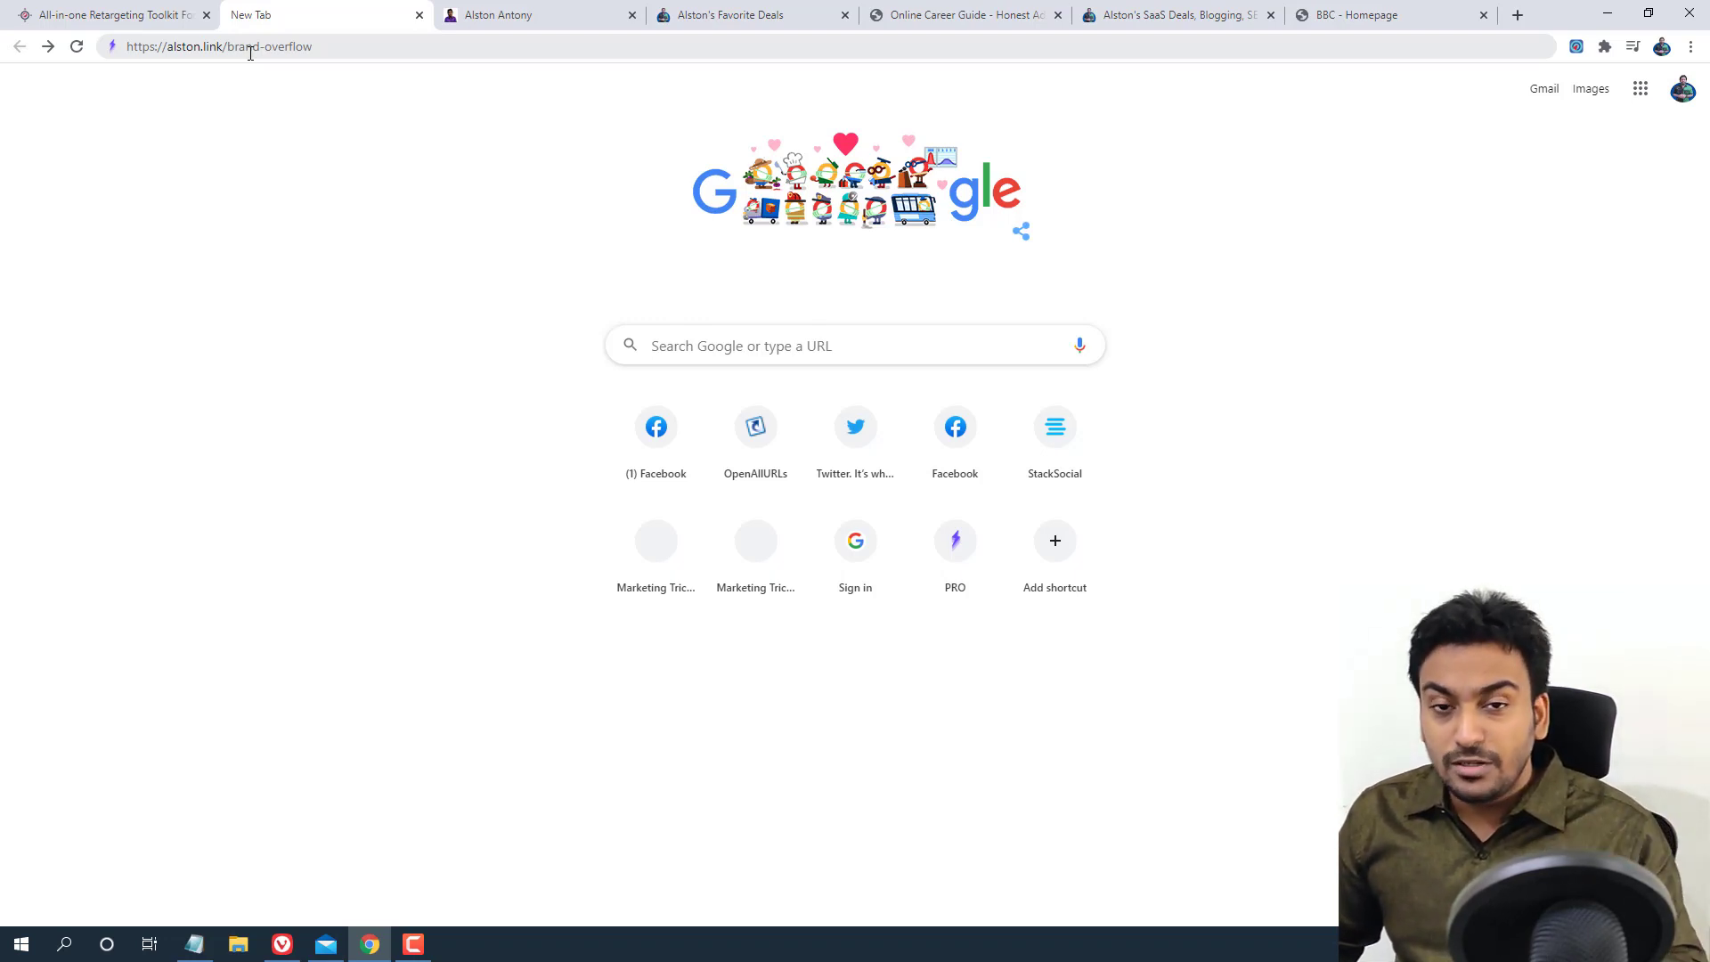
Load the brand-overflow short link to check which page it redirects to
click(251, 49)
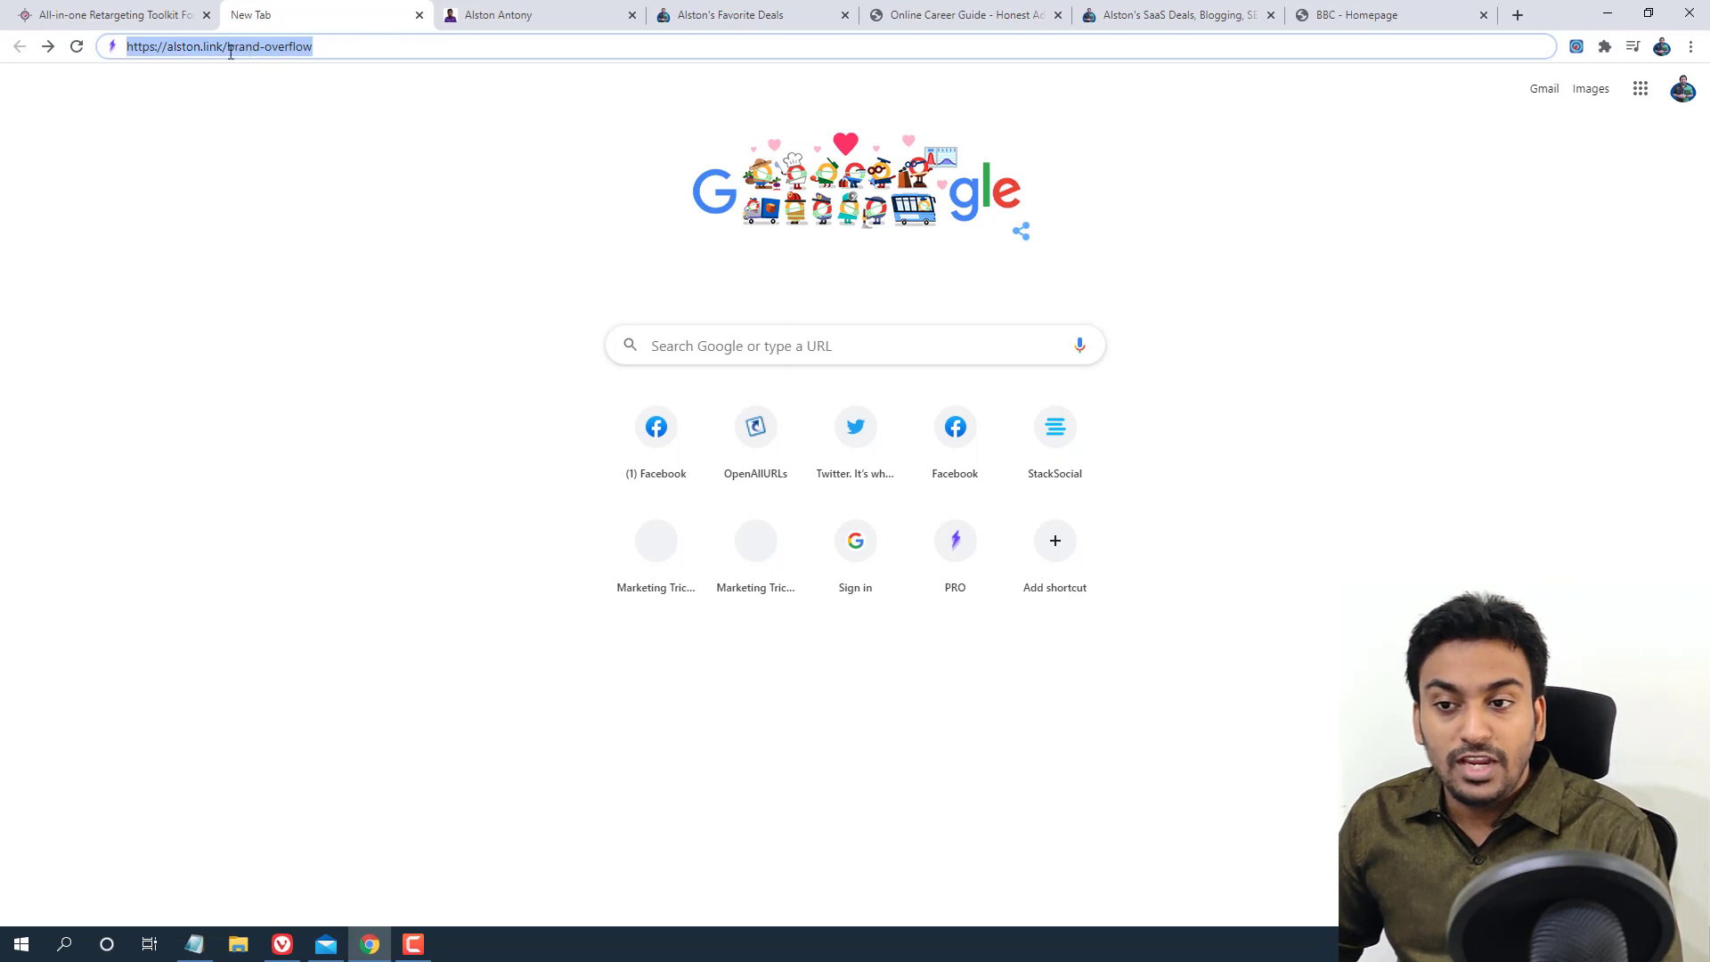
key(Return)
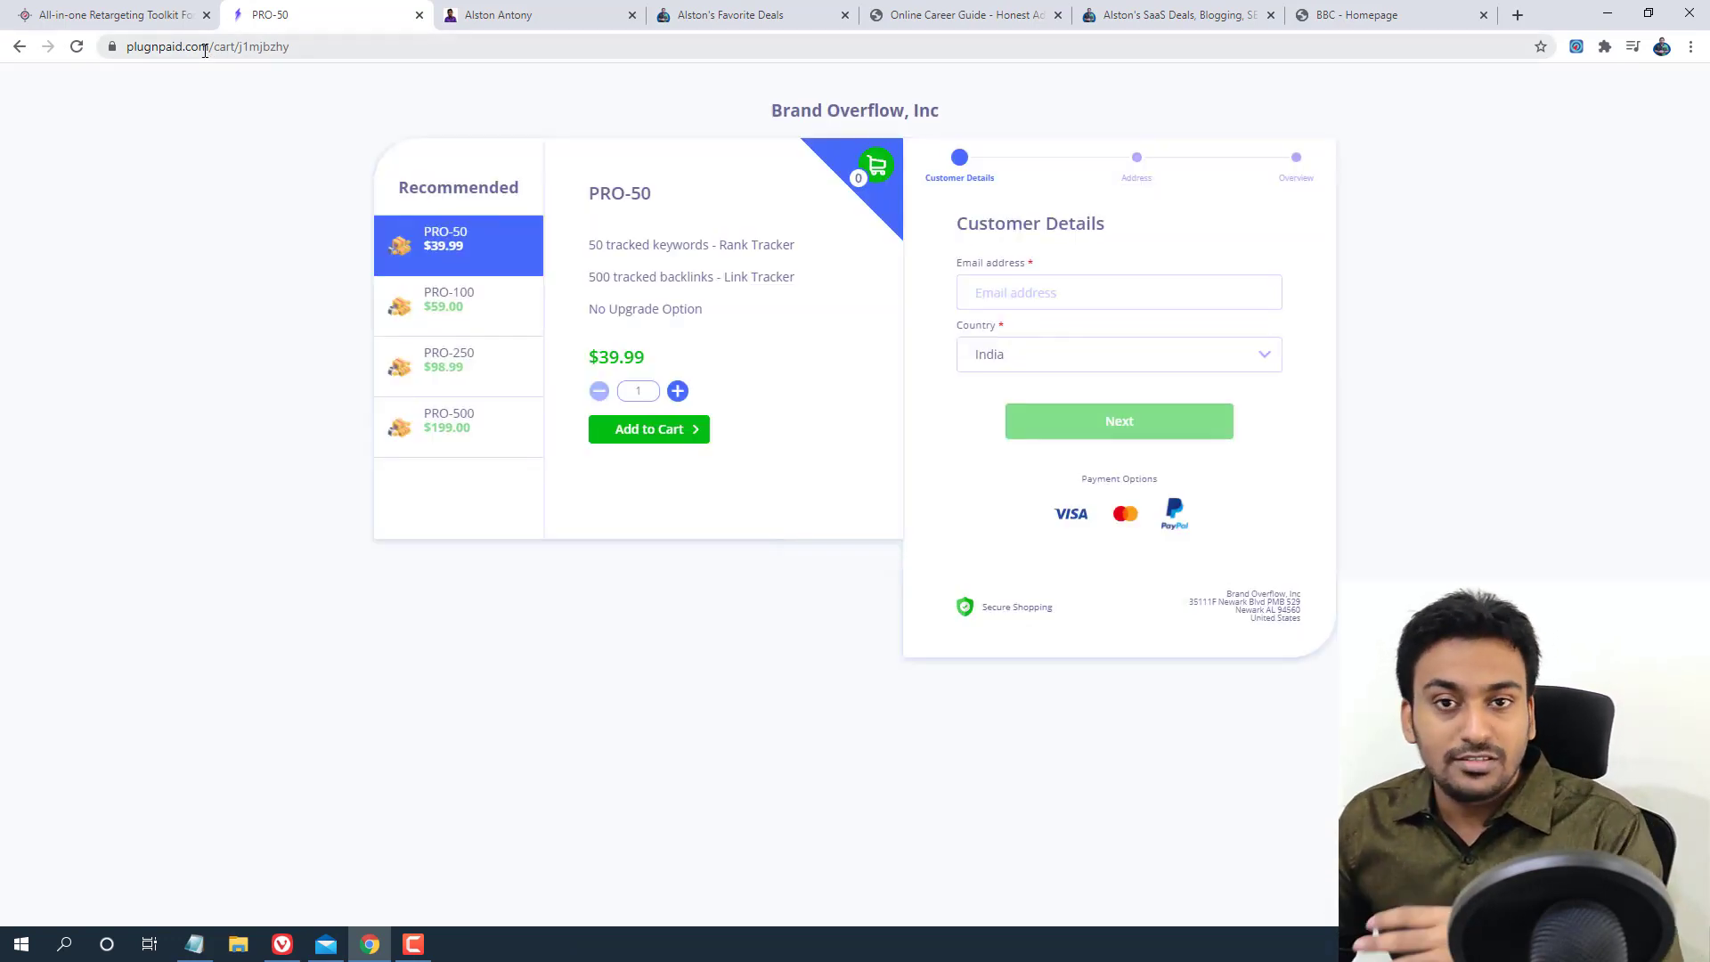
Examine the link-in-bio page, from the profile and welcome video down to the link blocks and social links
click(488, 15)
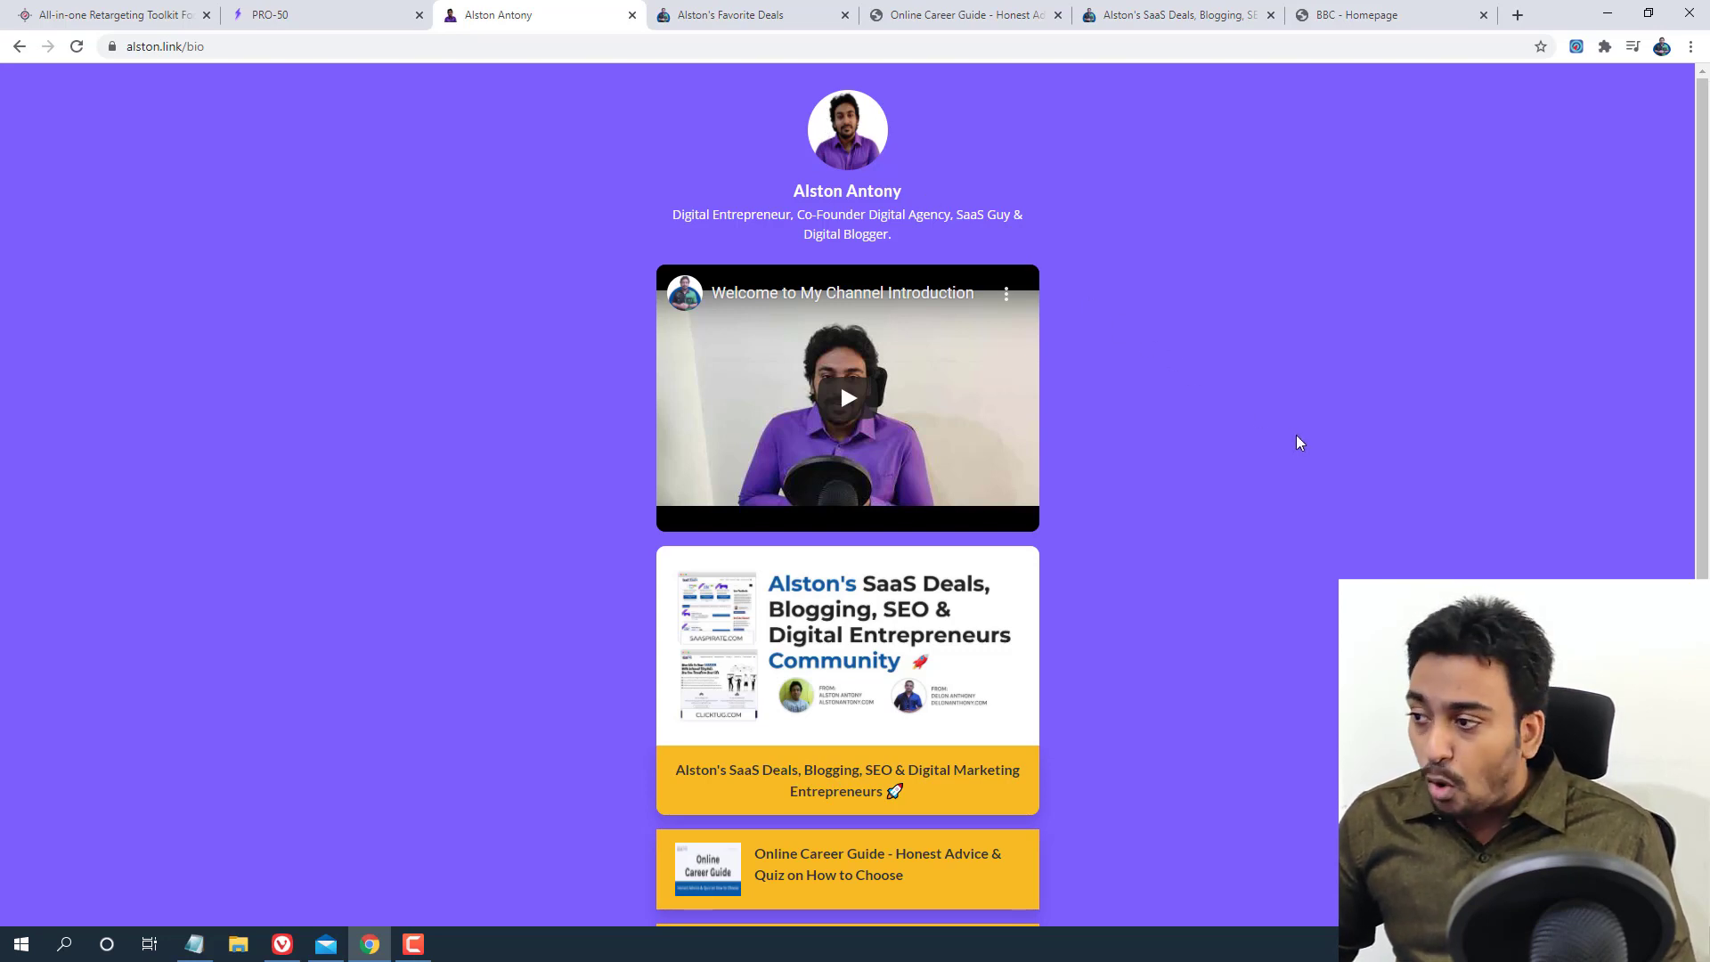
scroll(1197, 563, down, 2)
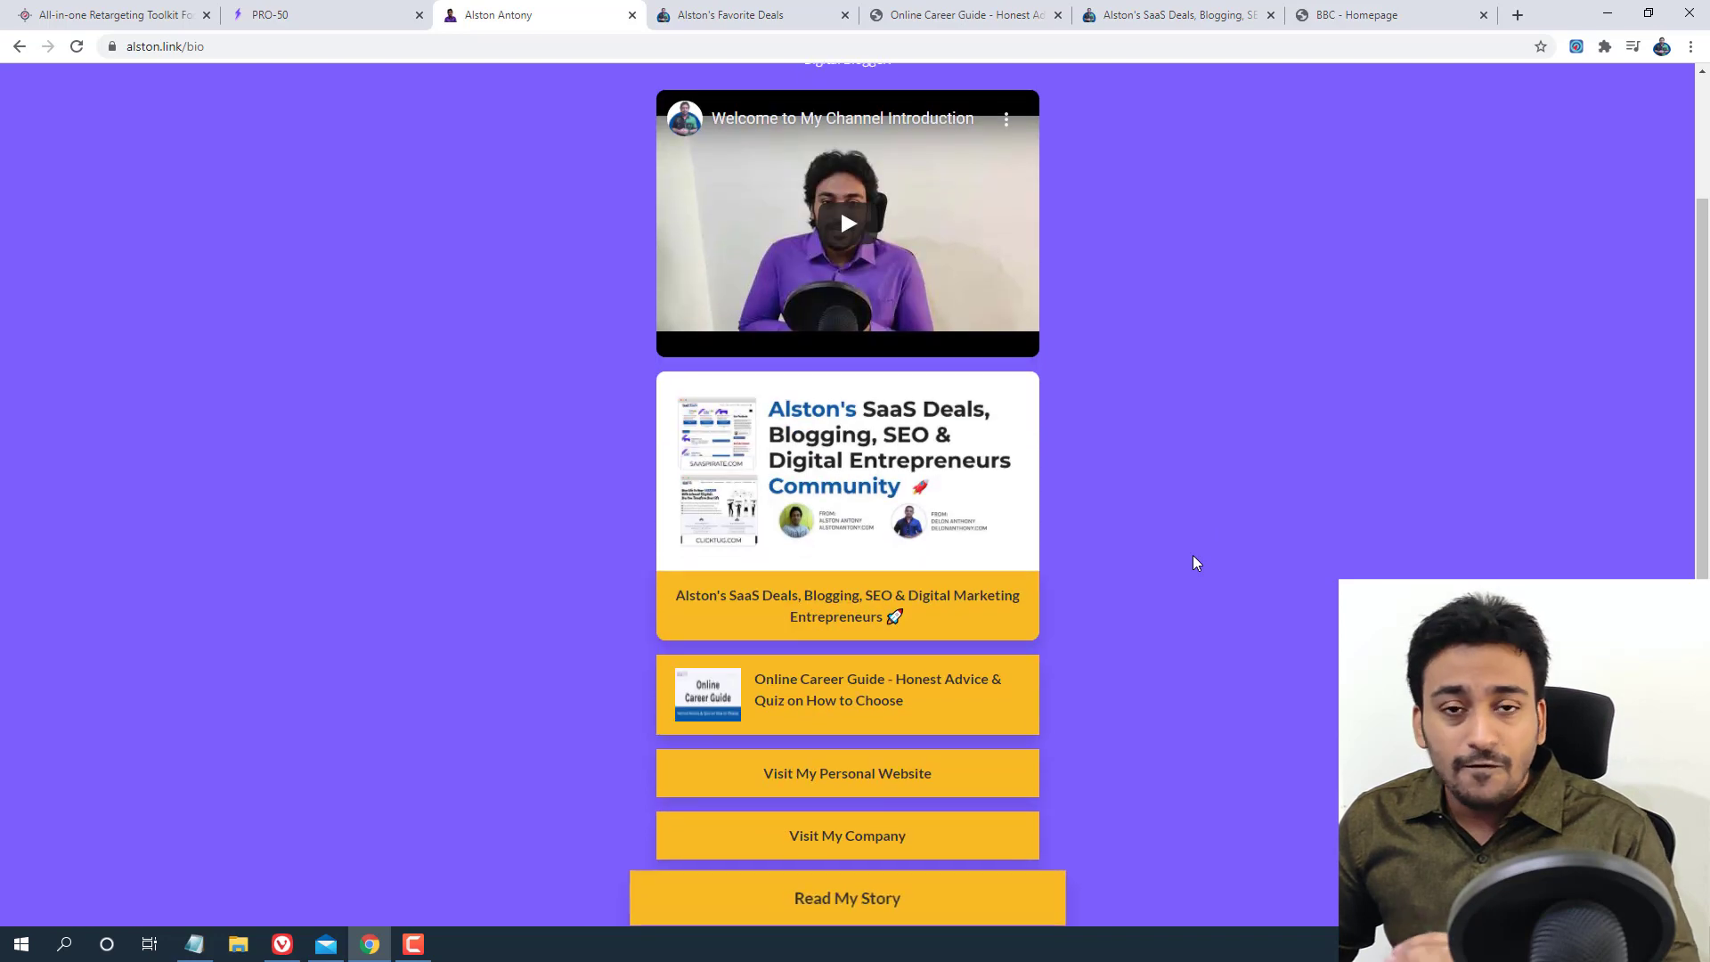
scroll(1194, 561, up, 2)
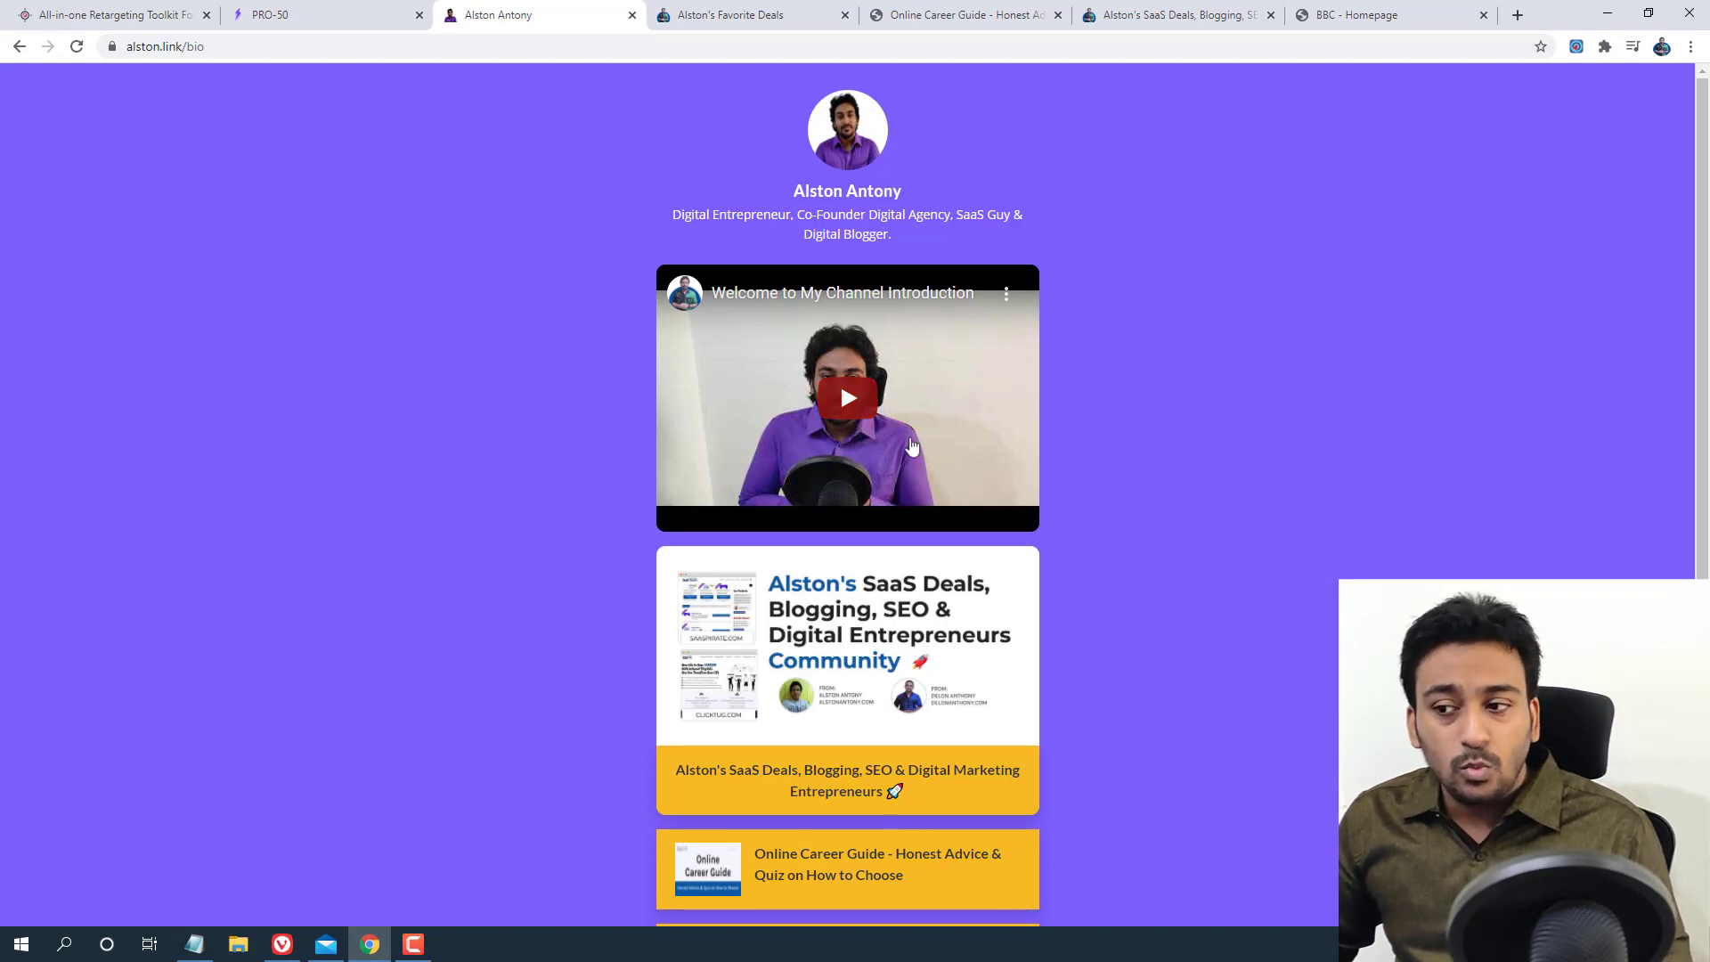
scroll(931, 458, down, 2)
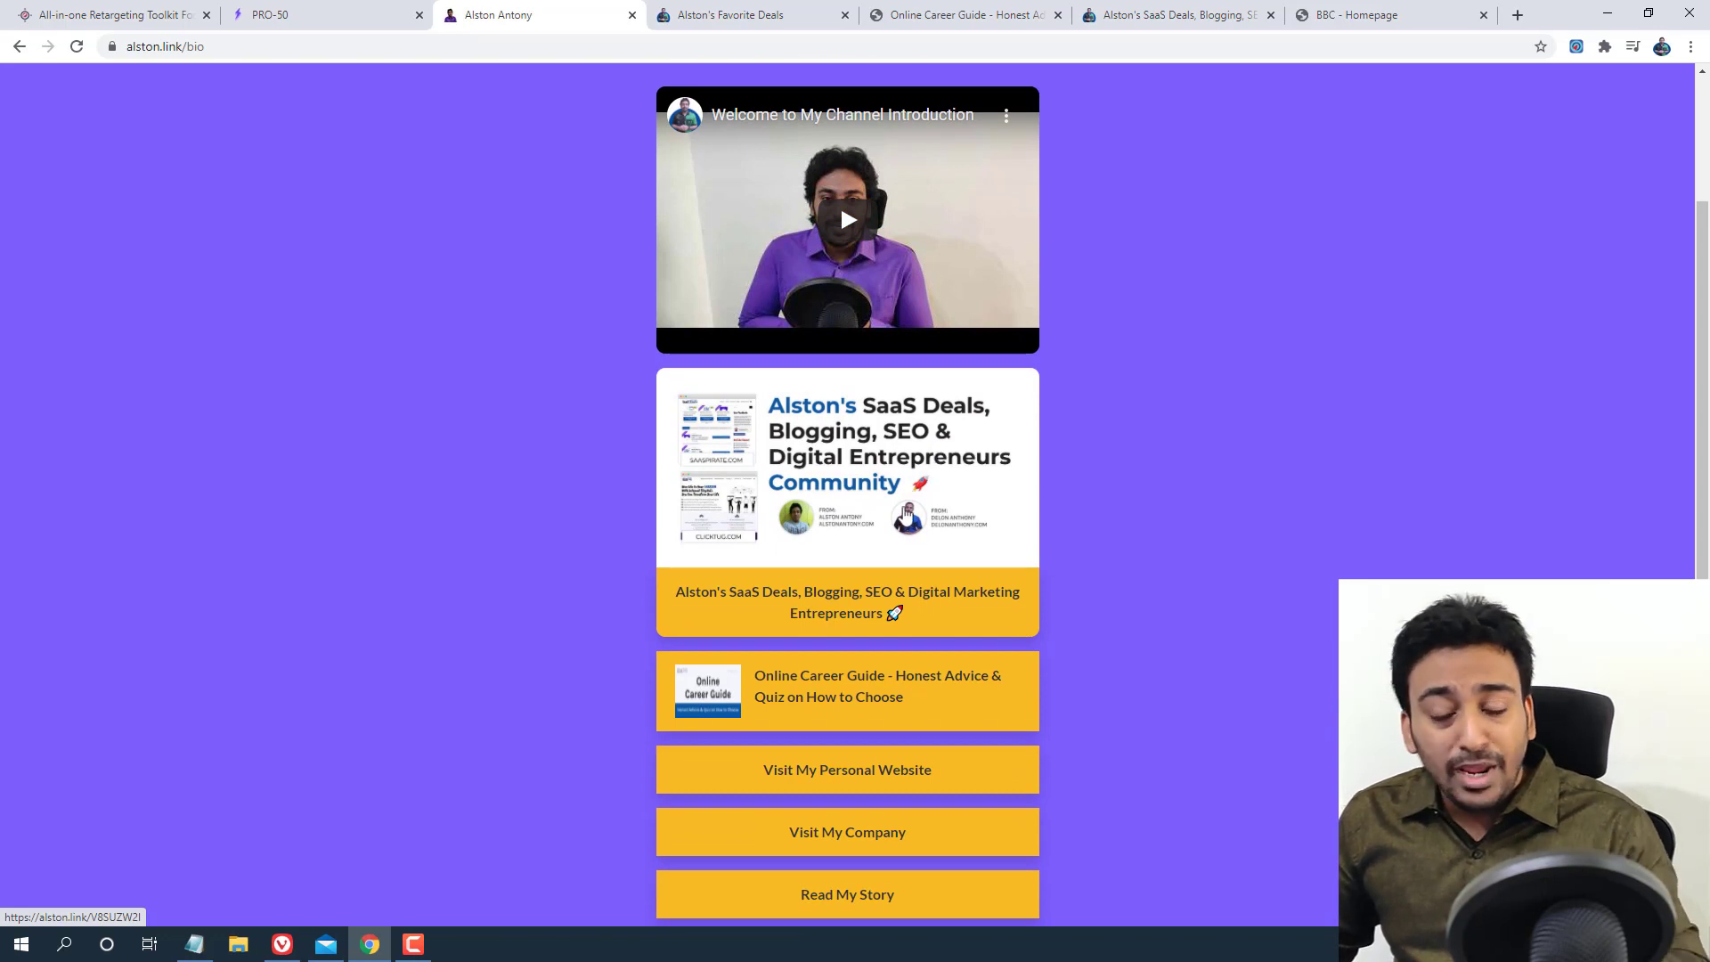
scroll(890, 541, down, 1)
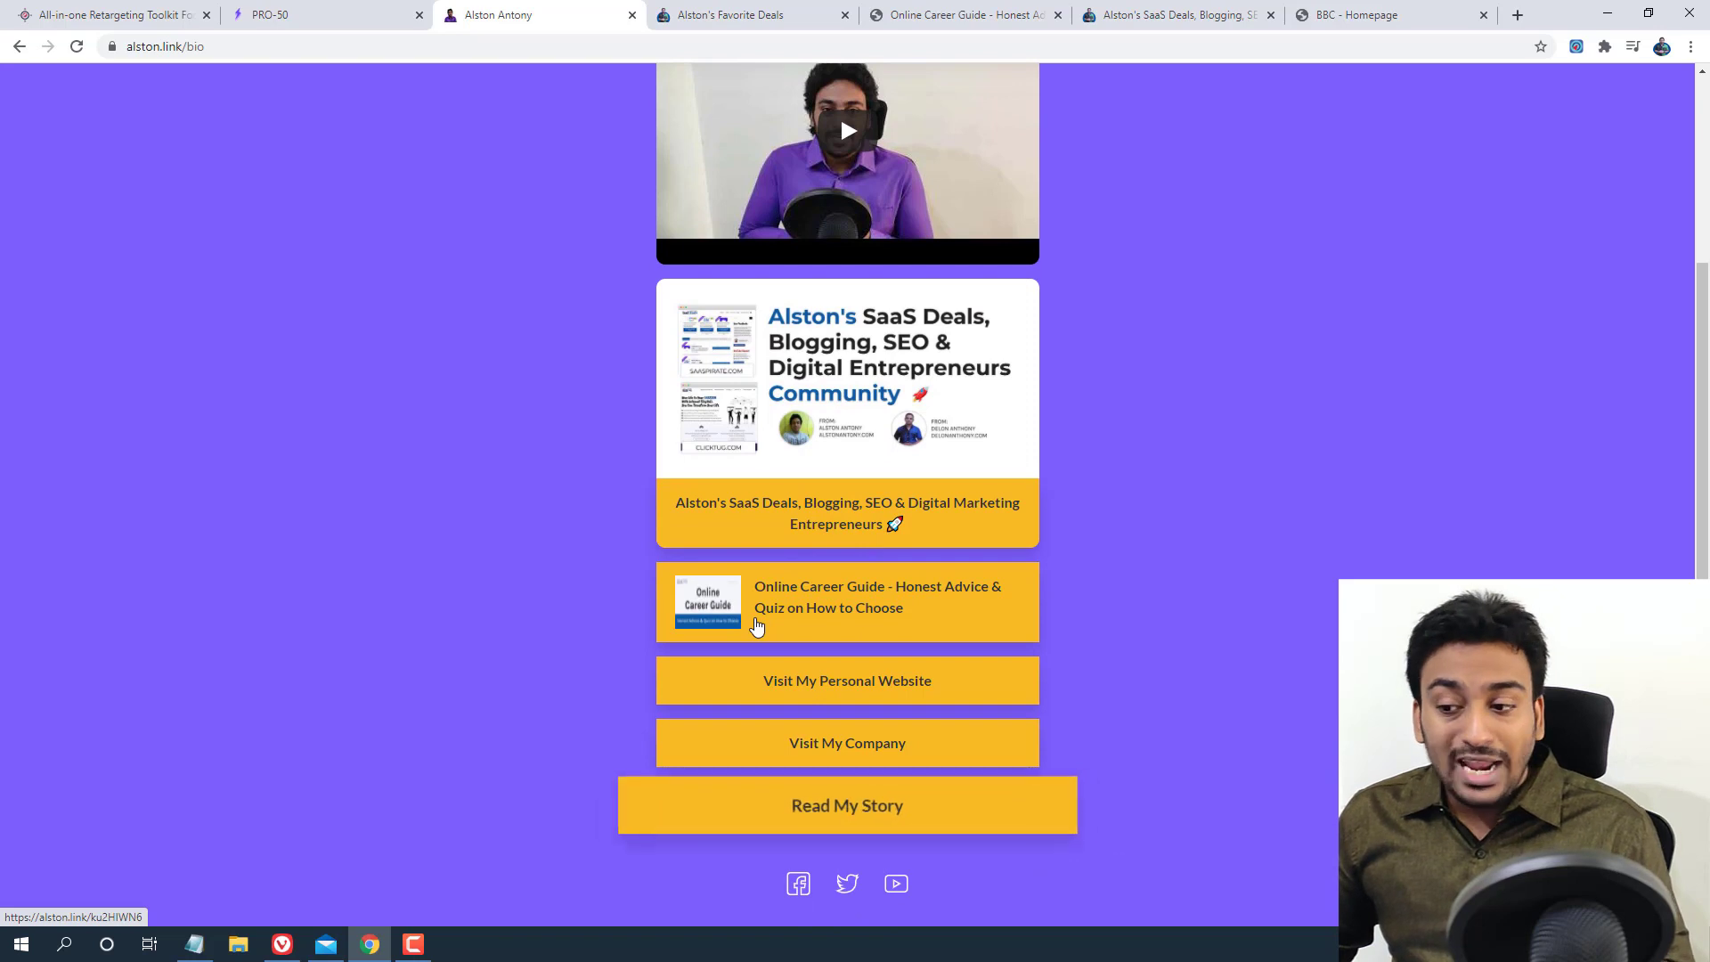
scroll(755, 627, down, 1)
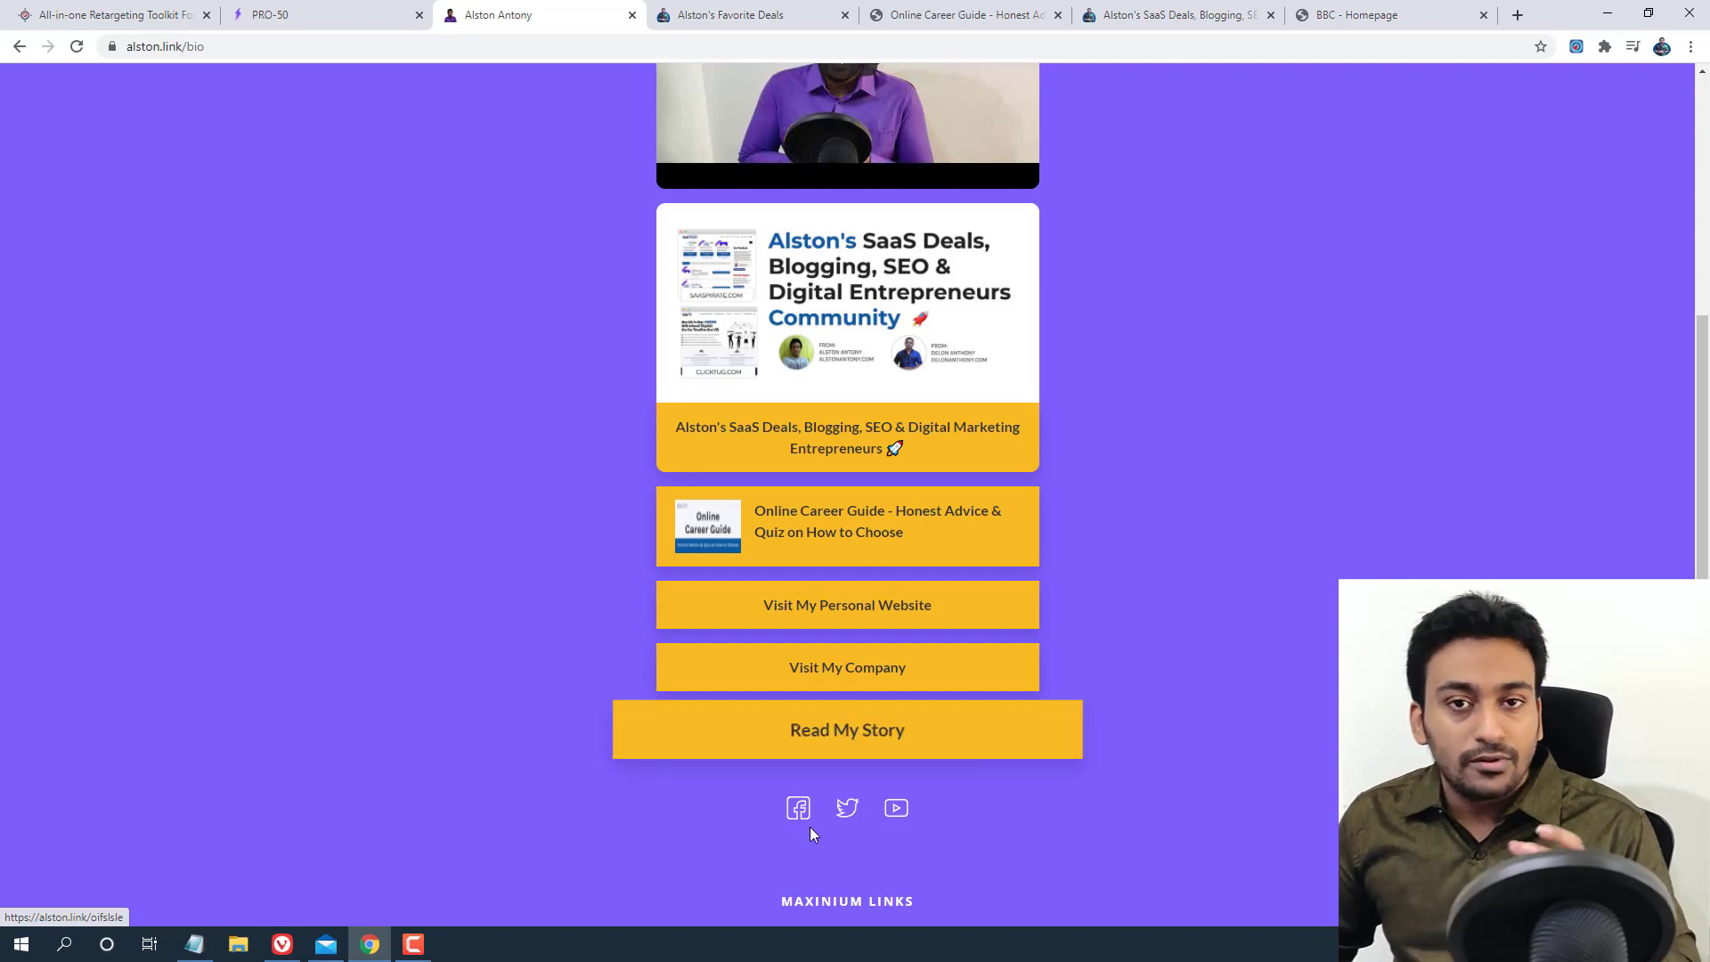
scroll(810, 827, up, 3)
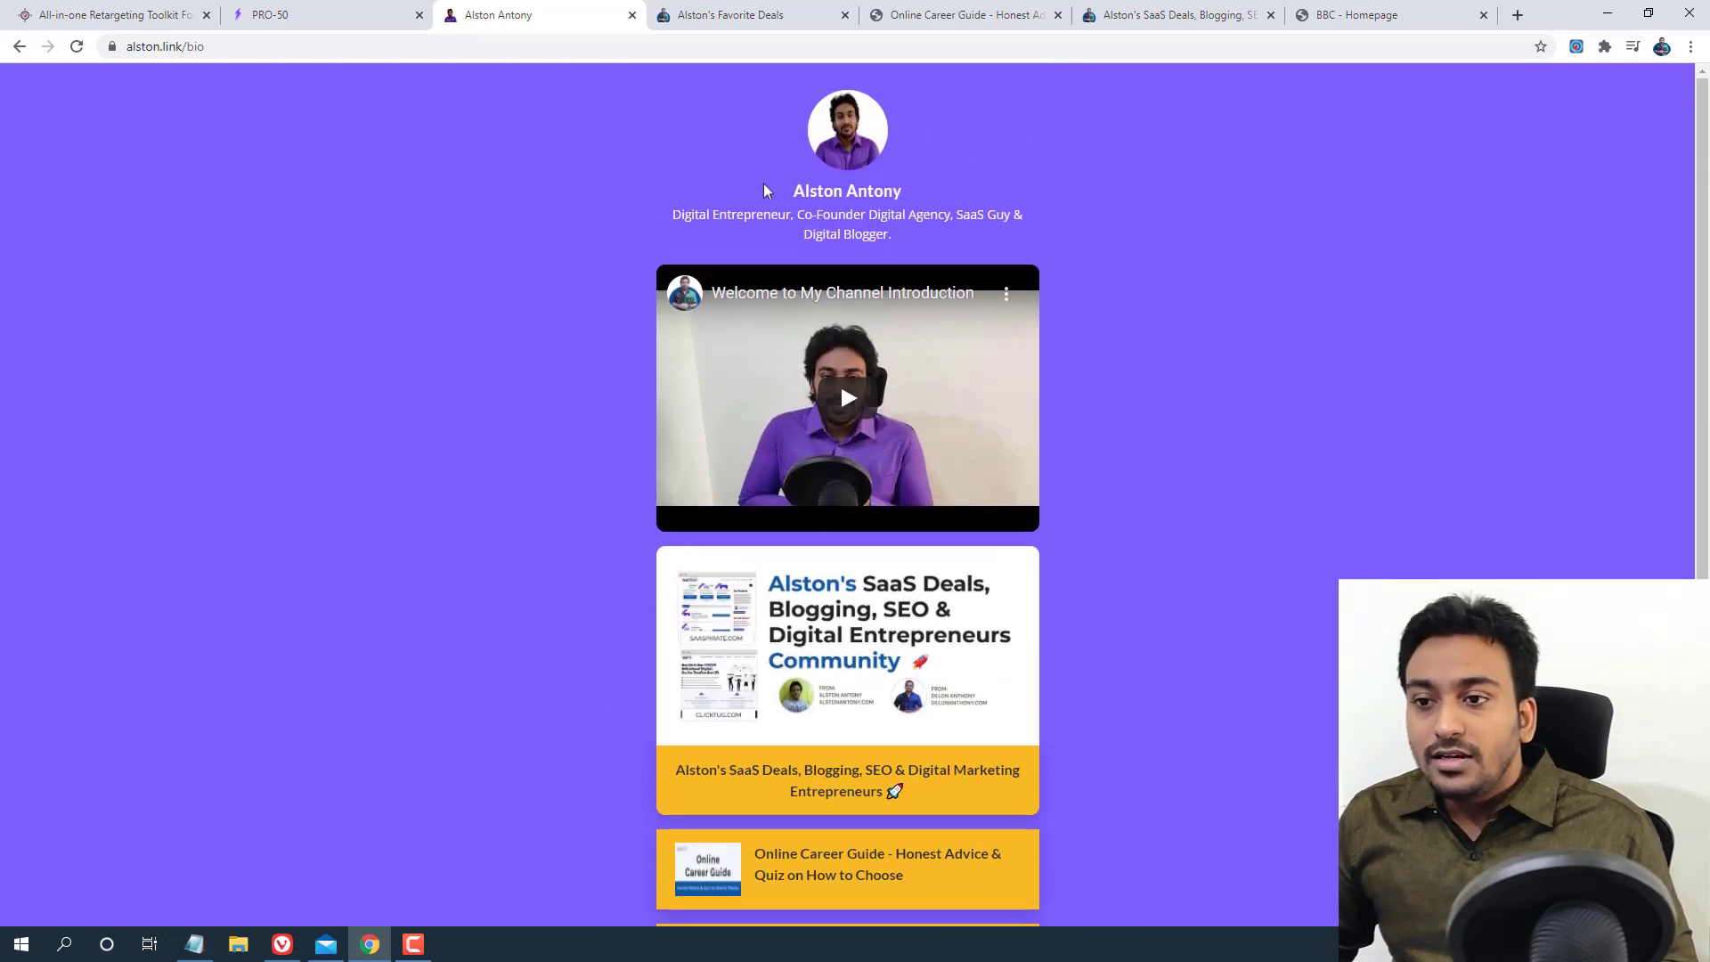
On the Favorite Deals page, play the embedded talk video muted from about 2:17
click(753, 14)
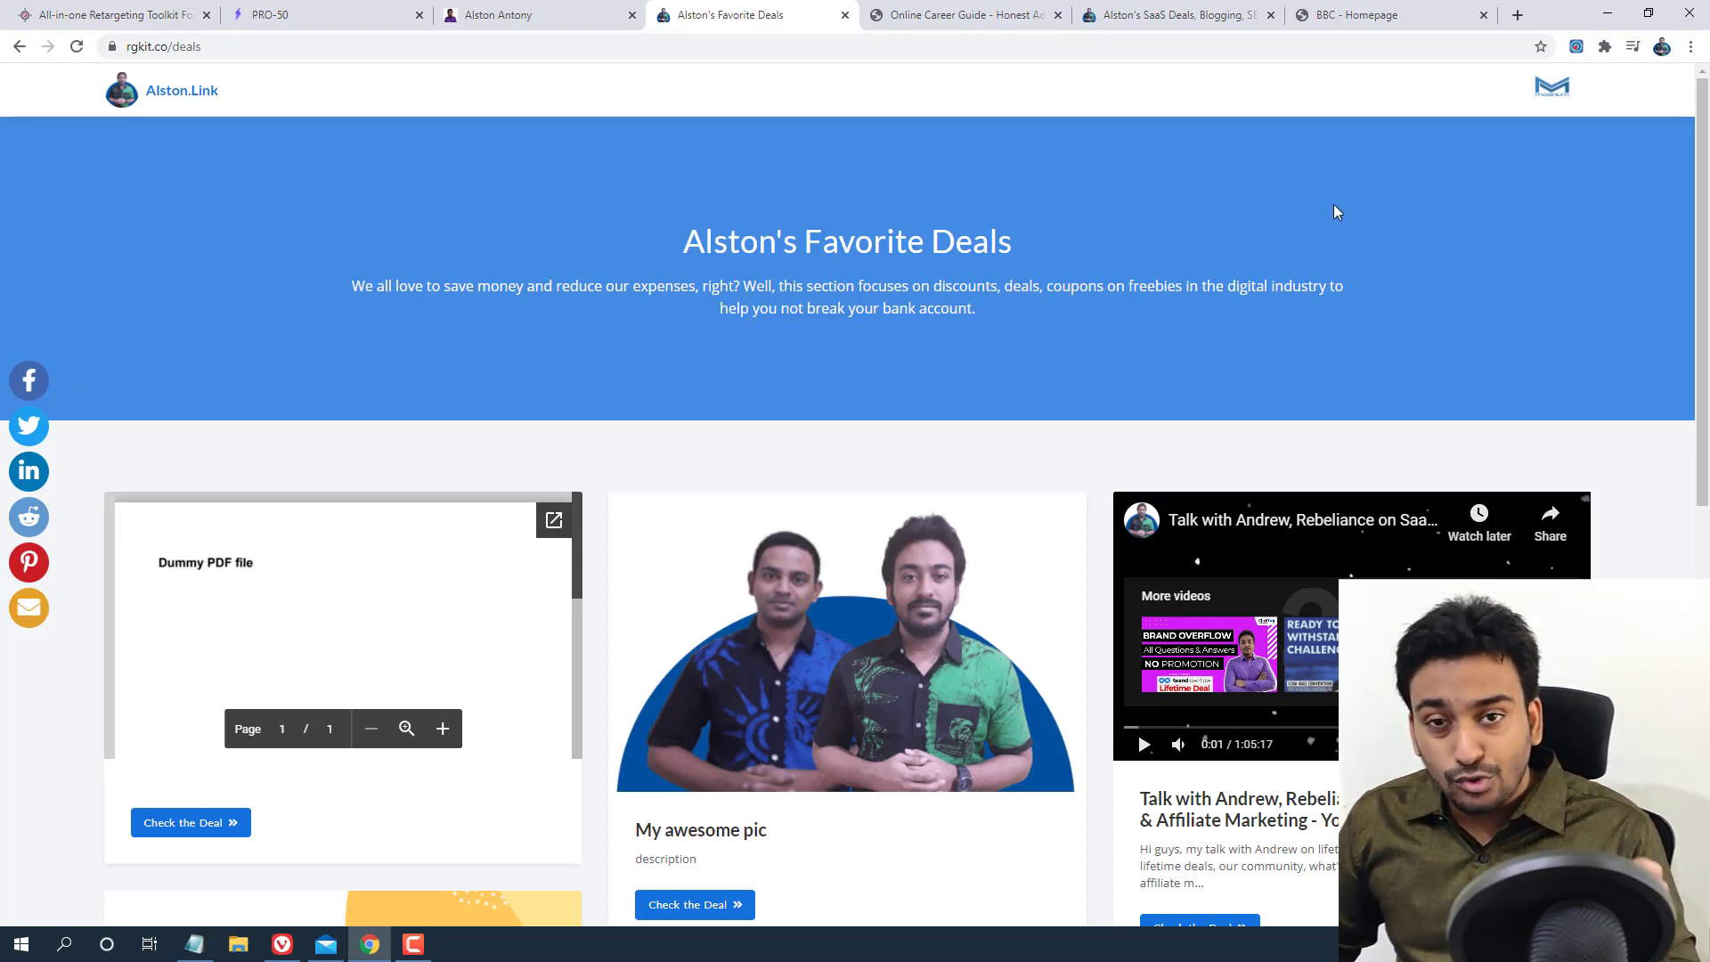
scroll(1334, 212, down, 1)
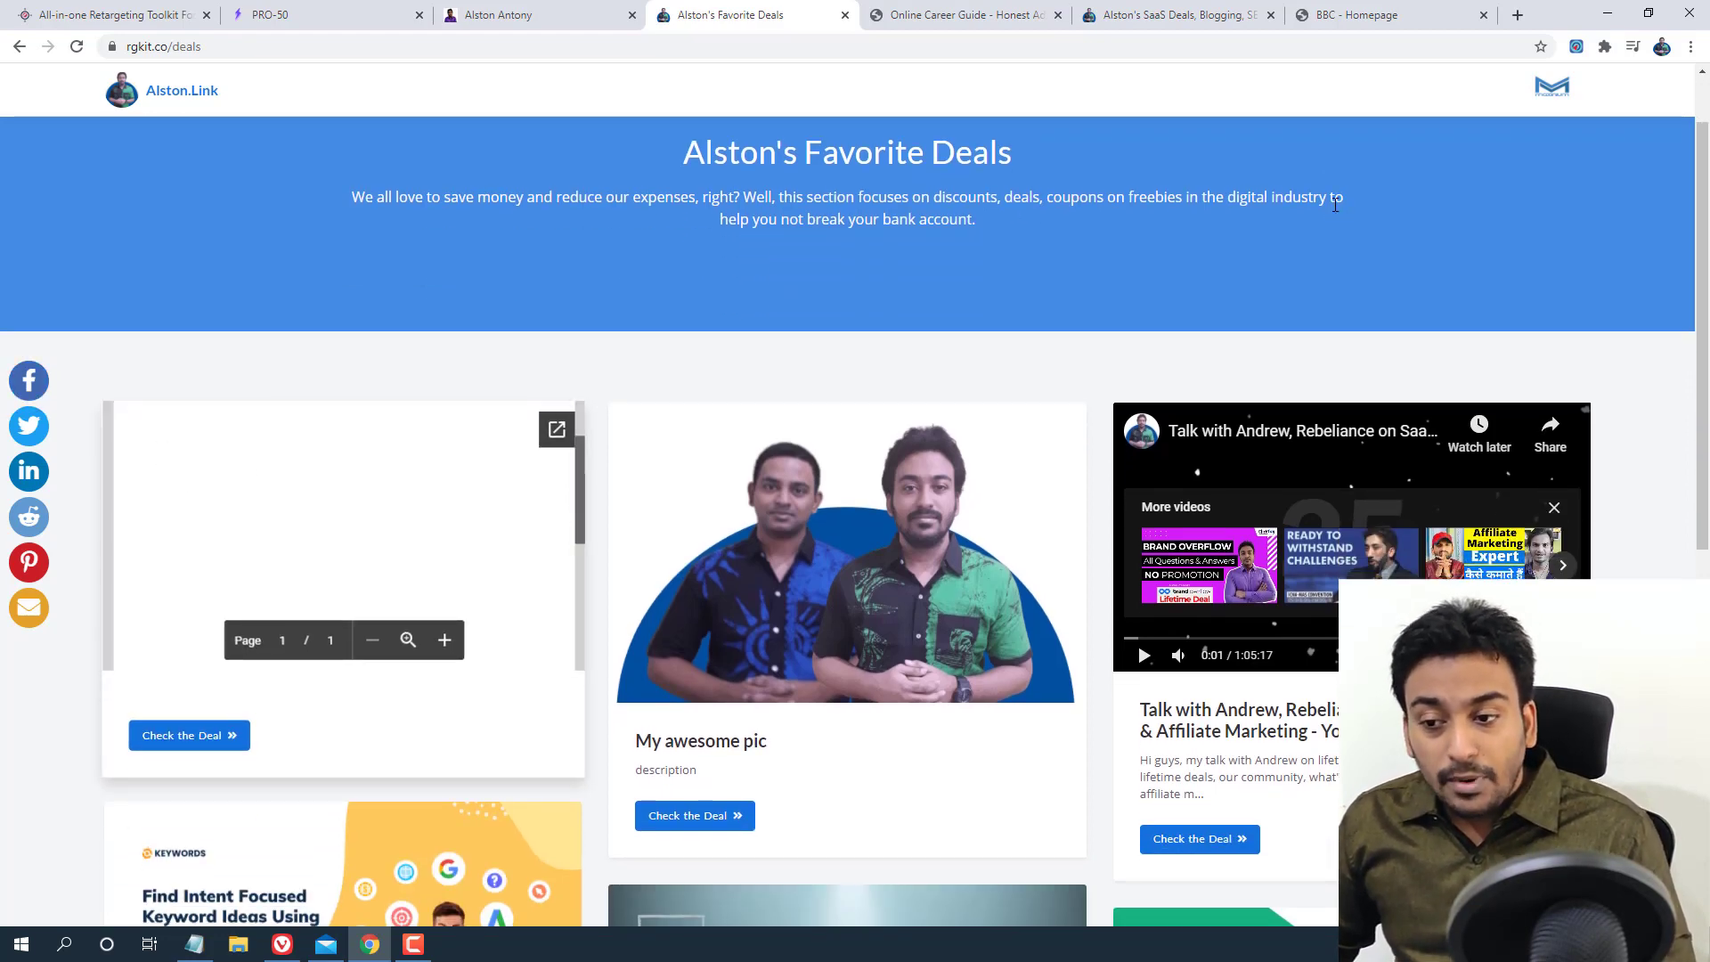
scroll(597, 686, down, 1)
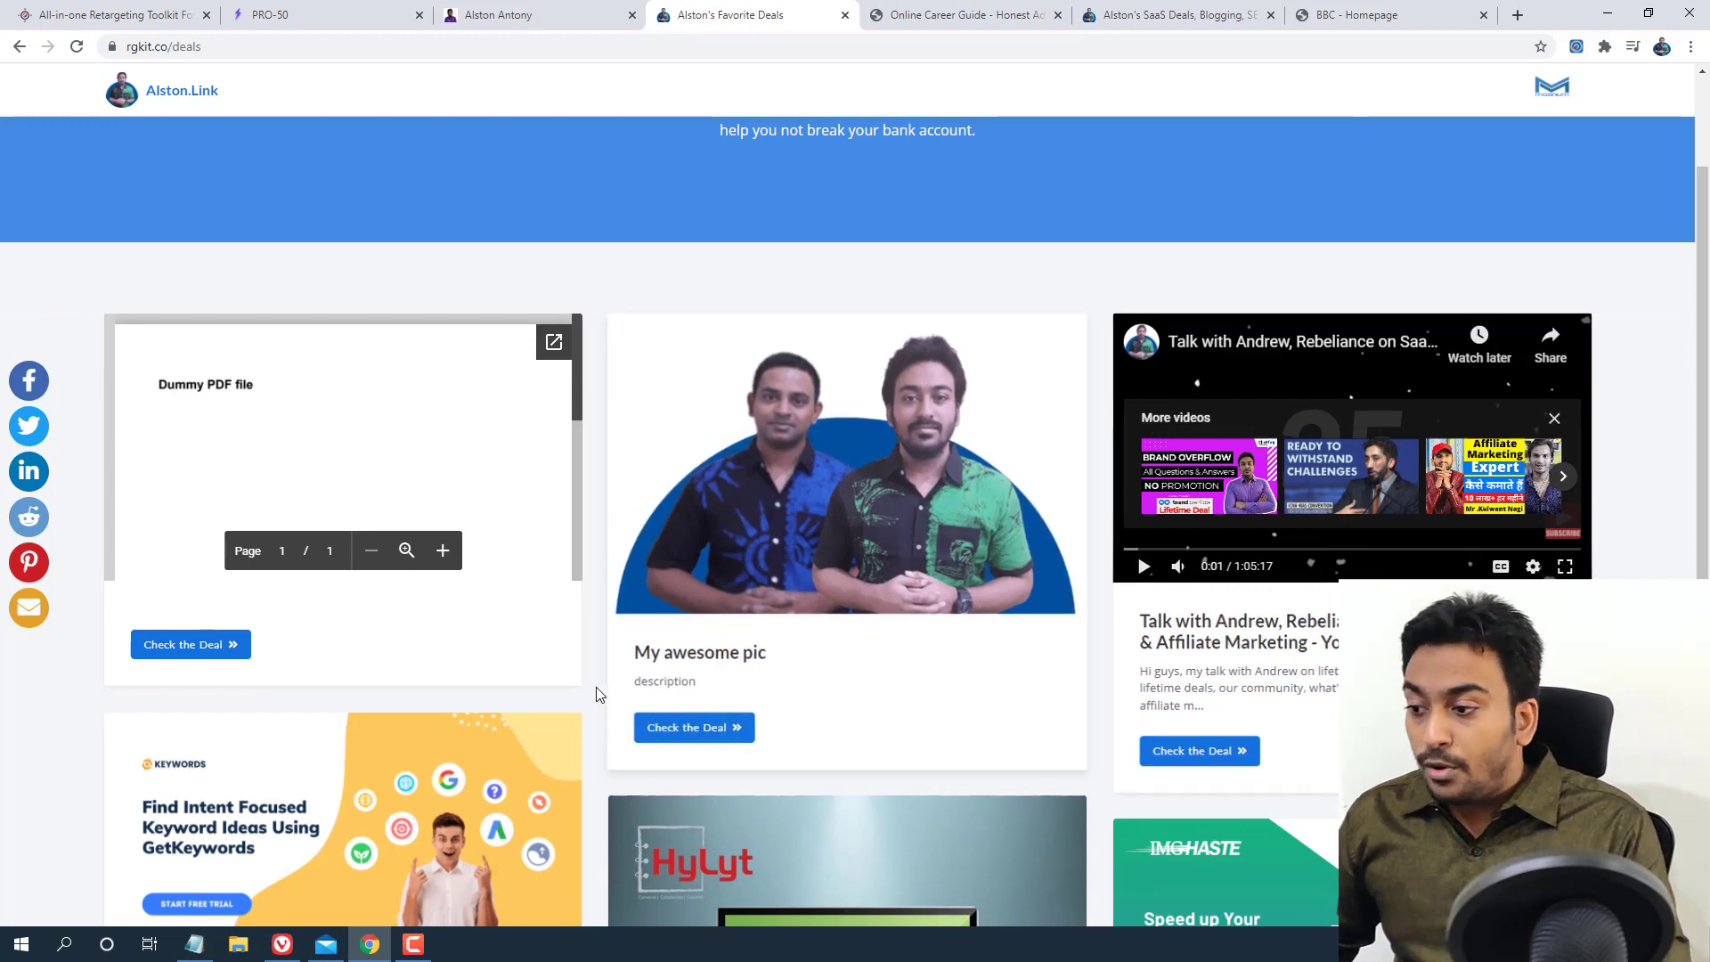
click(1185, 535)
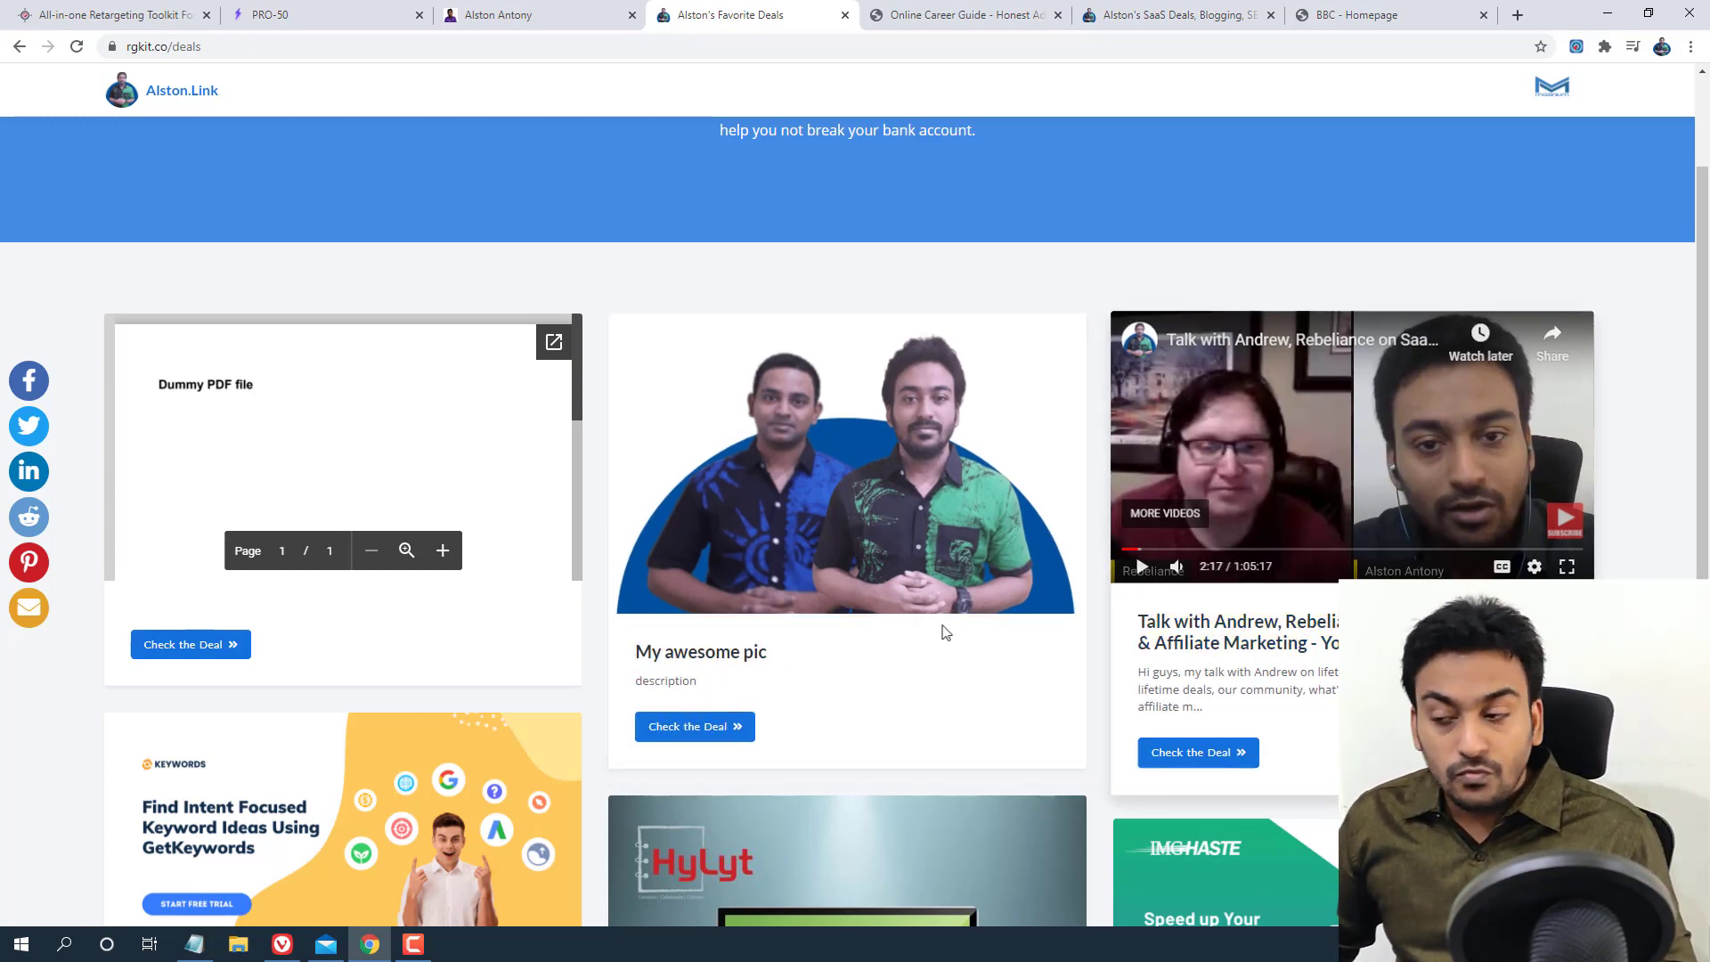
click(1202, 571)
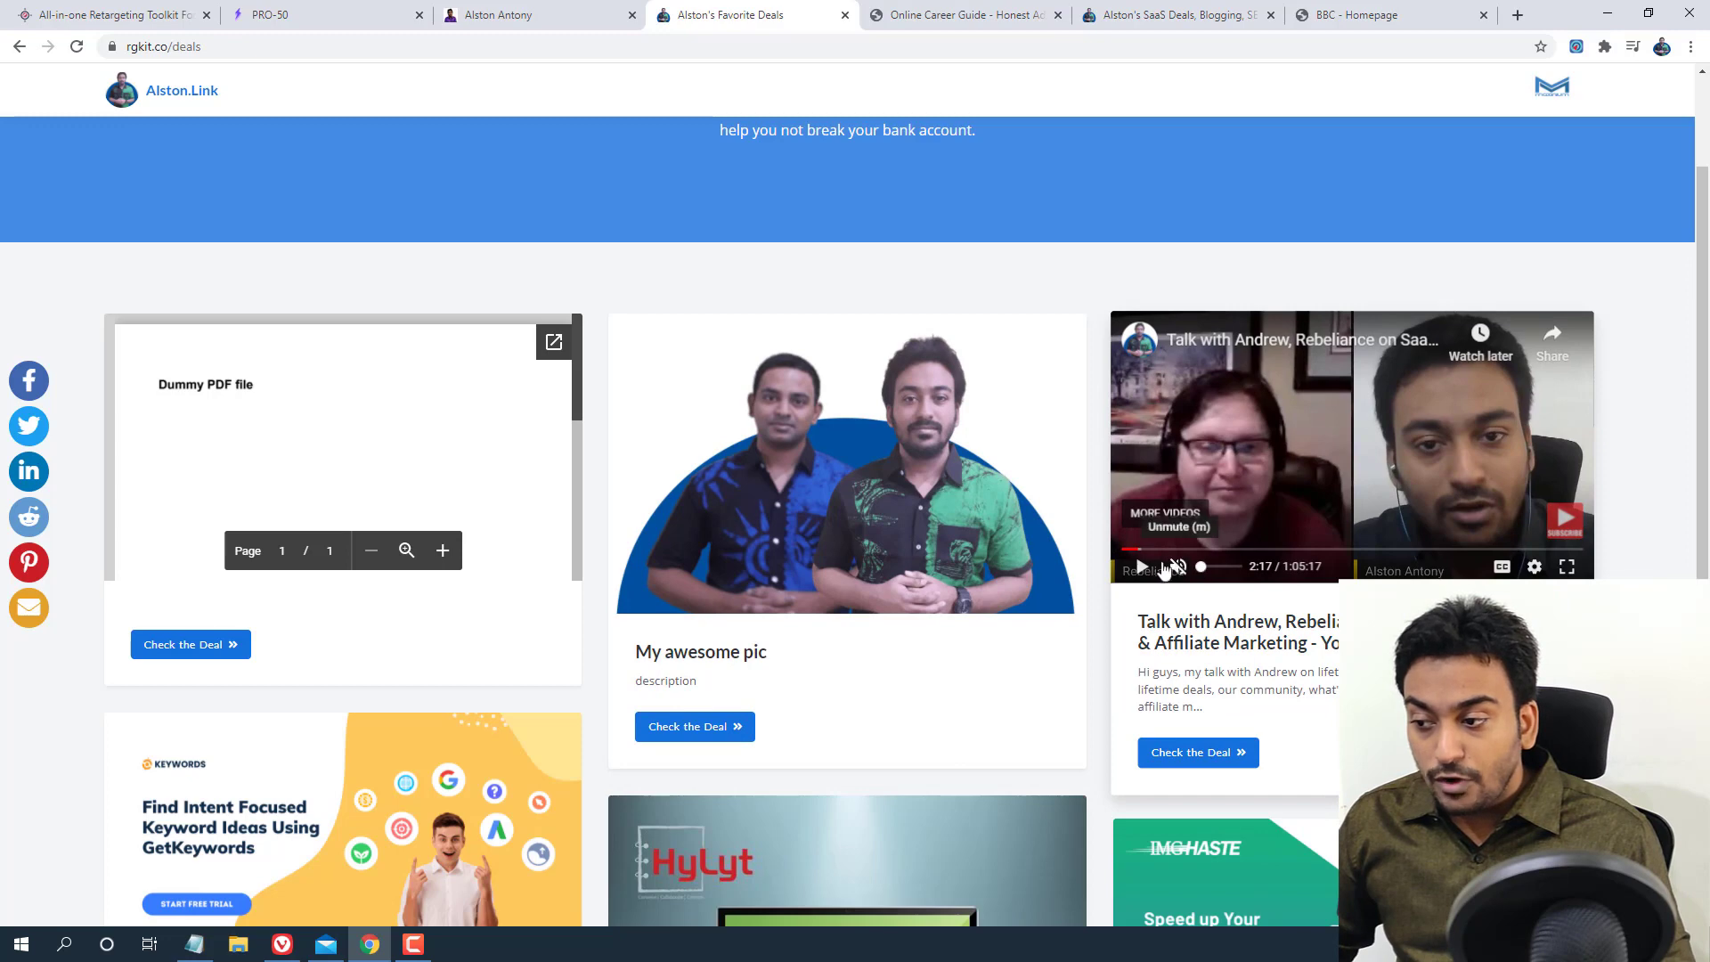
click(1132, 568)
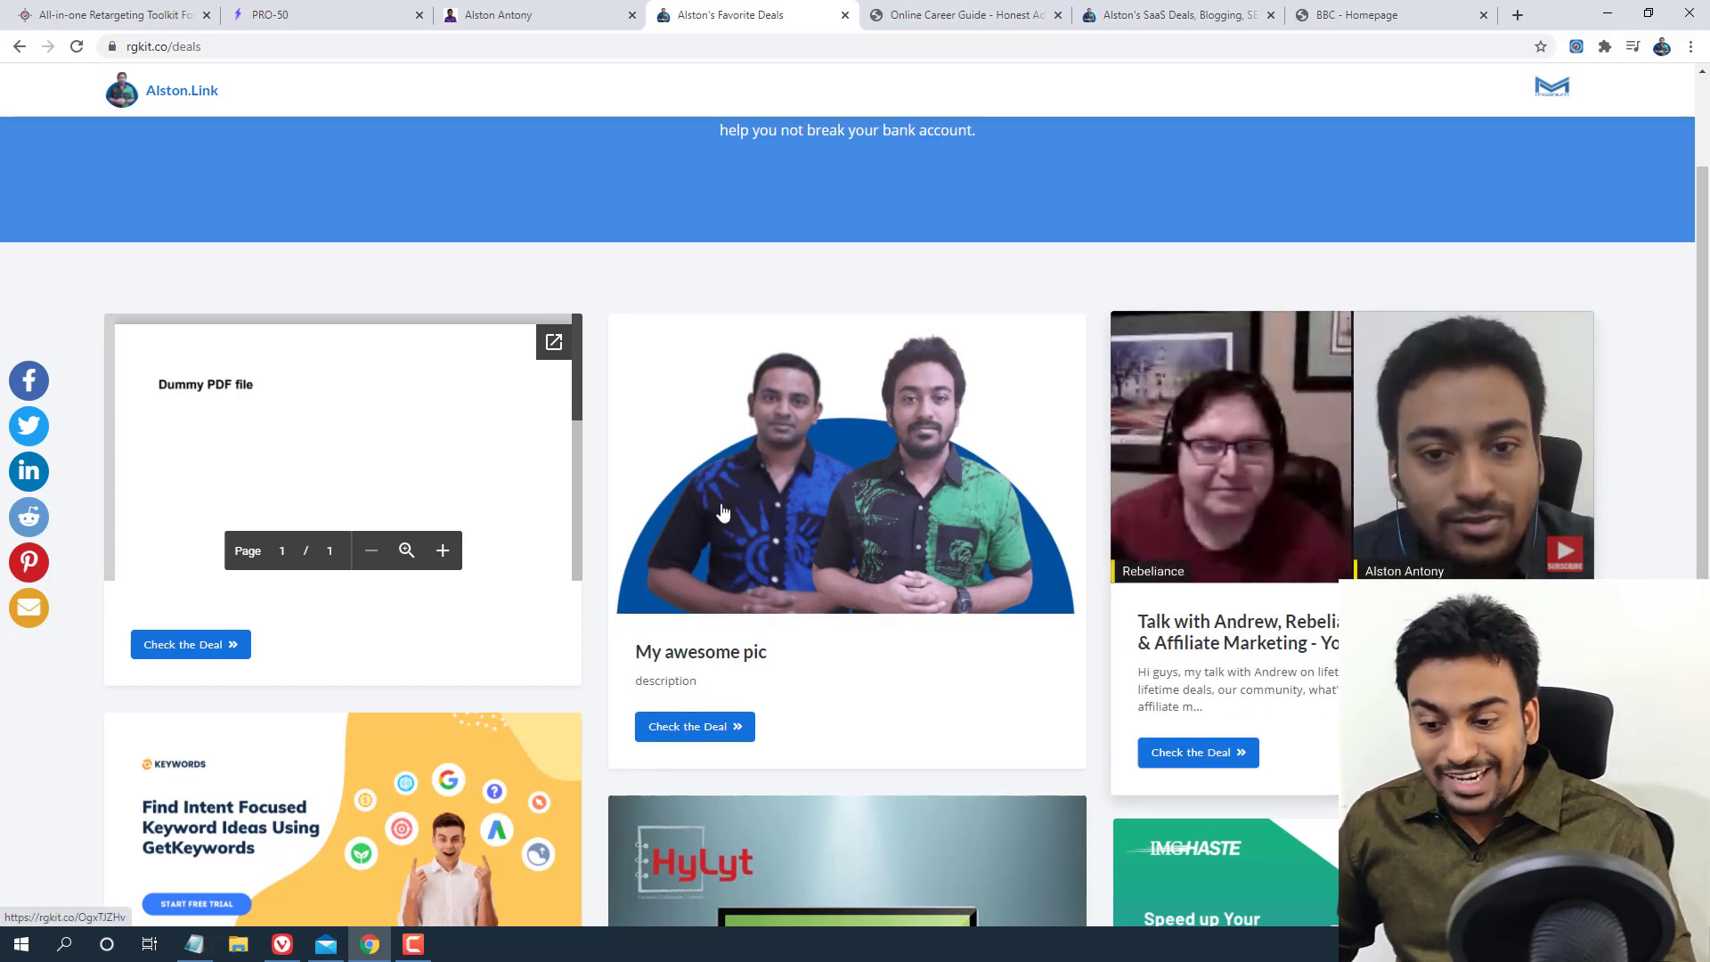
Look through the deal cards on the Favorite Deals page, including the pagination at the end of the list
scroll(719, 512, down, 3)
scroll(719, 510, down, 6)
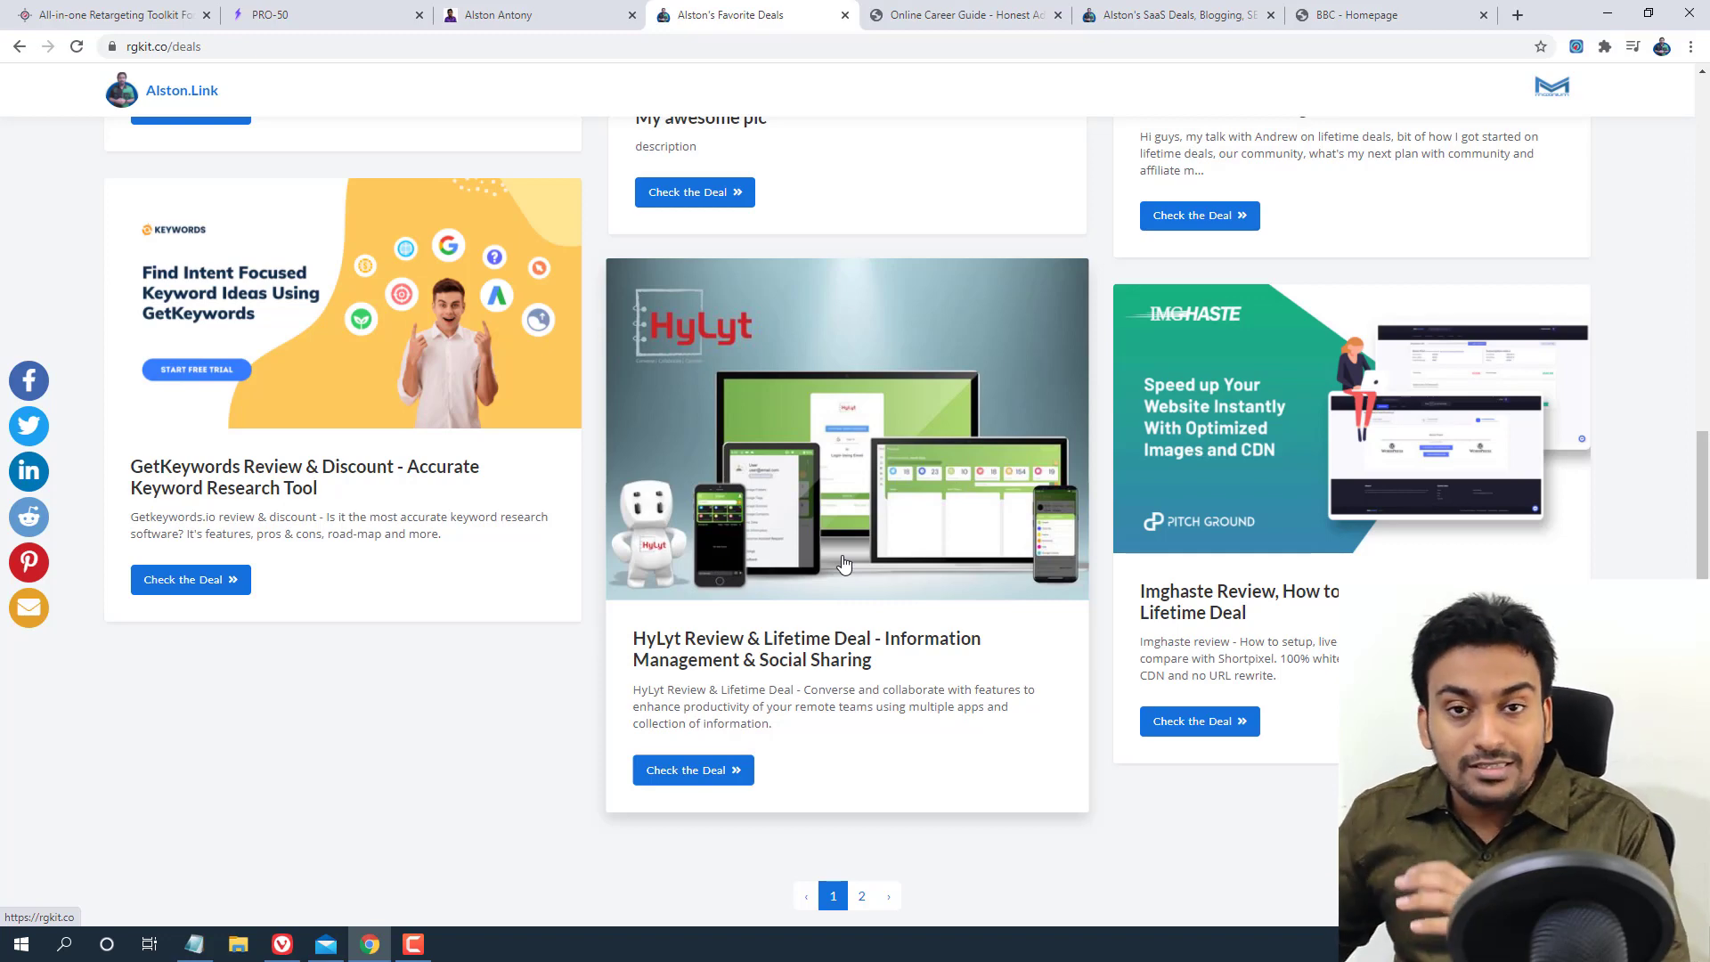
scroll(844, 564, down, 1)
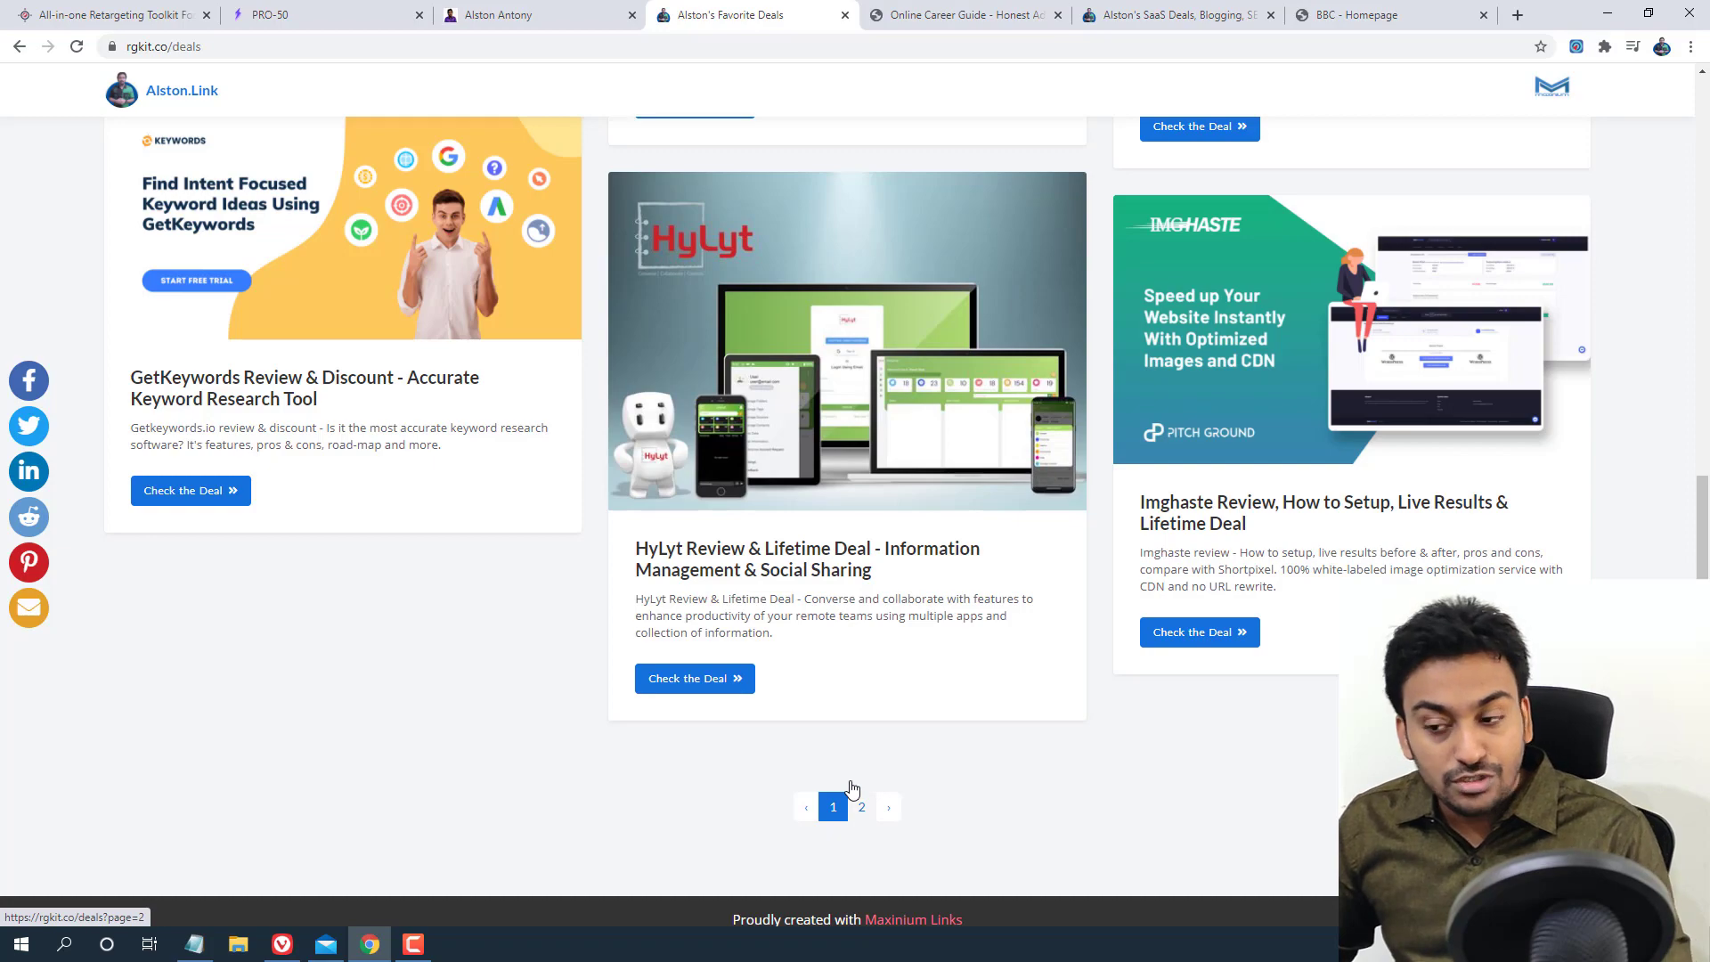
scroll(916, 706, up, 5)
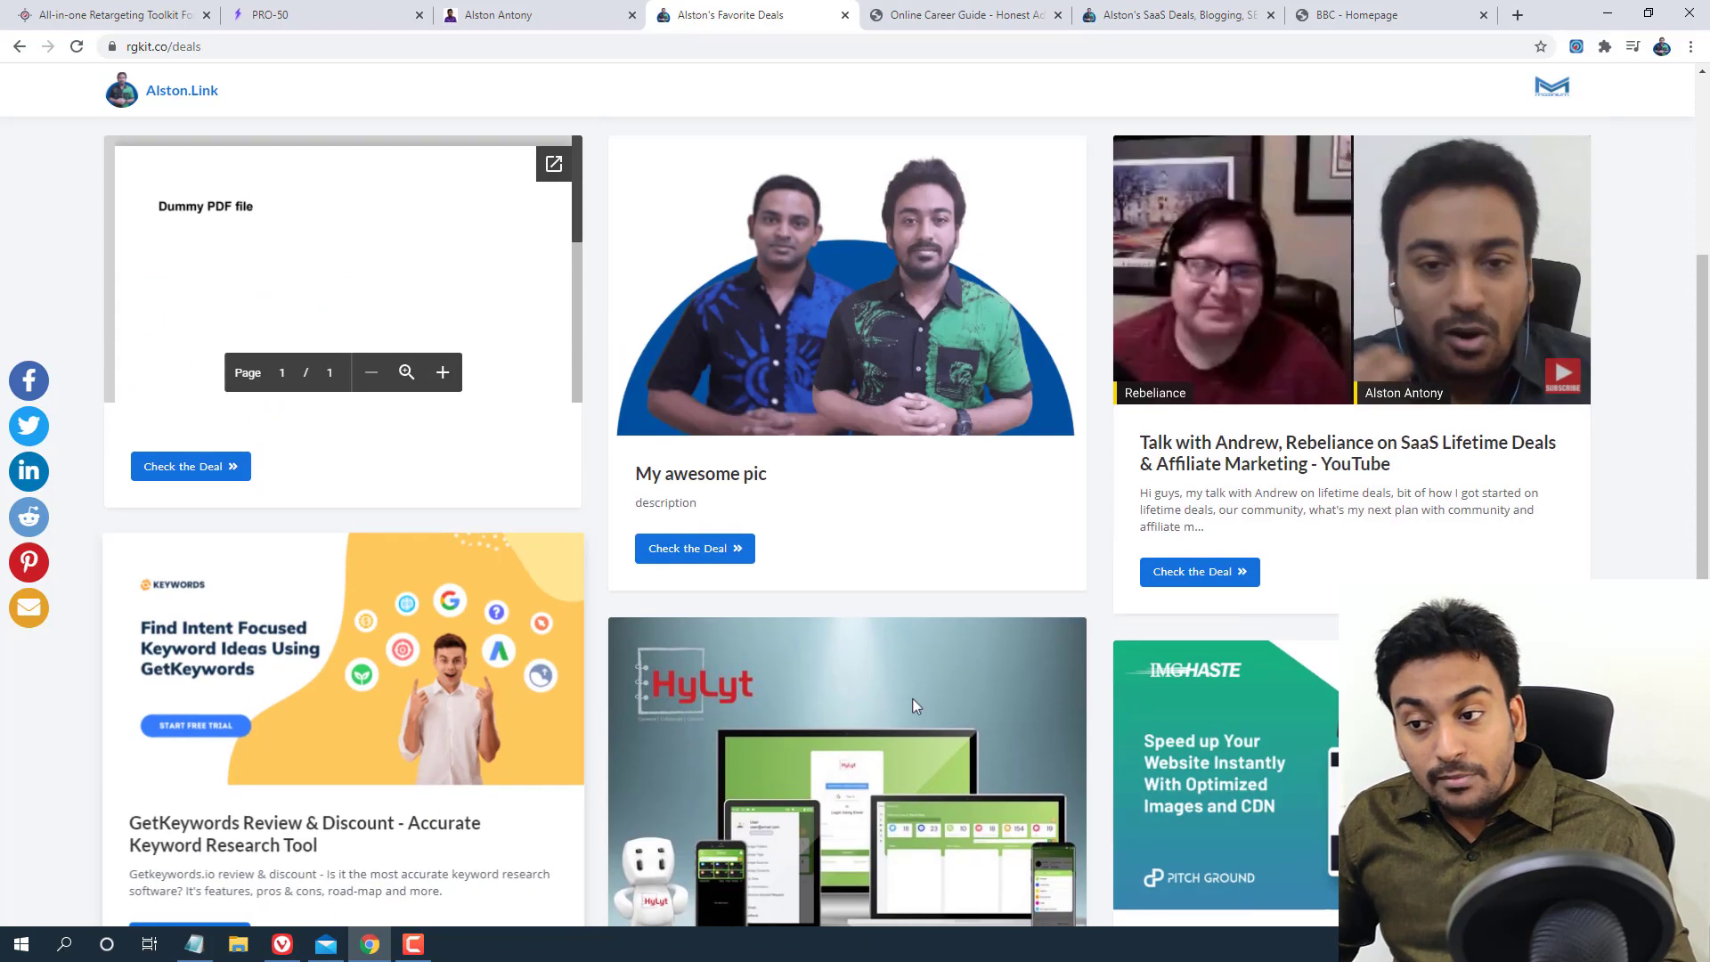
scroll(935, 672, up, 2)
scroll(938, 664, down, 7)
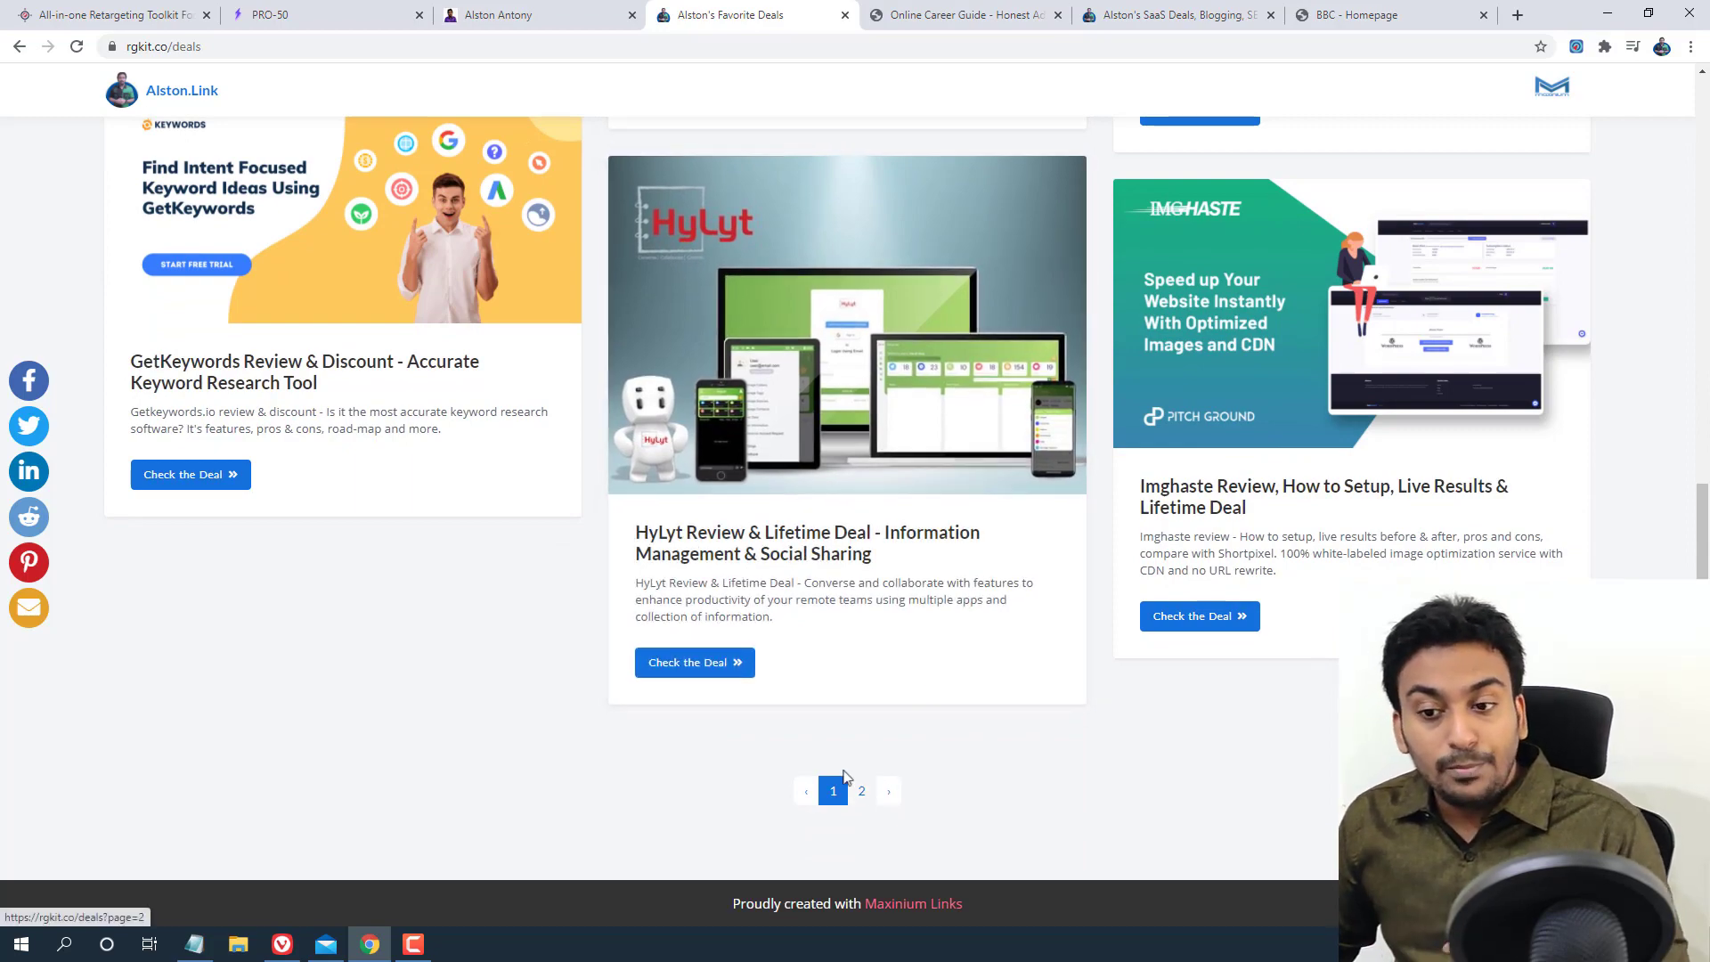
scroll(842, 790, up, 10)
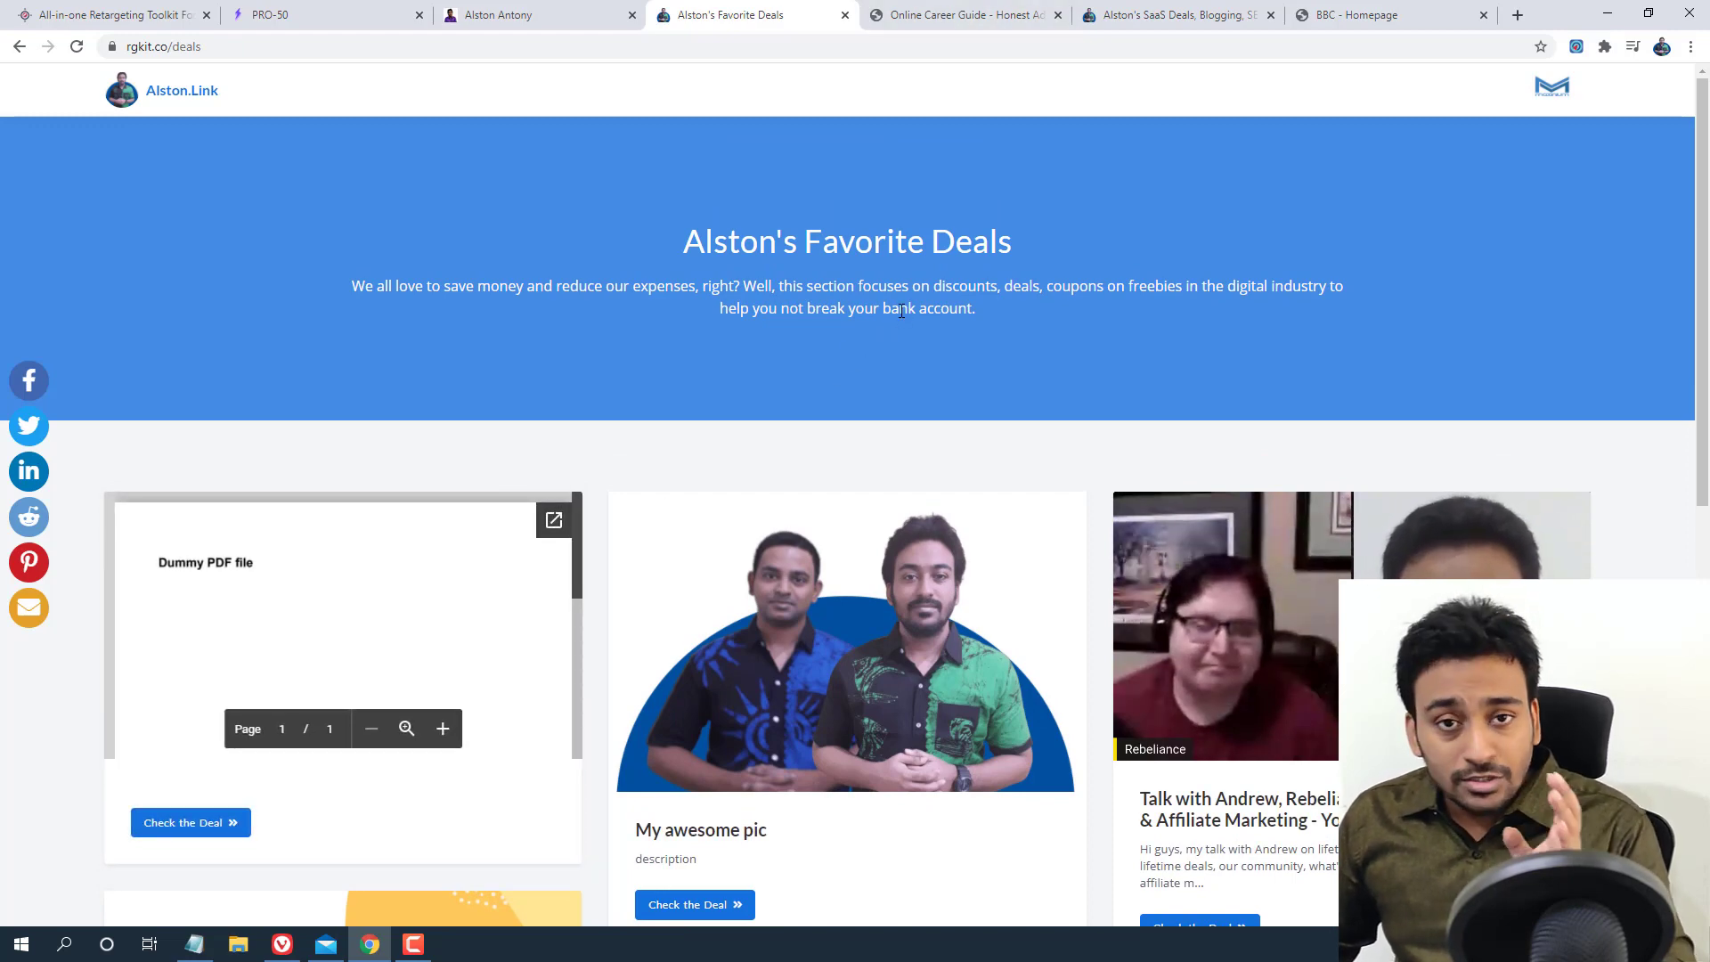
scroll(899, 310, down, 1)
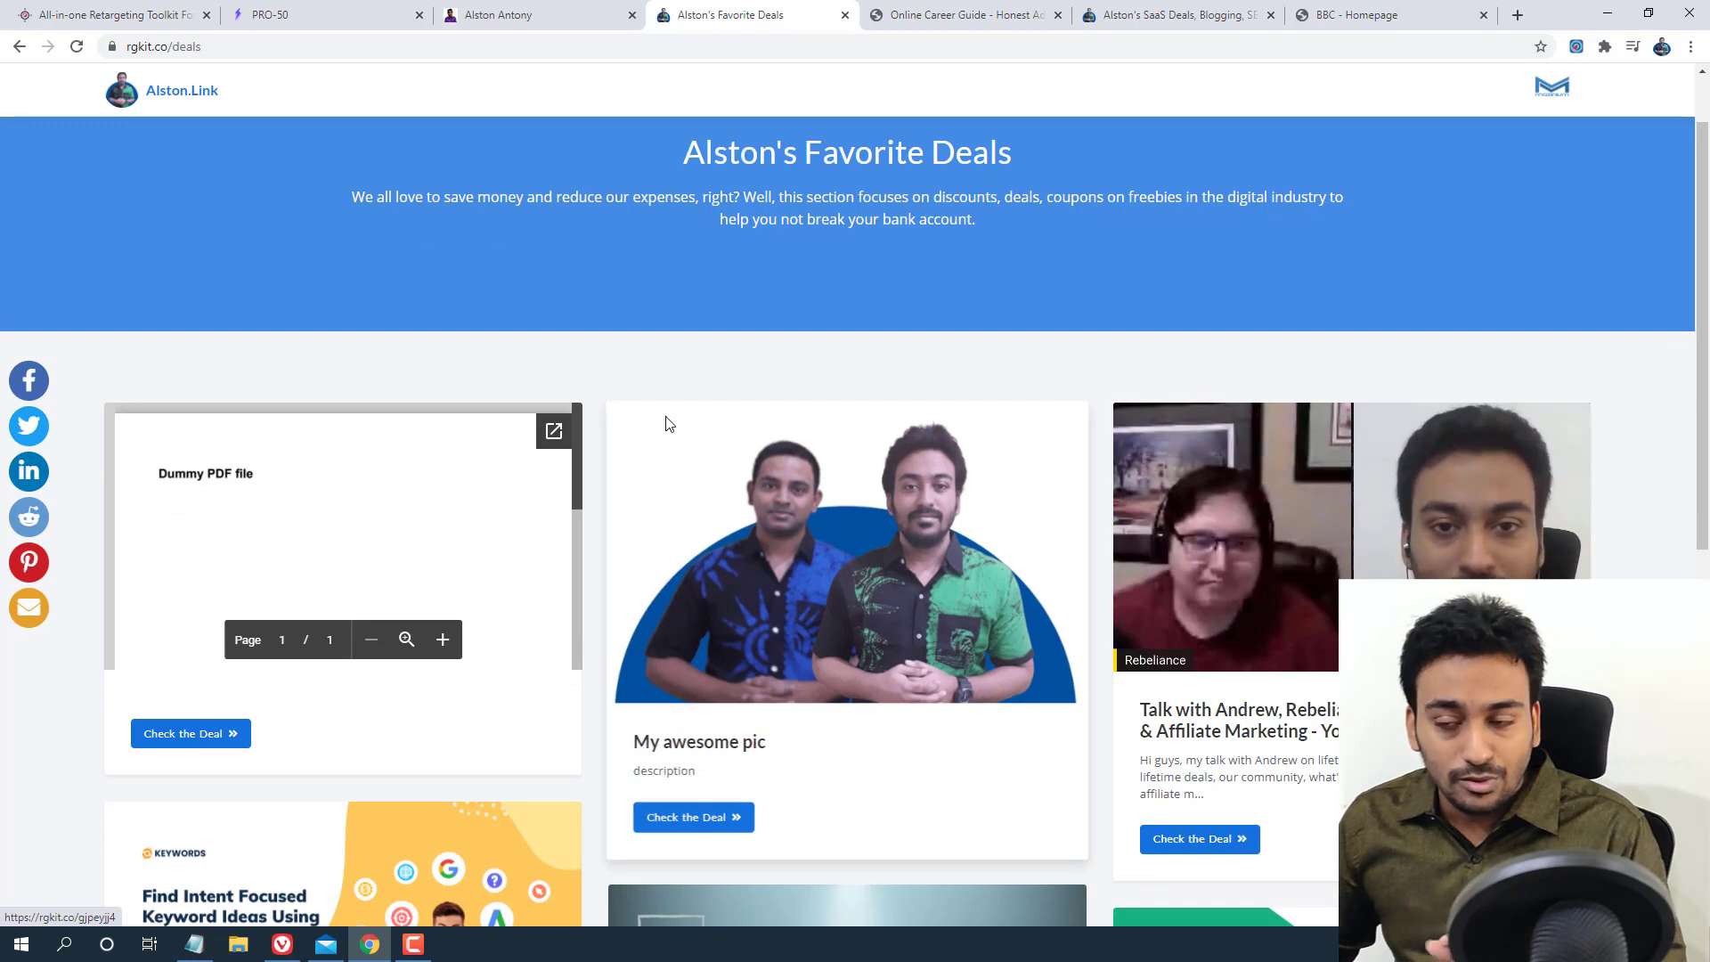
scroll(750, 307, up, 1)
Examine the newsletter popup on the Online Career Guide link, plus the video and social sign-up options on the Brand Overflow gate page
click(979, 15)
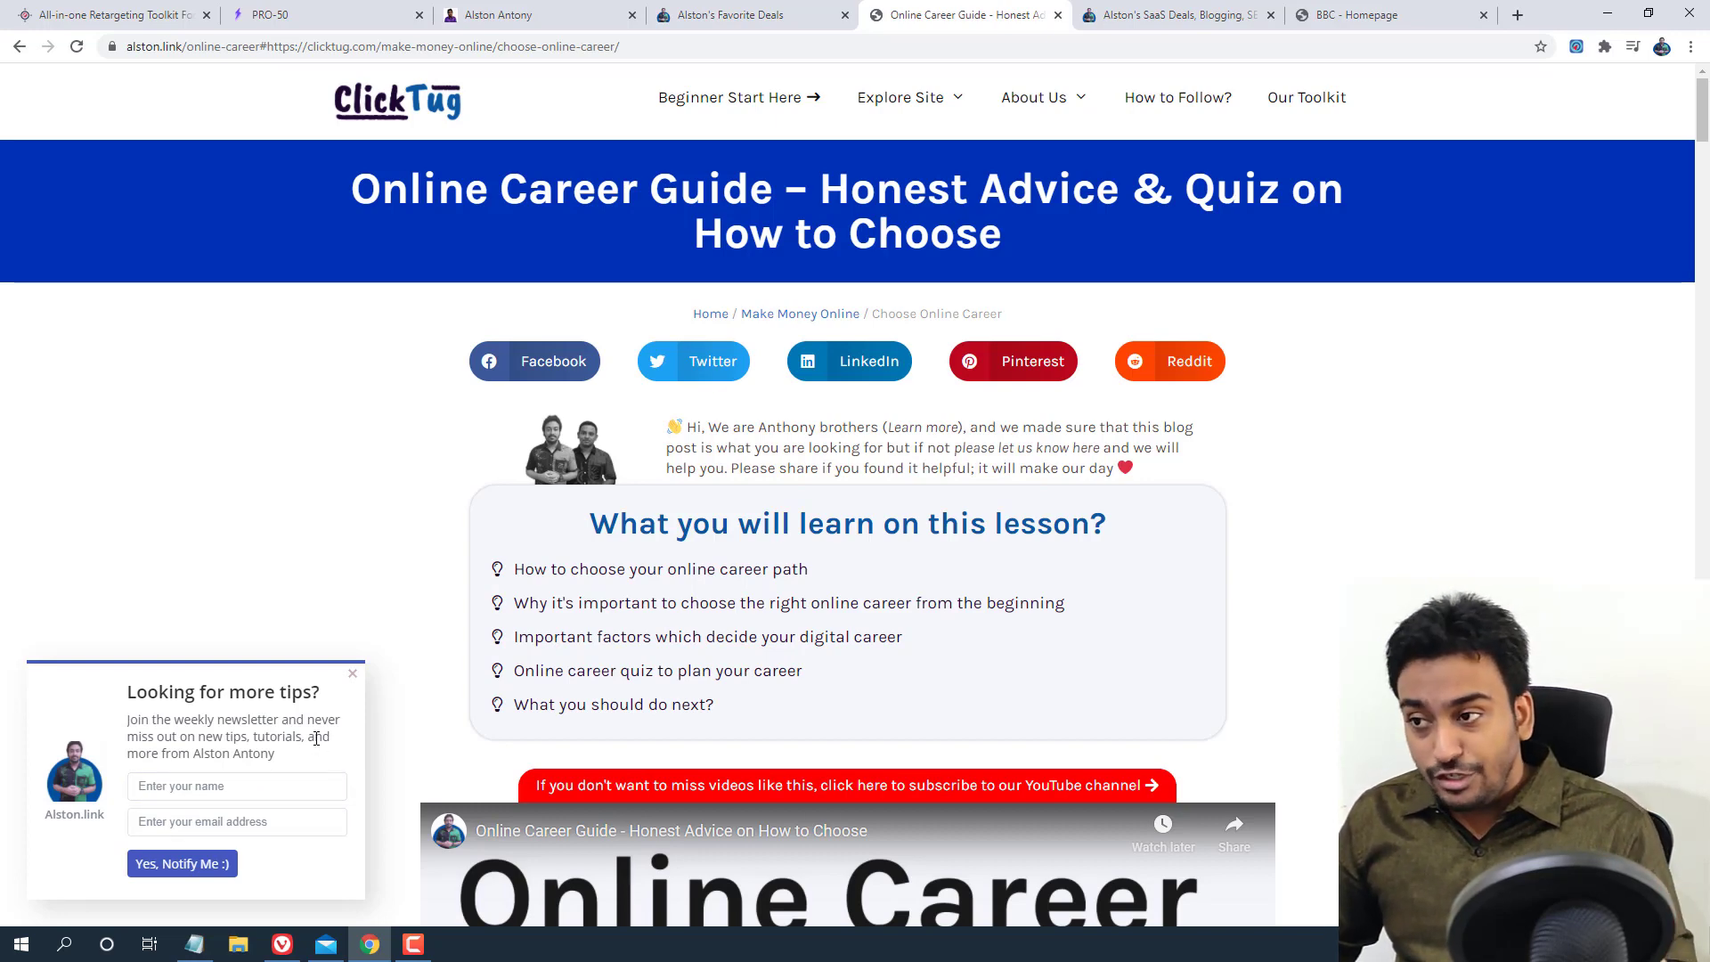
click(1158, 20)
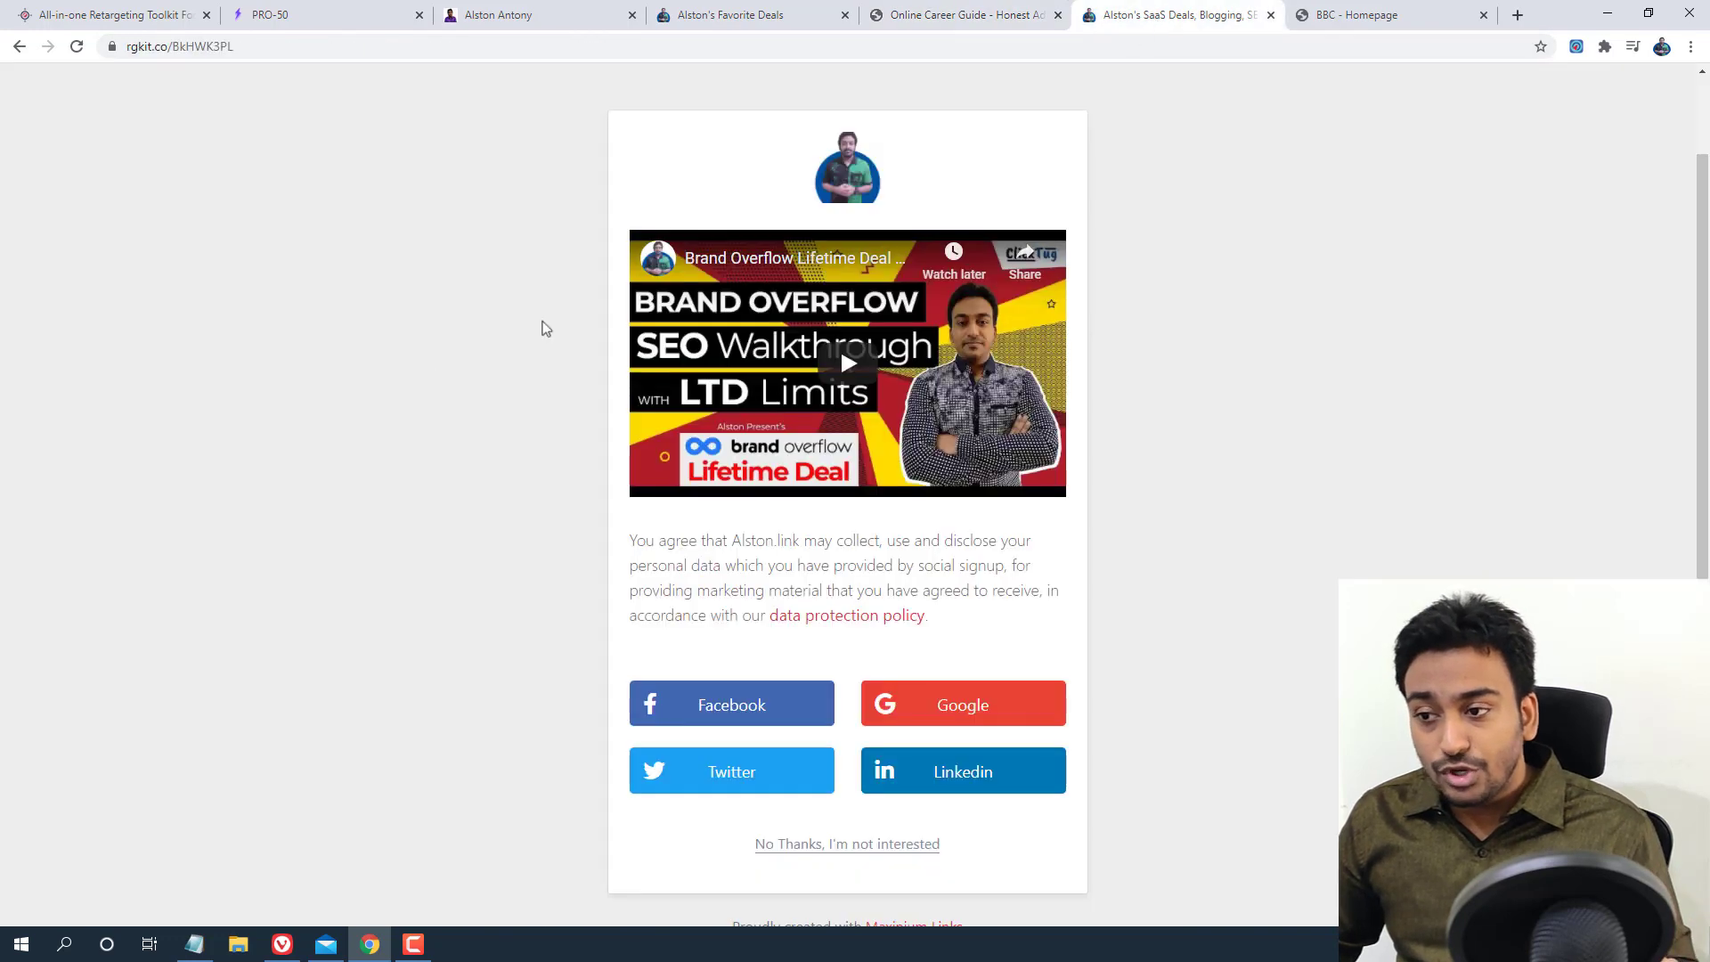
scroll(175, 509, up, 1)
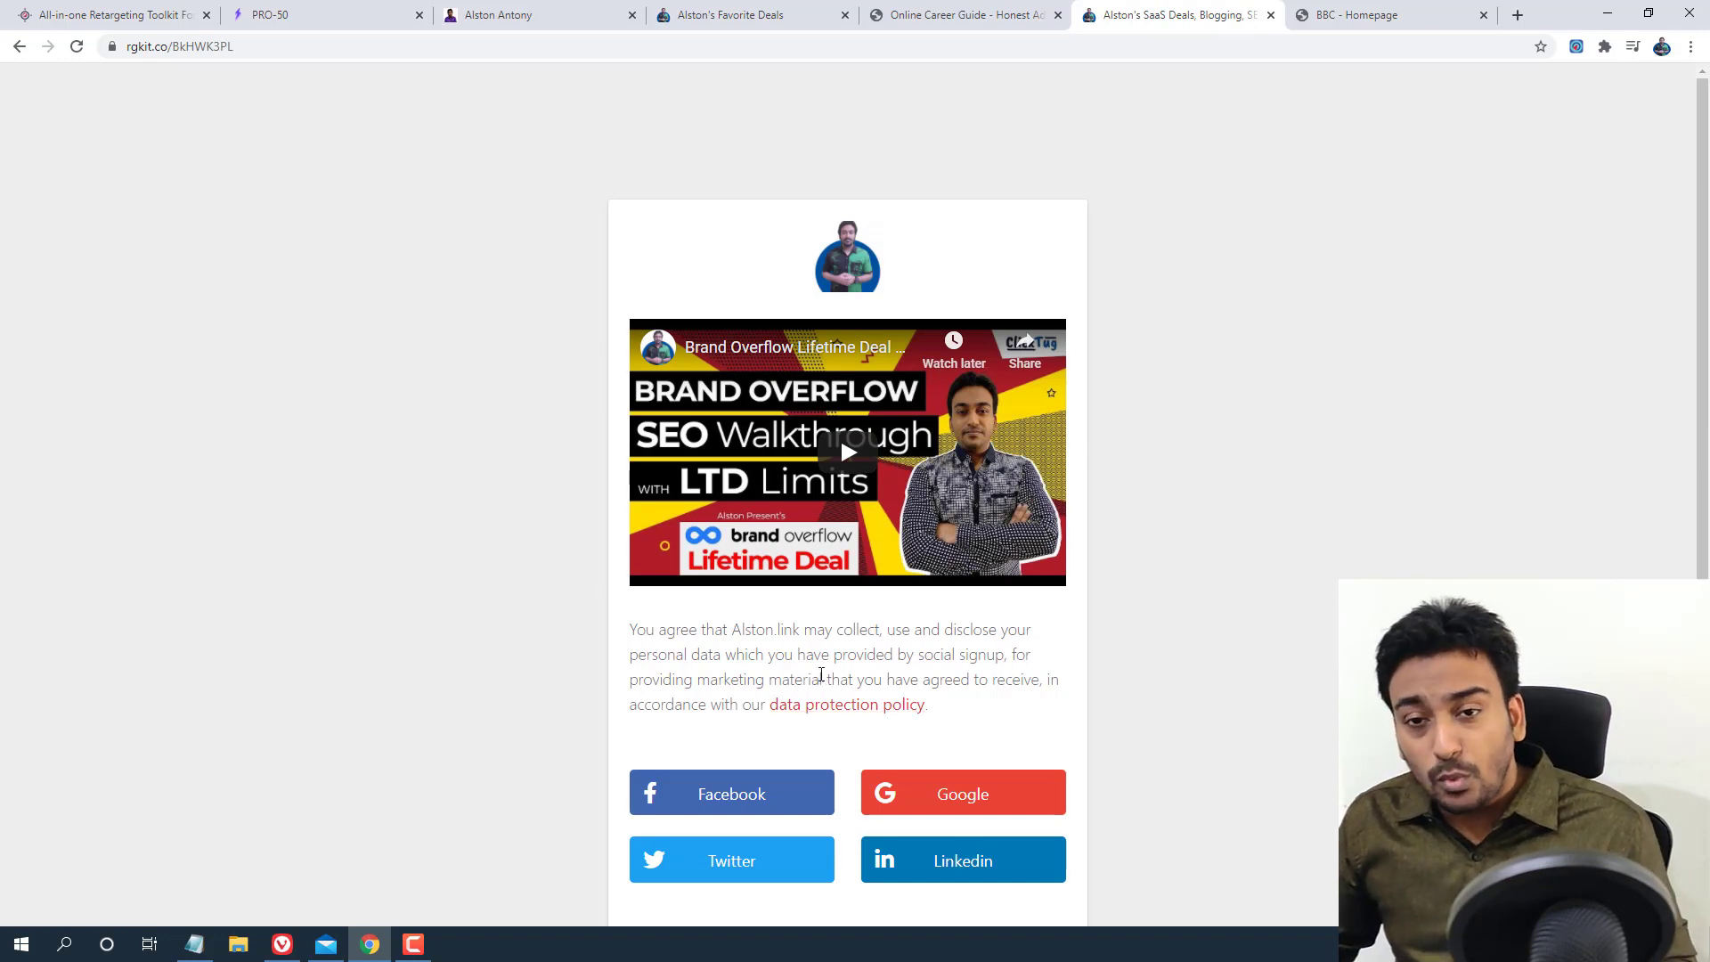
scroll(821, 675, down, 1)
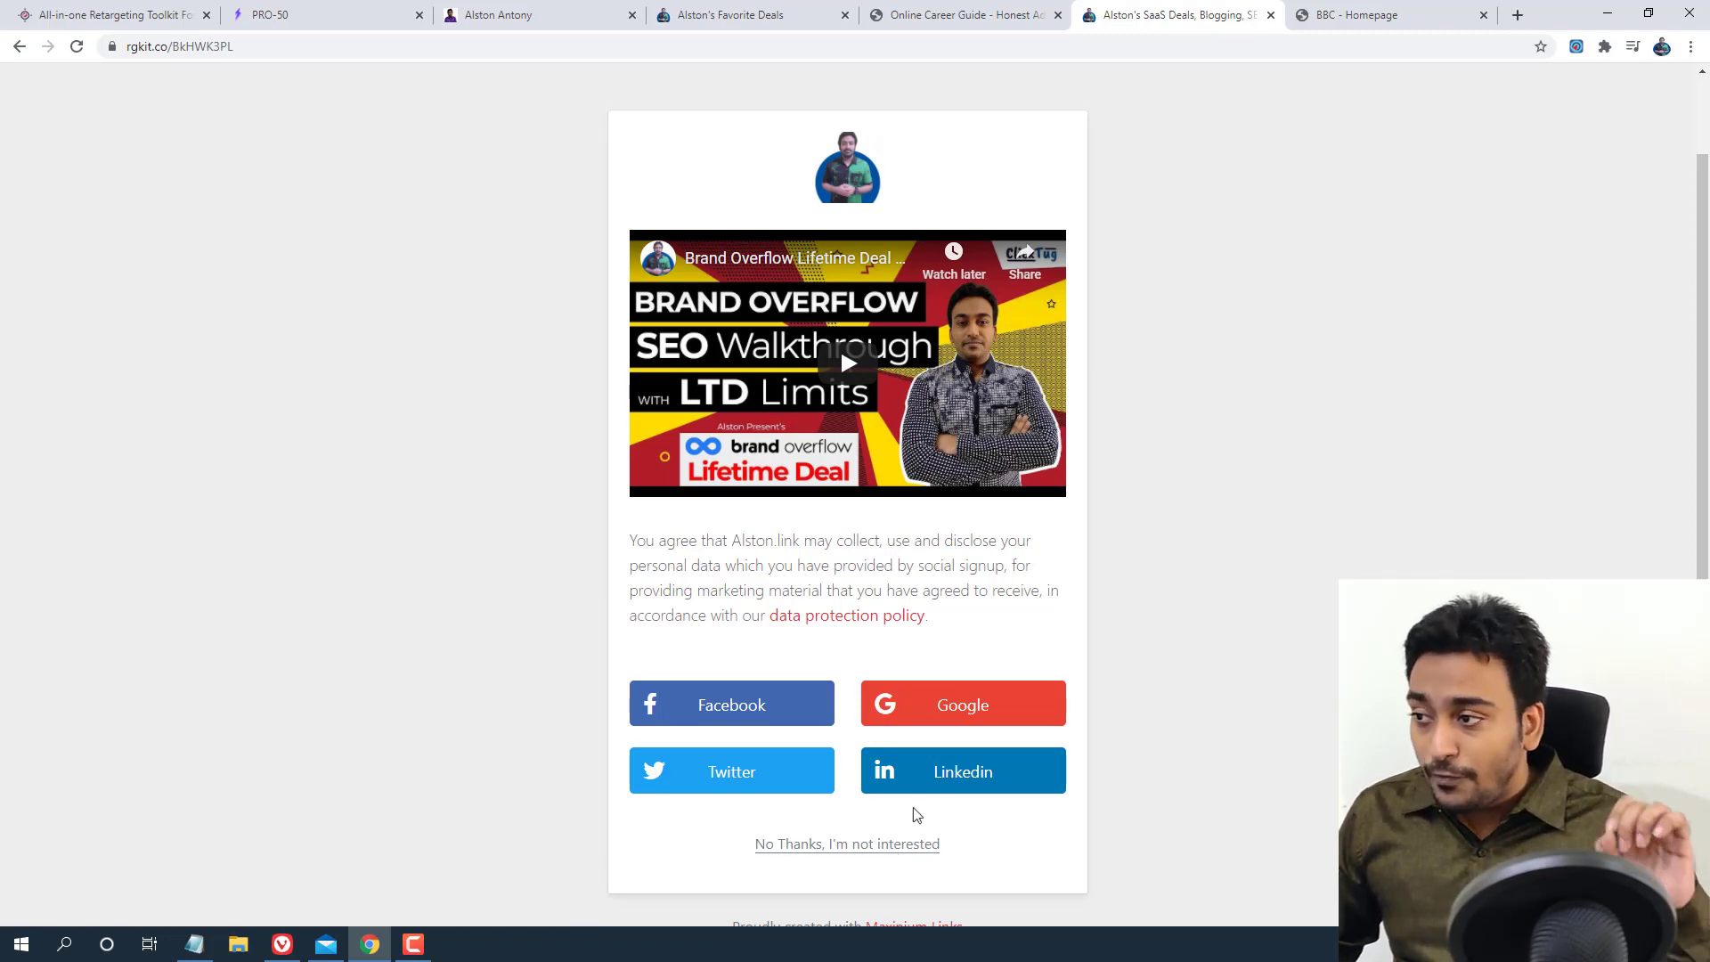
Compare the BBC link's widget with the career guide's newsletter popup, and preview the Got Few Secs survey before closing it
click(1397, 27)
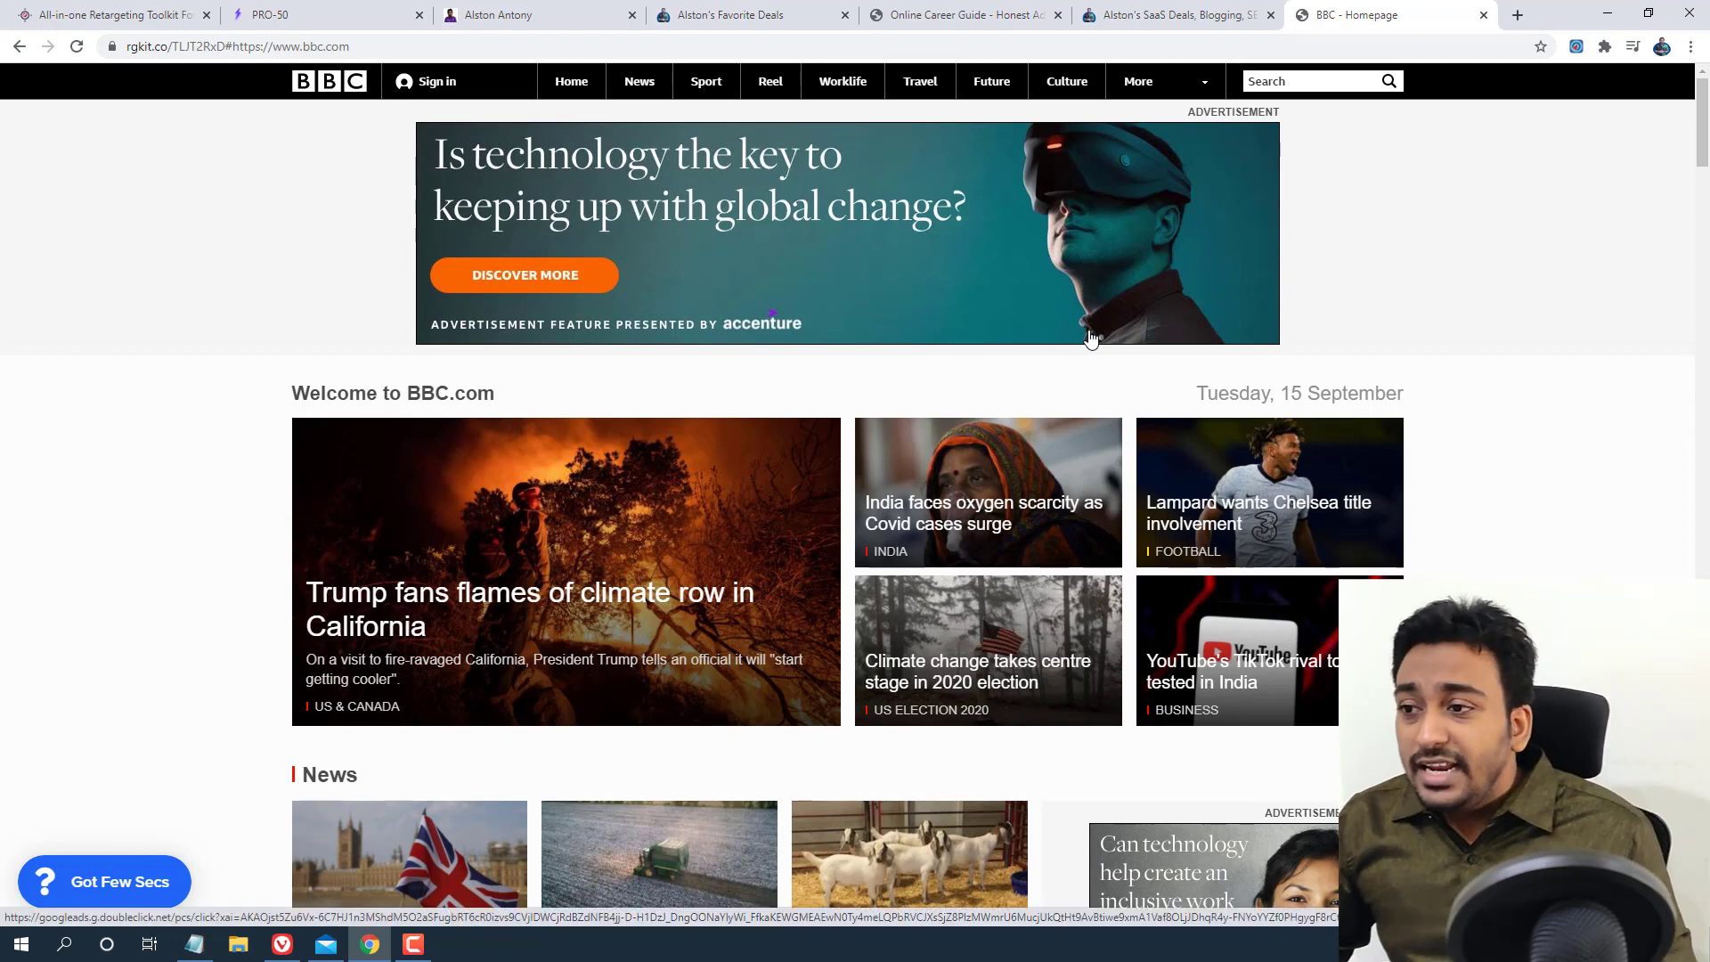
click(967, 16)
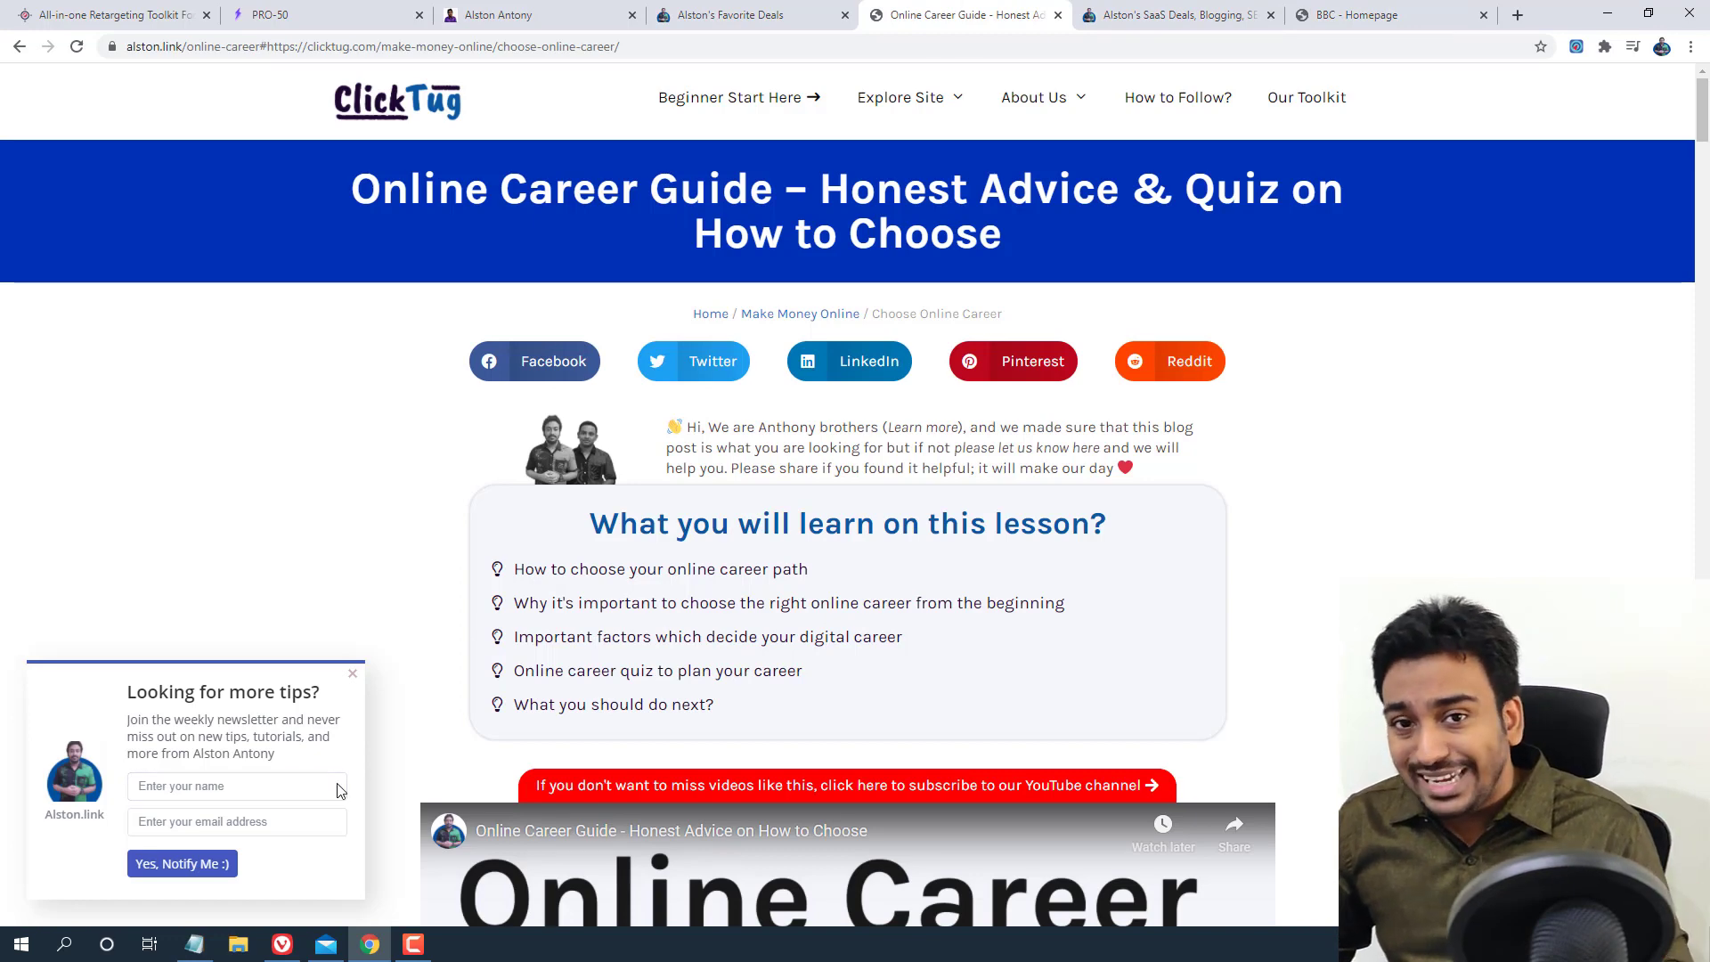
click(1354, 14)
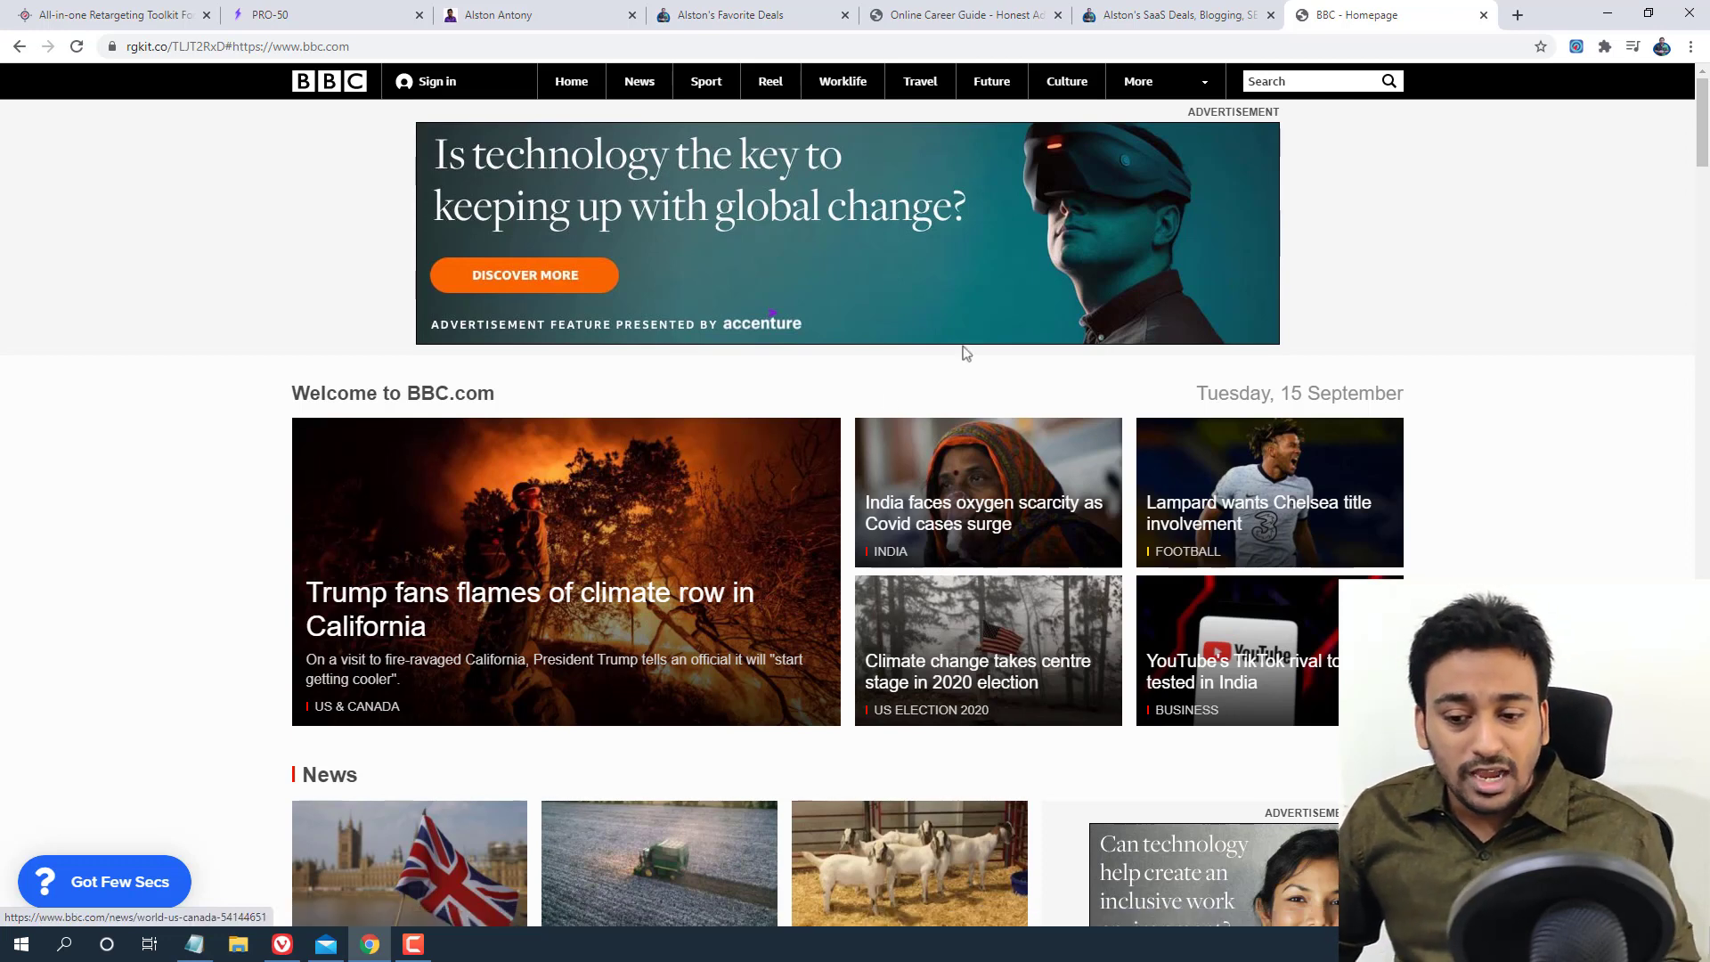
click(100, 900)
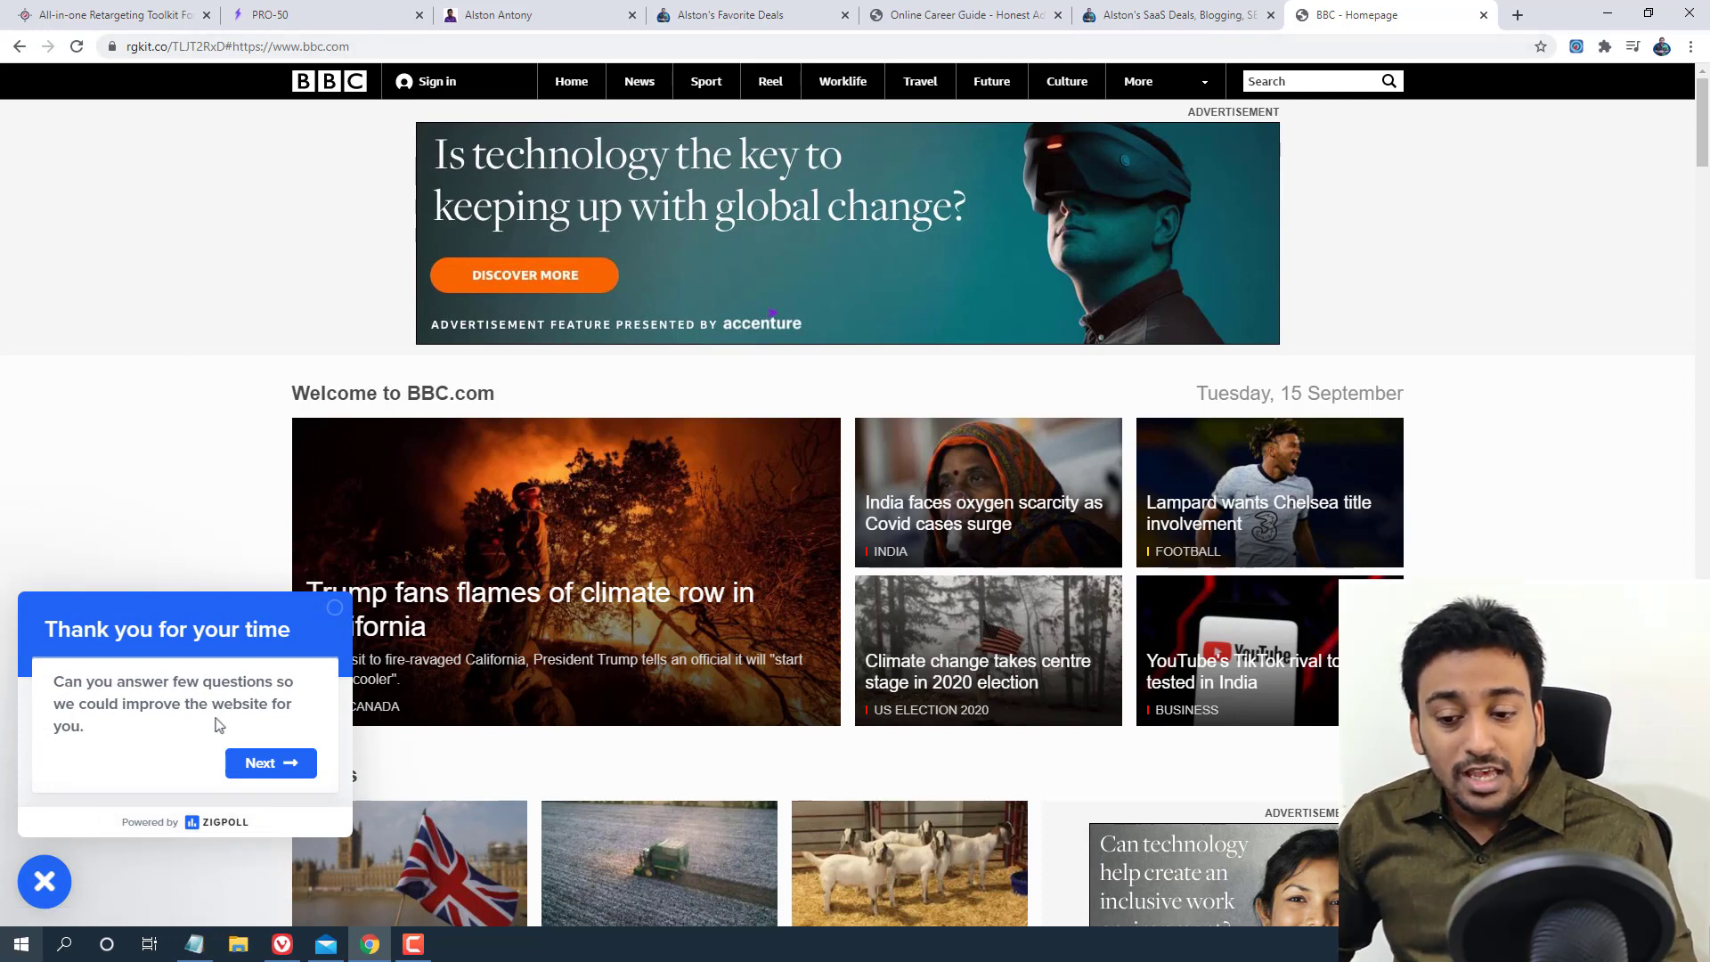
click(45, 882)
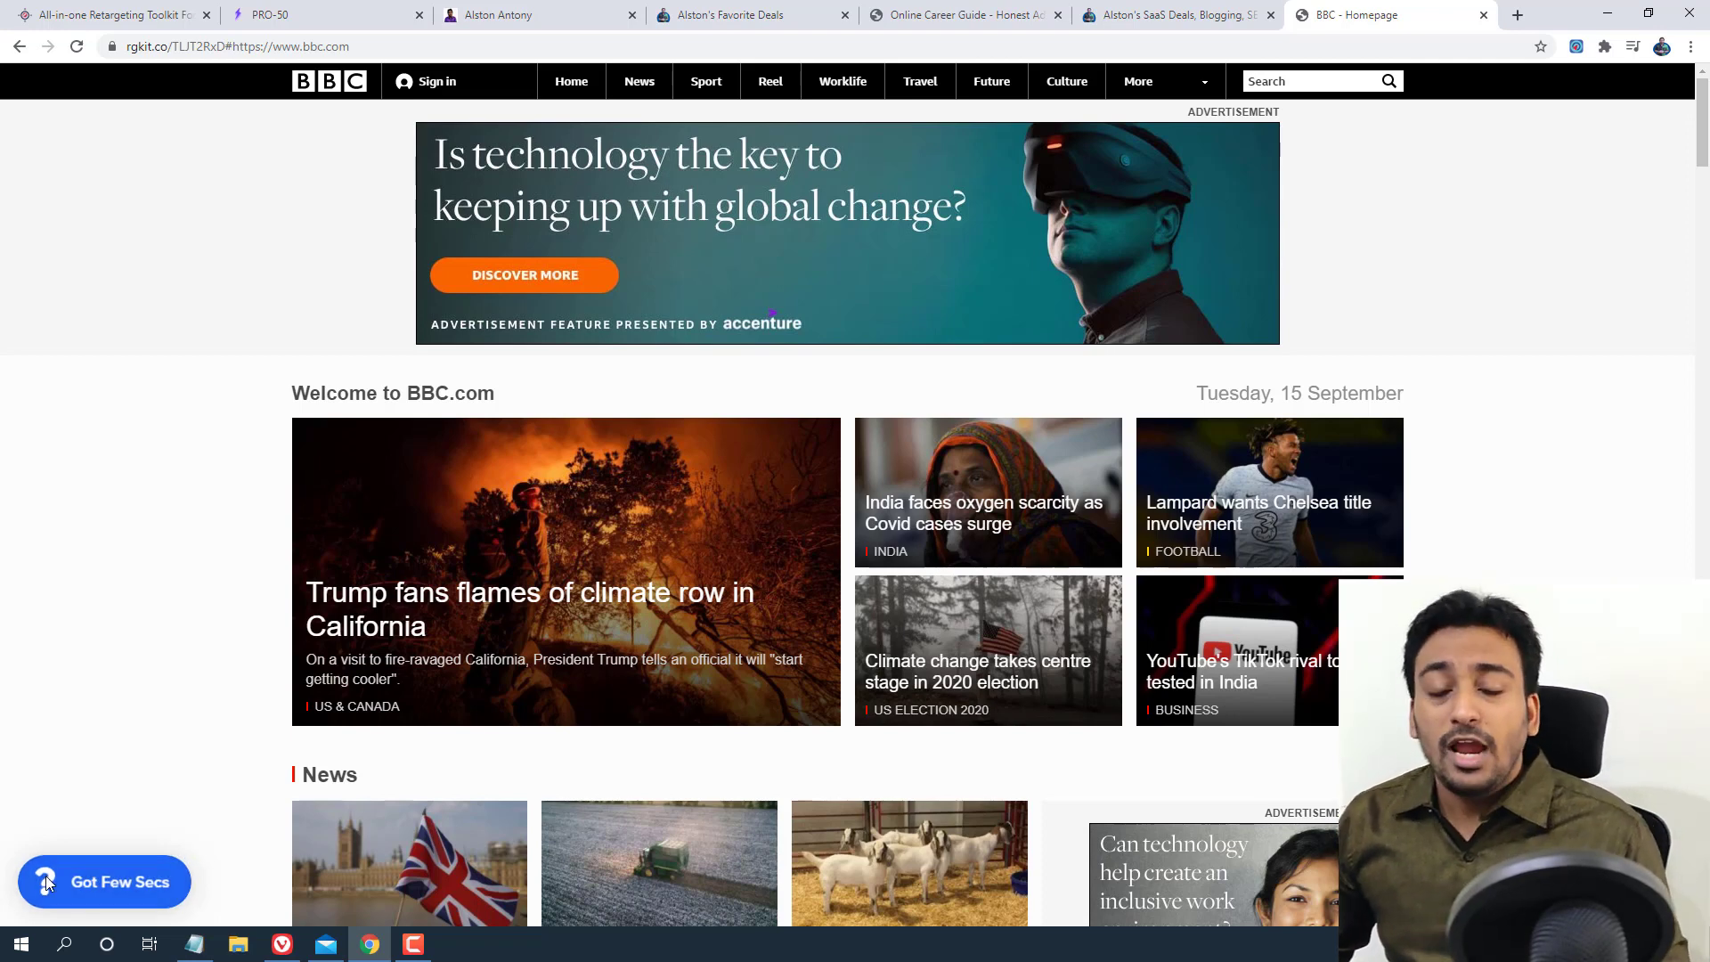
Switch to the RetargetKit app in the Vivaldi browser and open the workspace's general settings
click(80, 7)
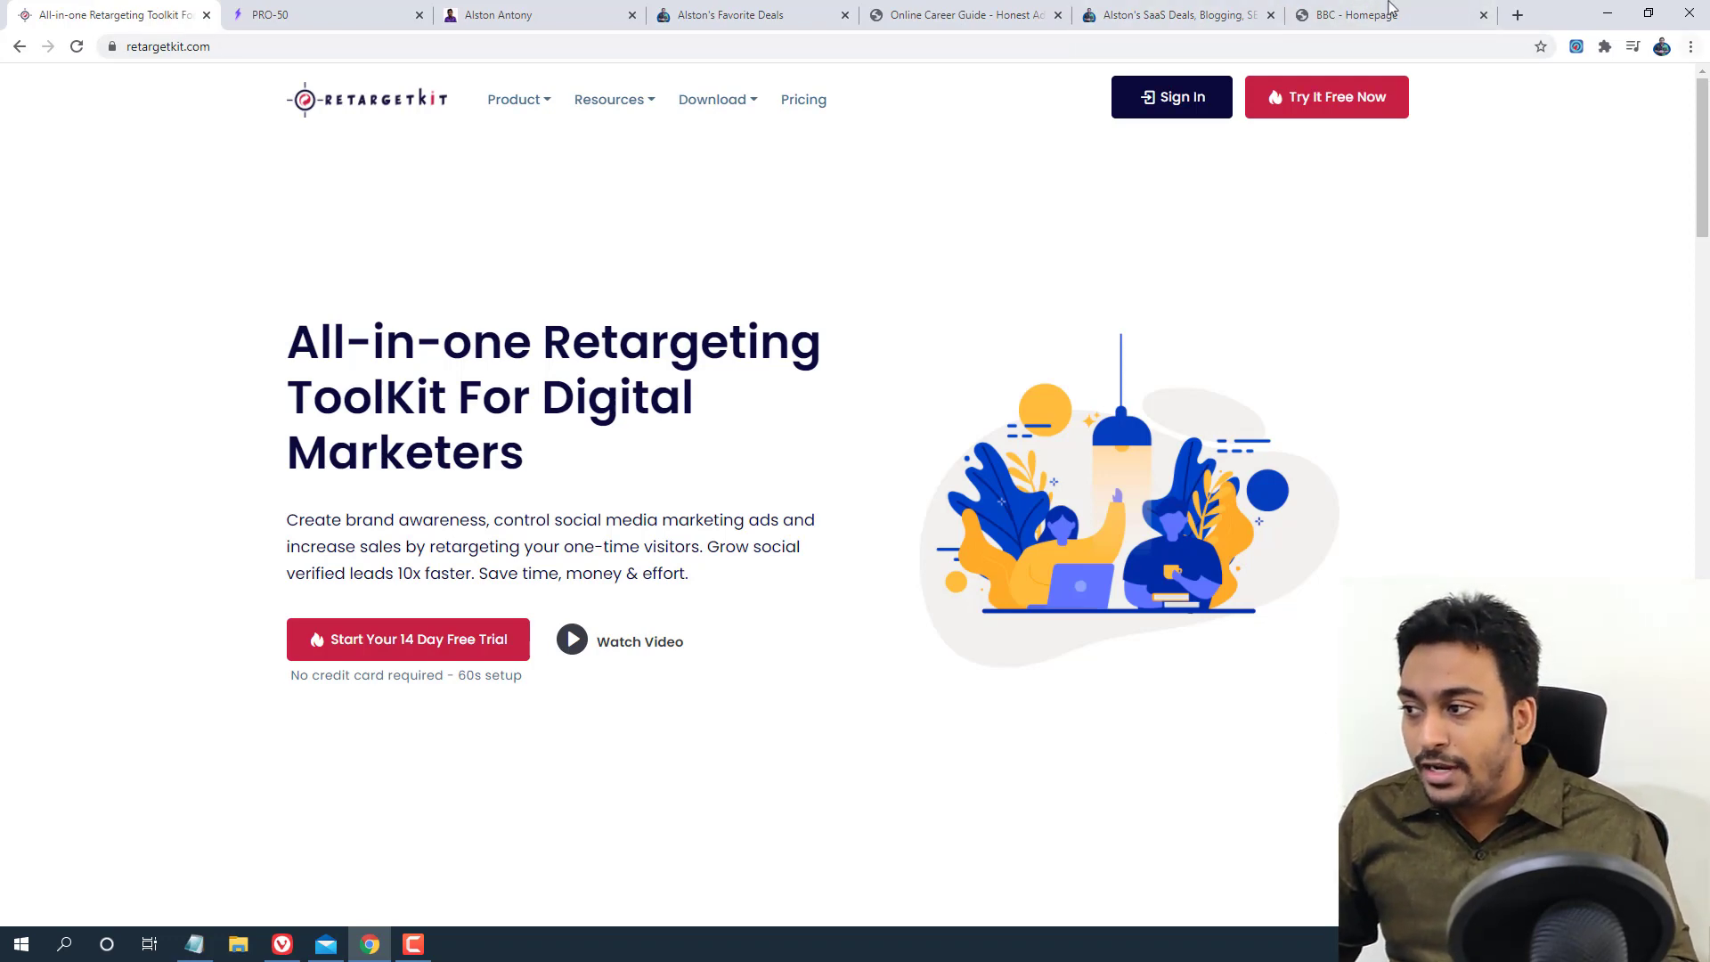
click(1608, 9)
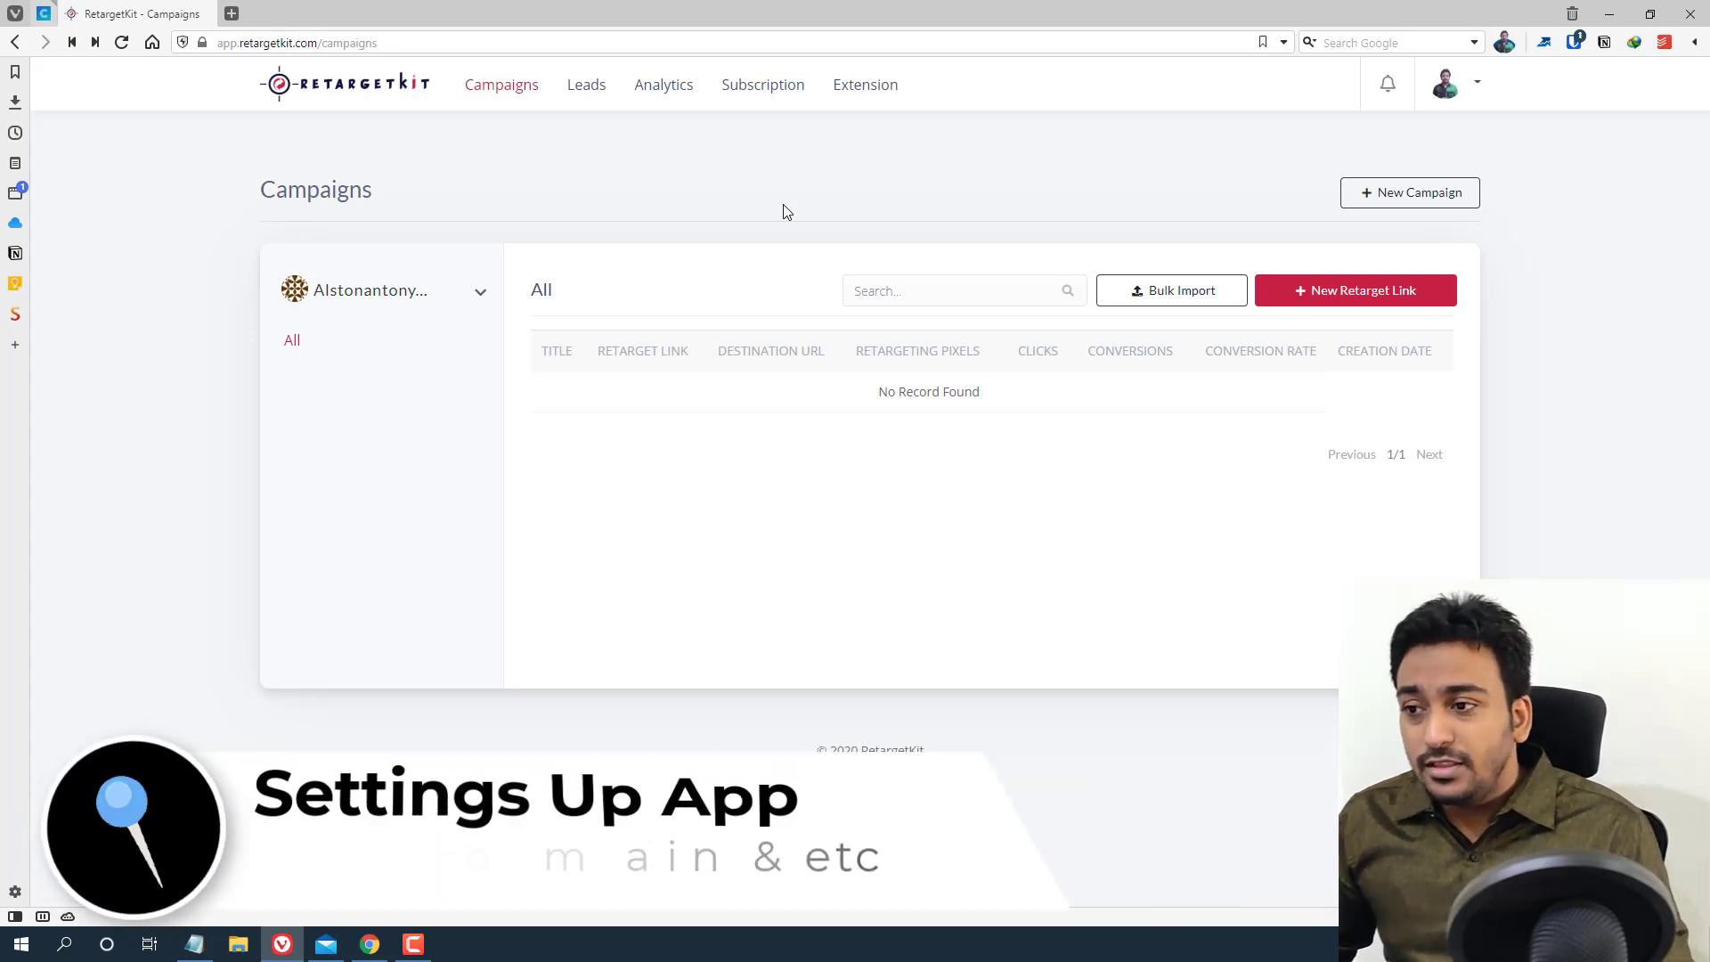
click(1482, 90)
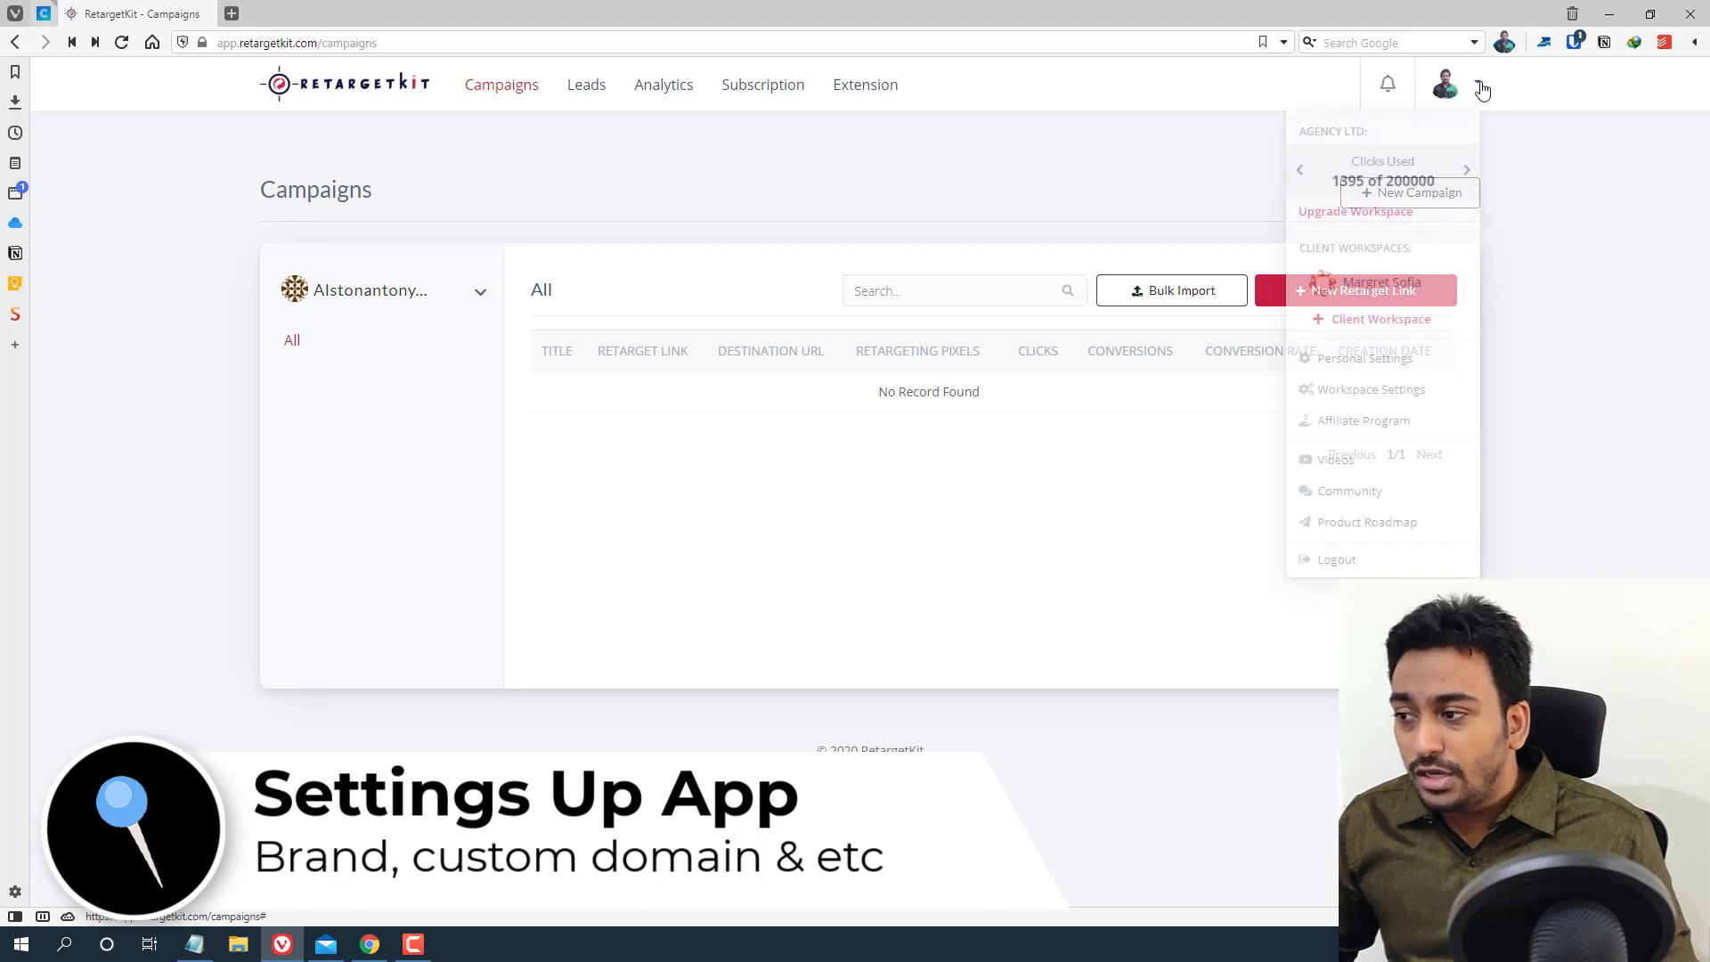
click(1355, 397)
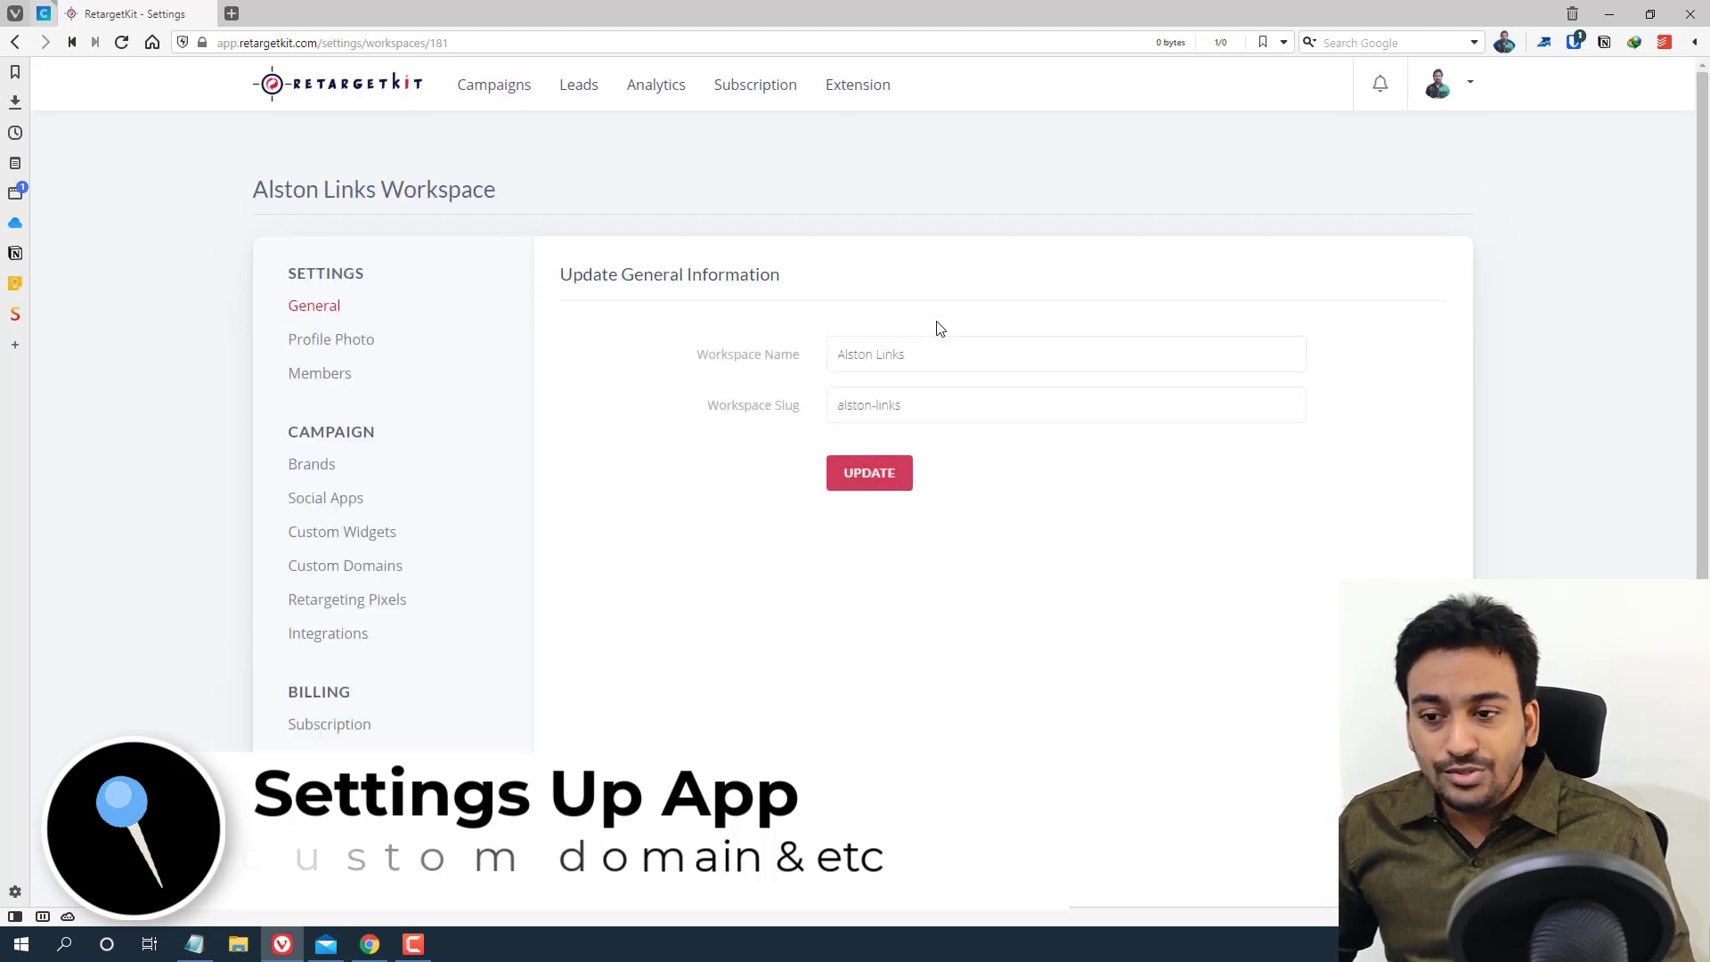
click(841, 370)
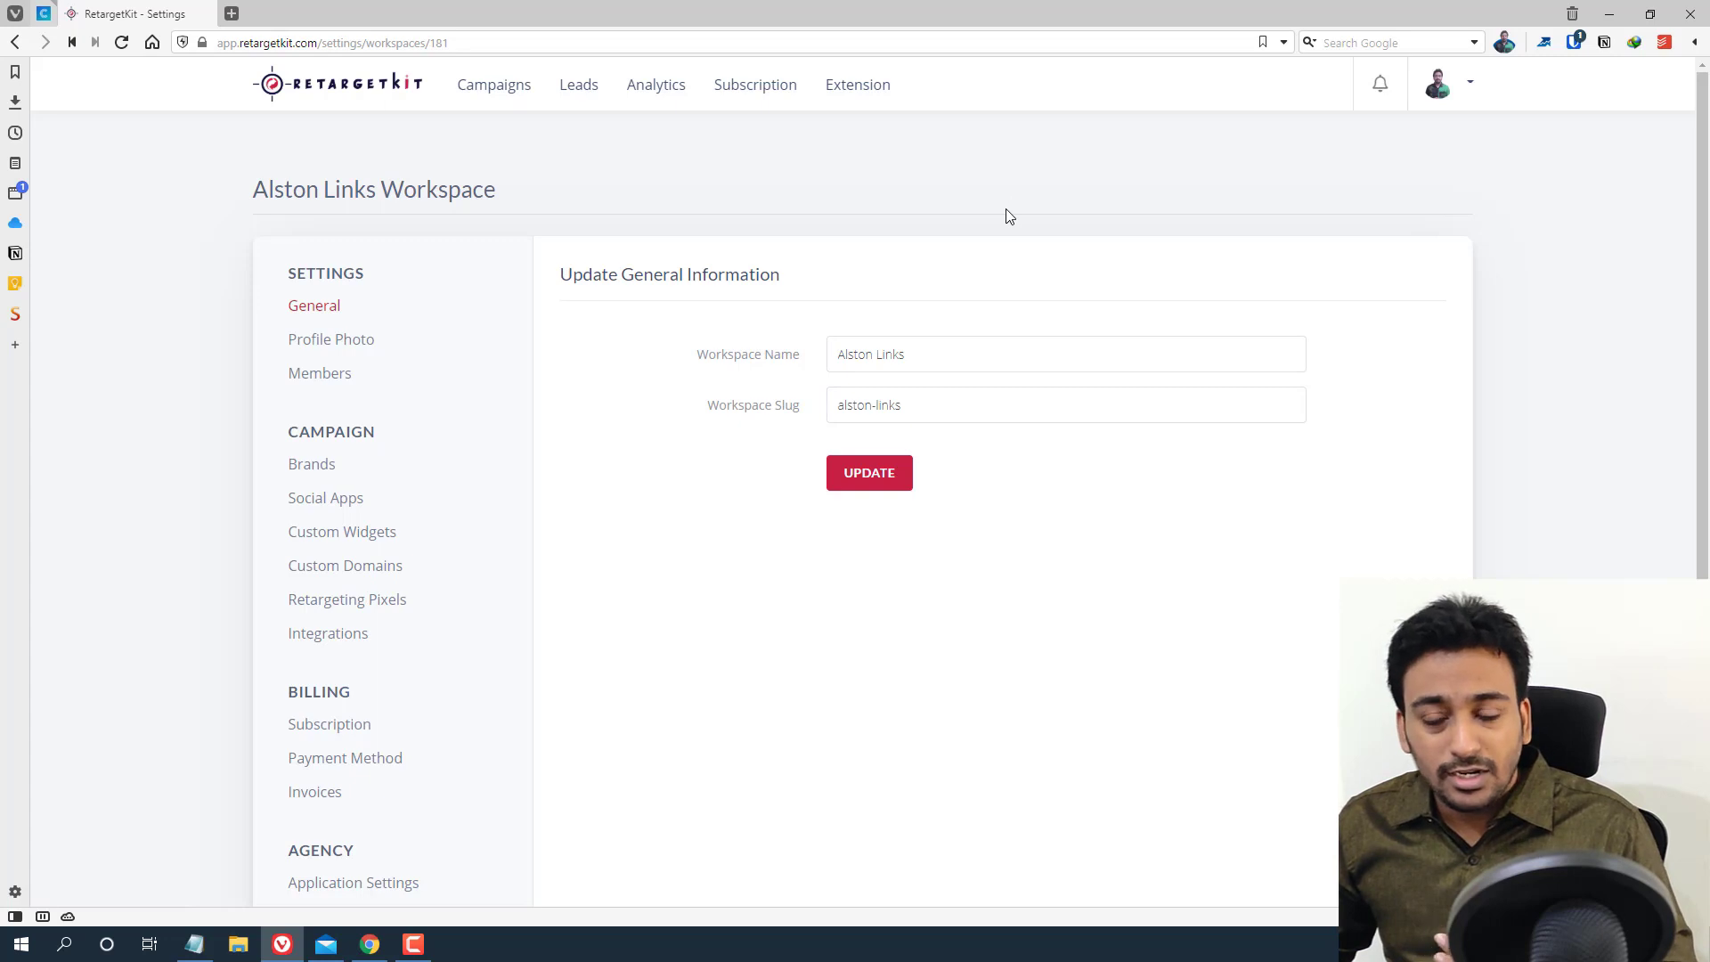
View the workspace's profile photo settings and its members list
click(369, 345)
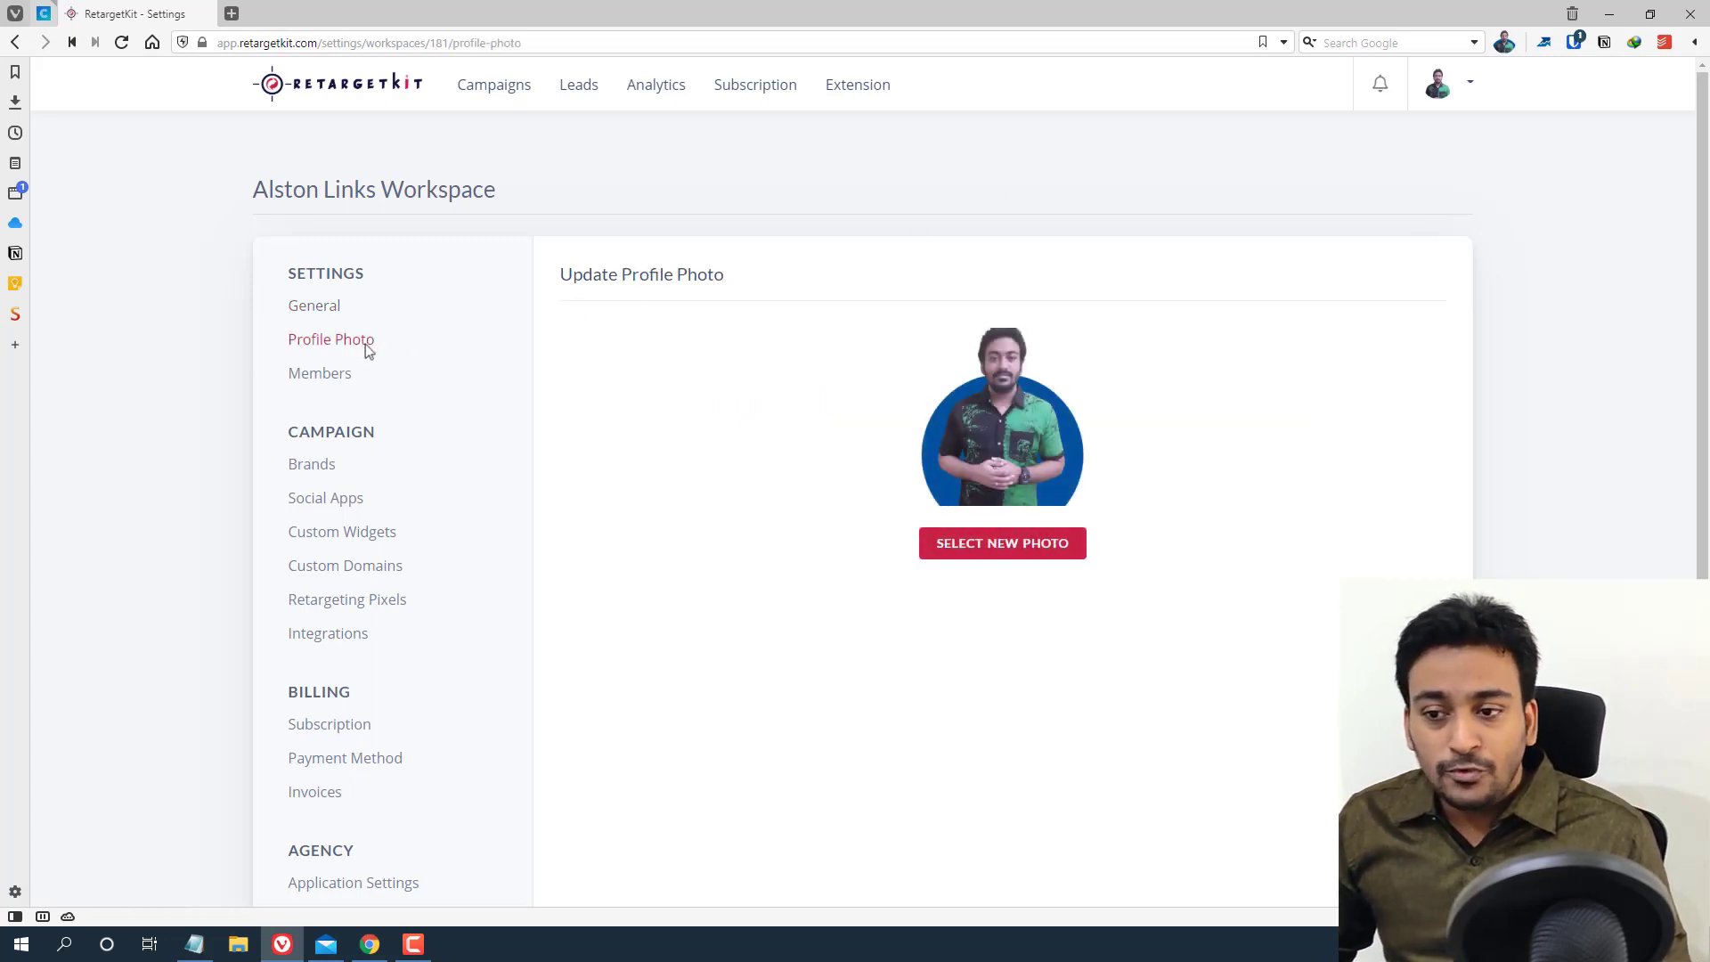
click(334, 372)
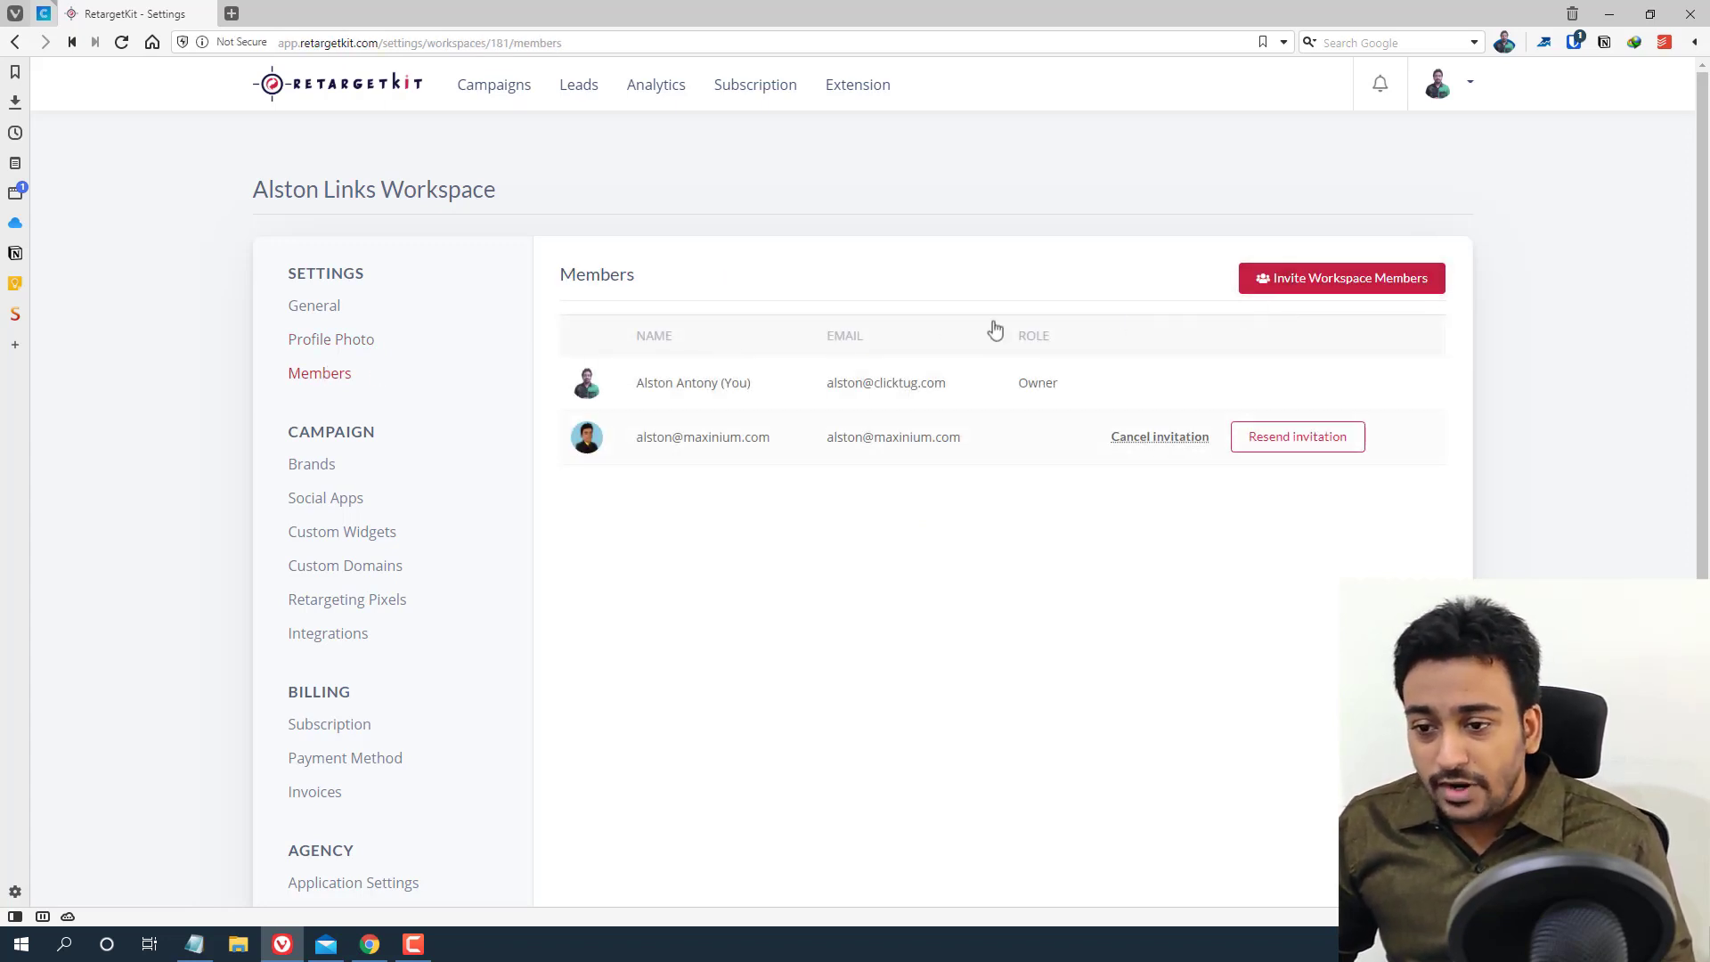
Review the workspace's brands, previewing the new brand form and the second listed brand's details, and close both without saving
scroll(993, 329, down, 1)
click(315, 378)
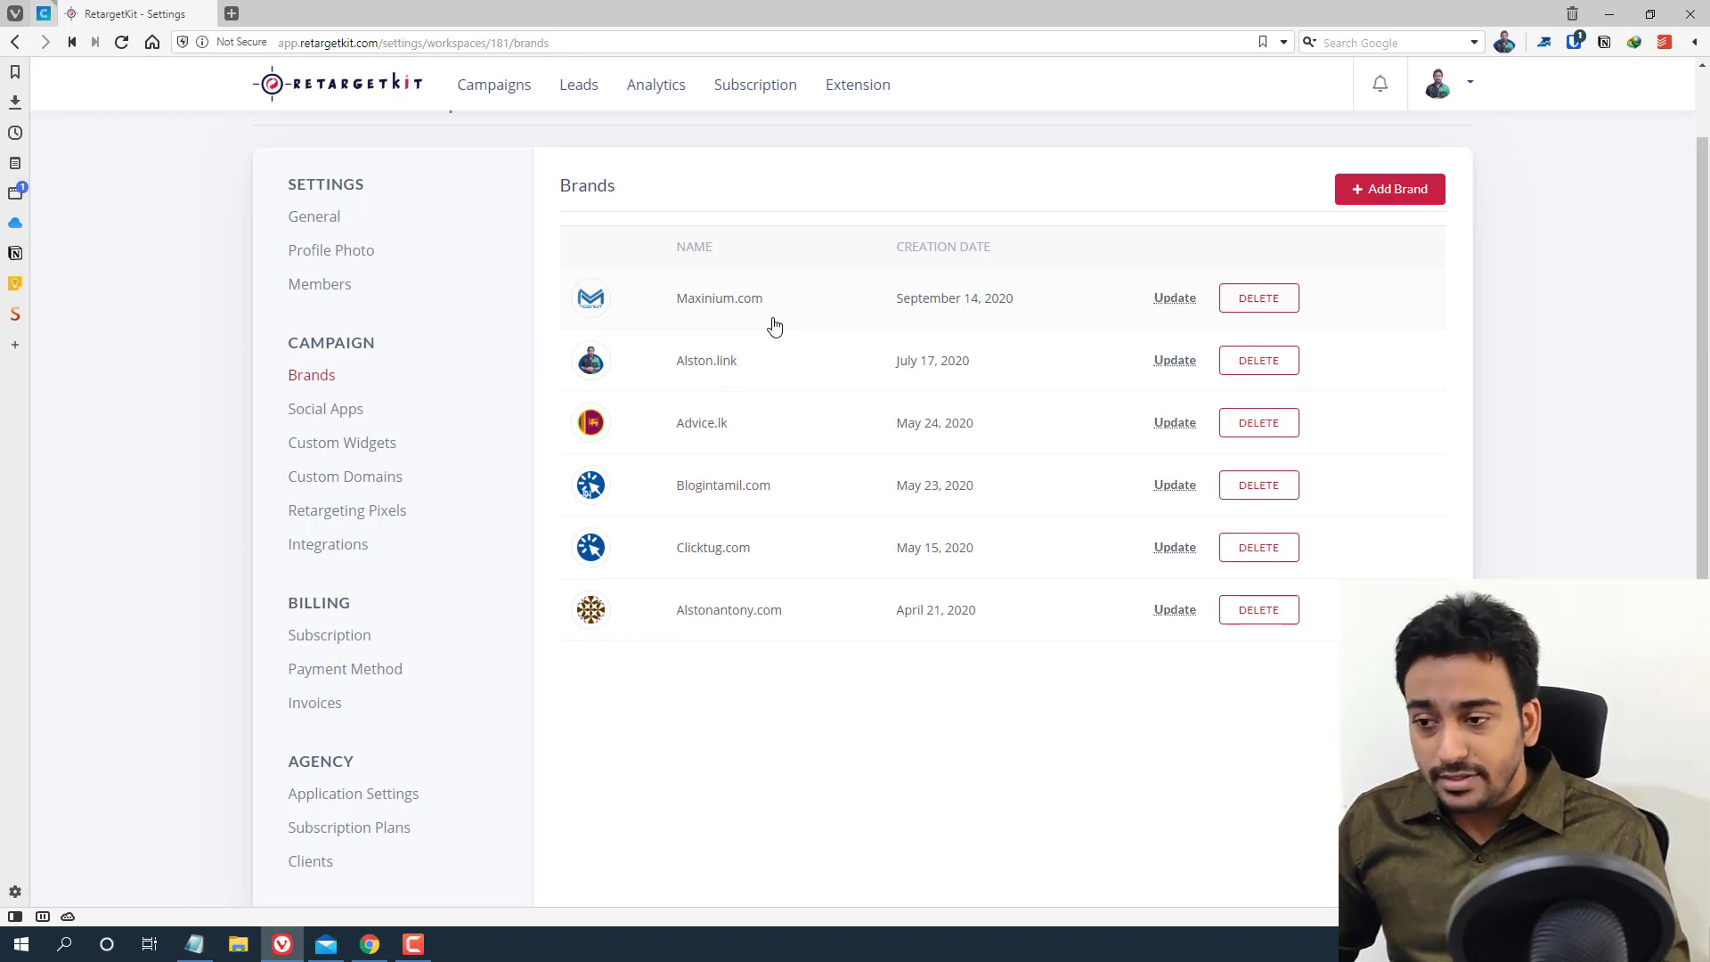
click(1387, 198)
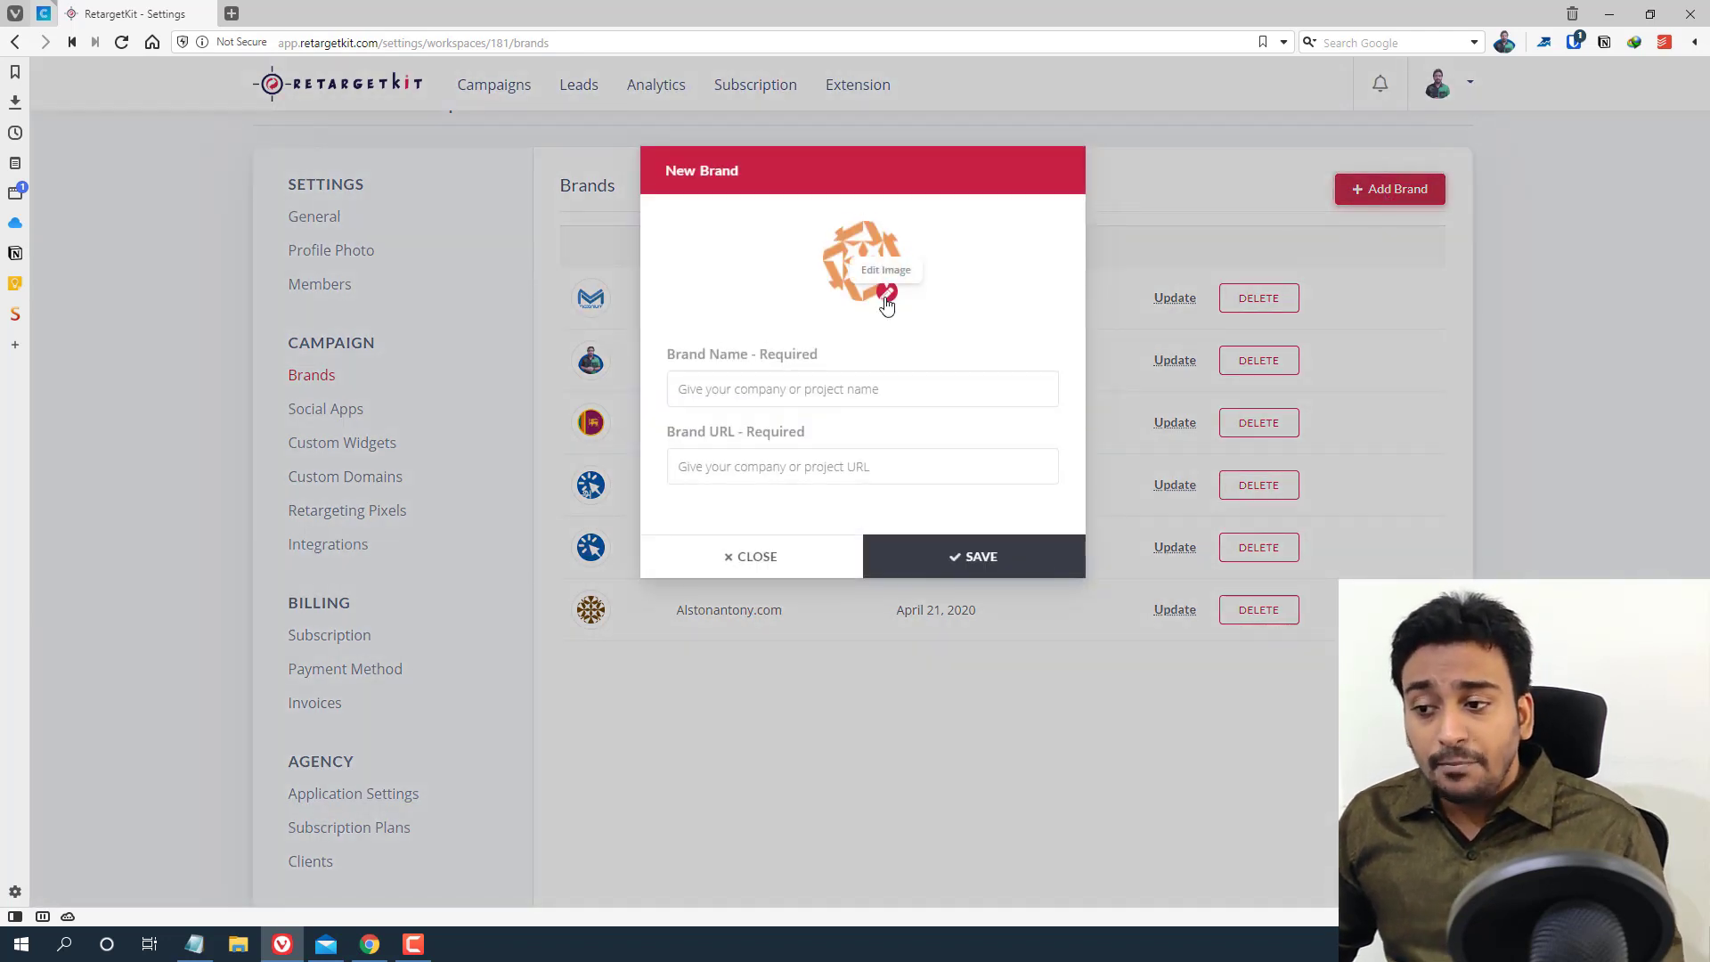
click(789, 387)
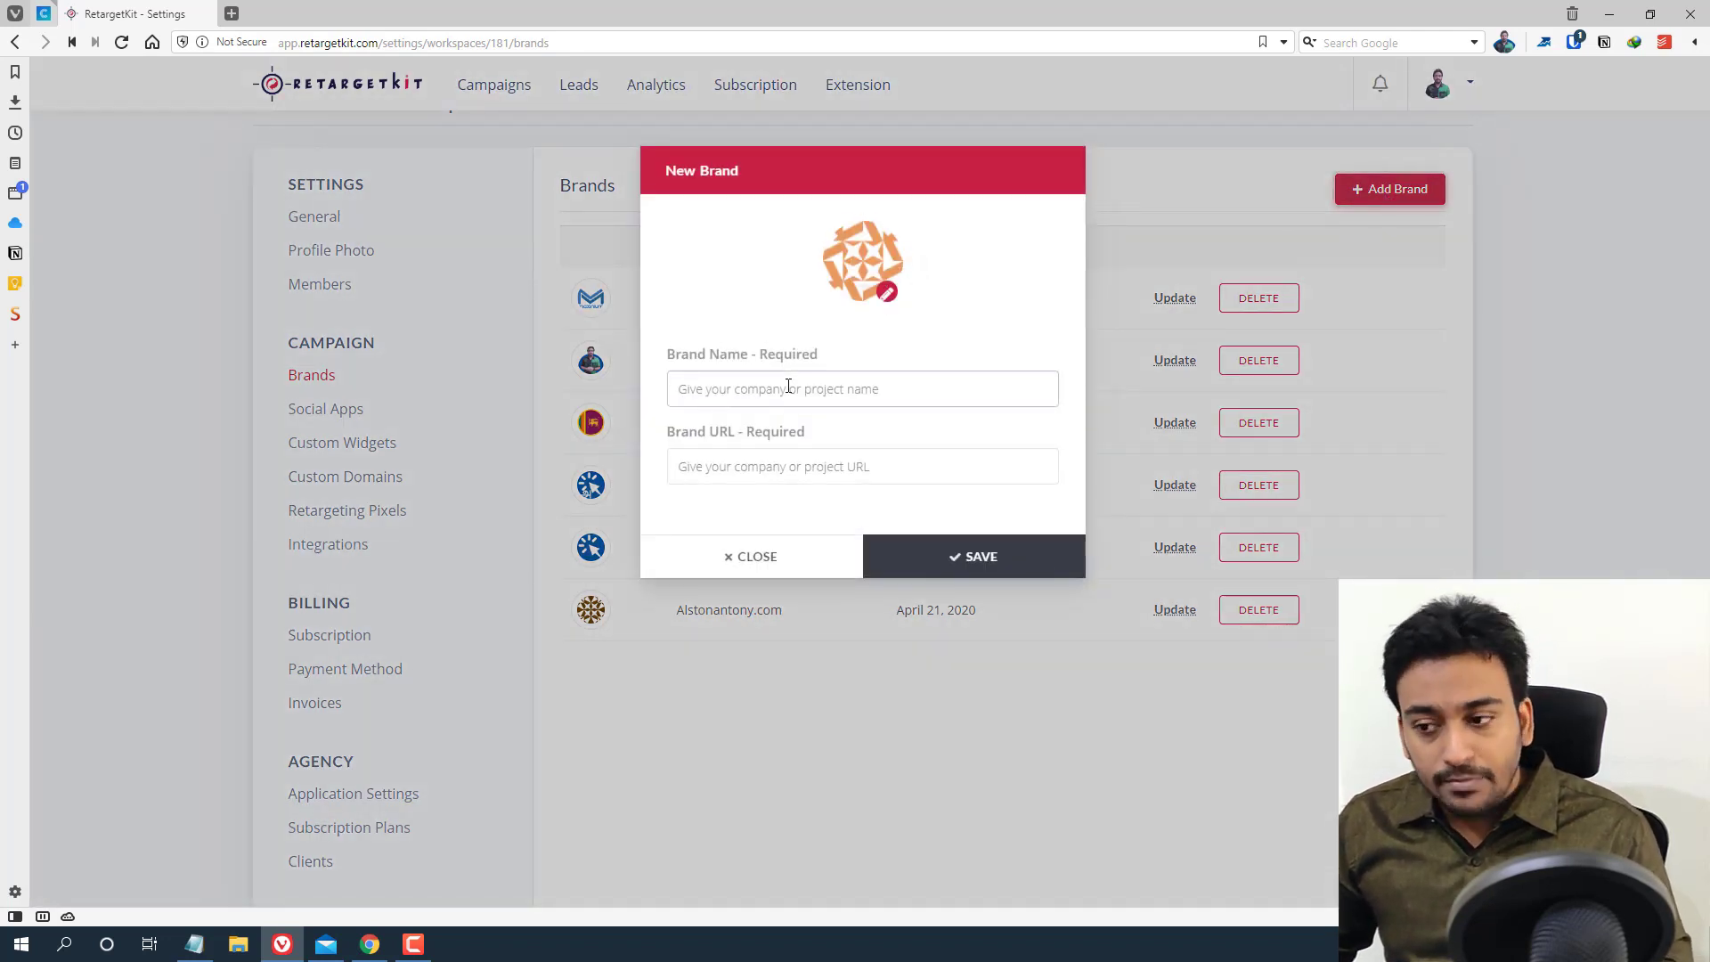
click(763, 541)
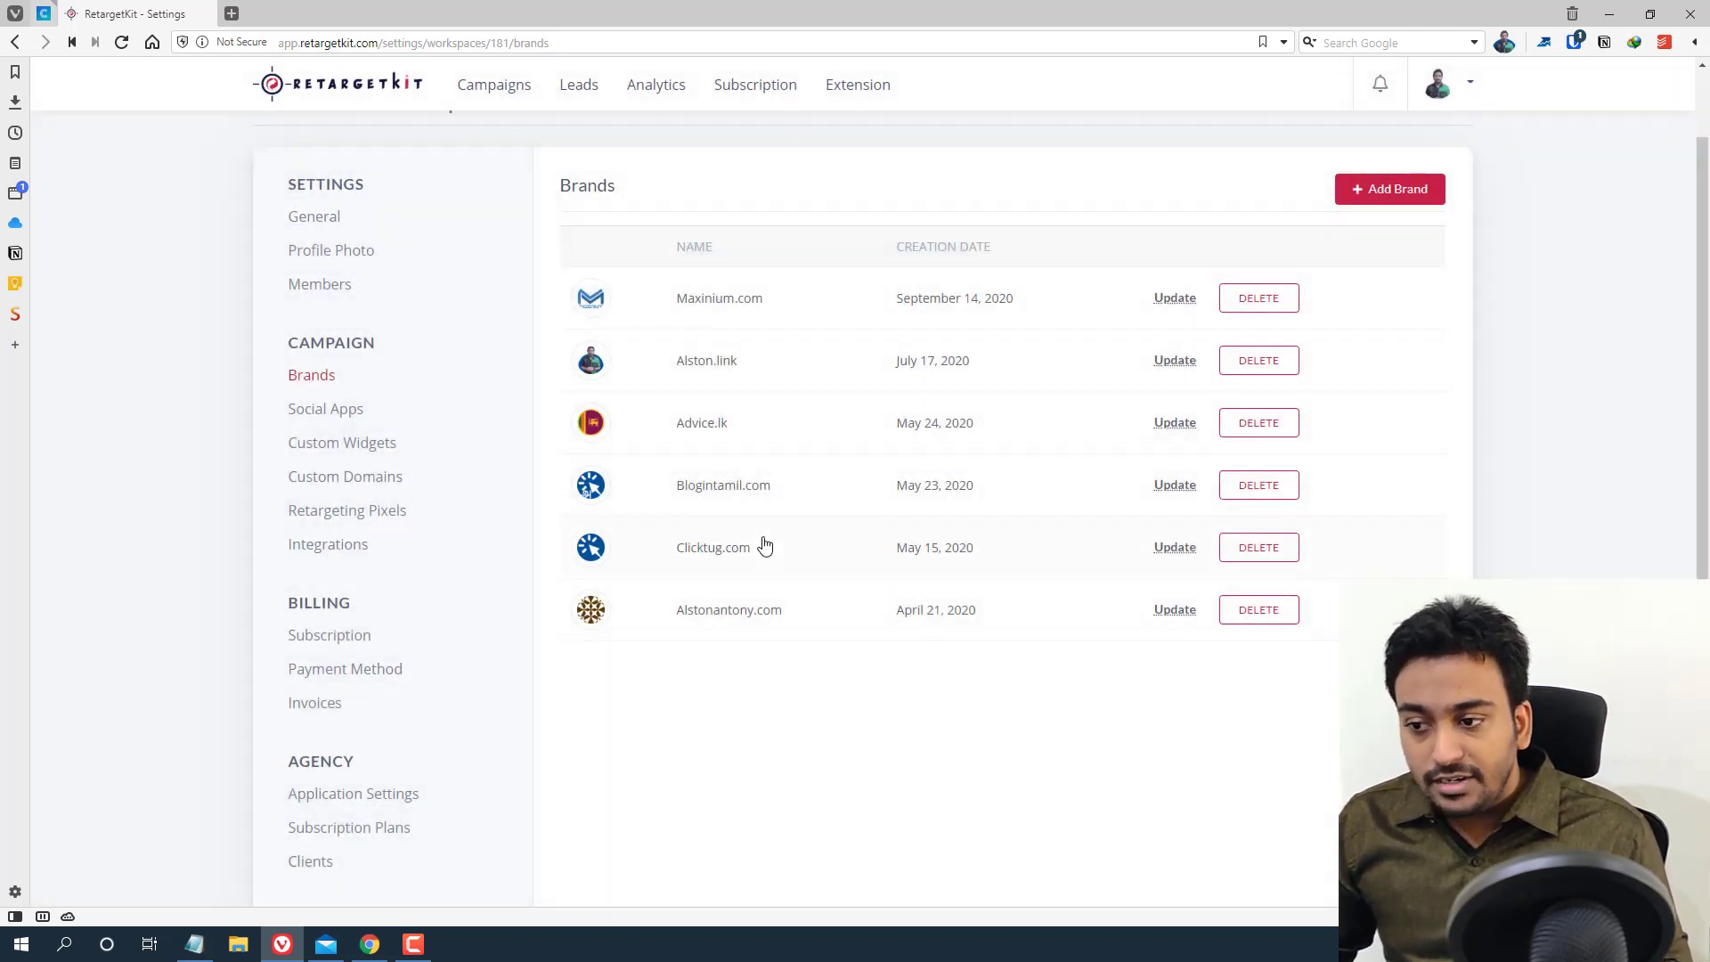
click(1173, 363)
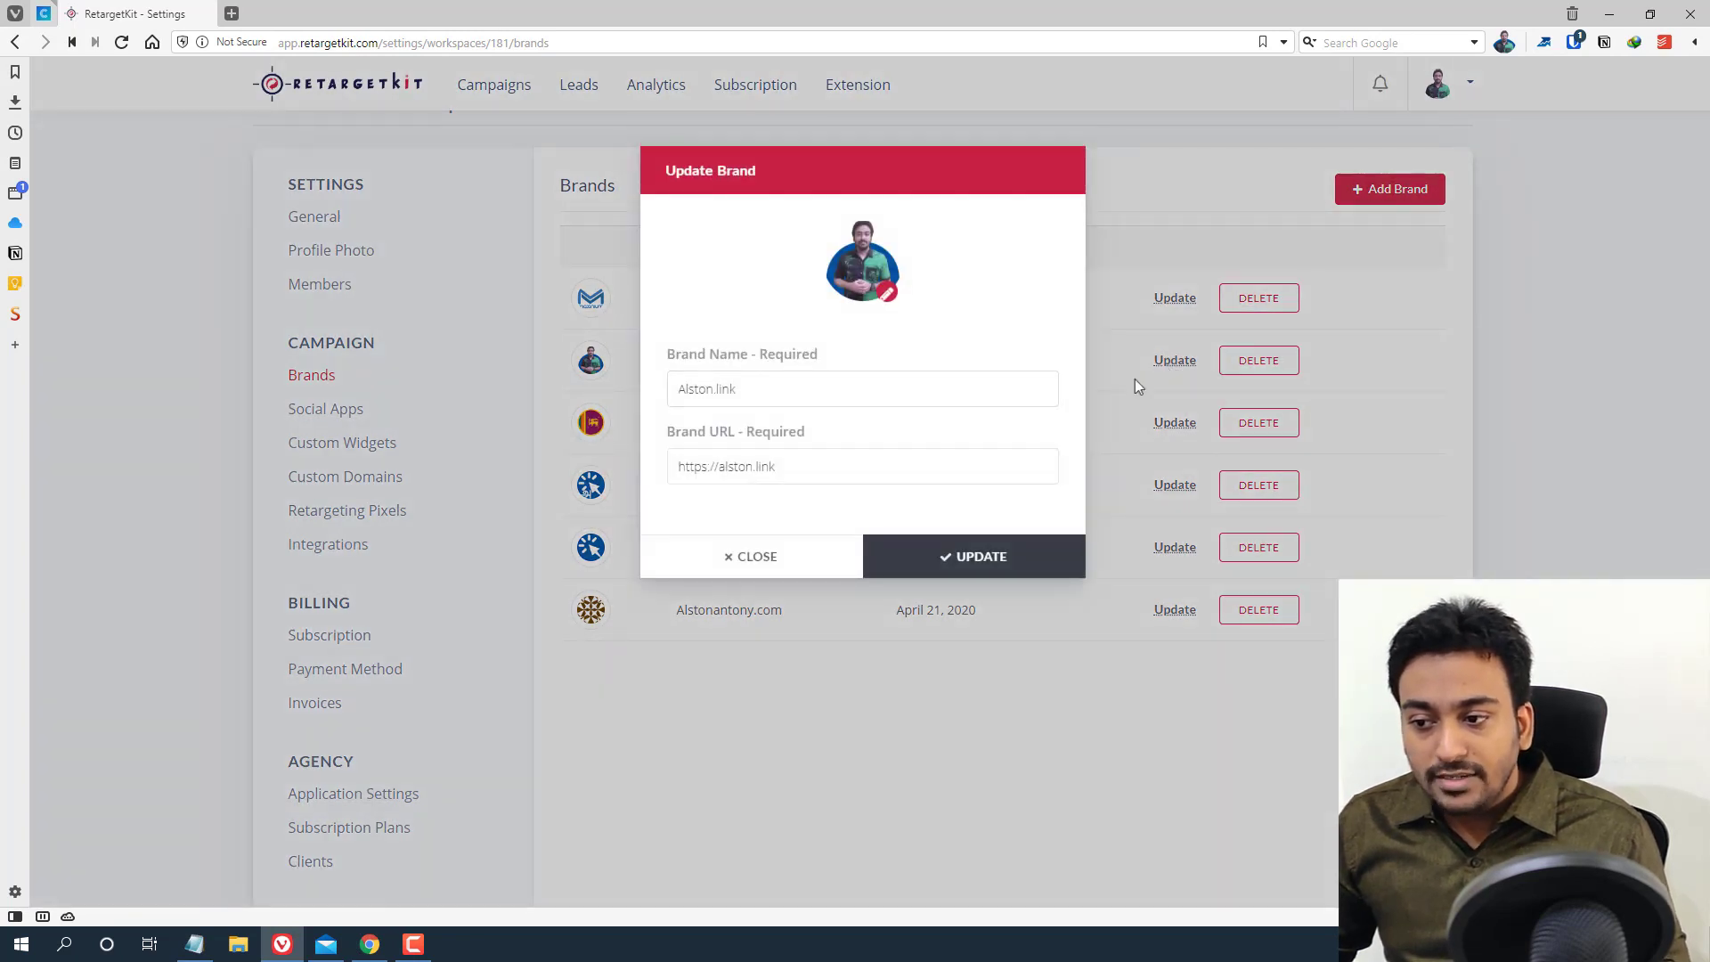
click(747, 557)
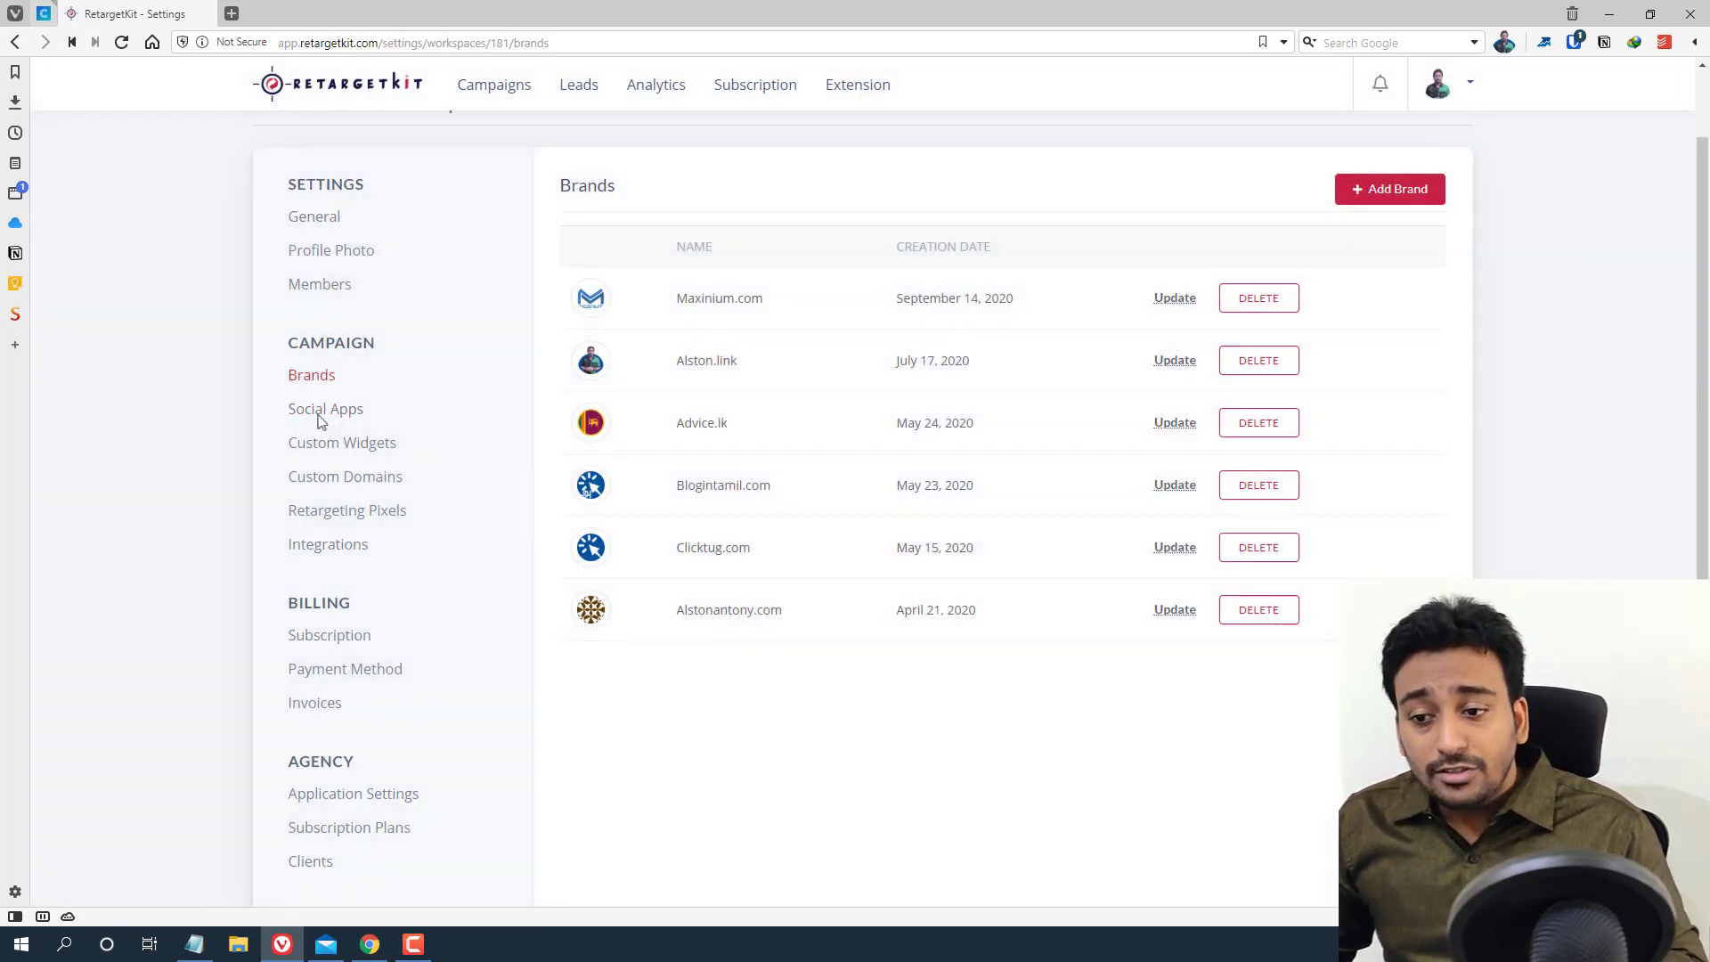
Open the workspace's social apps settings
click(320, 412)
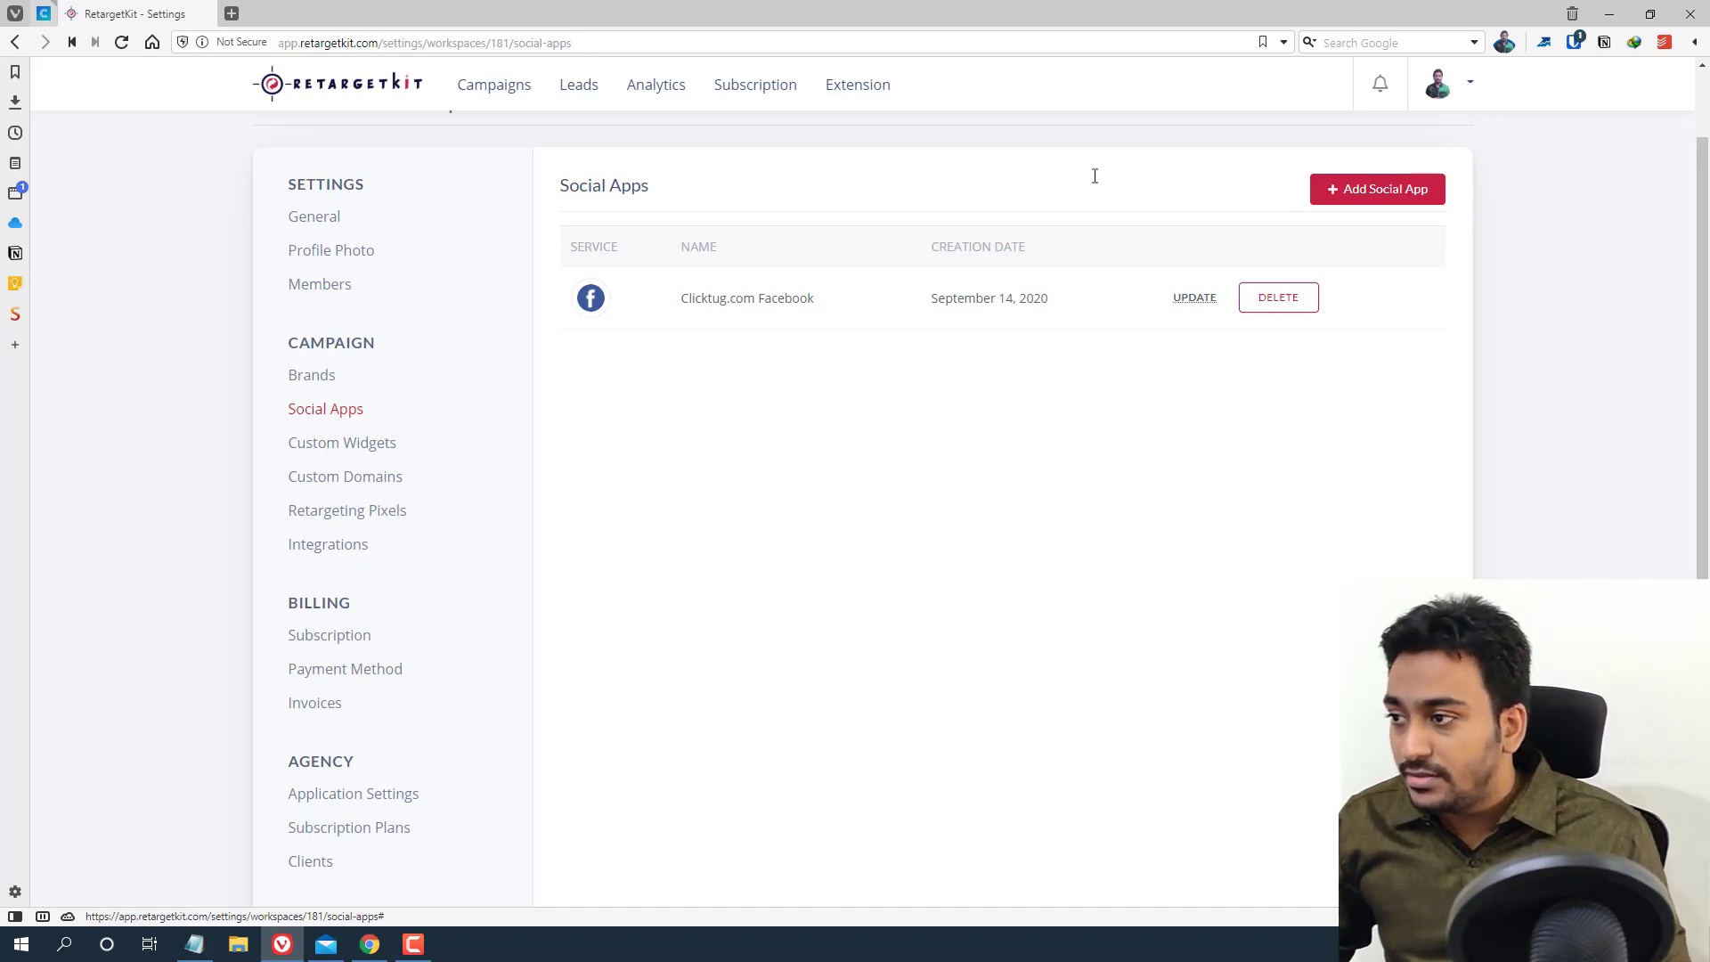
drag(1344, 13, 1325, 62)
double_click(1326, 61)
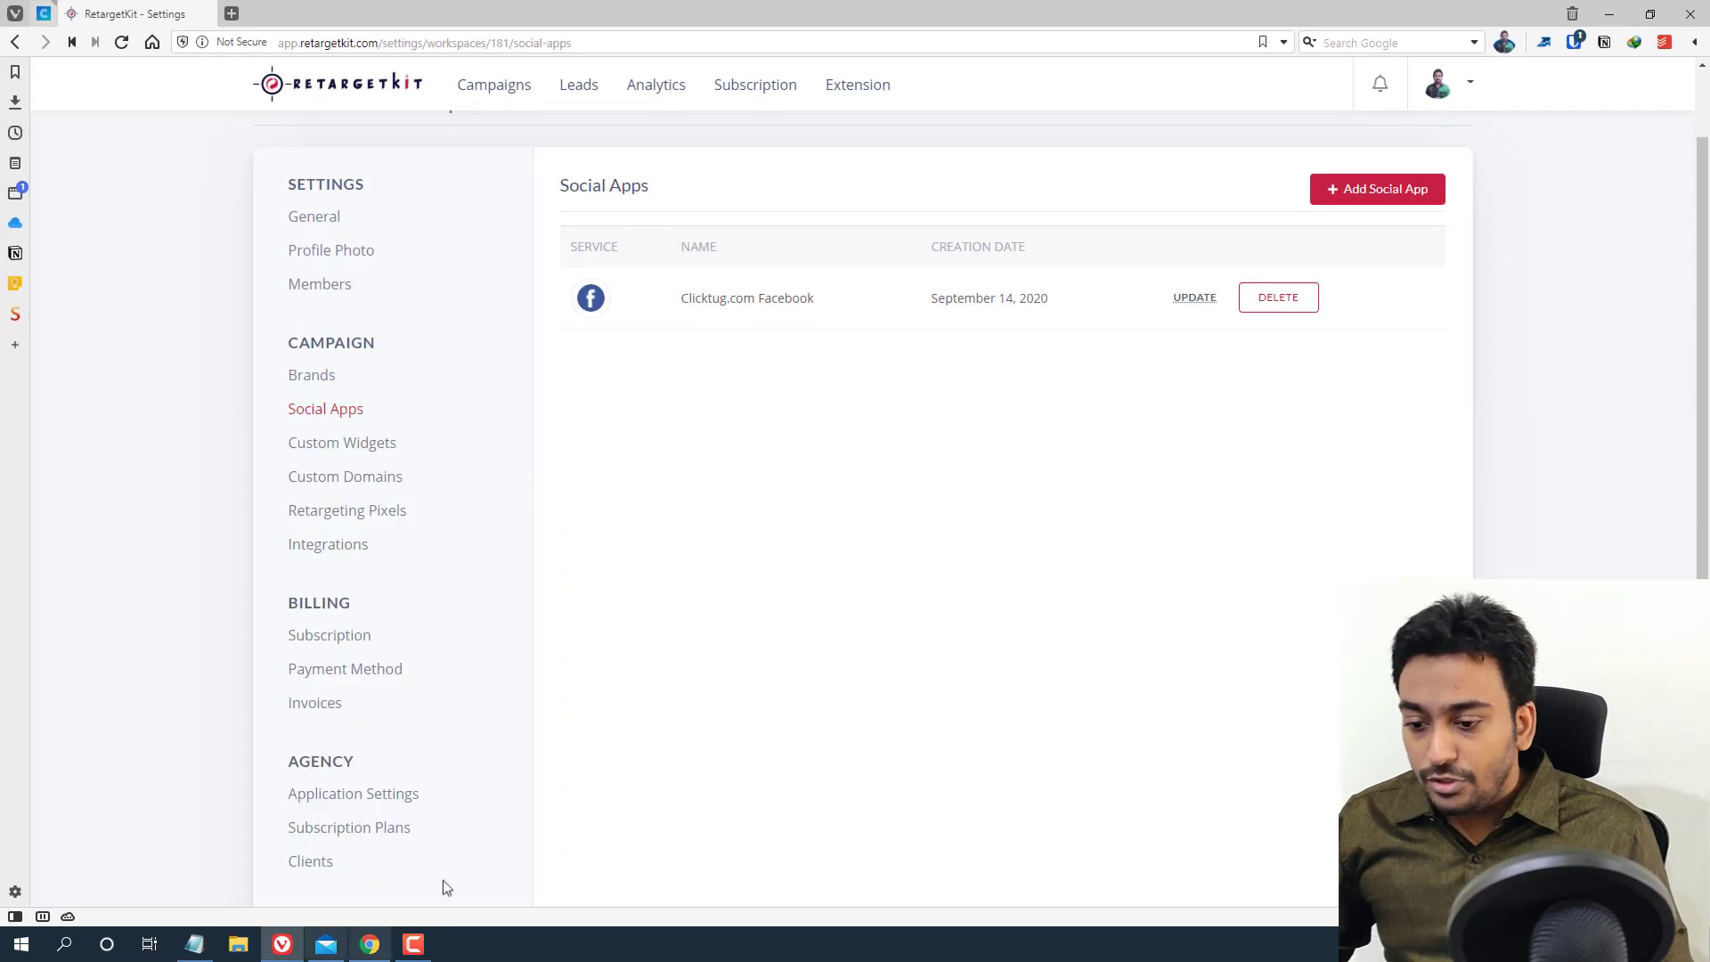
Switch to Chrome and revisit the Favorite Deals page and the Facebook sign-up option on the Brand Overflow gate page
click(370, 944)
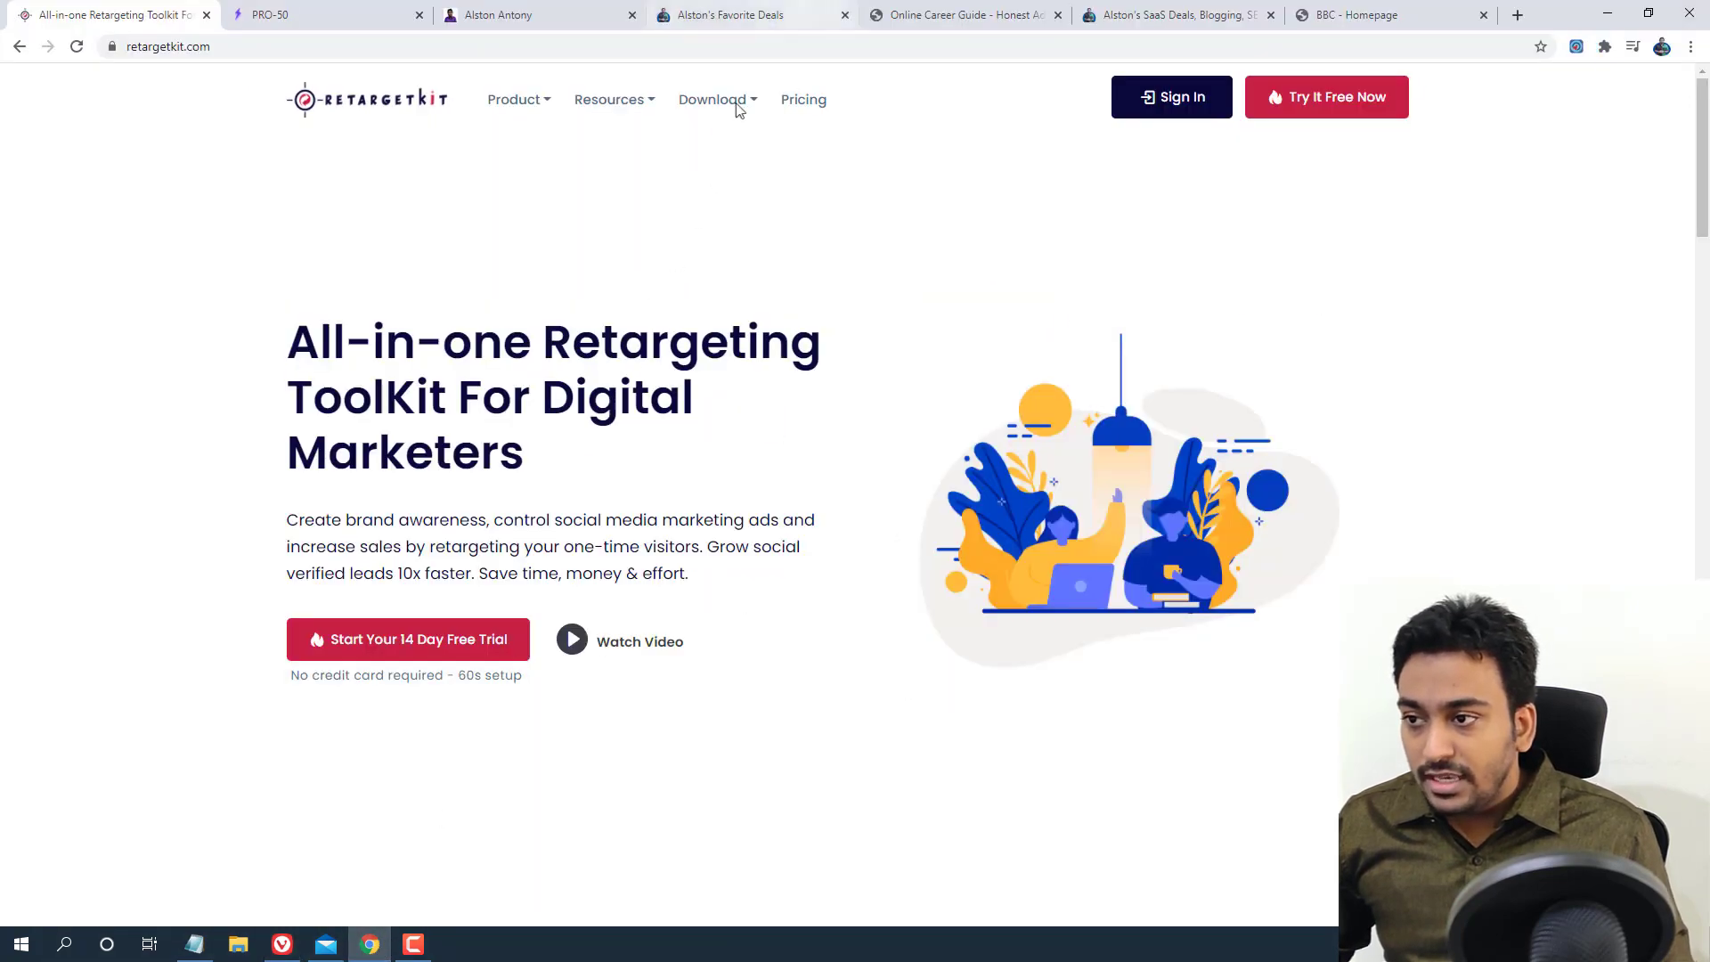
click(768, 15)
scroll(654, 668, down, 3)
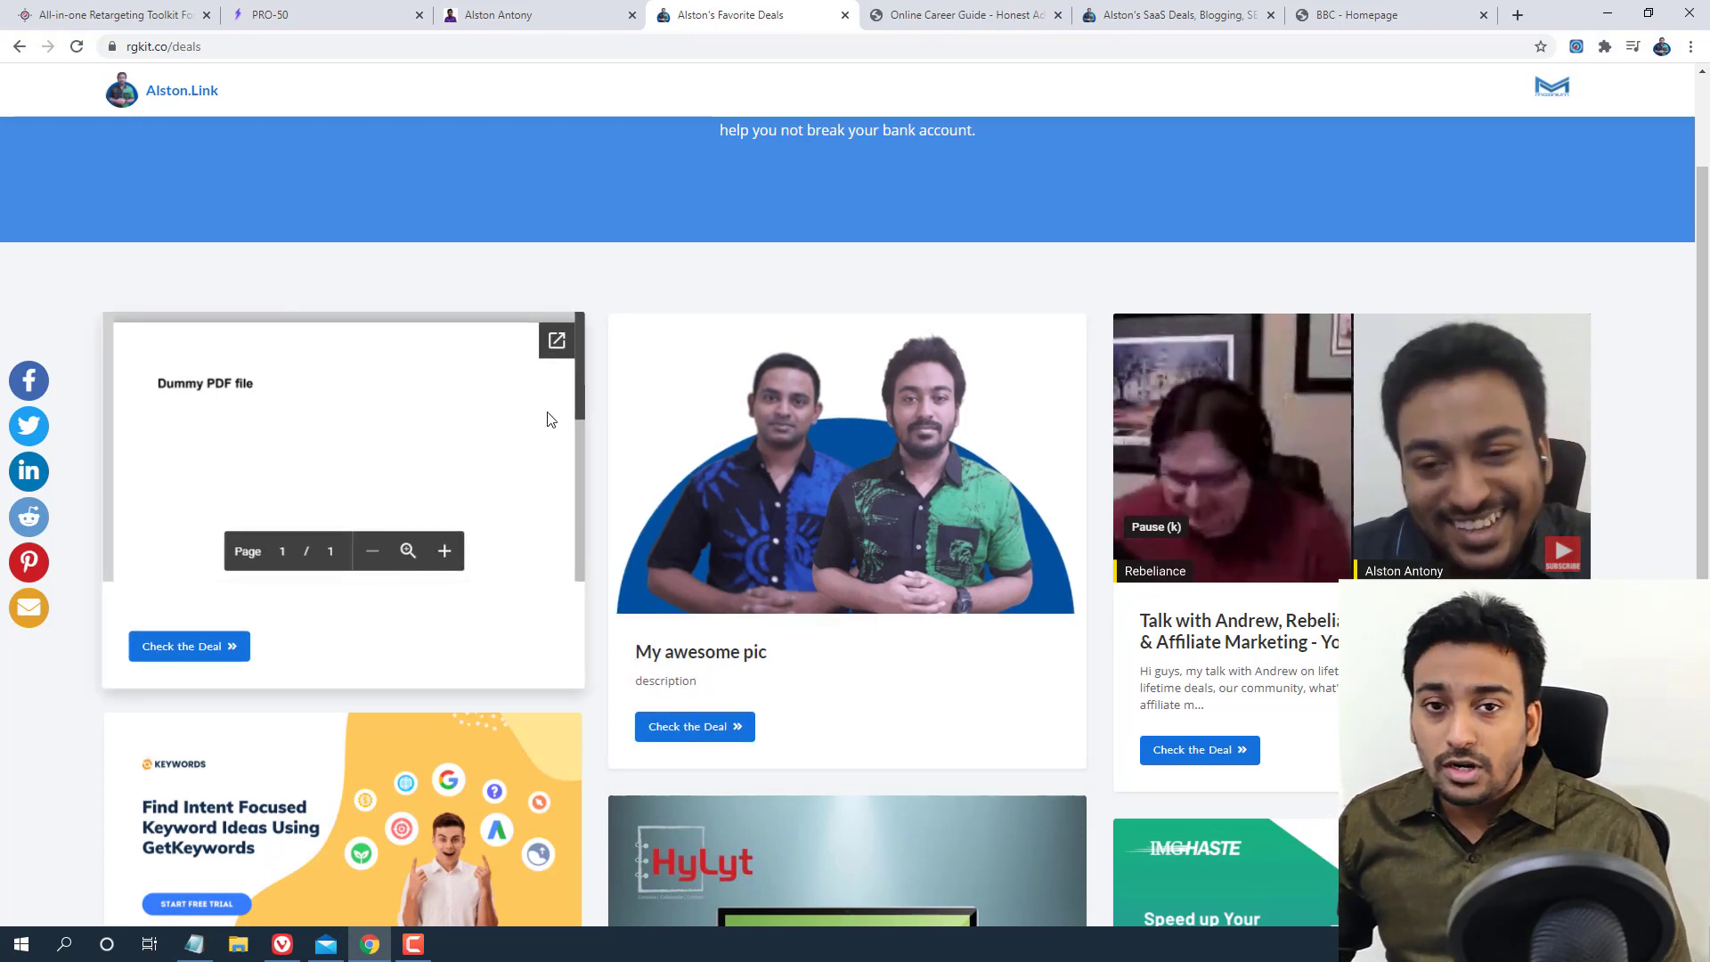
click(949, 15)
click(1112, 26)
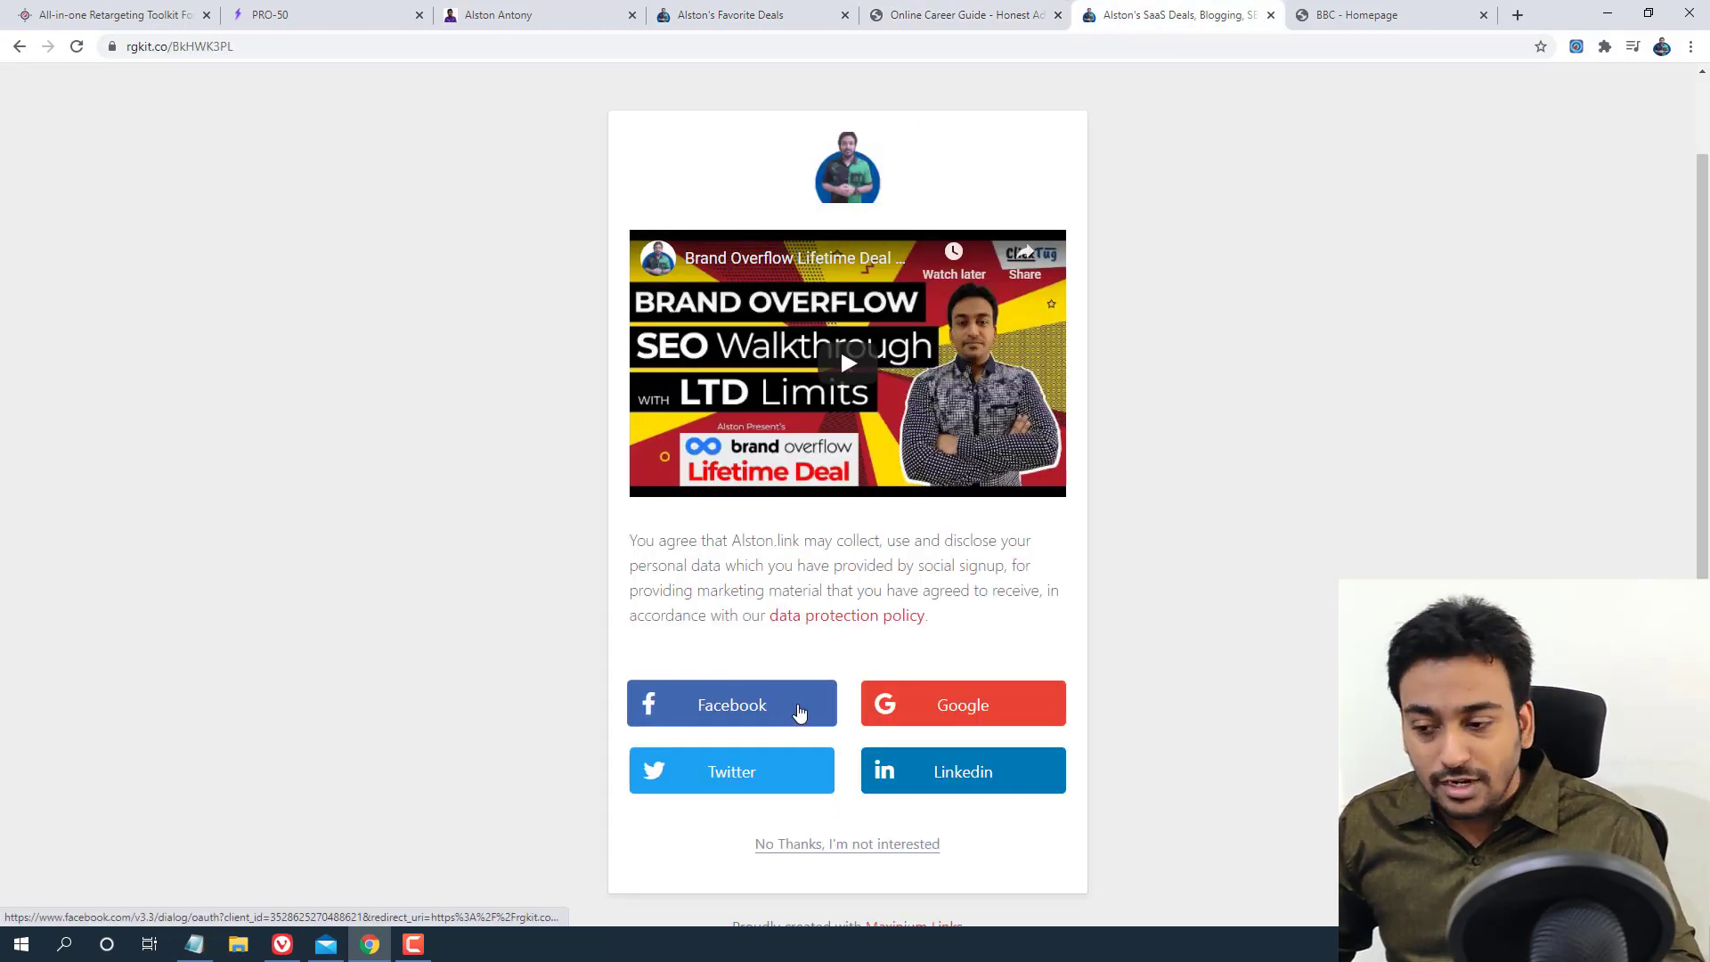
click(799, 713)
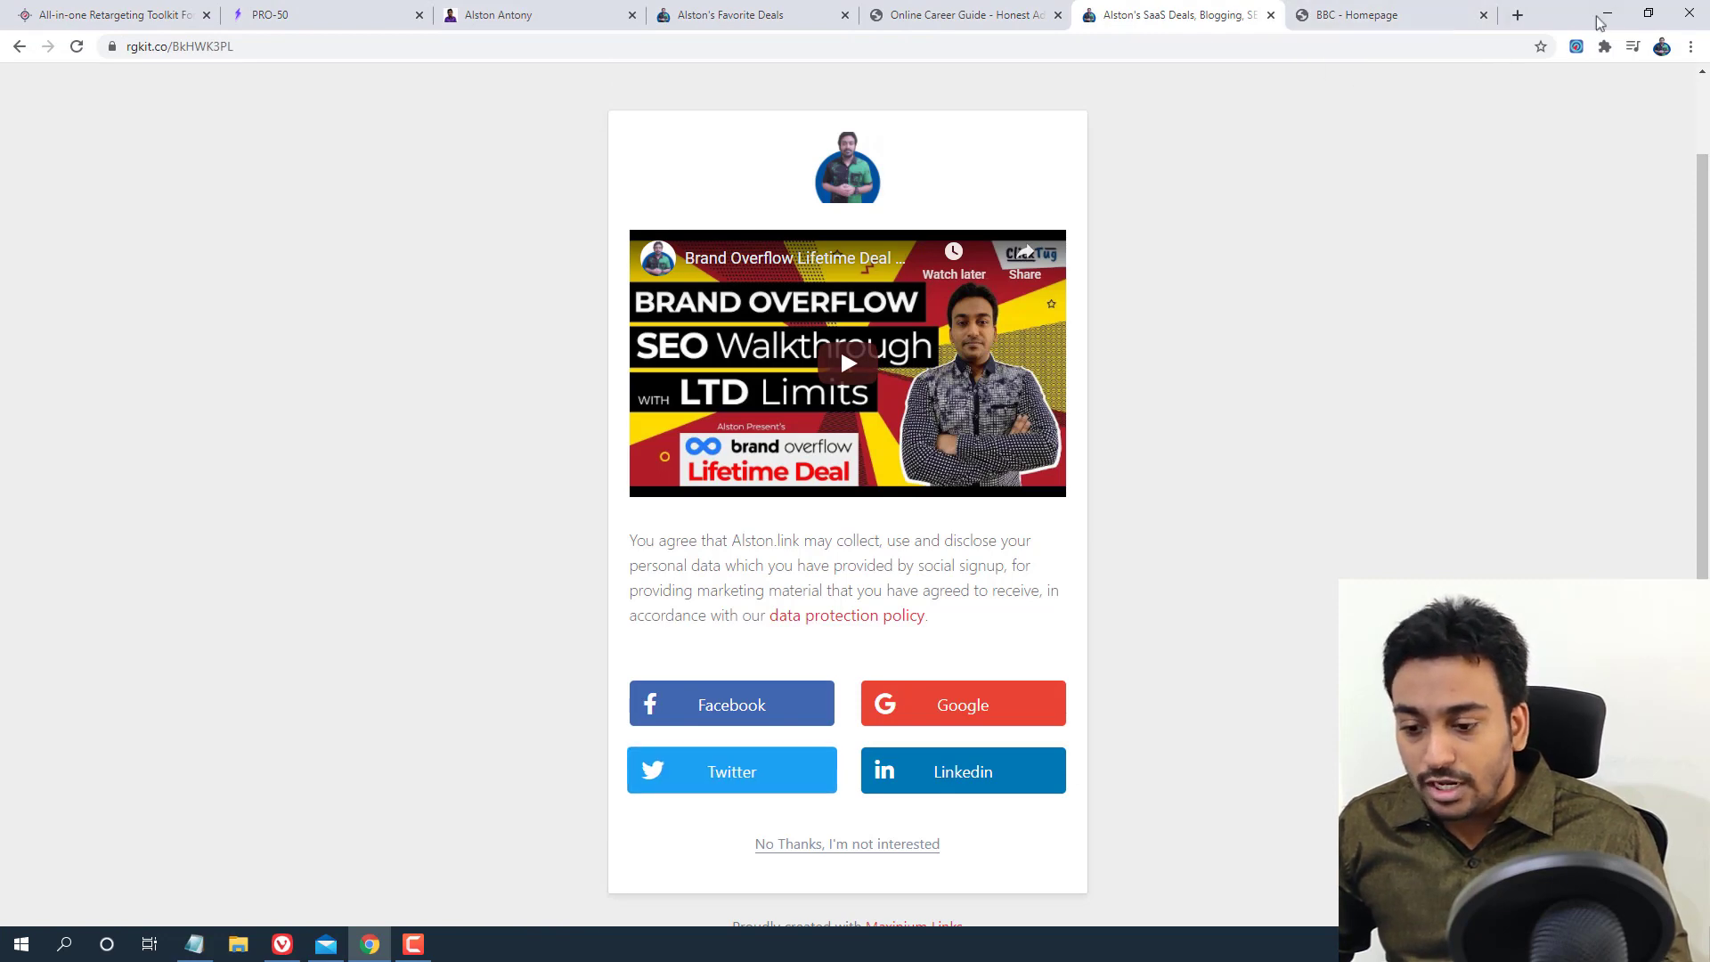
Switch back to Vivaldi, examine the new social app form's services and the Facebook app creation guide, and close both without saving
click(283, 944)
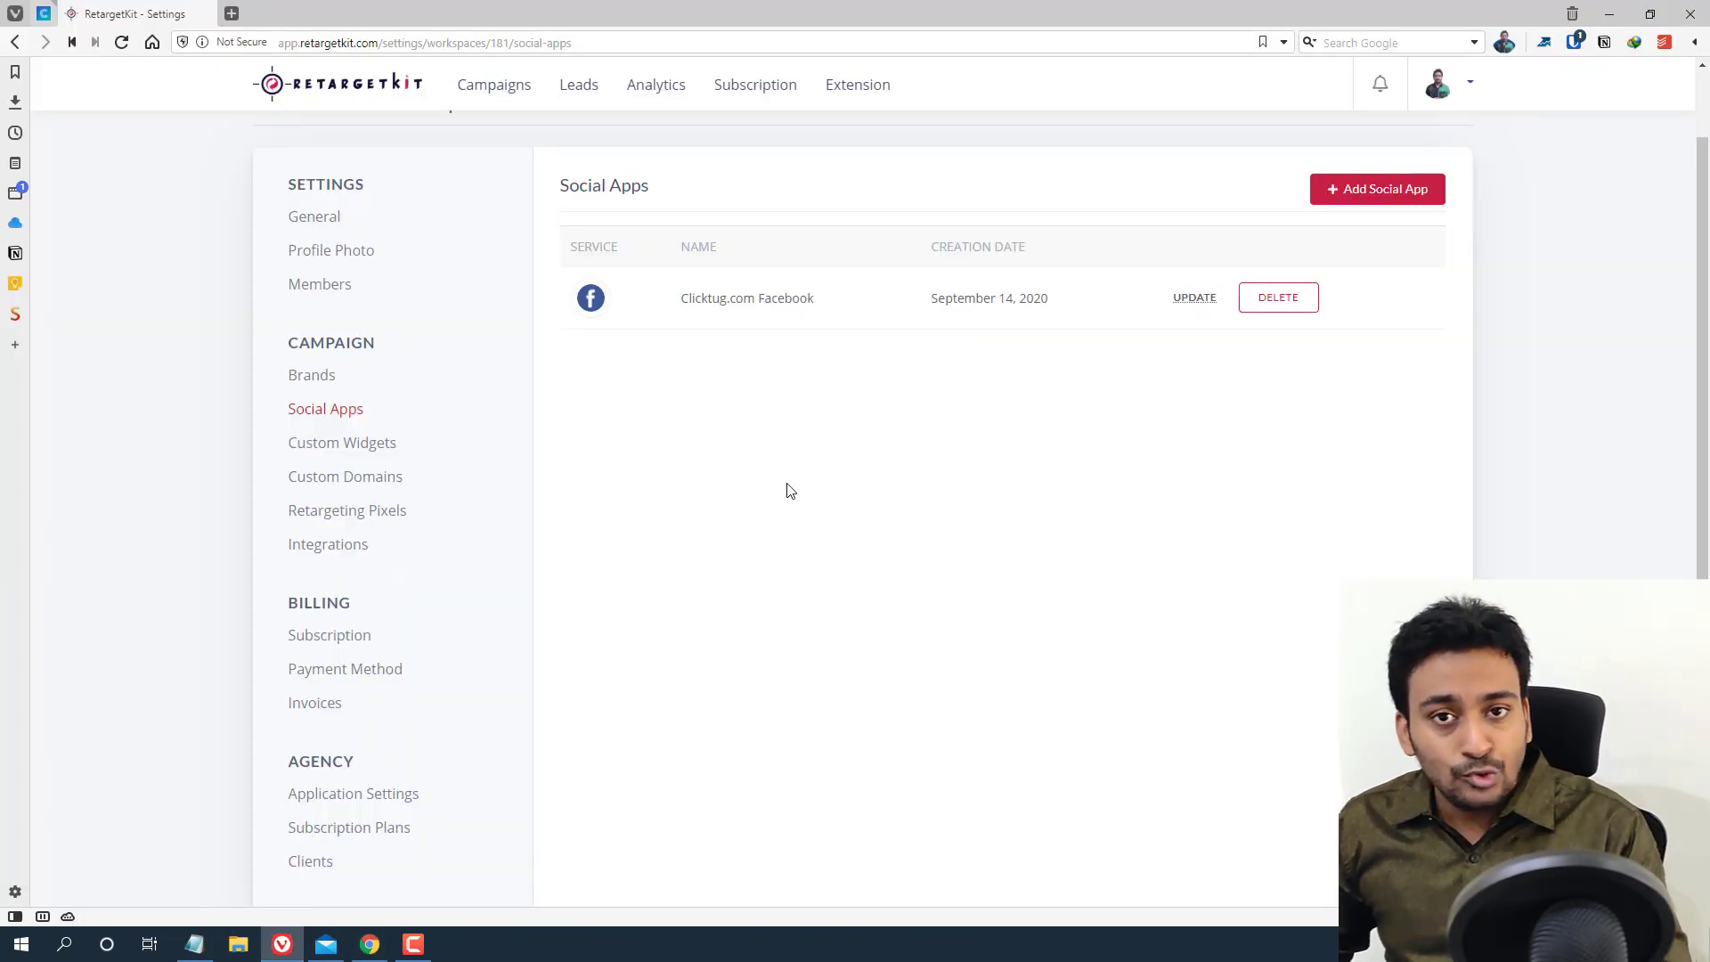
click(1376, 197)
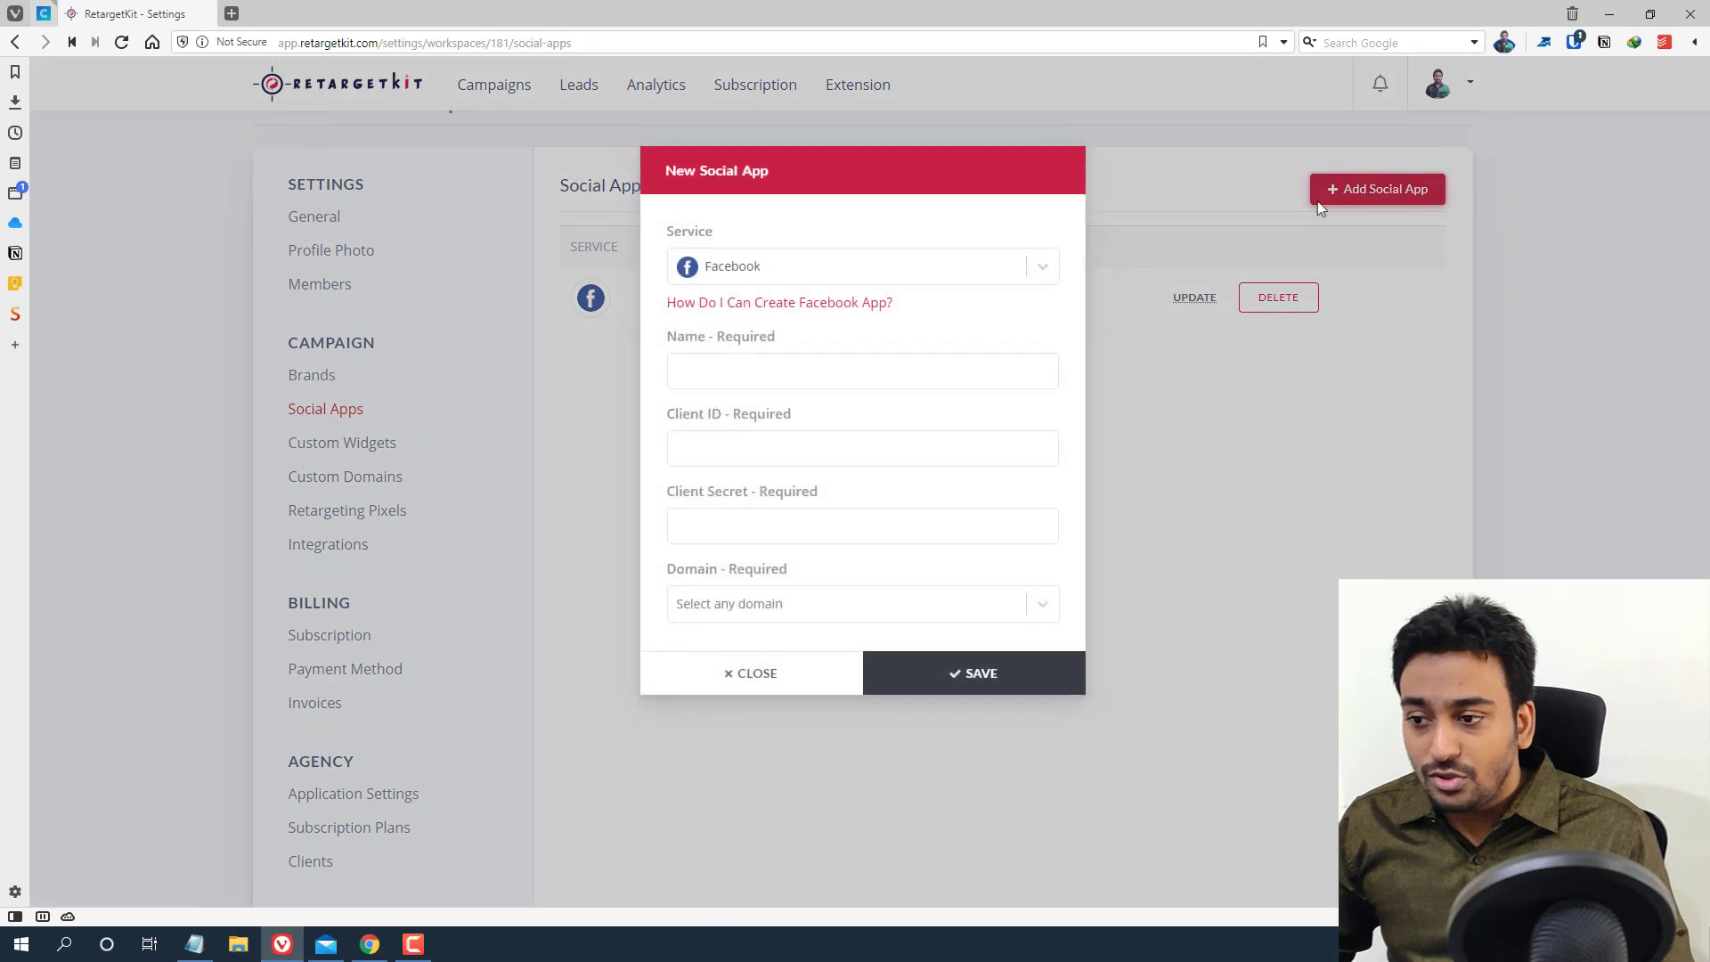
click(827, 266)
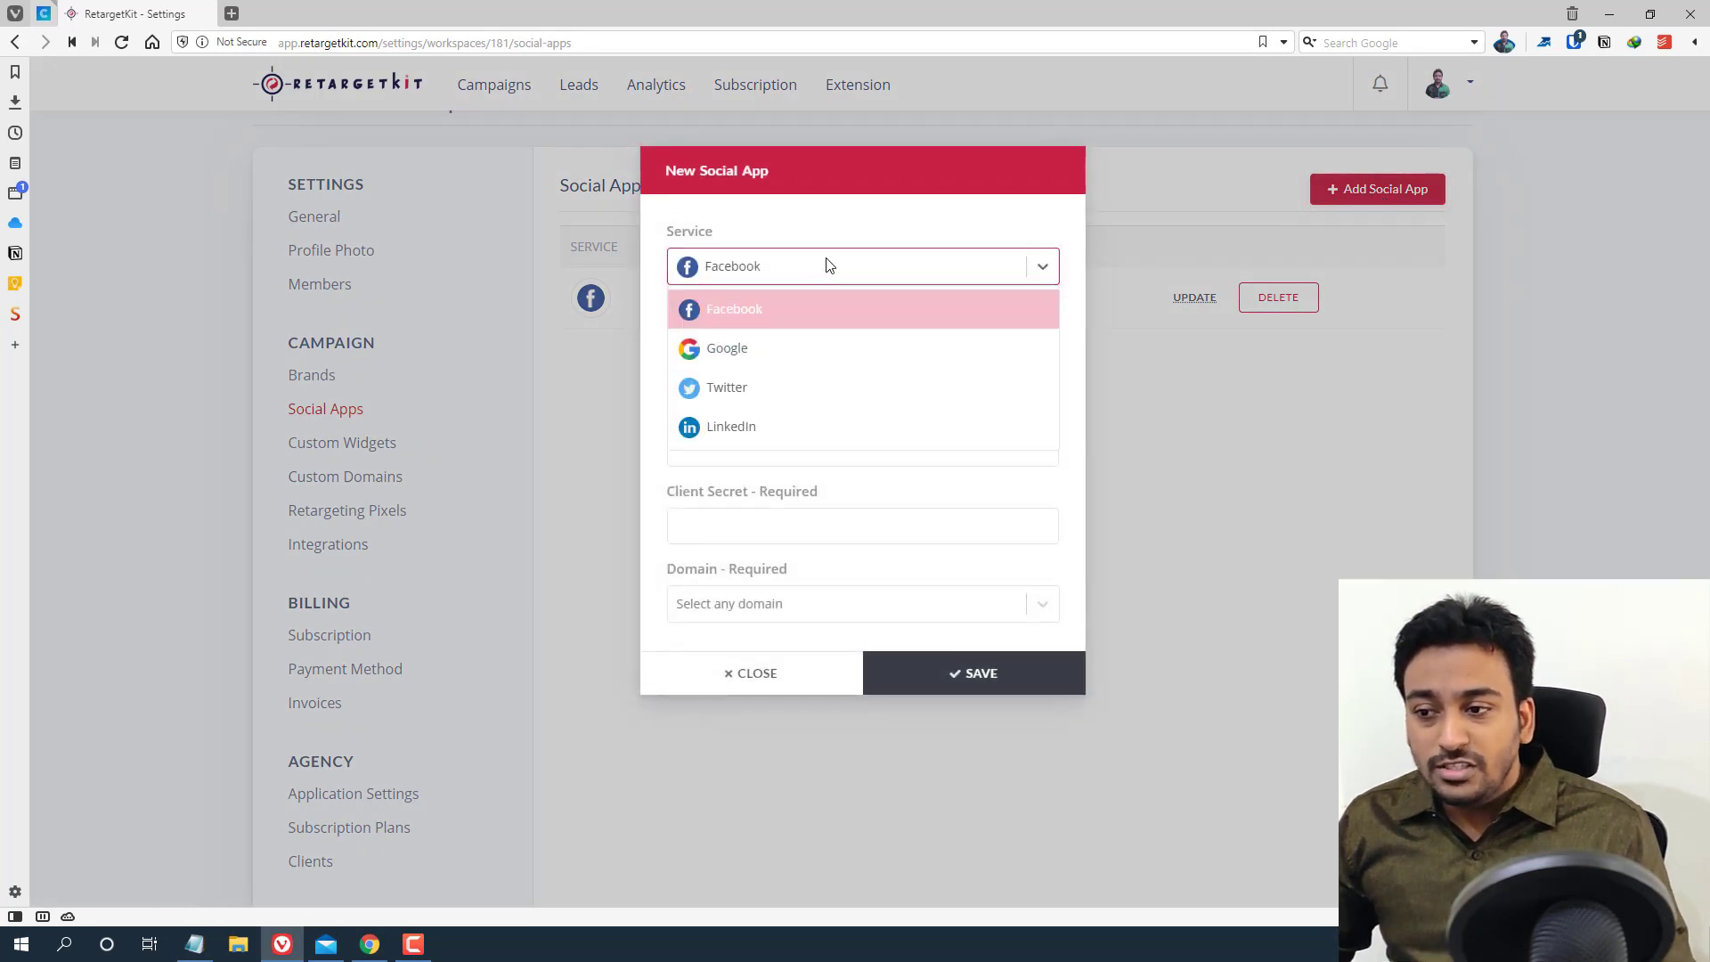
click(826, 266)
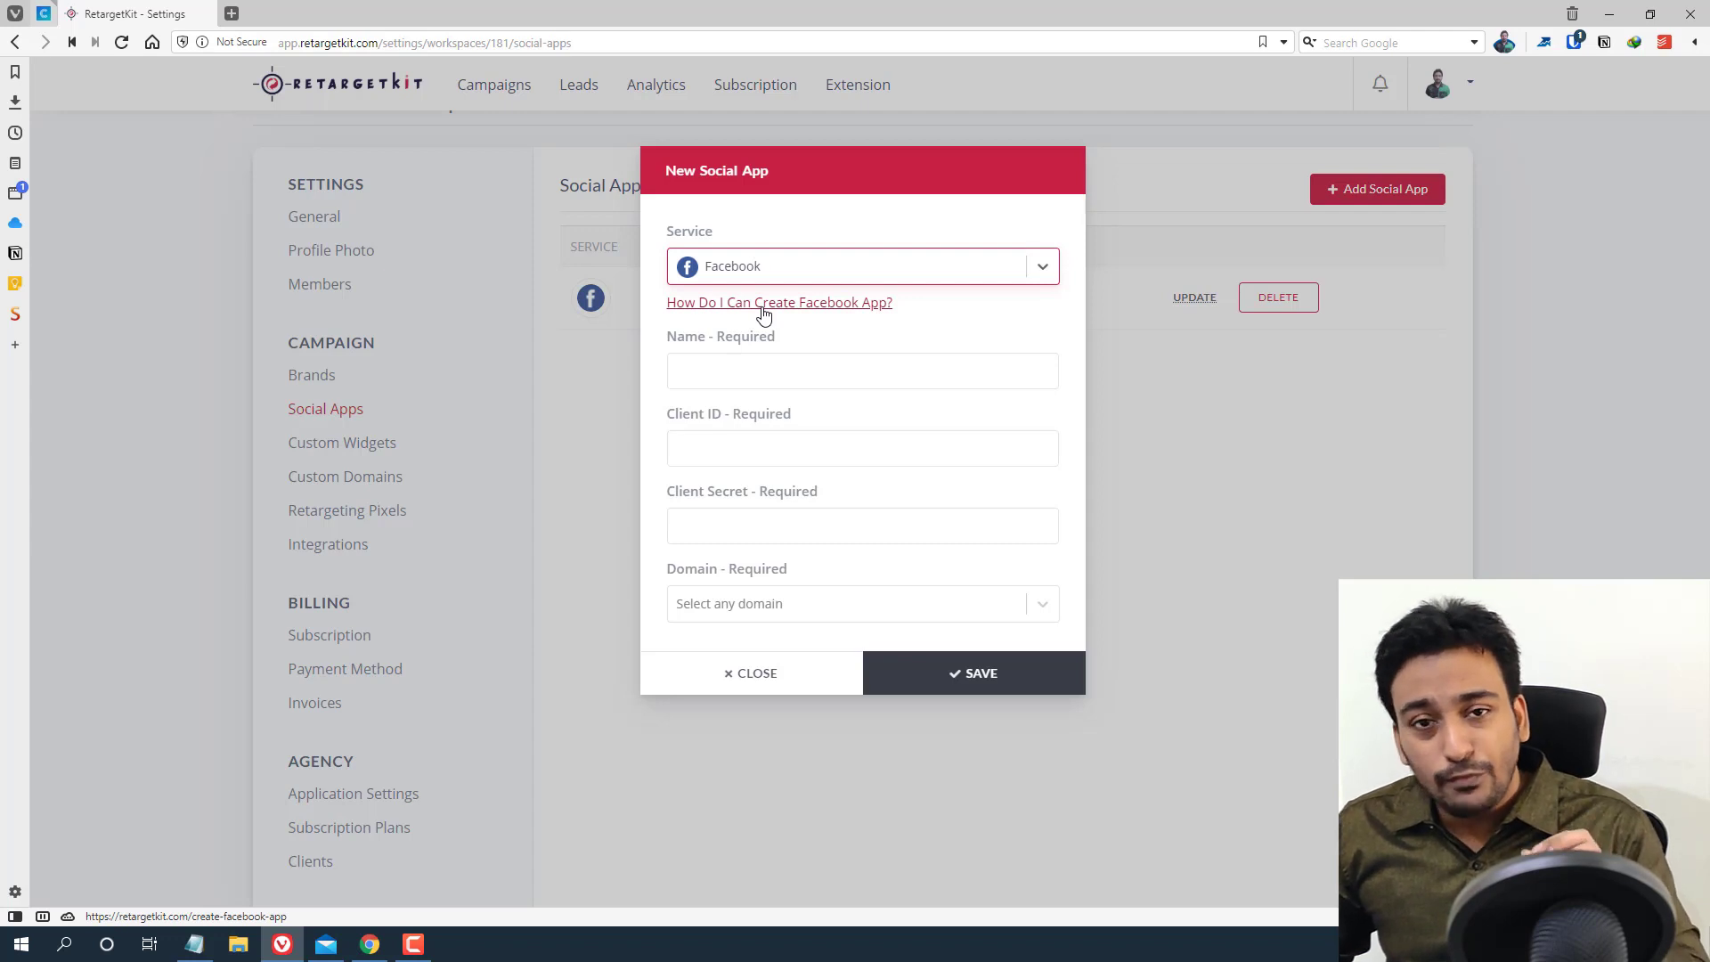
click(764, 308)
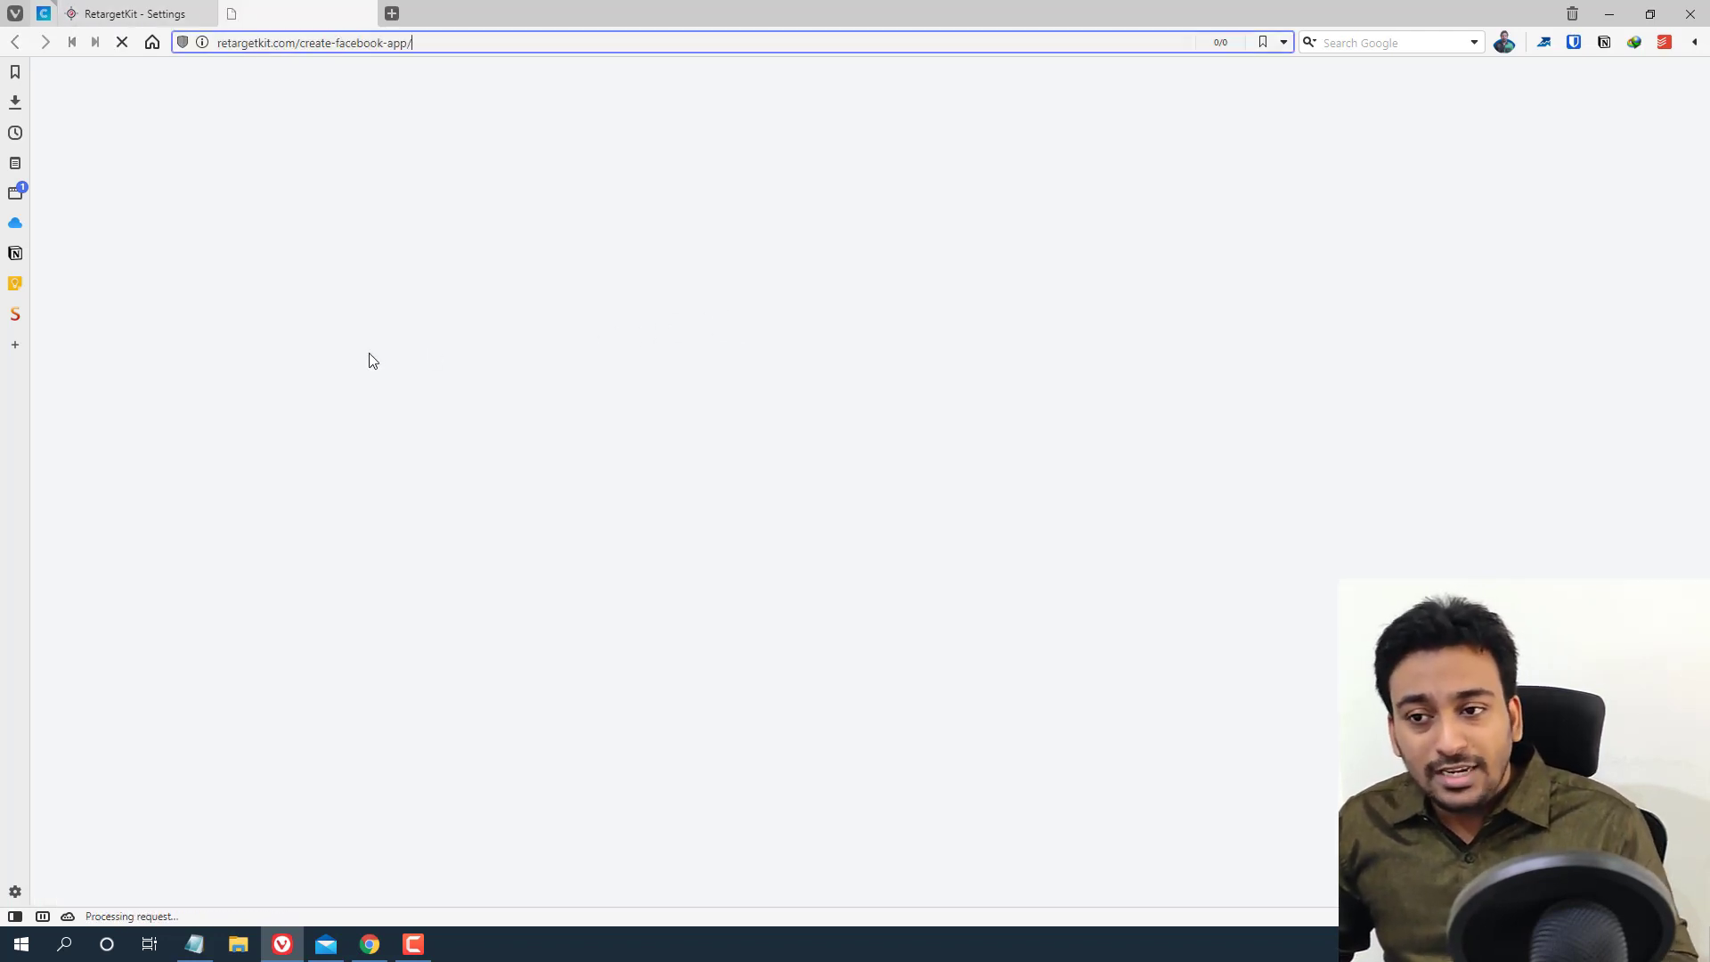
scroll(371, 360, down, 20)
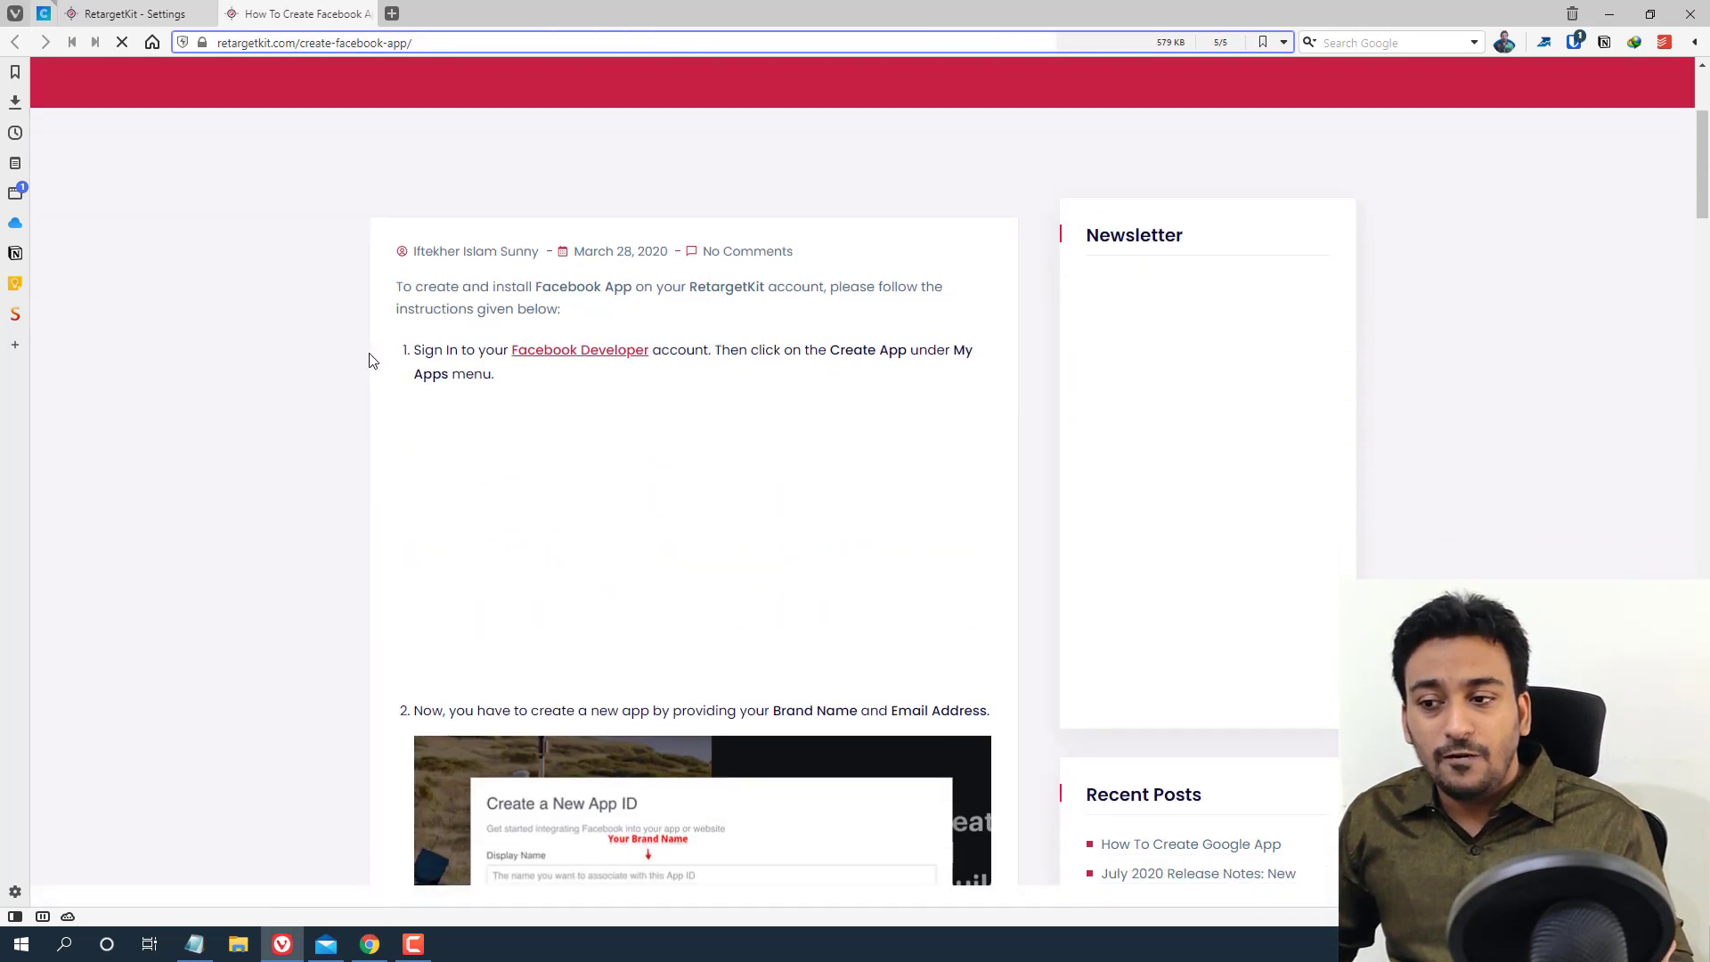
click(368, 14)
click(715, 679)
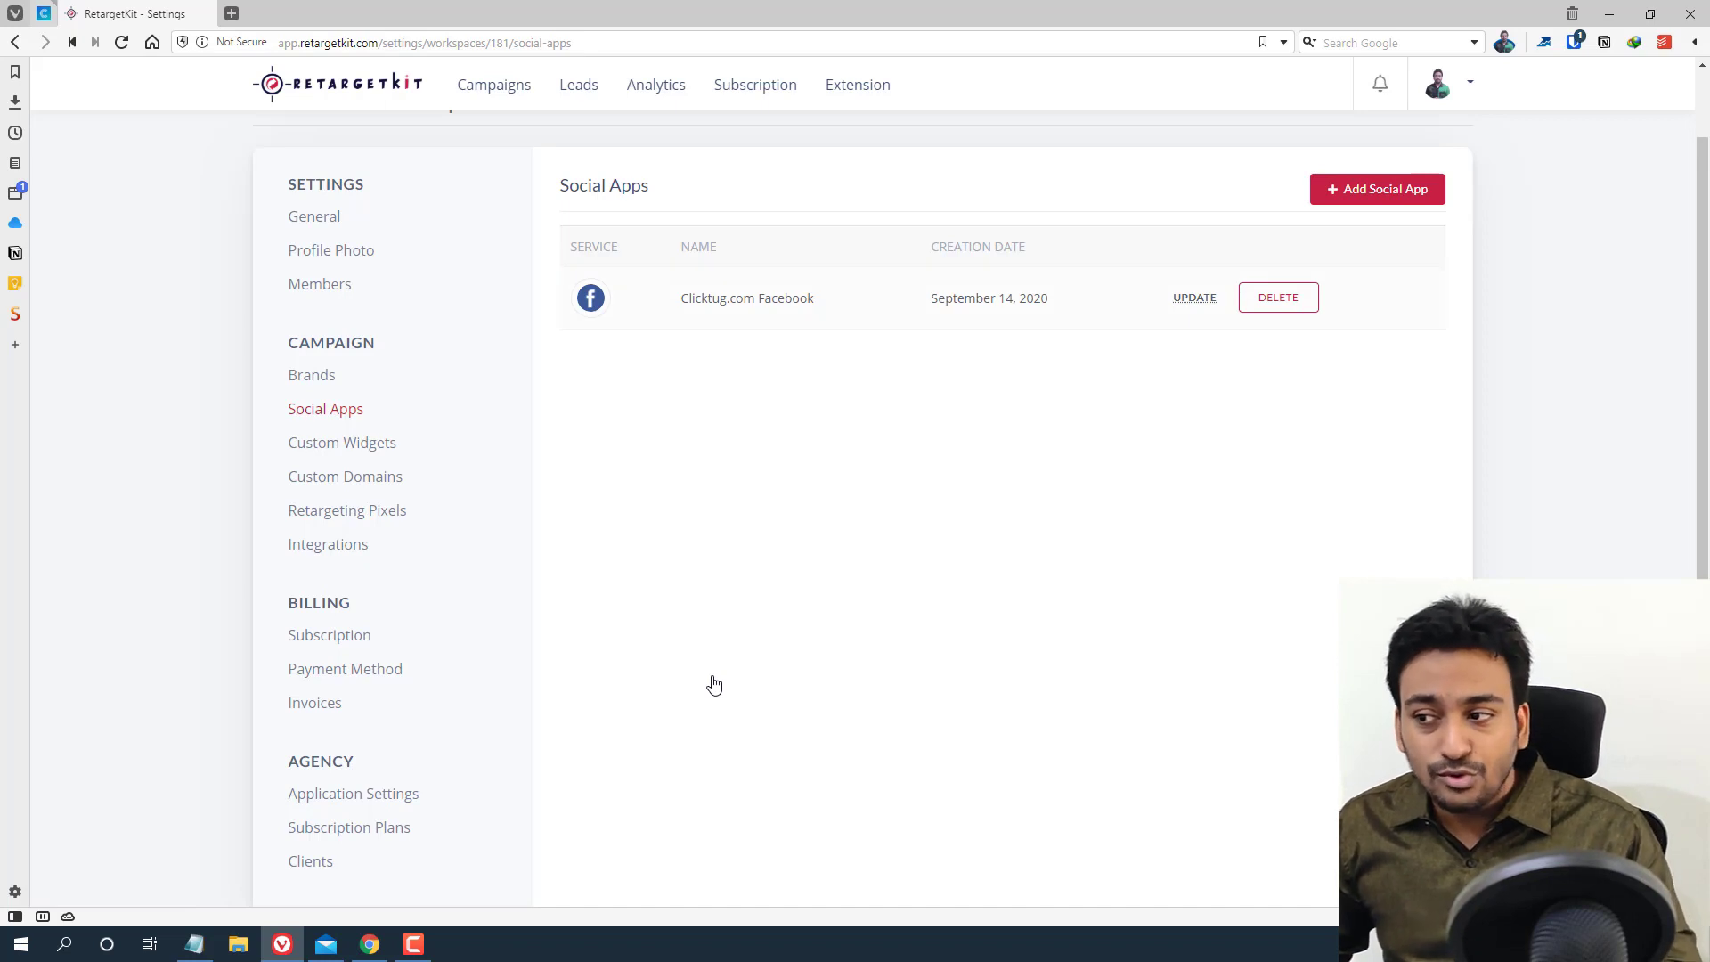
Open the custom widgets settings and compare them with the Got Few Secs widget on the BBC link in Chrome
click(372, 451)
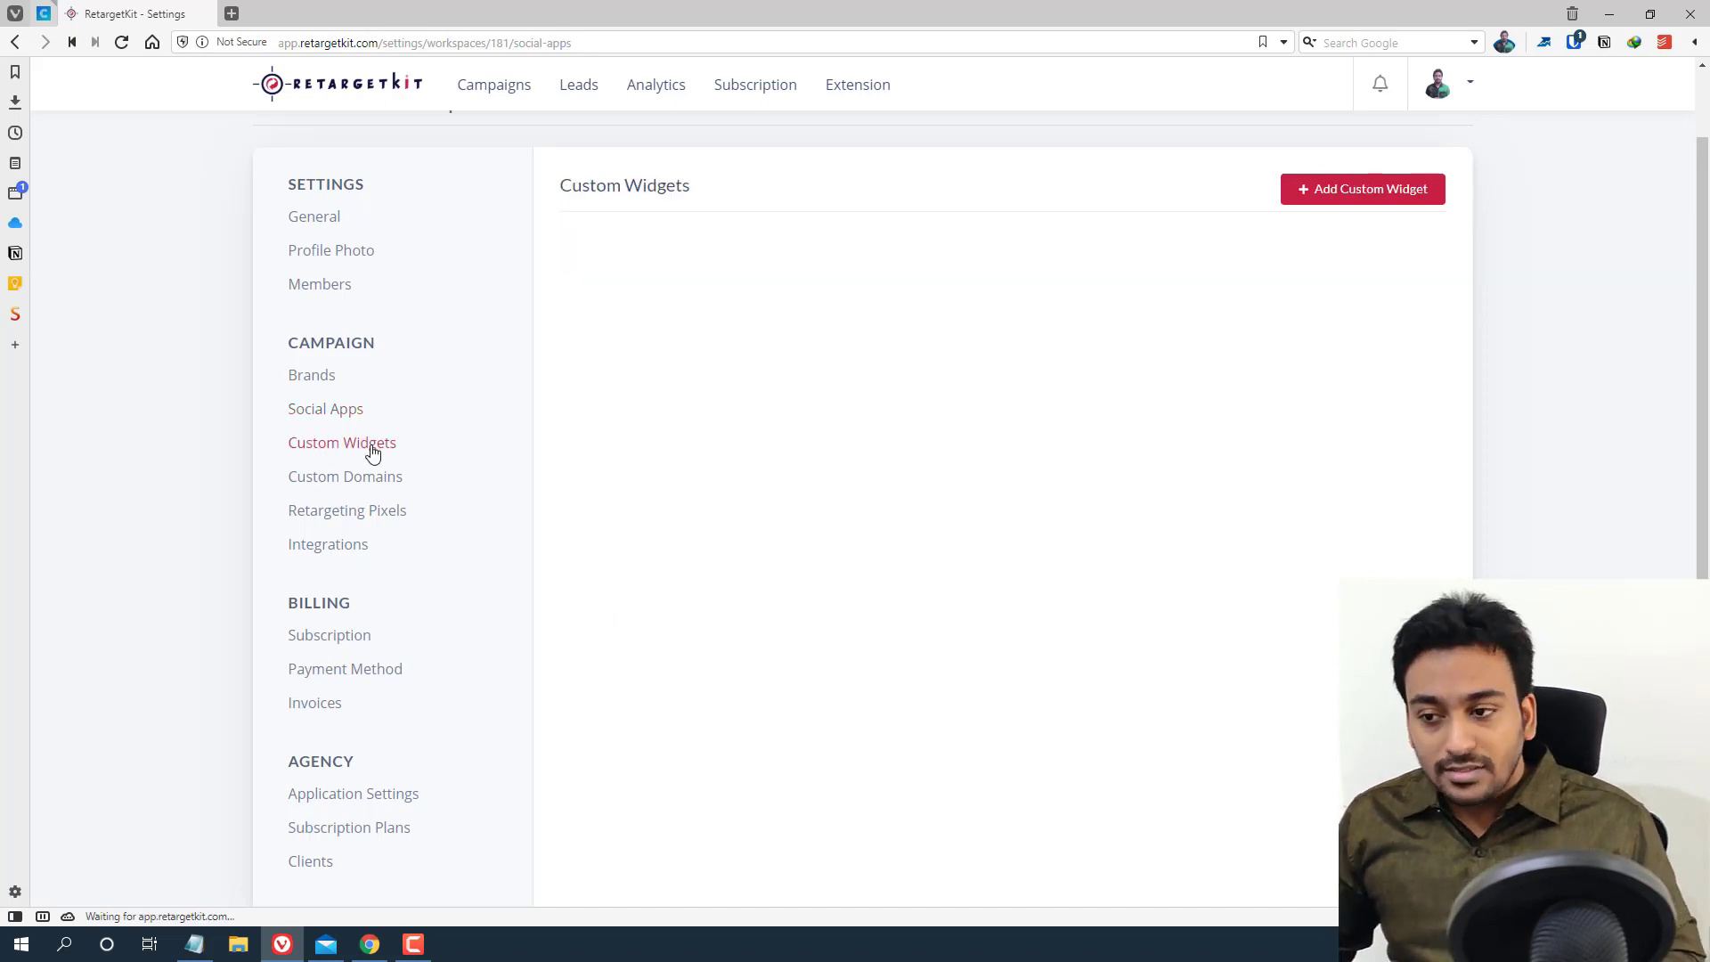
scroll(649, 538, up, 1)
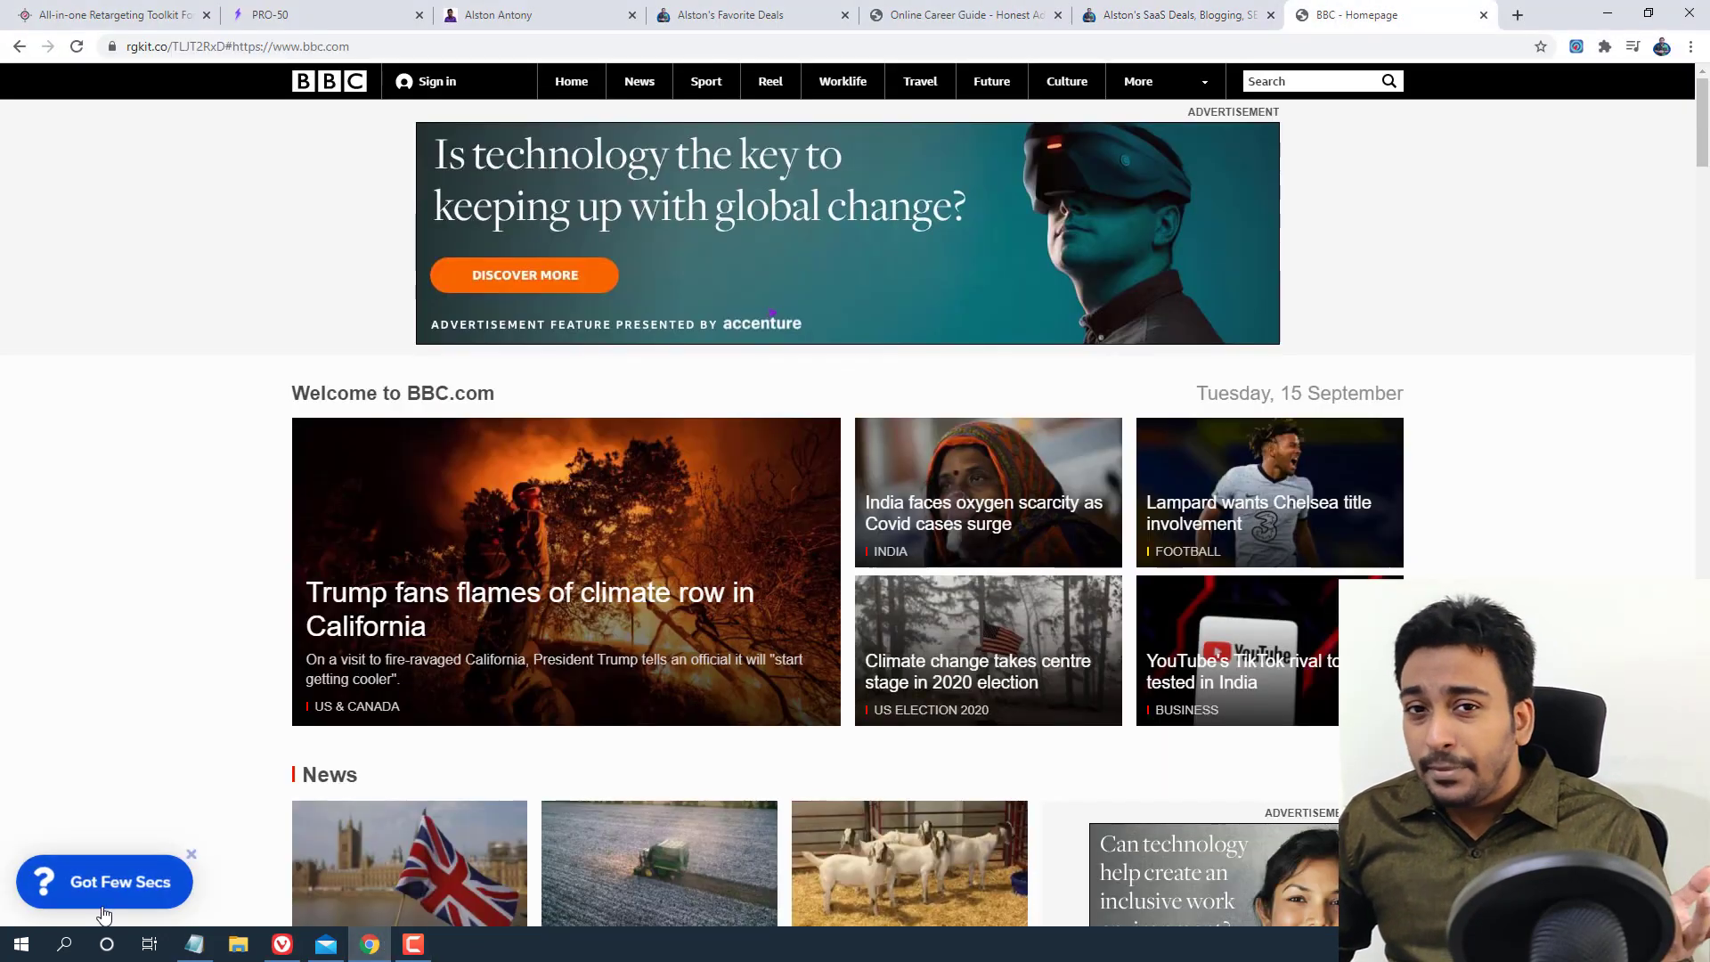
click(370, 944)
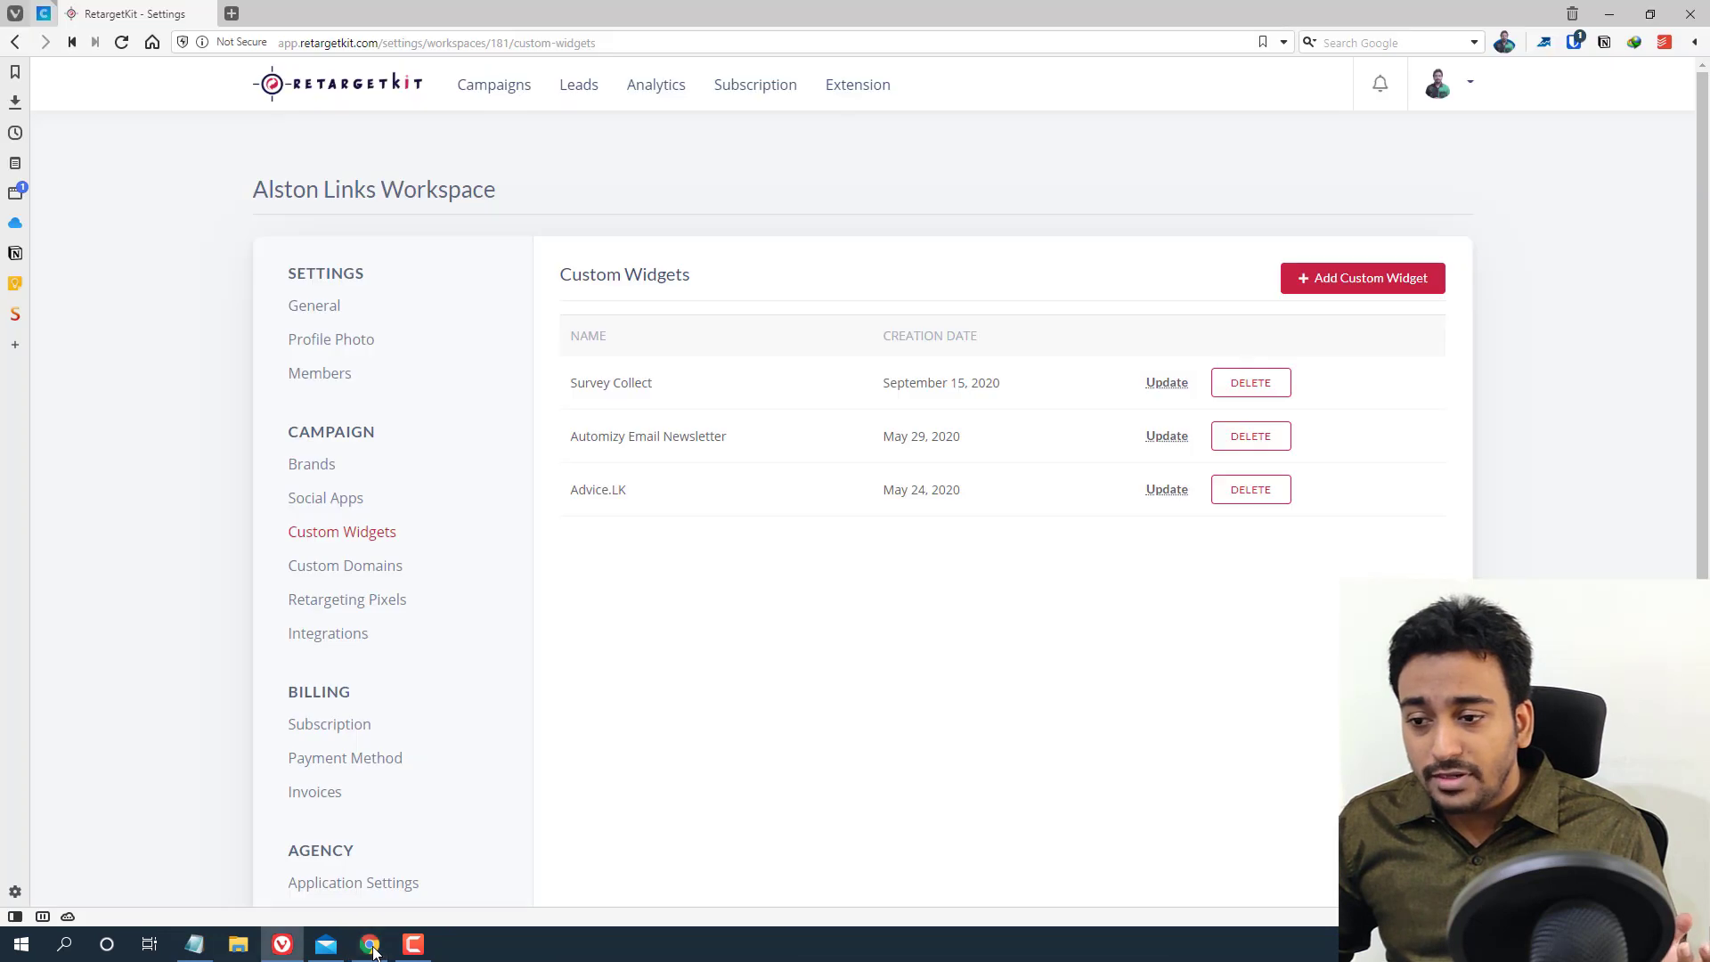
Examine the HTML, CSS, JavaScript and modal options in the new custom widget form, and close it without saving
click(1336, 280)
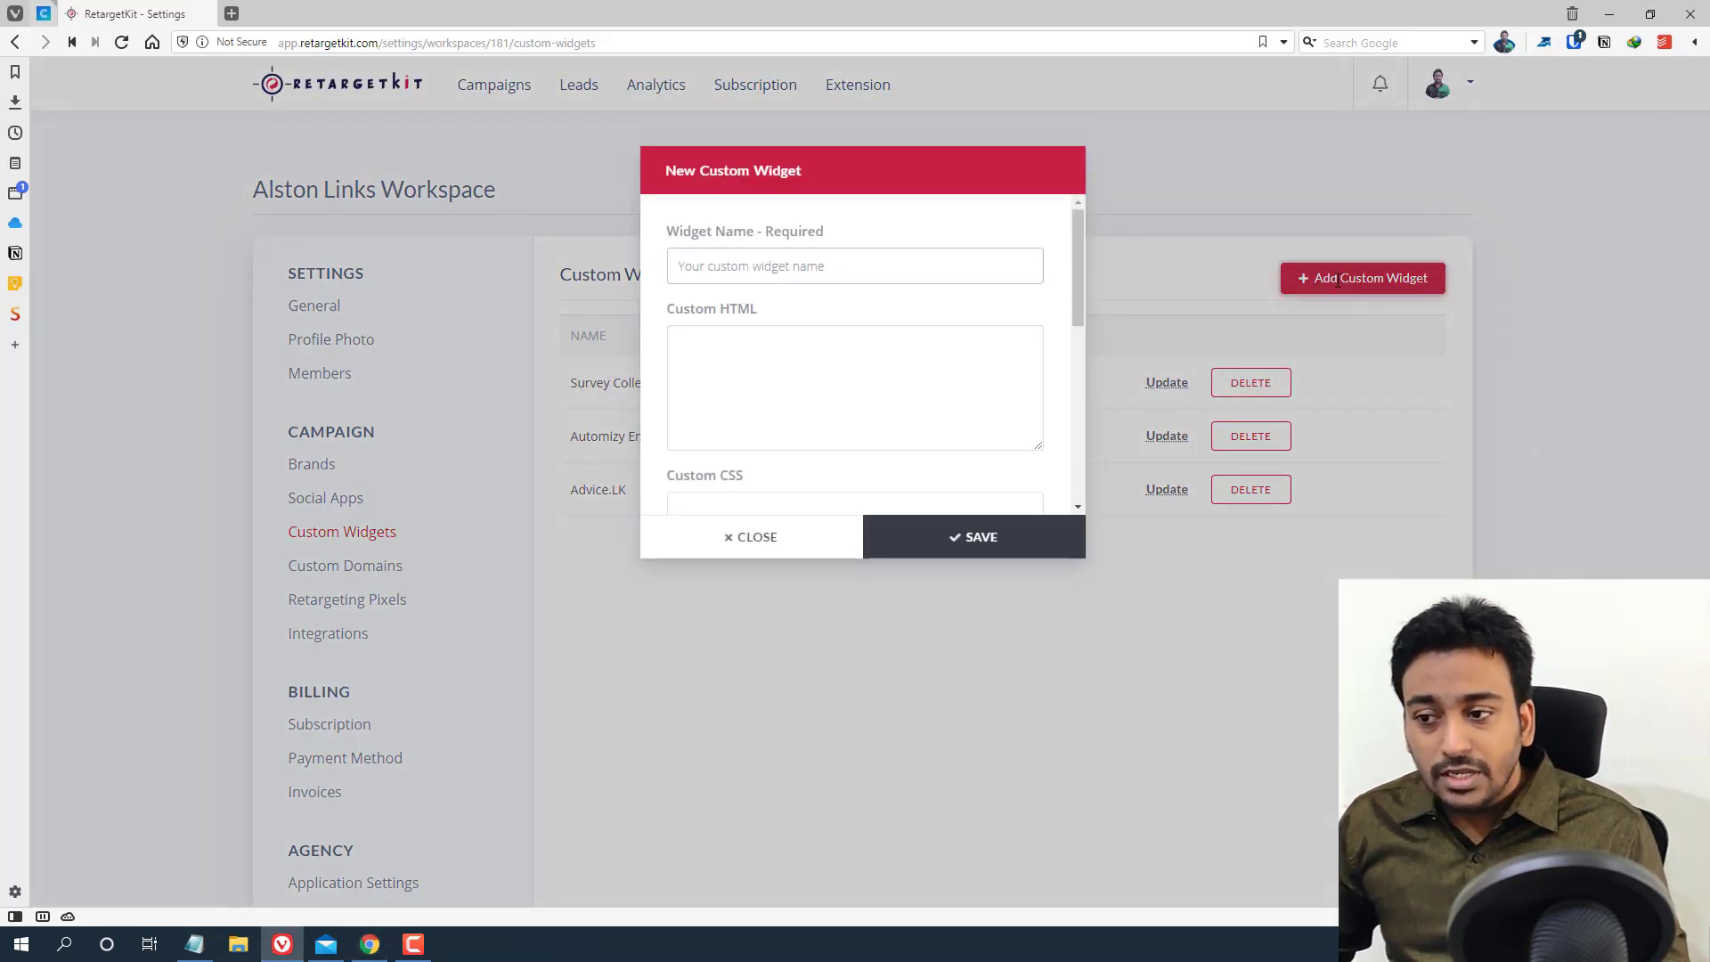
scroll(749, 404, down, 2)
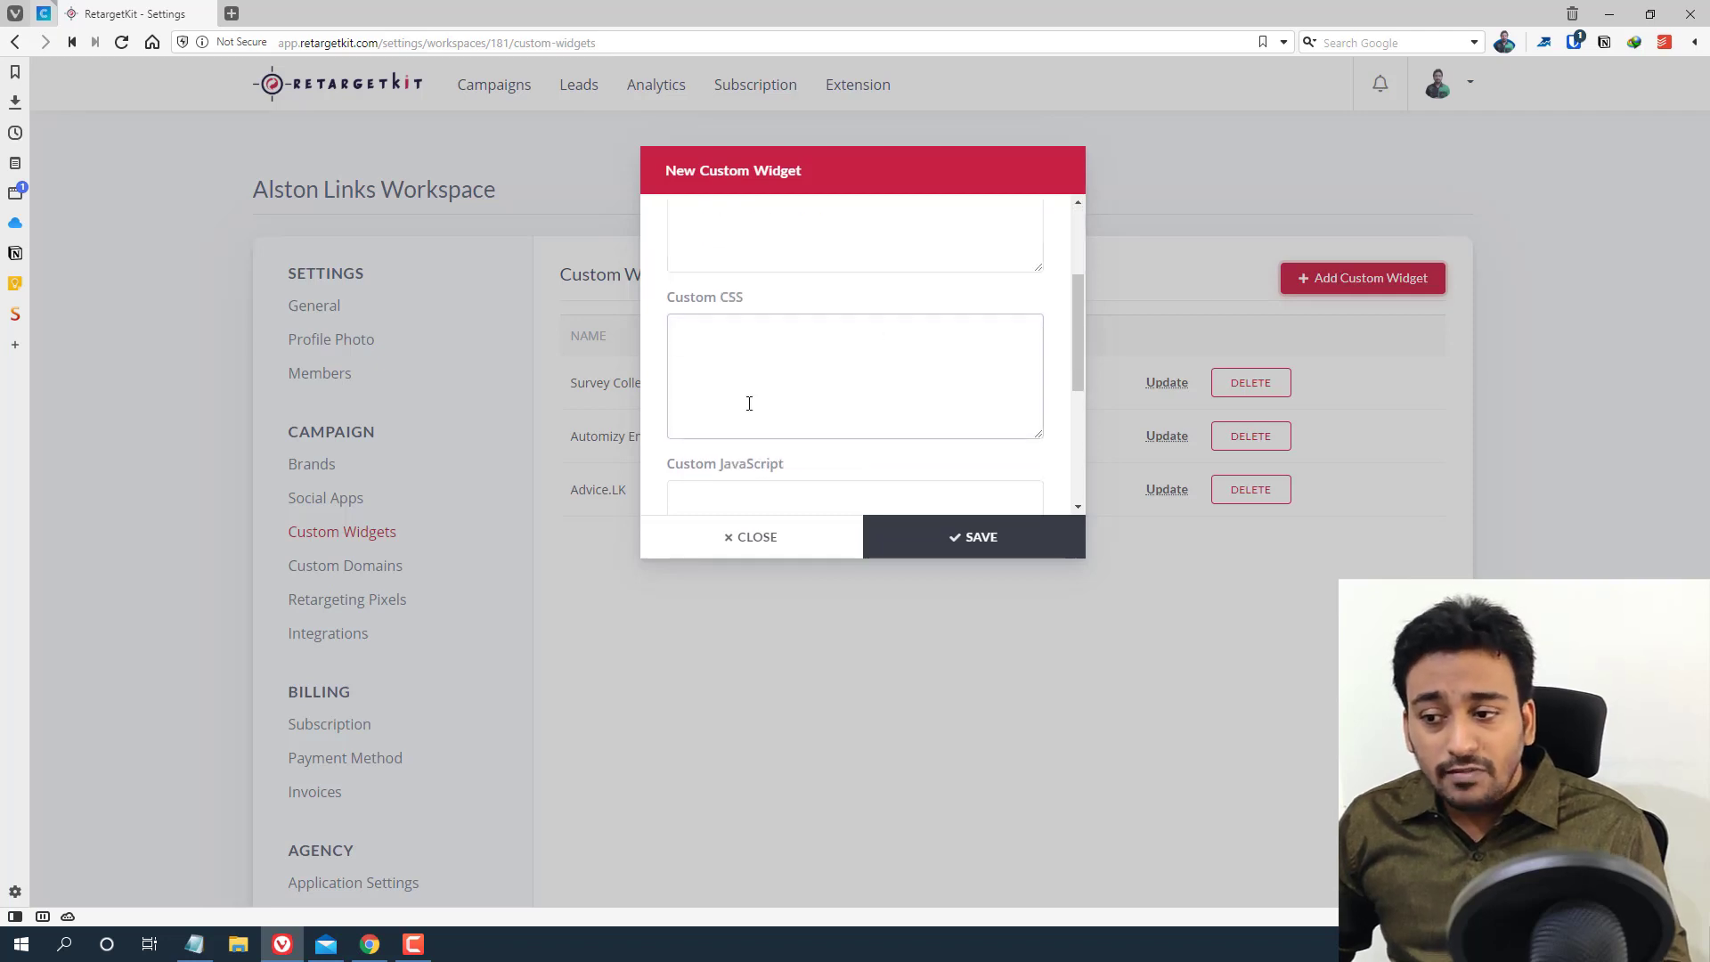
scroll(749, 403, down, 3)
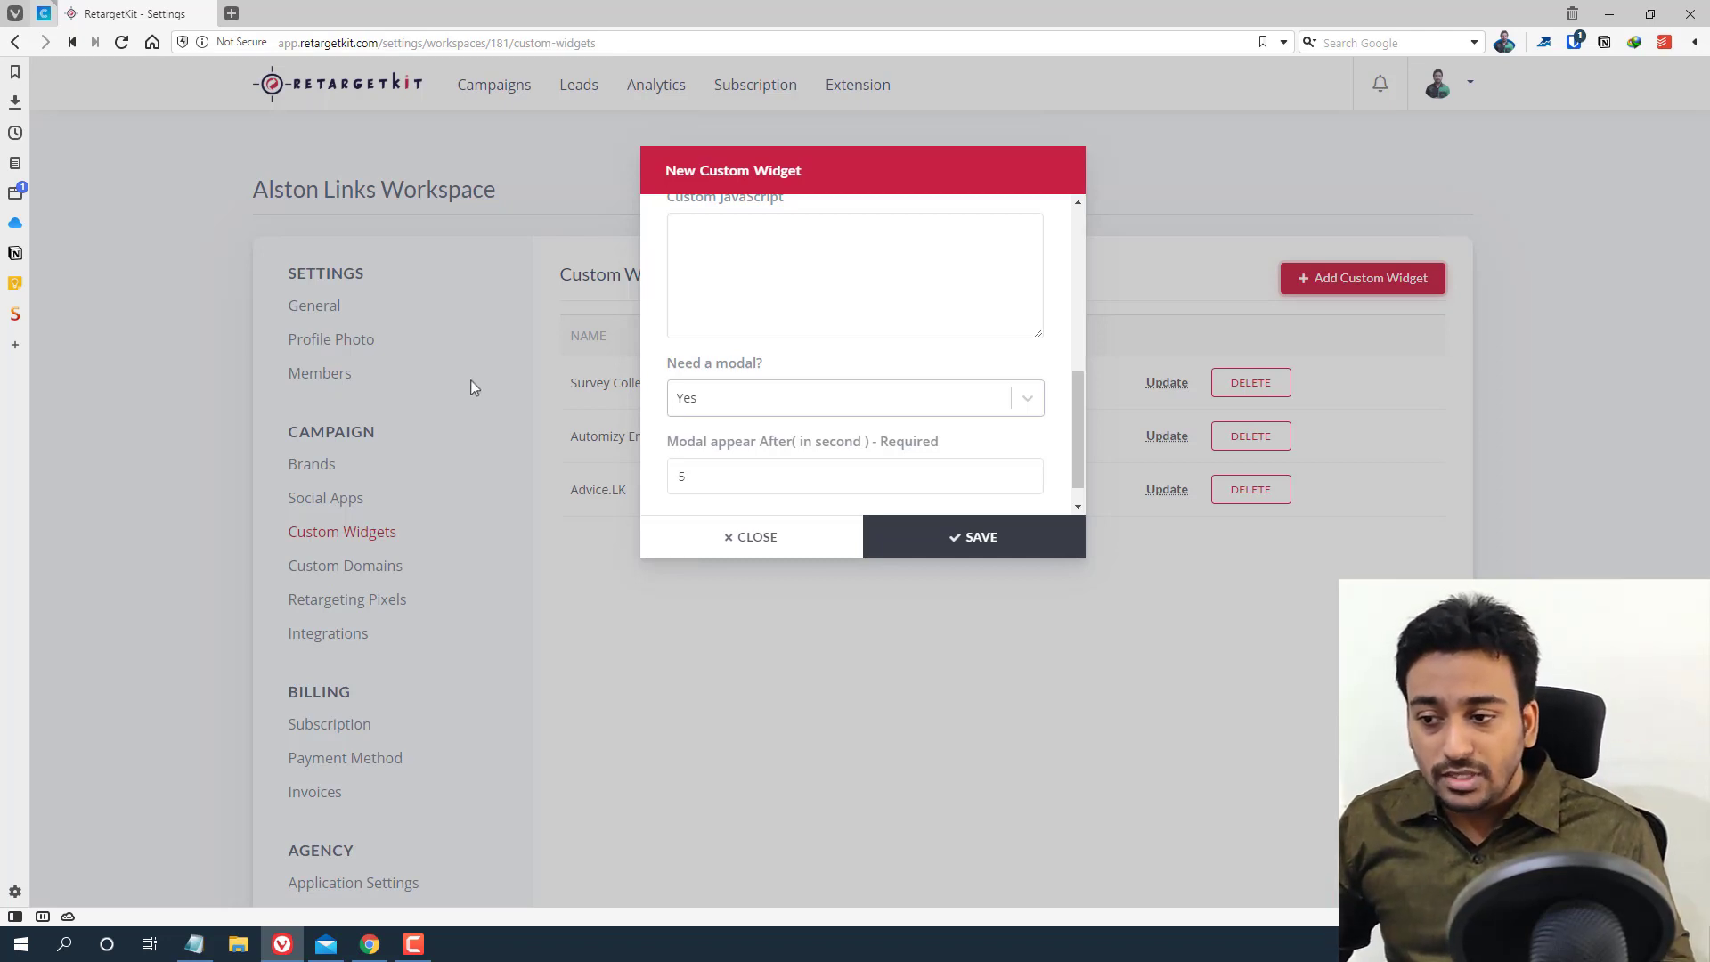
scroll(737, 431, down, 1)
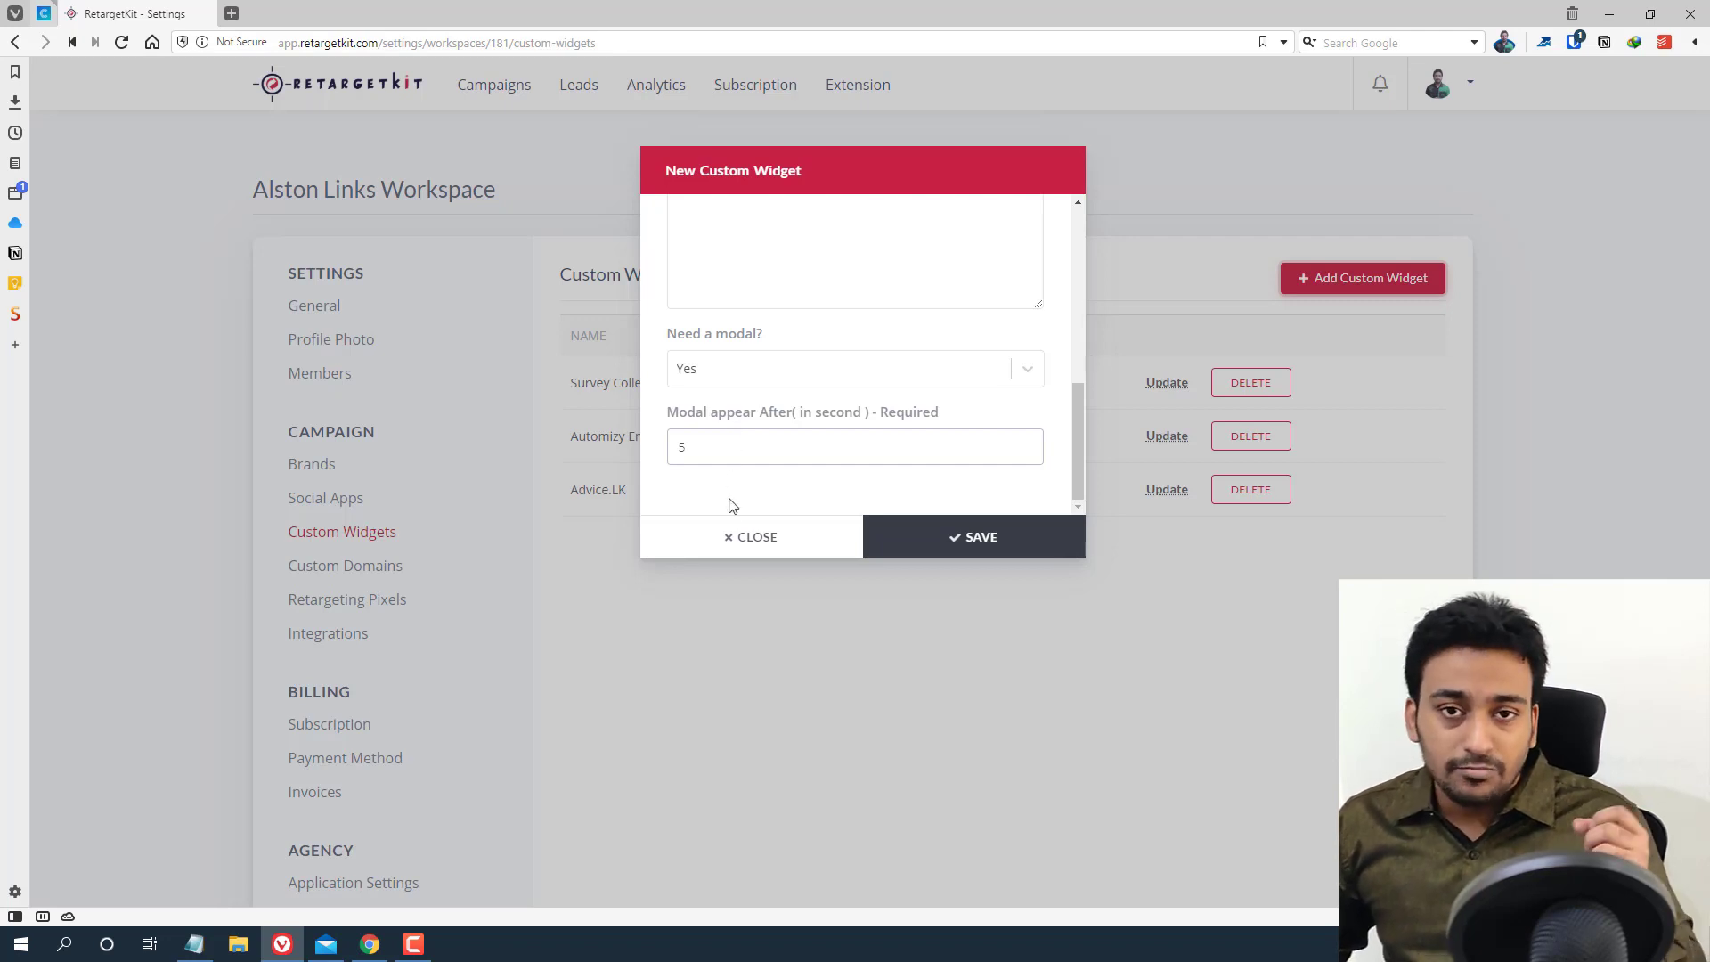
click(725, 537)
Open the custom domains settings, examine the new domain form's setup instructions and redirect URL fields, and close it without saving
click(415, 570)
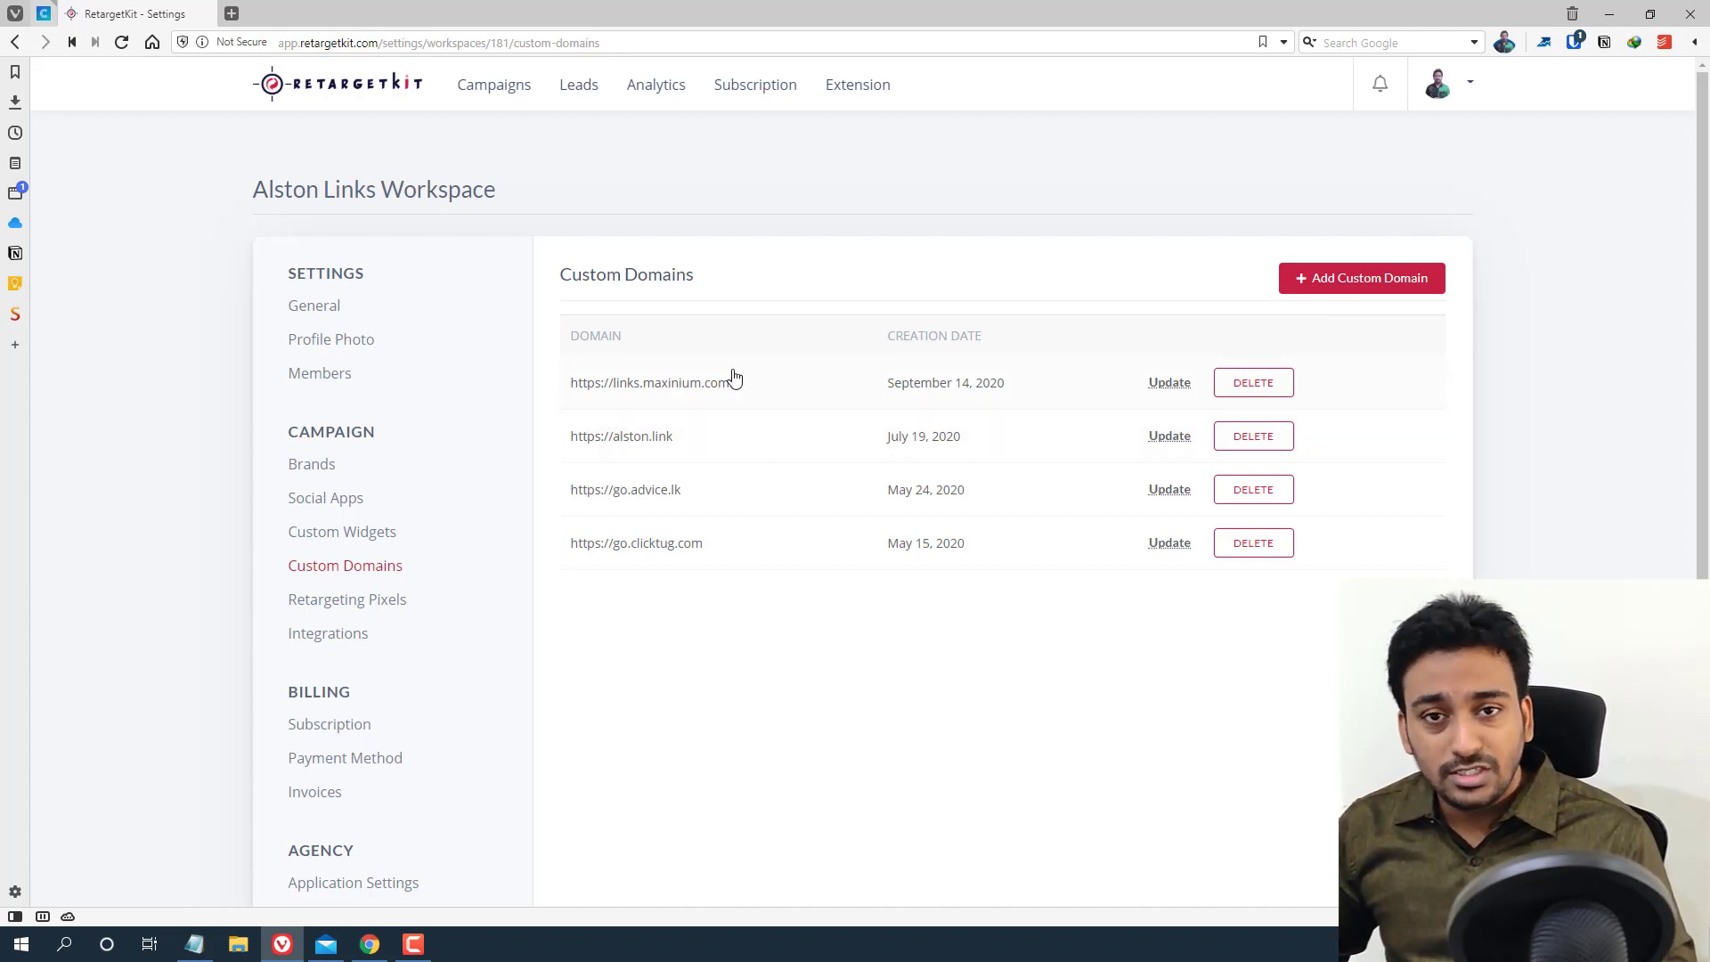
click(1352, 286)
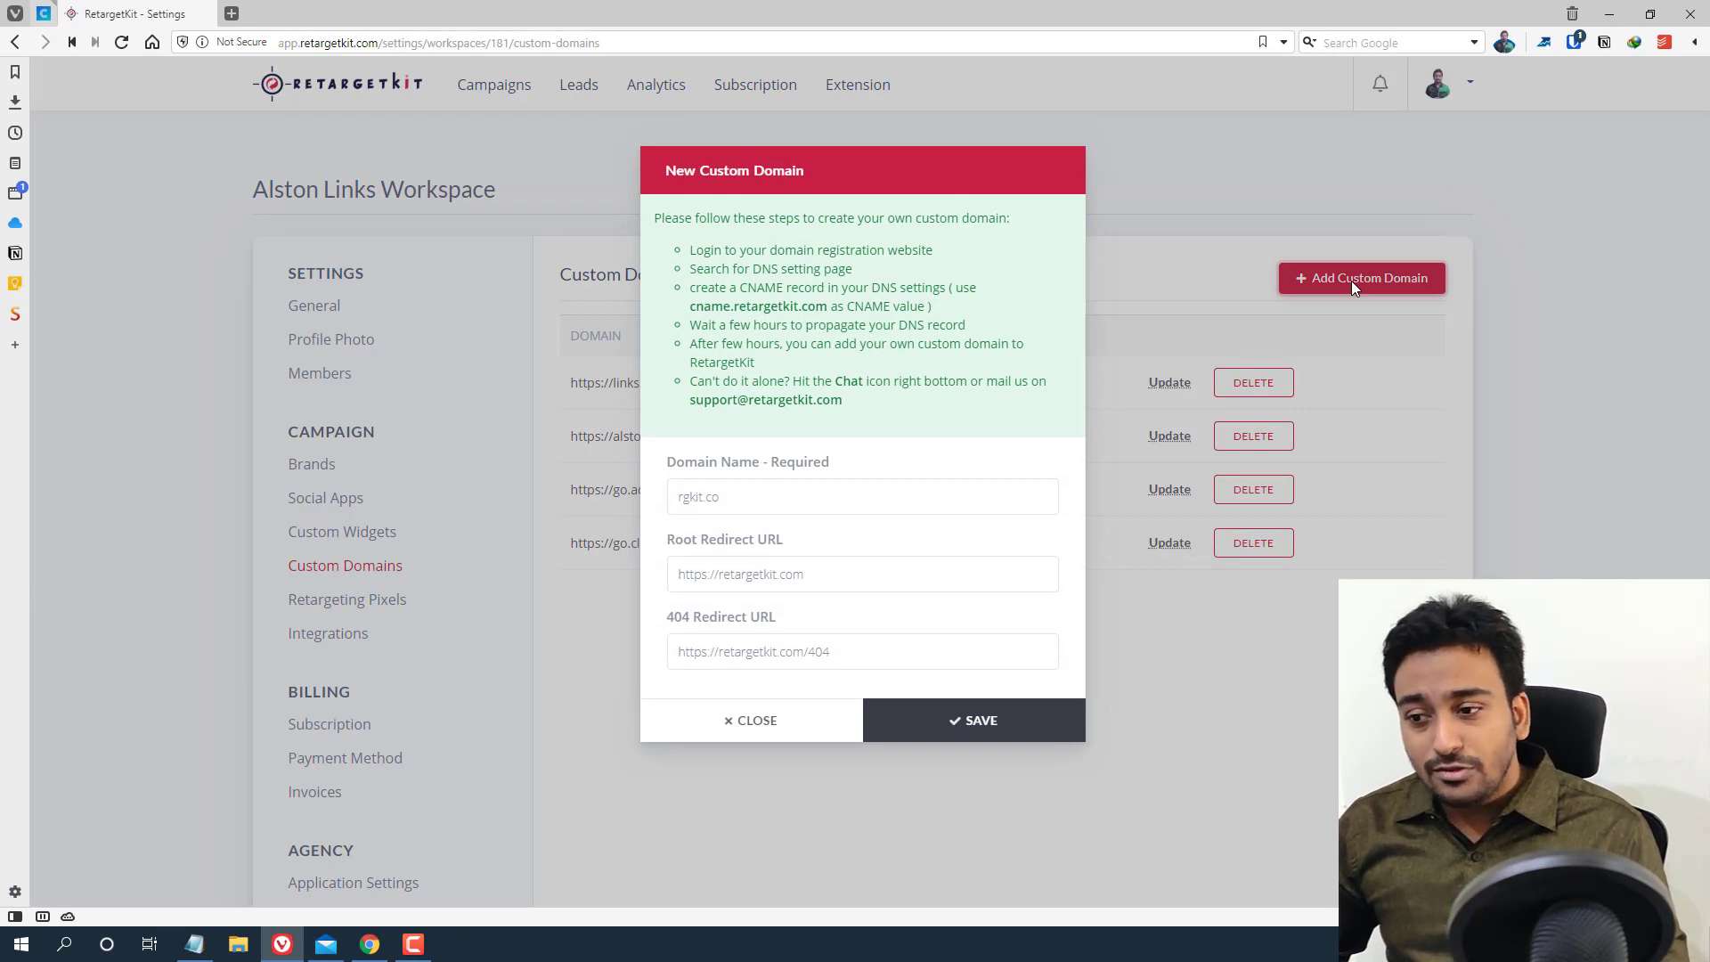
click(682, 499)
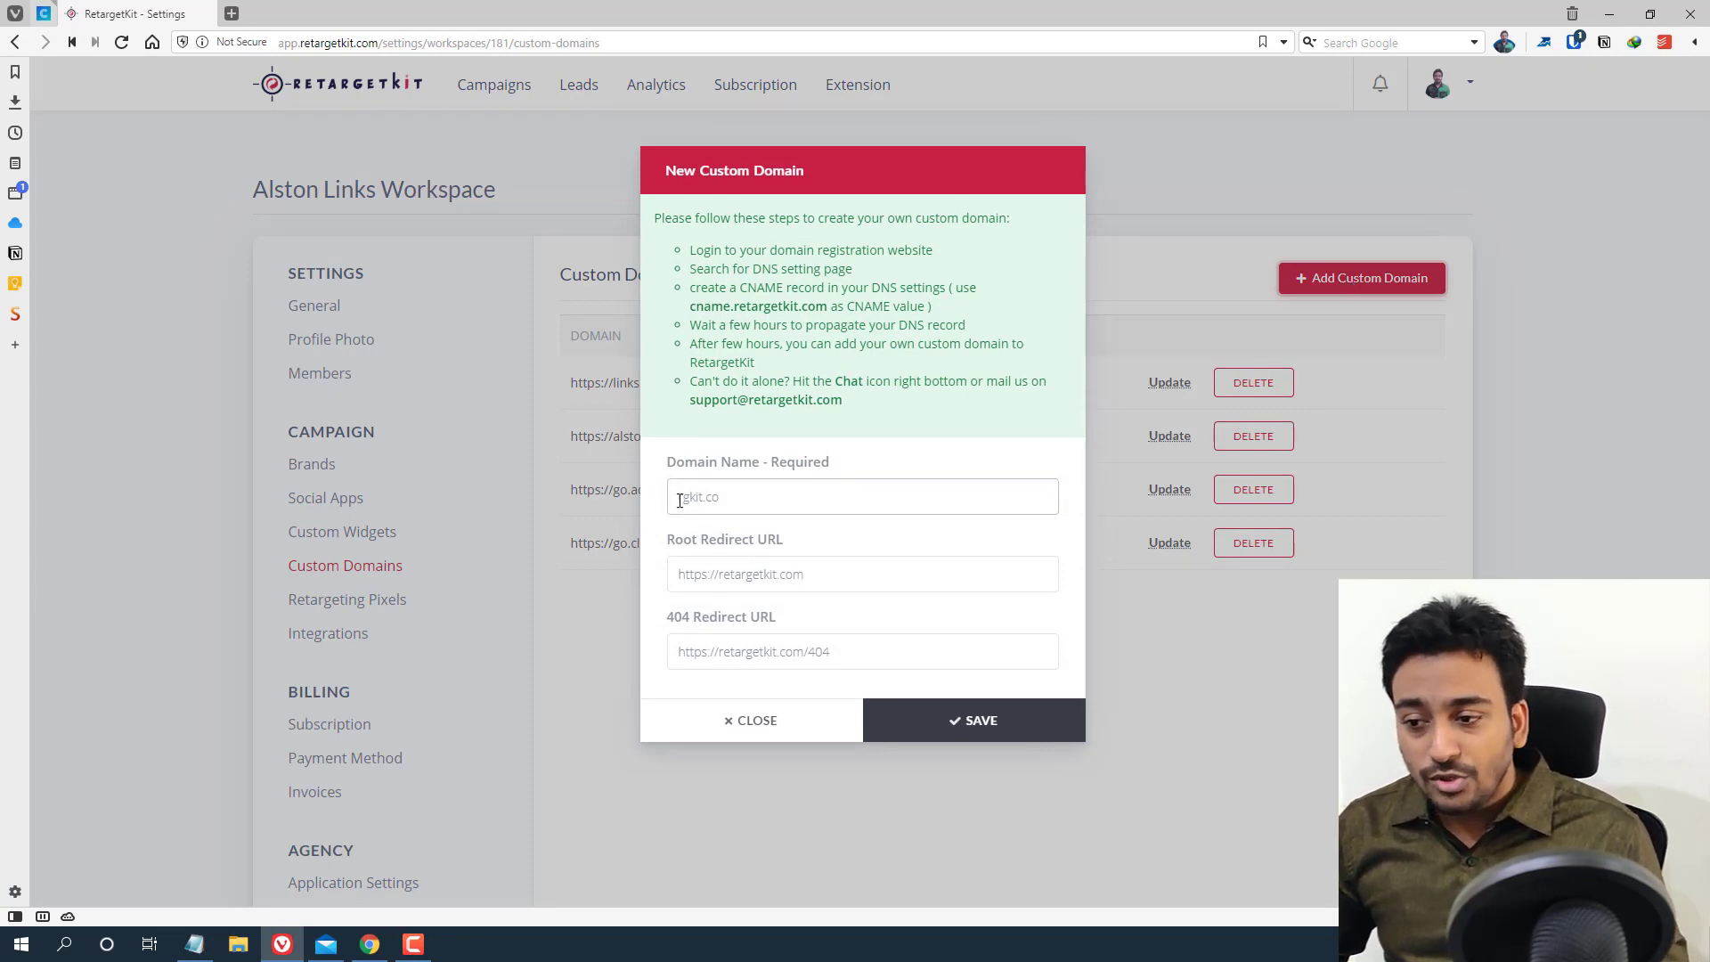
click(580, 611)
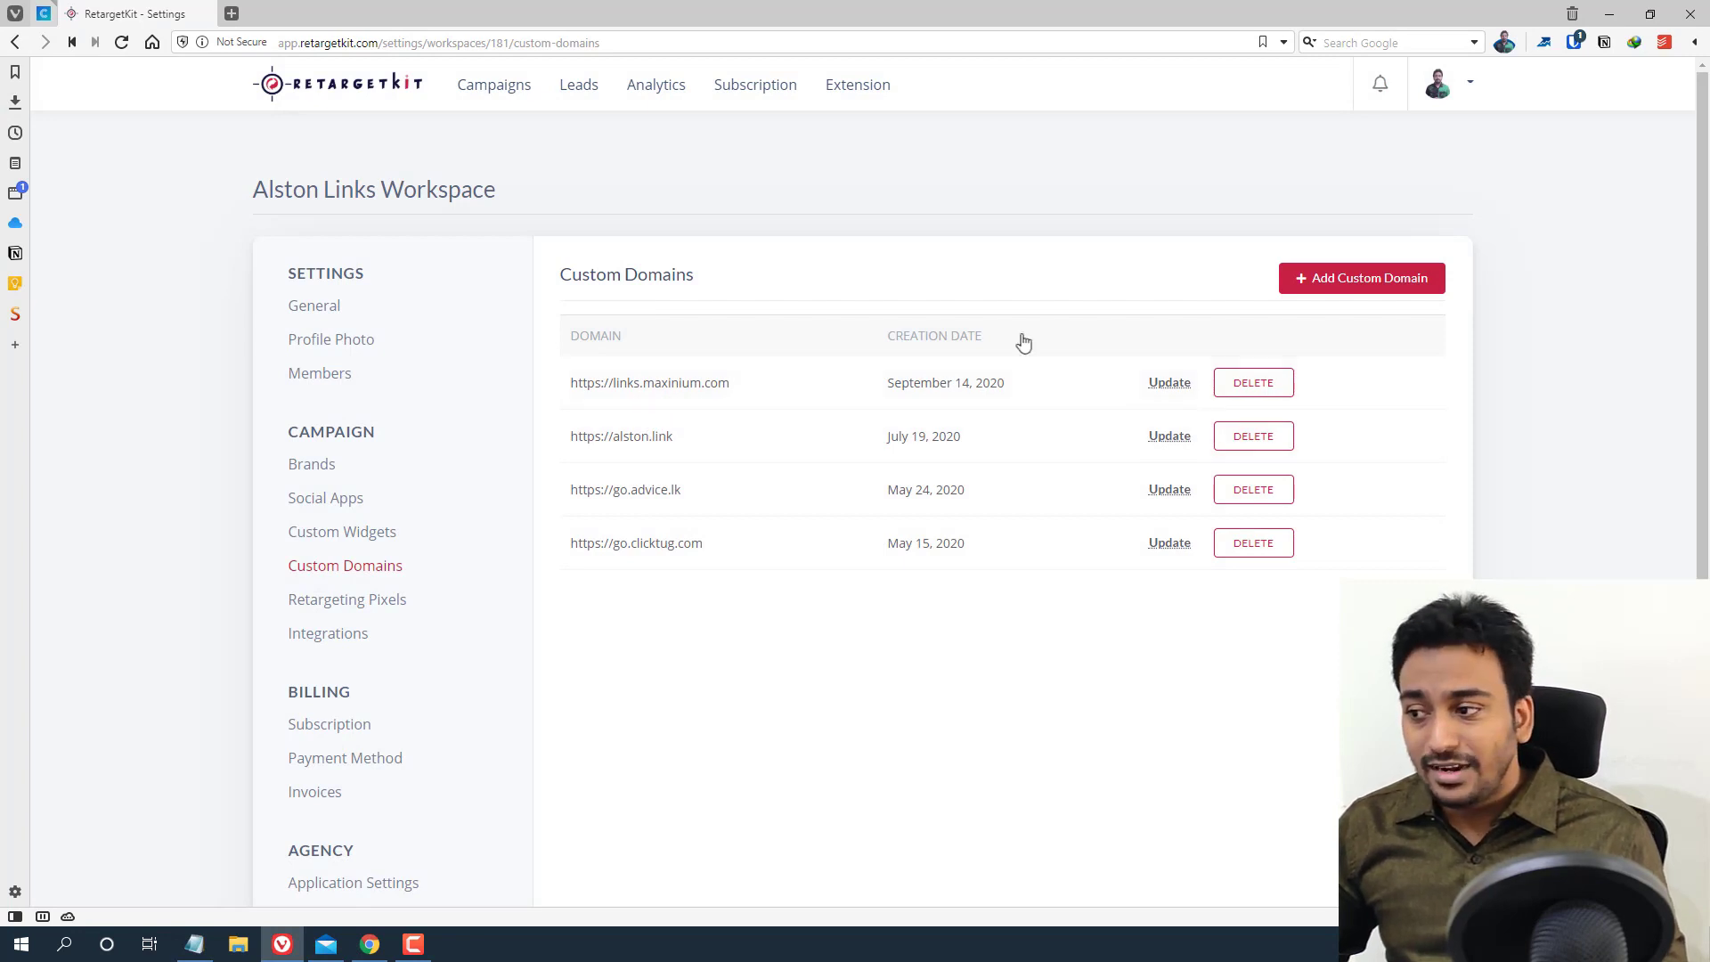
click(1379, 278)
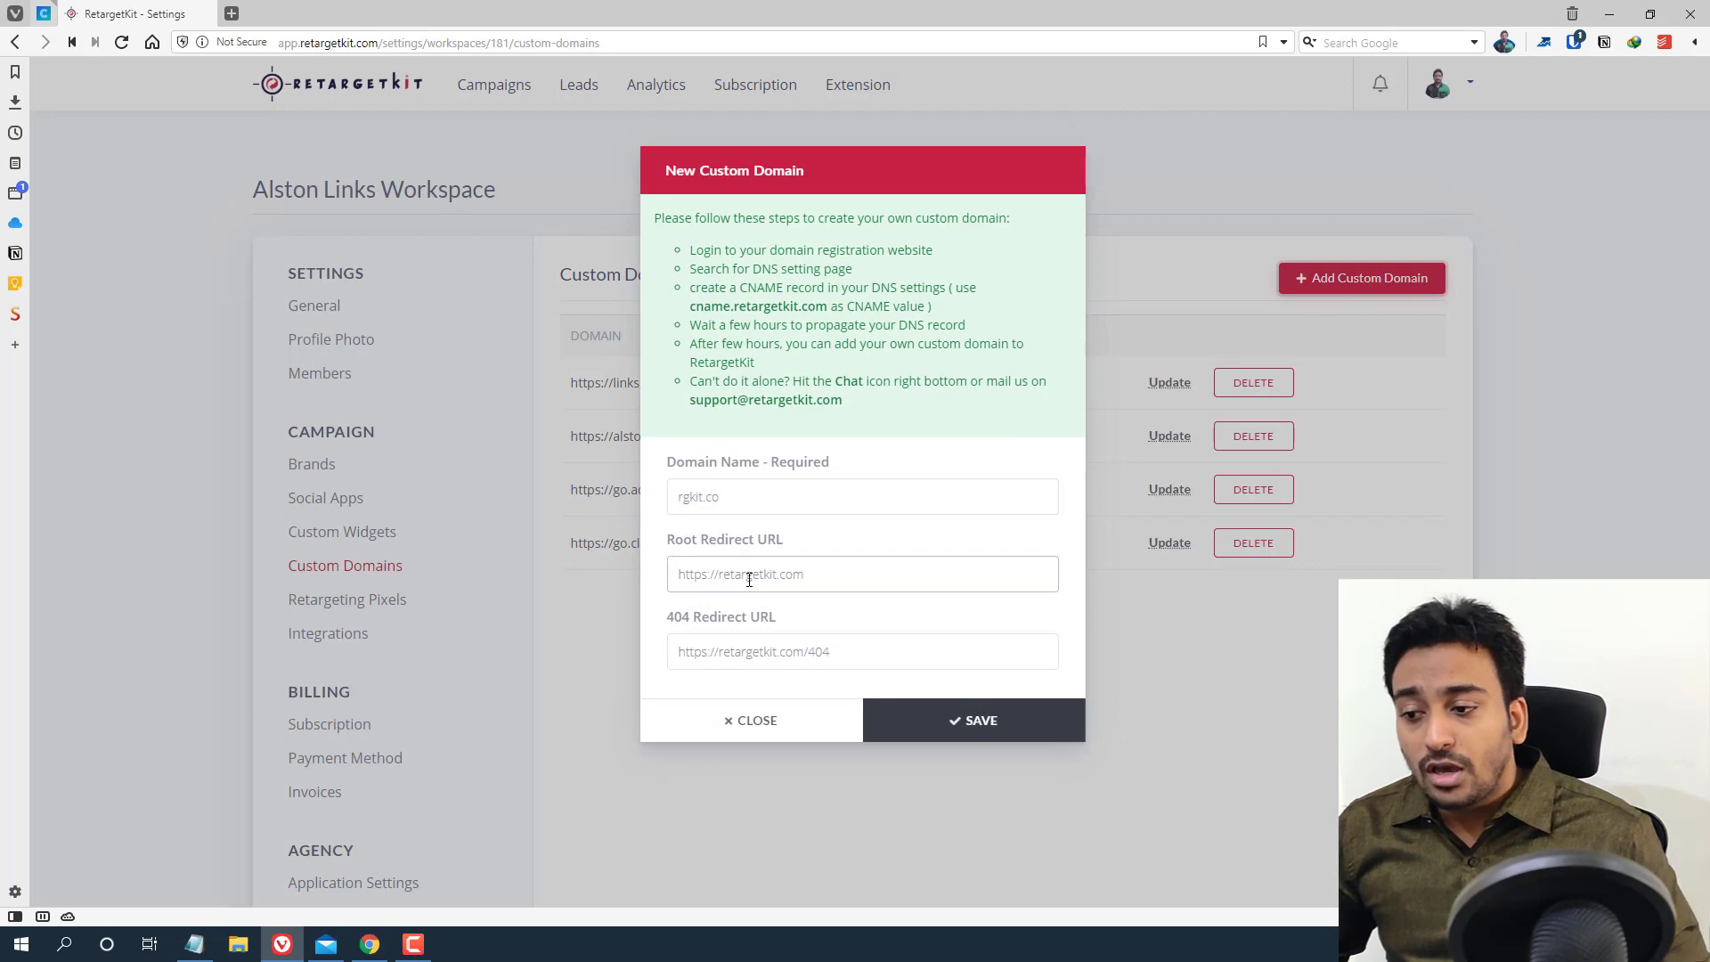
key(Escape)
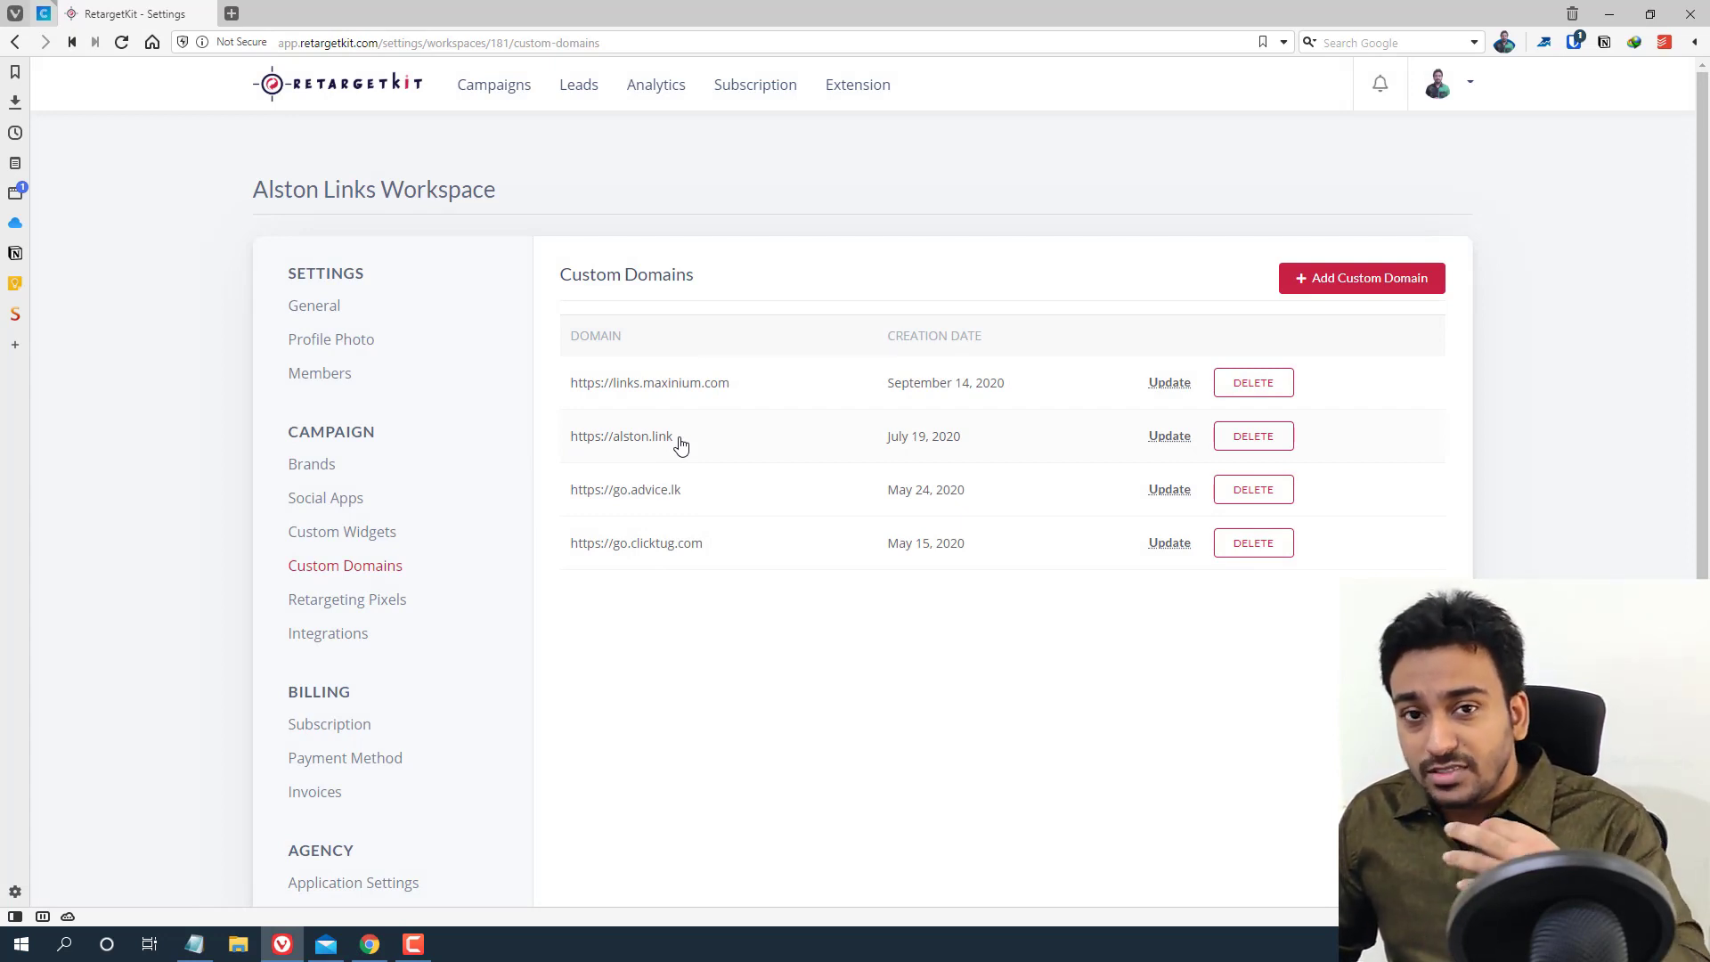
Visit the custom domain created on July 19, 2020 to check where its root redirects, and return to the custom domains settings
drag(681, 444, 569, 443)
right_click(600, 446)
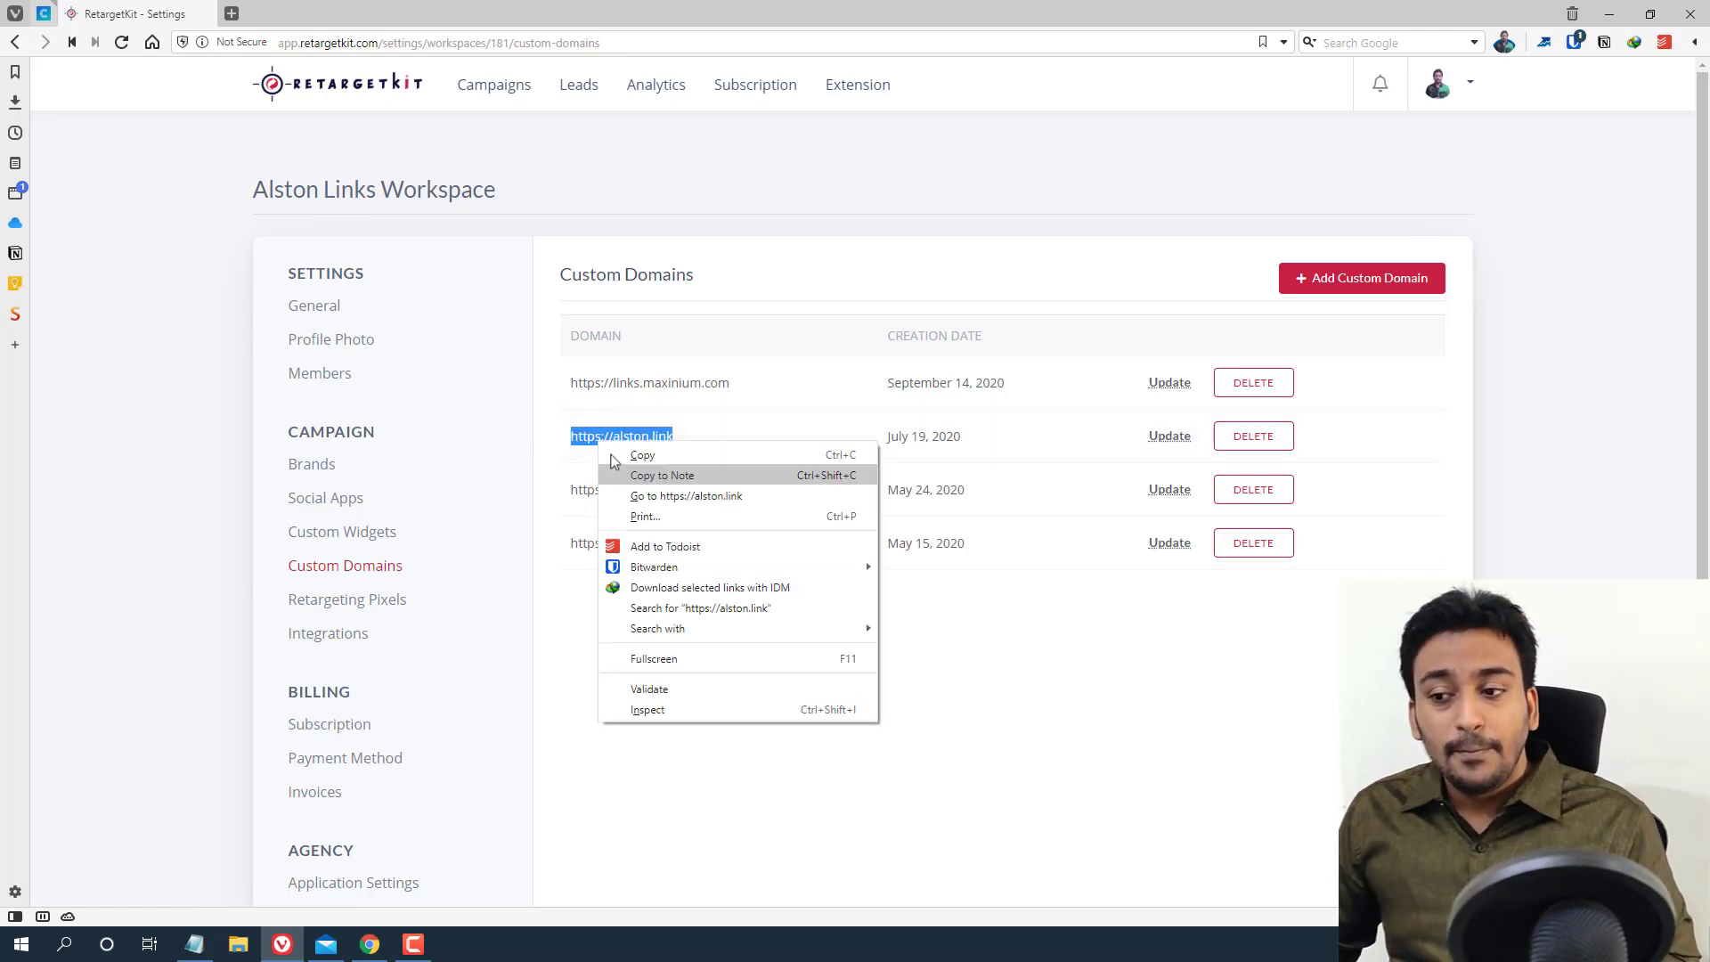
click(641, 473)
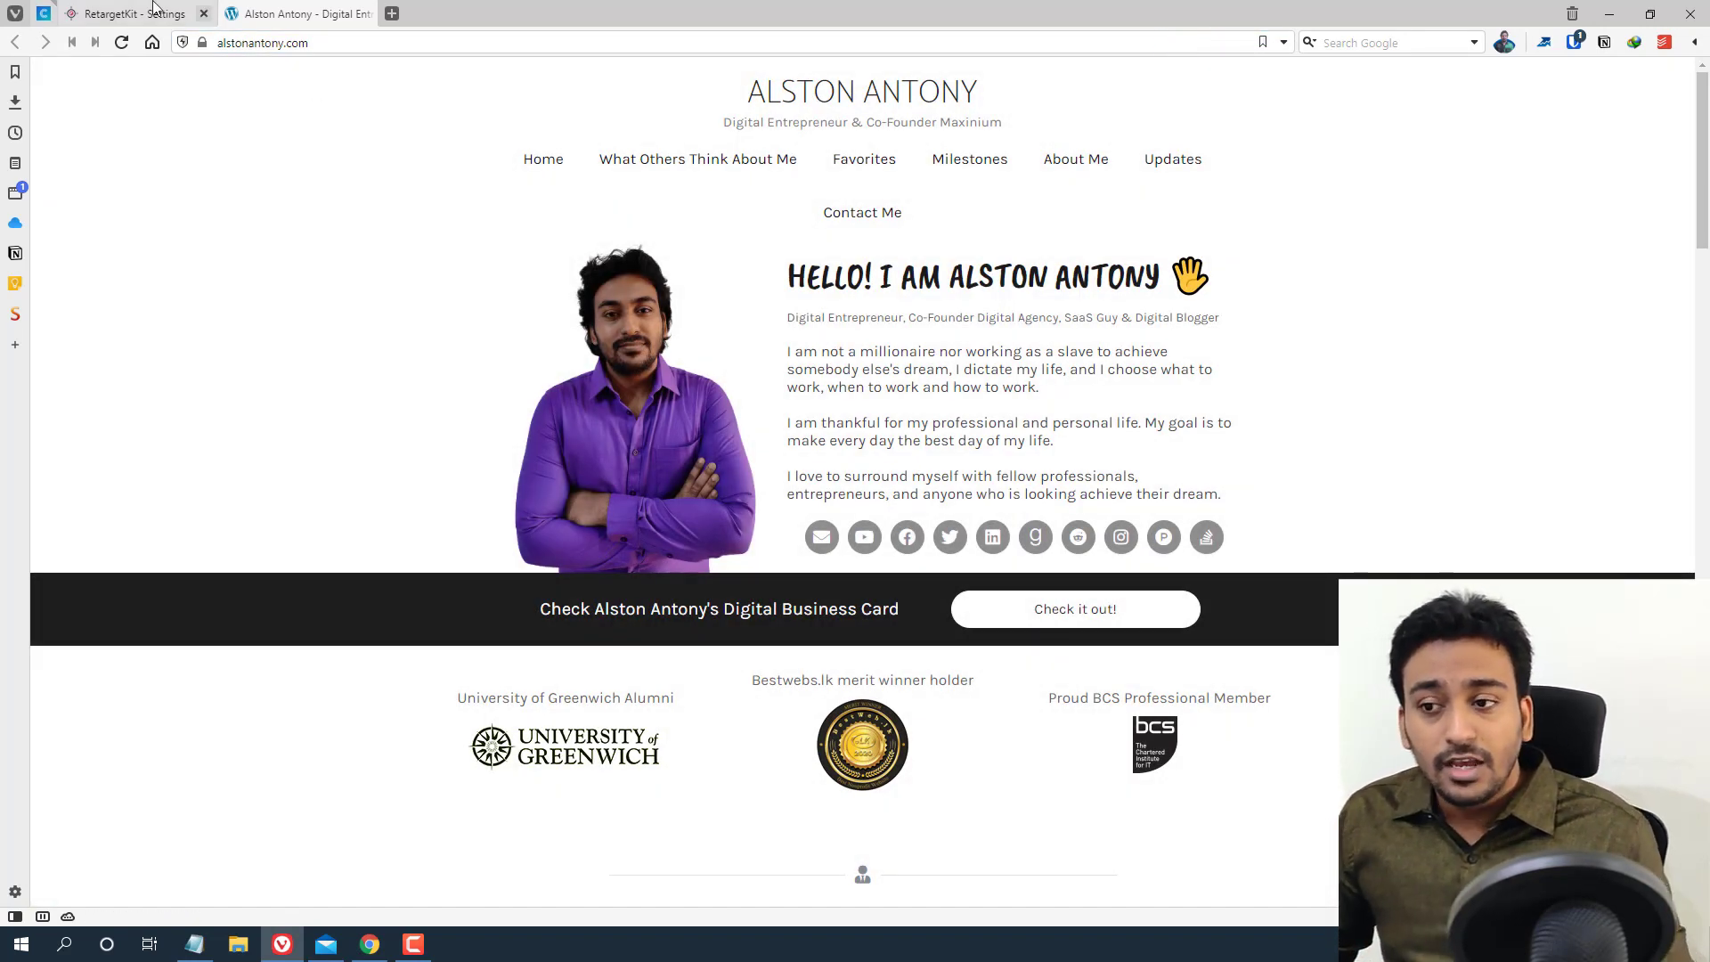
key(ctrl+Tab)
Examine the setup instructions and redirect URLs in that custom domain's update form, and close it and the support chat without saving or sending
click(1167, 437)
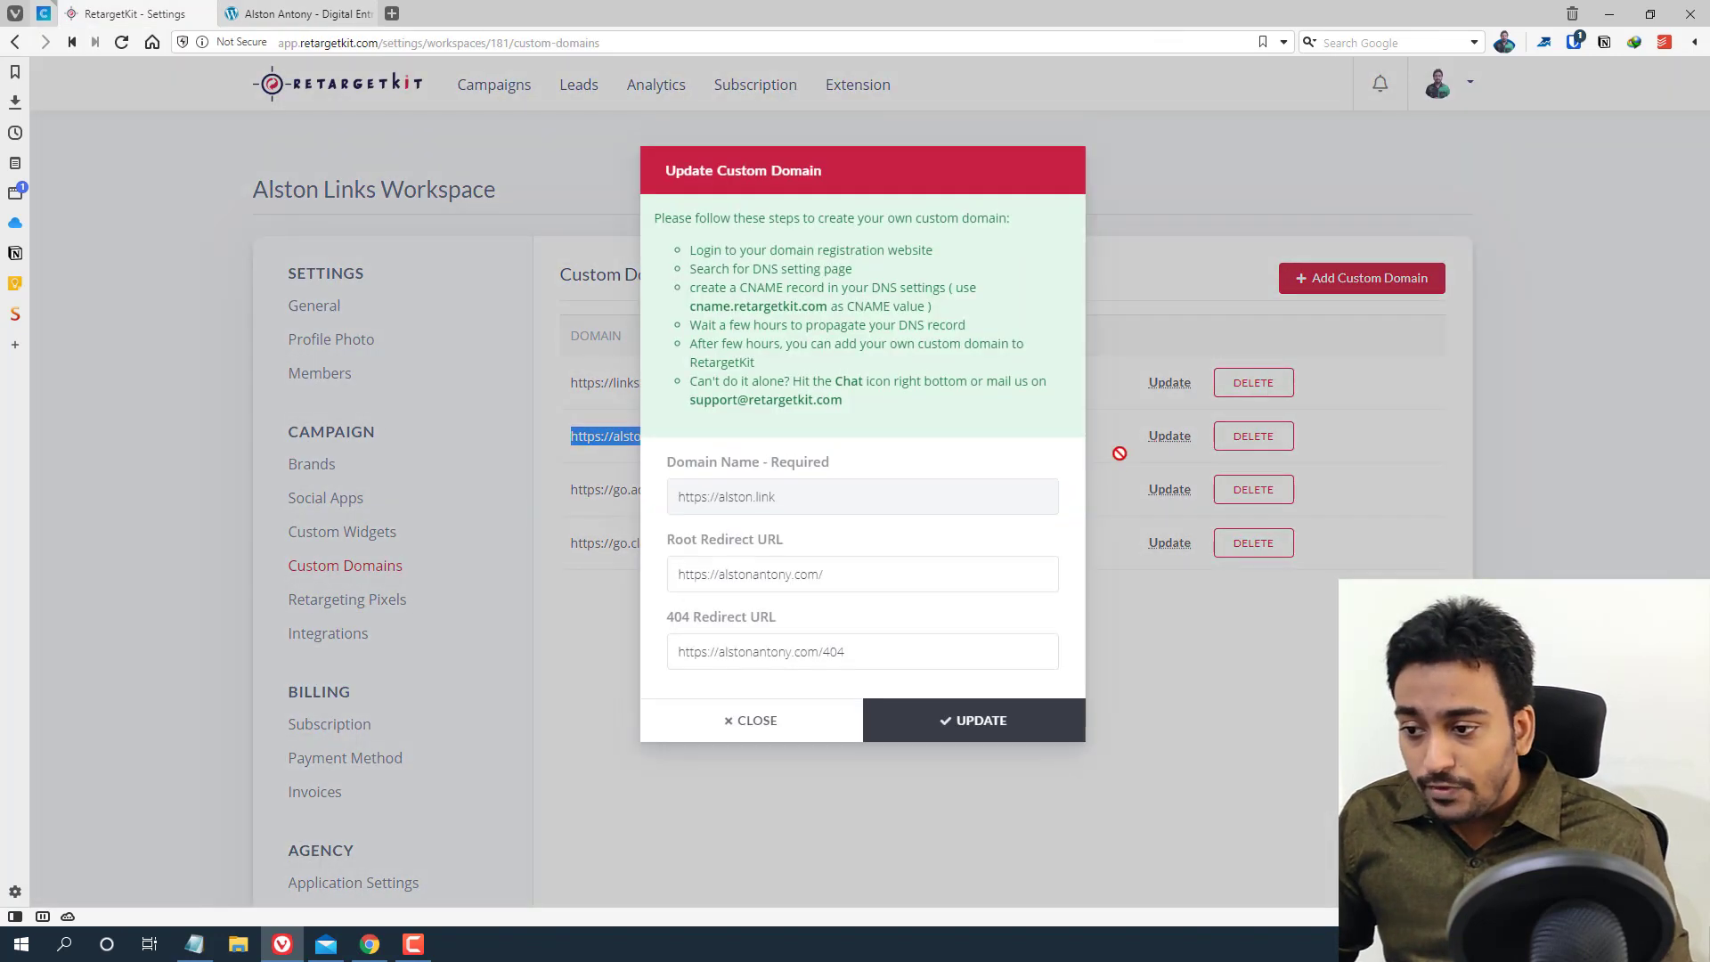
drag(832, 572, 677, 575)
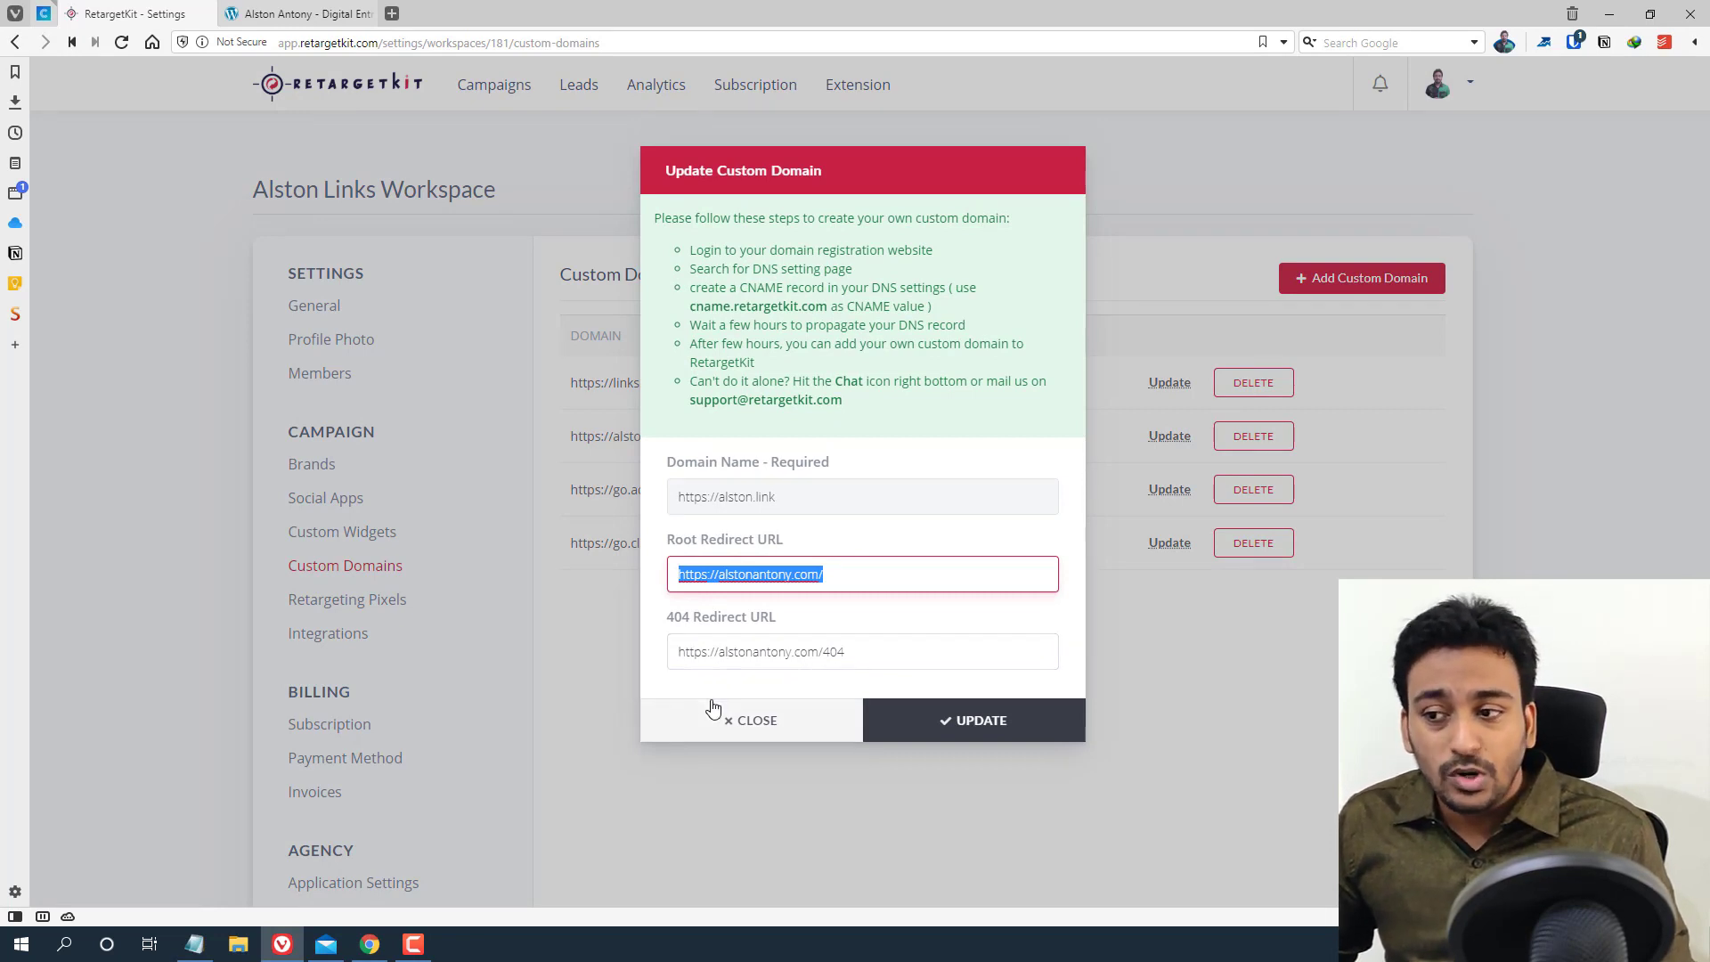
drag(862, 413, 693, 256)
click(694, 256)
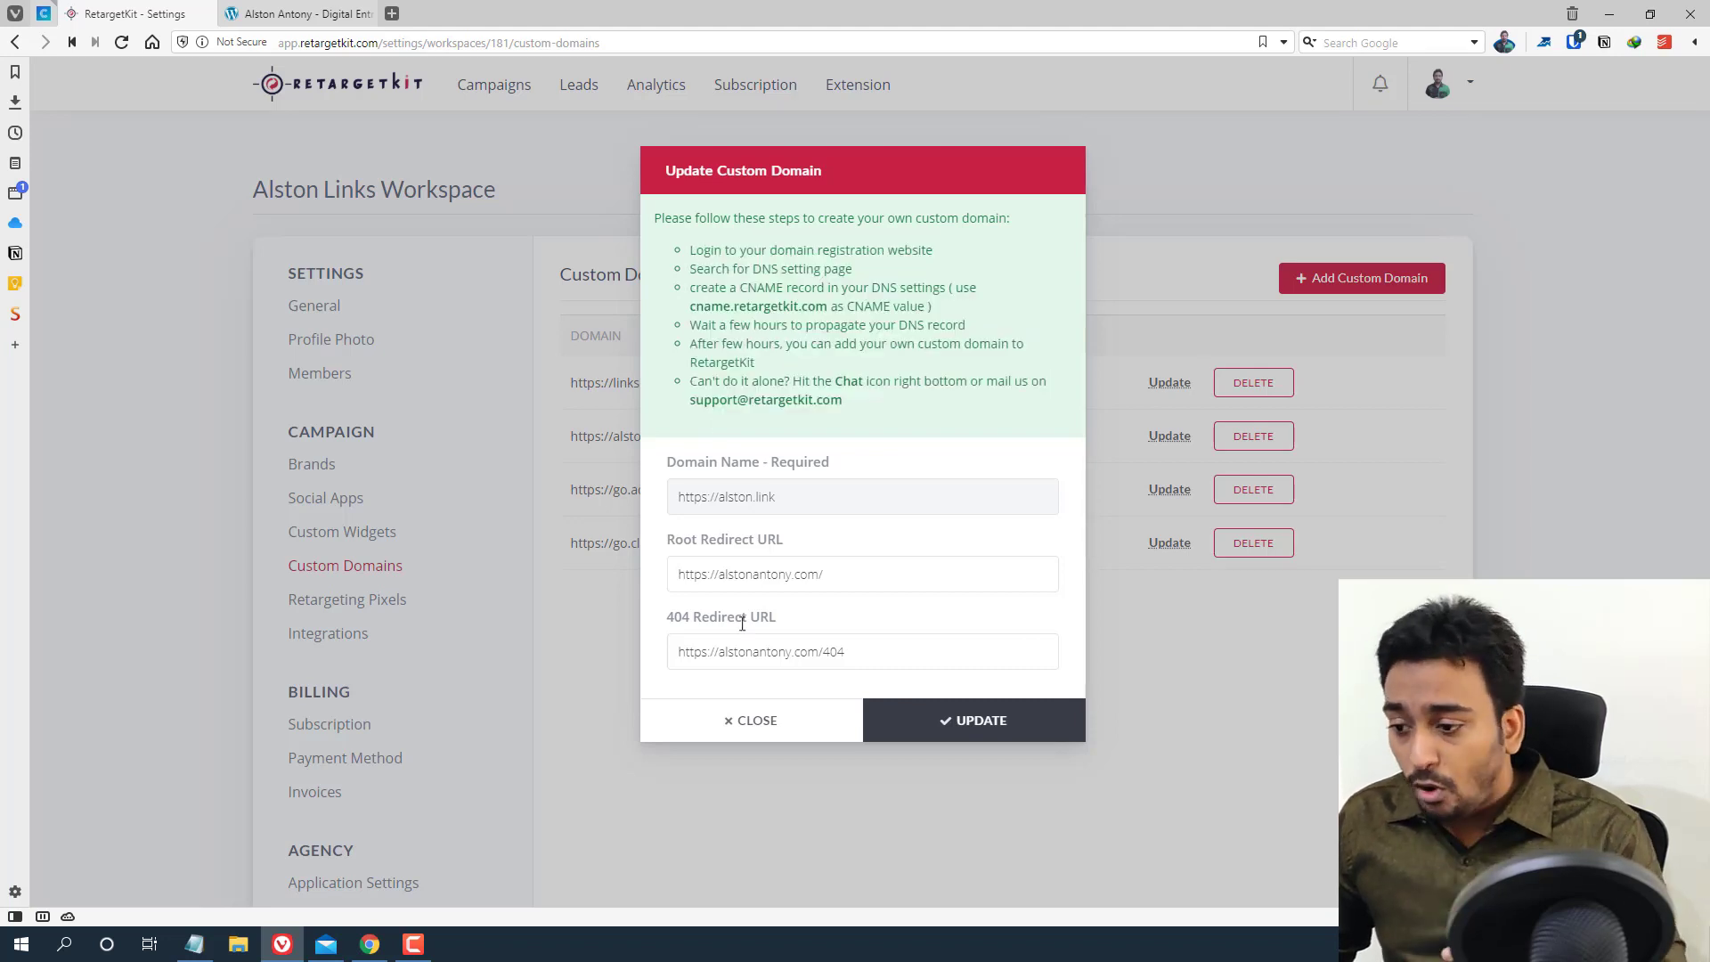
click(752, 718)
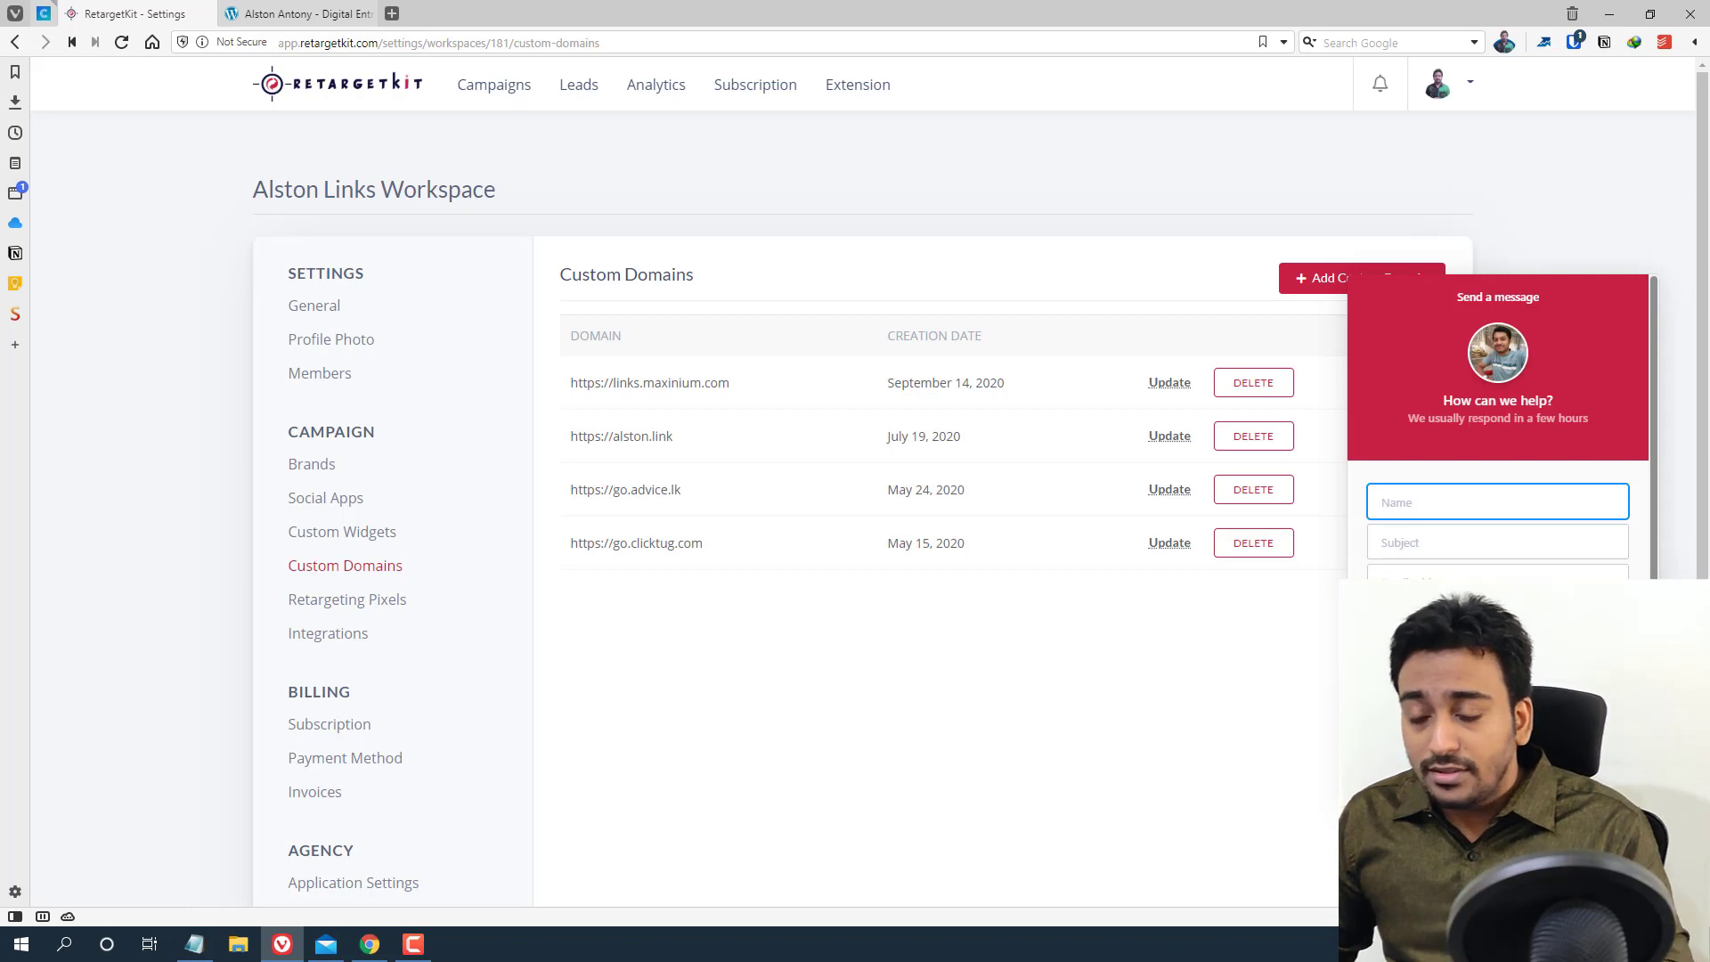
click(1124, 707)
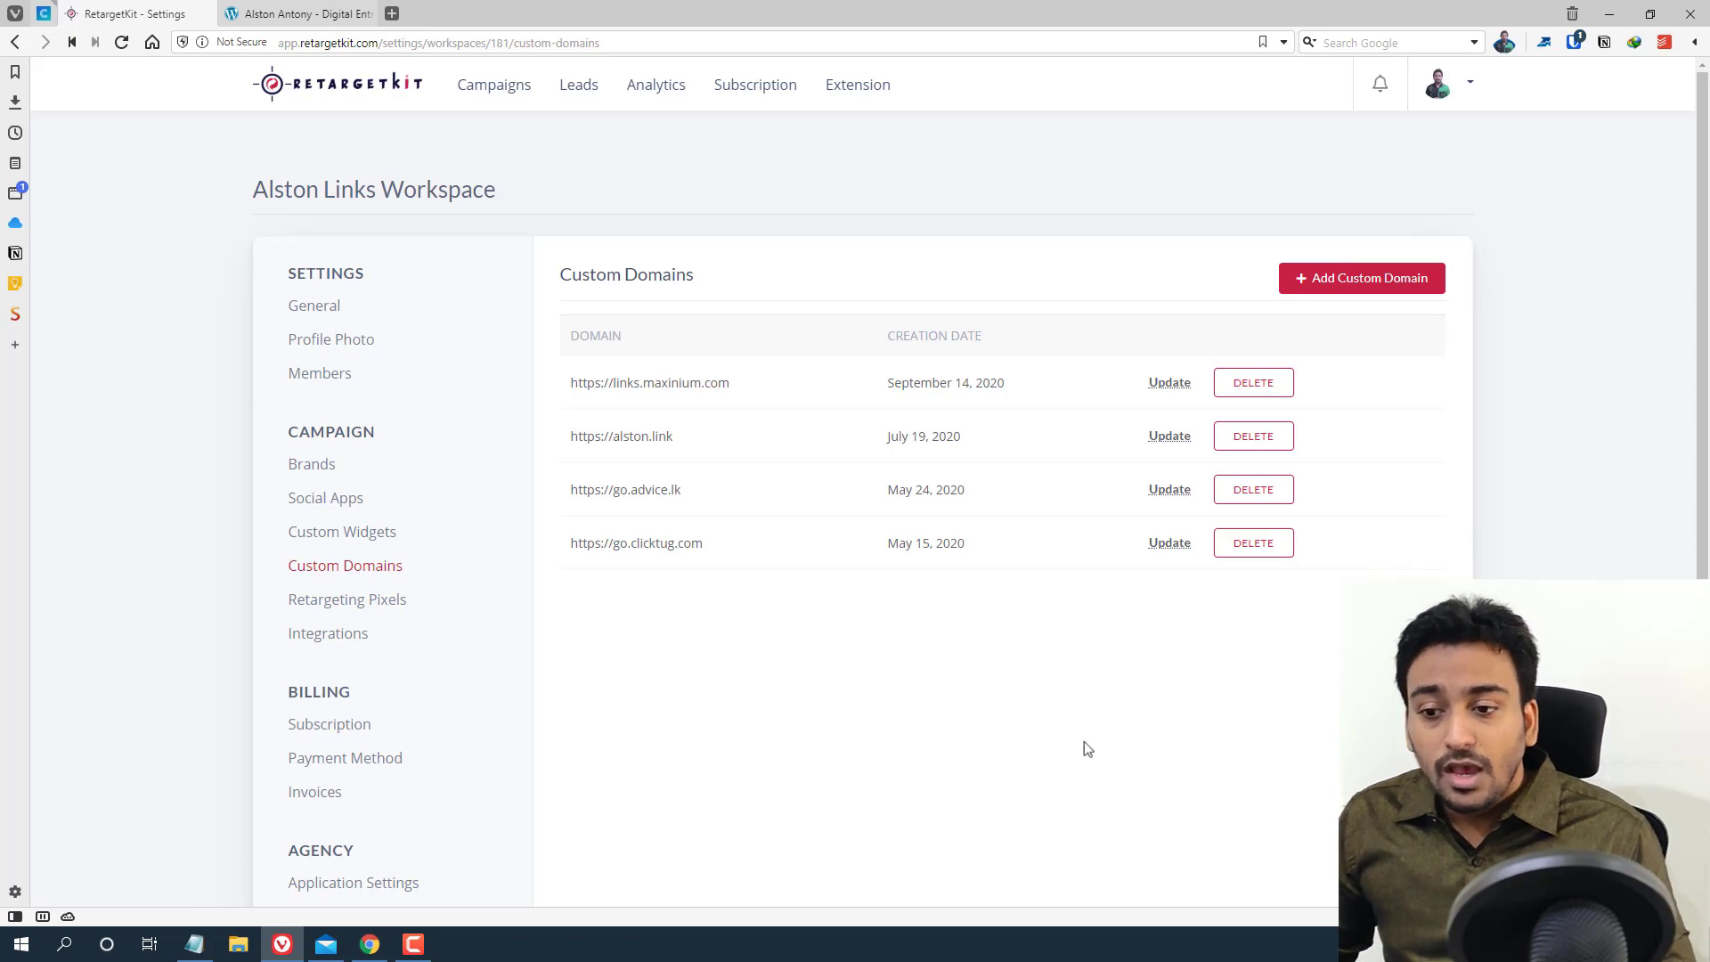
Open the retargeting pixels settings and examine the ad platforms offered in the new retargeting pixel form
click(407, 603)
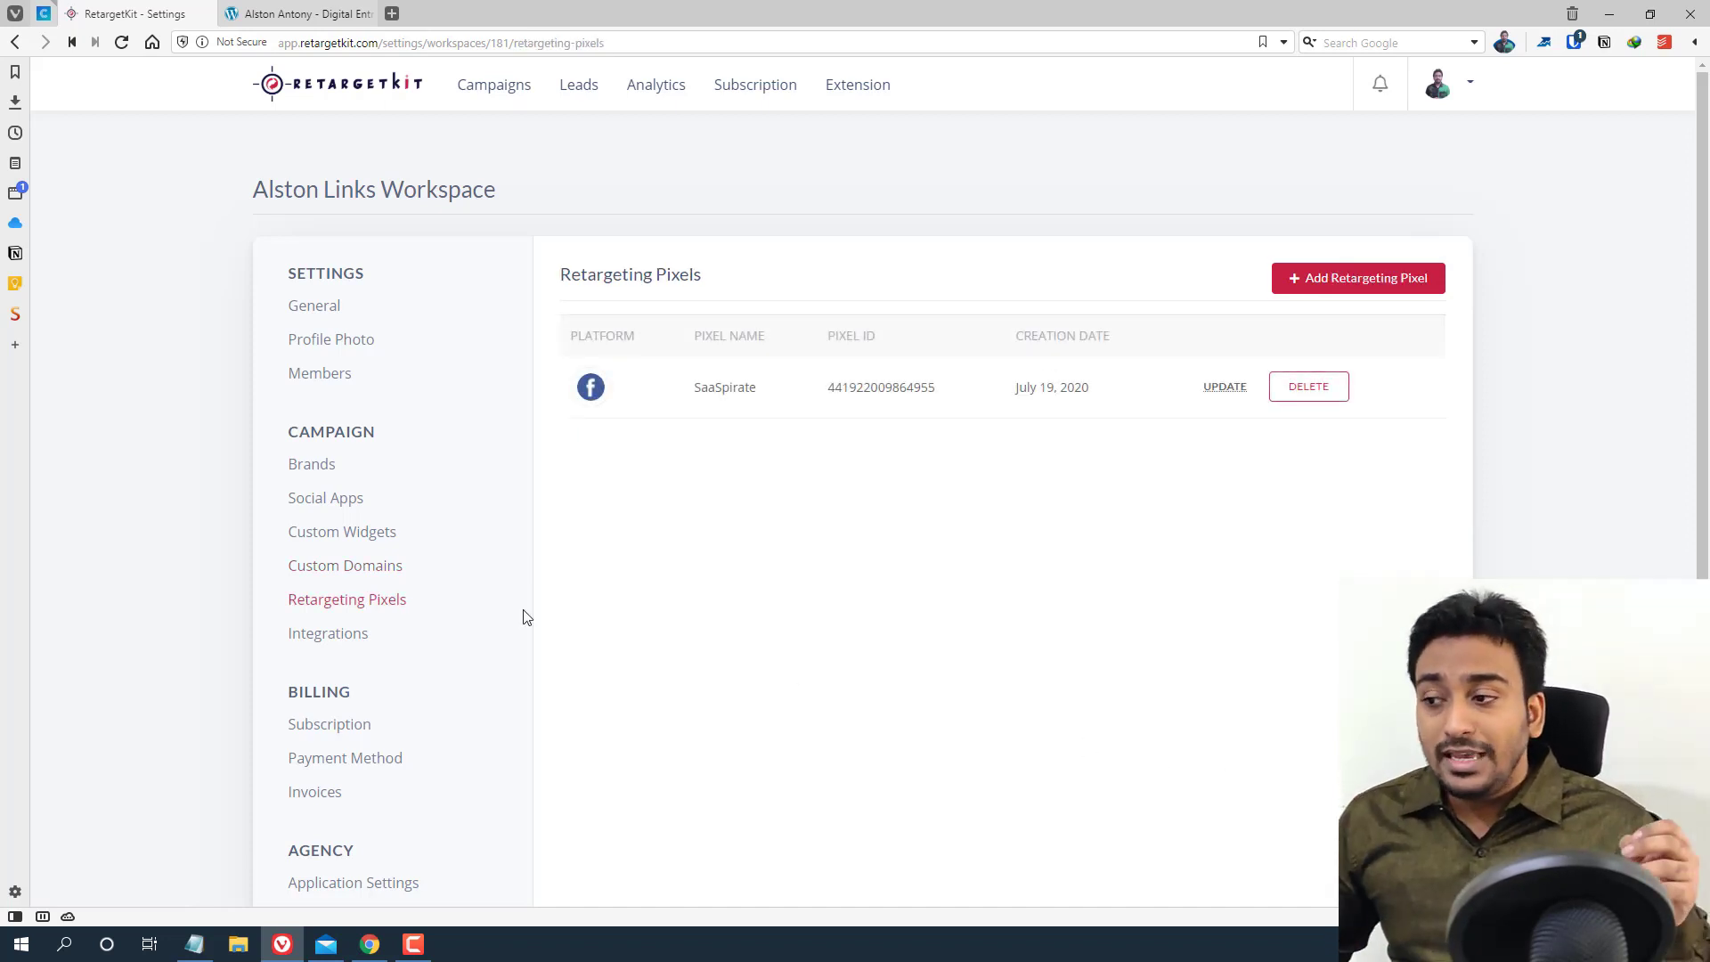
click(1314, 283)
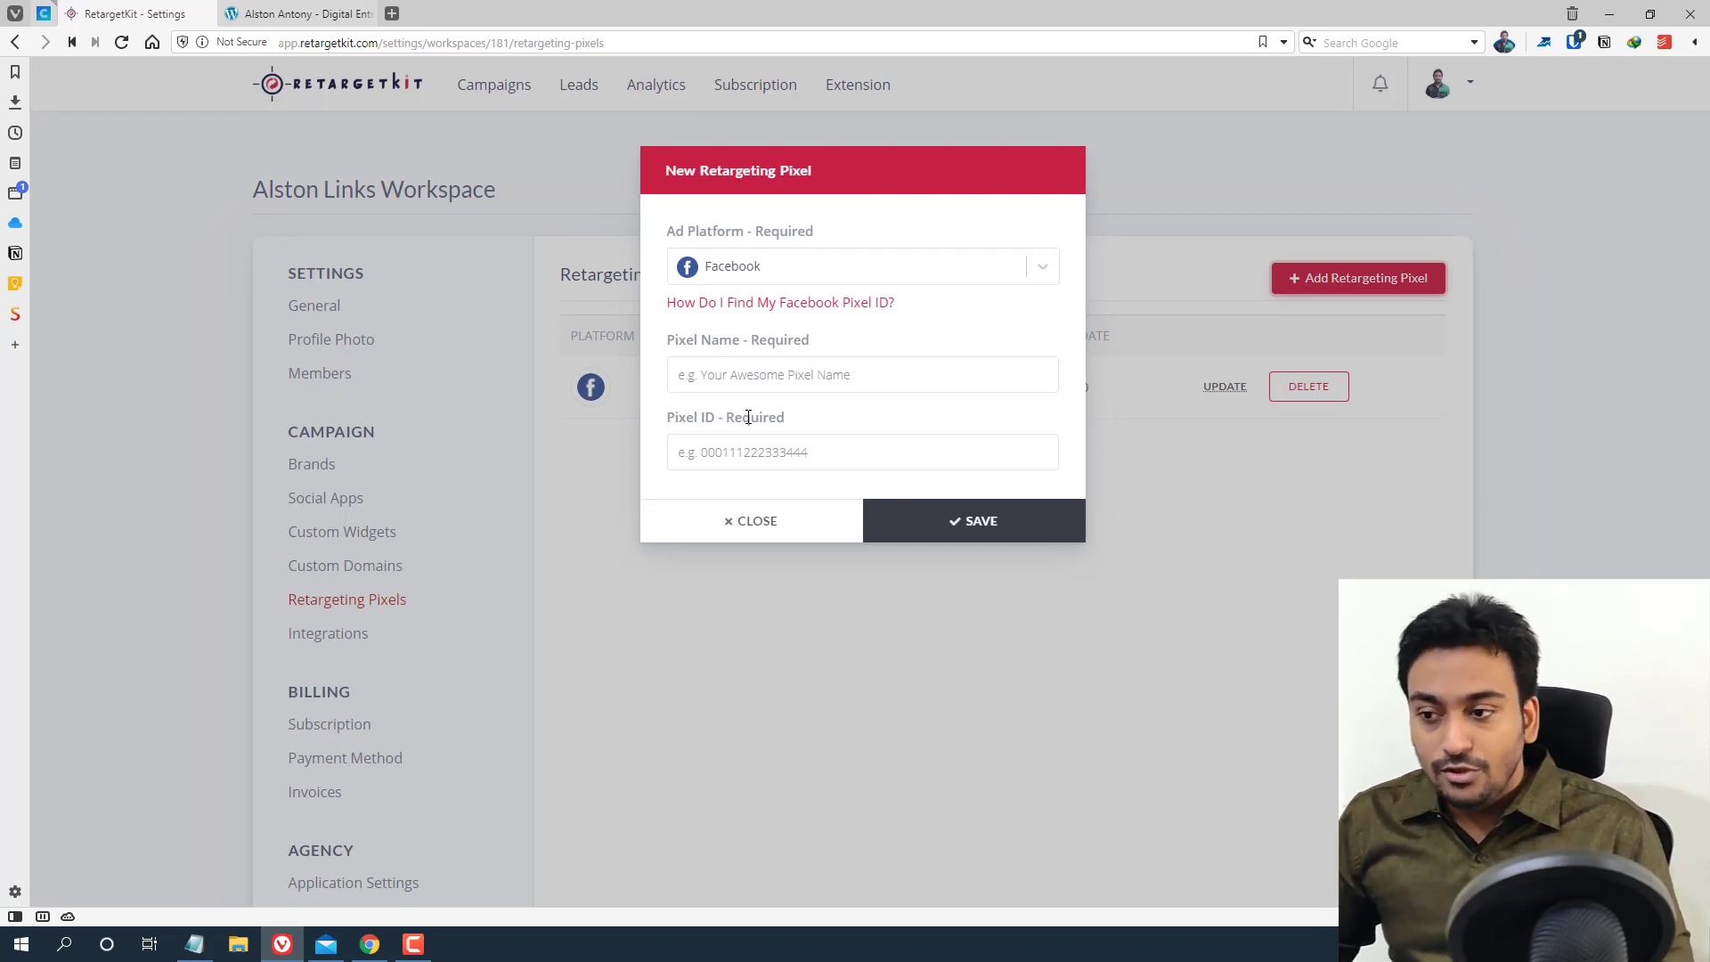
click(812, 273)
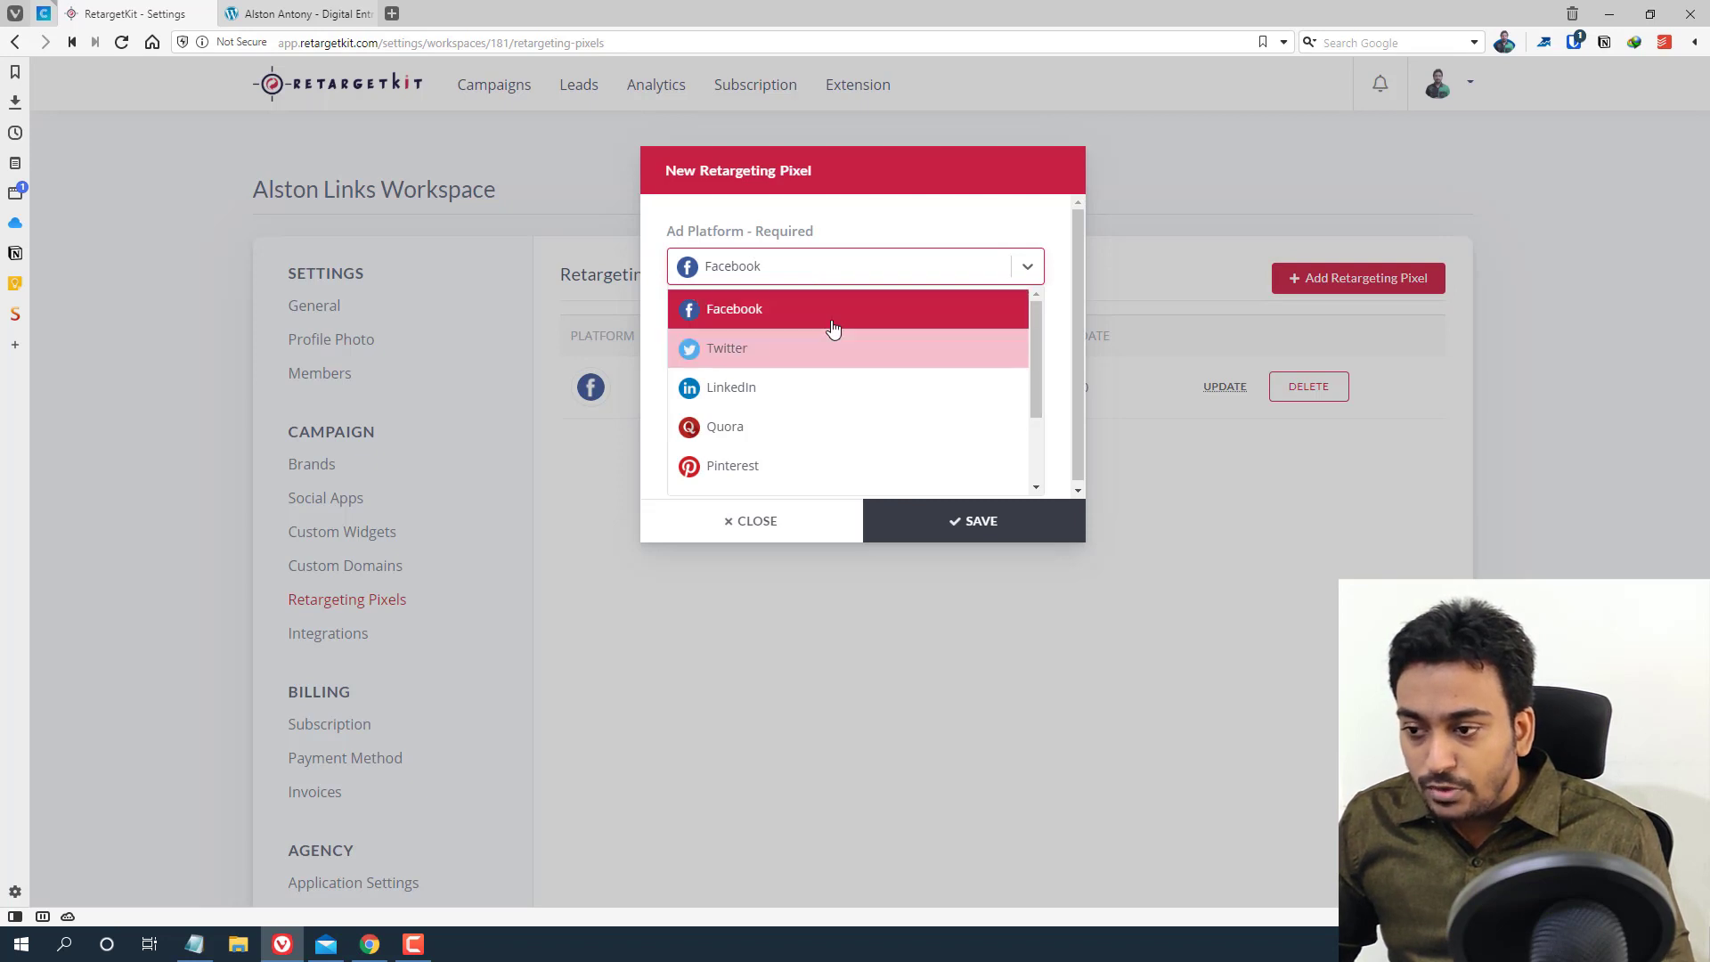
scroll(838, 343, down, 1)
scroll(843, 363, down, 1)
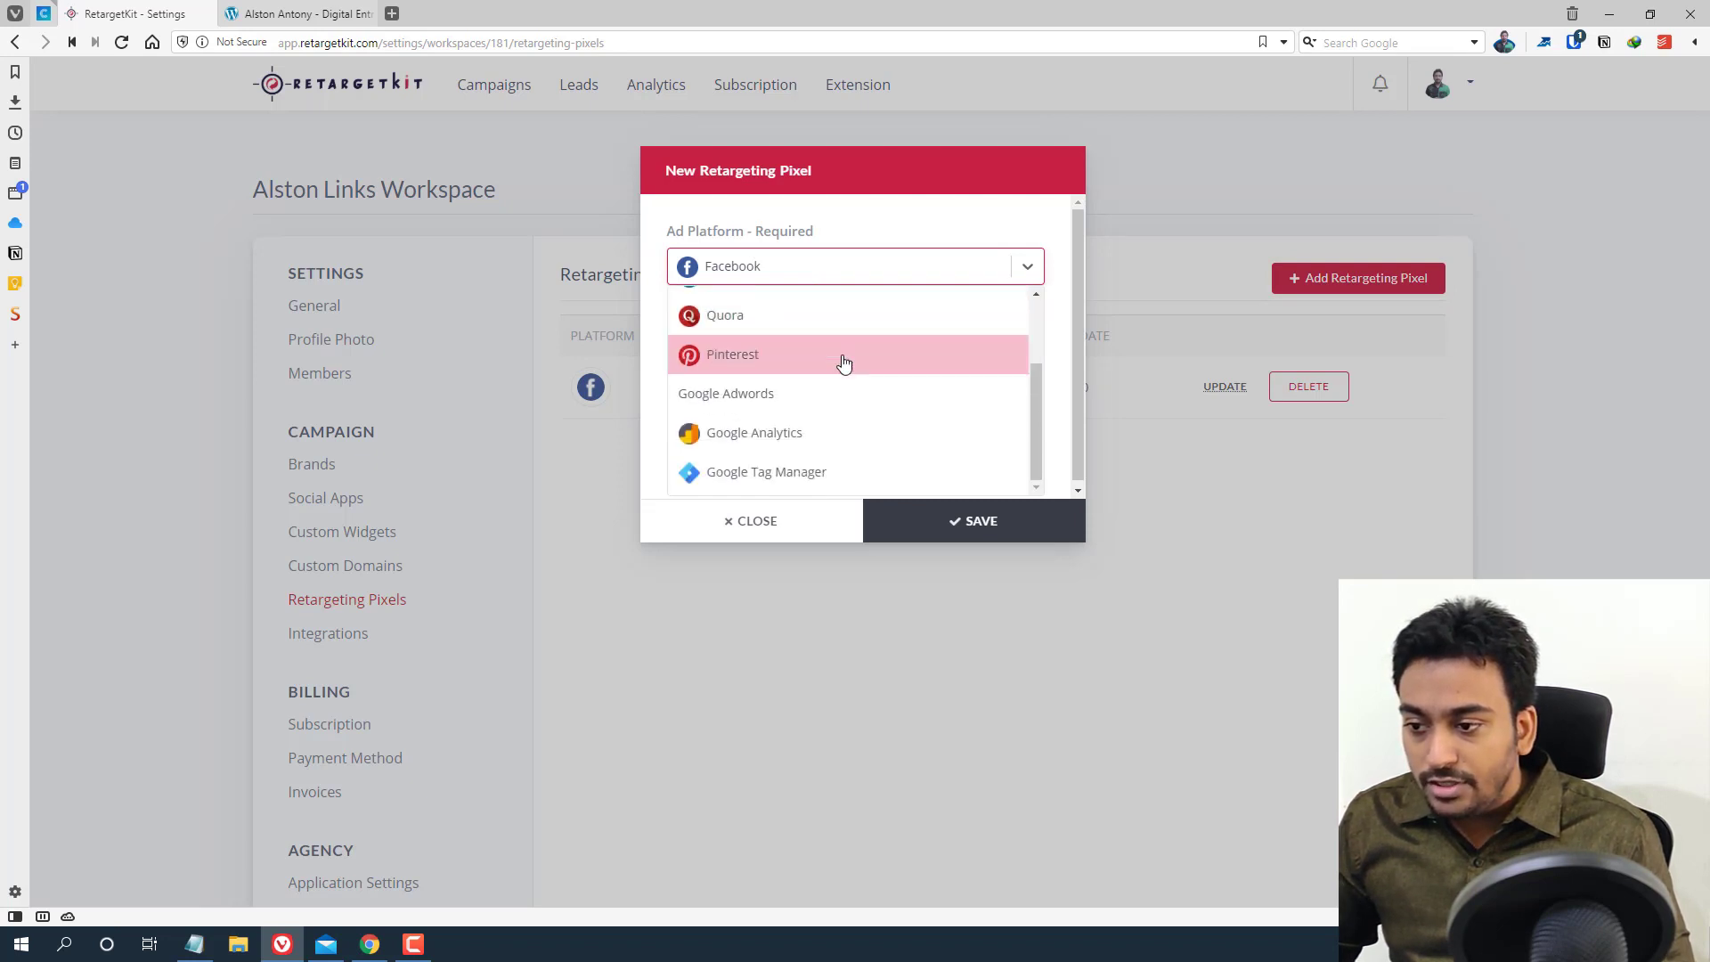
key(Down)
key(Down)
key(Down)
key(Up)
key(Up)
click(1068, 339)
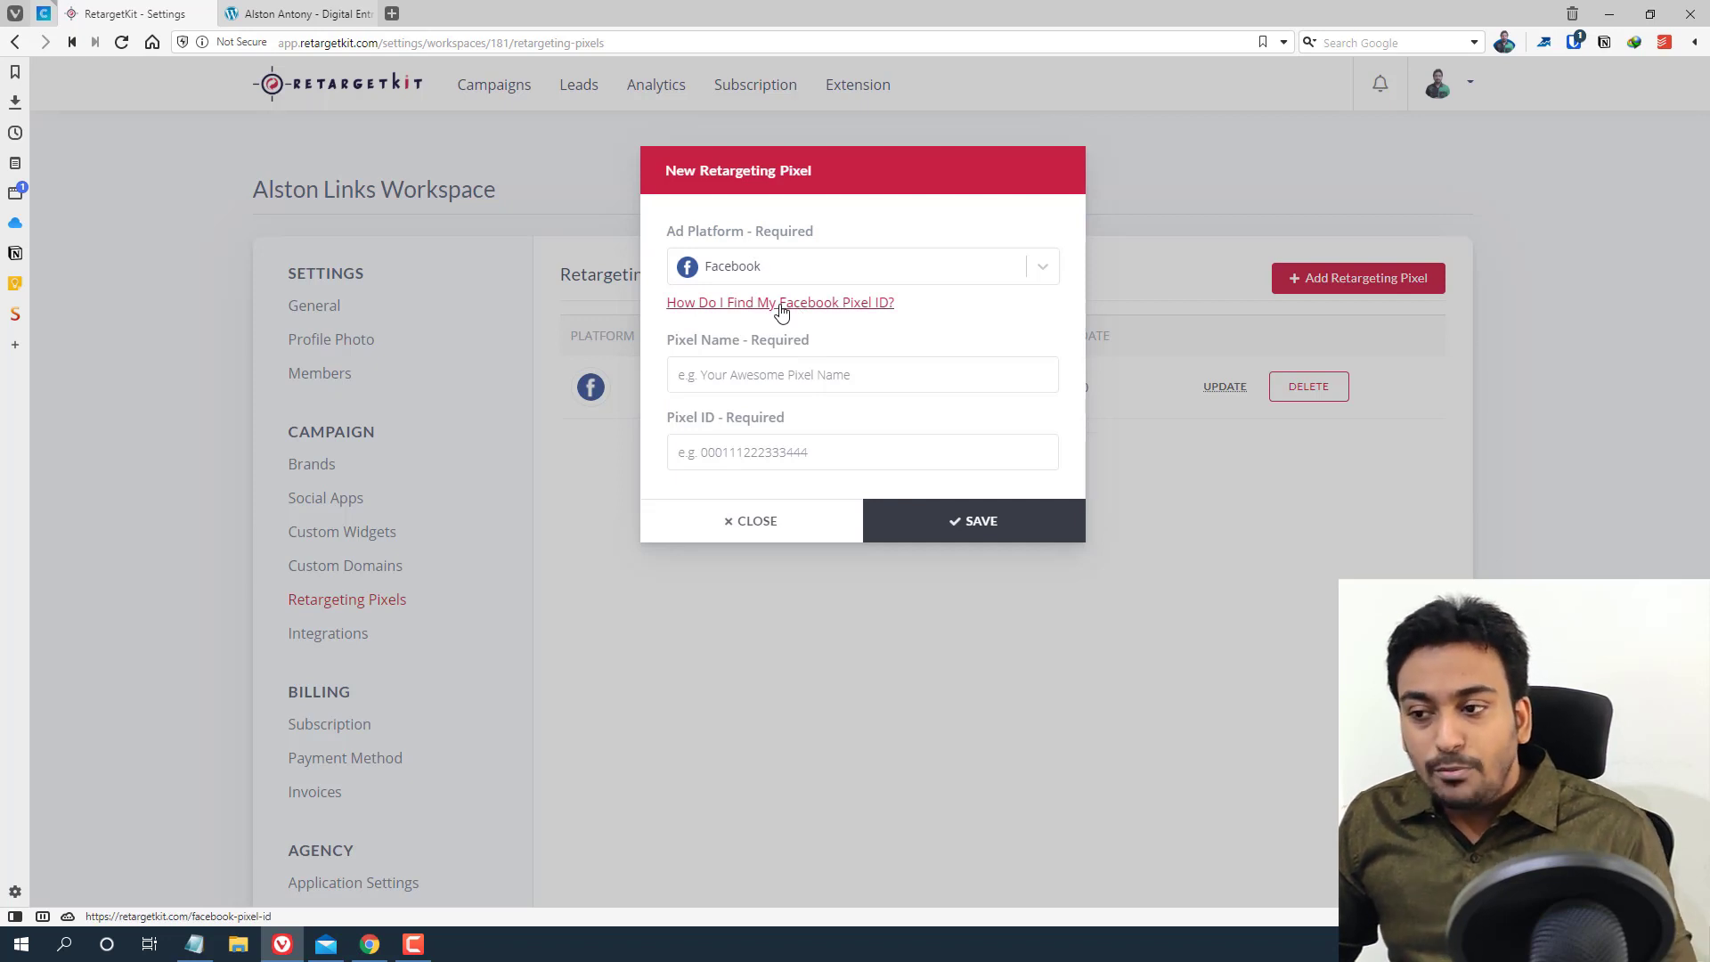
Compare the new retargeting pixel form's fields for Twitter and LinkedIn, and close it without saving
click(791, 274)
click(772, 347)
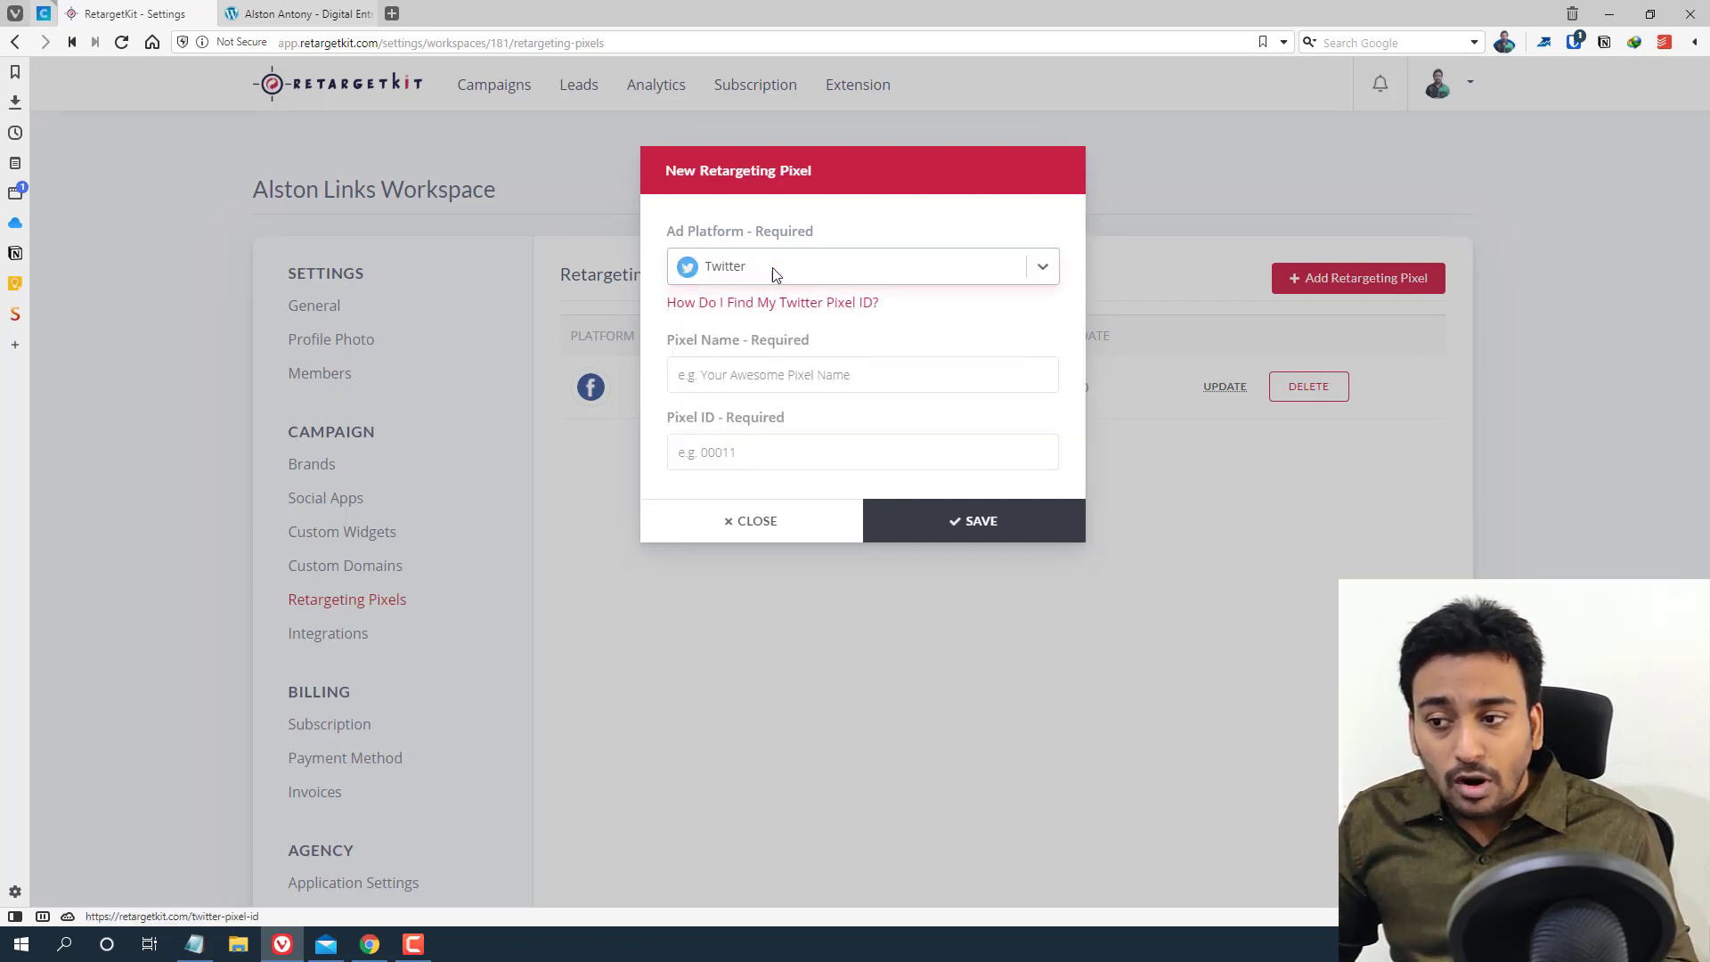
click(772, 267)
click(761, 387)
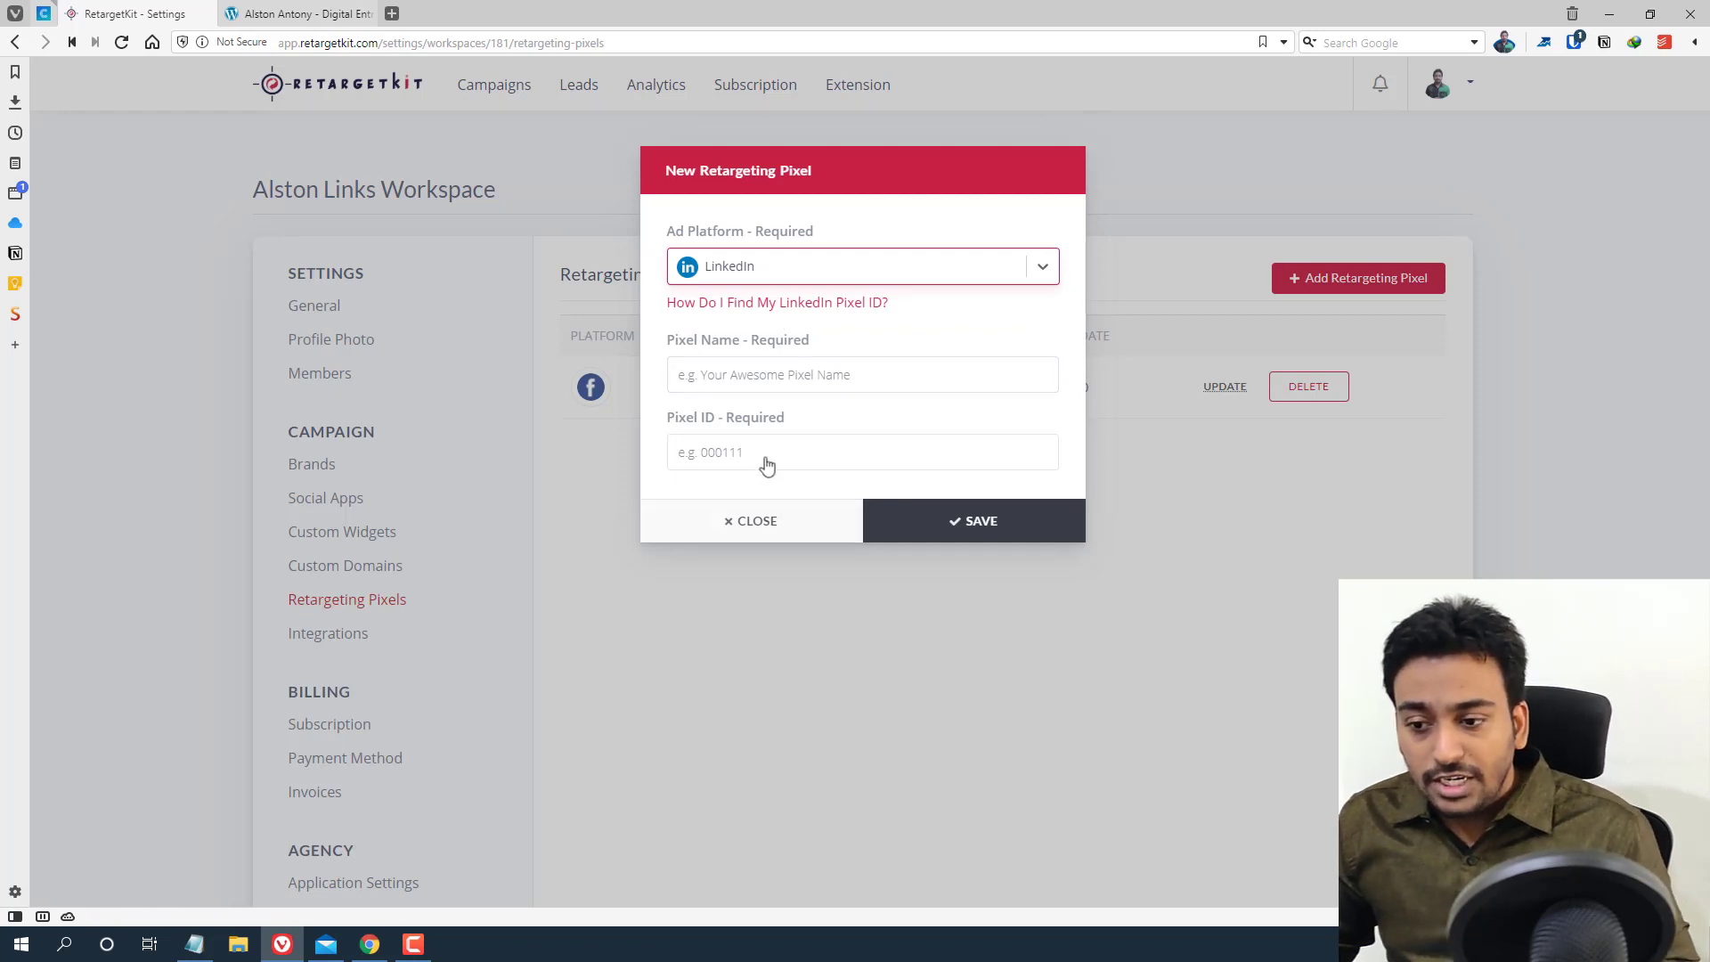
click(756, 535)
Open the integrations settings and examine the services offered in the new integration form, from Zapier to GetResponse
click(325, 634)
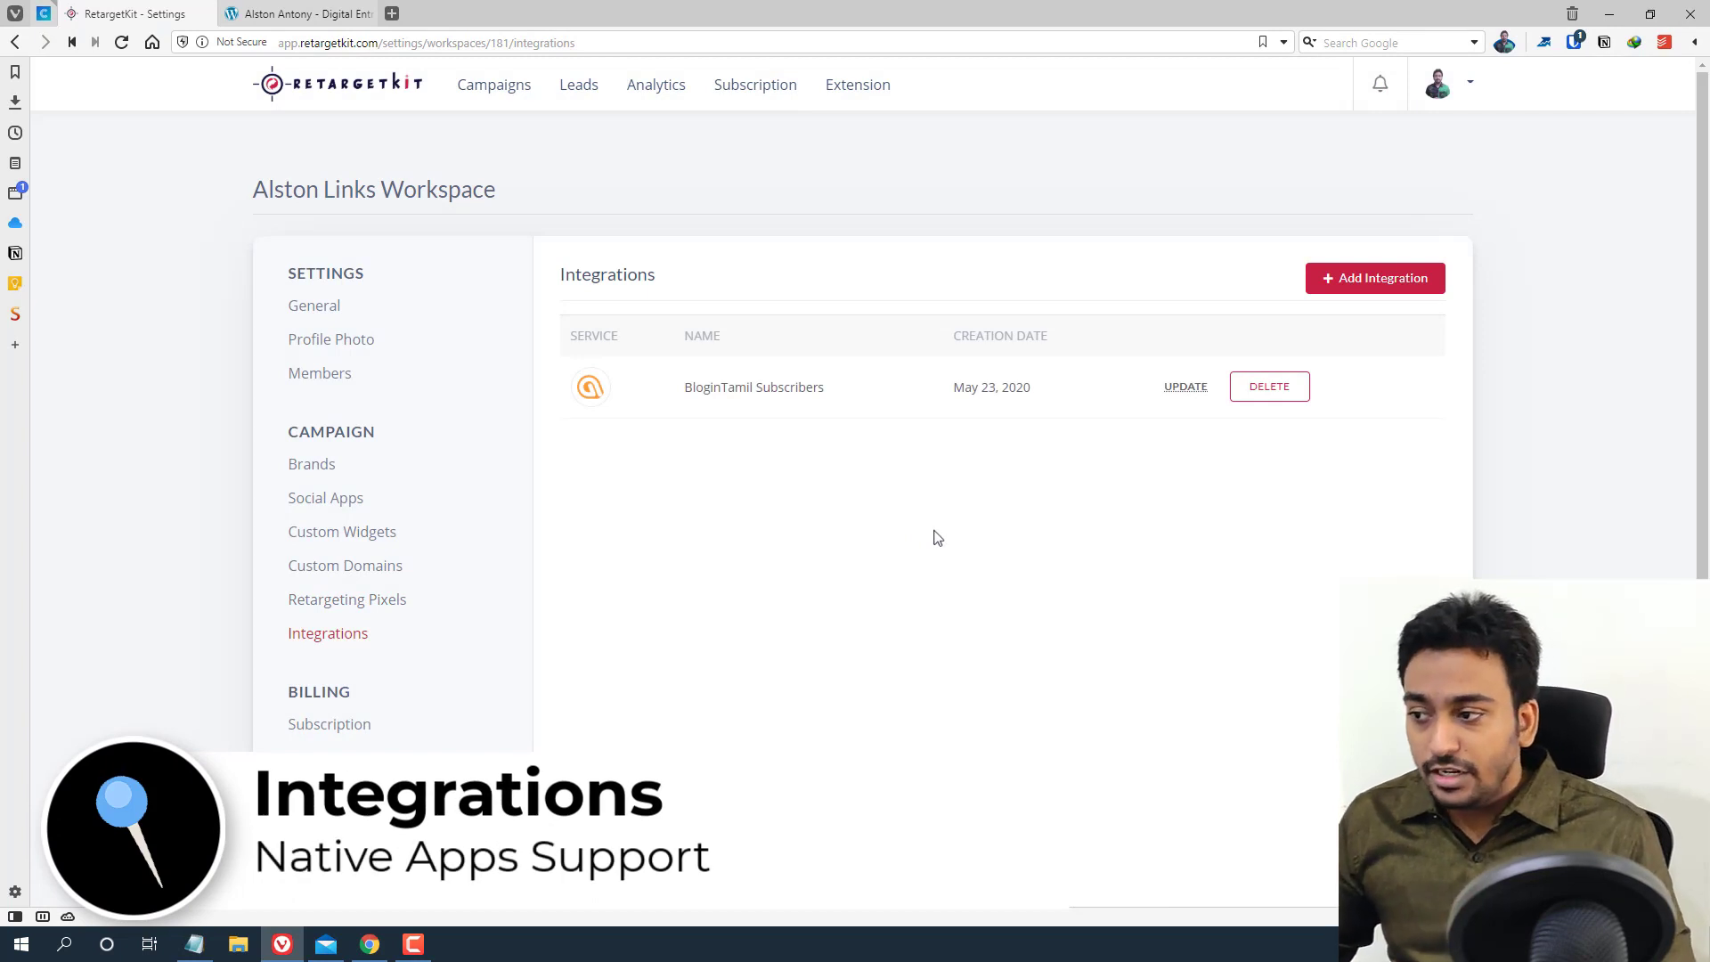
click(1348, 290)
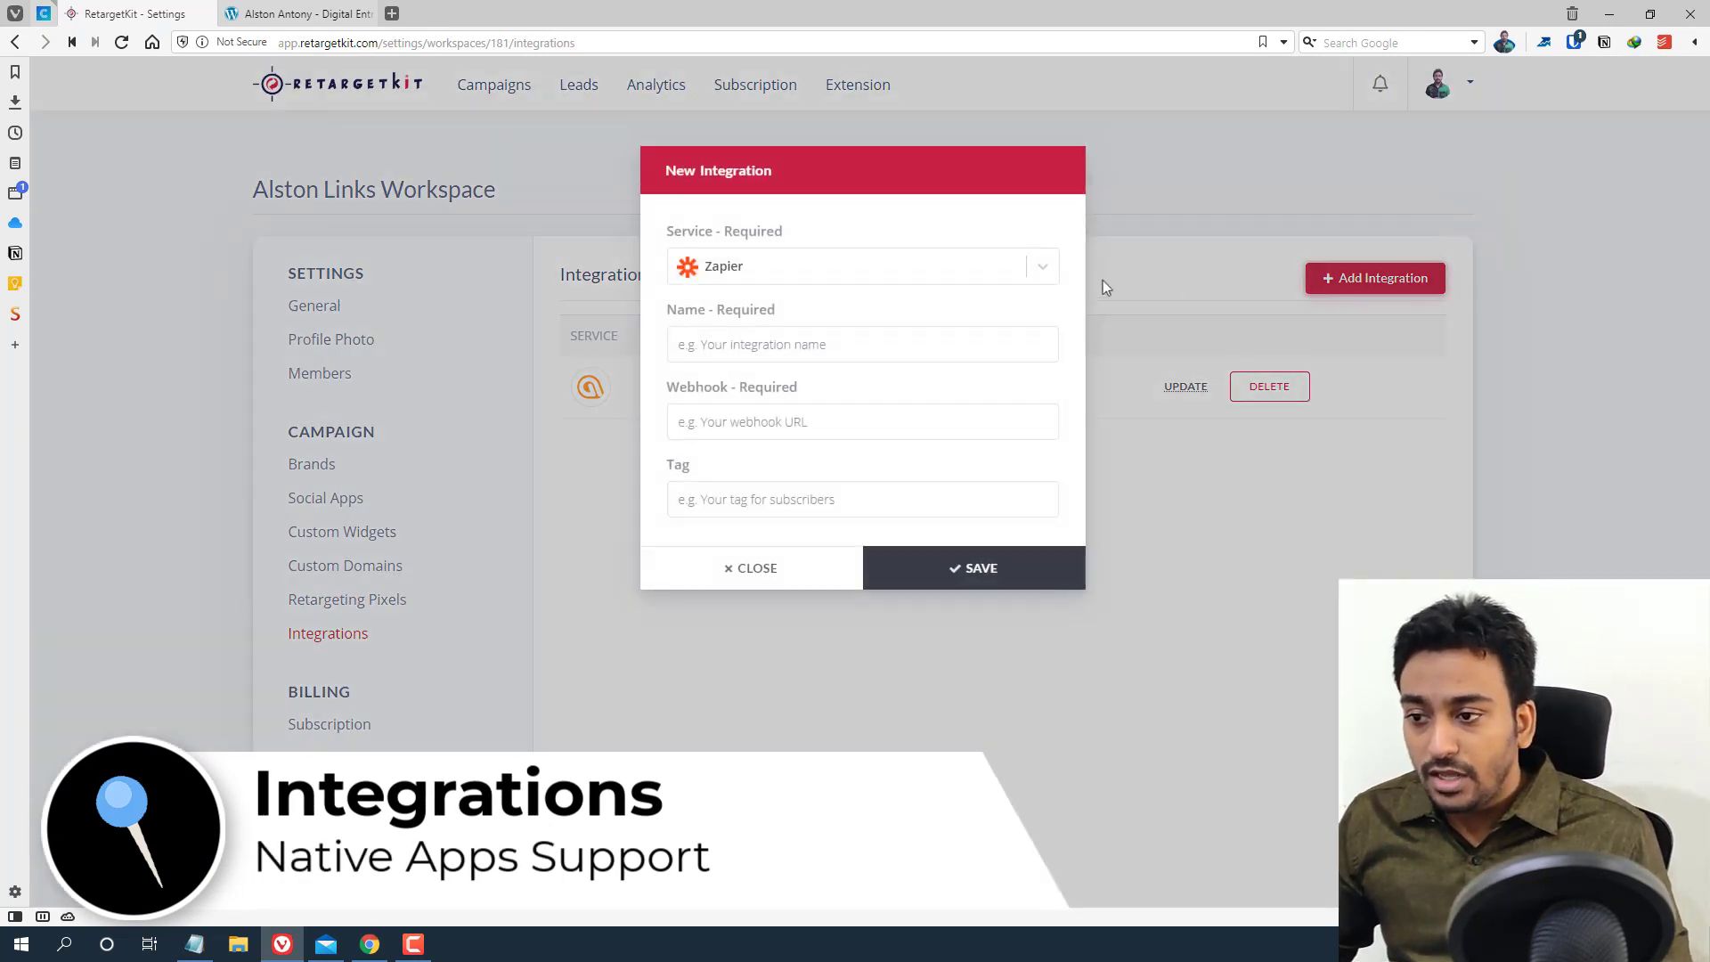
click(984, 276)
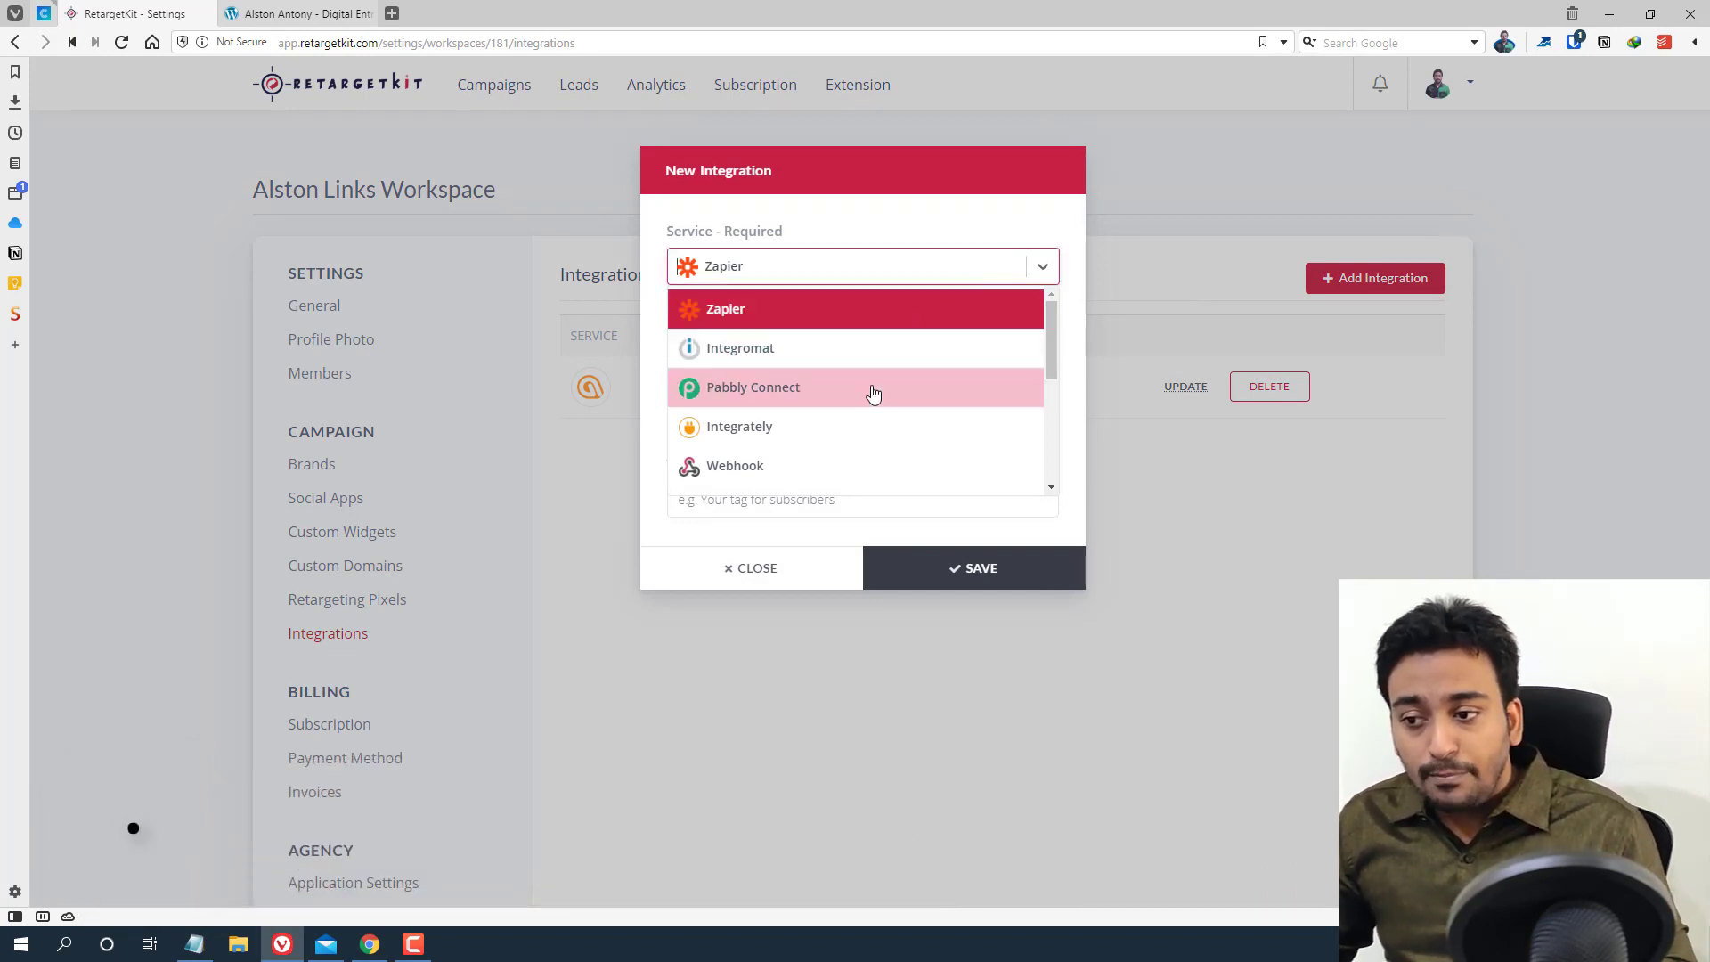
scroll(870, 389, down, 1)
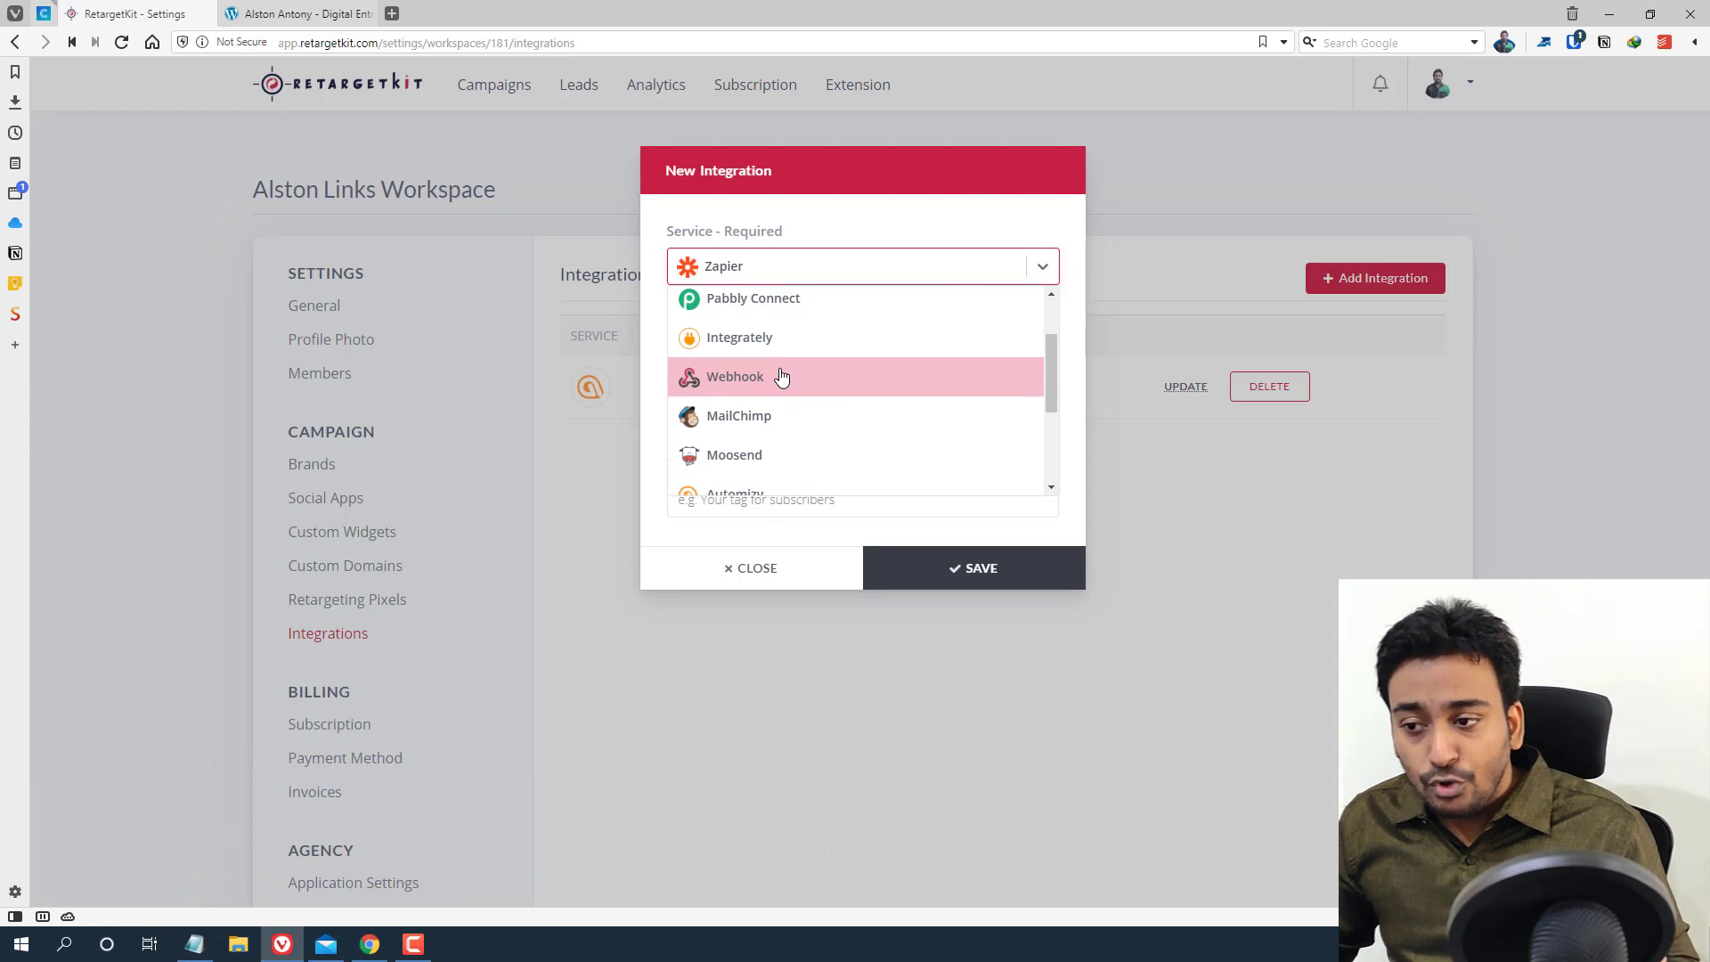
scroll(781, 377, down, 1)
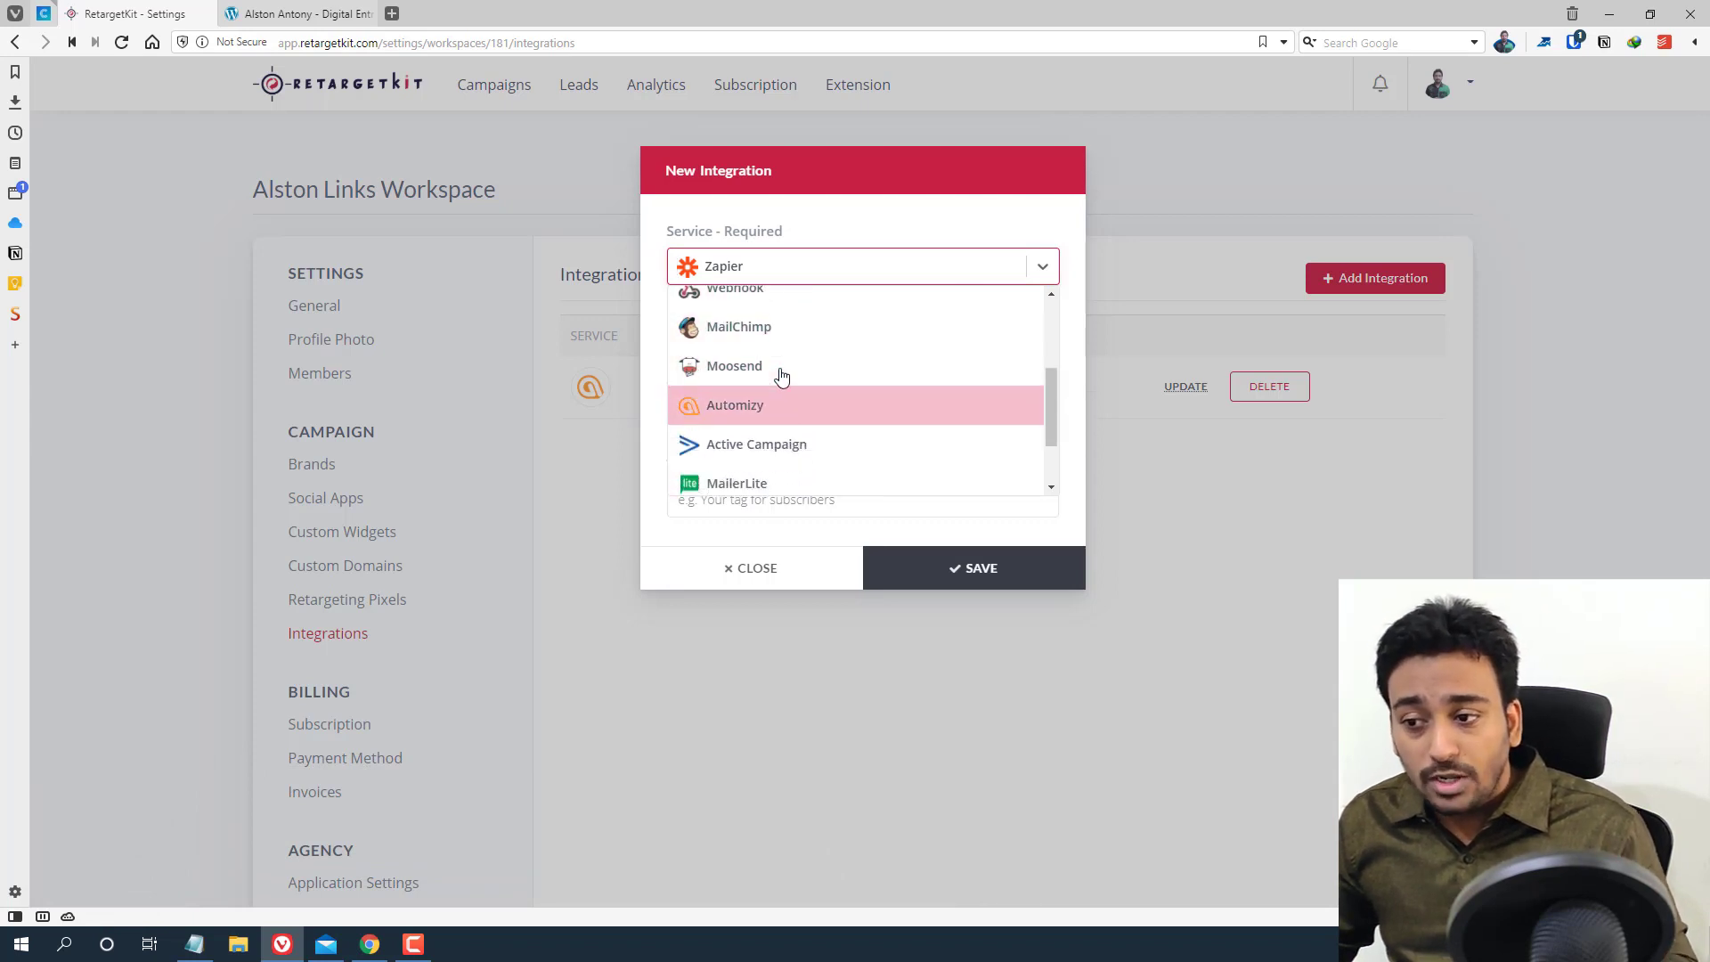
scroll(781, 377, down, 1)
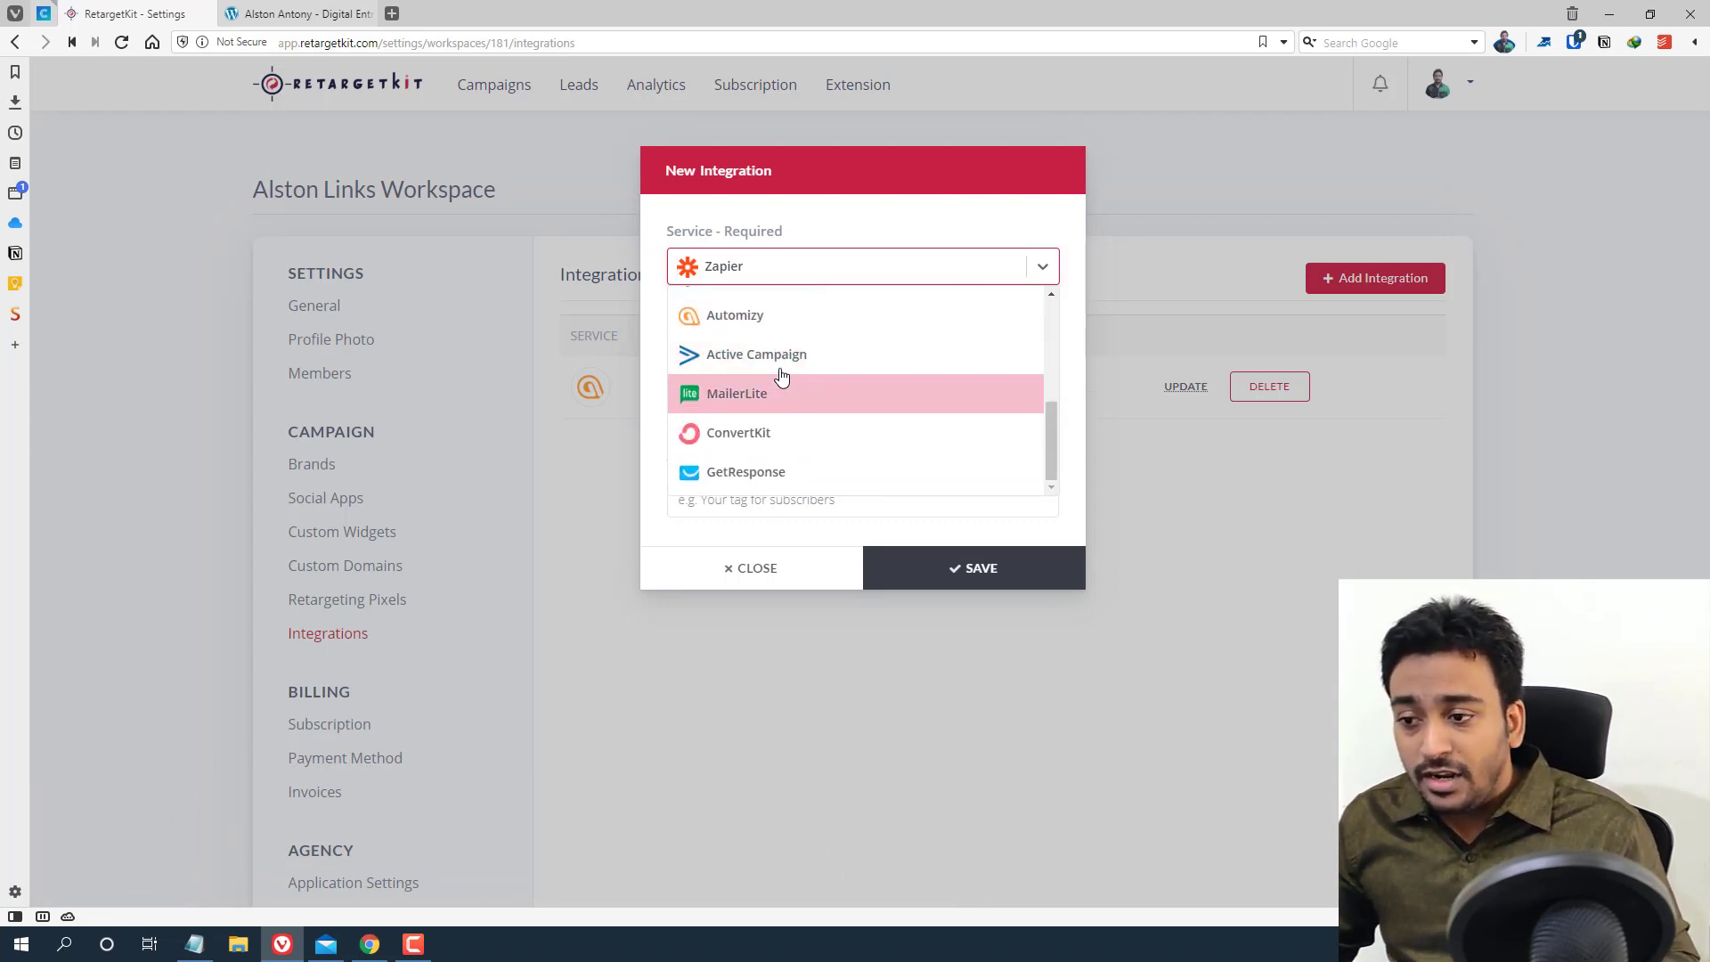
key(Down)
key(Down)
key(Up)
key(Up)
key(Home)
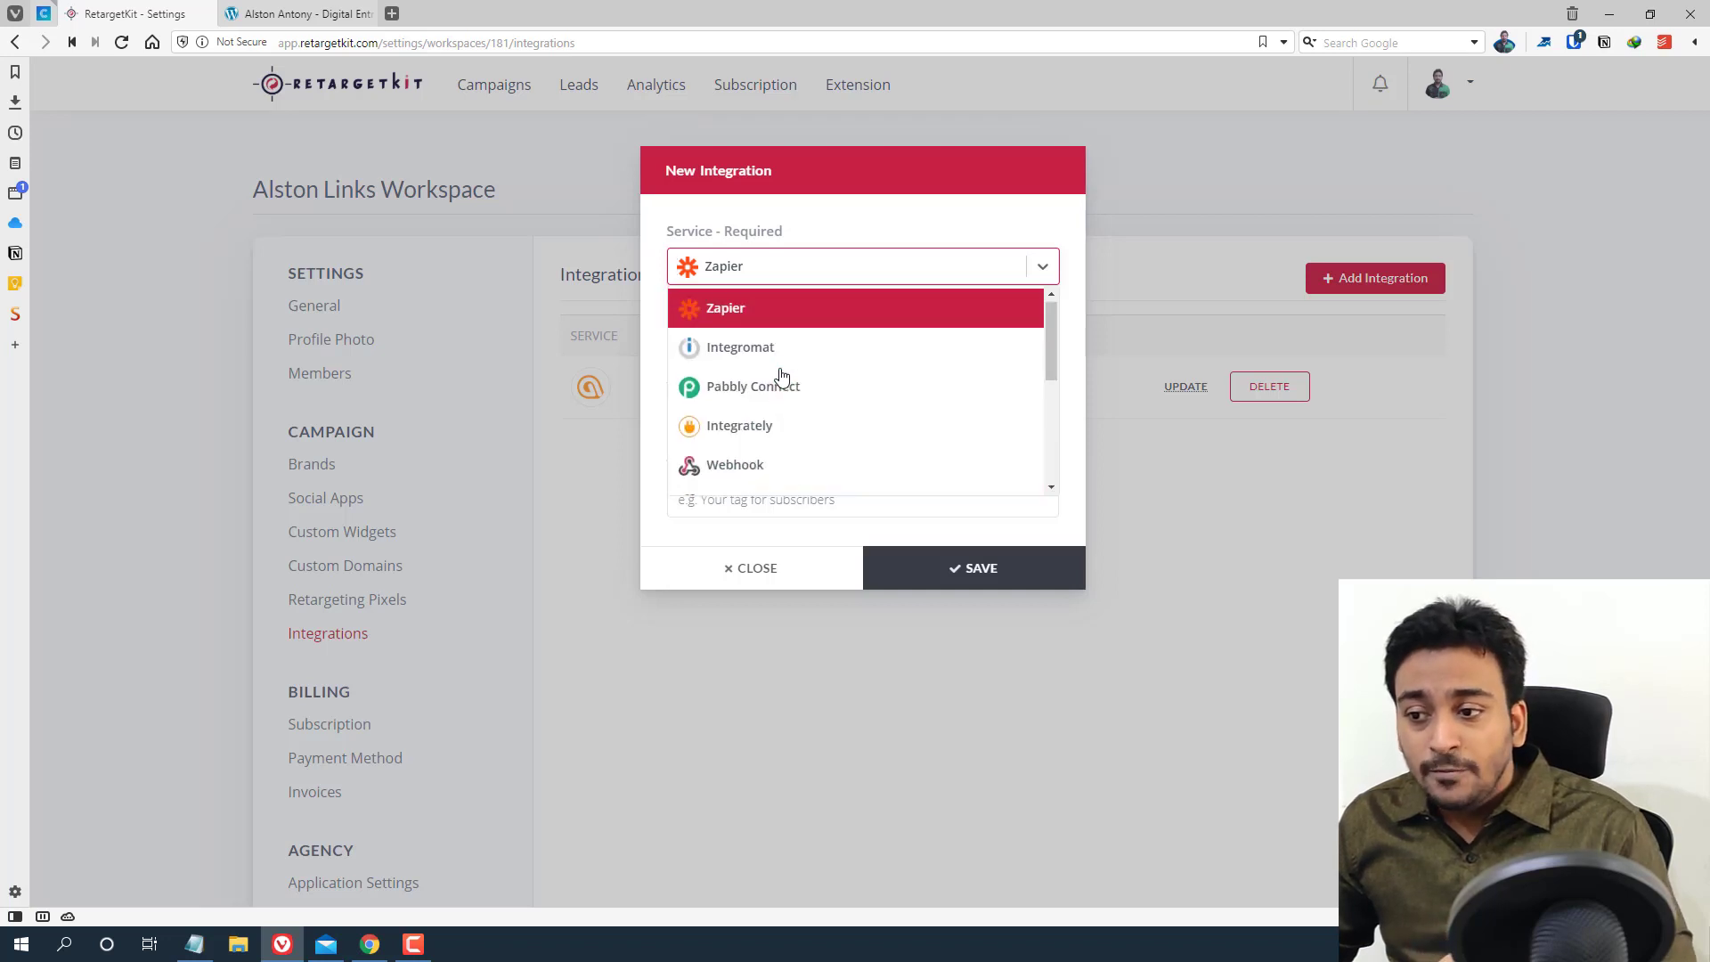
key(Down)
key(Down)
key(Up)
key(Up)
key(Down)
key(Down)
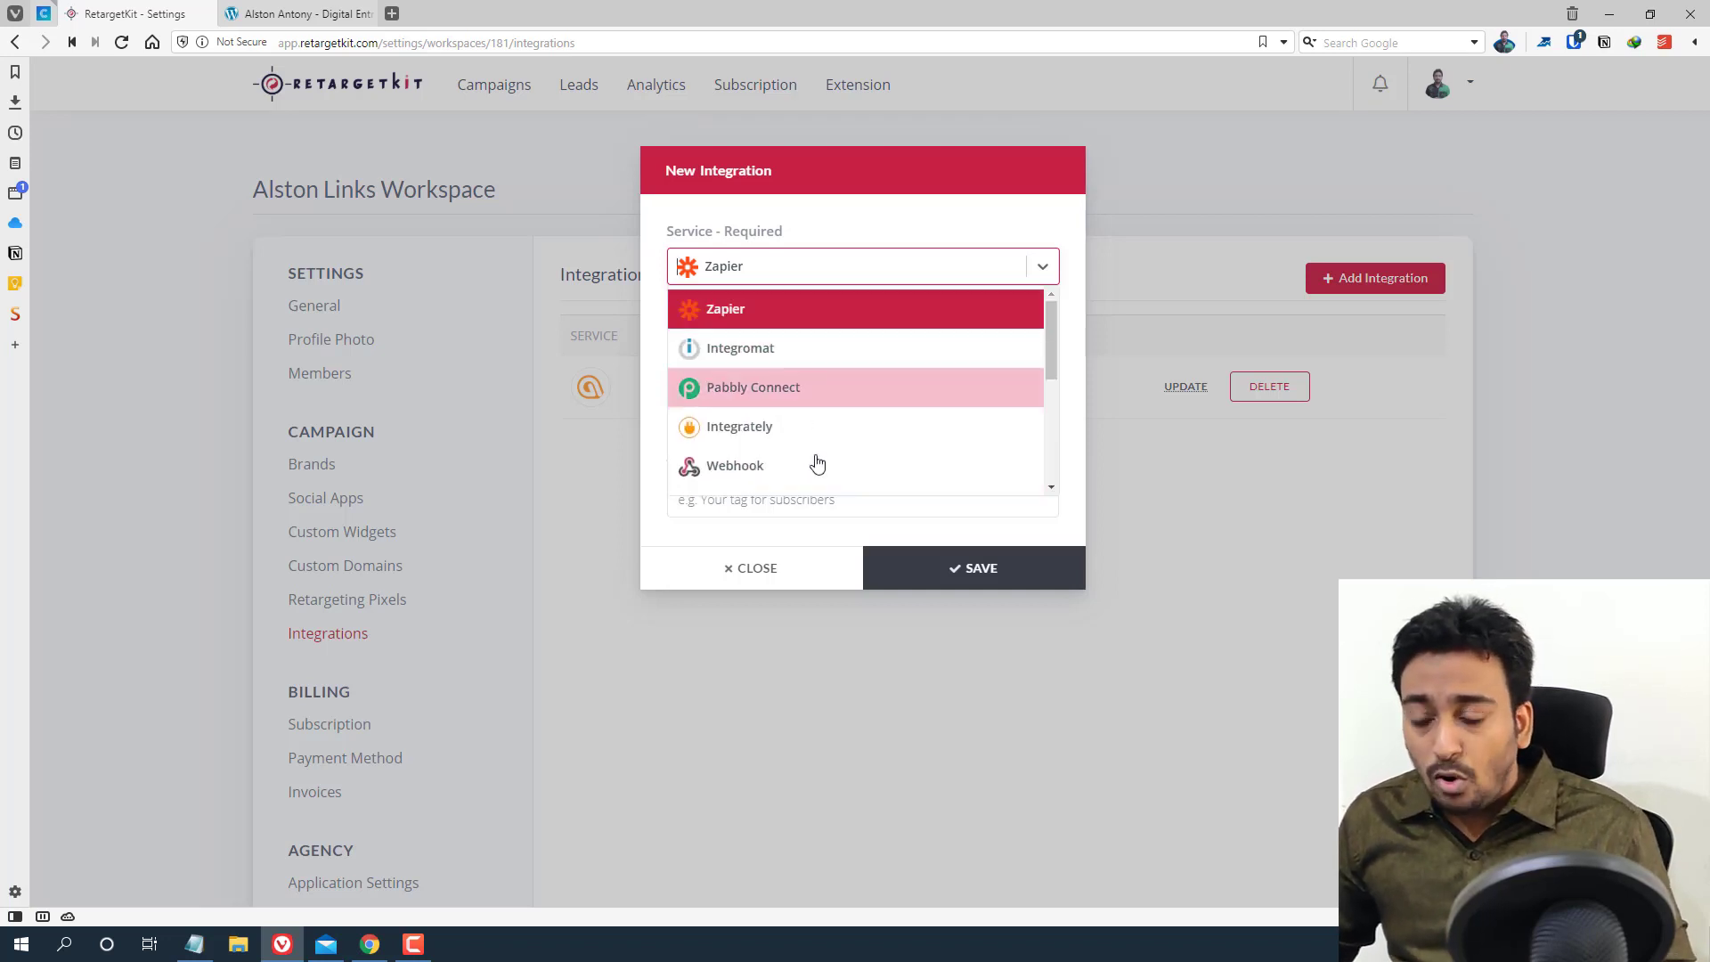
key(Up)
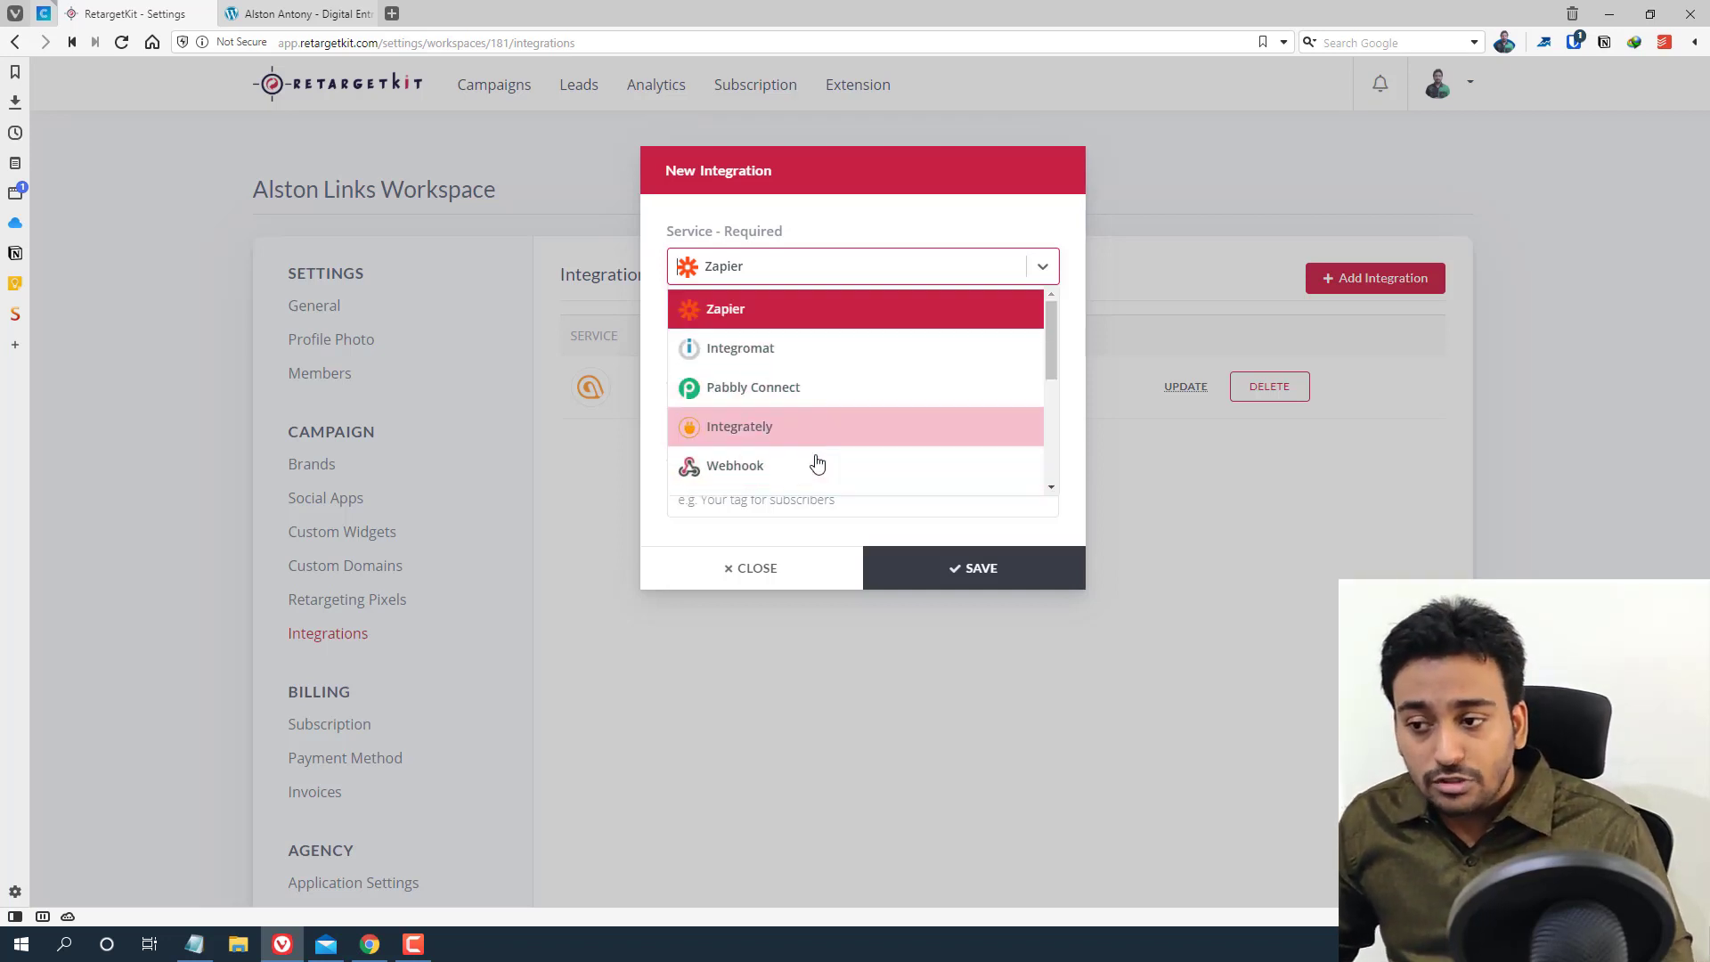
Examine the new integration form's fields for Pabbly Connect and Webhook, and close it without saving
click(806, 396)
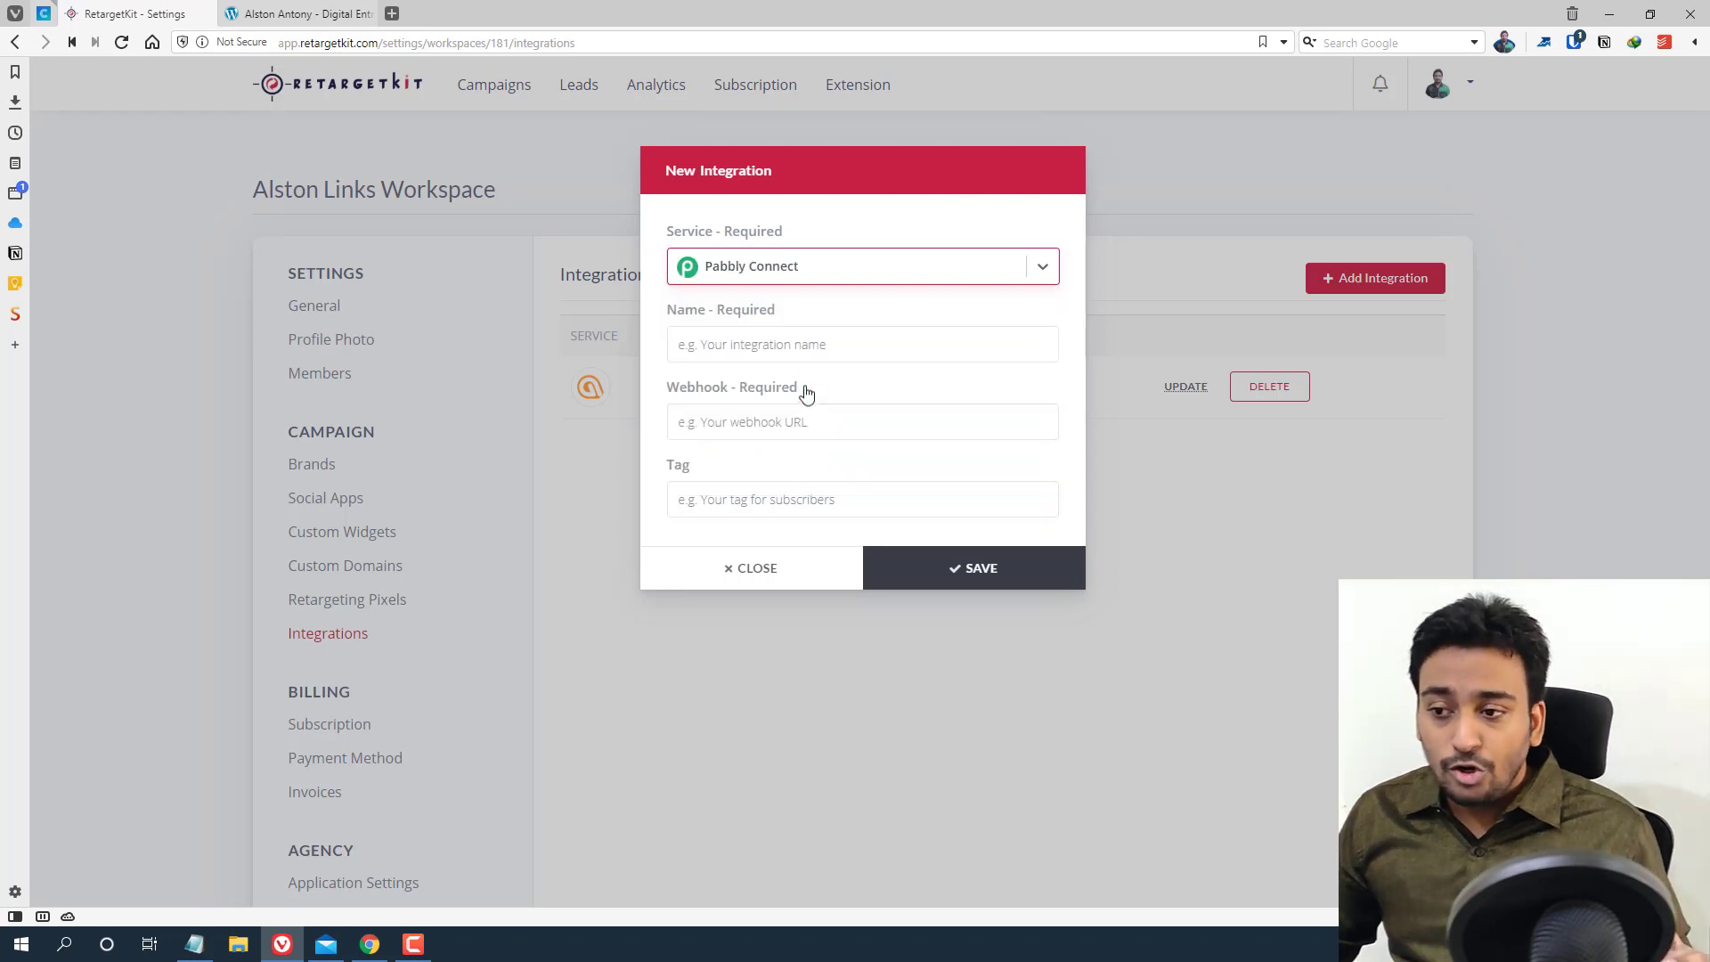
click(806, 278)
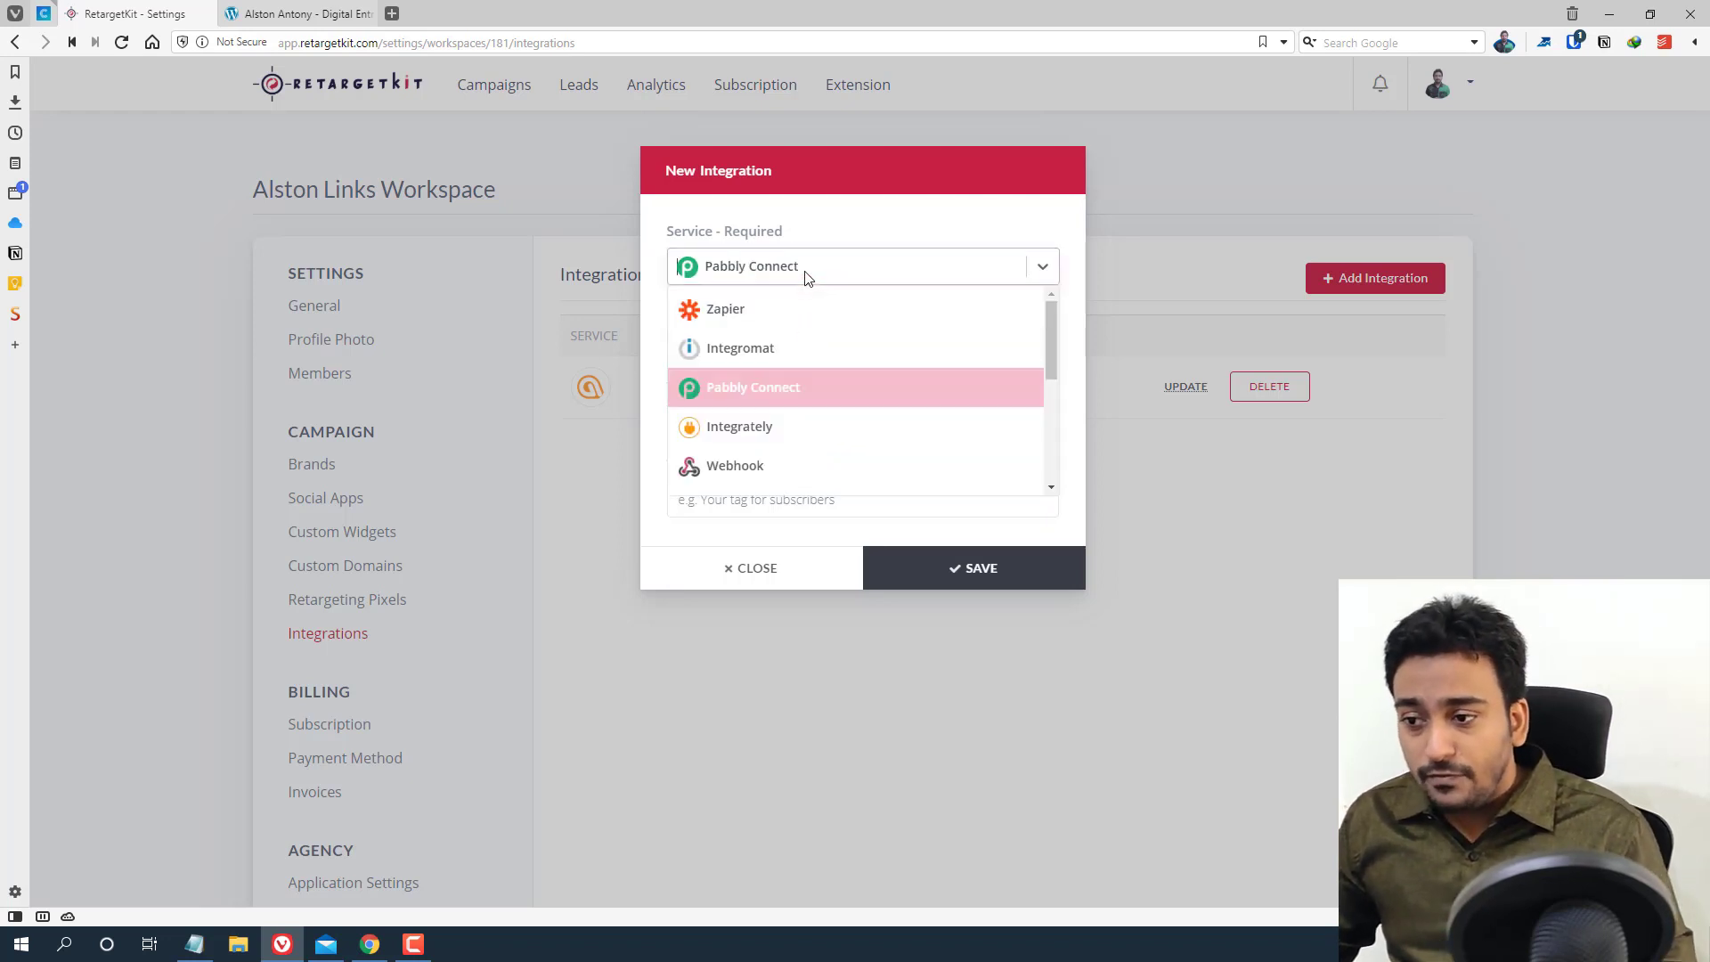
click(757, 479)
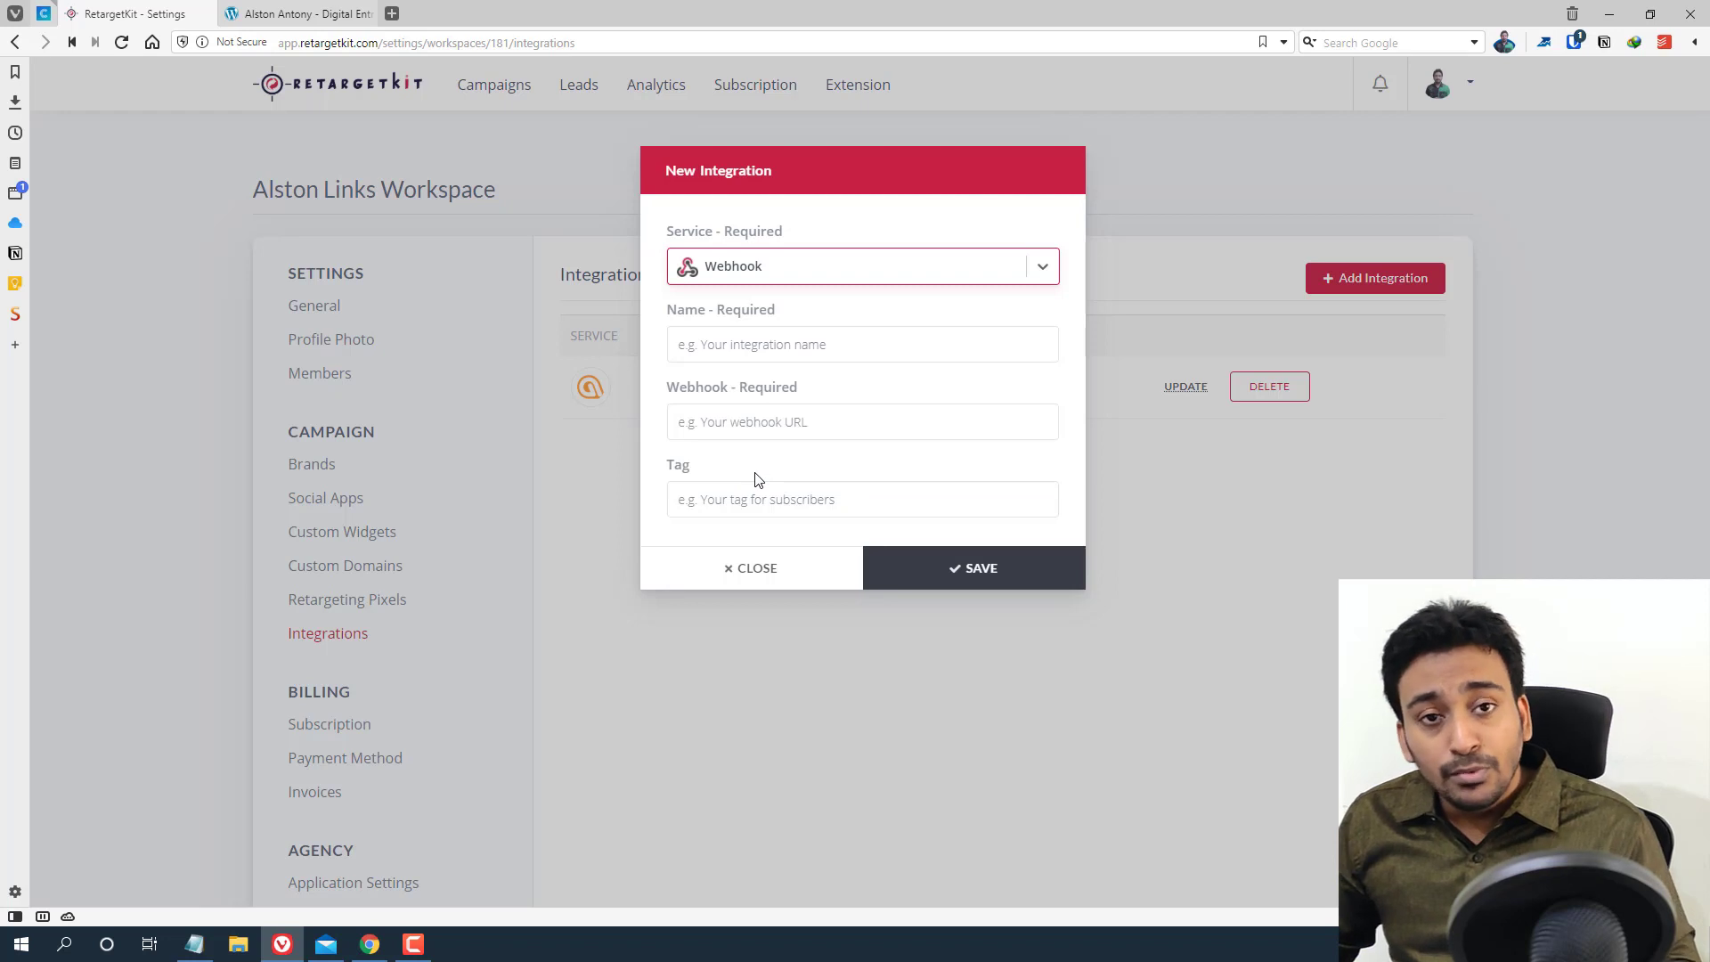
click(766, 276)
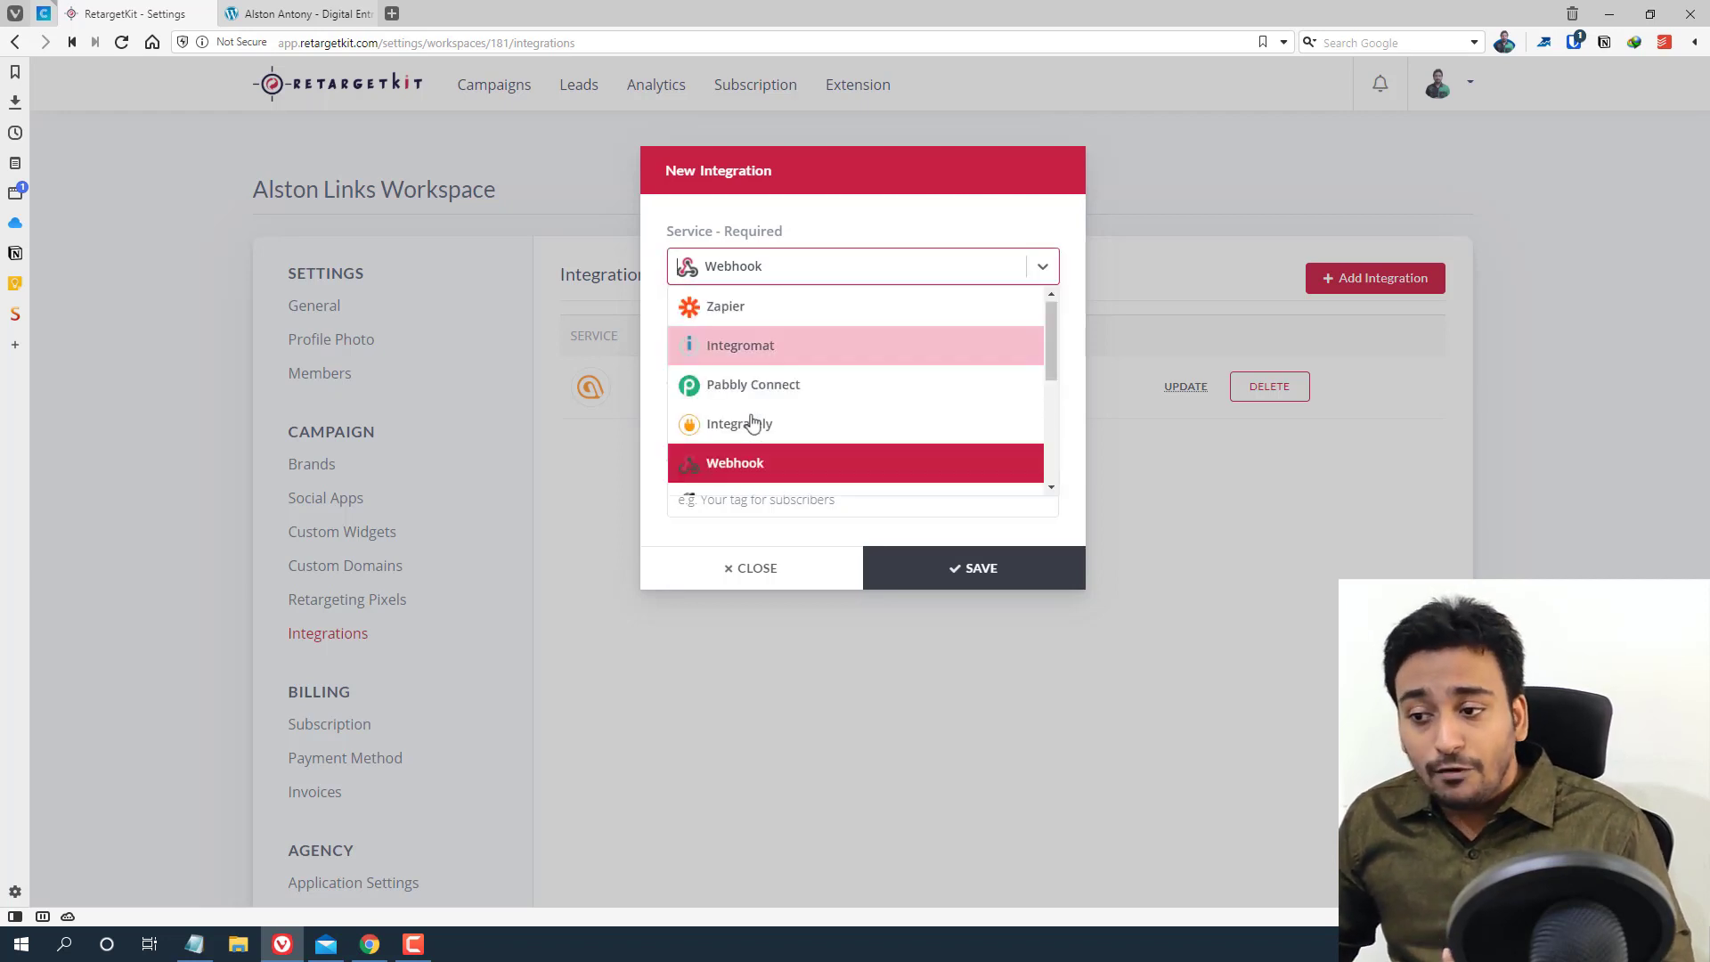
click(756, 470)
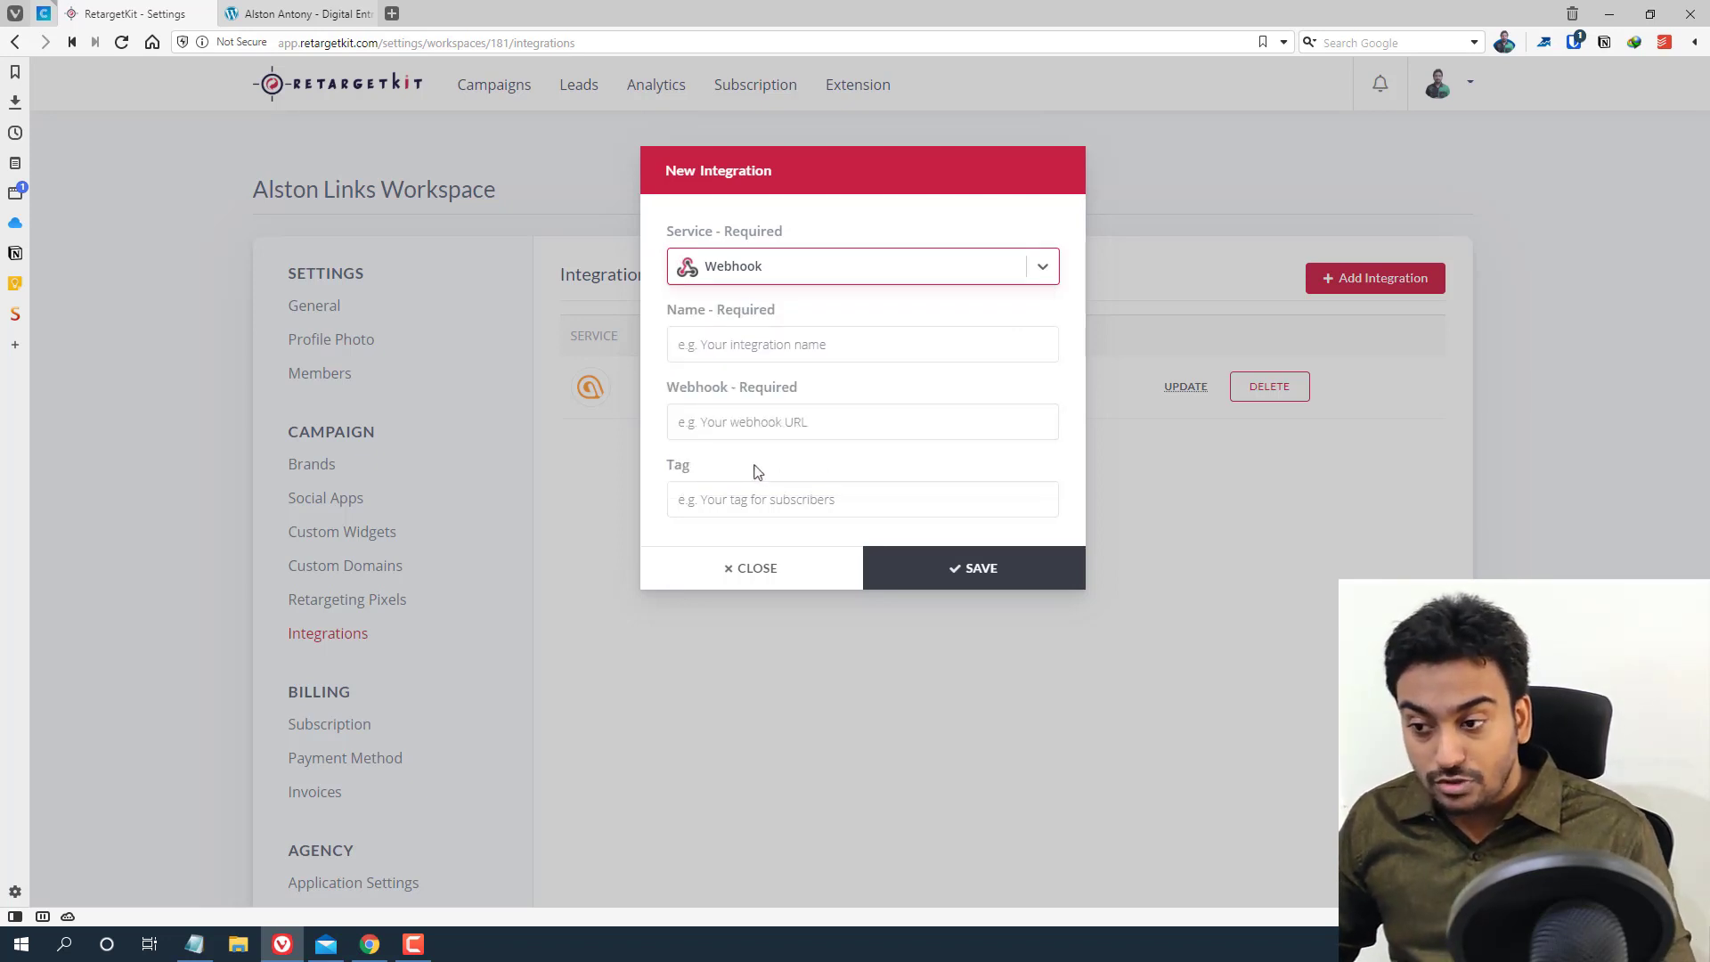
click(766, 567)
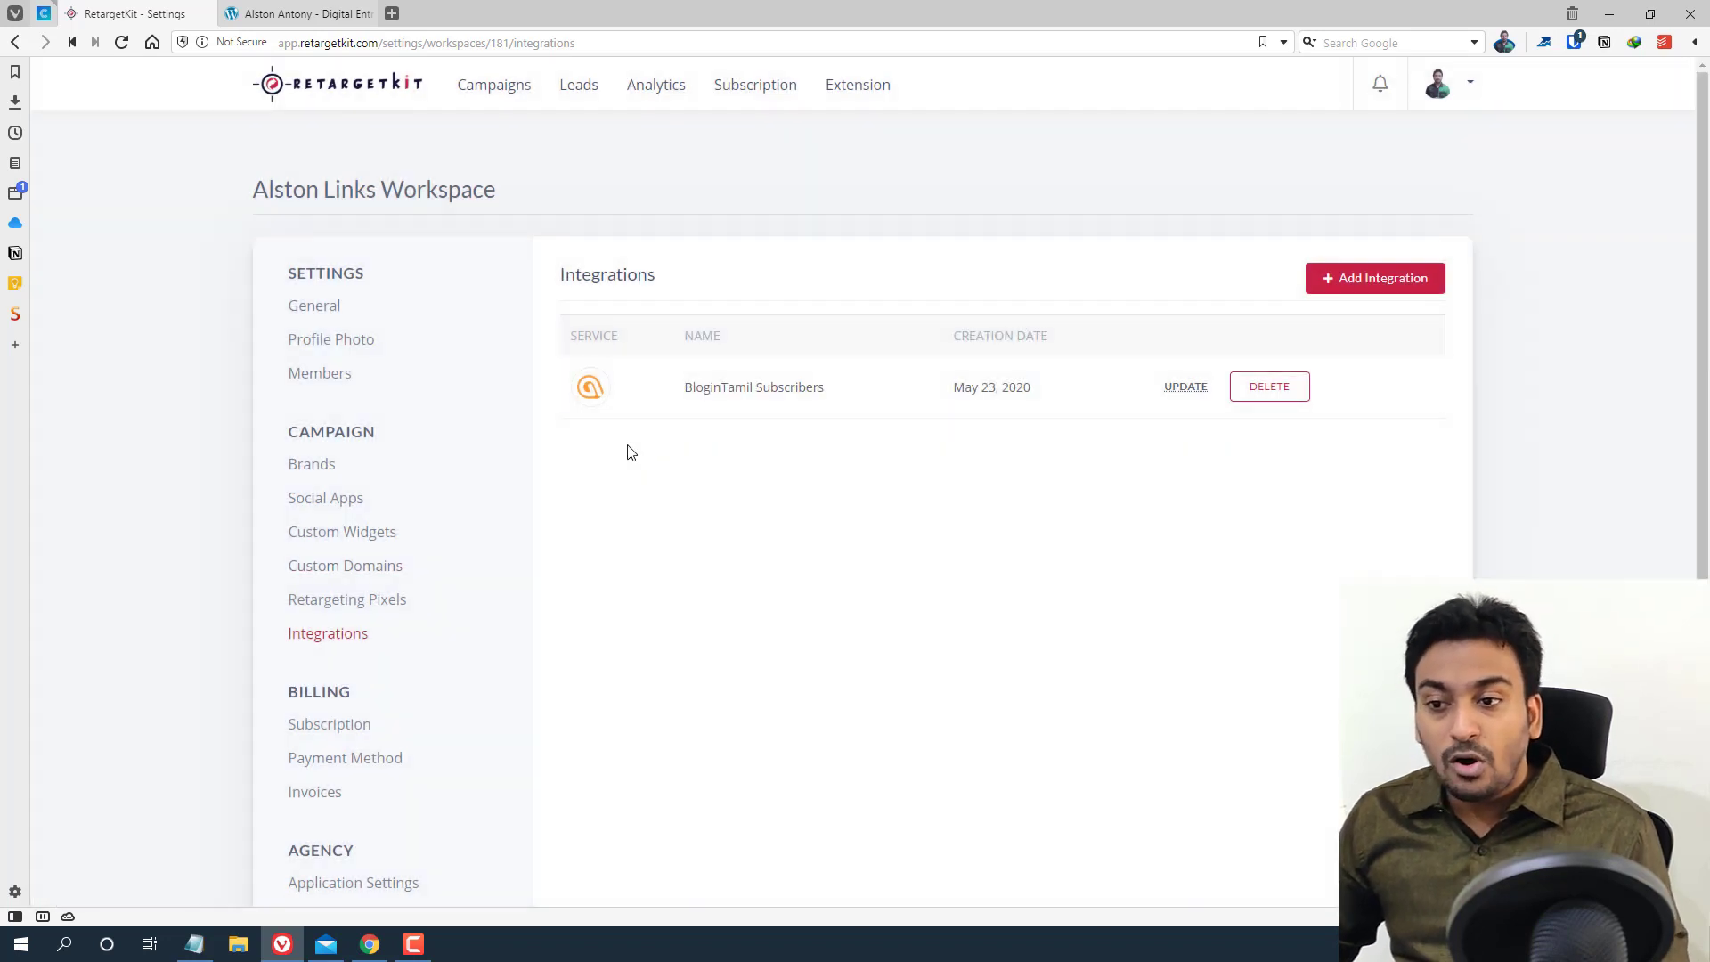
Review the billing and agency options listed in the workspace settings
scroll(630, 452, down, 3)
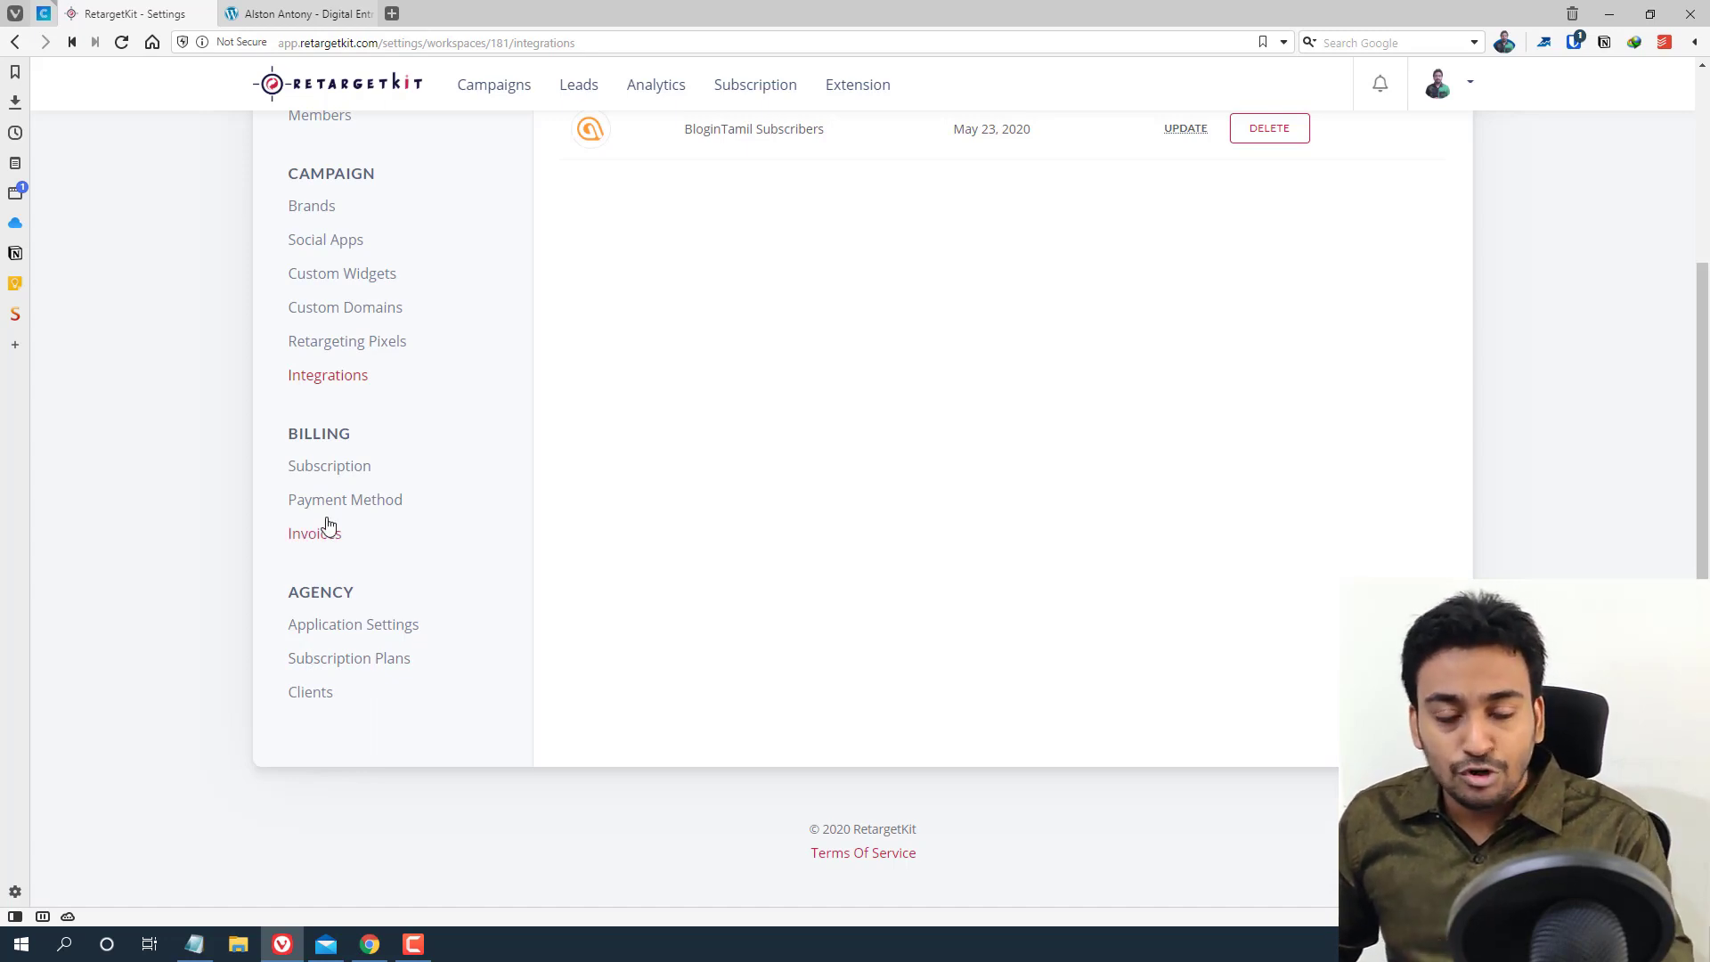
scroll(510, 540, up, 3)
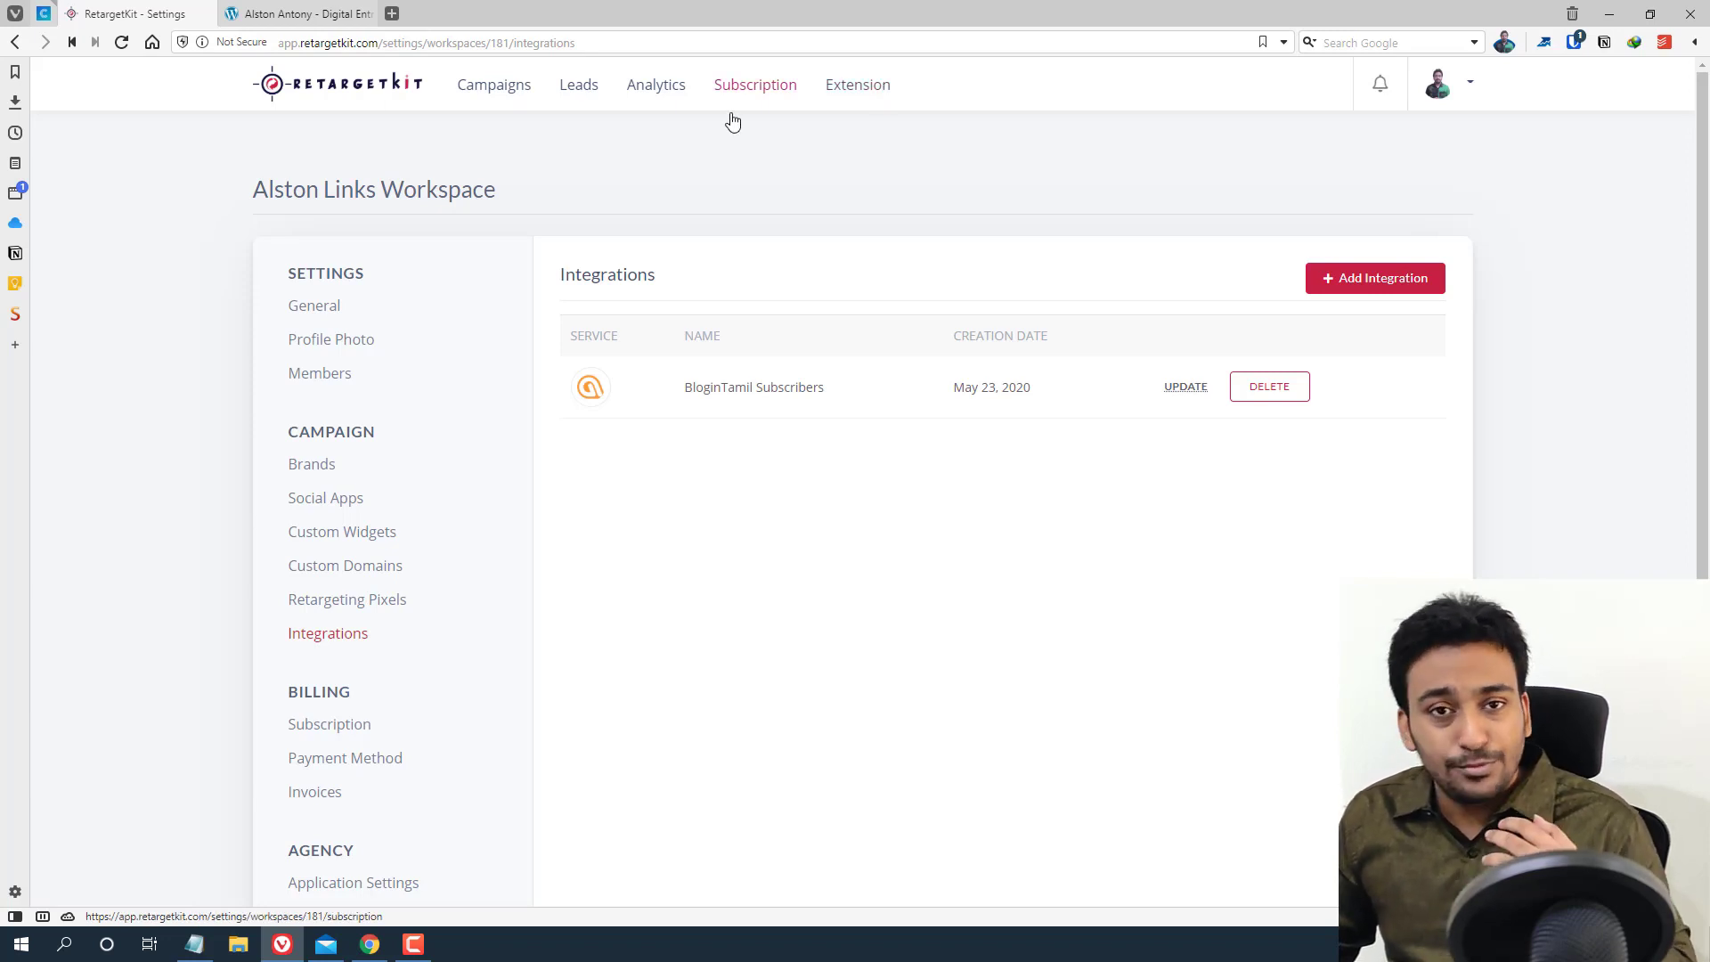
Open the overall analytics and review the top retarget links, clicks overview chart, and country, browser and operating system breakdowns
click(677, 87)
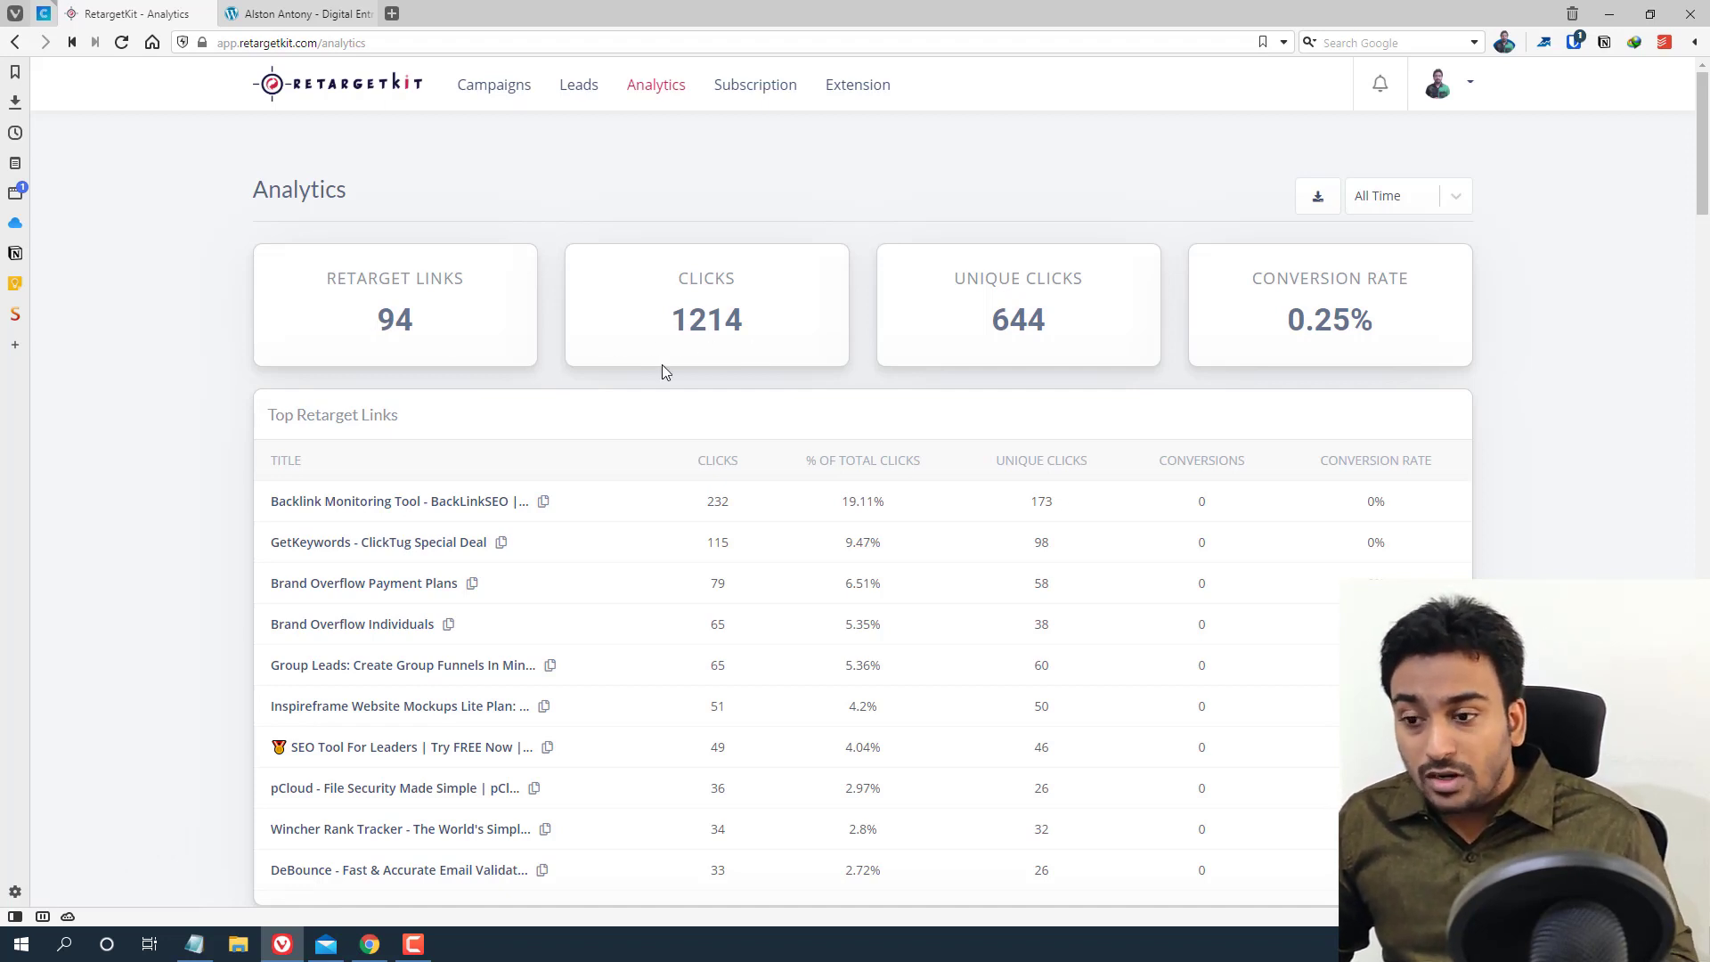
scroll(662, 369, down, 2)
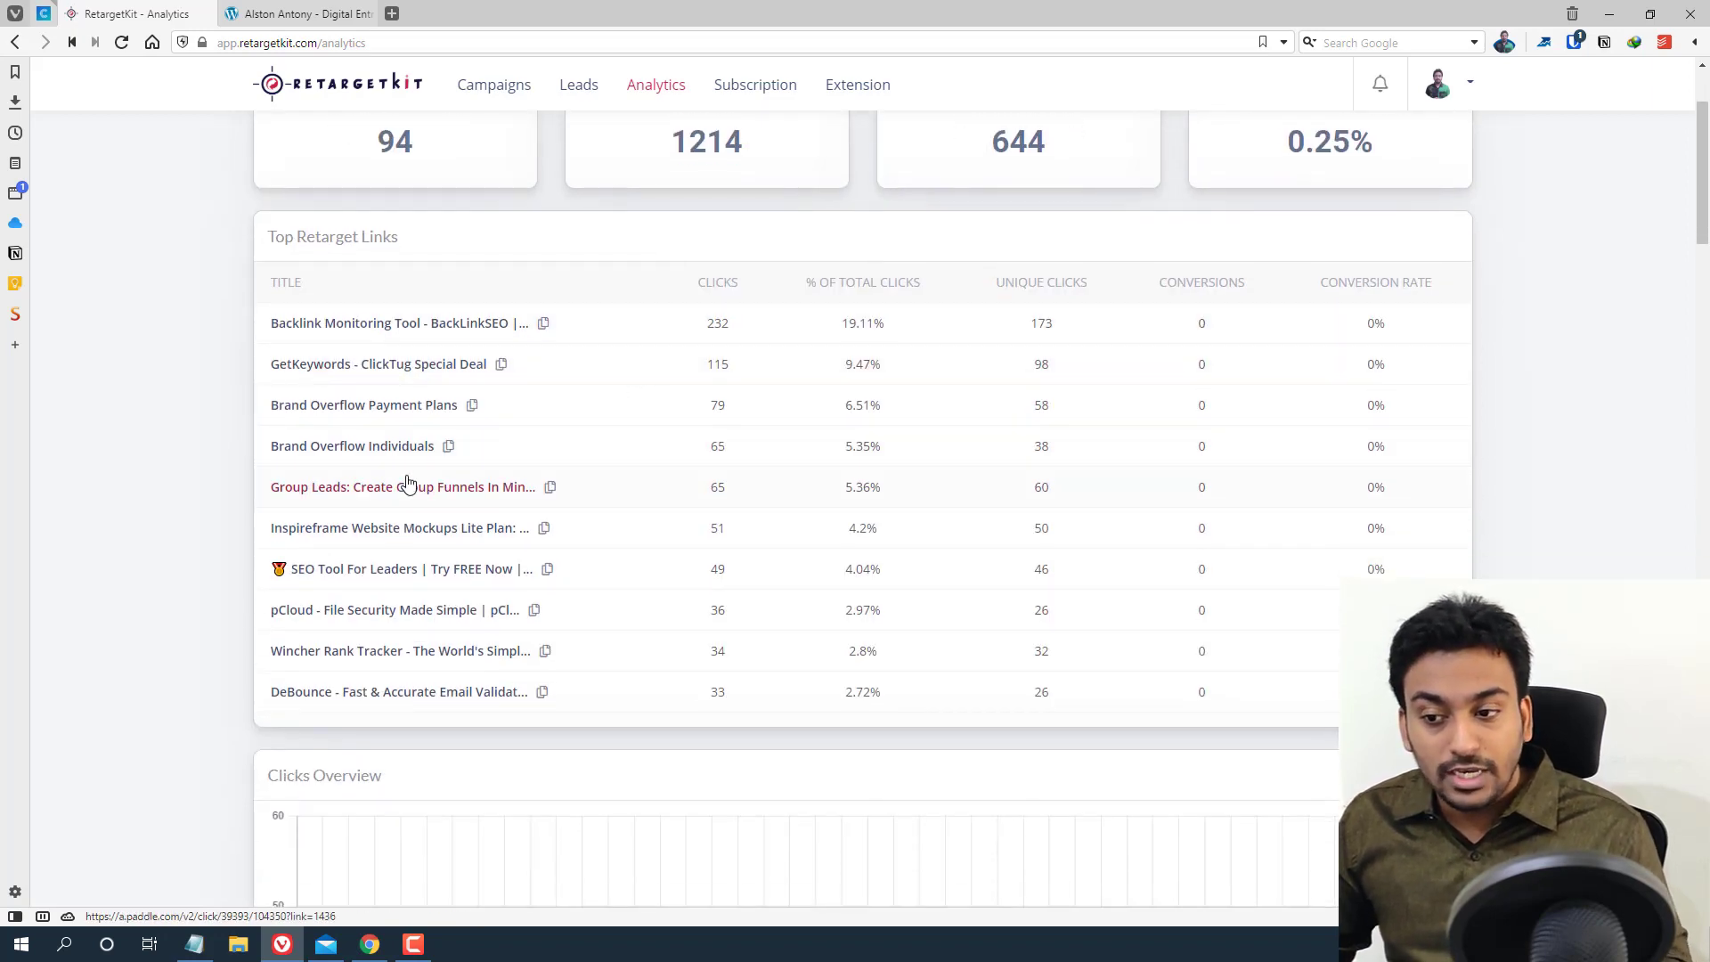
scroll(408, 482, down, 7)
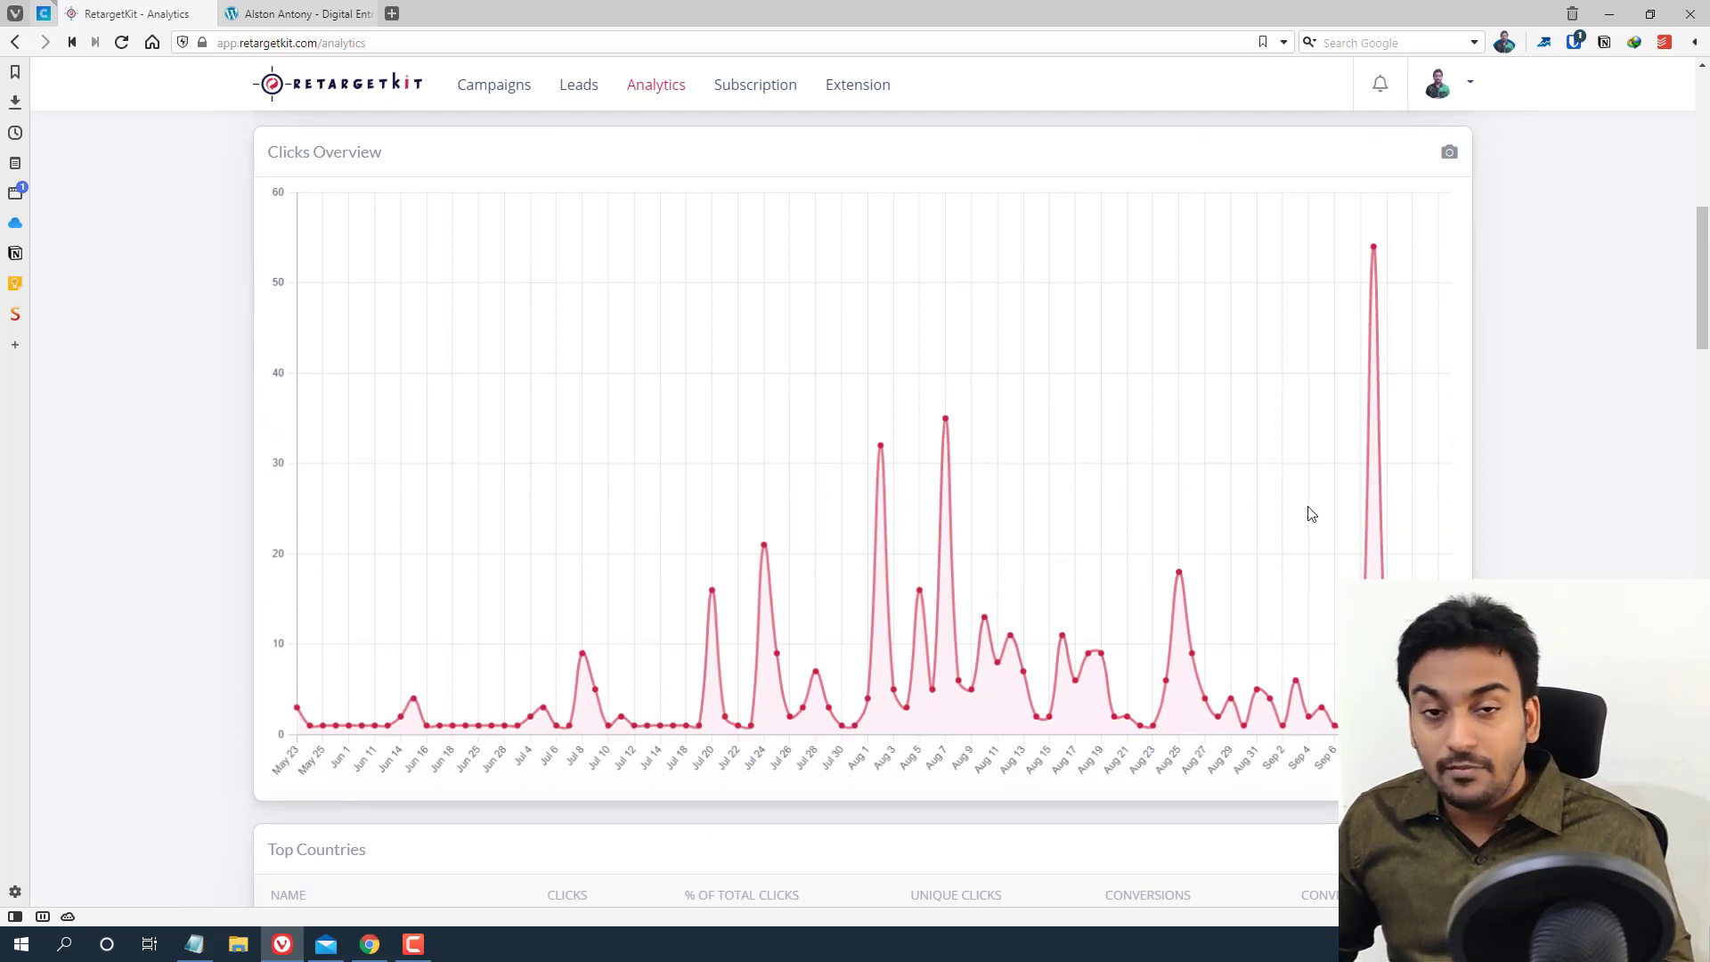
scroll(626, 366, down, 6)
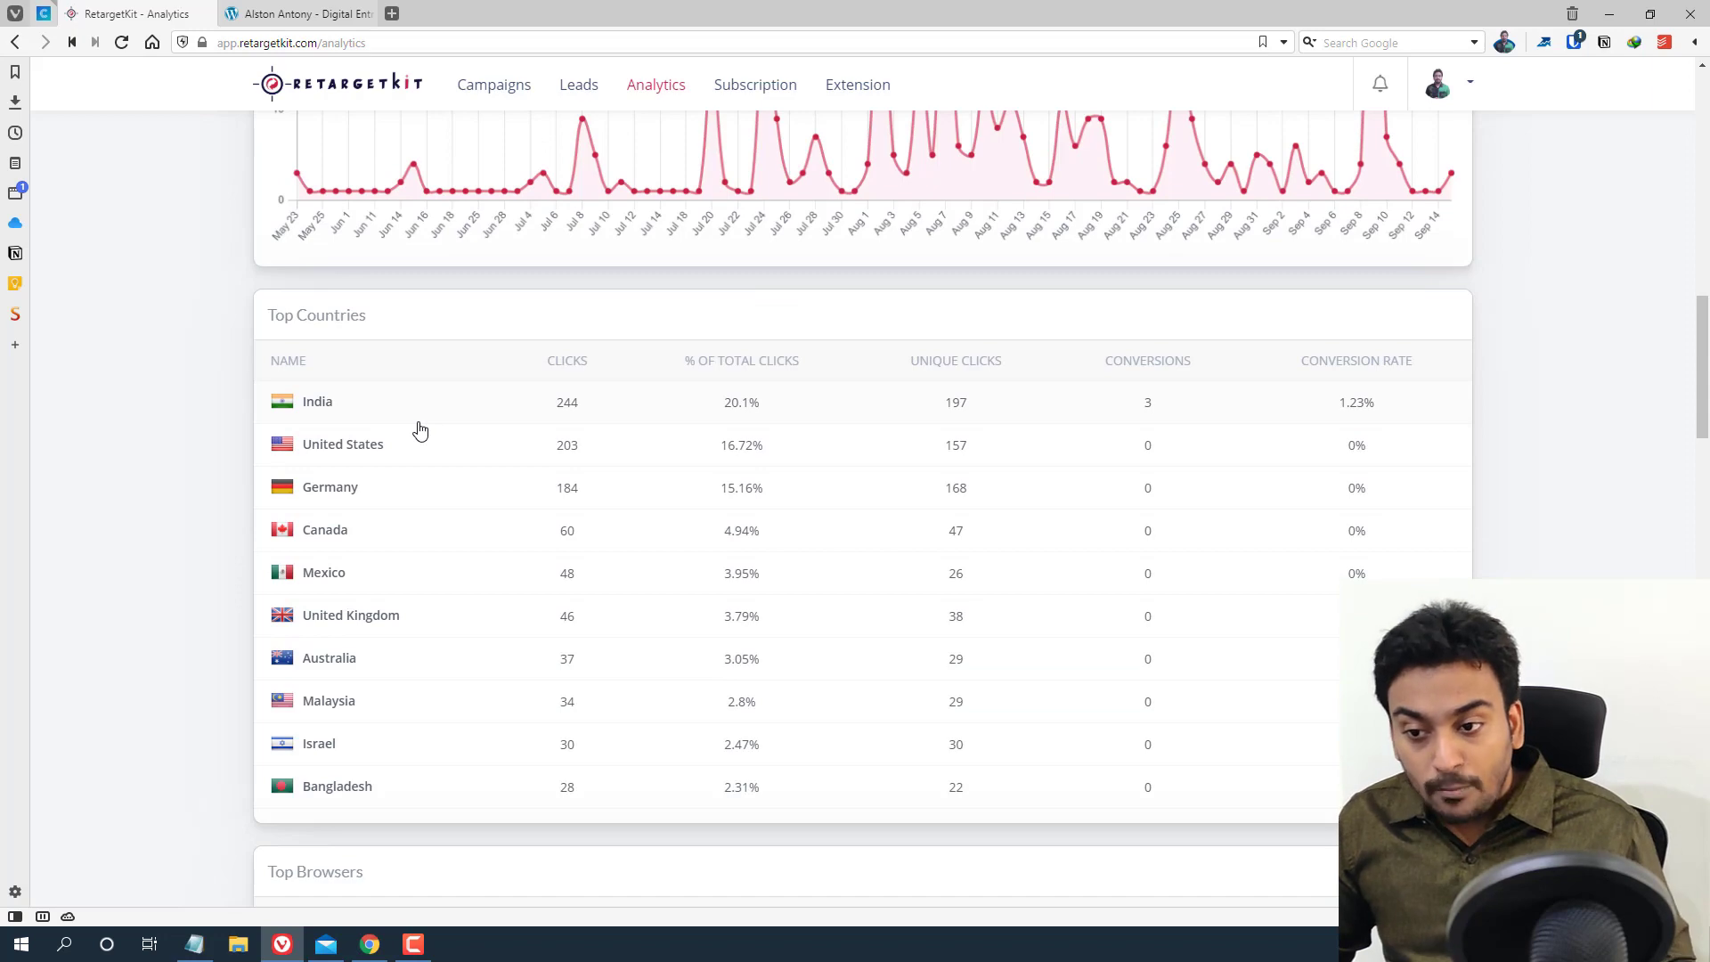
scroll(807, 538, down, 1)
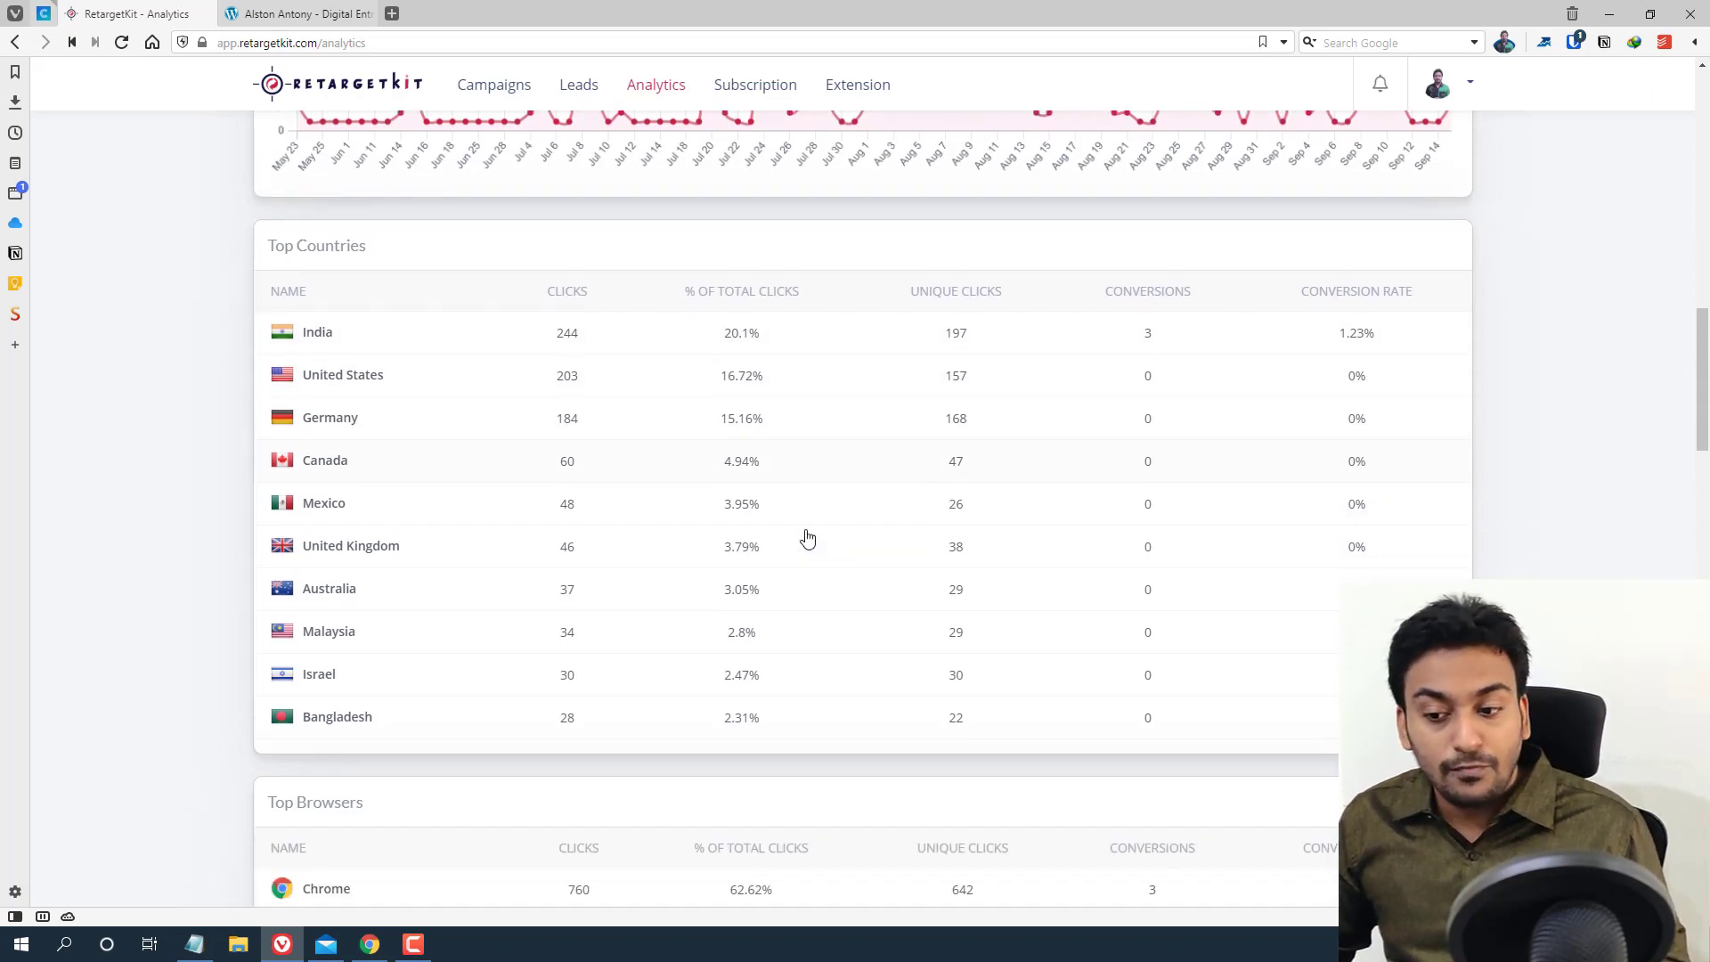
scroll(807, 538, down, 12)
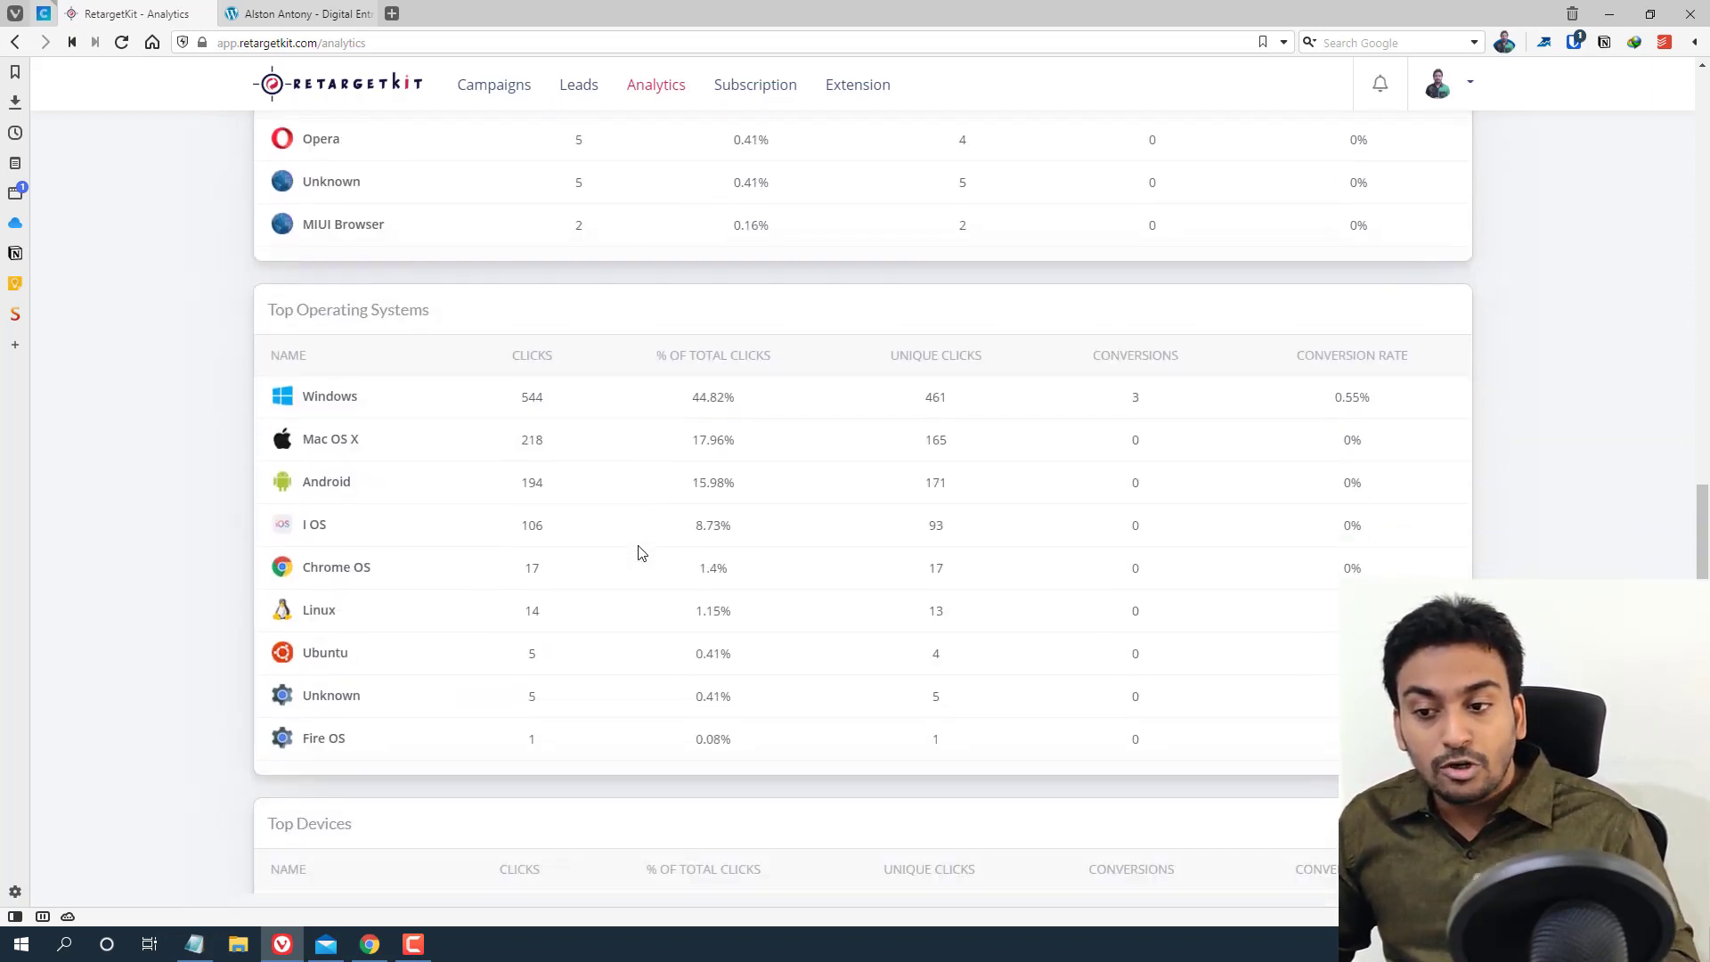
Examine the analytics tables for devices, referrer hosts and referrer links, and return to the summary figures
scroll(638, 552, down, 10)
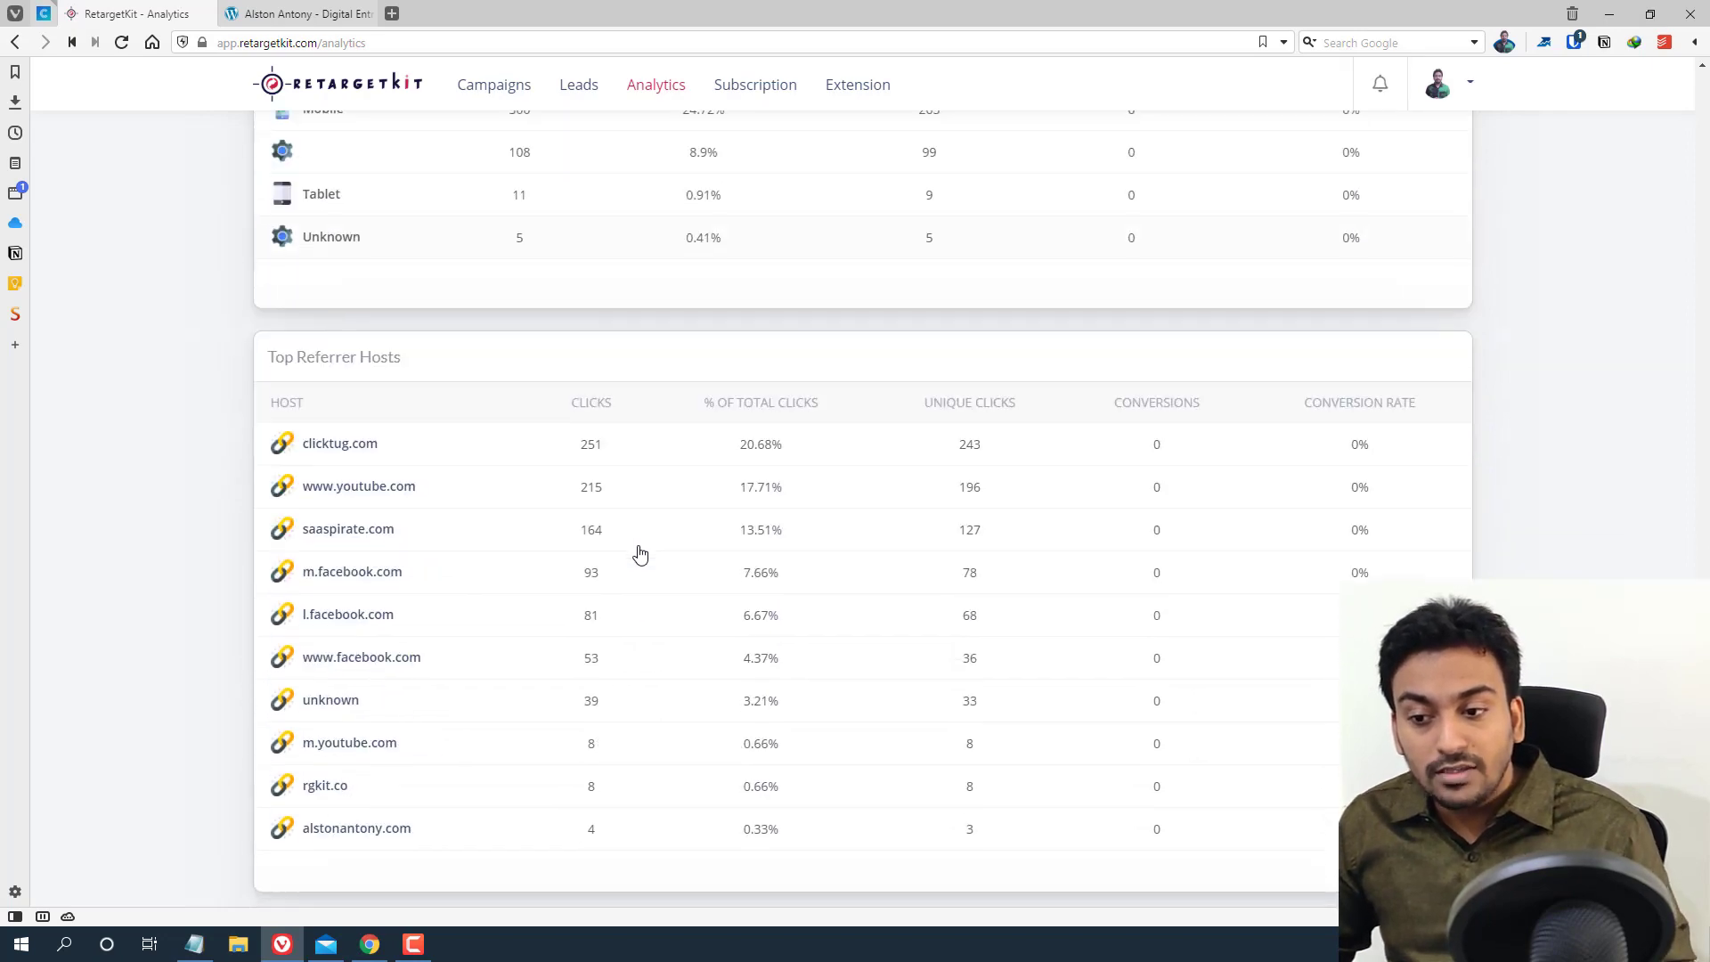
scroll(639, 554, down, 3)
scroll(640, 553, up, 1)
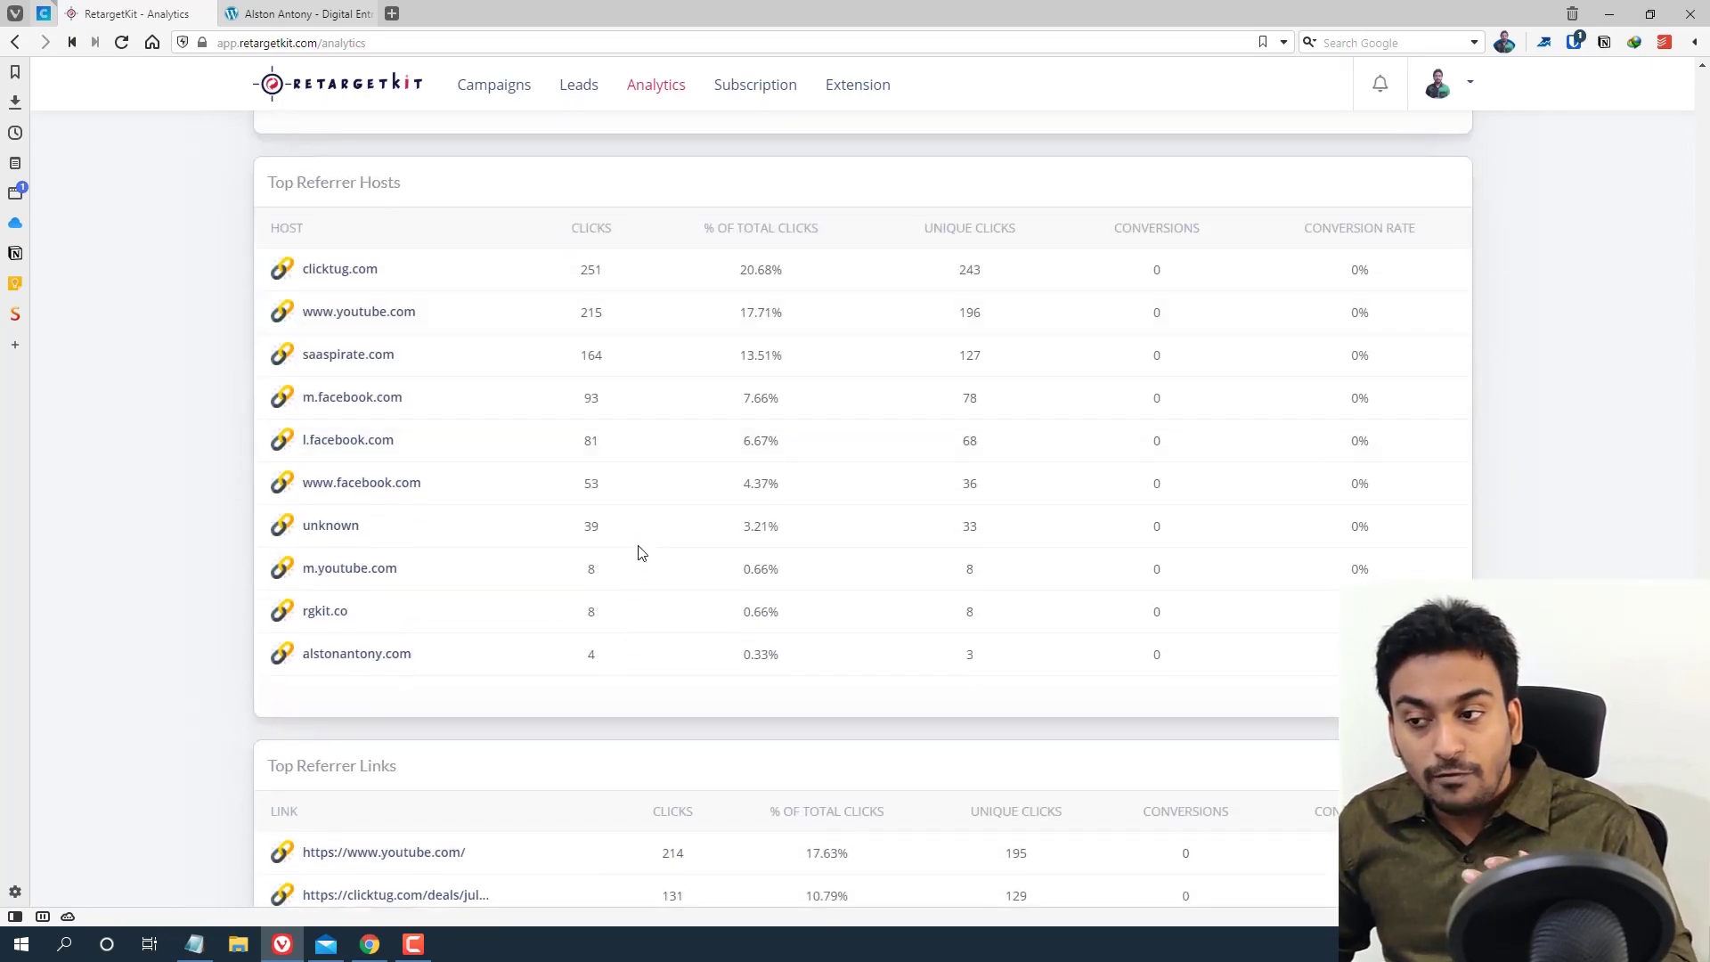
scroll(637, 553, down, 3)
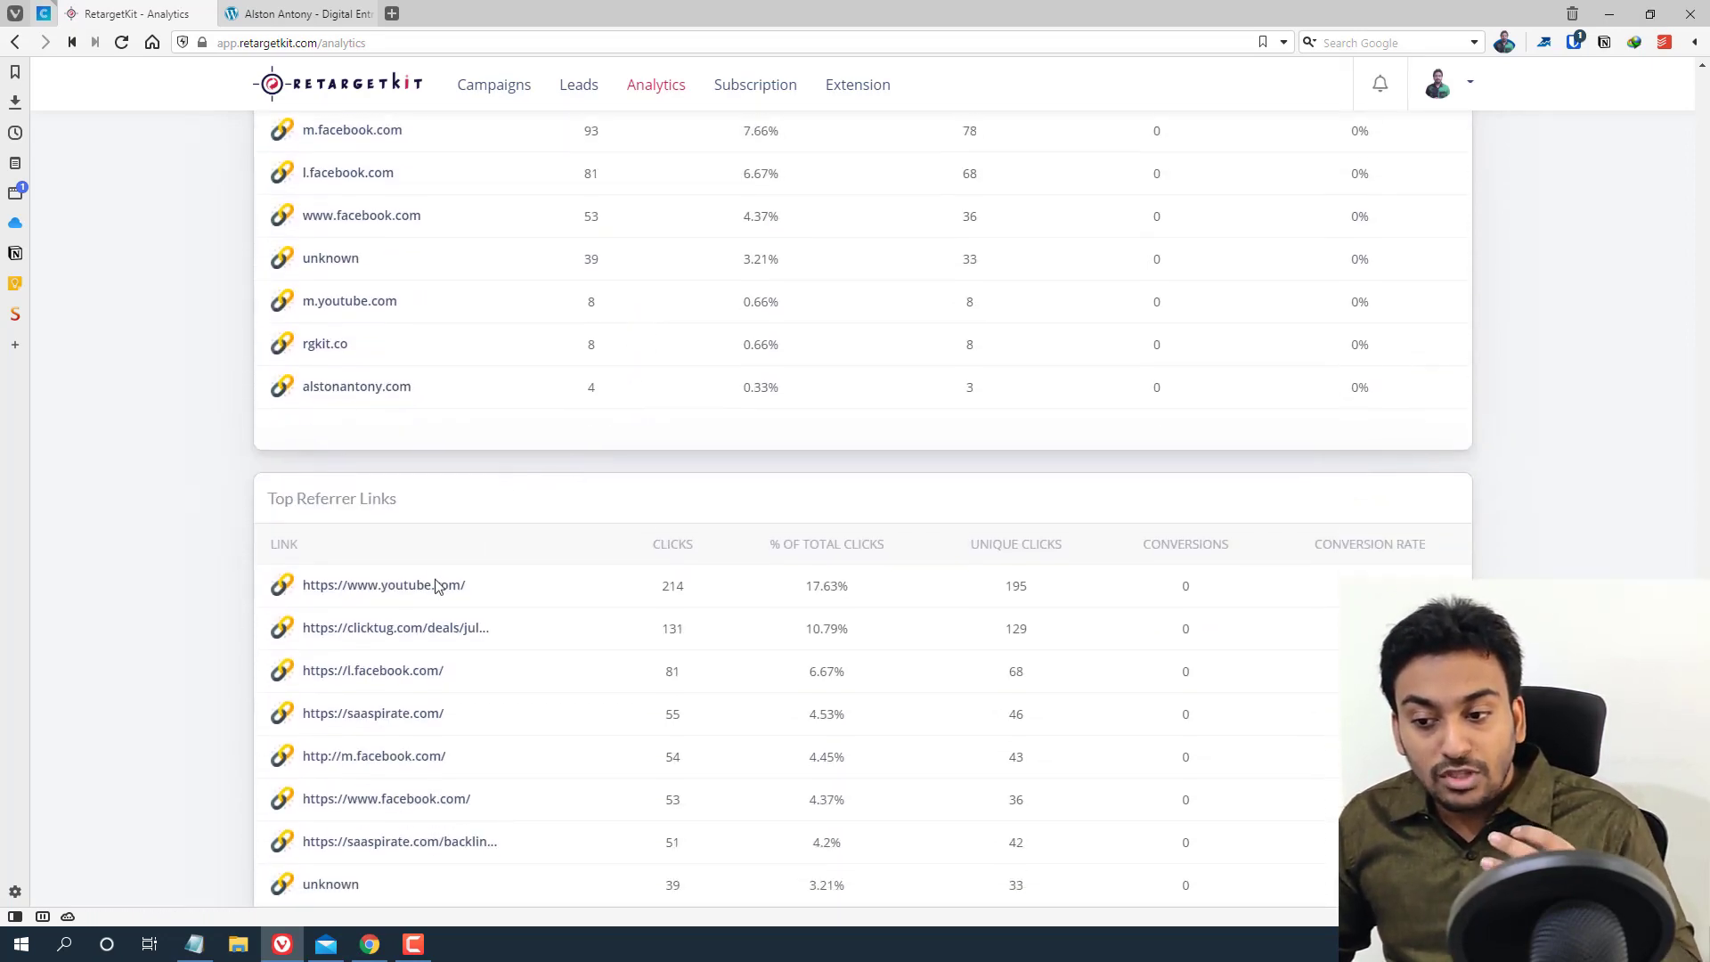
scroll(436, 585, down, 3)
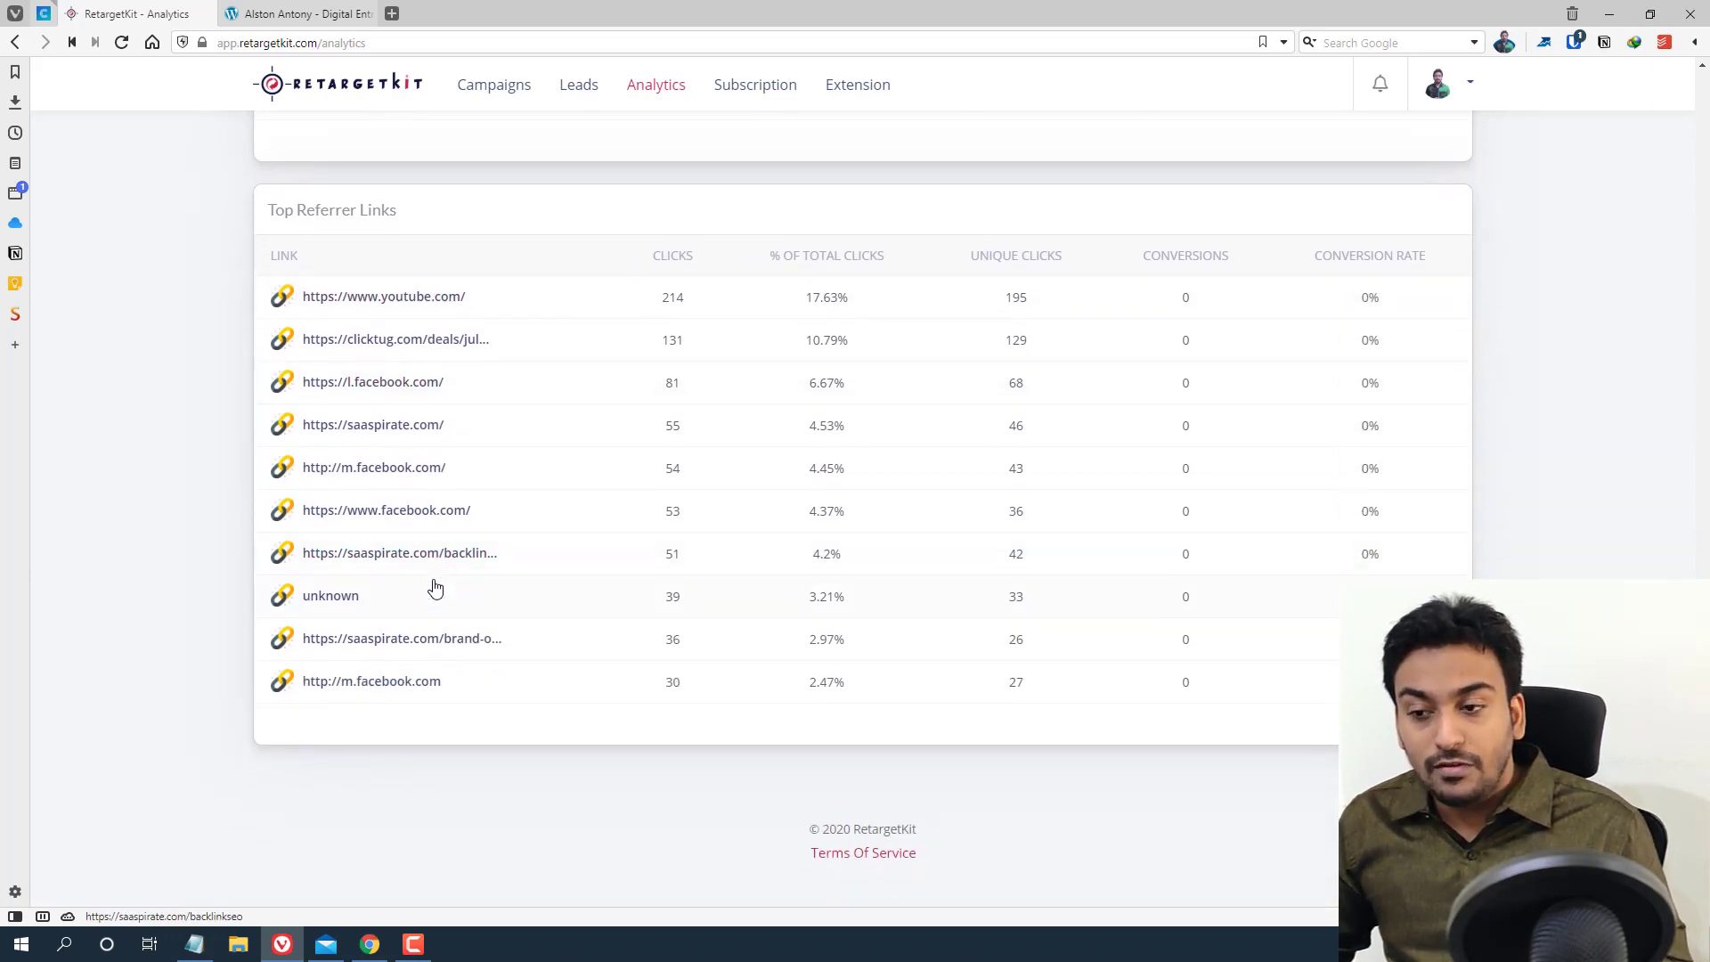
scroll(435, 586, up, 20)
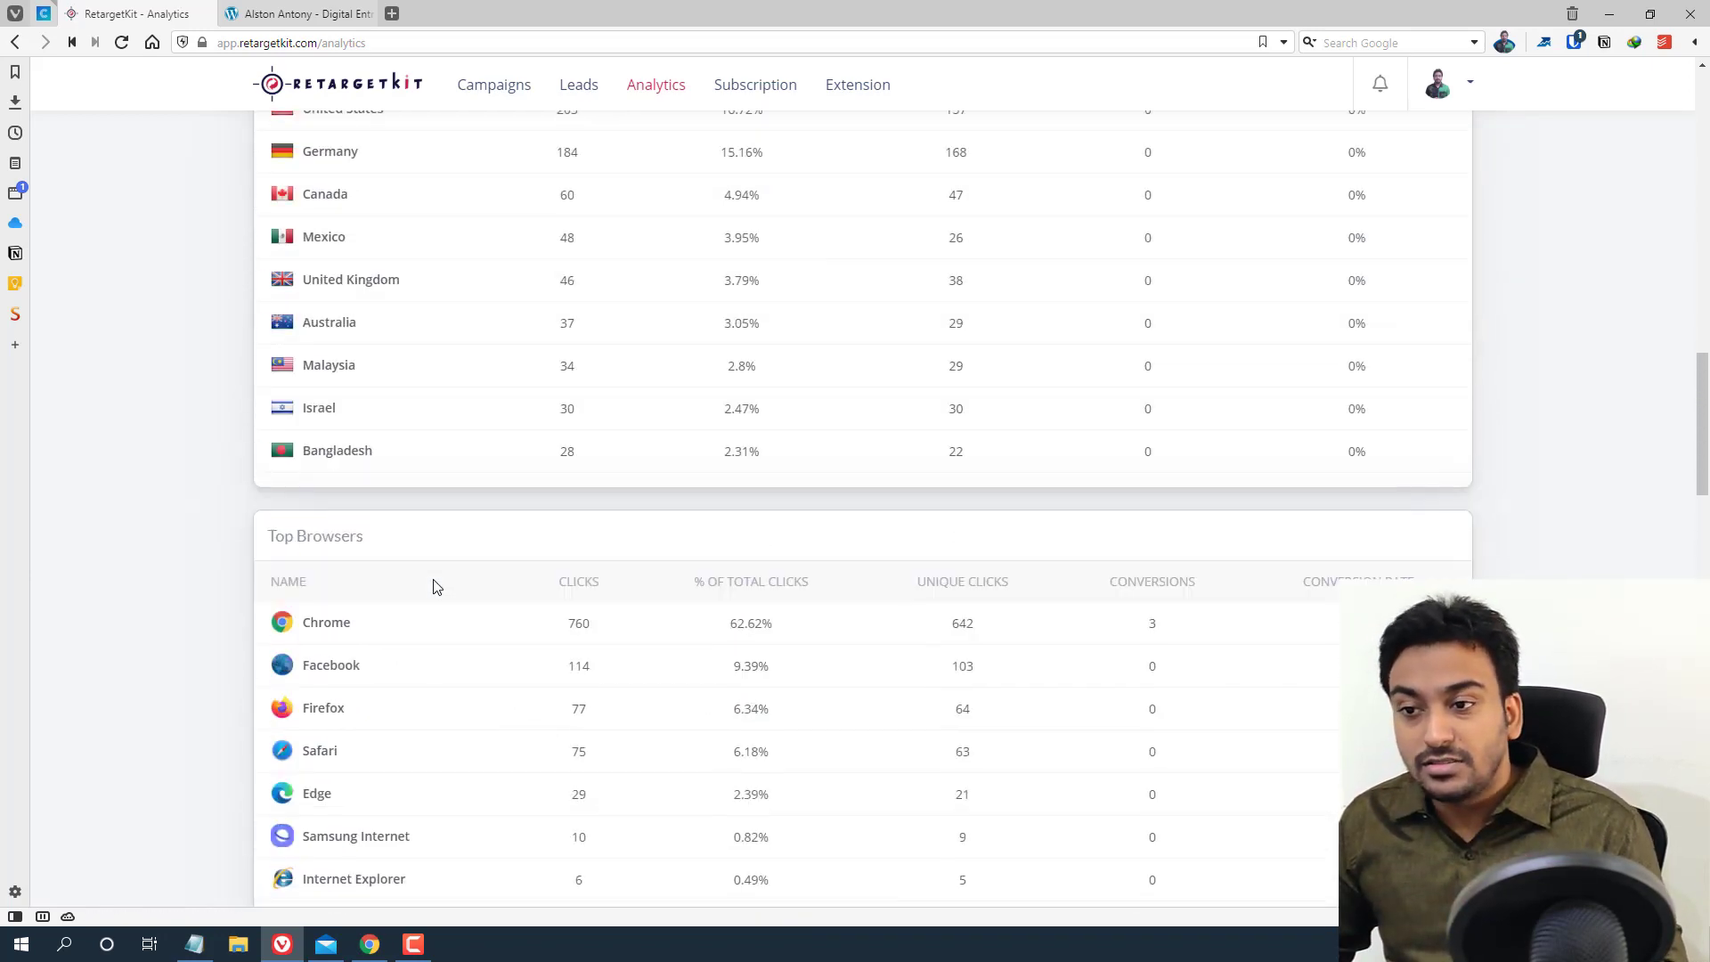
scroll(435, 585, up, 10)
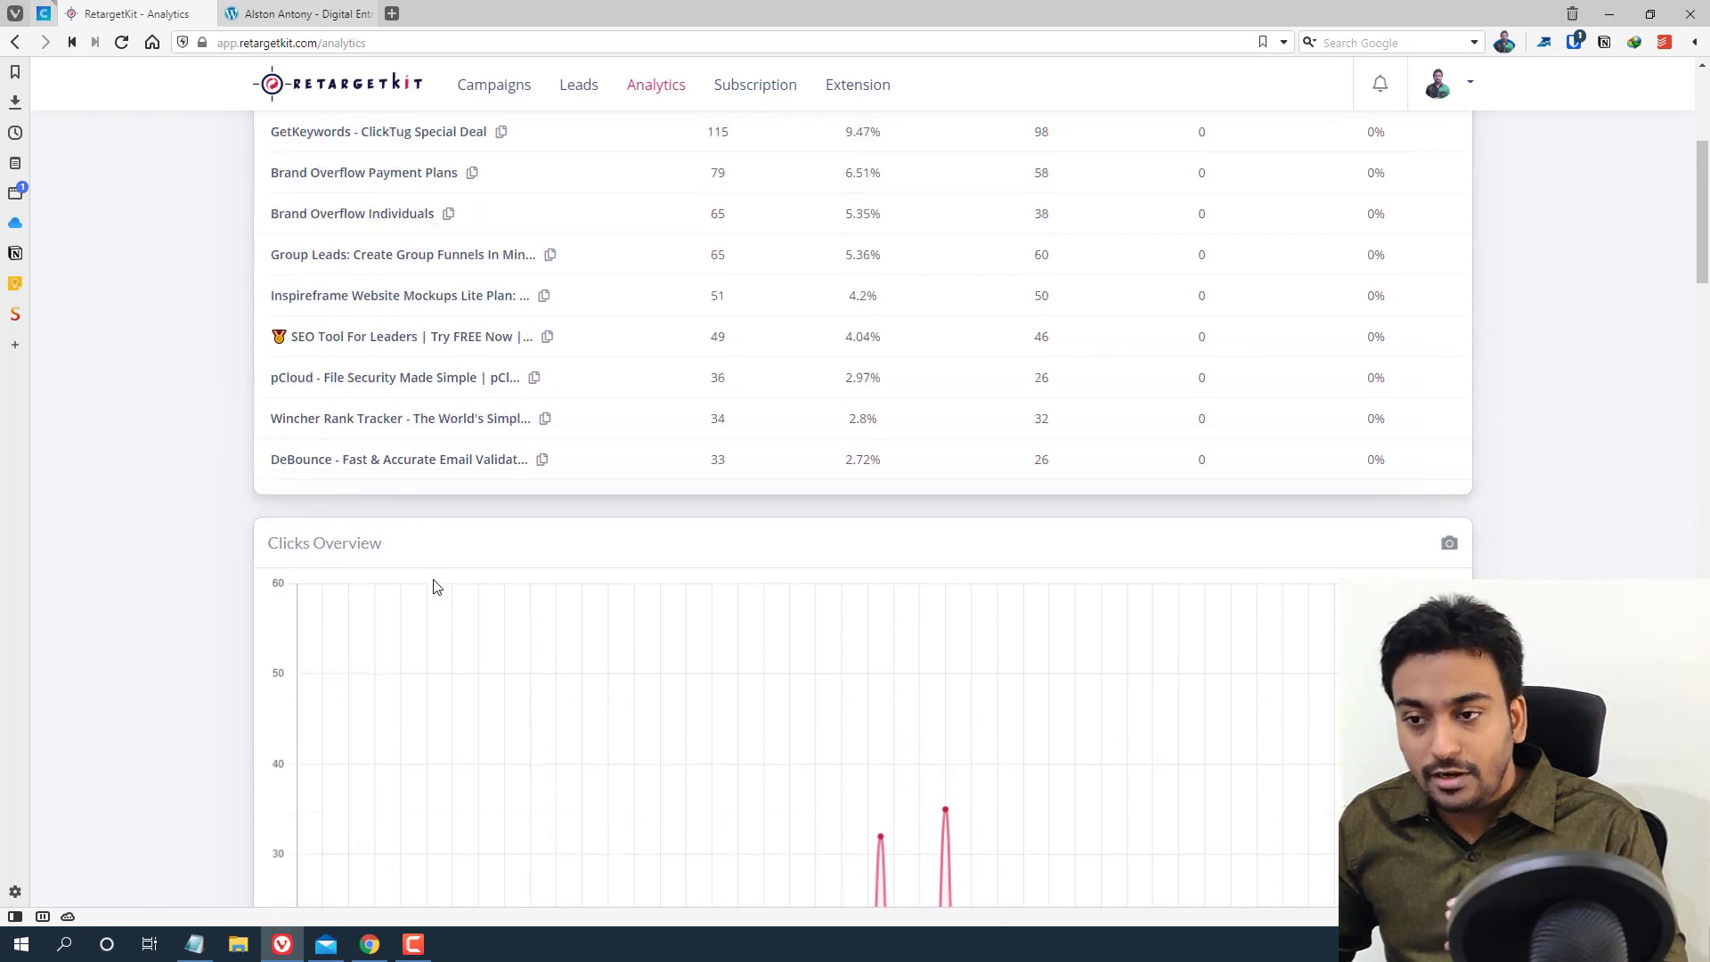
scroll(435, 586, up, 5)
Open the leads list, and switch to Chrome to compare the social signup page with the newsletter form on the Online Career Guide link
click(574, 98)
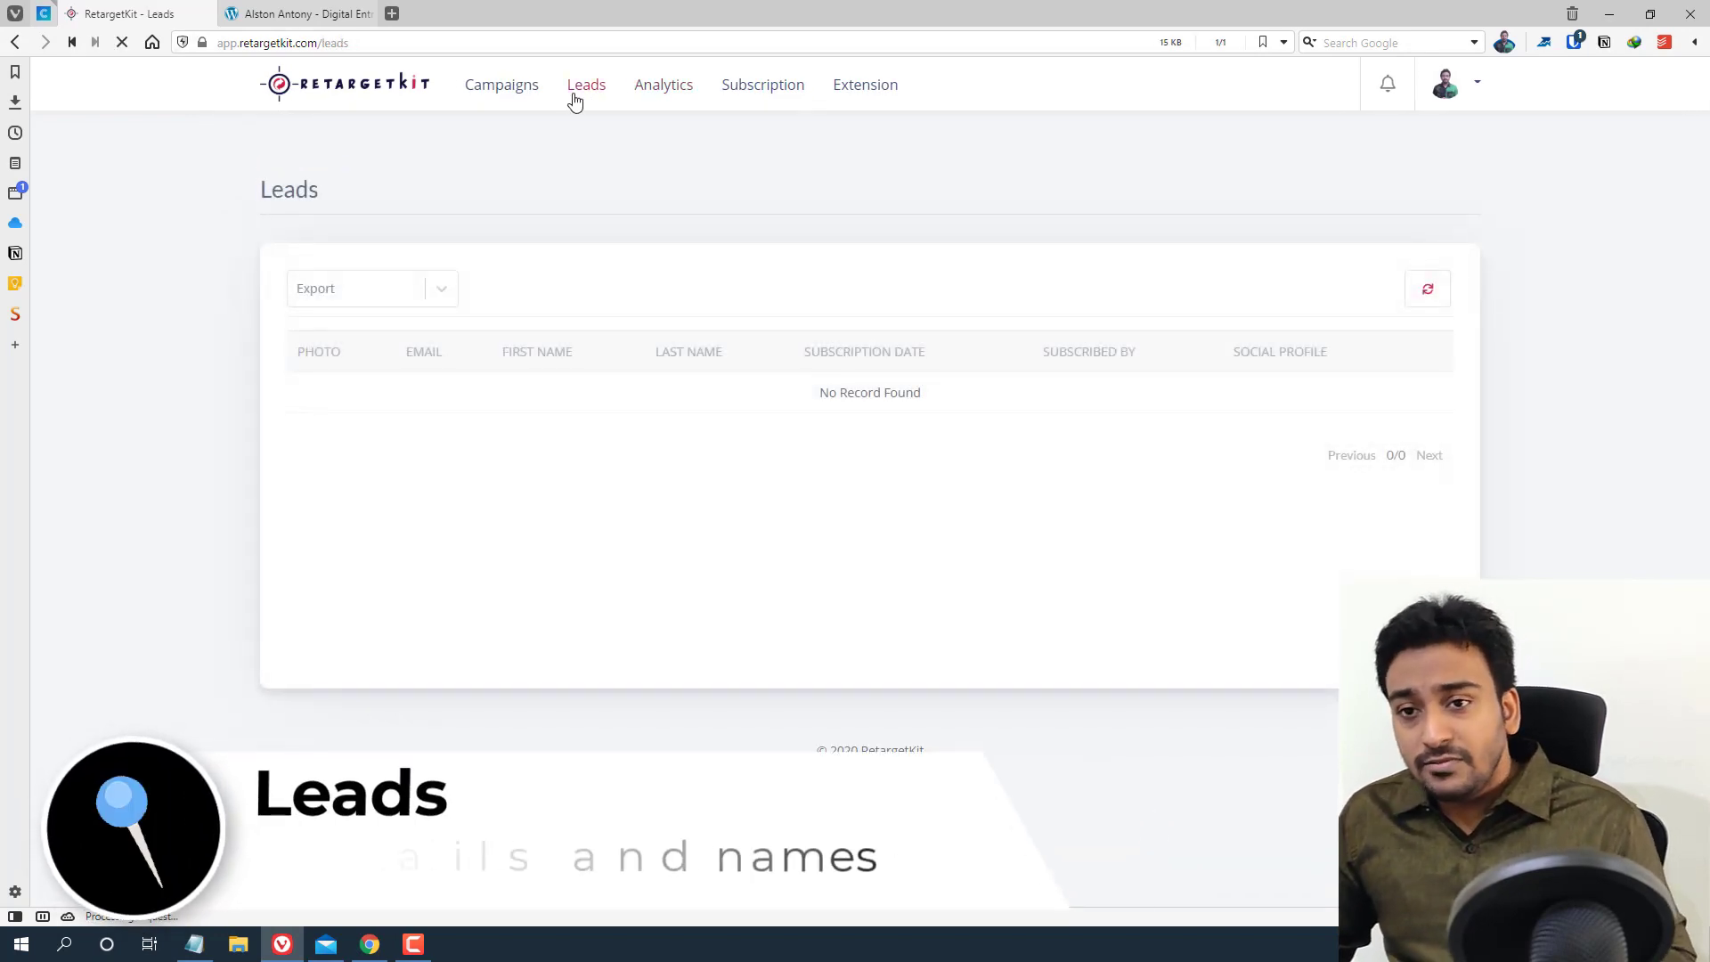
click(372, 942)
click(1176, 14)
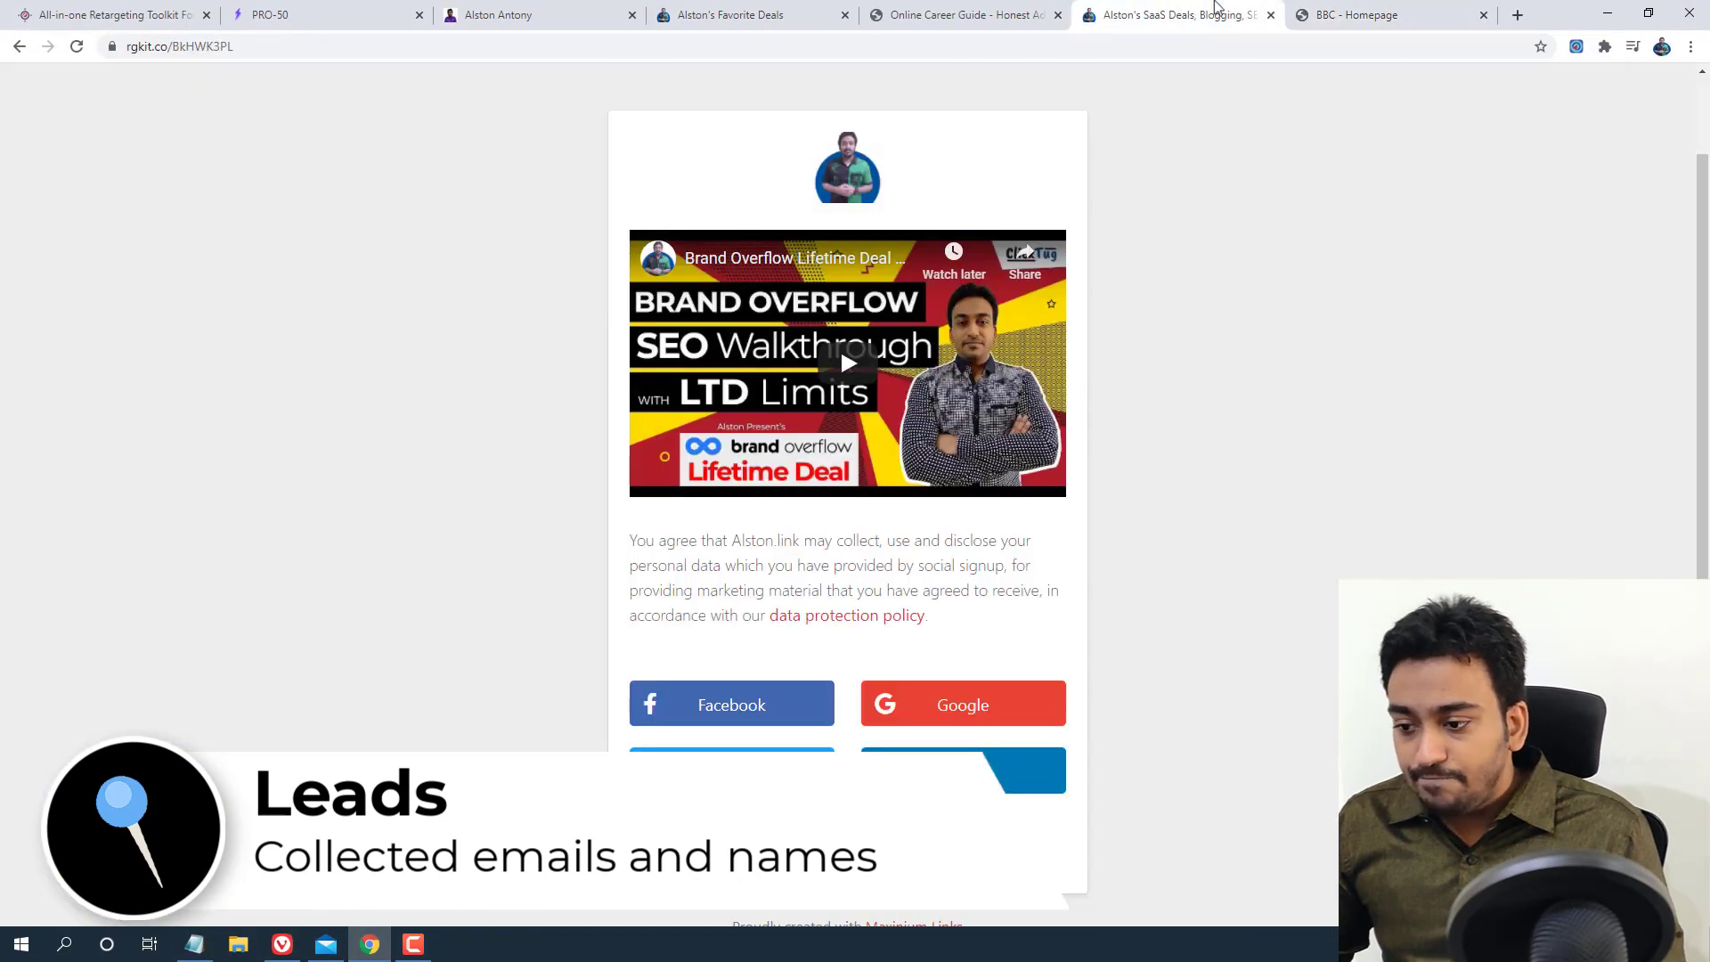
click(1324, 11)
click(1227, 9)
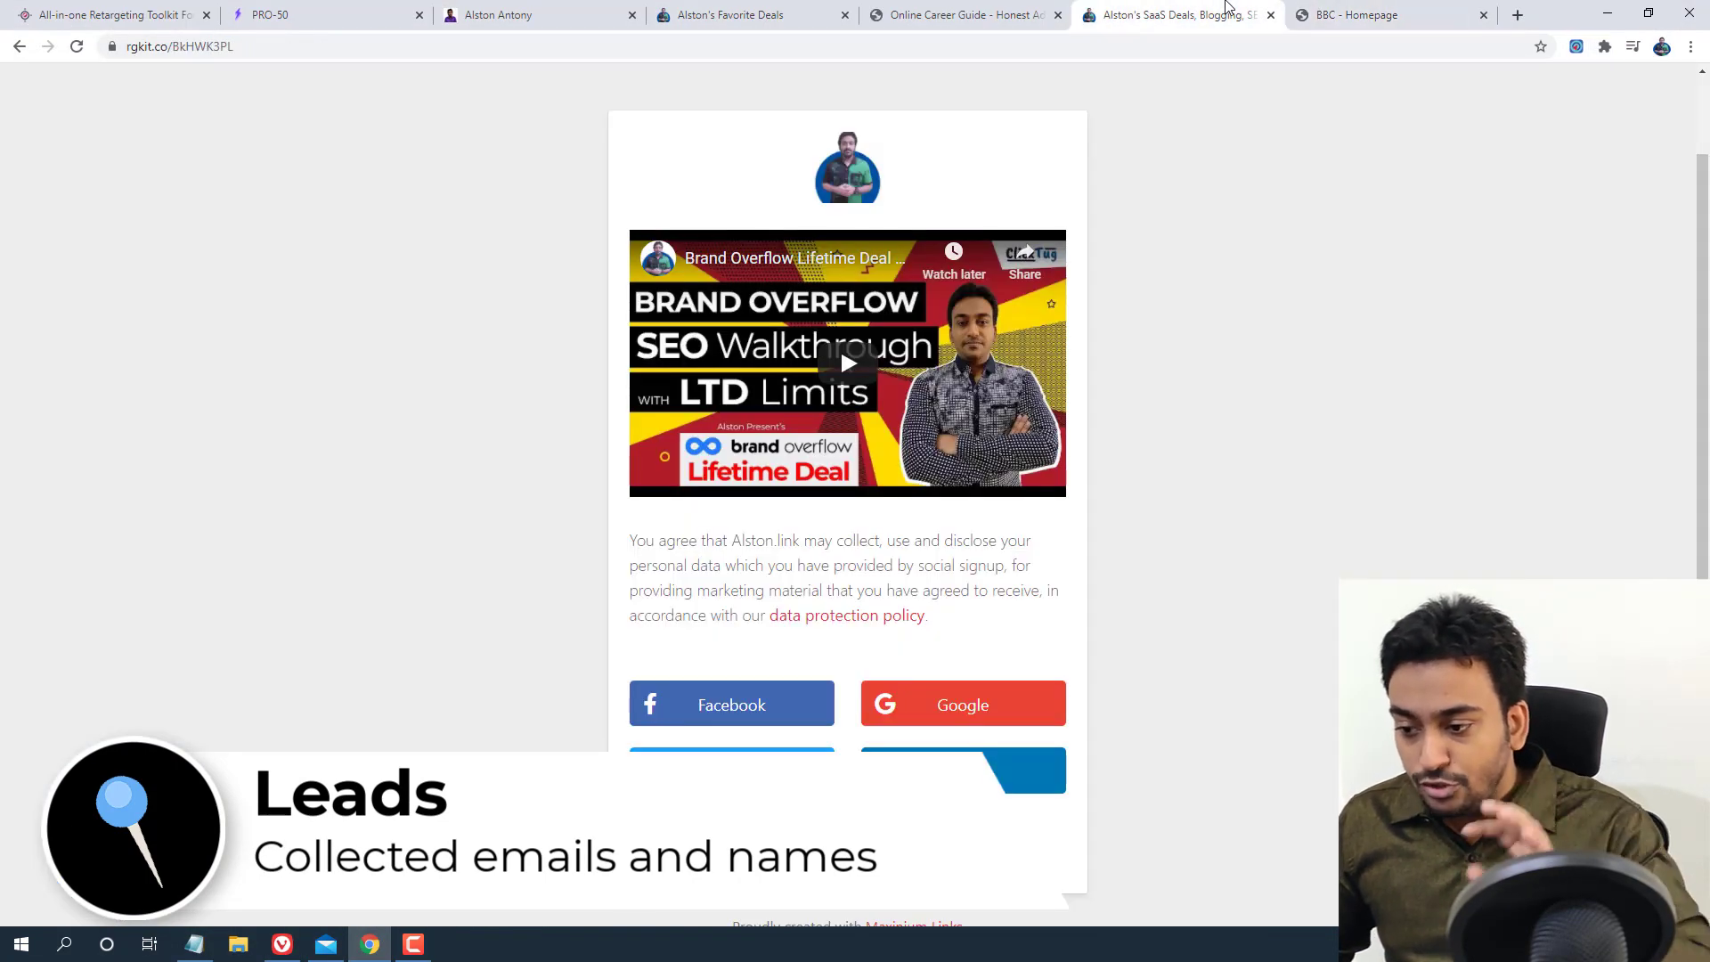
click(953, 12)
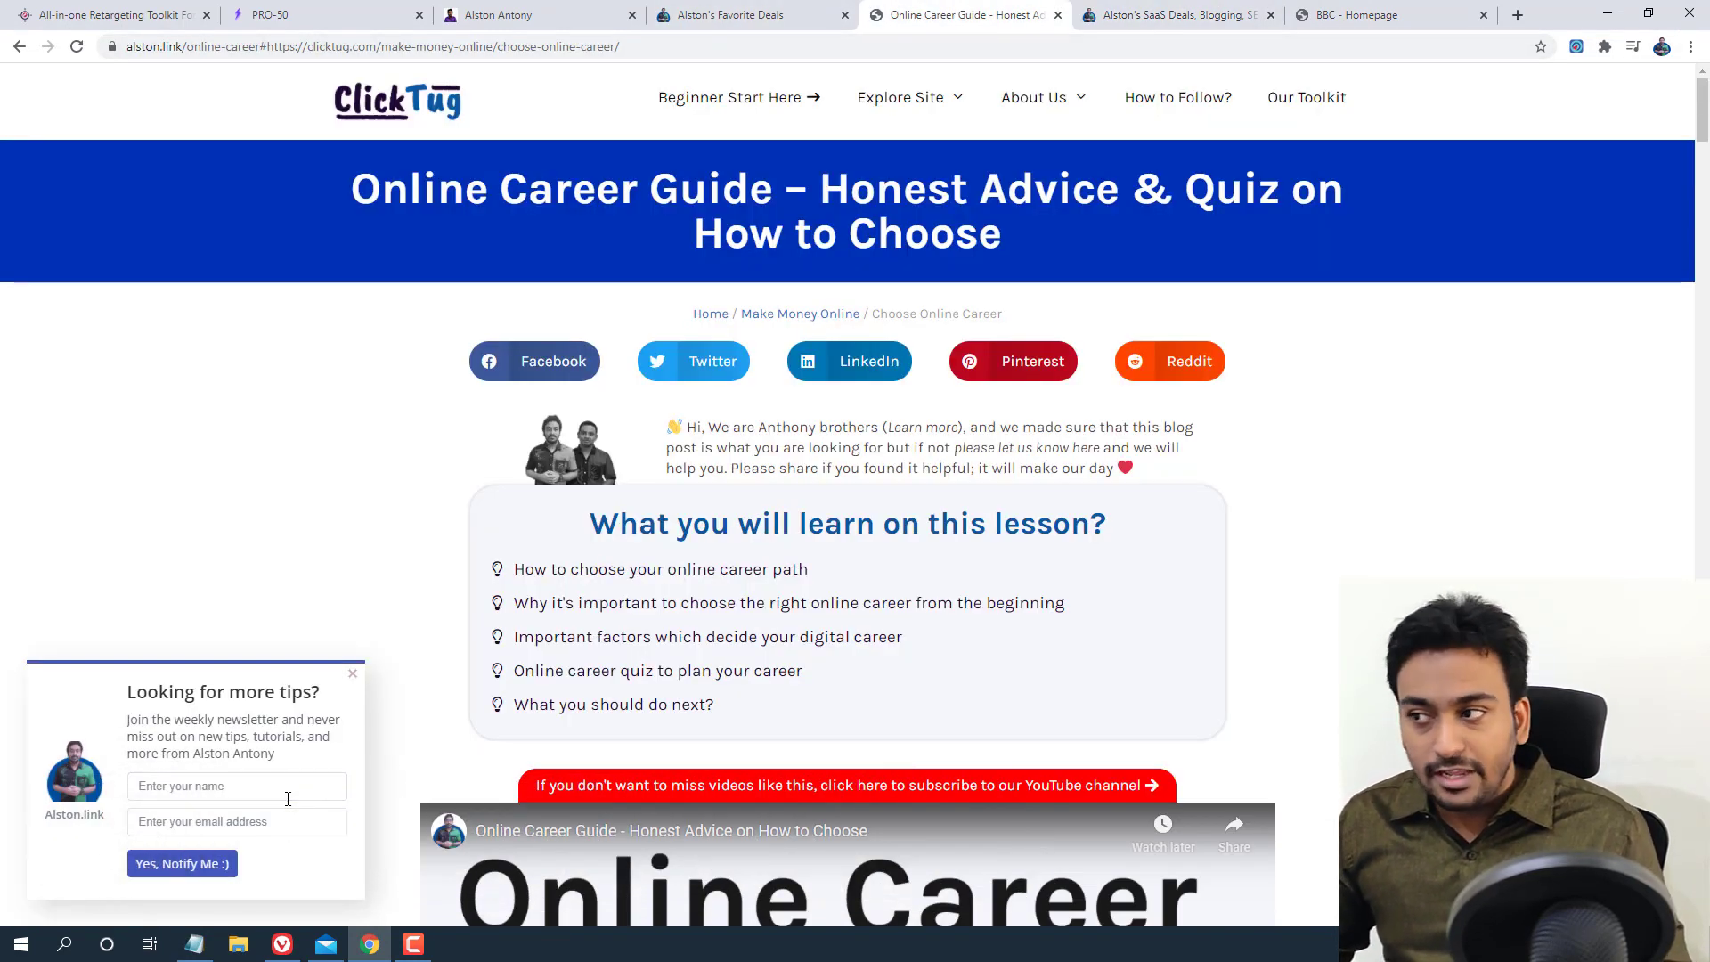
Return to the leads list in Vivaldi and view the integrations offered for syncing leads
click(1608, 14)
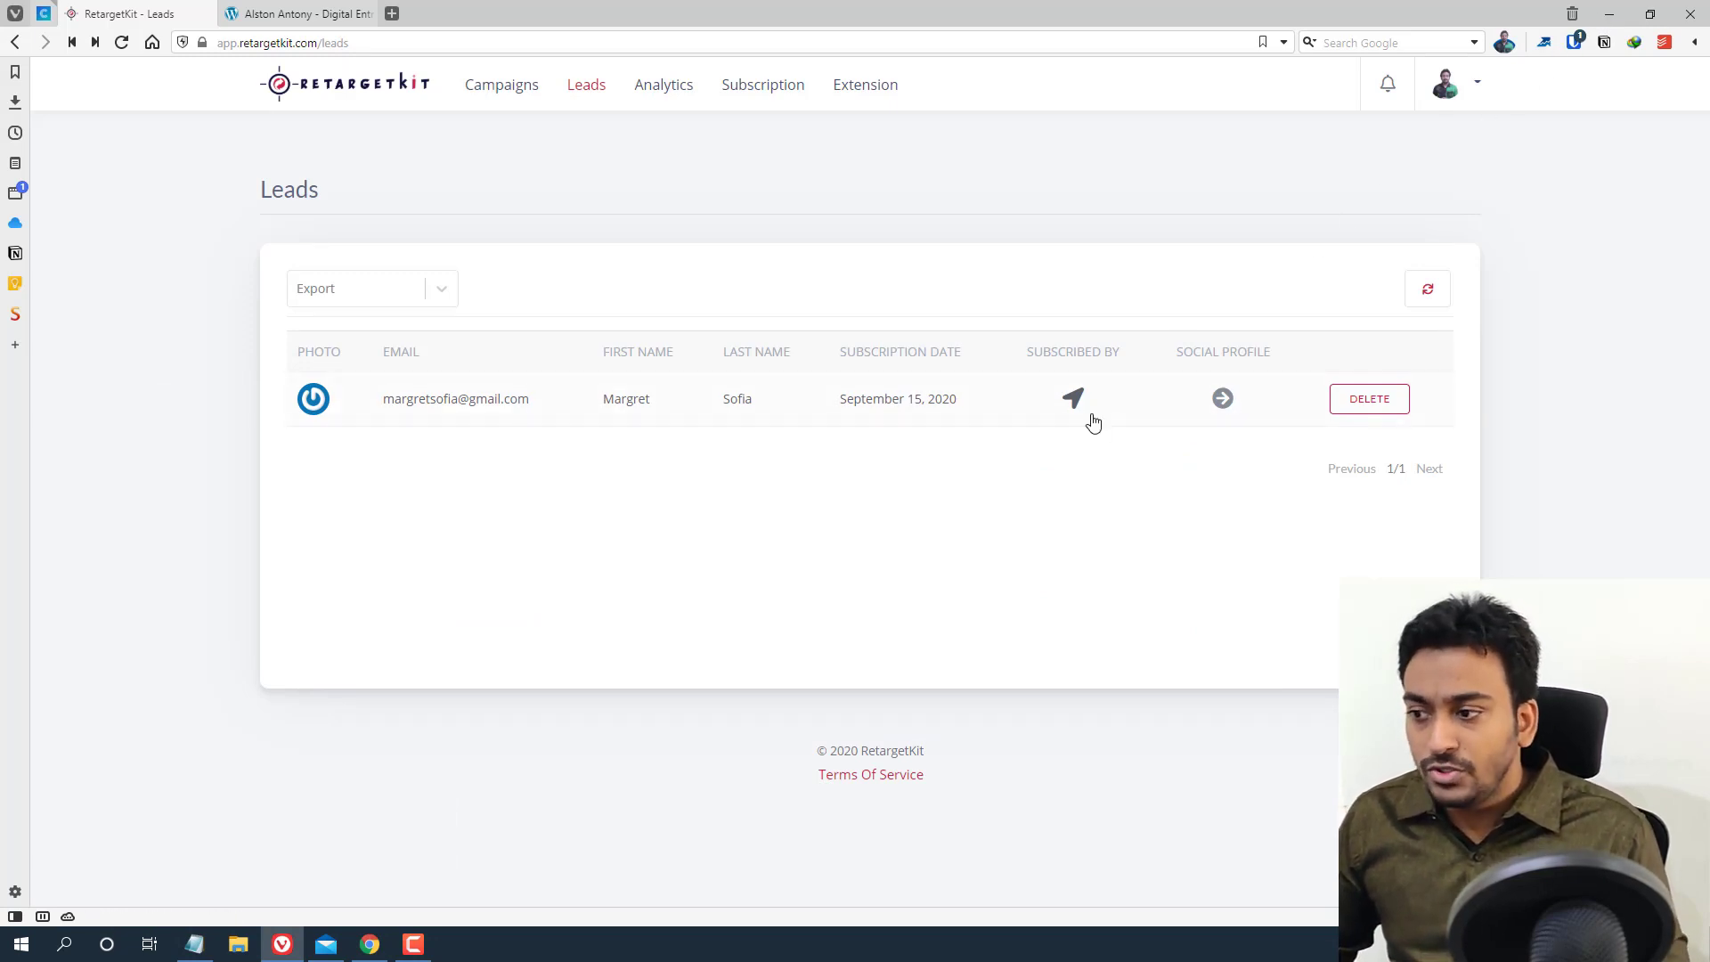
click(1428, 290)
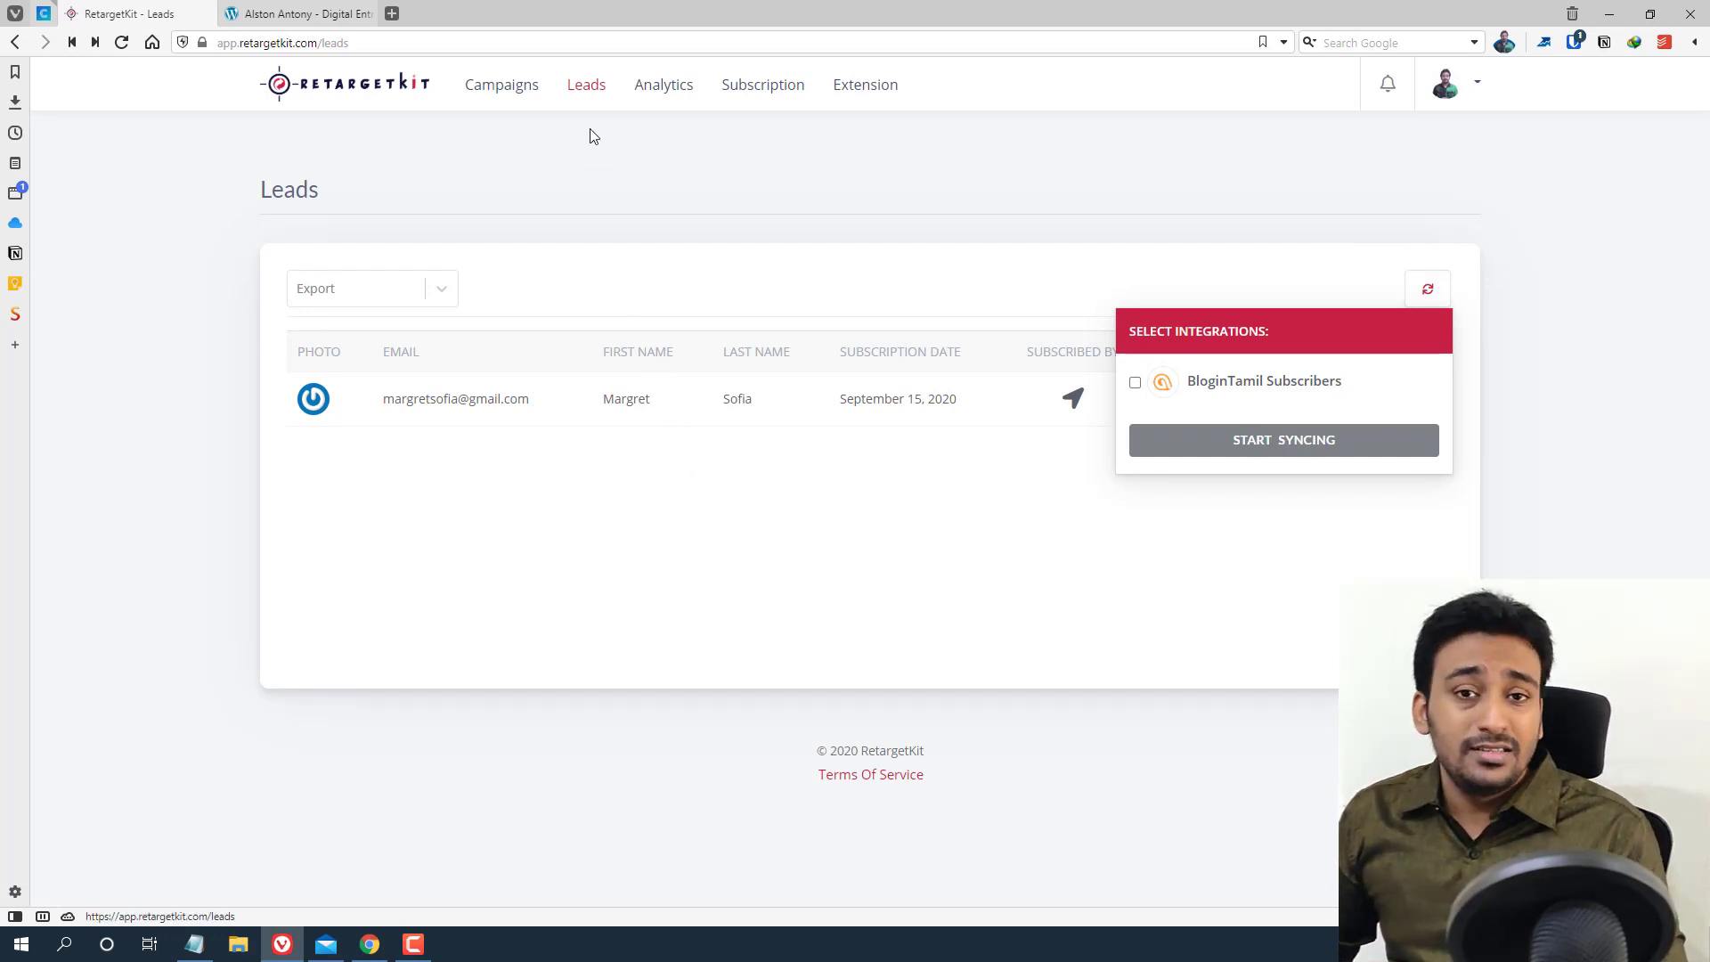
Open the campaigns page and switch the brand to Alston.link
click(526, 93)
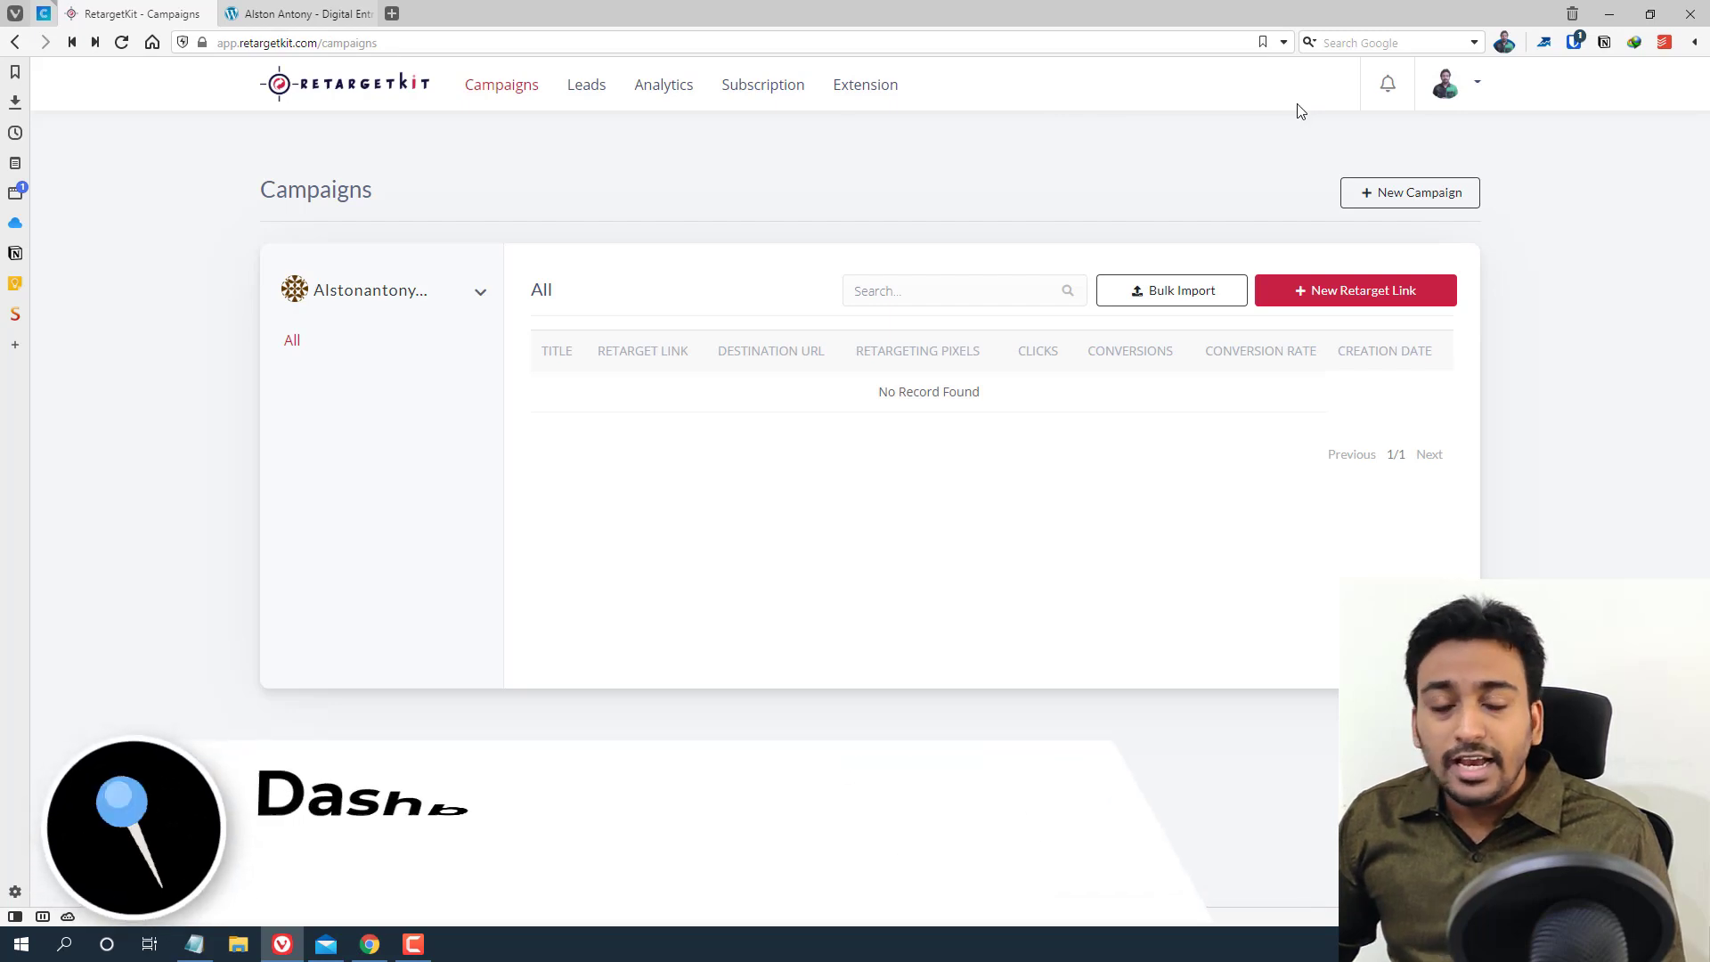
click(405, 302)
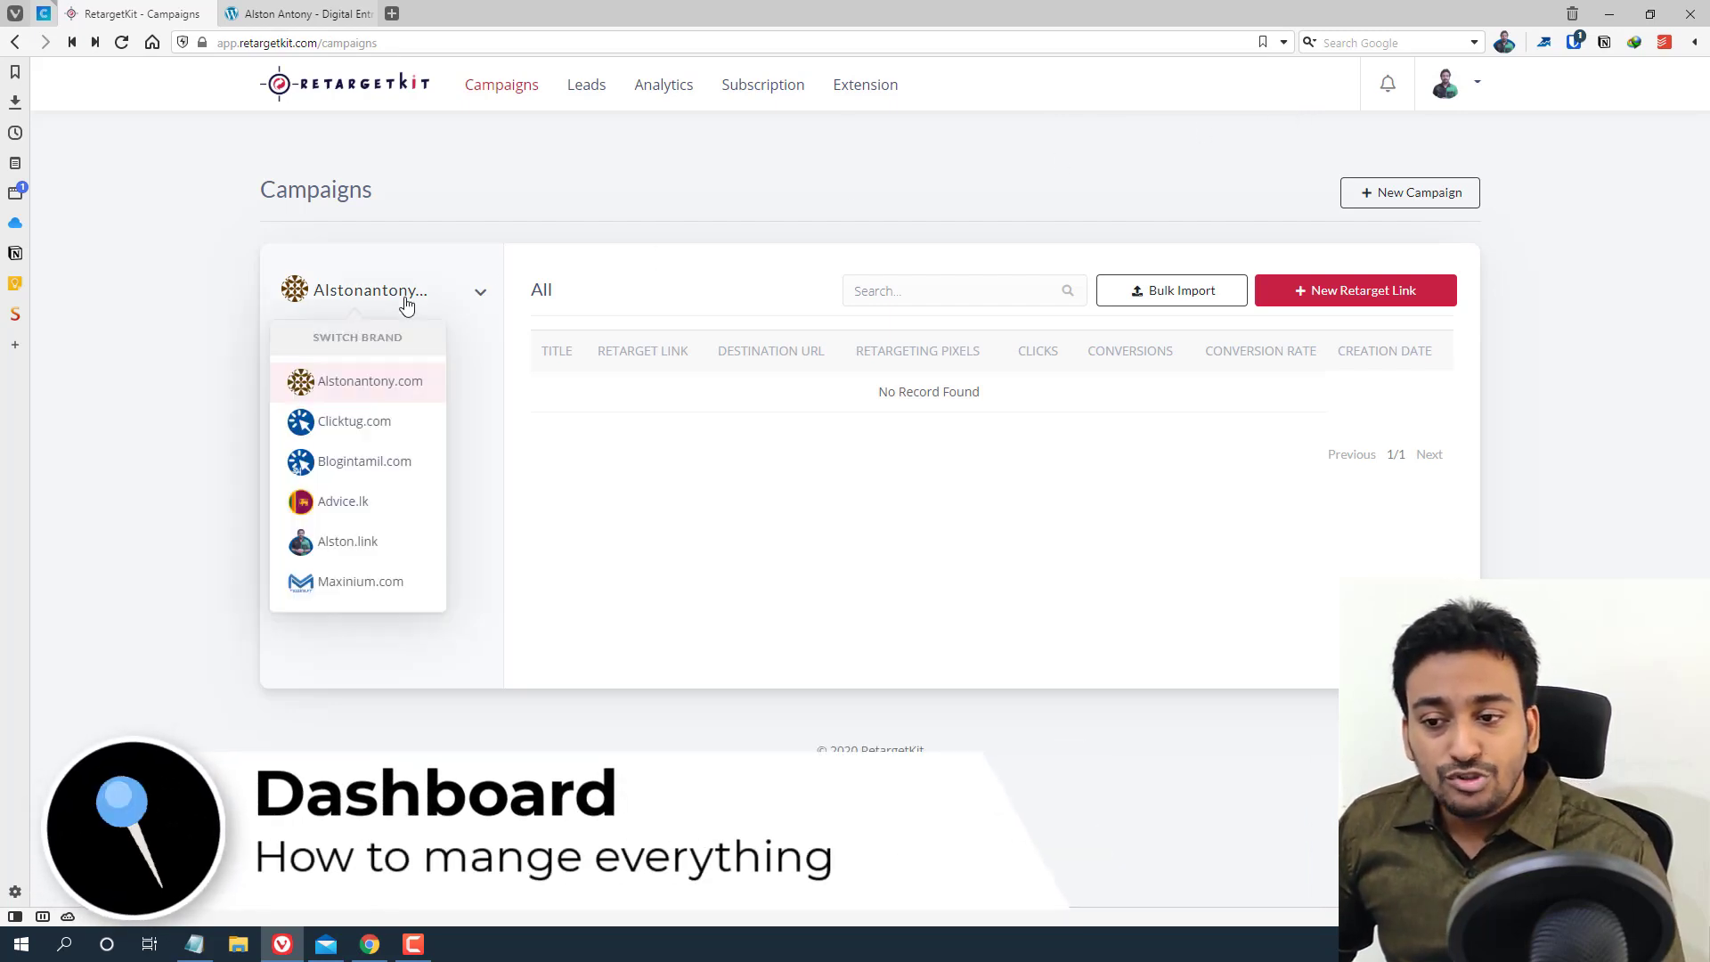
click(347, 544)
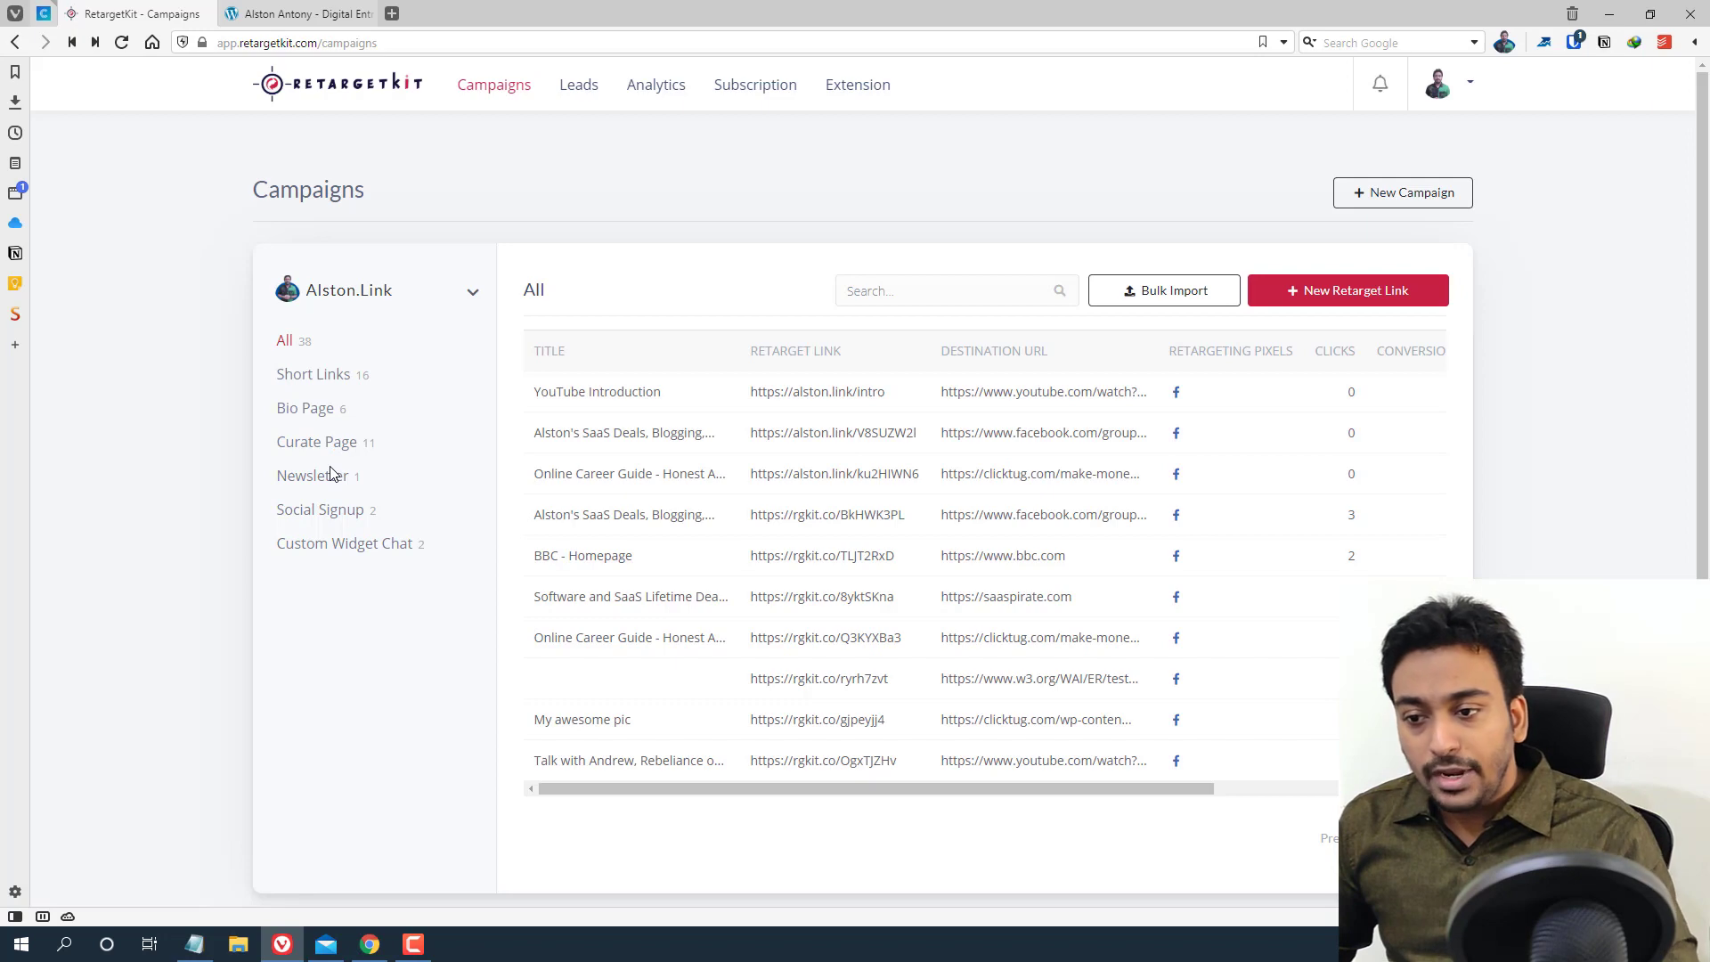
Start a new campaign and choose Alston.link as its brand
click(1421, 202)
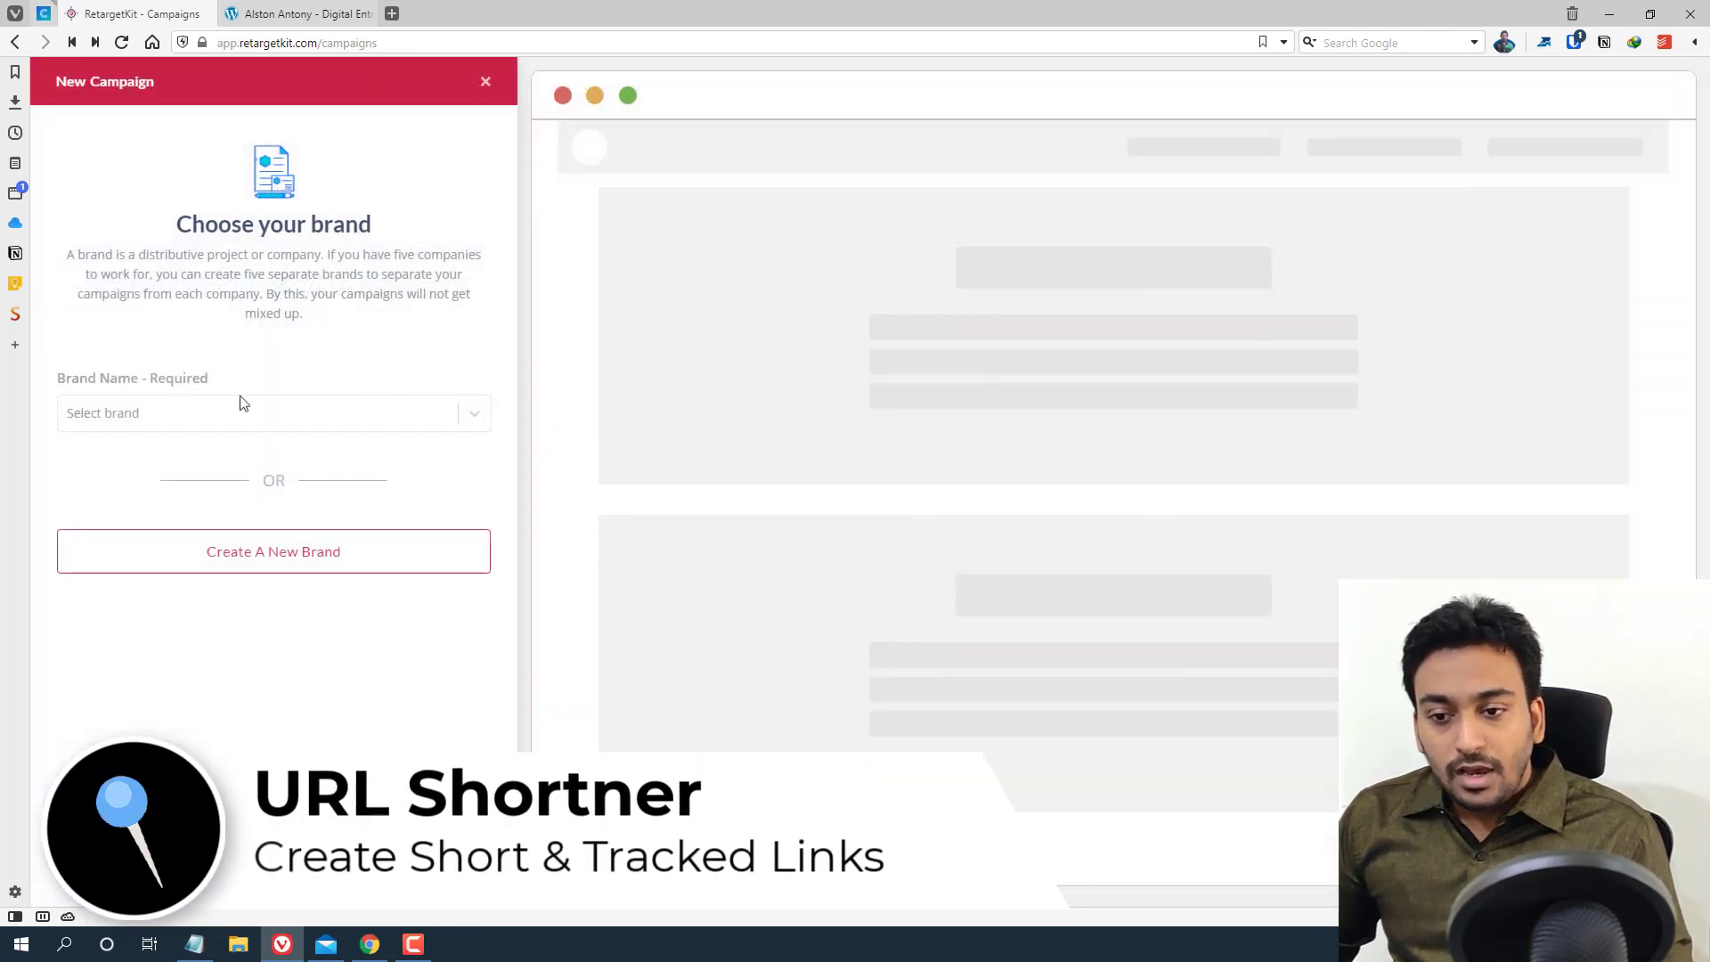
click(99, 422)
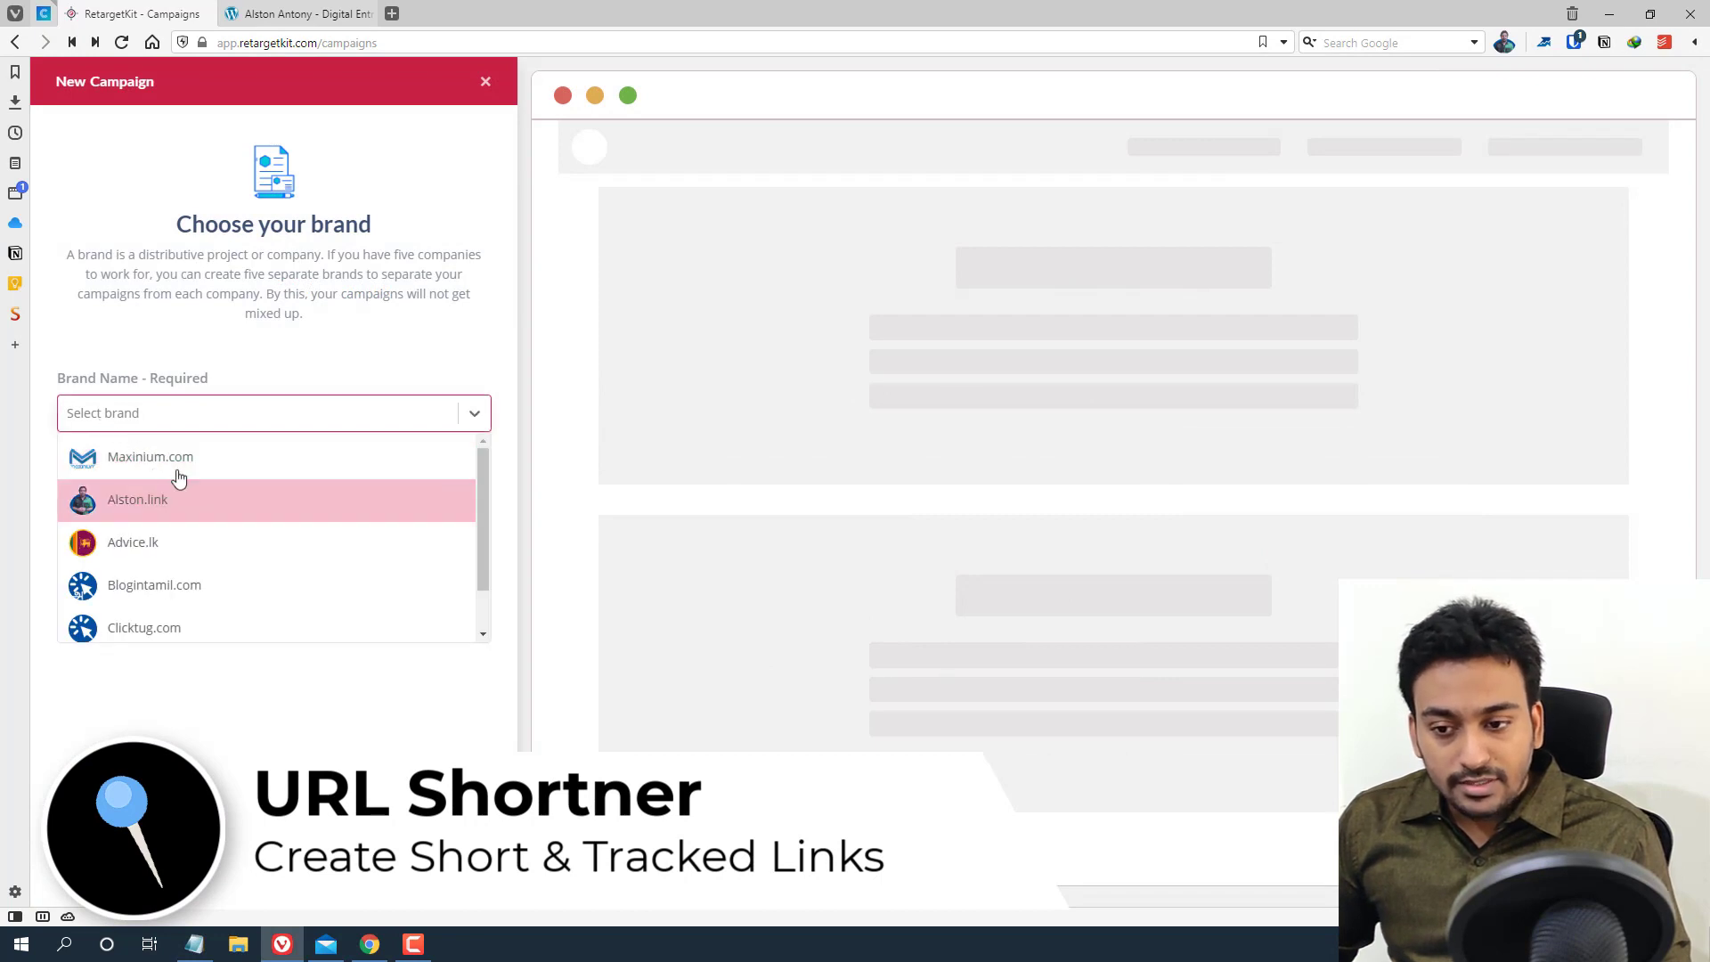
click(227, 506)
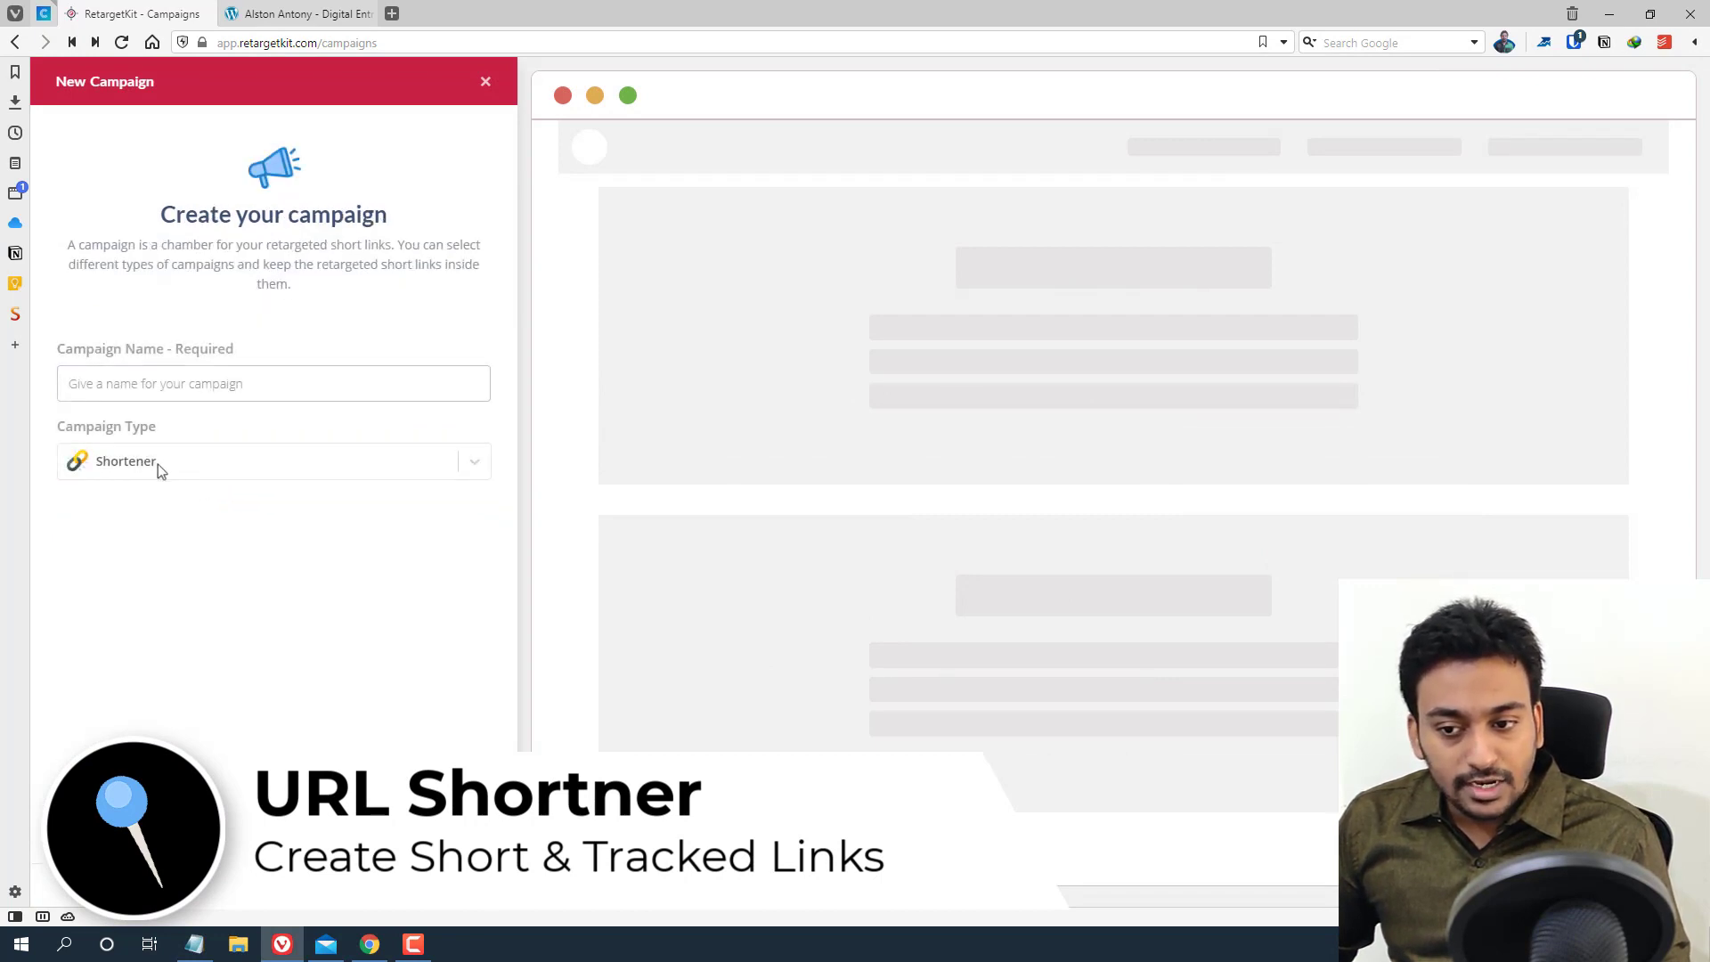
Set the campaign type to Shortener, name the campaign "Video Short Links" and continue to the custom domain stage
click(158, 463)
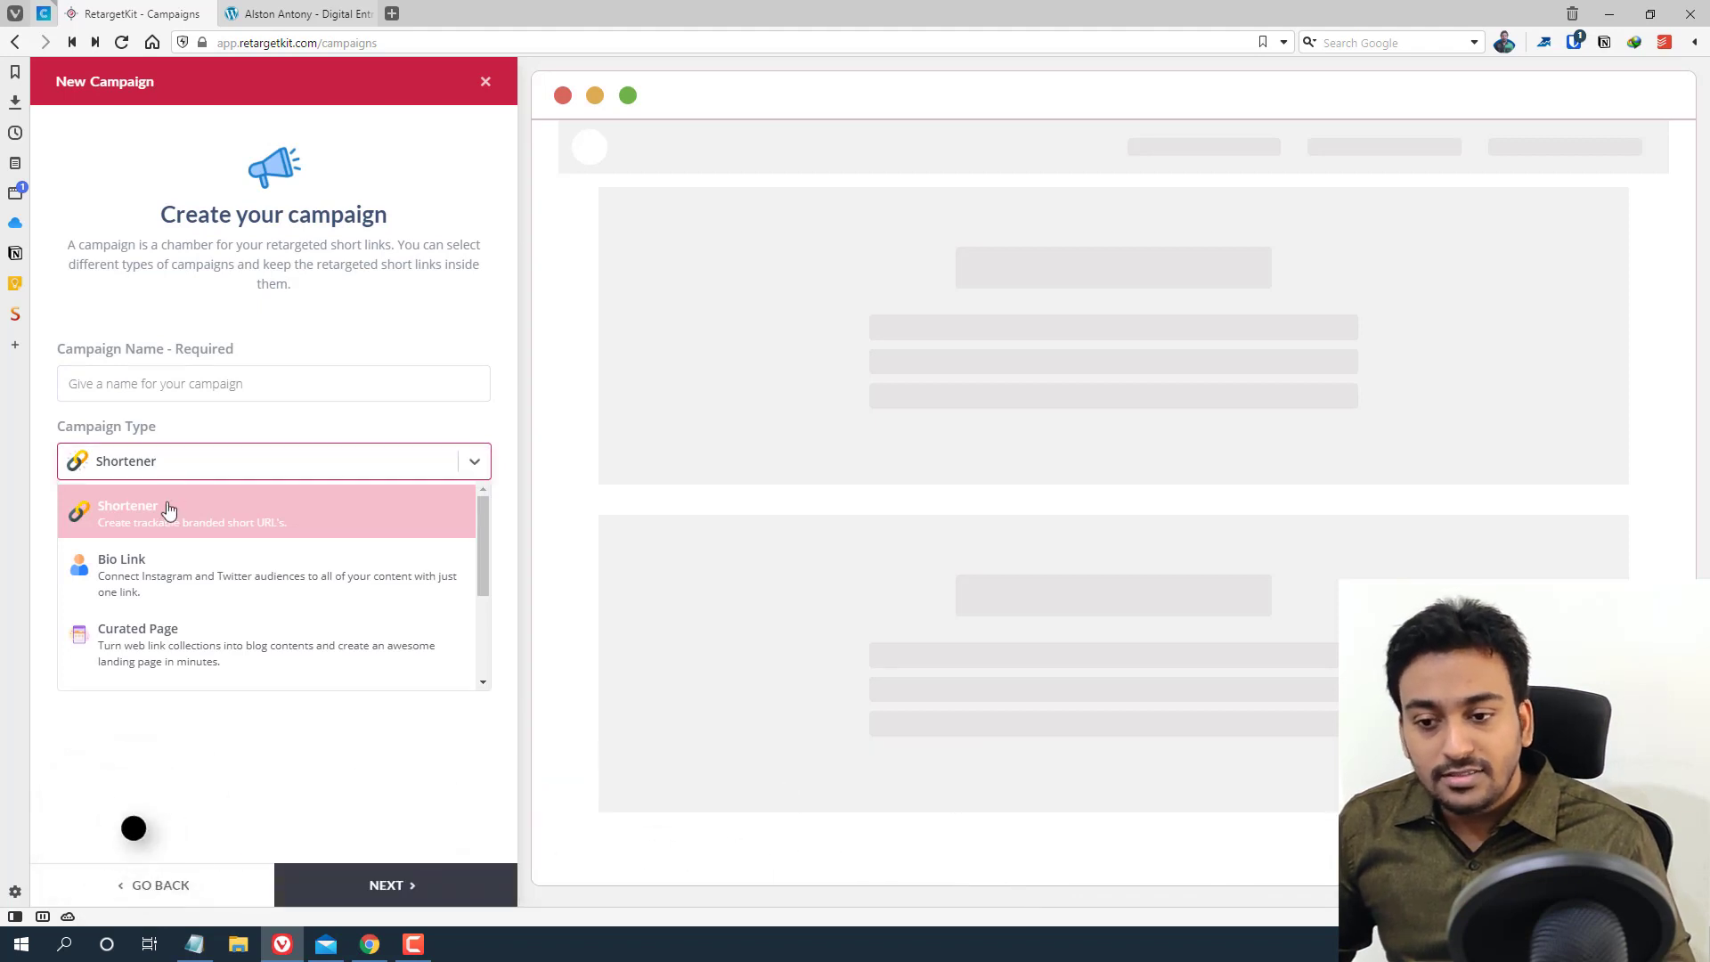
click(169, 509)
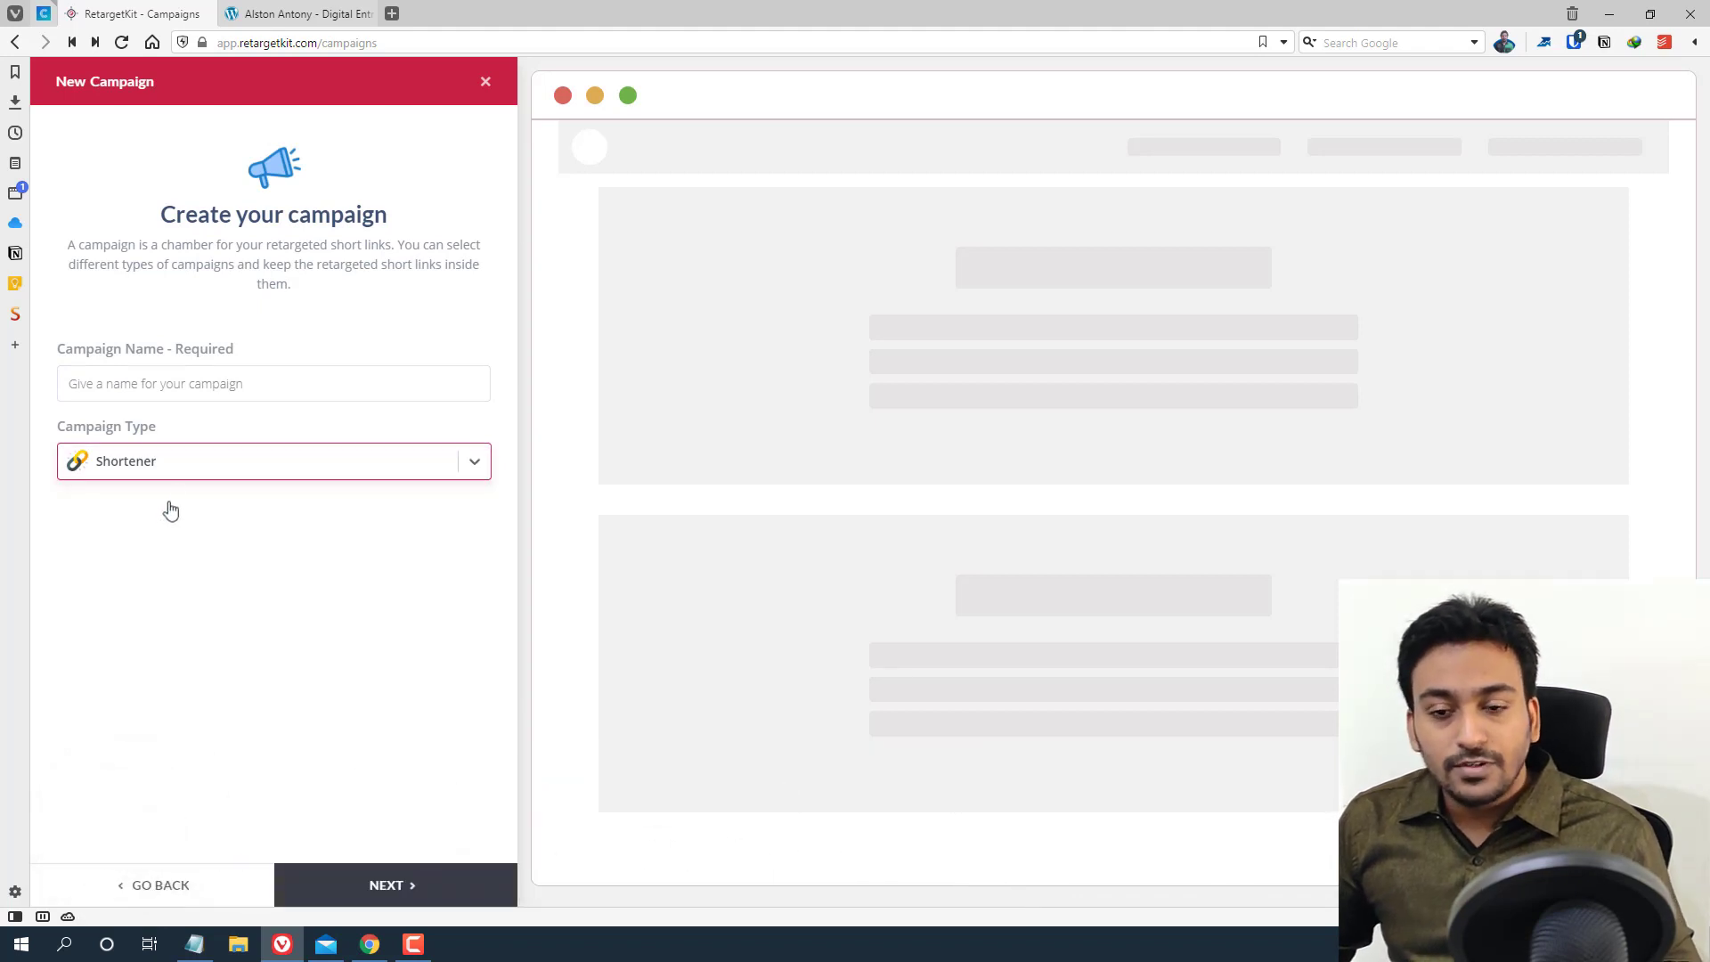
click(228, 388)
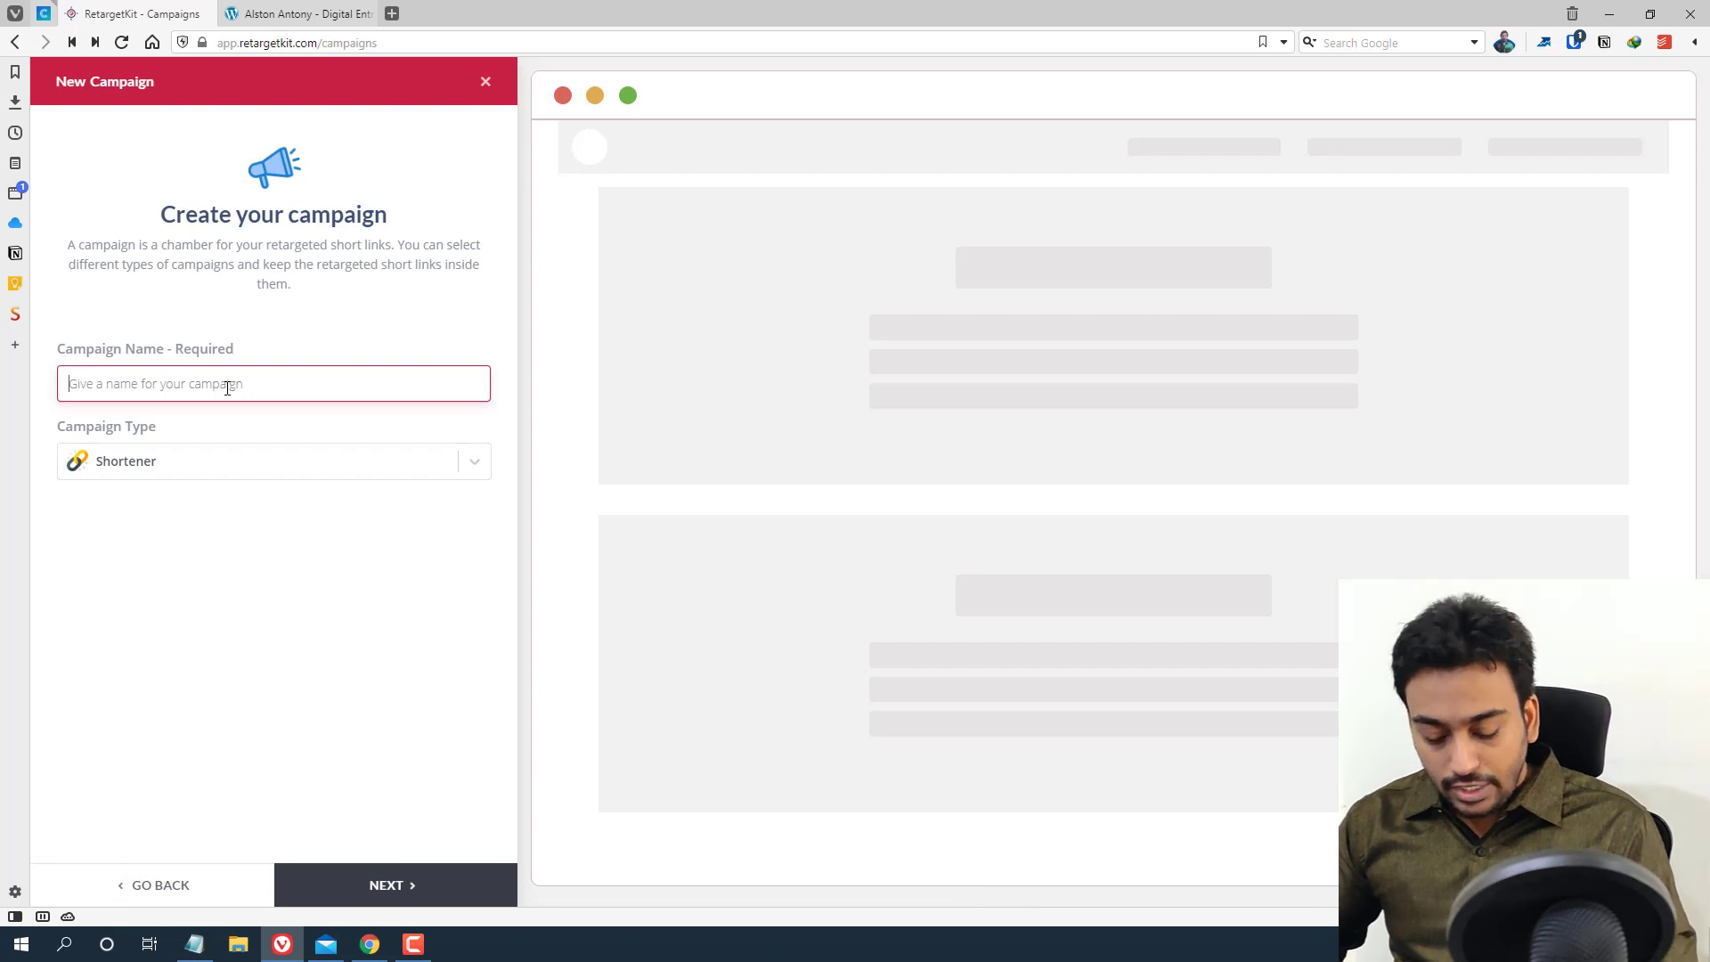
text(Video Sh)
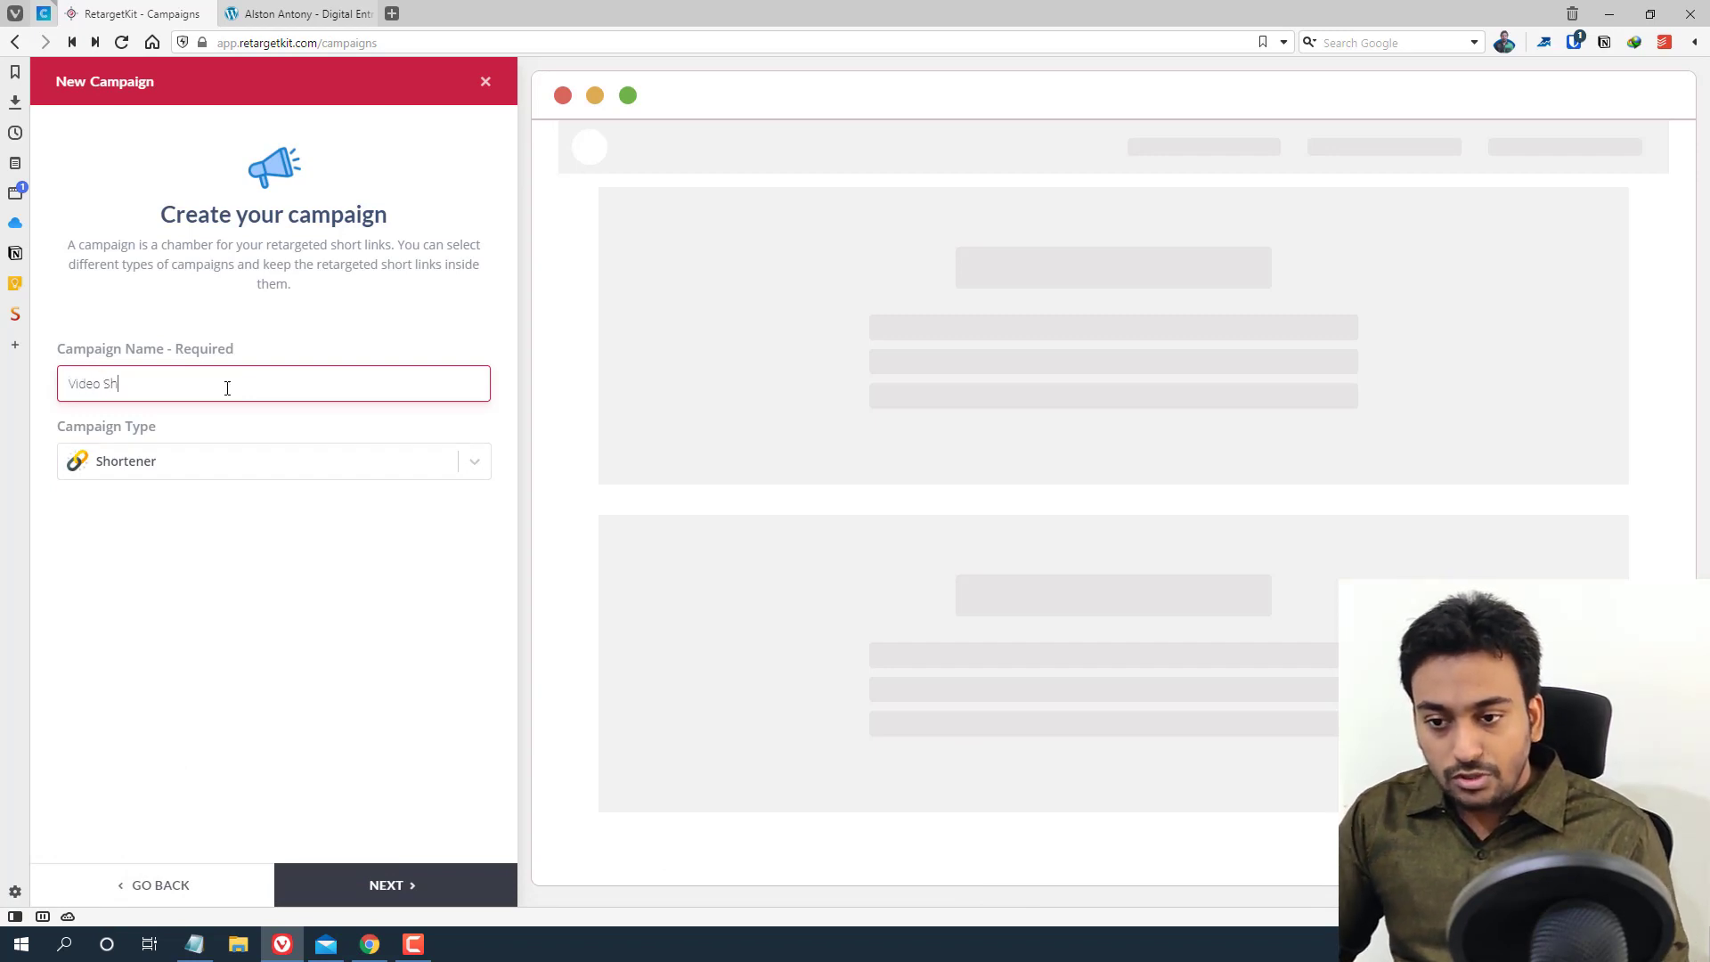
text(ort Links)
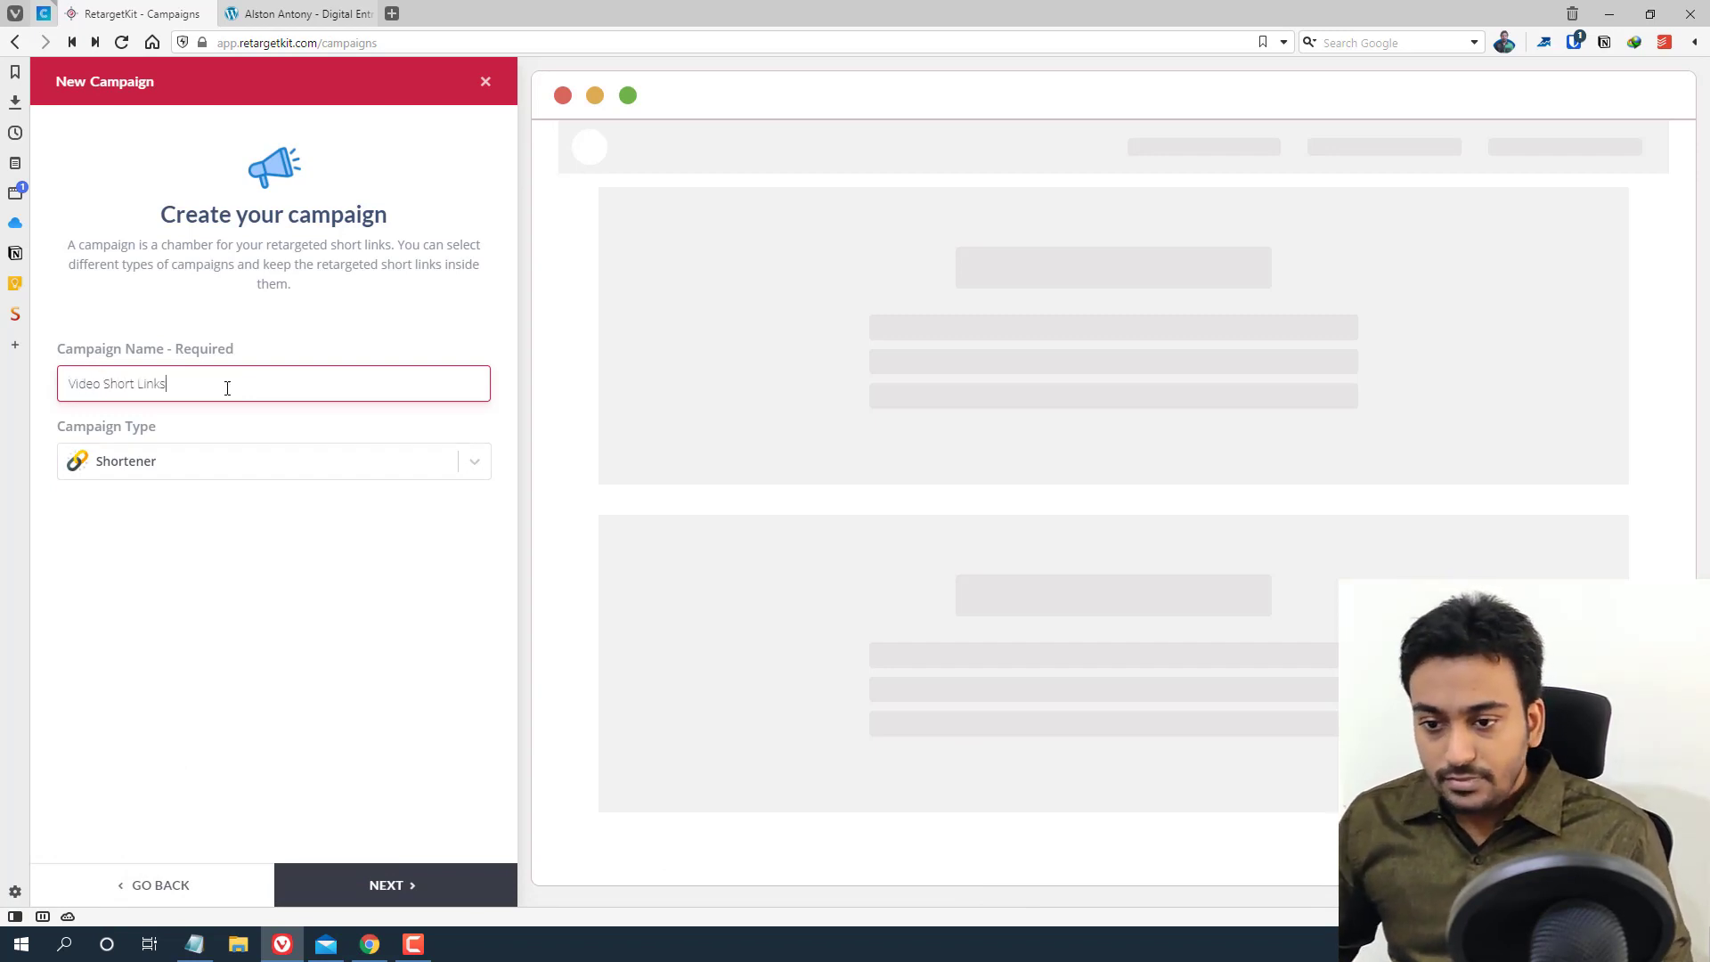
click(378, 887)
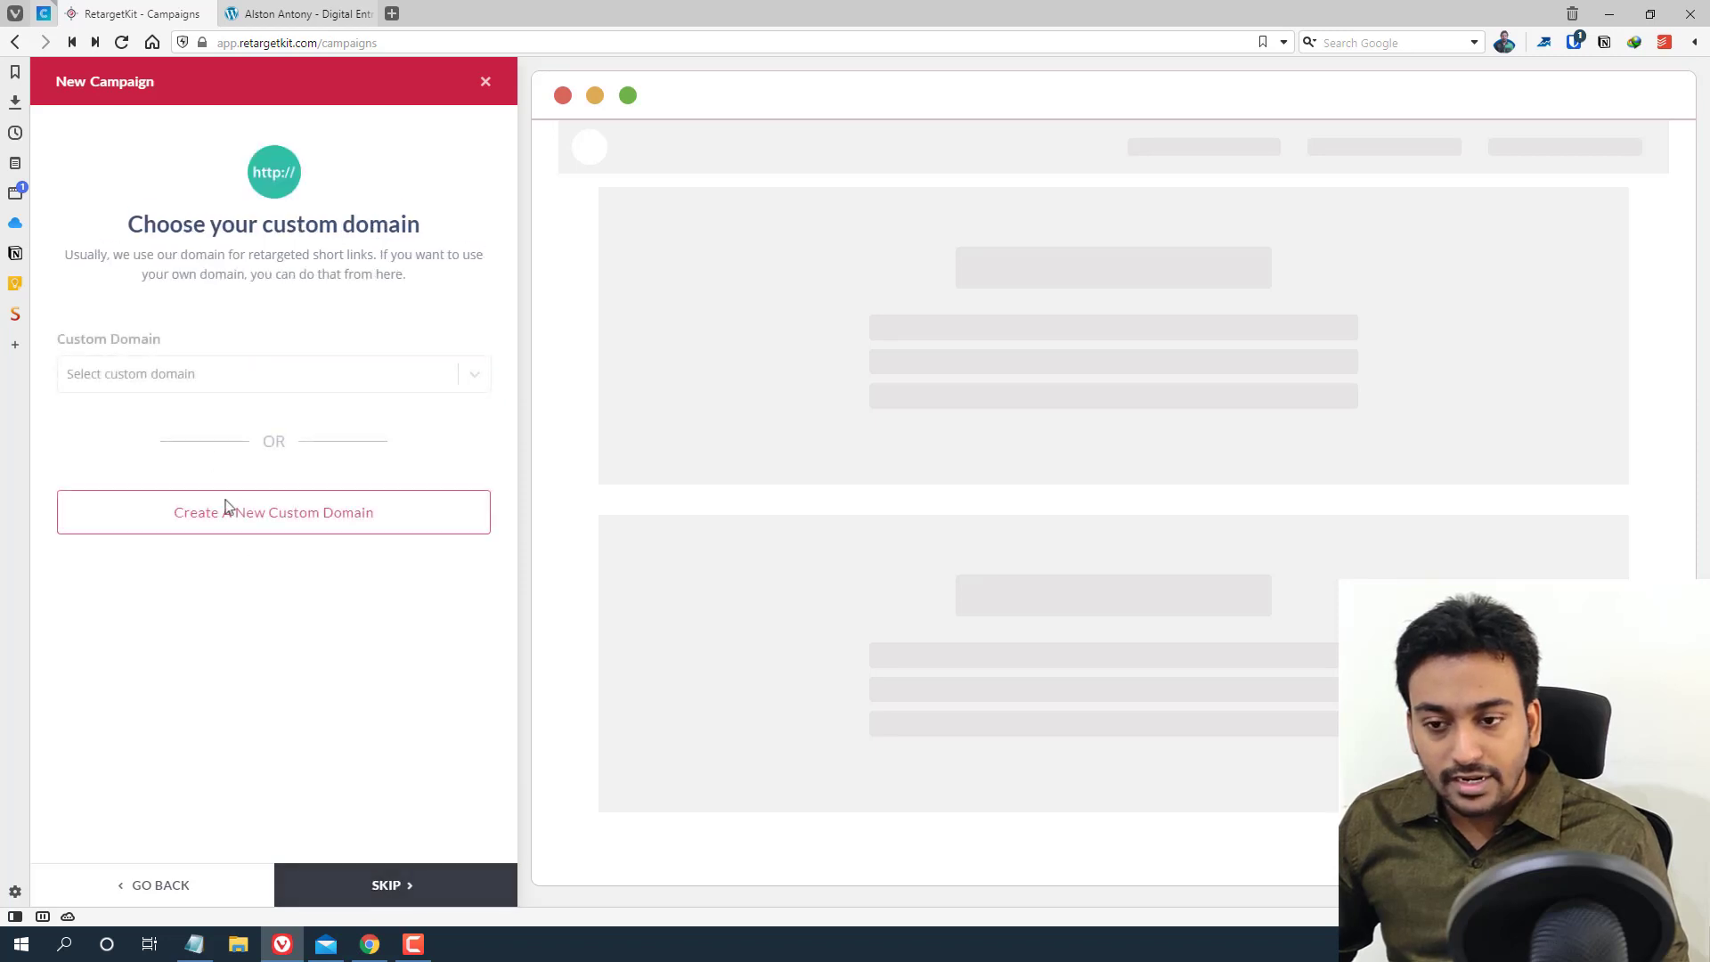
Check the custom domains available for the campaign and skip the domain stage without selecting one
click(180, 385)
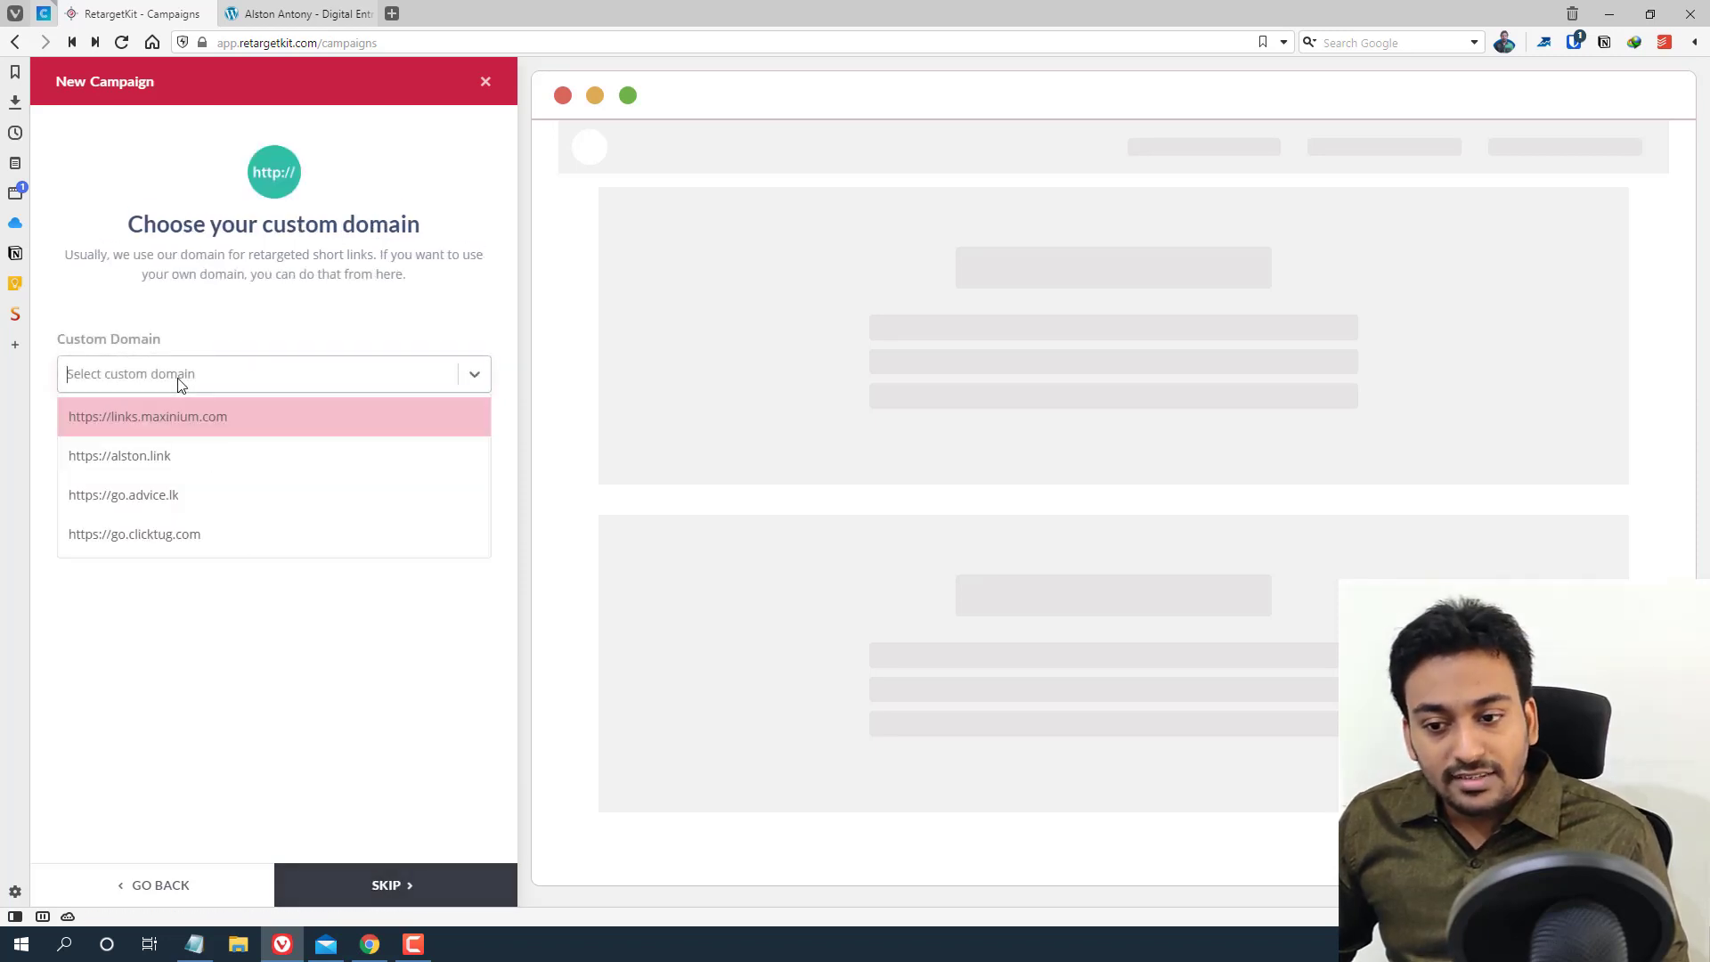
key(Down)
key(Down)
key(Down)
key(Down)
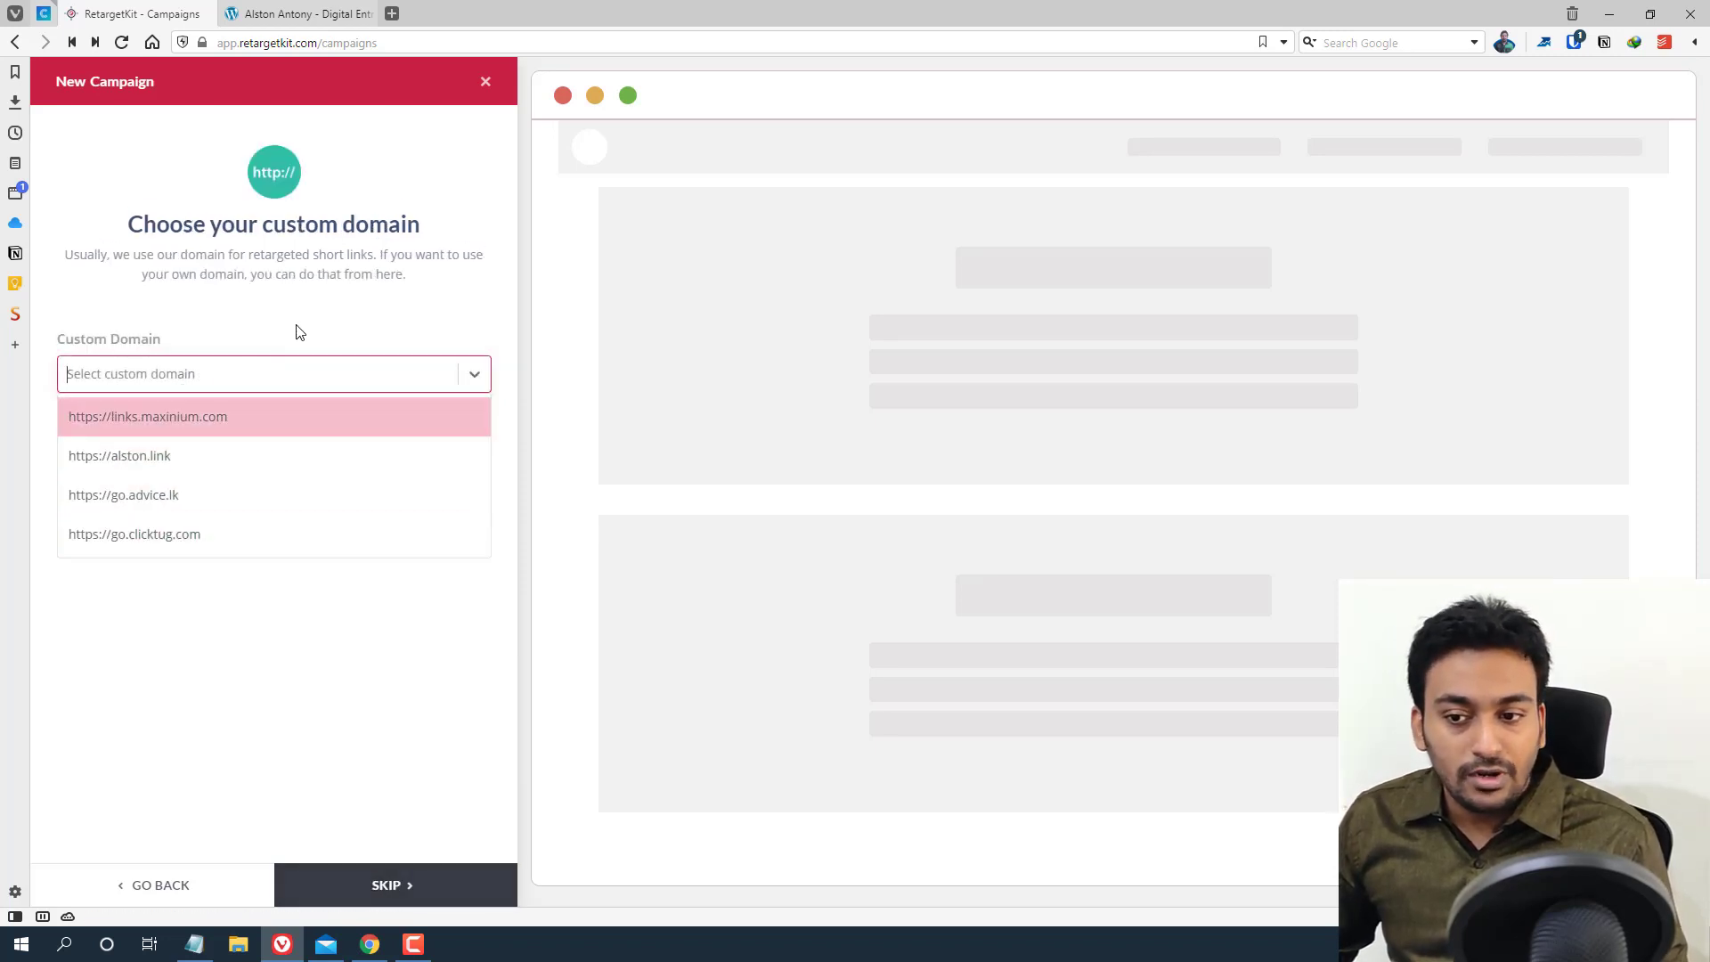
click(301, 334)
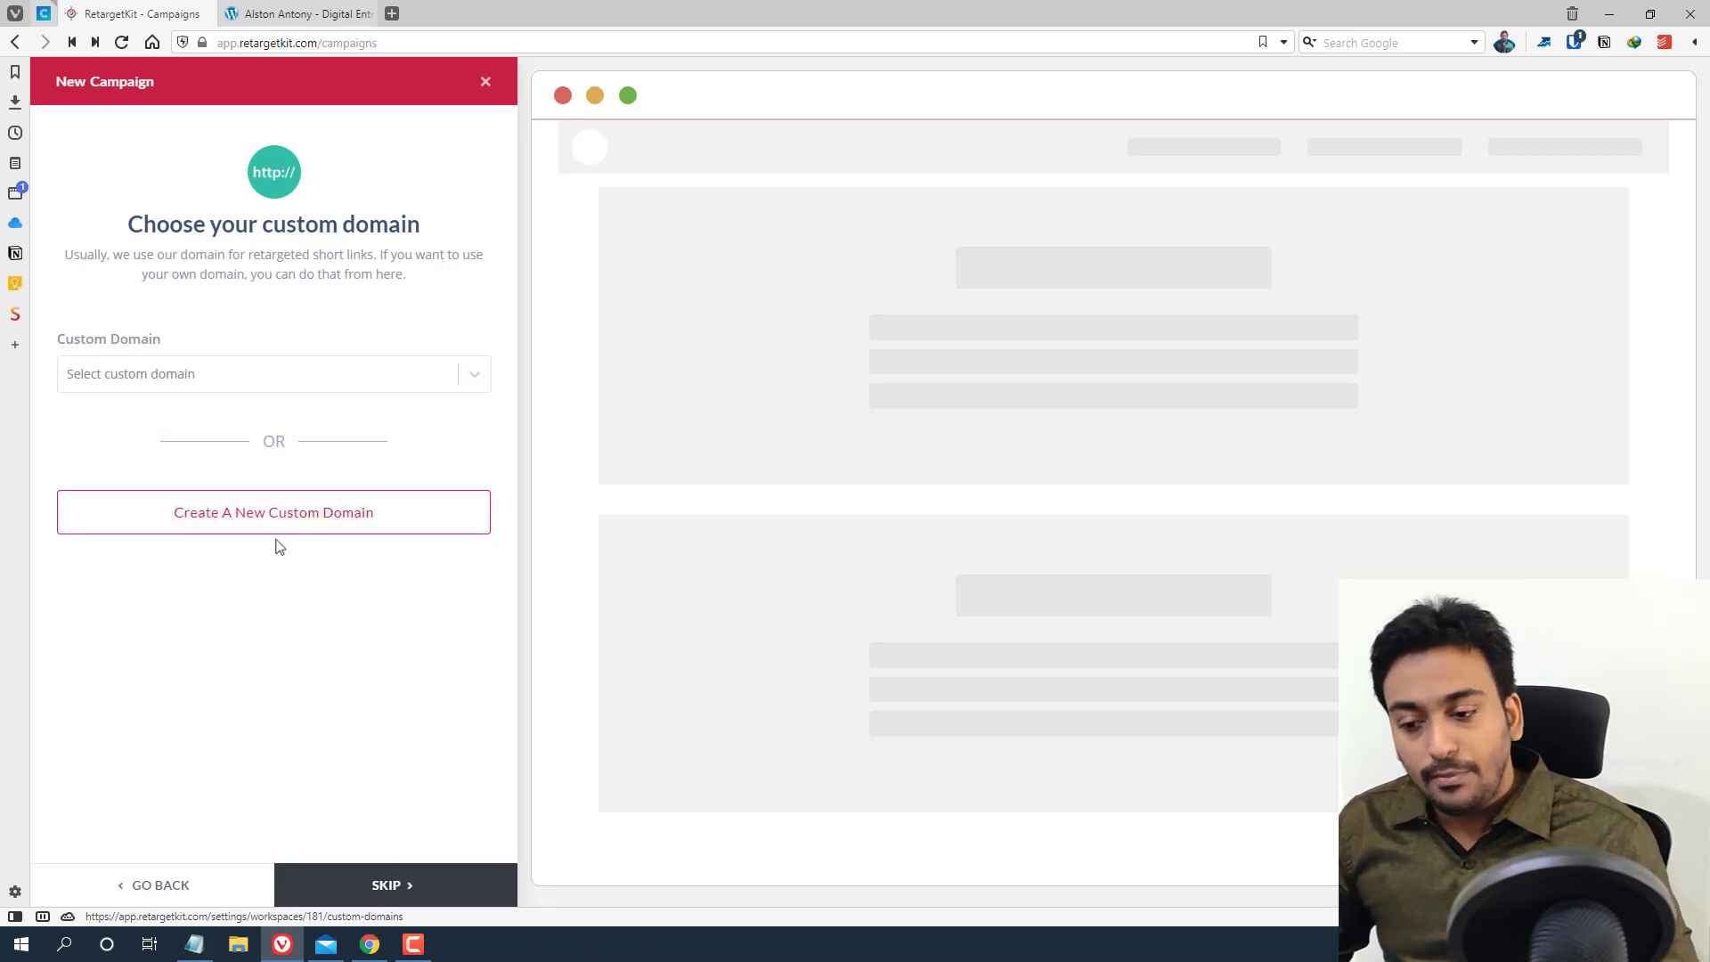
click(375, 888)
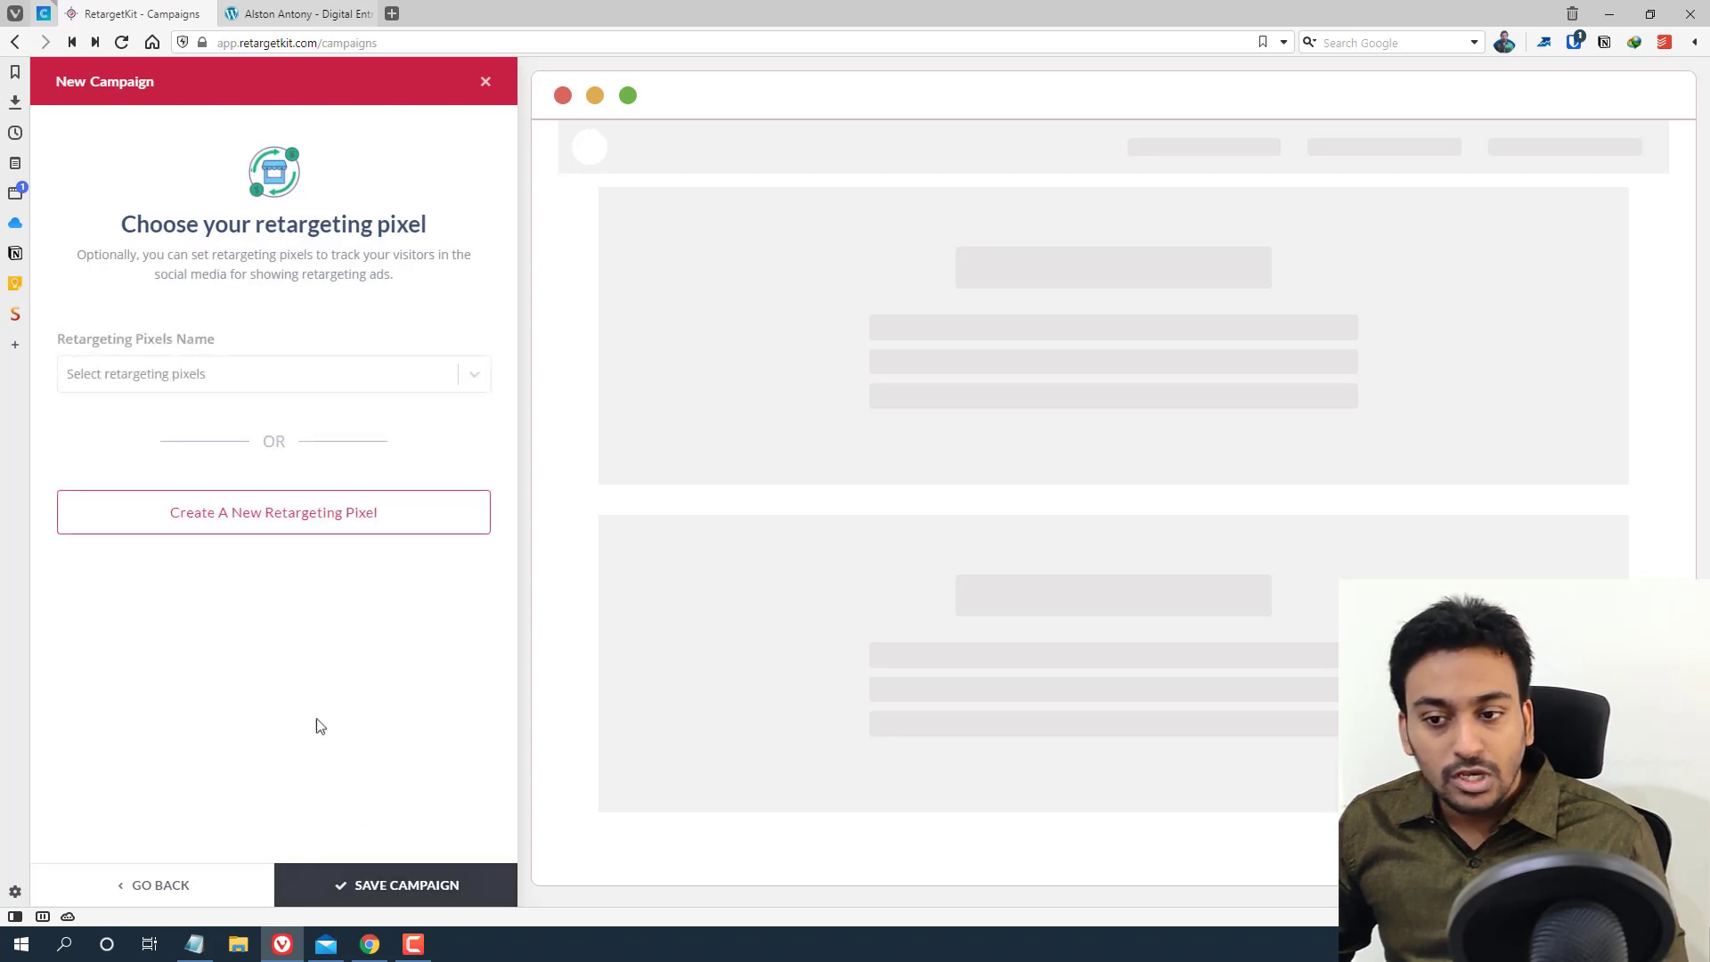
Assign the SaaSpirate retargeting pixel to the new campaign and save the campaign
click(194, 365)
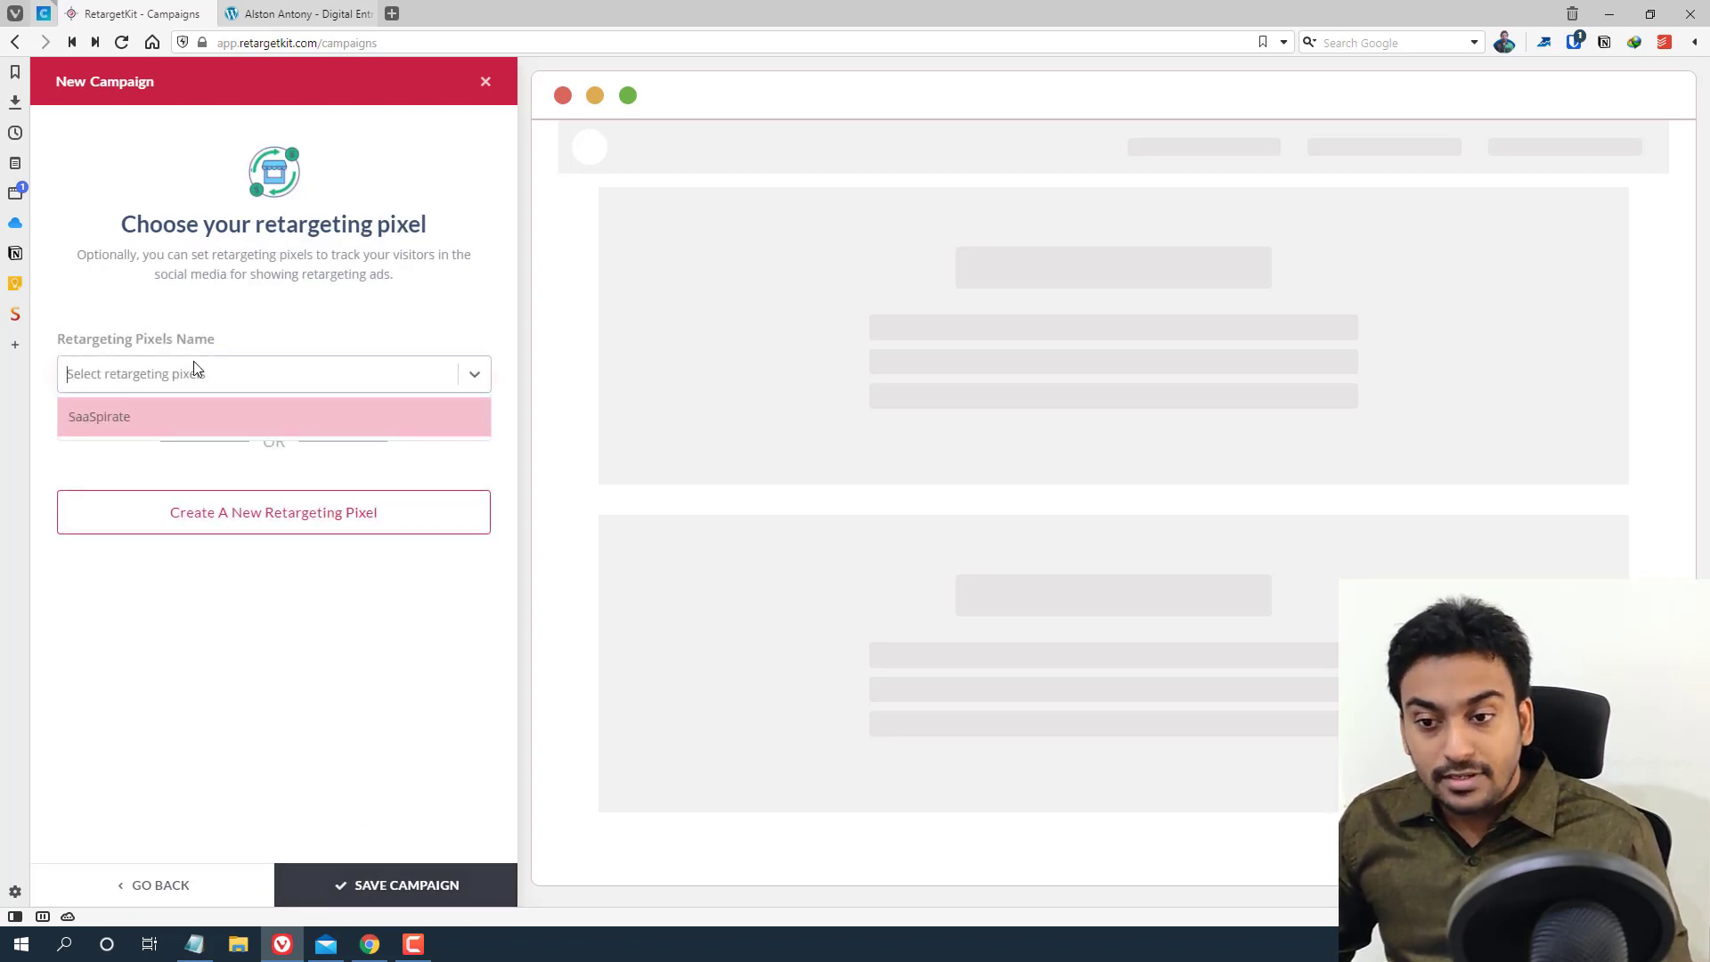
click(165, 421)
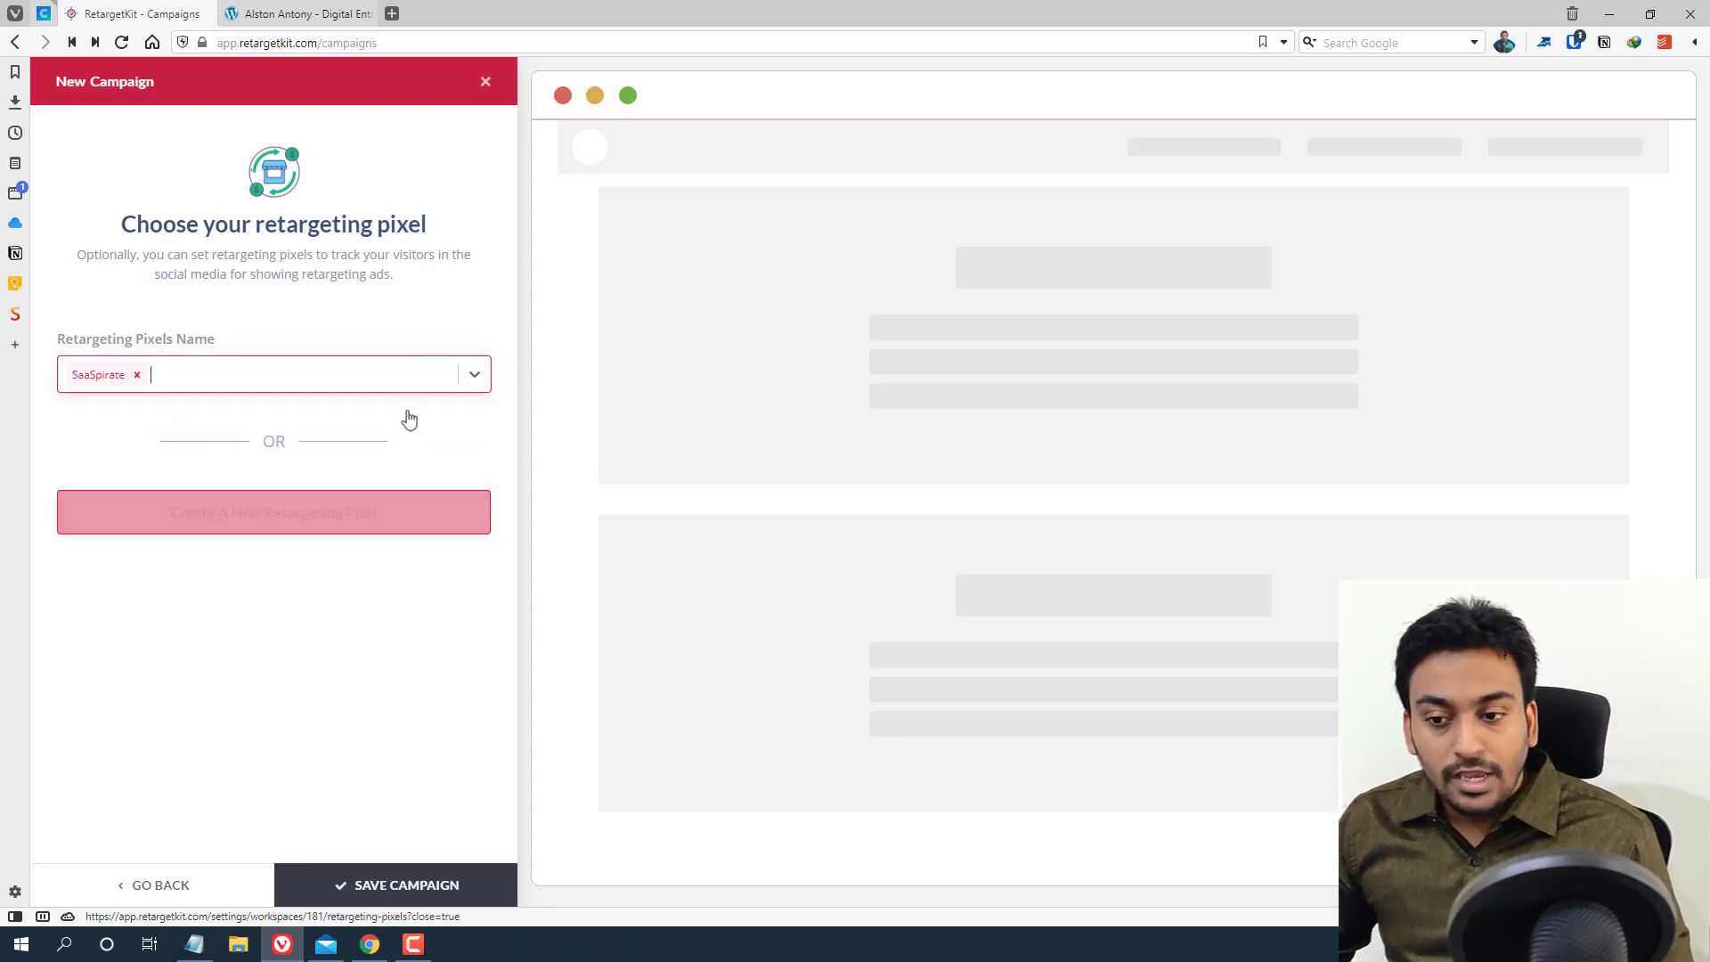
click(405, 886)
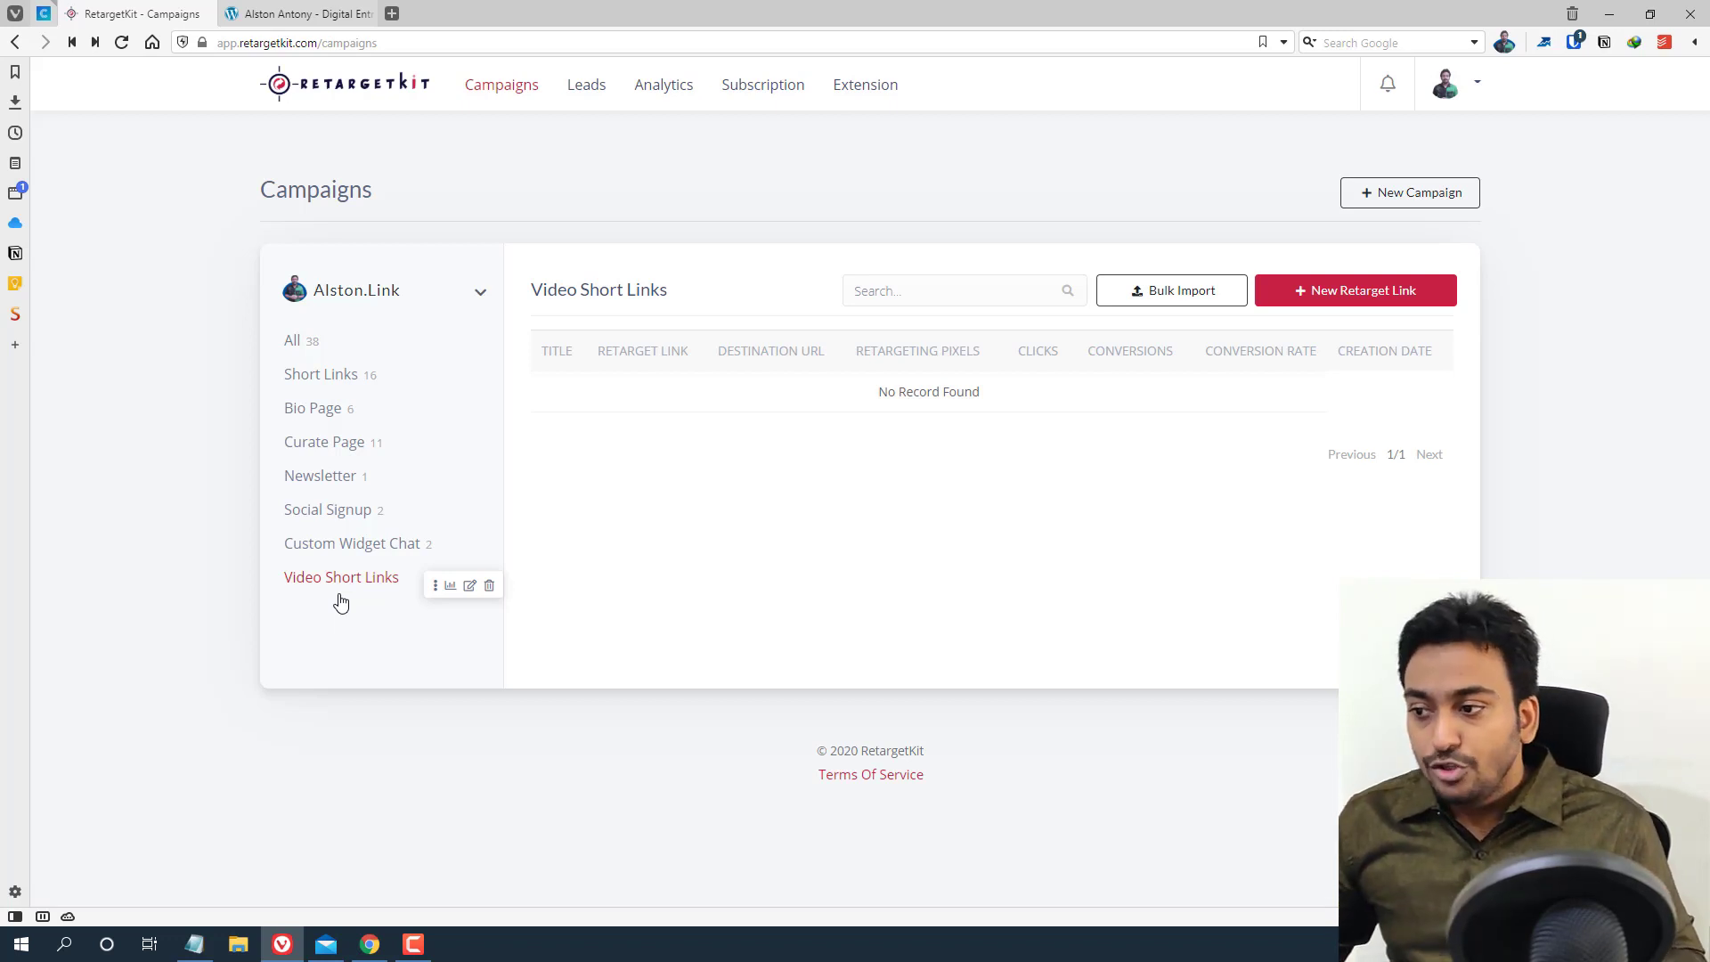
click(1302, 301)
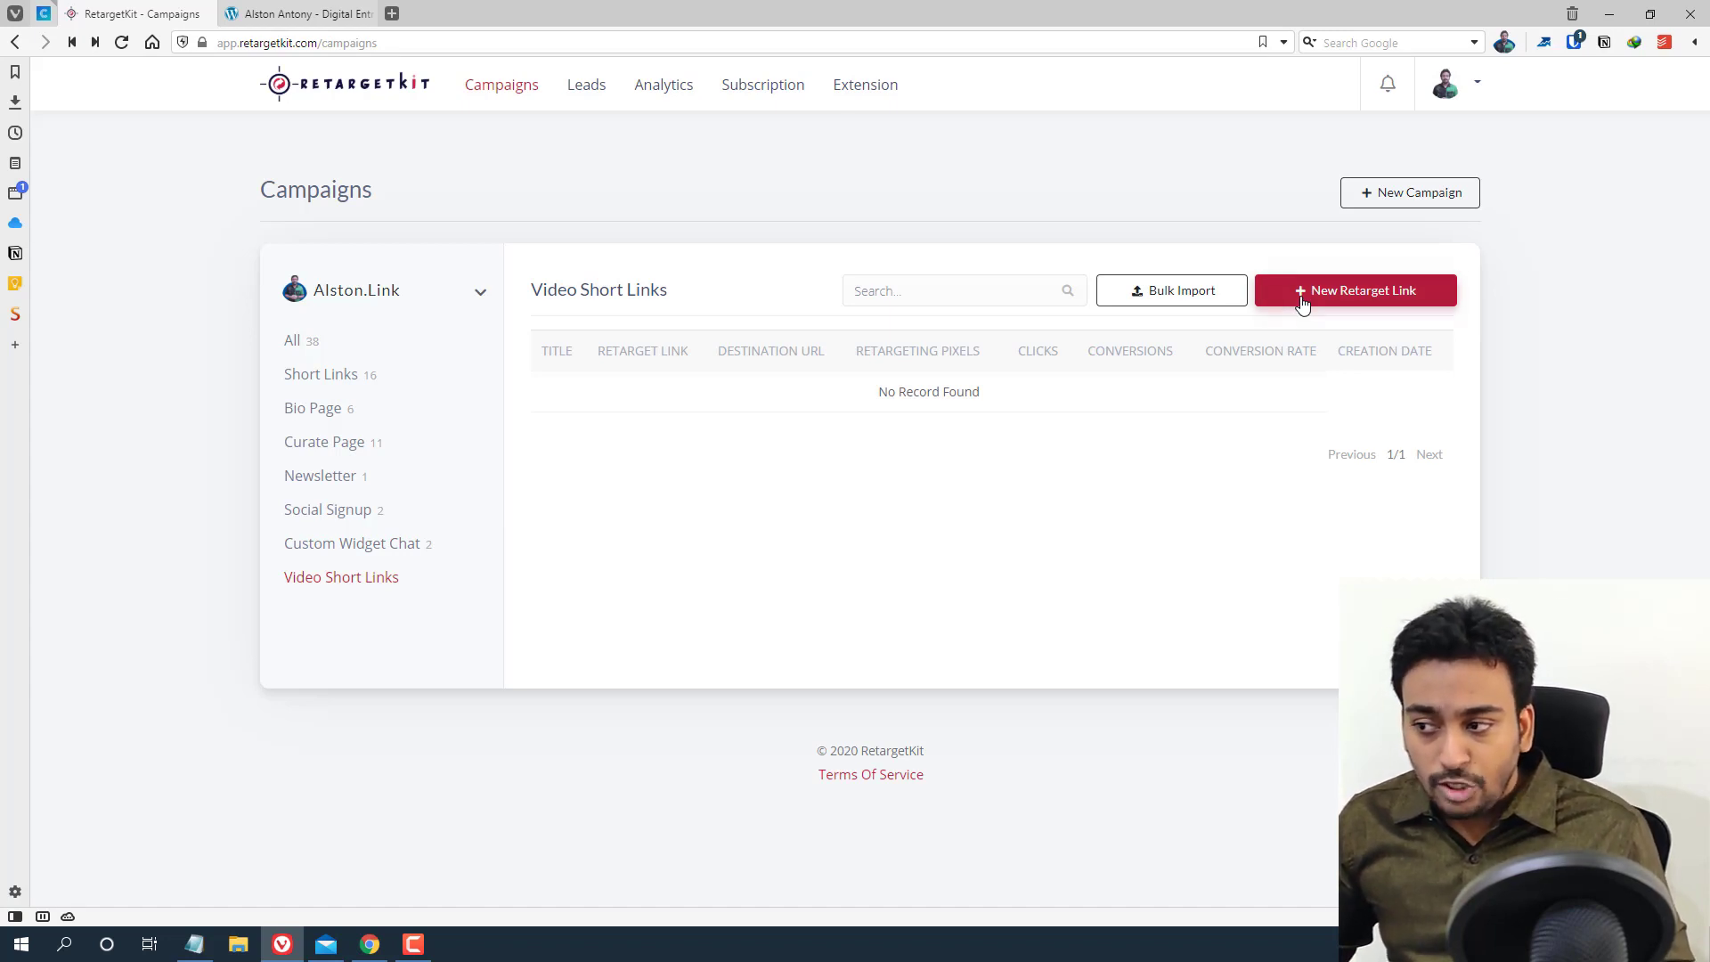
click(316, 16)
click(321, 44)
key(ctrl+c)
click(160, 11)
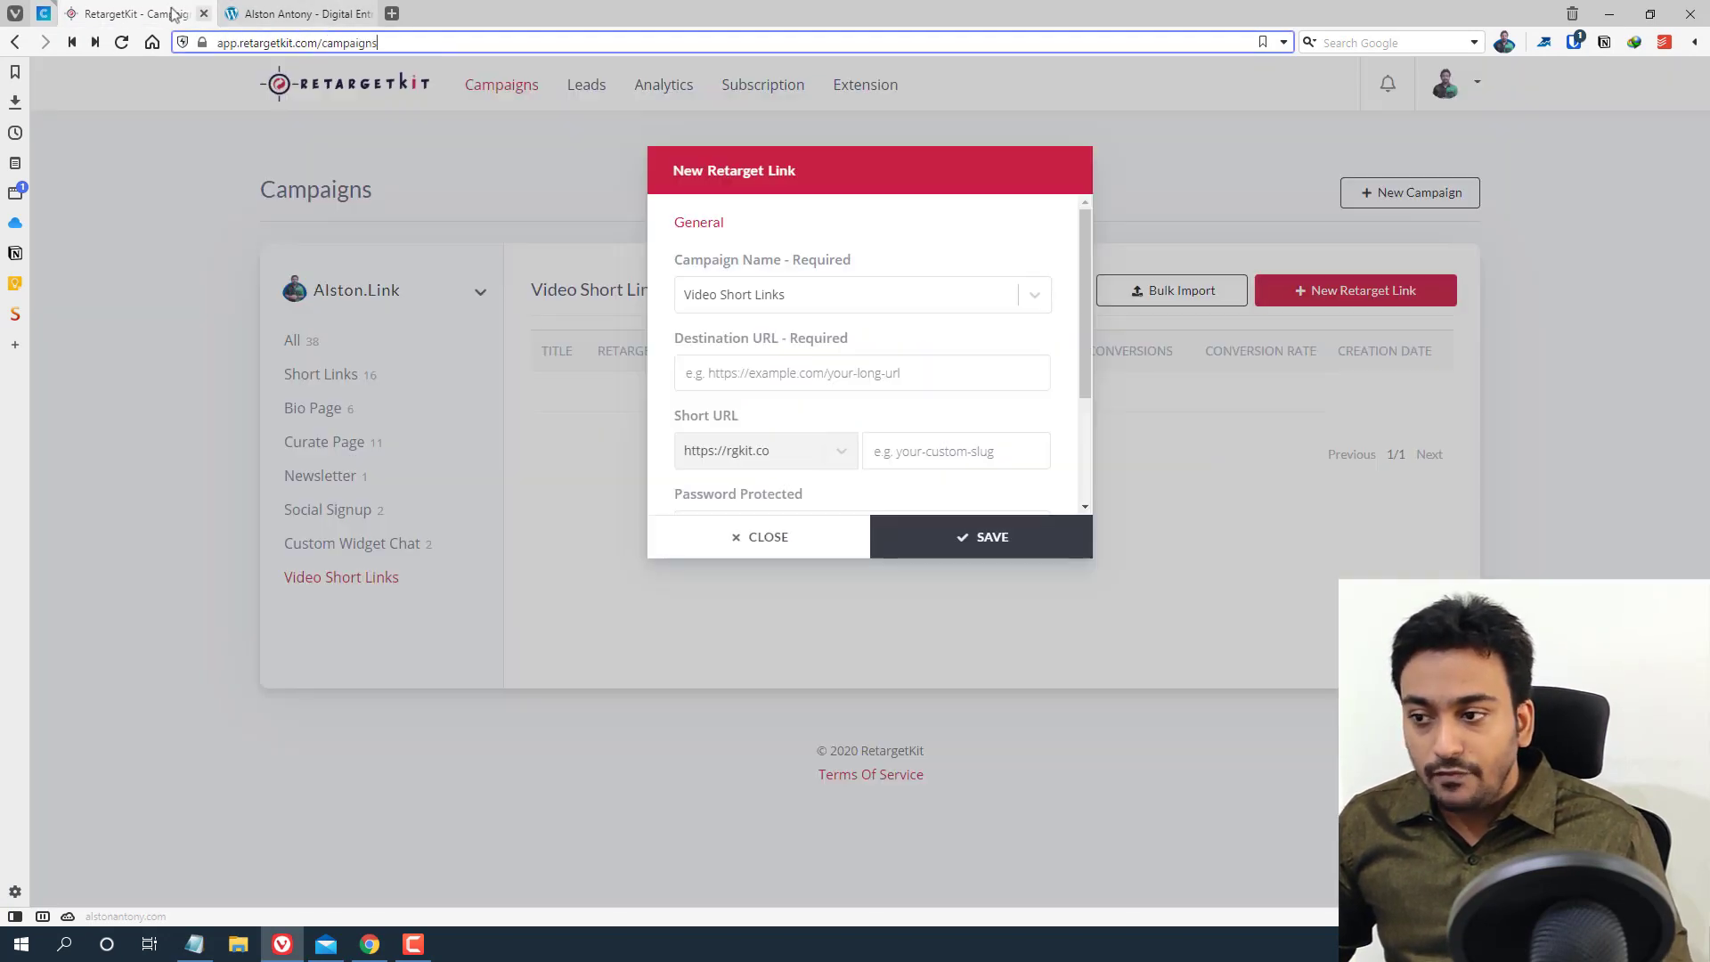
click(847, 381)
key(ctrl+v)
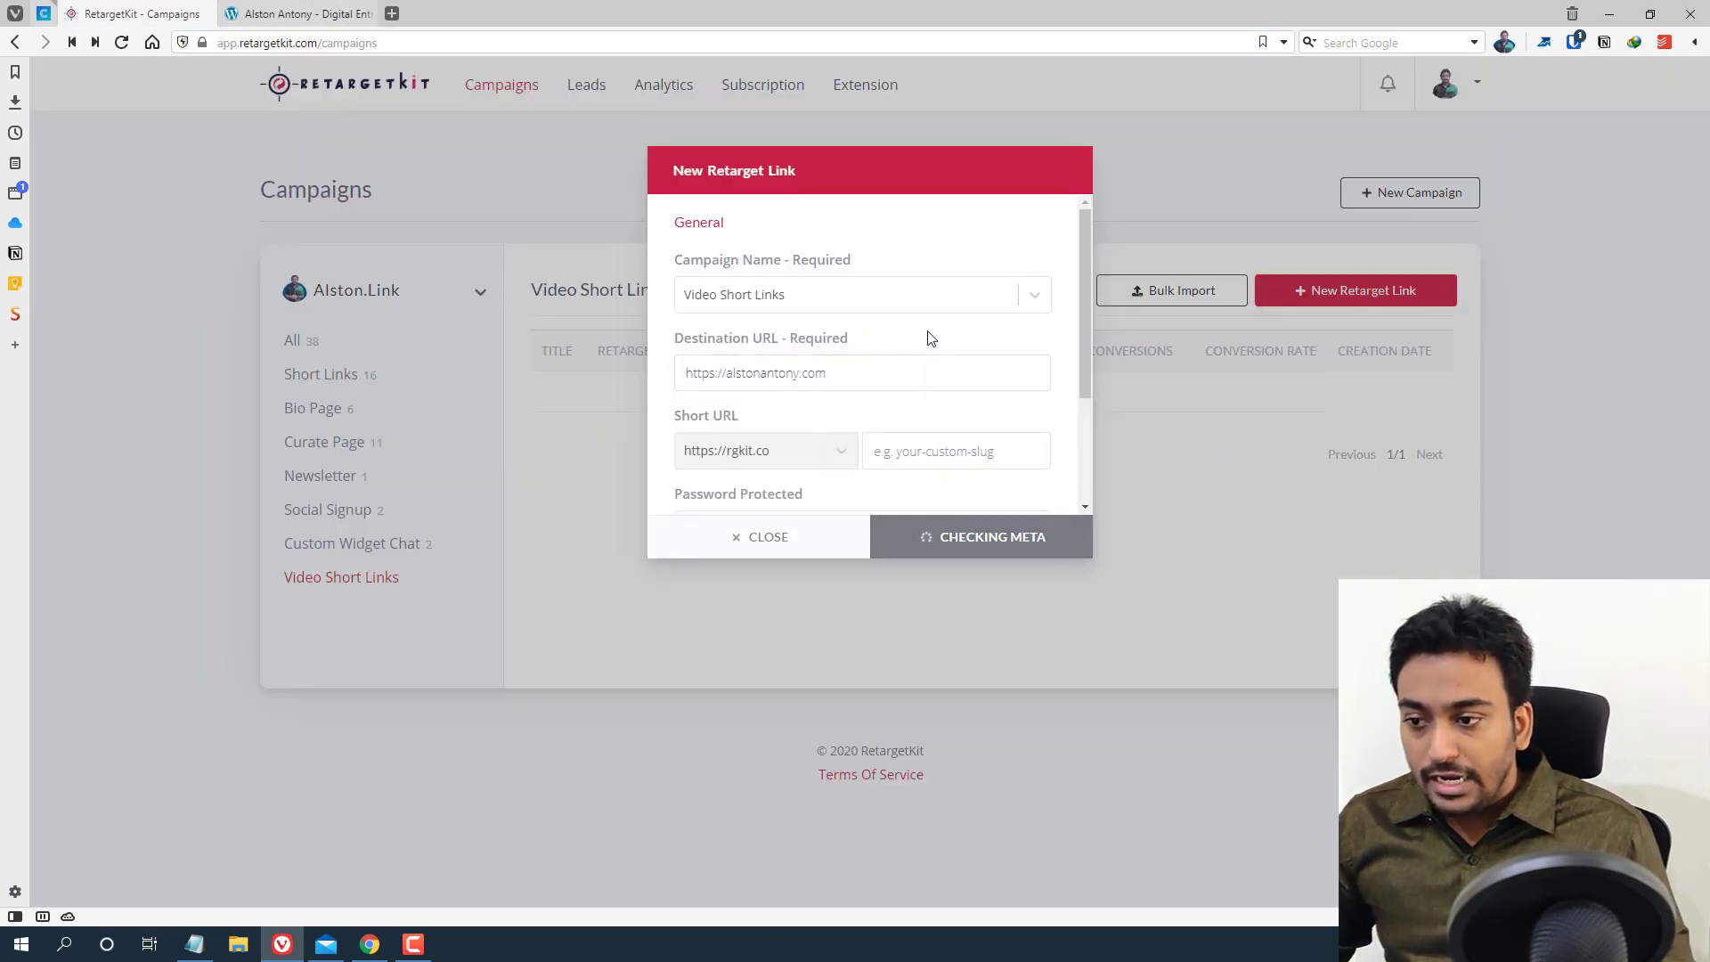
Examine the short URL domain, custom slug and password protection options of the new retarget link without filling them in
scroll(931, 339, down, 1)
click(888, 362)
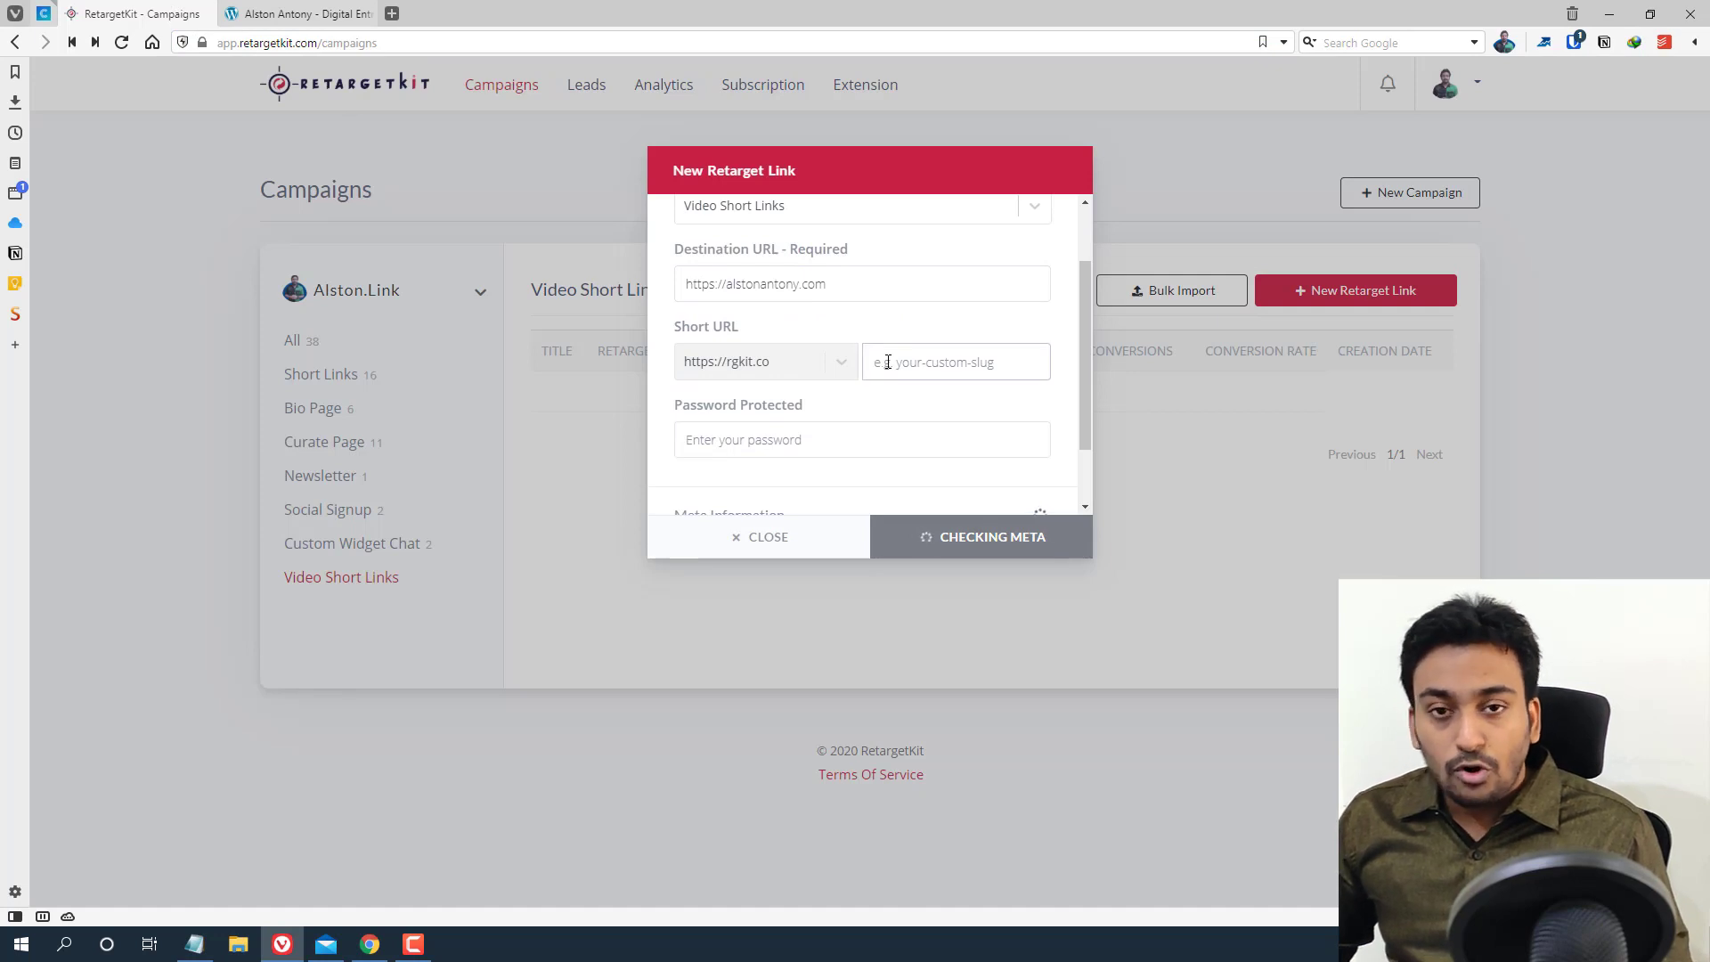
click(911, 365)
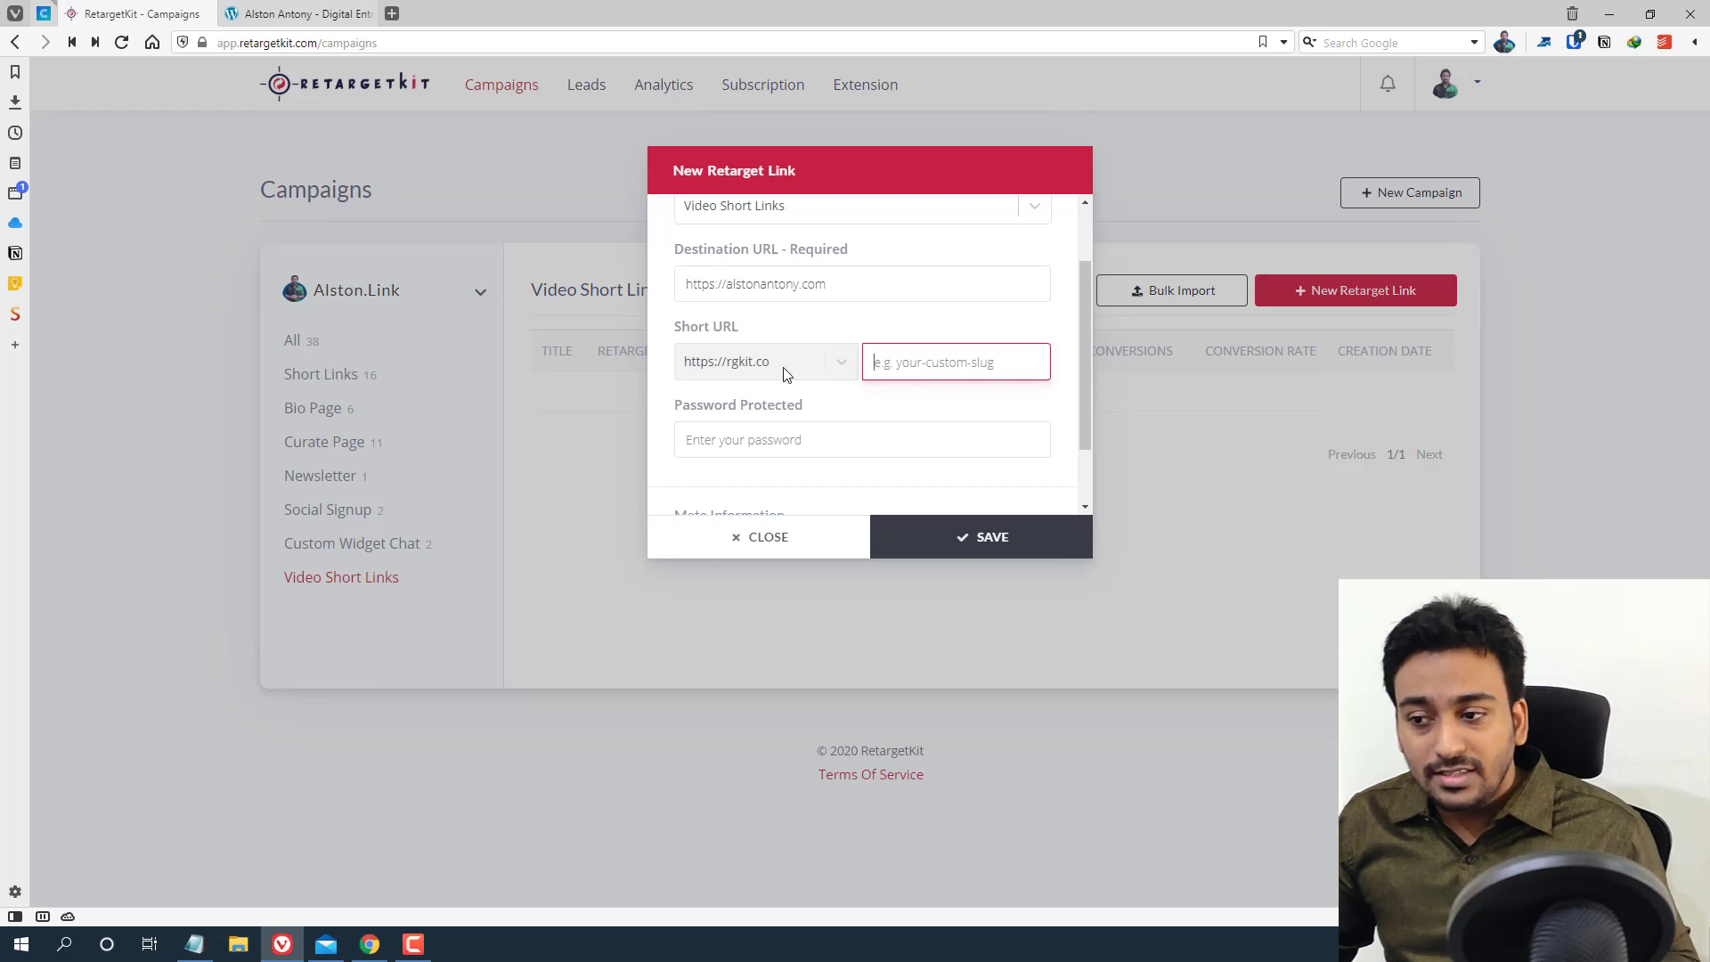
click(786, 390)
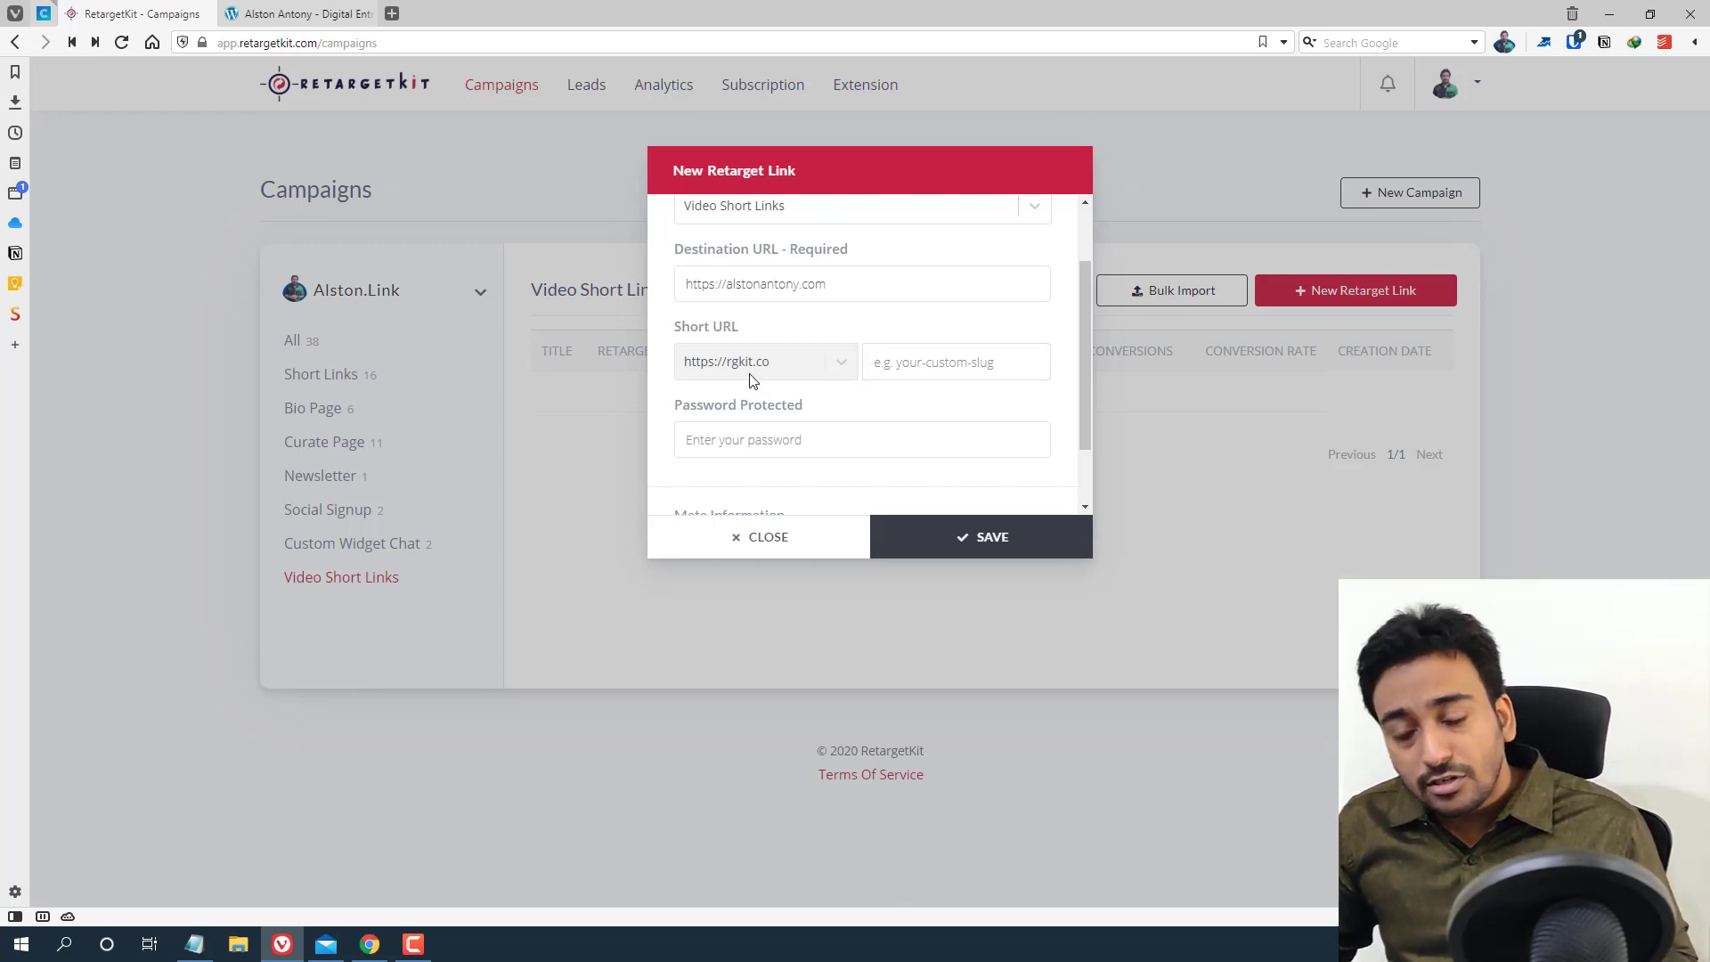
scroll(762, 379, down, 1)
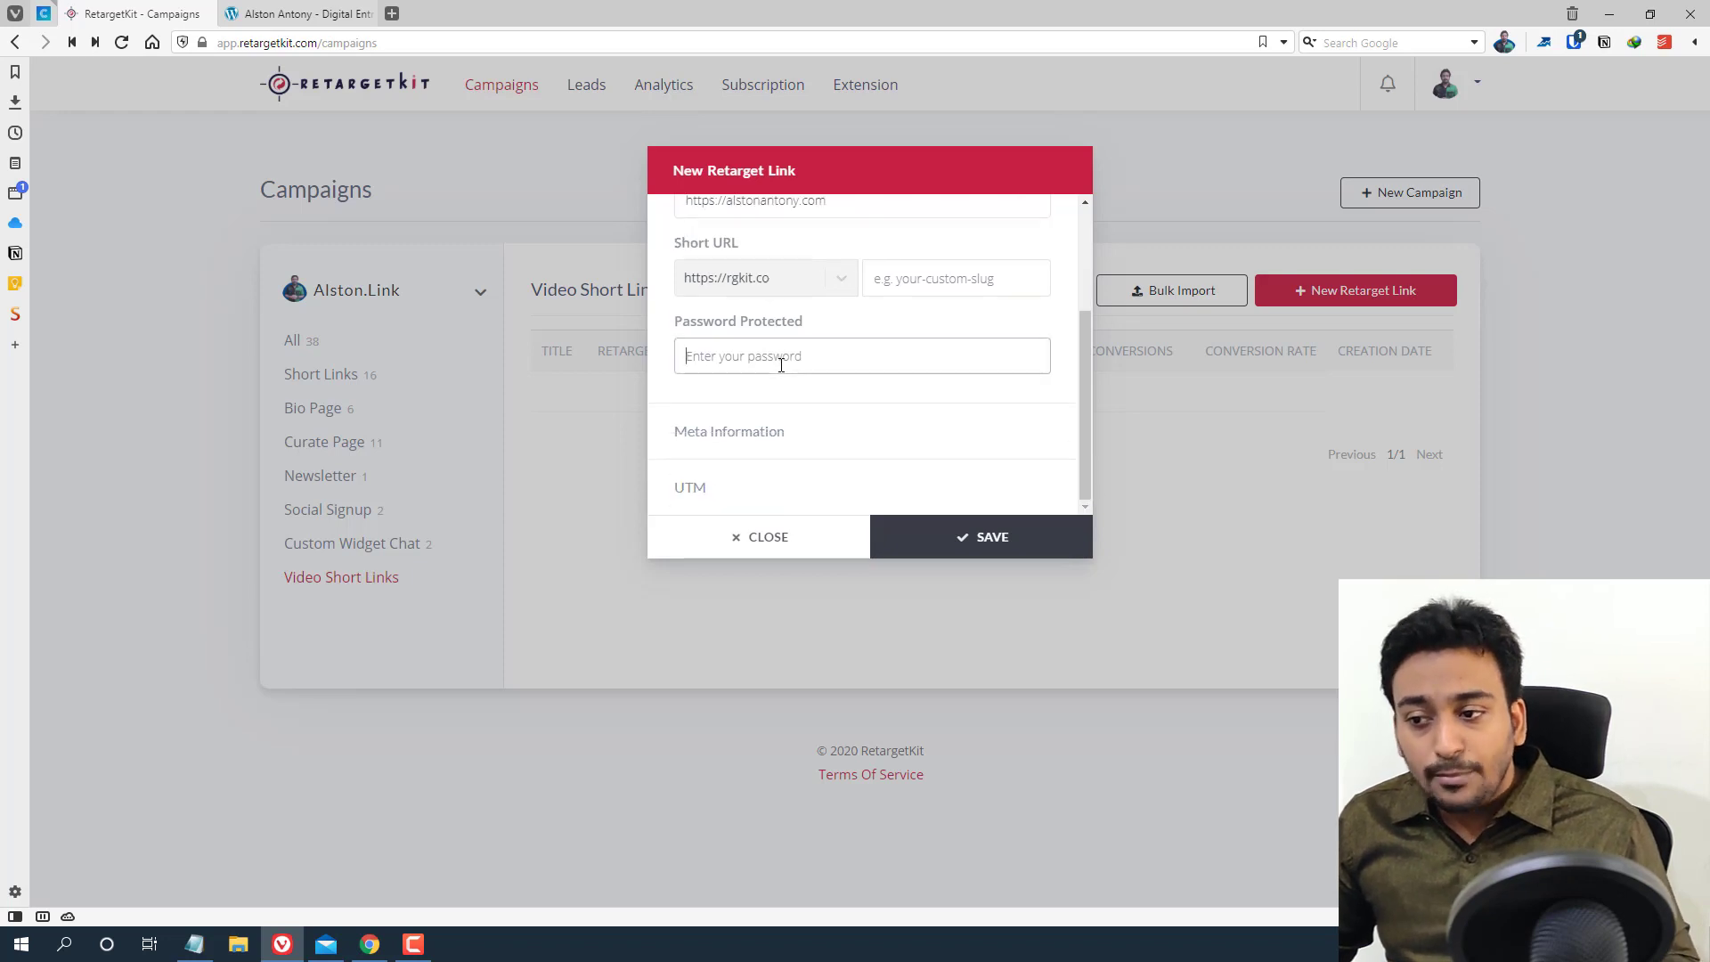
click(782, 361)
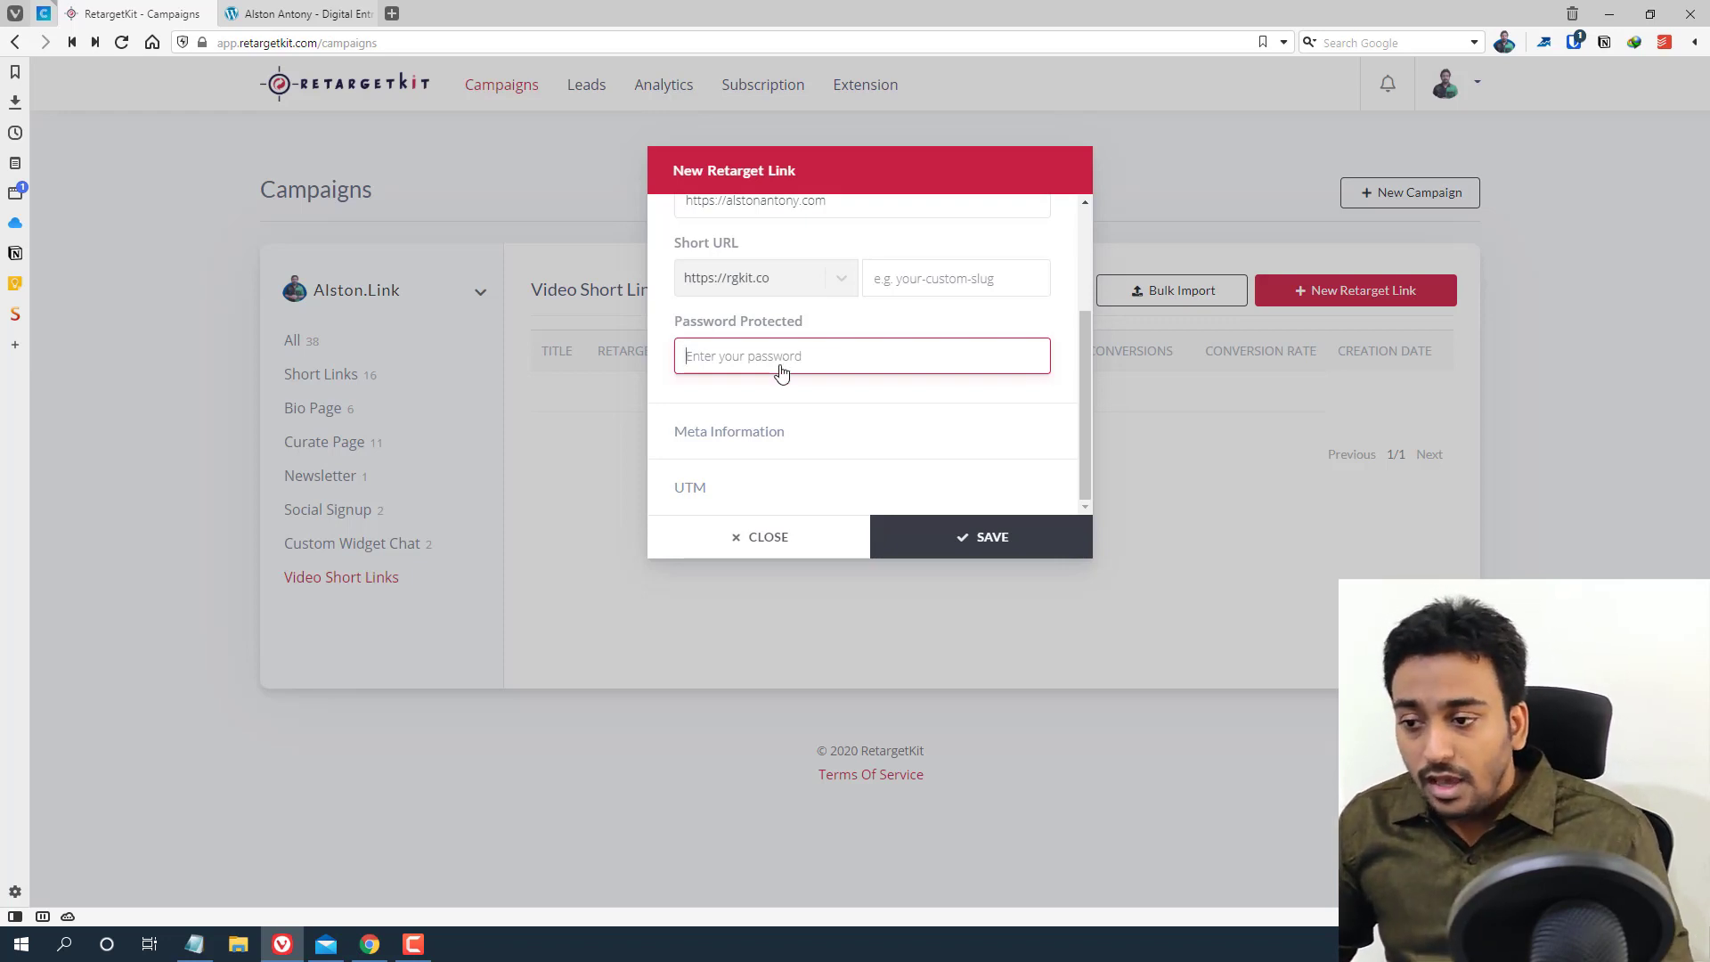
scroll(781, 366, up, 1)
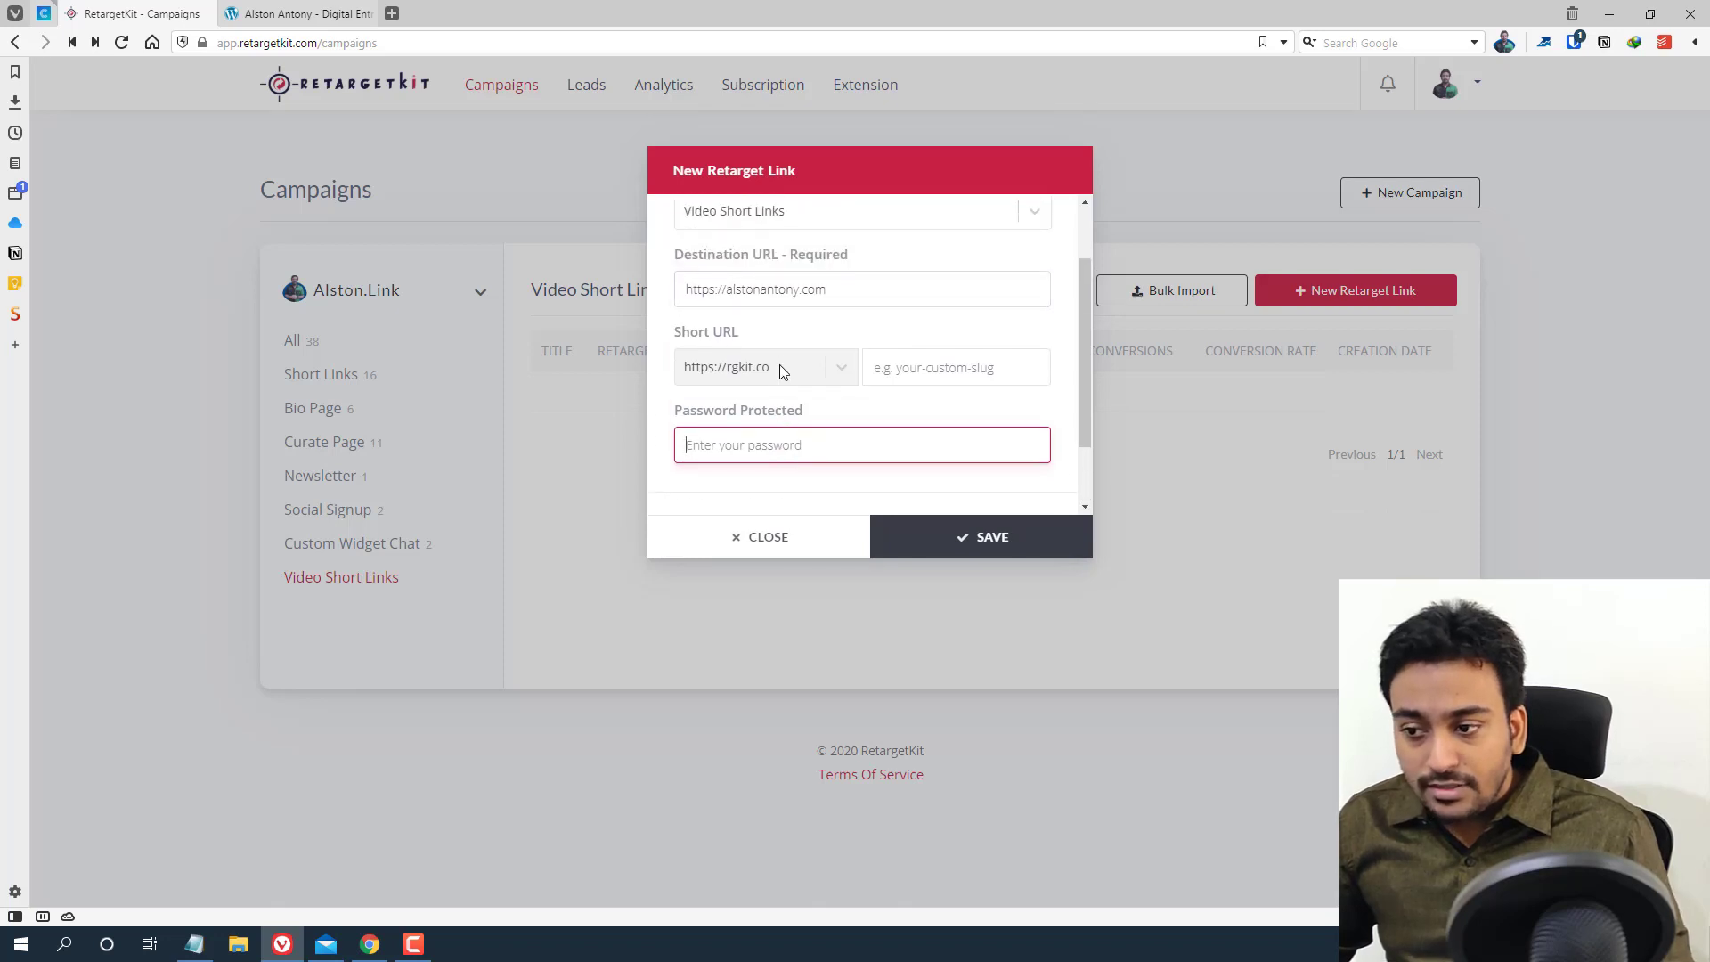
scroll(783, 374, down, 1)
Expand the link's meta information and compare its title, description and image with the destination website
click(797, 432)
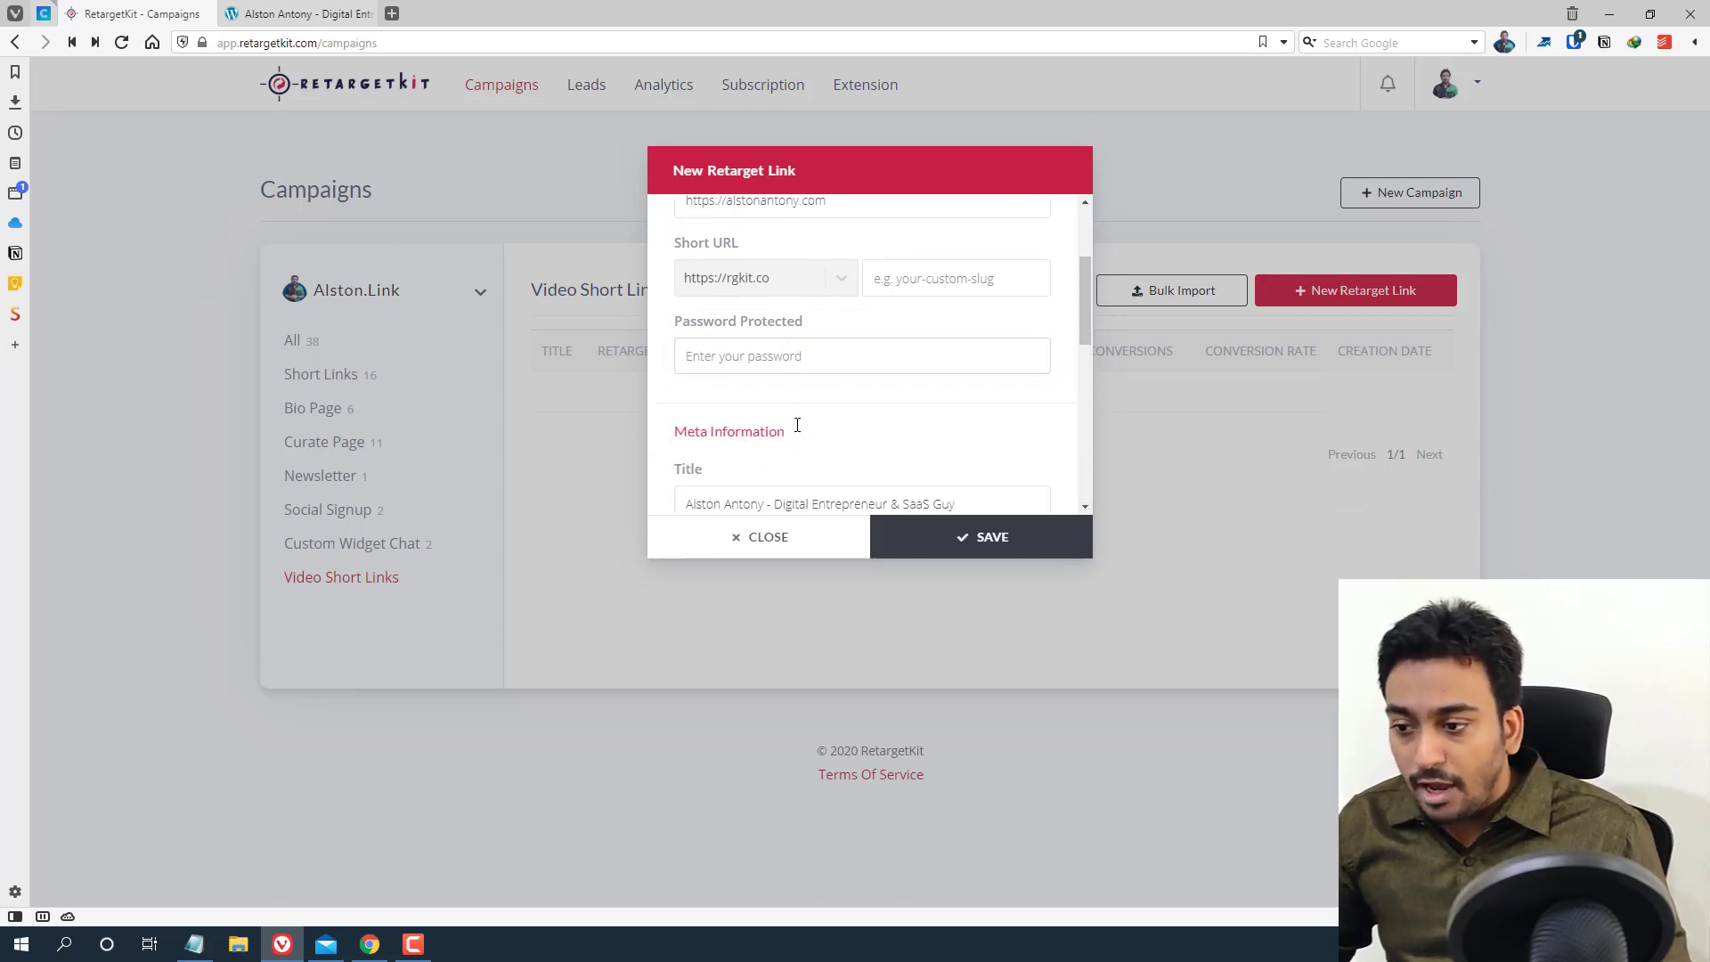
scroll(795, 427, down, 2)
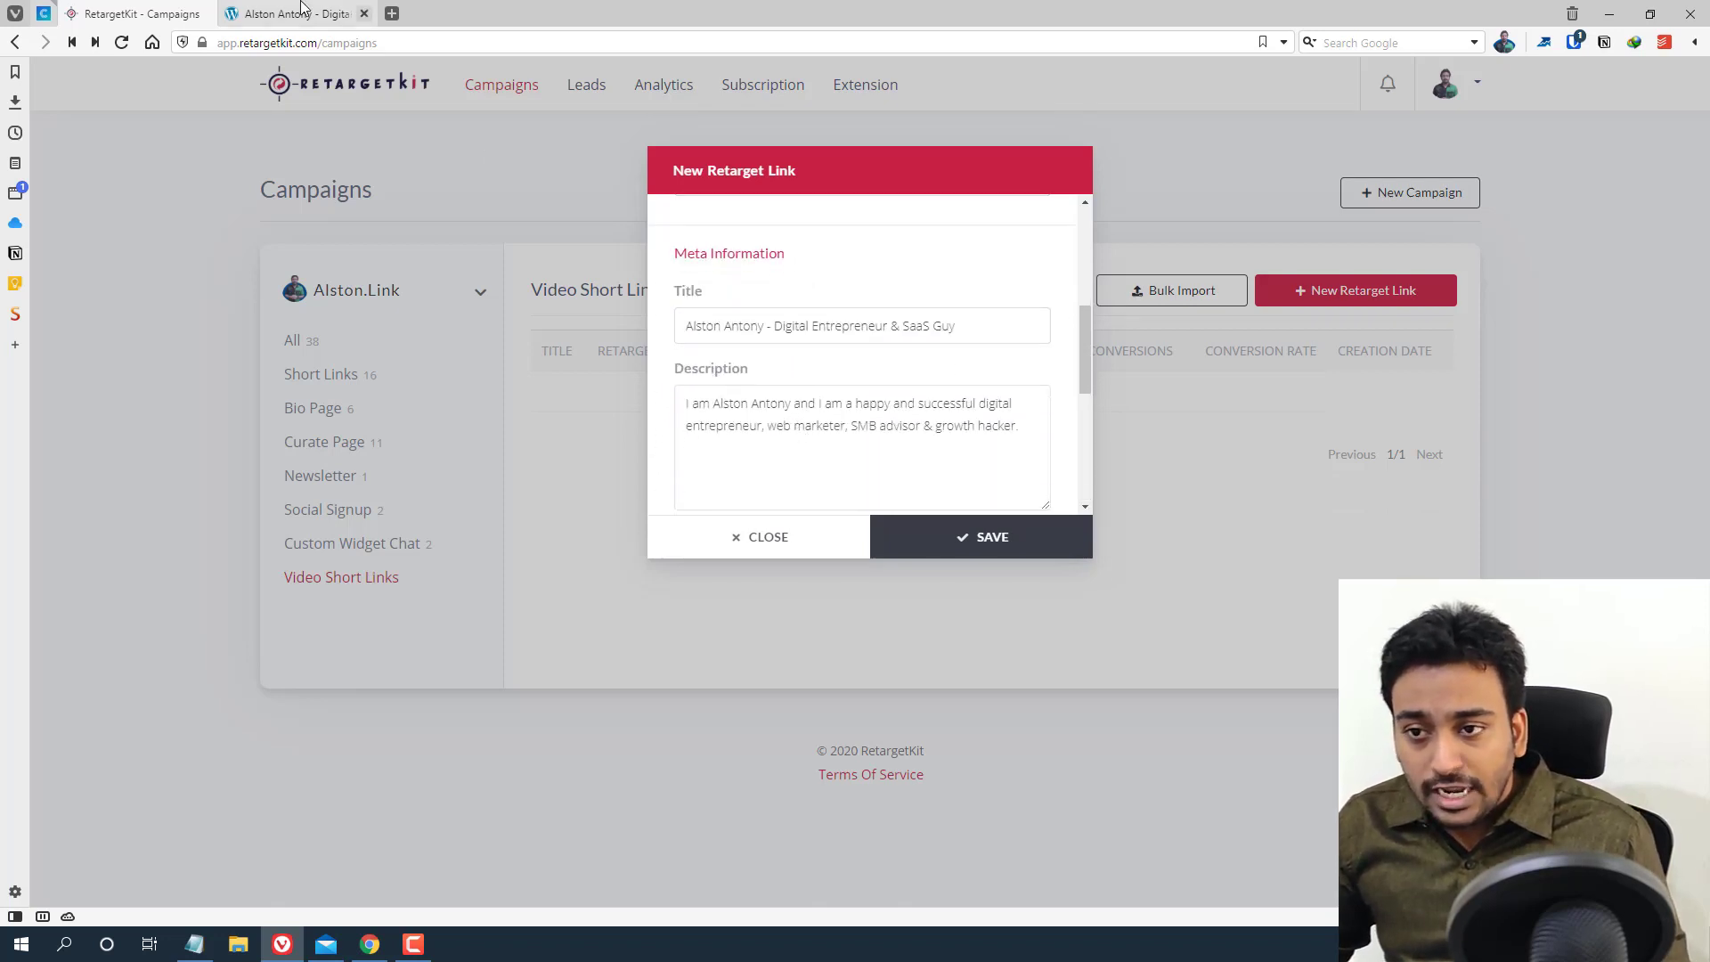
click(303, 13)
click(114, 7)
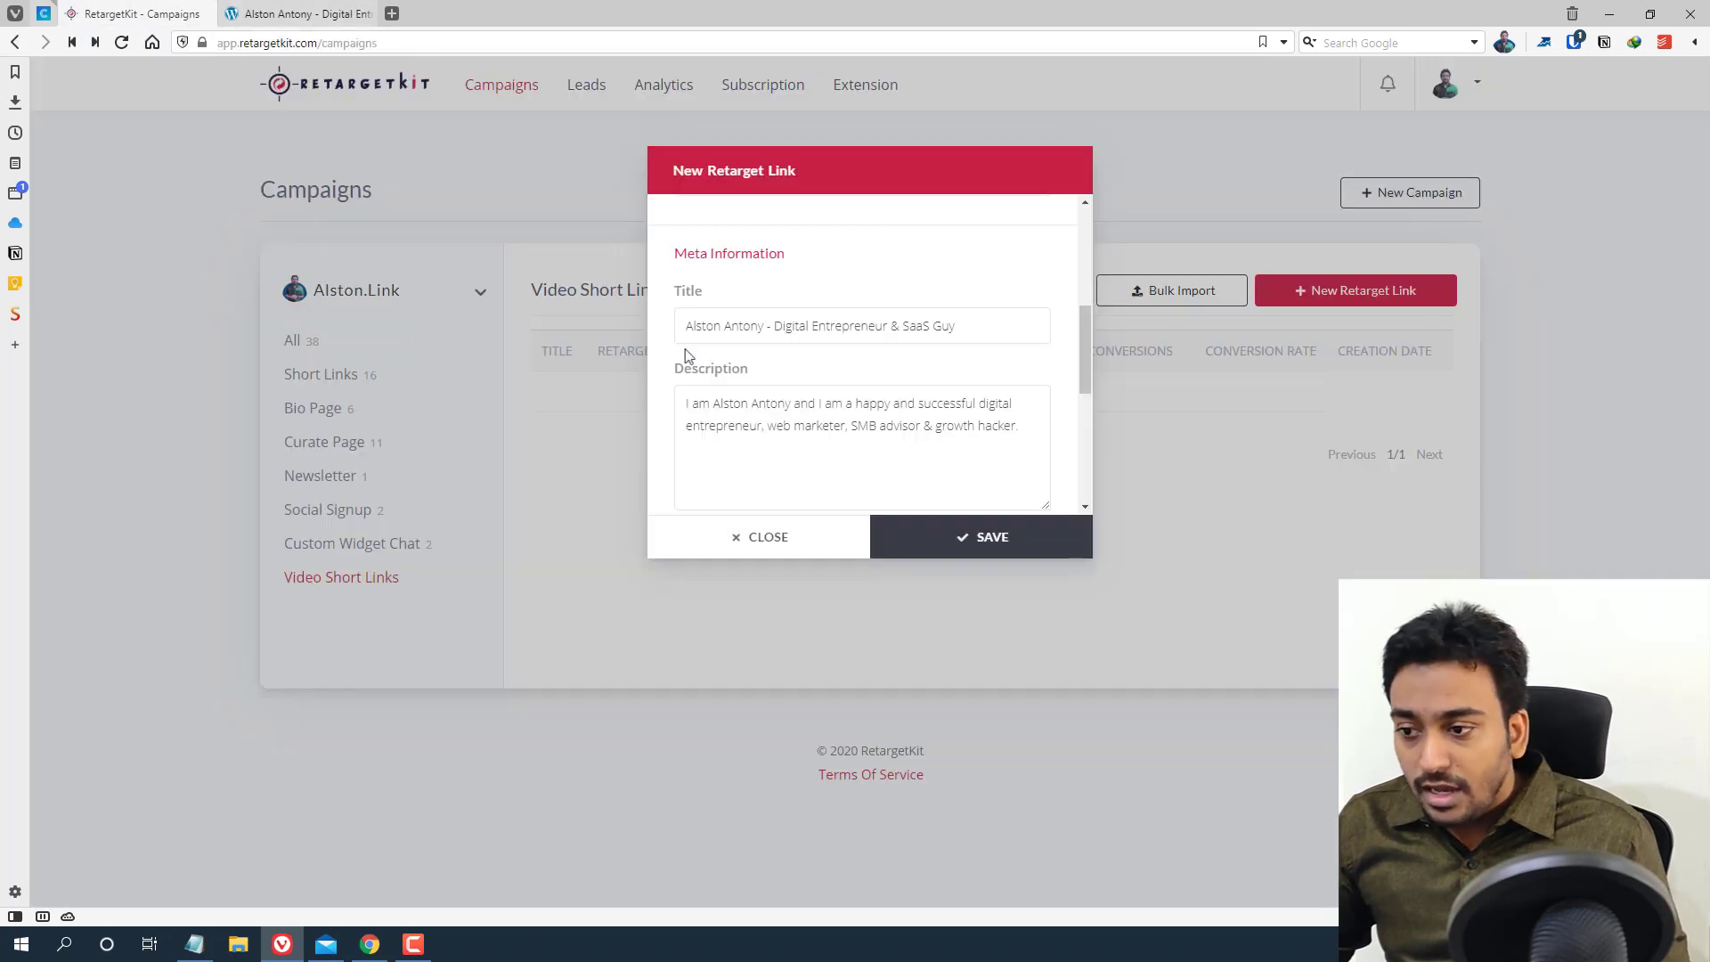
scroll(780, 403, down, 4)
scroll(784, 414, down, 1)
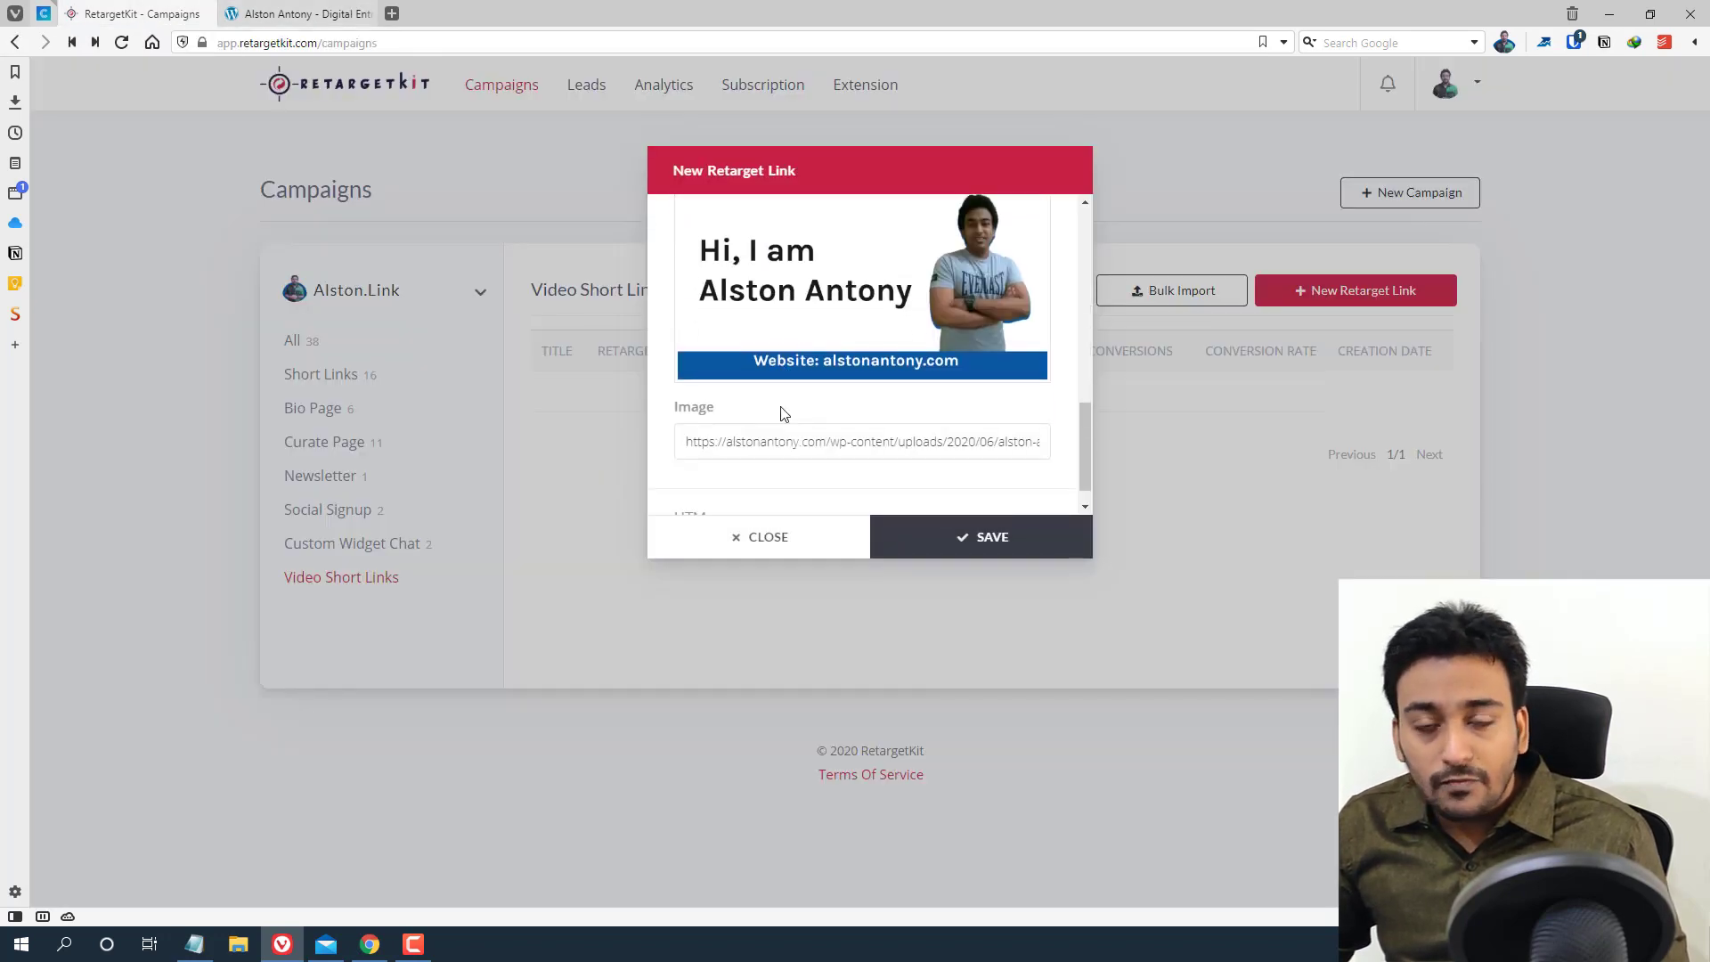
click(311, 9)
click(140, 12)
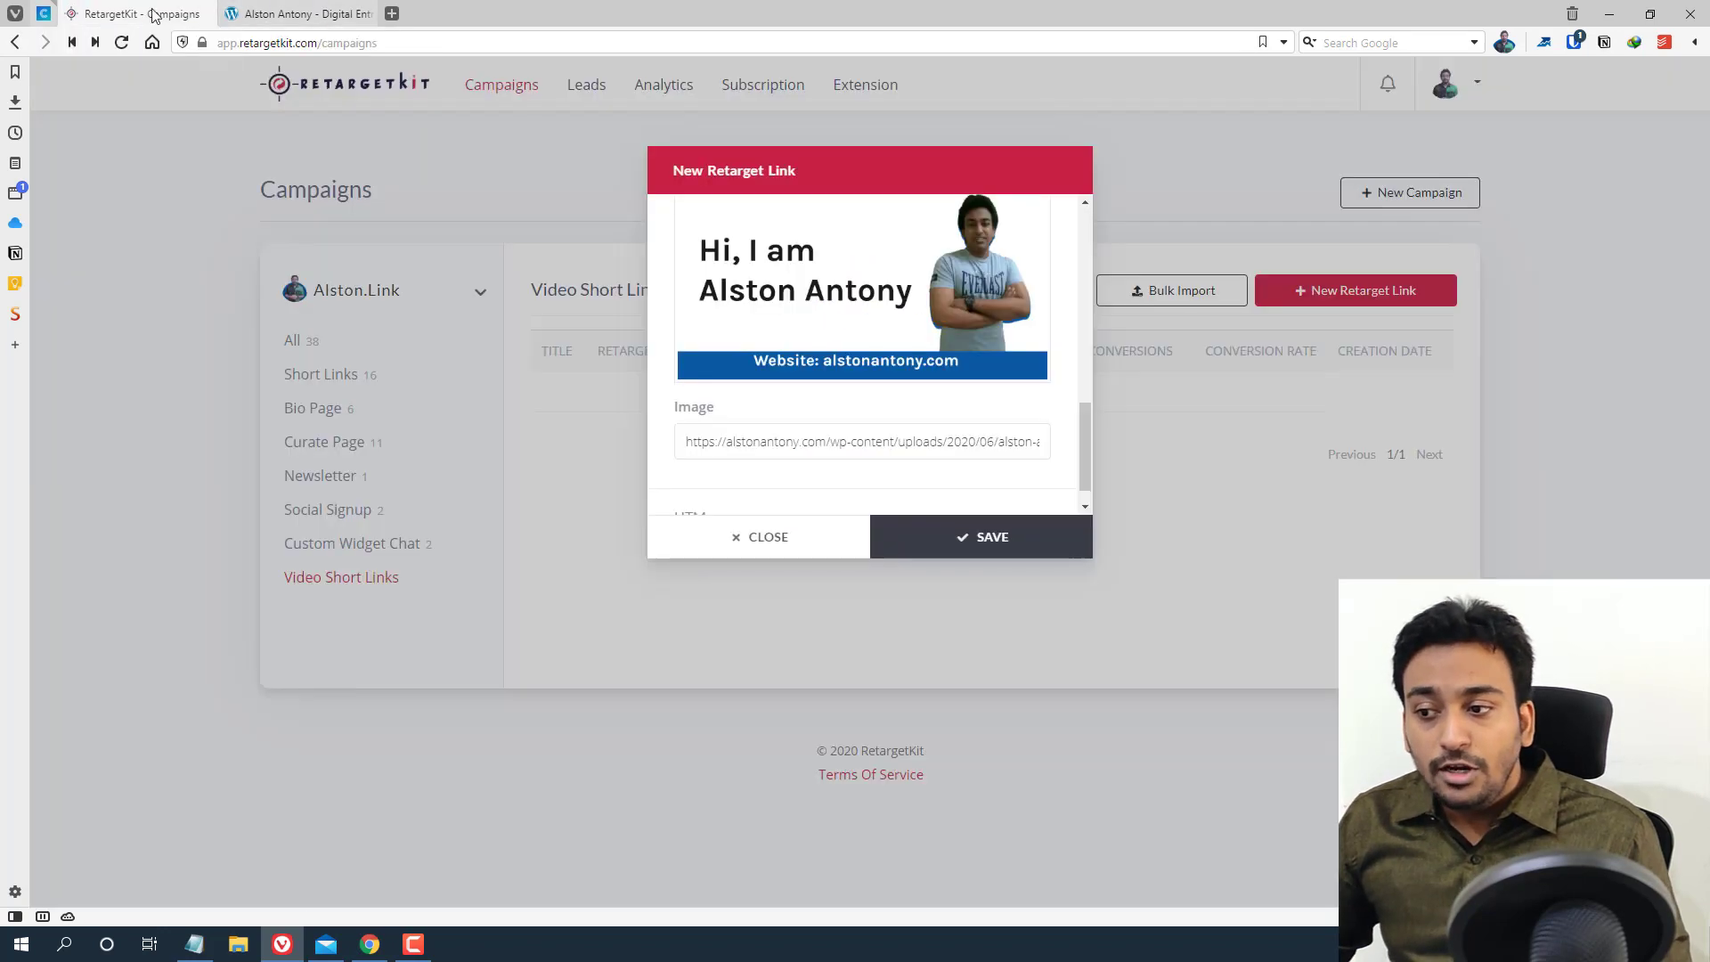
Clear the image URL from the retarget link's meta information
triple_click(809, 442)
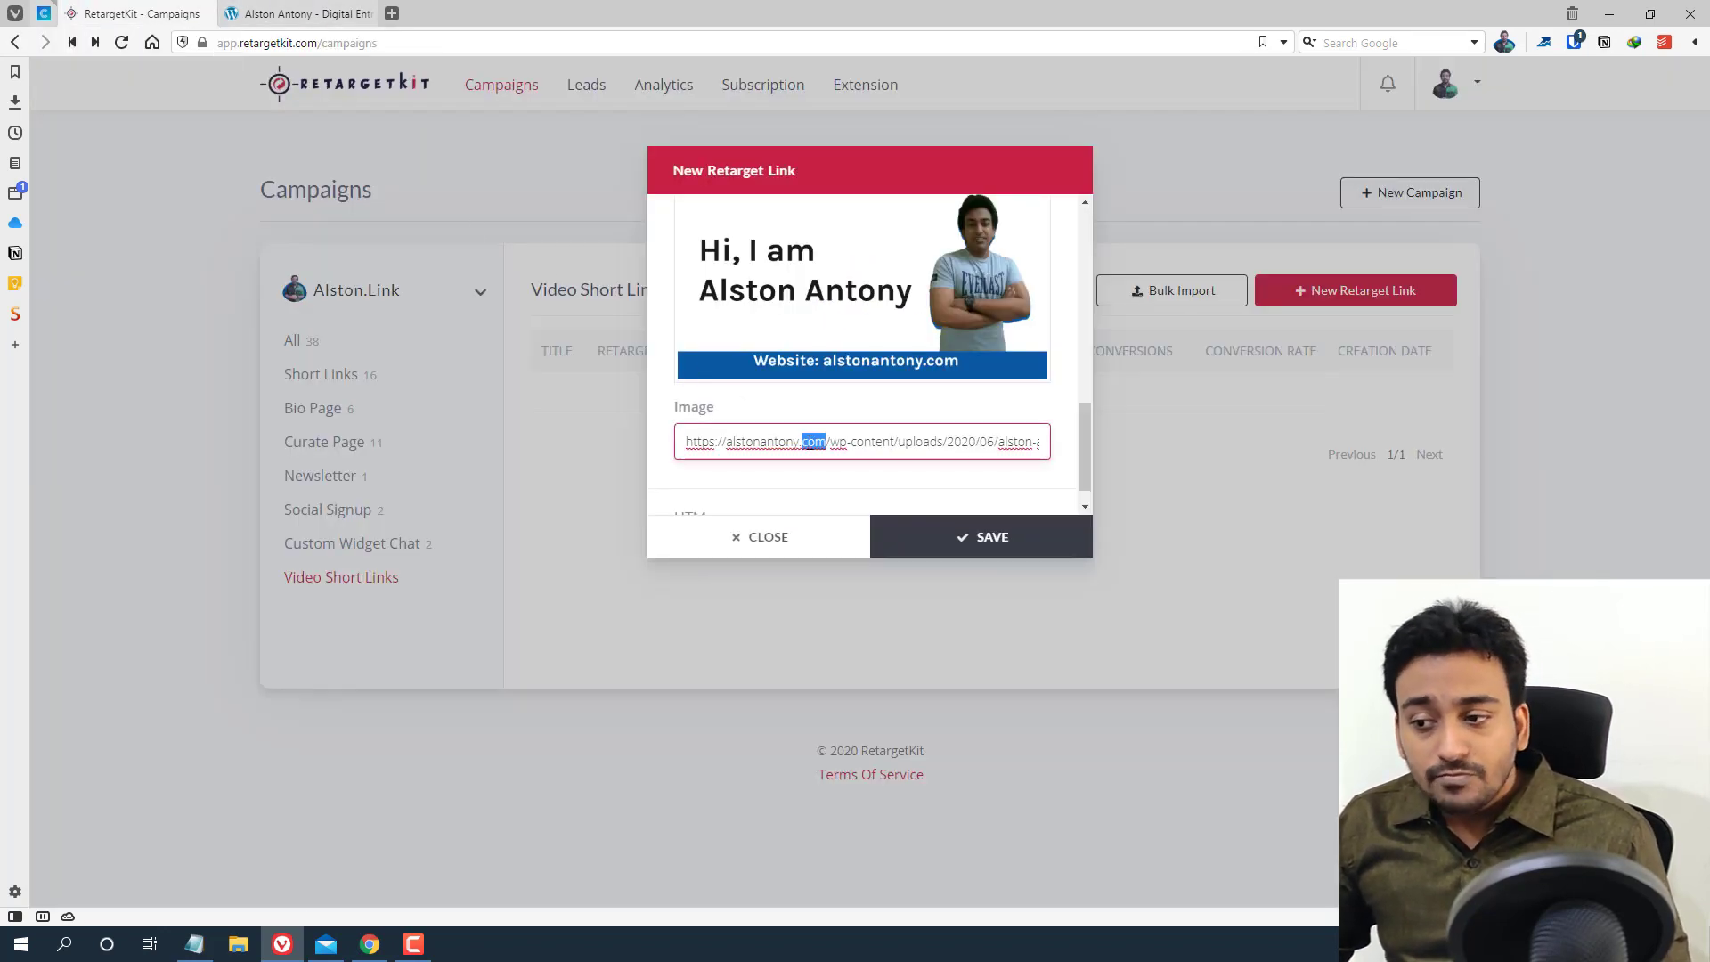
drag(810, 442, 841, 435)
triple_click(840, 435)
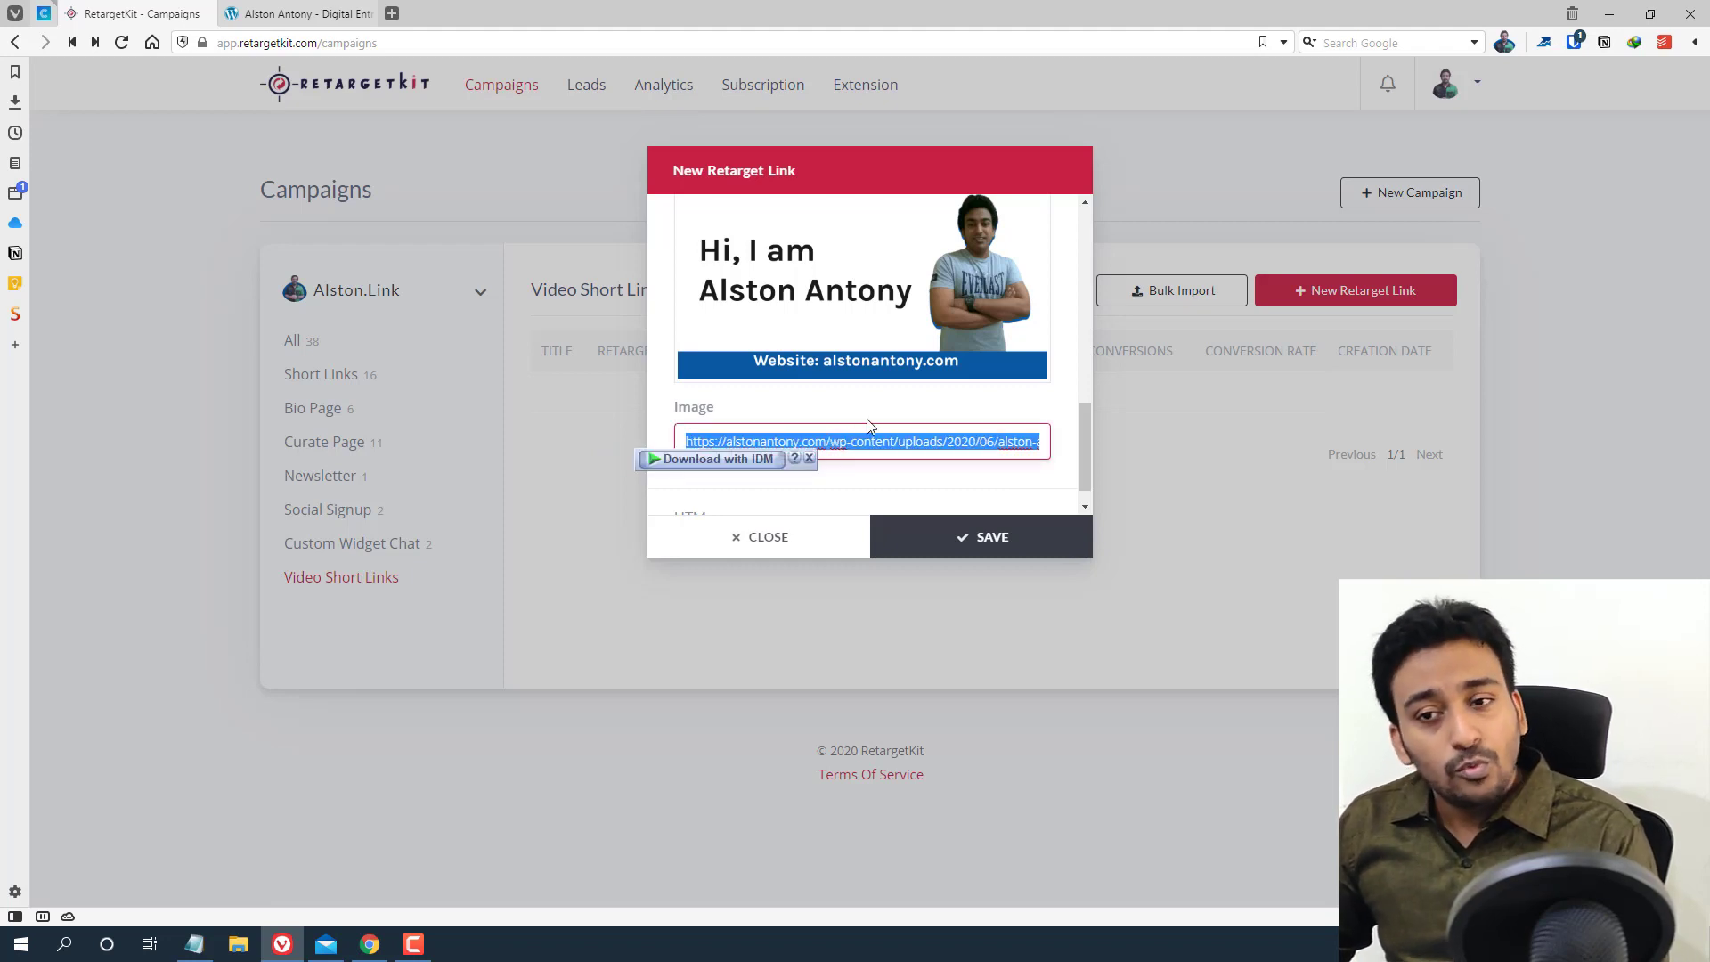
key(BackSpace)
click(873, 472)
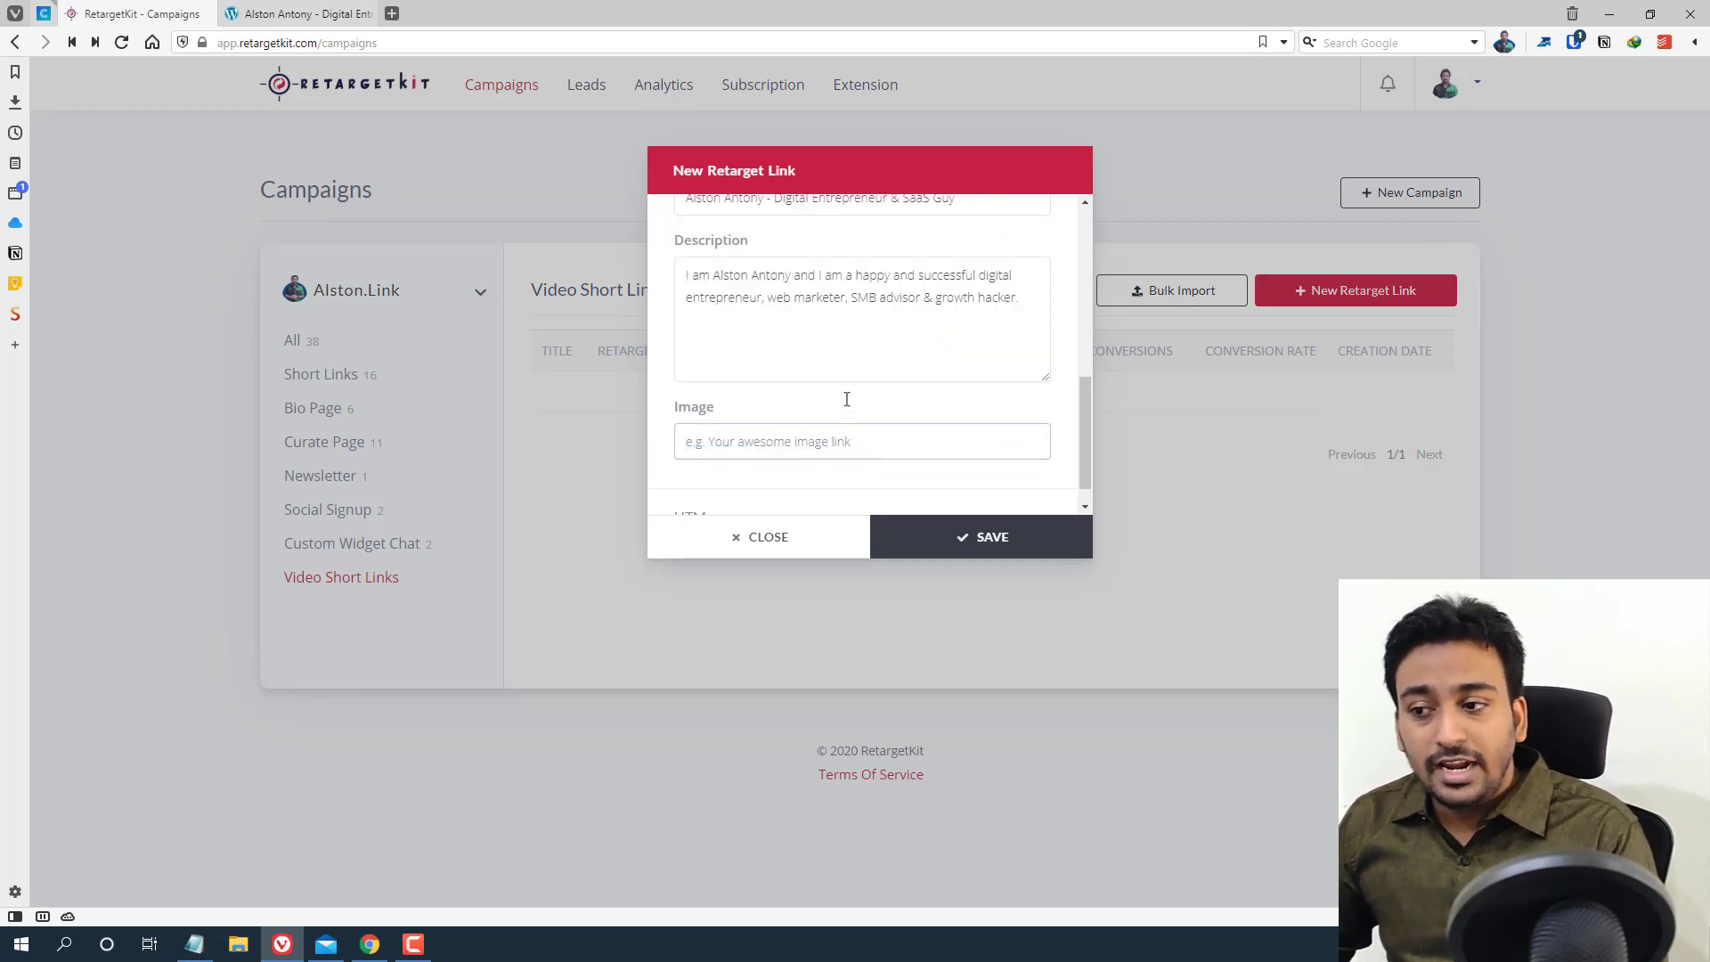
Look through the UTM source, medium, campaign and term options, leave them blank and save the retarget link
scroll(802, 294, up, 2)
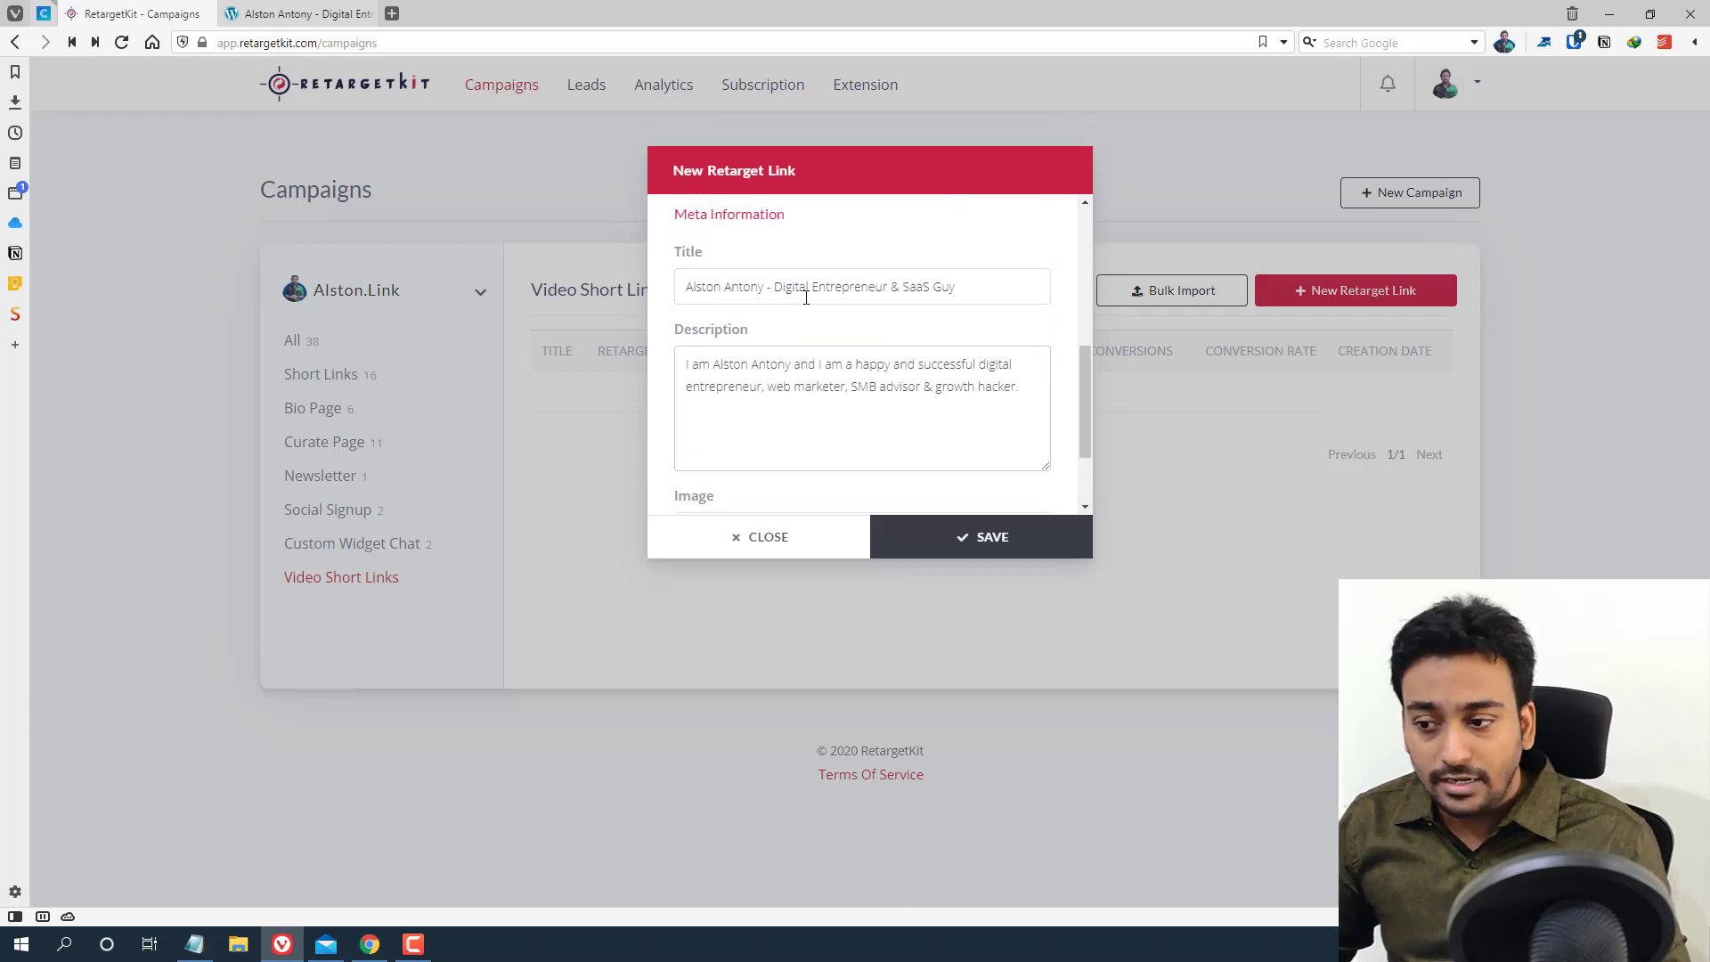
scroll(806, 297, down, 2)
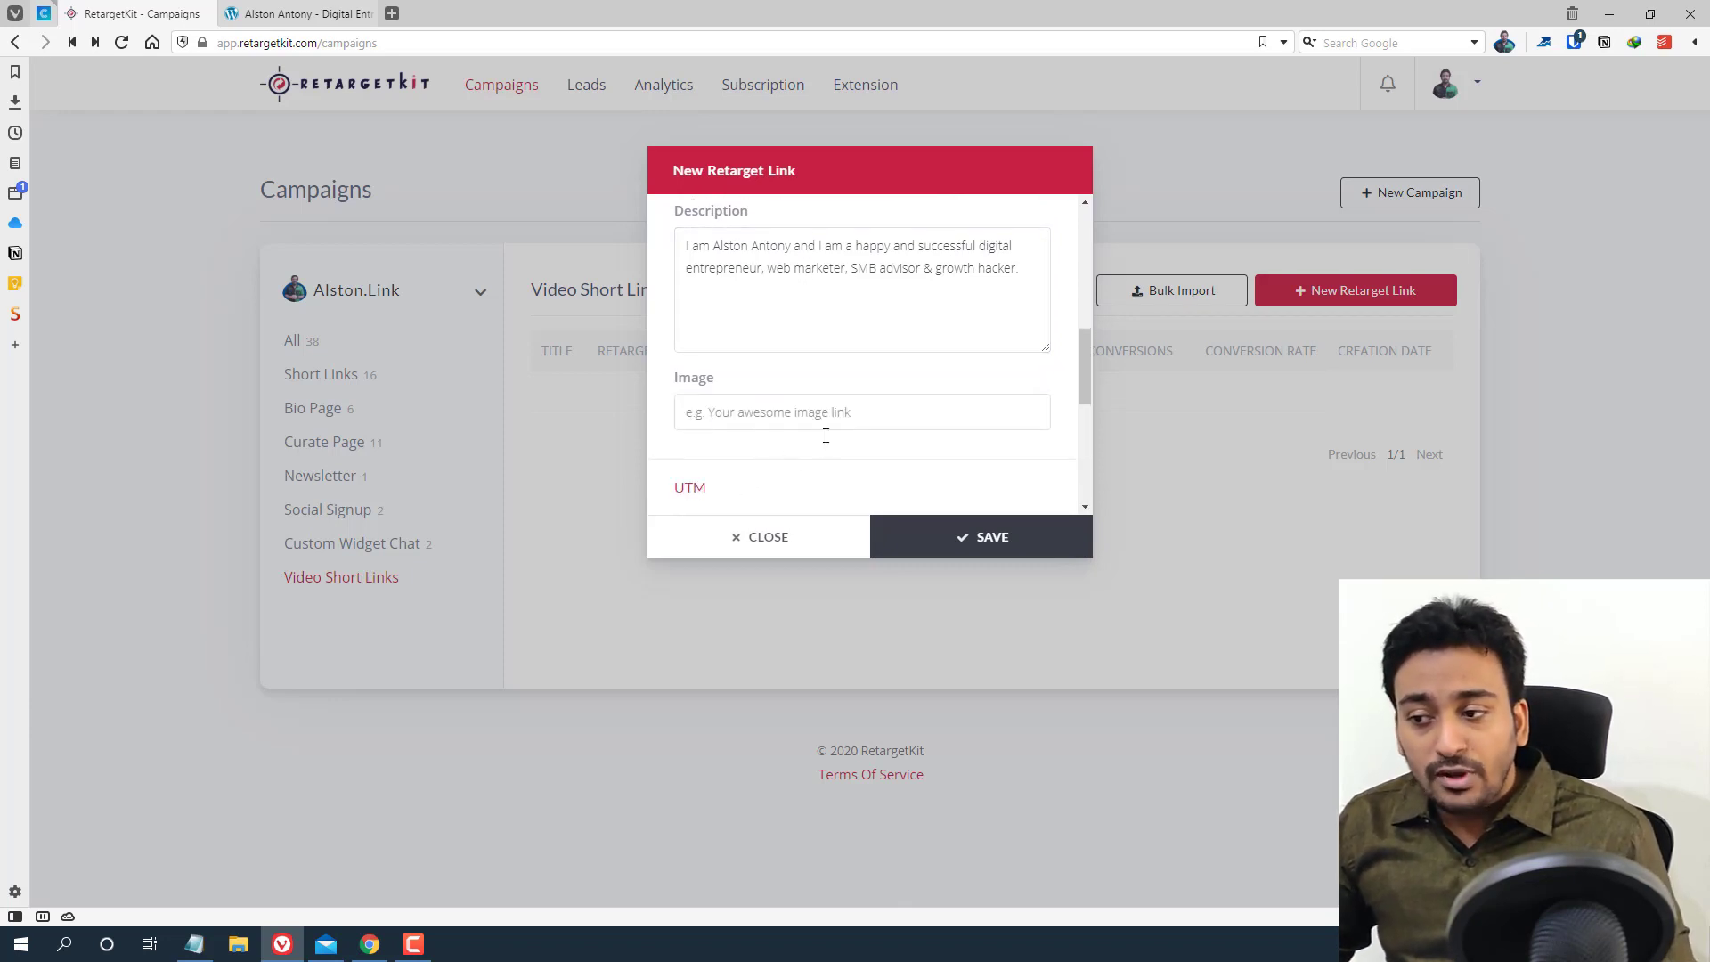
scroll(826, 436, down, 2)
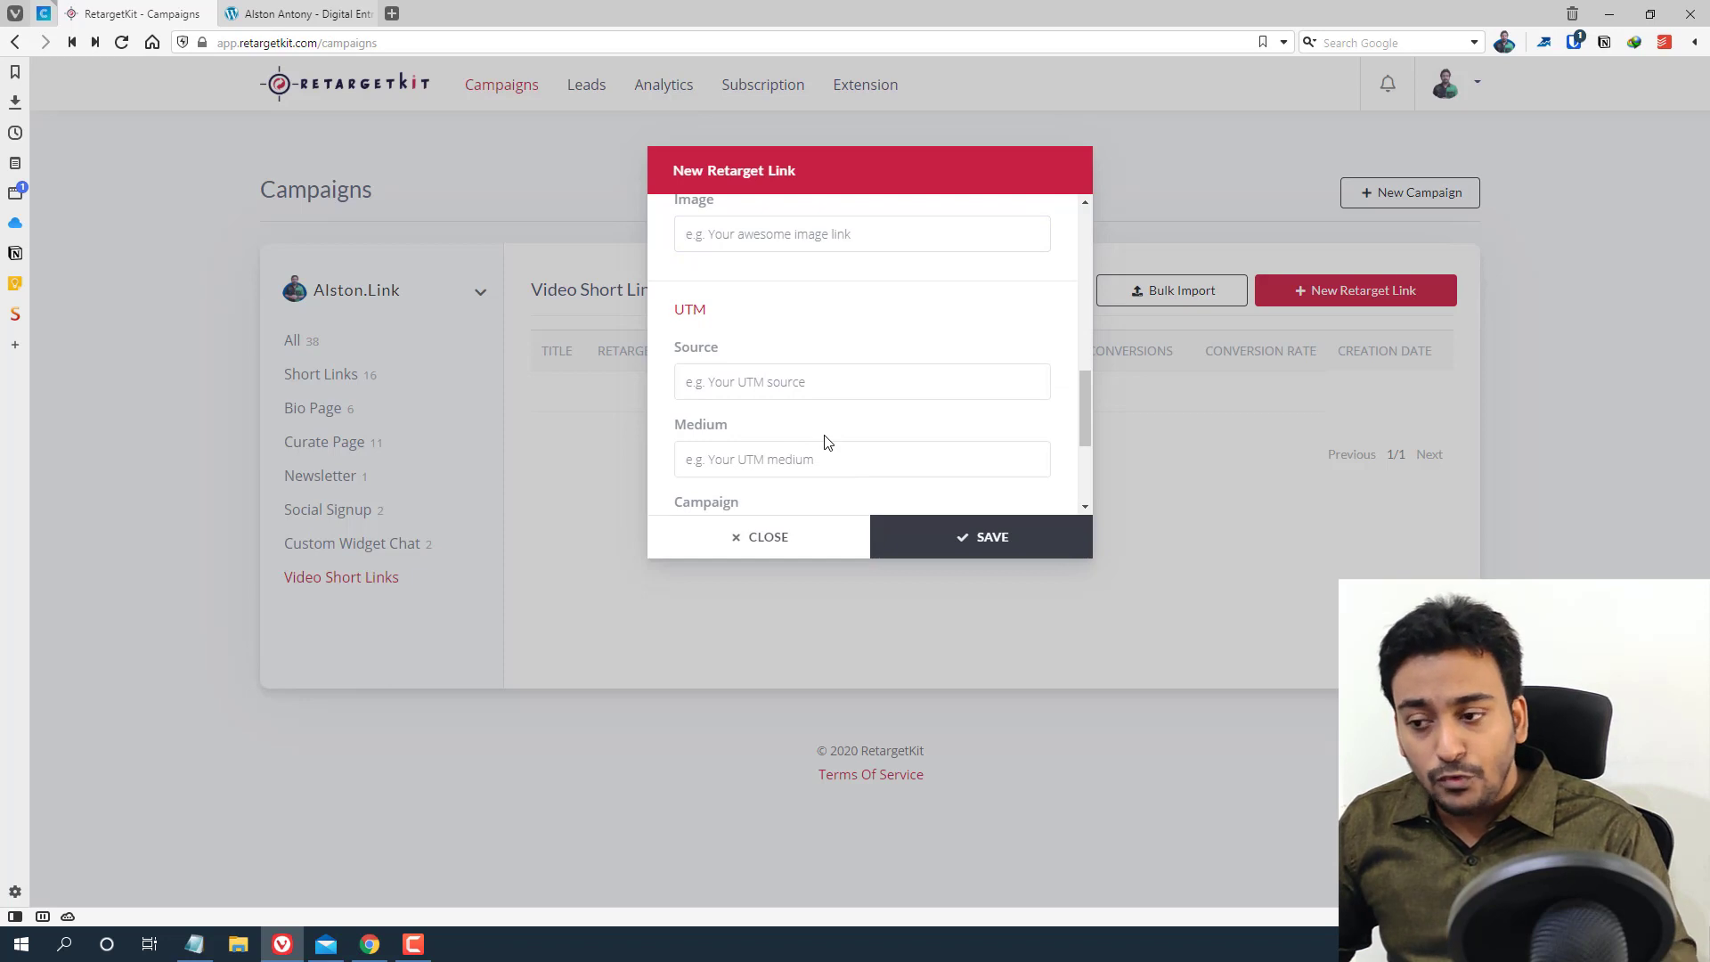
scroll(825, 442, down, 3)
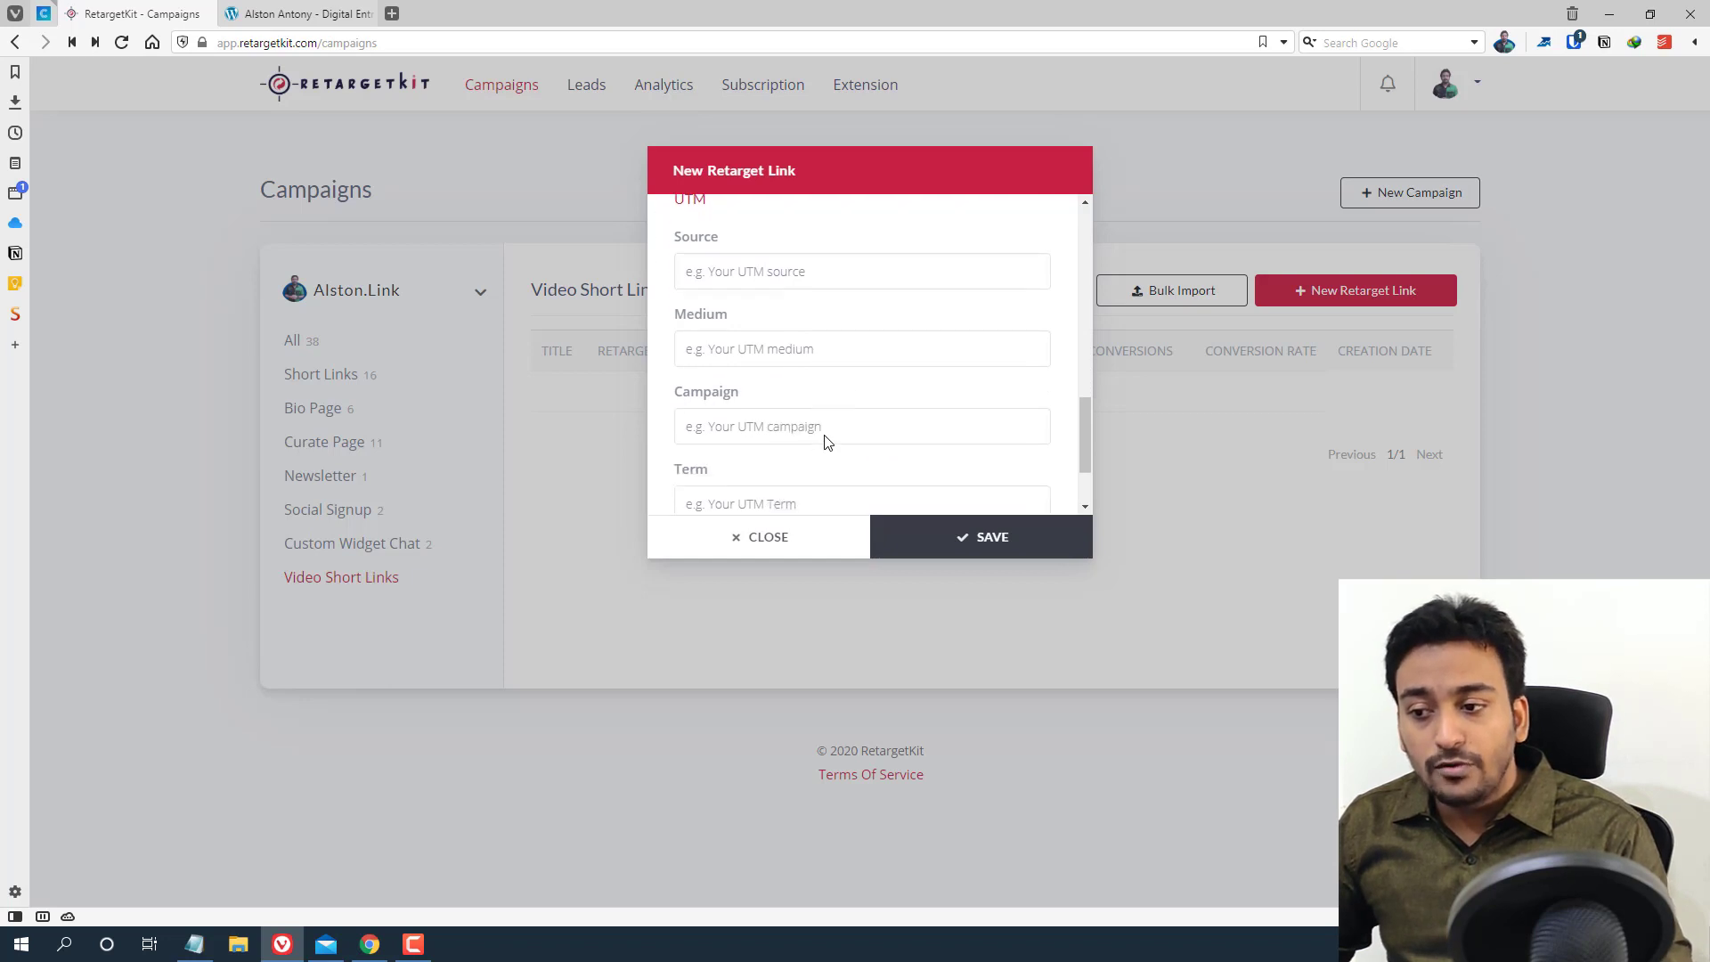
click(937, 534)
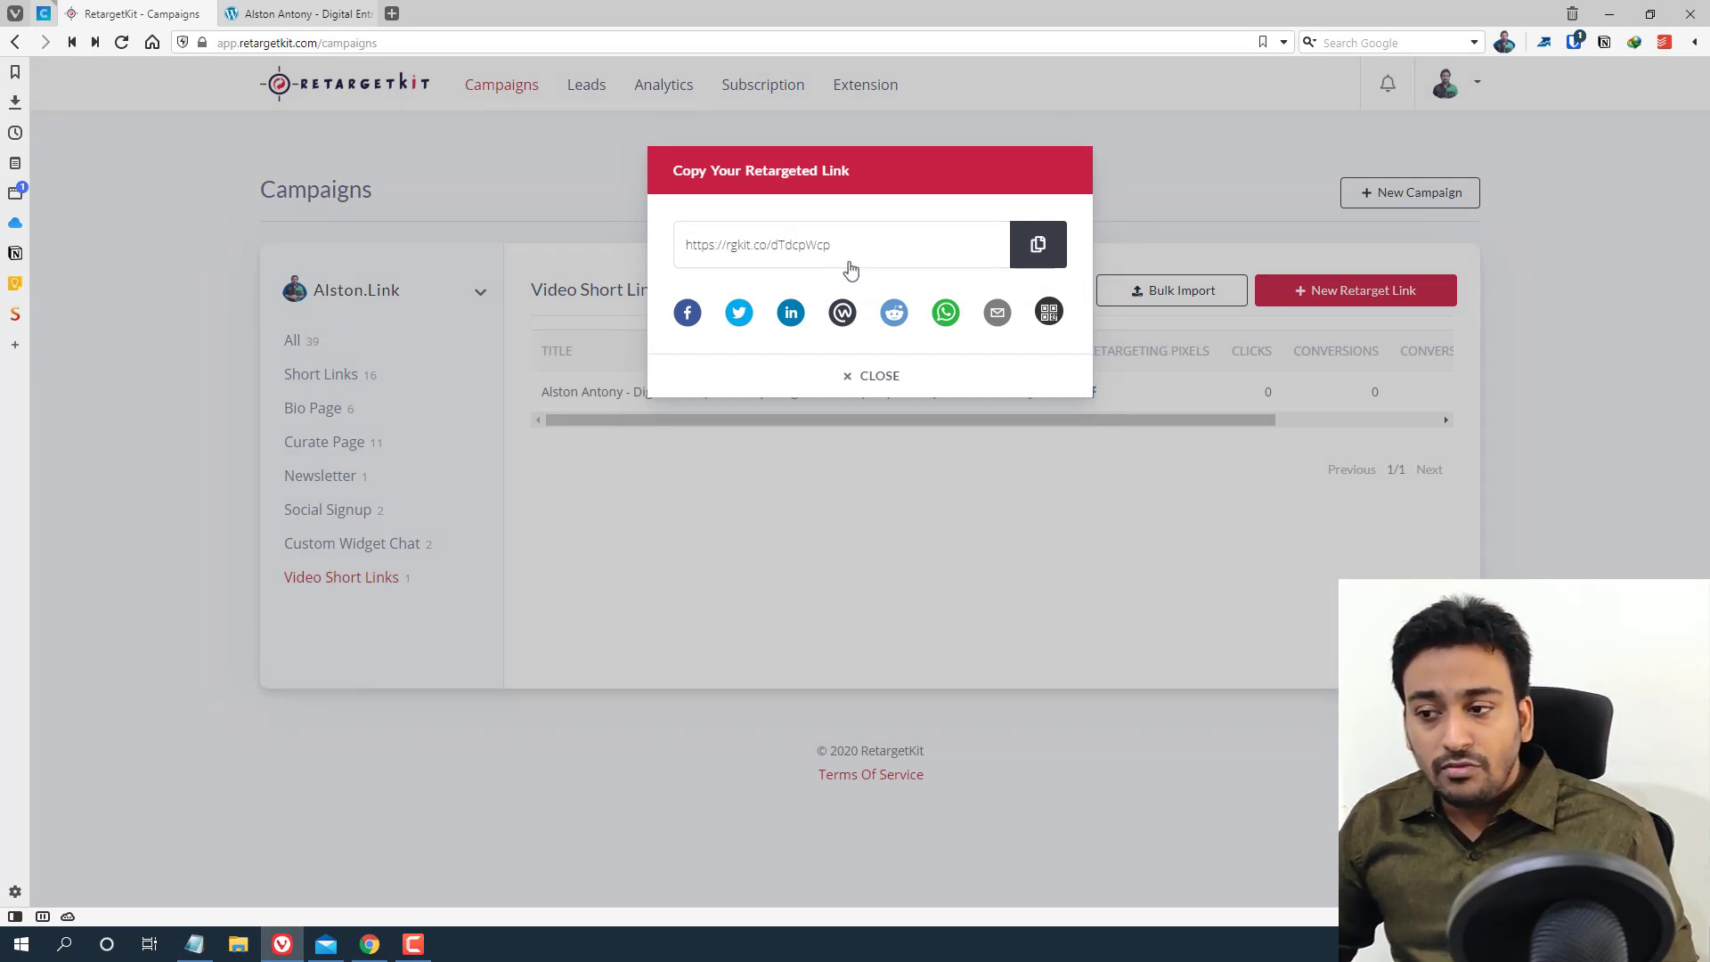
Copy the generated short link and open it in a new browser tab to test the redirect
click(1051, 260)
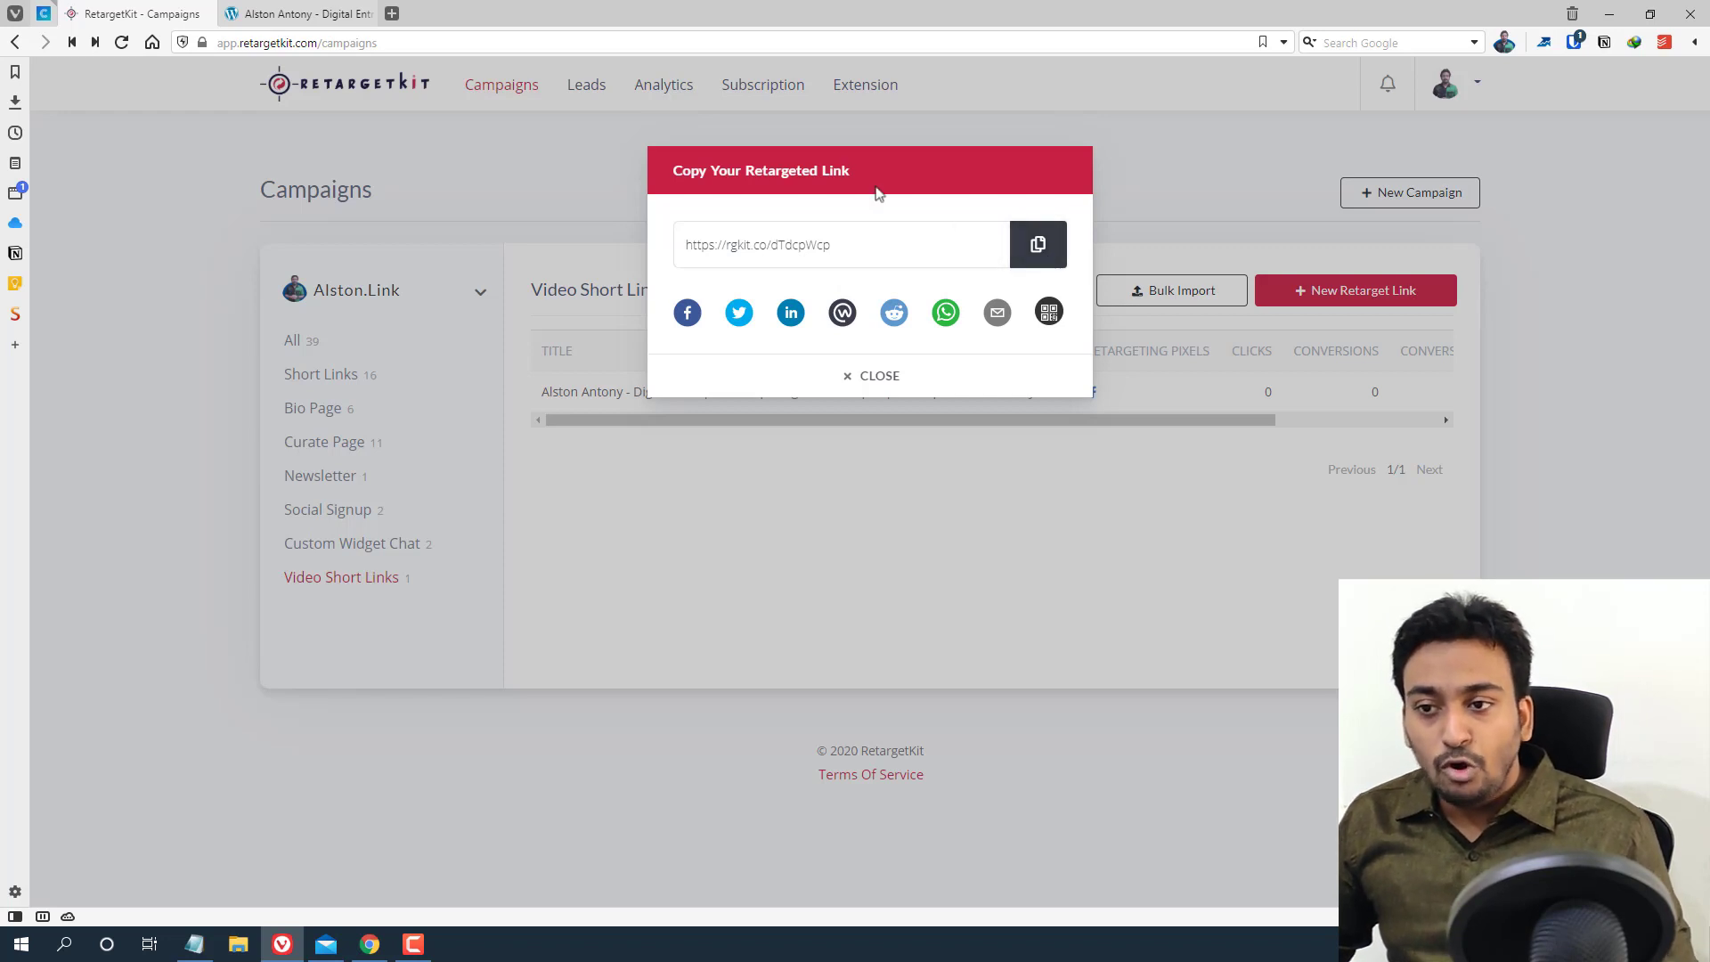
click(392, 13)
key(ctrl+v)
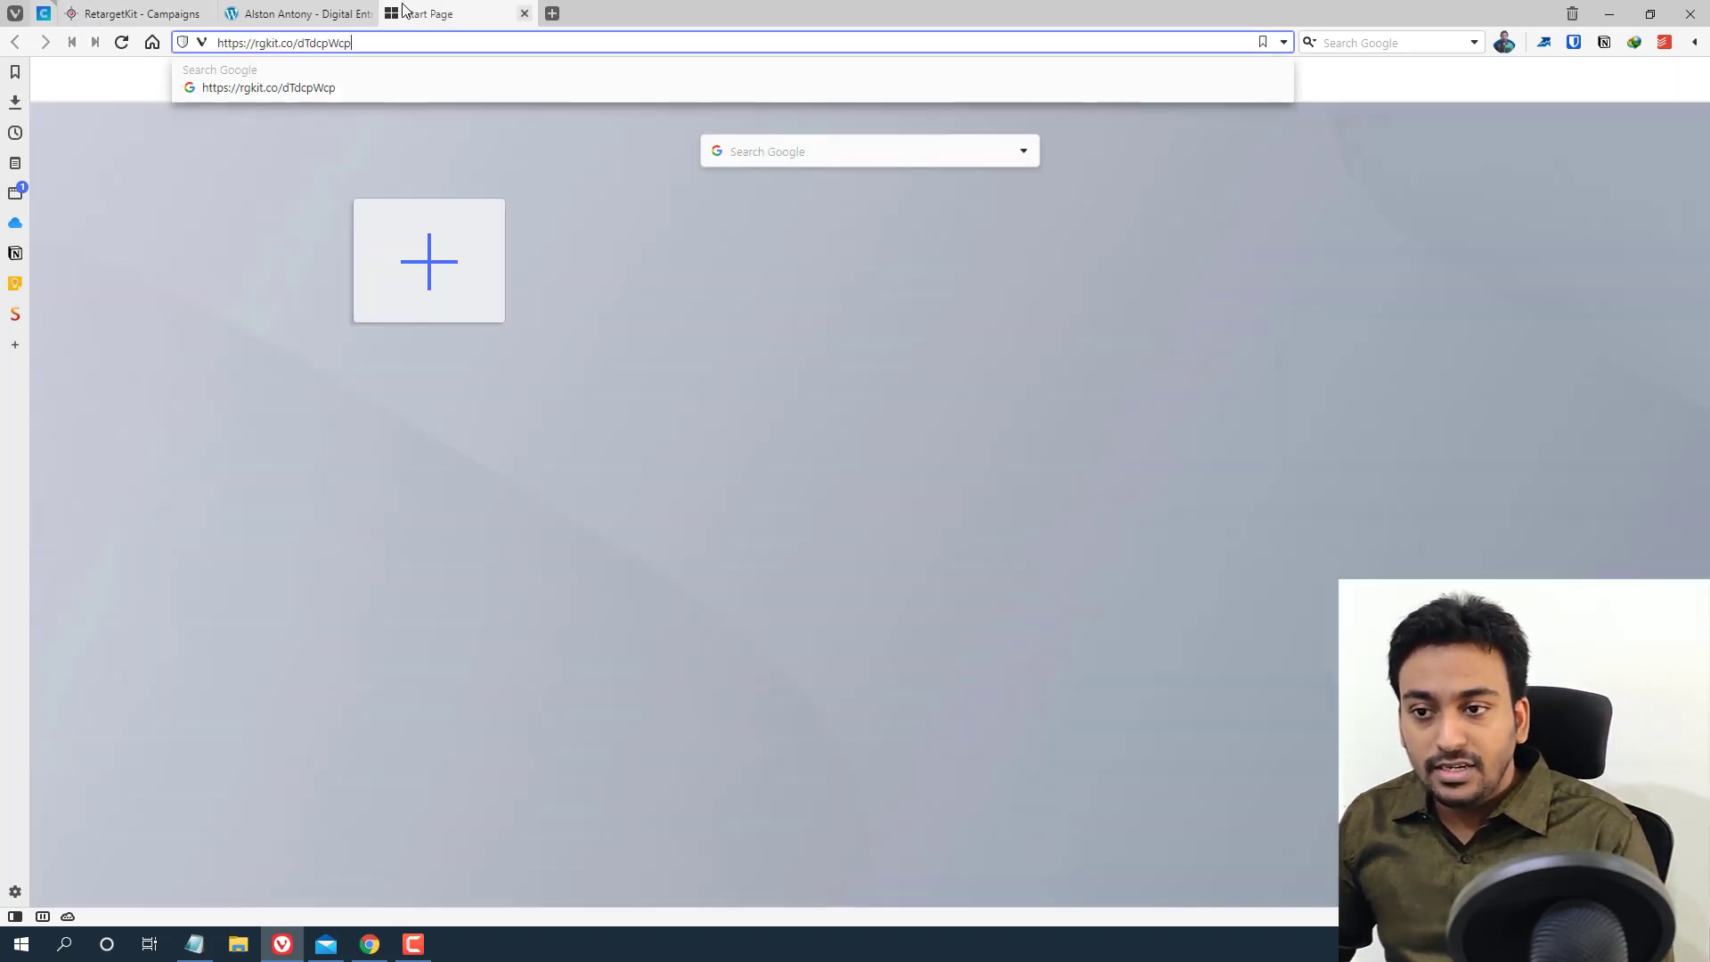
key(Return)
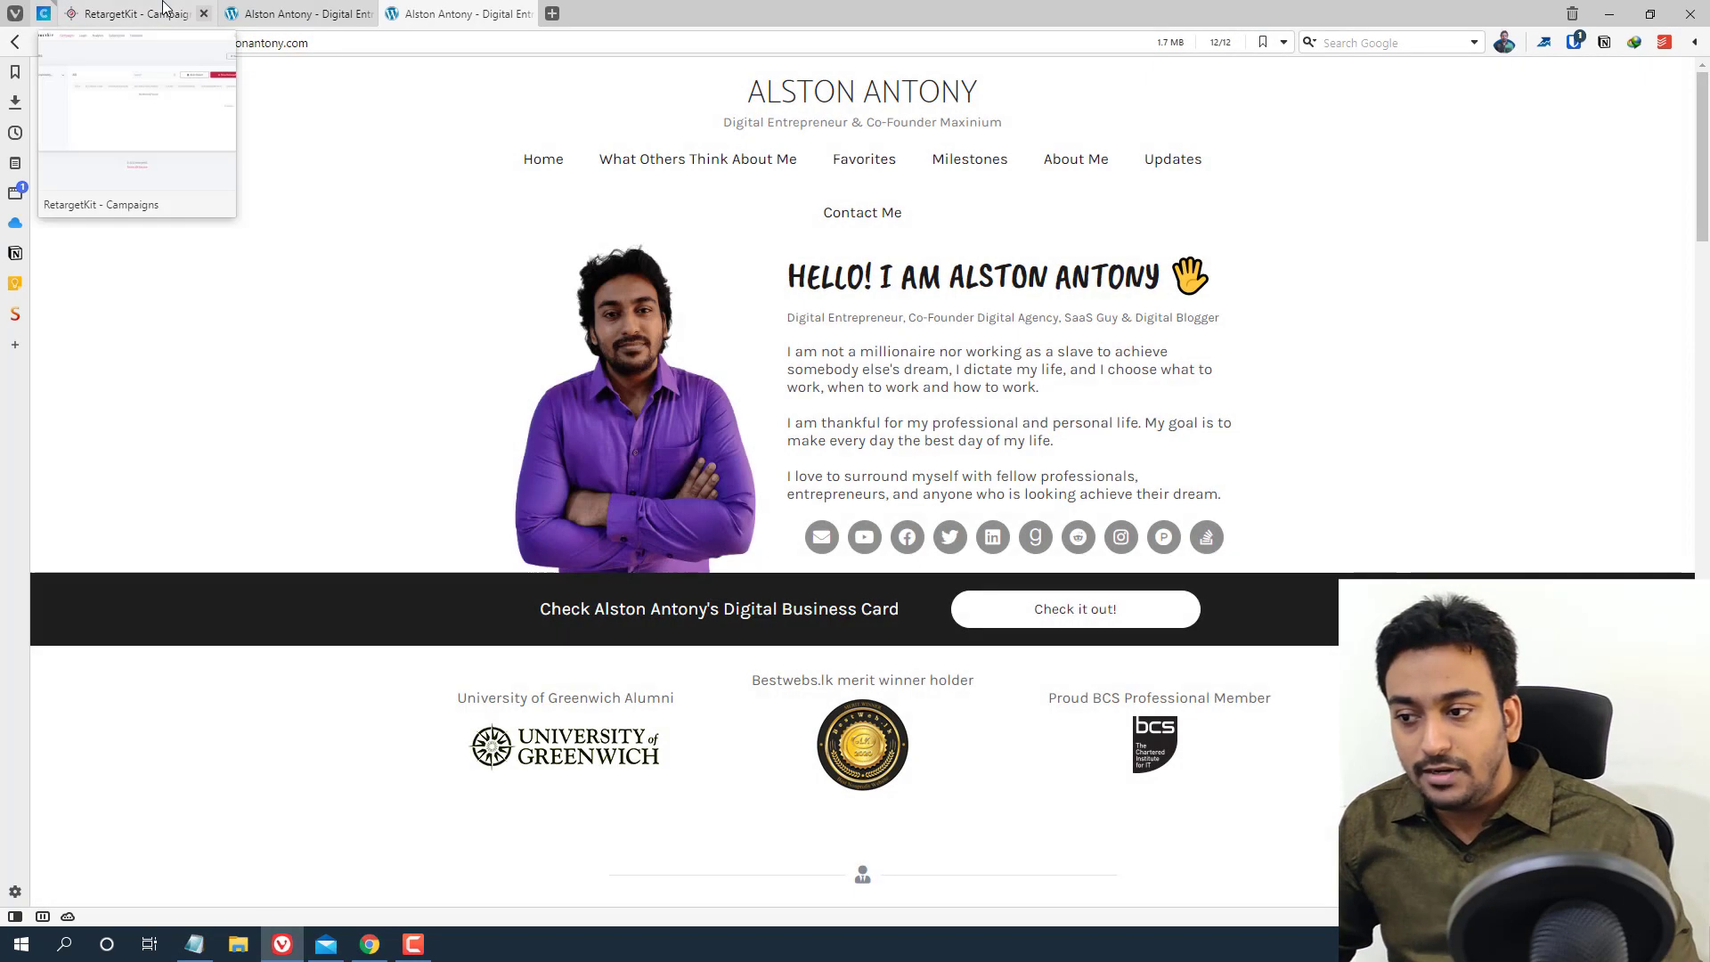
Return to the campaigns page, reload it and check the click and conversion statistics of Alston.link's Video Short Links campaign
click(134, 14)
click(958, 390)
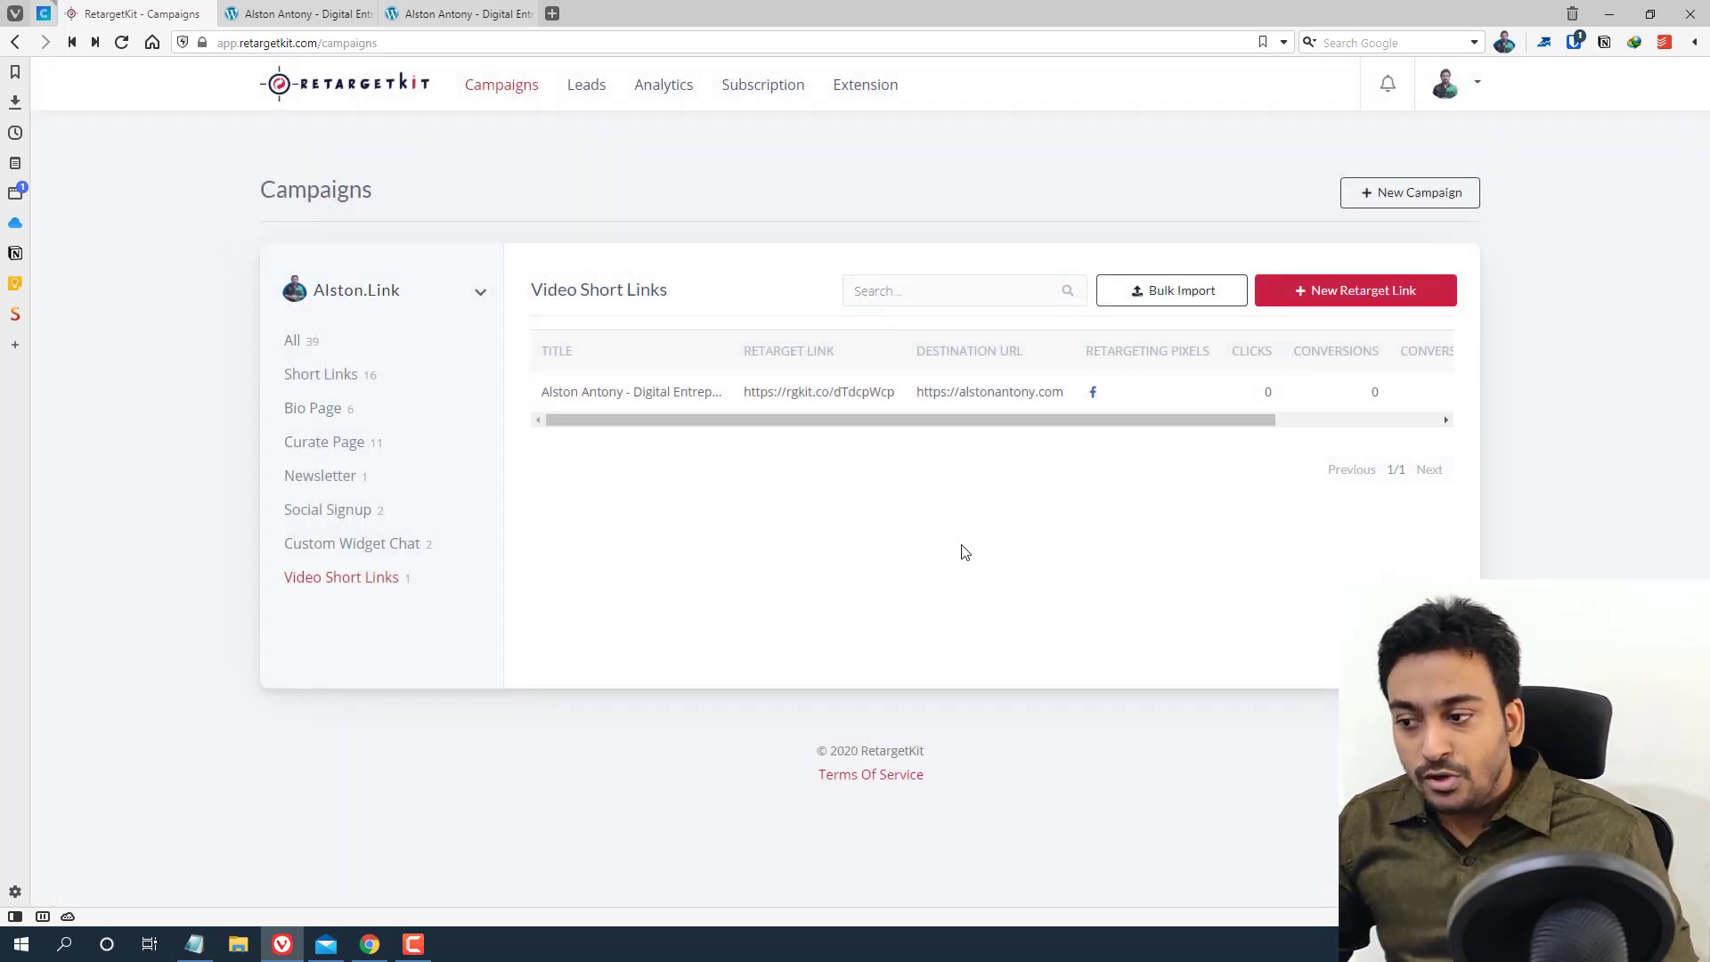
right_click(962, 552)
click(1028, 214)
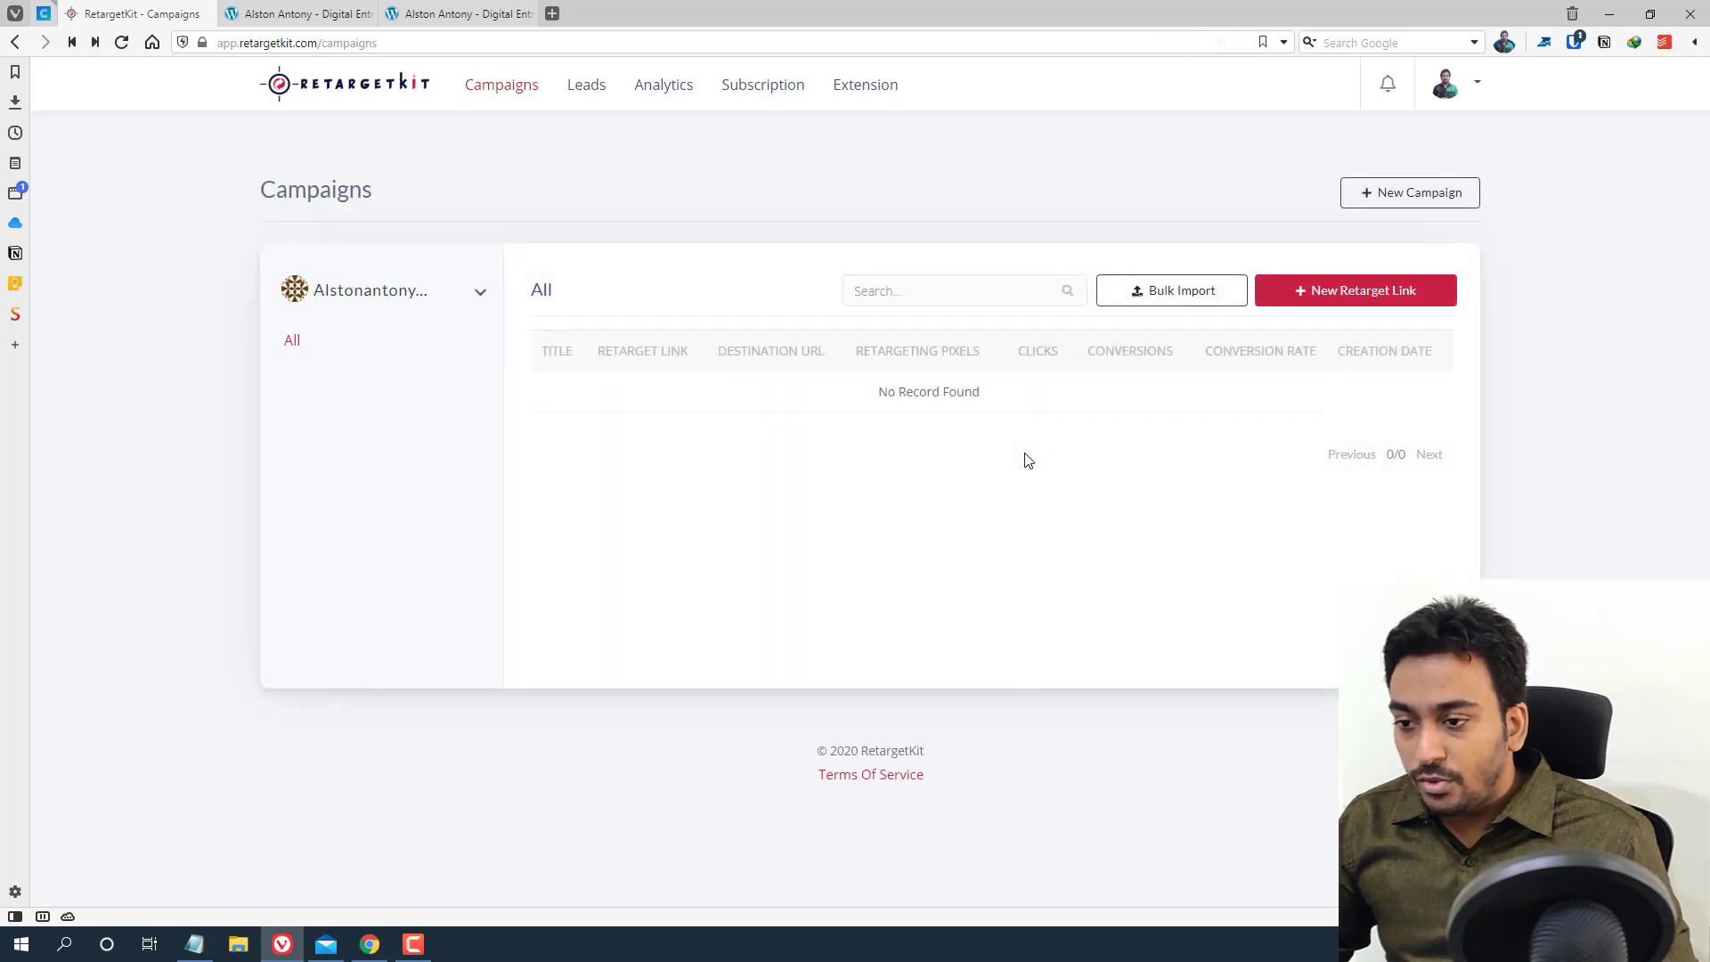
click(415, 292)
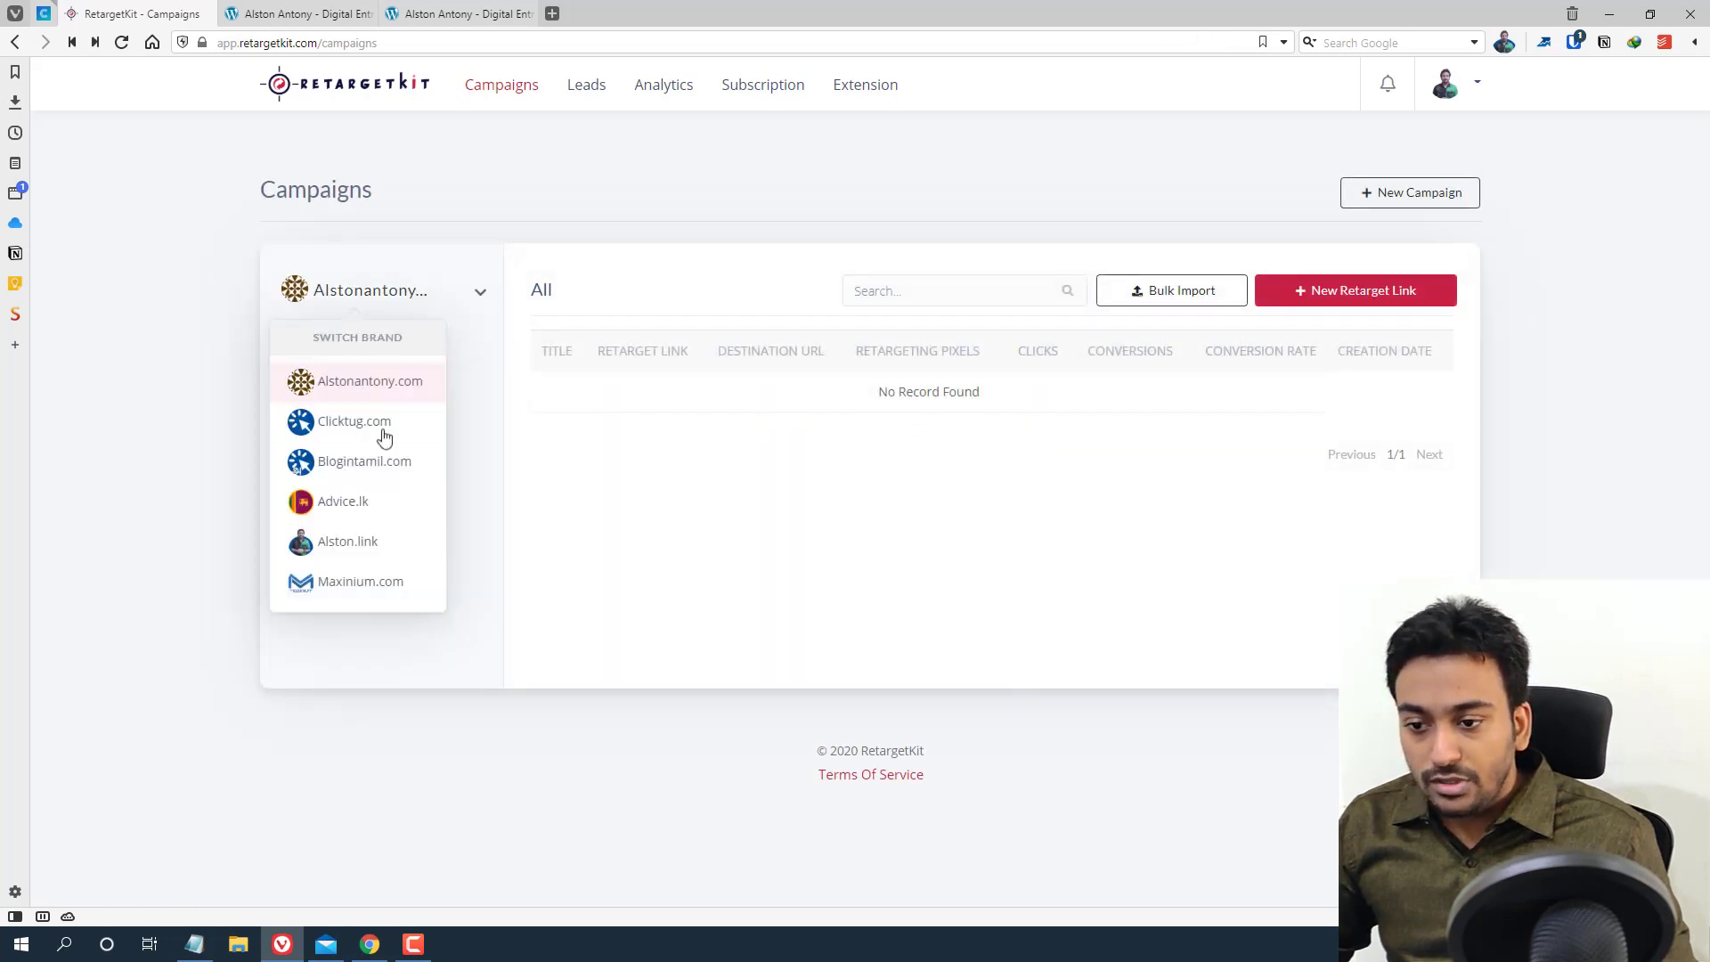
click(353, 545)
click(344, 579)
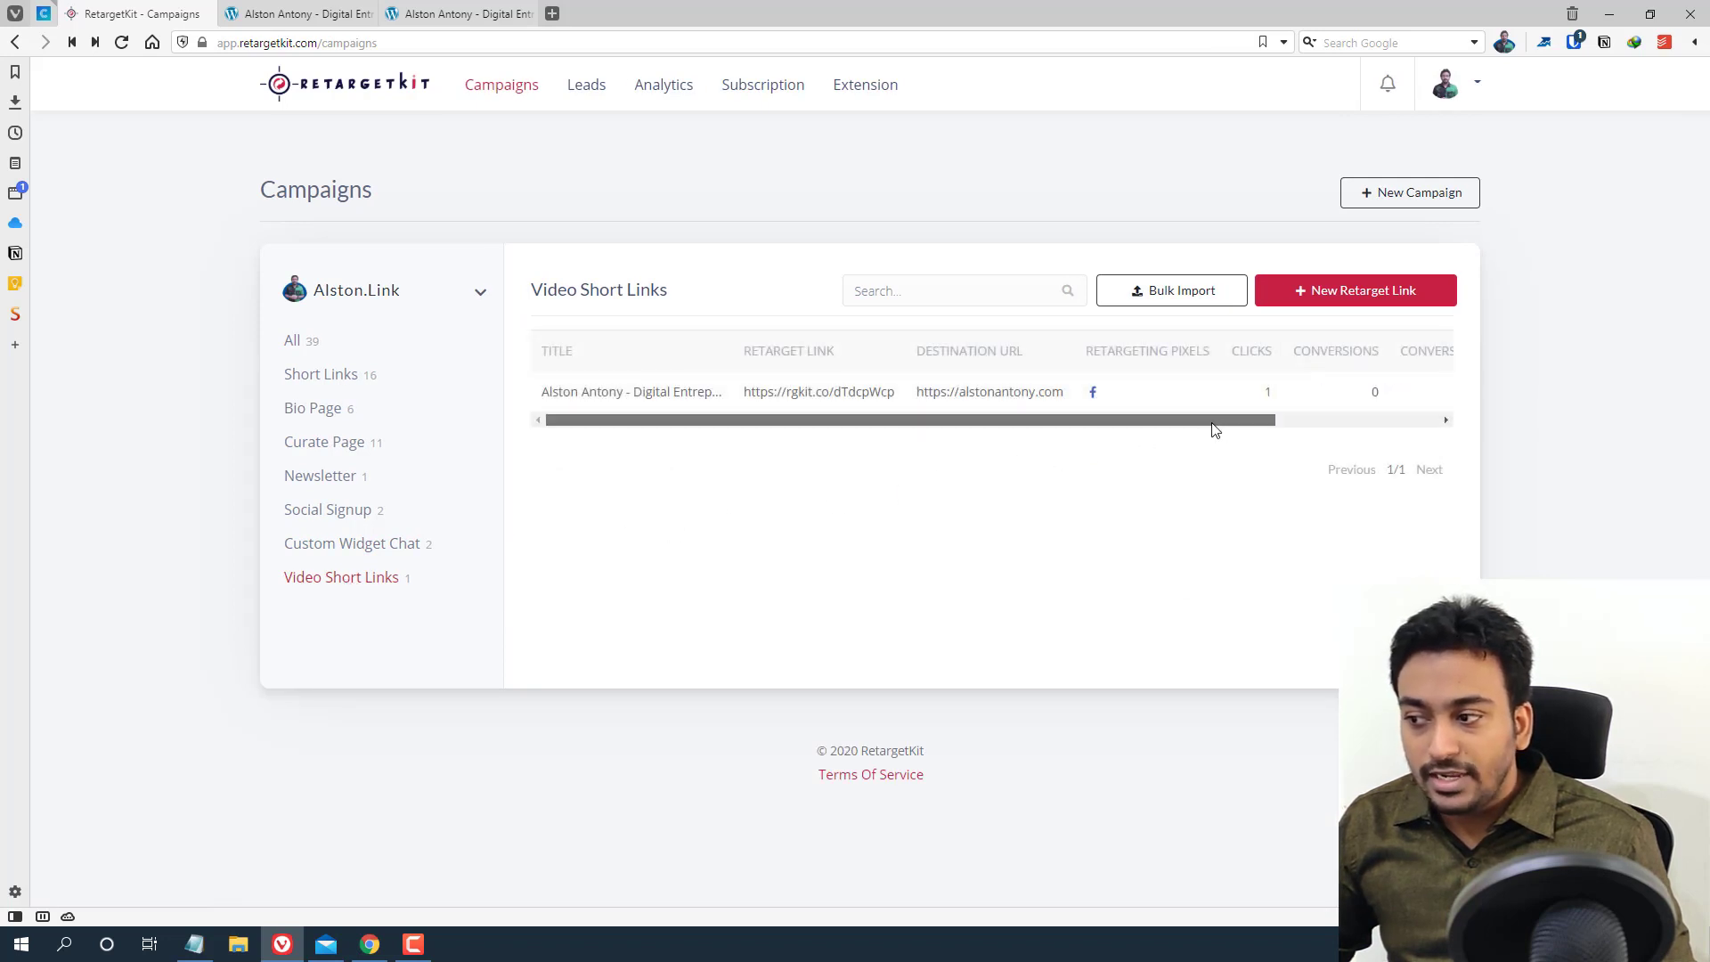
drag(1214, 429, 1420, 431)
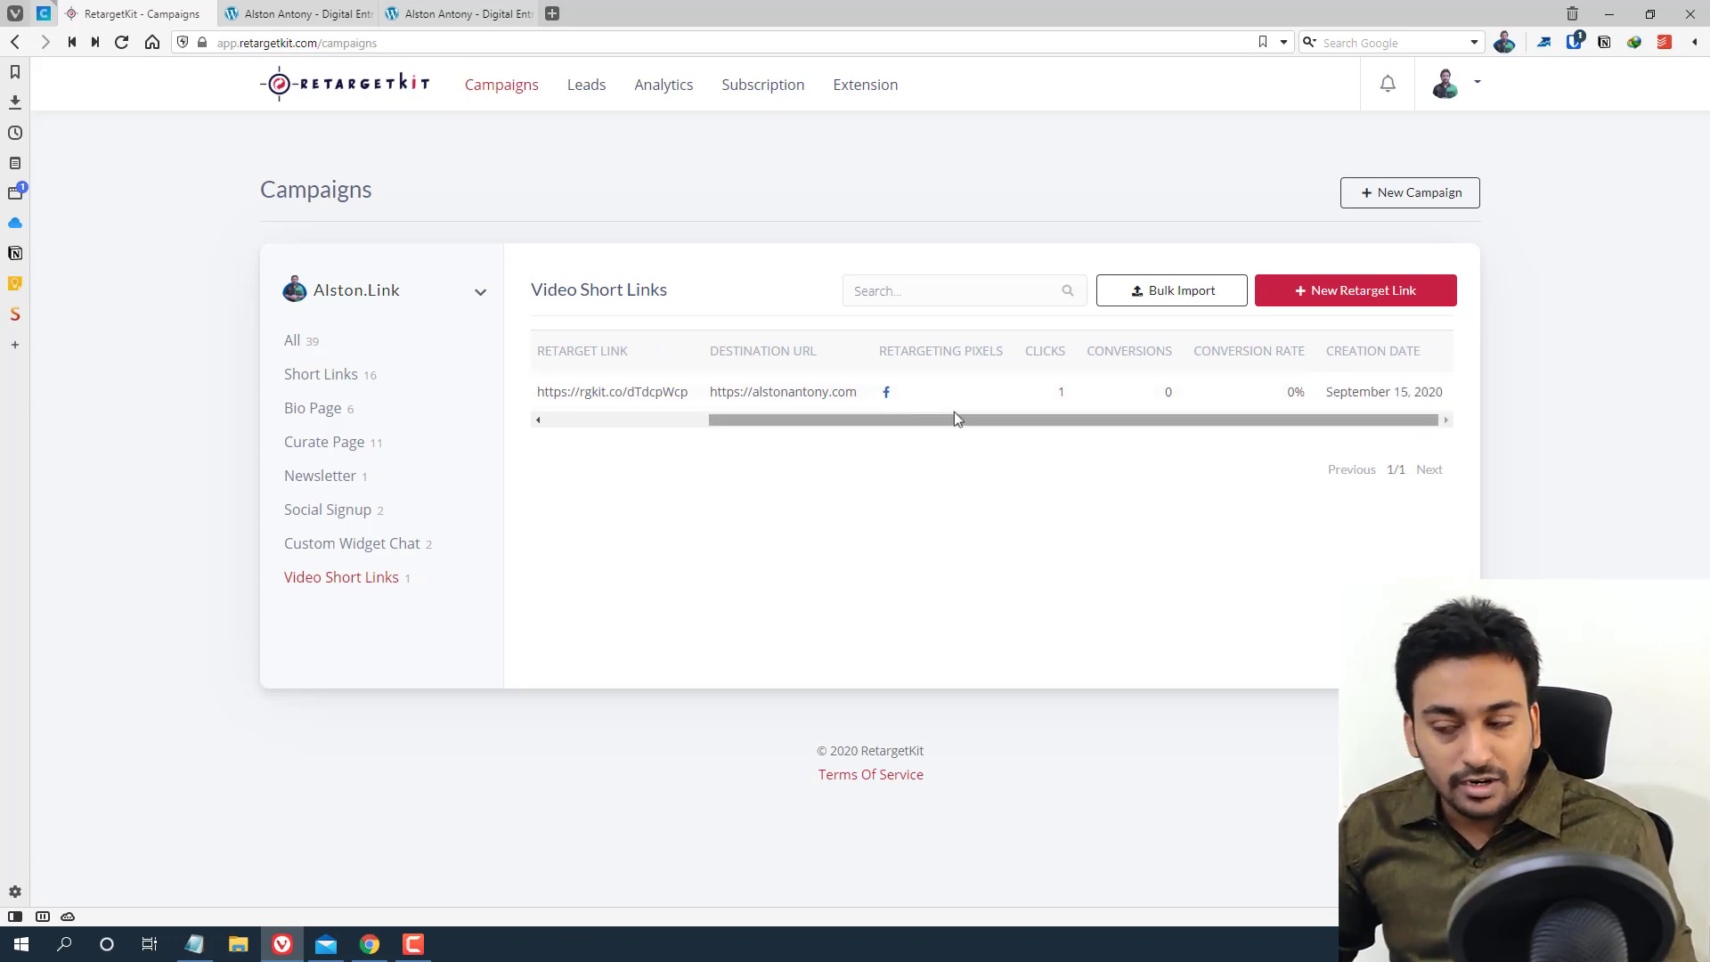
Download the sample CSV file from the bulk import dialog, open the downloaded file in Excel and hide the browser's download list
click(1162, 305)
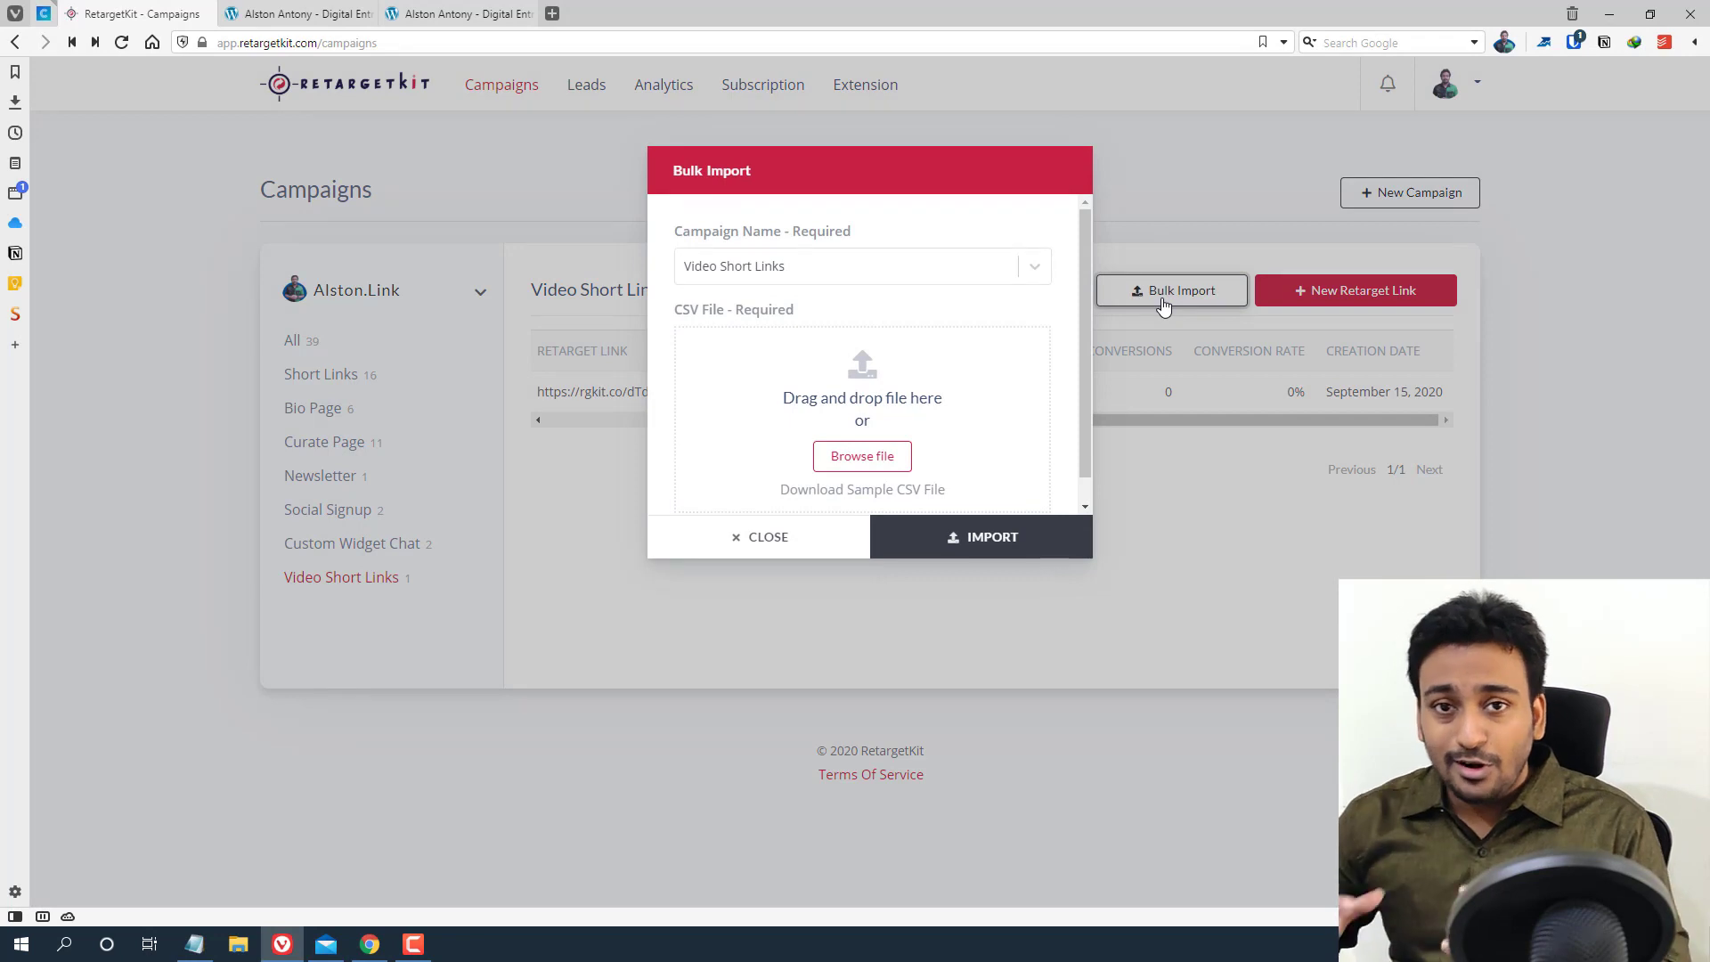
scroll(1033, 357, down, 1)
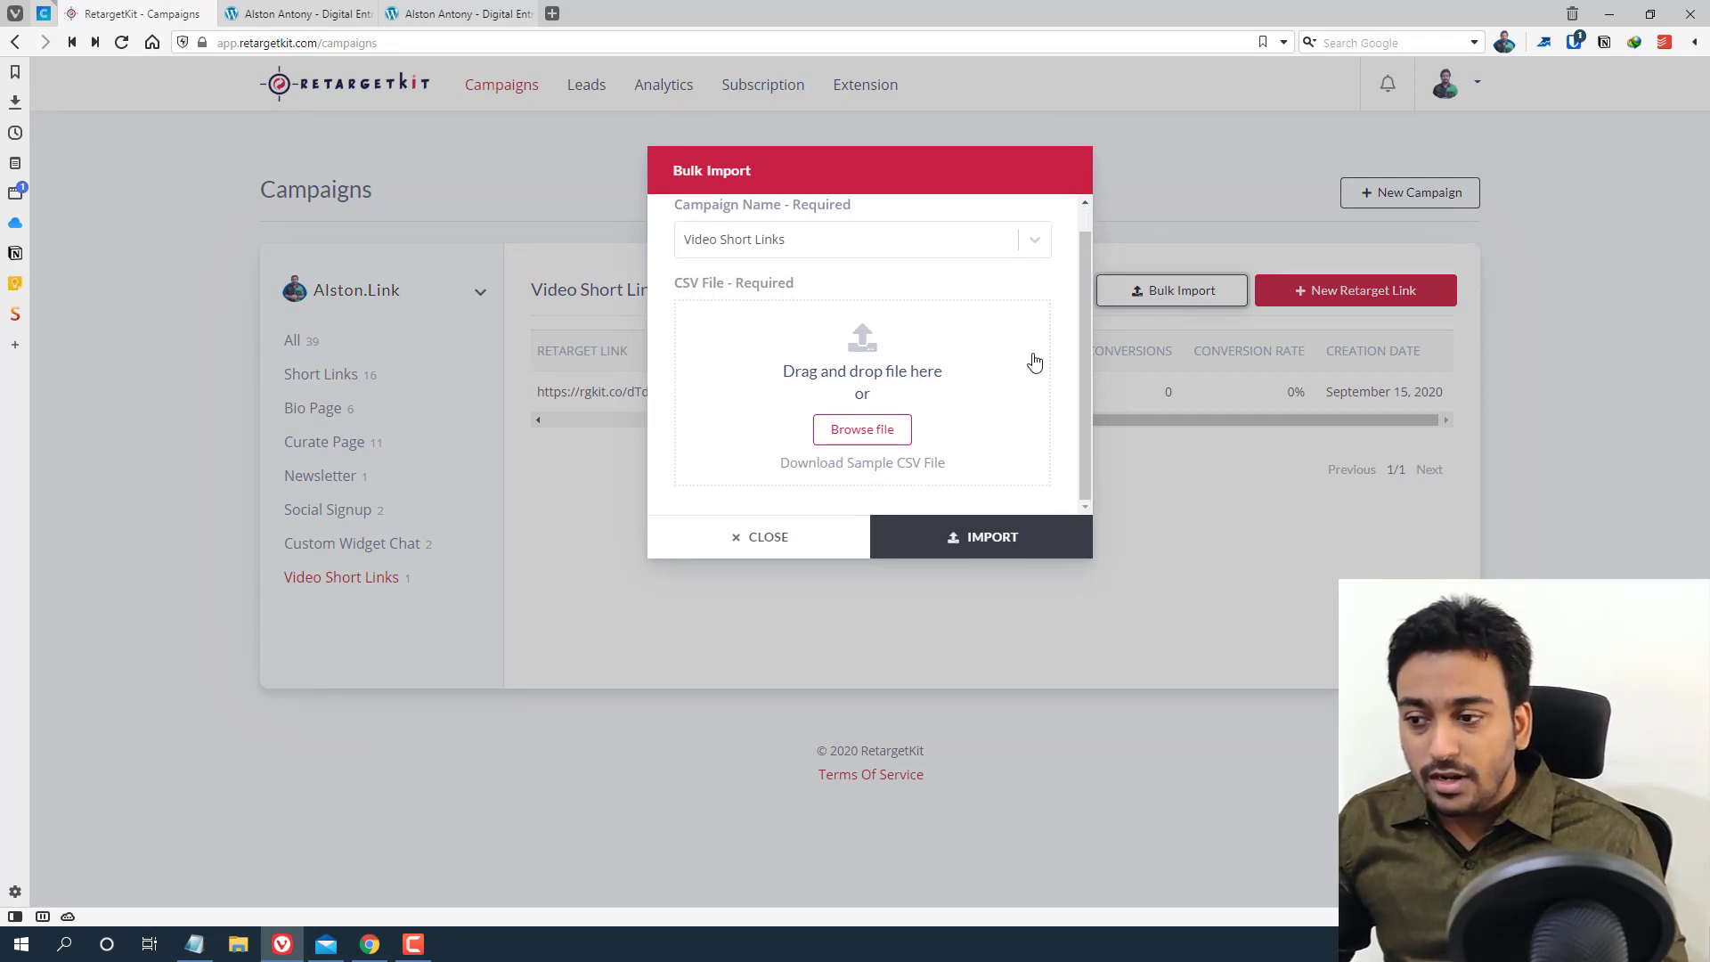
click(942, 464)
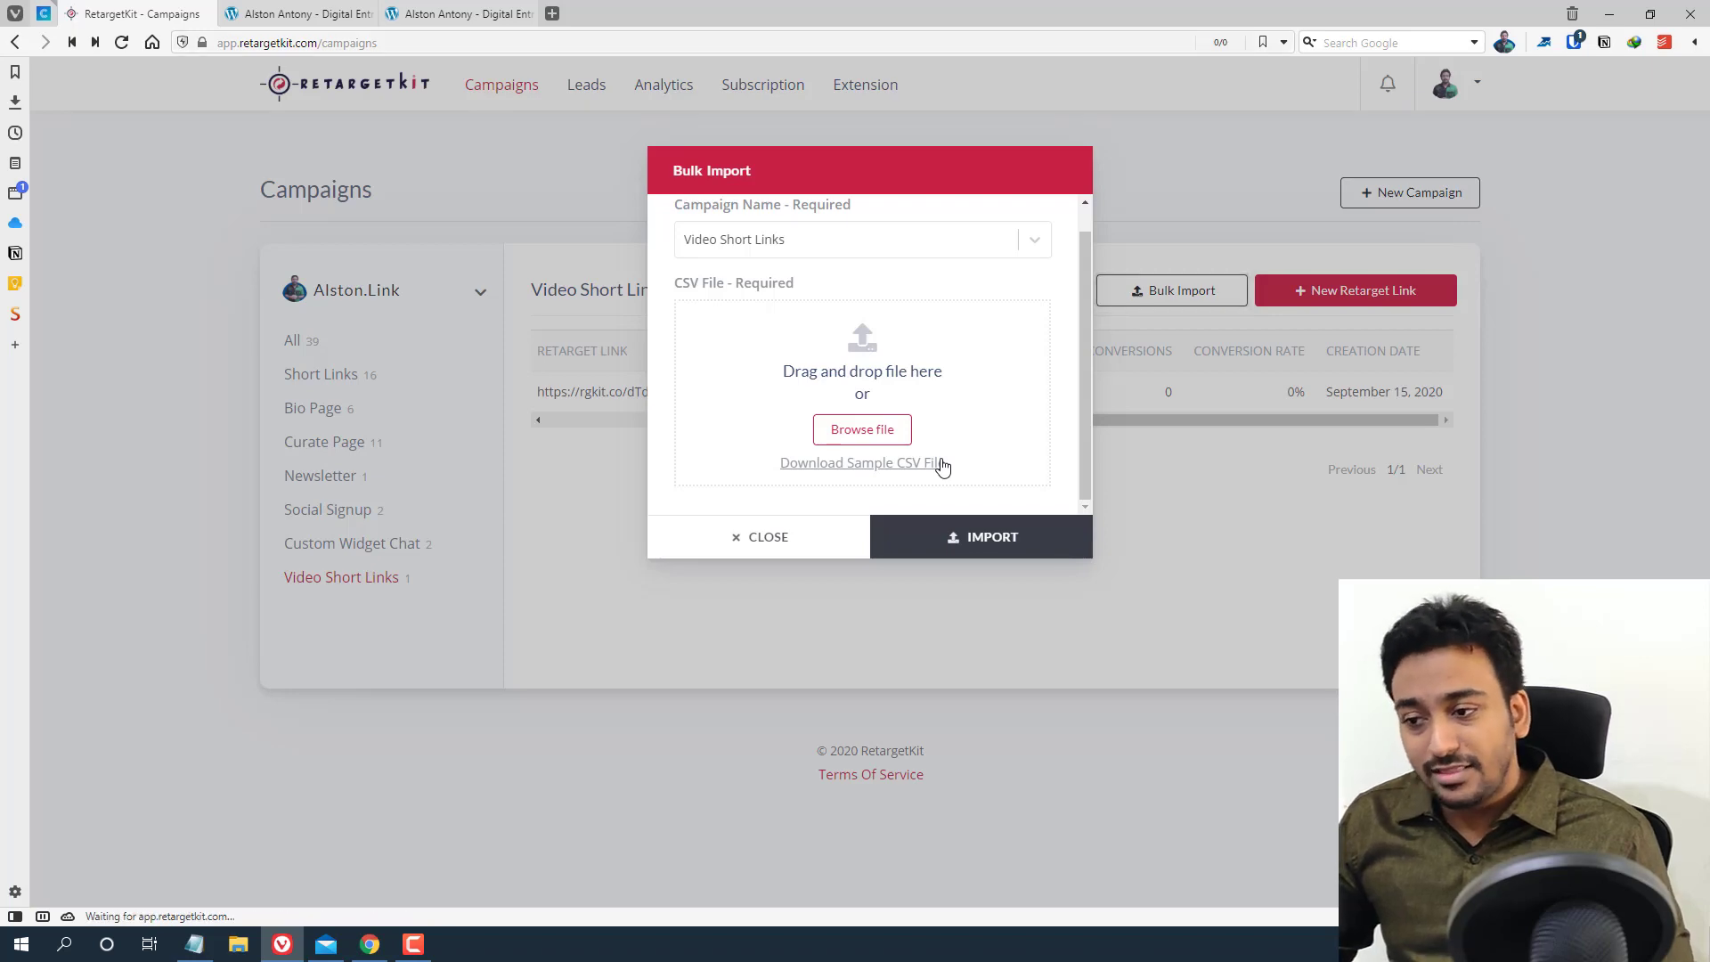
key(Return)
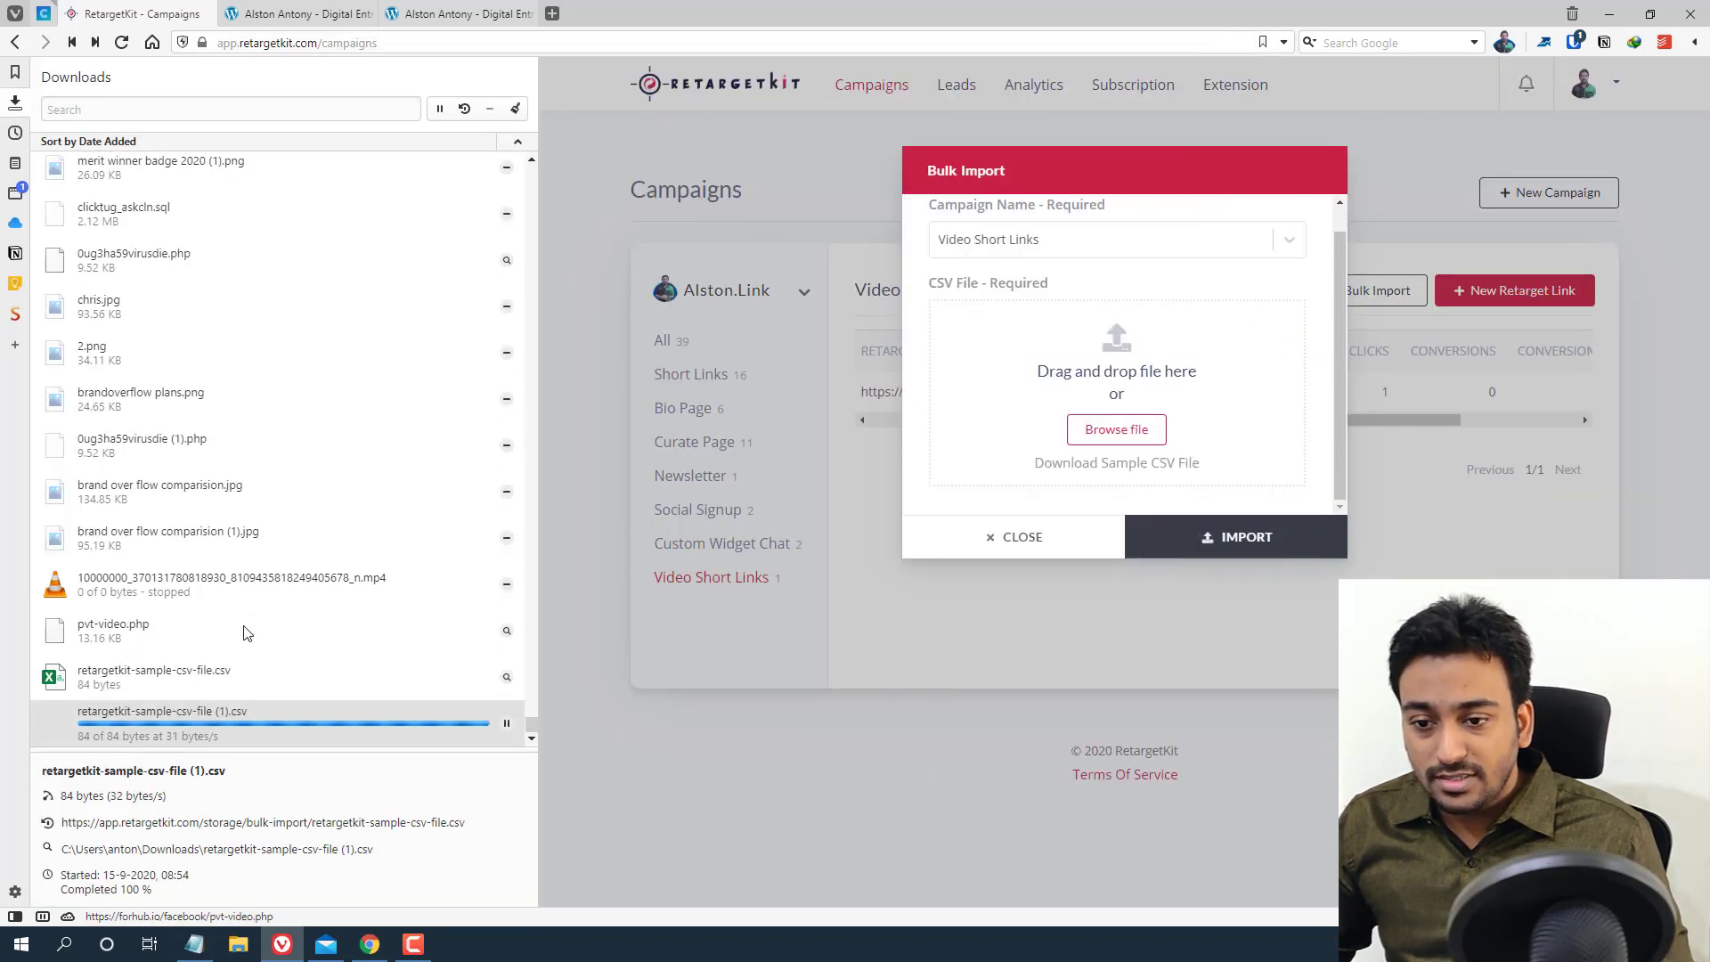
click(254, 716)
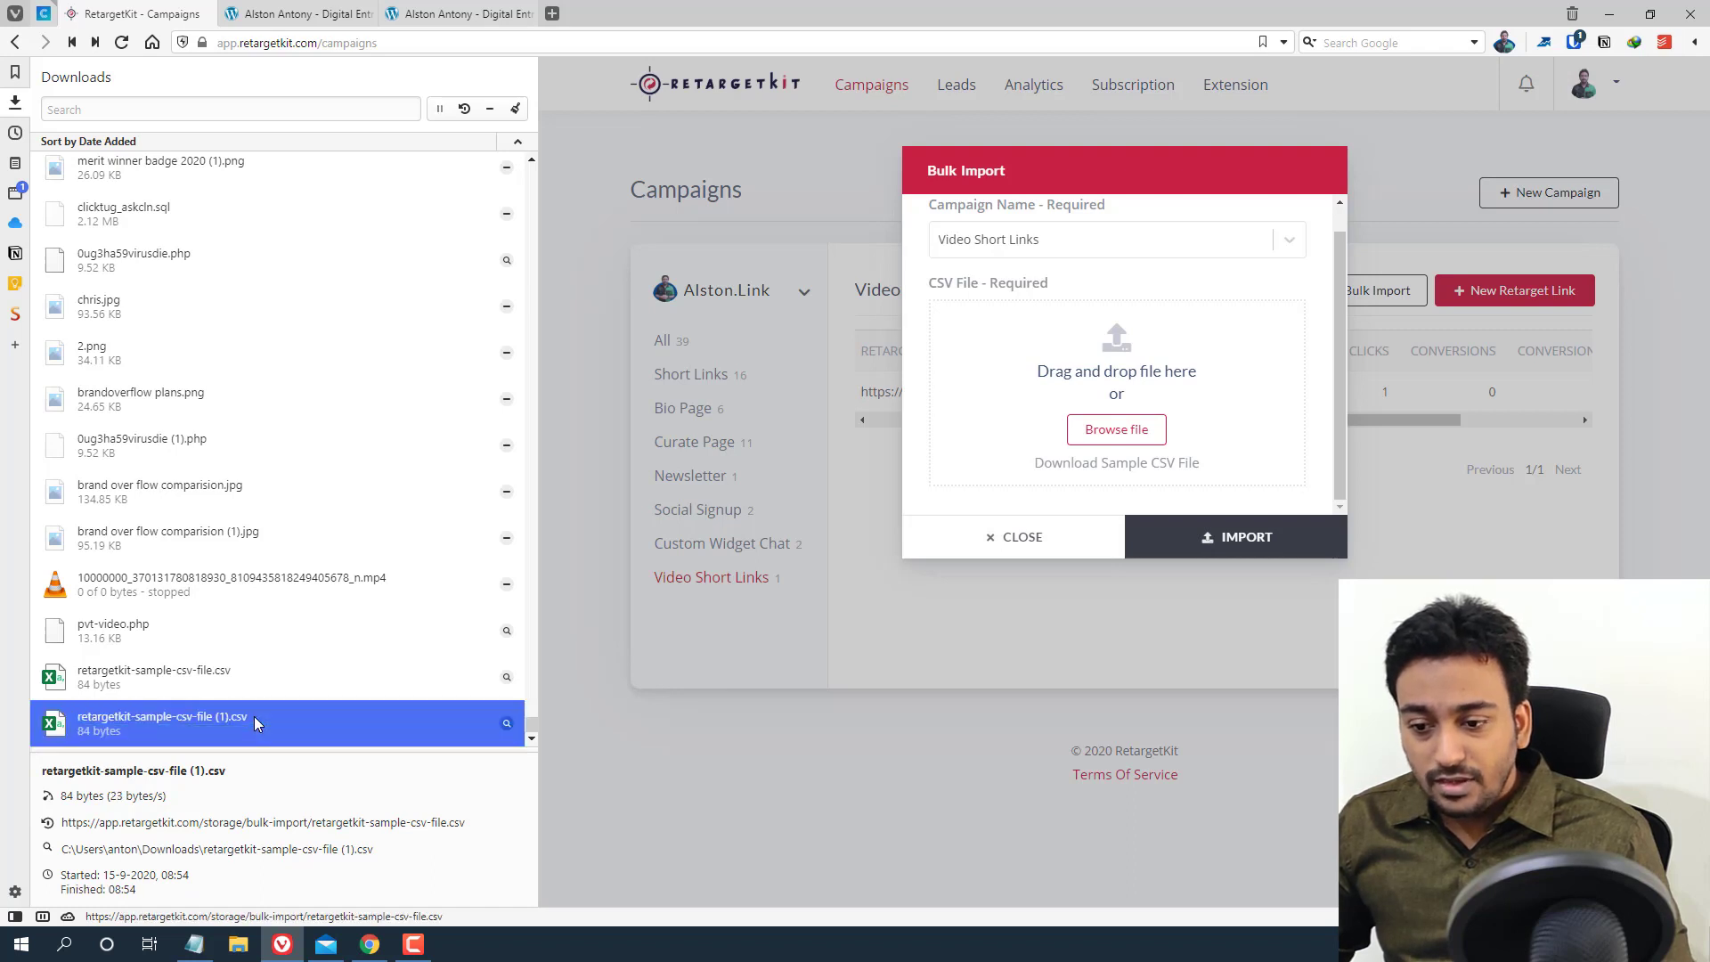
click(14, 102)
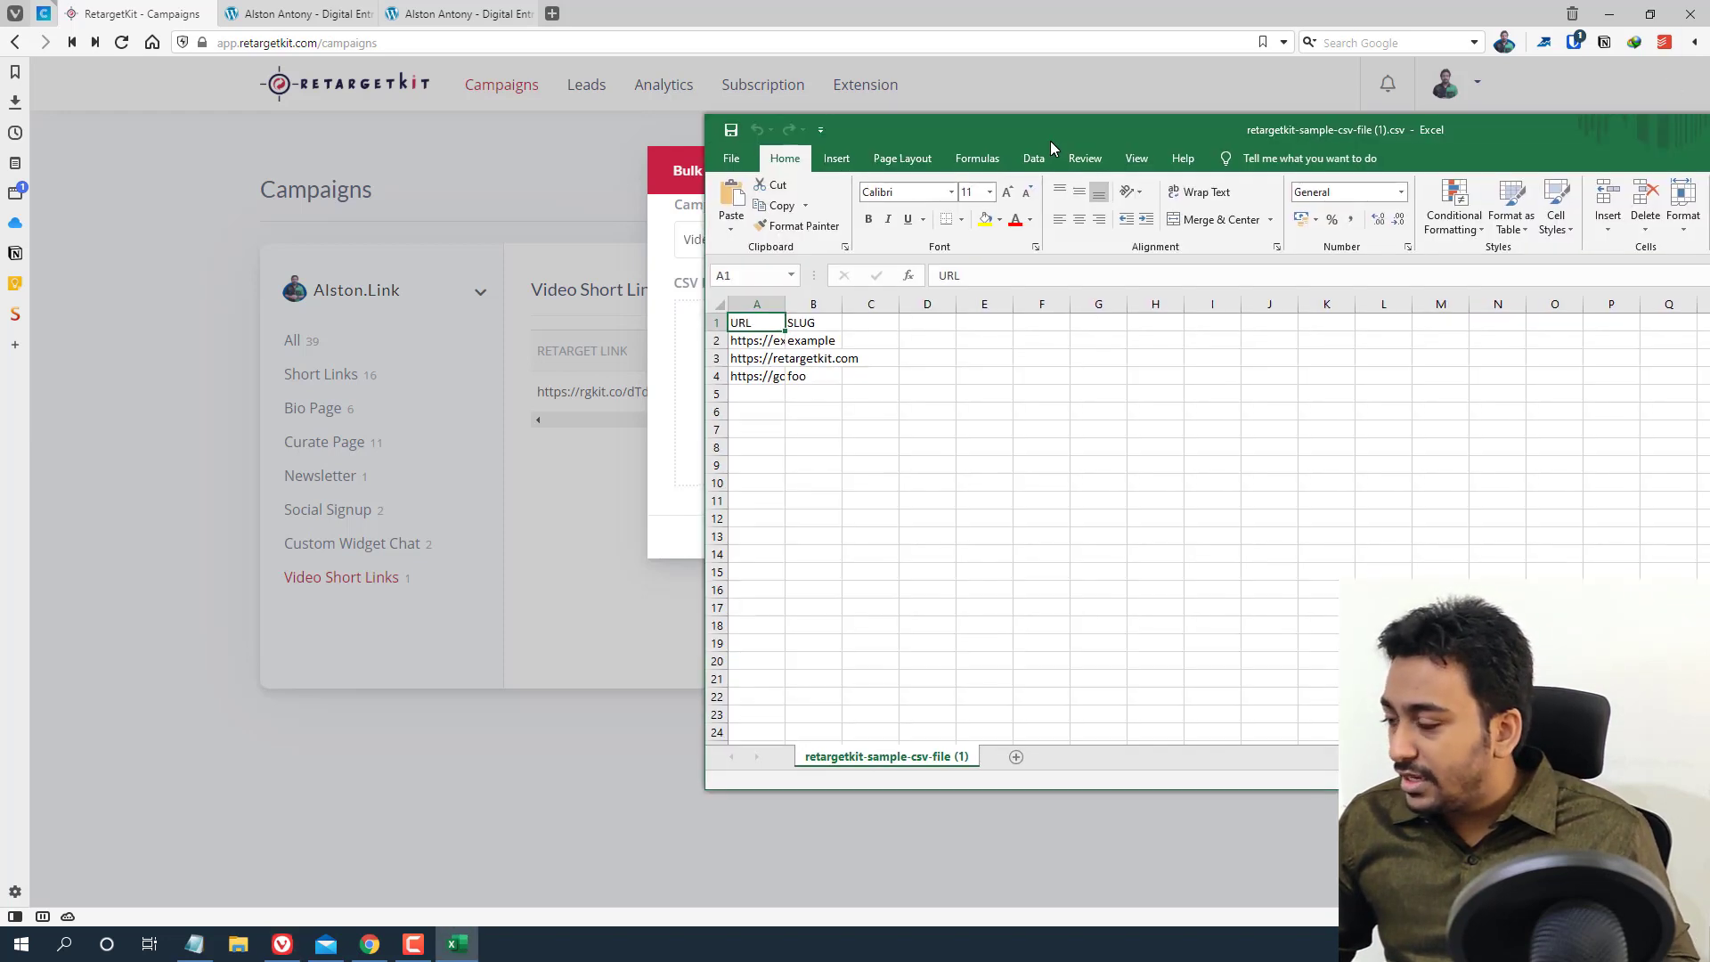
Maximize the Excel window, auto-fit the URL and SLUG columns and review the sample's destination URLs and slugs
drag(1050, 141, 633, 173)
double_click(633, 173)
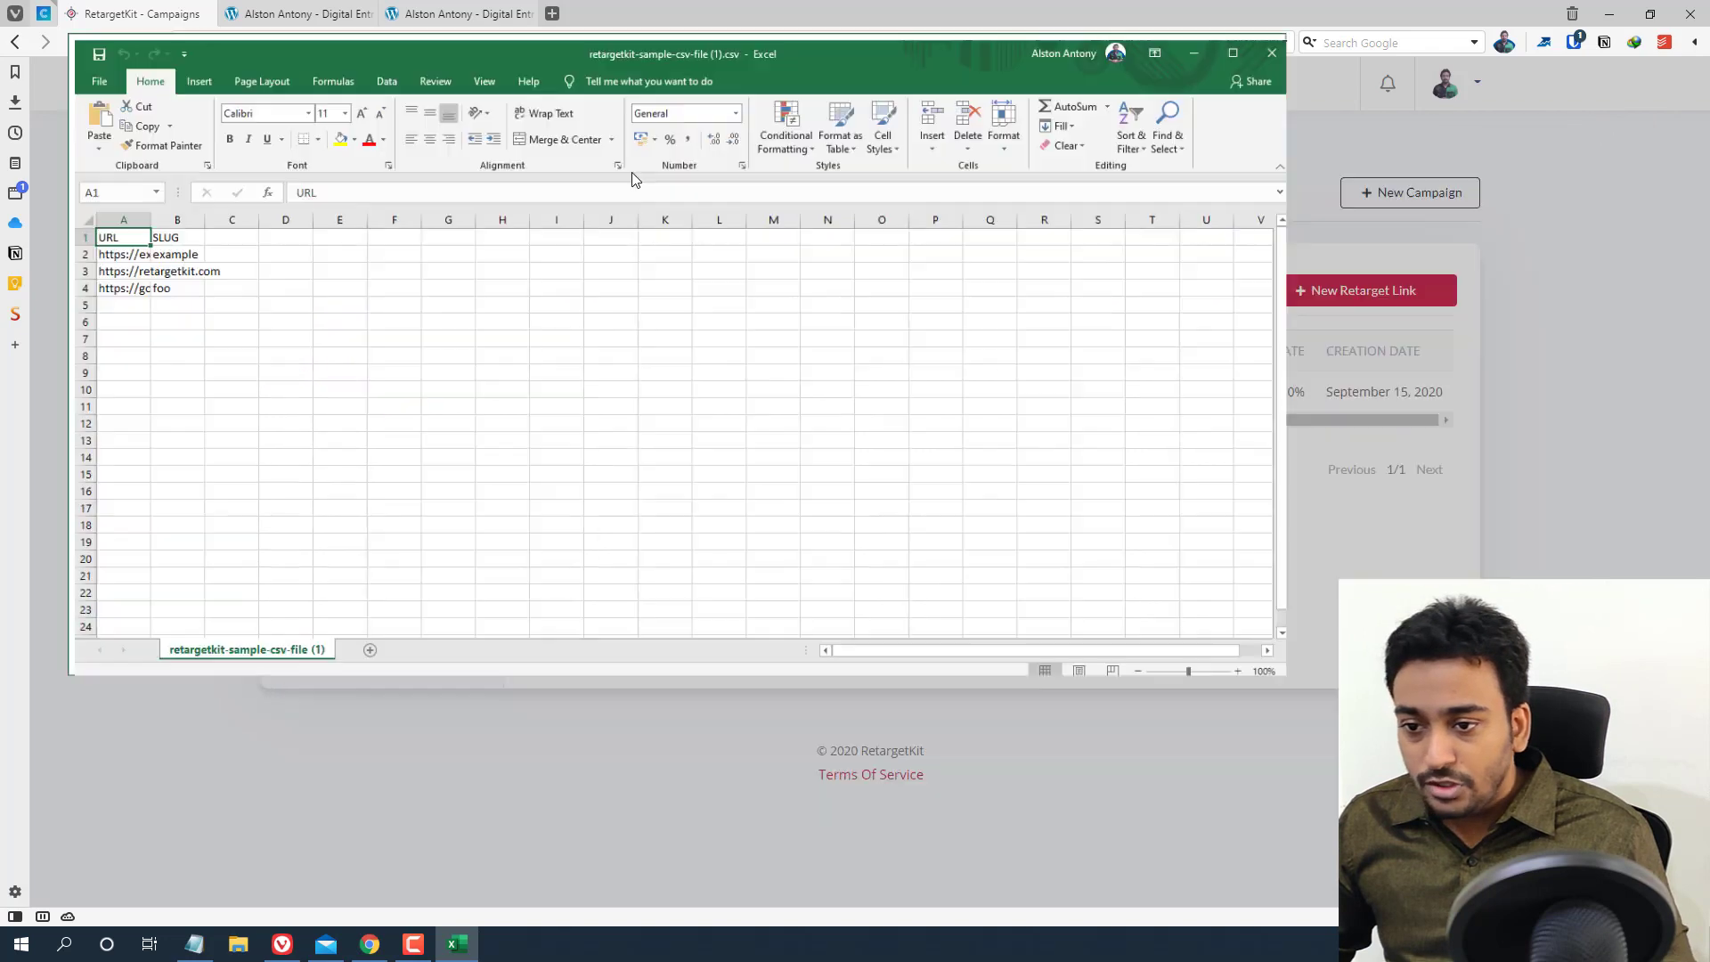
double_click(81, 188)
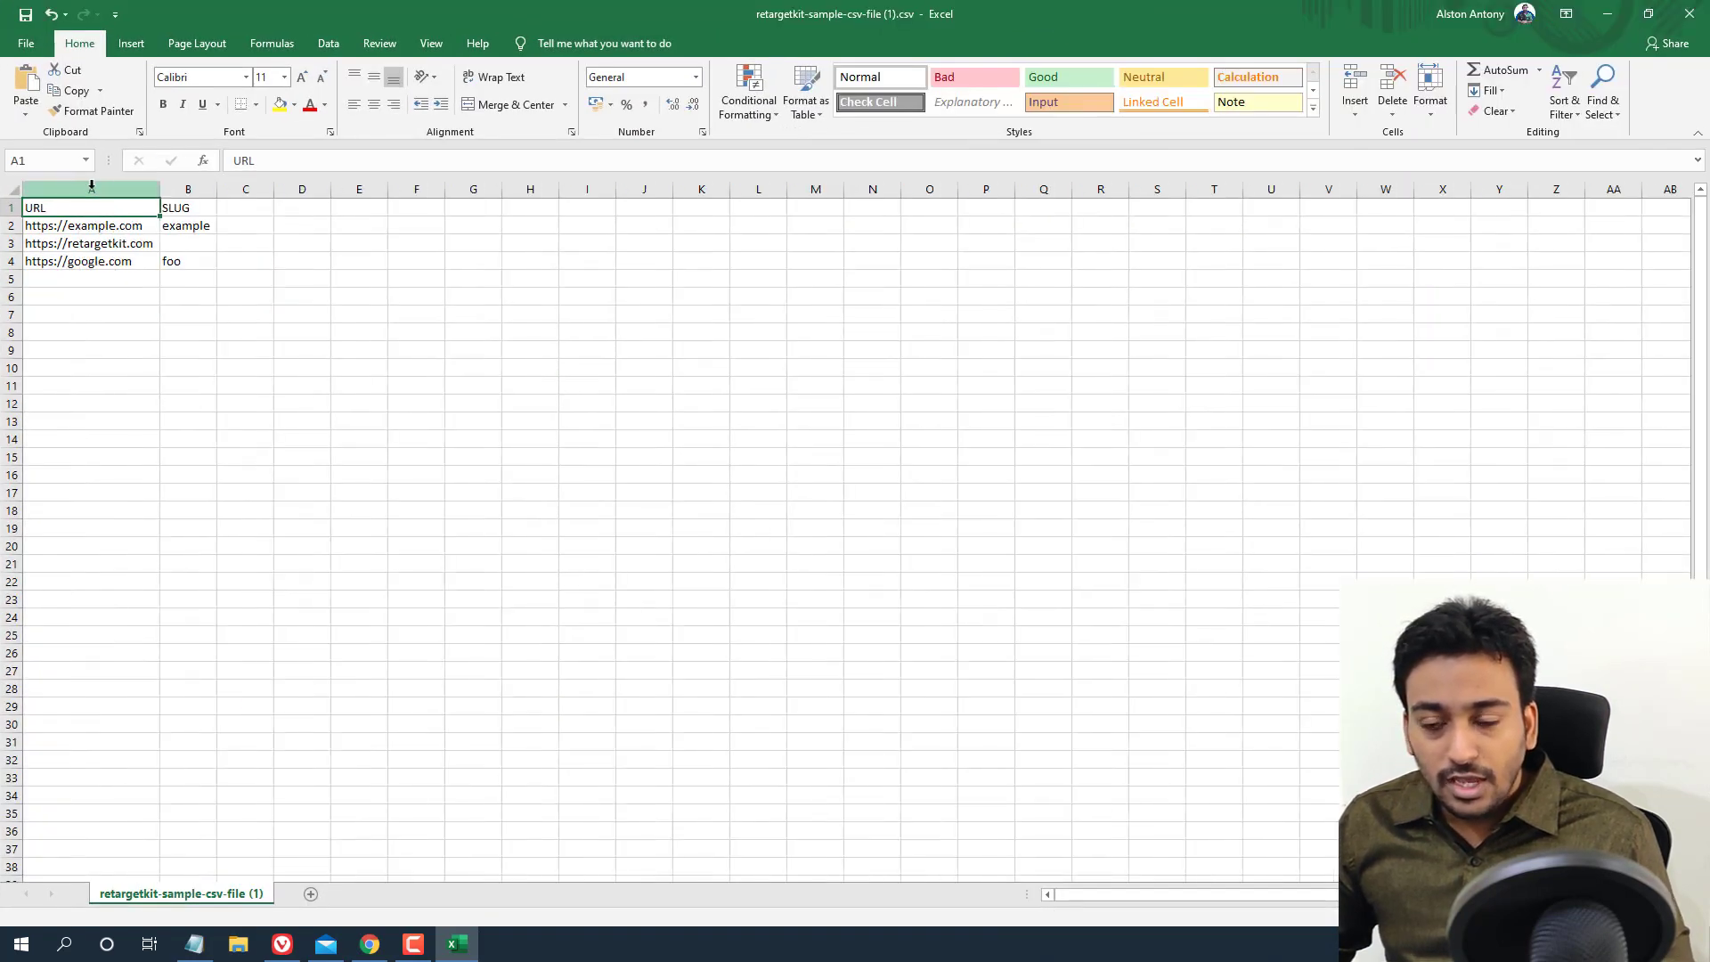
click(210, 187)
double_click(217, 189)
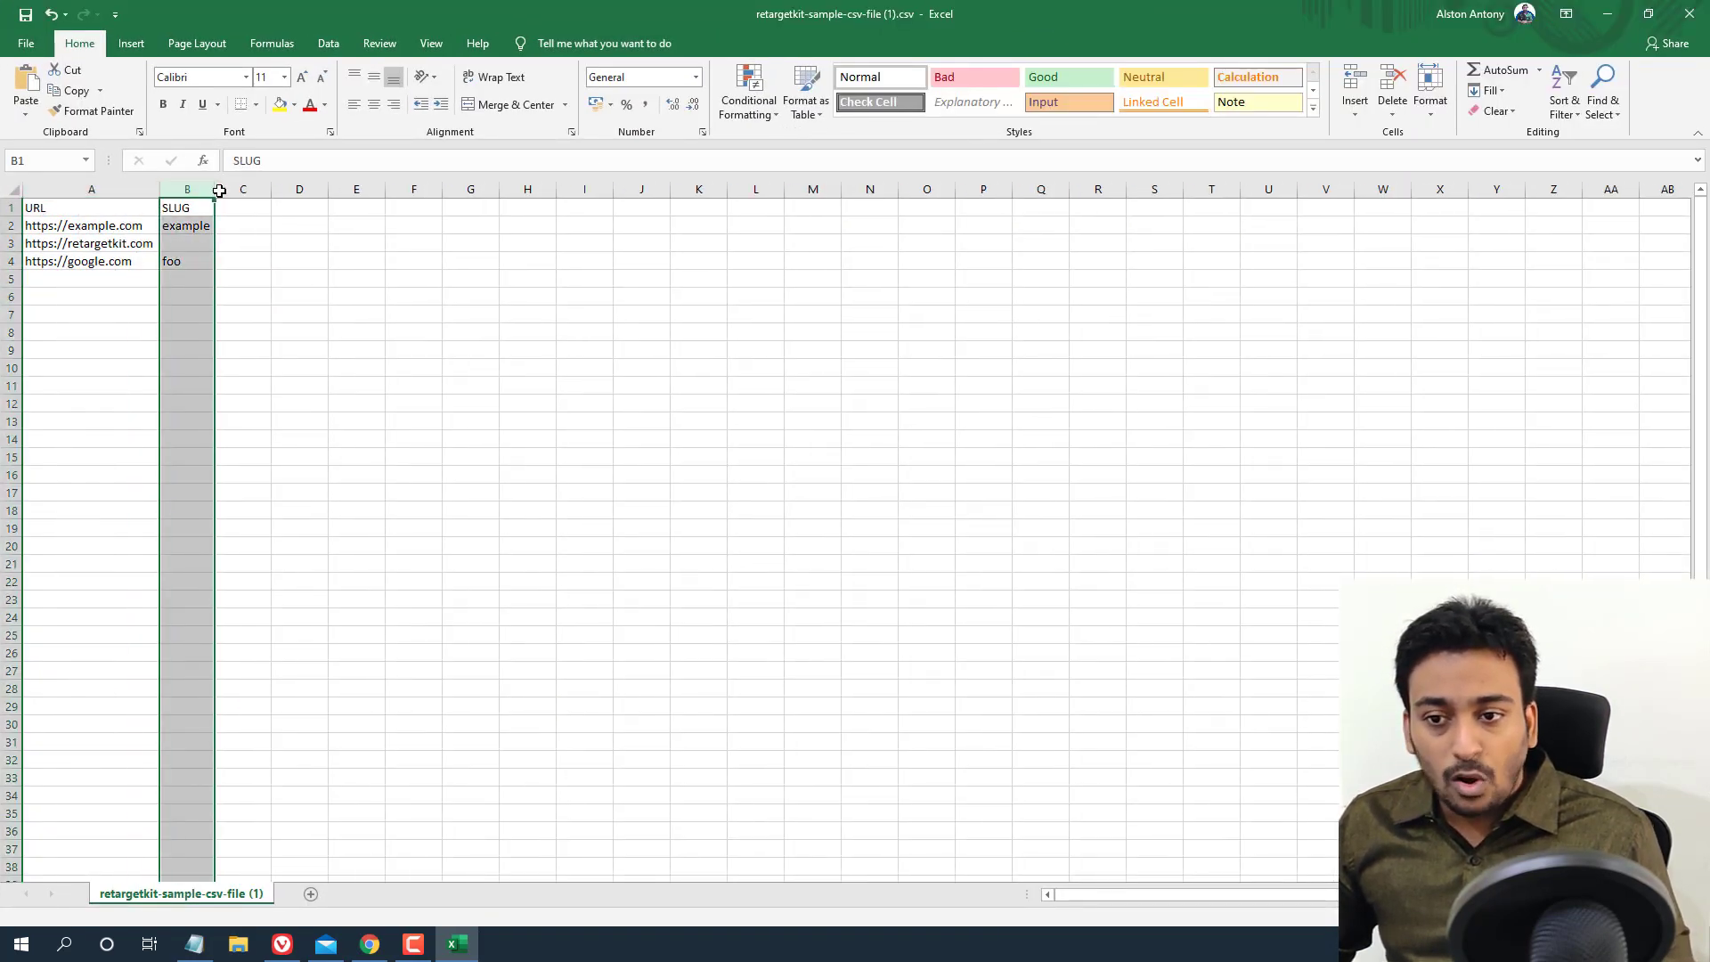
drag(108, 226, 107, 267)
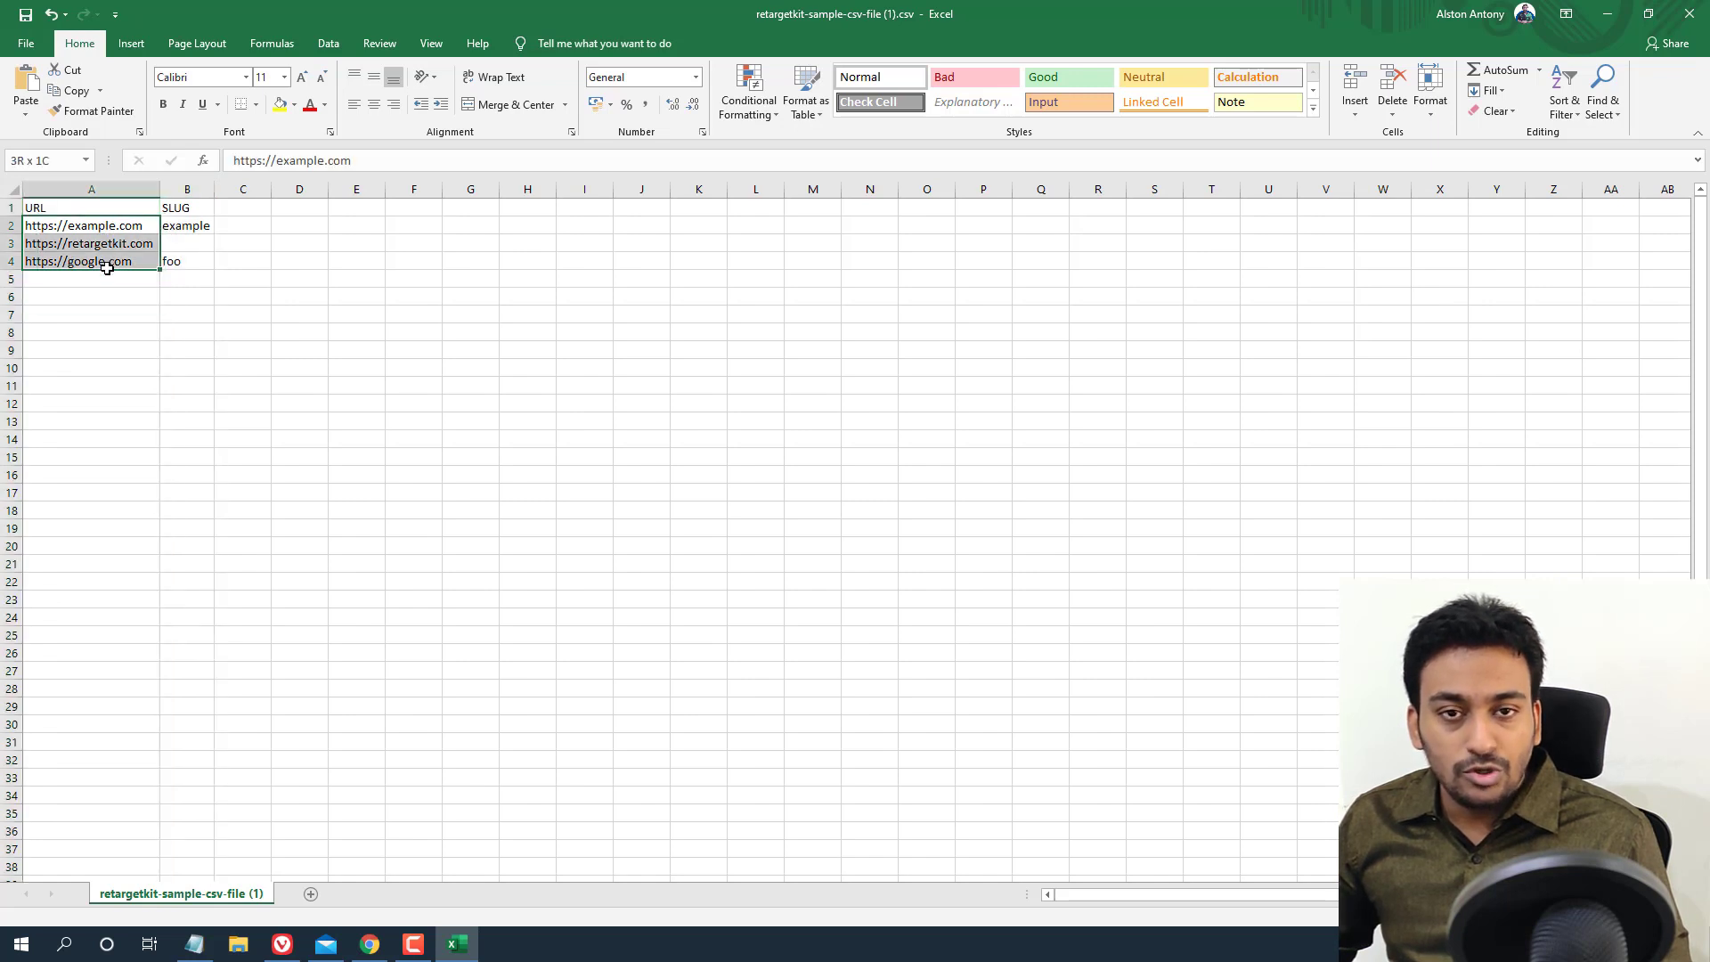
key(Right)
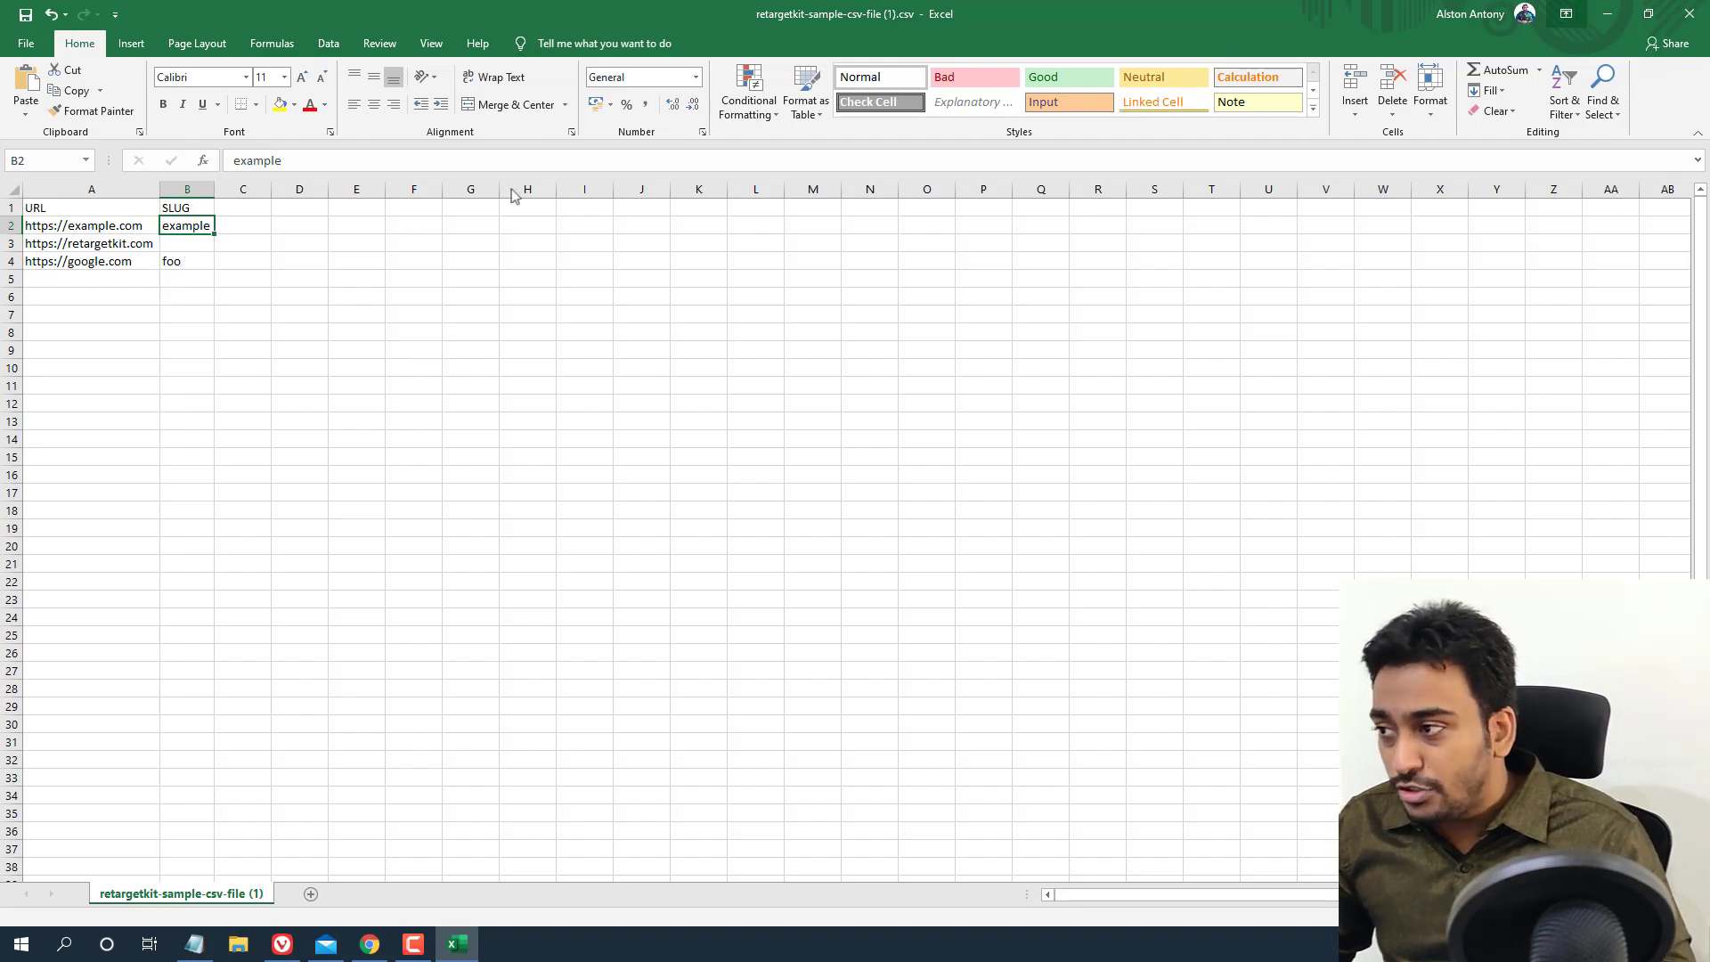
Dismiss the bulk import dialog, look over the sample's slug entries in Excel and close the file without saving
drag(1352, 22, 1147, 602)
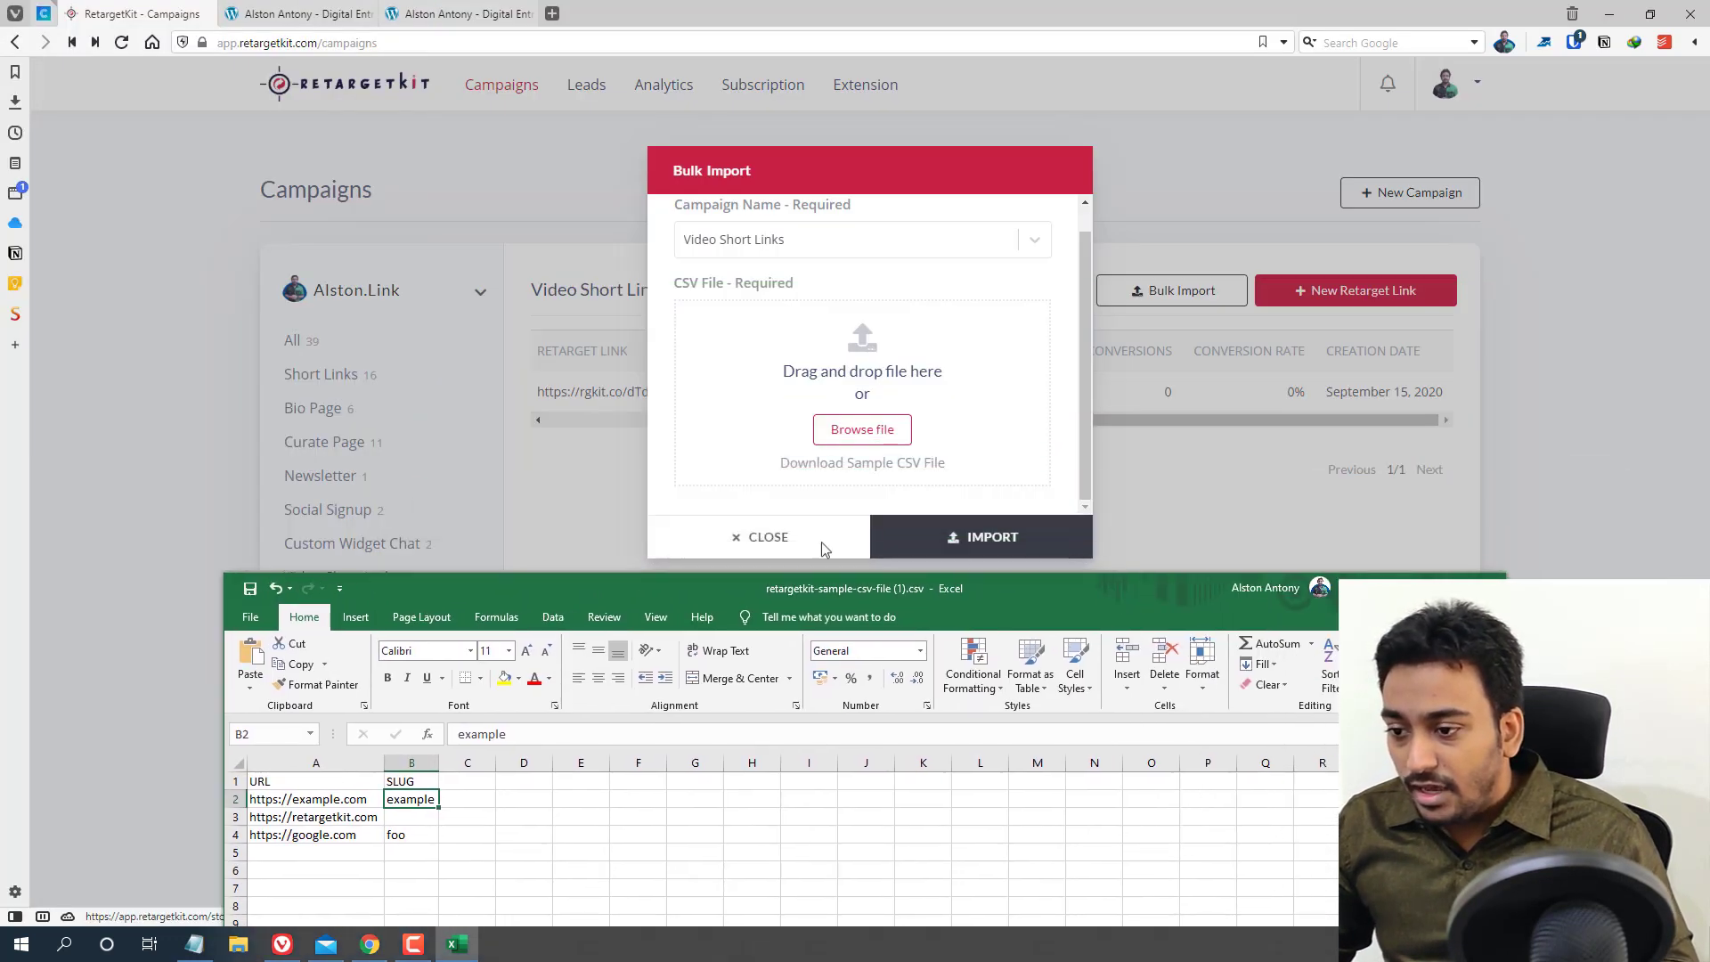
click(734, 536)
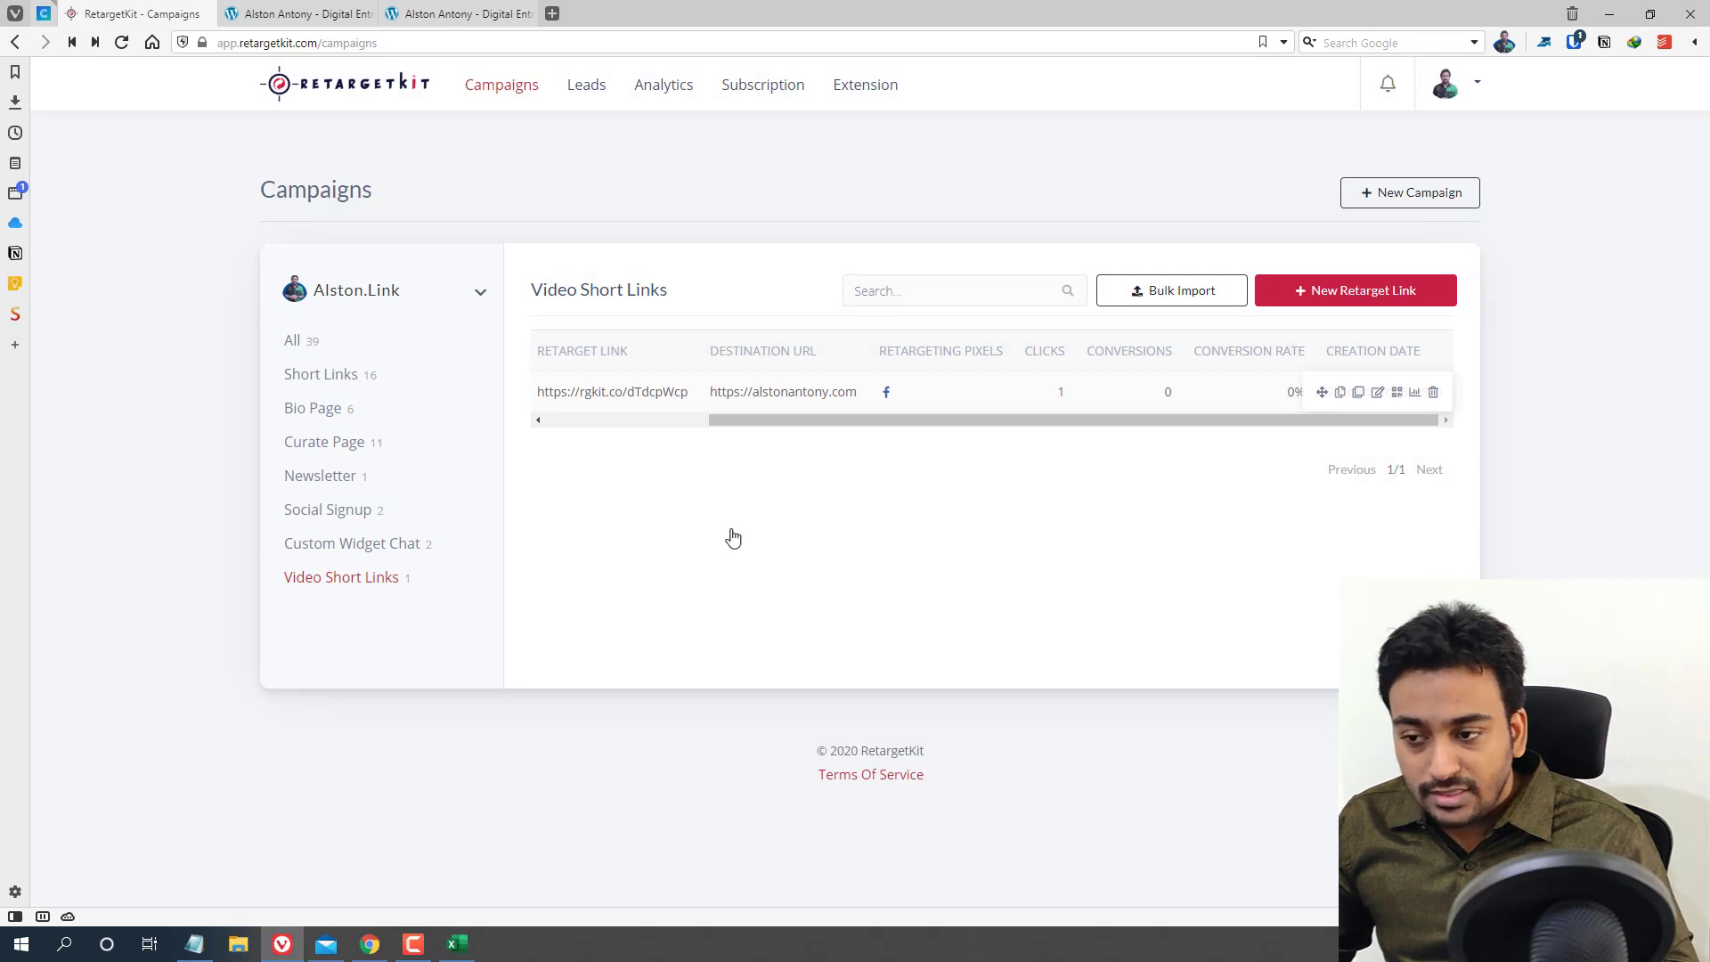
click(451, 946)
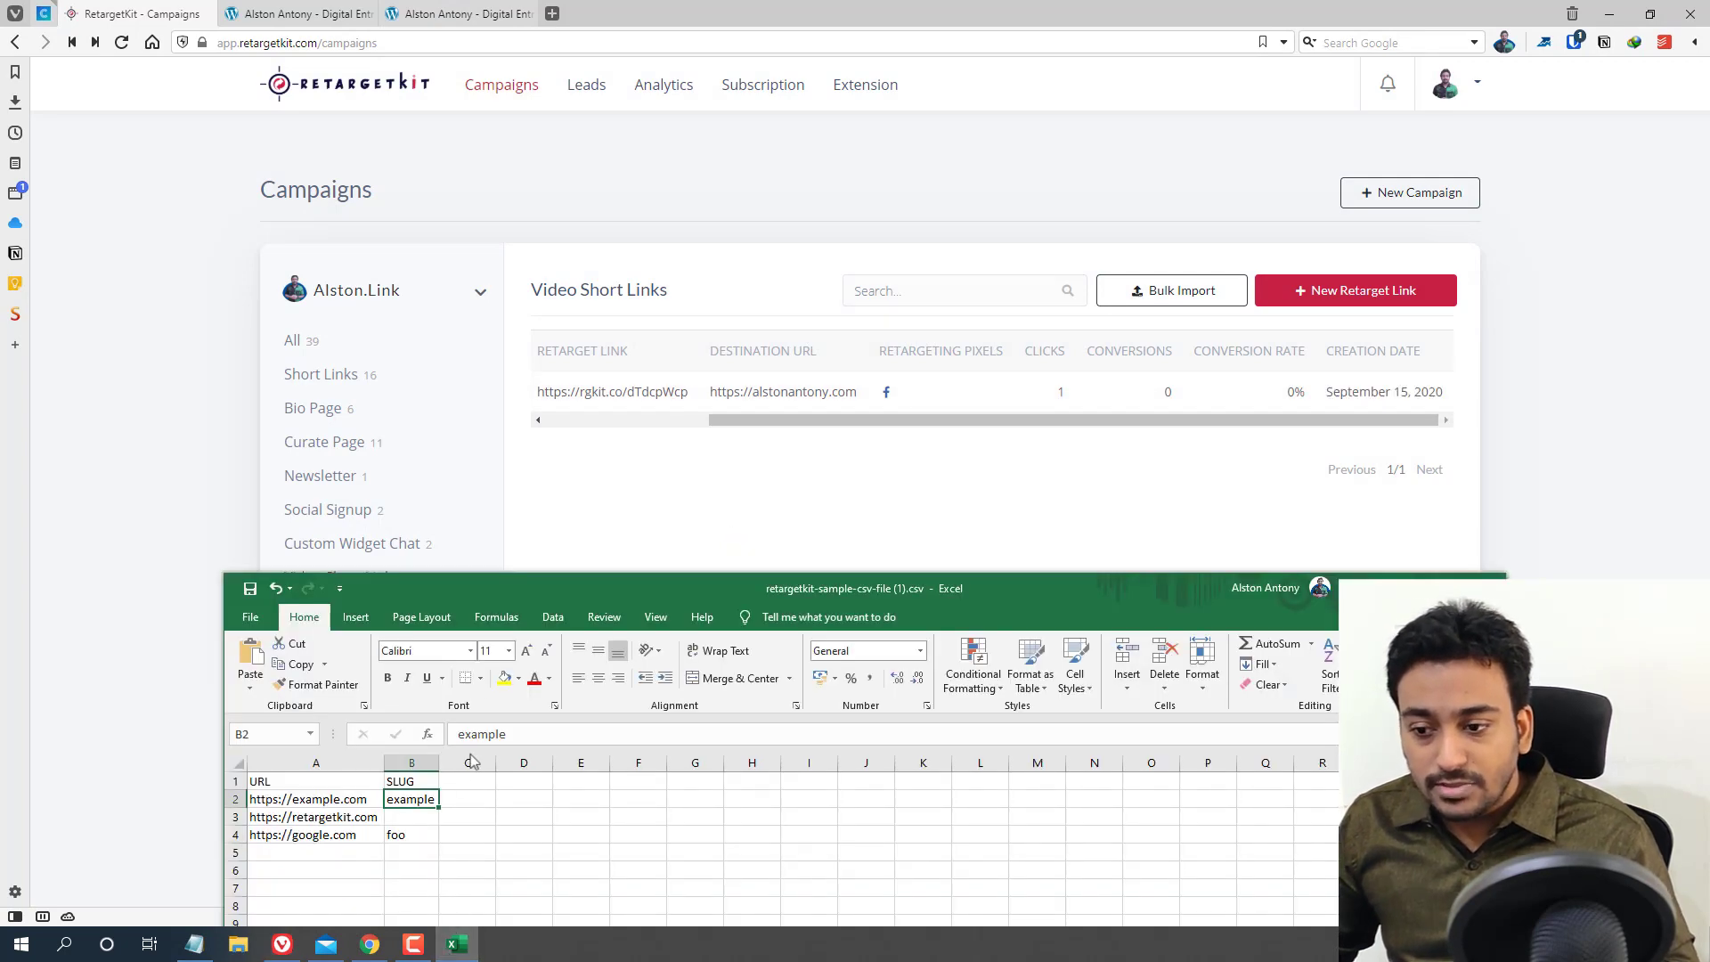
double_click(490, 584)
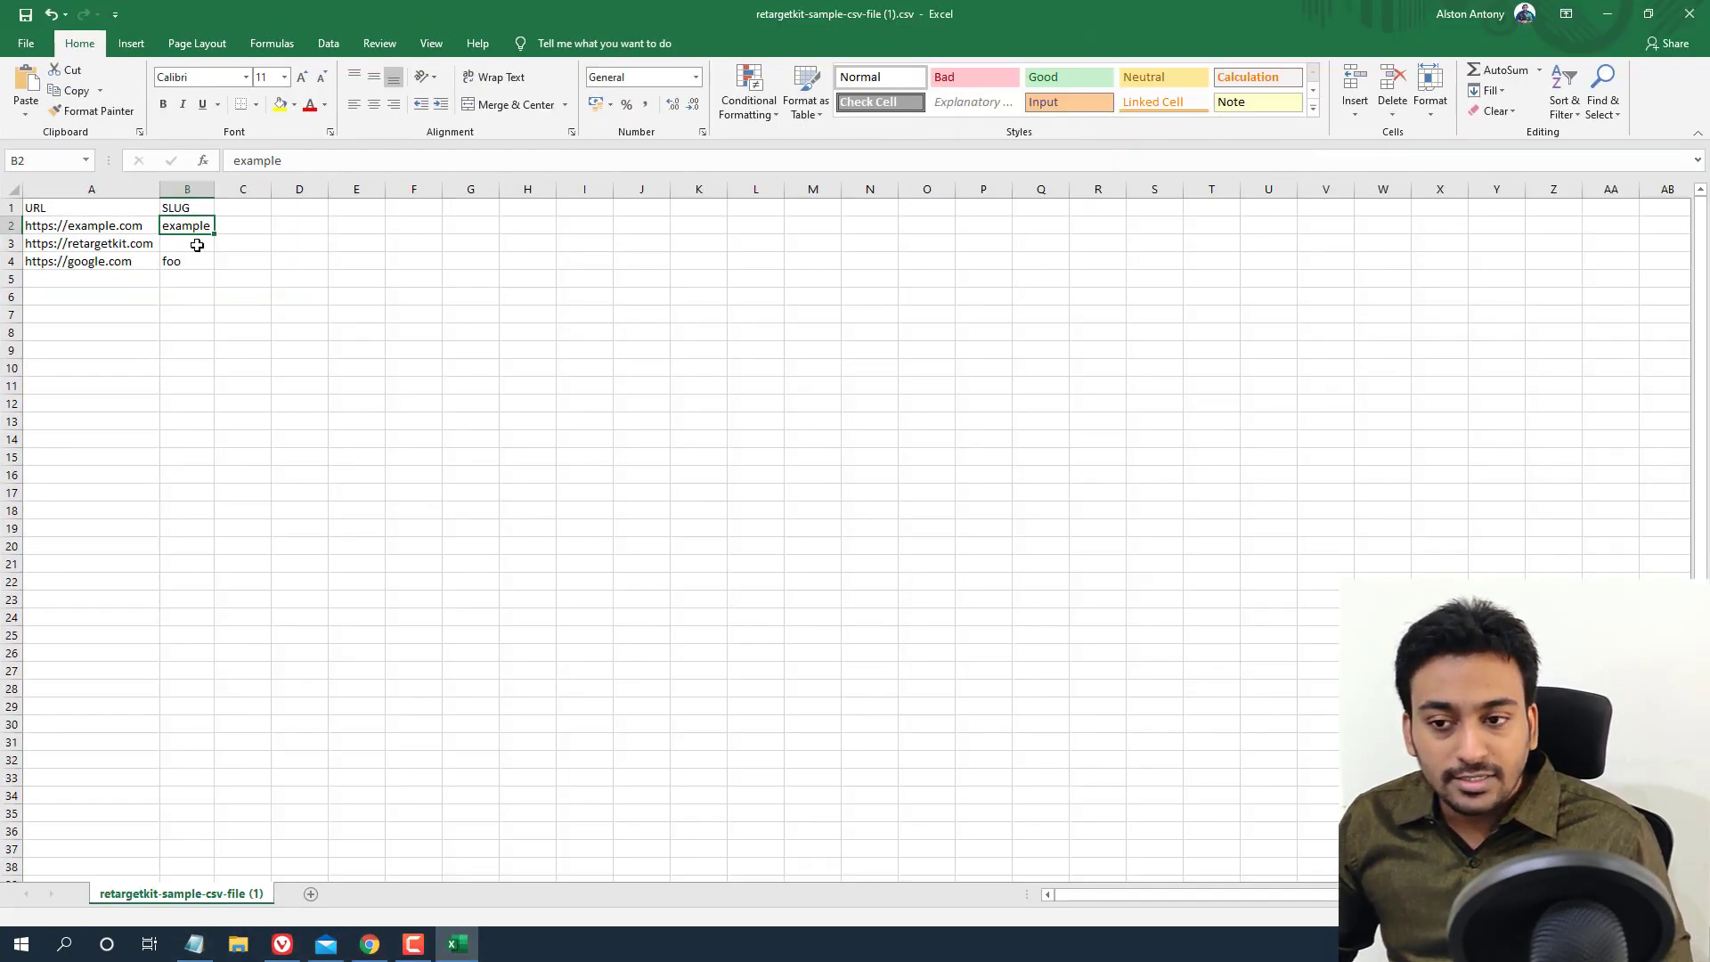
click(189, 244)
click(200, 260)
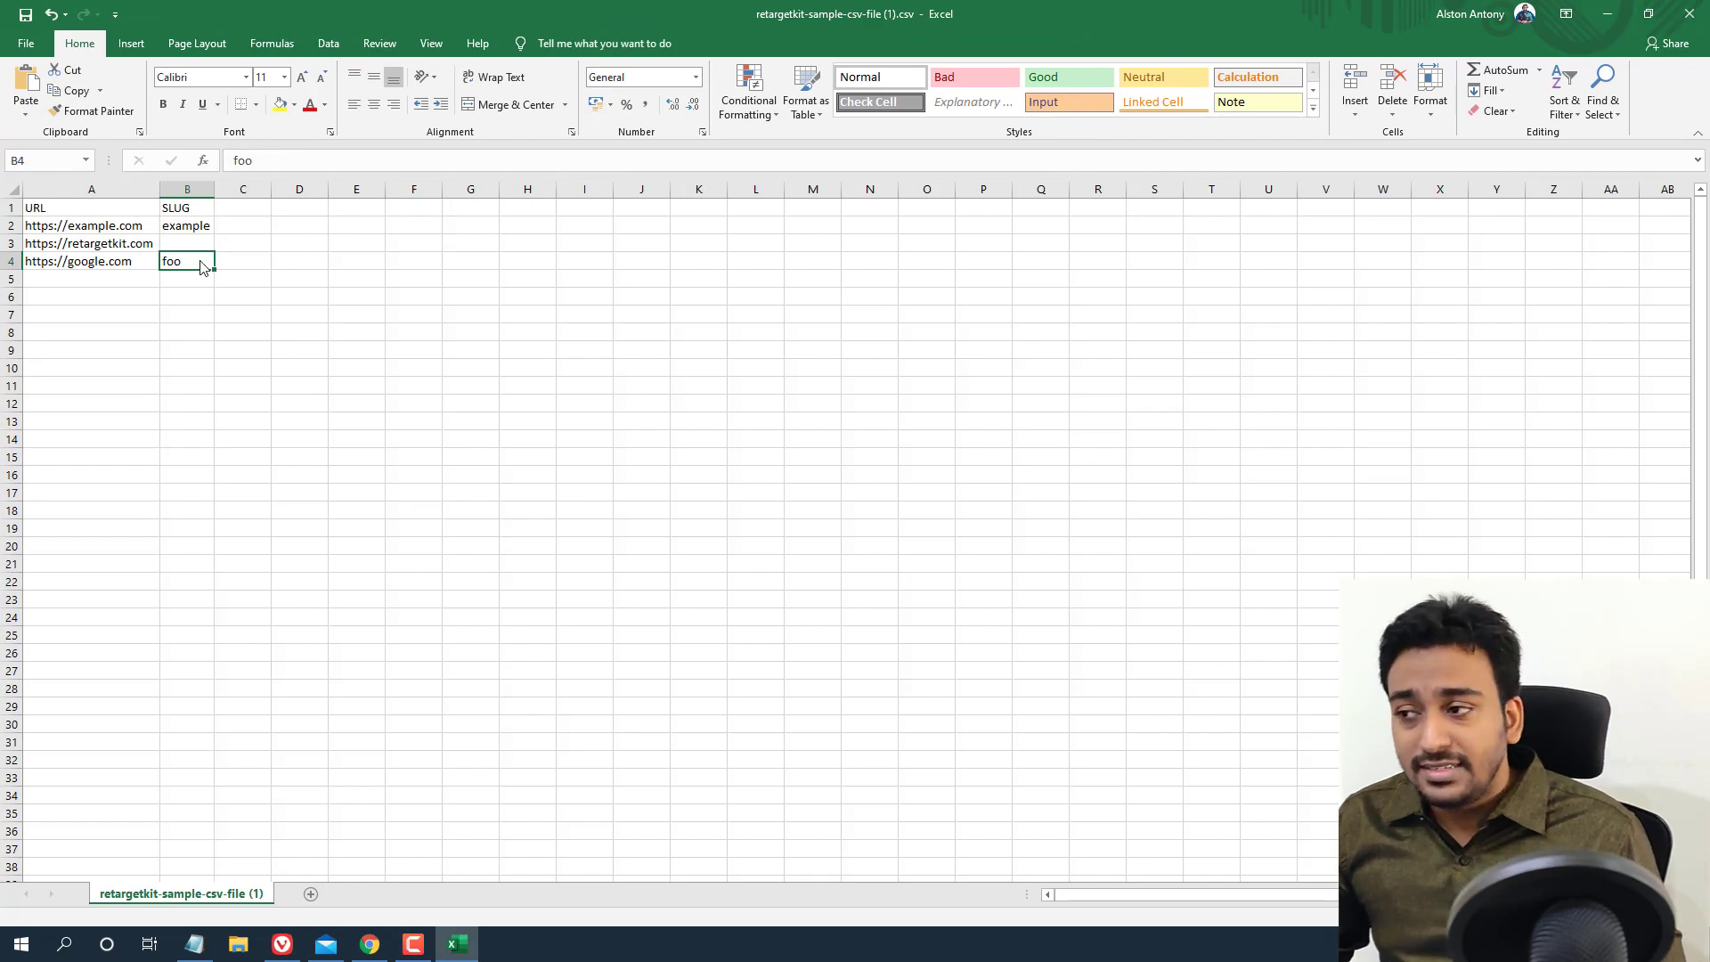
click(1696, 11)
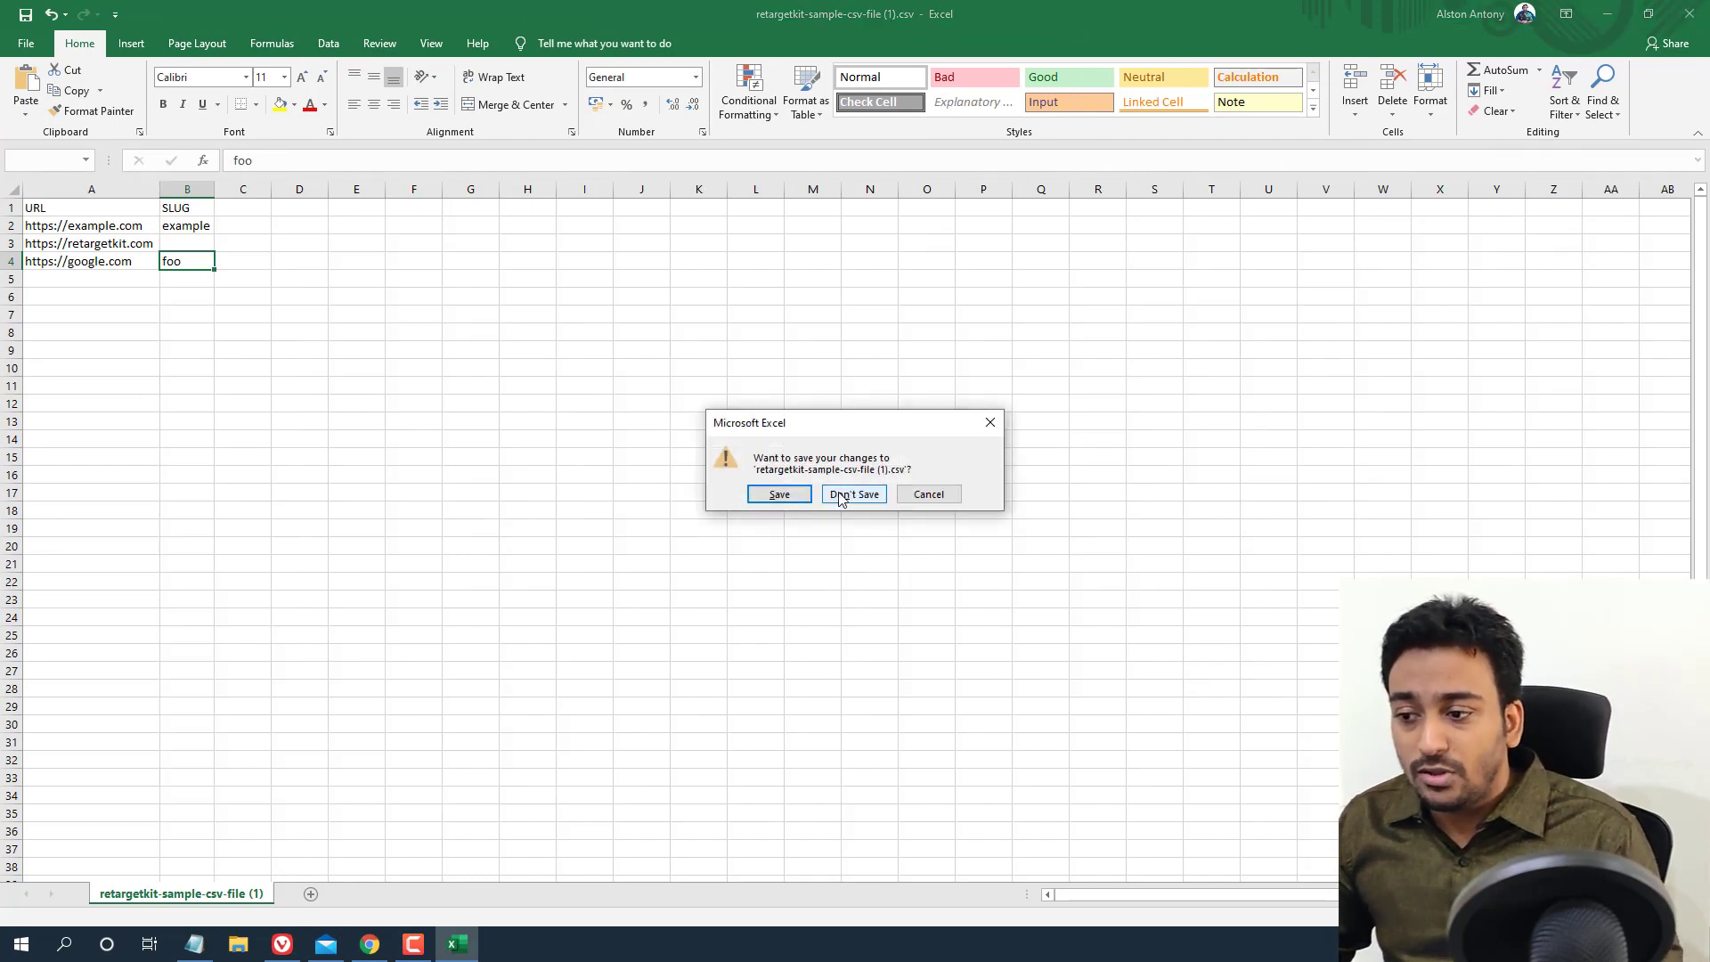
click(851, 495)
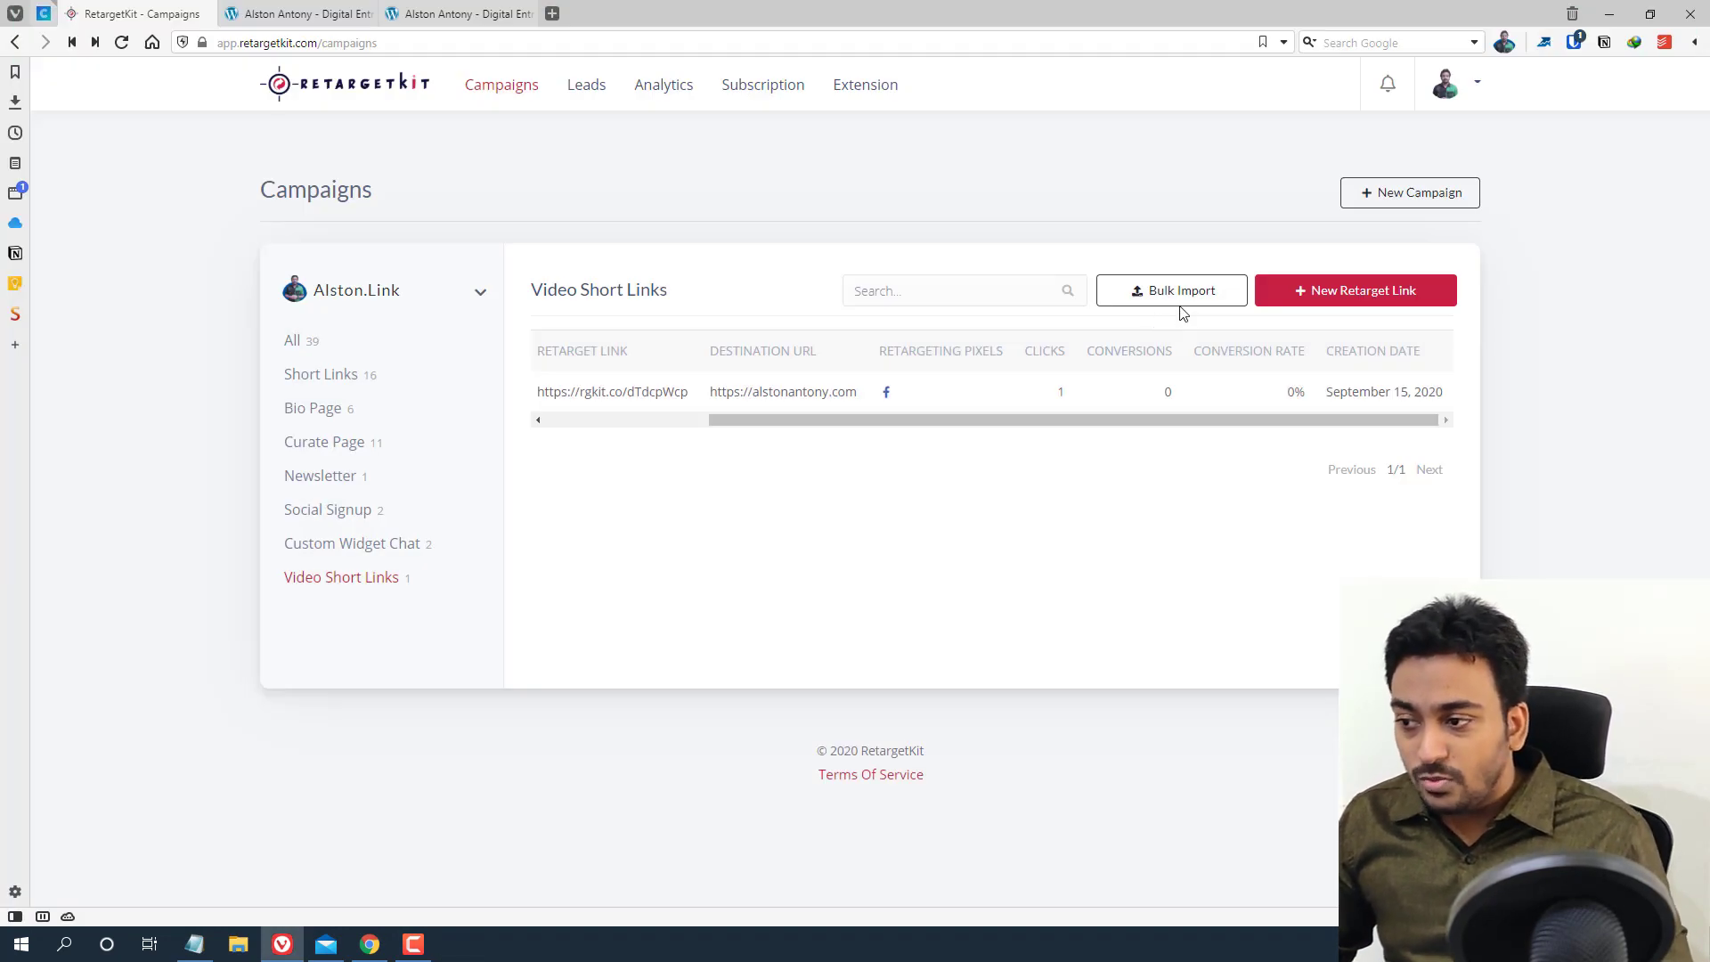
Select Video Short Links as the campaign for a bulk import, then close the dialog without importing
click(1173, 291)
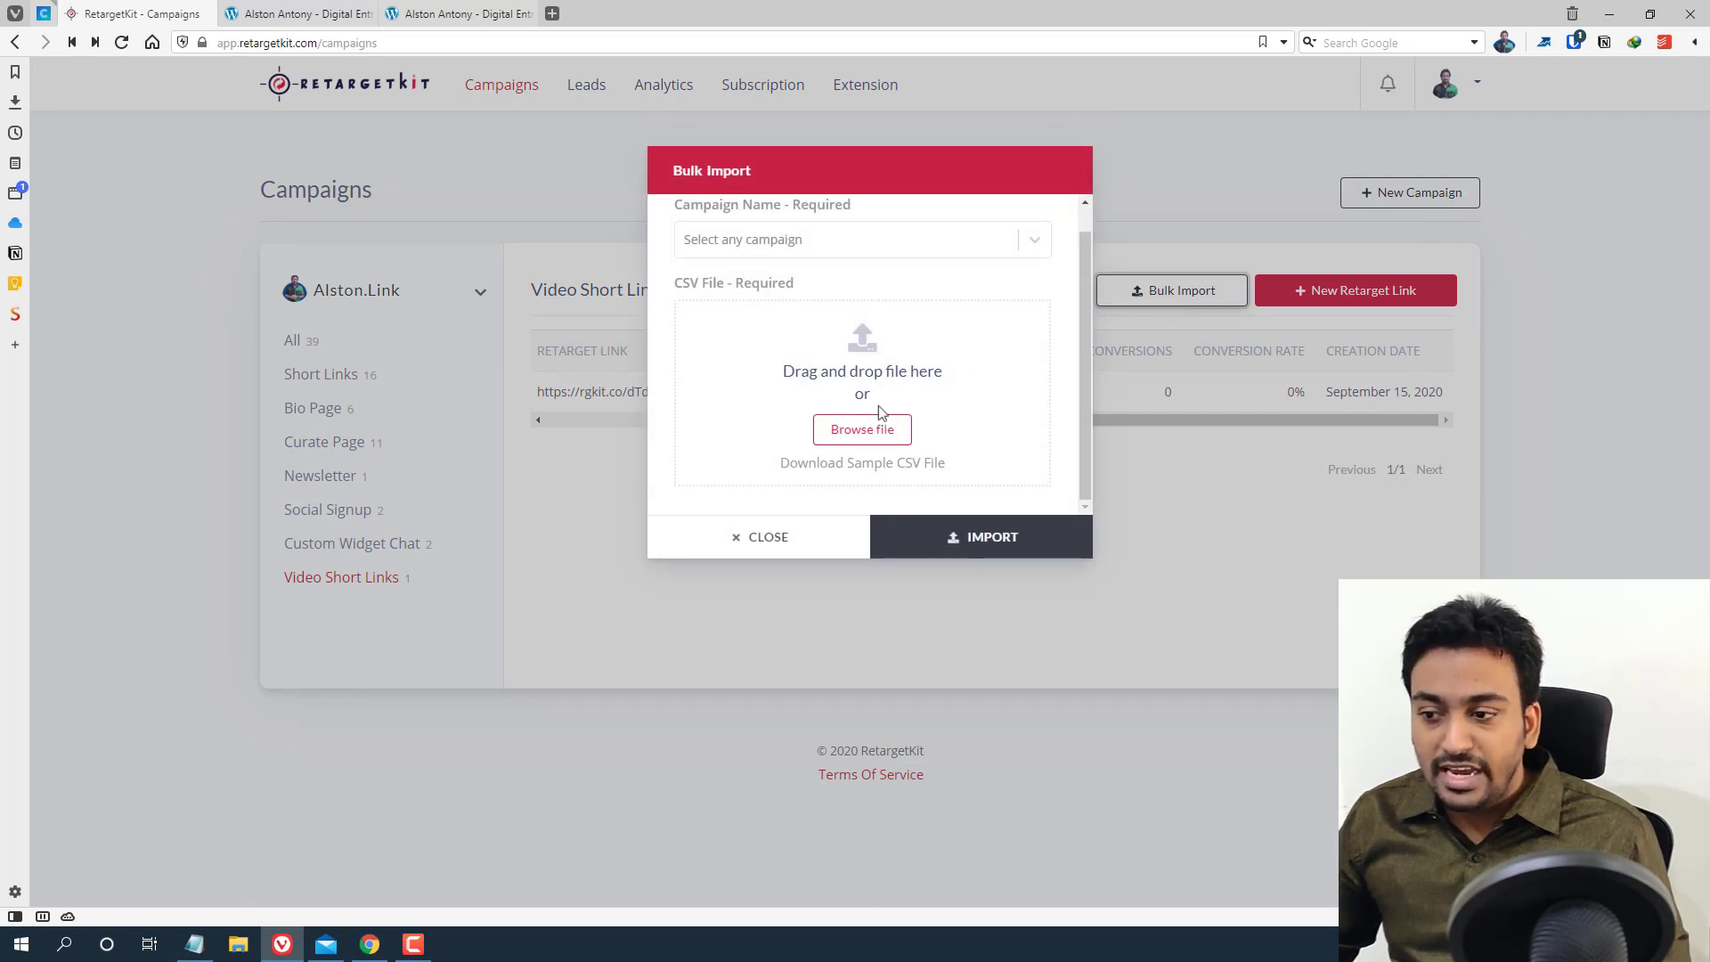
click(869, 249)
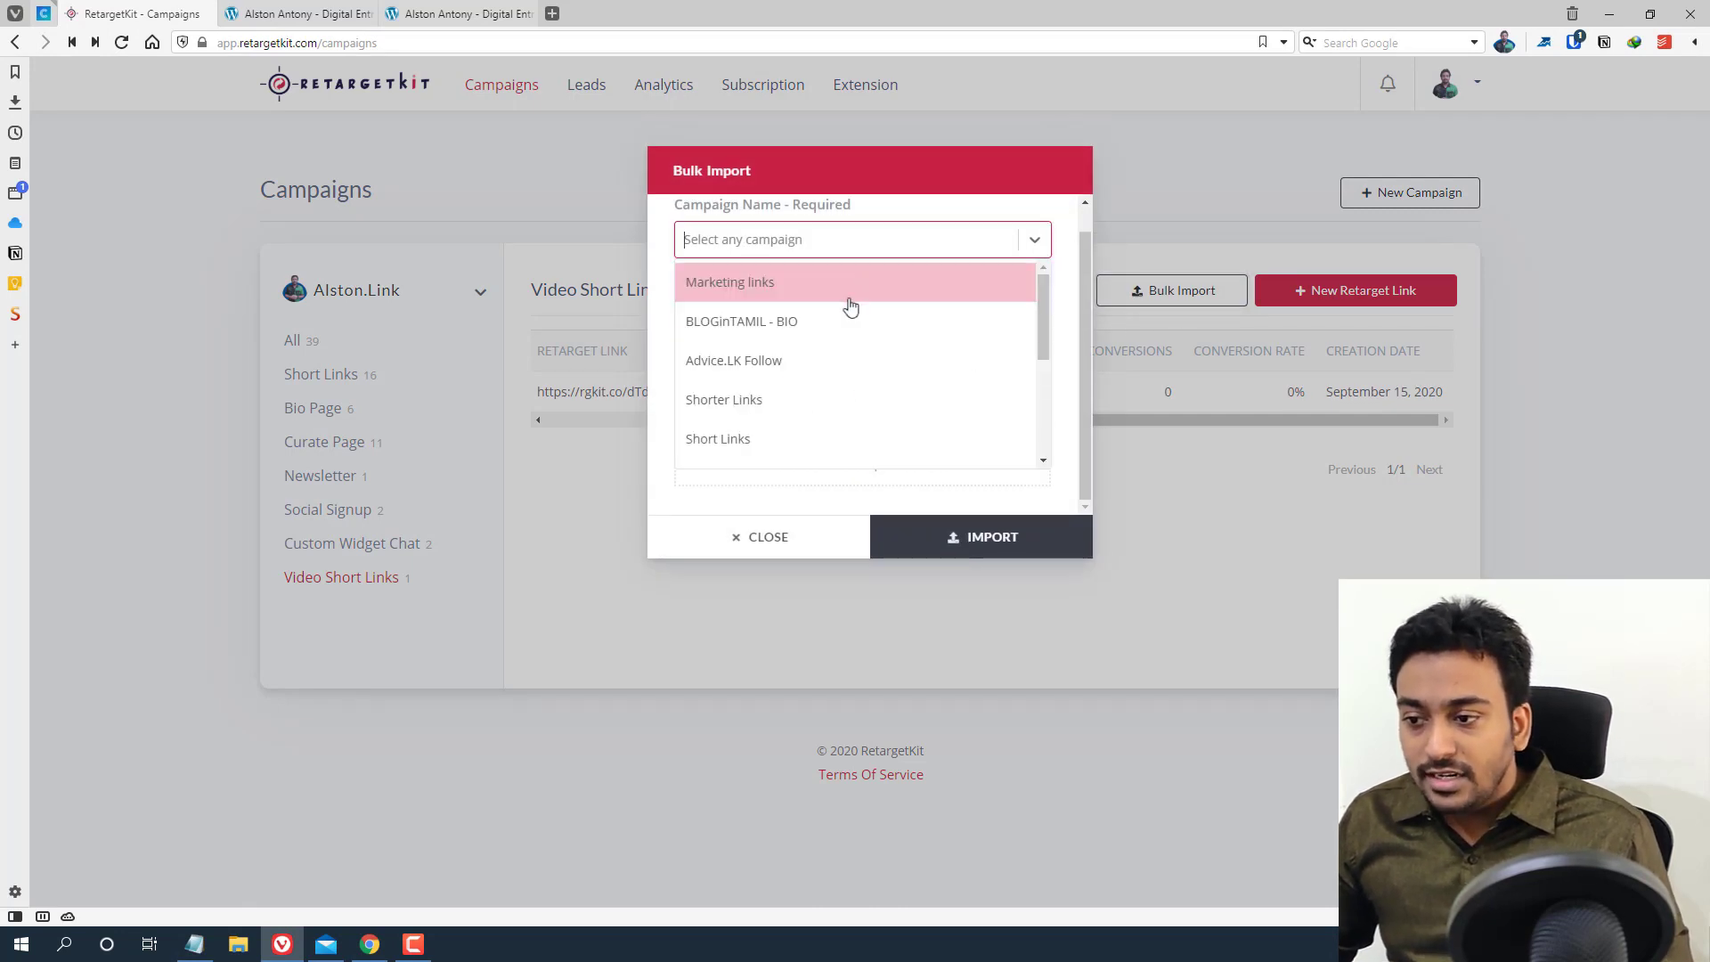
scroll(834, 346, down, 5)
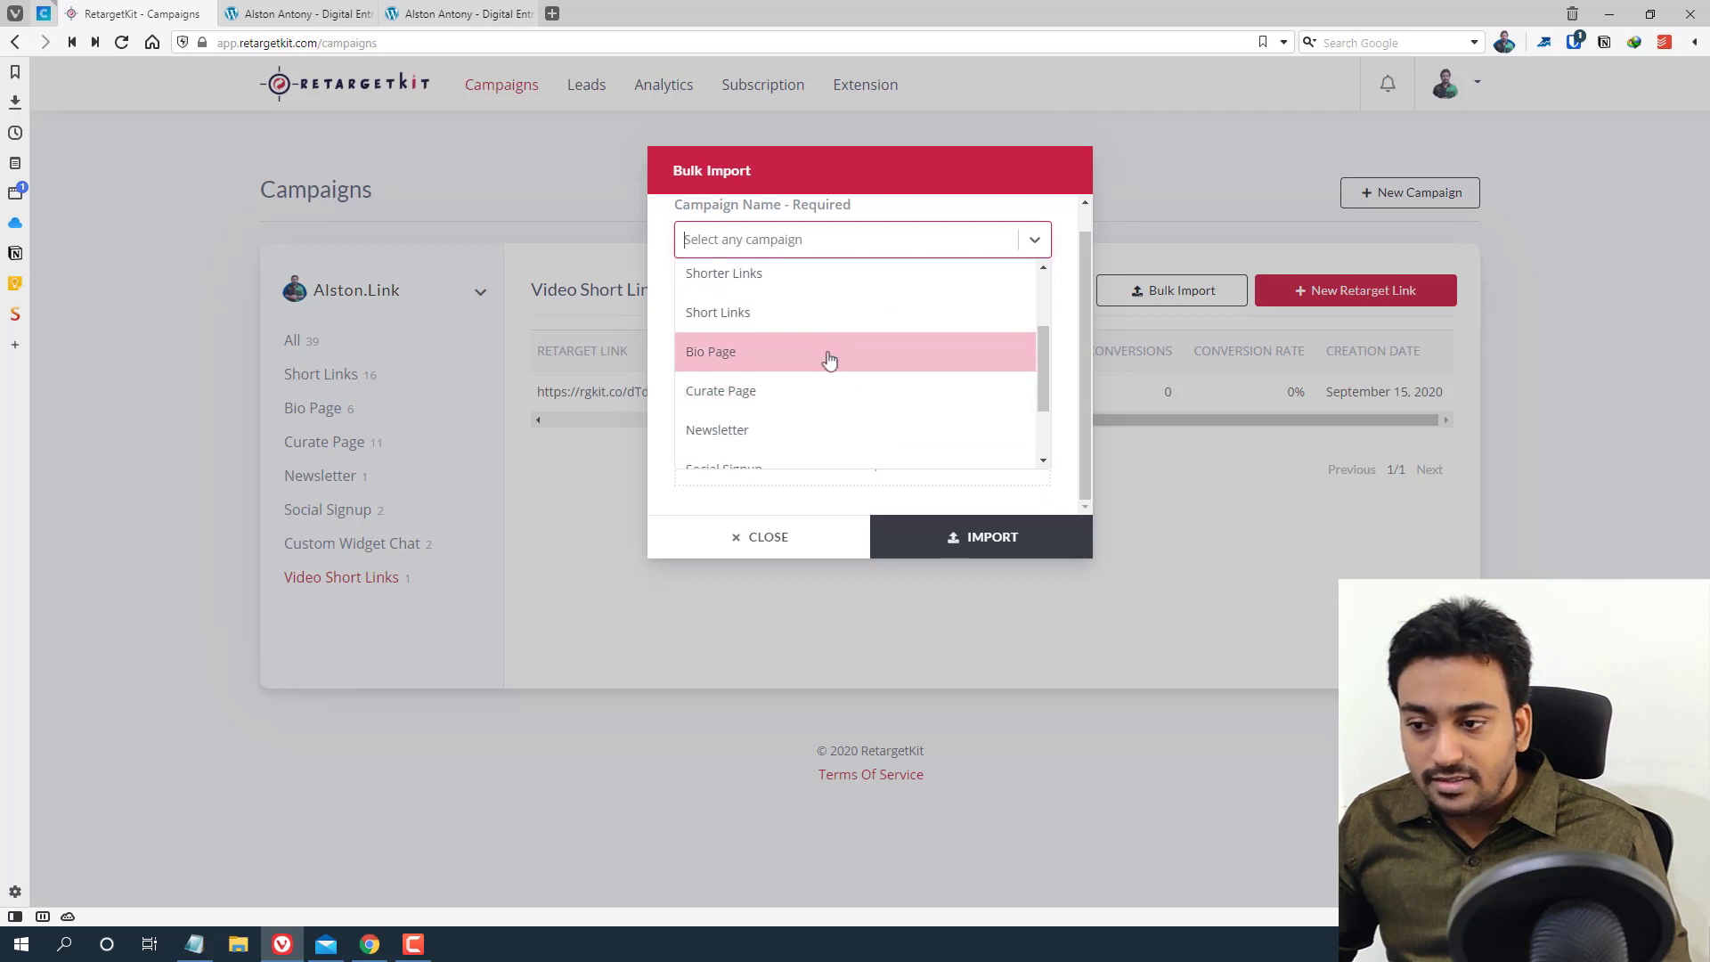
click(790, 445)
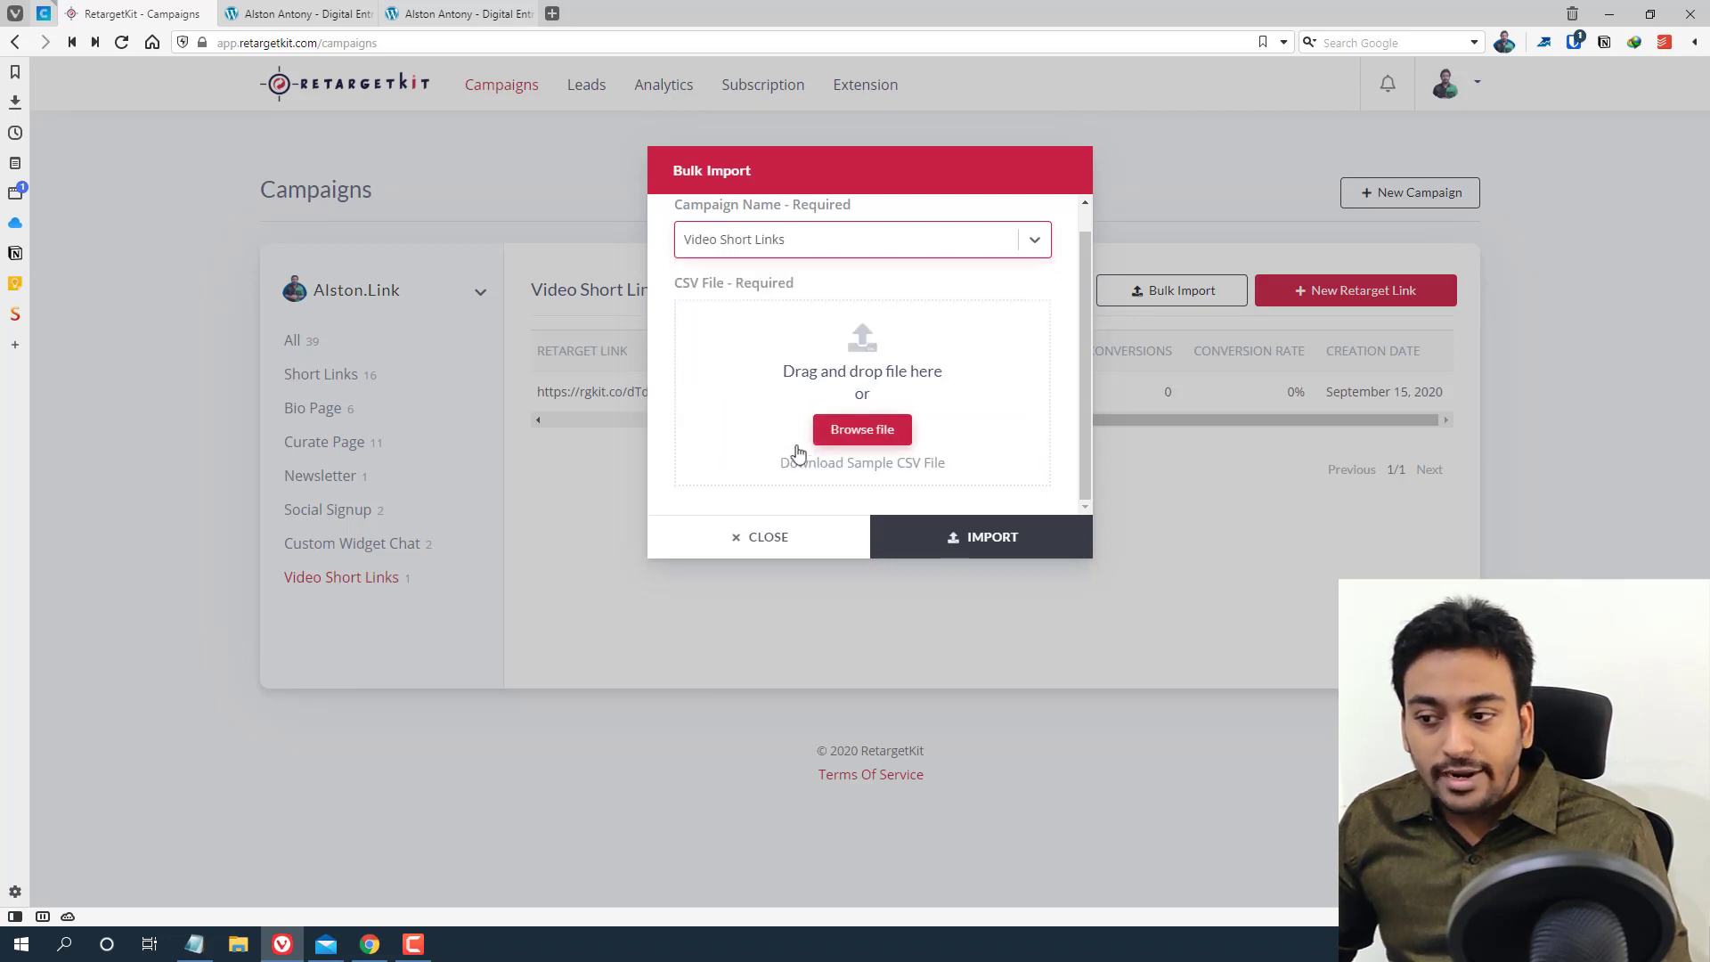
click(844, 526)
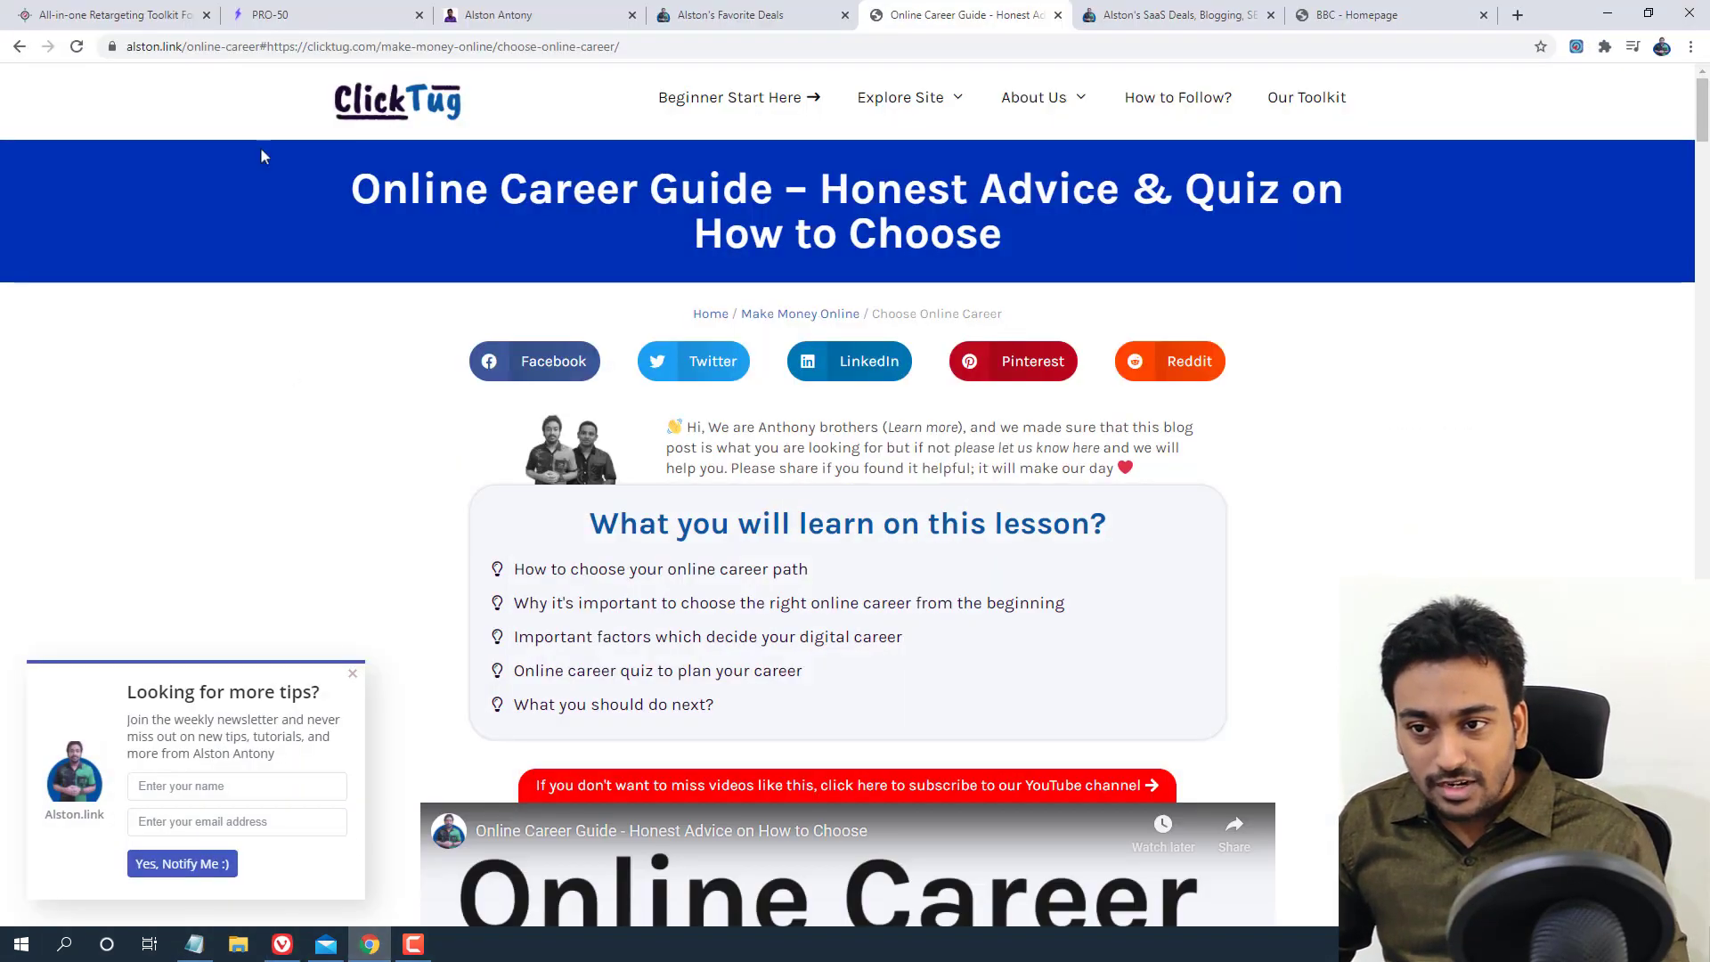
In Chrome, close the PRO-50 cart page, look through the alston.link/bio landing page and switch back to RetargetKit
click(268, 15)
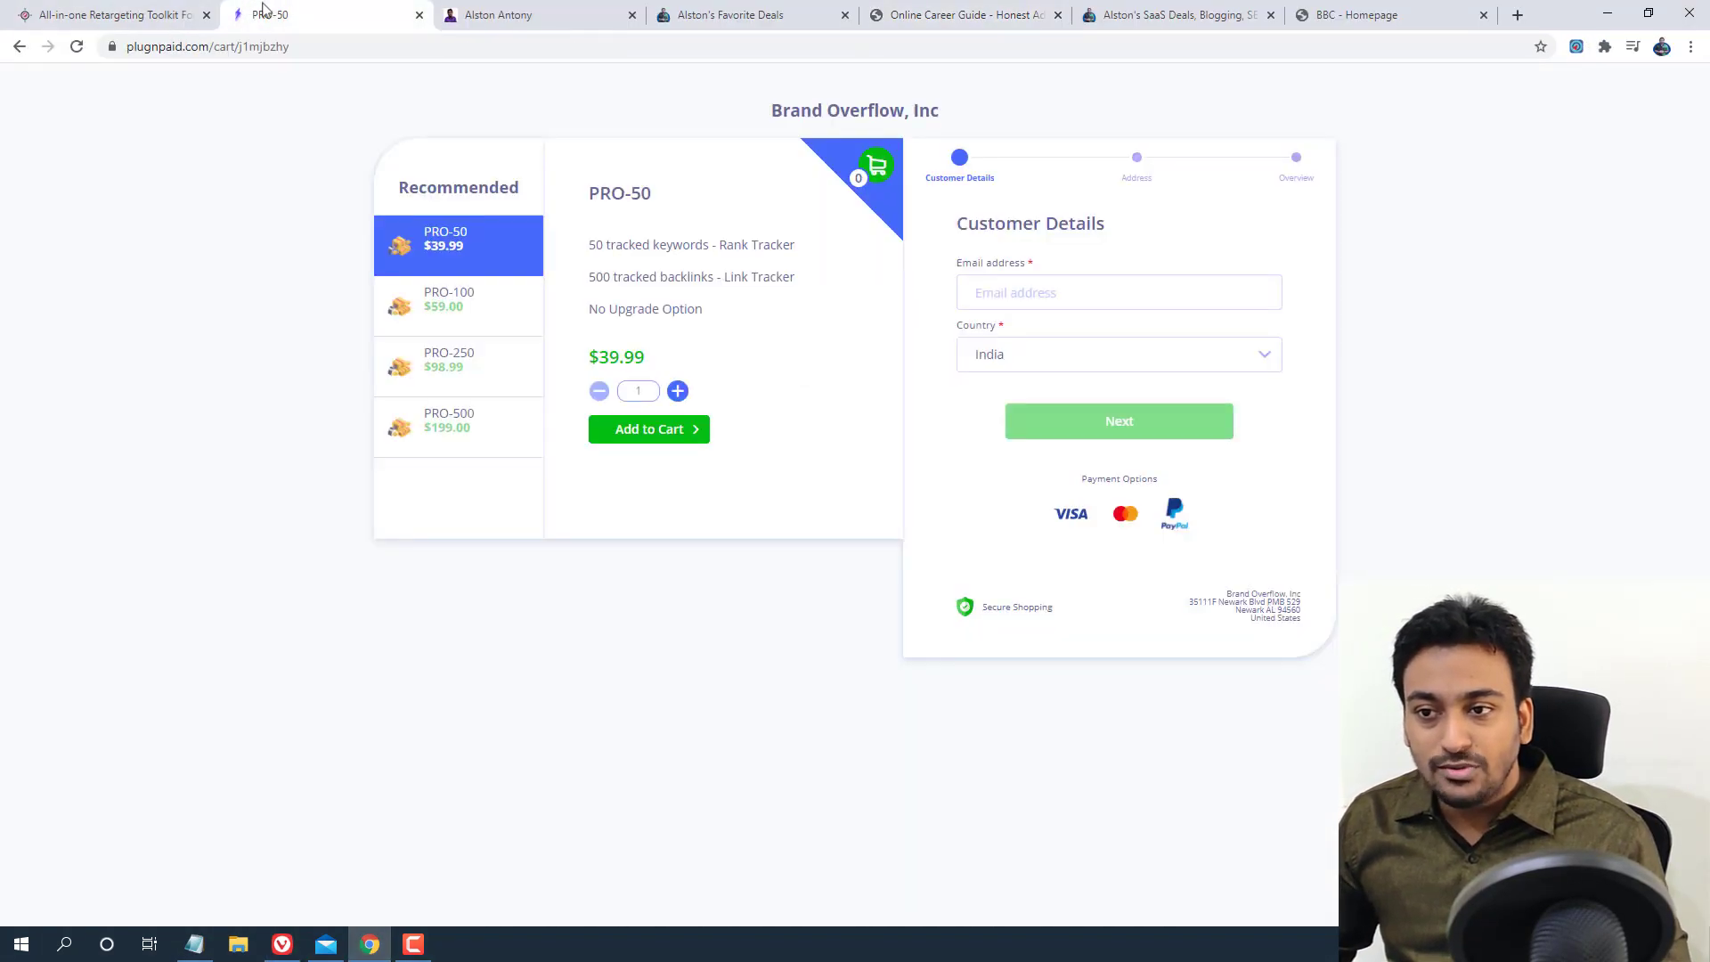
click(420, 15)
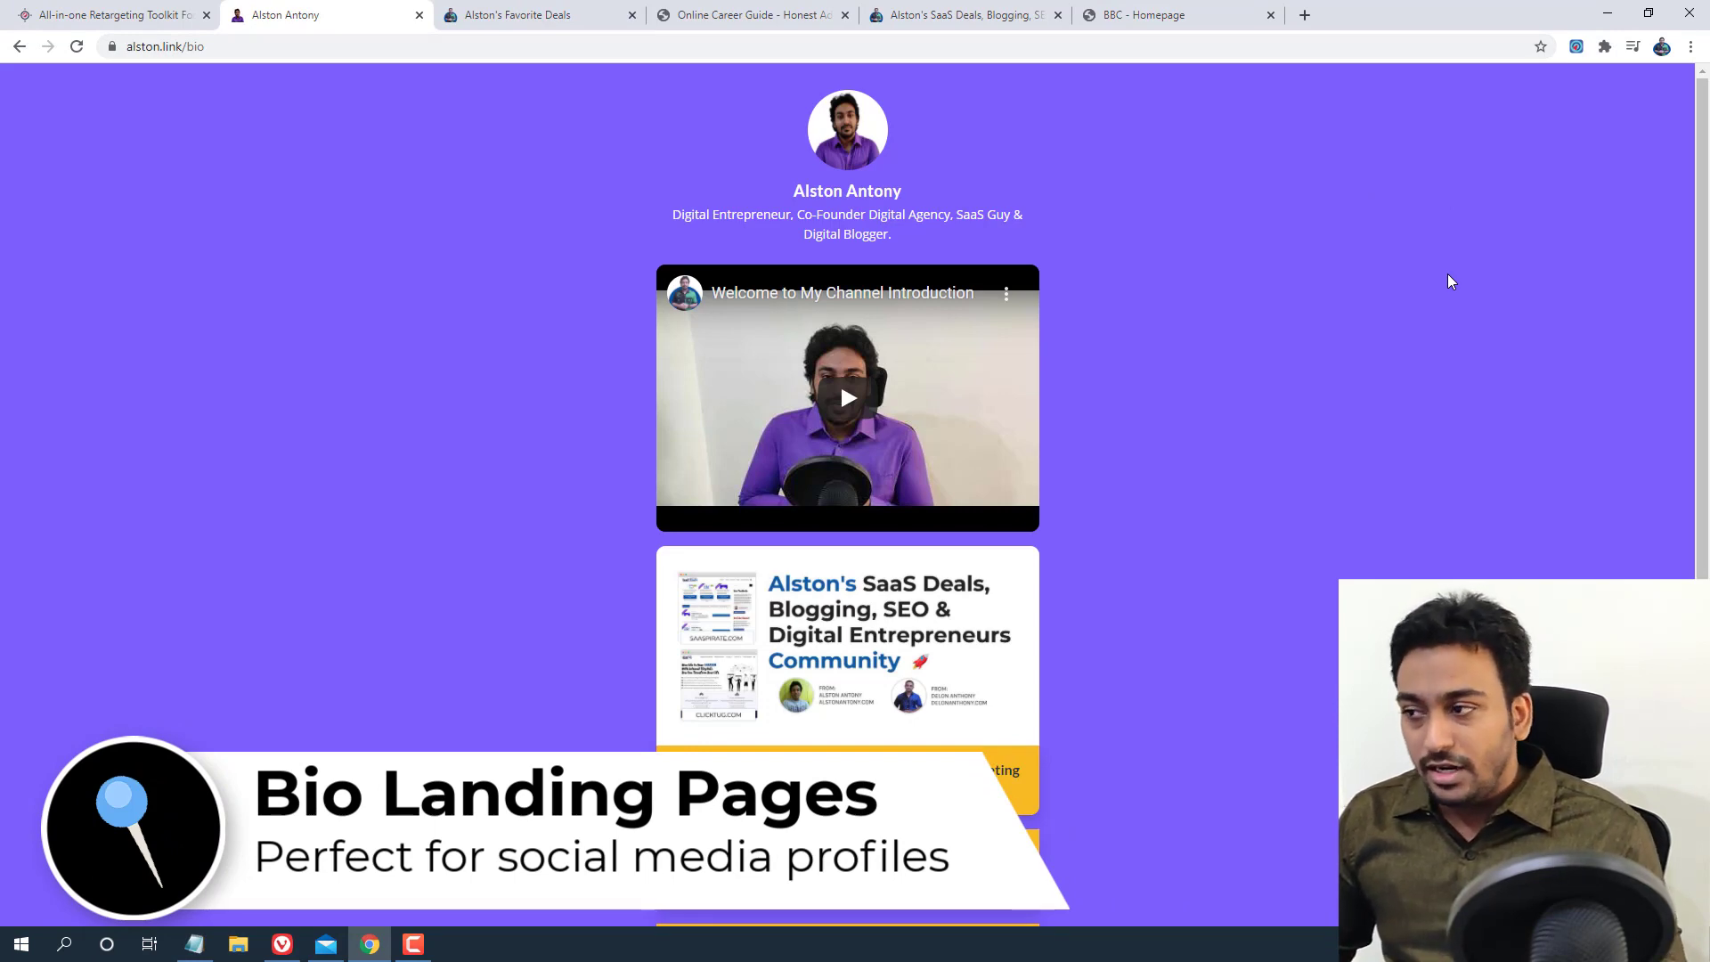
click(1607, 14)
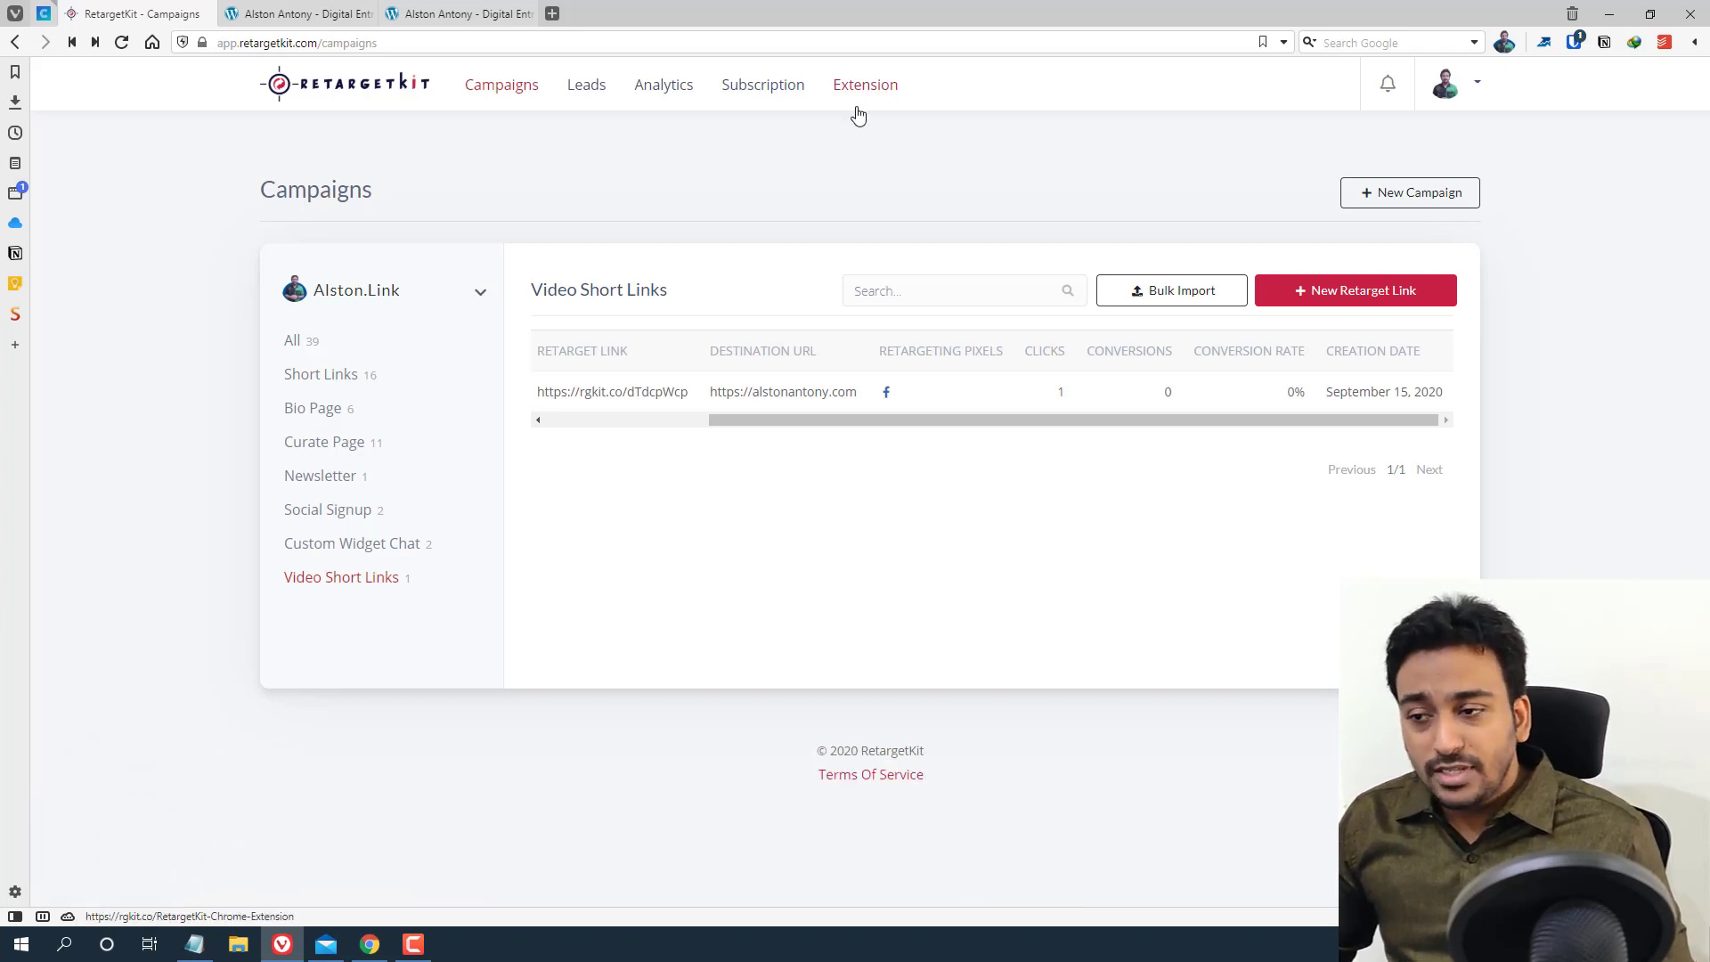
click(370, 944)
scroll(371, 957, down, 2)
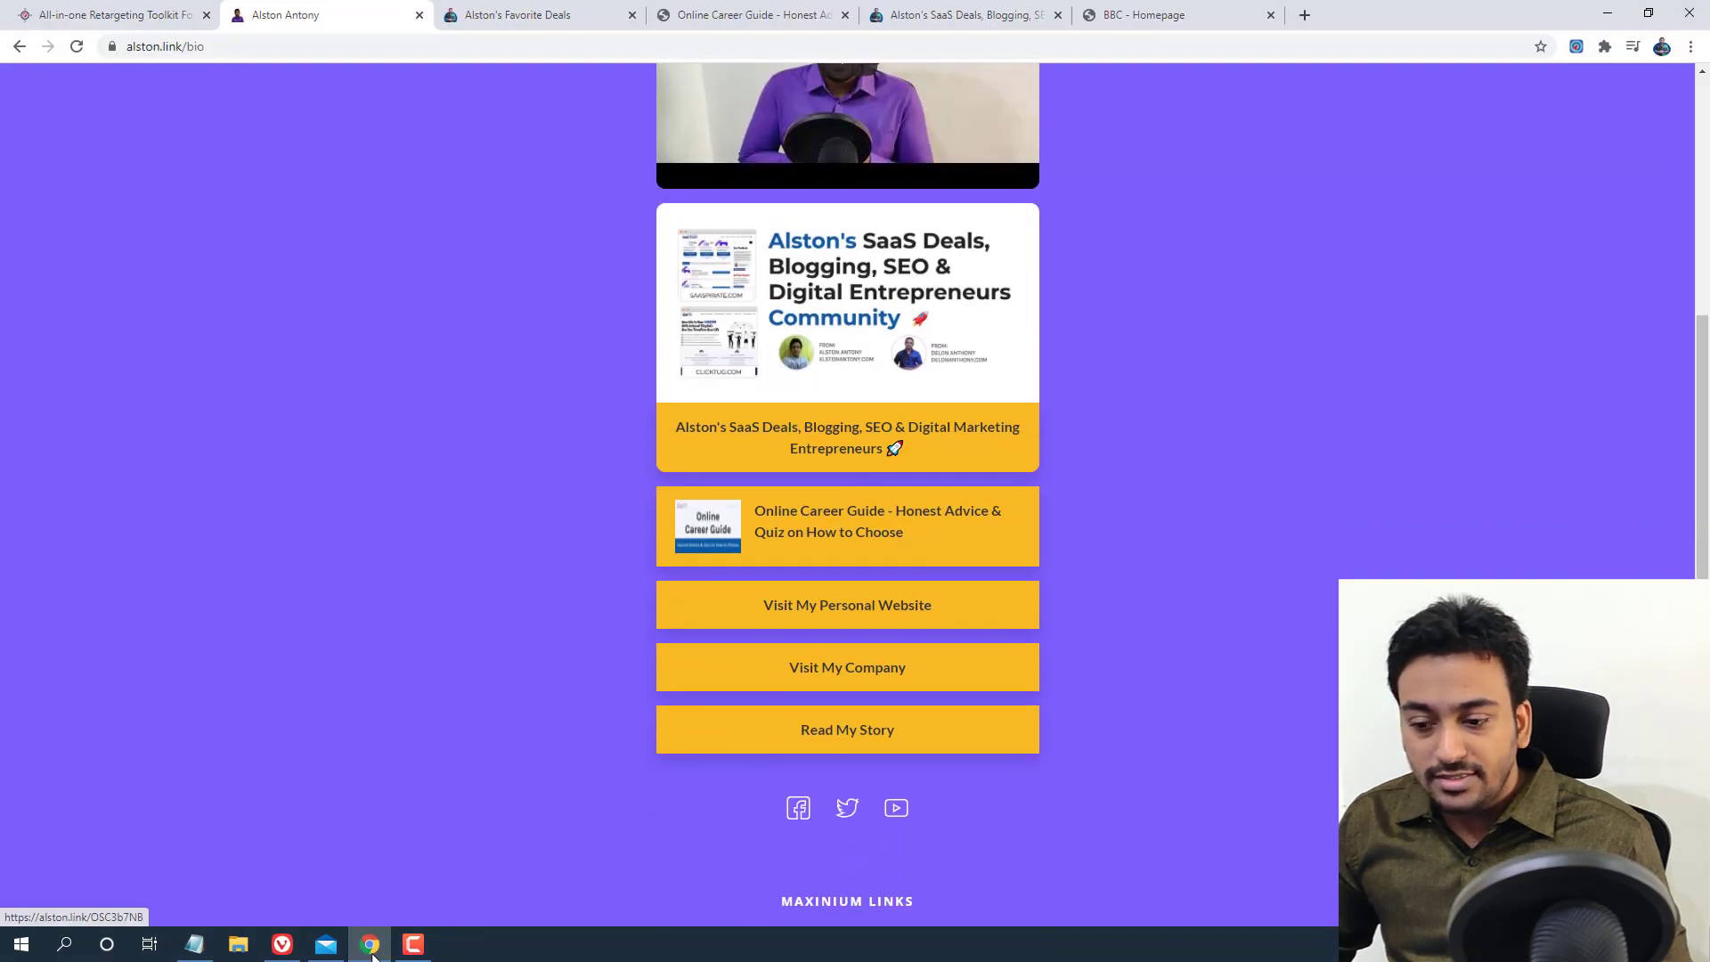
click(386, 956)
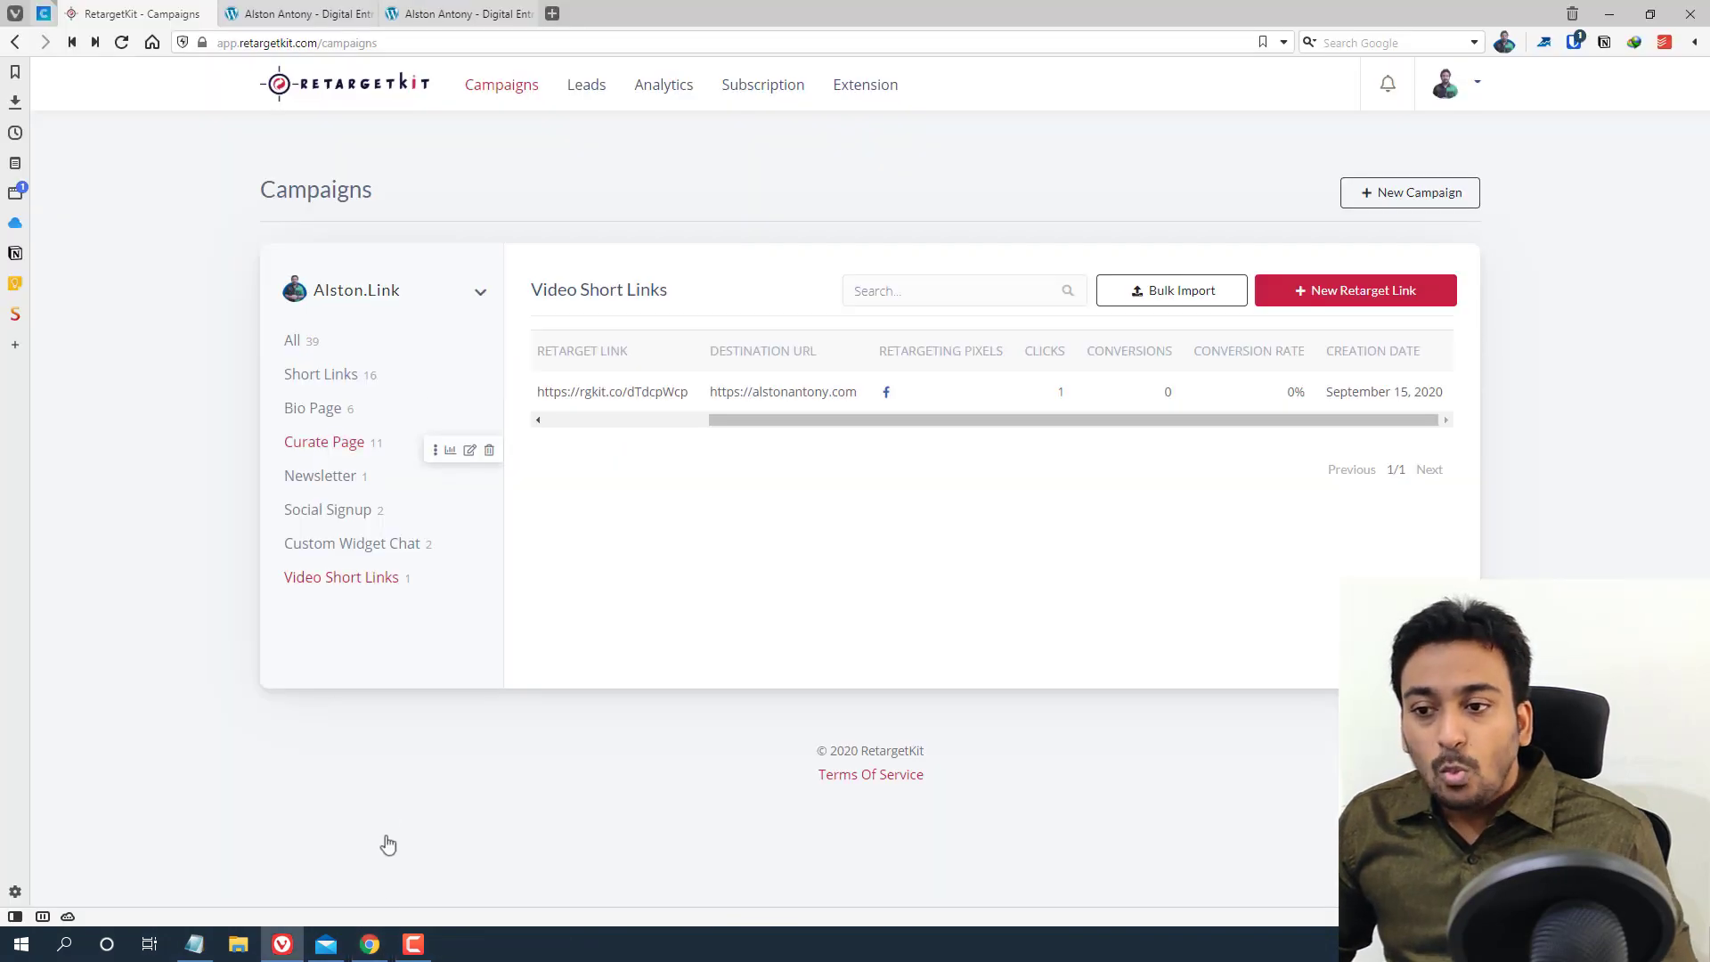
Keep Alston.link as the active brand and start a new campaign for the Alston.link brand
click(395, 305)
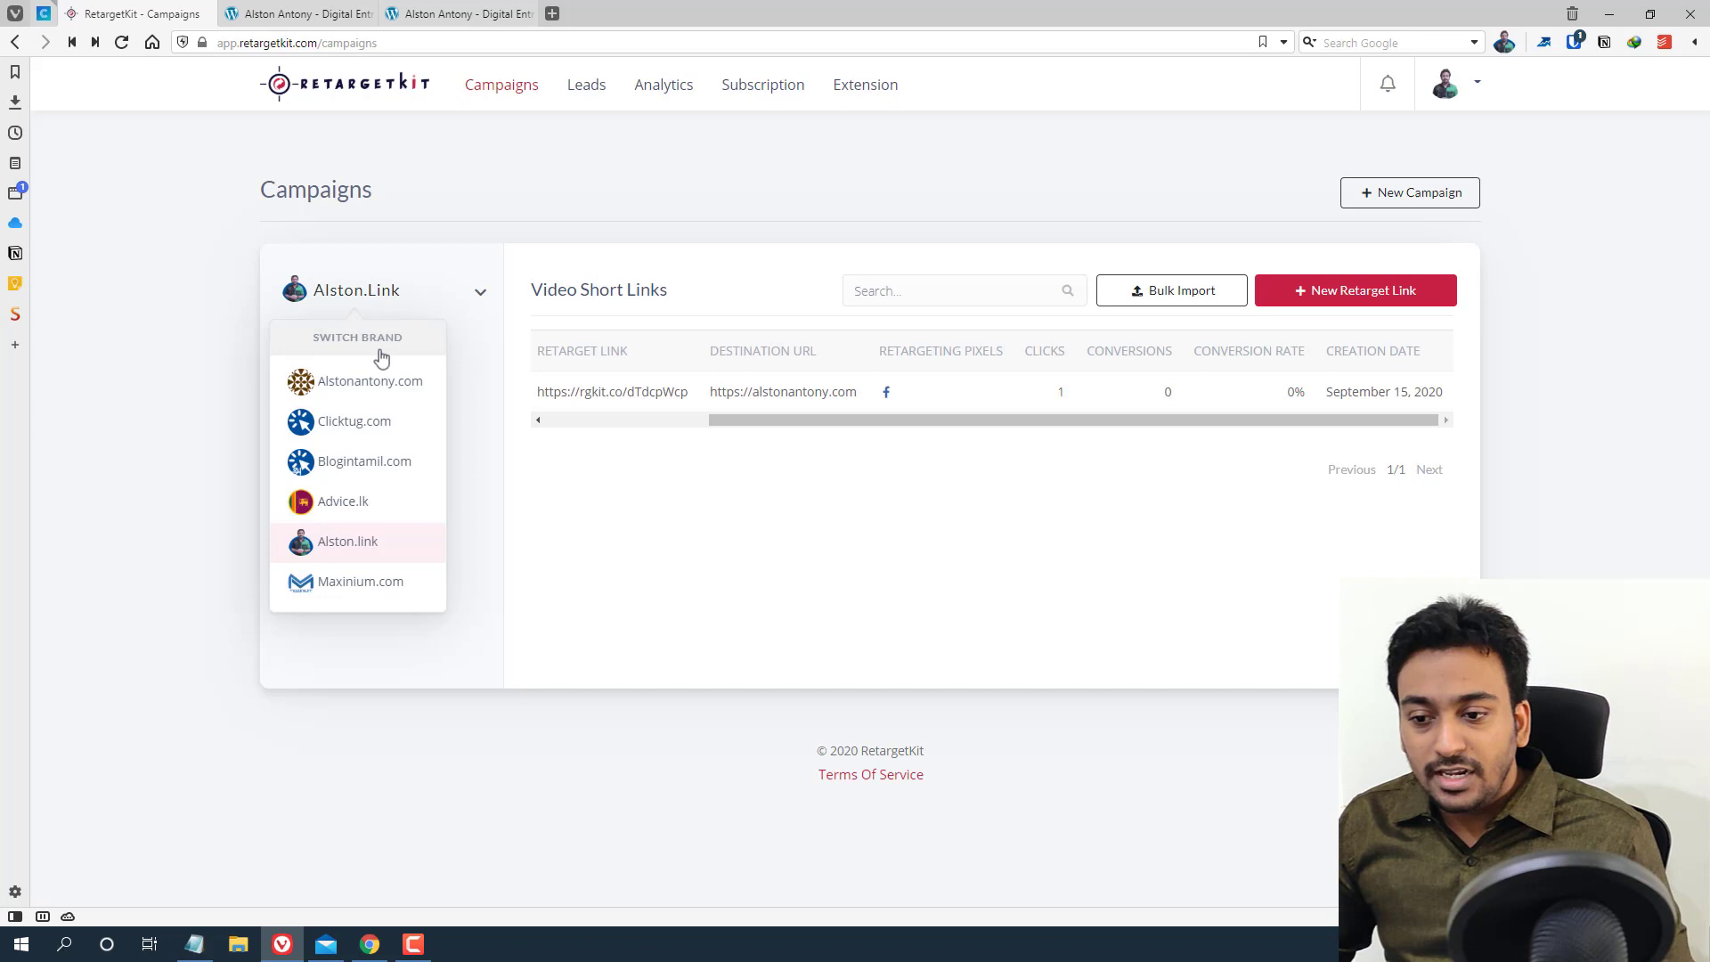
click(334, 541)
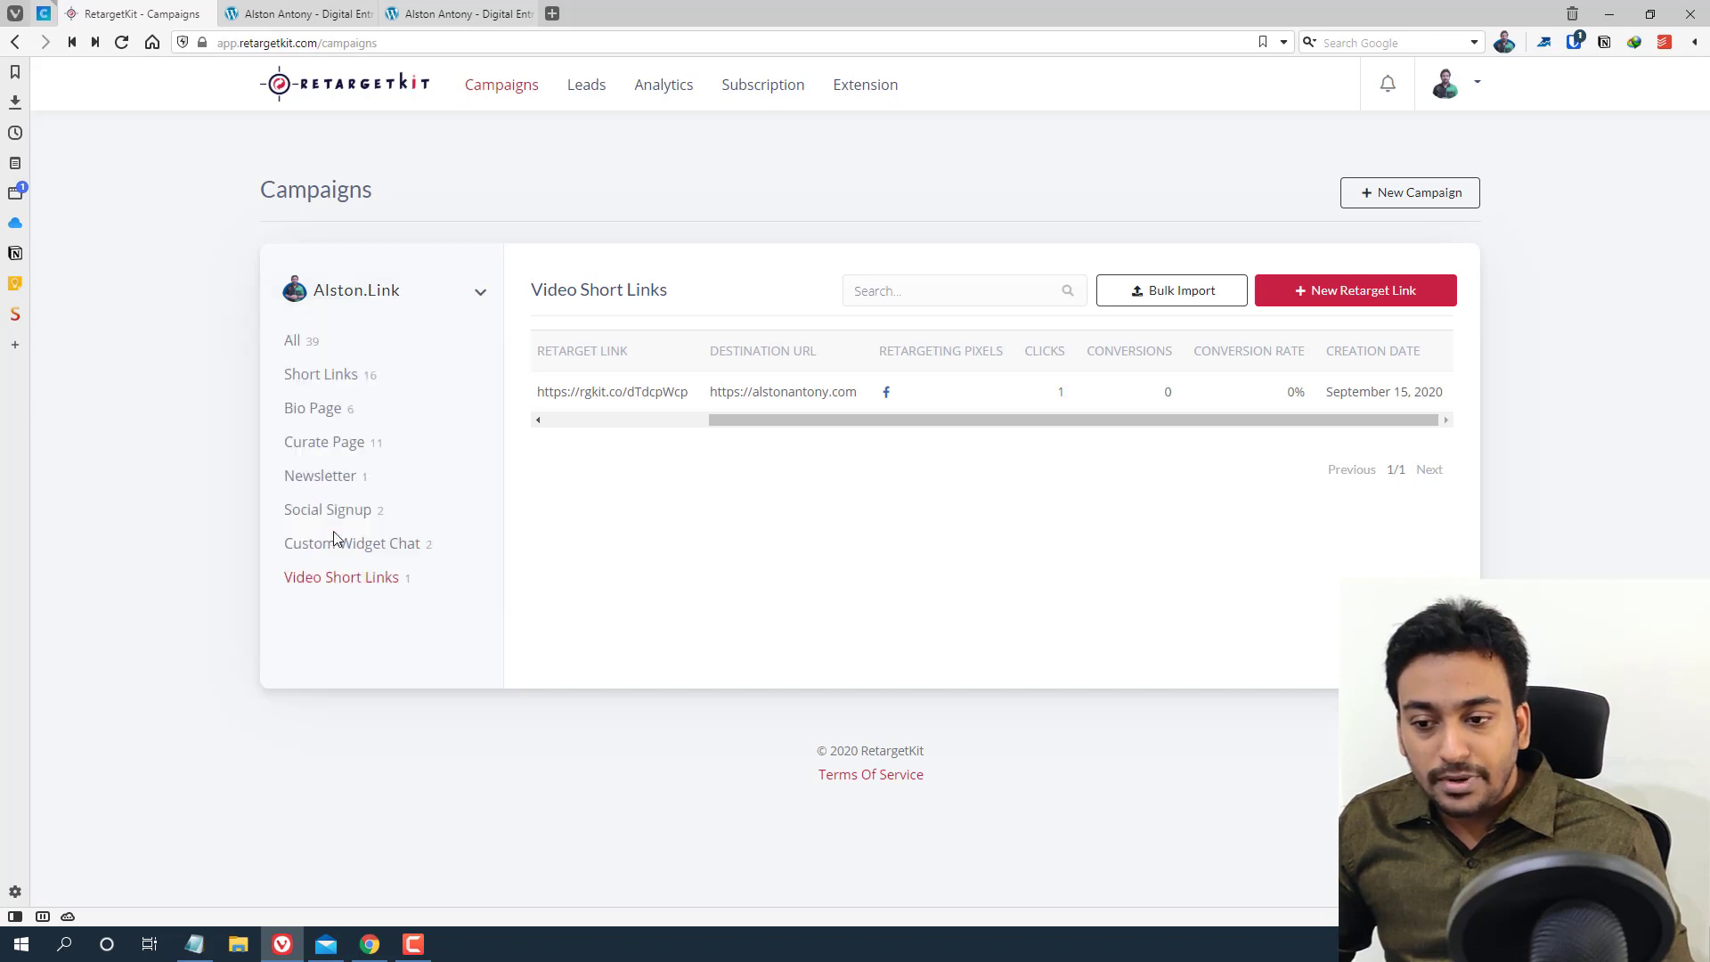
click(1402, 198)
click(198, 412)
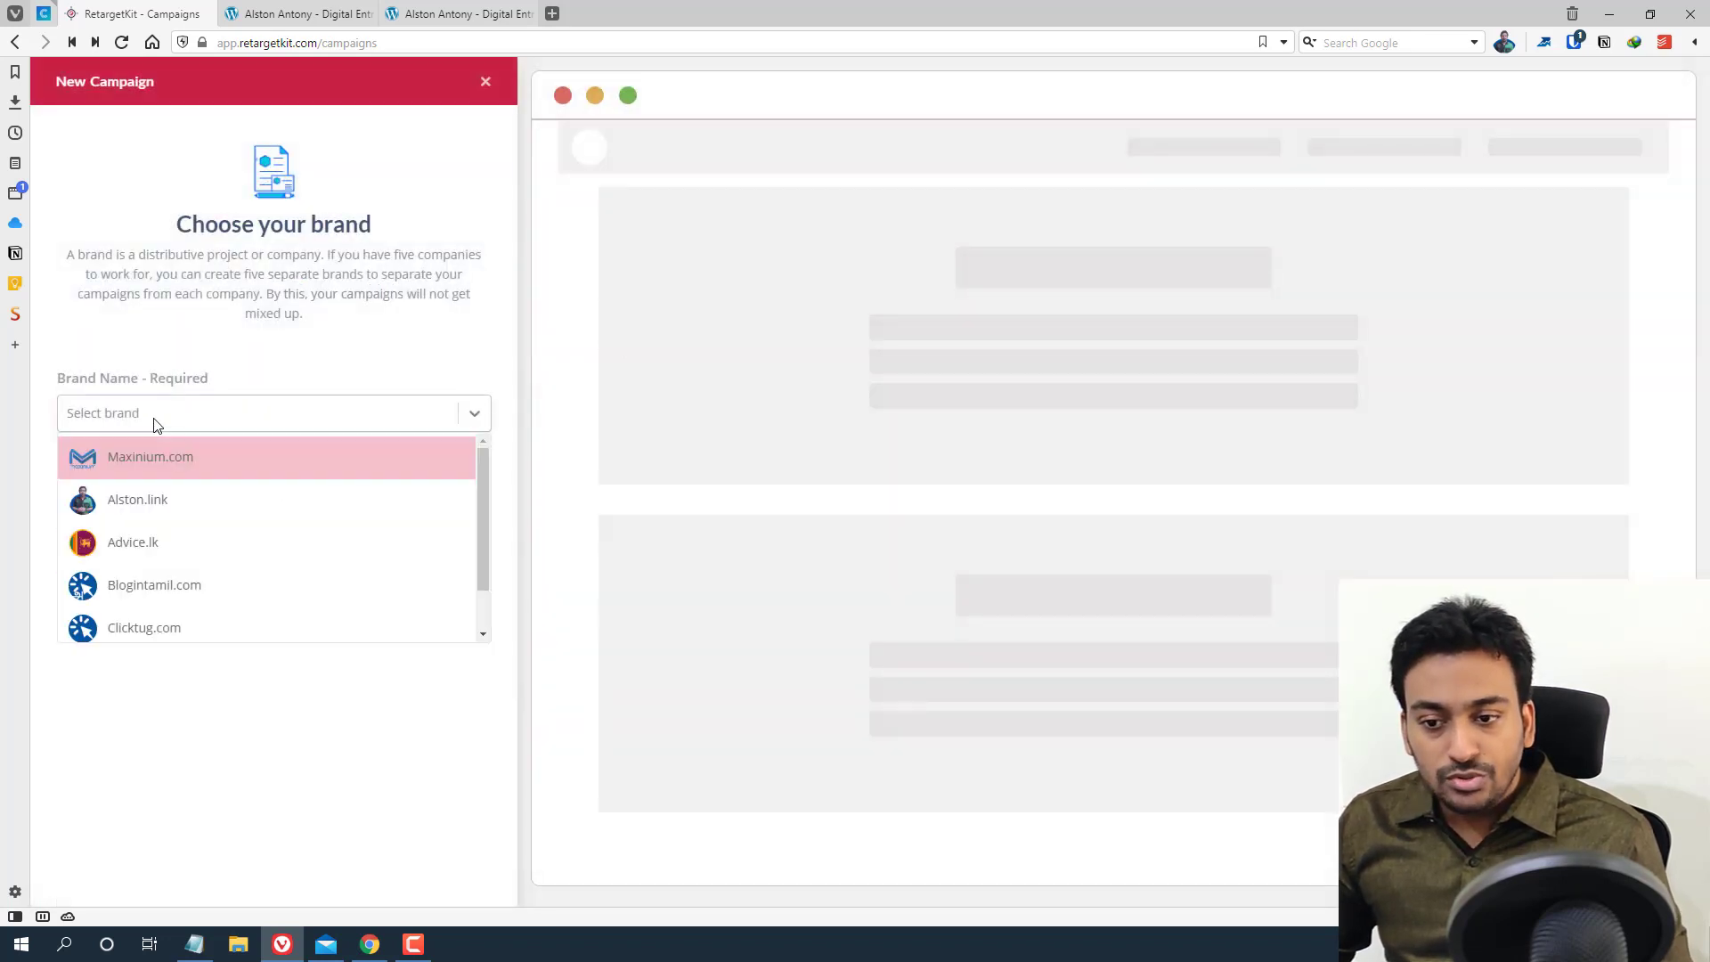
click(161, 517)
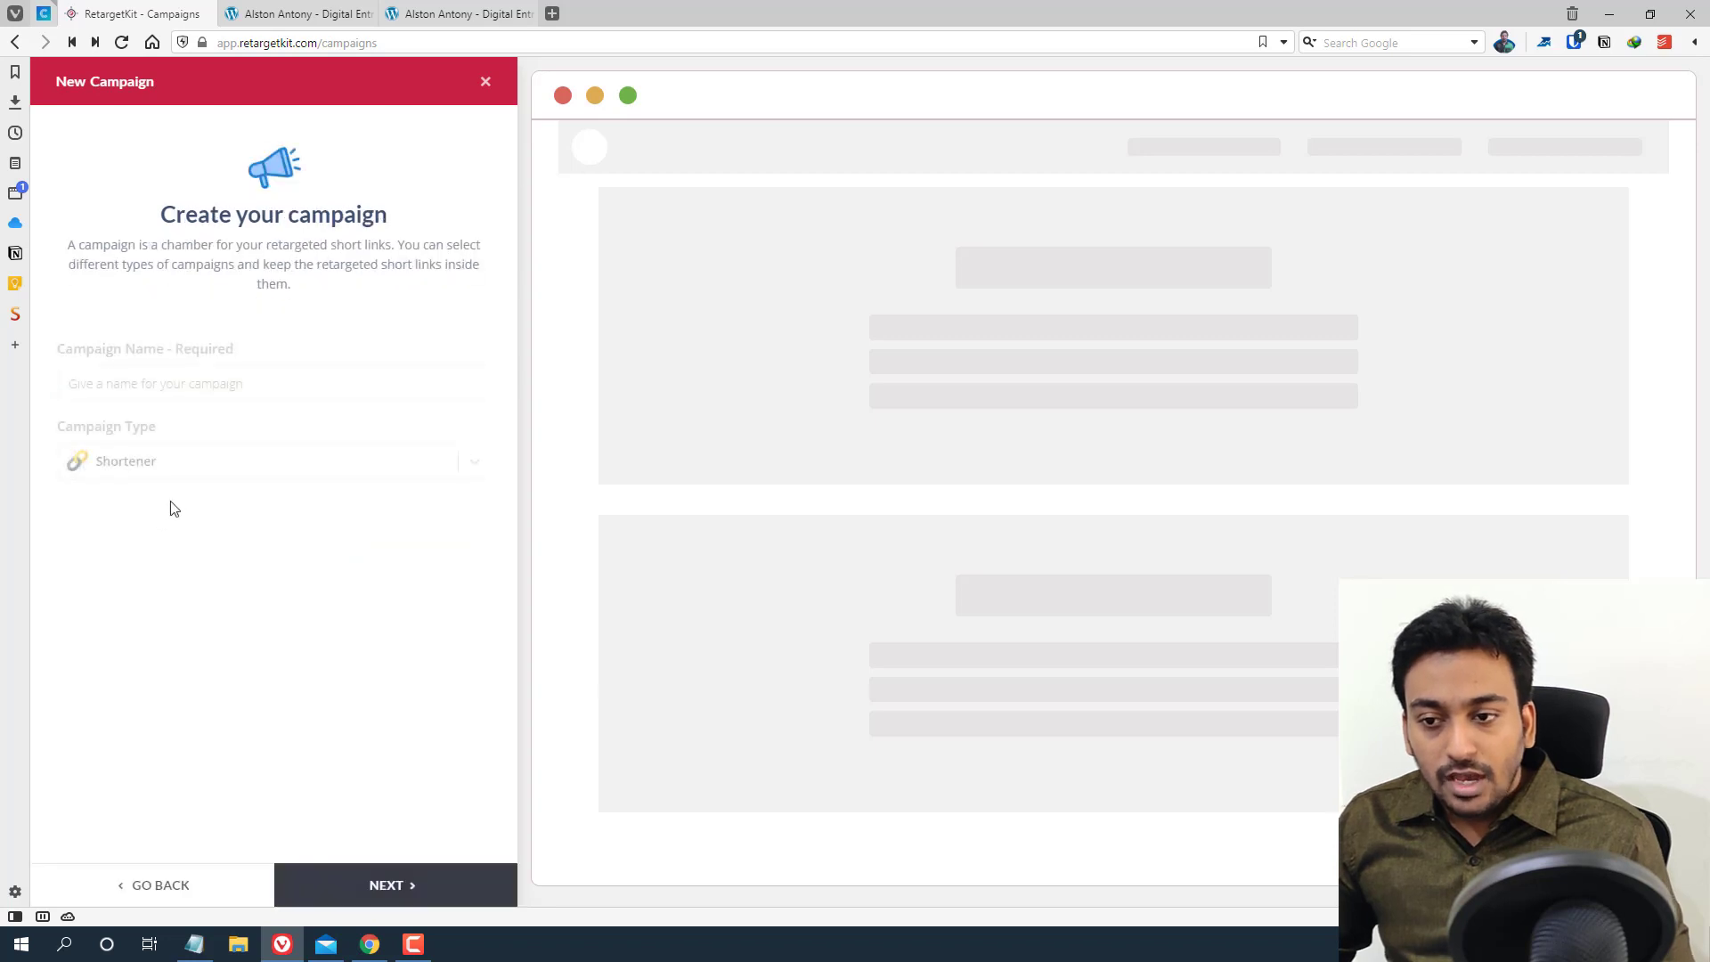
Set the campaign type to Bio Link, name the campaign Video Bio Link and continue to the custom domain choice
click(203, 476)
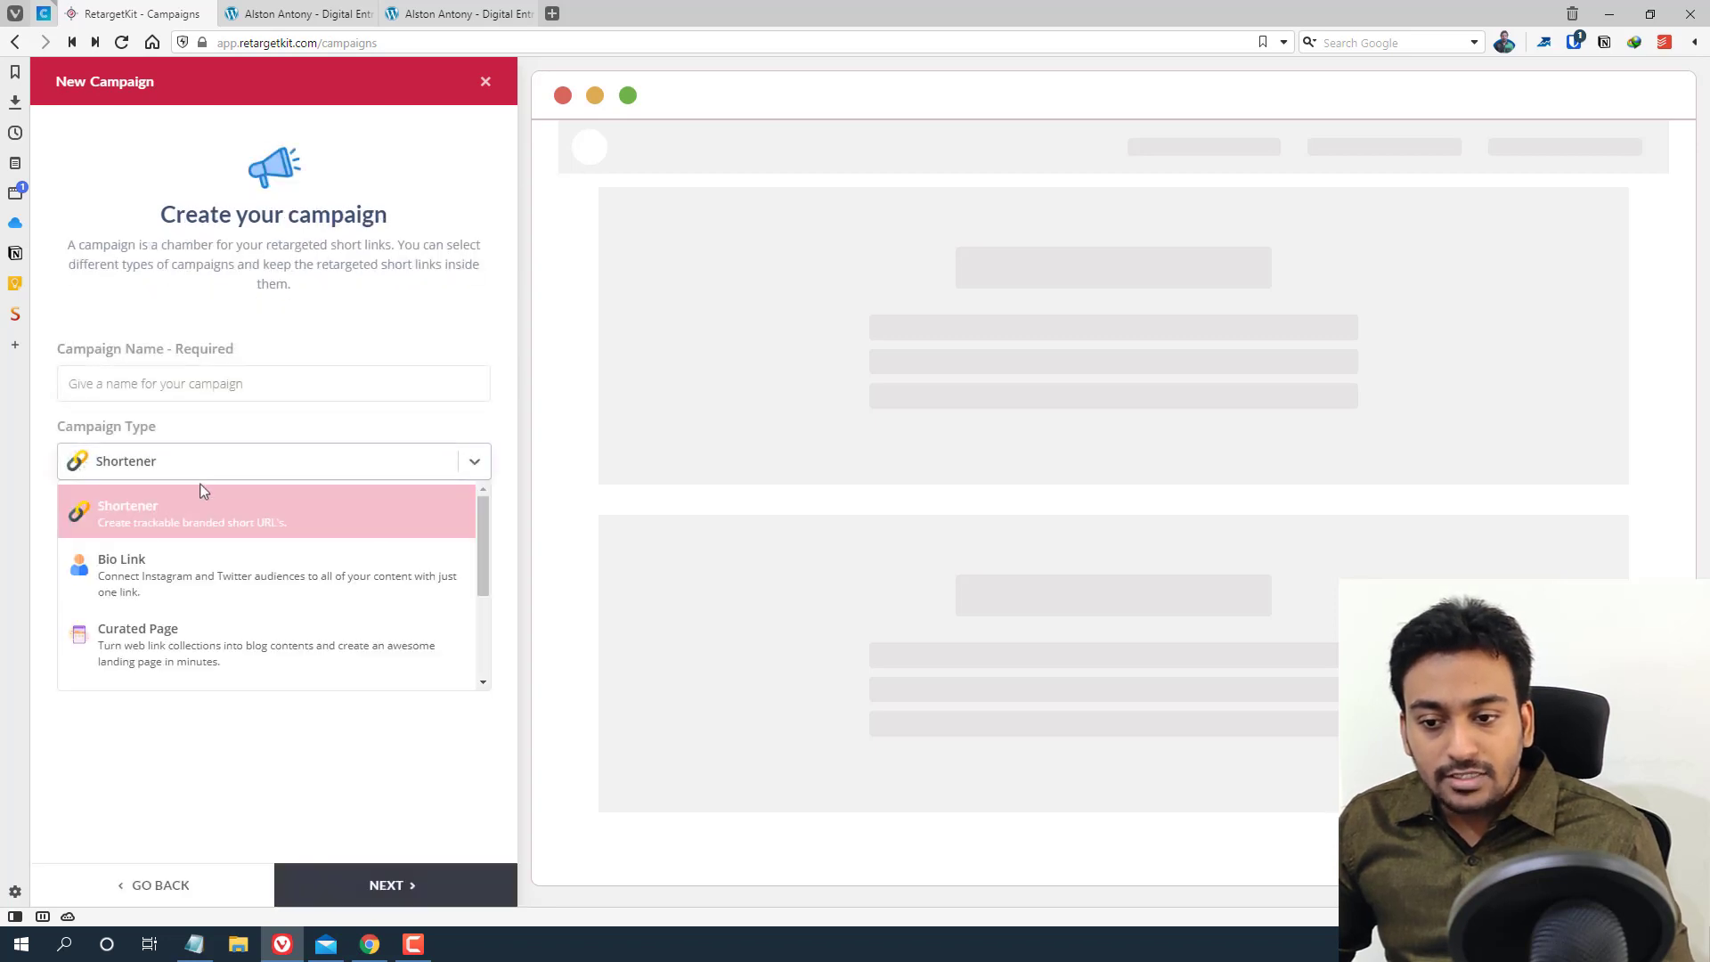
click(163, 578)
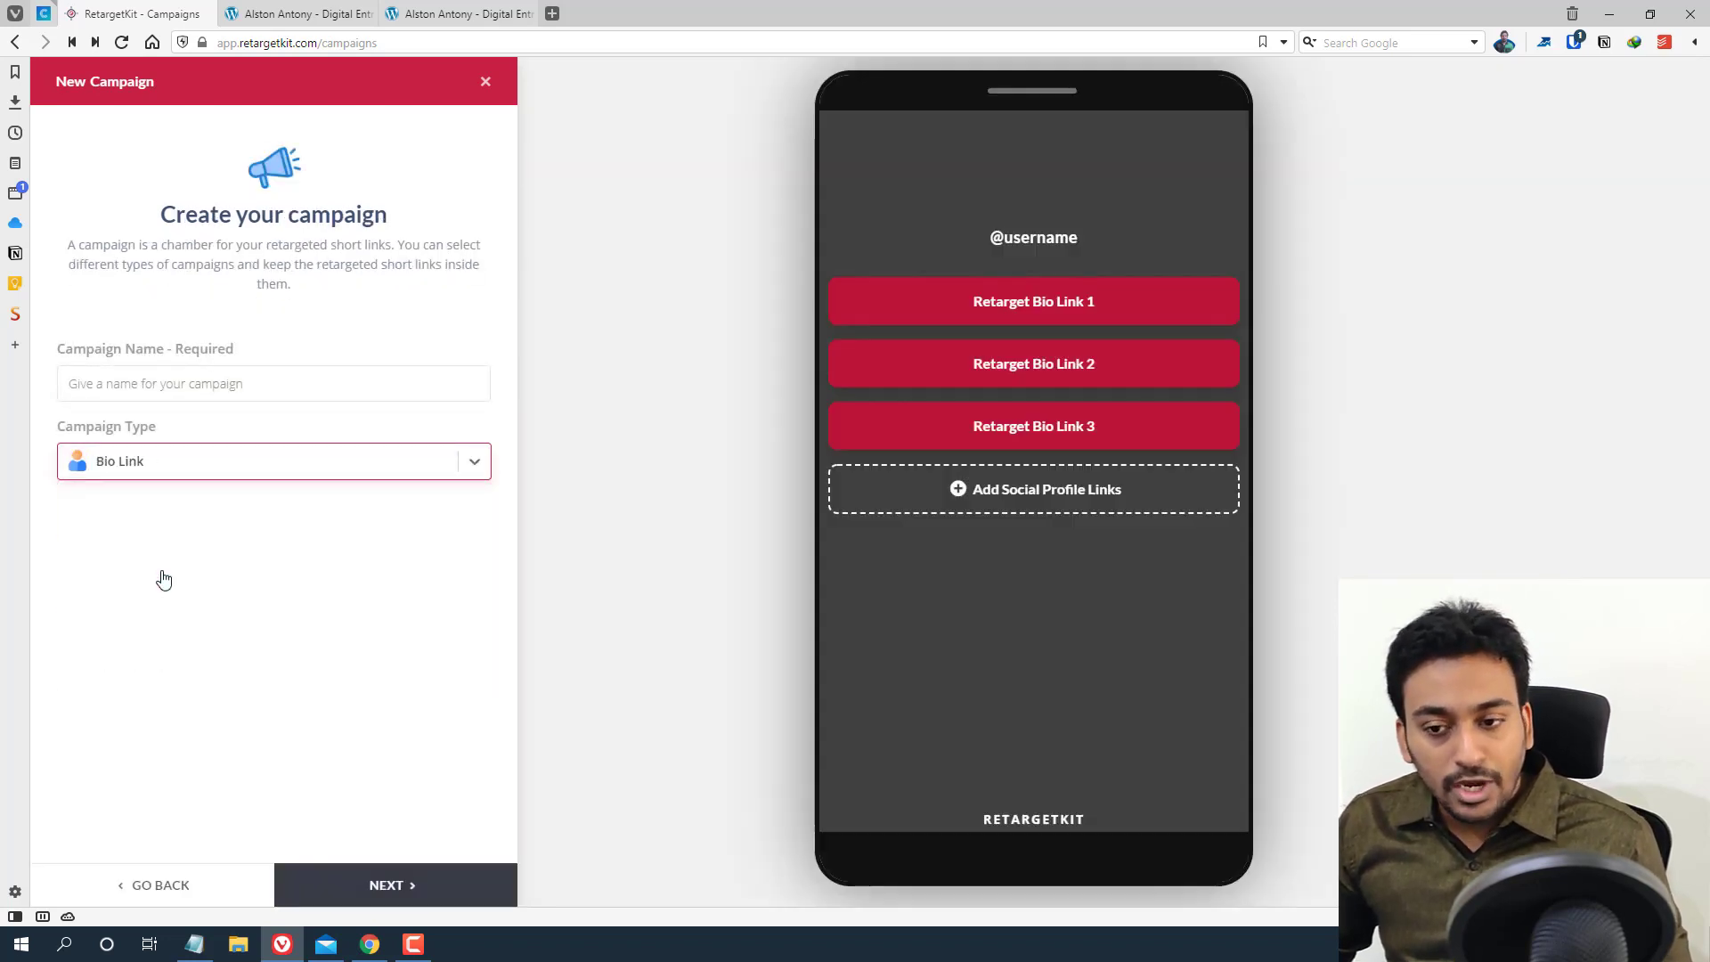
click(169, 393)
text(Vid)
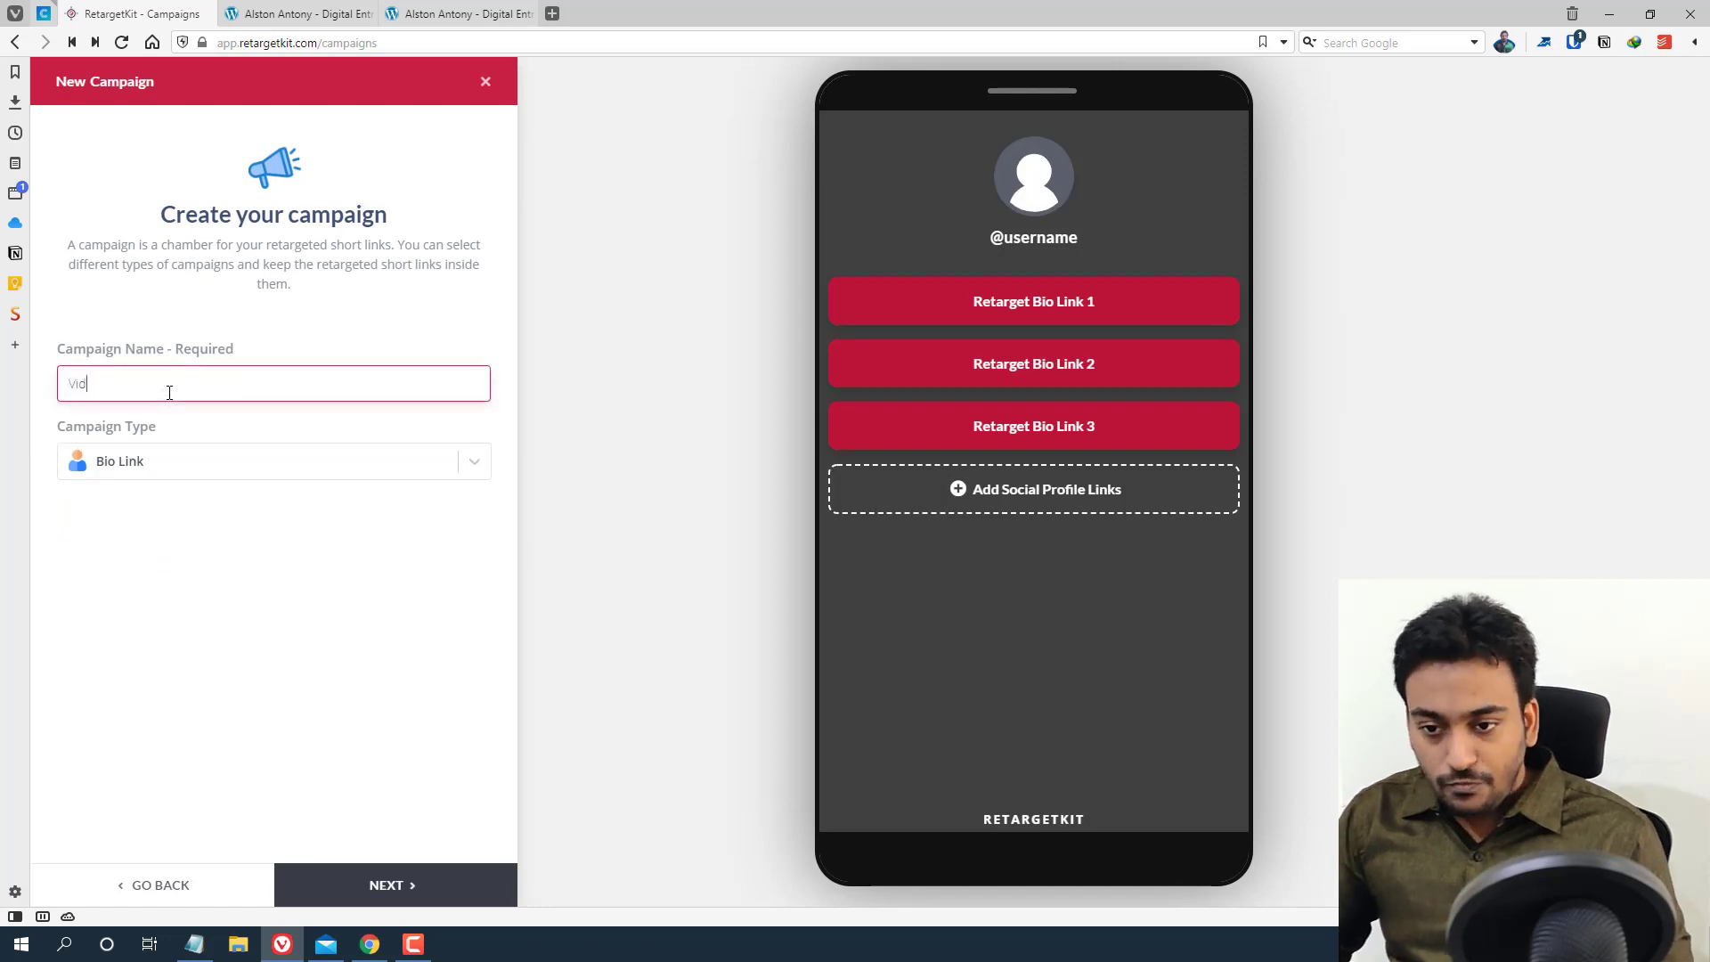
text(eo Bio Link)
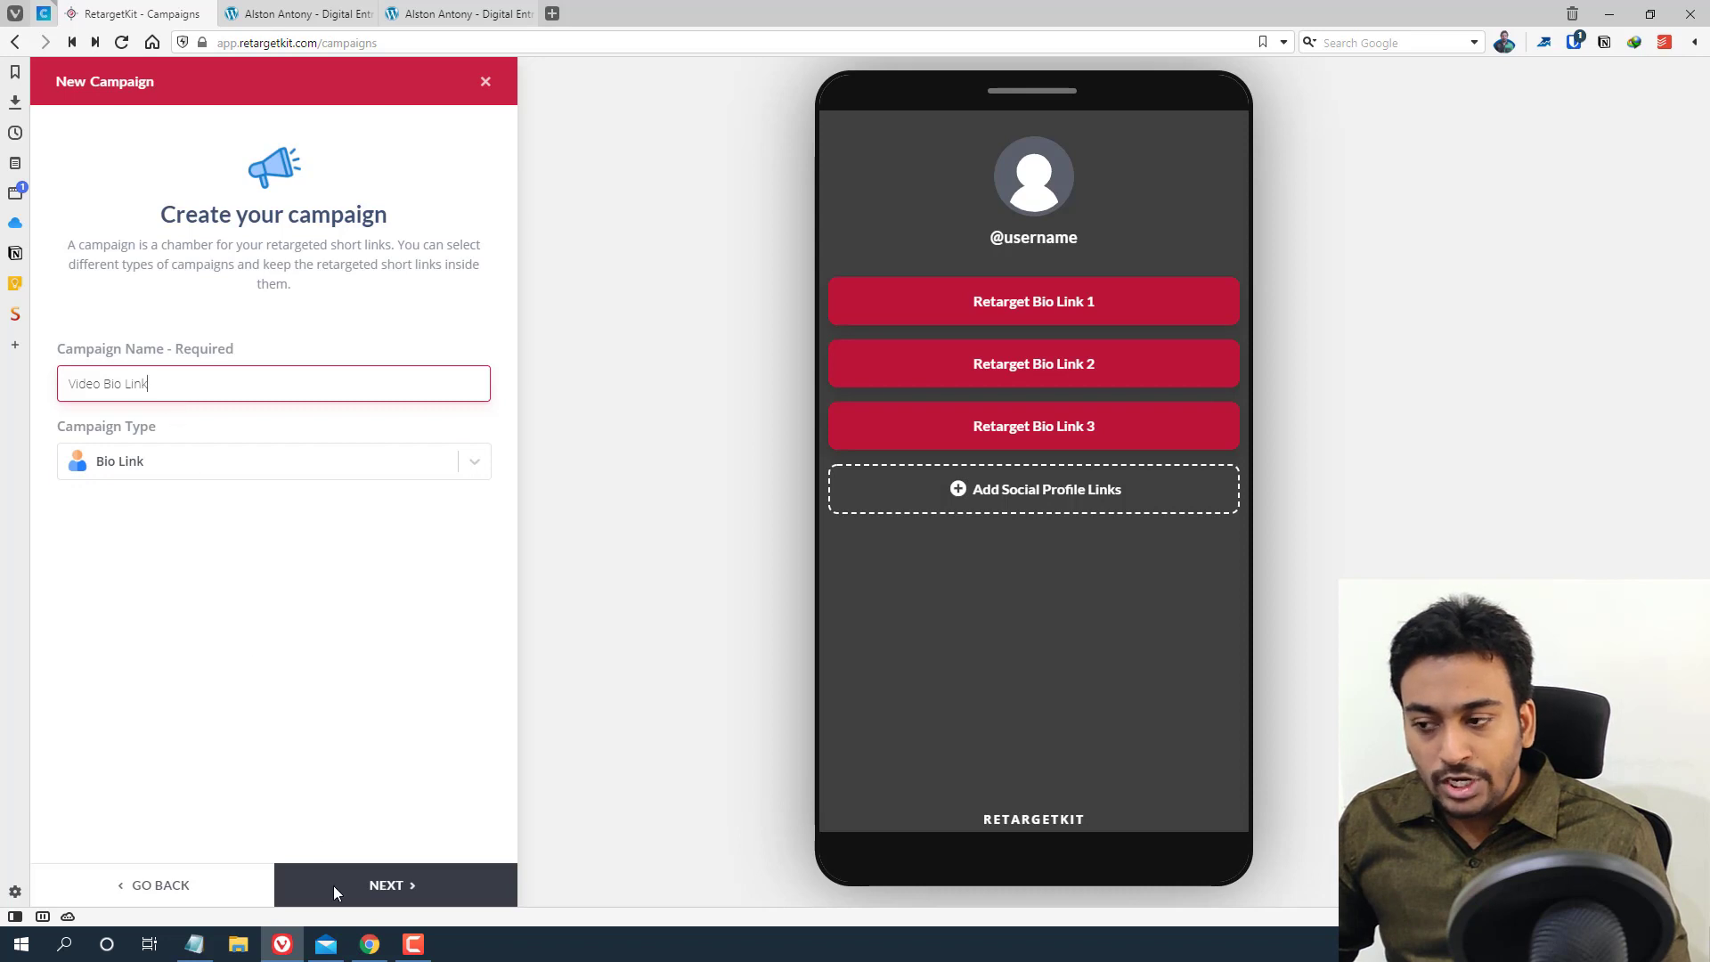
click(333, 886)
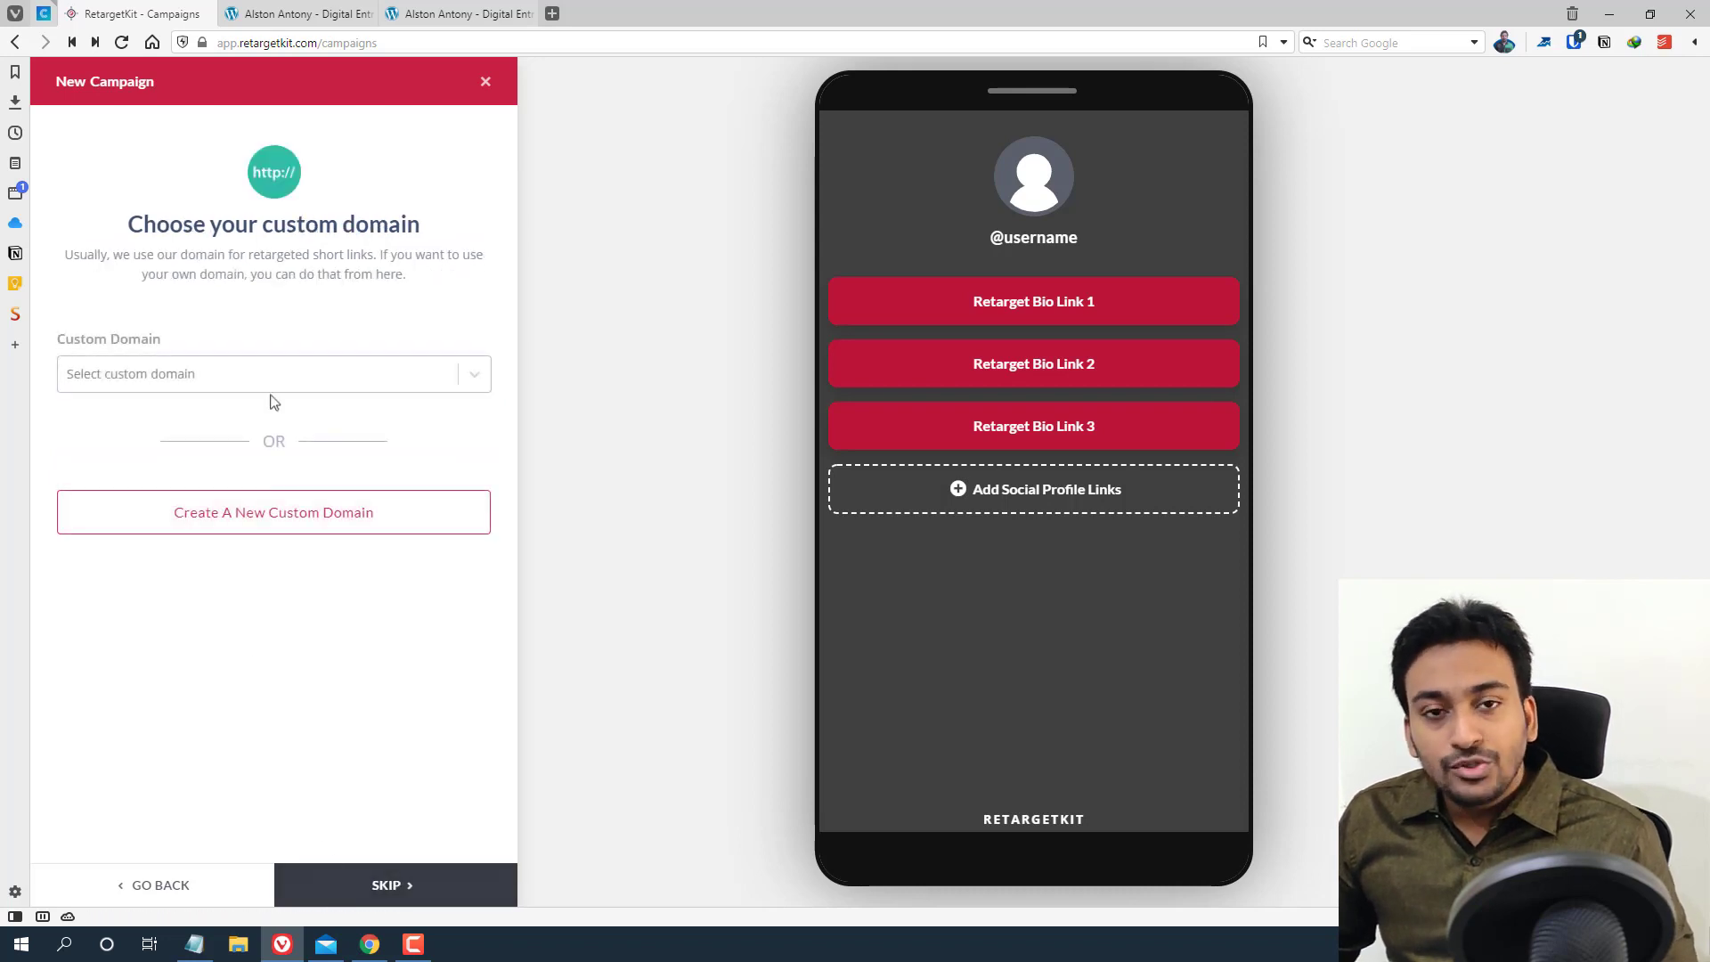
Look over the available custom domains, skip choosing one and assign the SaaSpirate retargeting pixel to the campaign
click(270, 373)
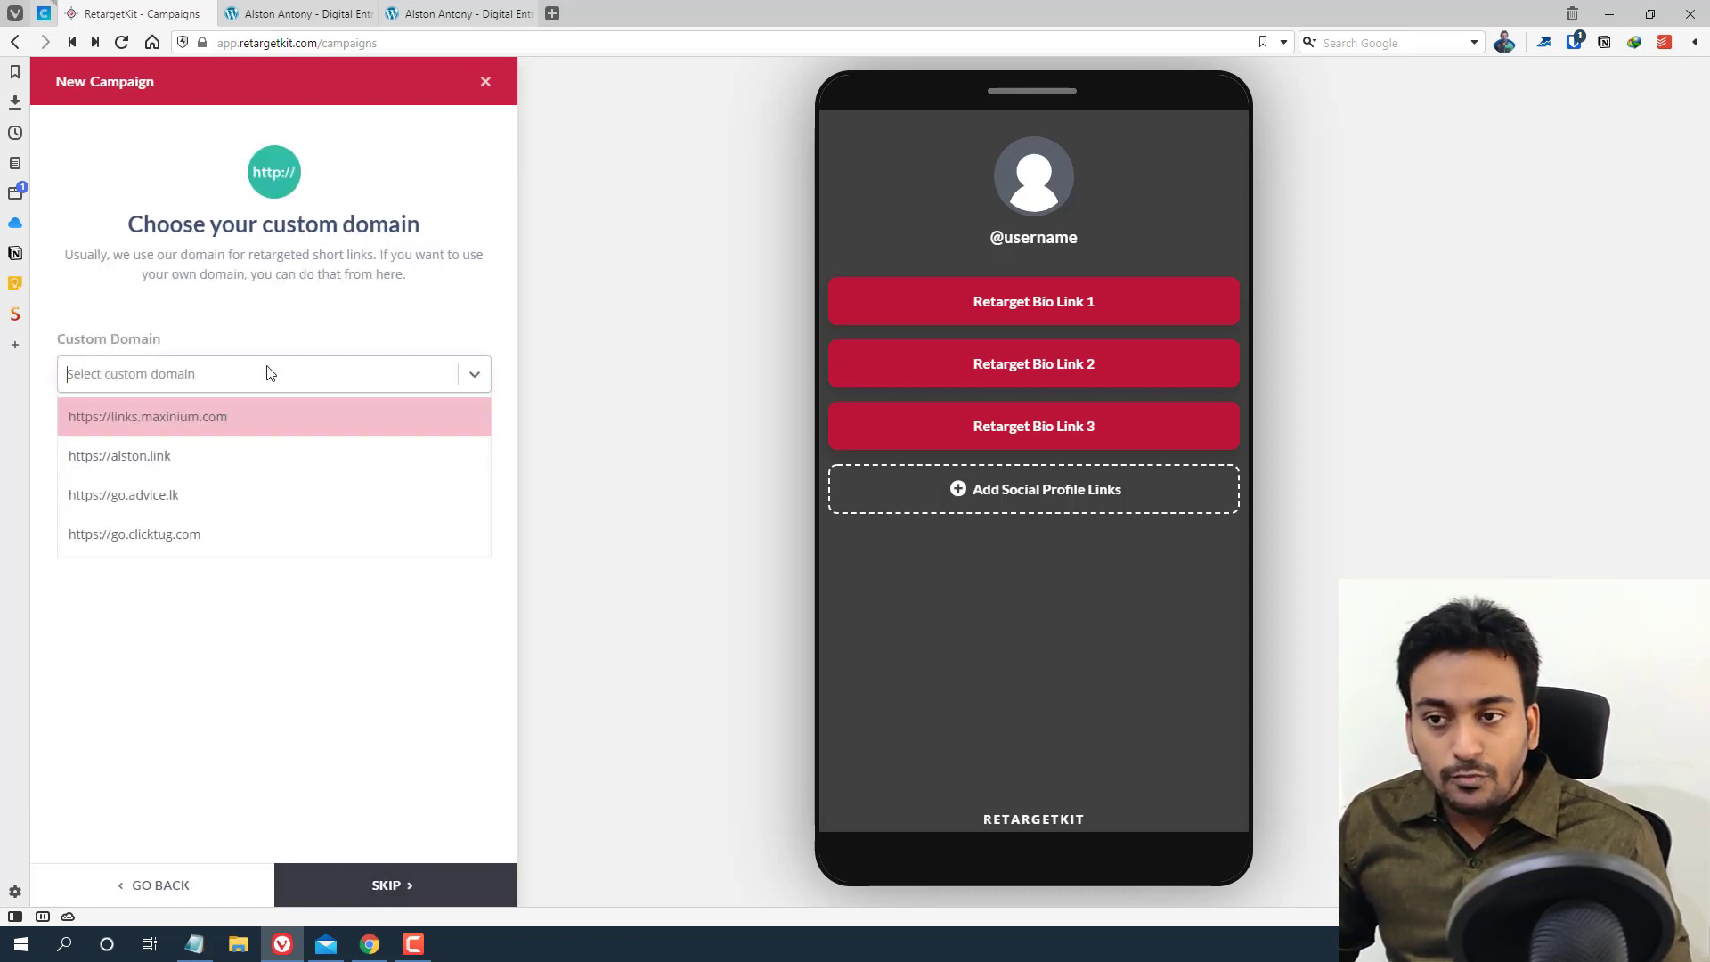
click(279, 329)
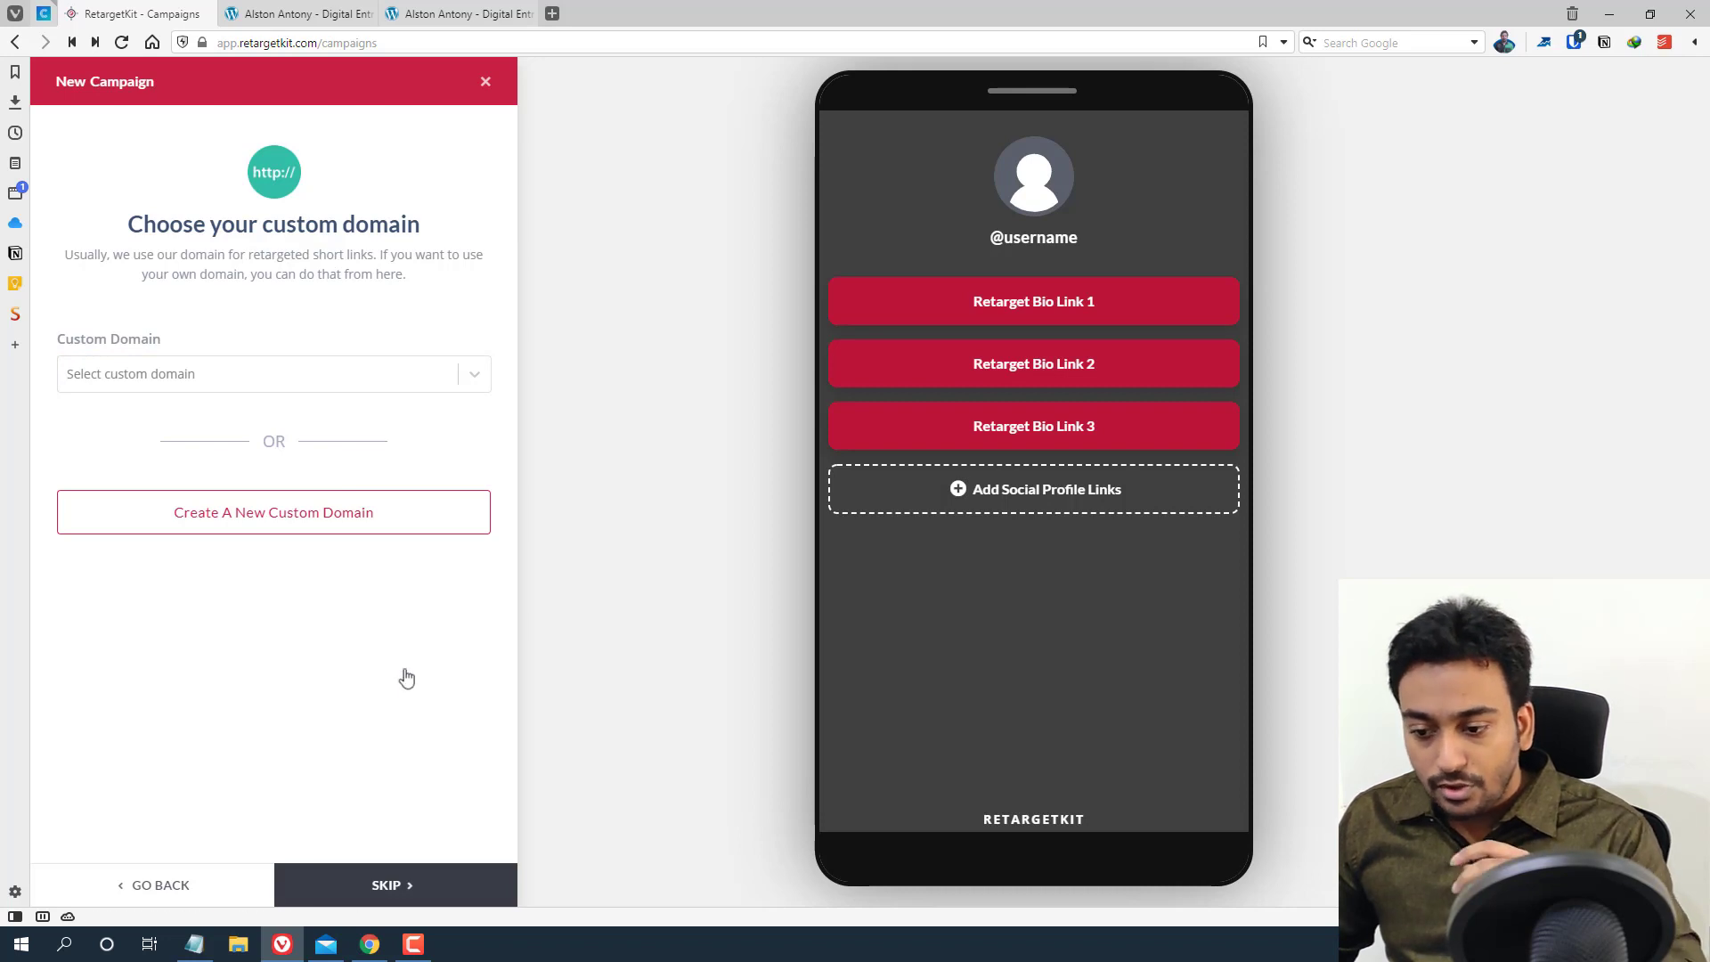
click(397, 884)
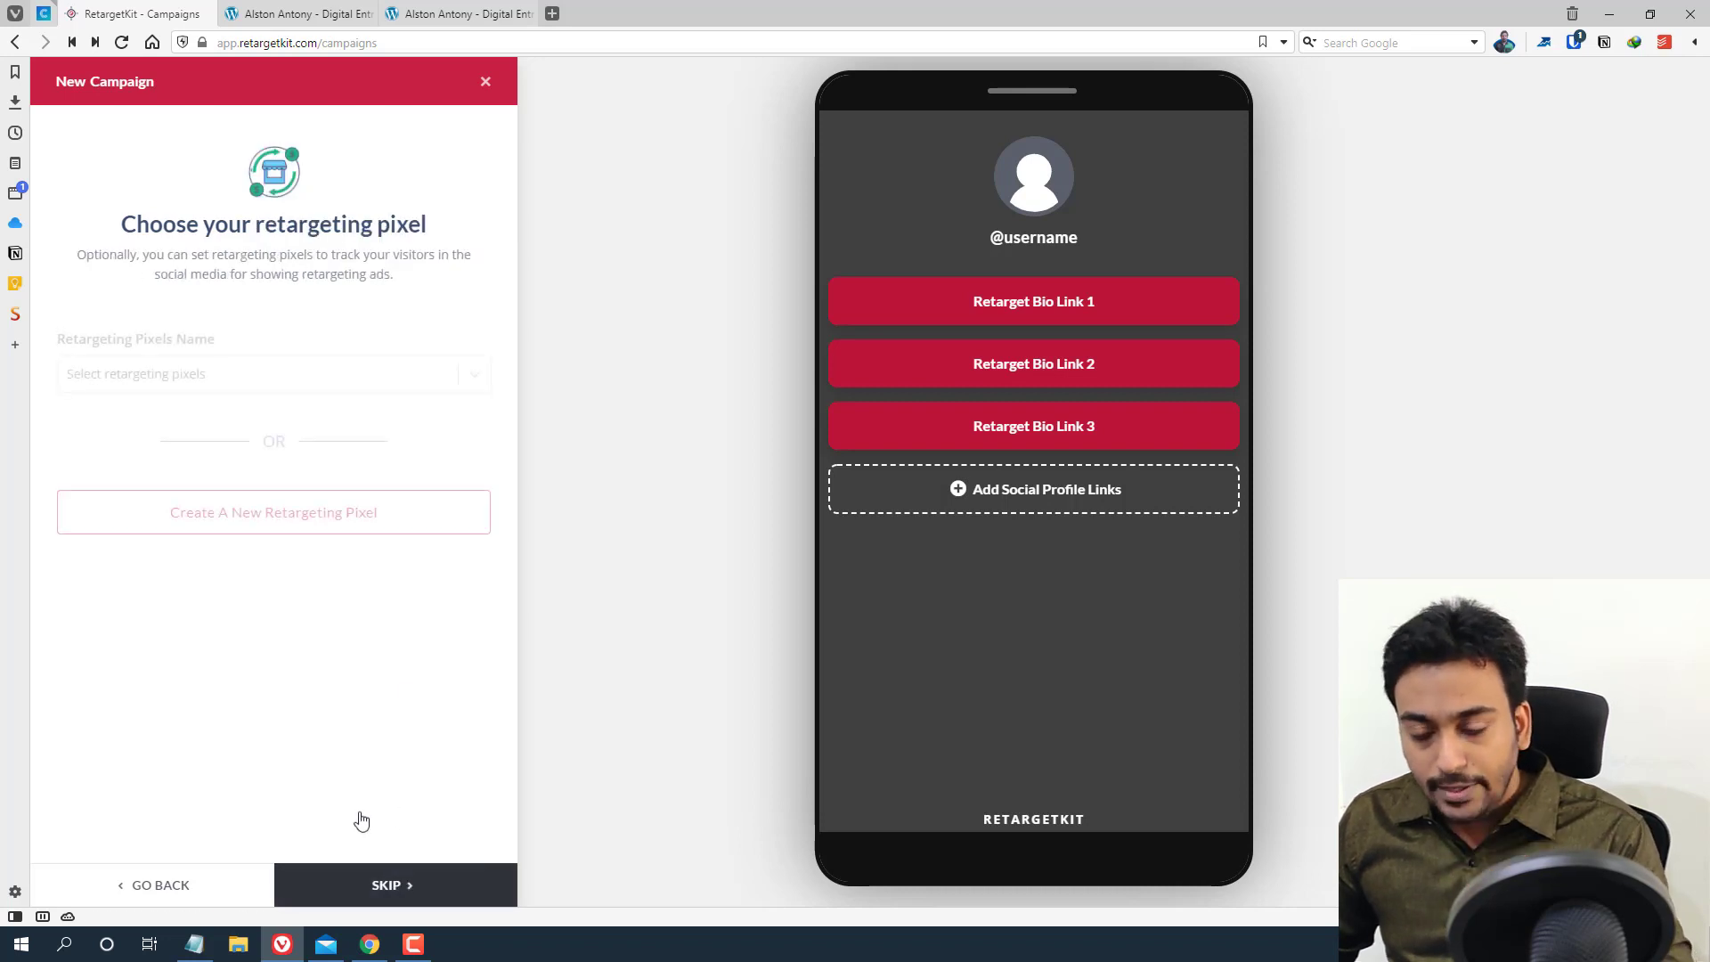
click(111, 383)
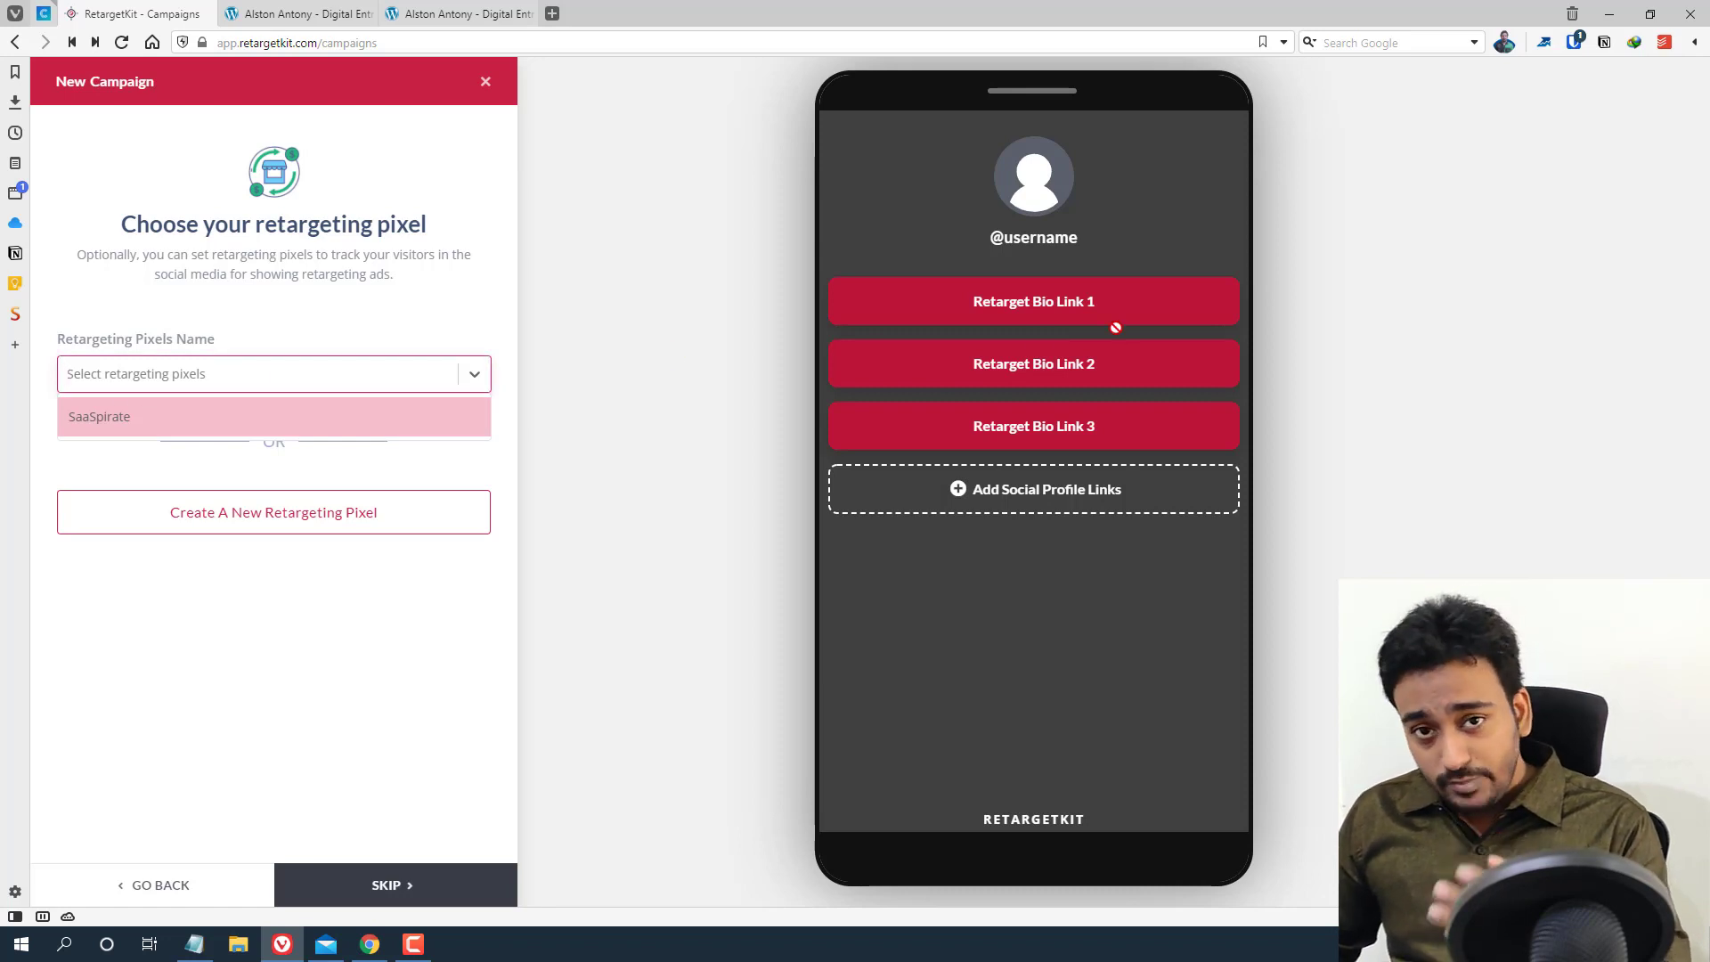
click(373, 419)
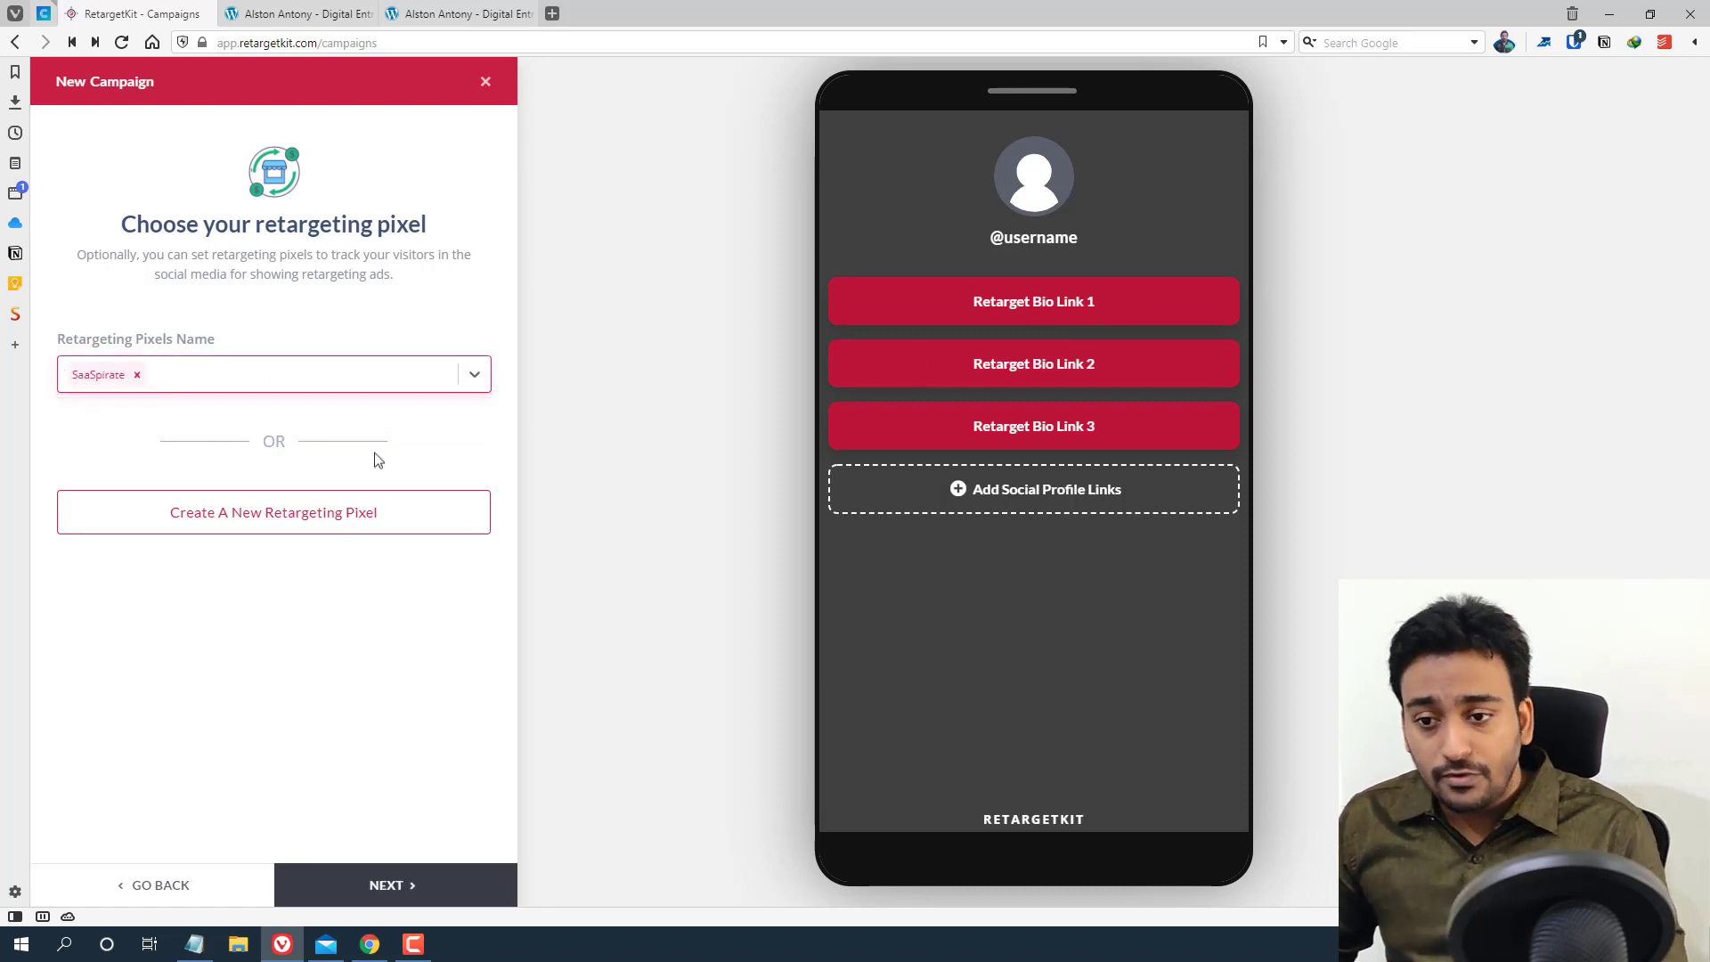
click(405, 887)
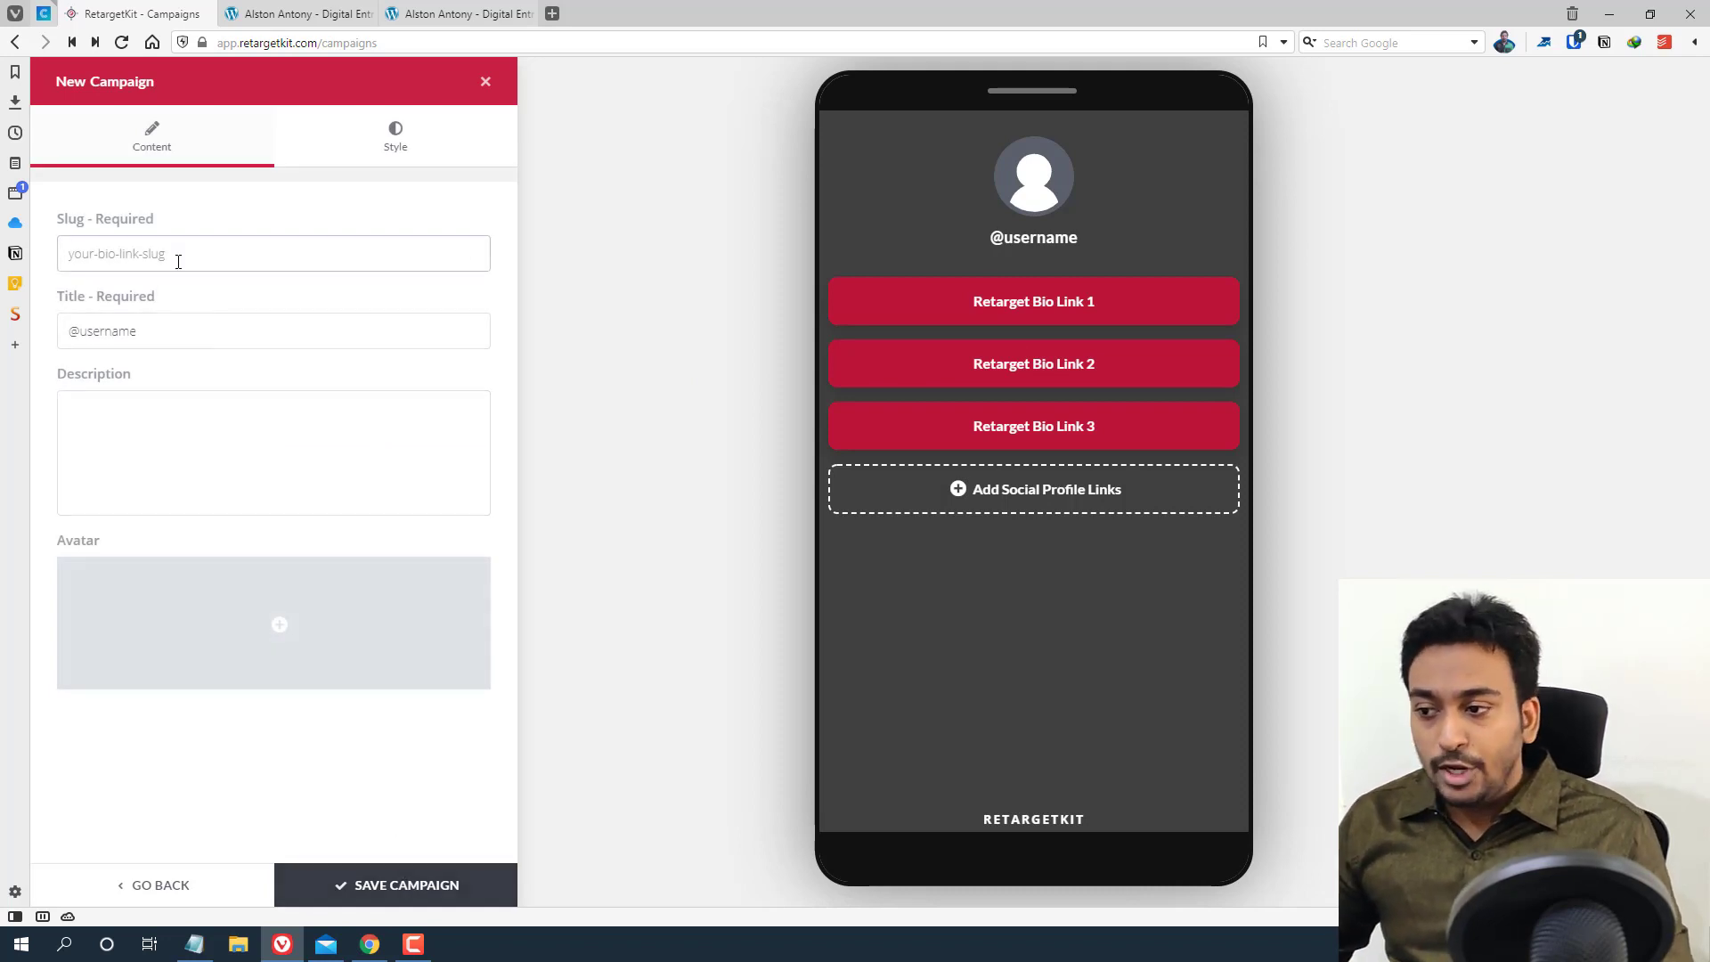
Enter alston-video-bio as the bio link's slug and Alston Video Demo as its title
click(178, 262)
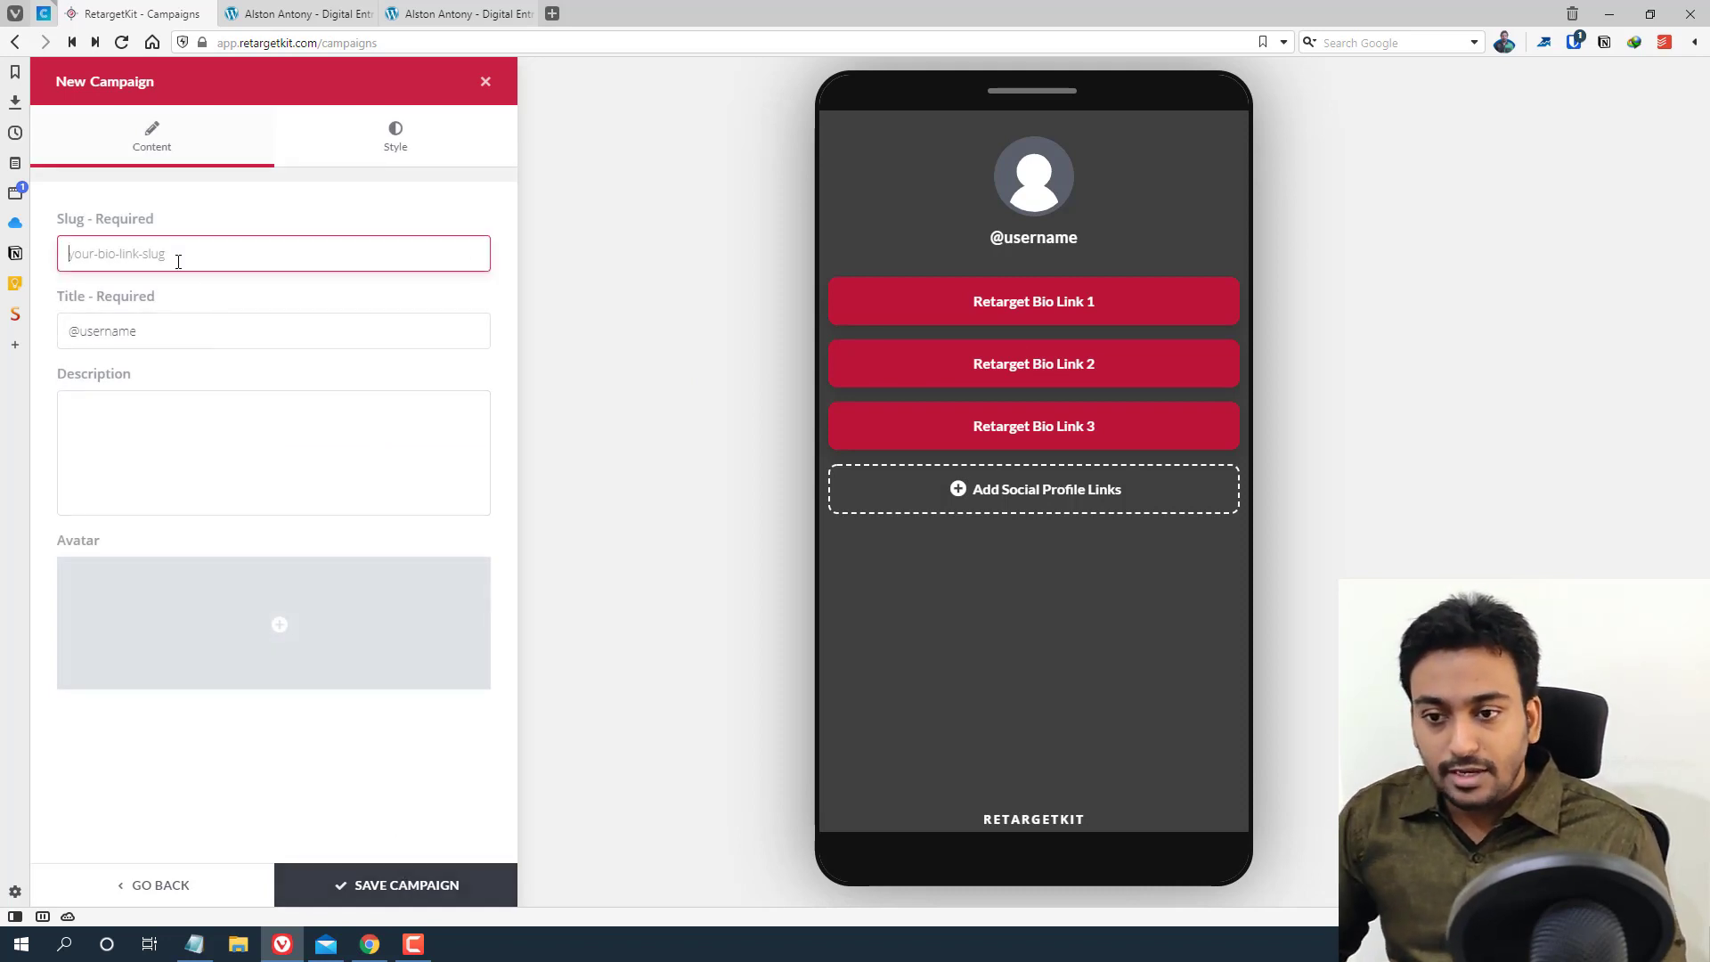
text(alston)
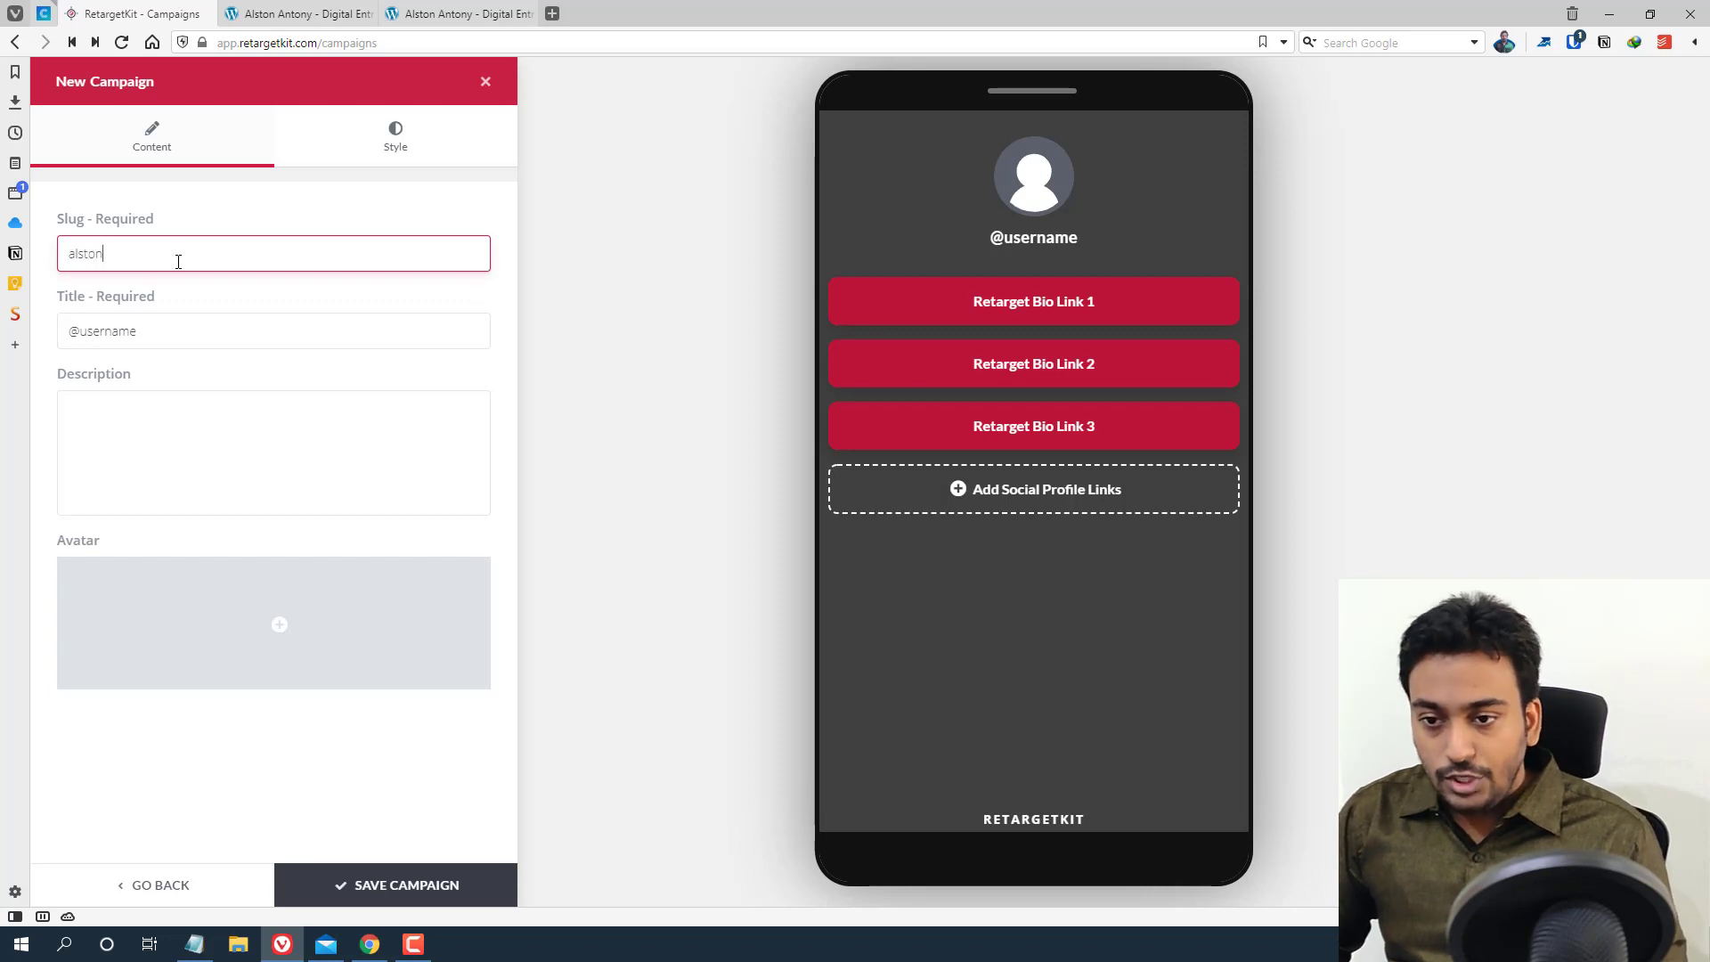
text(-video-bi)
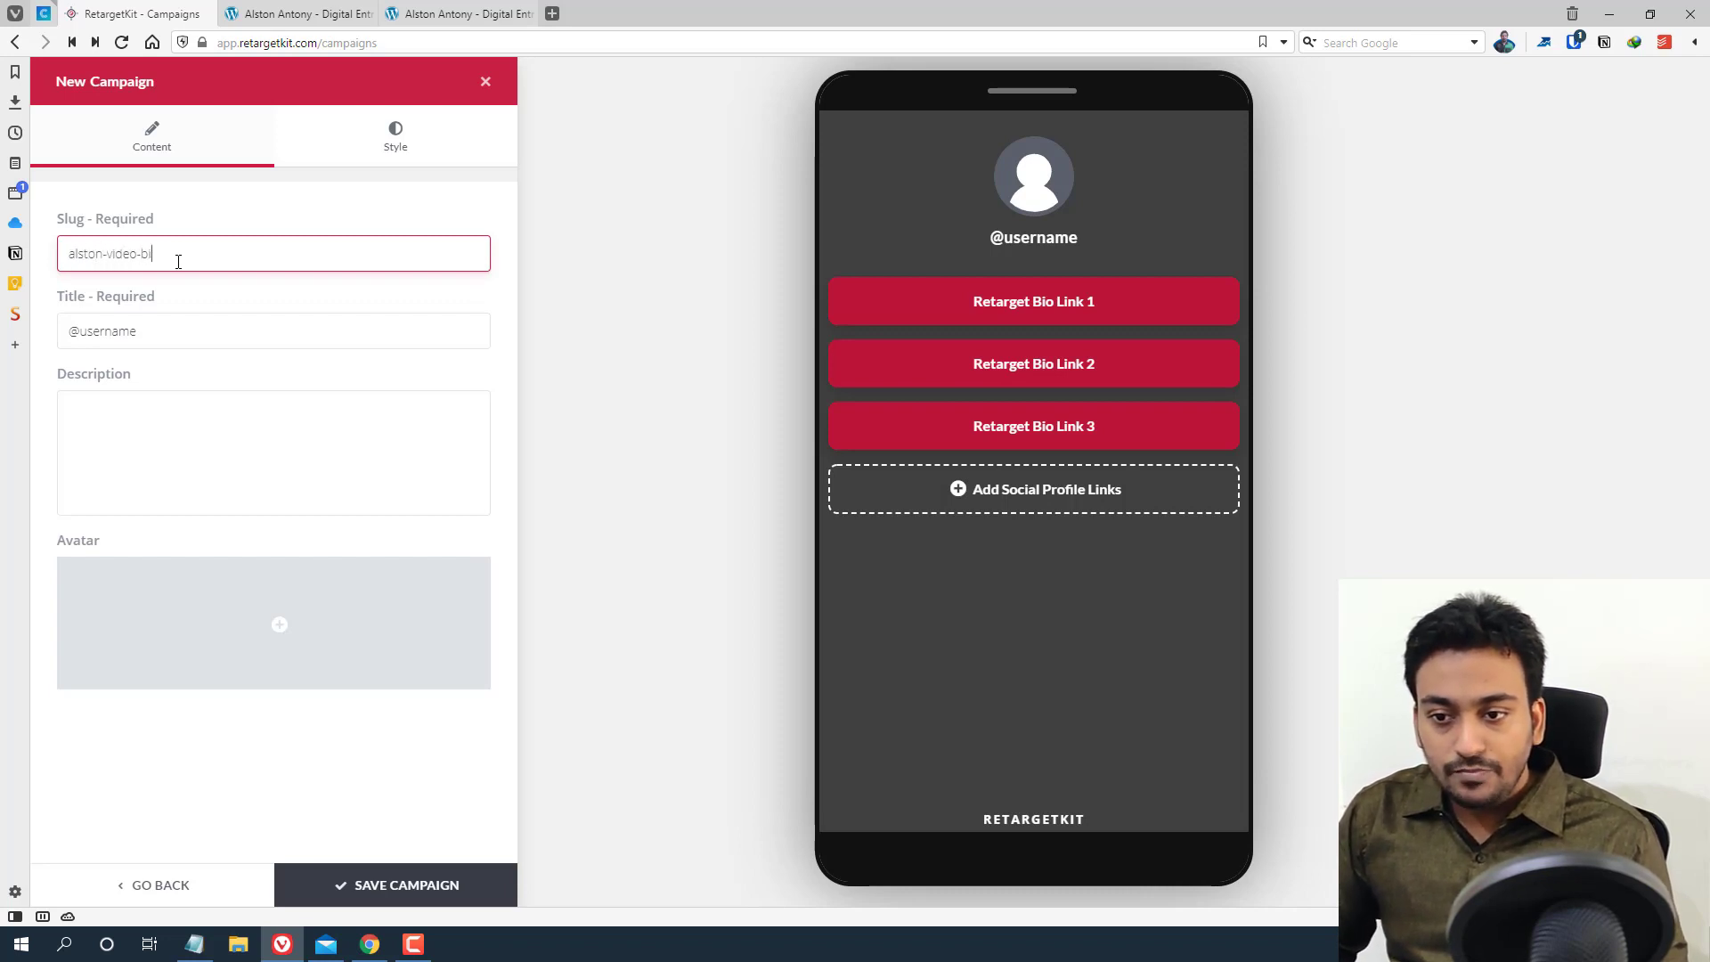
text(o)
key(Tab)
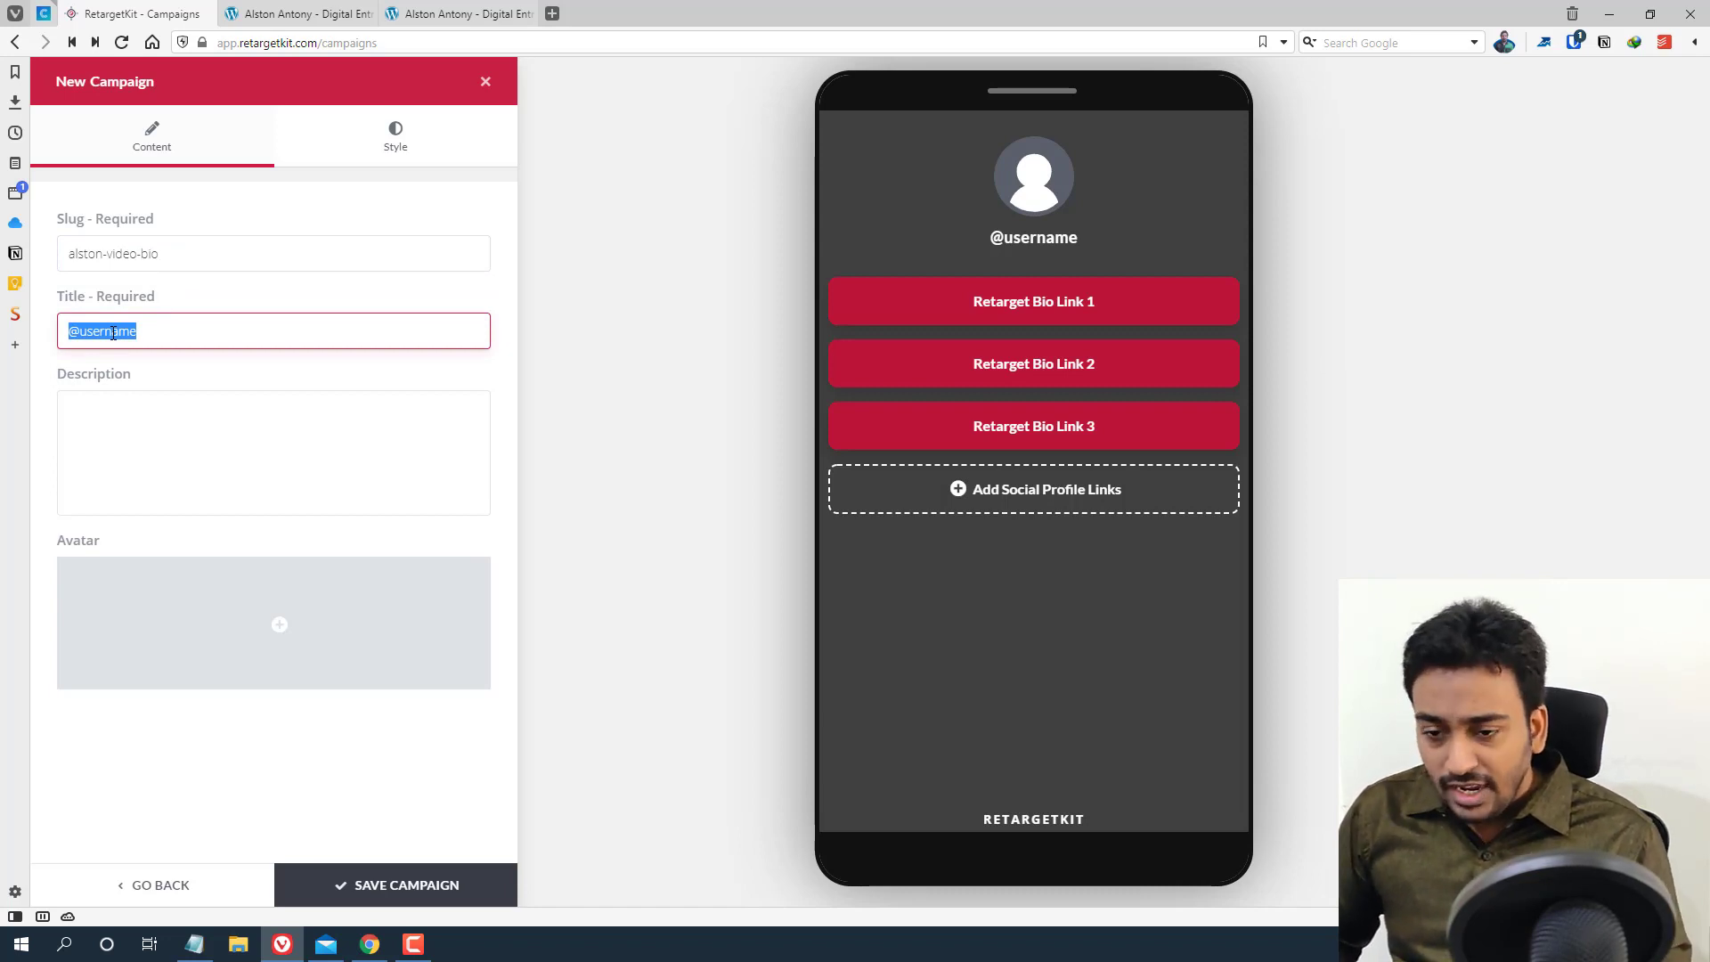
text(Alston)
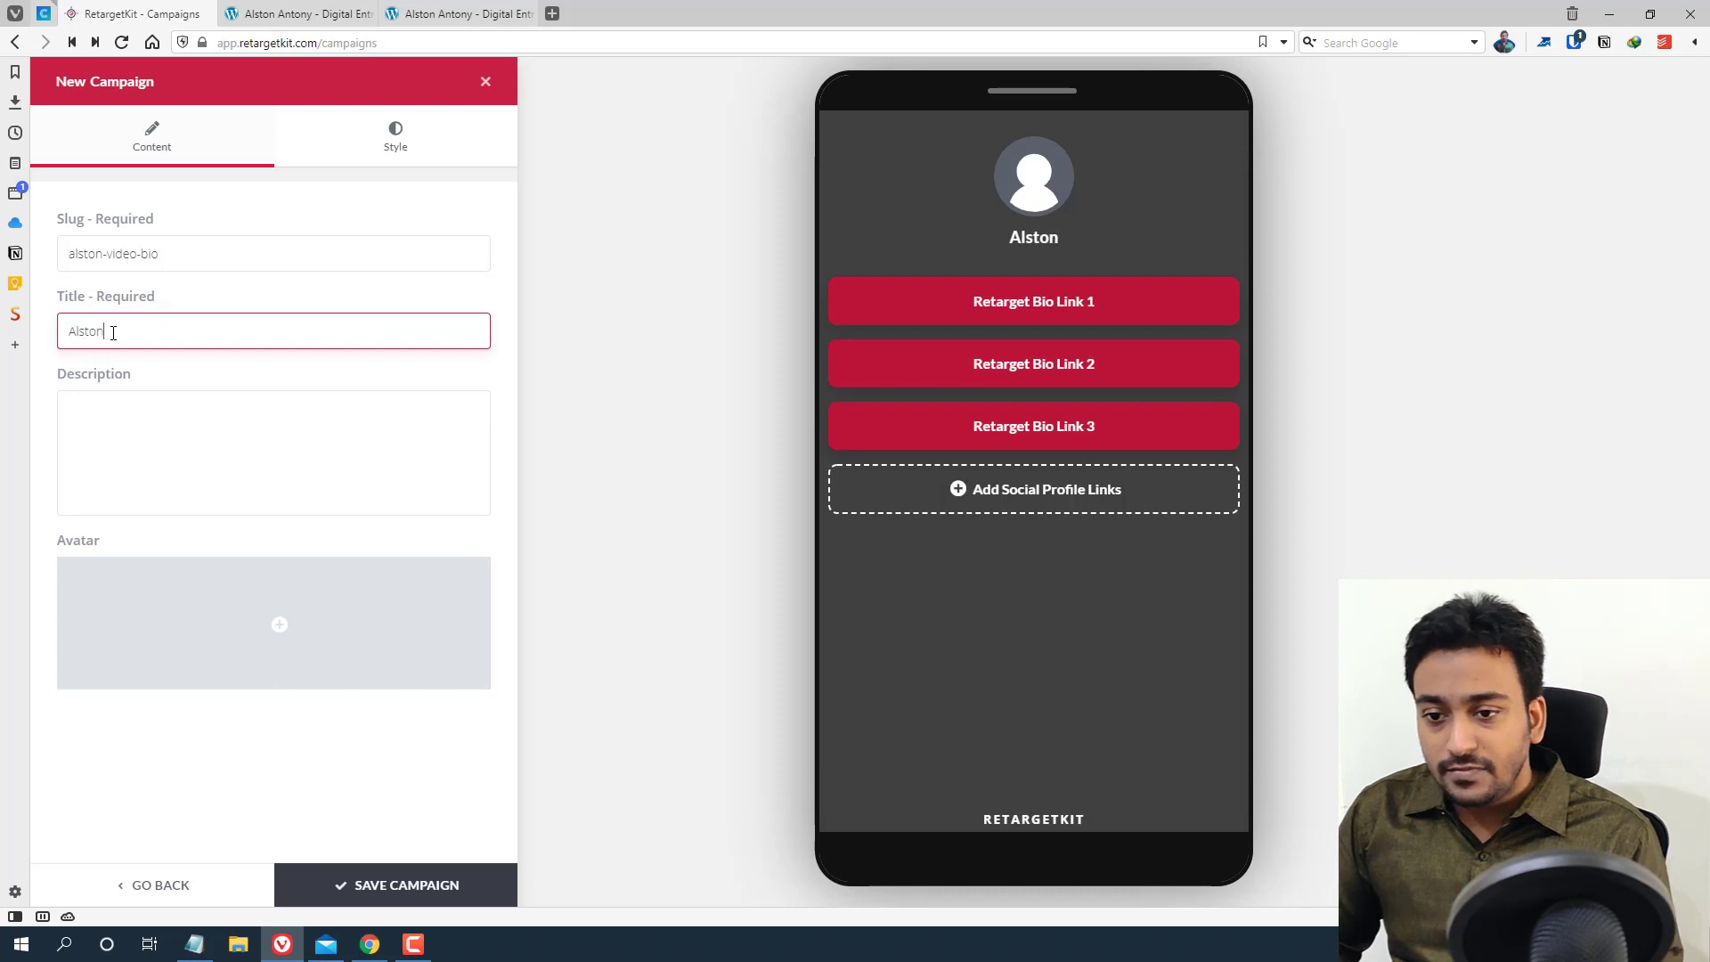
text( Video Demo)
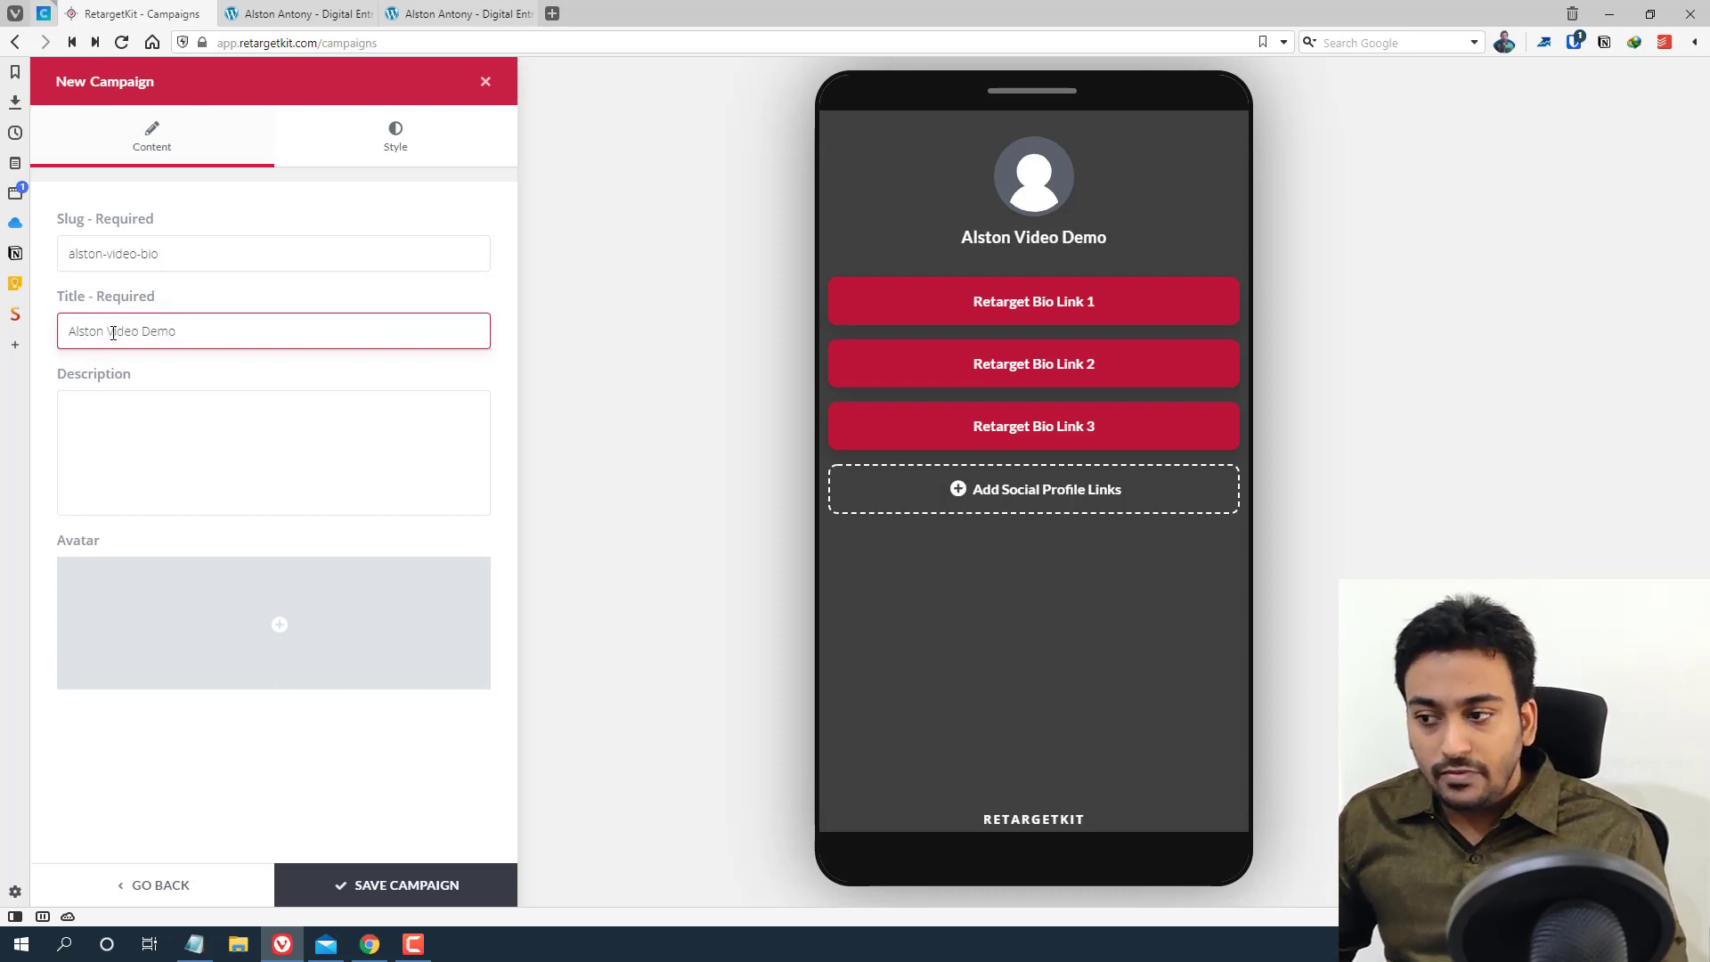
Copy the tagline under the greeting on alstonantony.com into the bio link's description and end it with a period
click(164, 419)
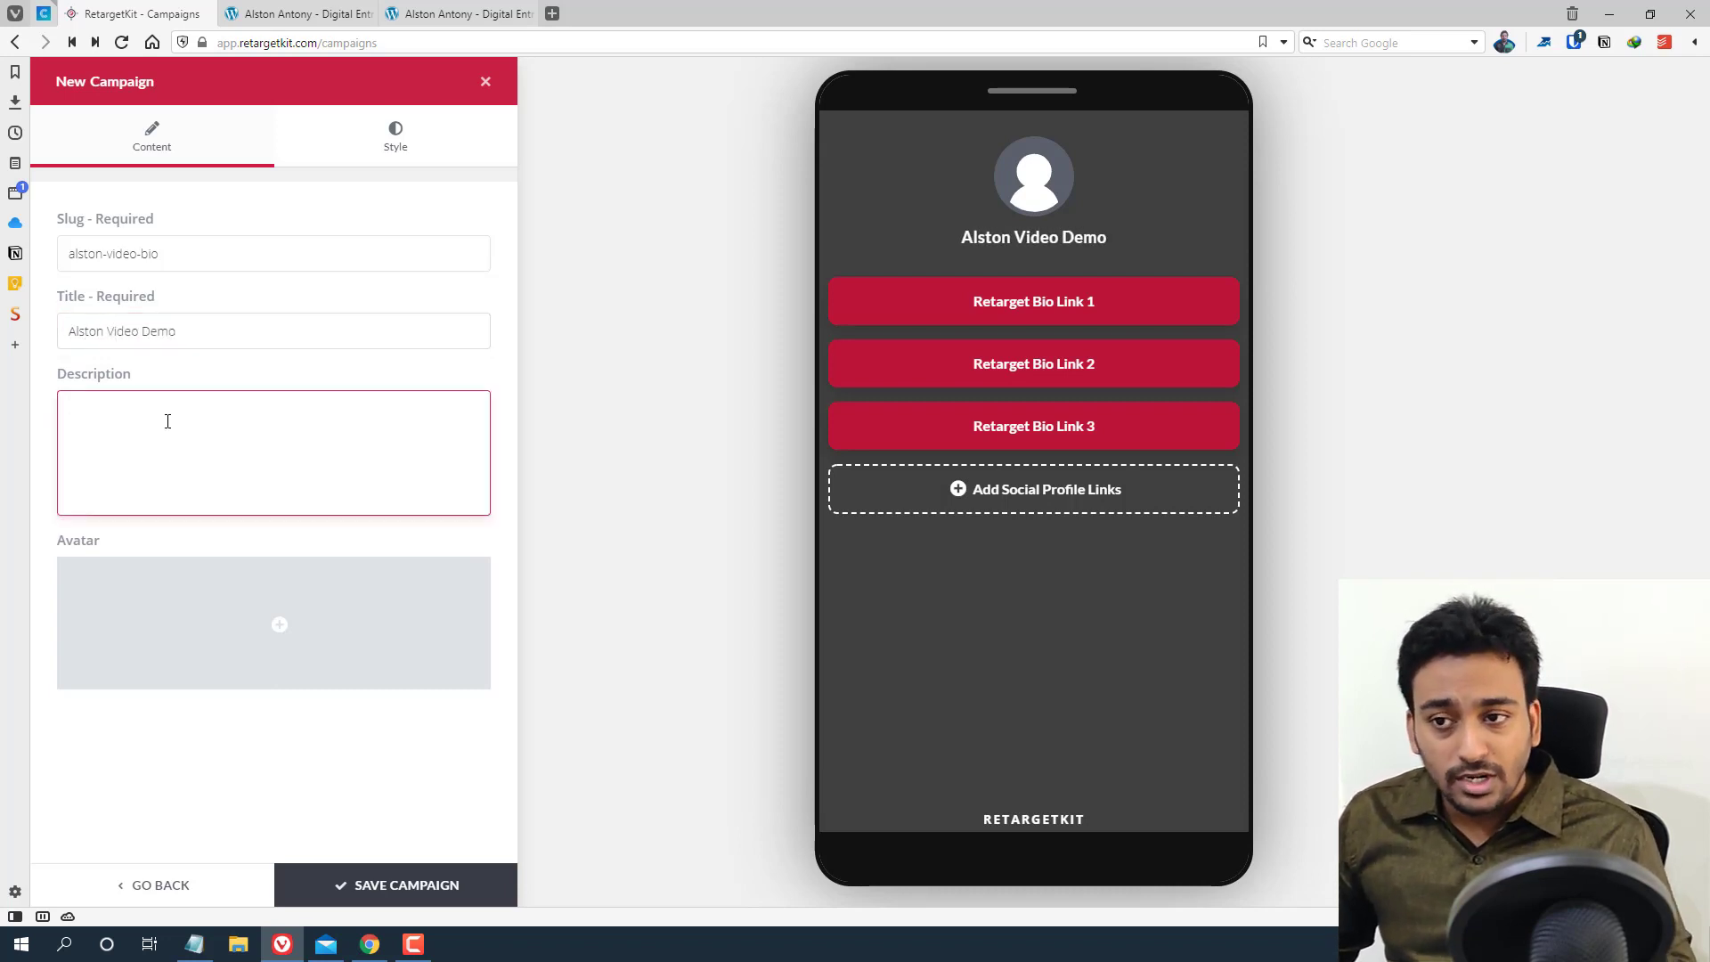
click(258, 19)
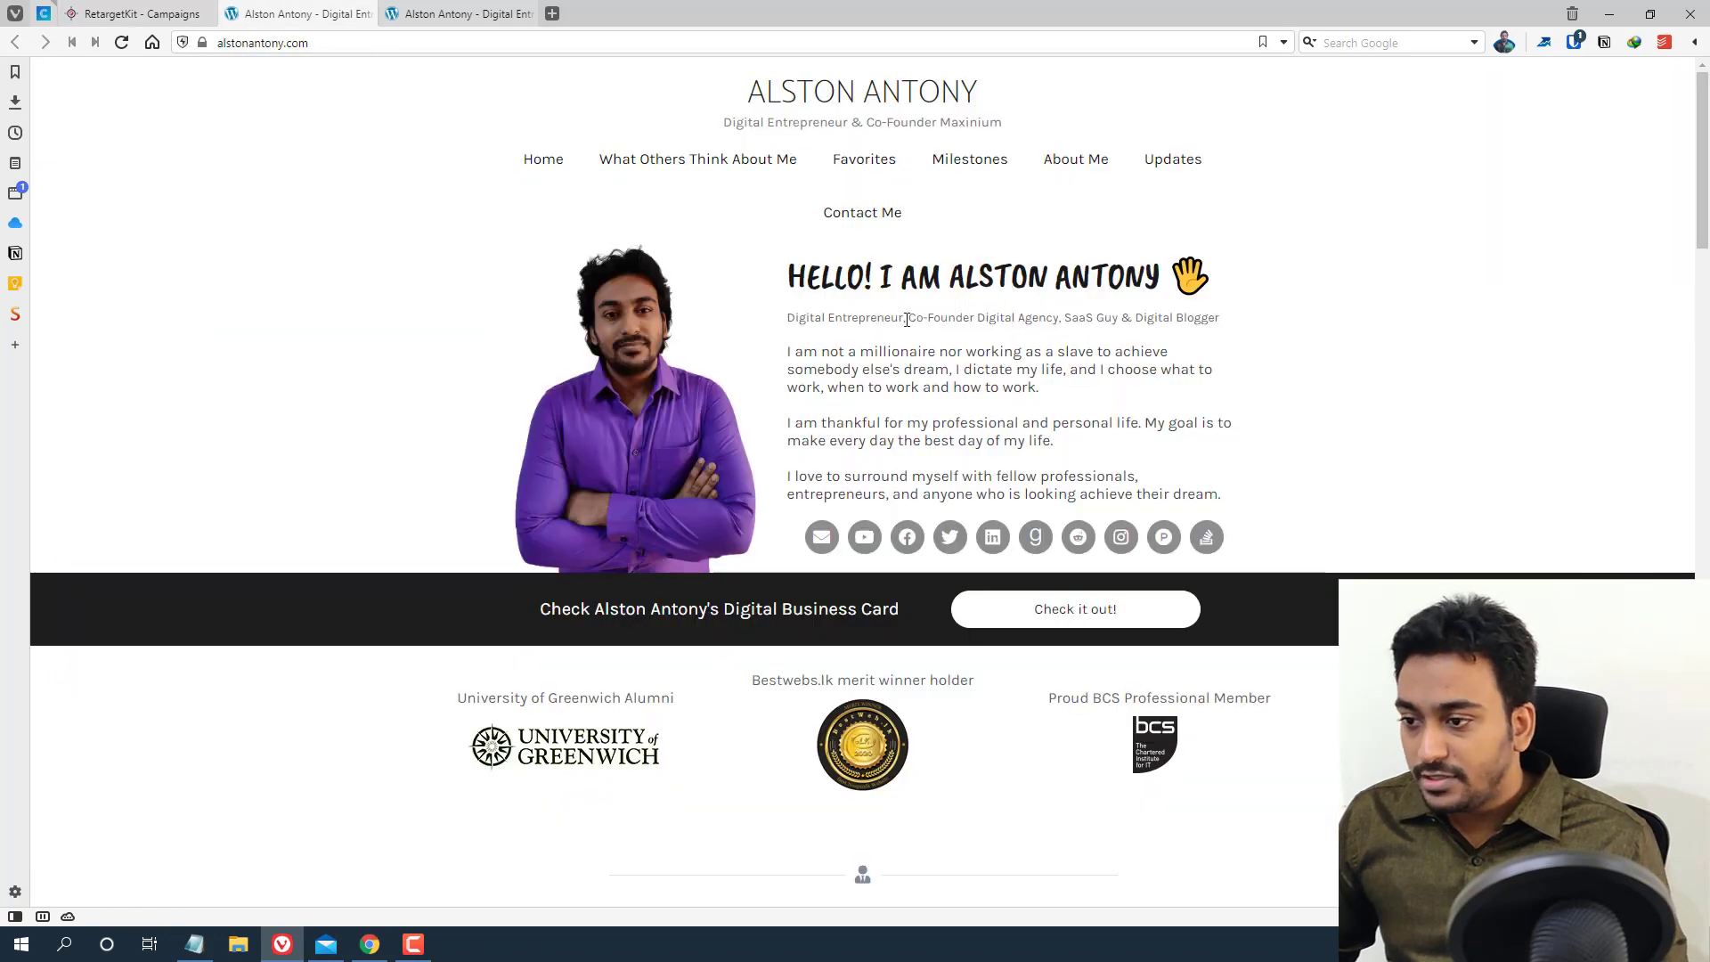
triple_click(873, 318)
key(ctrl+c)
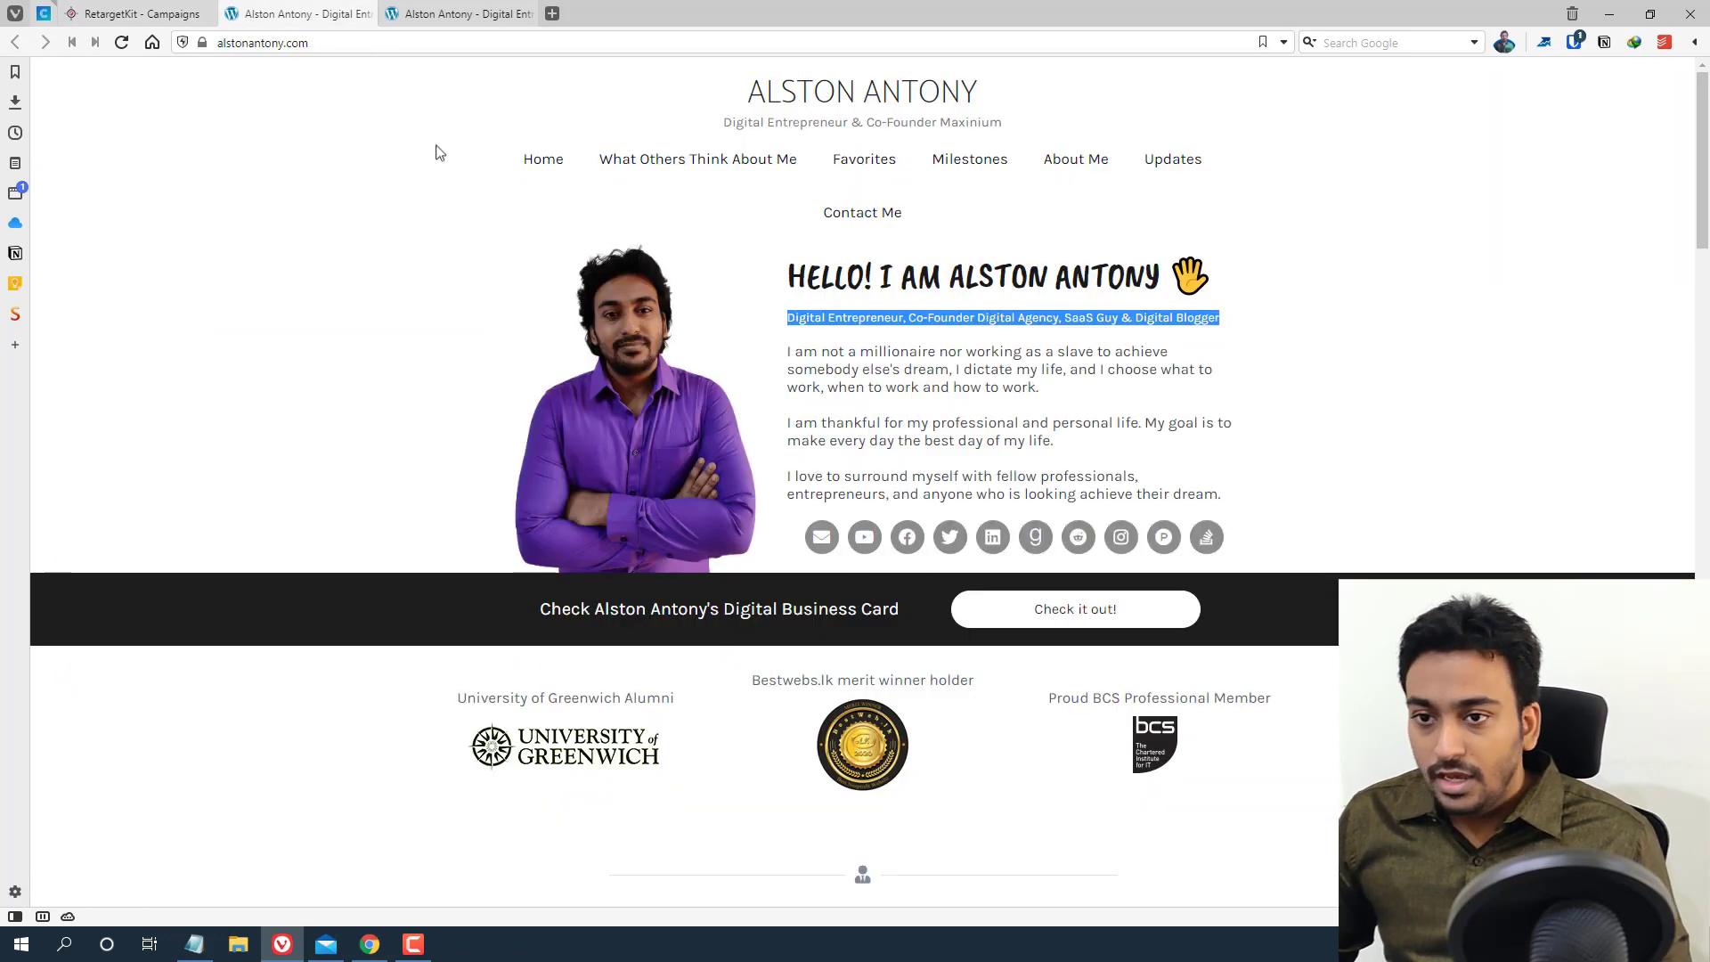
click(142, 13)
key(ctrl+v)
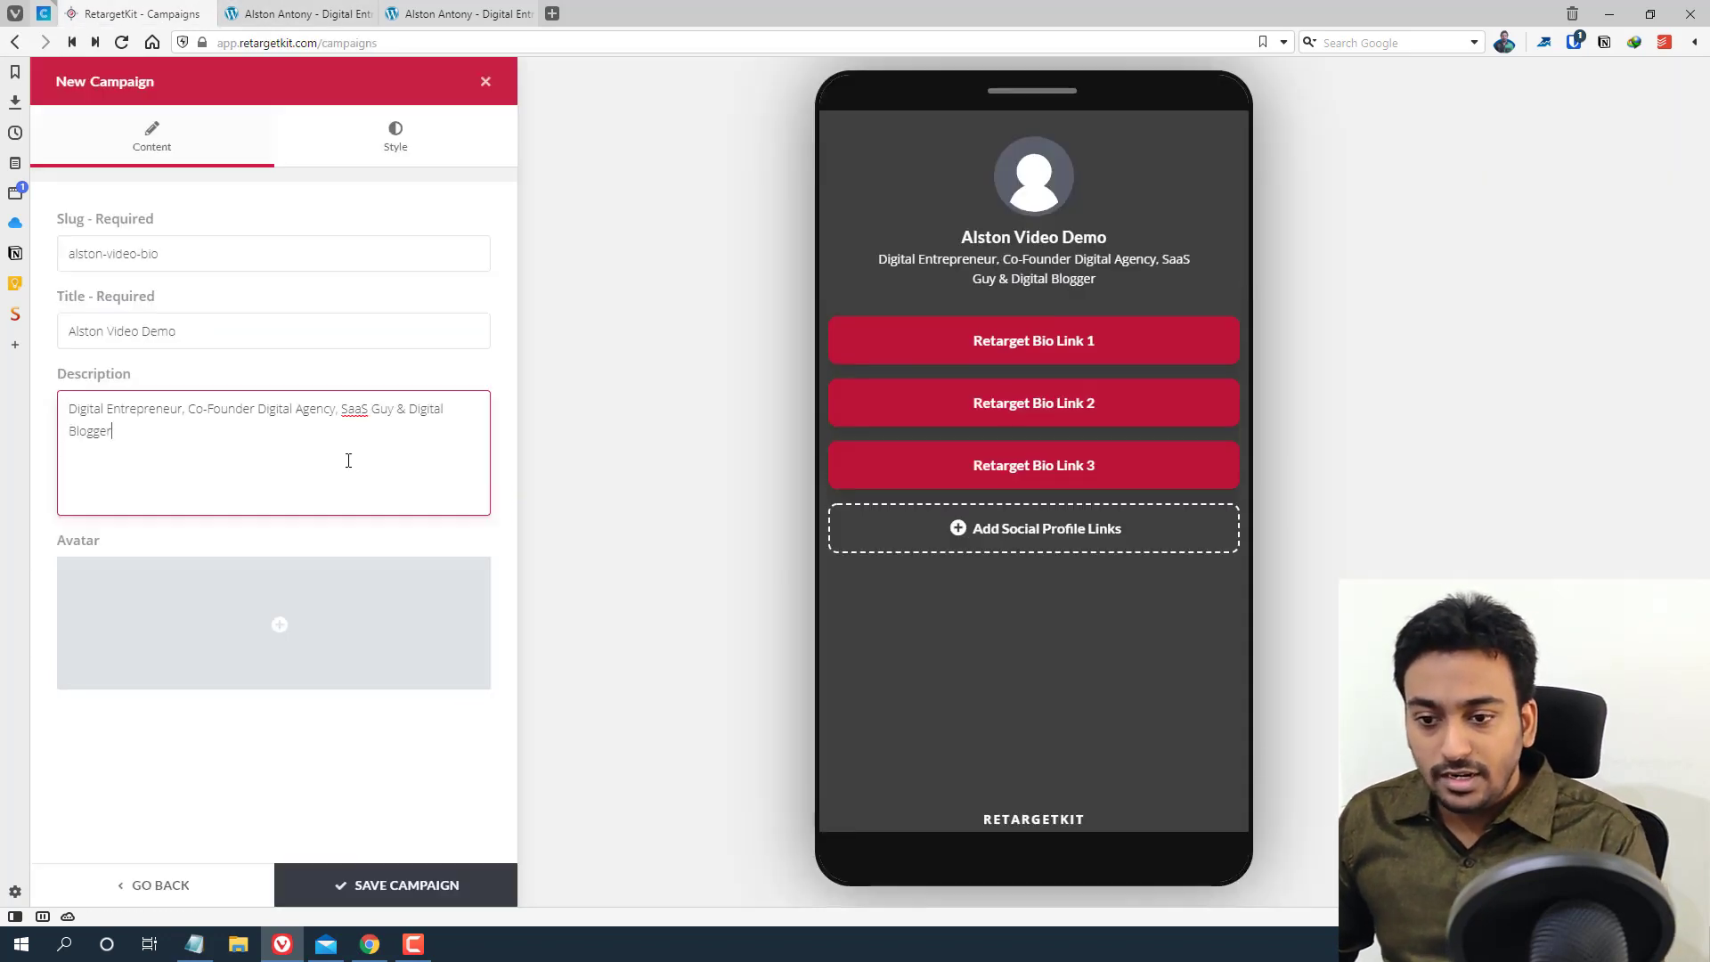
text(.)
Upload the purple-shirt portrait photo as the bio link's avatar and accept its default crop
mouse_move(280, 623)
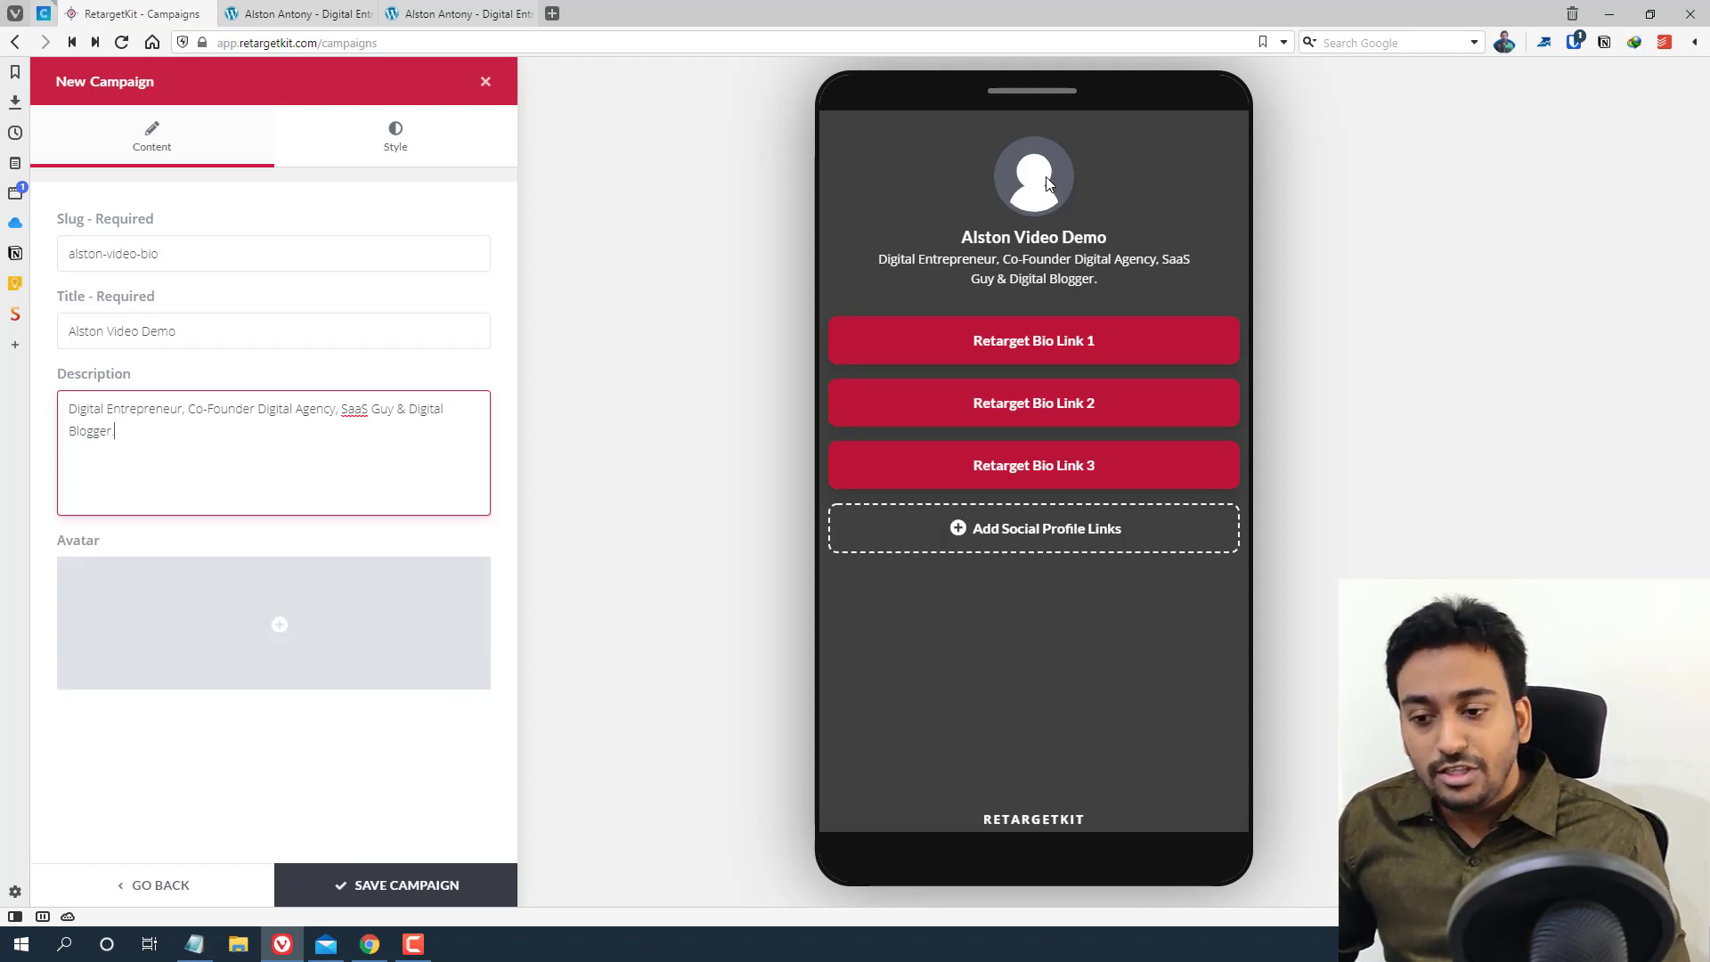
click(280, 624)
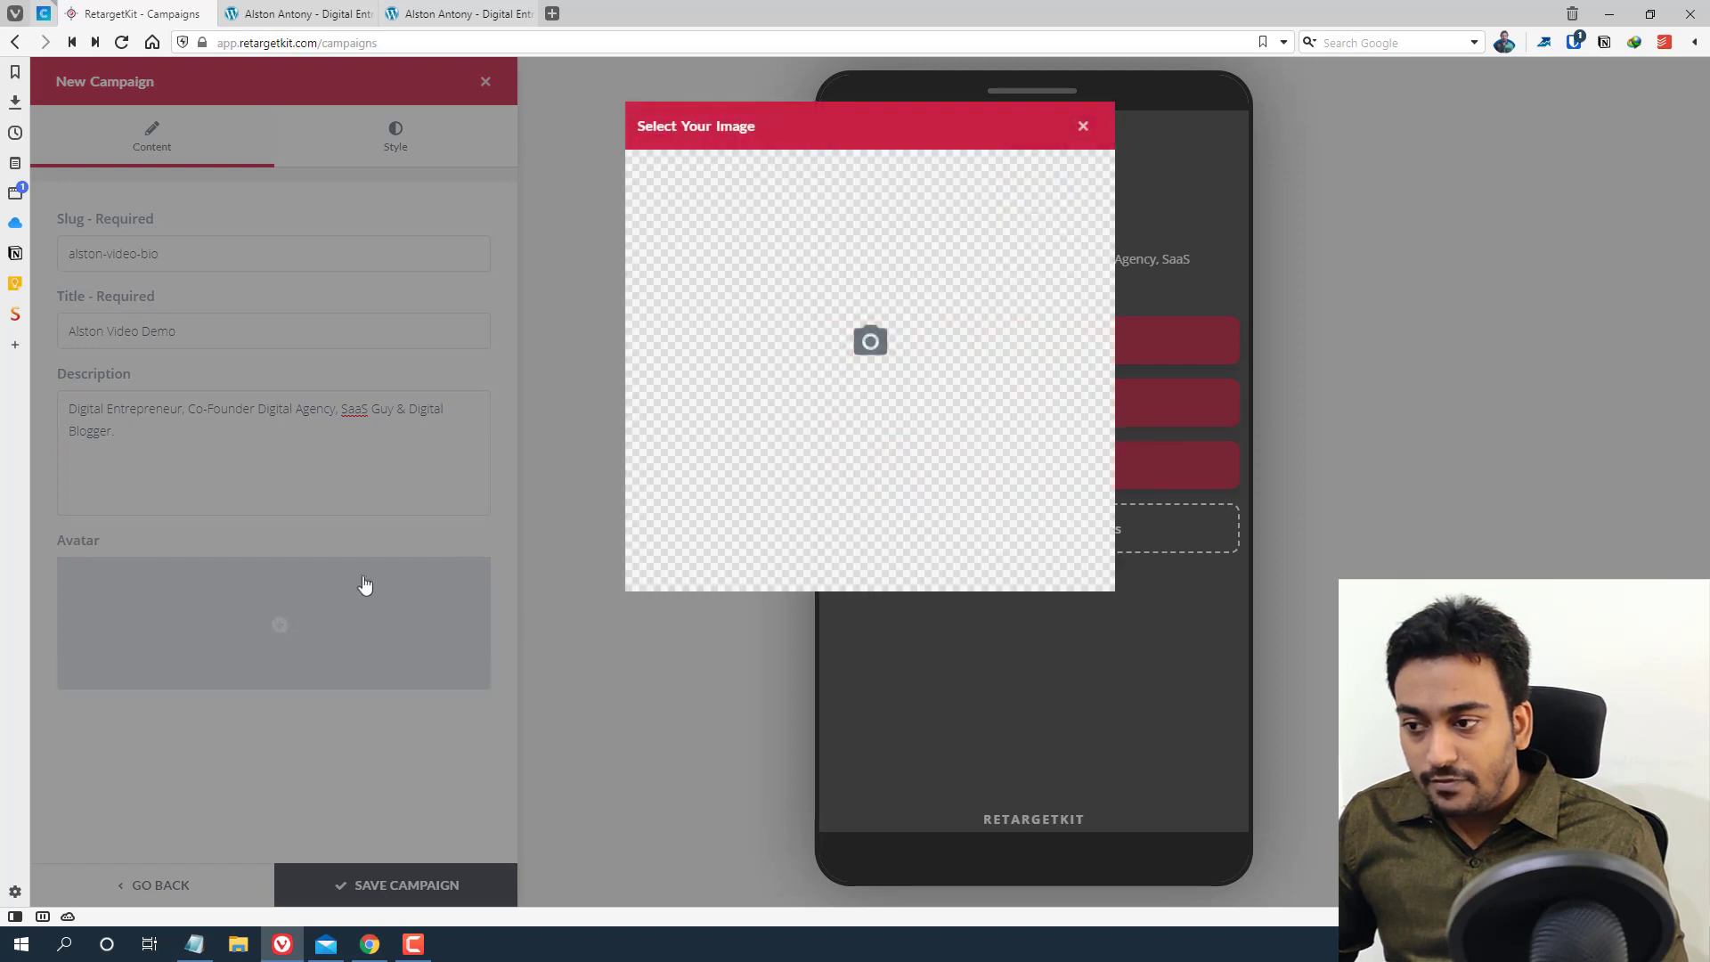
click(862, 329)
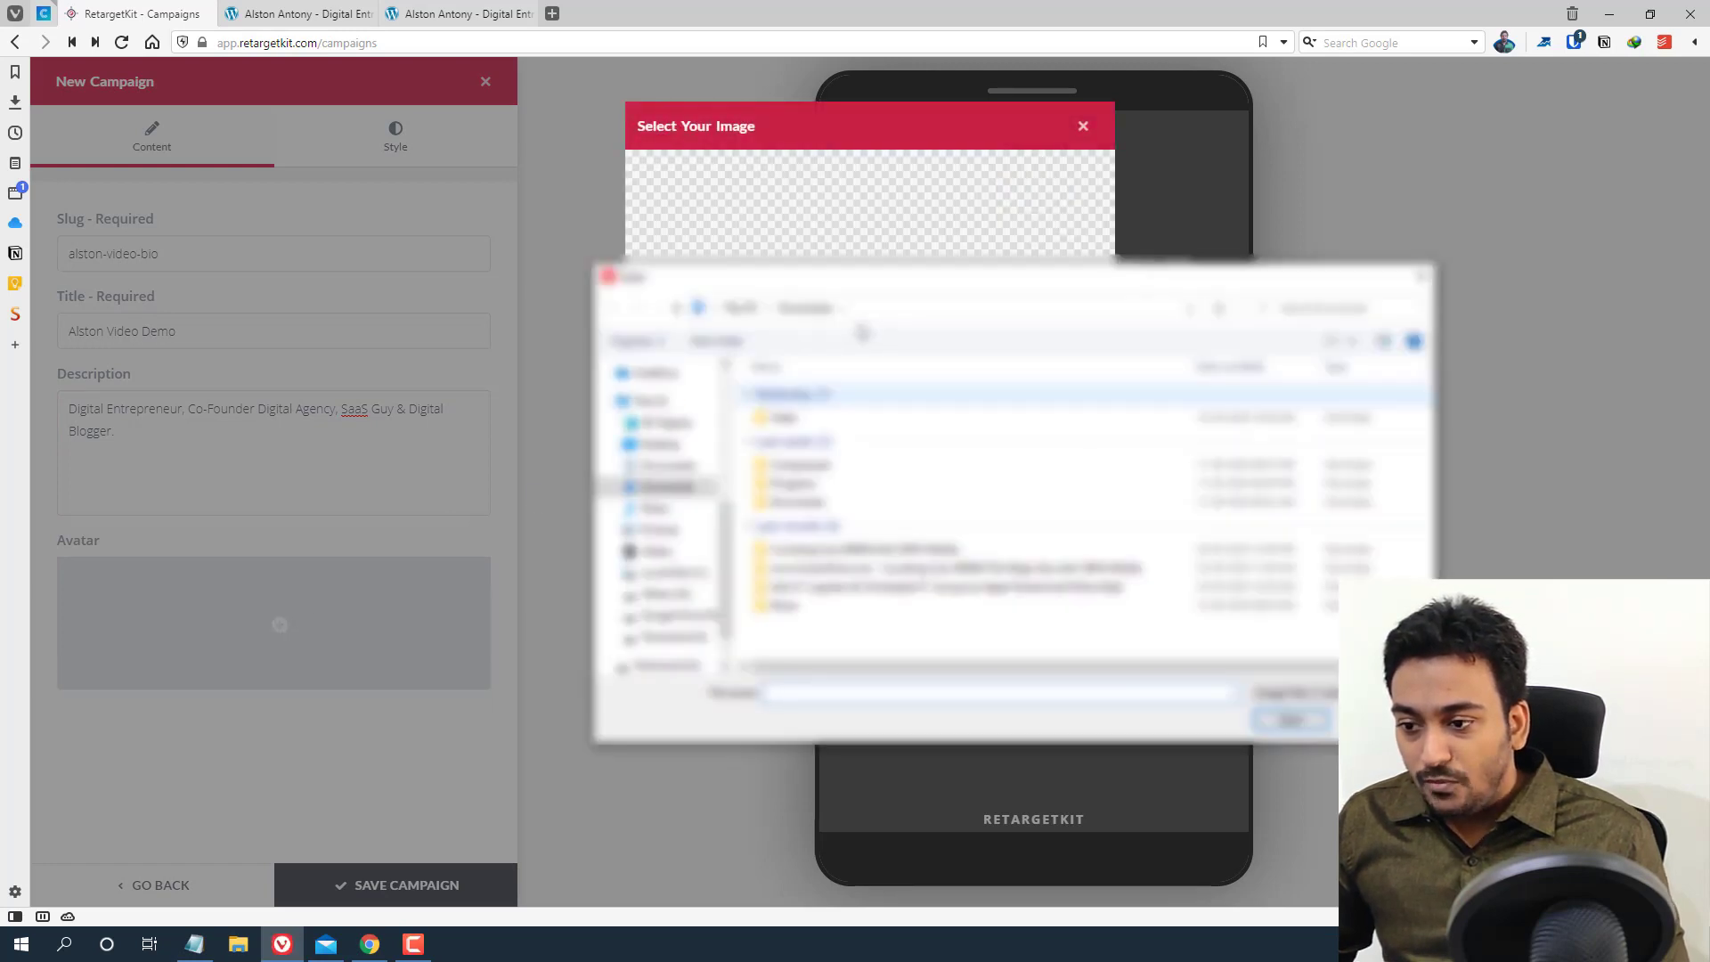
click(691, 450)
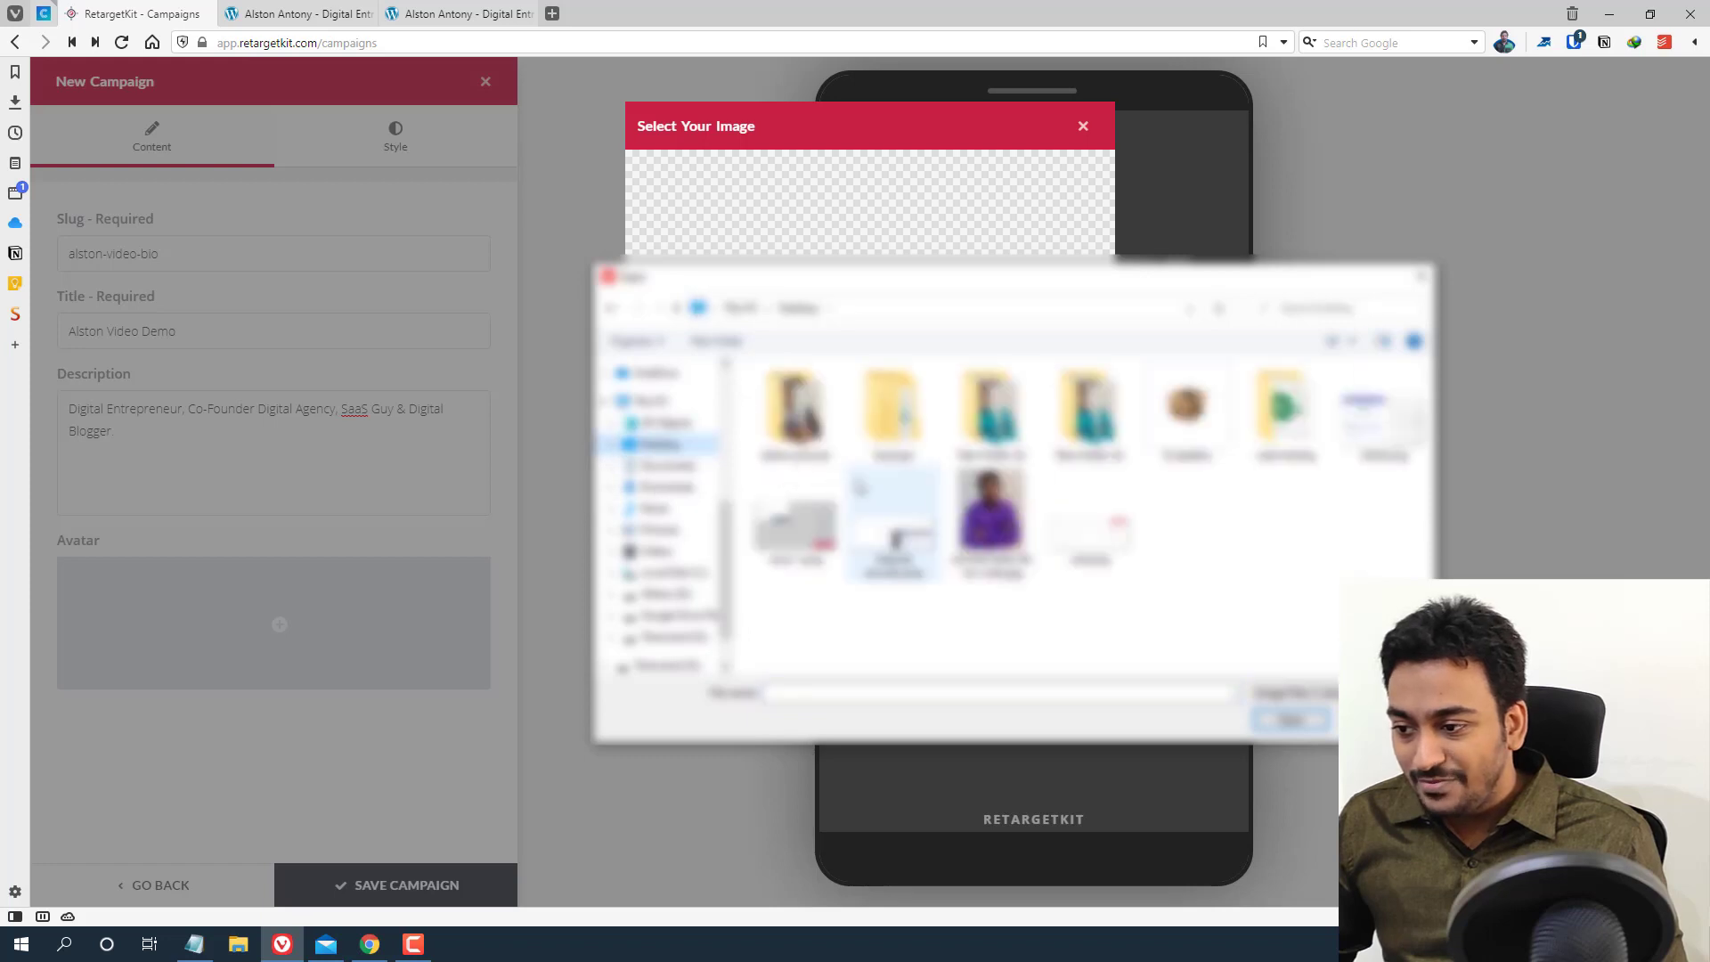
click(989, 515)
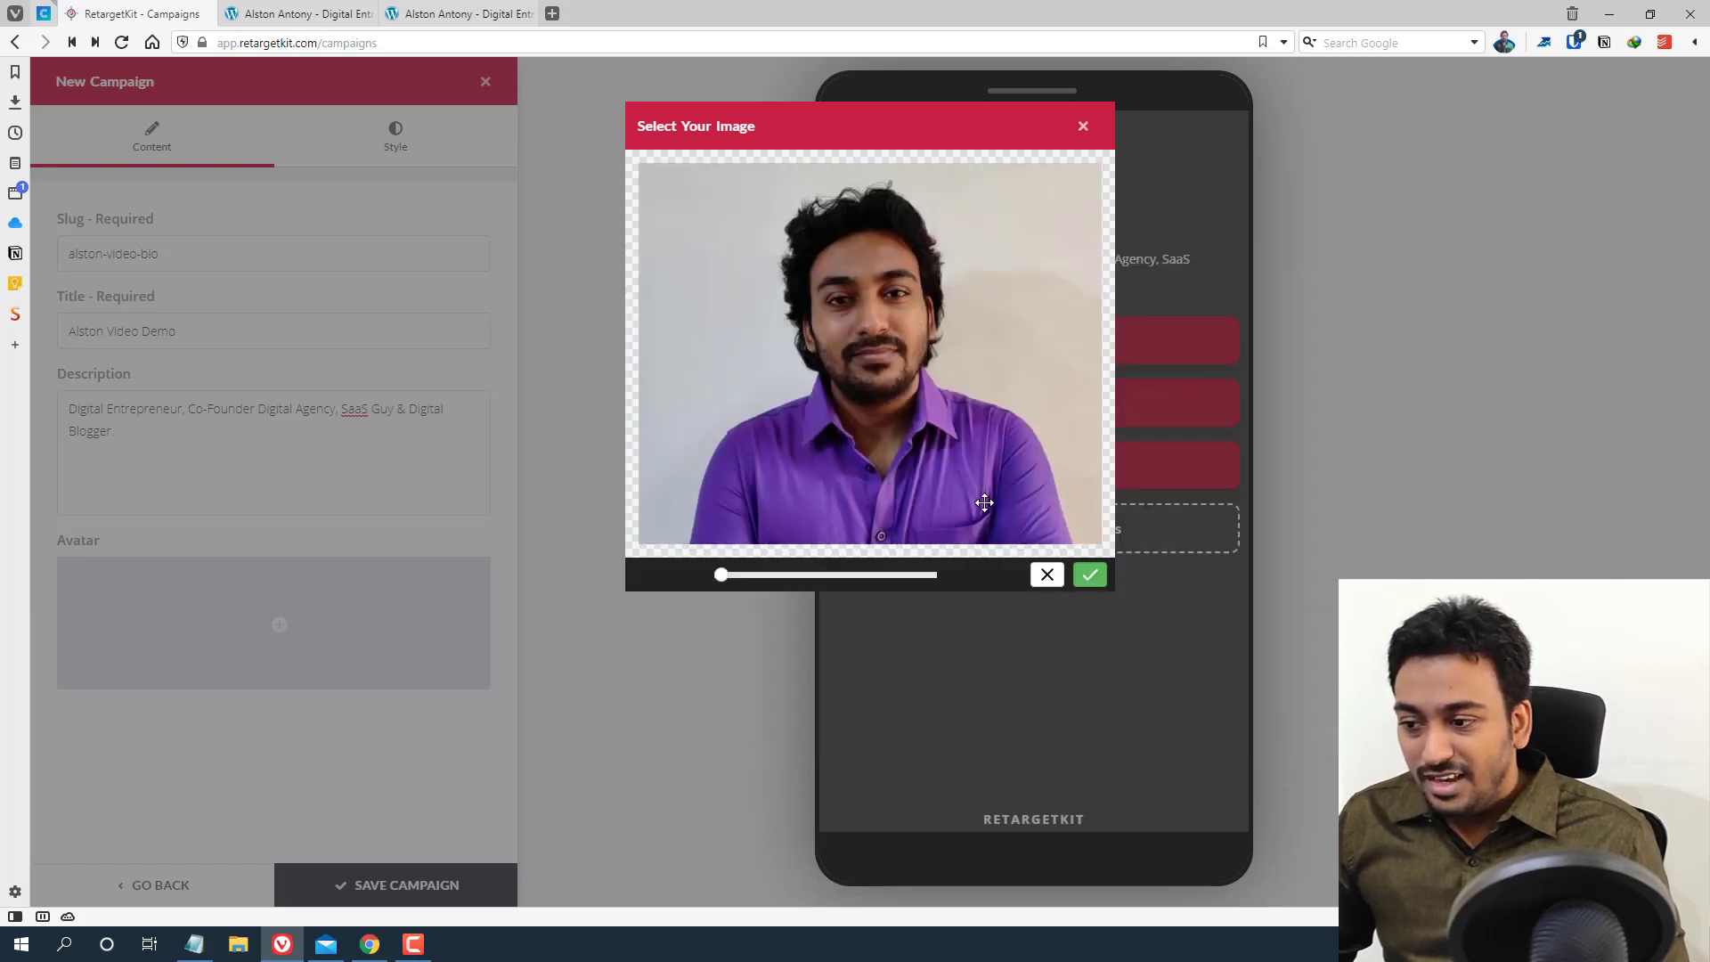
click(1096, 573)
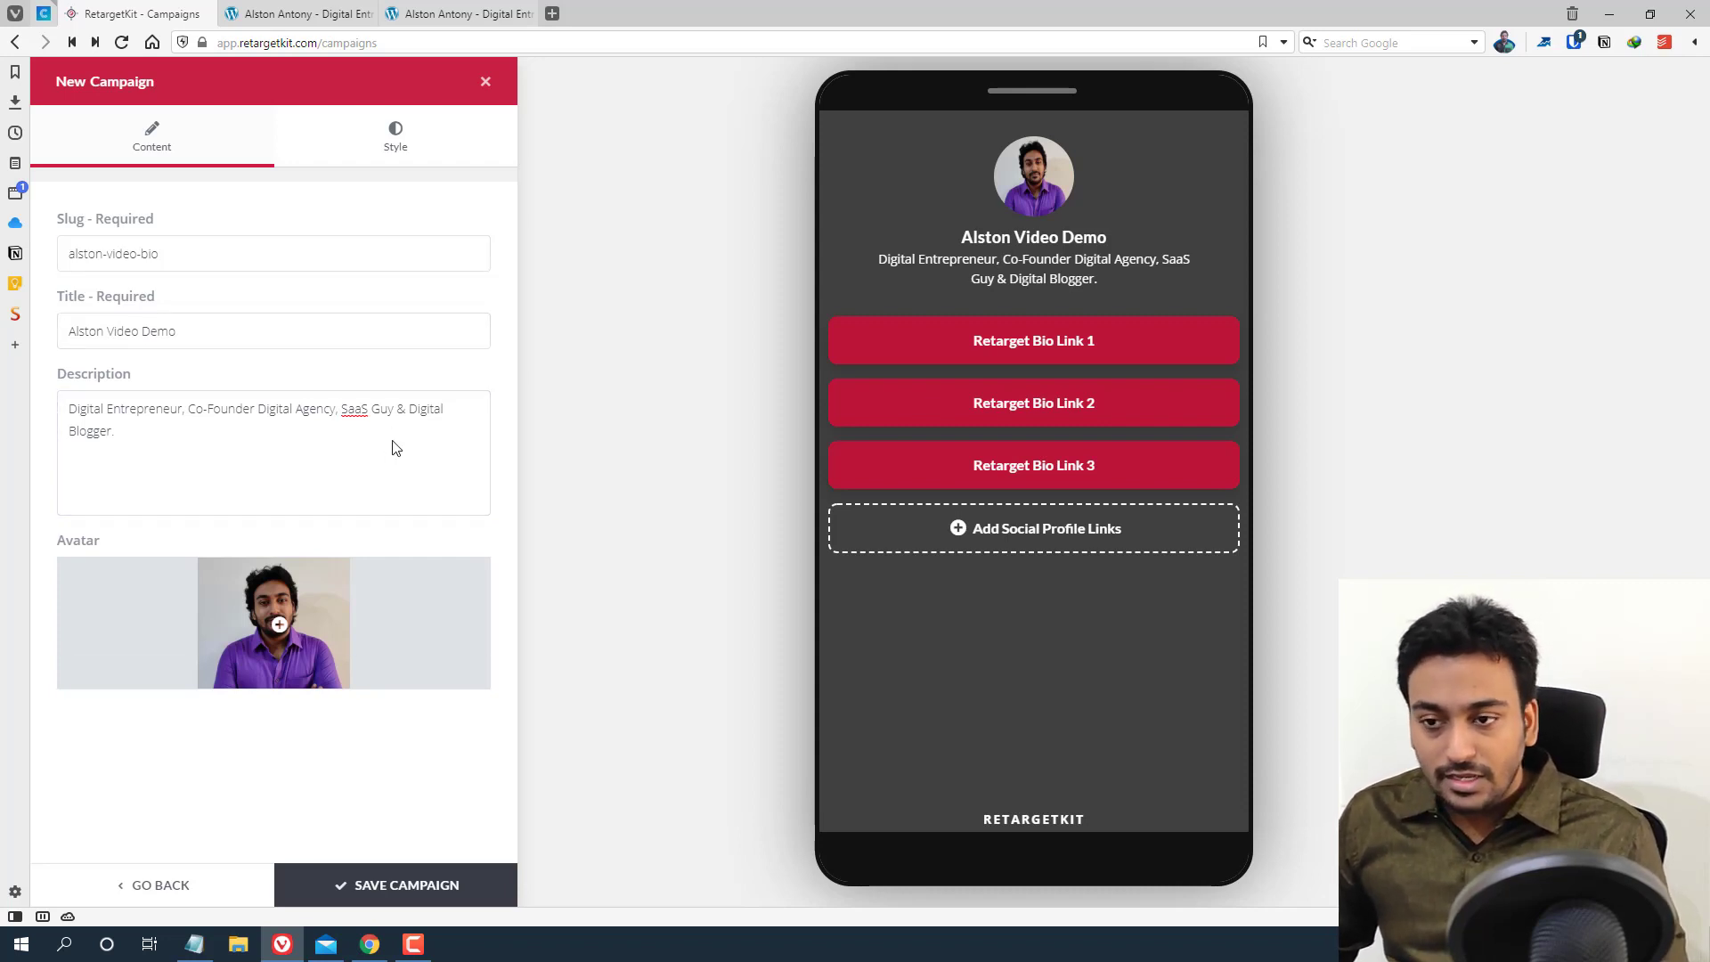
Try out the preset style themes on the bio page and choose the dark navy theme with orange link buttons
click(432, 152)
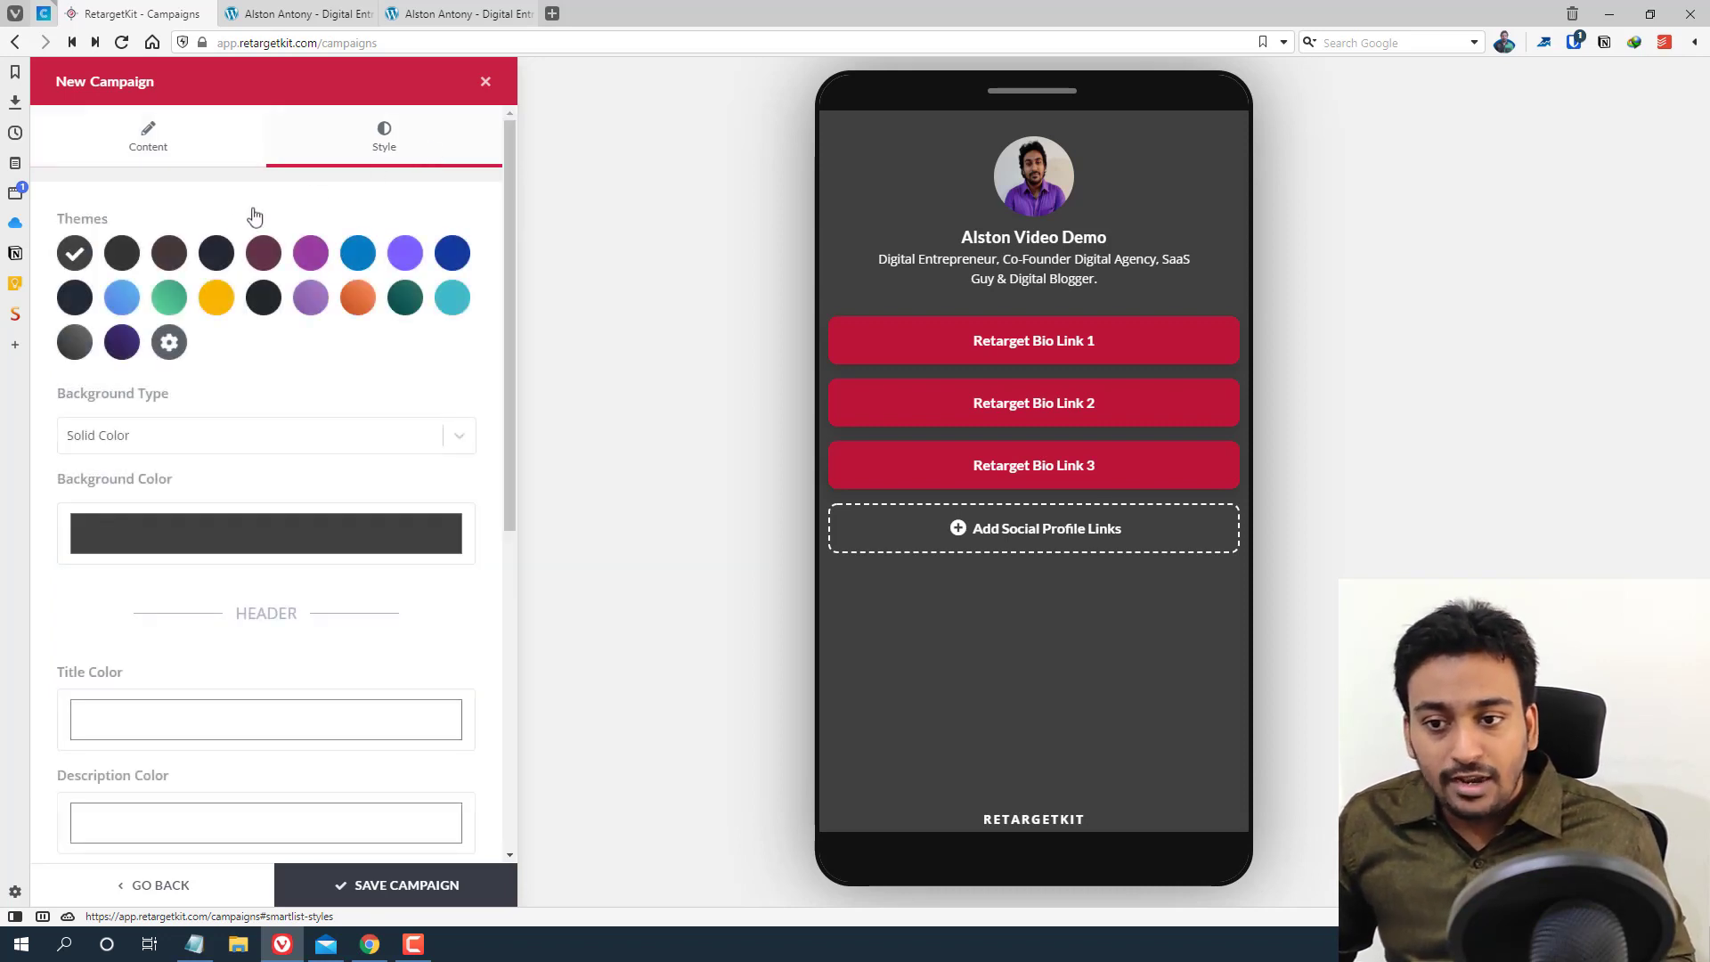
click(122, 258)
click(171, 258)
click(217, 258)
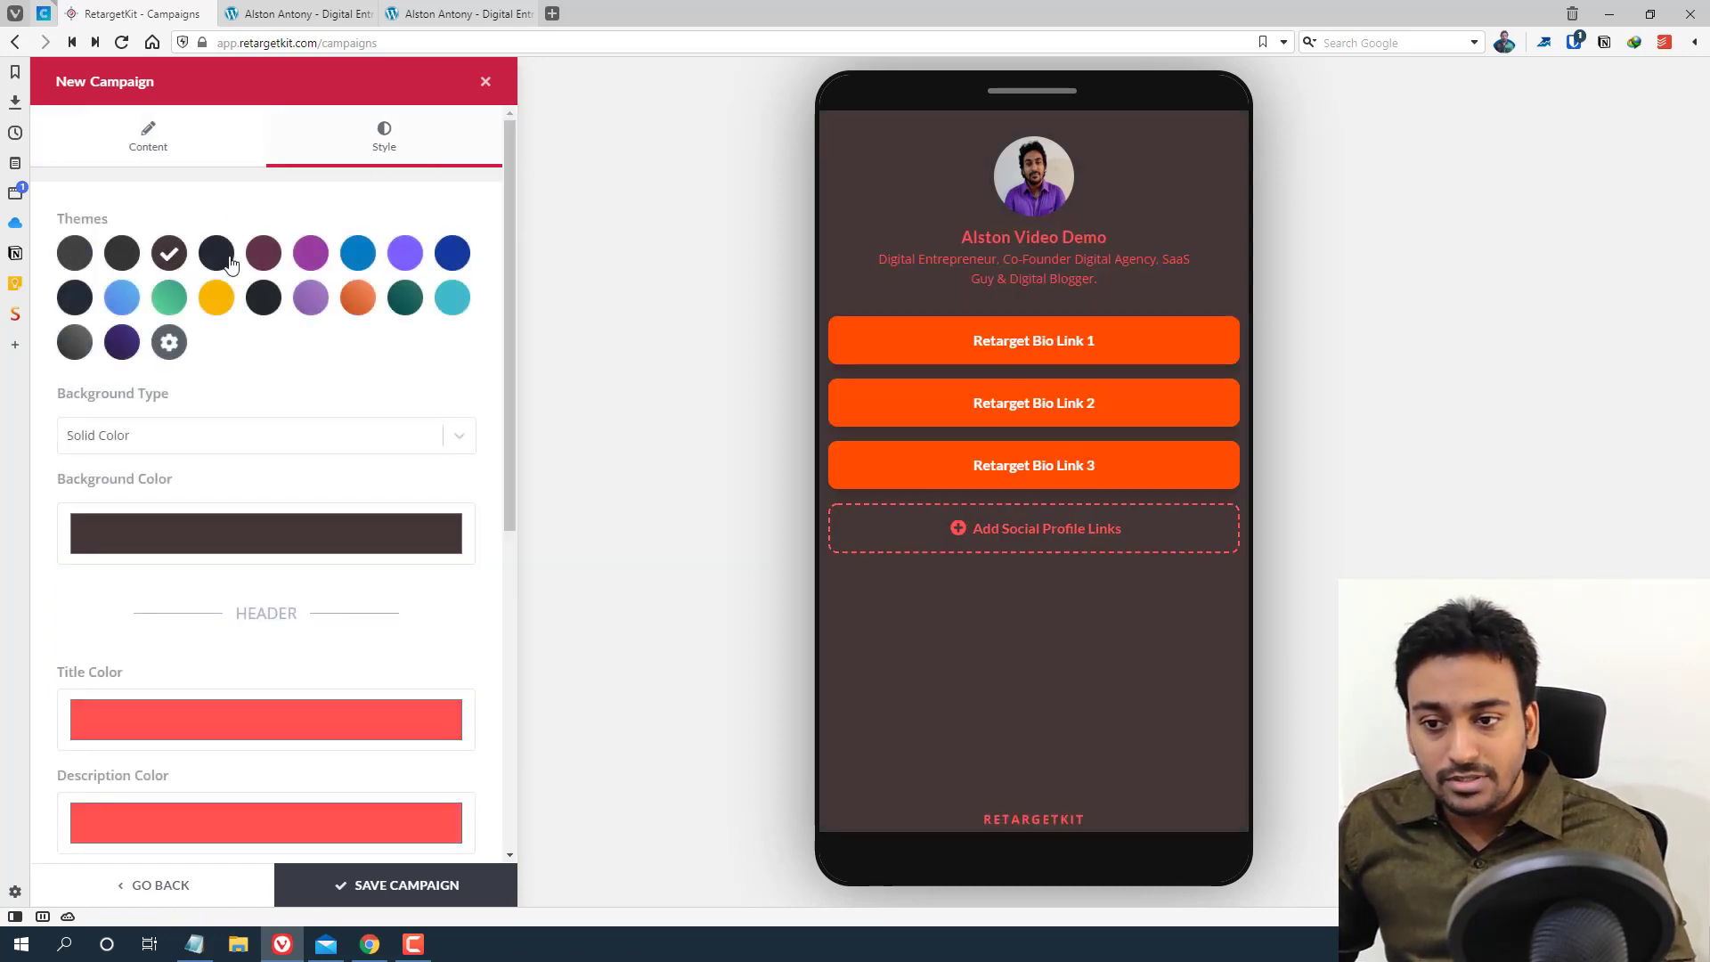
click(263, 258)
click(311, 259)
click(356, 256)
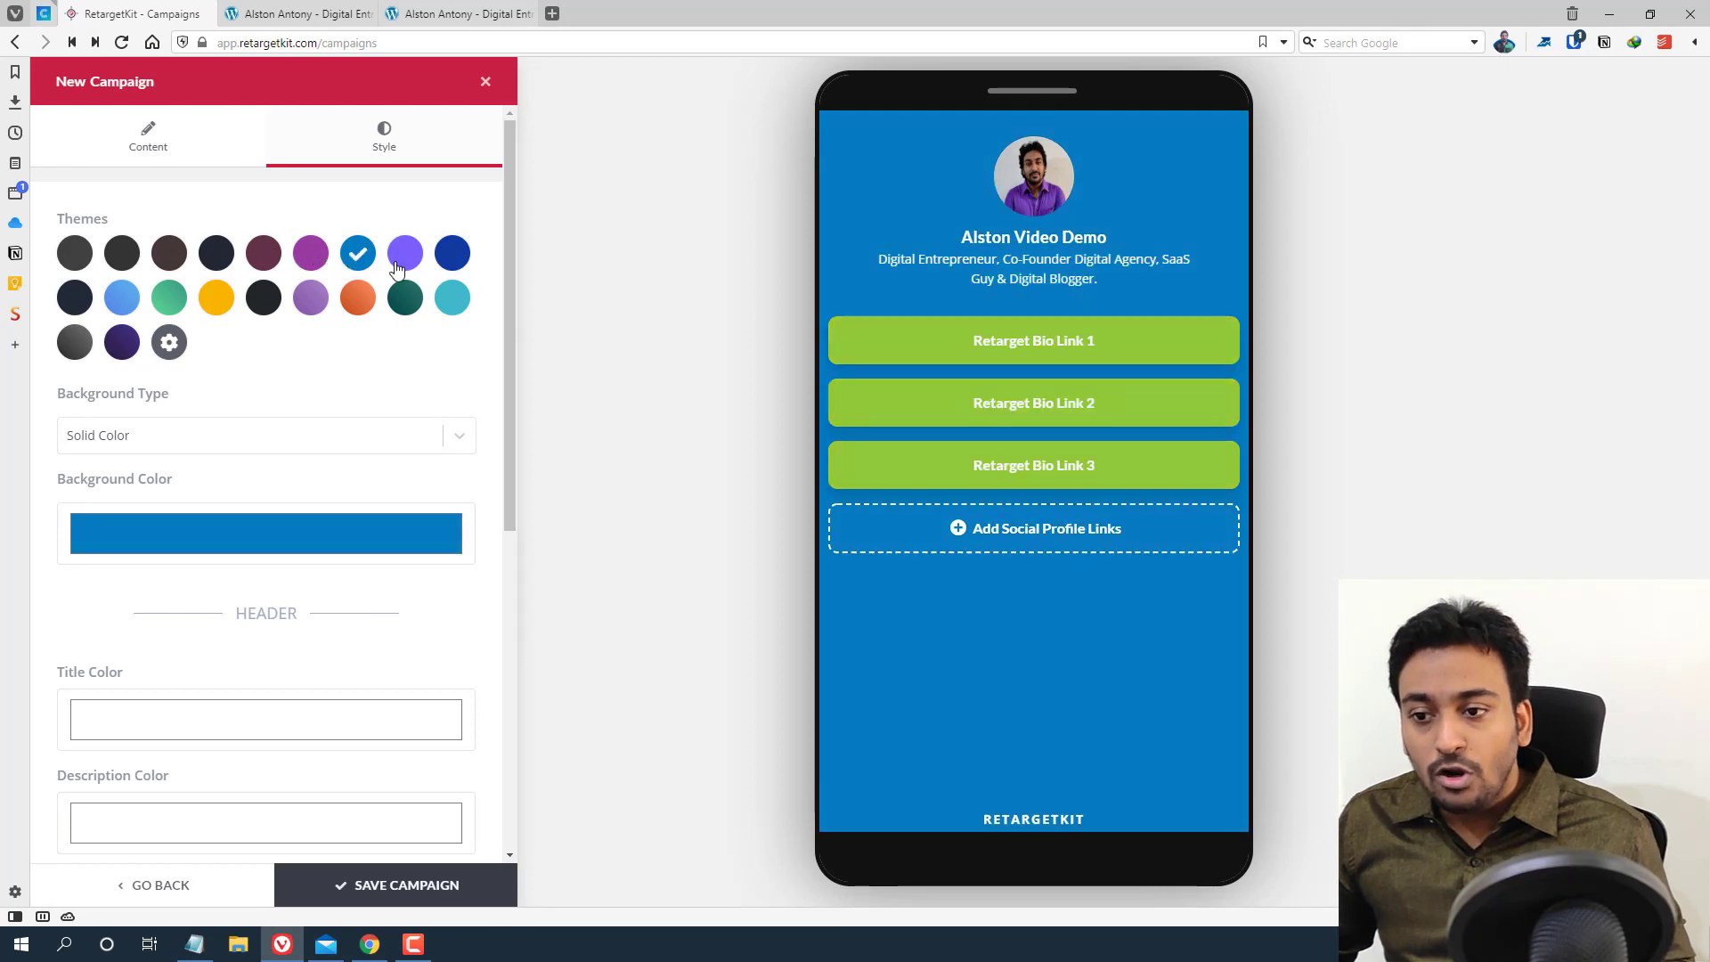
click(405, 256)
click(451, 256)
click(449, 300)
click(405, 299)
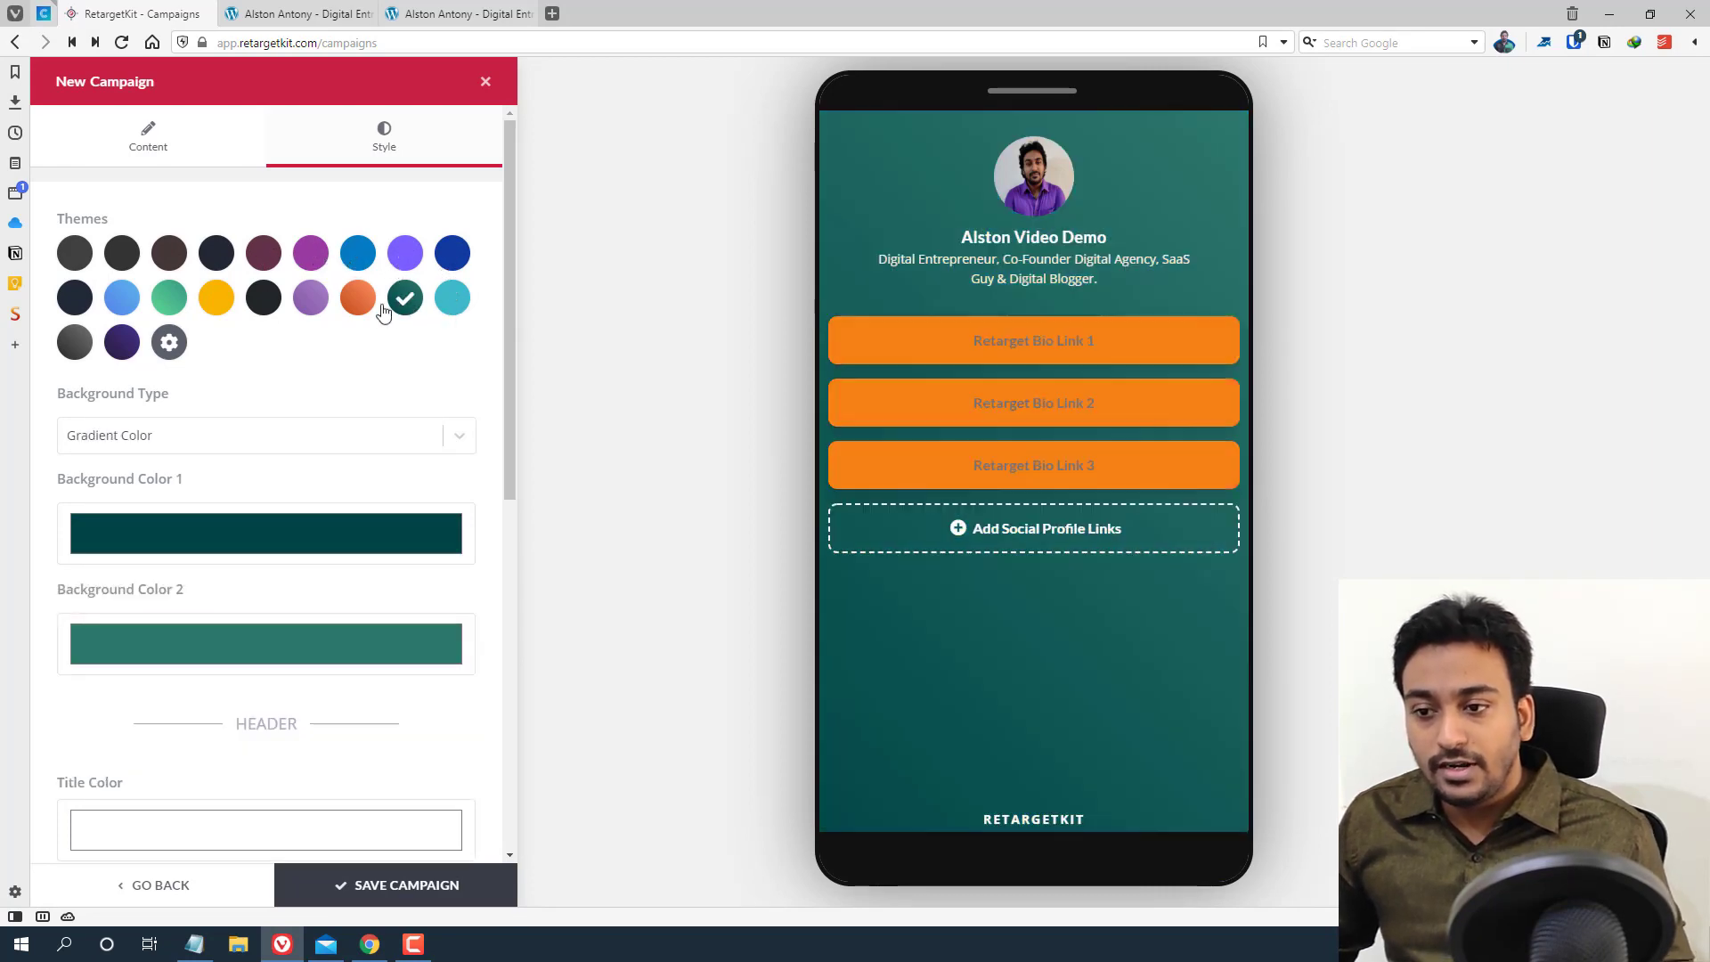
click(357, 299)
click(311, 300)
click(264, 299)
click(214, 301)
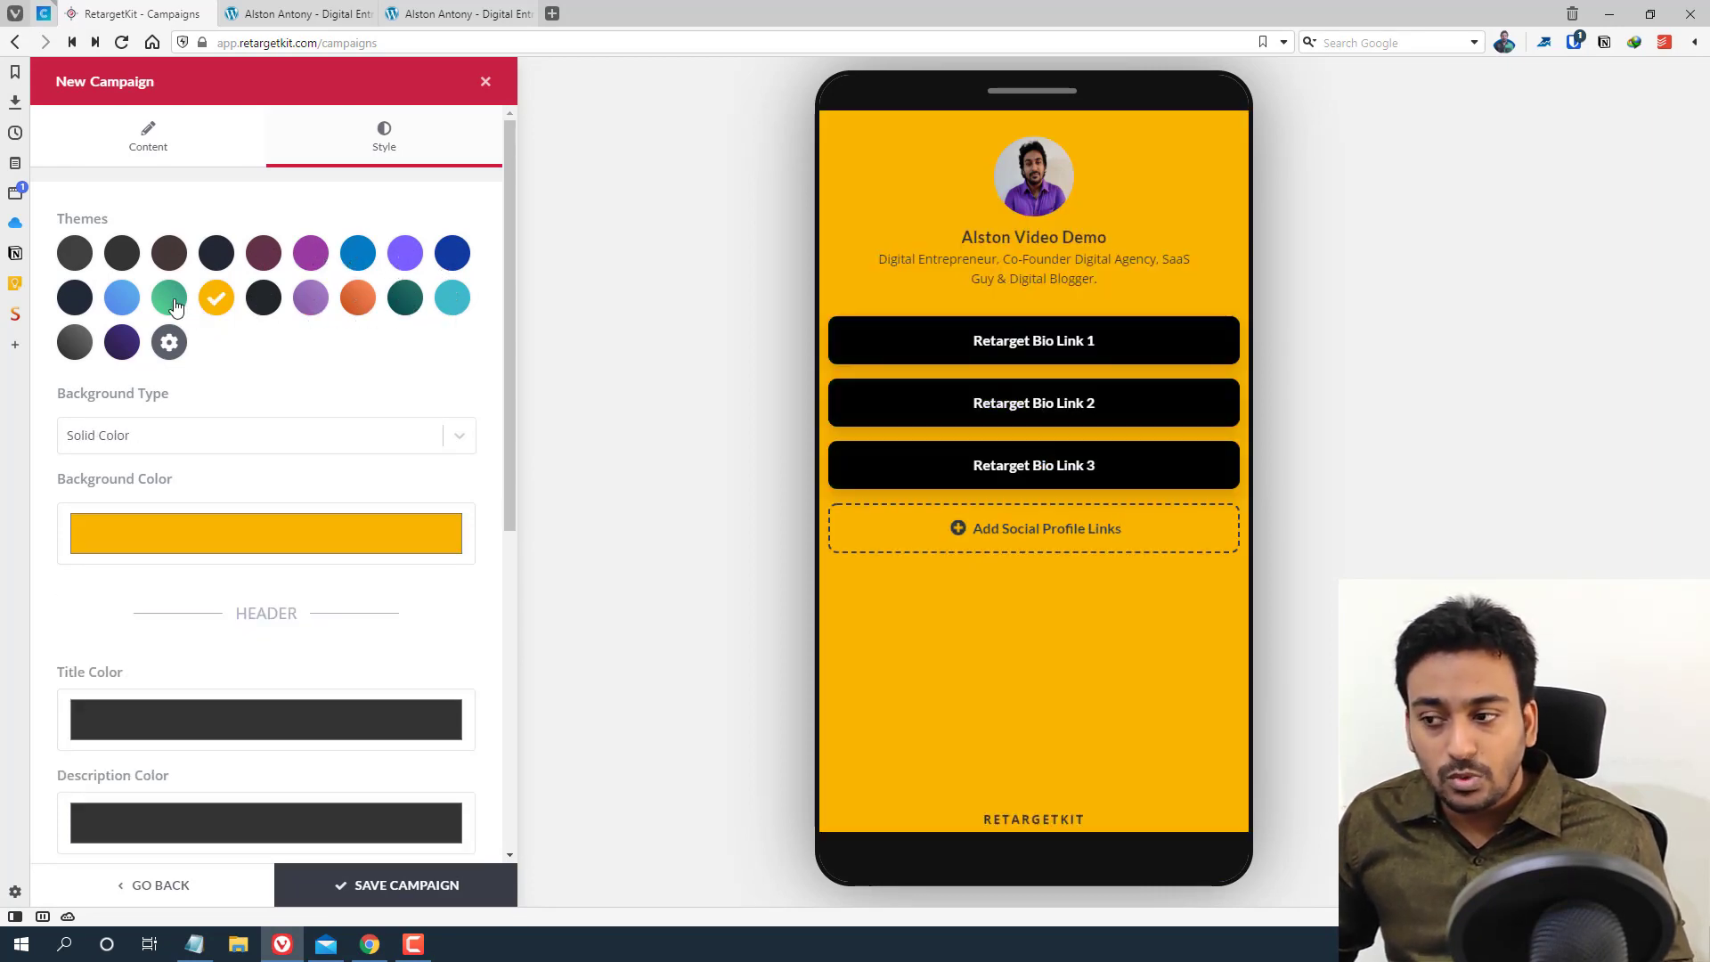
click(167, 299)
click(75, 297)
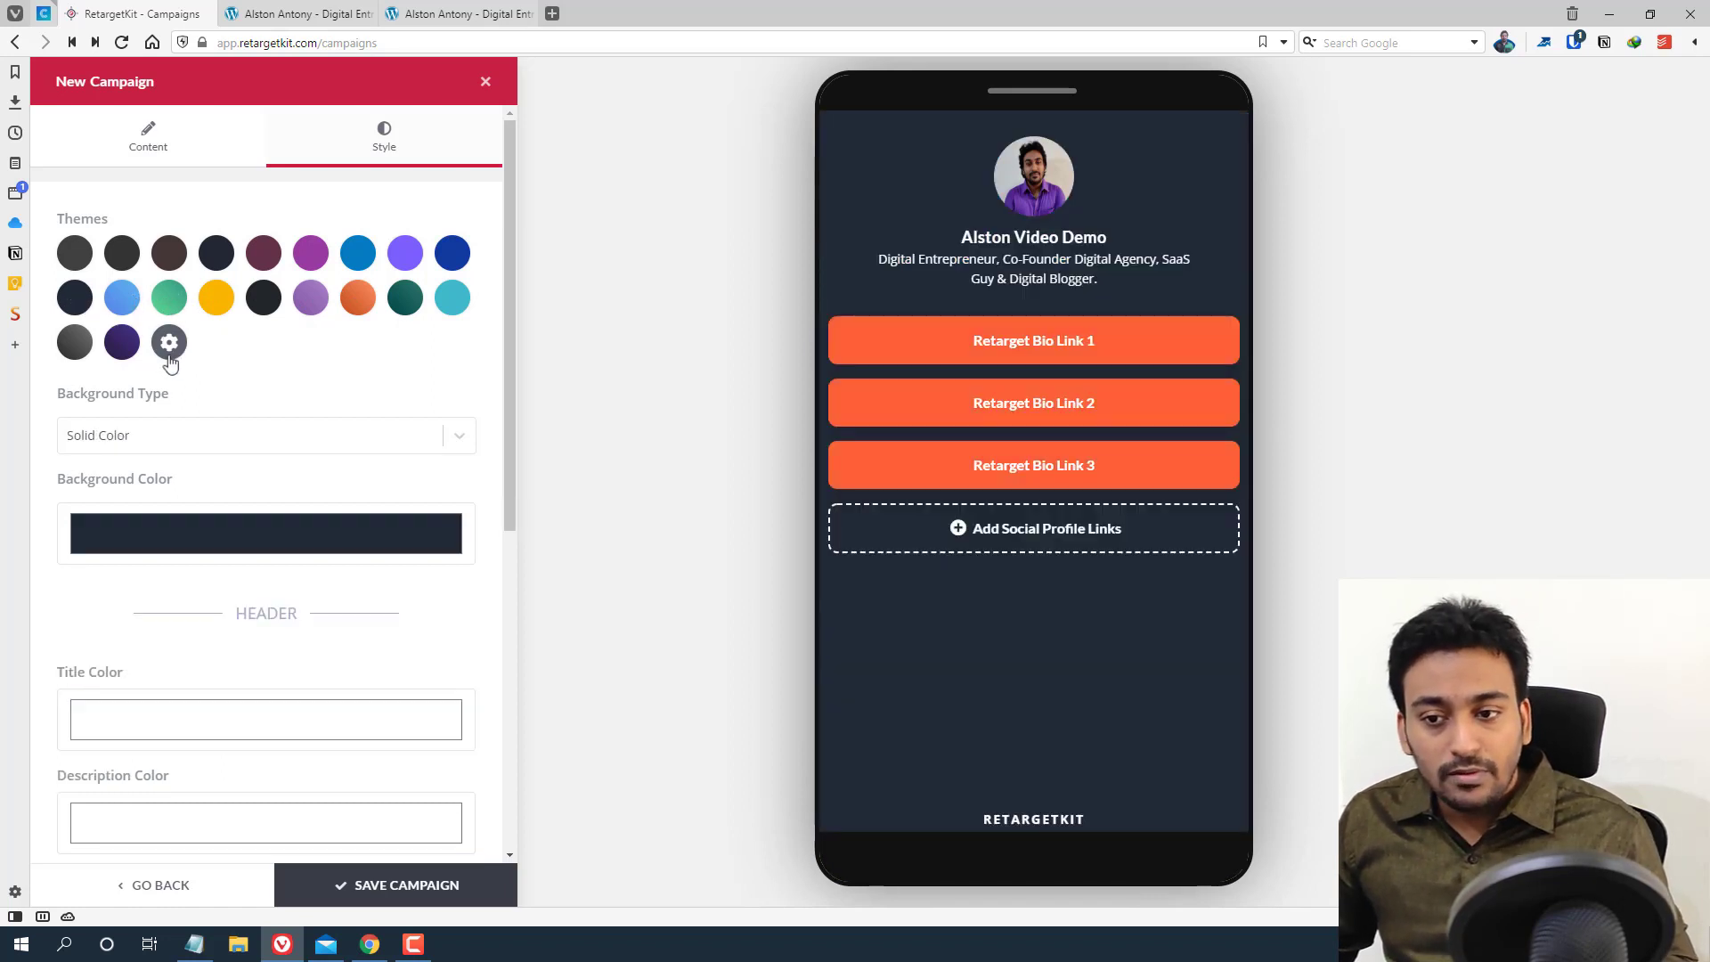
Try a gradient page background blending grey-blue with deep blue, and preview the image background type
click(114, 434)
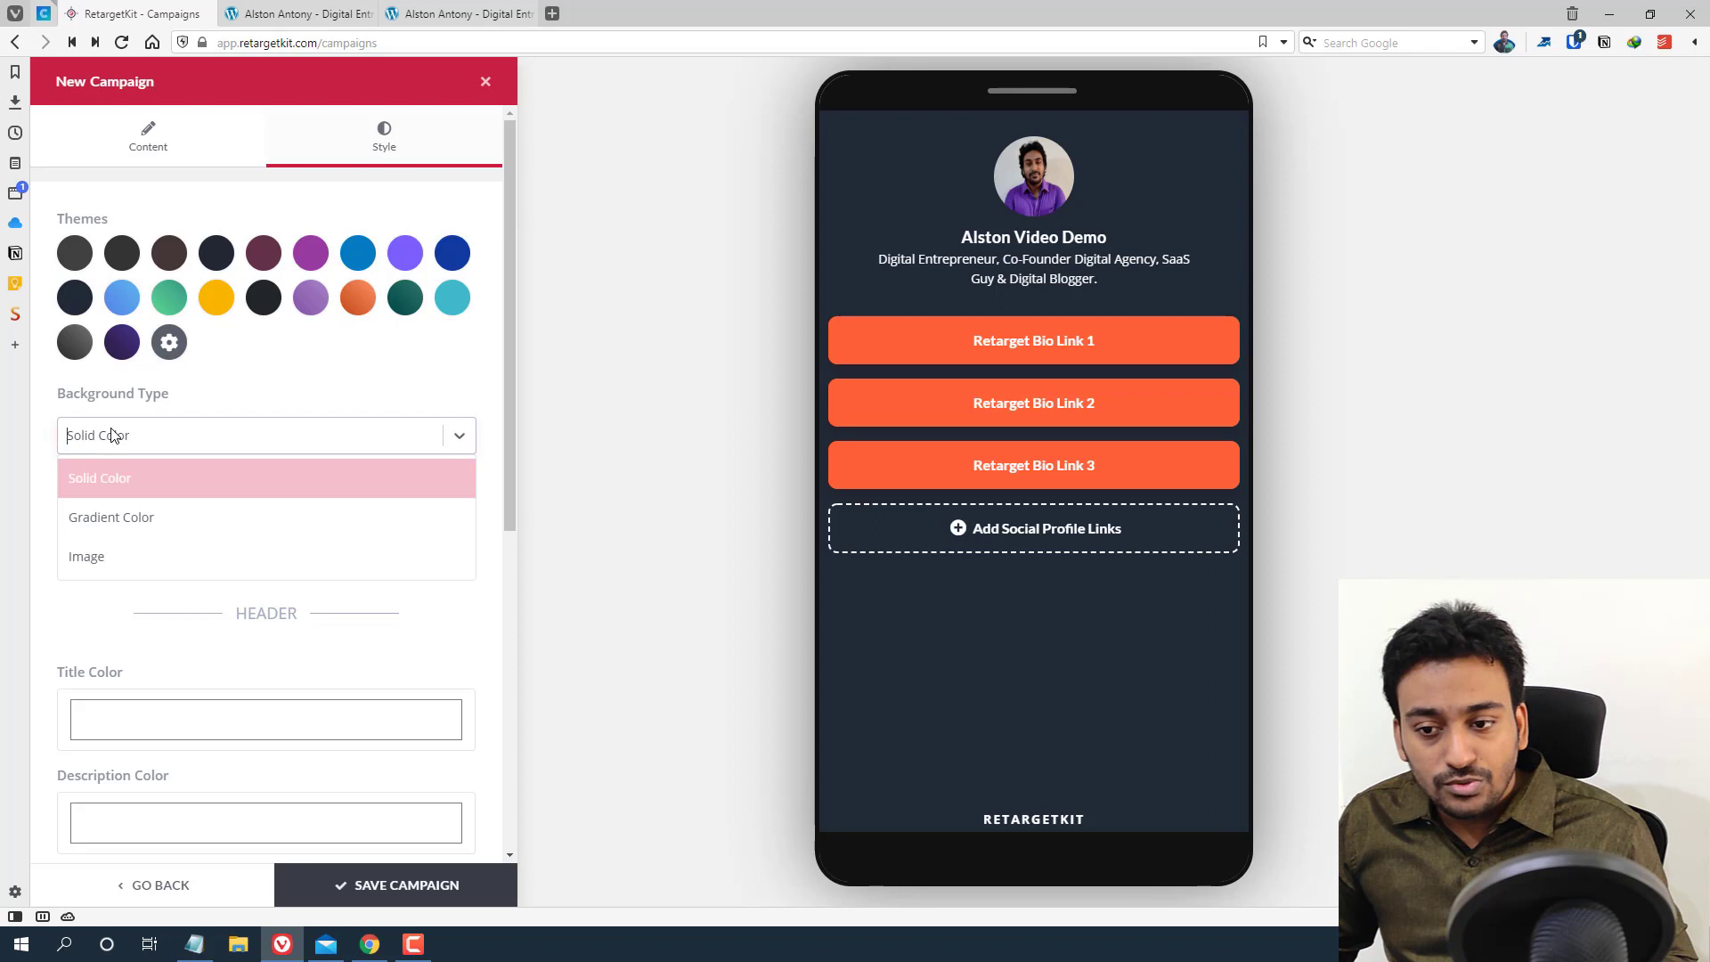
click(107, 519)
click(171, 523)
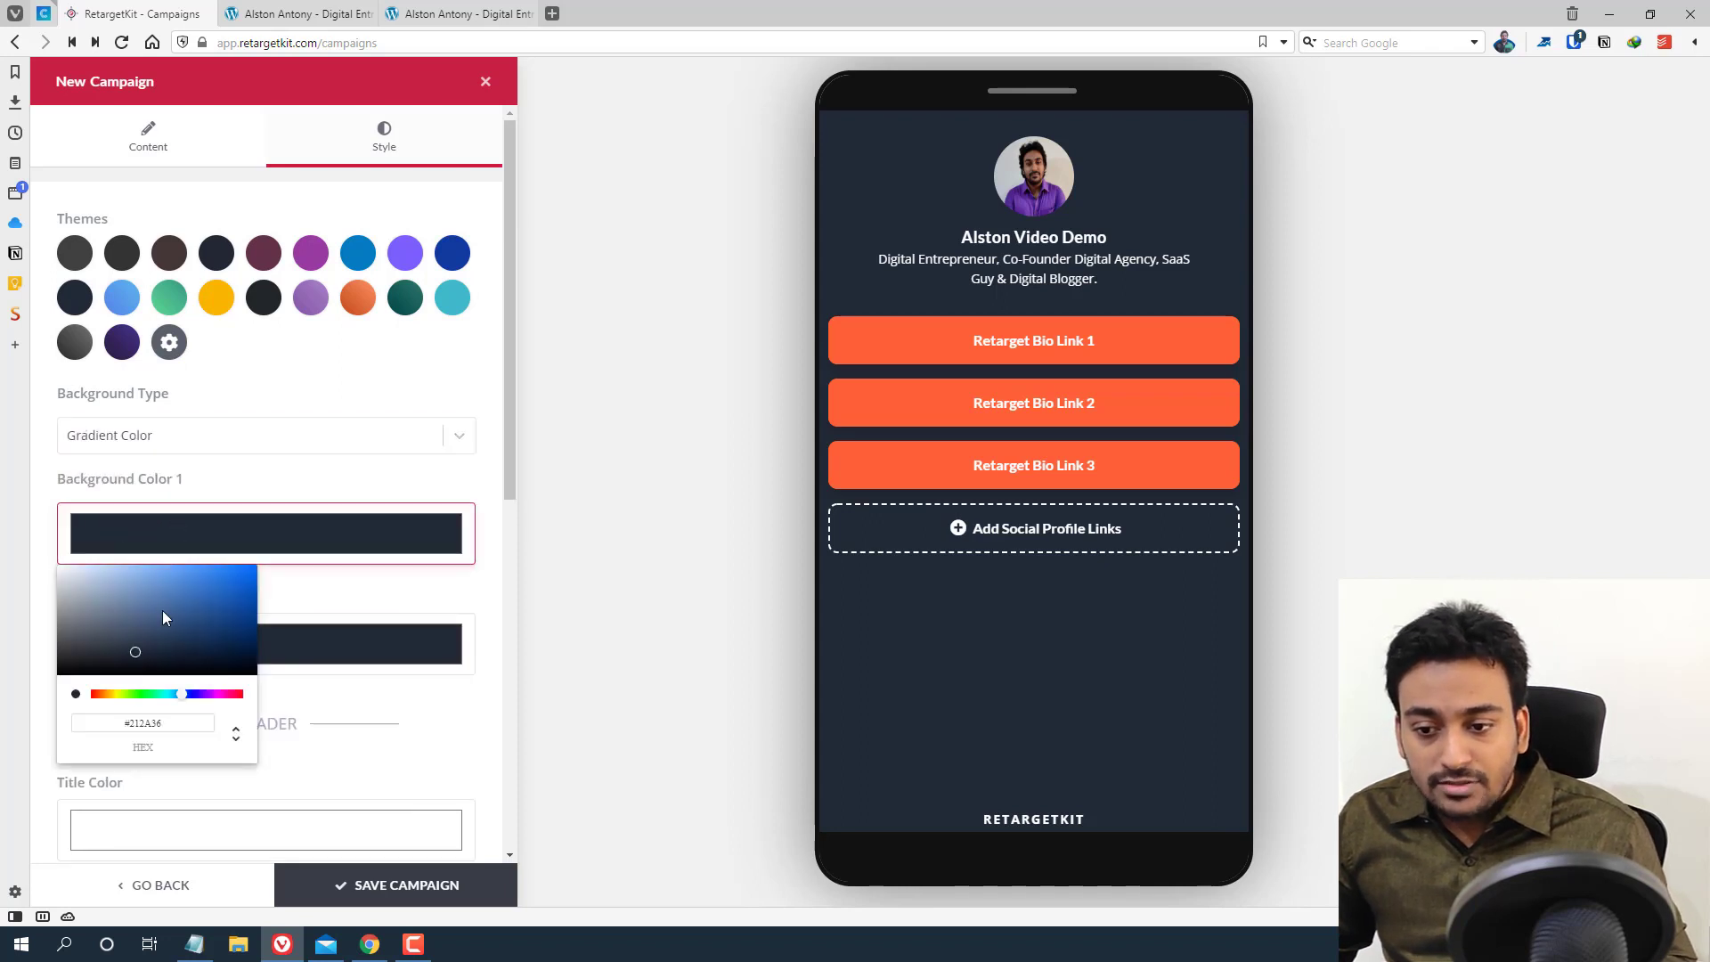
drag(162, 611, 162, 583)
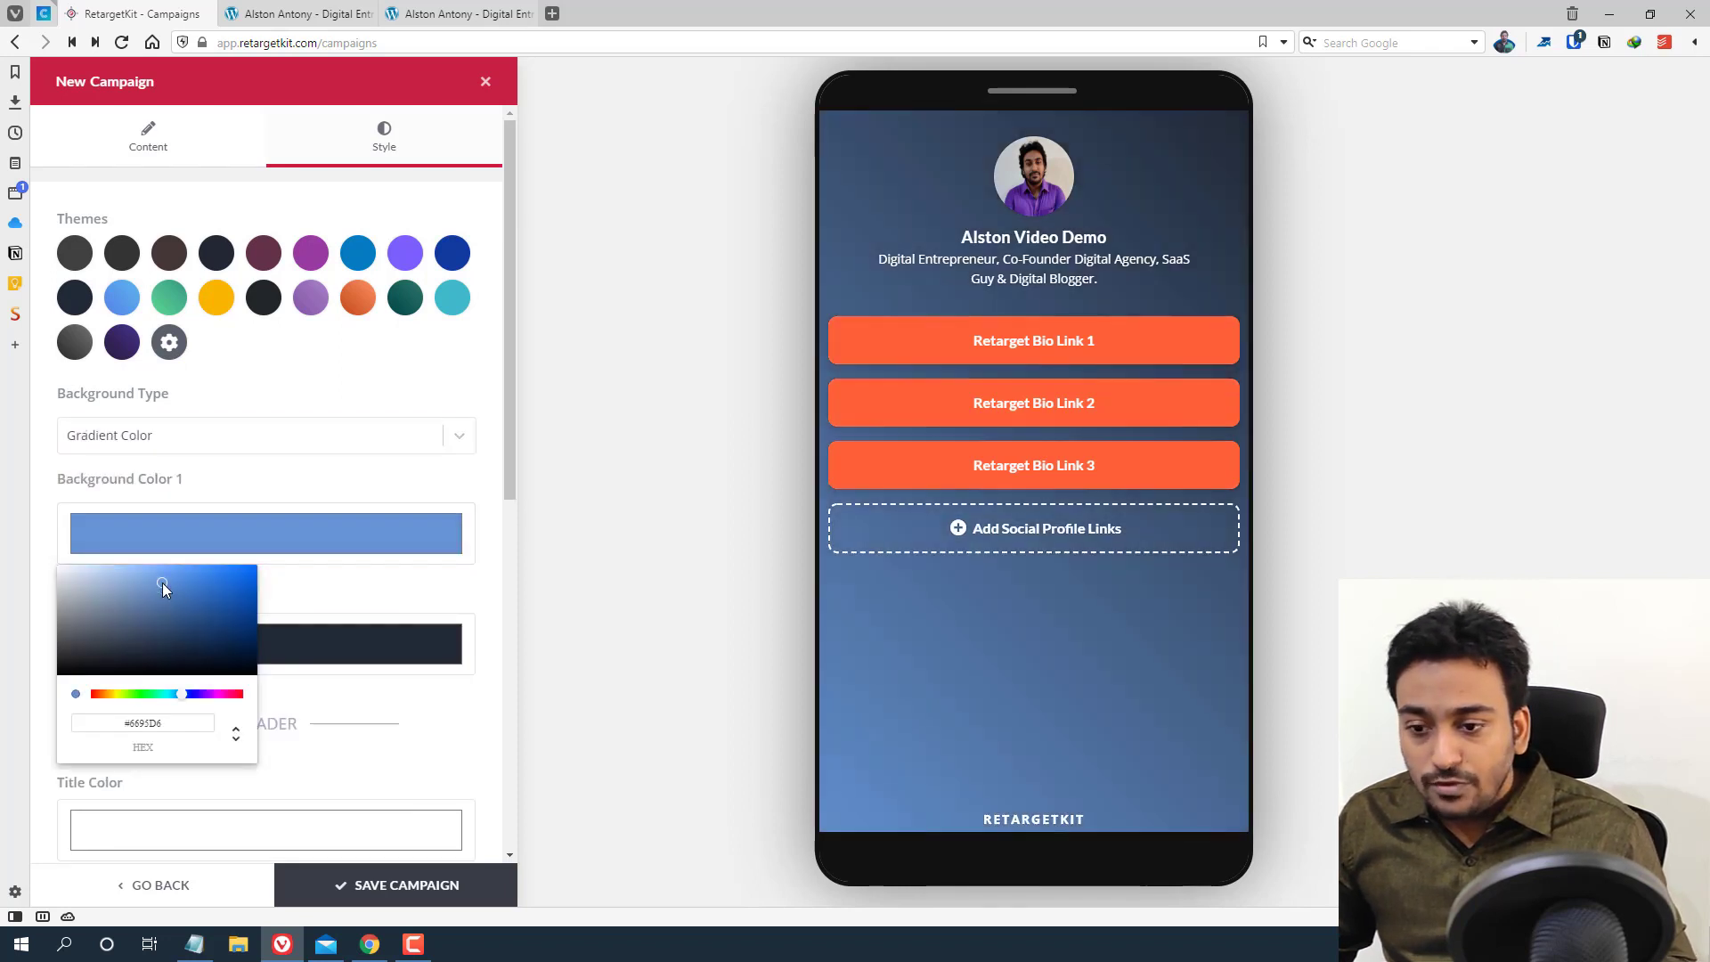
drag(235, 641, 93, 605)
click(200, 548)
click(217, 643)
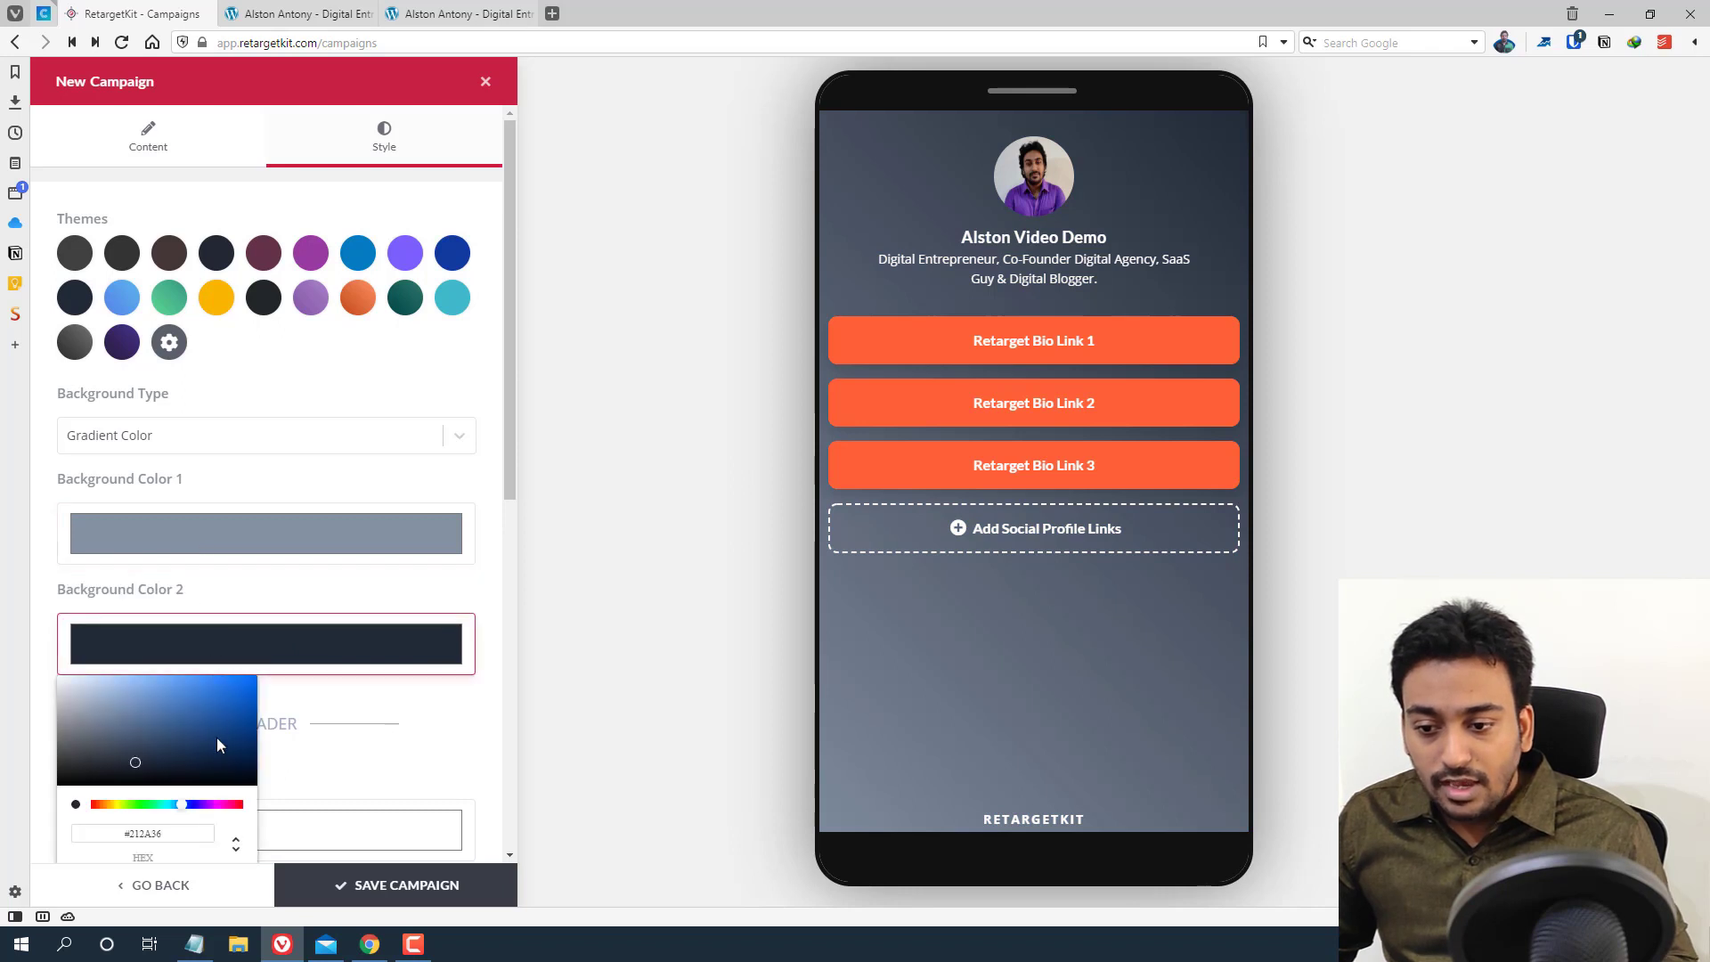
mouse_move(216, 735)
mouse_down()
mouse_move(243, 684)
mouse_move(246, 722)
mouse_up()
click(254, 602)
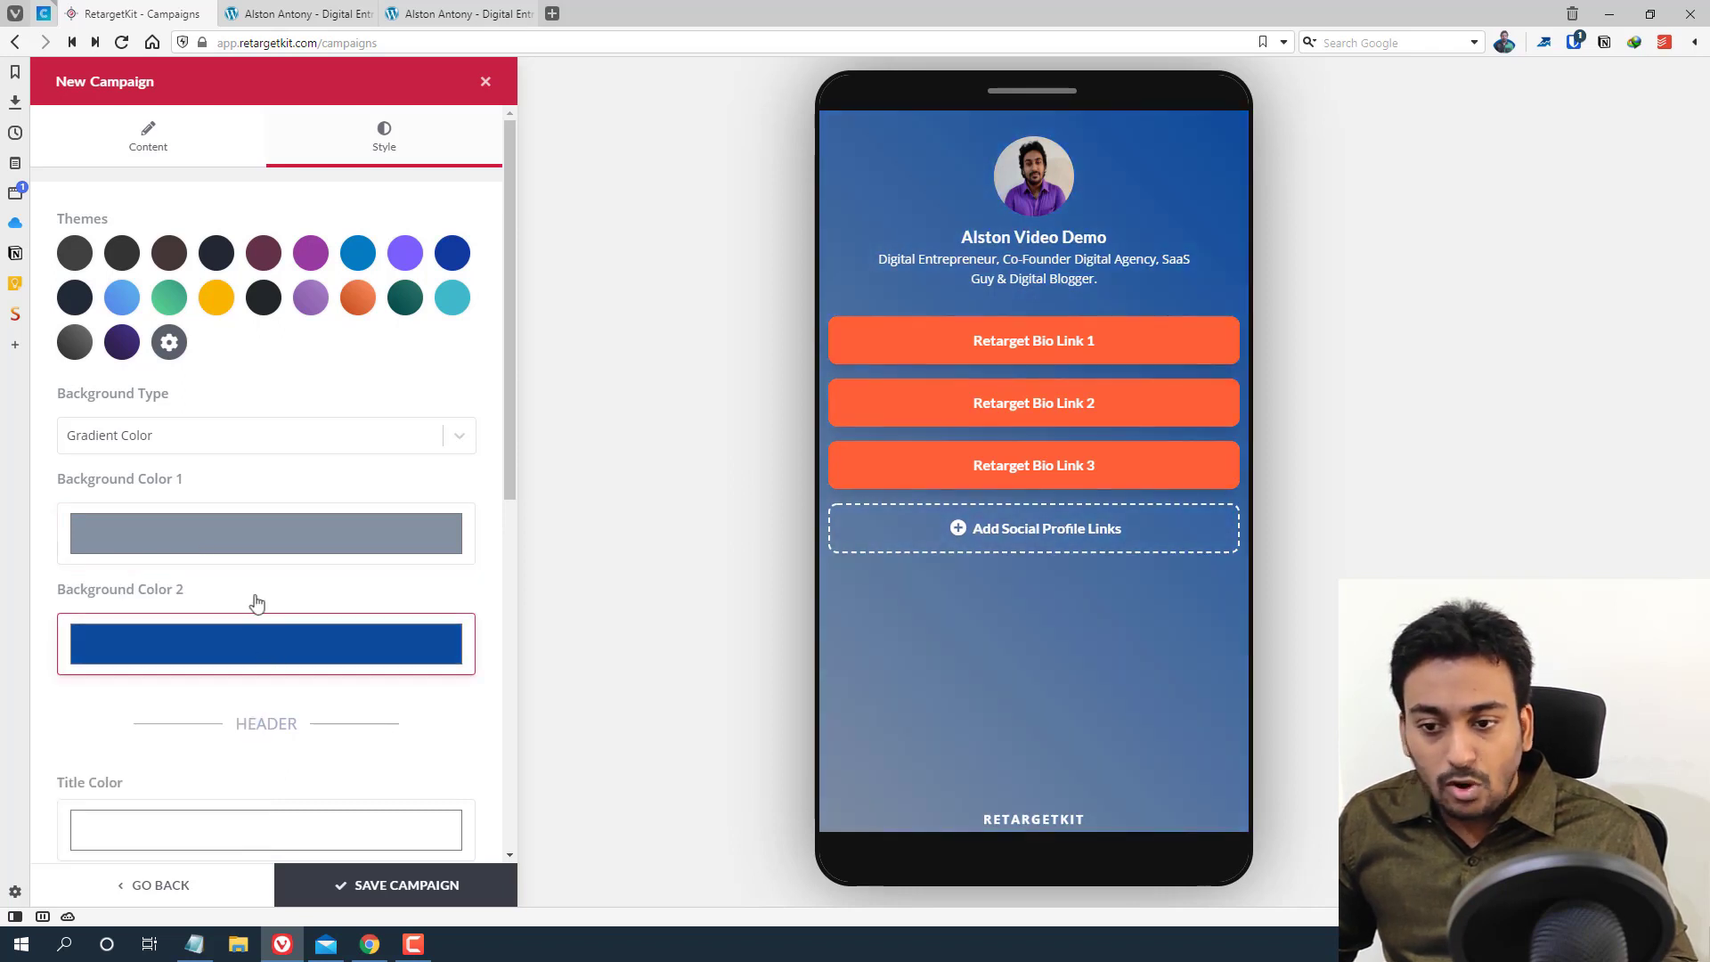
click(229, 441)
click(181, 556)
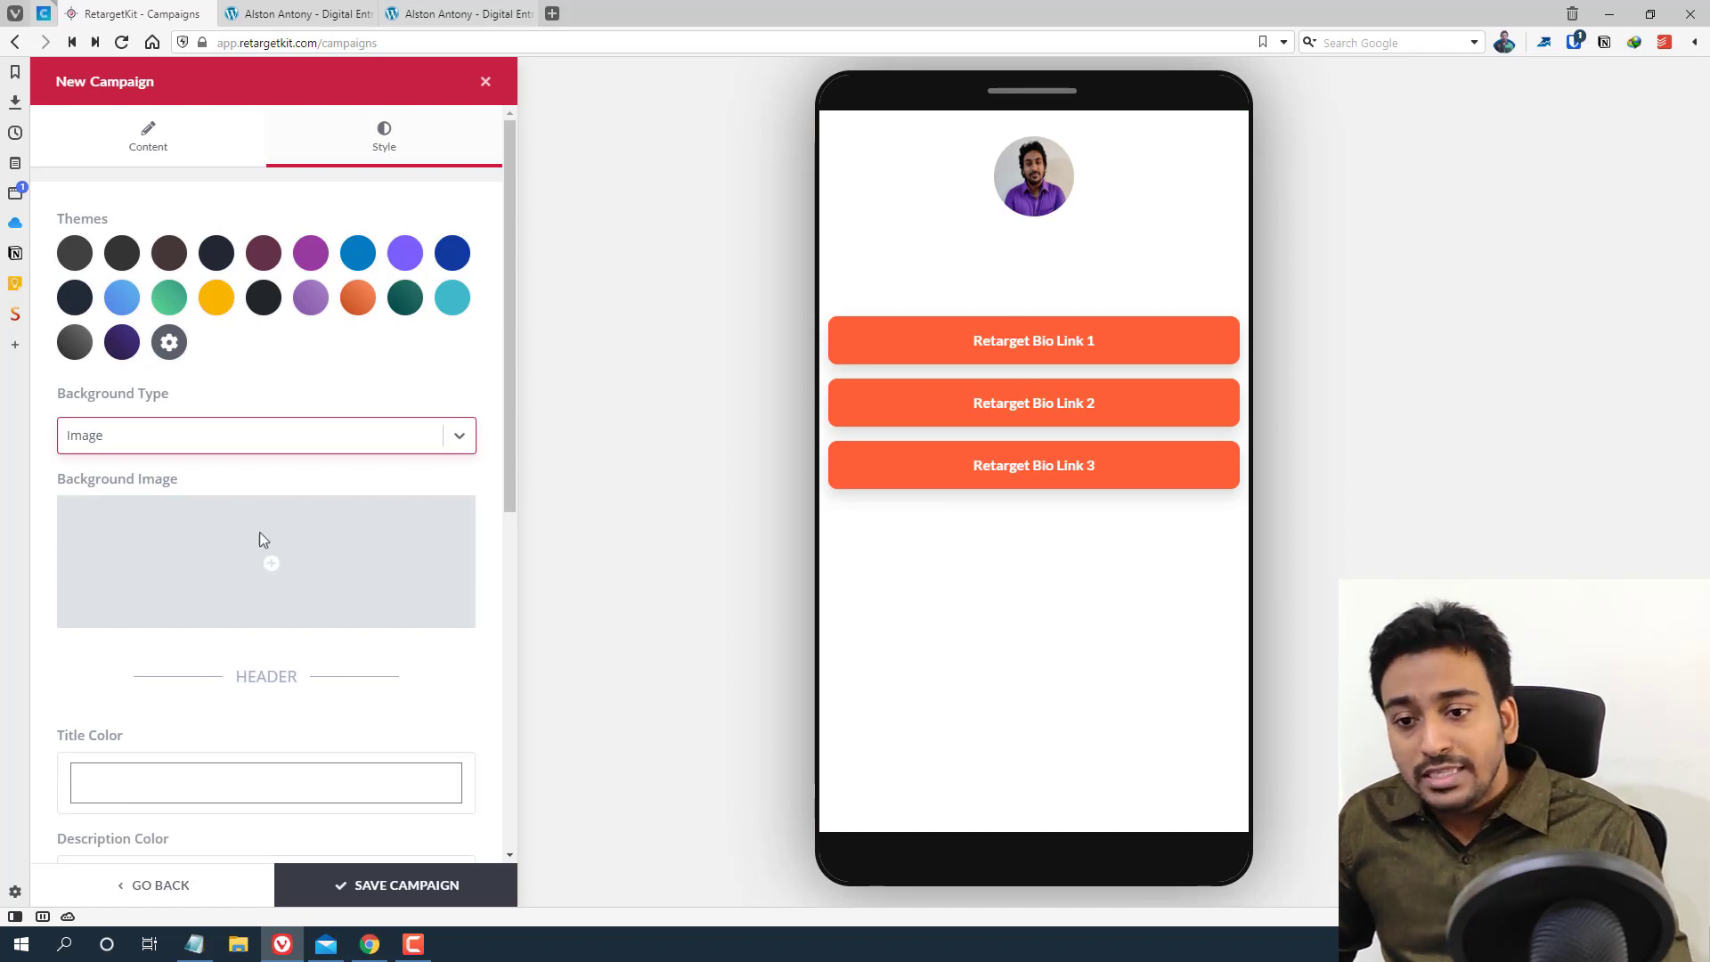
Set the page background to a solid colour in dark navy, #0F2441
click(228, 445)
click(175, 486)
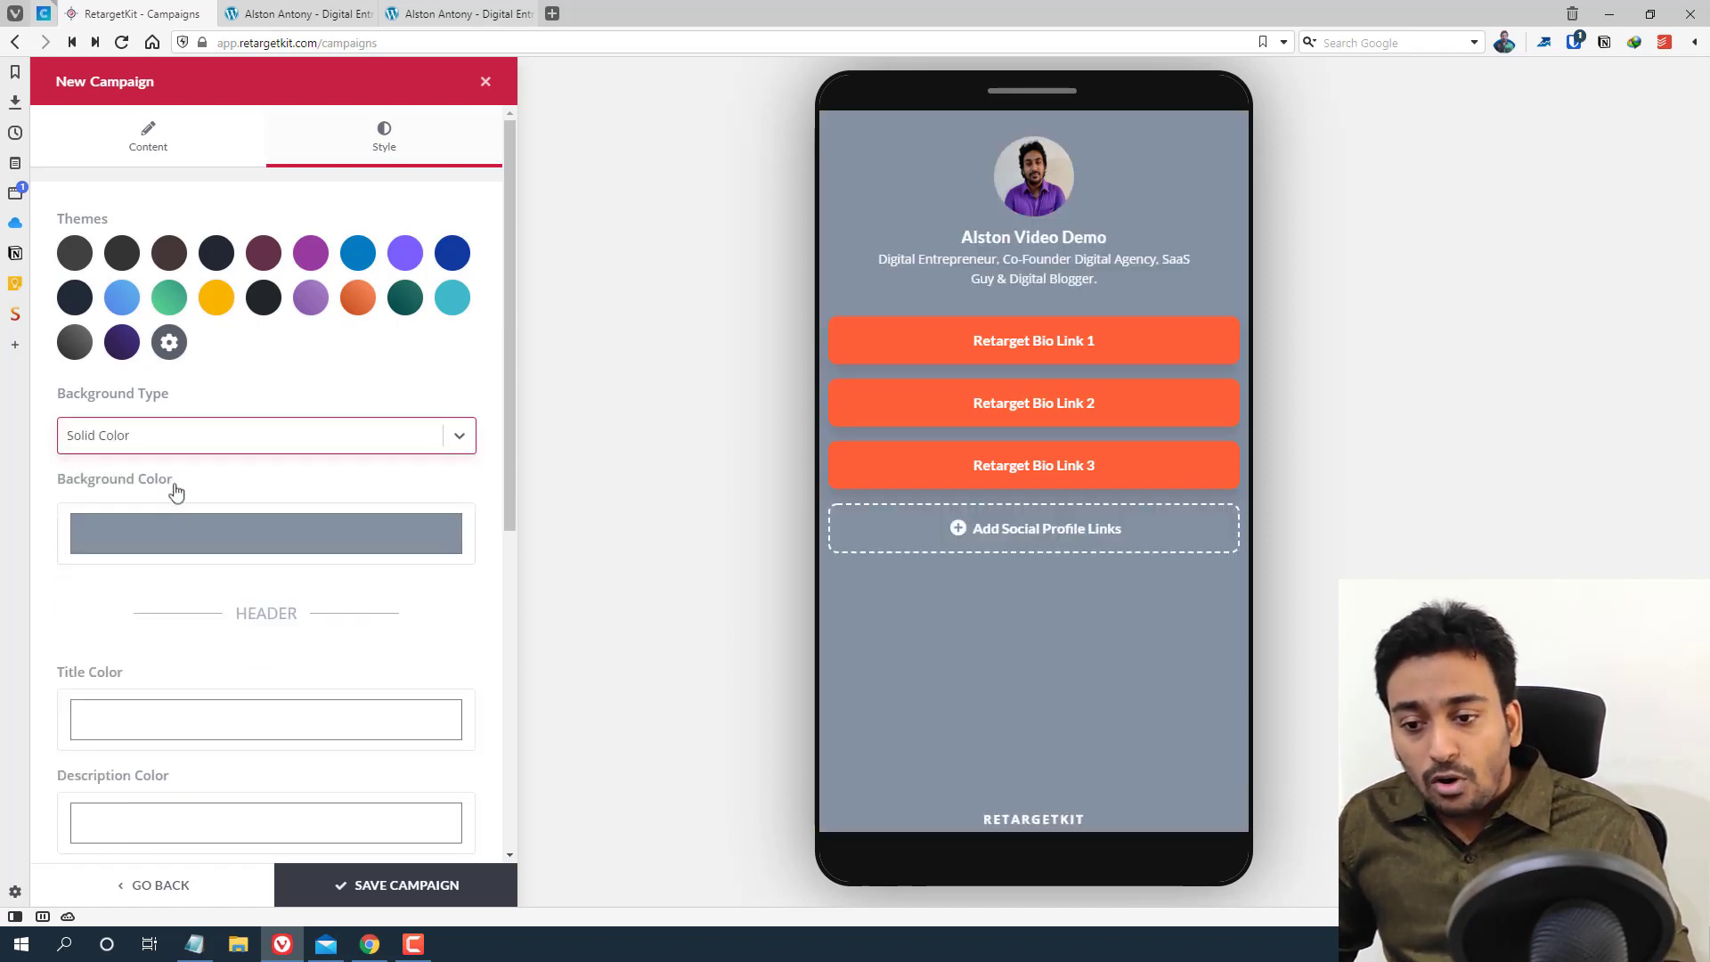
click(204, 544)
drag(207, 600, 215, 652)
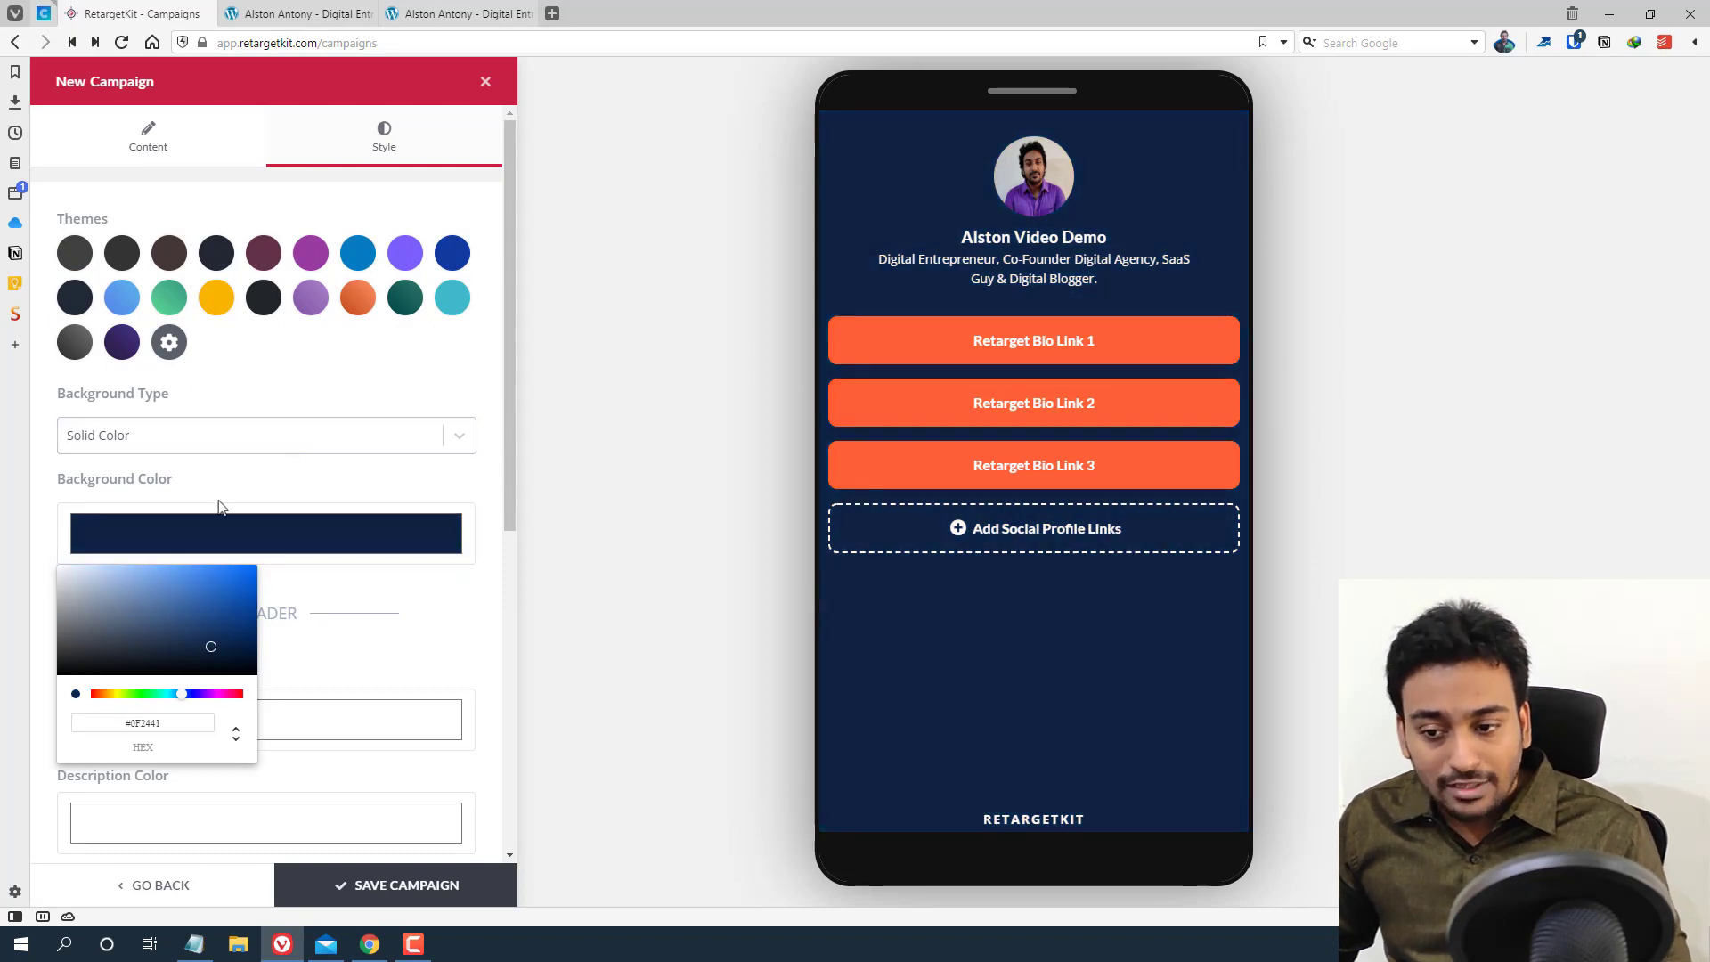
click(169, 534)
Set the header's title colour to bright yellow, #F2FF00
scroll(248, 424, down, 3)
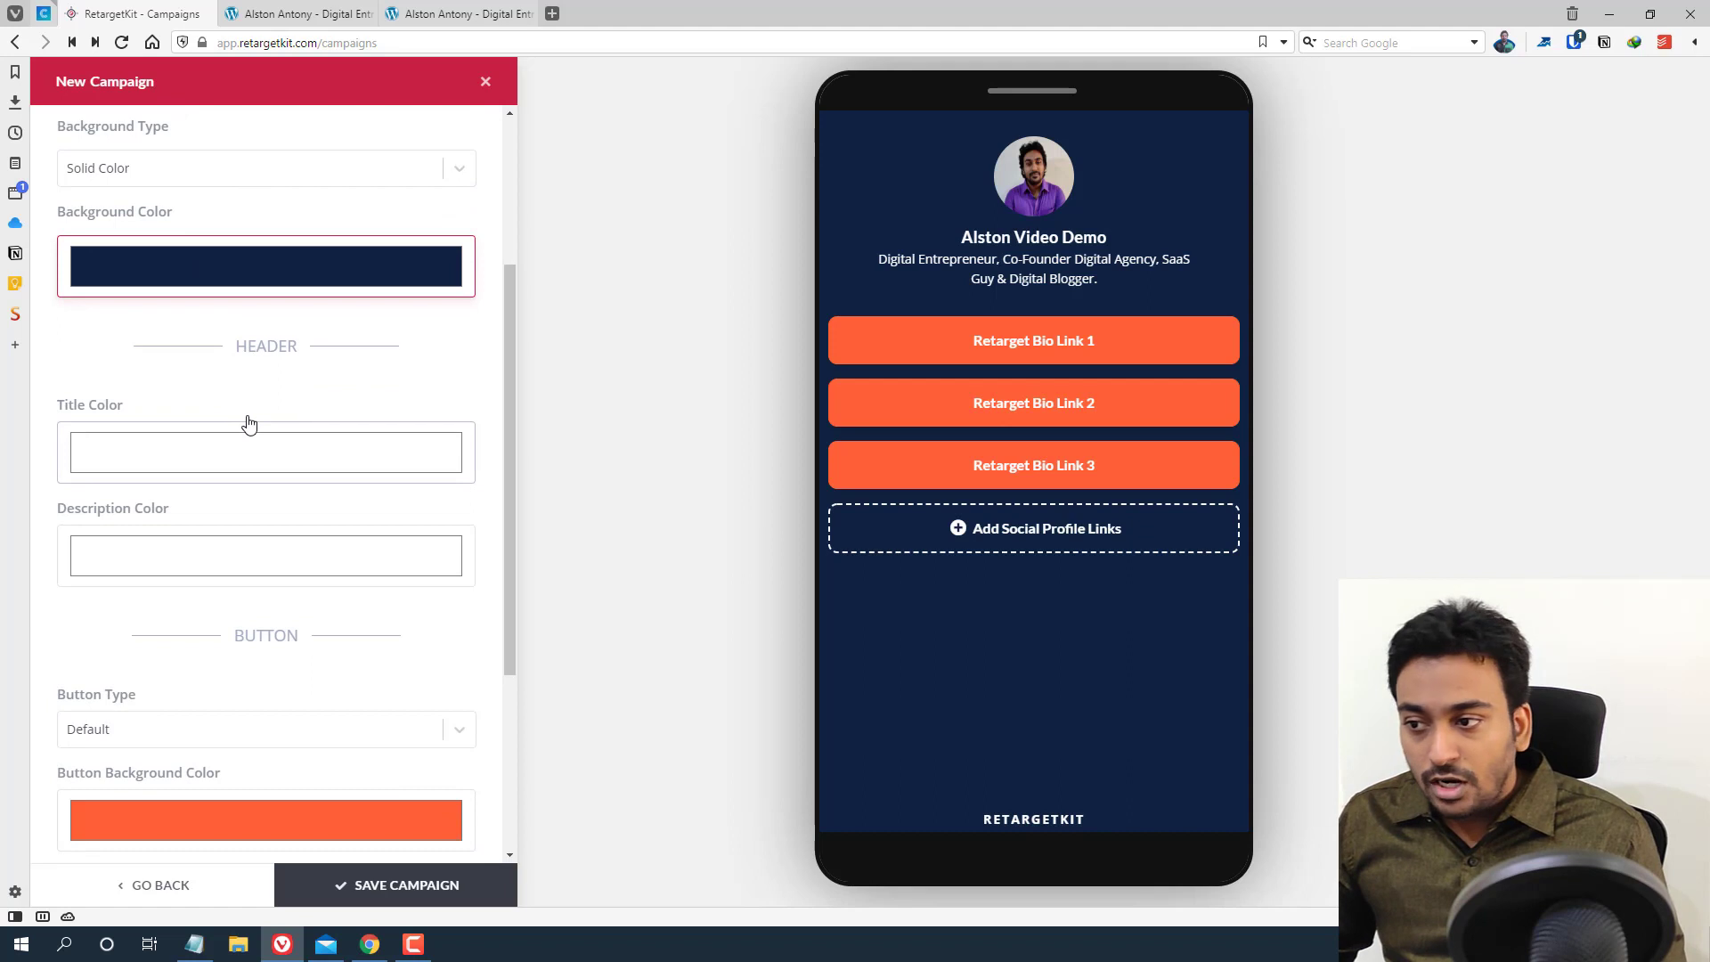
click(279, 472)
click(114, 621)
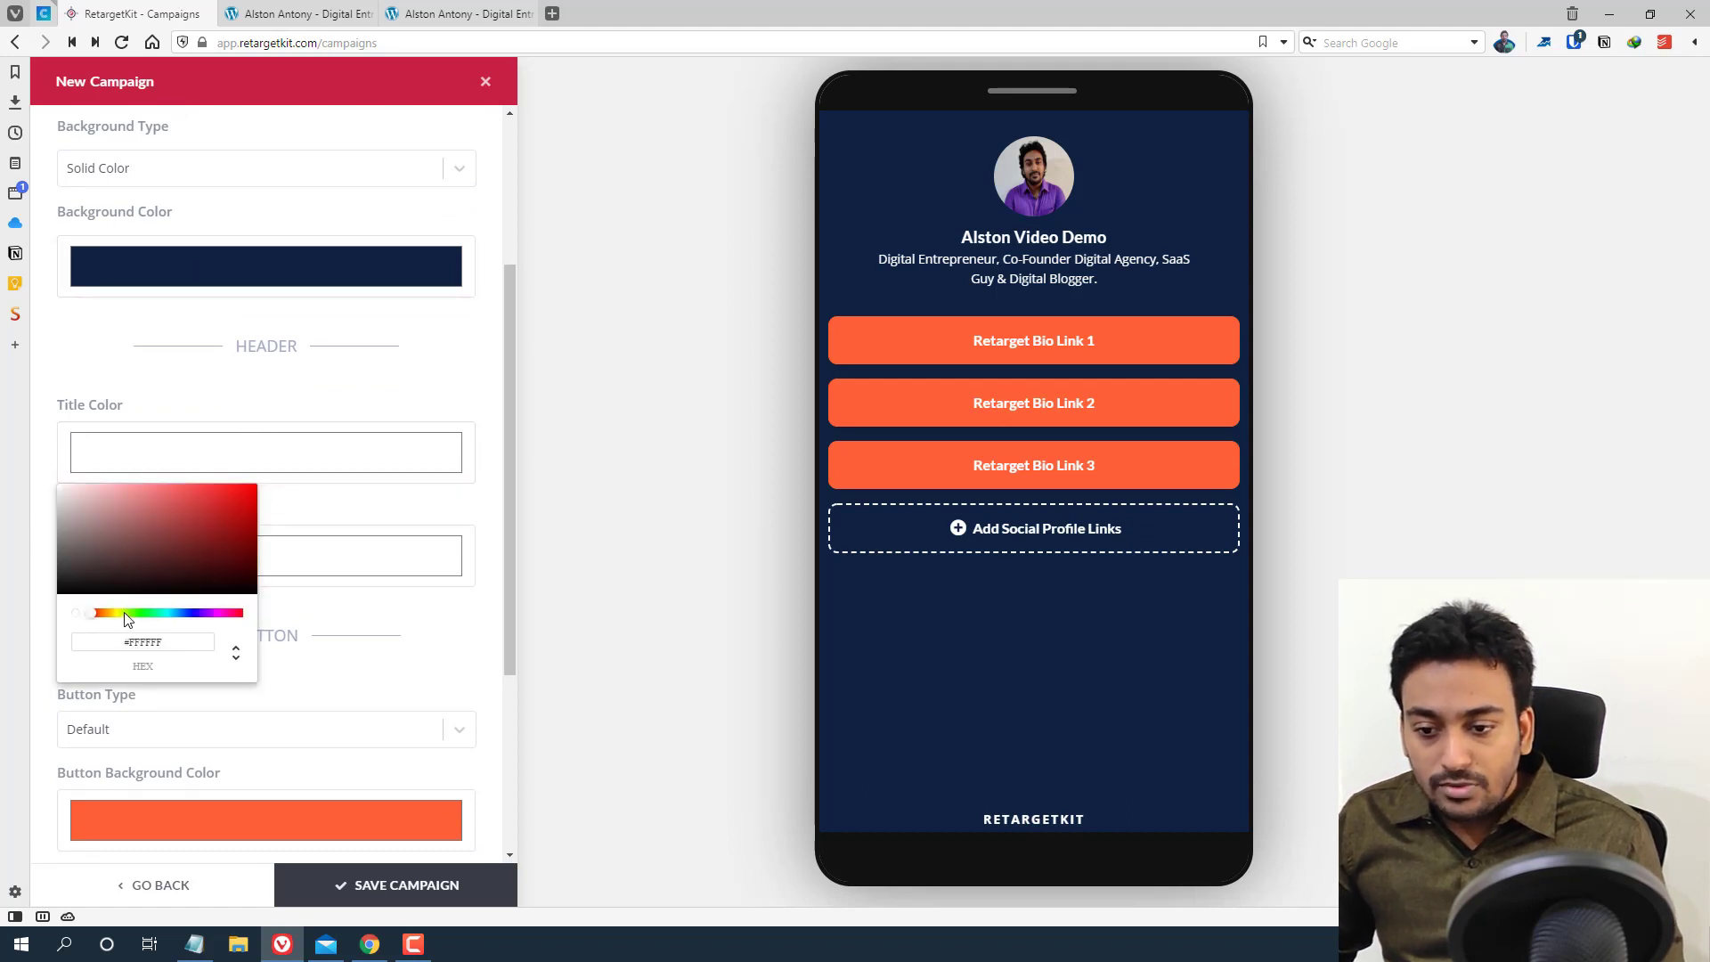
drag(124, 614, 267, 482)
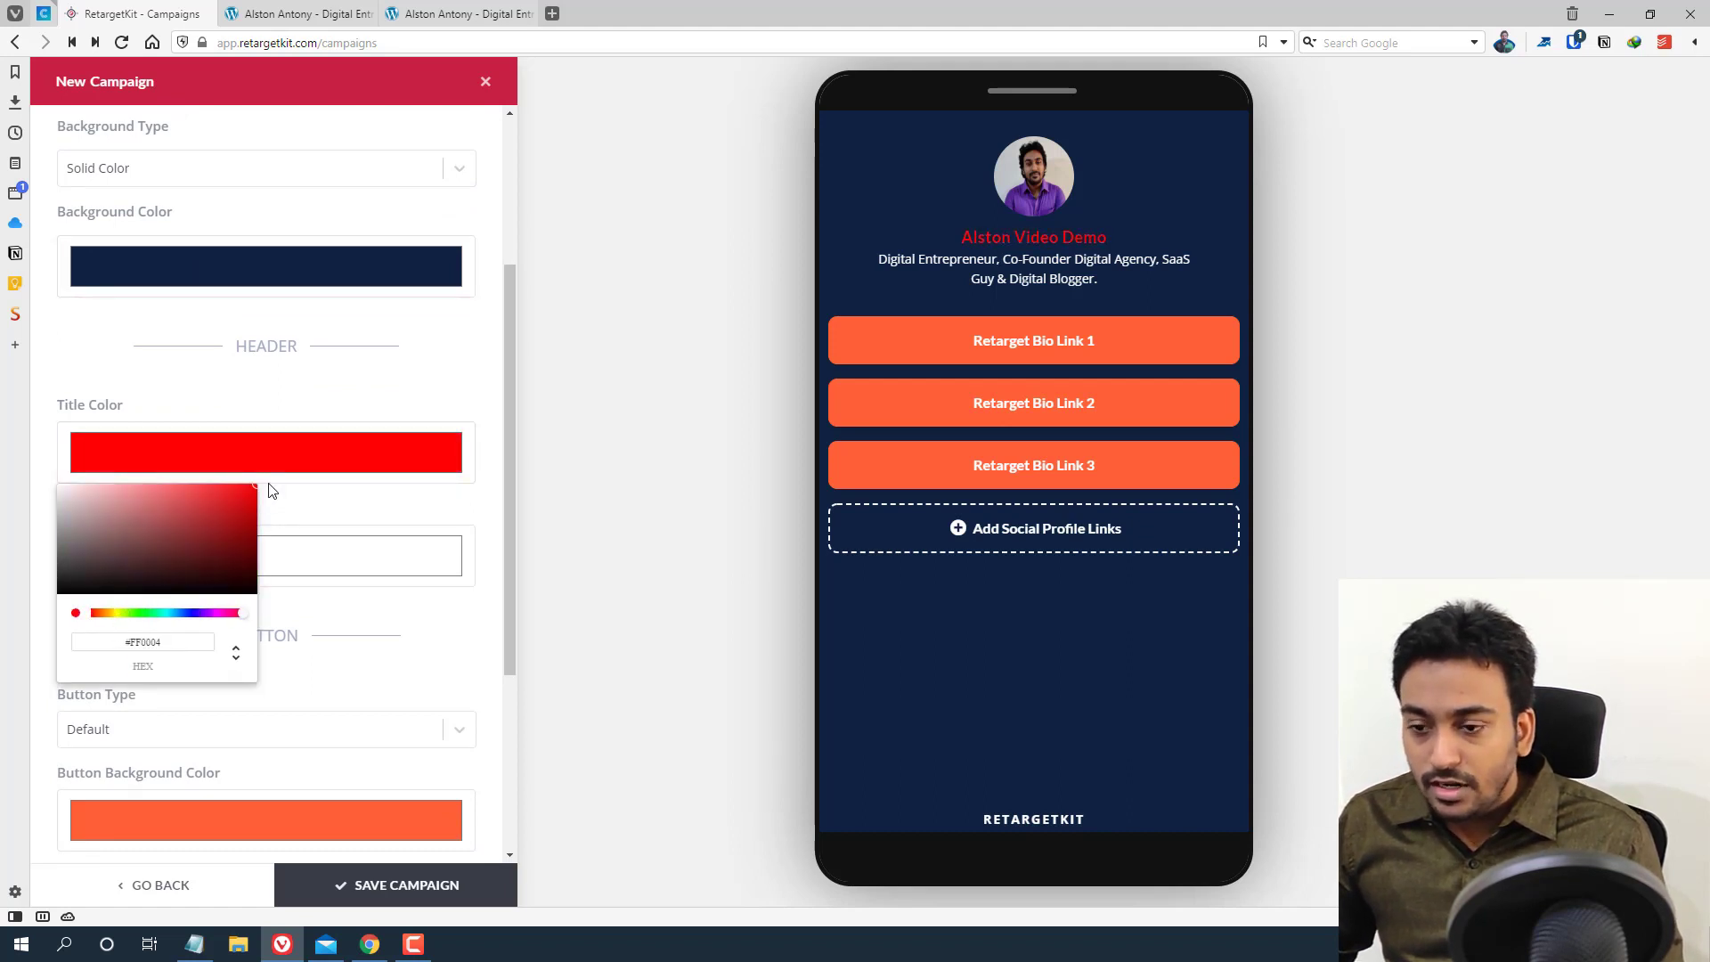
click(120, 614)
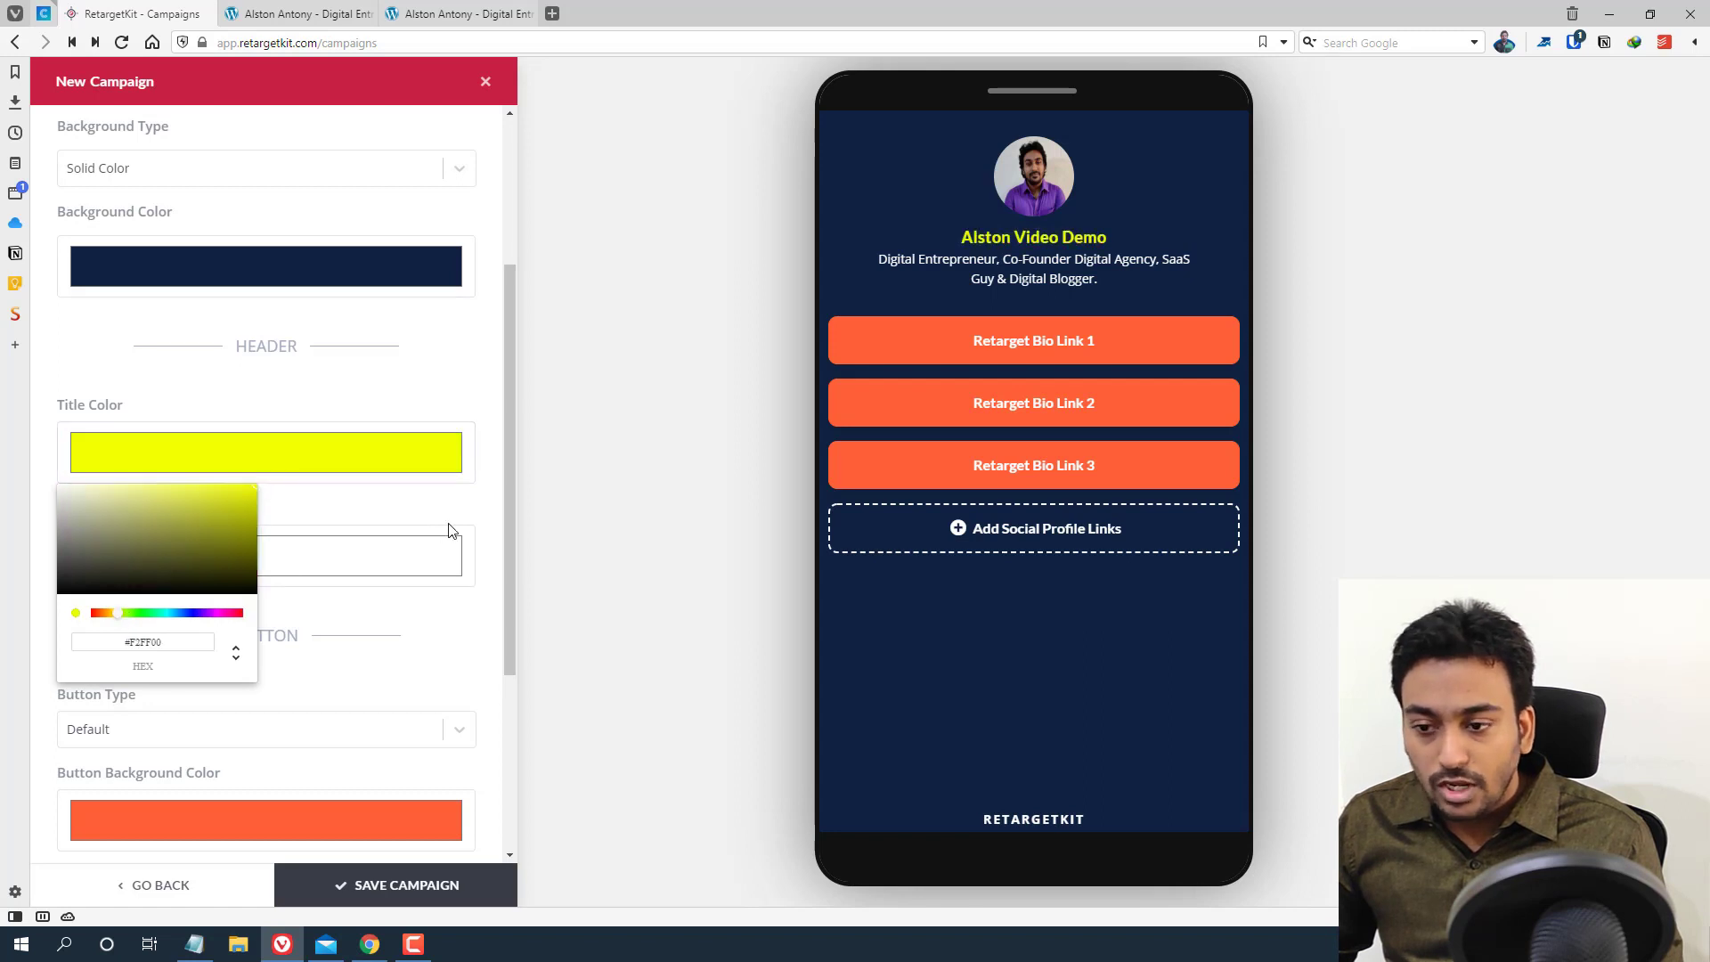
click(417, 504)
Set the header's description colour to a pale lavender
click(279, 557)
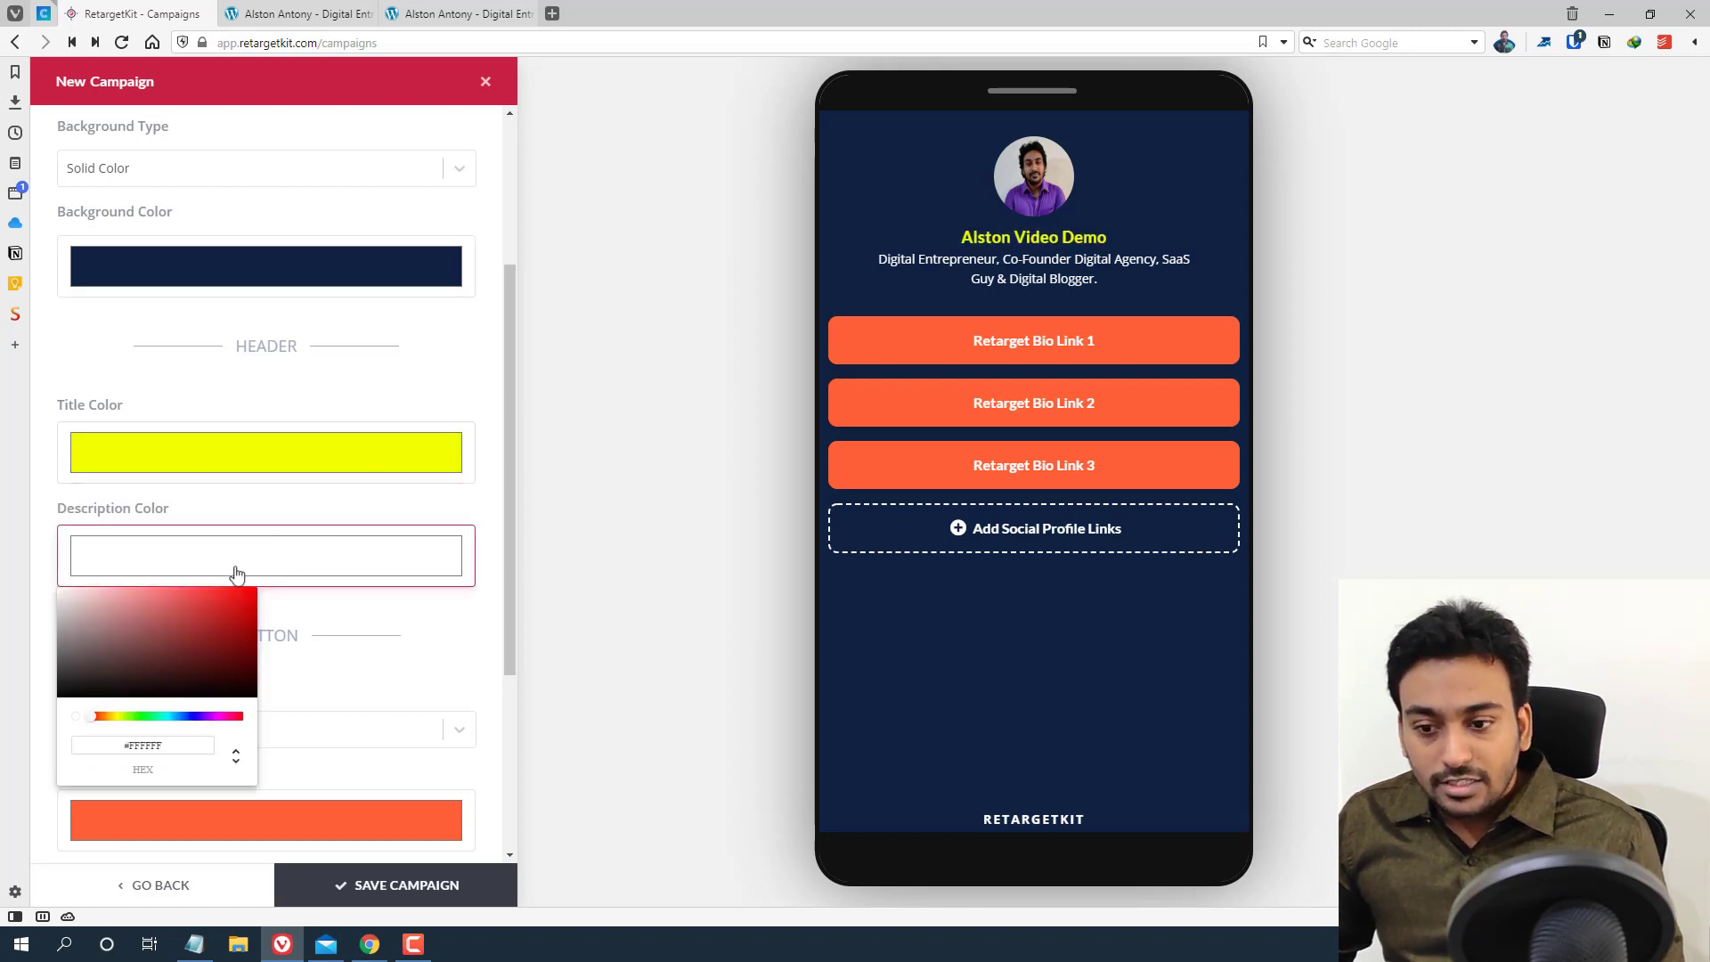
mouse_move(90, 615)
mouse_down()
mouse_move(156, 627)
mouse_move(217, 668)
mouse_move(179, 613)
mouse_move(109, 592)
mouse_up()
click(192, 716)
click(421, 574)
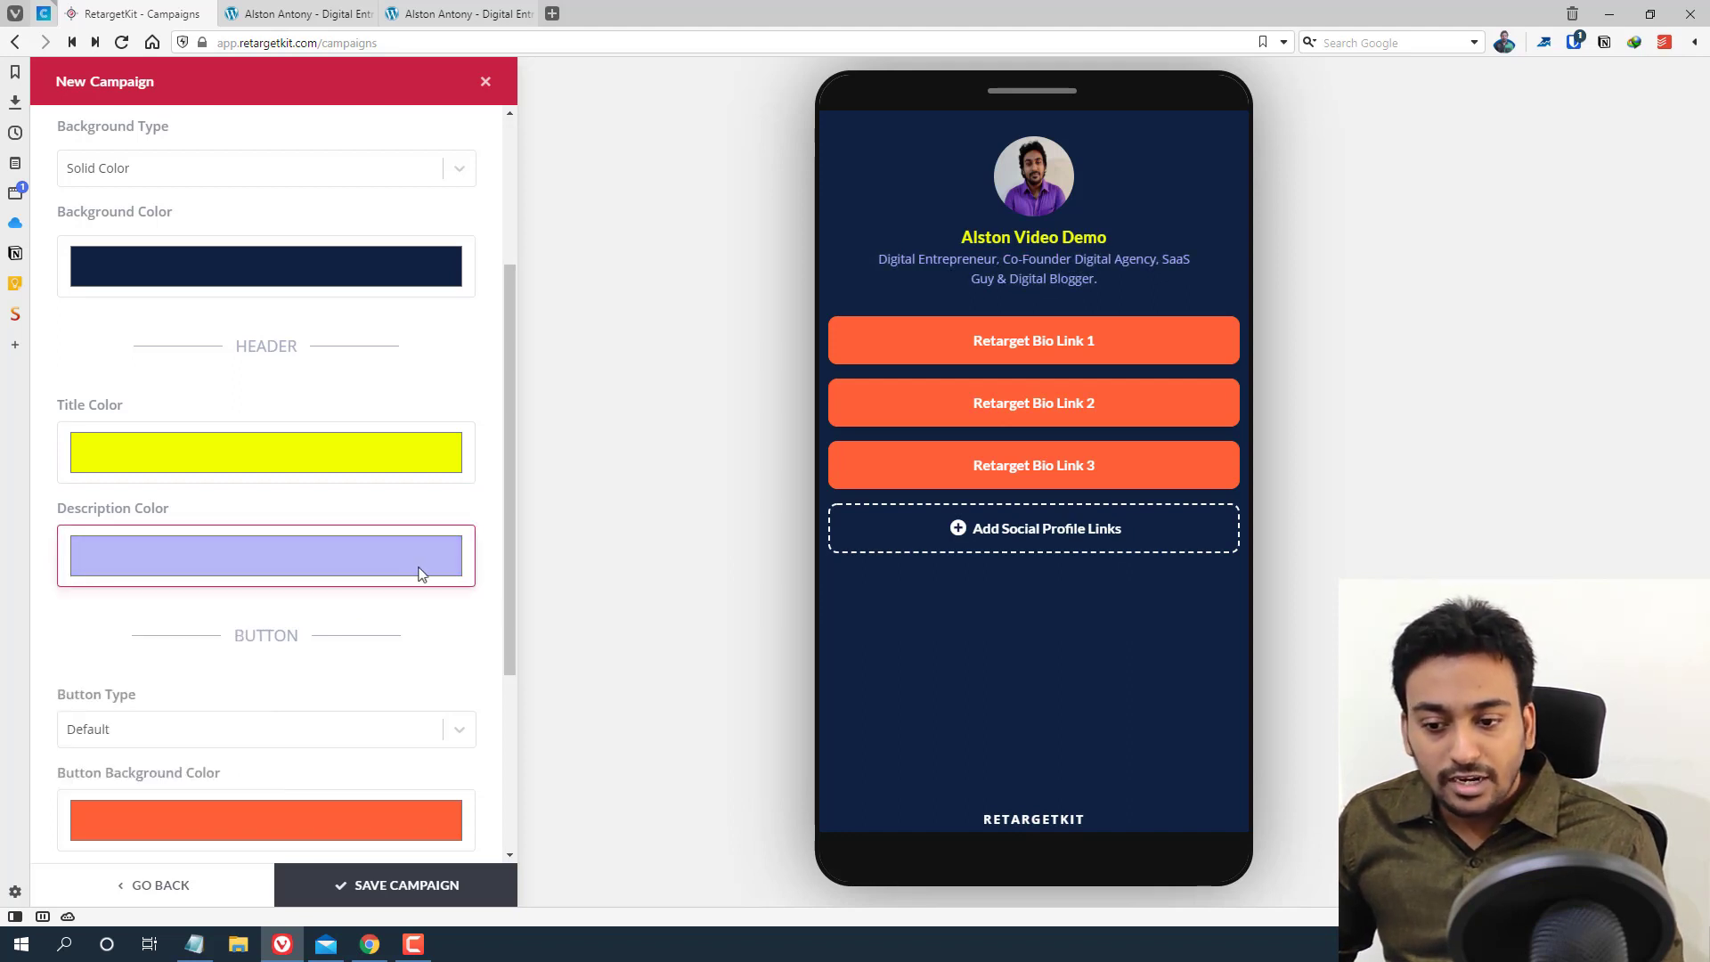
Try out the Squre, Round, Squre Outline and Round Outline button types and settle on Round for the link buttons
scroll(252, 499, down, 3)
click(152, 462)
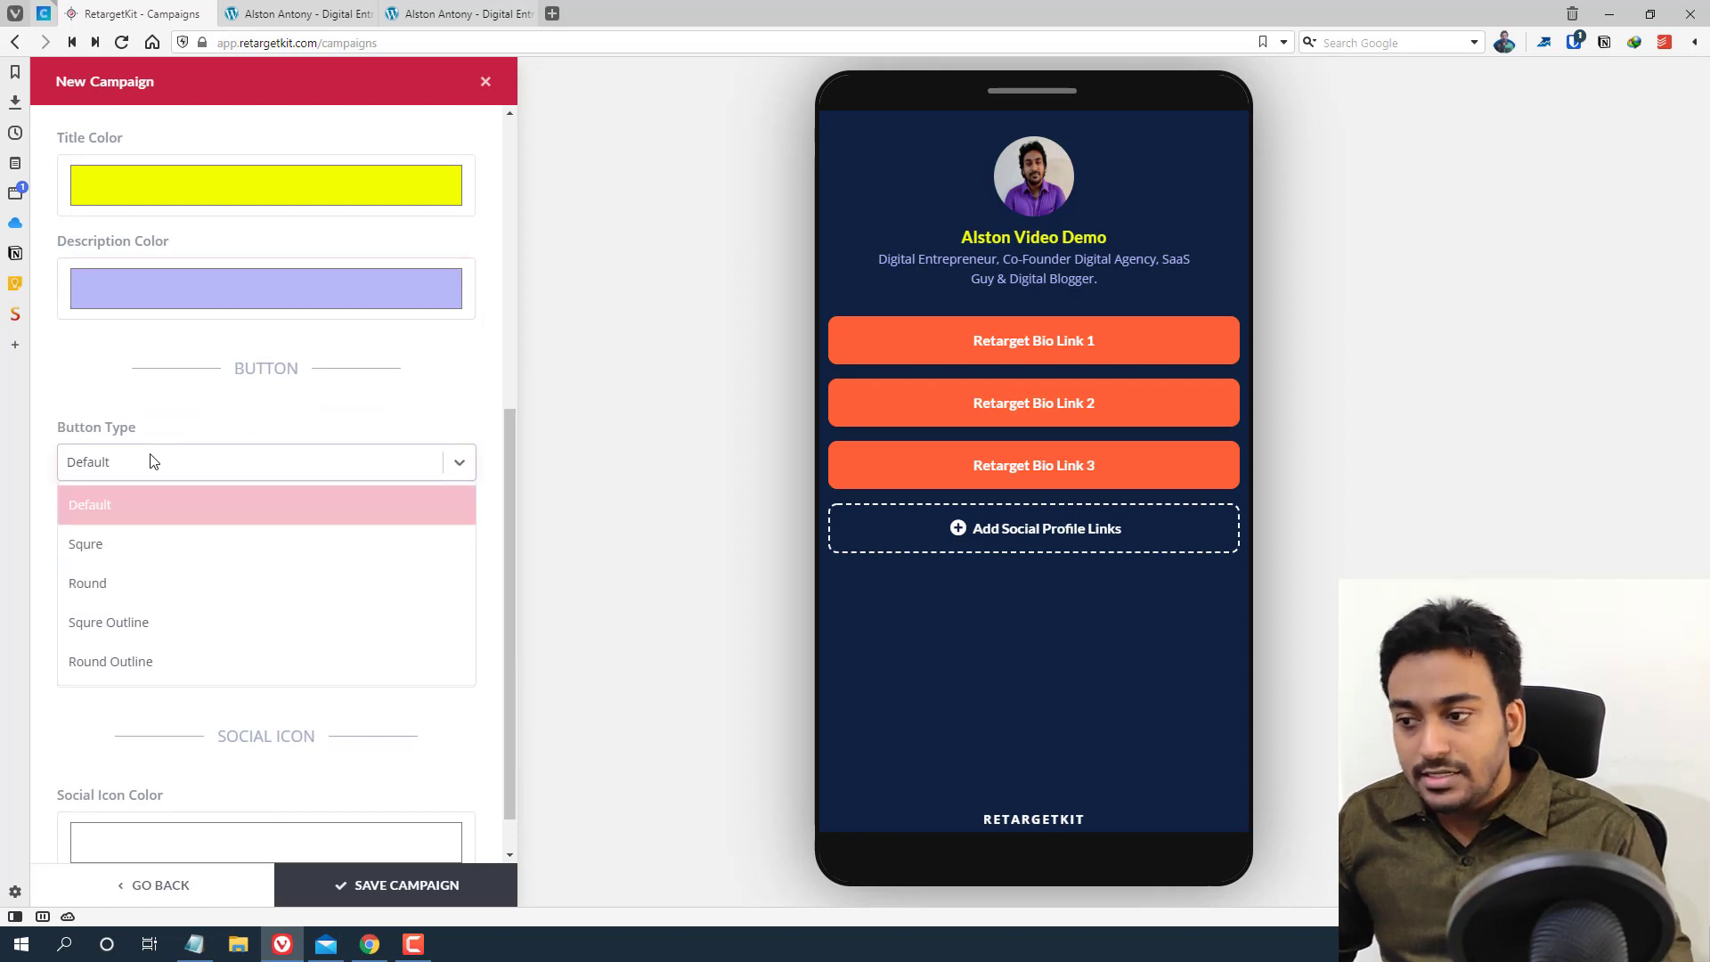
click(130, 552)
click(265, 473)
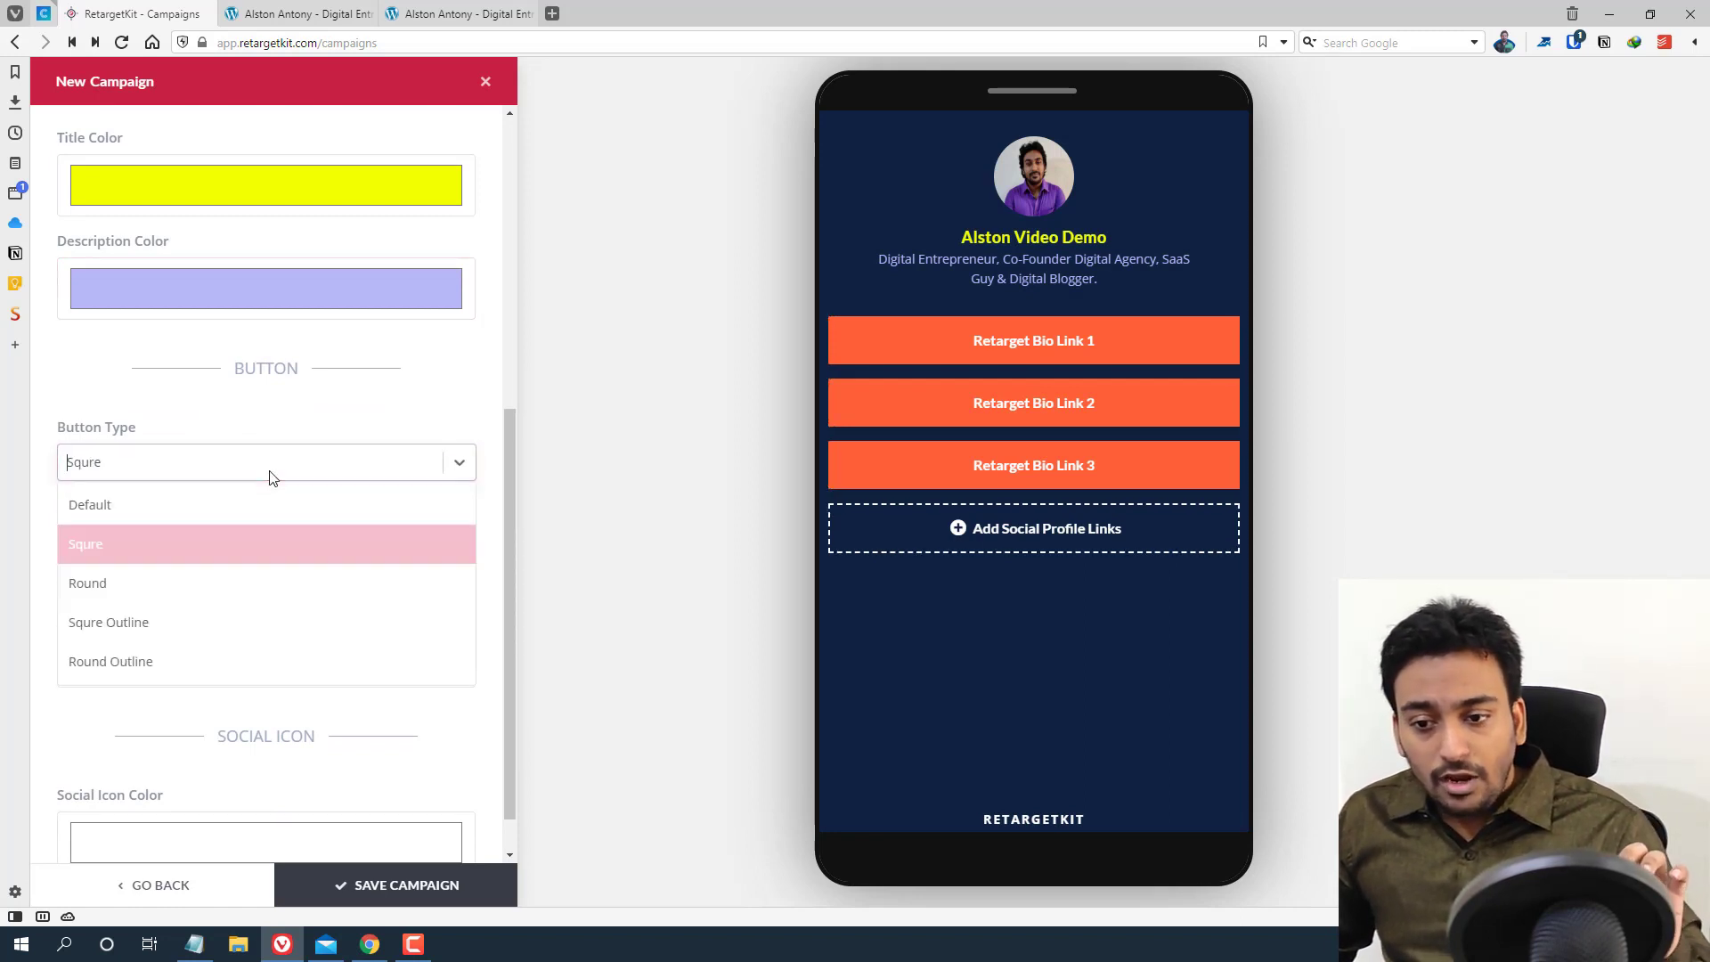
click(126, 584)
click(138, 479)
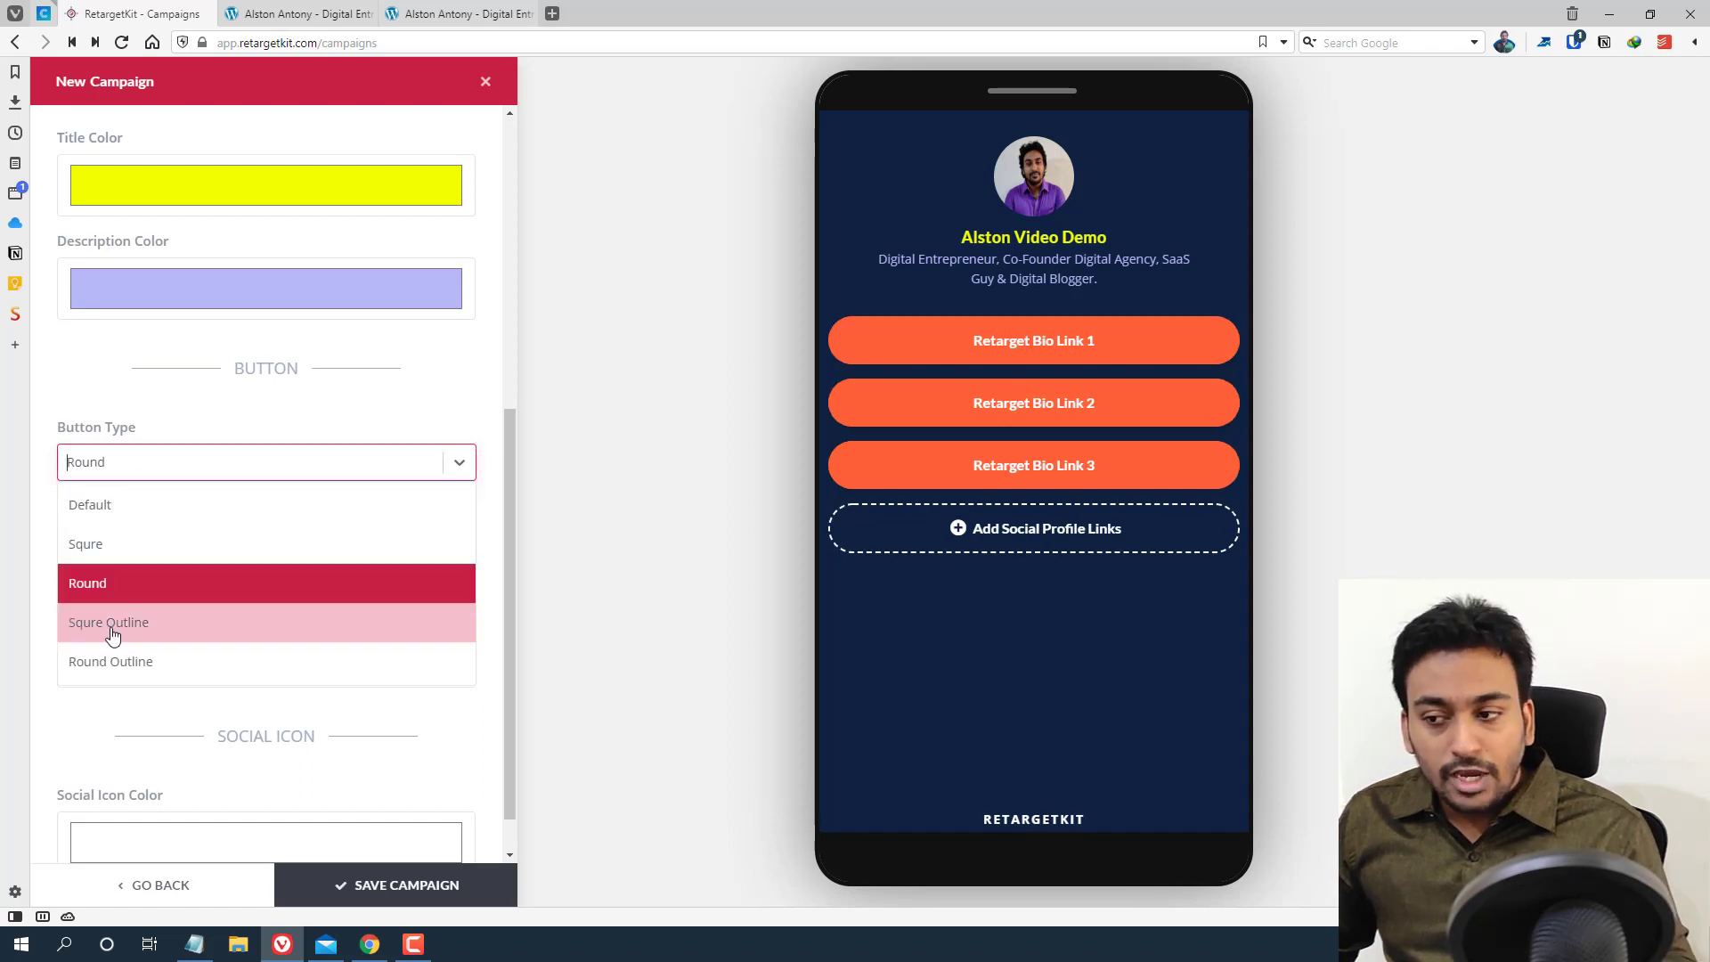
click(112, 634)
click(174, 472)
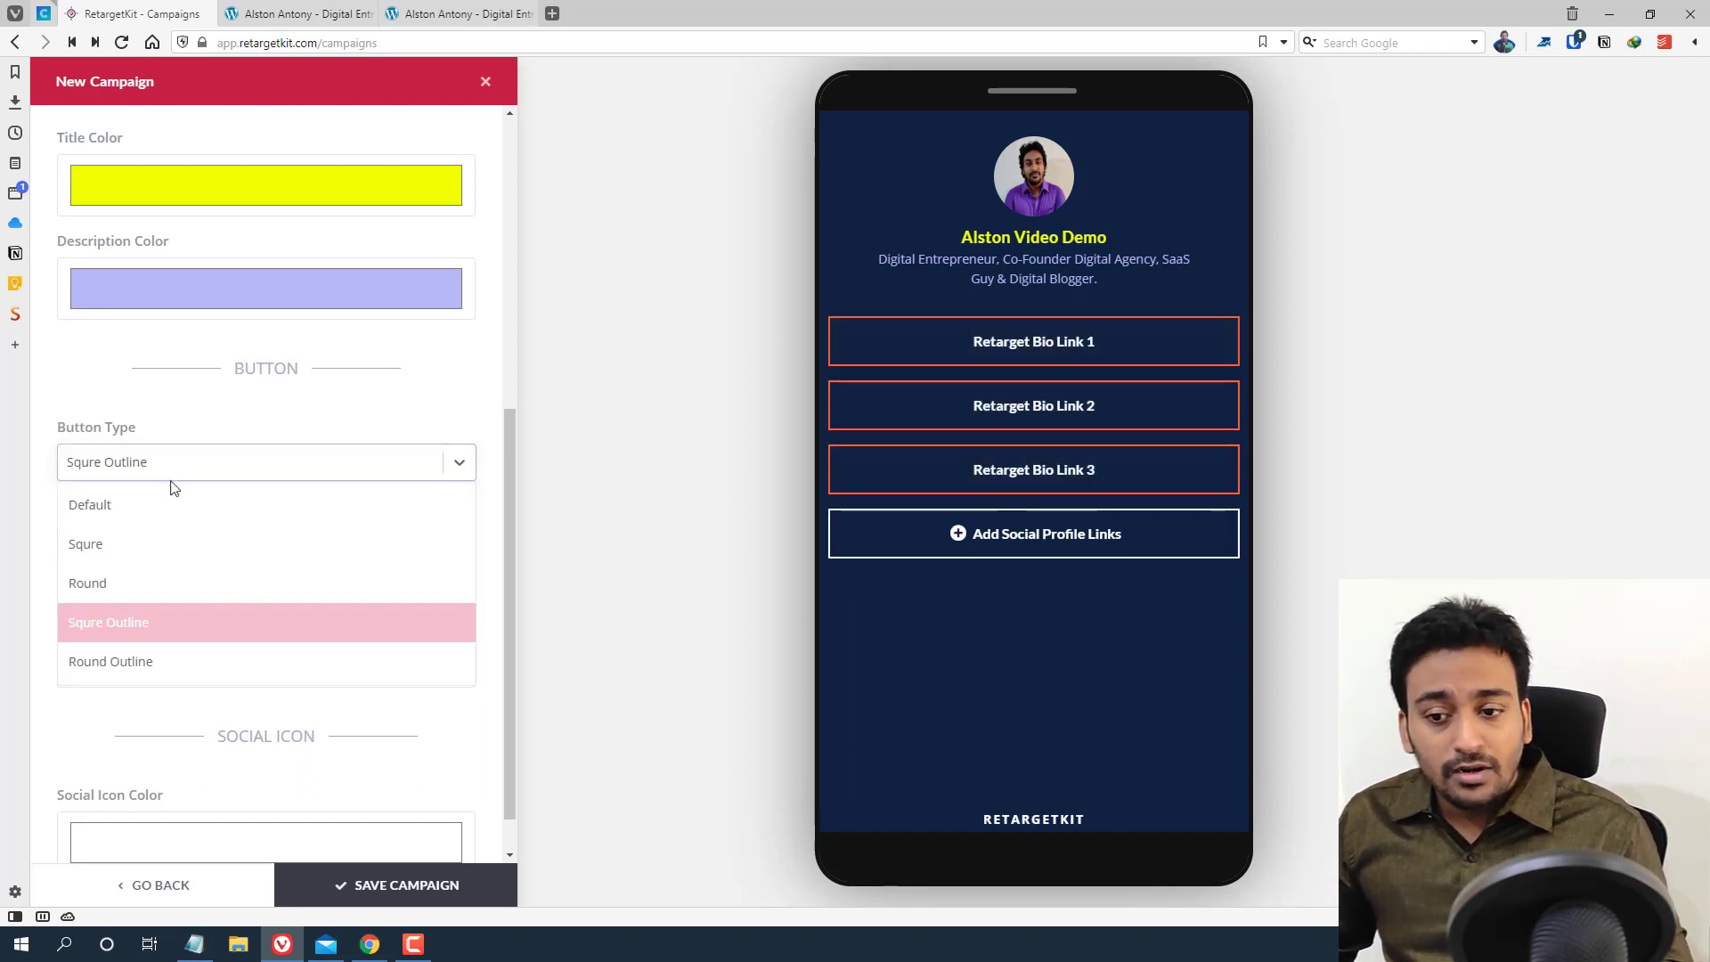
click(160, 659)
click(141, 462)
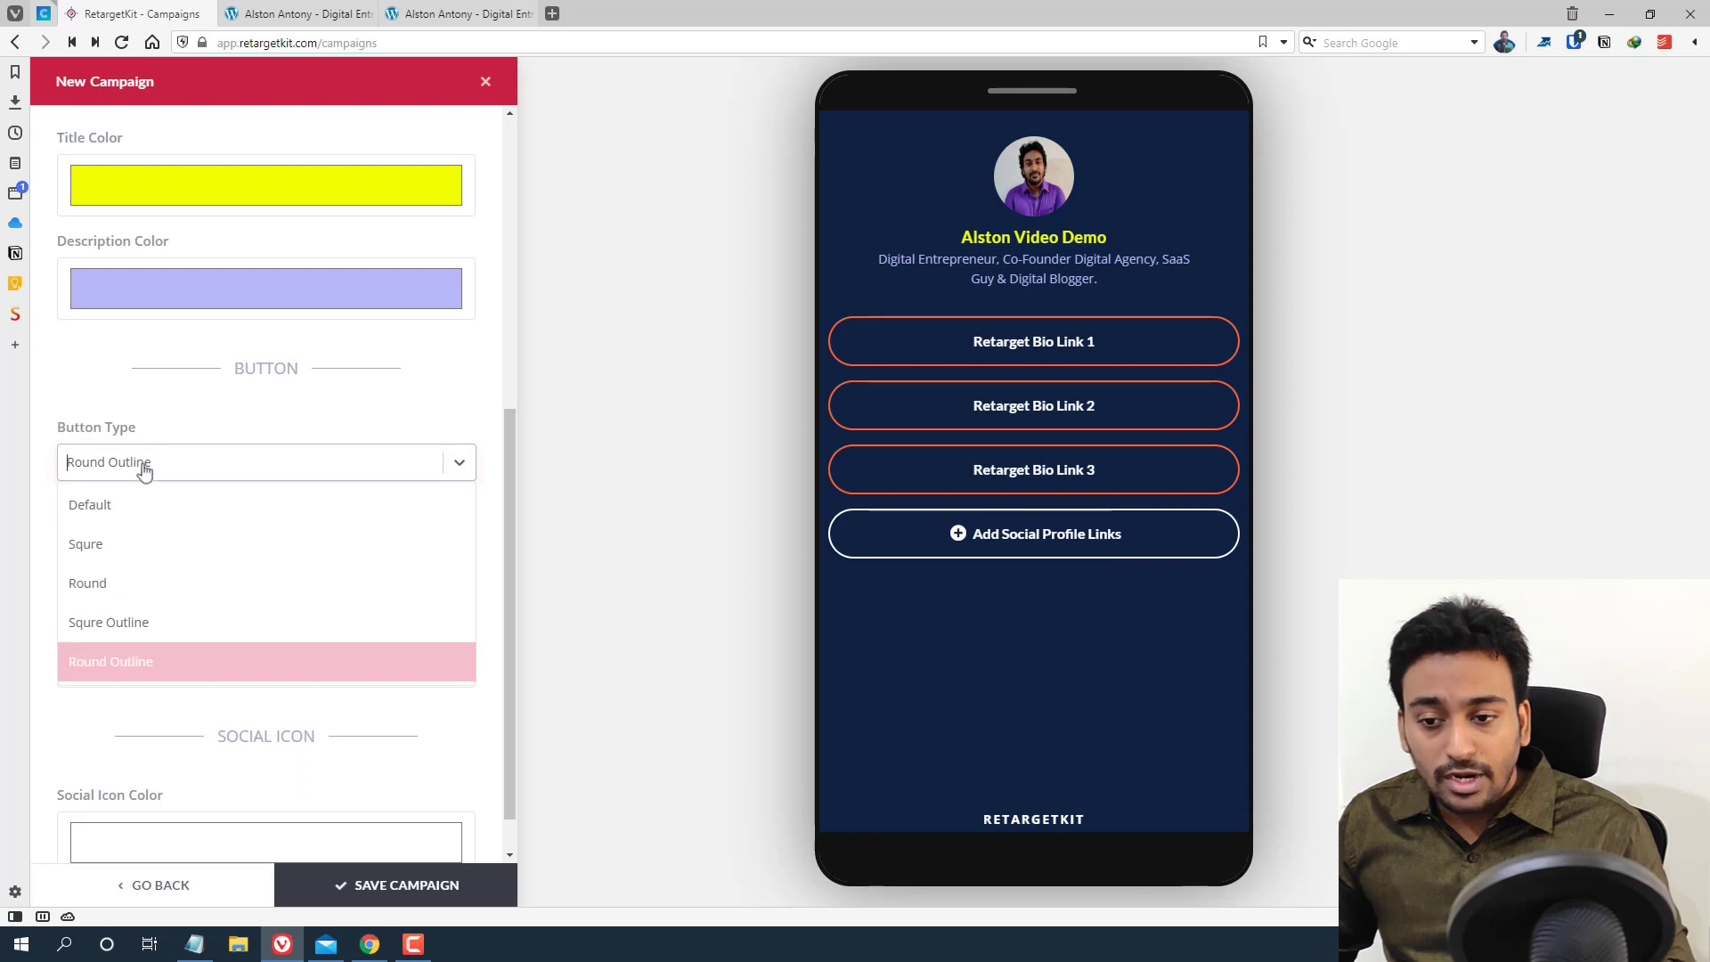
click(119, 554)
click(140, 473)
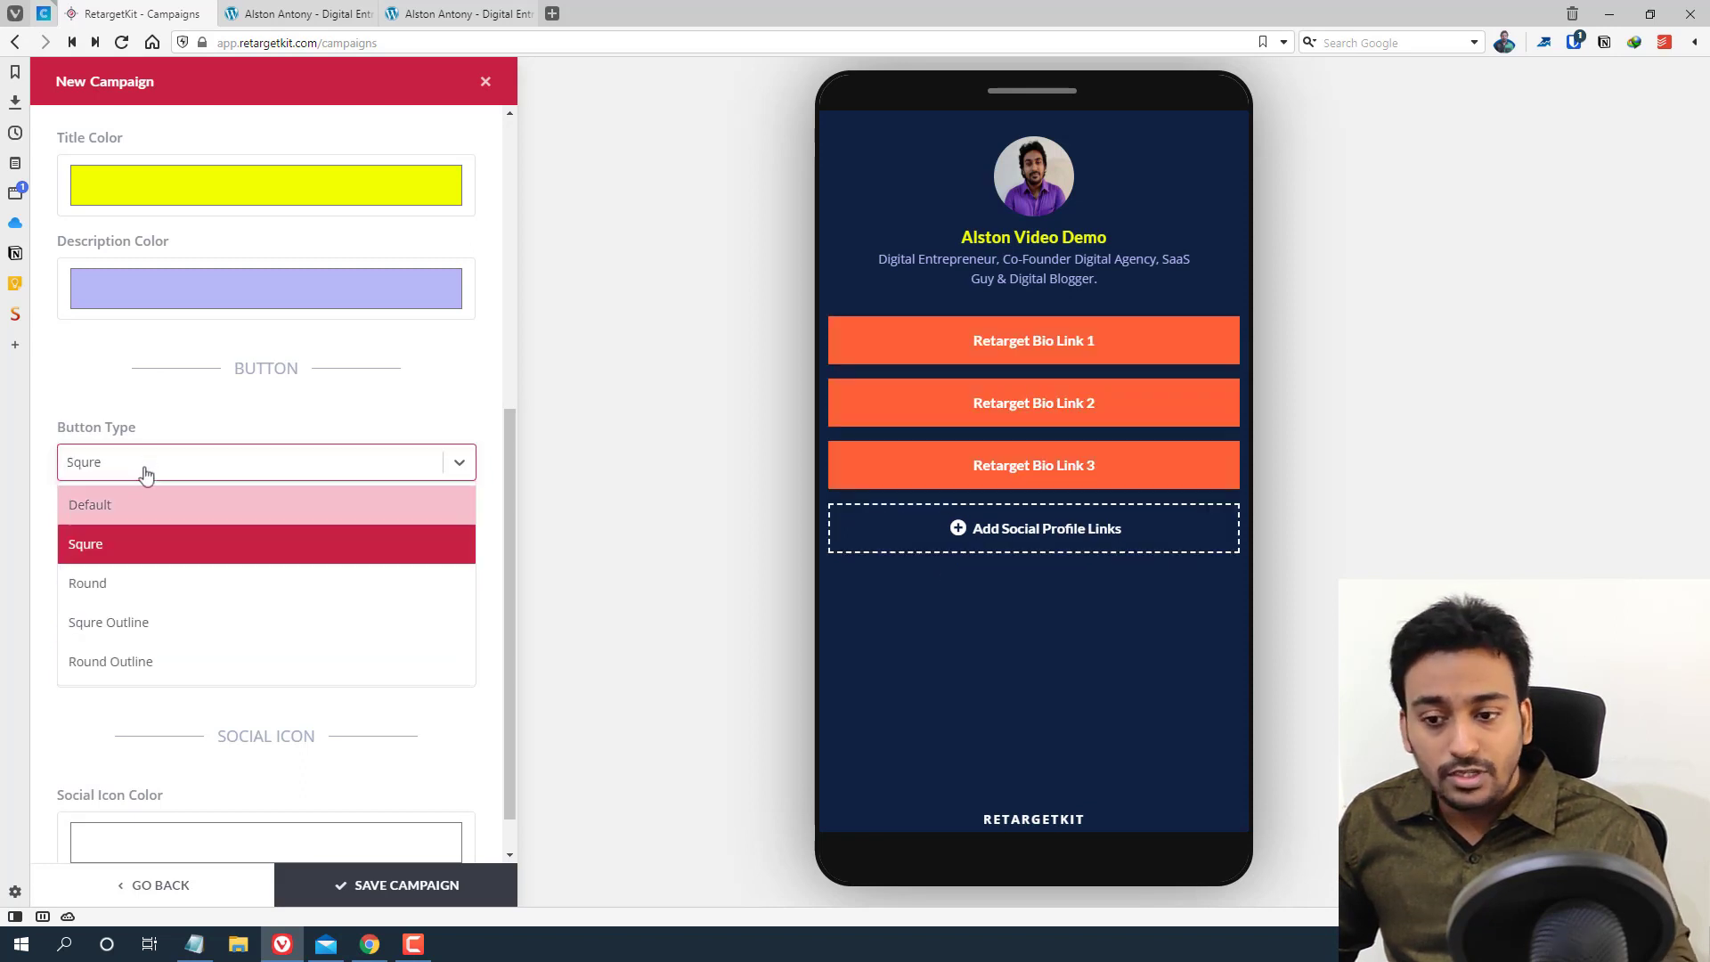
click(140, 580)
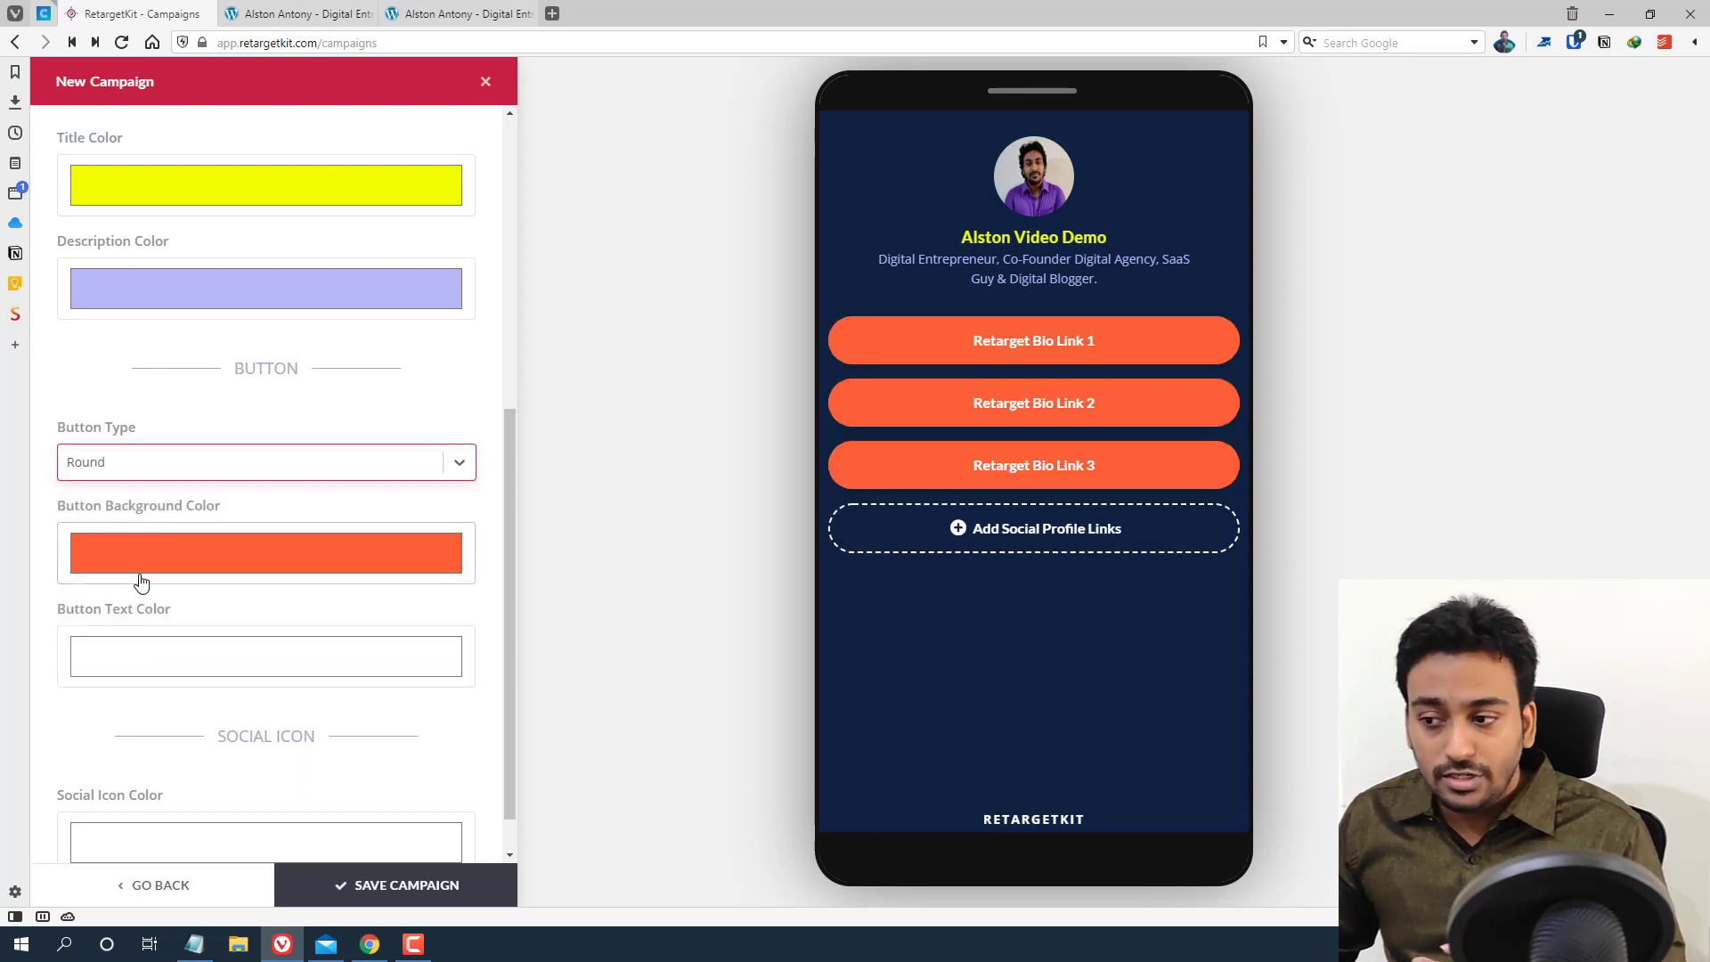
Set the link buttons' background colour to a soft periwinkle blue, #A1ABDC
click(186, 563)
drag(230, 615, 110, 601)
click(187, 715)
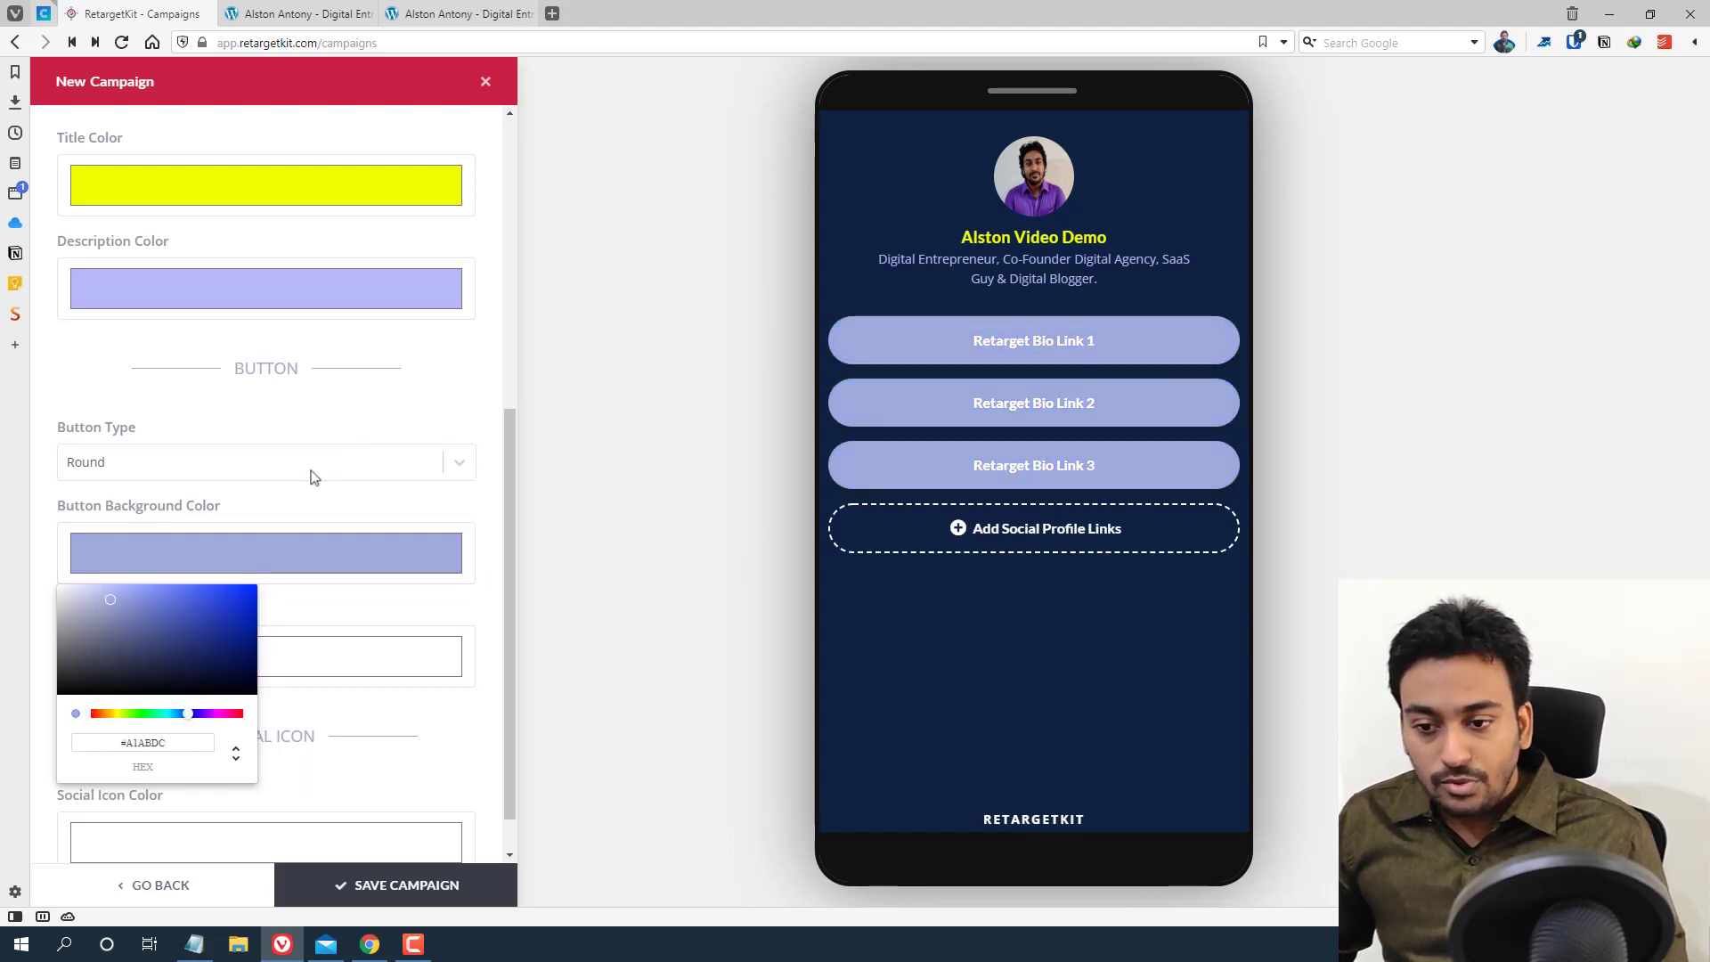
click(233, 561)
scroll(238, 583, down, 1)
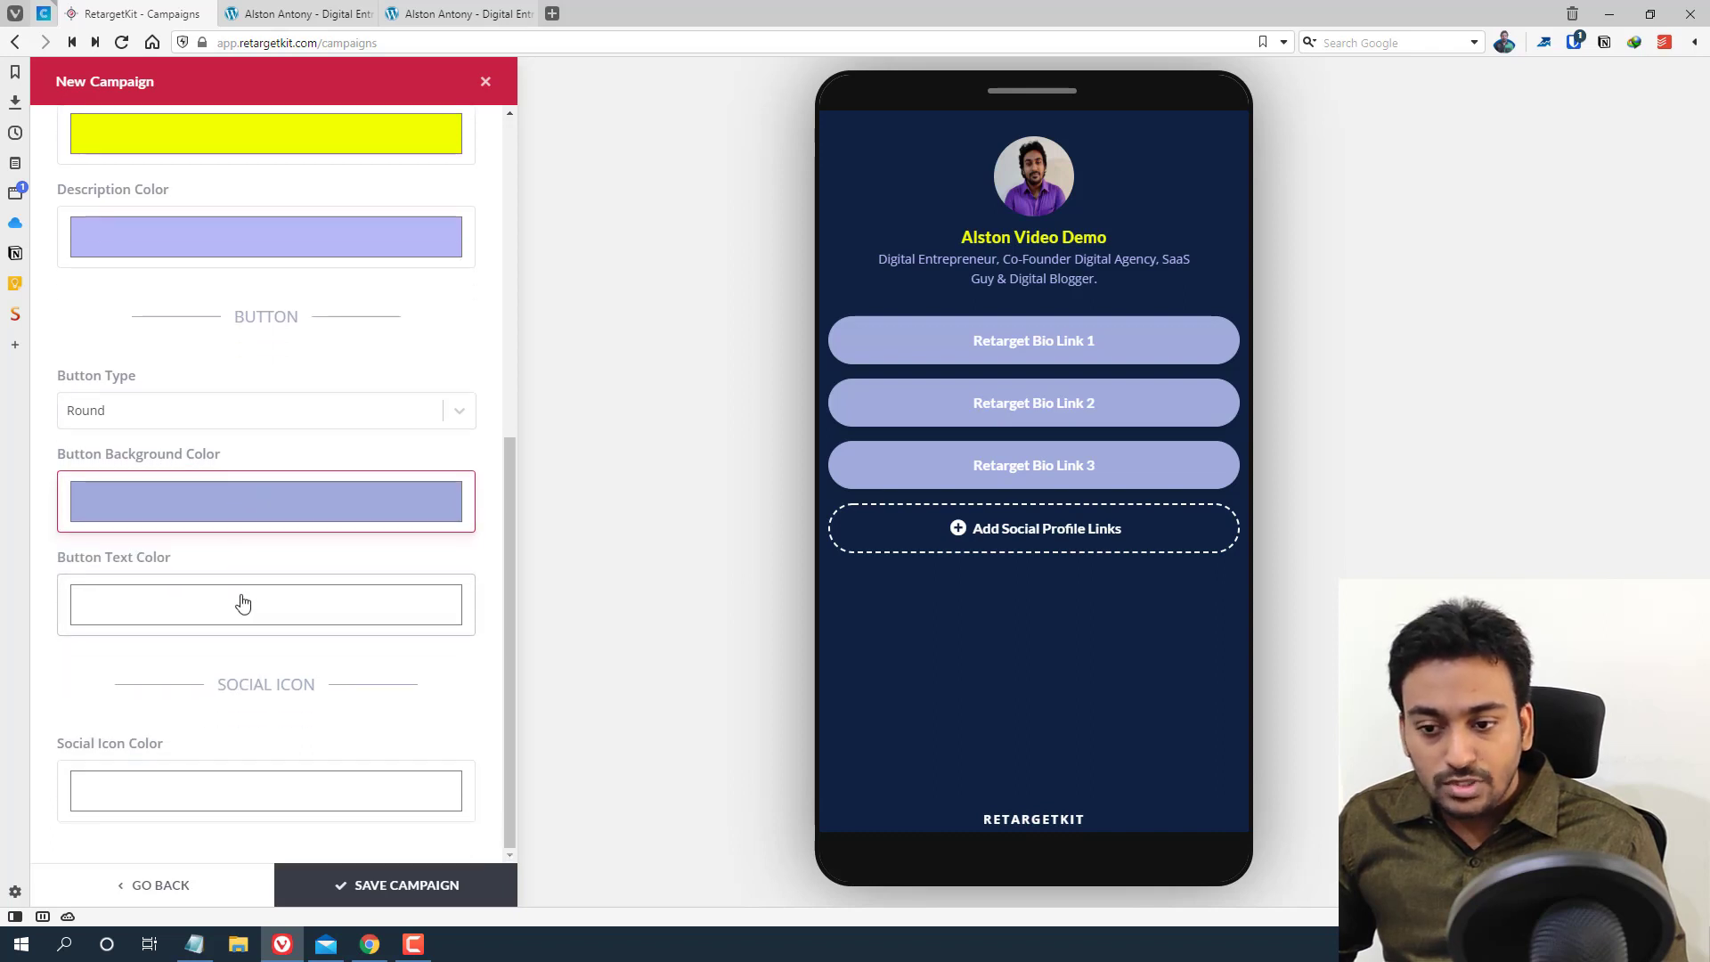
click(242, 604)
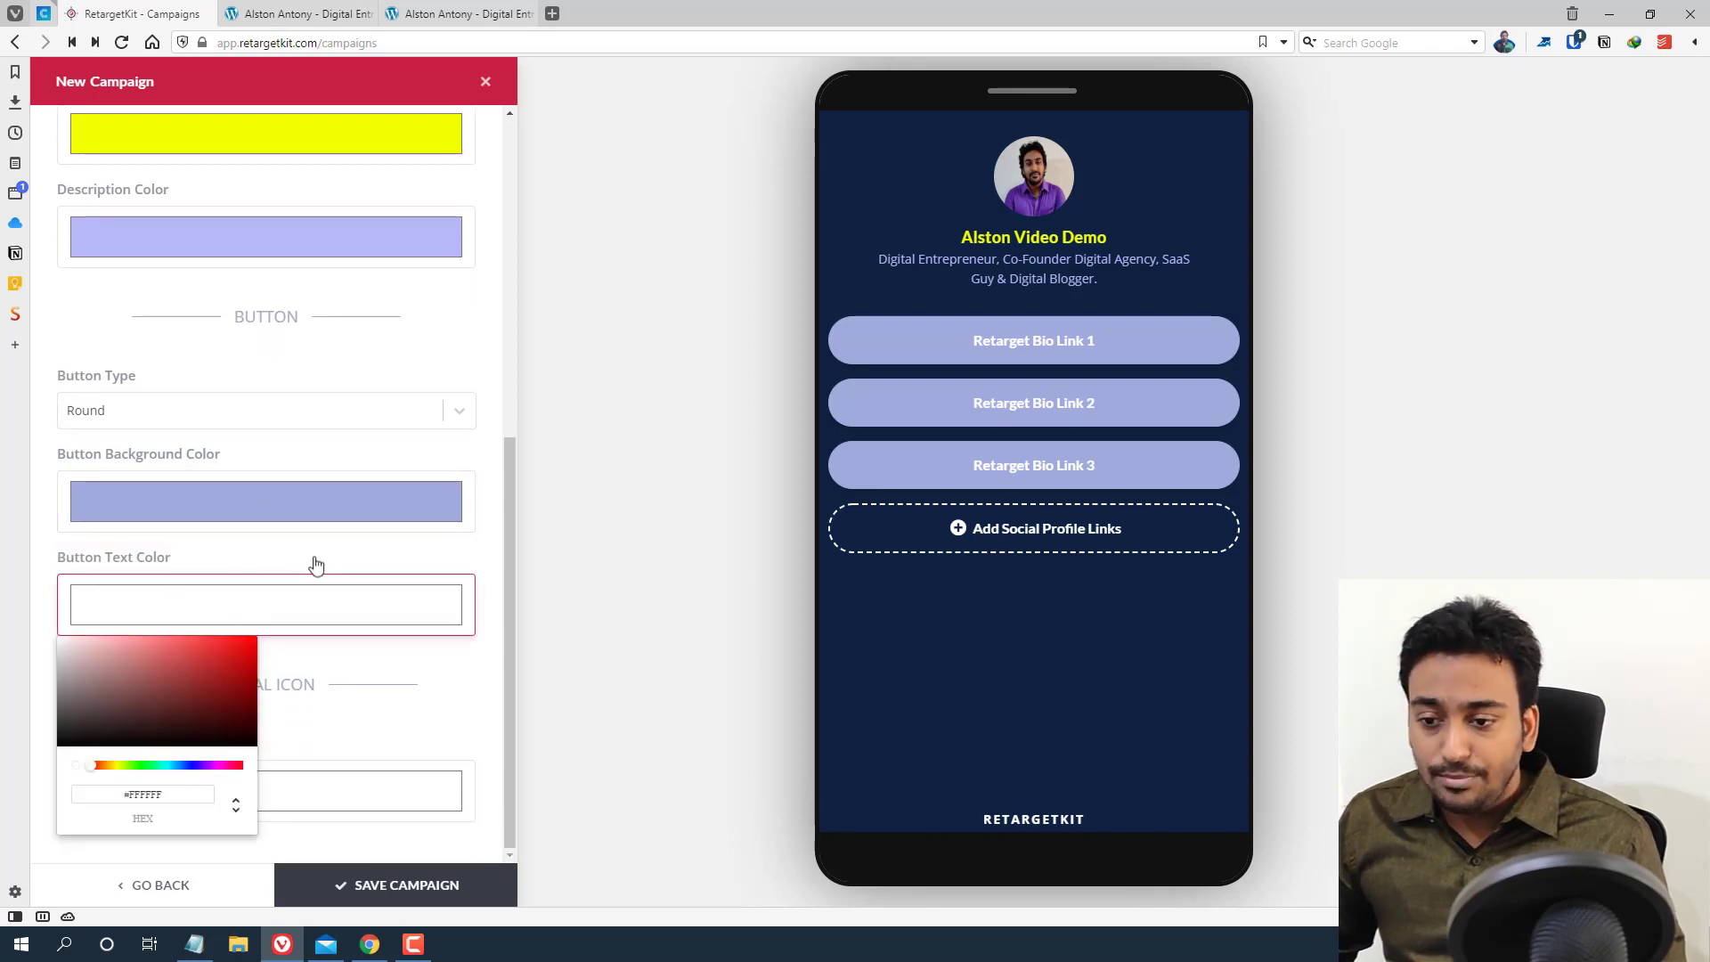
click(214, 602)
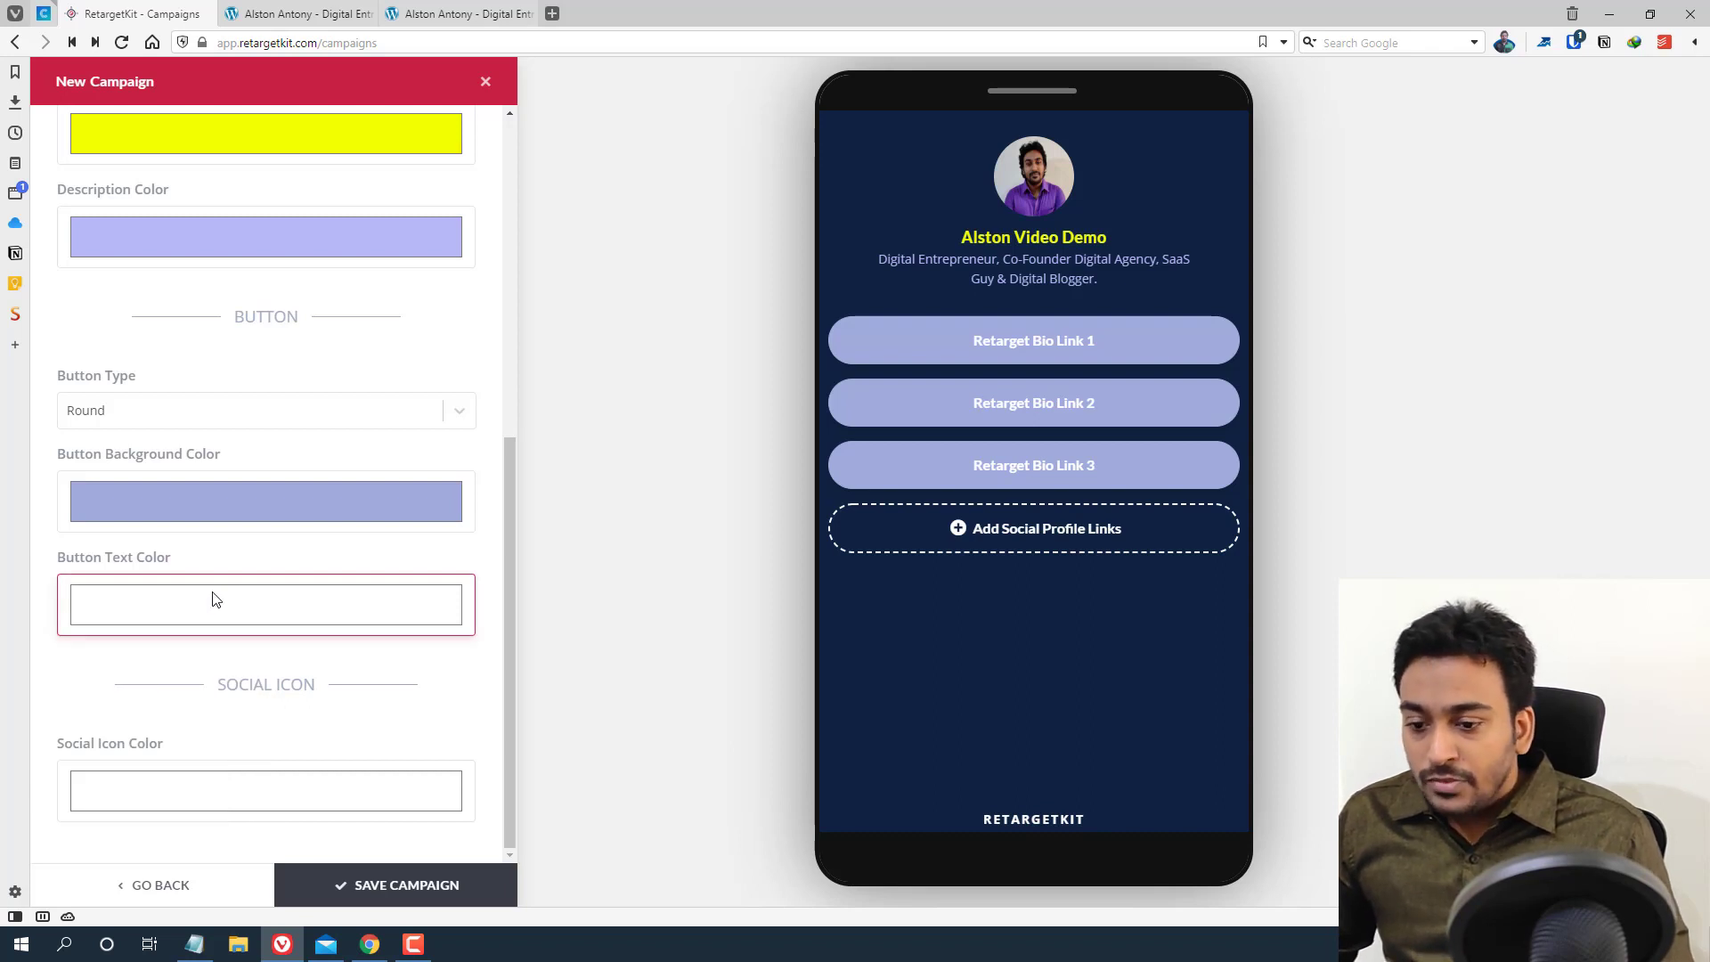
Add social profile links to the bio page by entering the owner's Twitter and Facebook usernames, and save them
click(1020, 532)
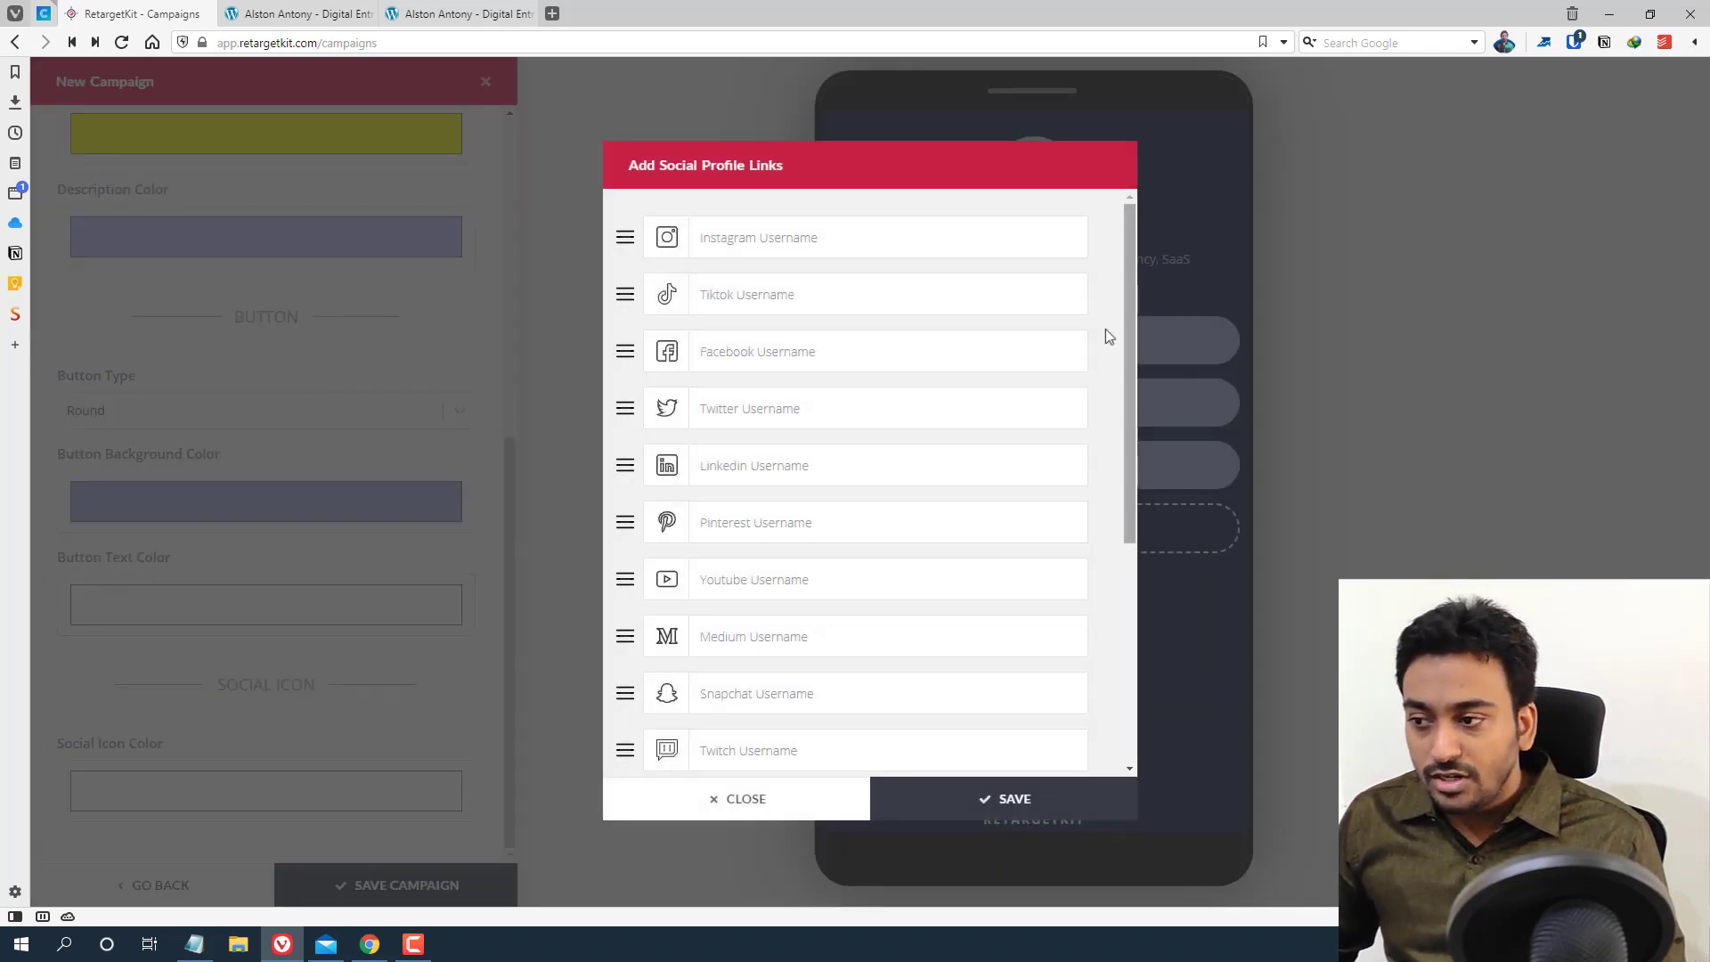
drag(1129, 301, 1127, 538)
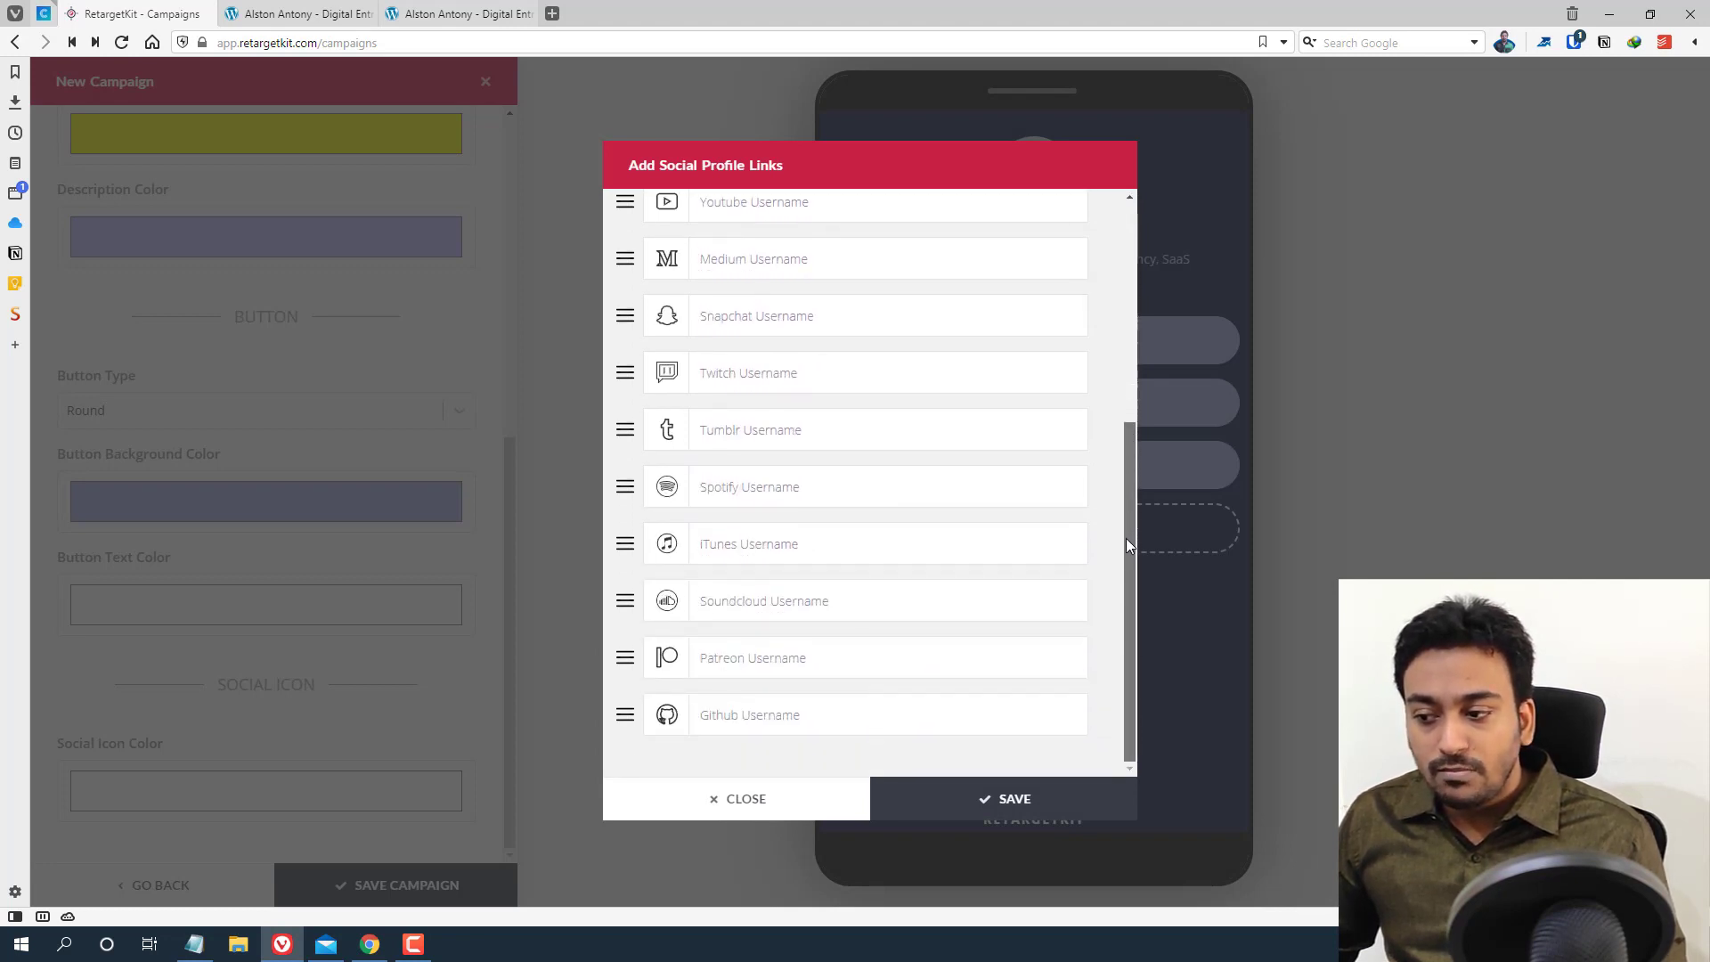
scroll(1104, 335, up, 5)
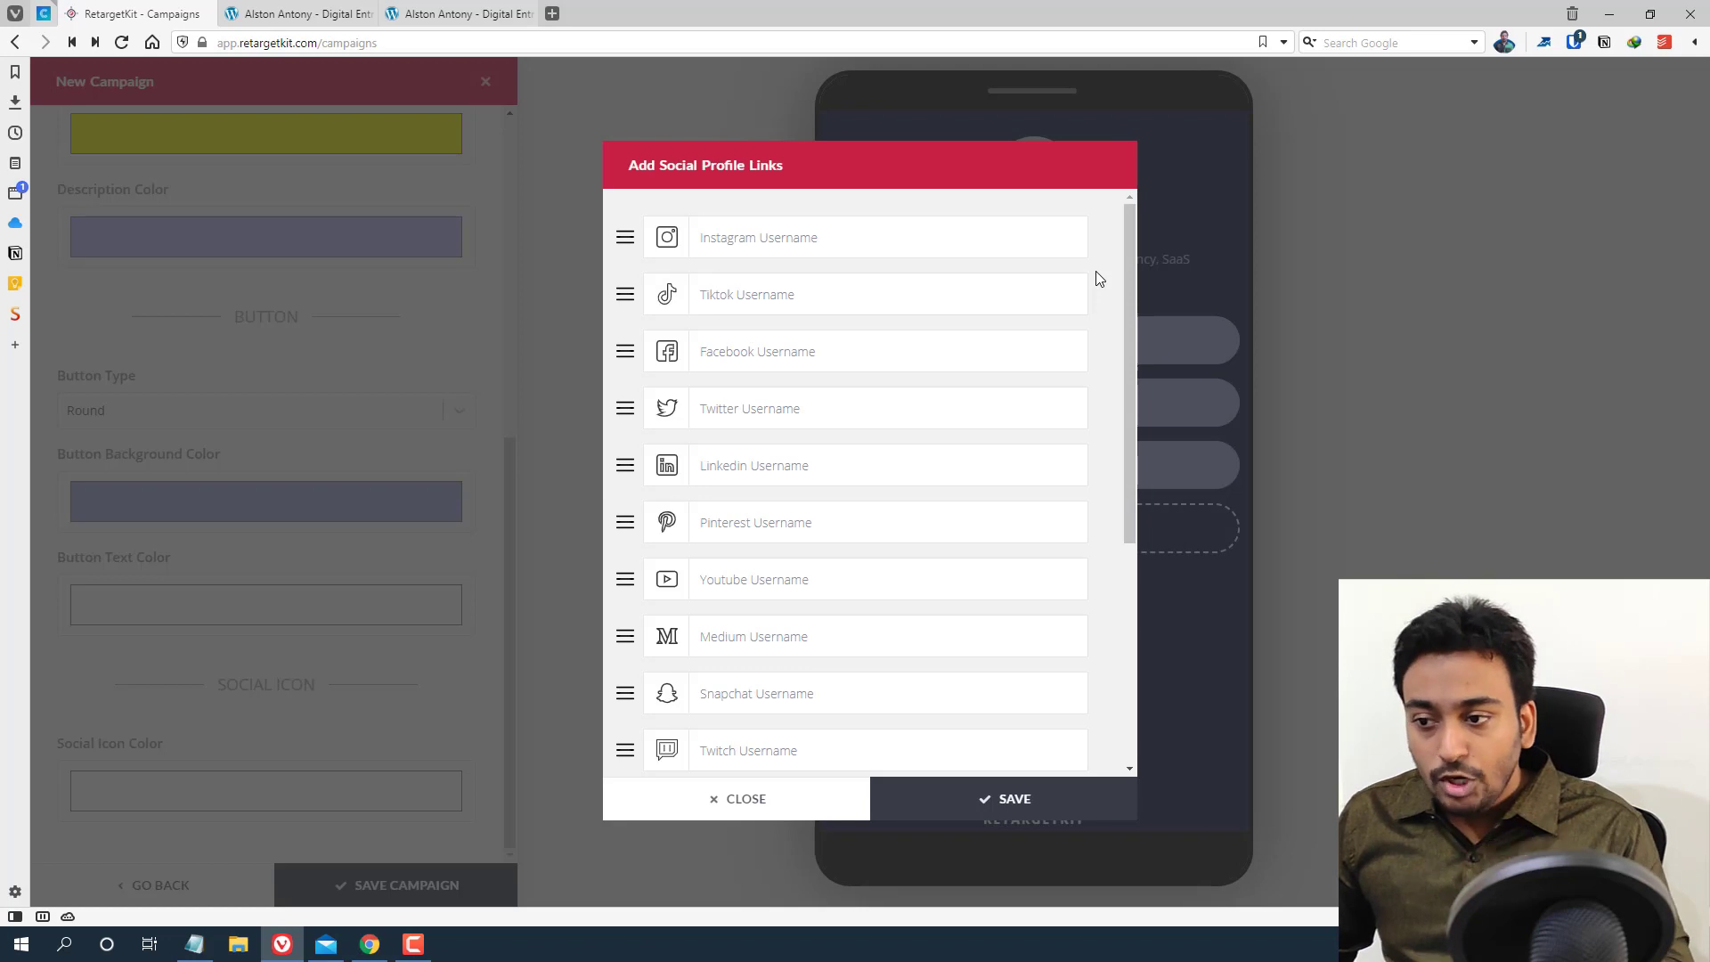
click(771, 586)
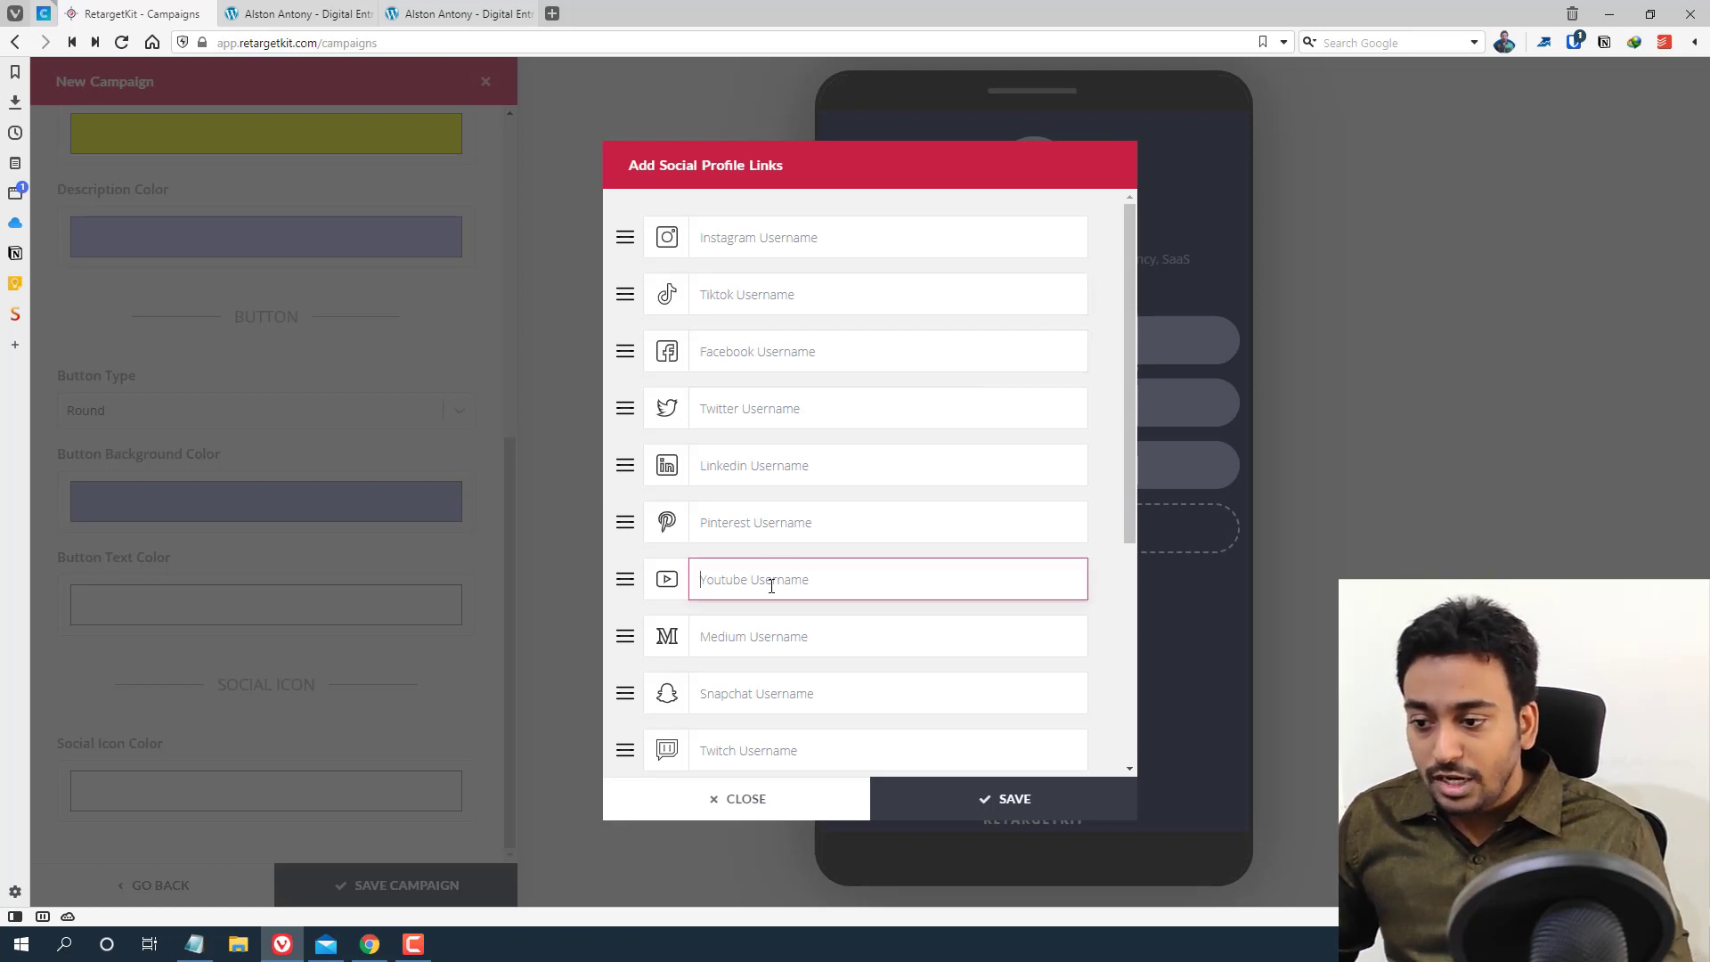
click(752, 410)
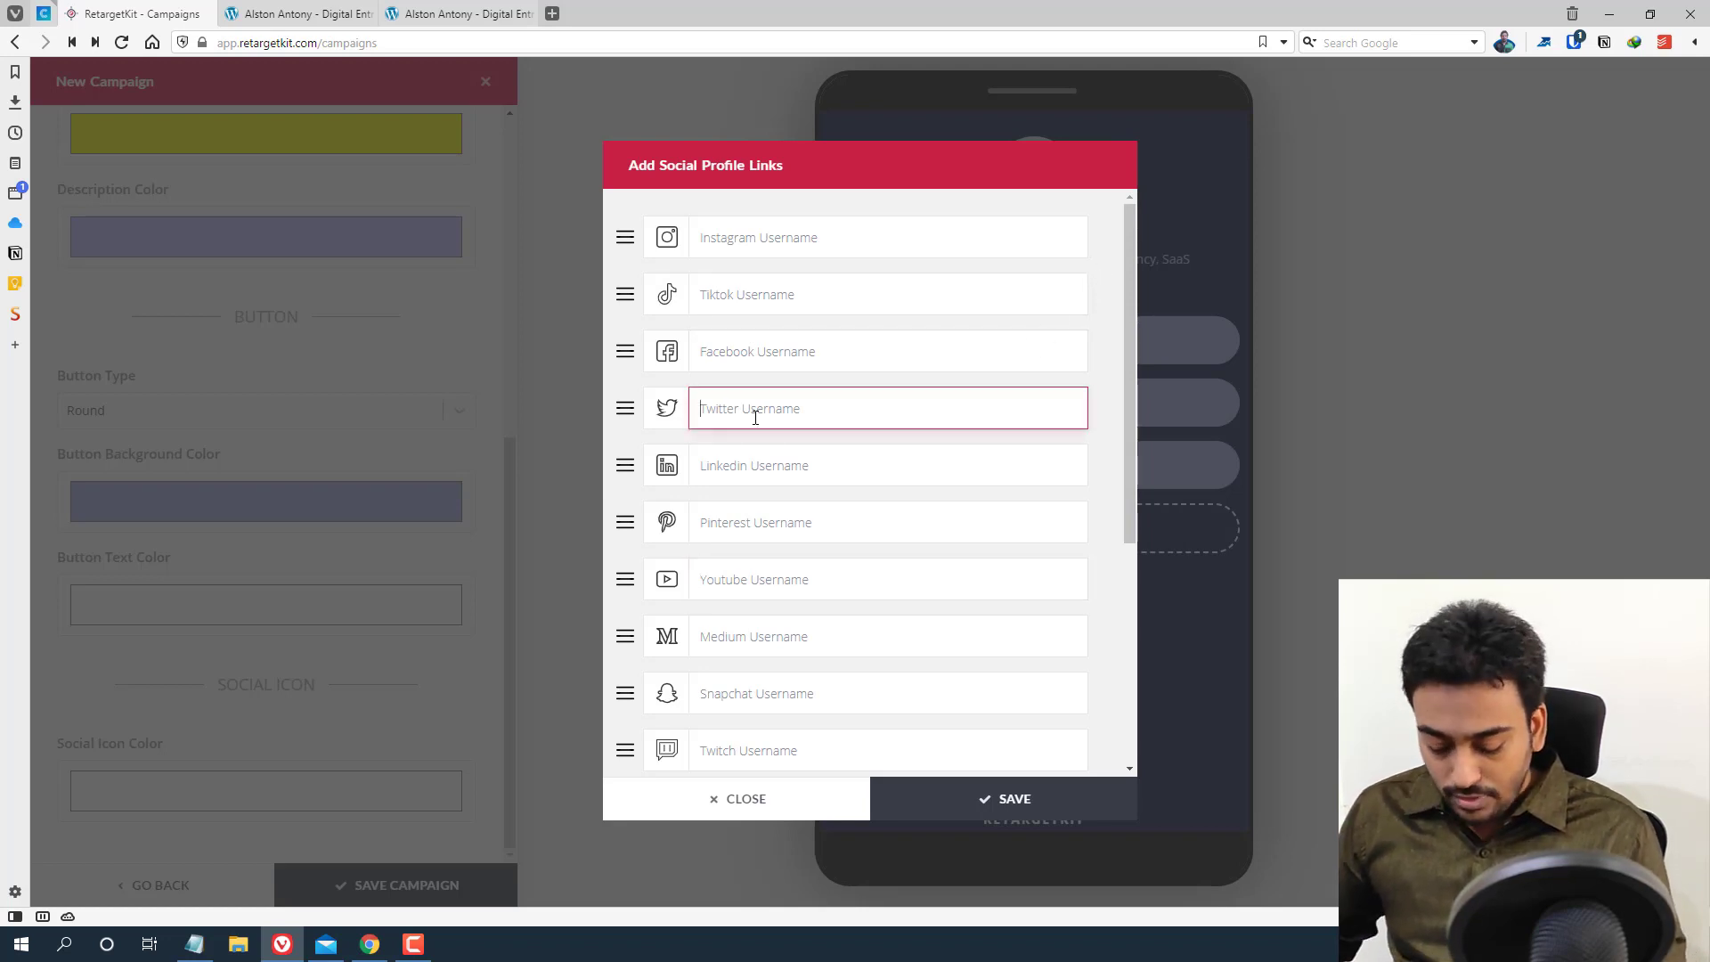
text(antonyalston)
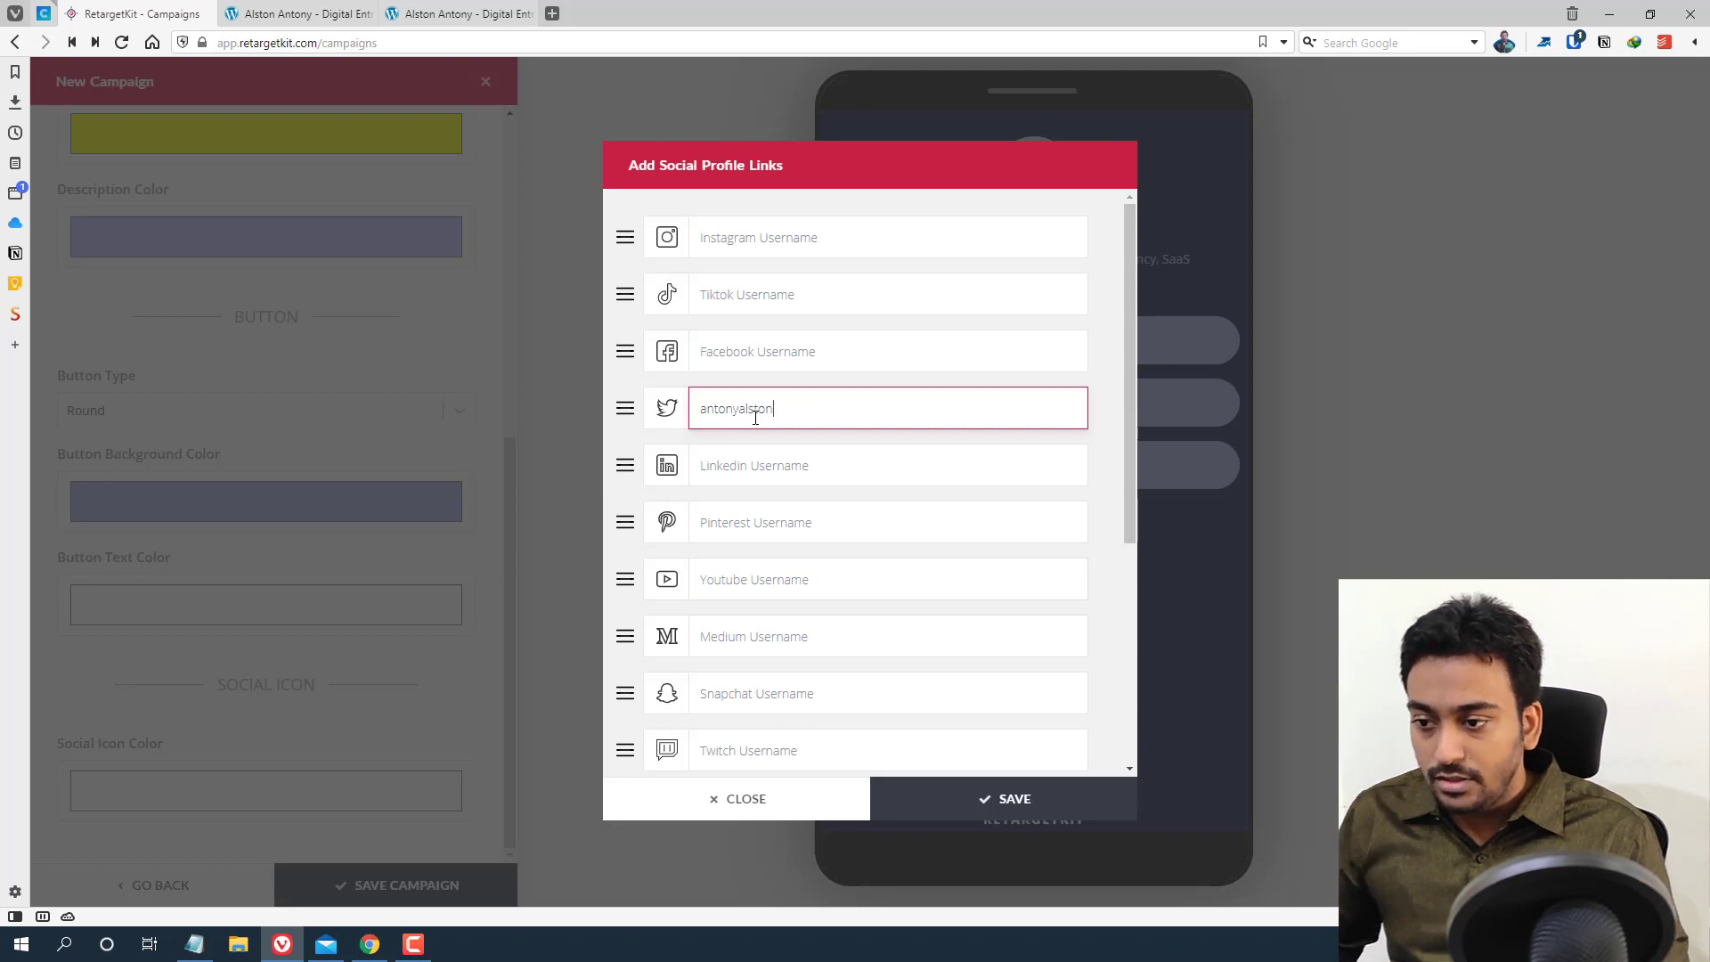
click(777, 350)
text(alston.antony.lk)
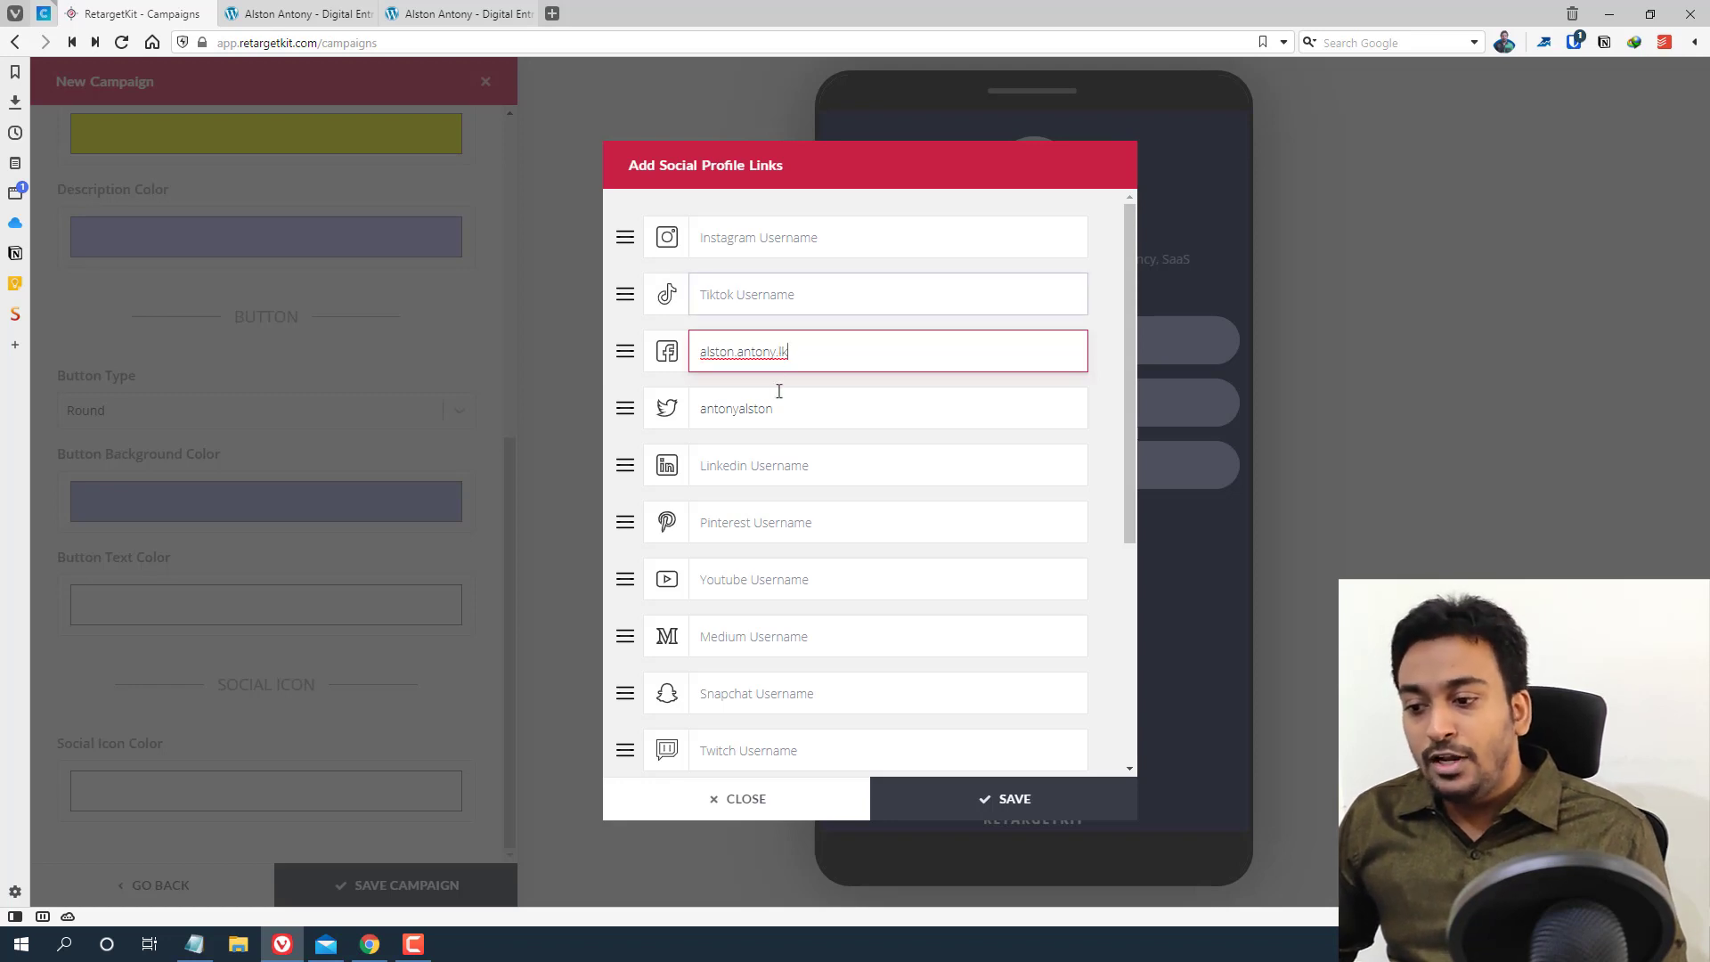
scroll(790, 599, down, 5)
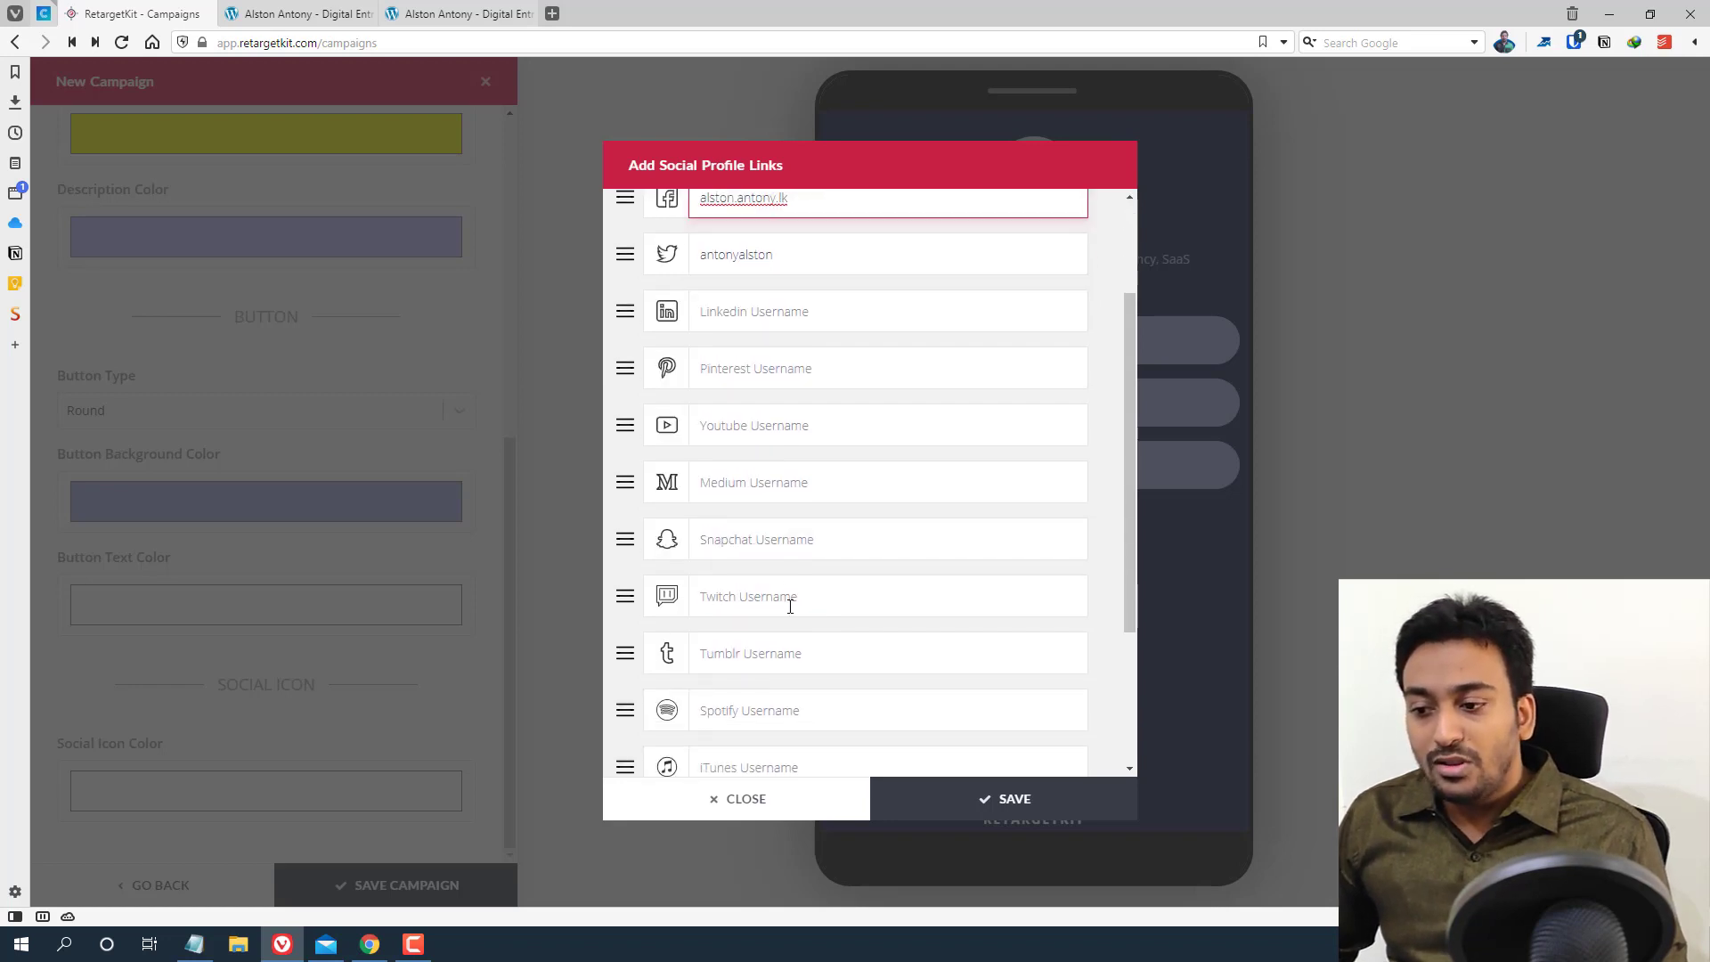
scroll(790, 607, down, 2)
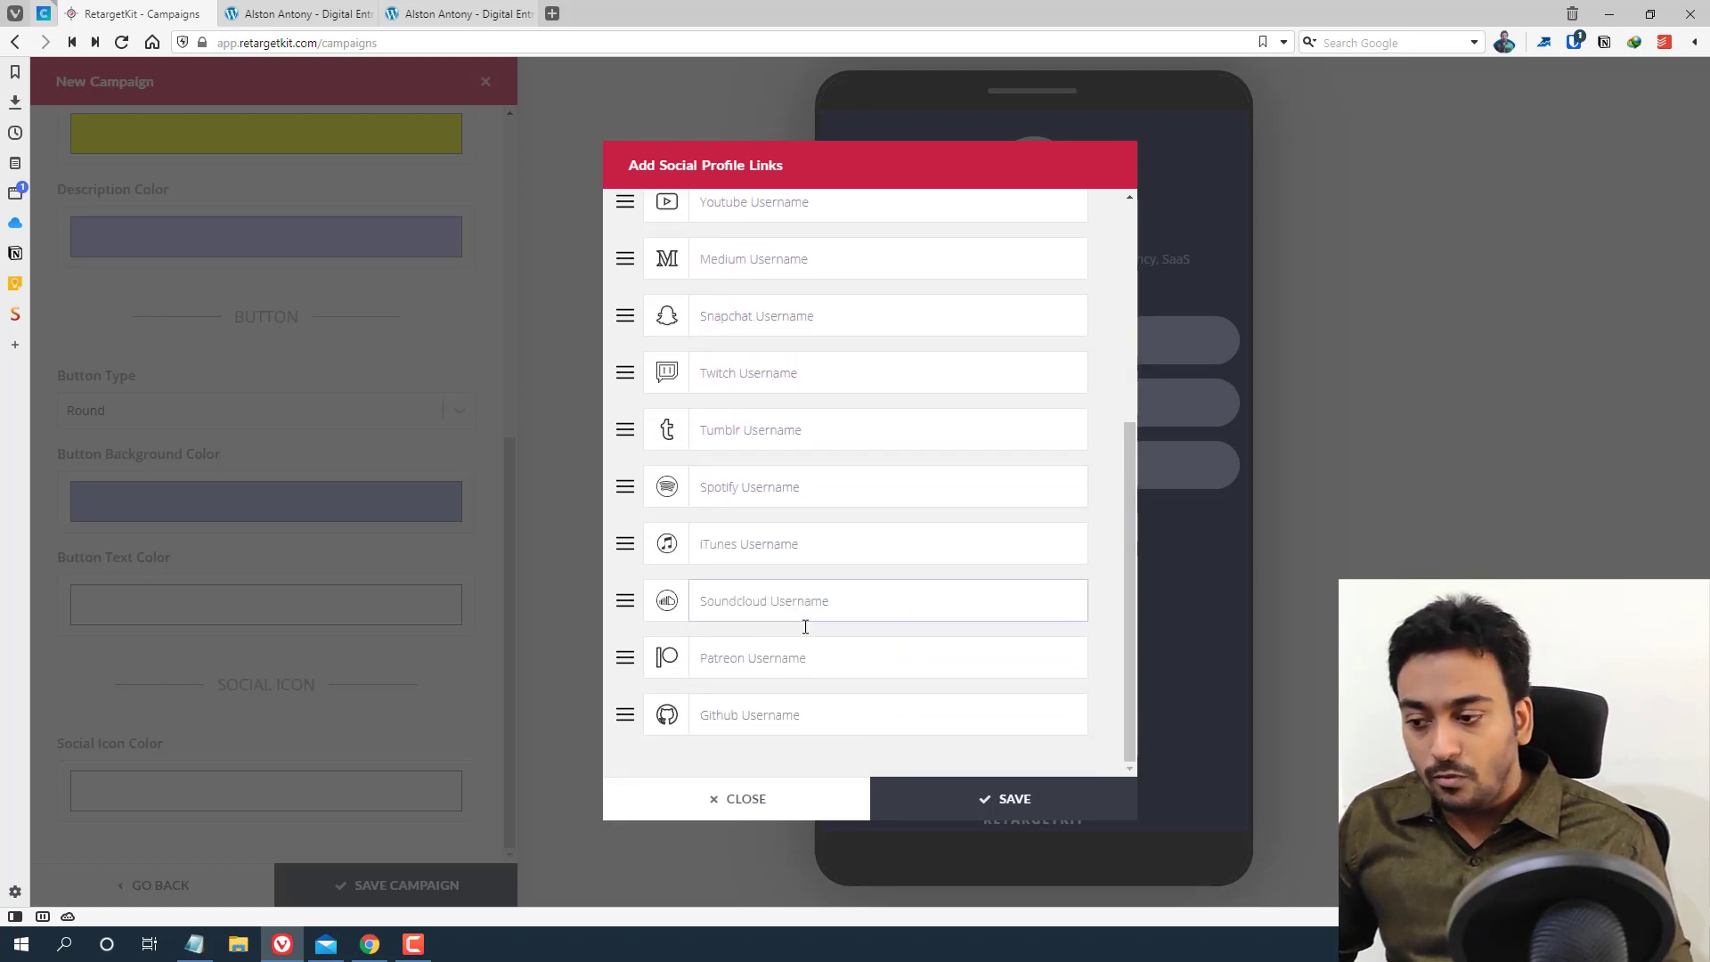
click(933, 802)
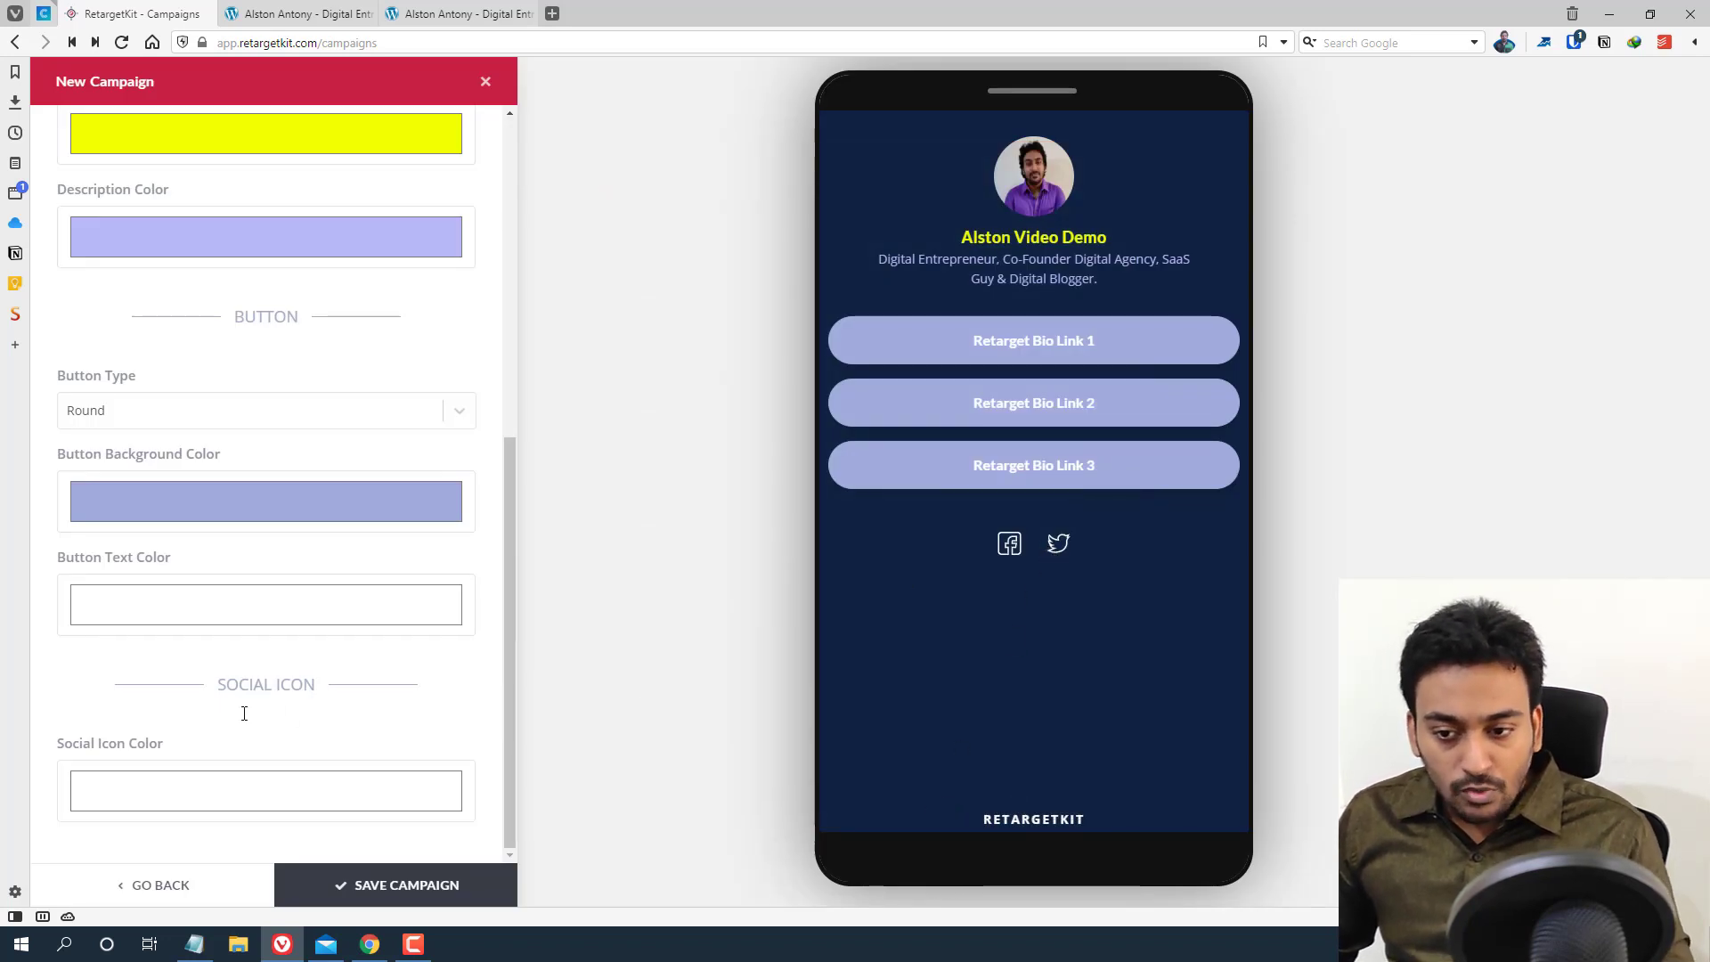
Set the bio page's social icon colour to a bright lime green
click(211, 802)
scroll(263, 709, down, 2)
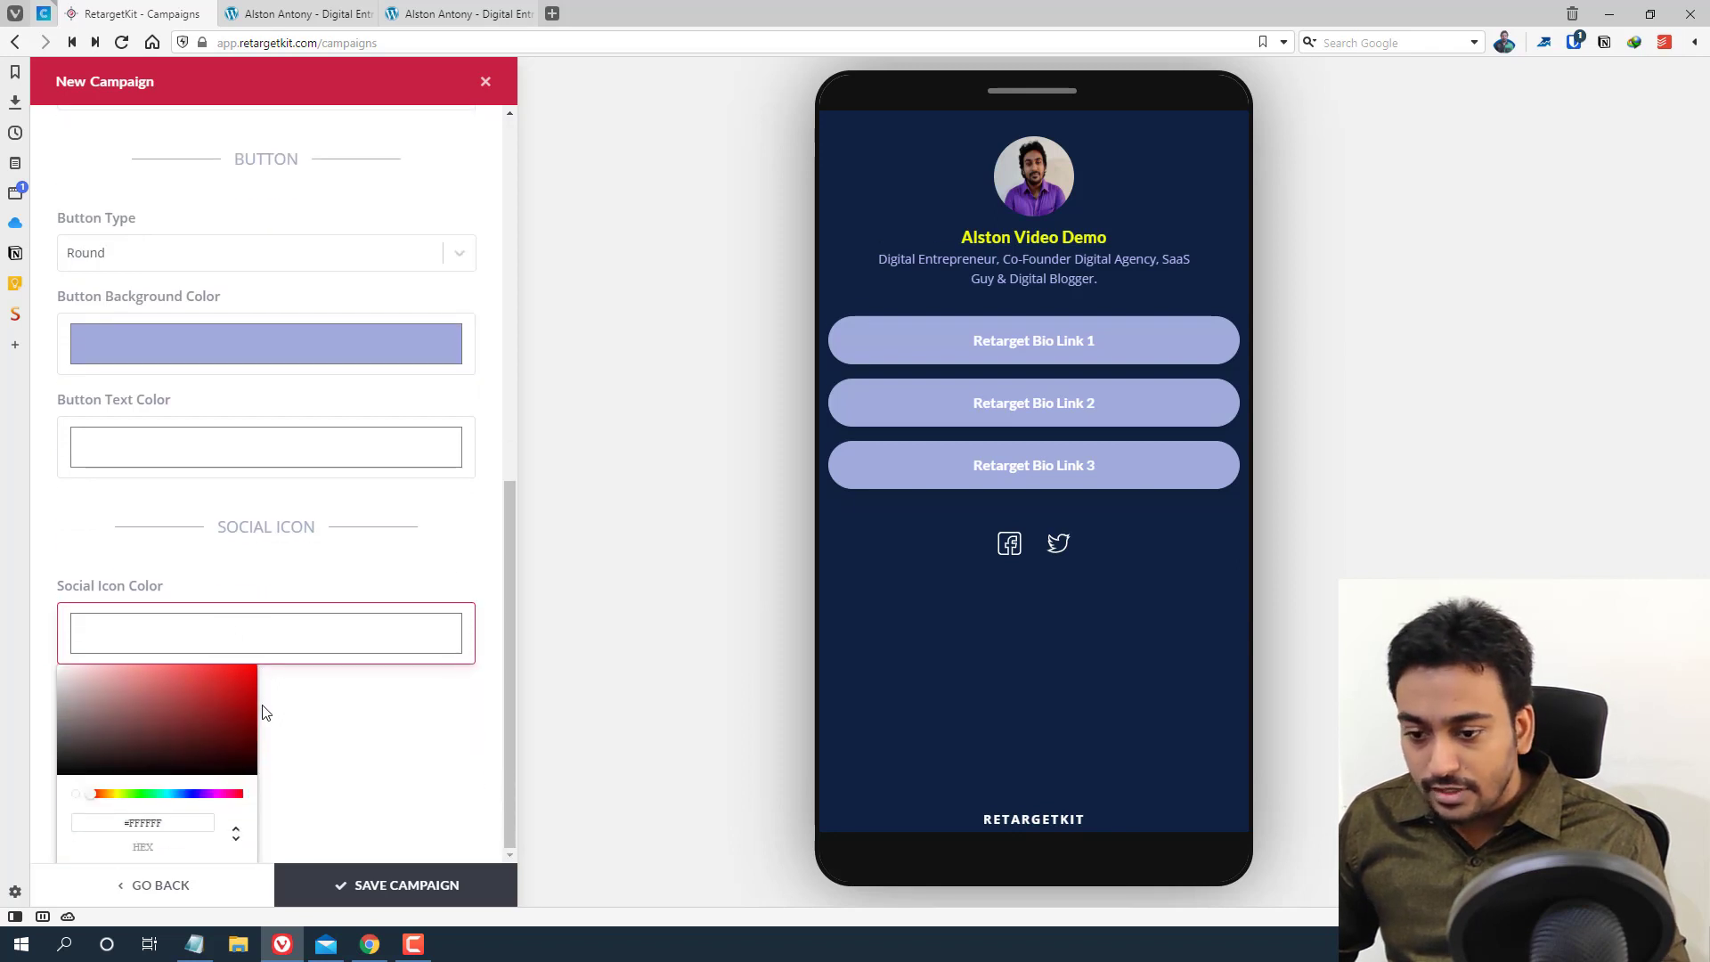
click(116, 794)
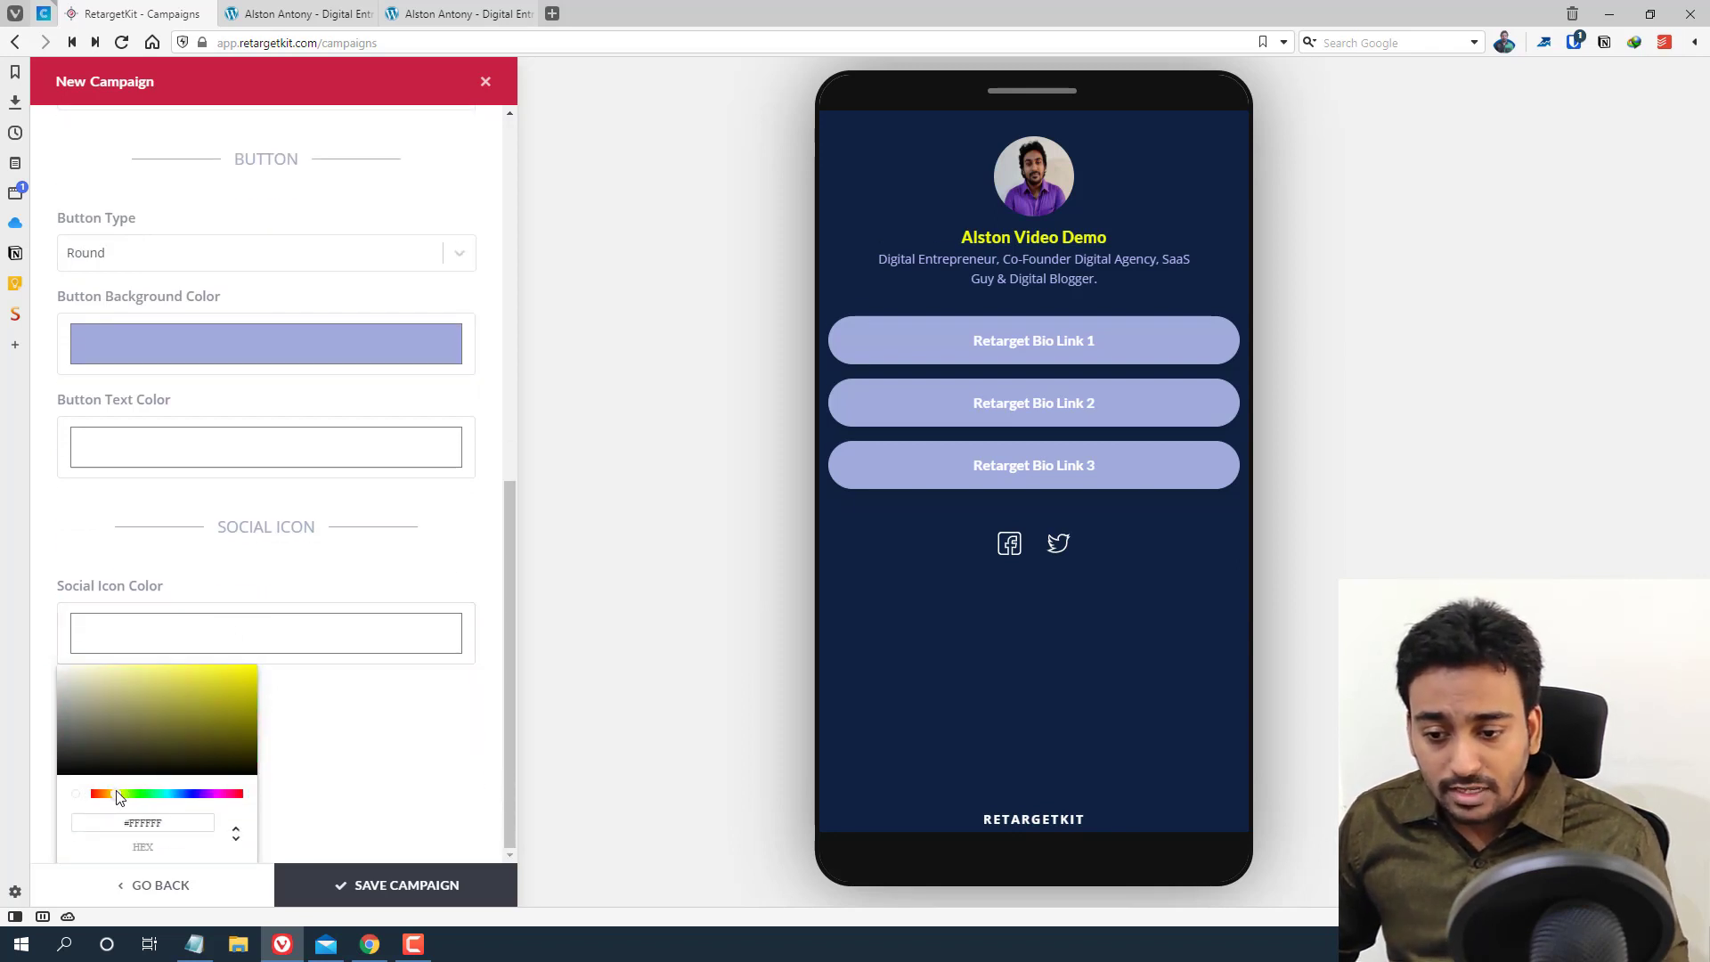
drag(118, 796, 124, 794)
click(254, 666)
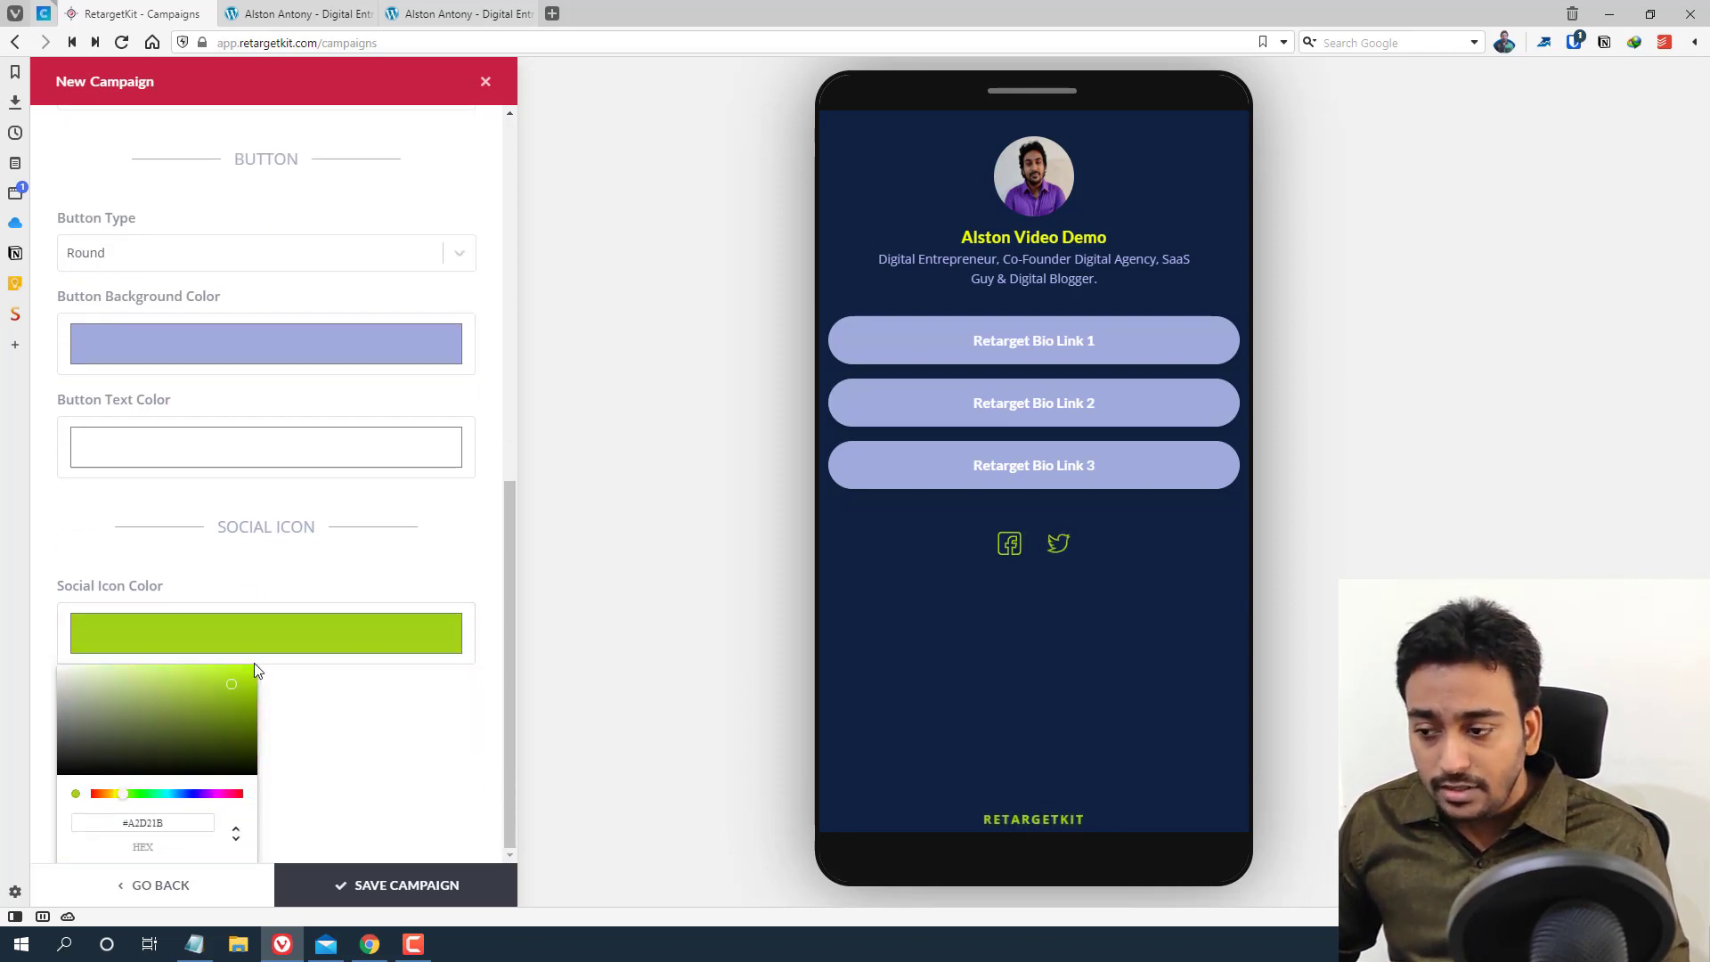
click(298, 653)
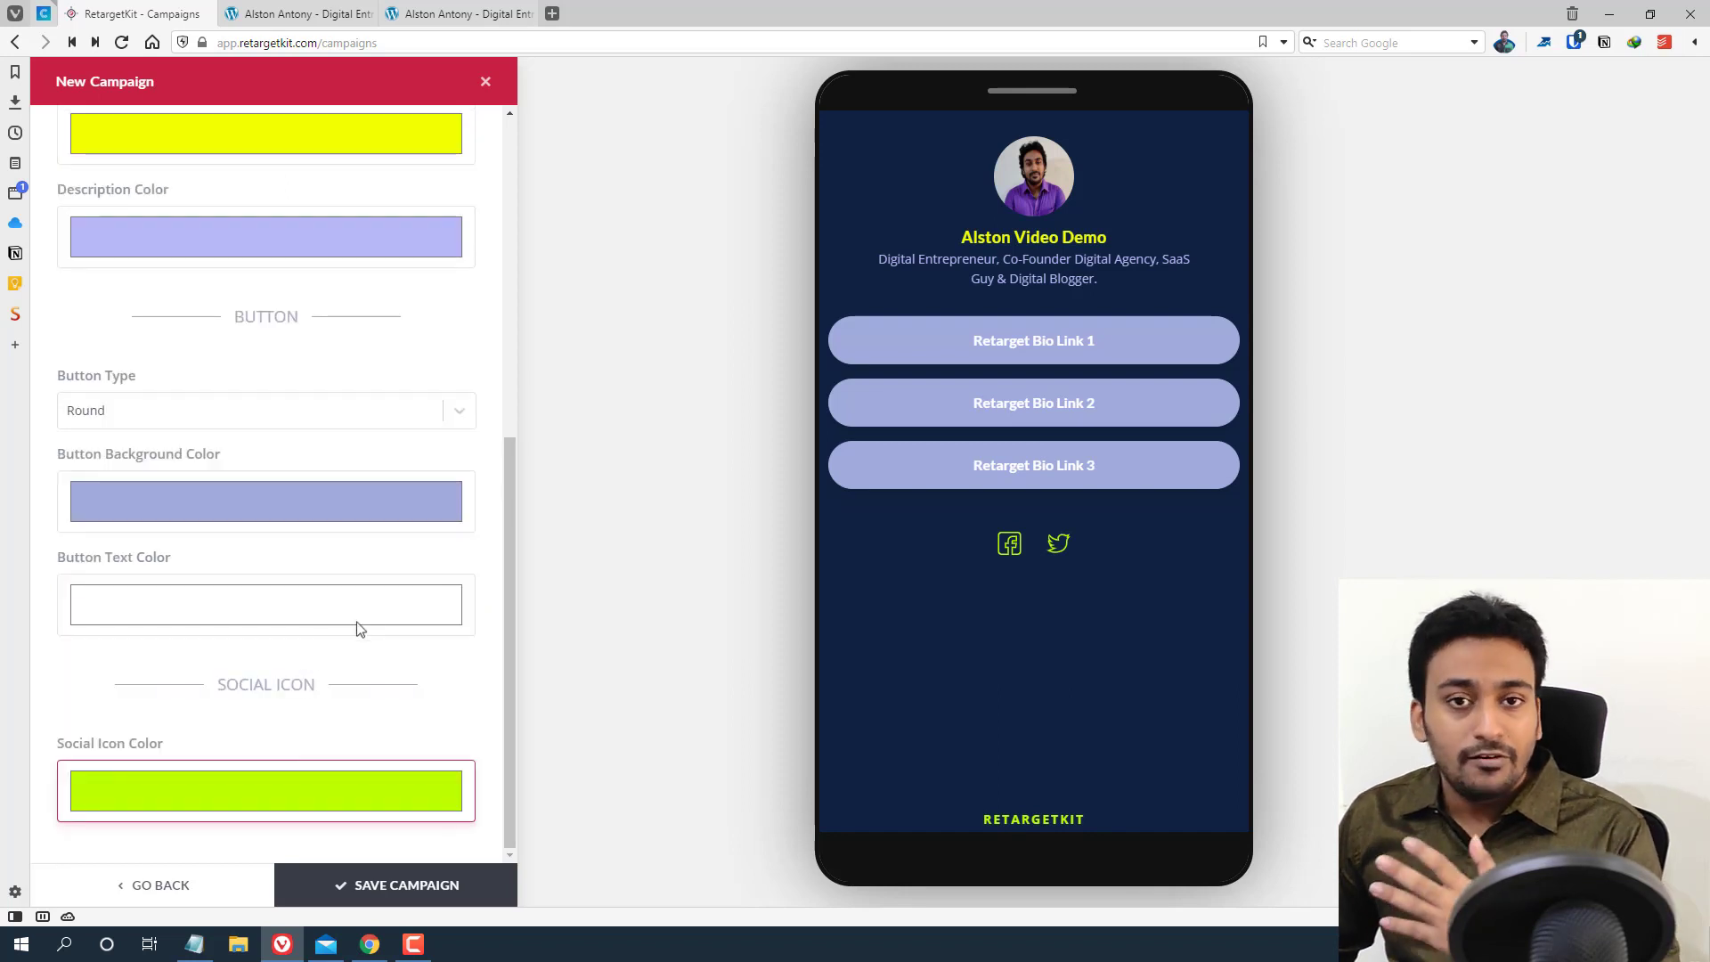
Save the Video Bio Link campaign and dismiss the dialog offering its bio link
scroll(428, 597, up, 7)
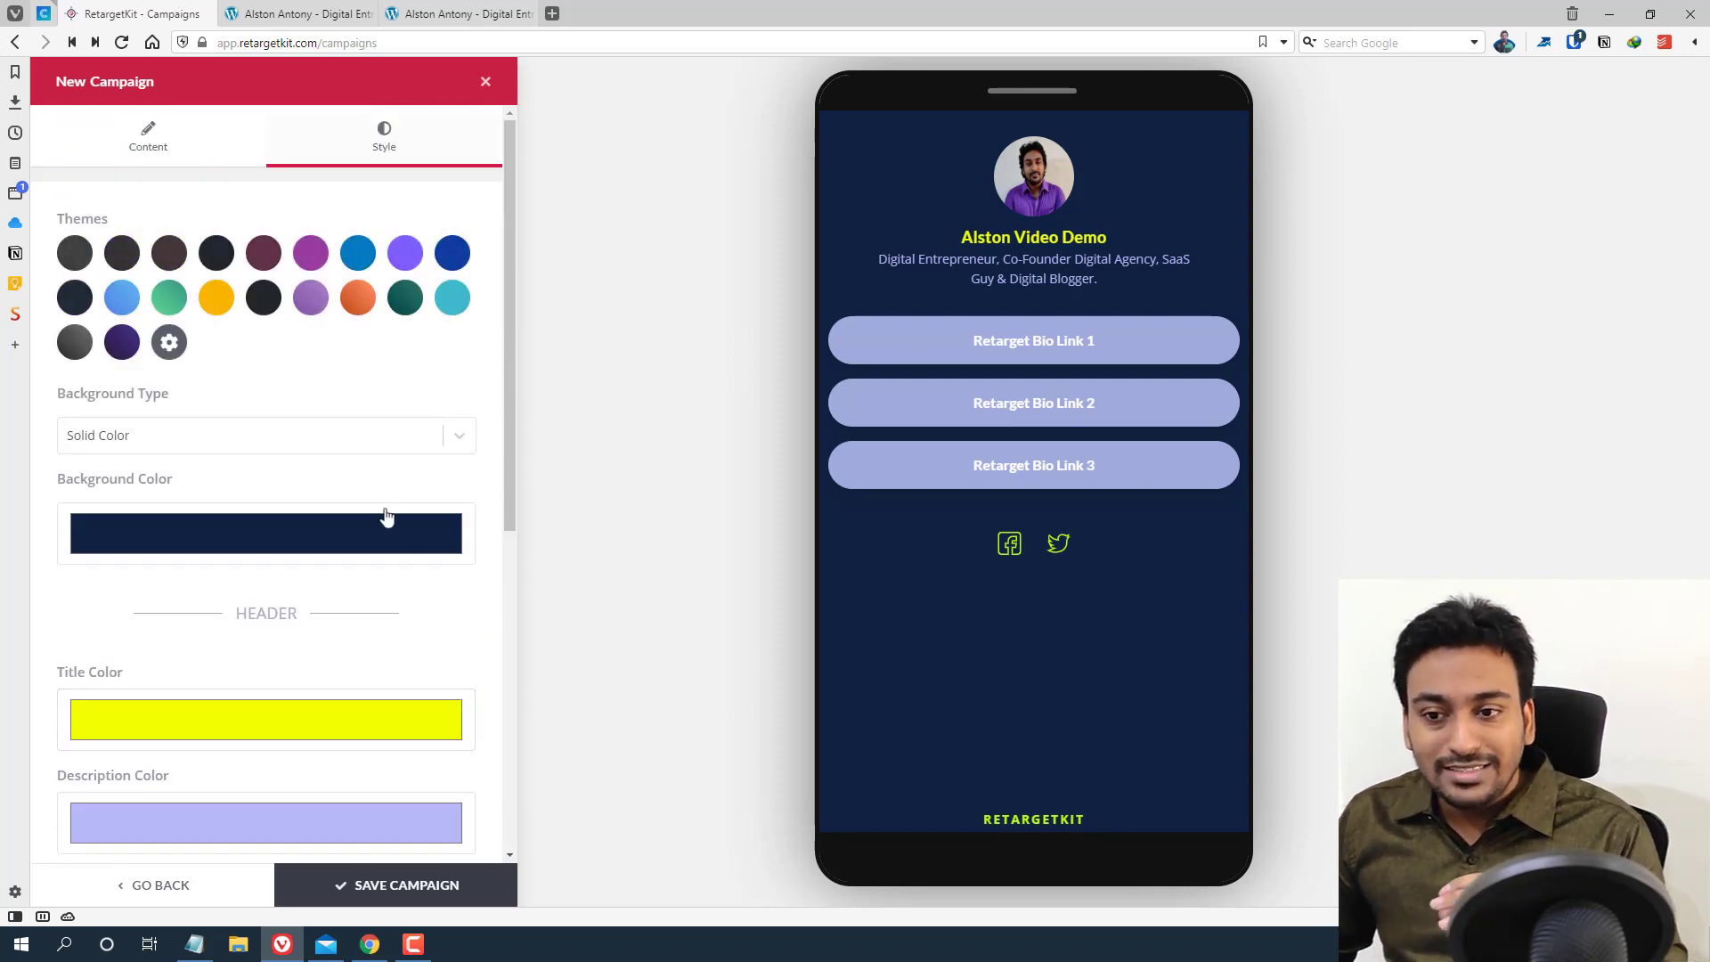
click(197, 140)
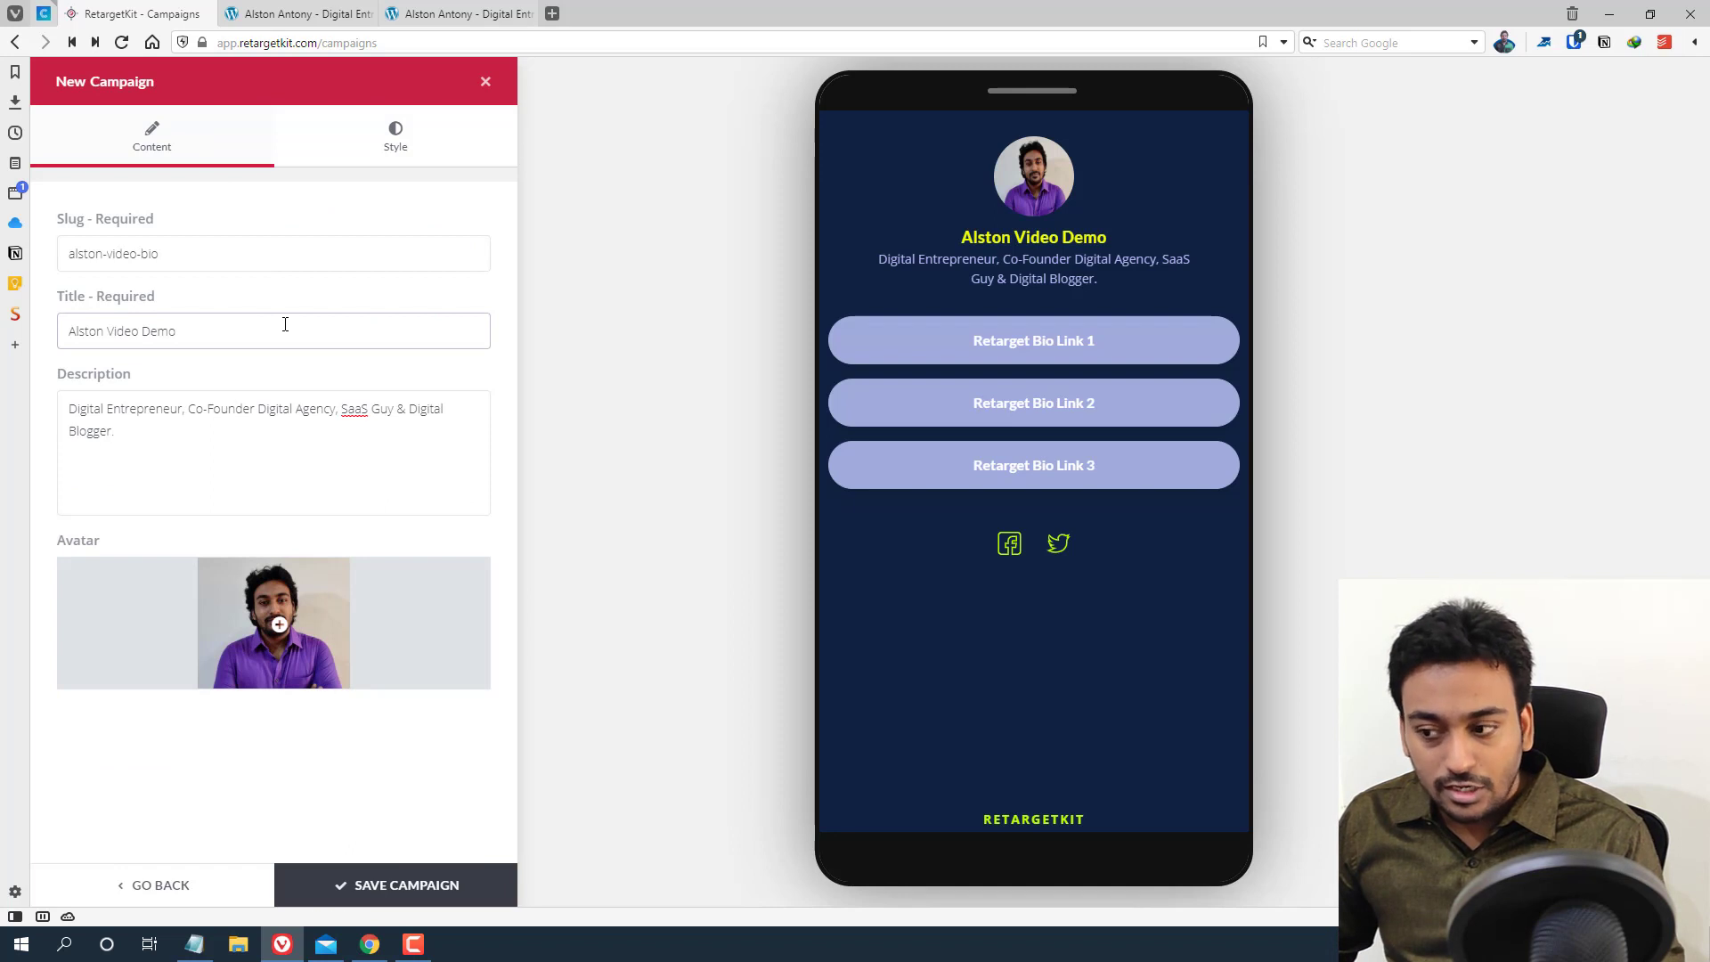
click(428, 891)
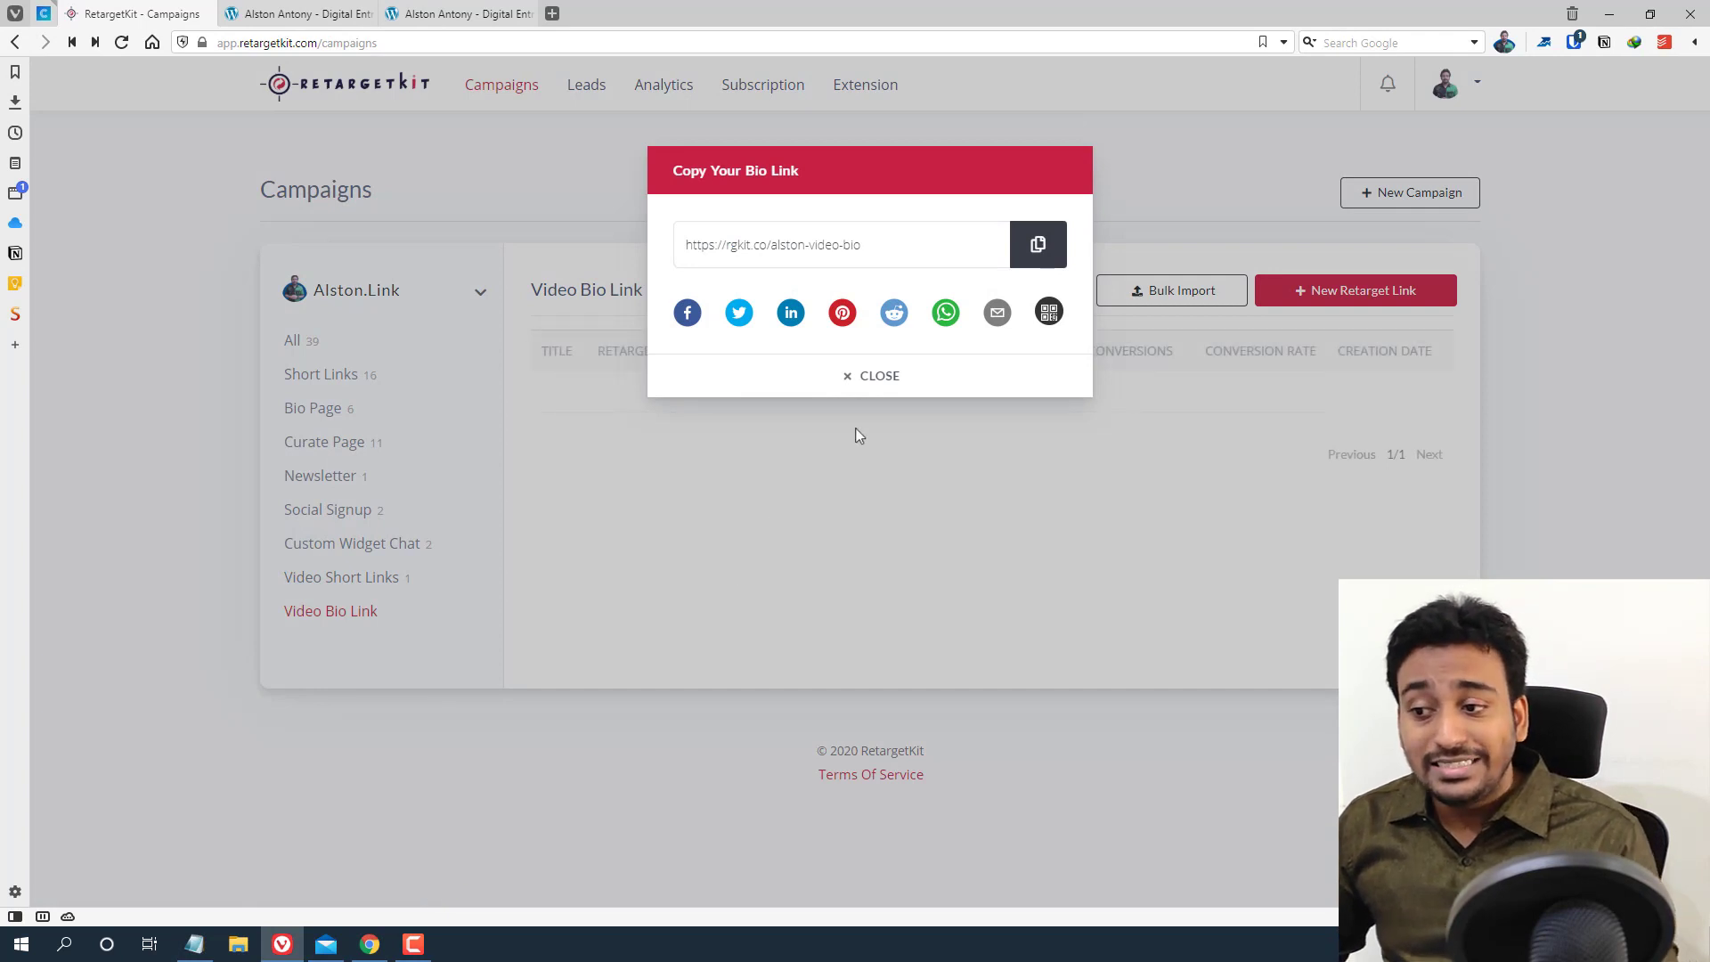
click(896, 385)
mouse_move(372, 644)
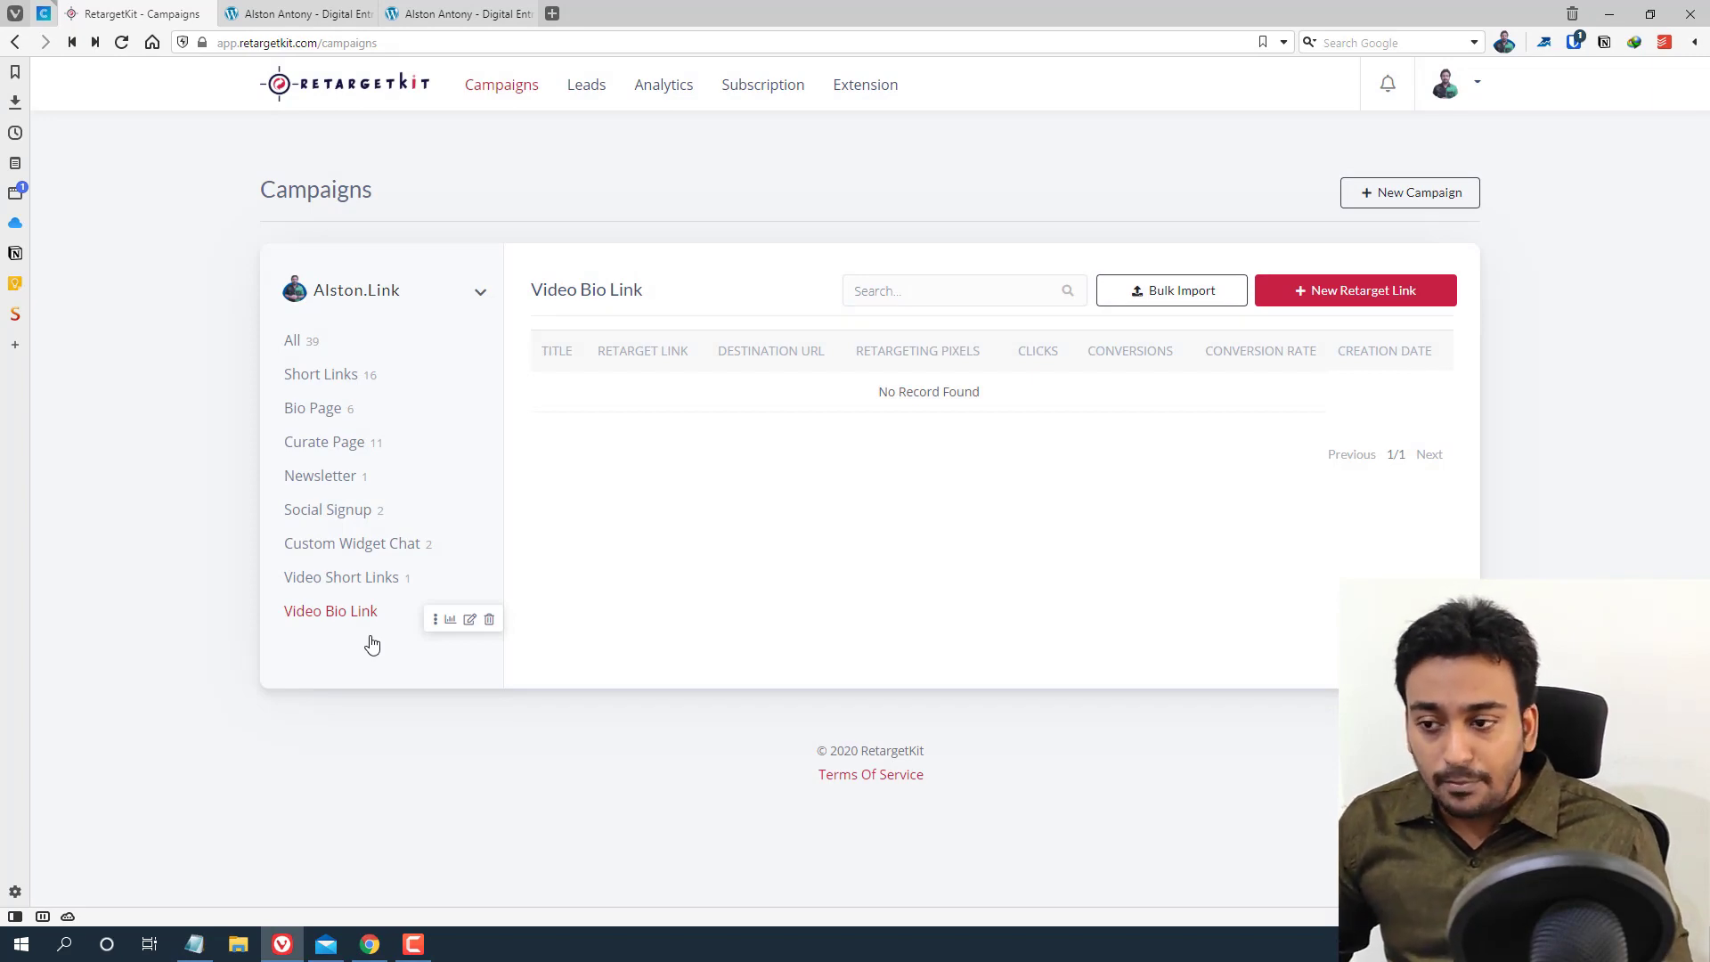
Switch to Chrome, copy the link address of the welcome video on the existing bio page, and return to RetargetKit in Vivaldi
click(370, 945)
scroll(440, 903, up, 3)
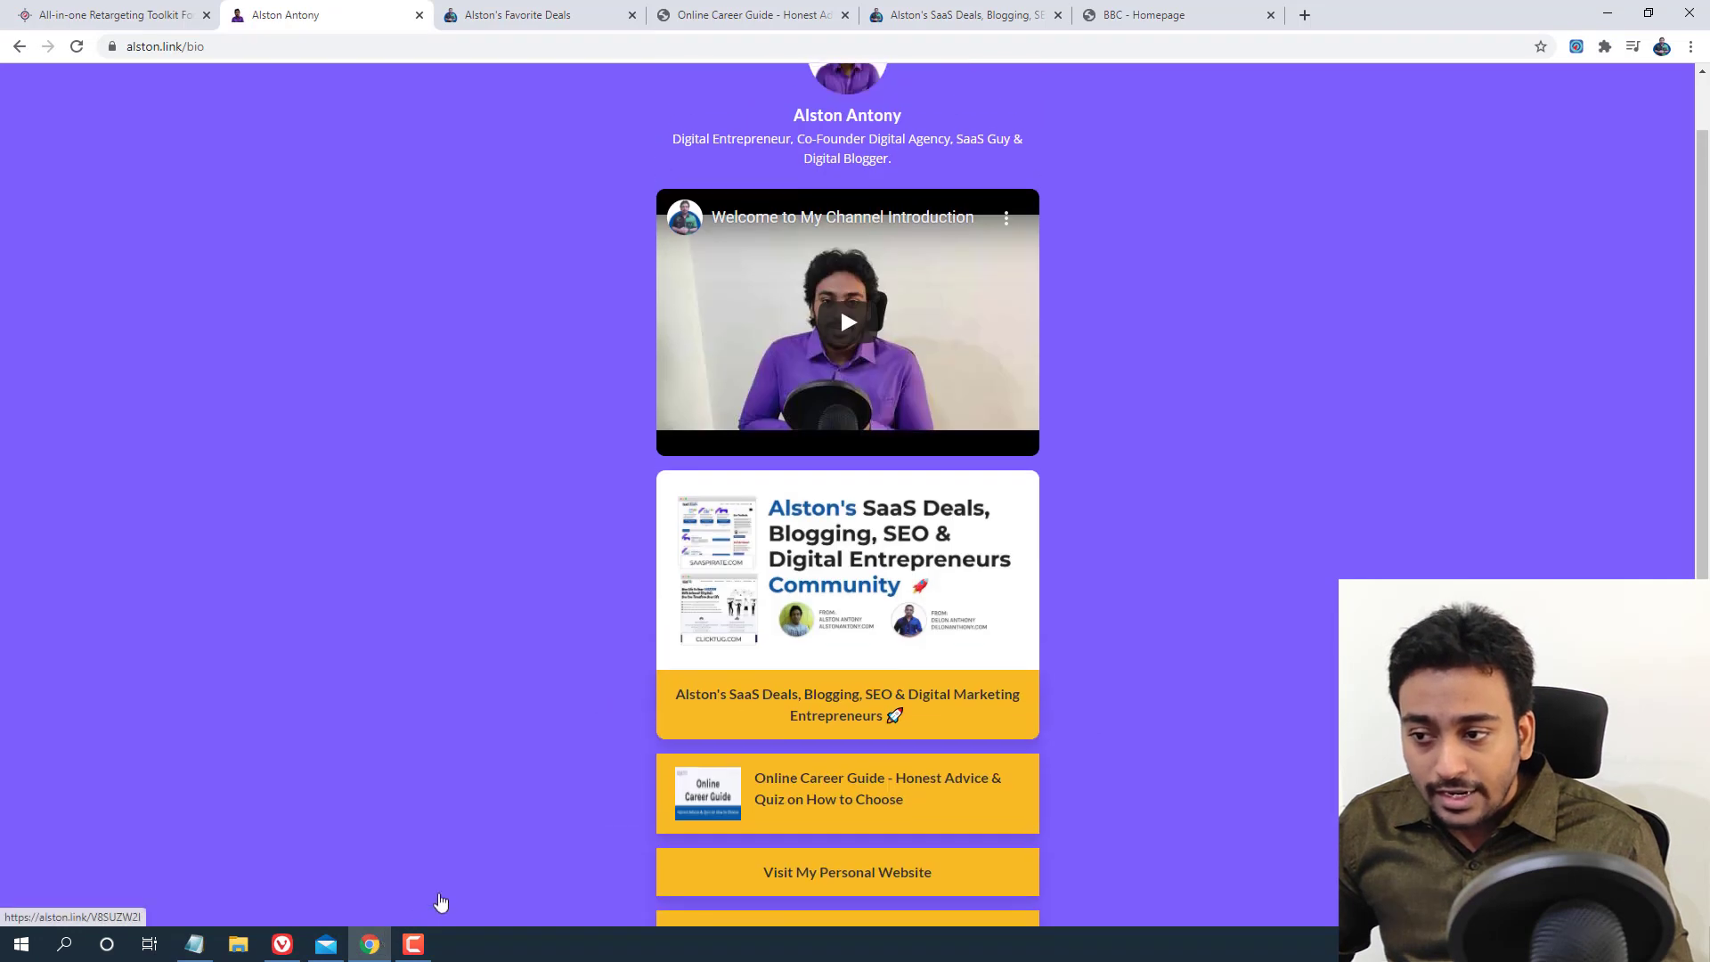
scroll(440, 903, up, 1)
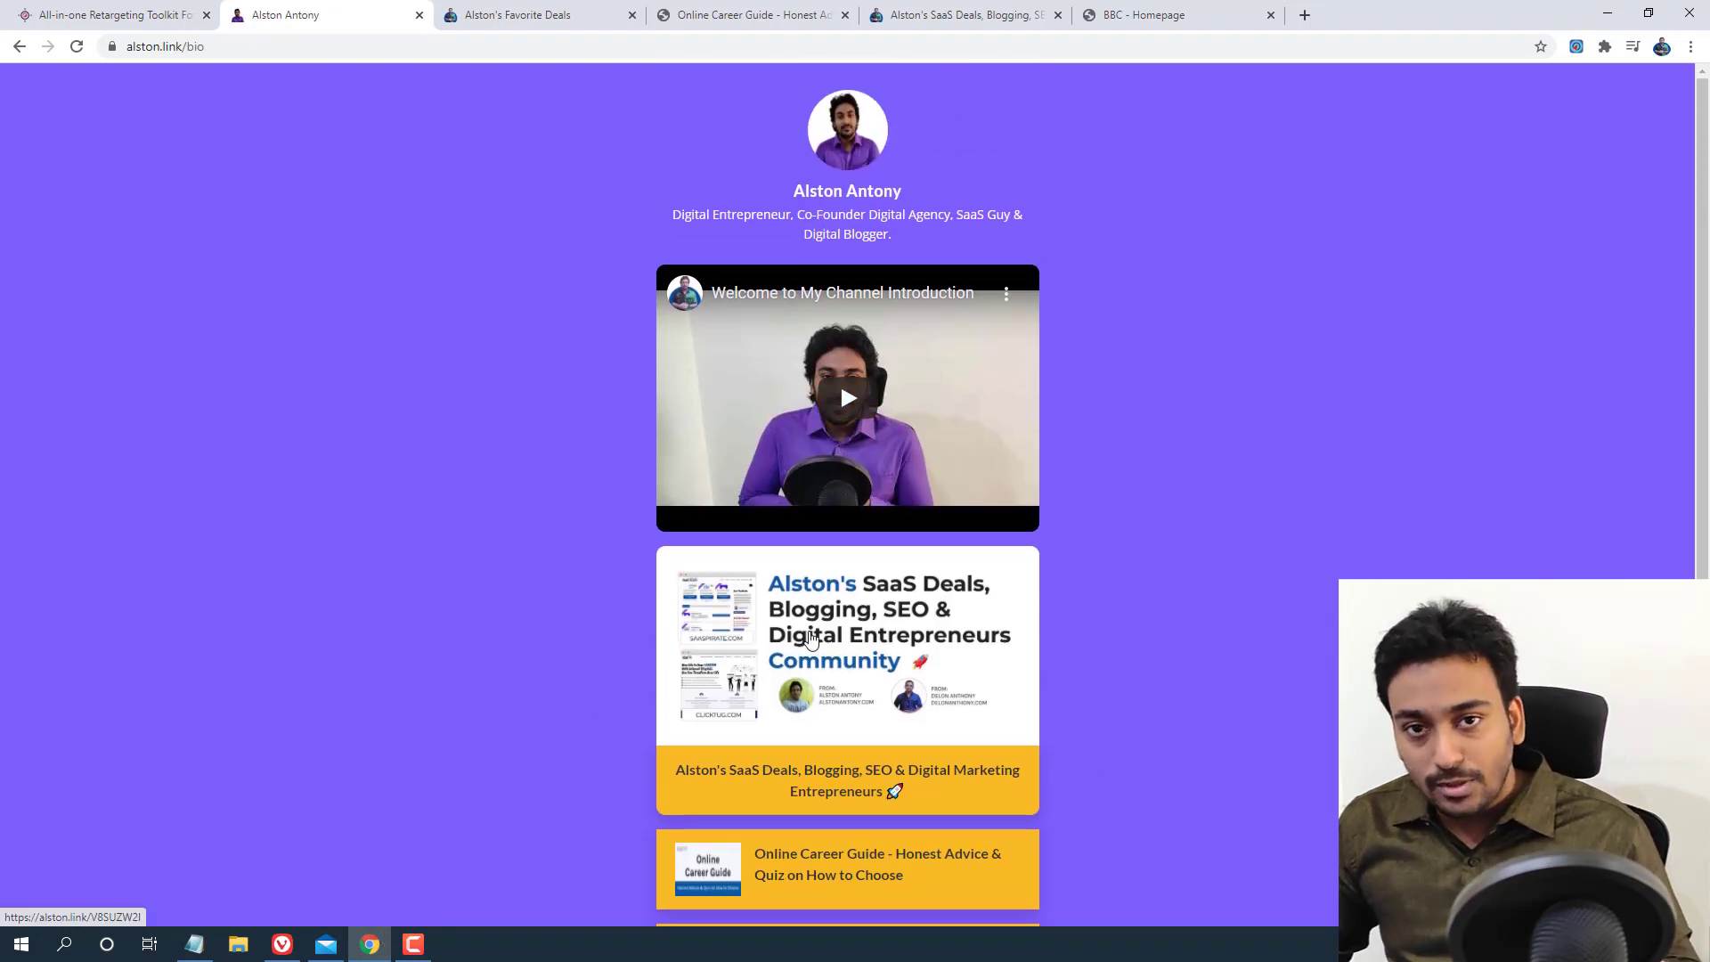
right_click(779, 290)
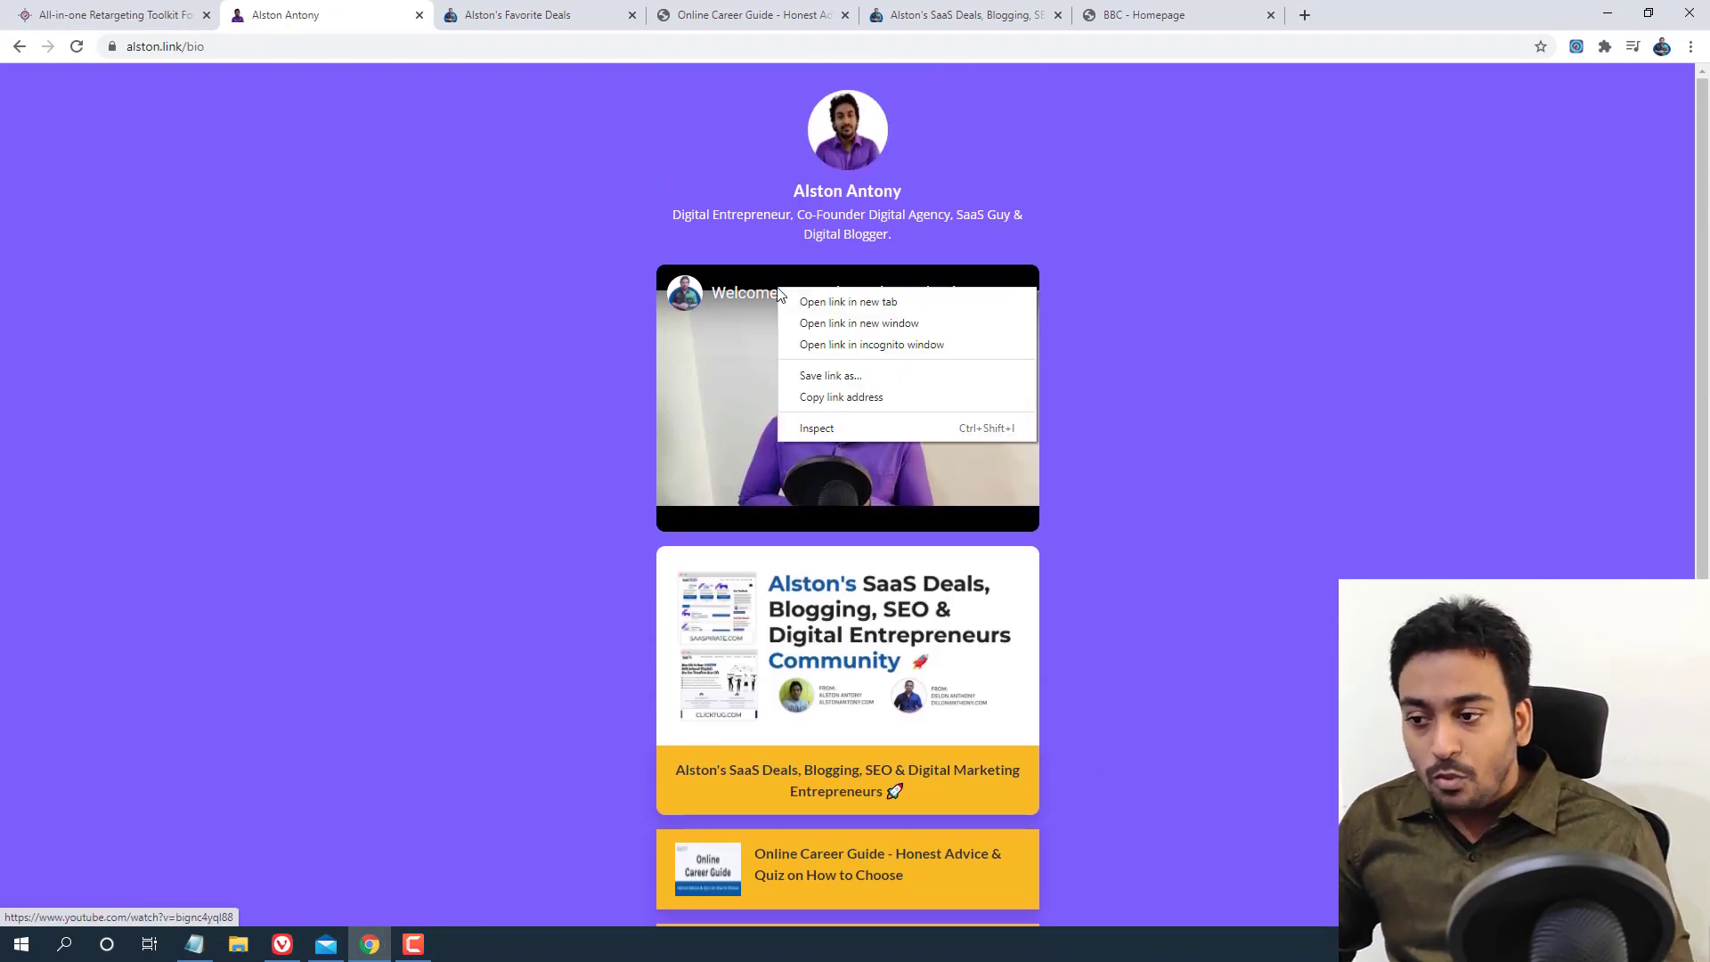
click(841, 397)
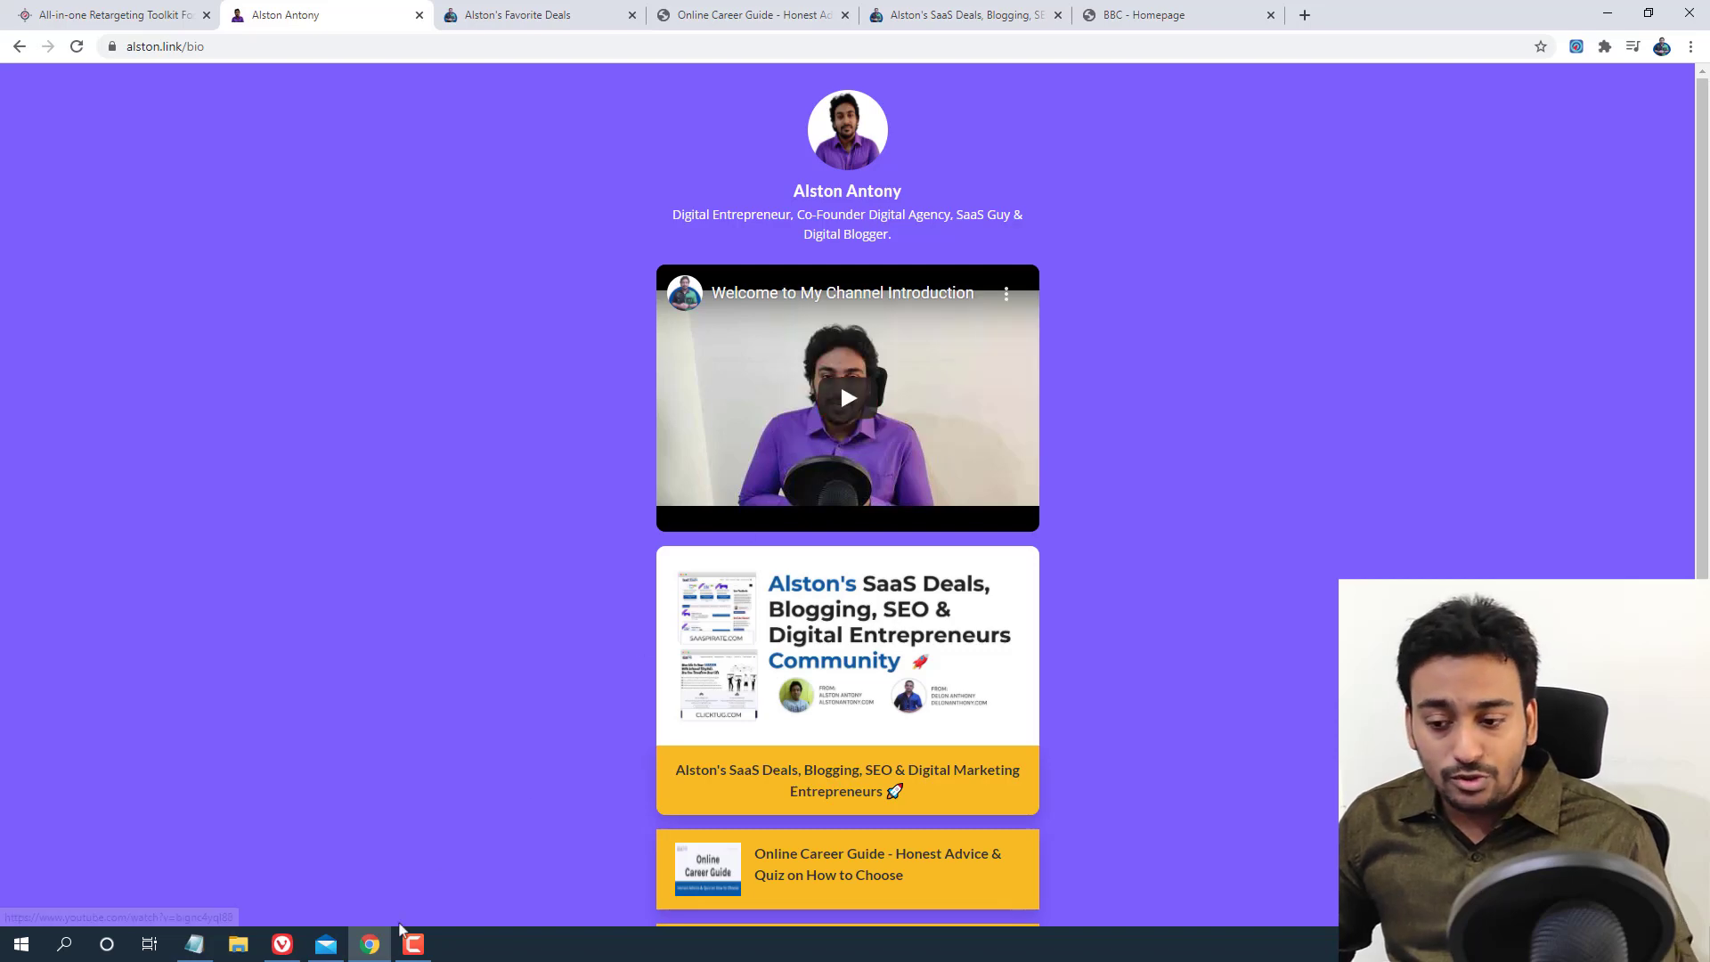
click(372, 951)
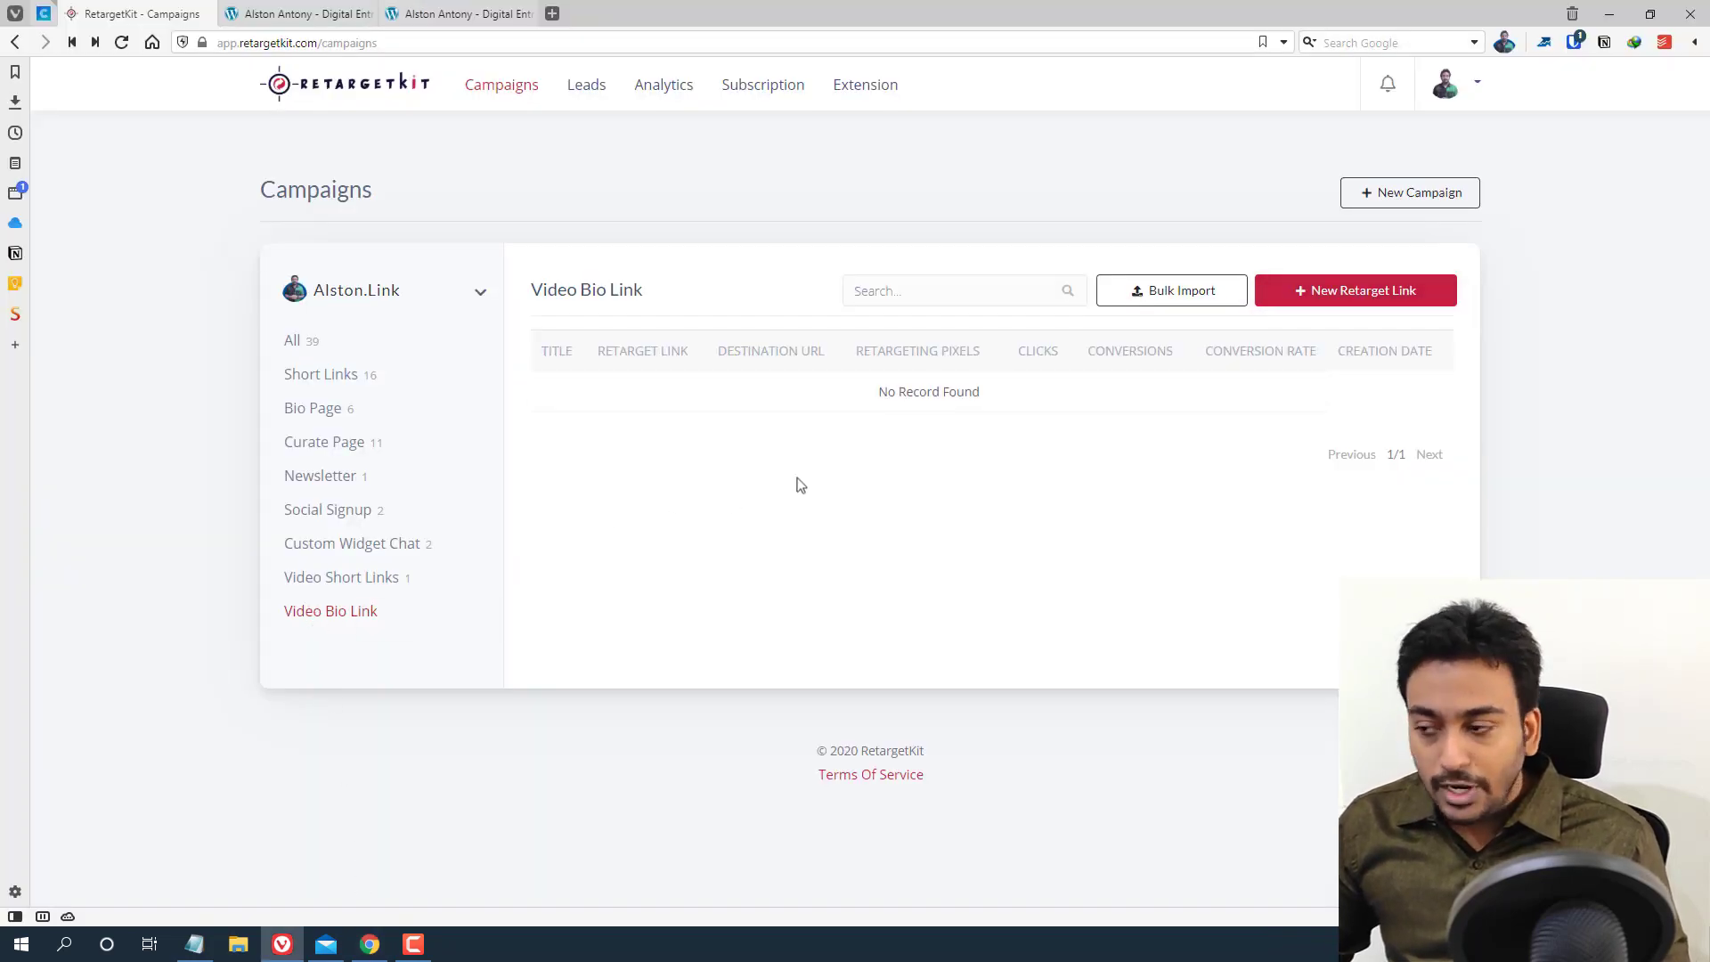
Start a new retarget link in Video Bio Link with the copied YouTube address as destination URL and Video Embed as preview type
click(1421, 302)
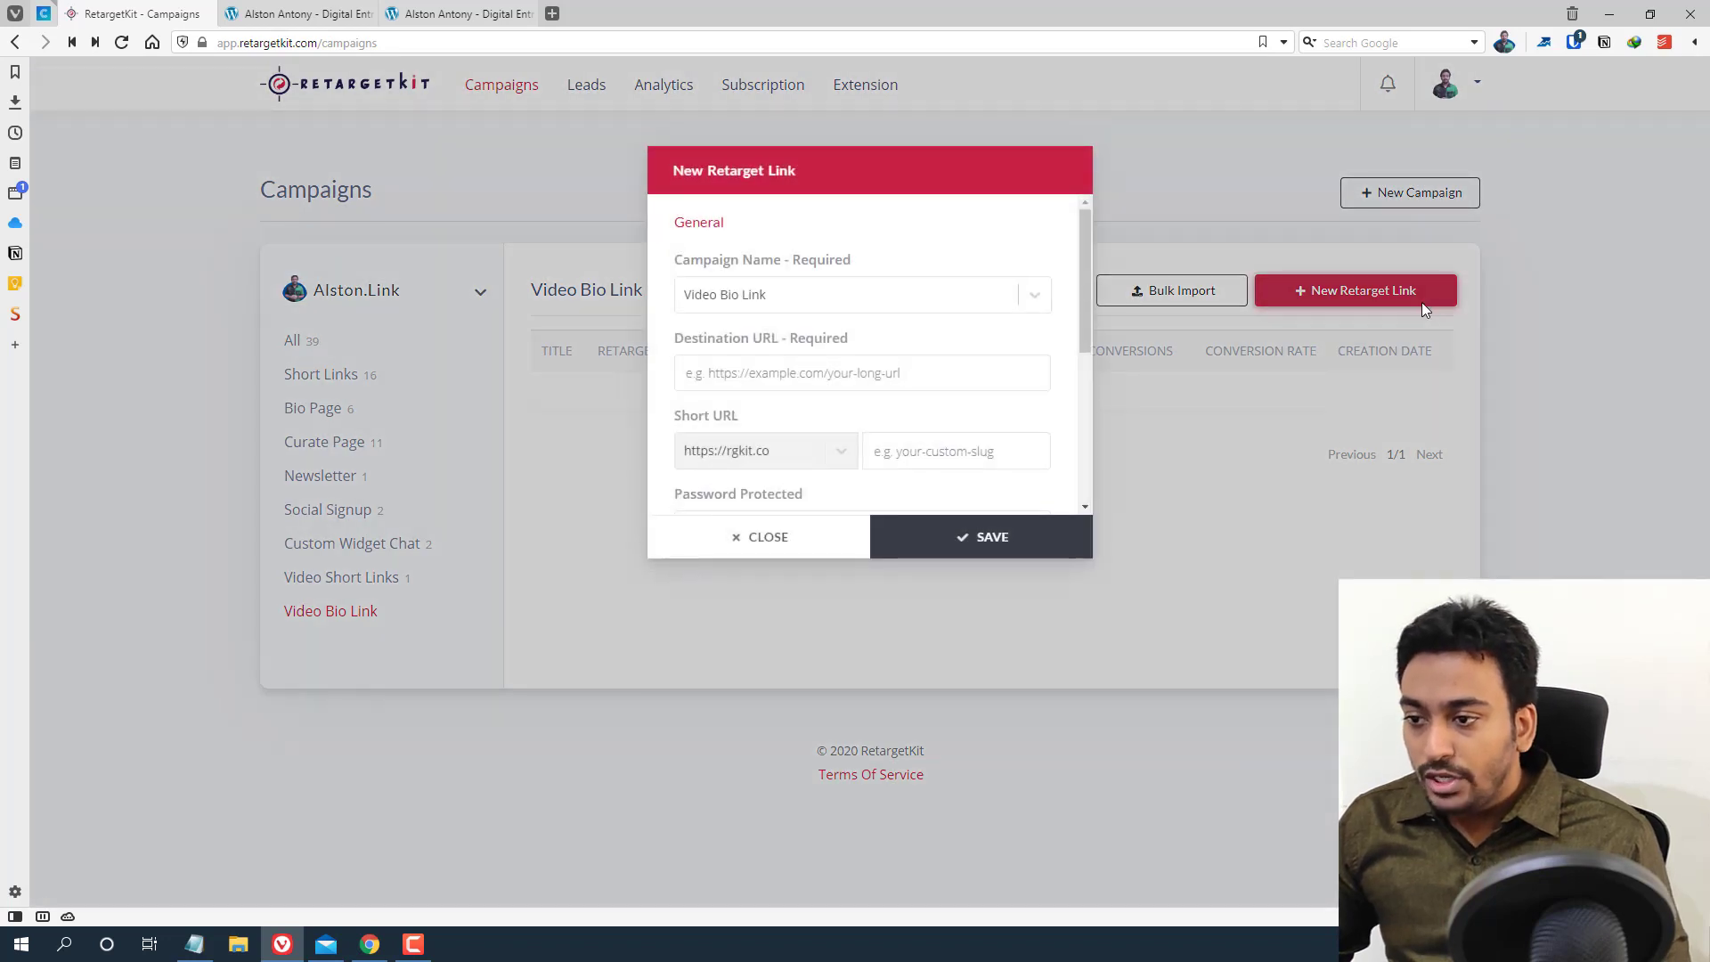
click(911, 375)
key(ctrl+v)
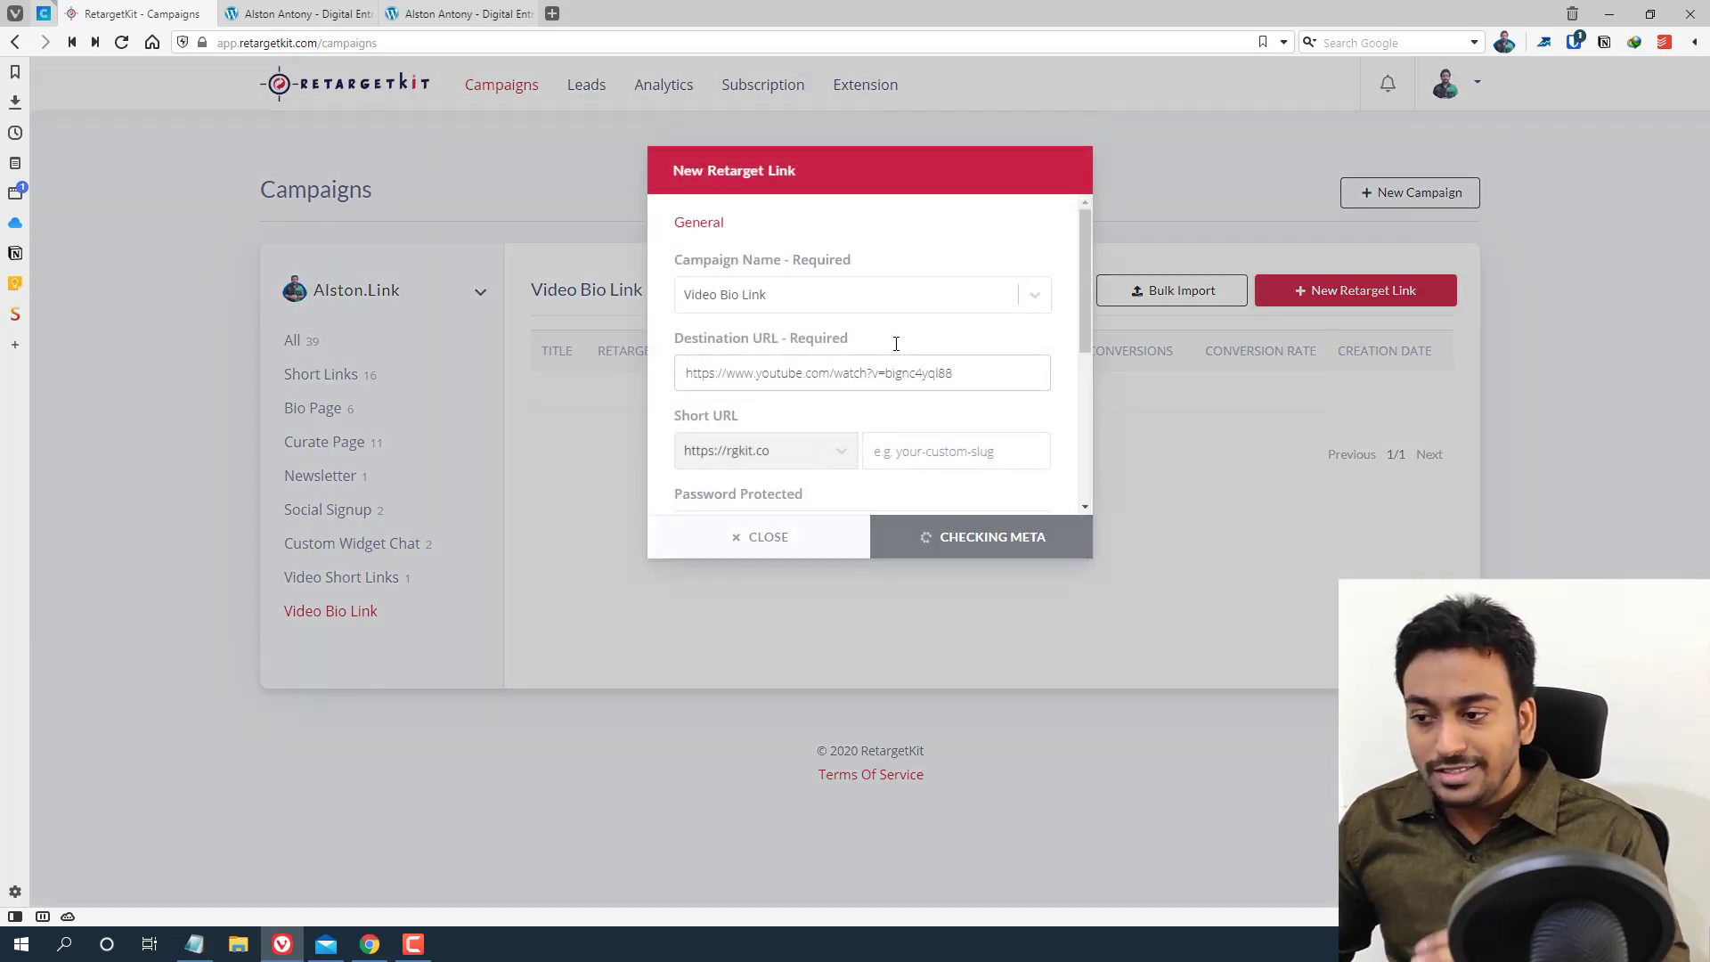
scroll(894, 344, down, 3)
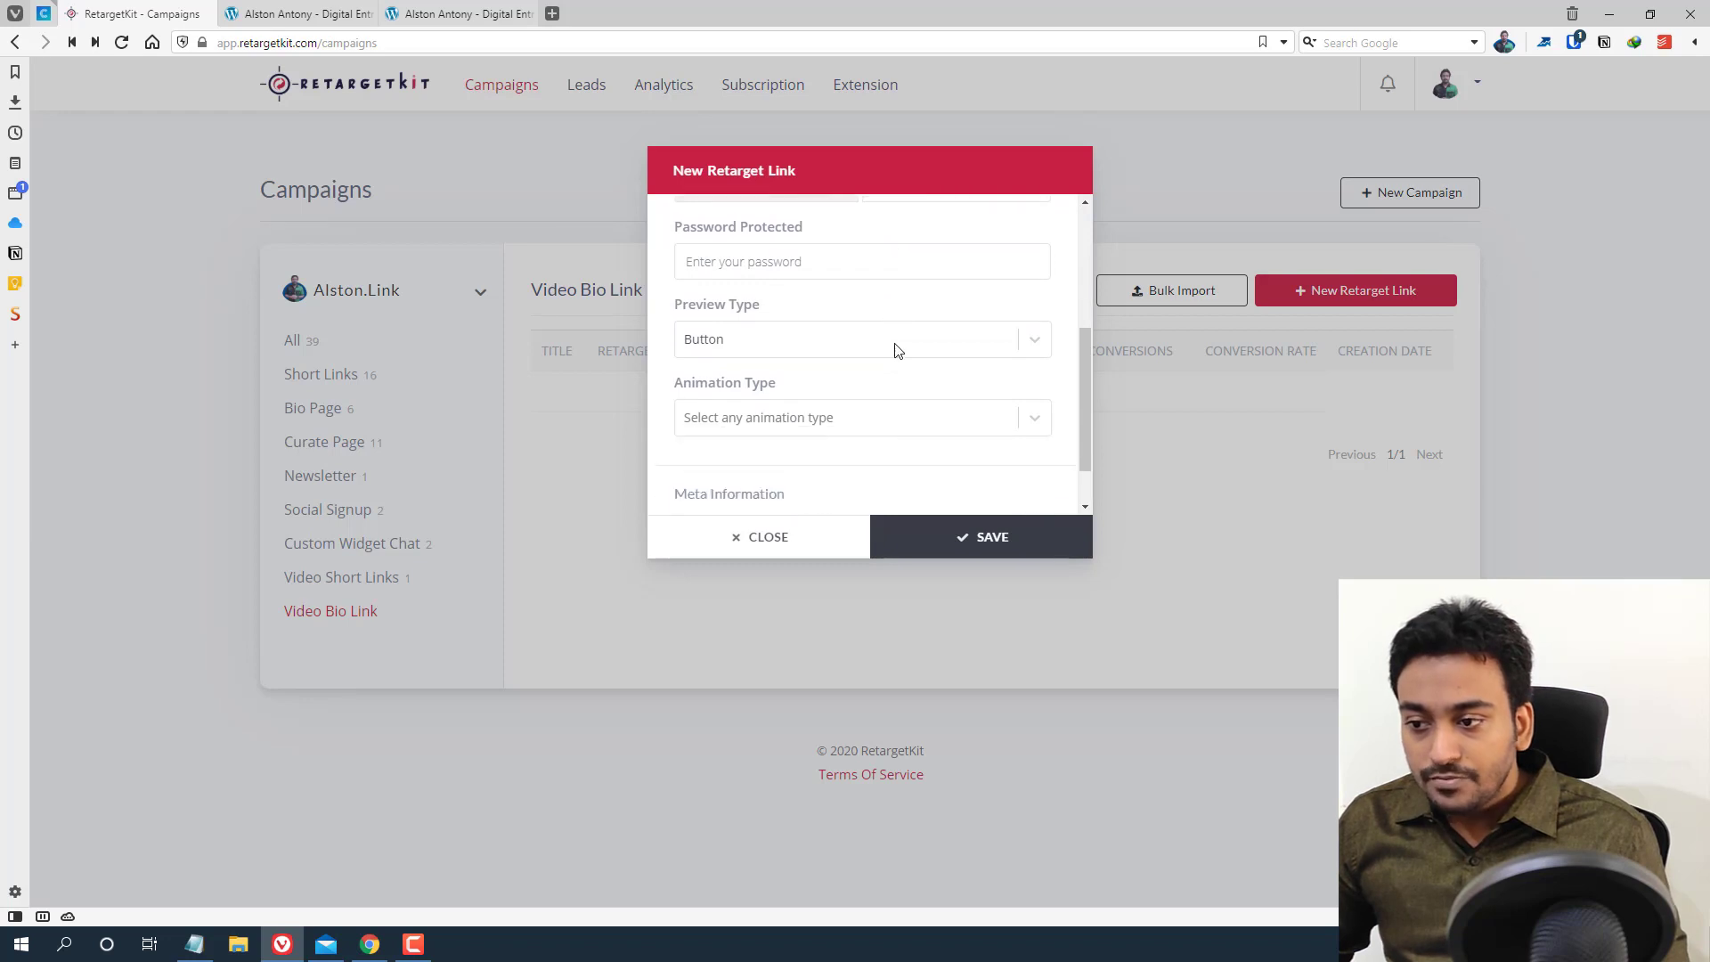
click(746, 347)
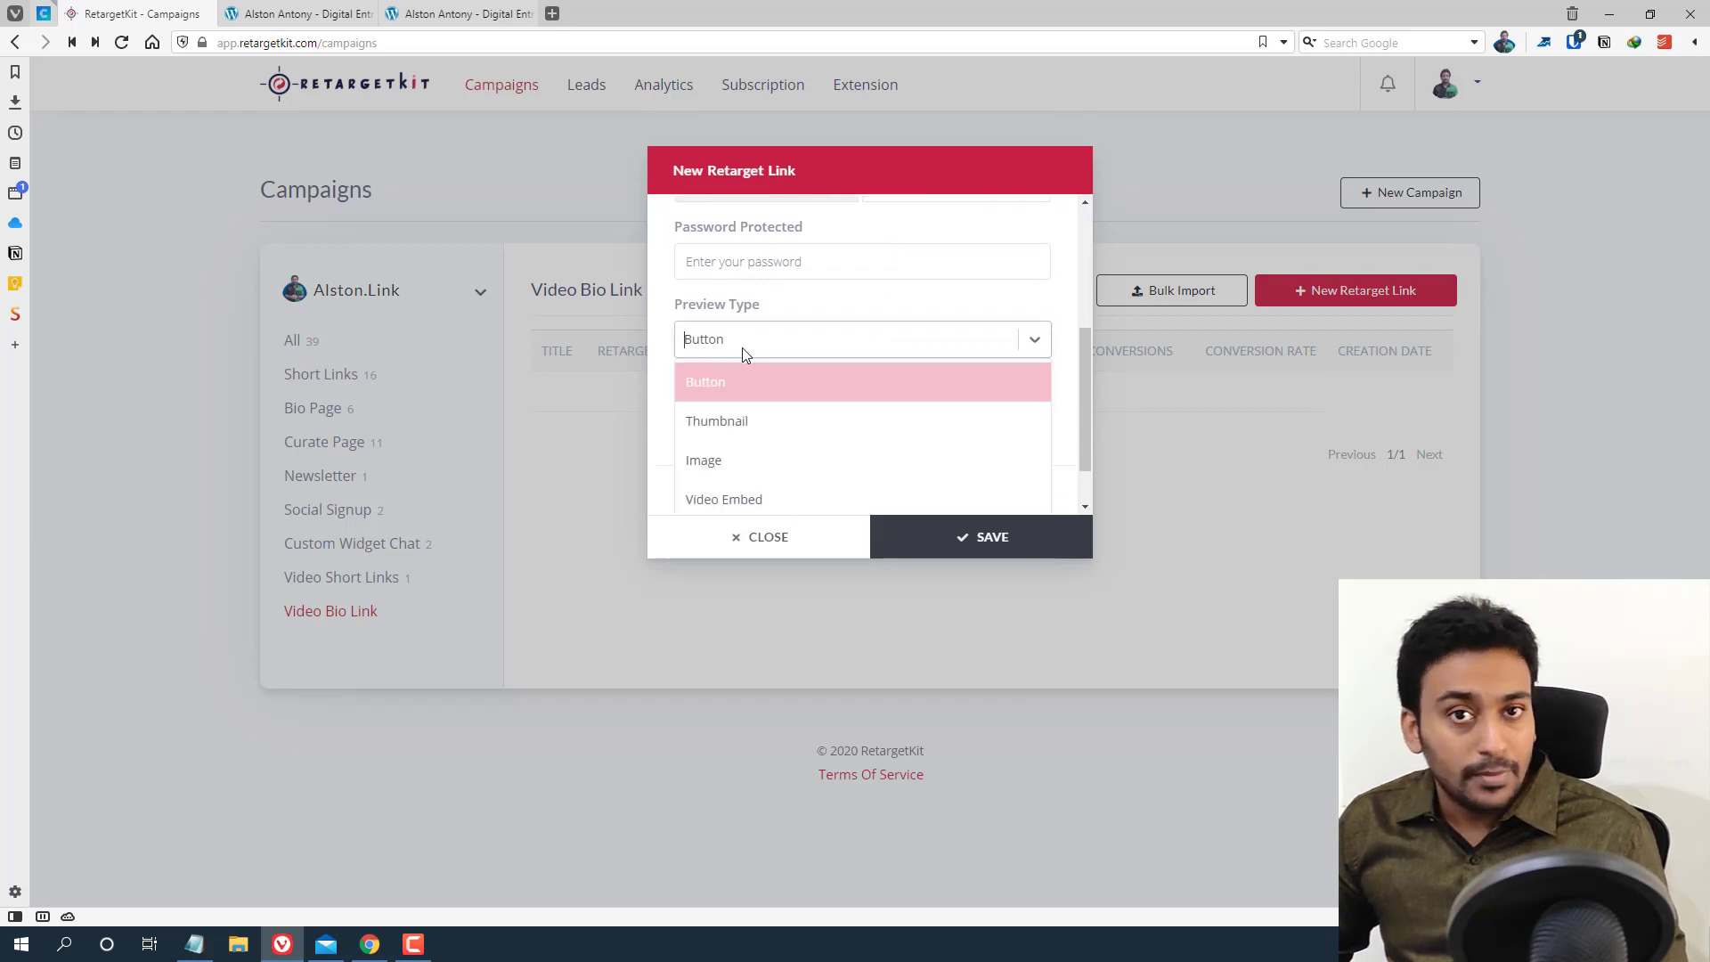
scroll(743, 354, down, 1)
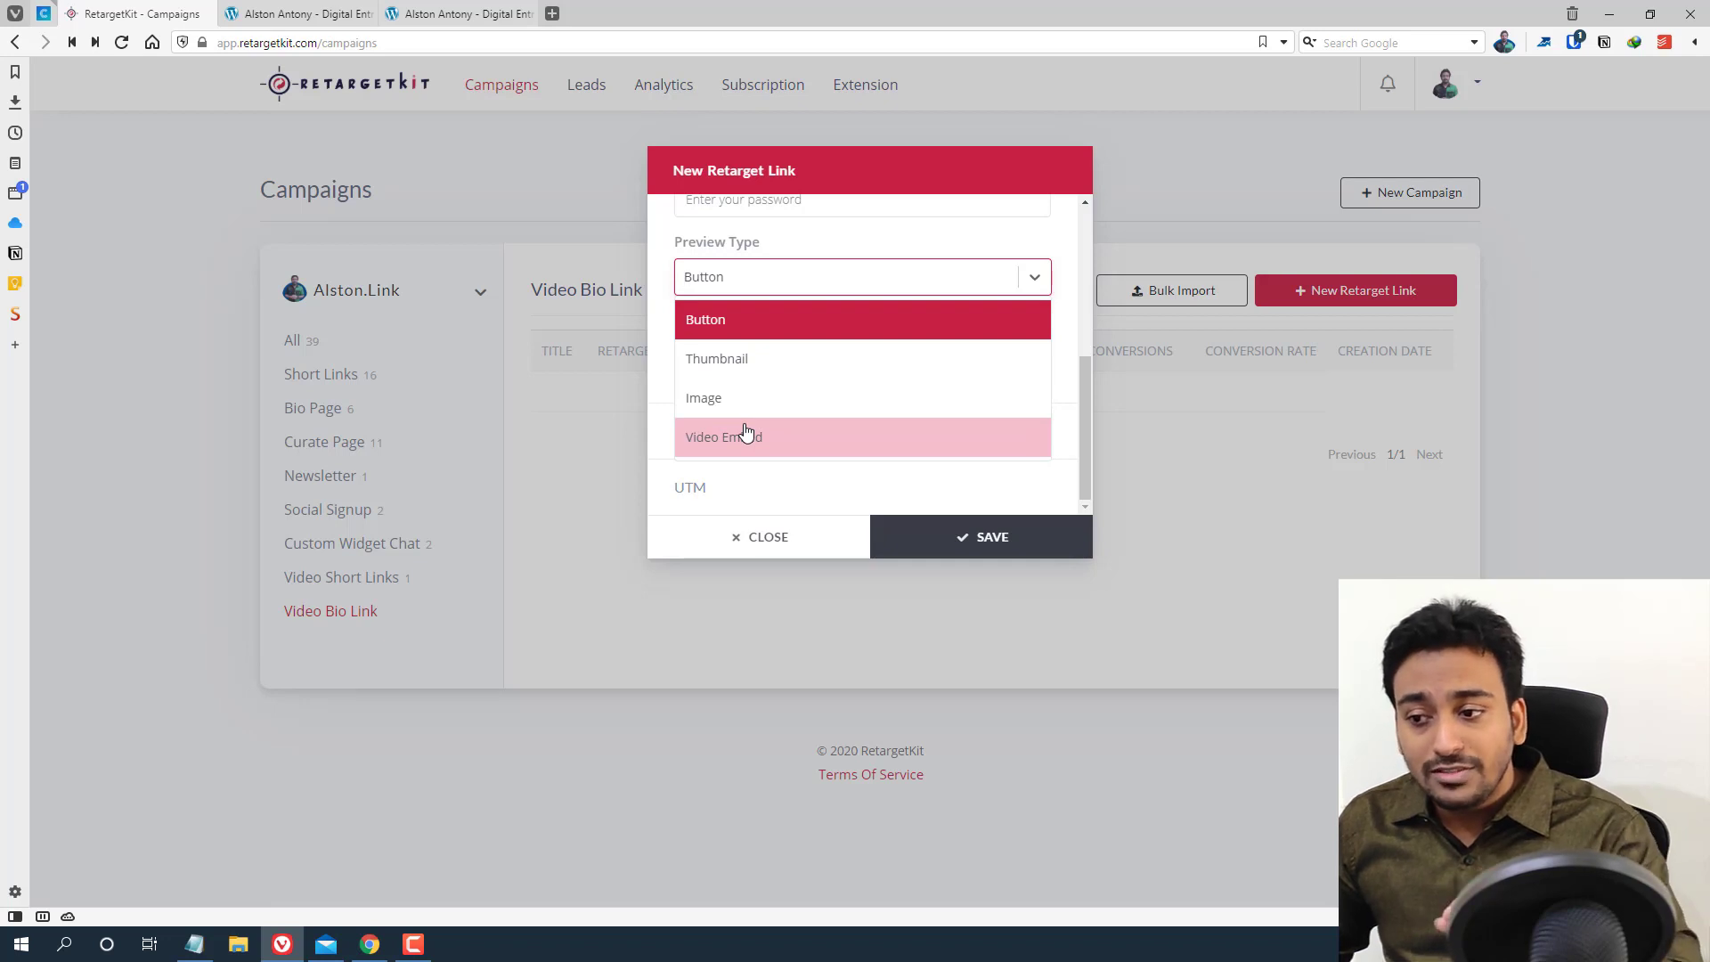
click(747, 436)
Look through the animation types available for the new retarget link
click(748, 355)
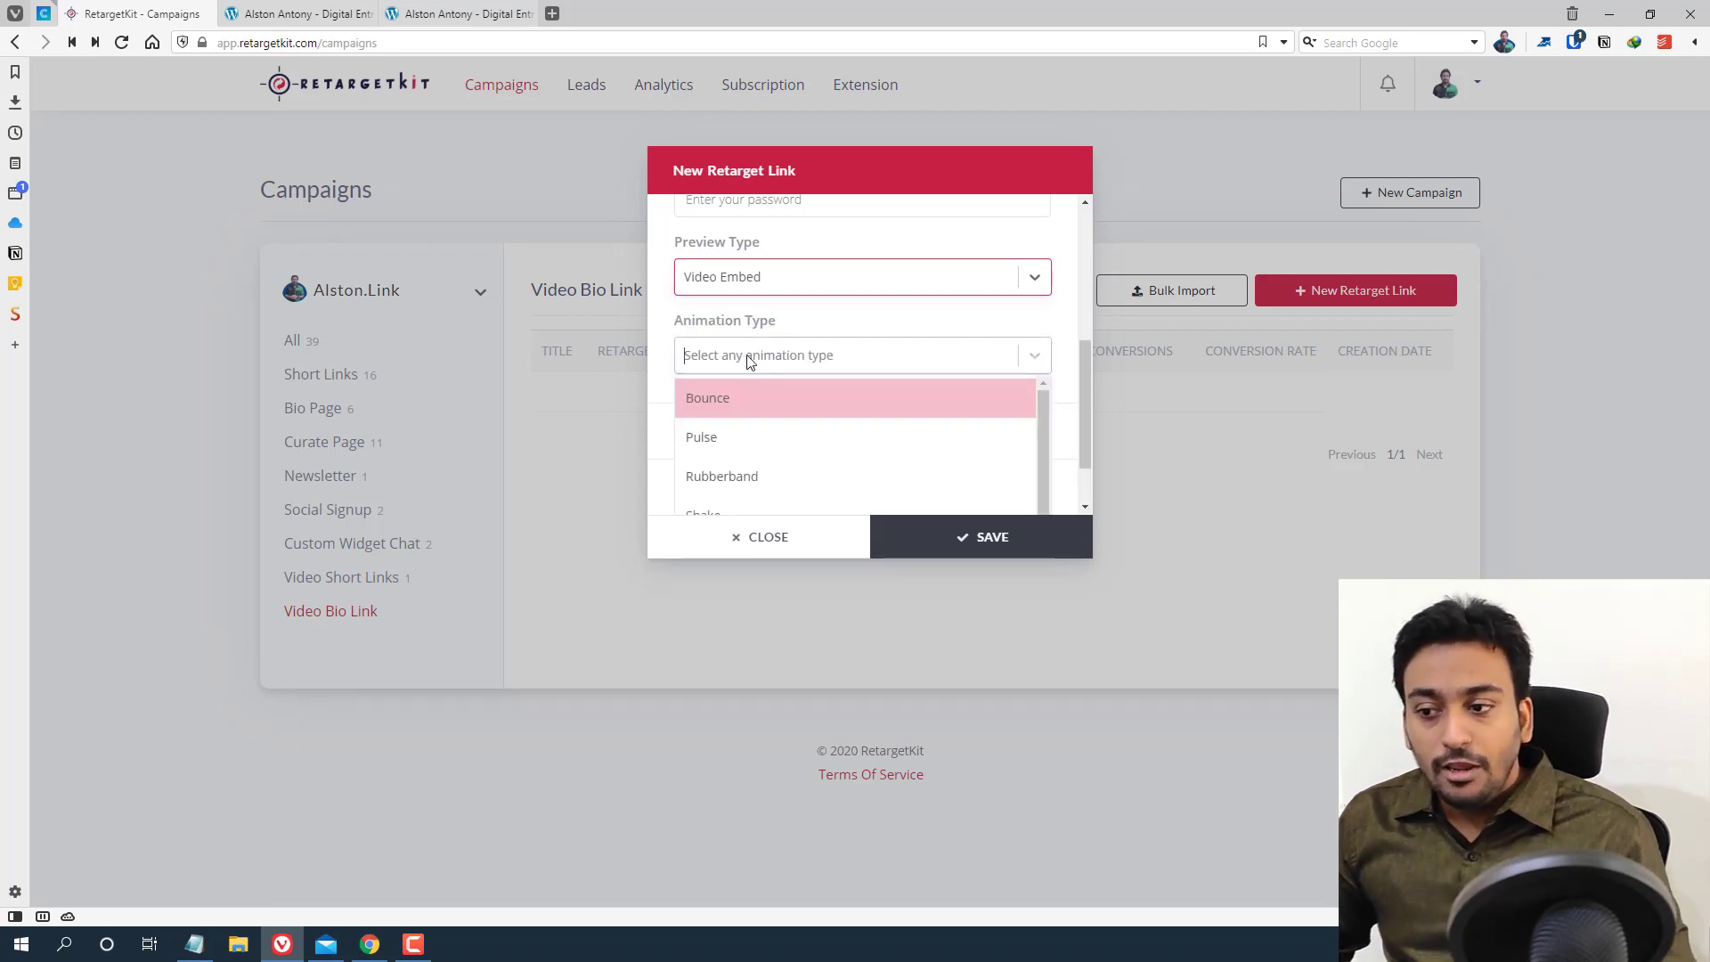
scroll(759, 331, down, 1)
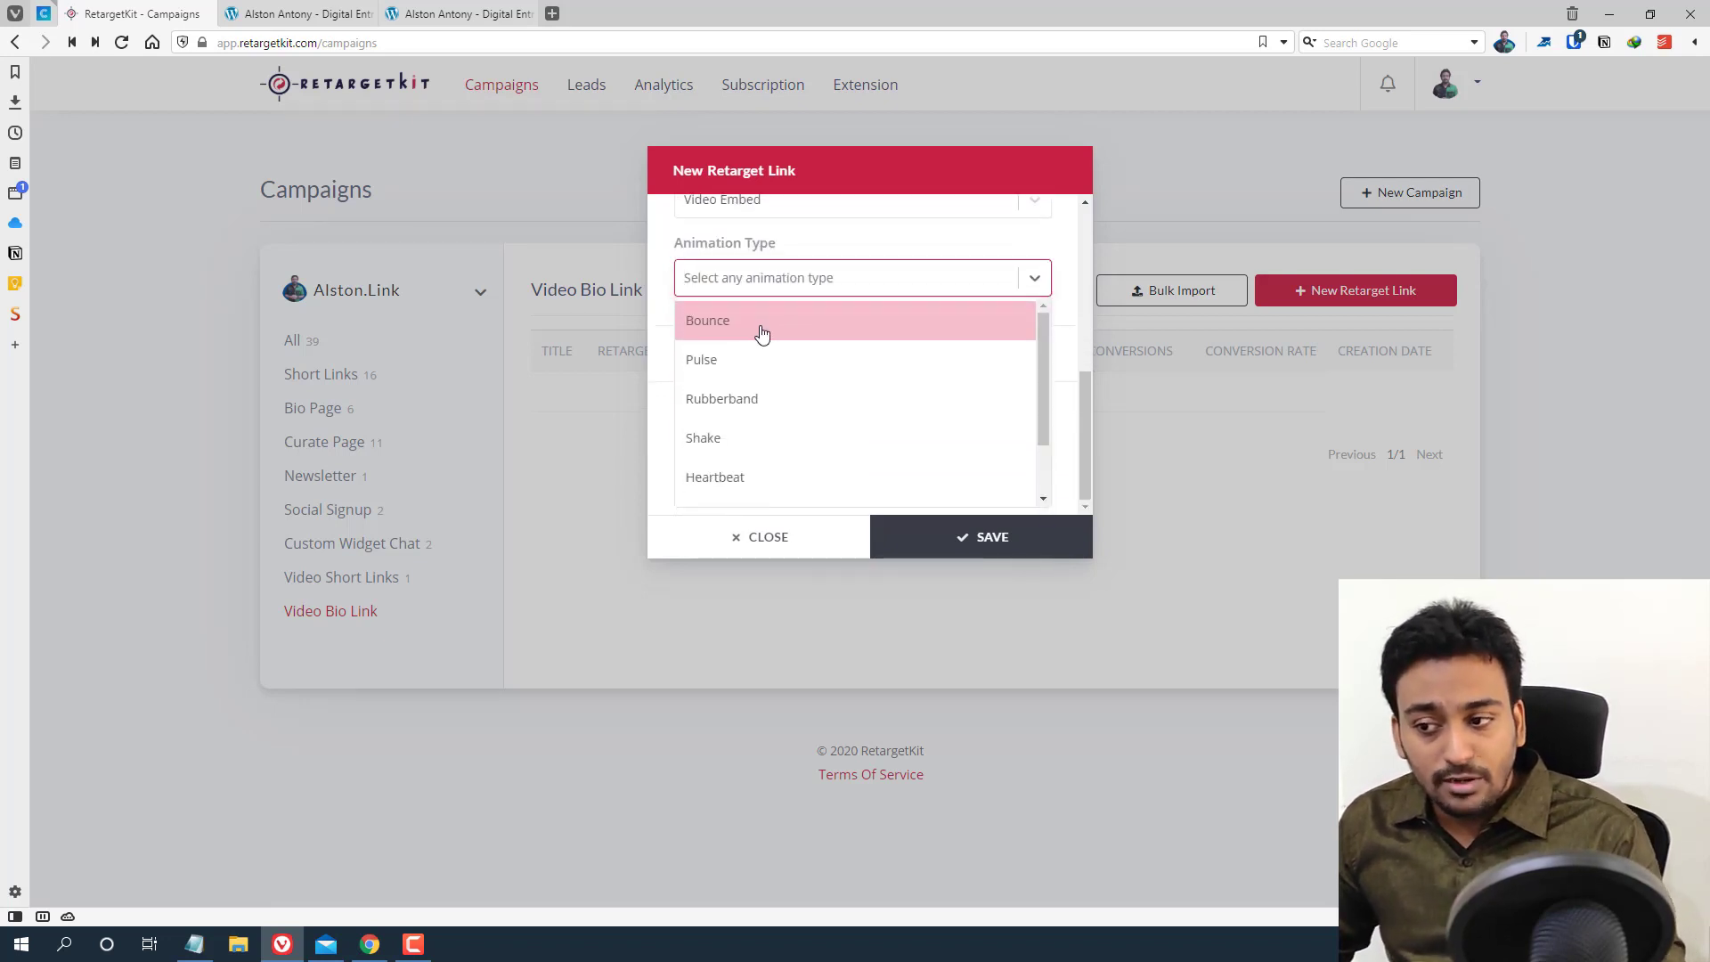
scroll(759, 332, down, 1)
scroll(795, 307, up, 1)
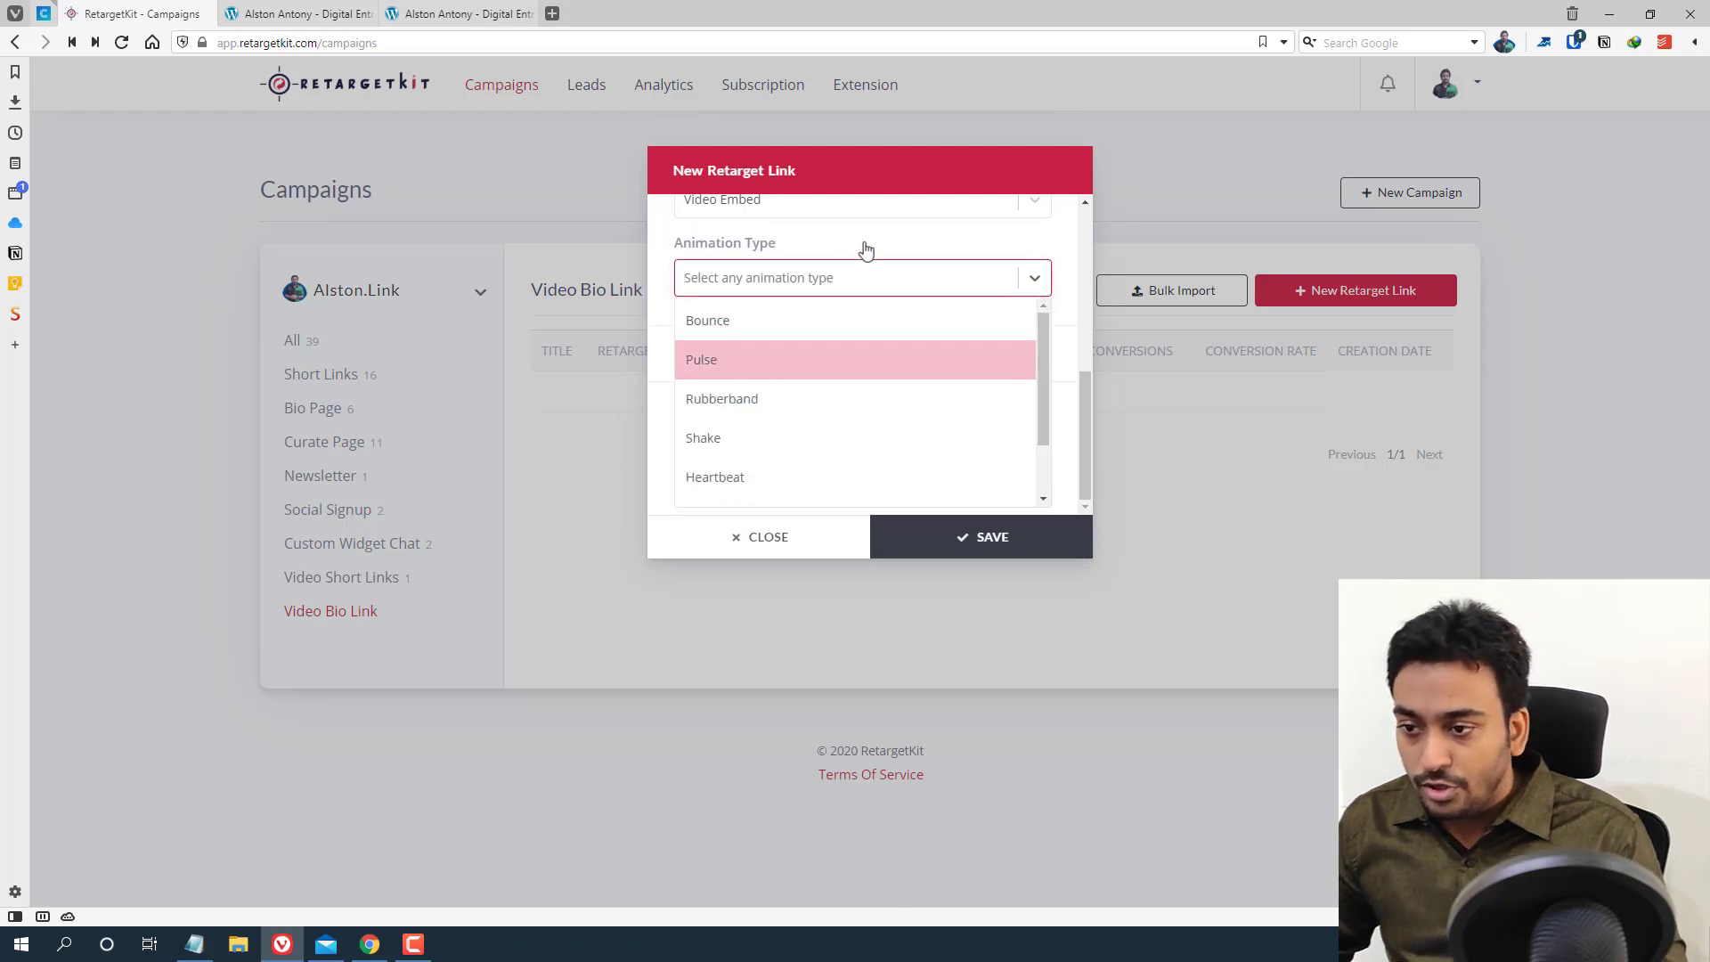
scroll(870, 249, up, 1)
Change the retarget link's meta title to "My Video Intro"
click(798, 431)
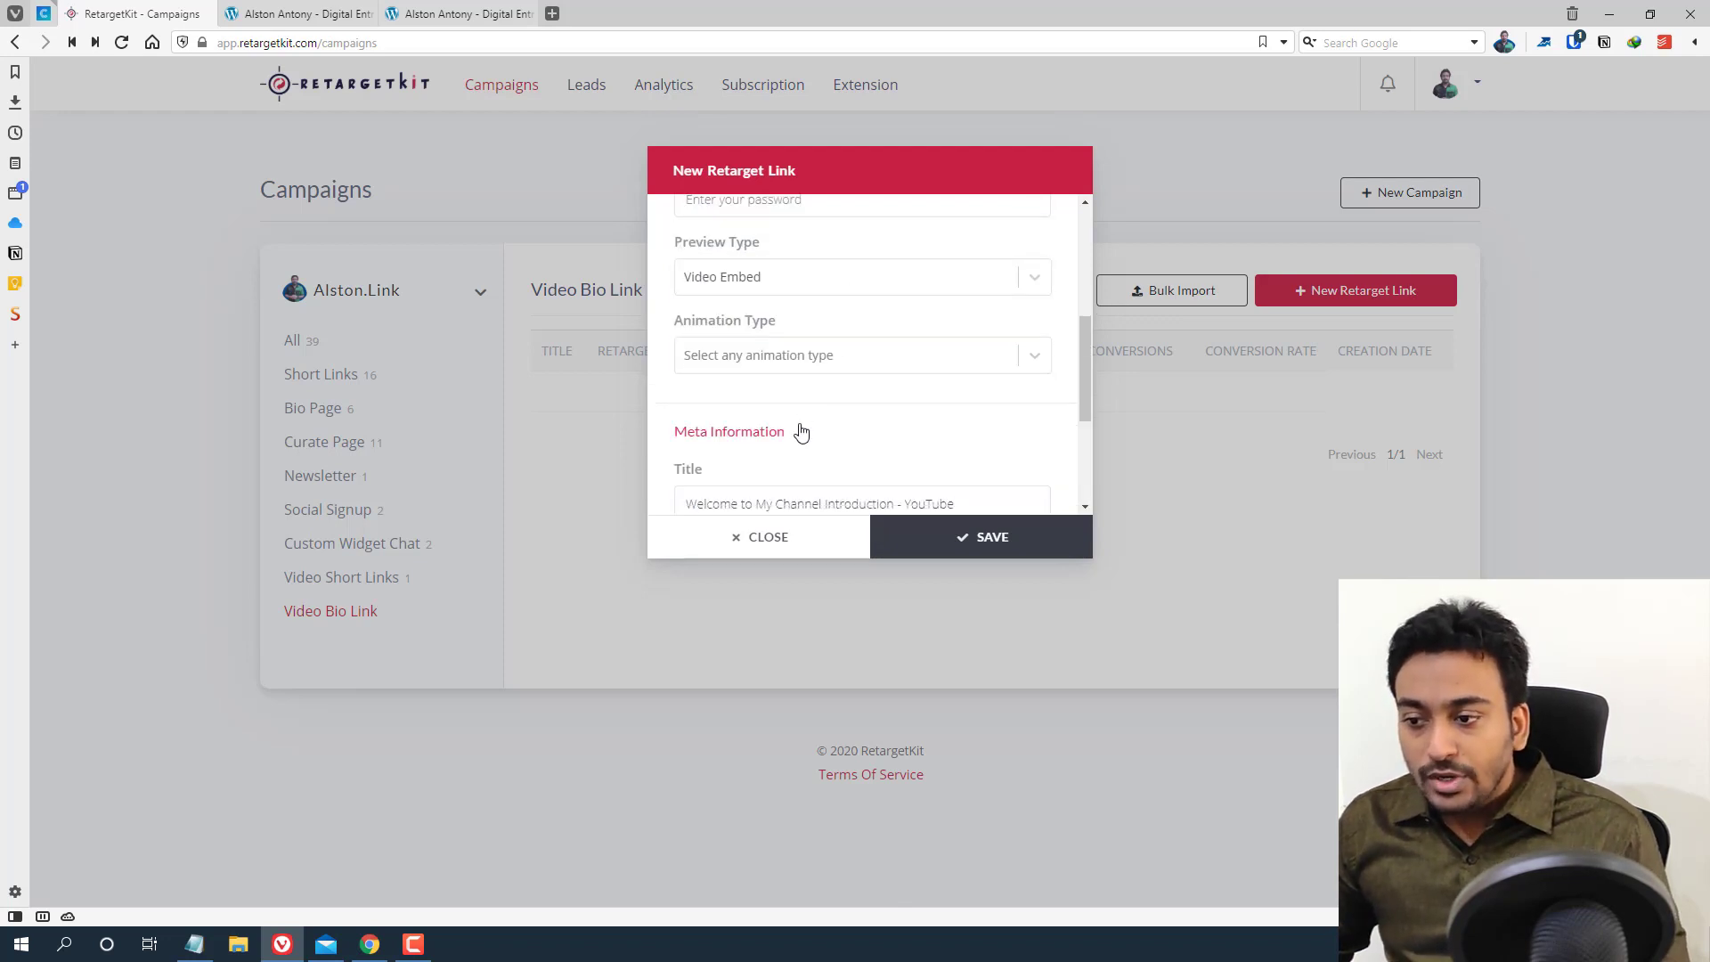
scroll(800, 432, down, 2)
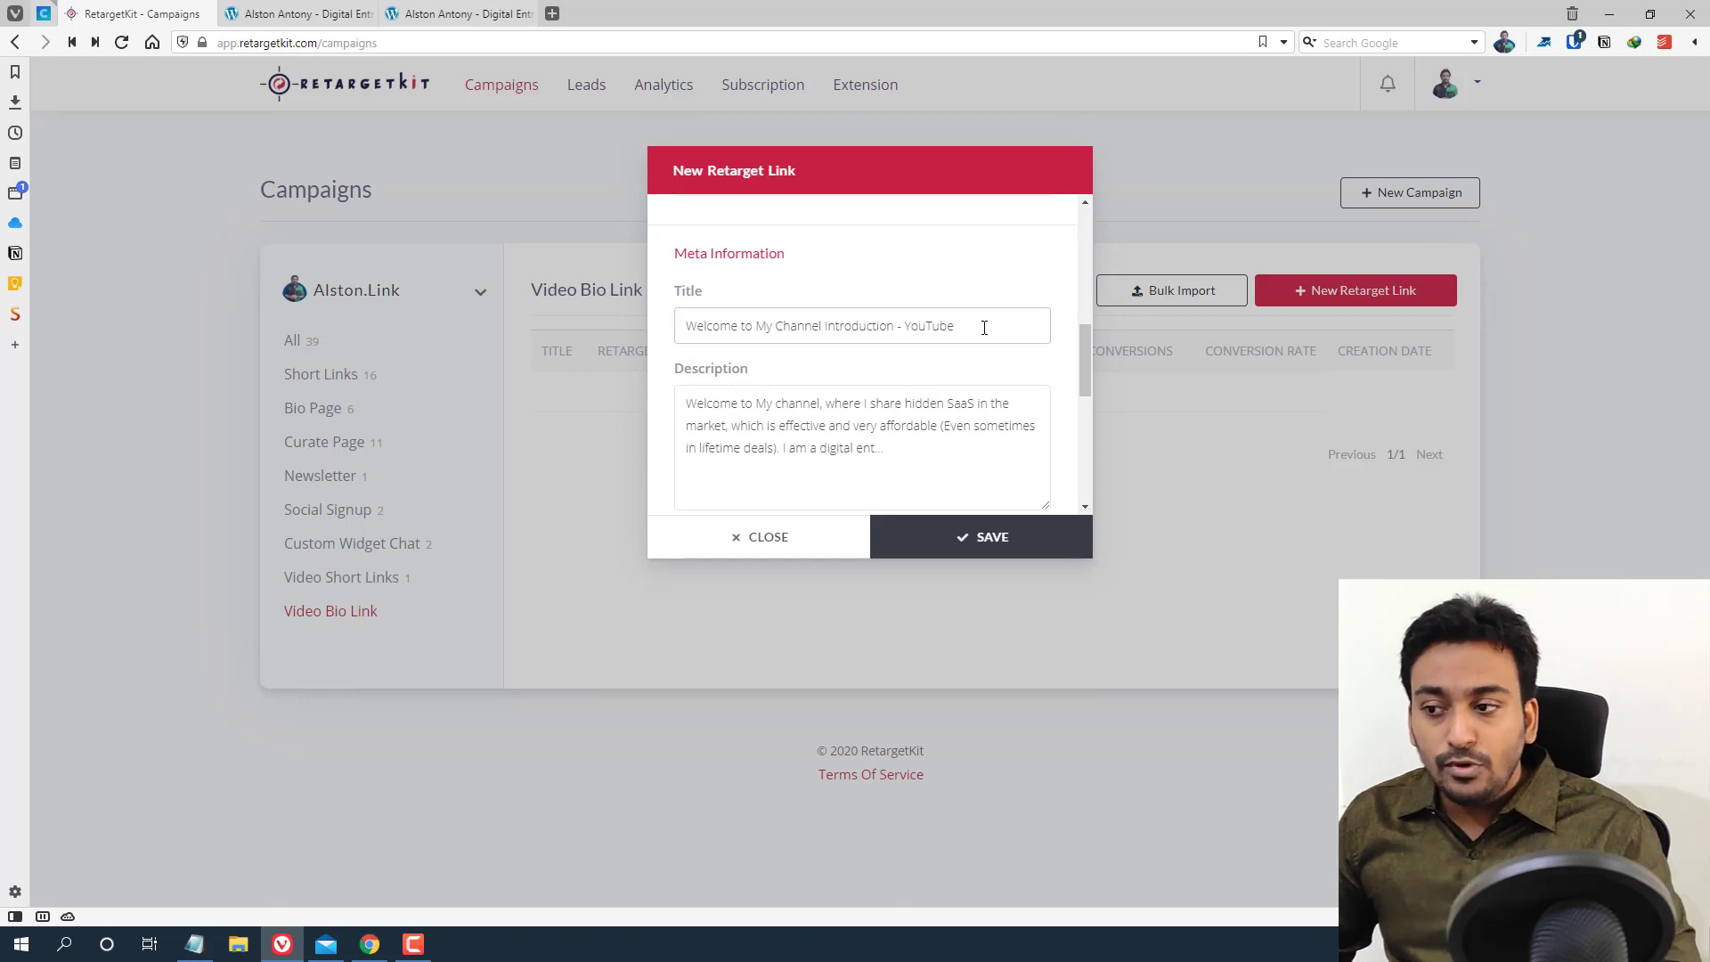
drag(985, 327, 655, 338)
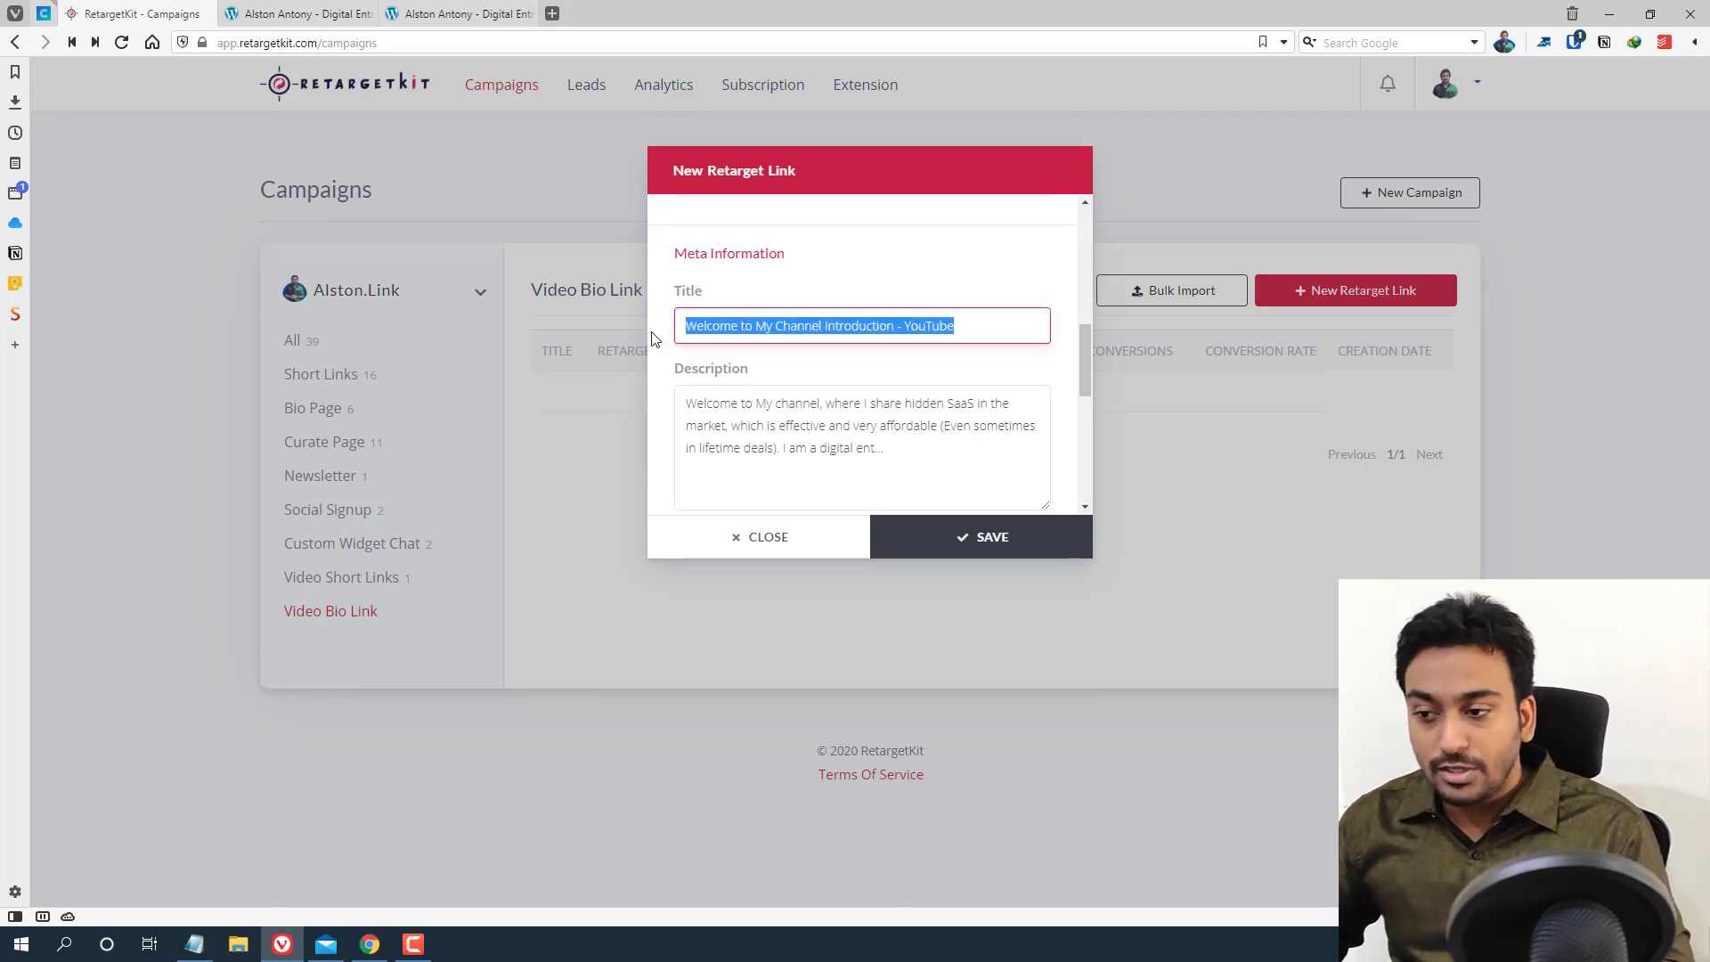
text(My Video Intro)
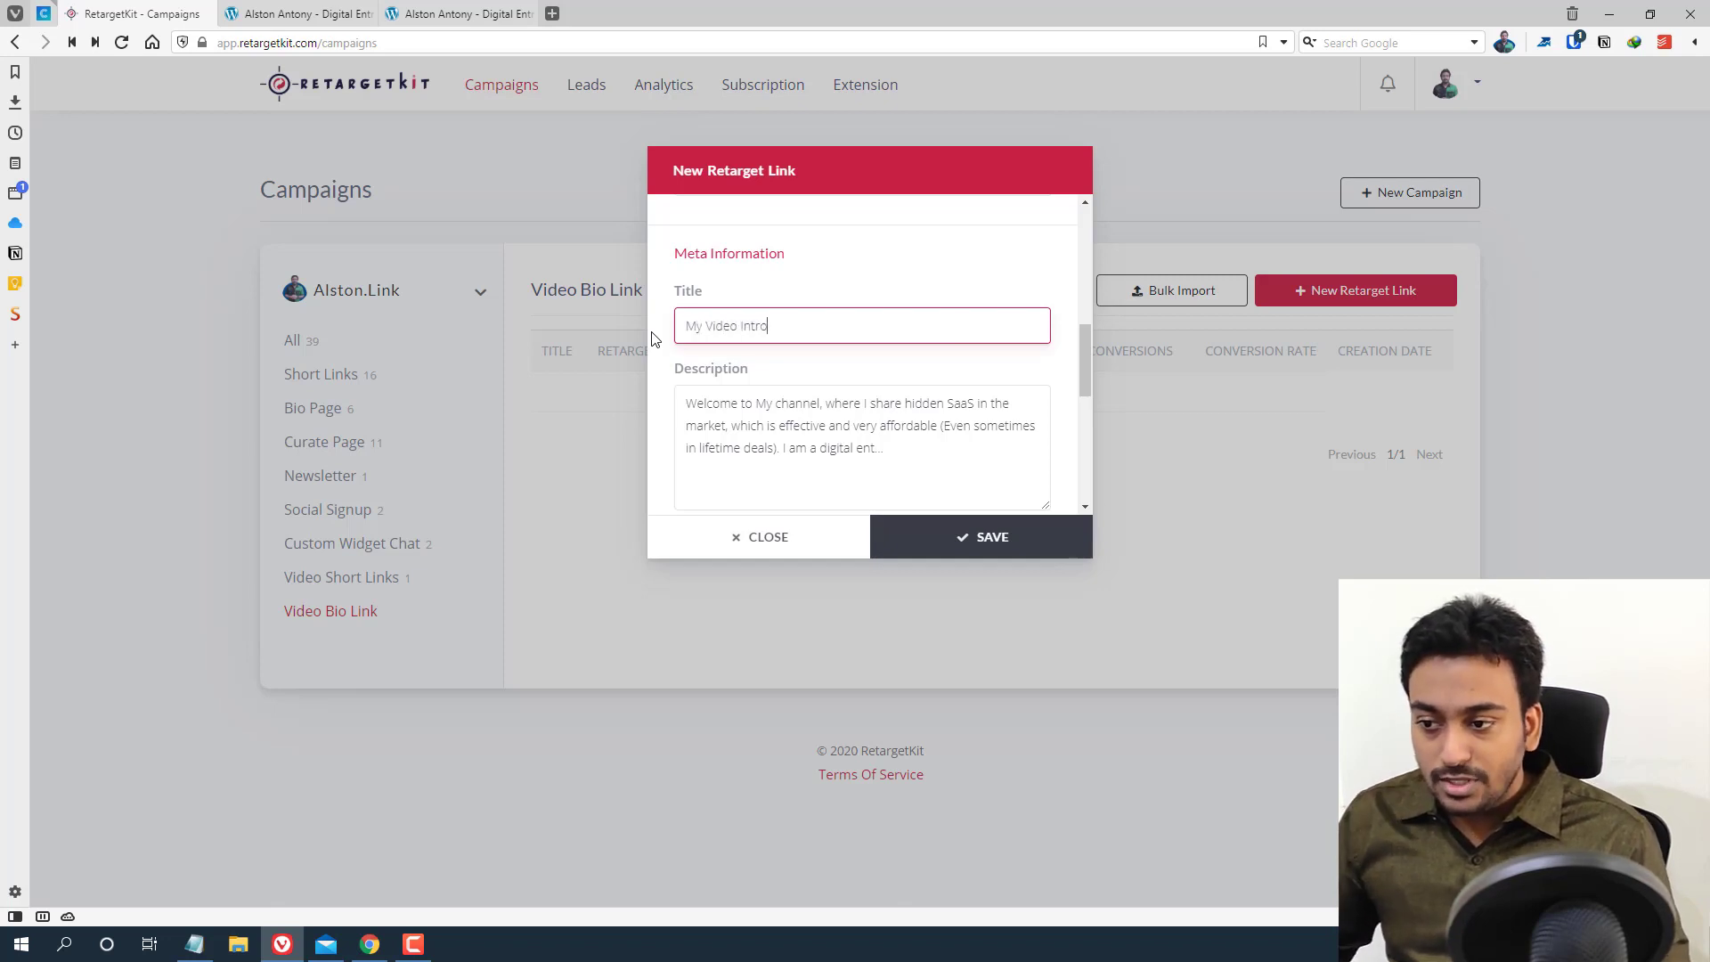
Check the link's preview image and UTM fields, and save the new retarget link
scroll(651, 337, down, 5)
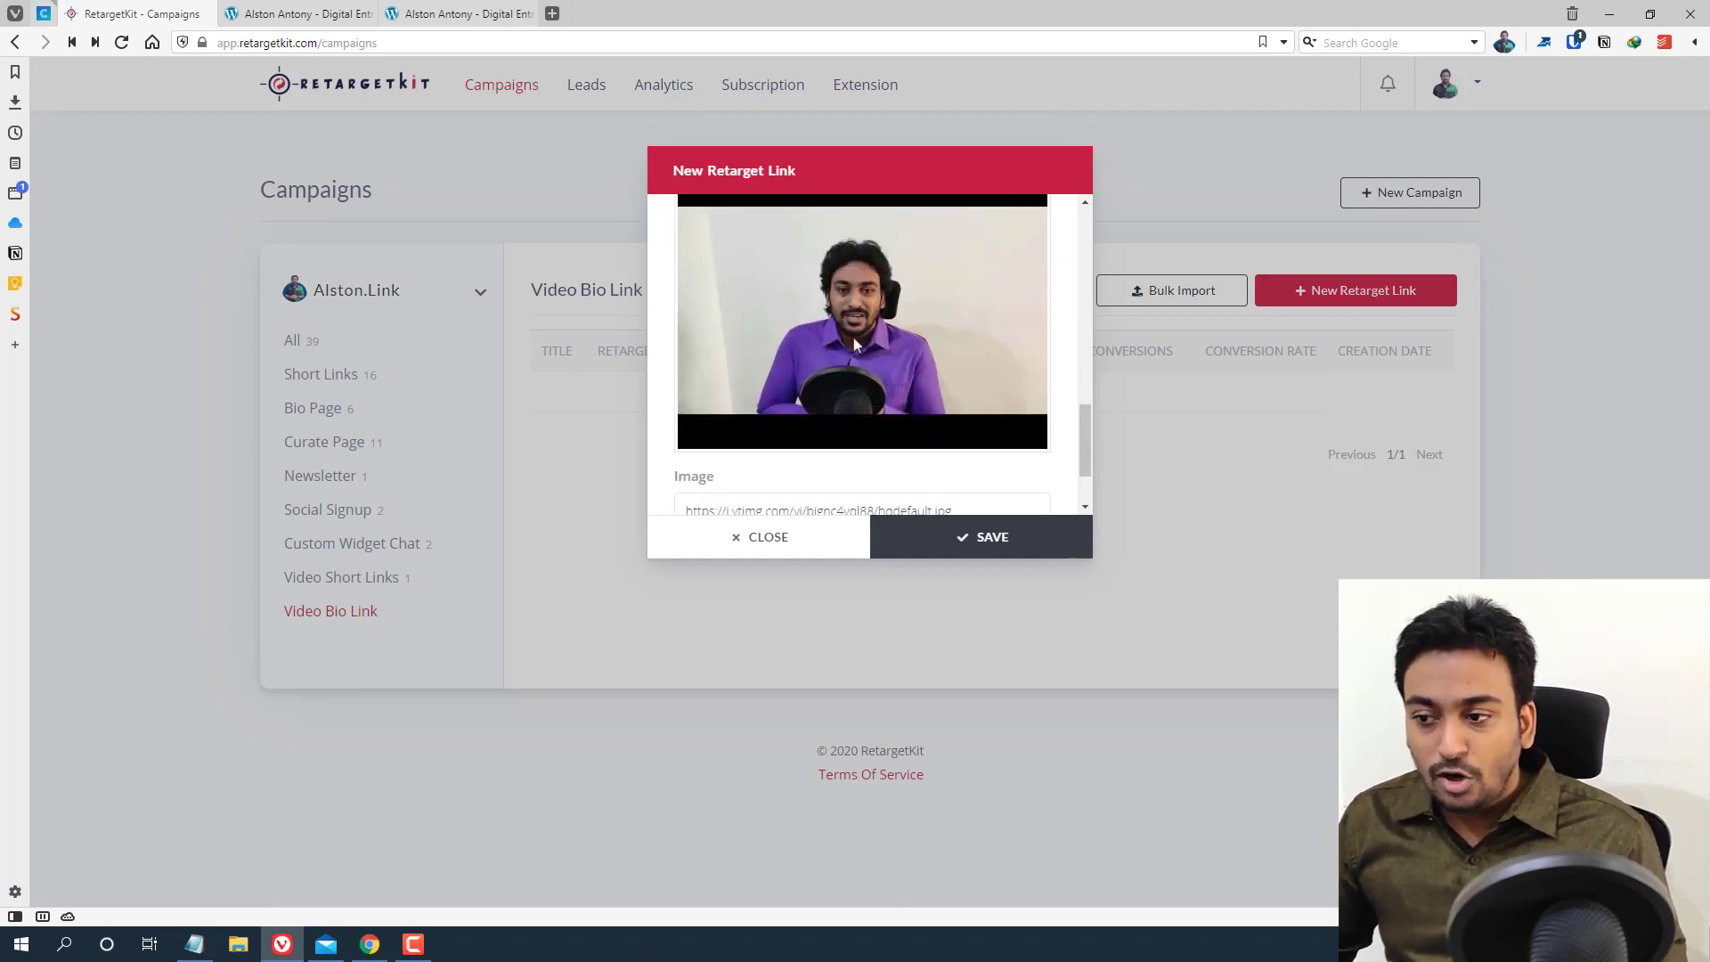
scroll(975, 342, down, 2)
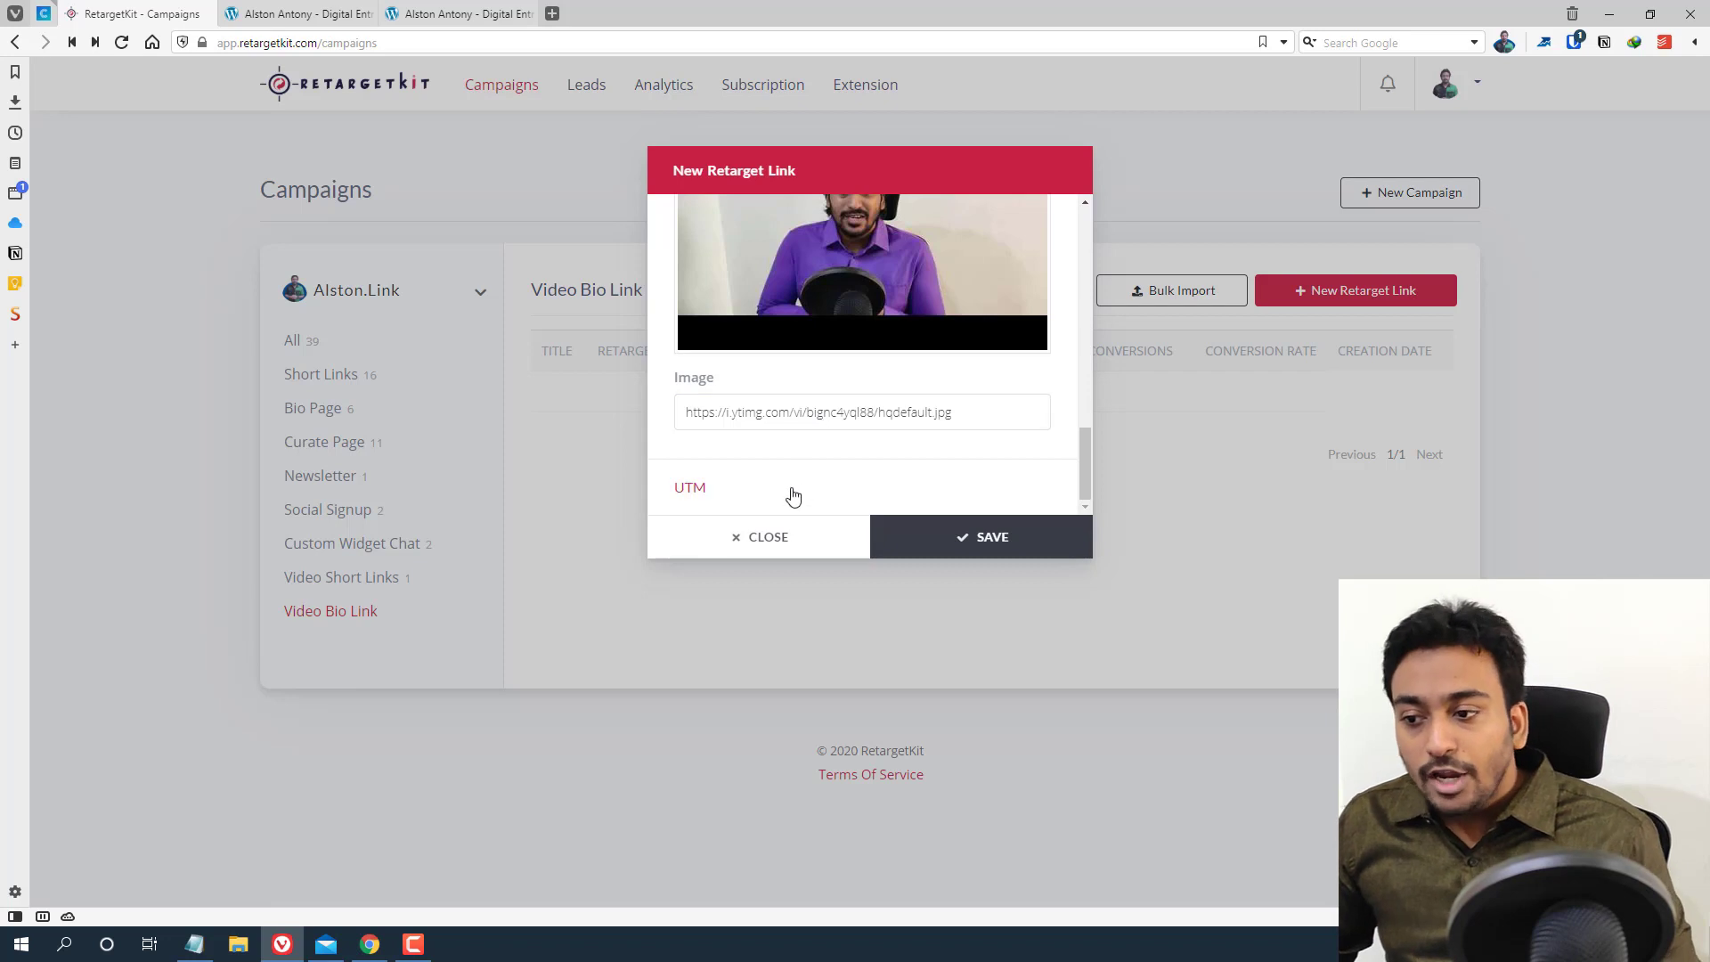
scroll(793, 492, down, 5)
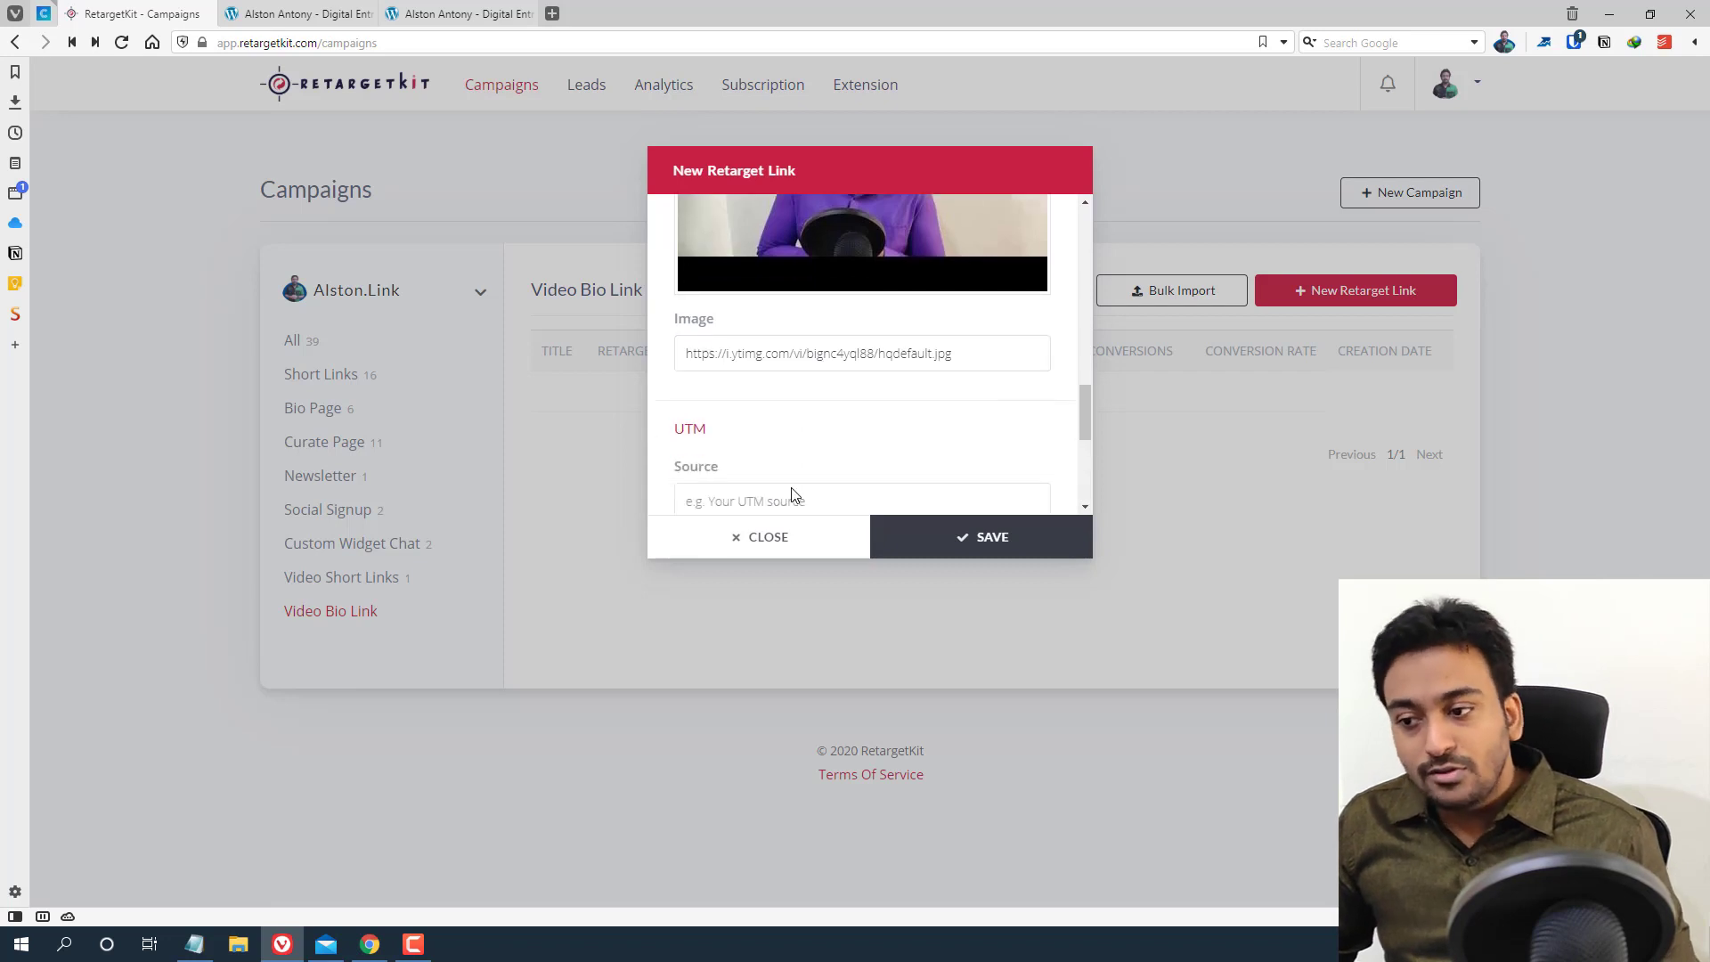
click(965, 541)
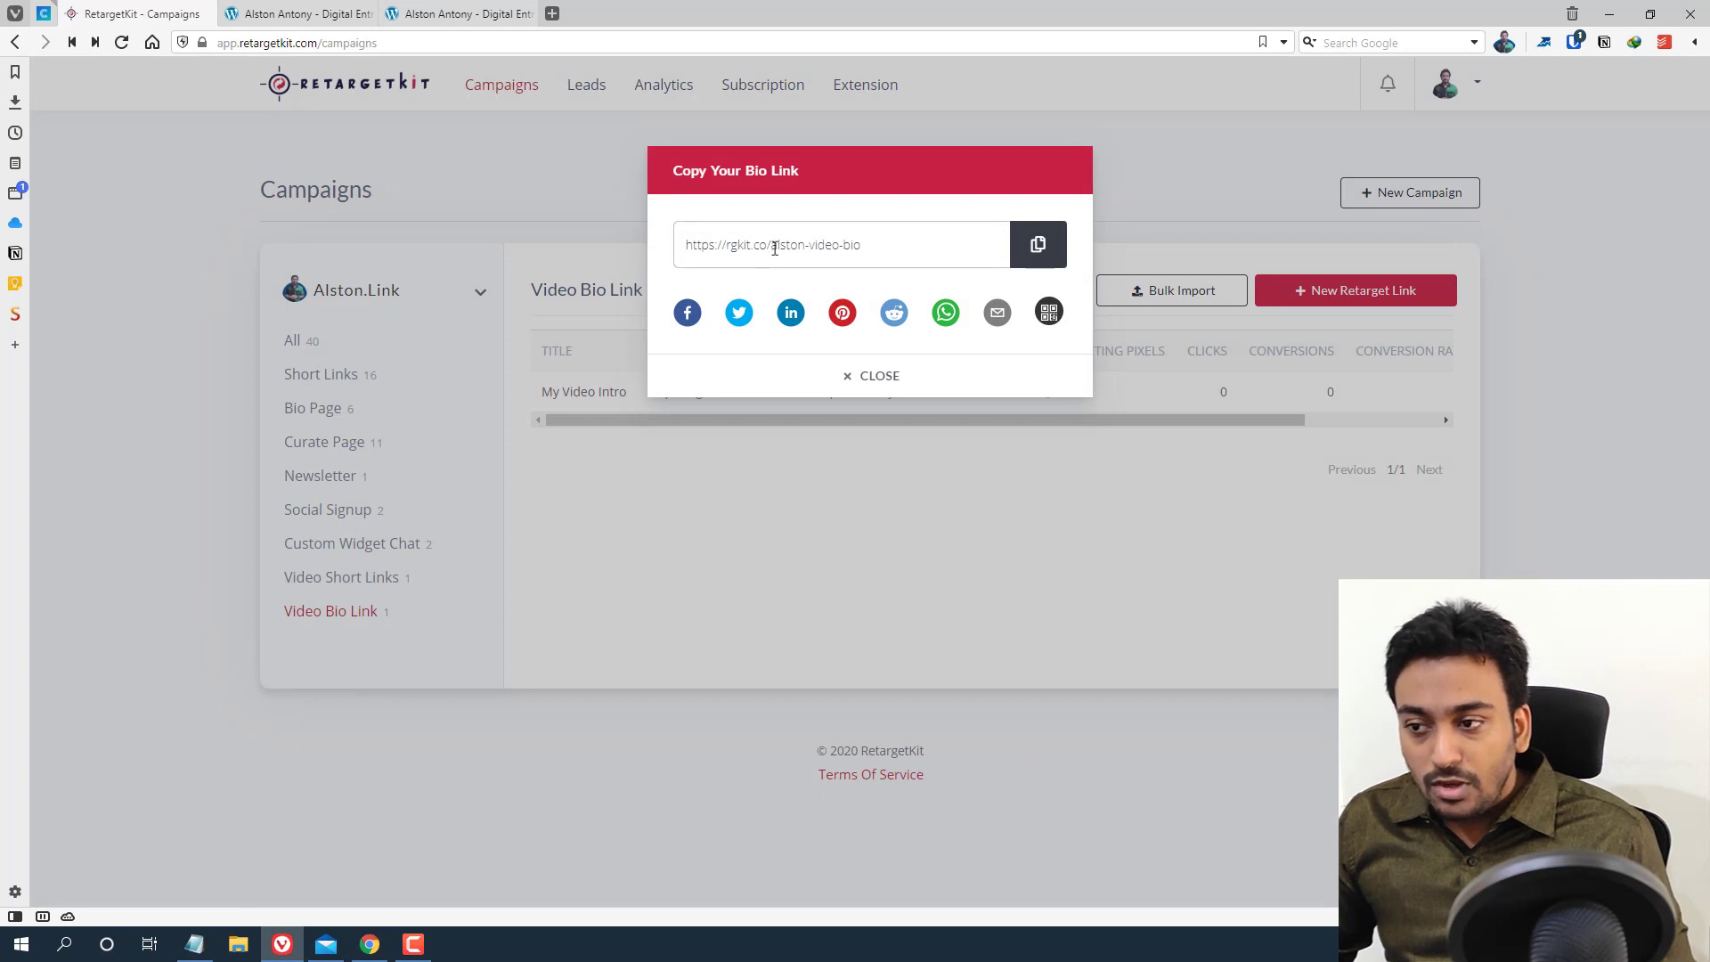
Copy the bio link ending in alston-video-bio, view the published page in a new browser tab, and return to the campaigns page
drag(774, 248, 857, 249)
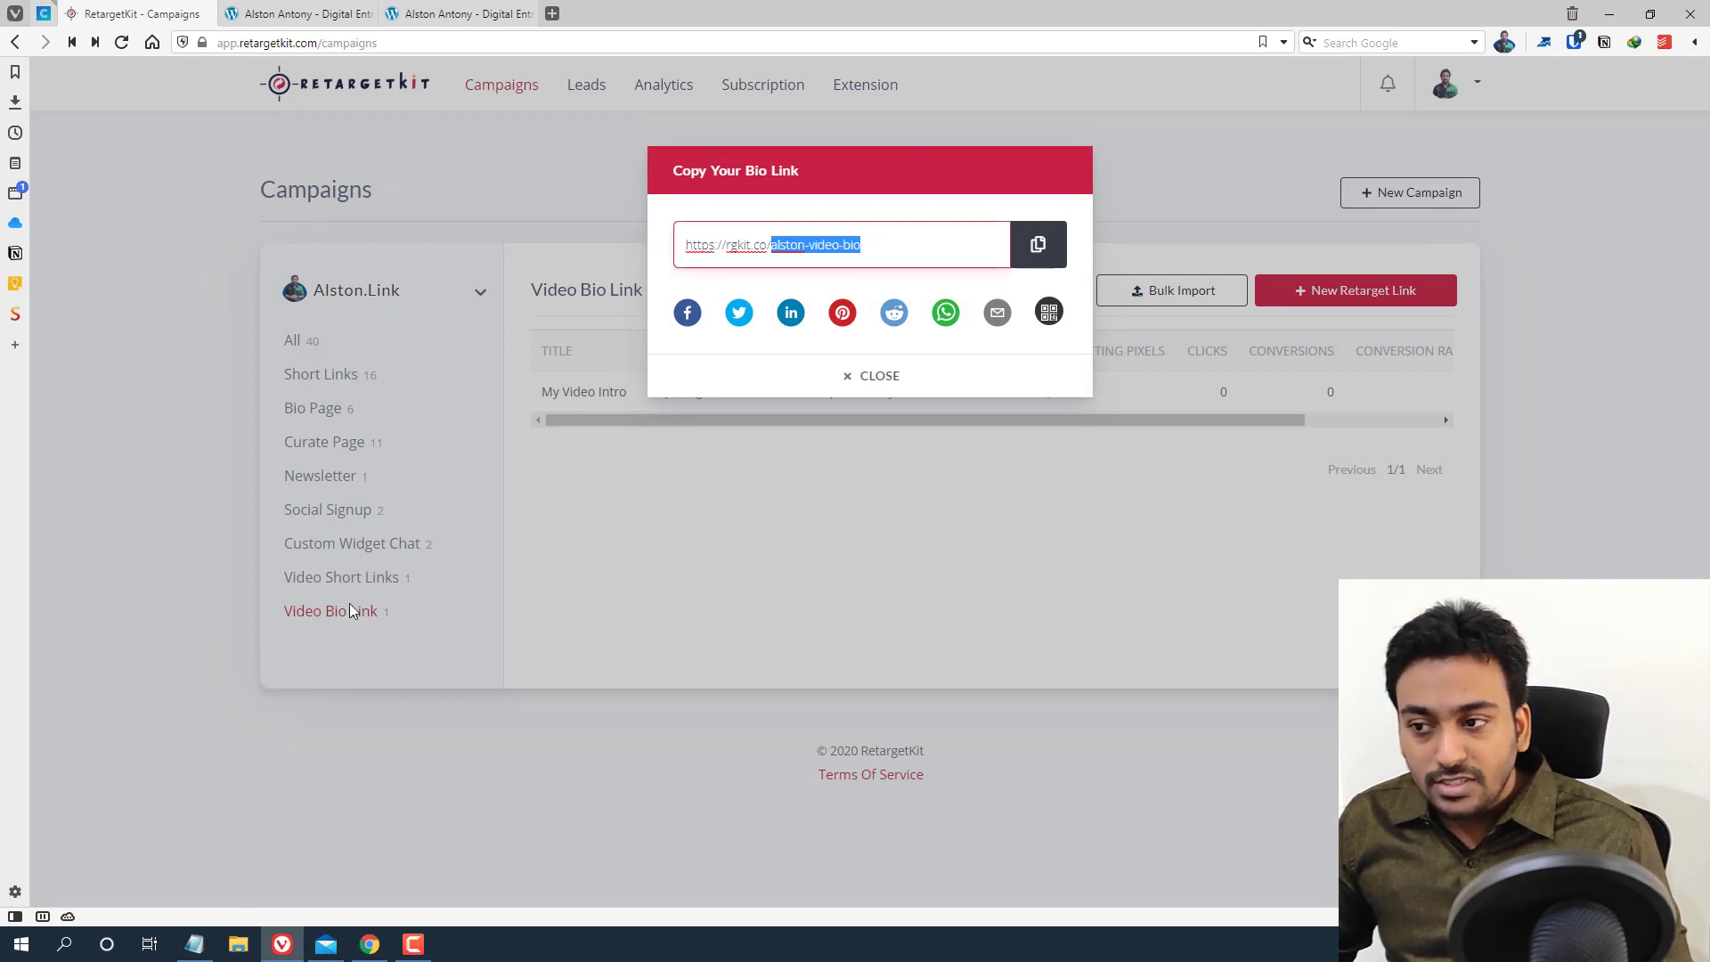
click(1051, 241)
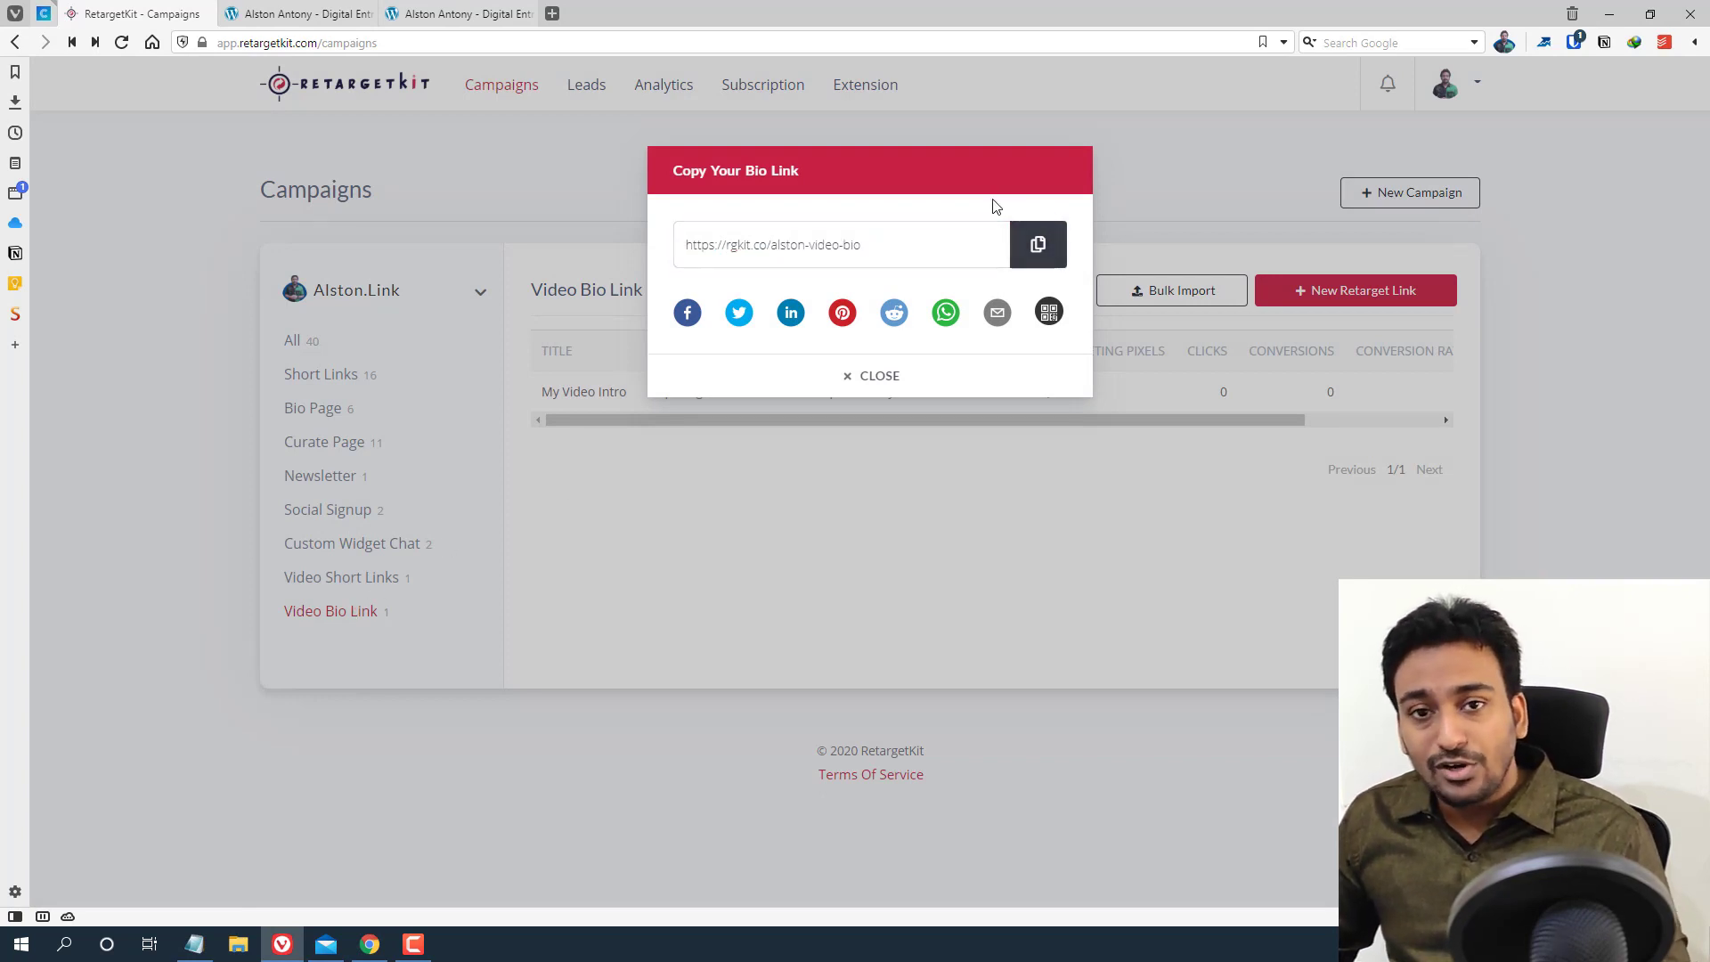
click(552, 13)
key(ctrl+v)
key(Return)
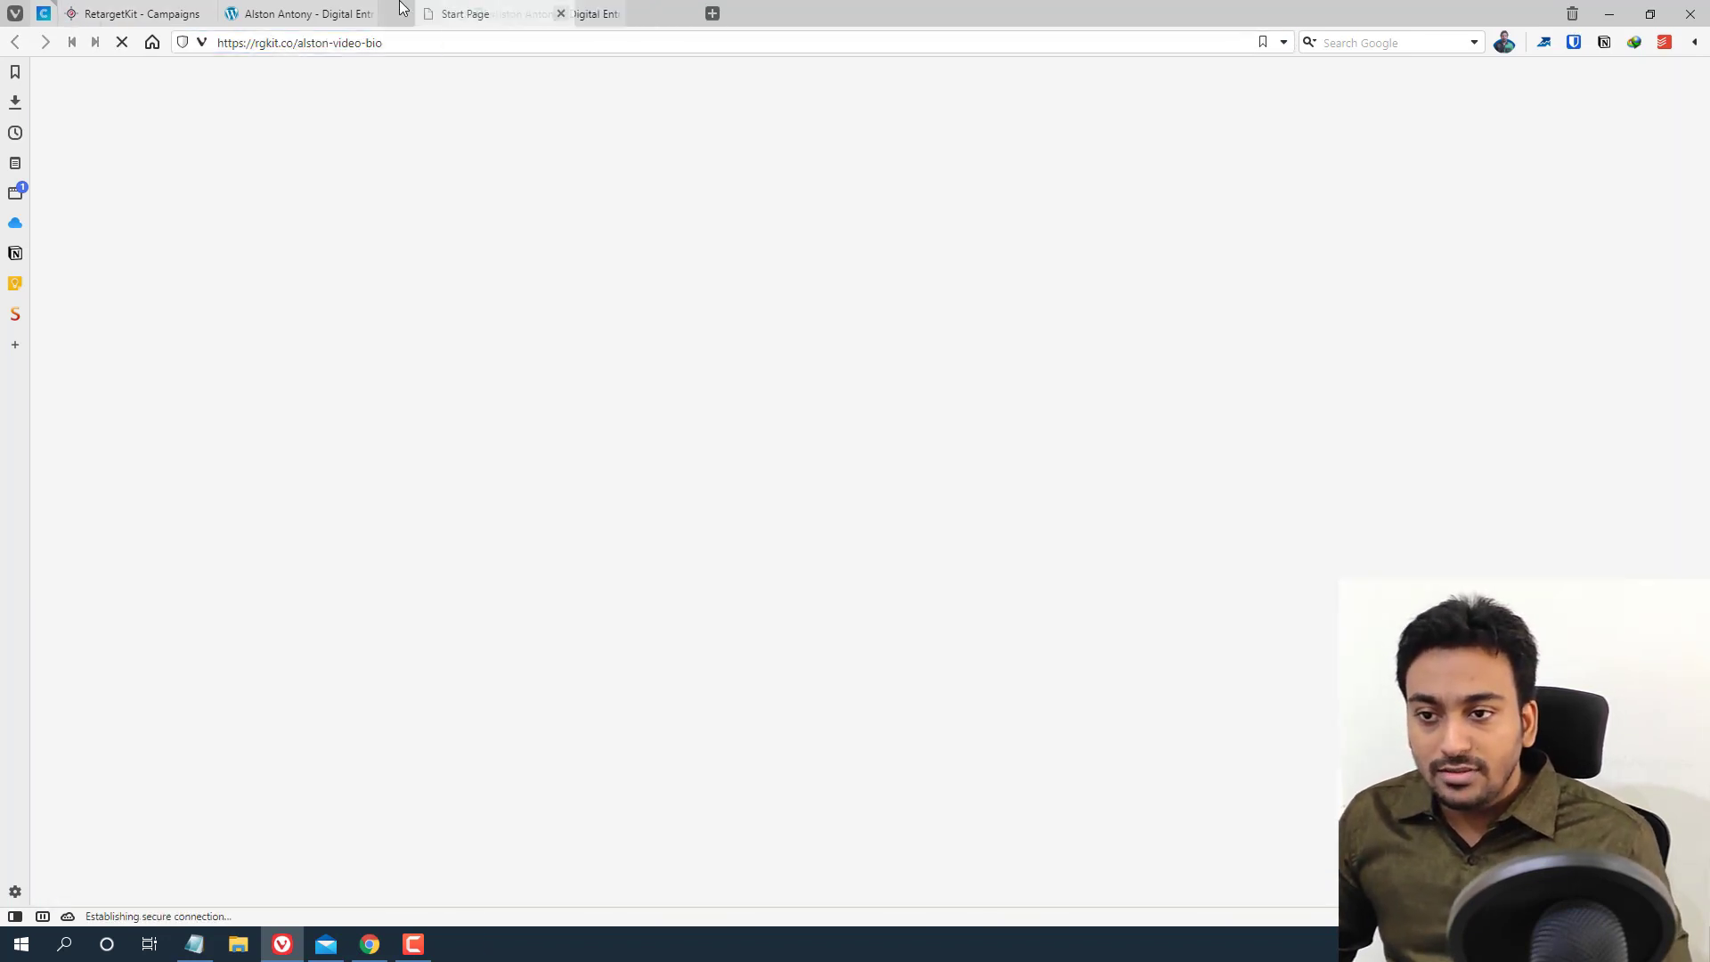
drag(403, 8, 294, 7)
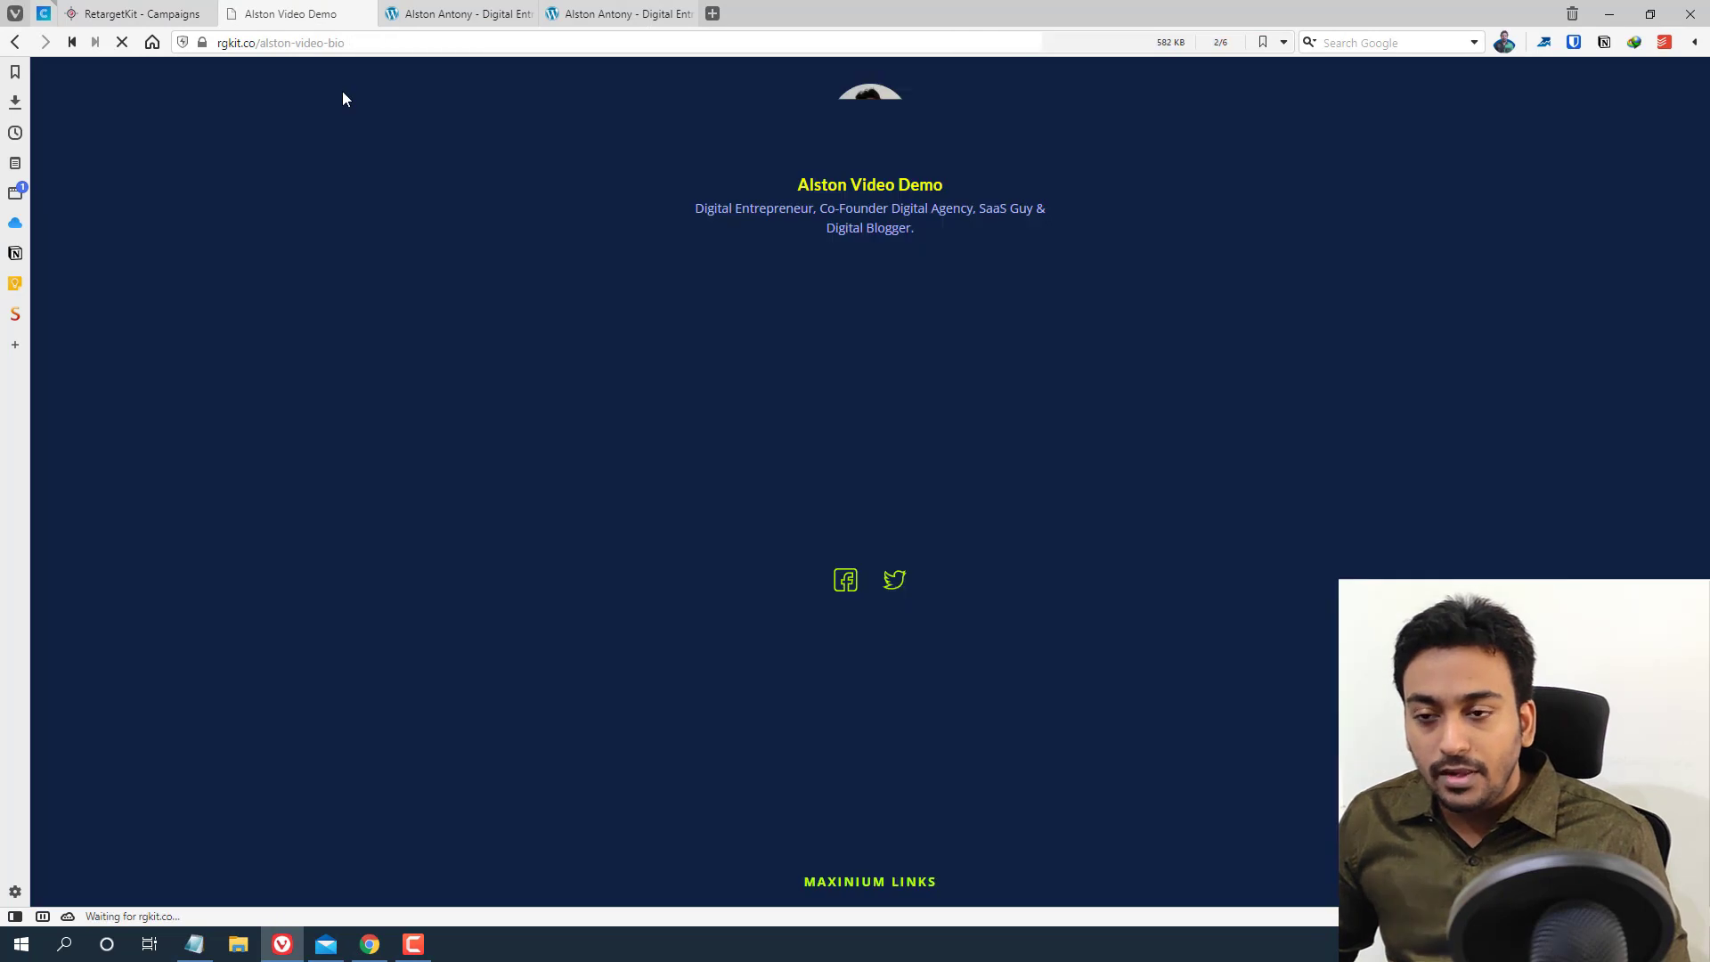
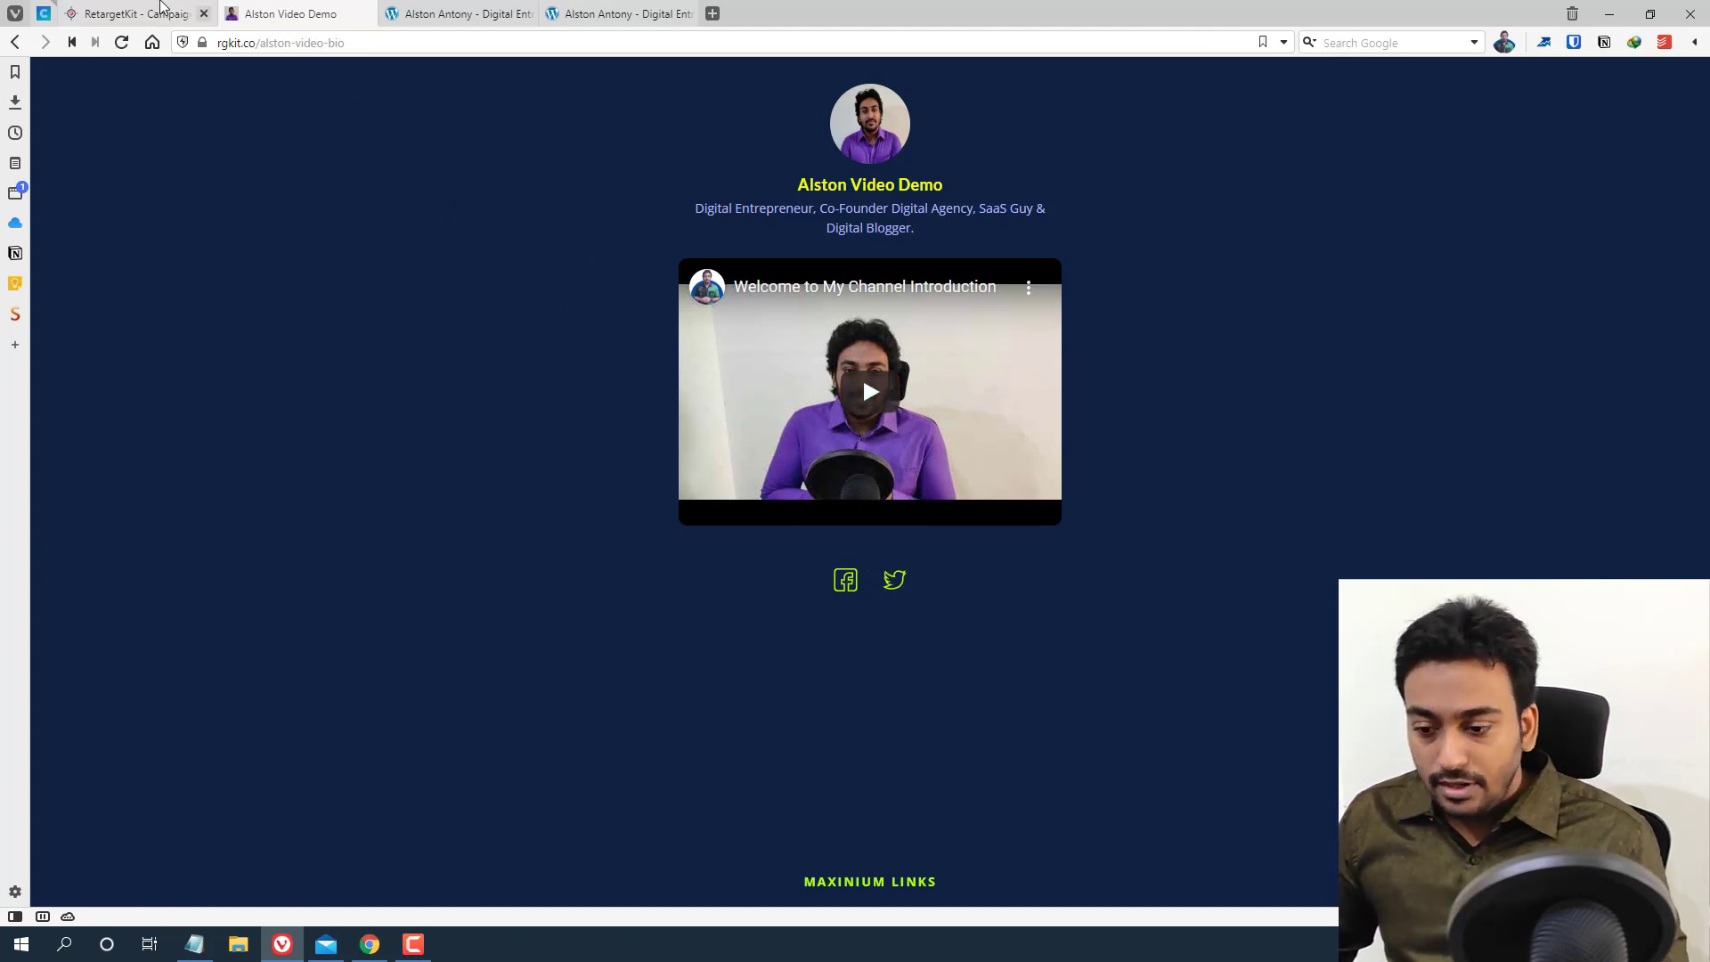
click(161, 4)
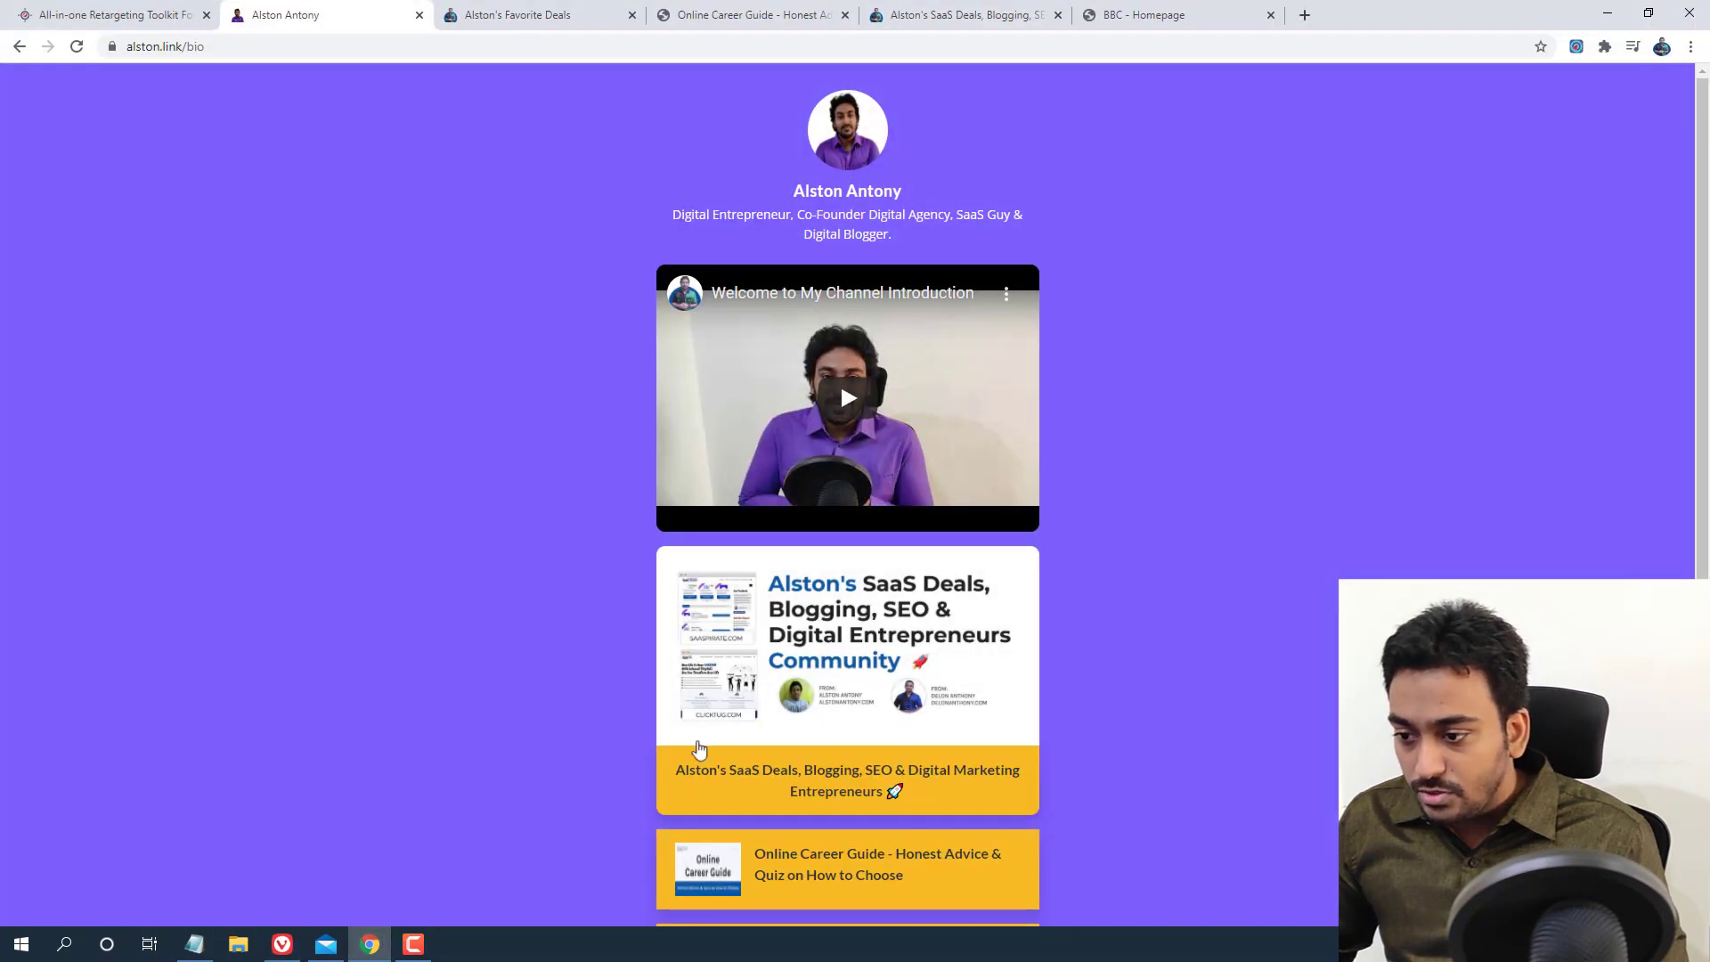
Open the Alston's SaaS Deals Facebook group in a new browser tab beside the RetargetKit tab, and return to the campaigns page
scroll(799, 686, down, 1)
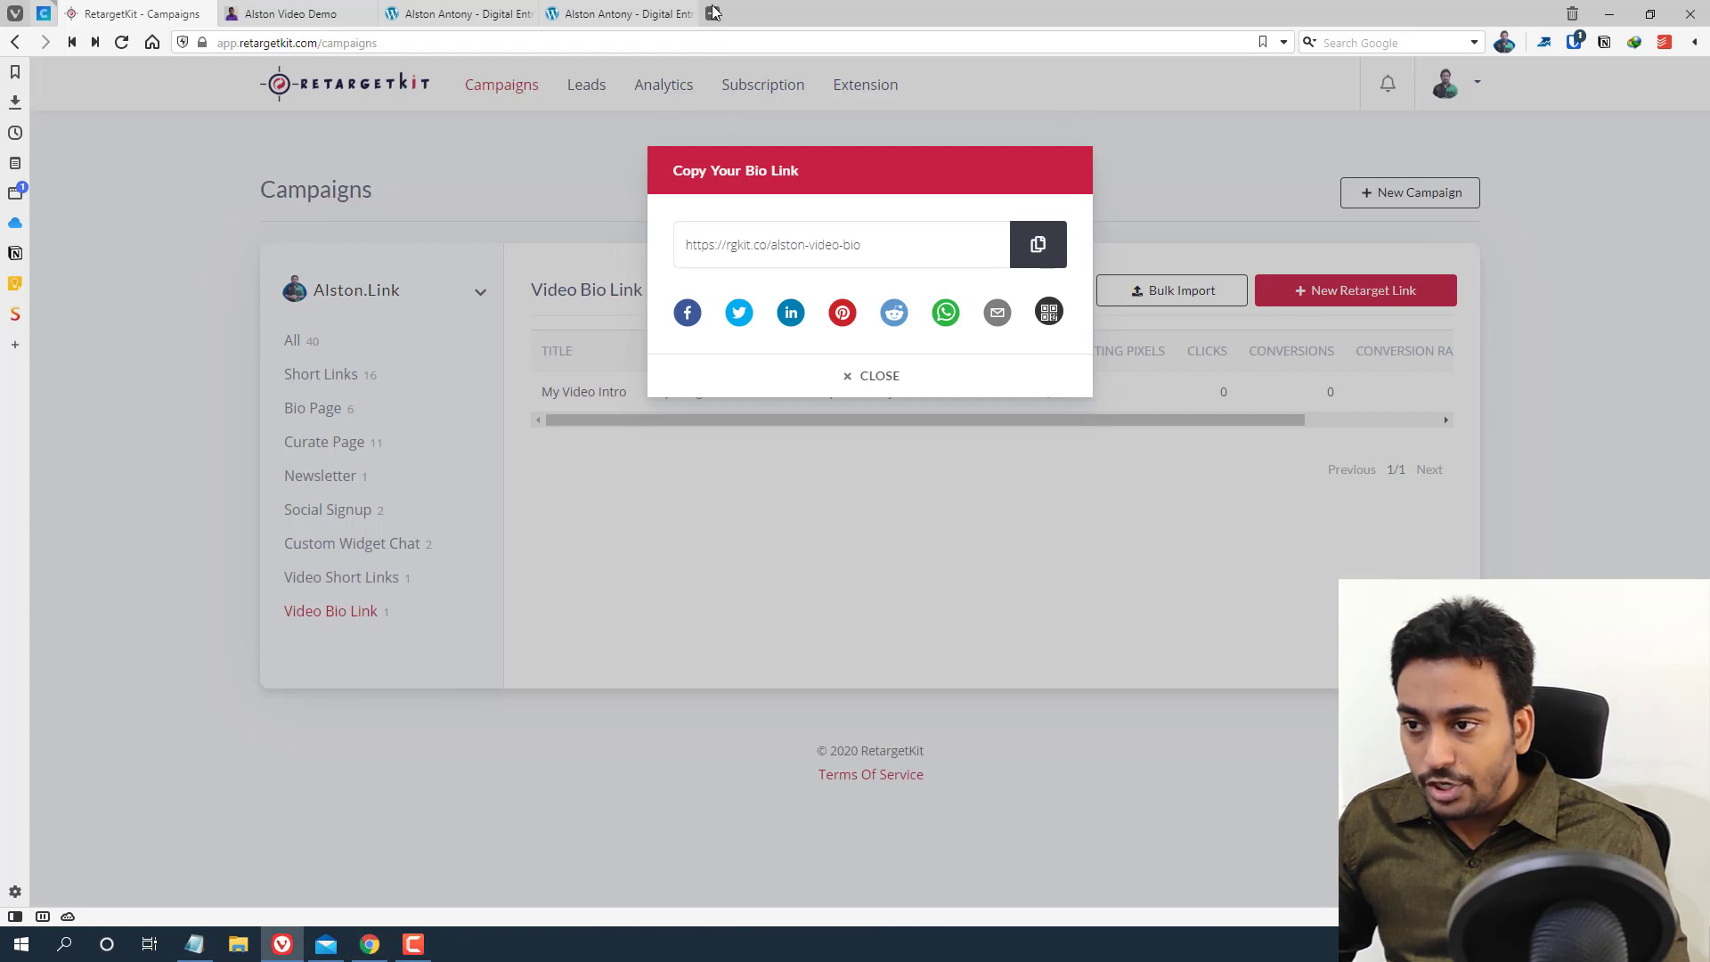
click(713, 12)
text(facebook.com/groups/lifetimedeals/?post_id=1990543607743593)
key(Return)
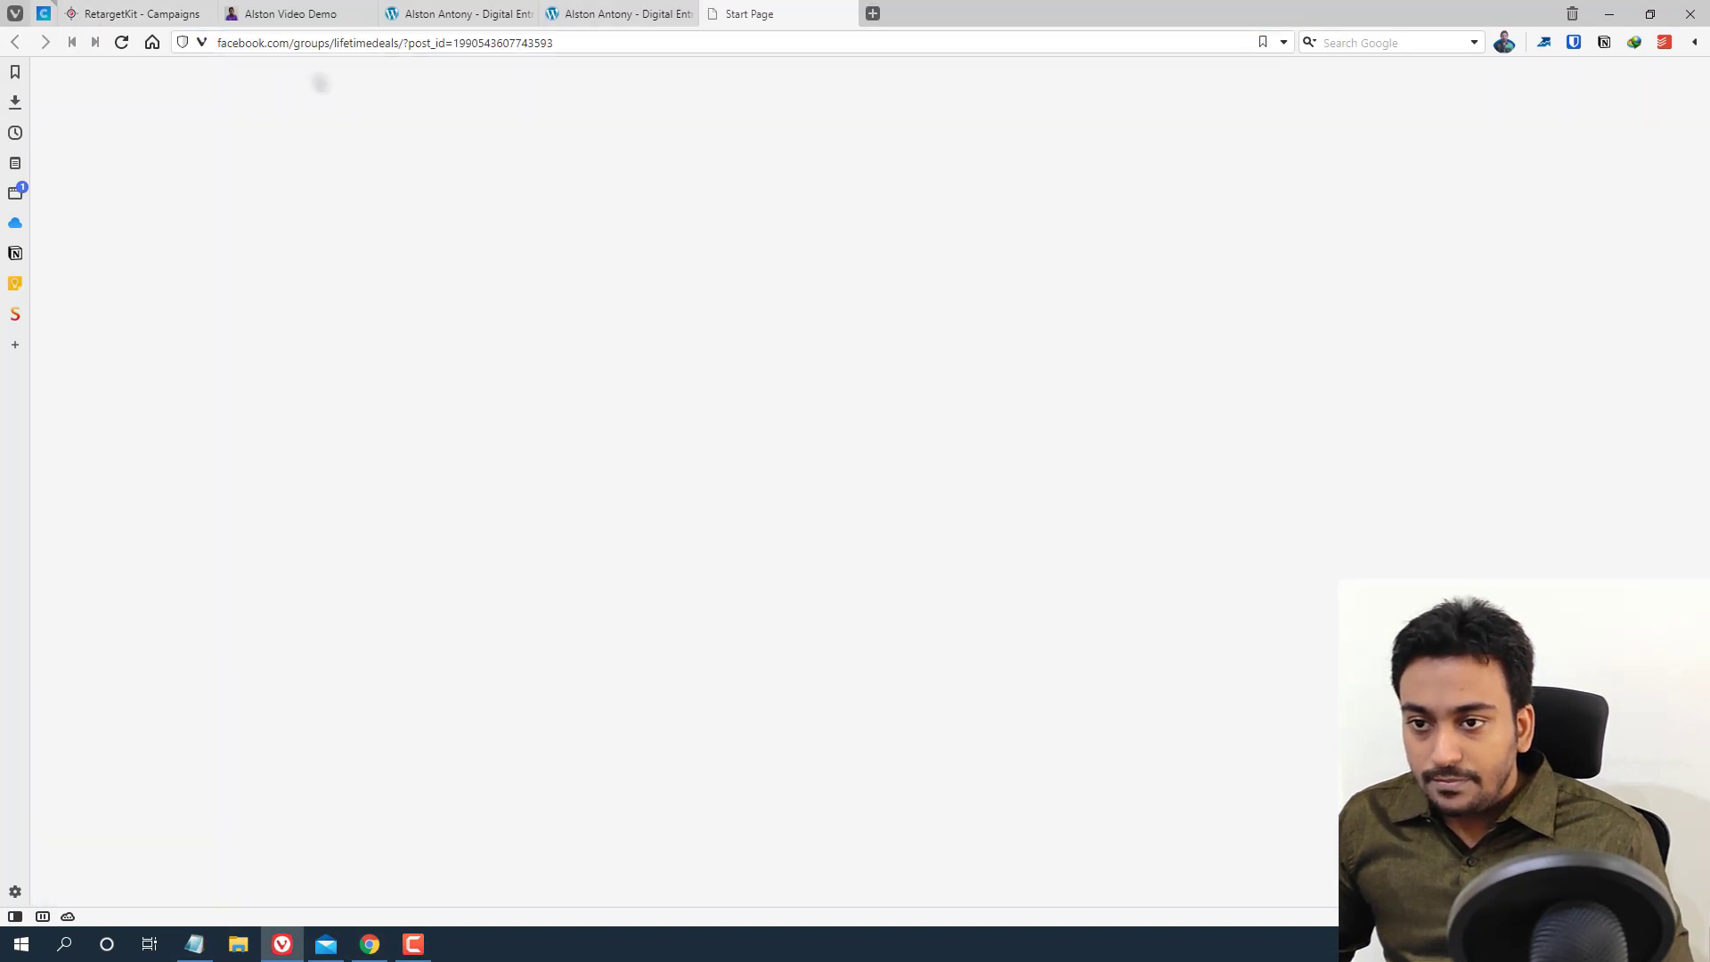
click(142, 8)
drag(746, 8, 294, 9)
click(156, 11)
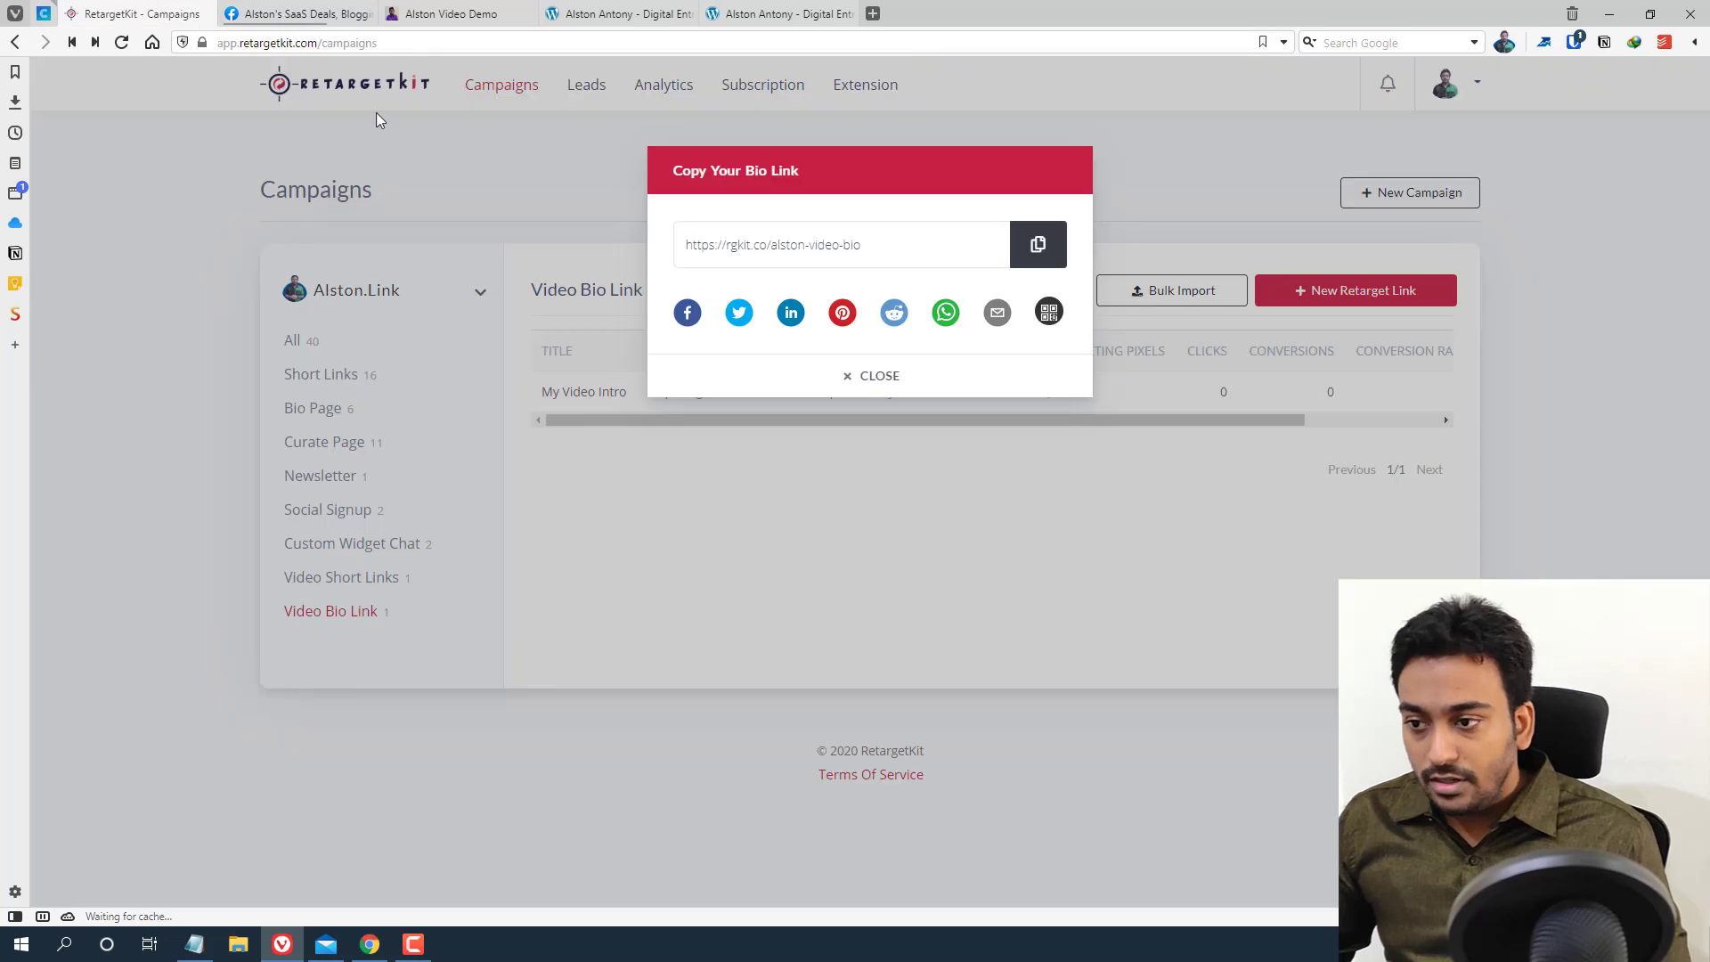
Start another retarget link in the Video Bio Link campaign and set its preview type to Image
click(892, 381)
click(1309, 290)
scroll(837, 304, down, 5)
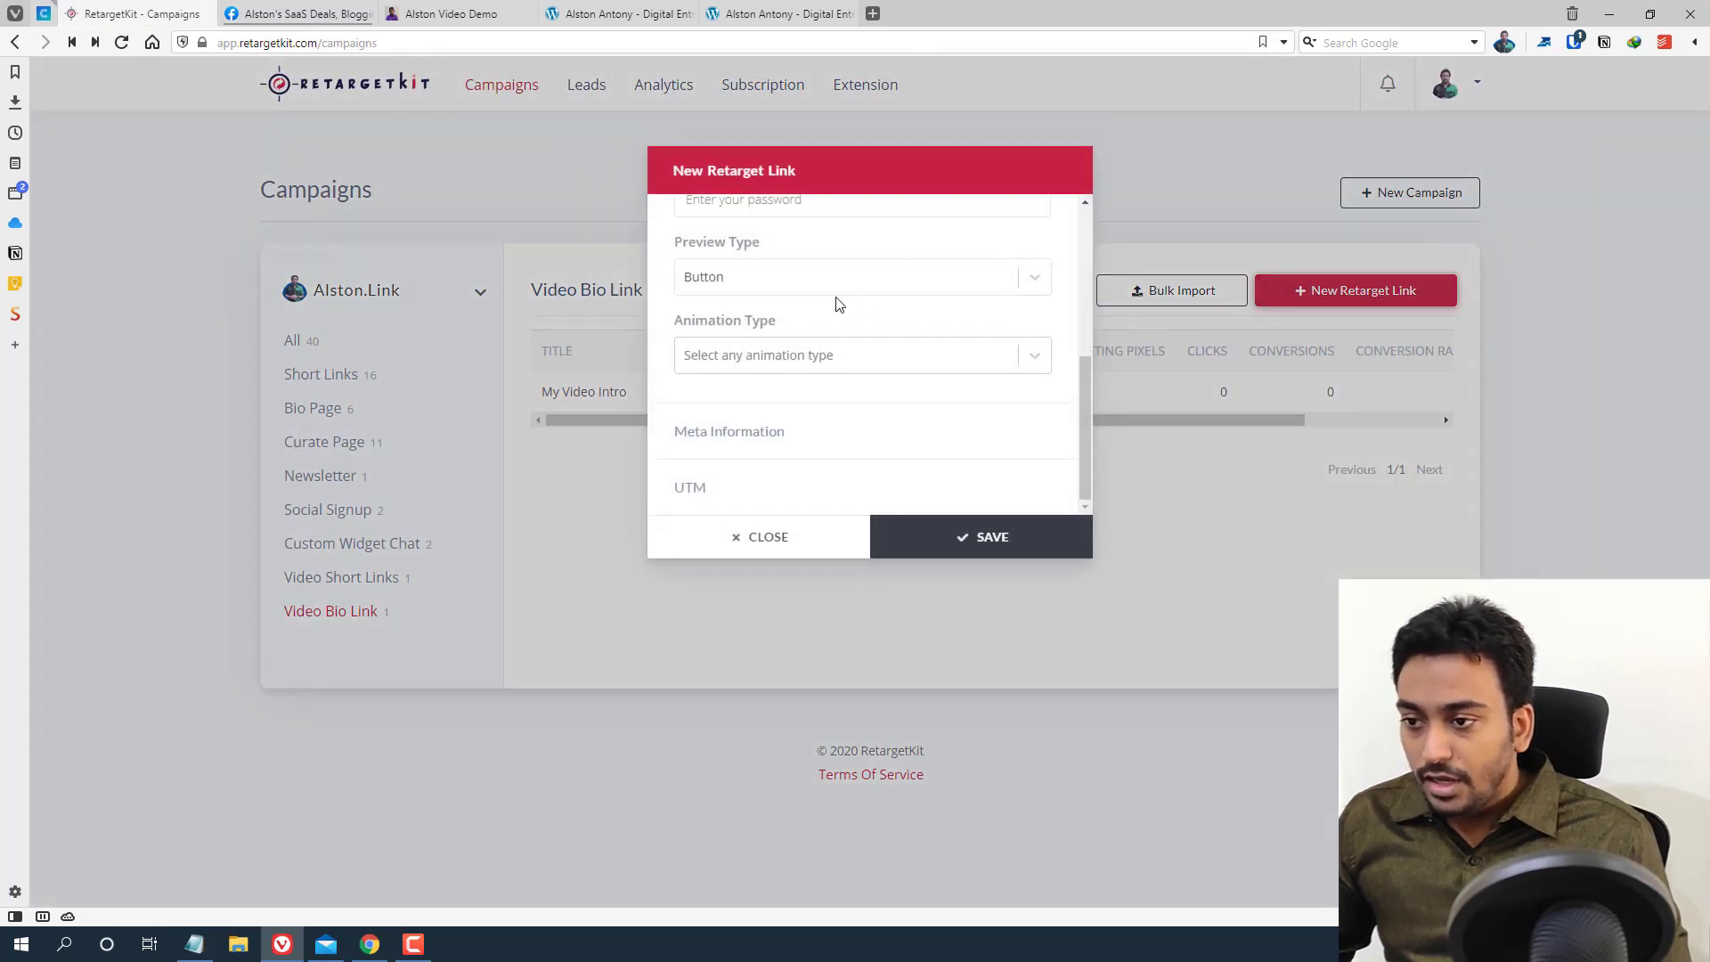
scroll(837, 303, up, 5)
click(838, 300)
click(837, 301)
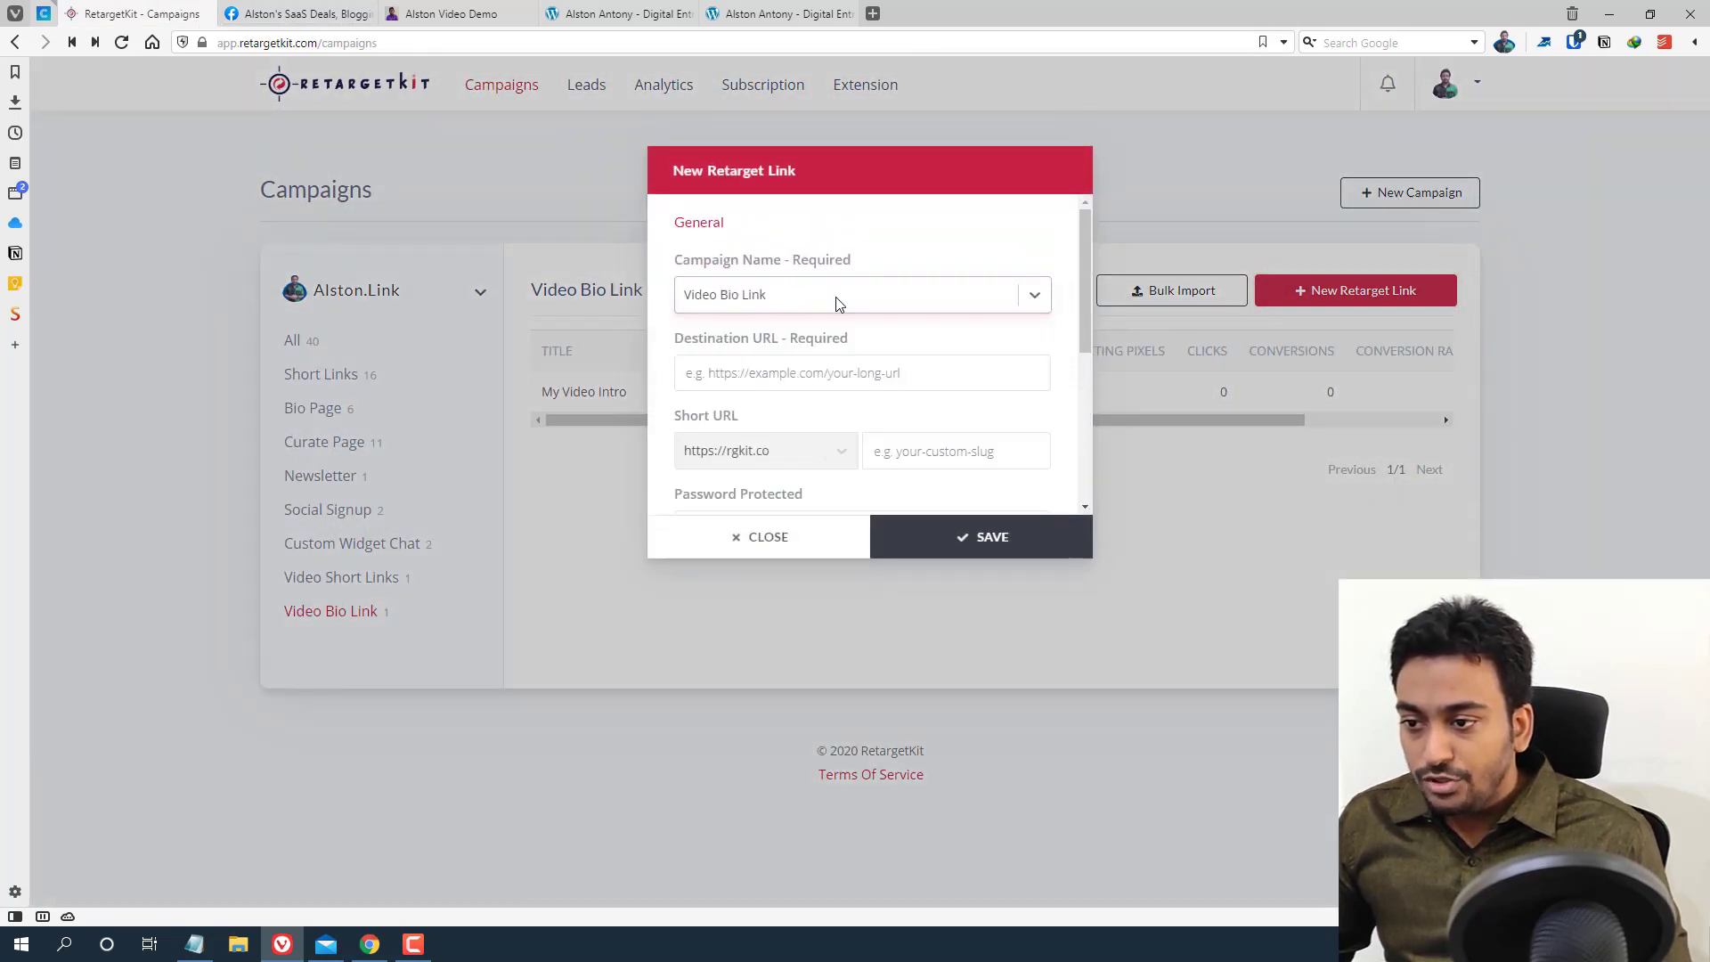
scroll(748, 458, down, 3)
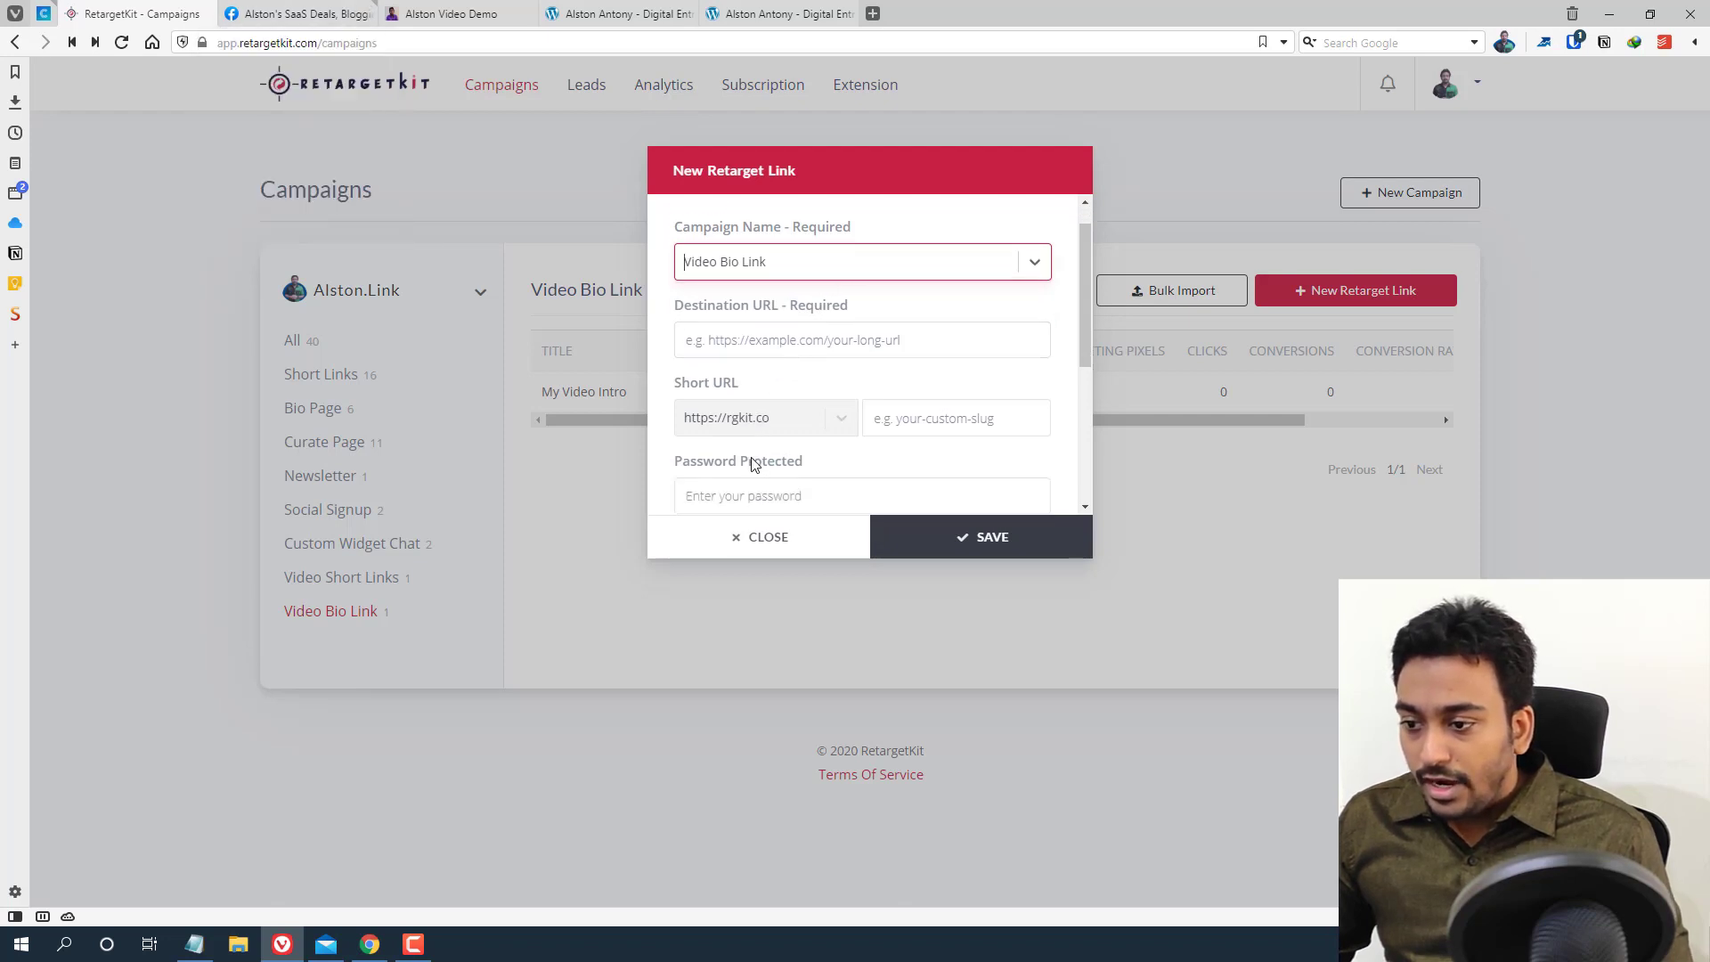
click(742, 343)
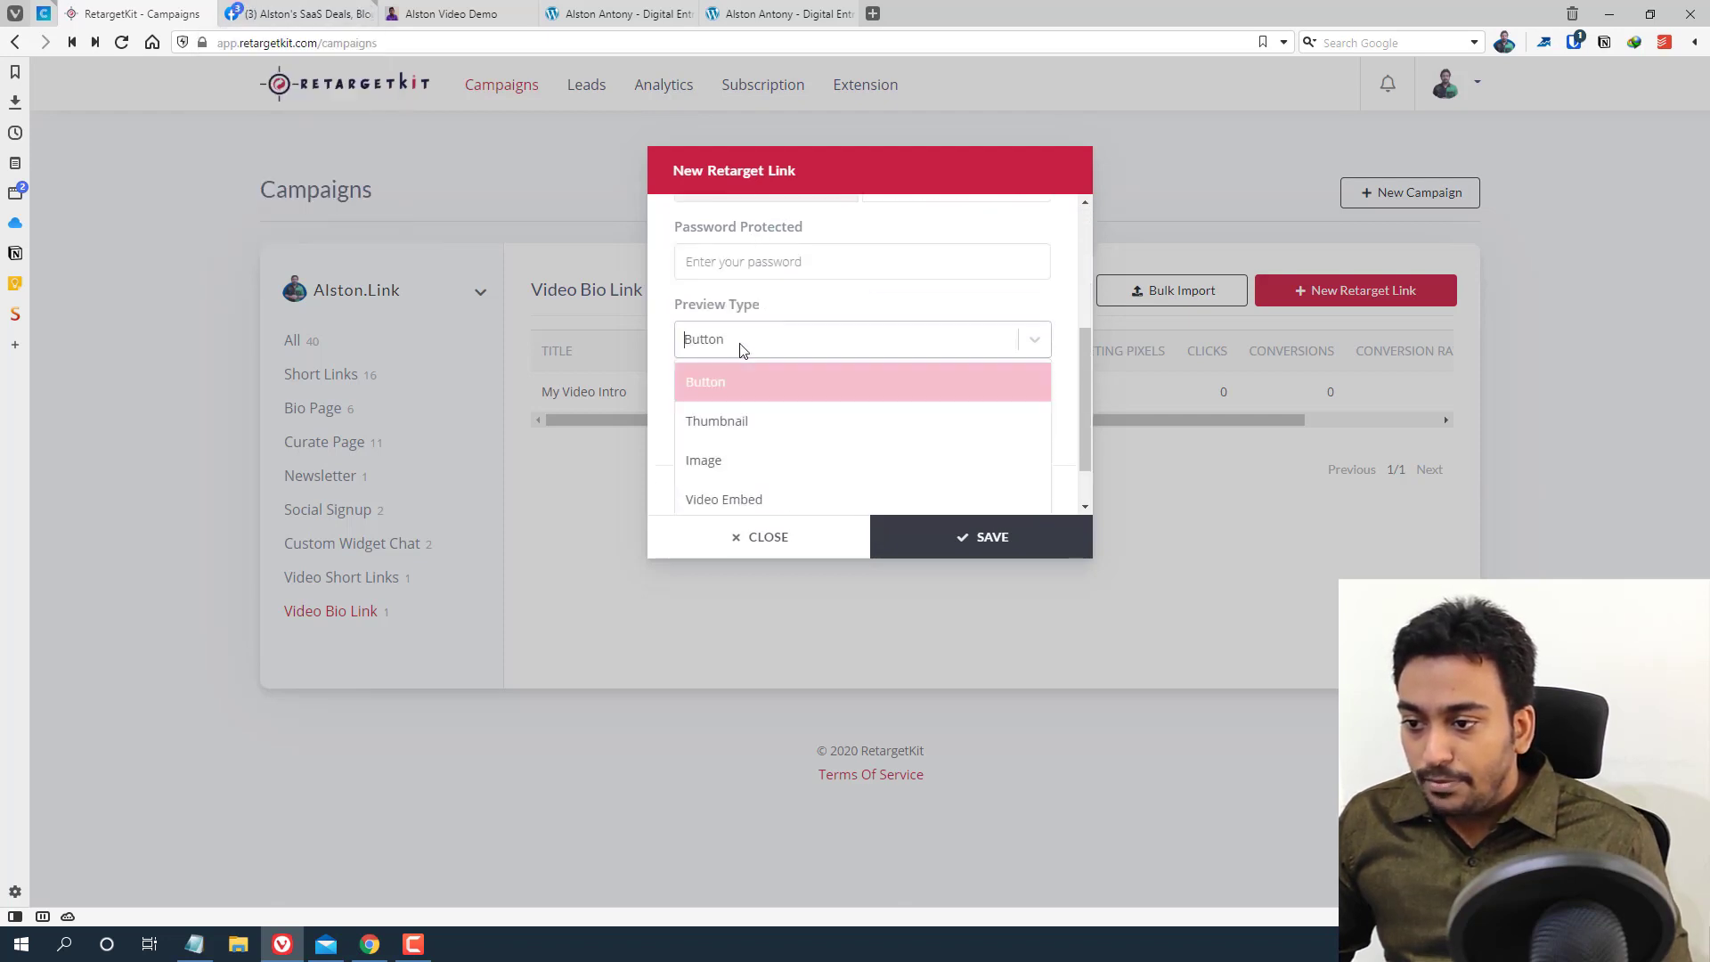
click(737, 456)
Copy the image address of the Facebook group's cover and paste it as the new link's destination URL
scroll(736, 448, up, 2)
scroll(737, 448, up, 1)
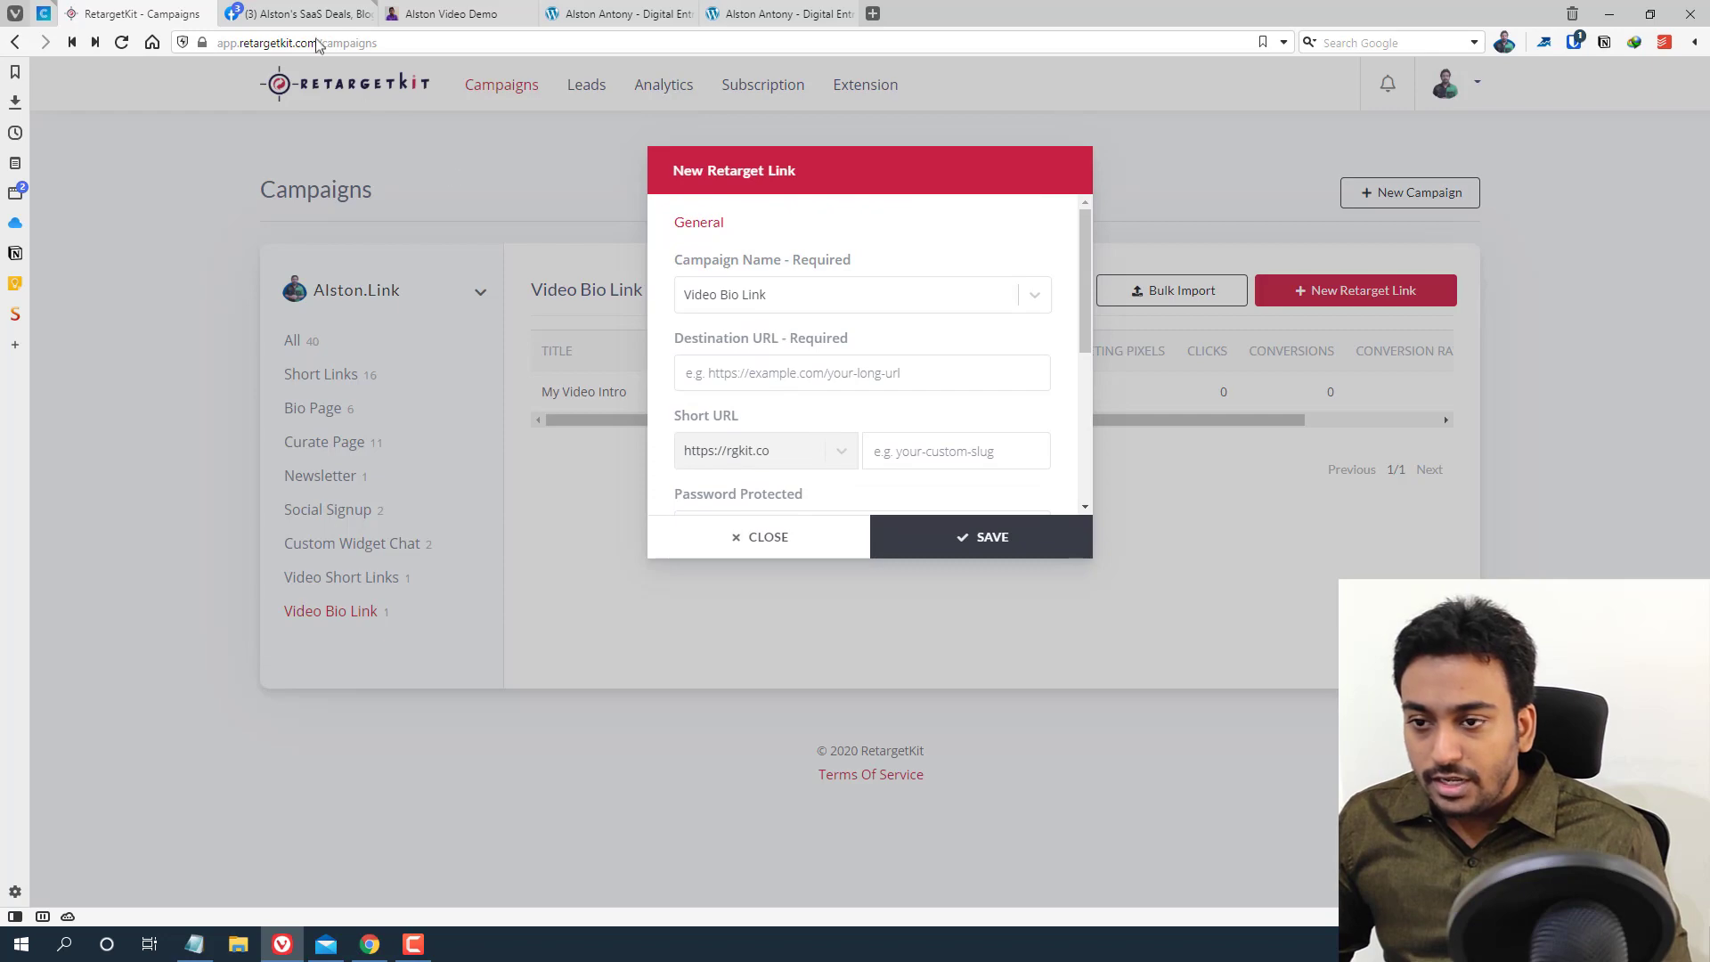
click(280, 10)
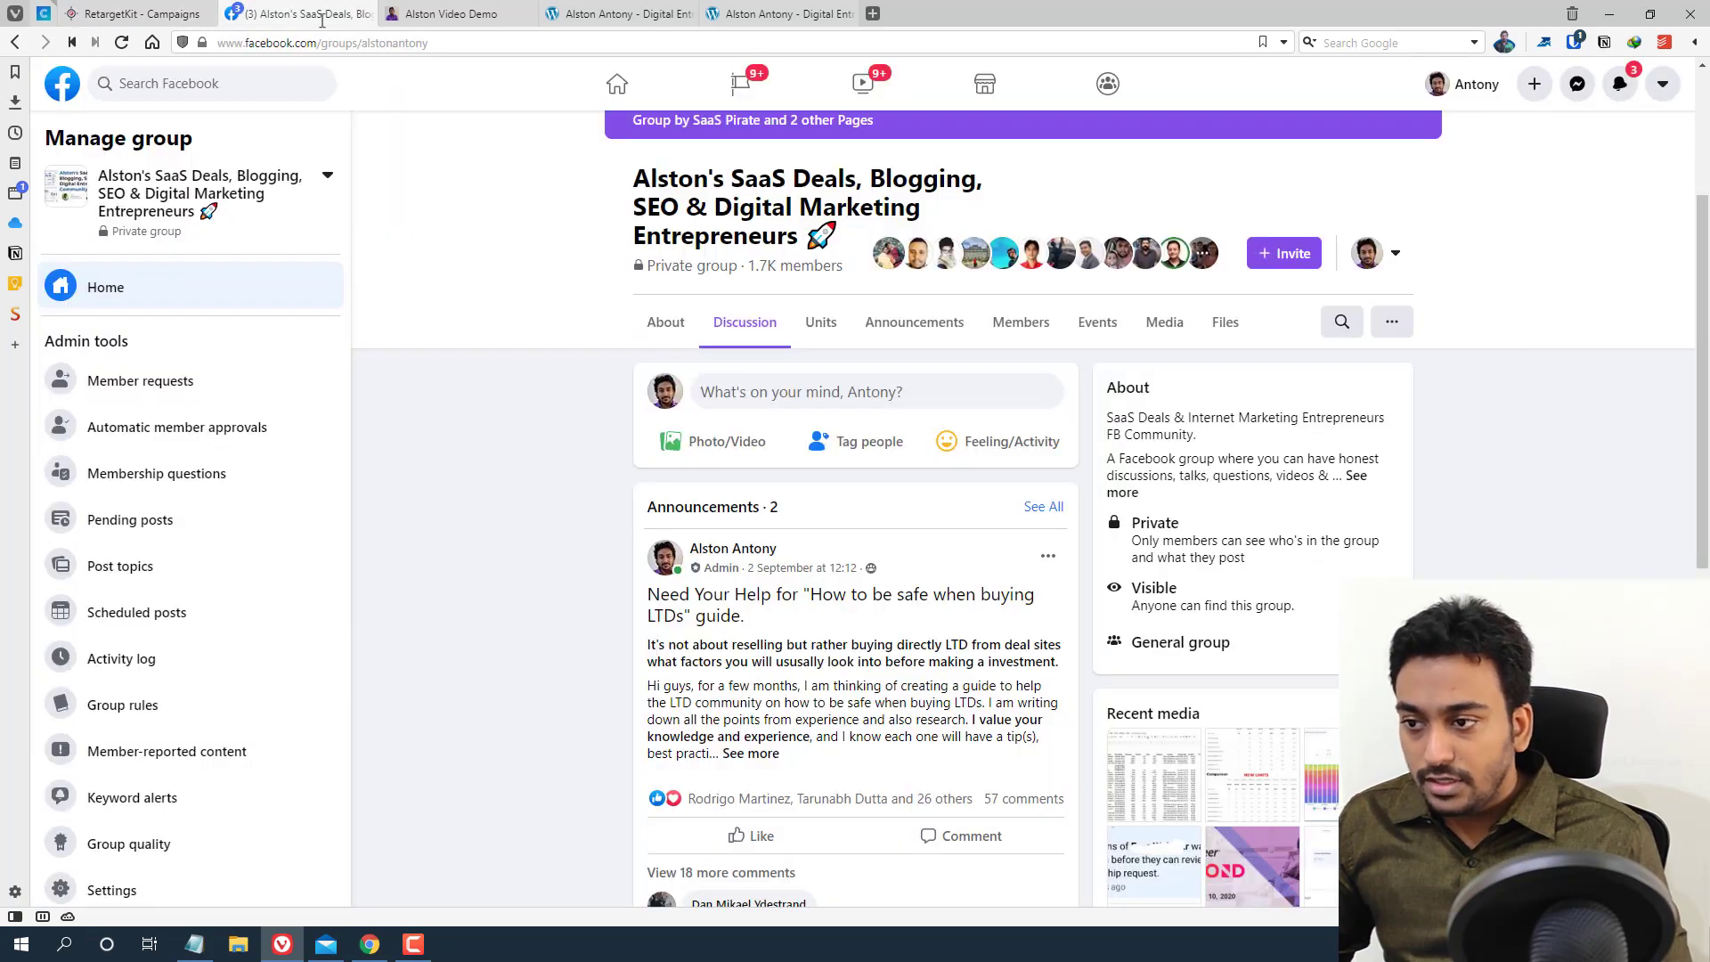
scroll(799, 267, up, 3)
right_click(799, 224)
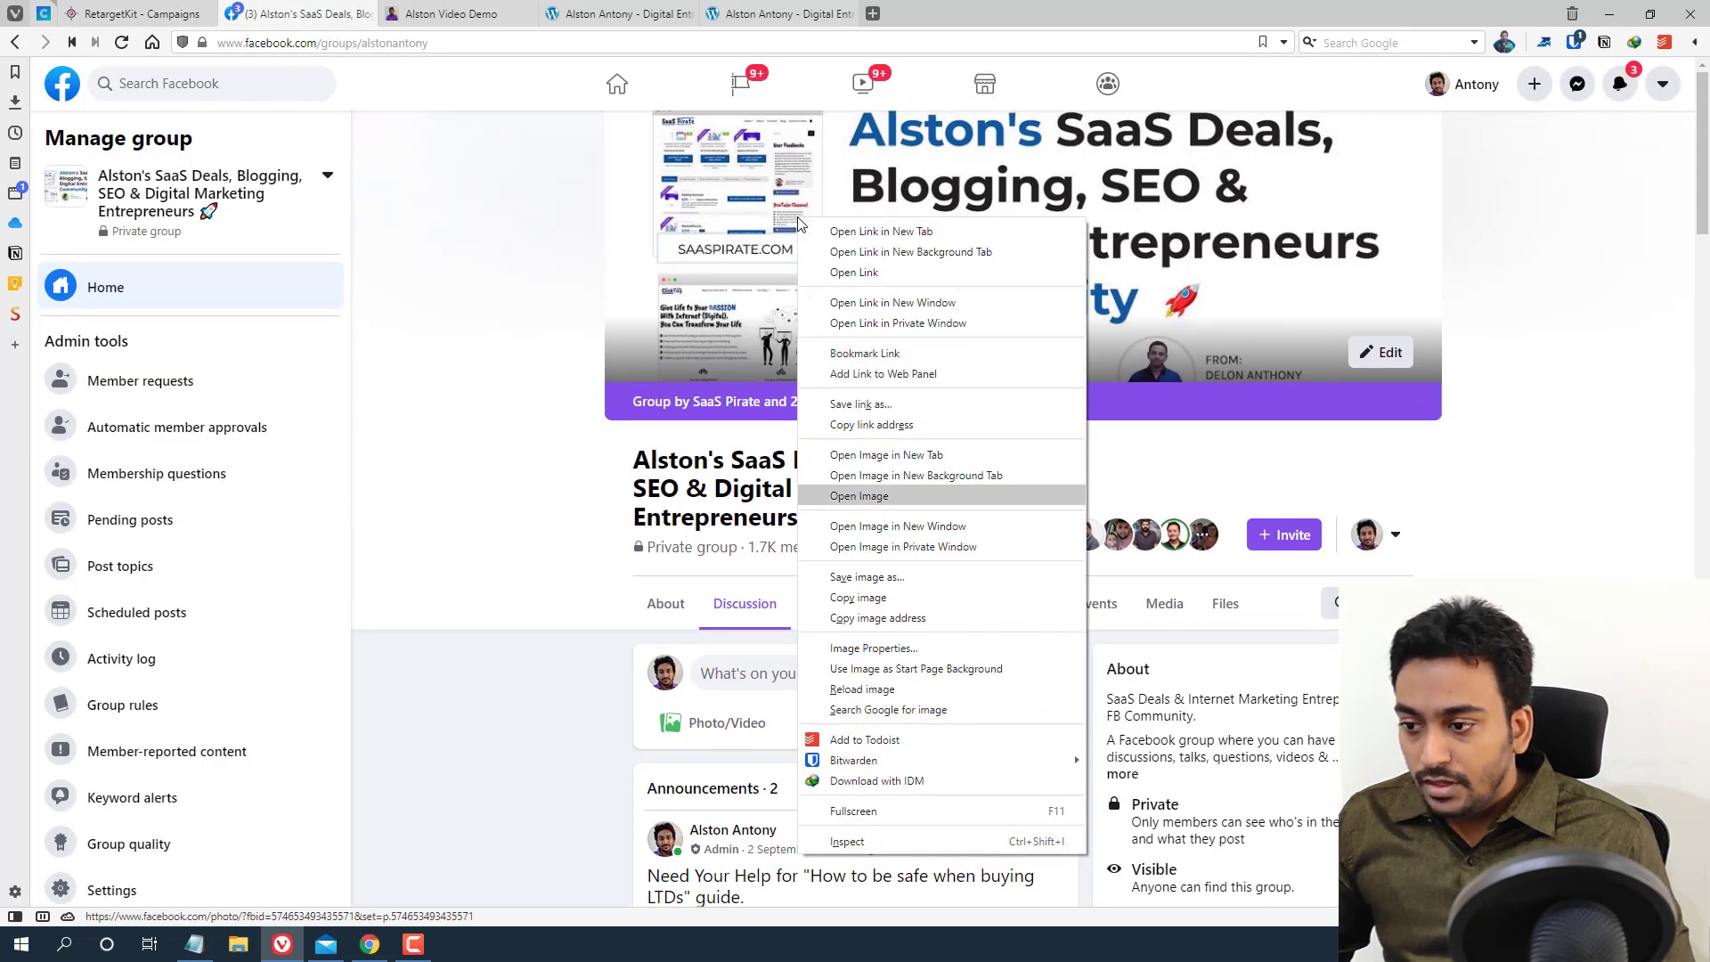
click(881, 618)
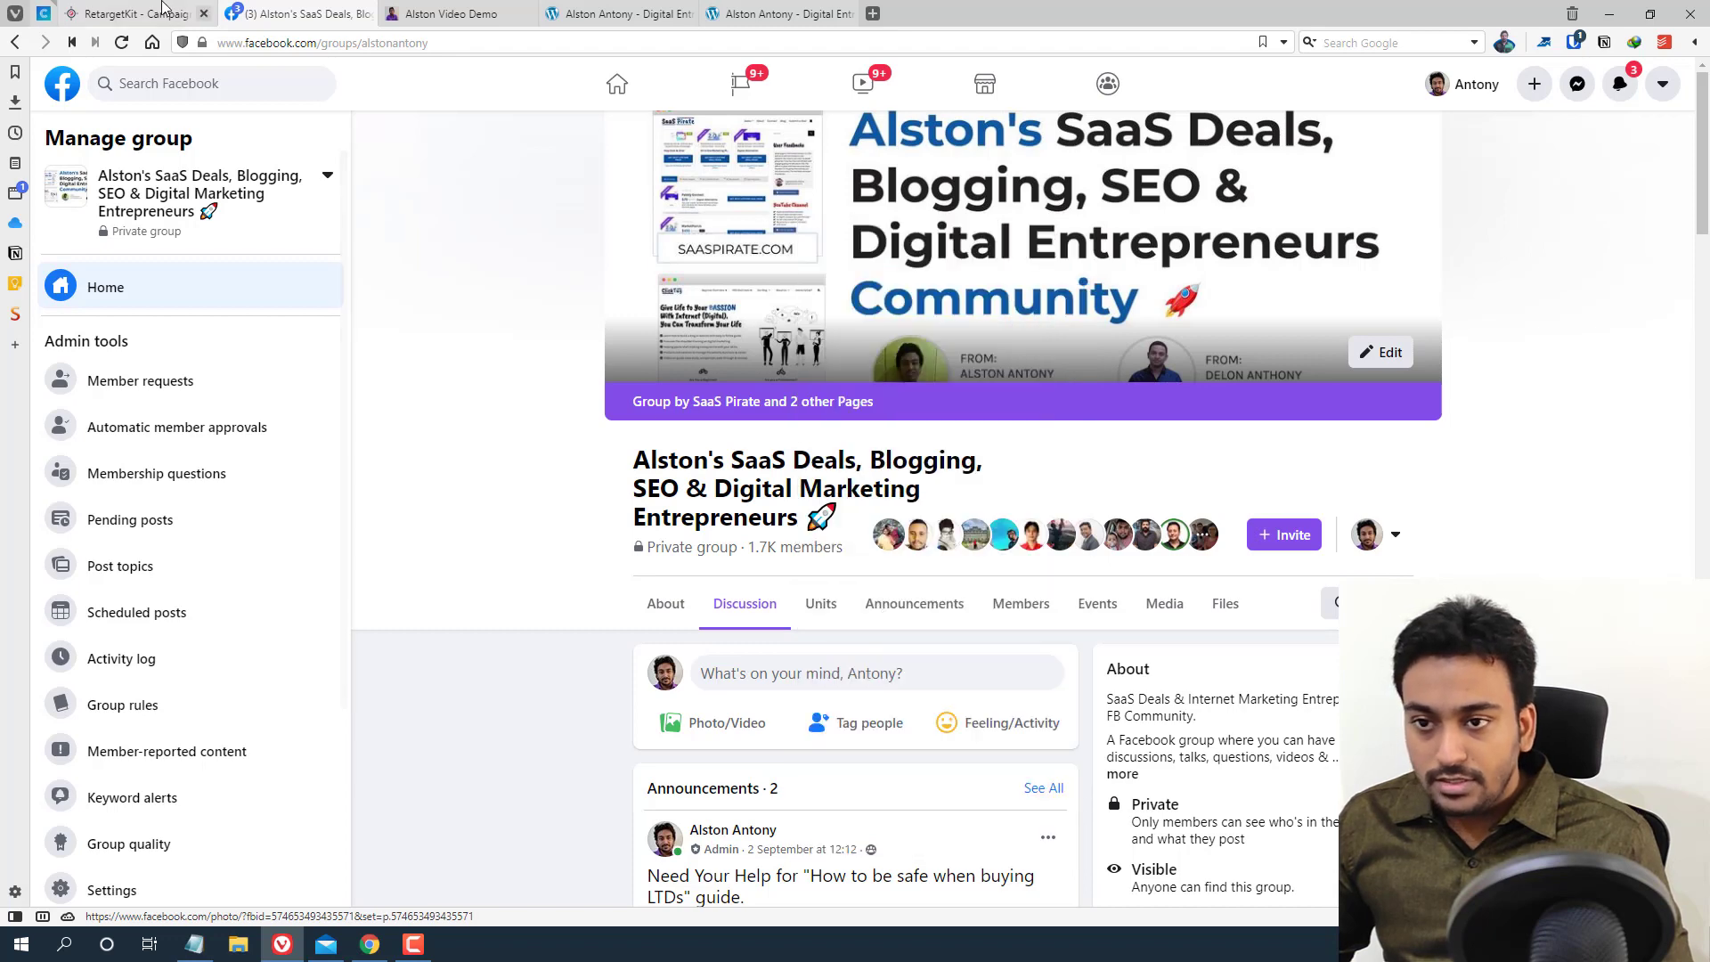
click(163, 11)
click(767, 361)
key(ctrl+v)
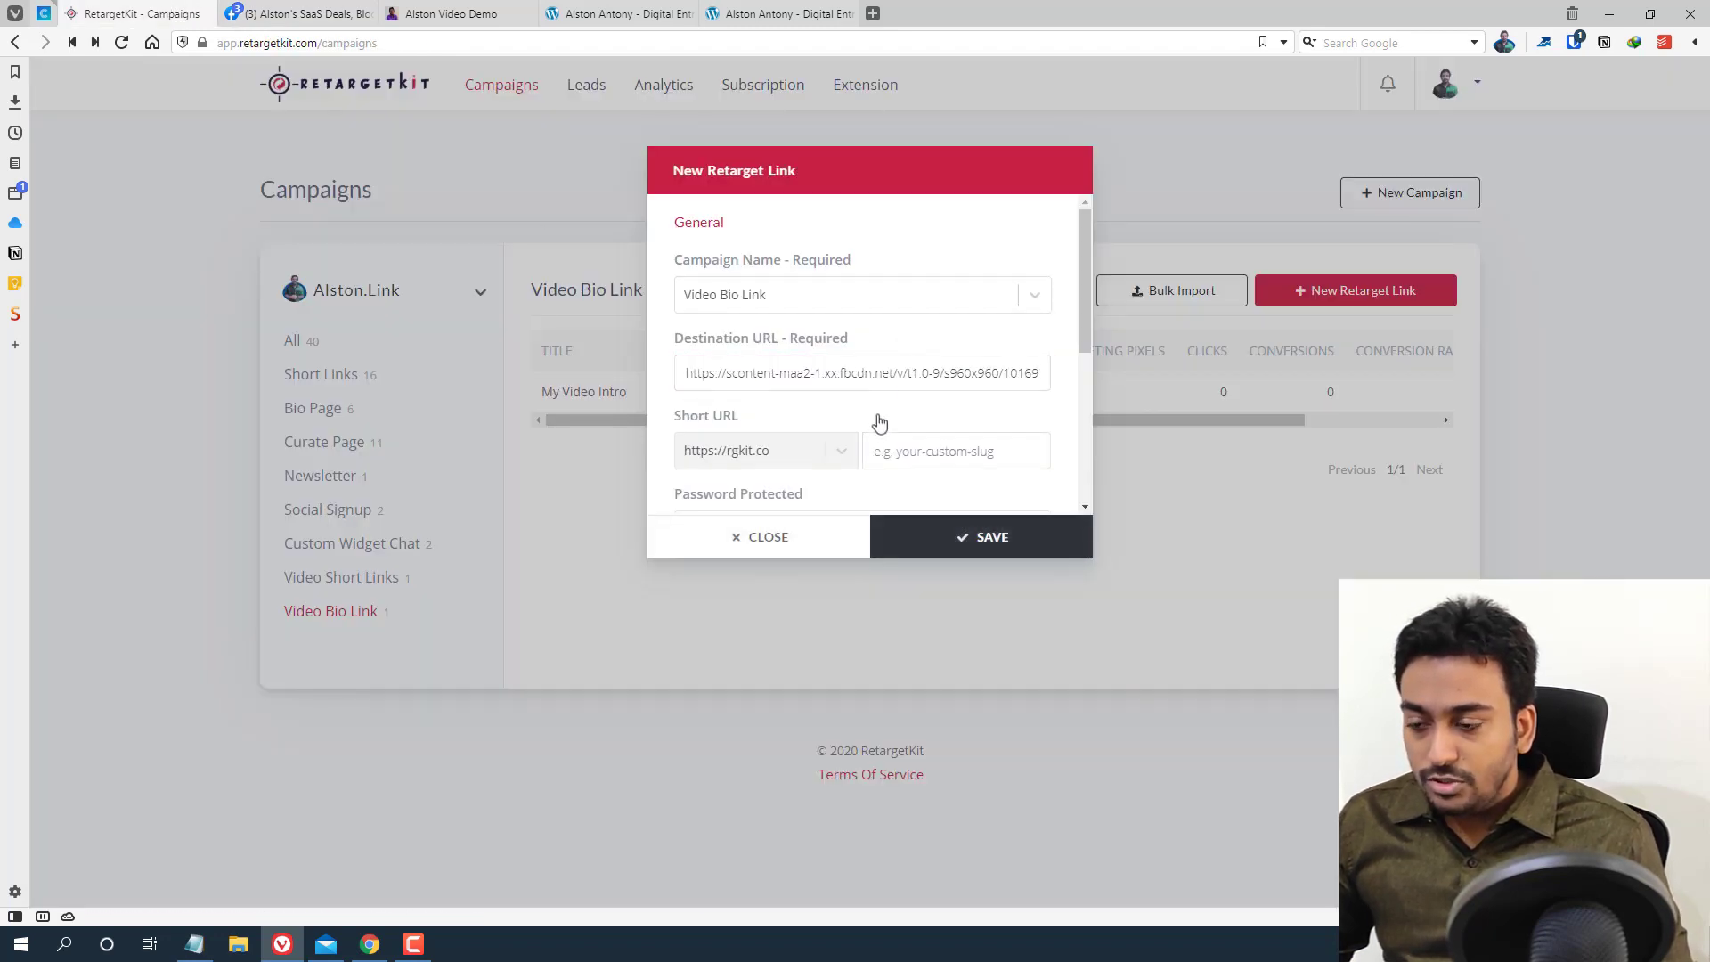
Expand the meta information fields of the new retarget link
scroll(877, 420, down, 3)
scroll(880, 422, up, 2)
scroll(879, 424, up, 1)
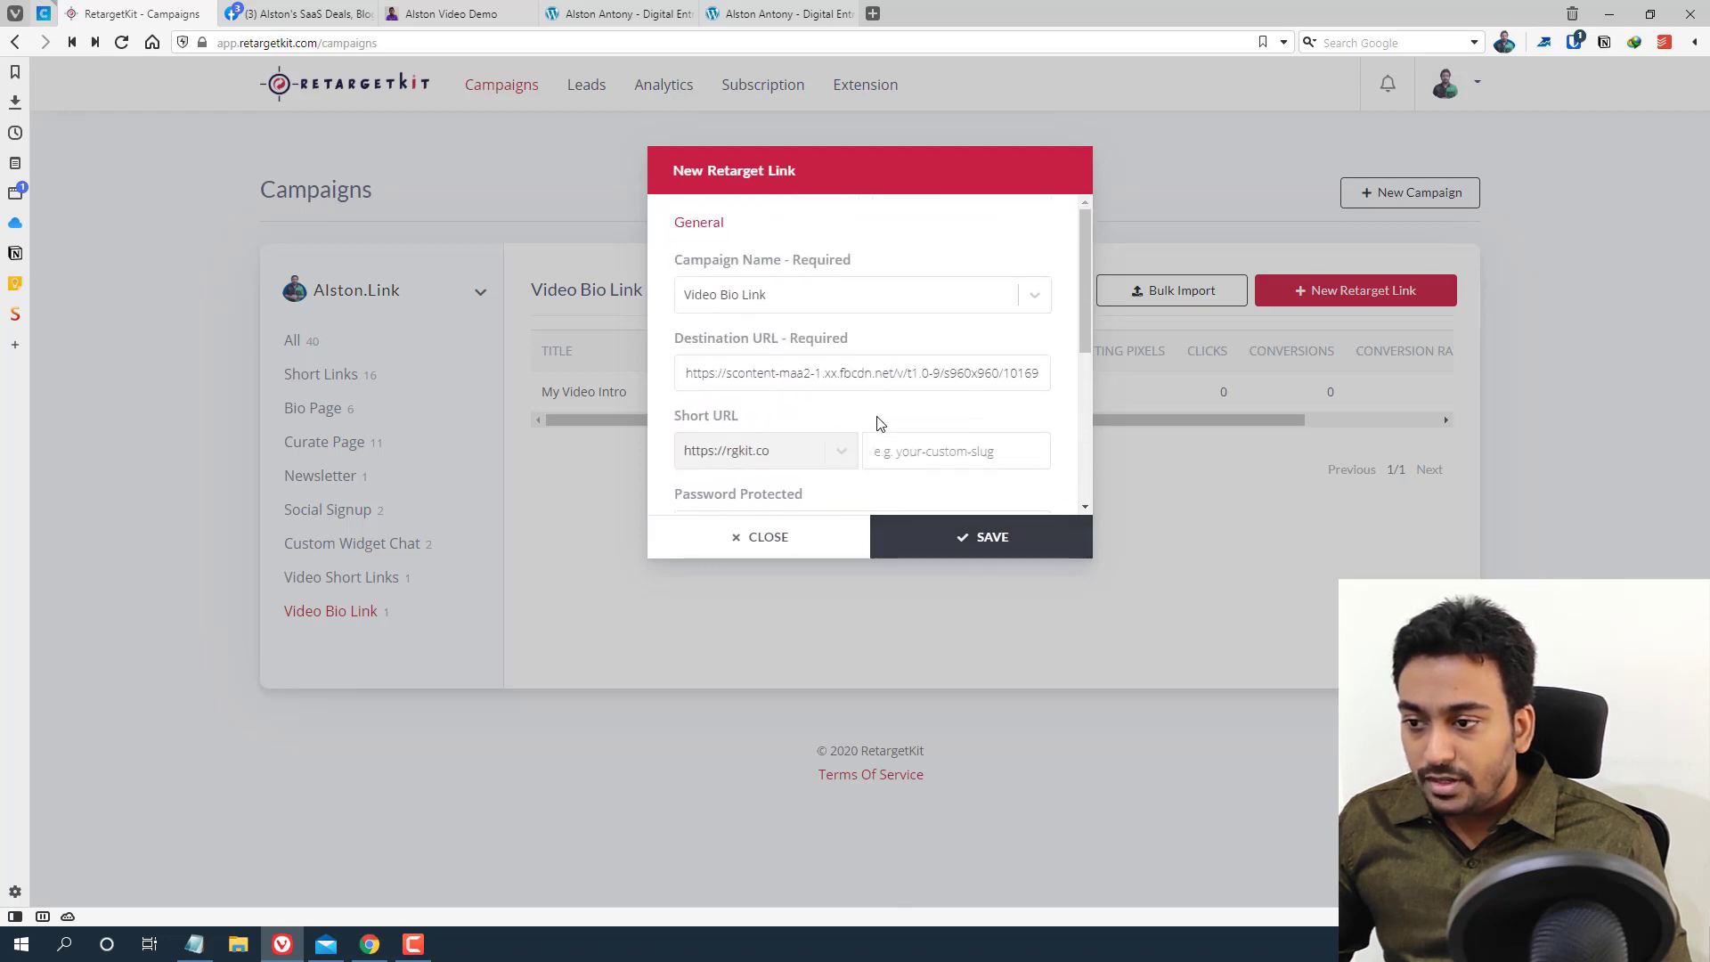
scroll(879, 423, down, 4)
click(744, 444)
scroll(873, 395, down, 3)
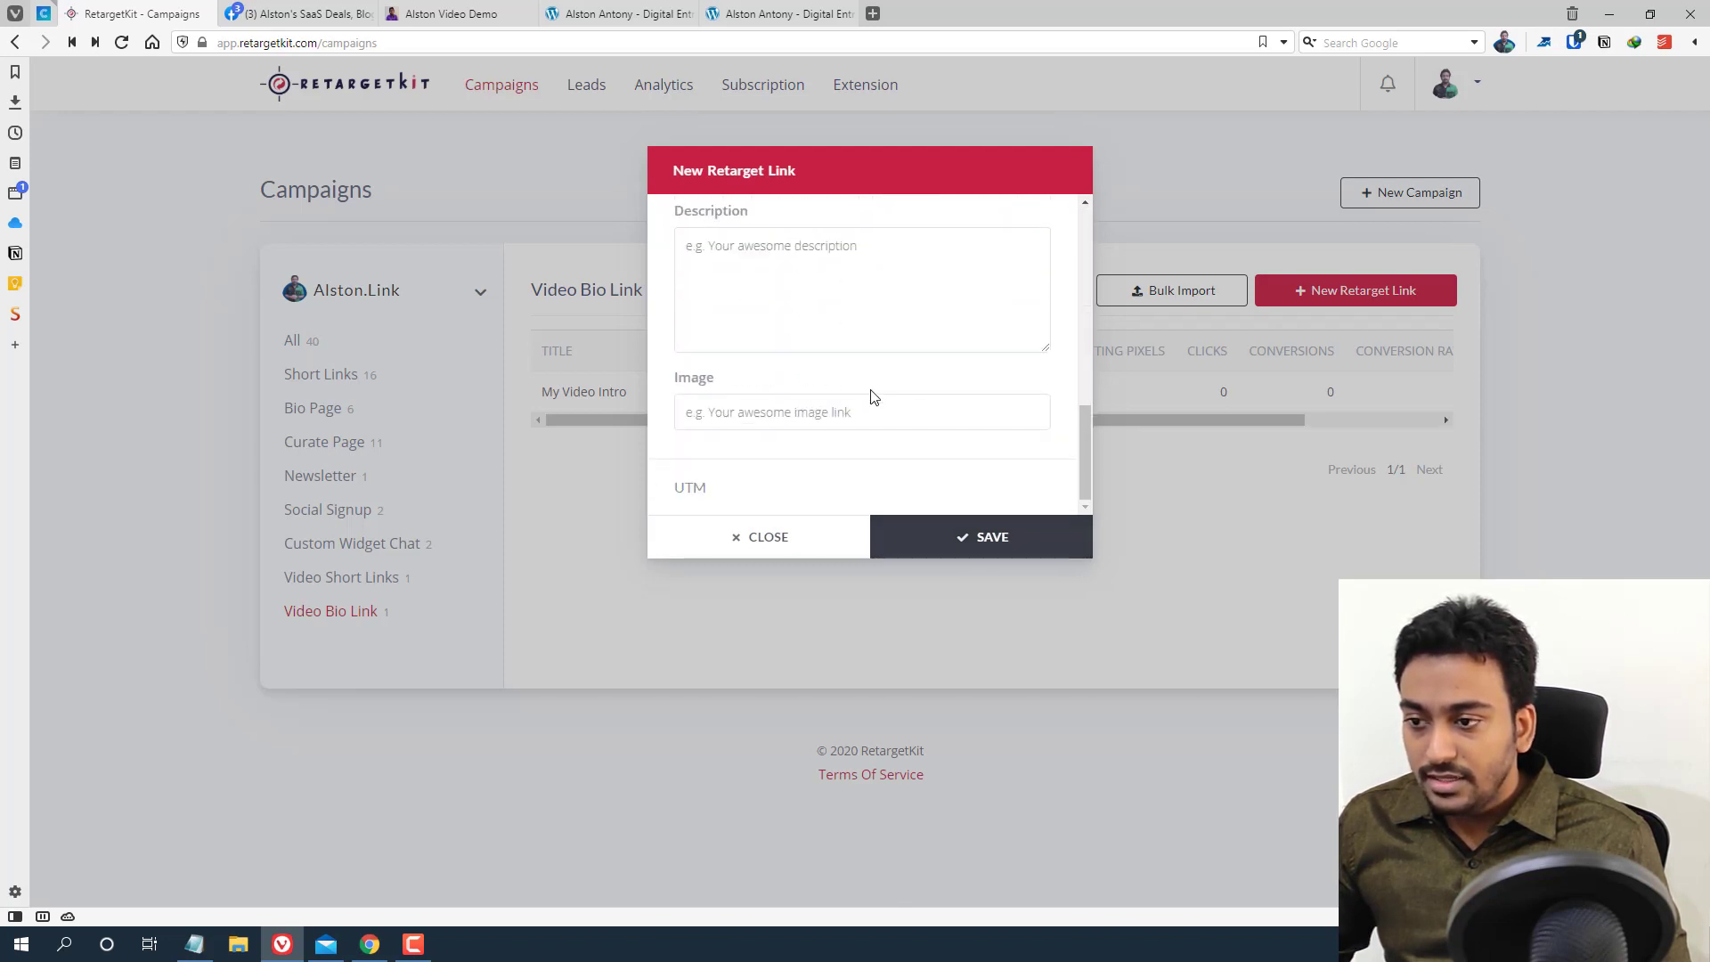
Paste the copied cover image address as the retarget link's meta image and check its preview
scroll(775, 409, up, 3)
scroll(773, 410, down, 1)
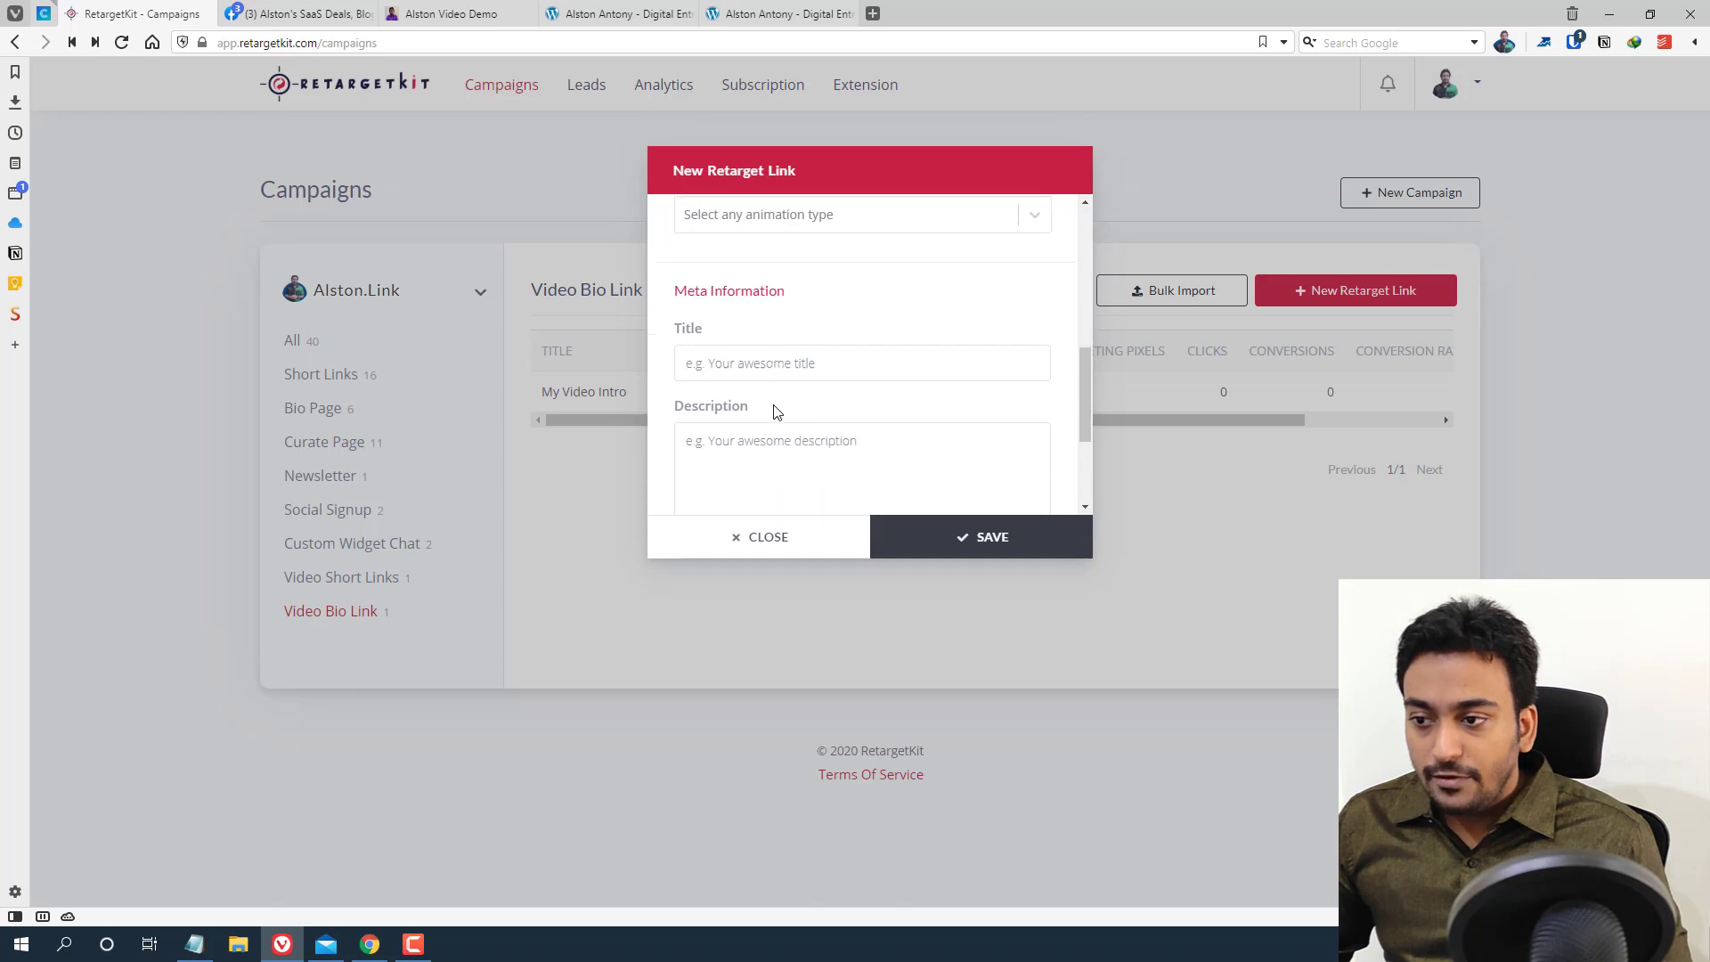
scroll(773, 410, down, 2)
click(775, 408)
key(ctrl+v)
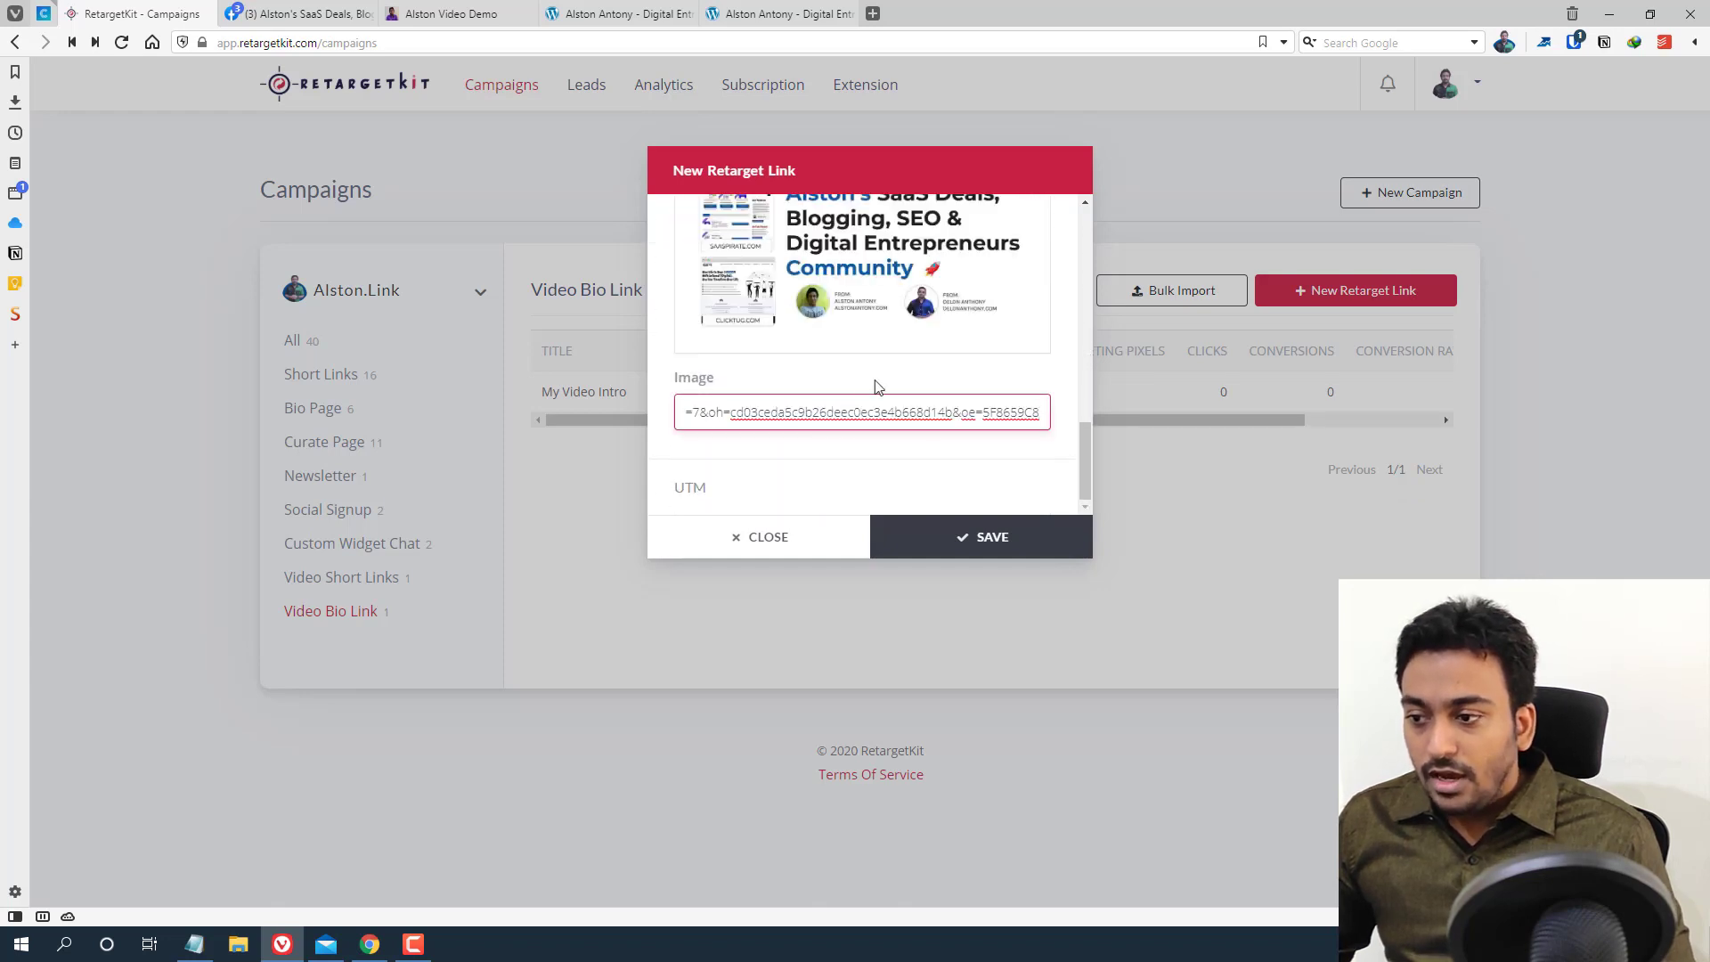
scroll(876, 387, up, 1)
scroll(876, 383, down, 1)
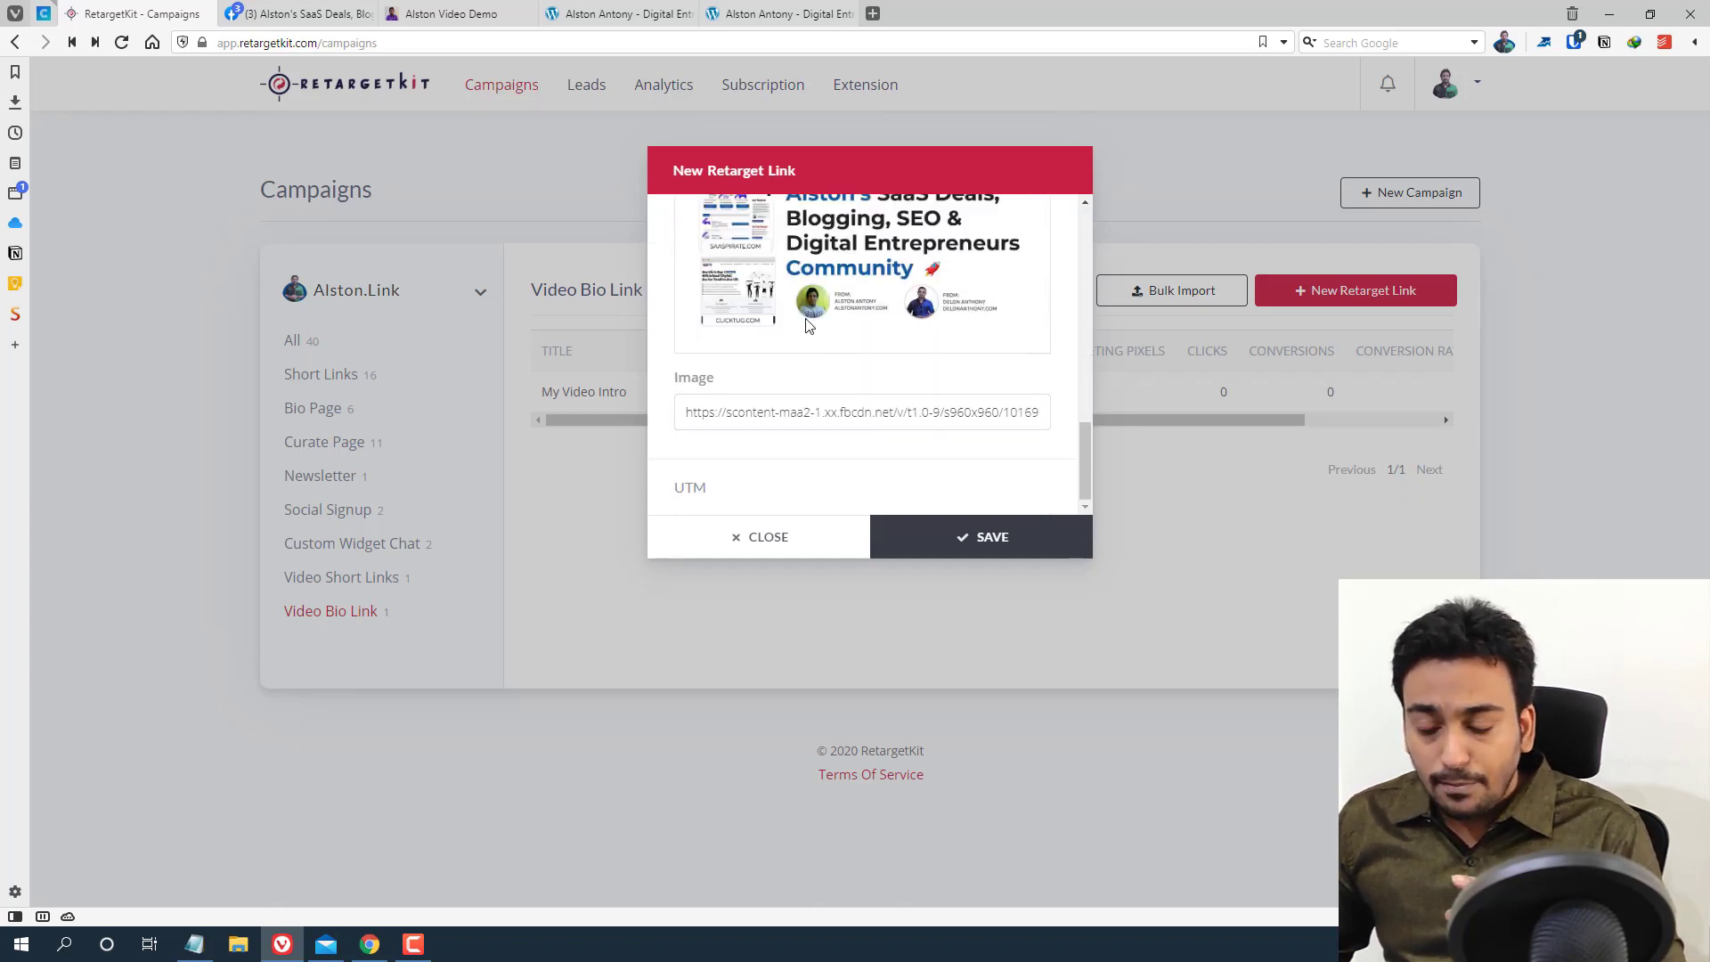
scroll(806, 325, up, 2)
scroll(811, 356, down, 2)
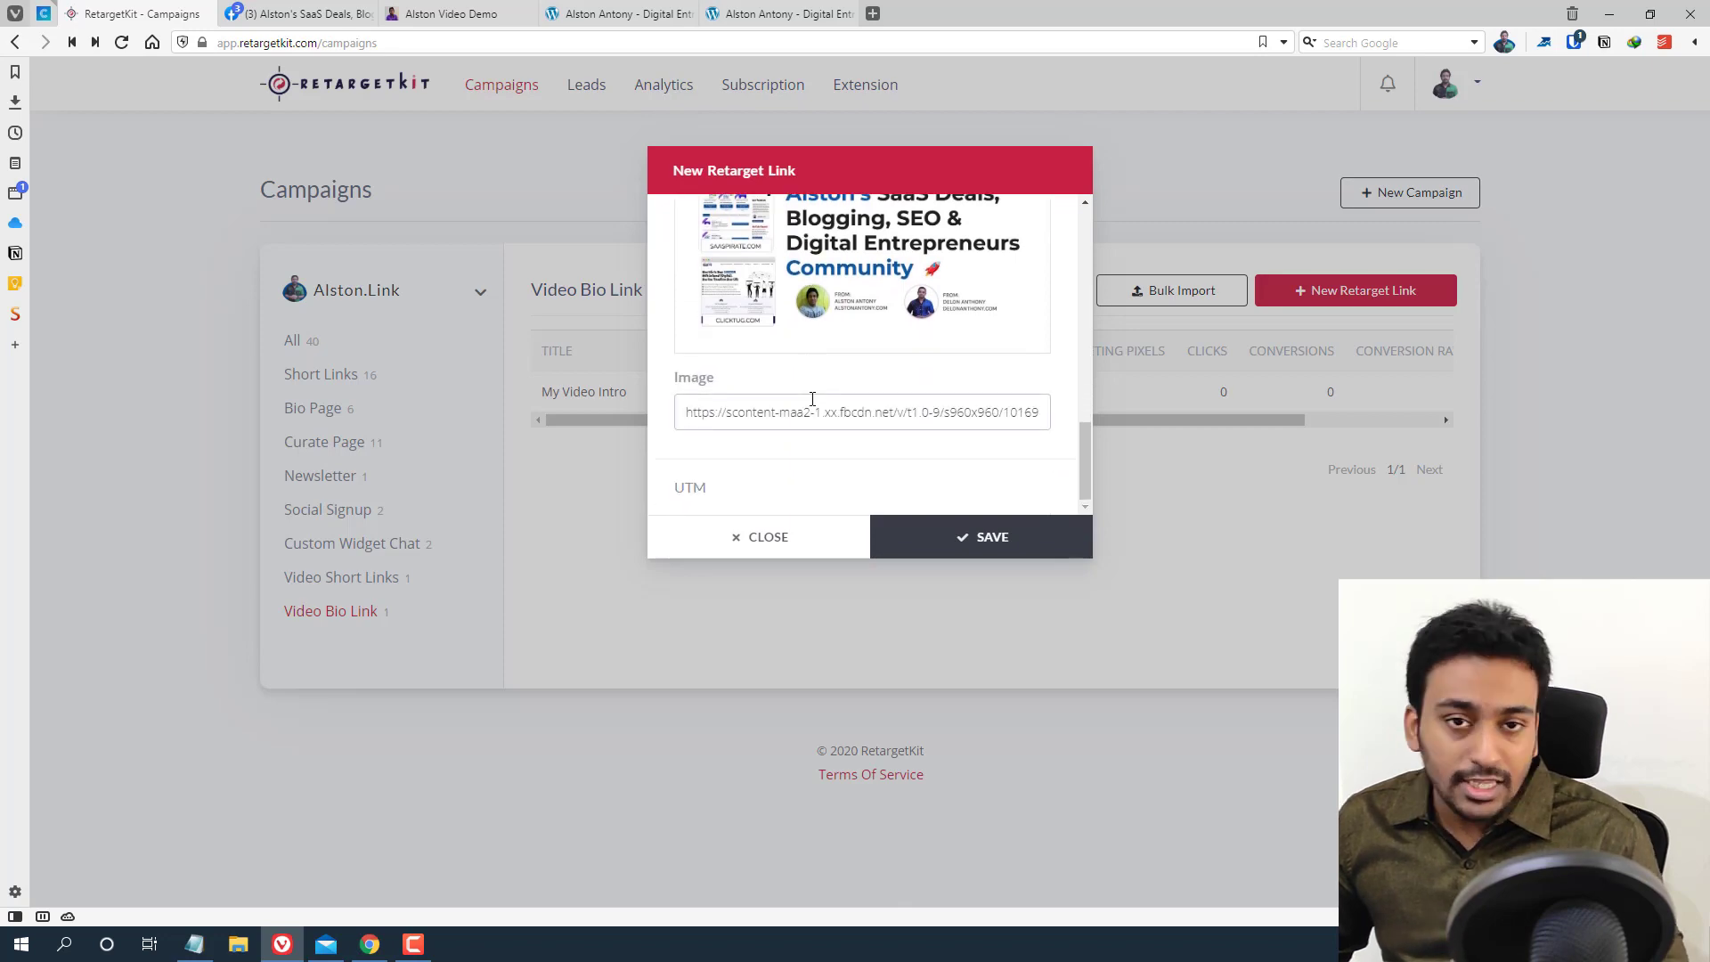
Replace the retarget link's destination URL with the Facebook group's own page address
scroll(812, 399, up, 8)
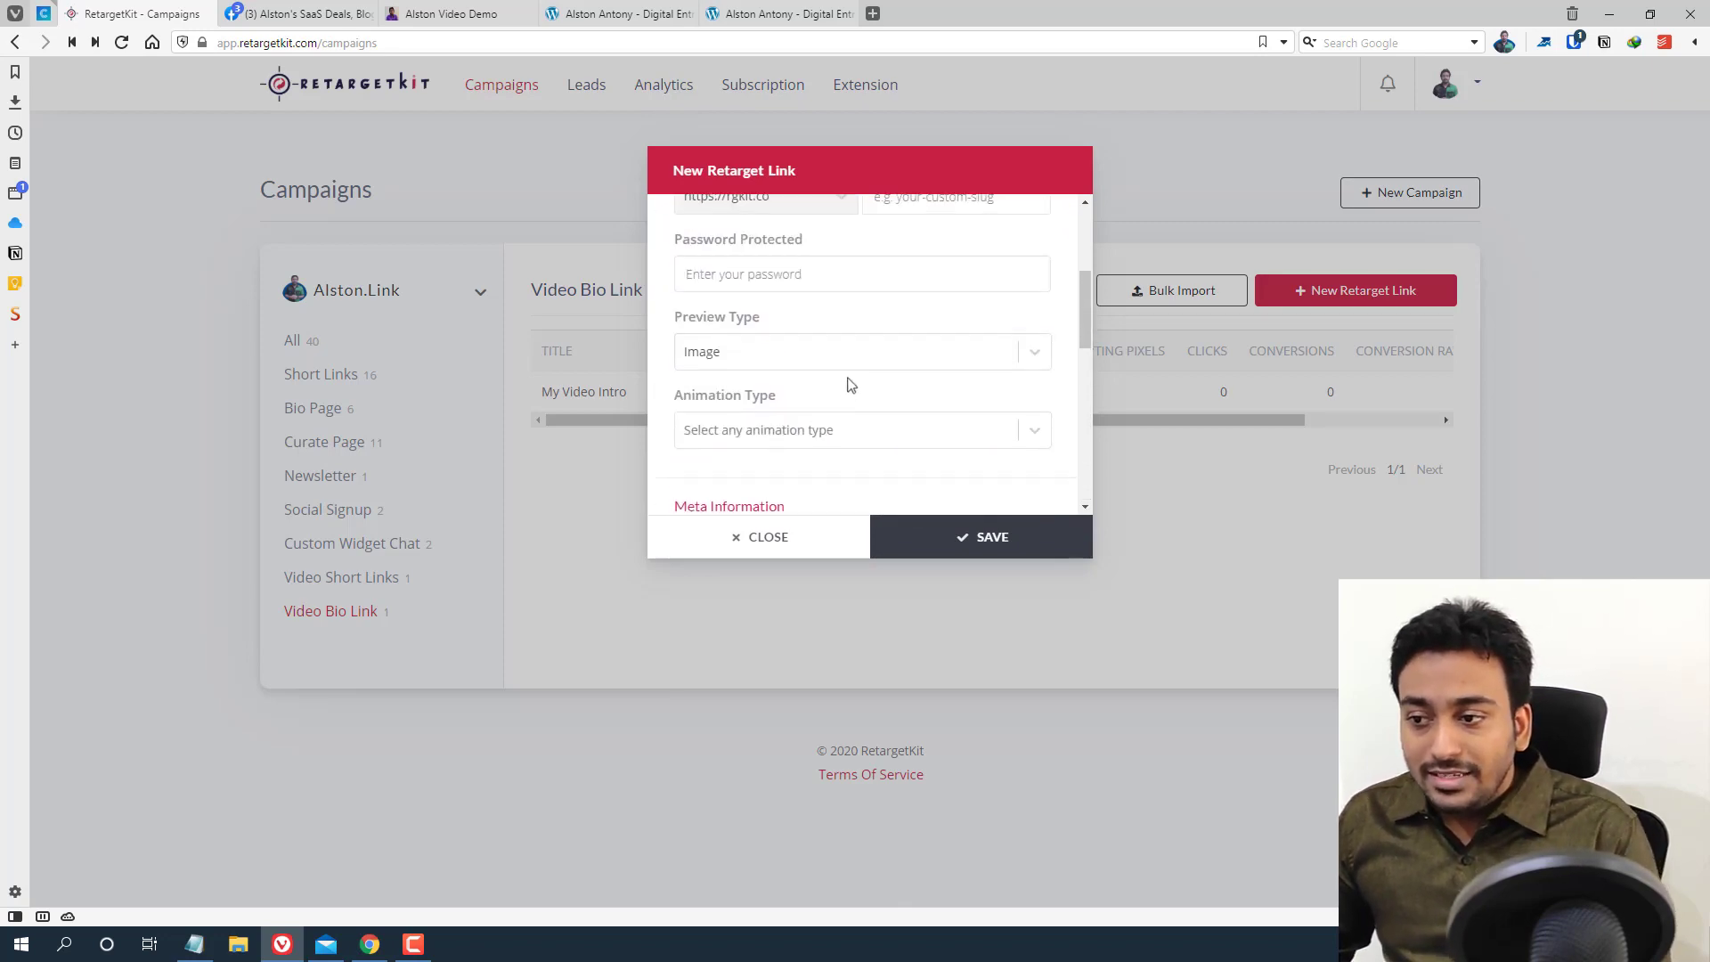
scroll(851, 385, up, 3)
triple_click(882, 371)
key(BackSpace)
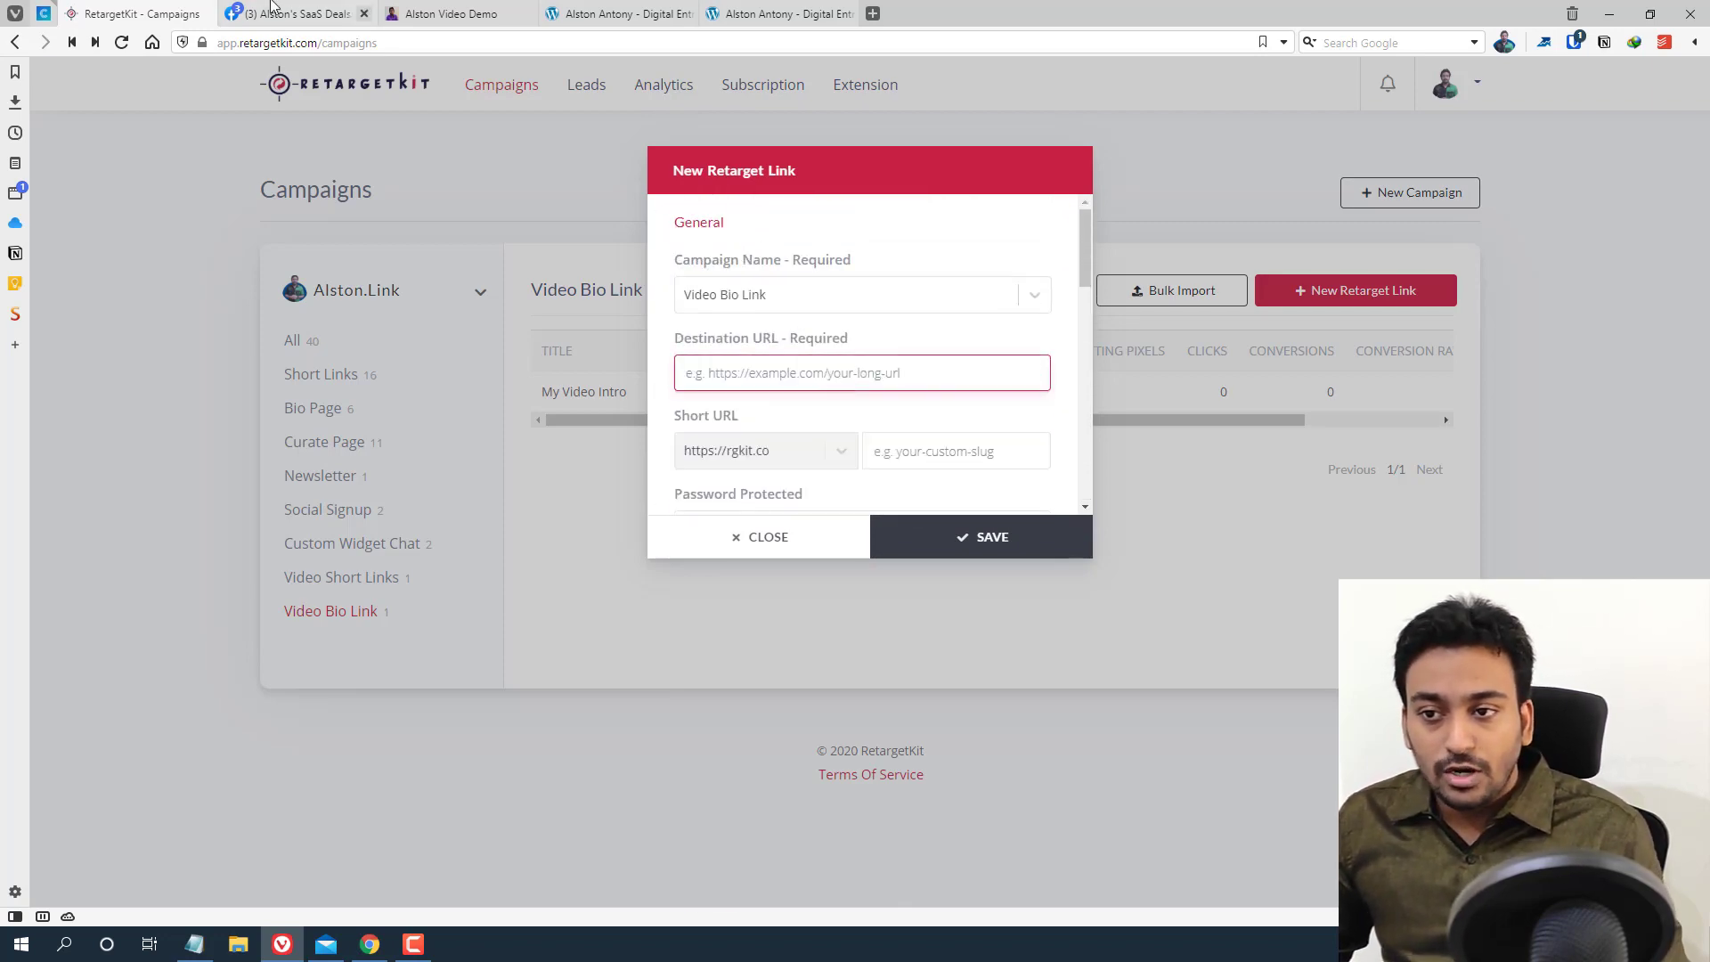
click(272, 11)
click(138, 13)
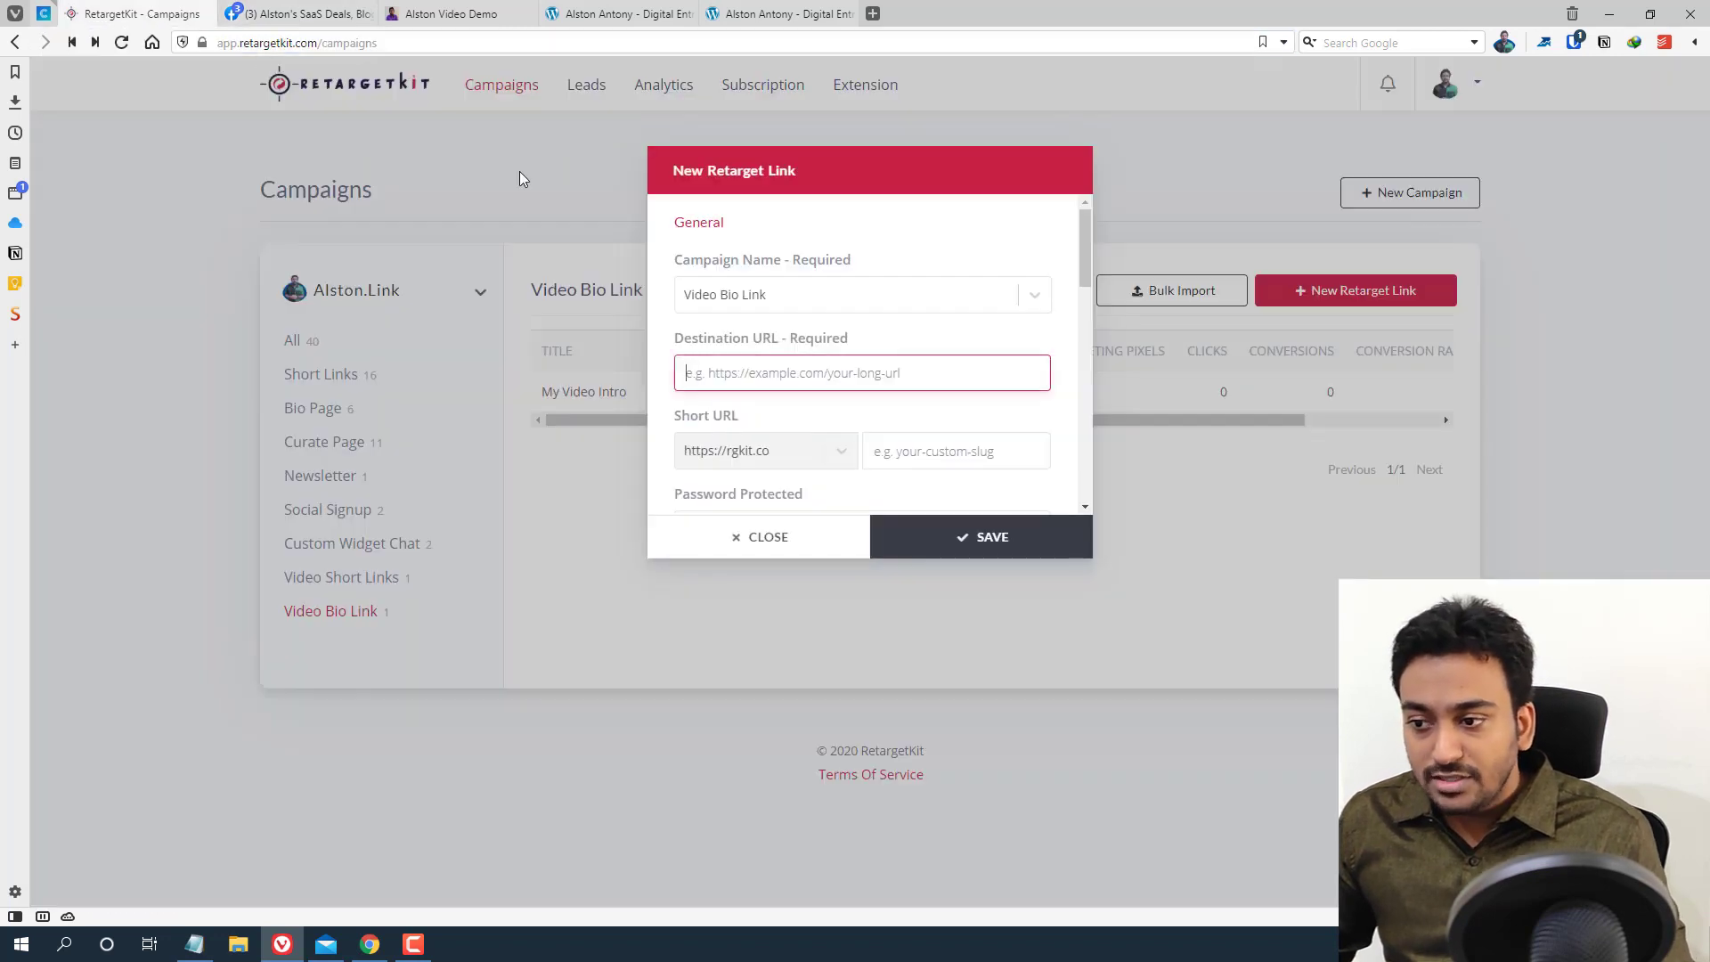
text(https://www.facebook.com/groups/alstonantony)
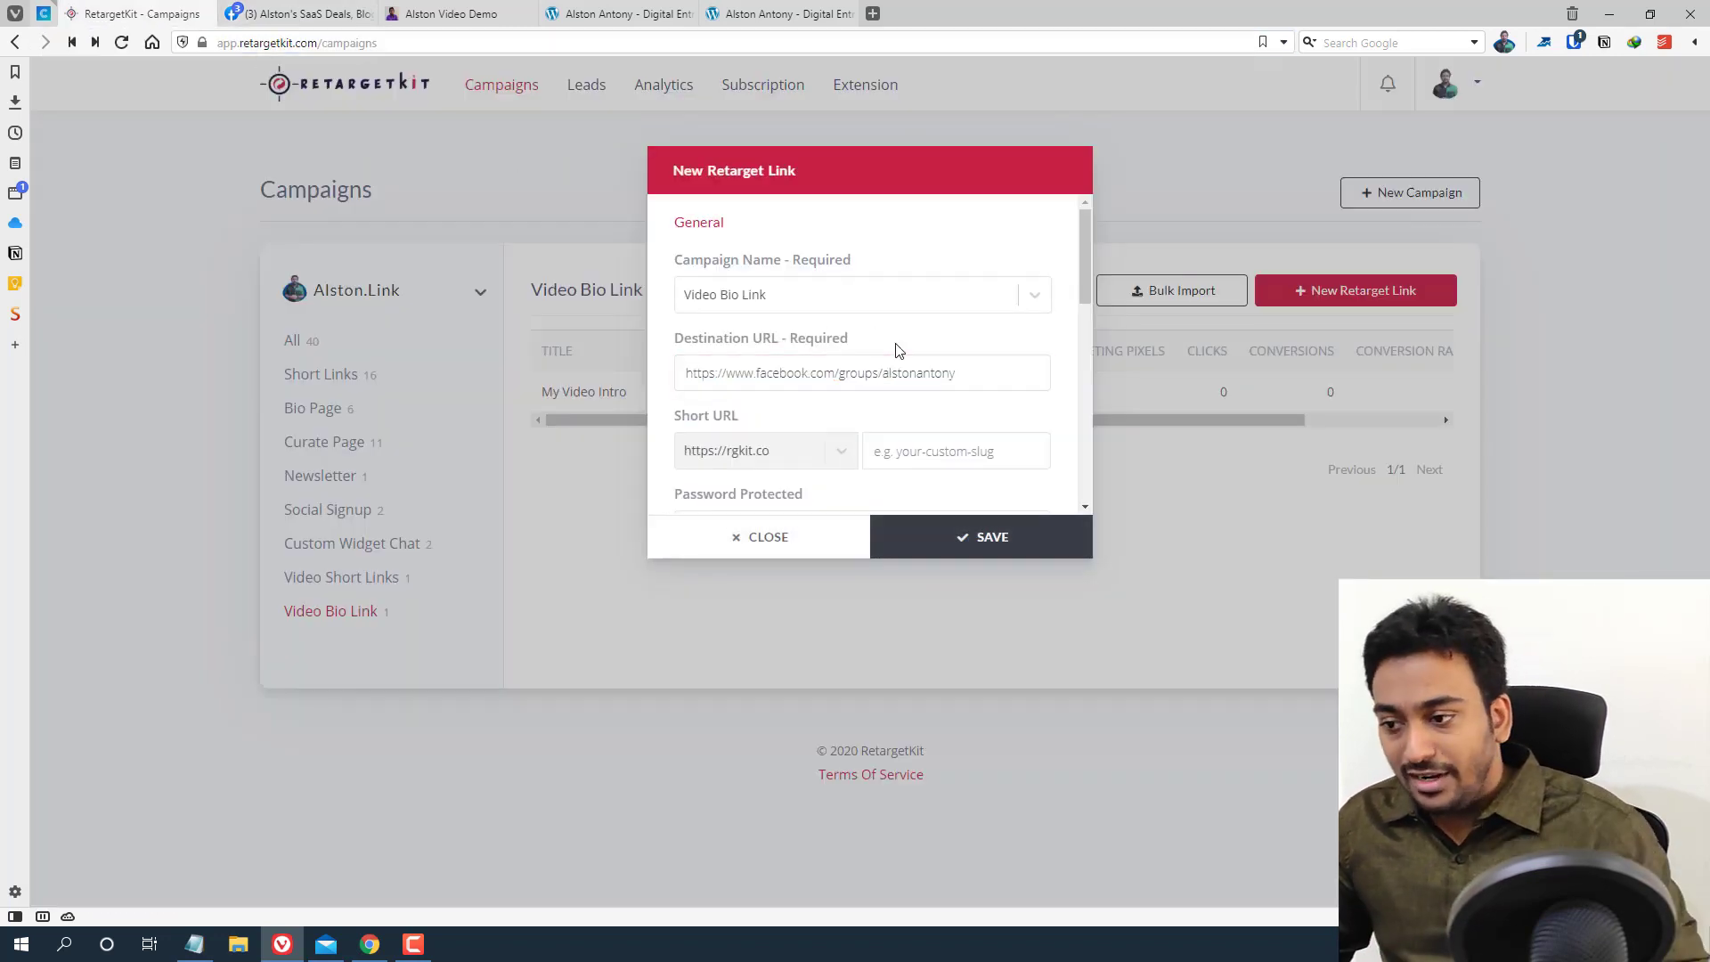
Copy the Facebook group's cover image address again, paste it as the link's meta image, and save the retarget link
scroll(898, 350, down, 4)
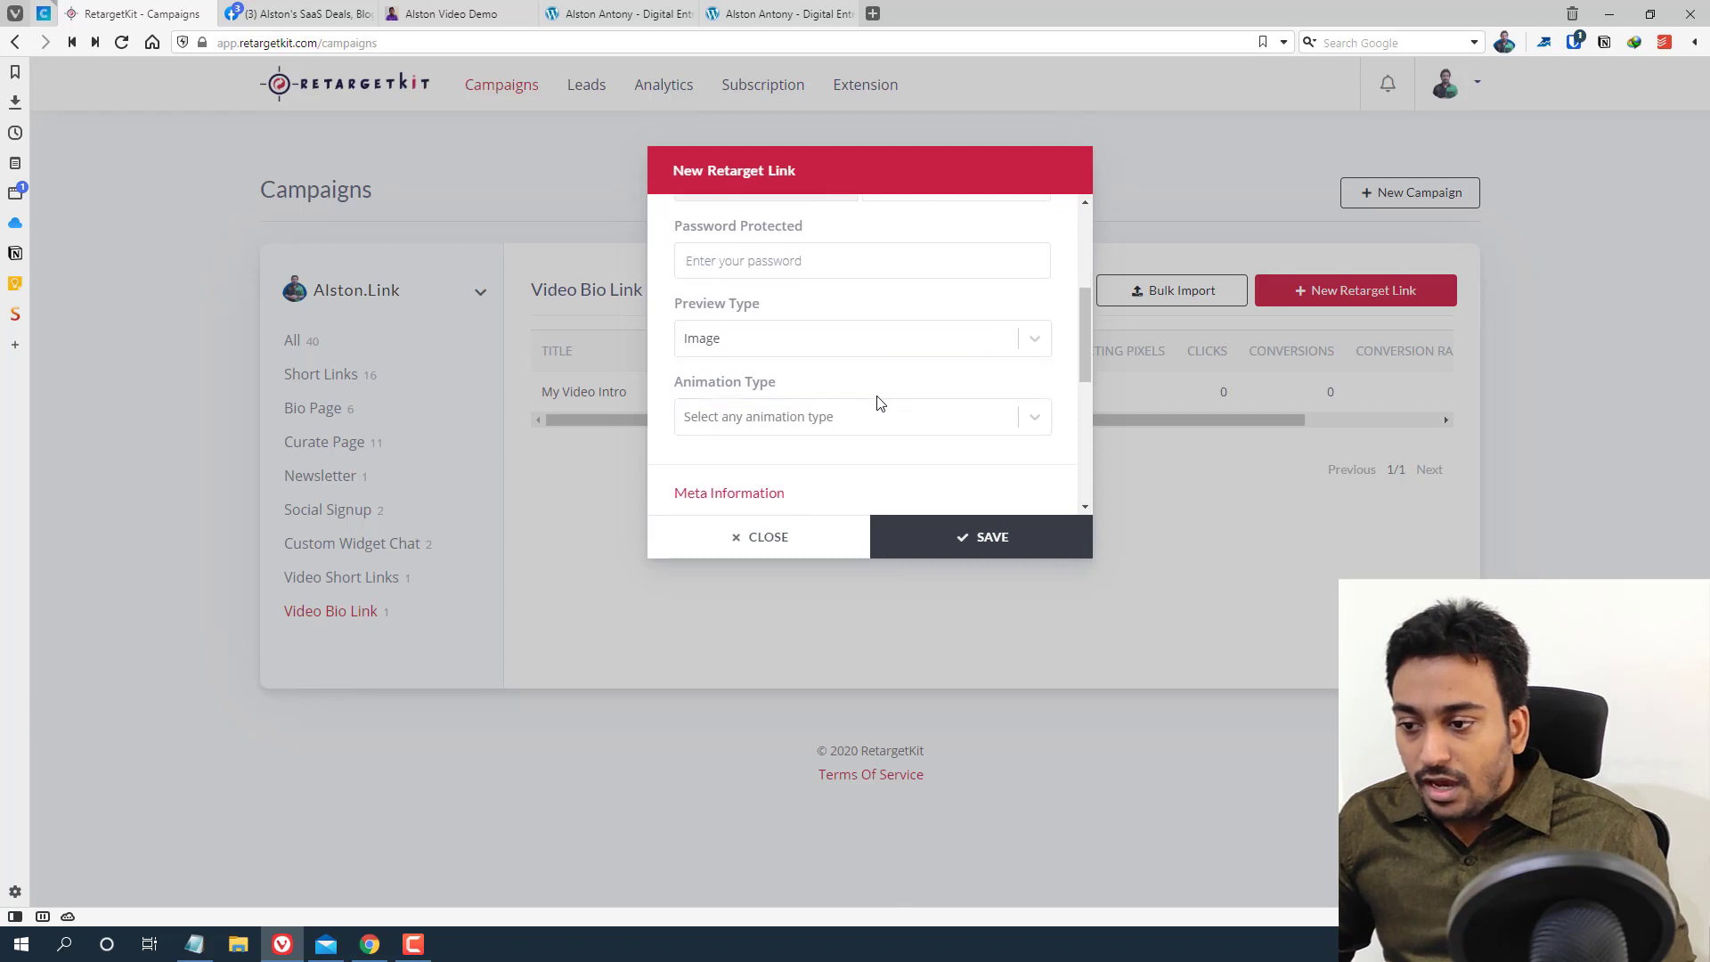
scroll(877, 401, down, 5)
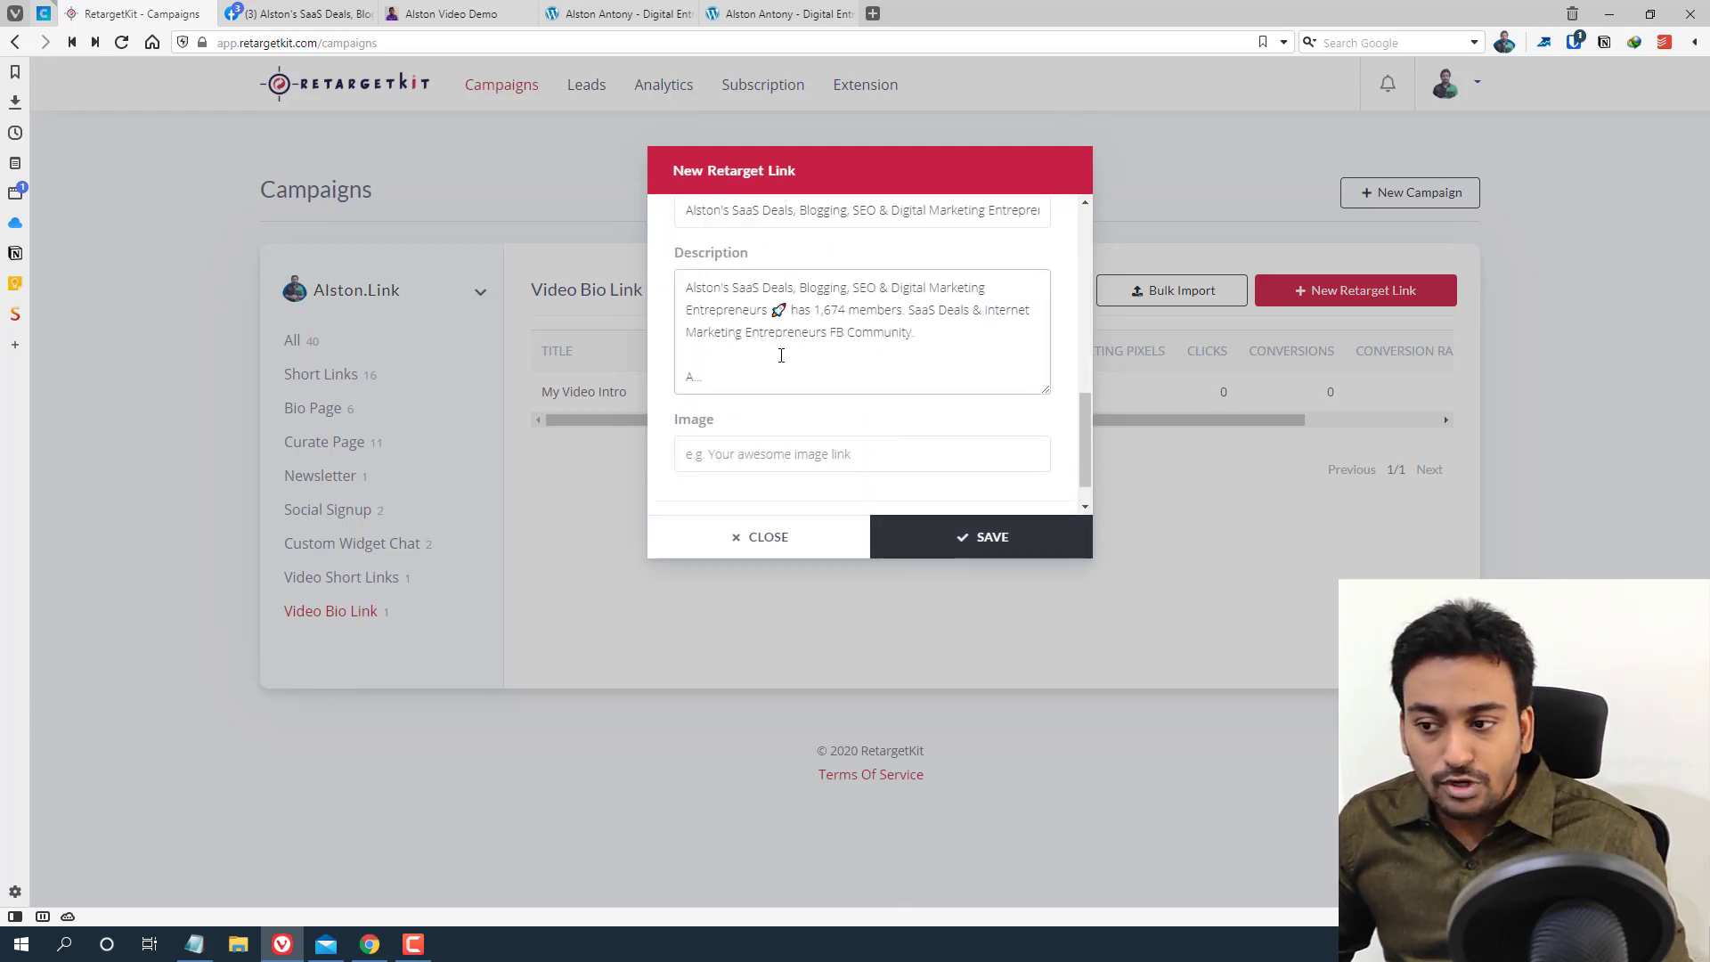
scroll(781, 380, down, 1)
click(790, 412)
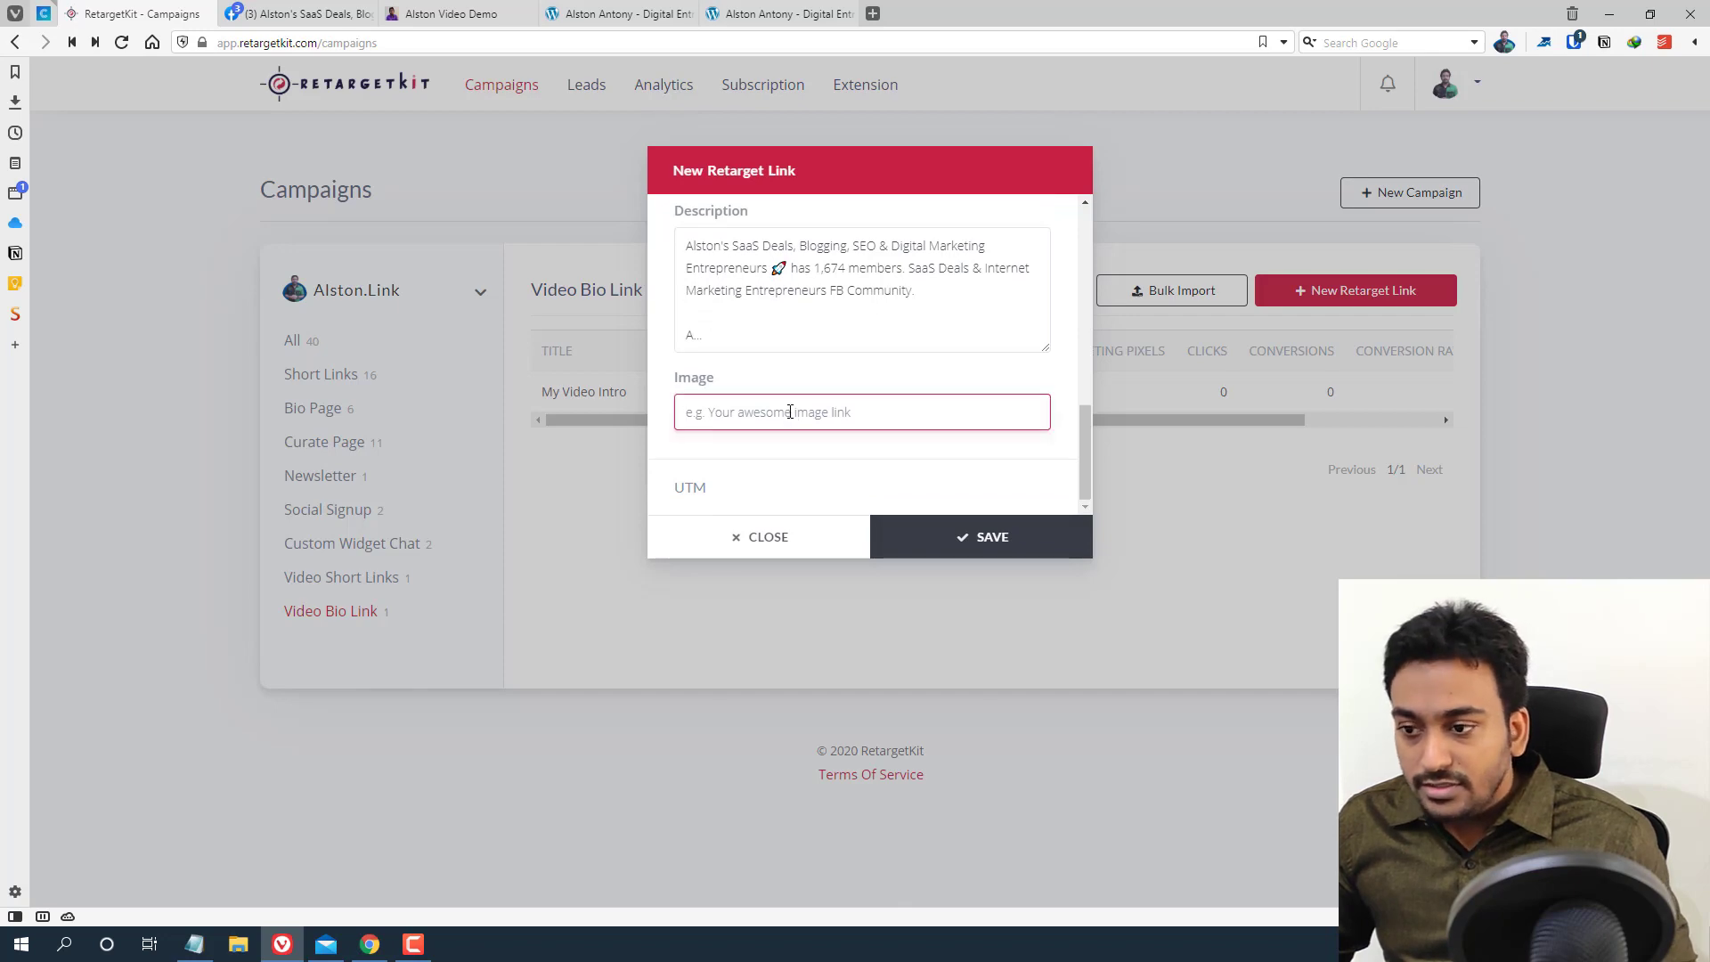
text(https://www.facebook.com/groups/alstonantony/)
key(ctrl+z)
click(315, 13)
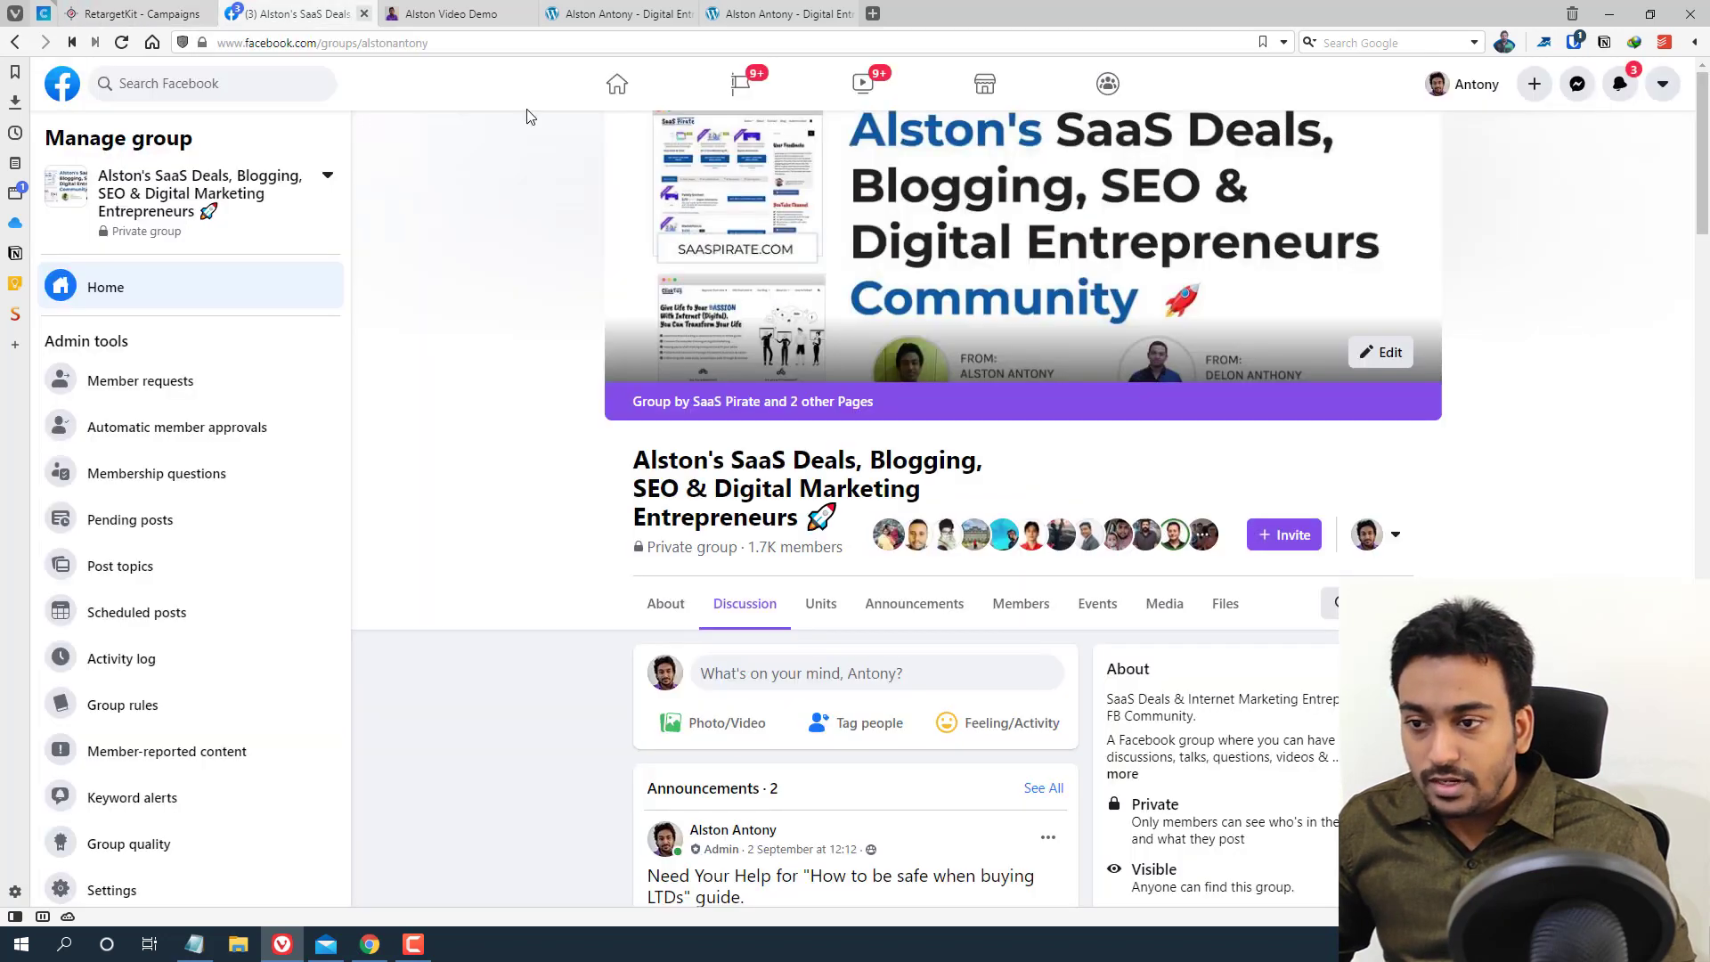
right_click(742, 221)
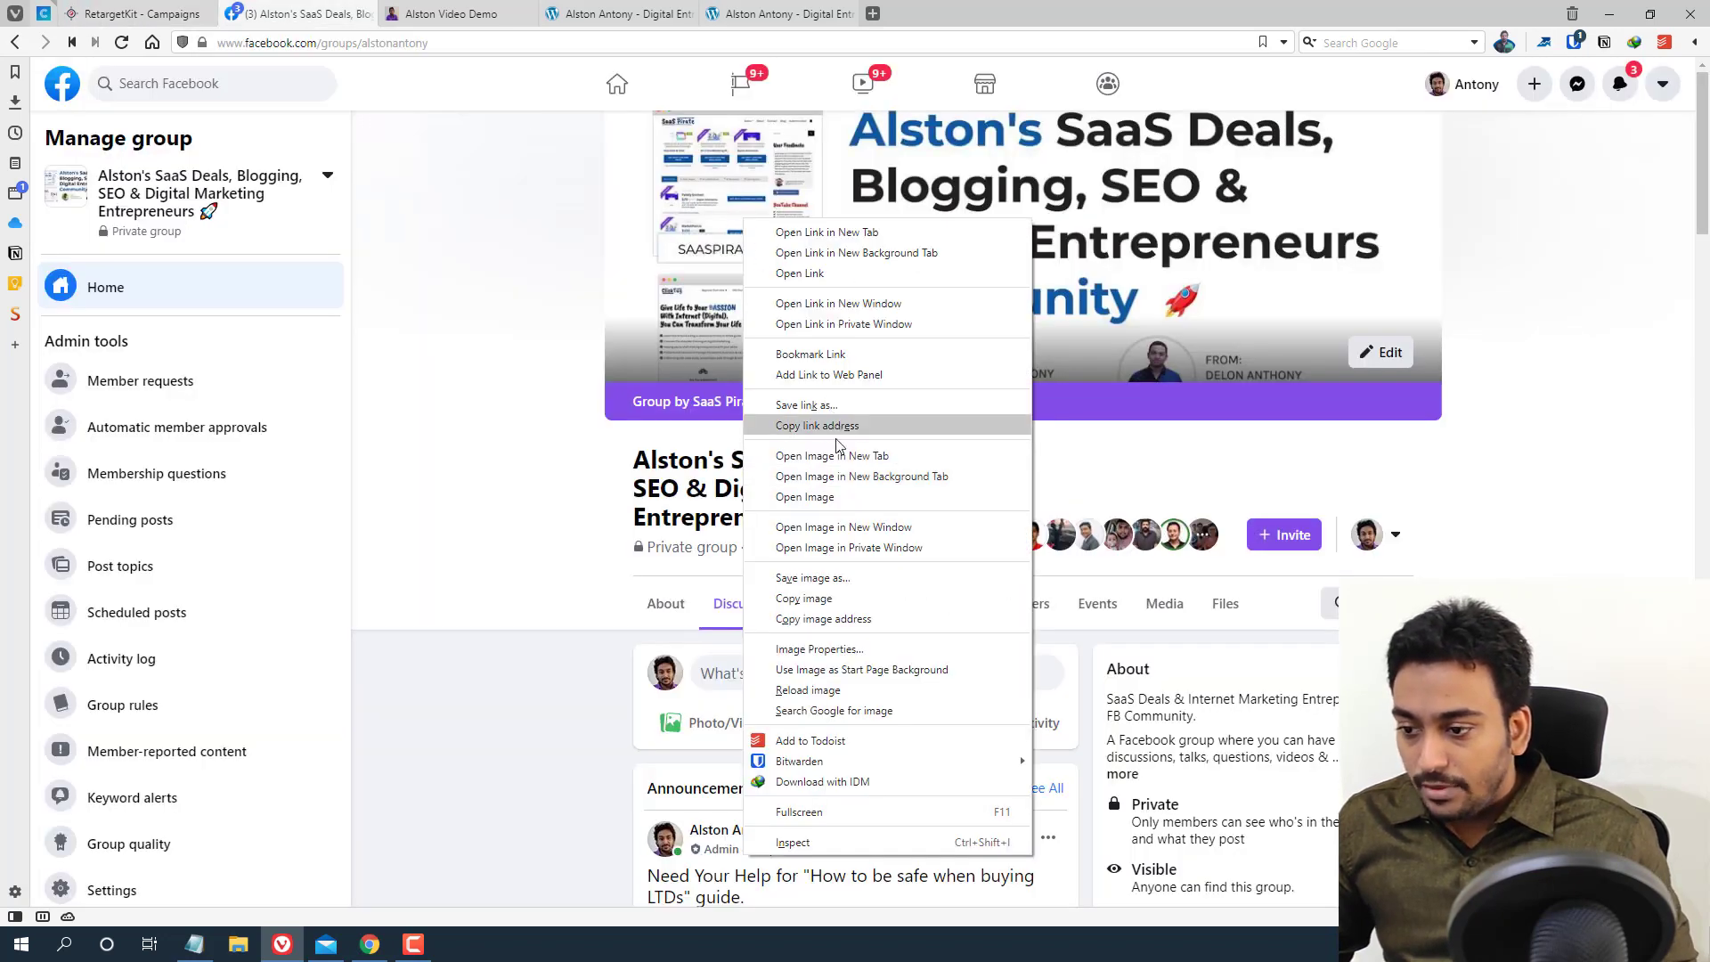
click(823, 618)
click(133, 13)
key(ctrl+v)
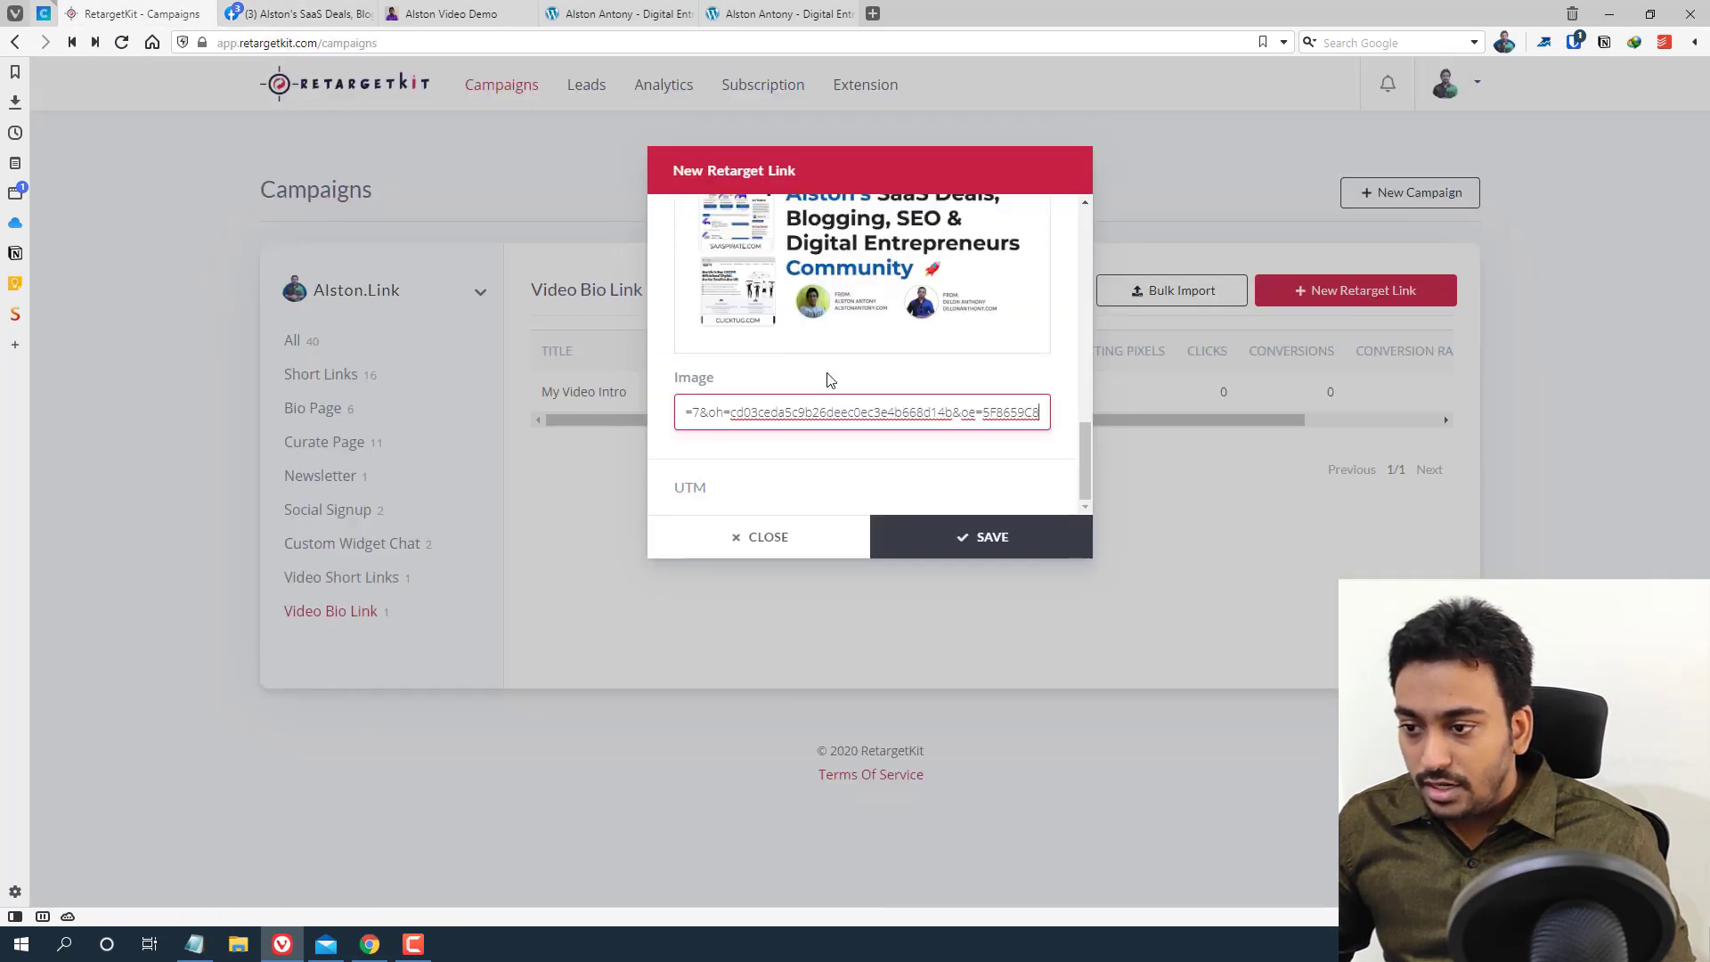
scroll(829, 379, up, 3)
click(920, 535)
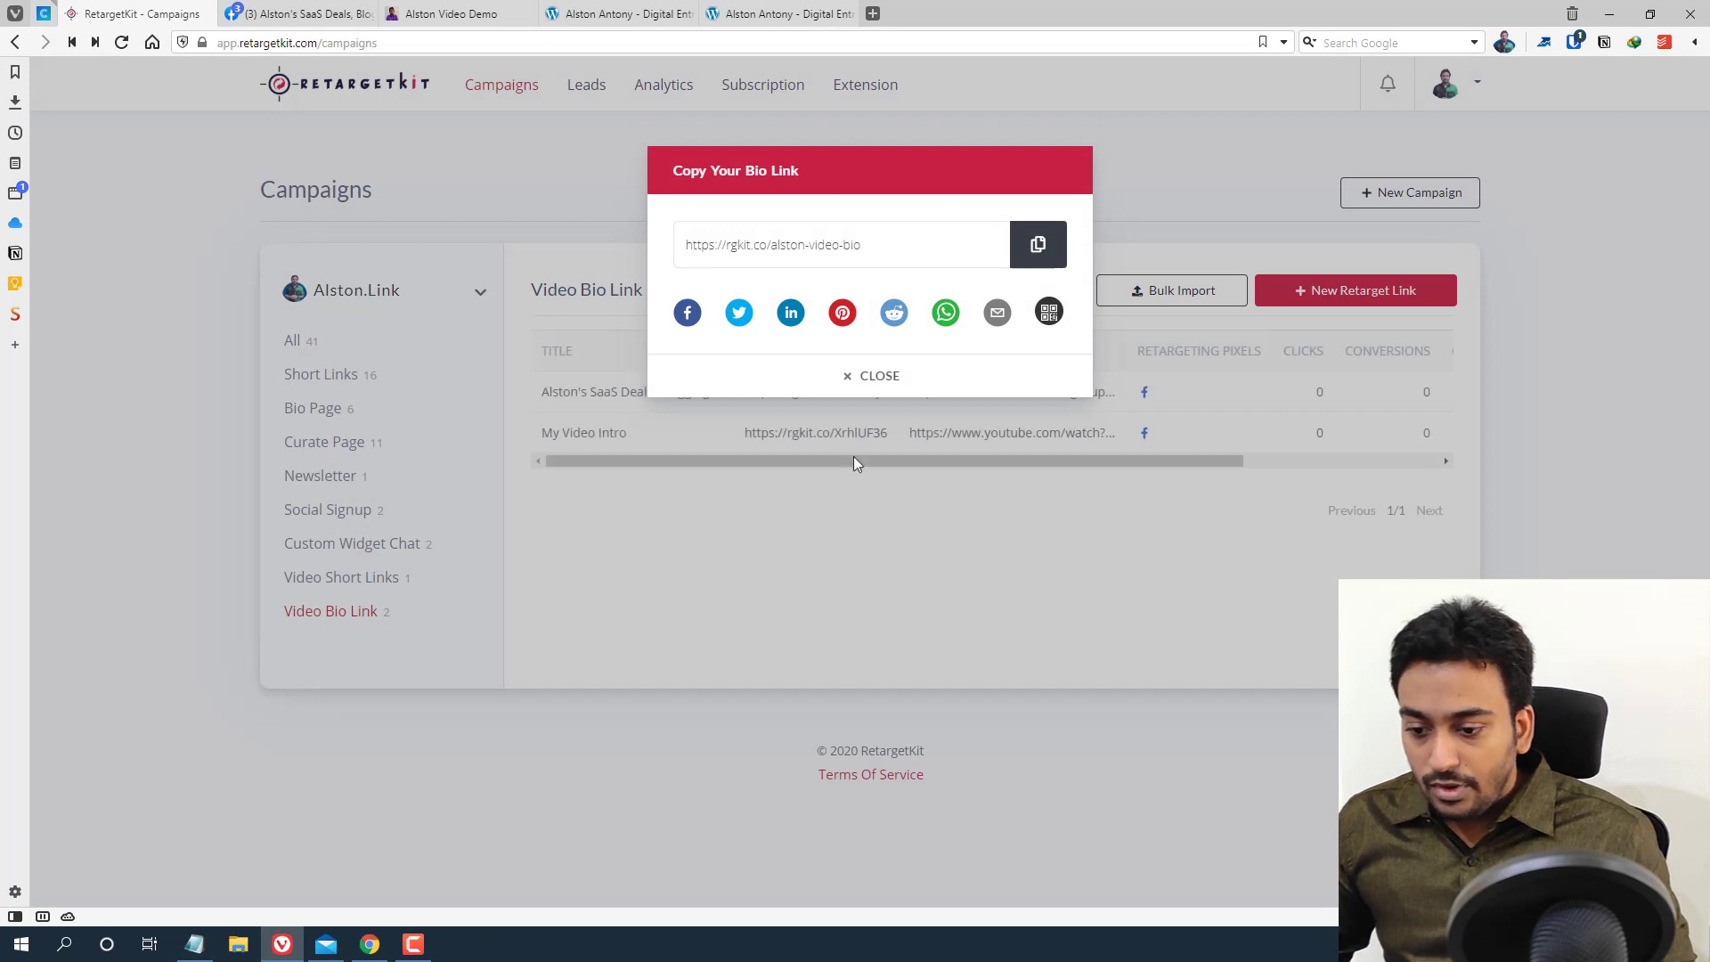
Move the Alston's SaaS Deals link below My Video Intro in the campaign, and open the published bio page in a new tab
click(449, 9)
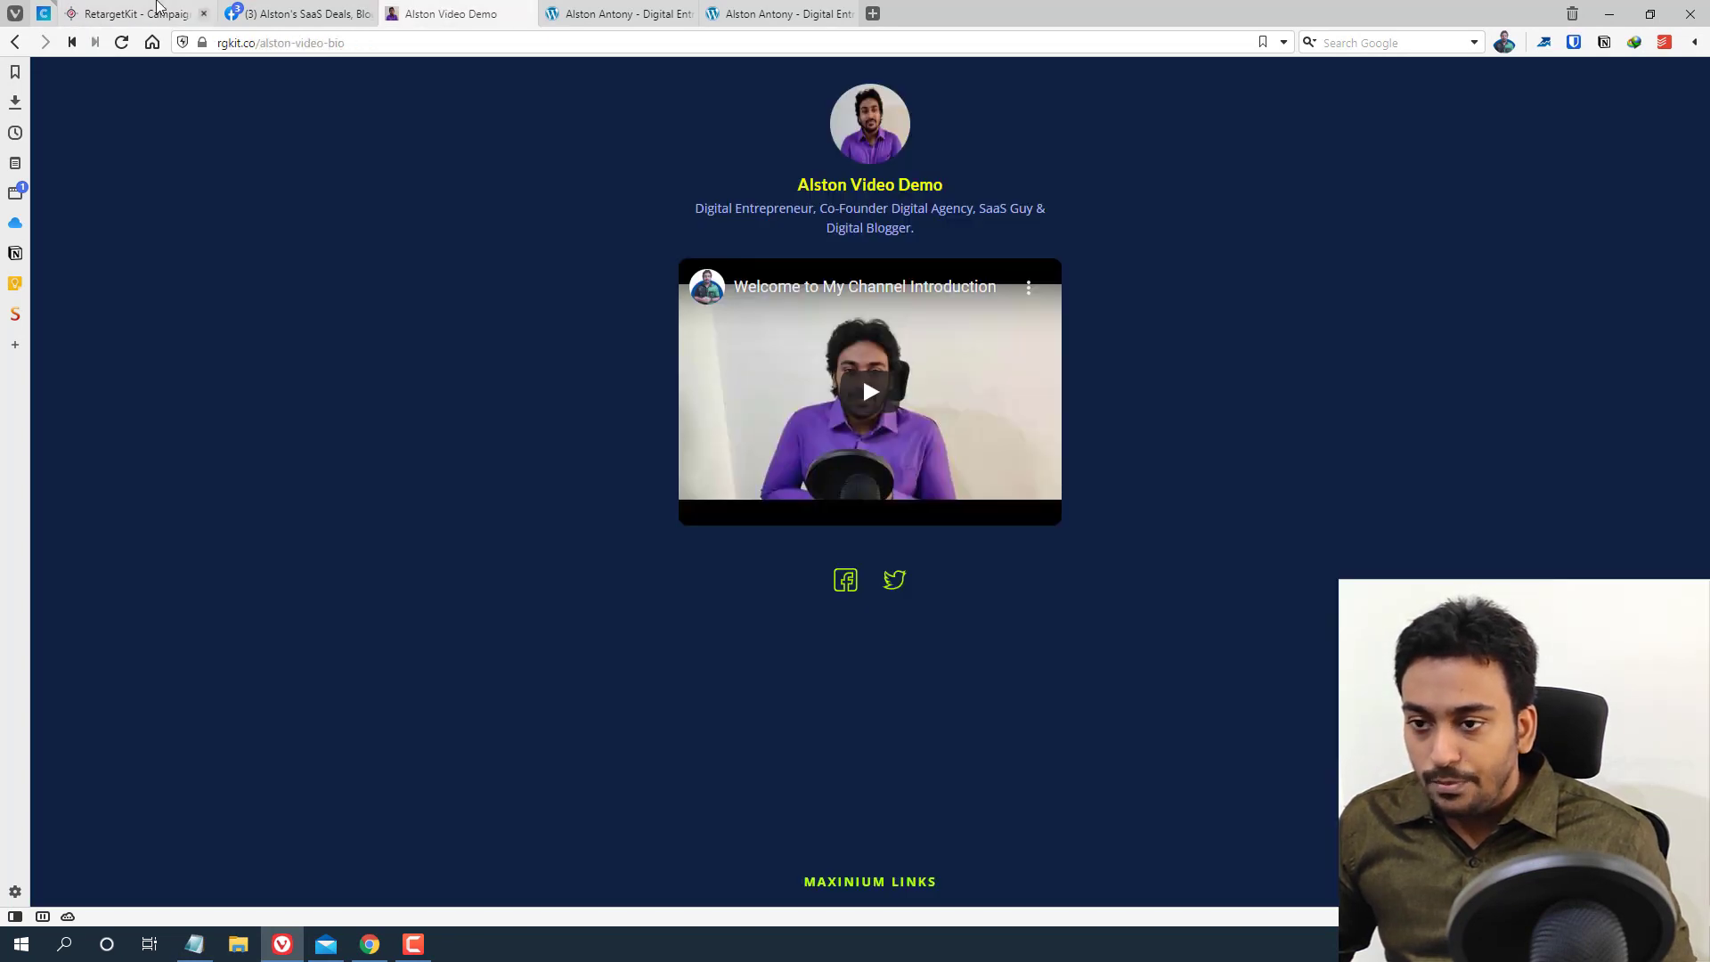
click(165, 13)
click(908, 383)
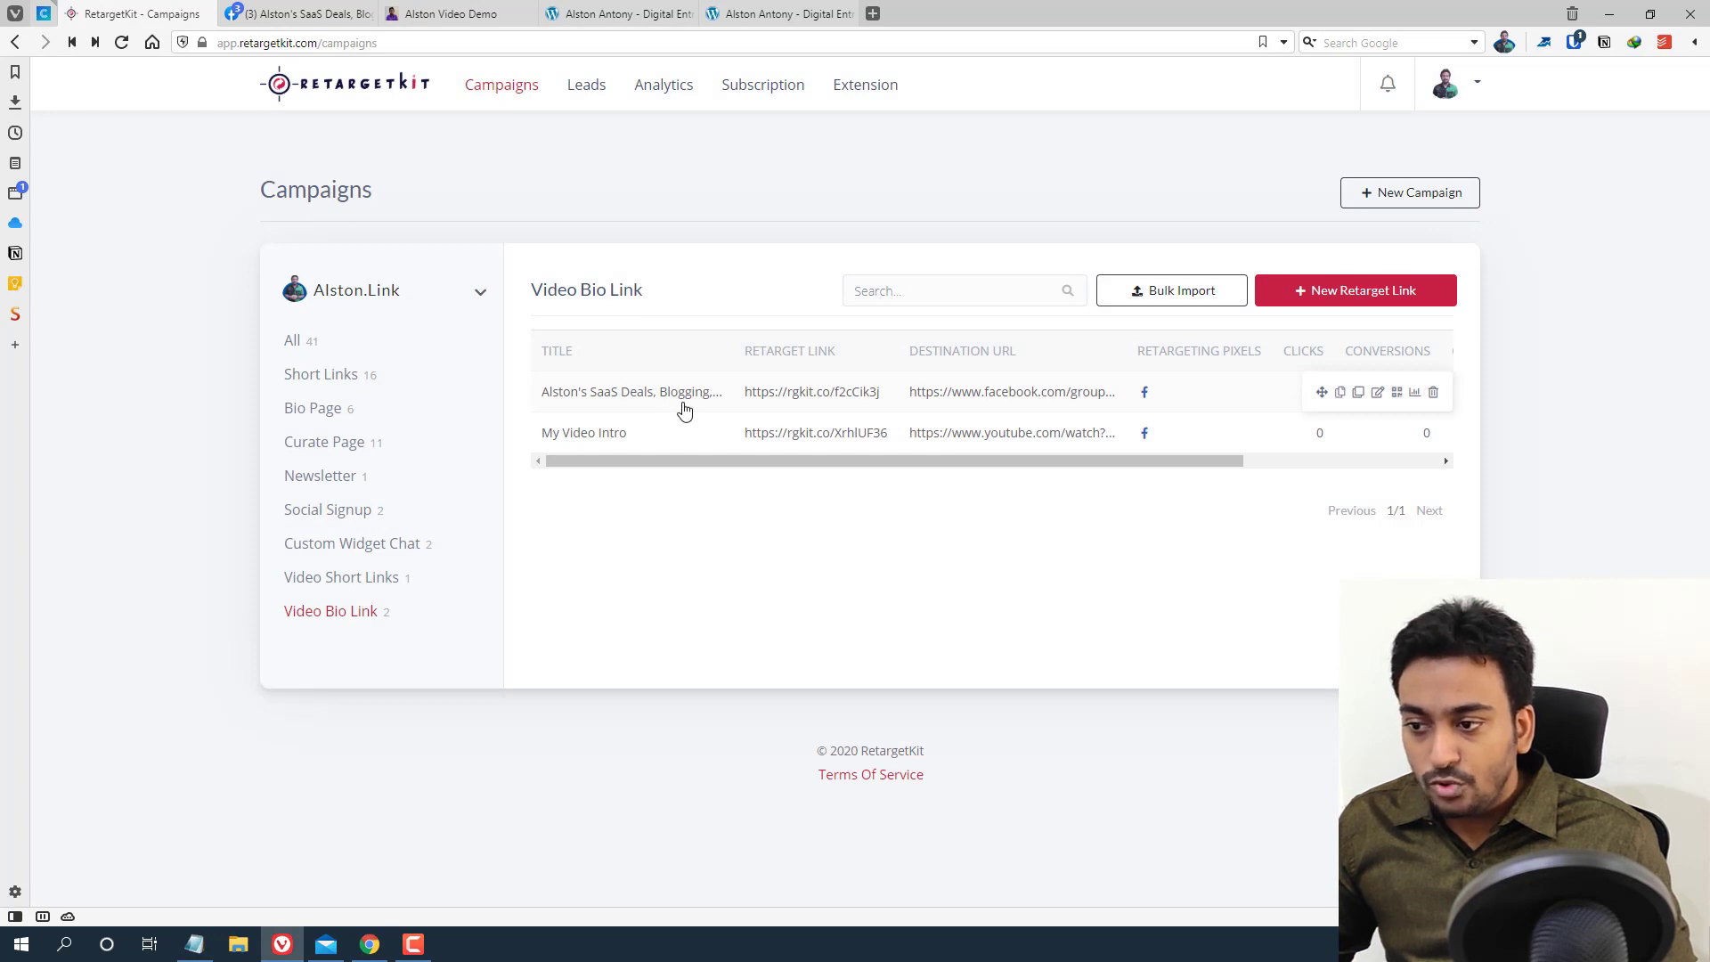
drag(648, 405, 662, 449)
key(ctrl+t)
key(ctrl+v)
key(Return)
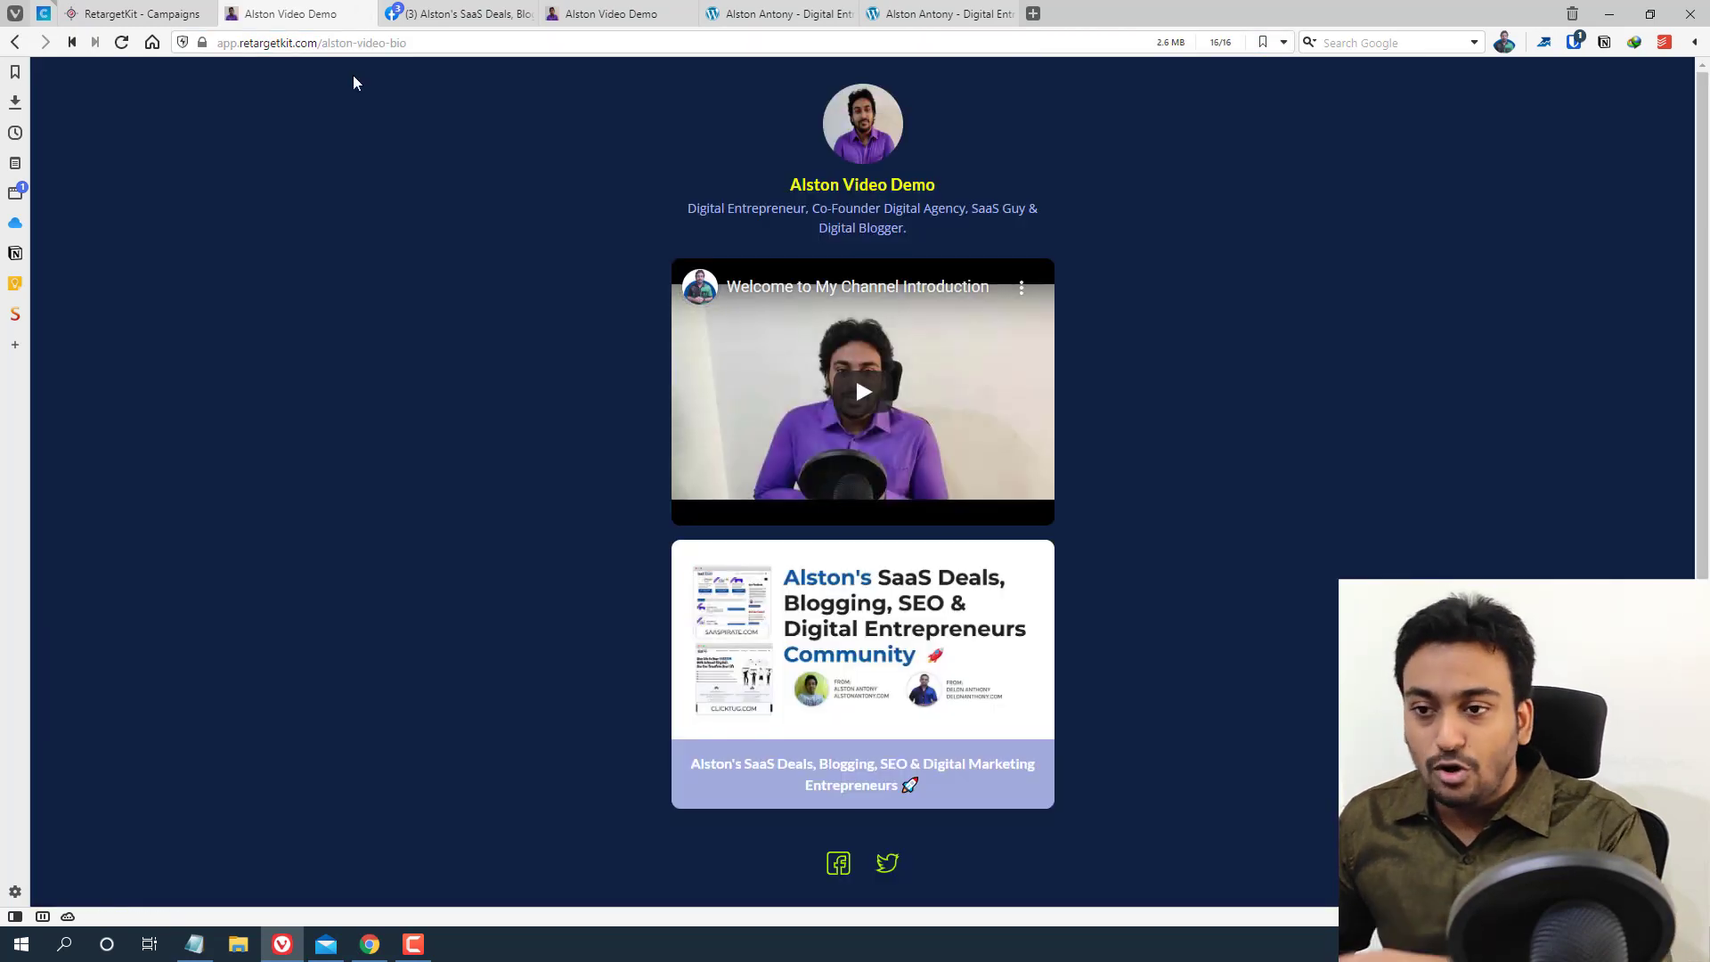
Close the extra bio page tab, reload the original video bio page, and compare it with the alston.link/bio page in Chrome
click(365, 13)
click(459, 14)
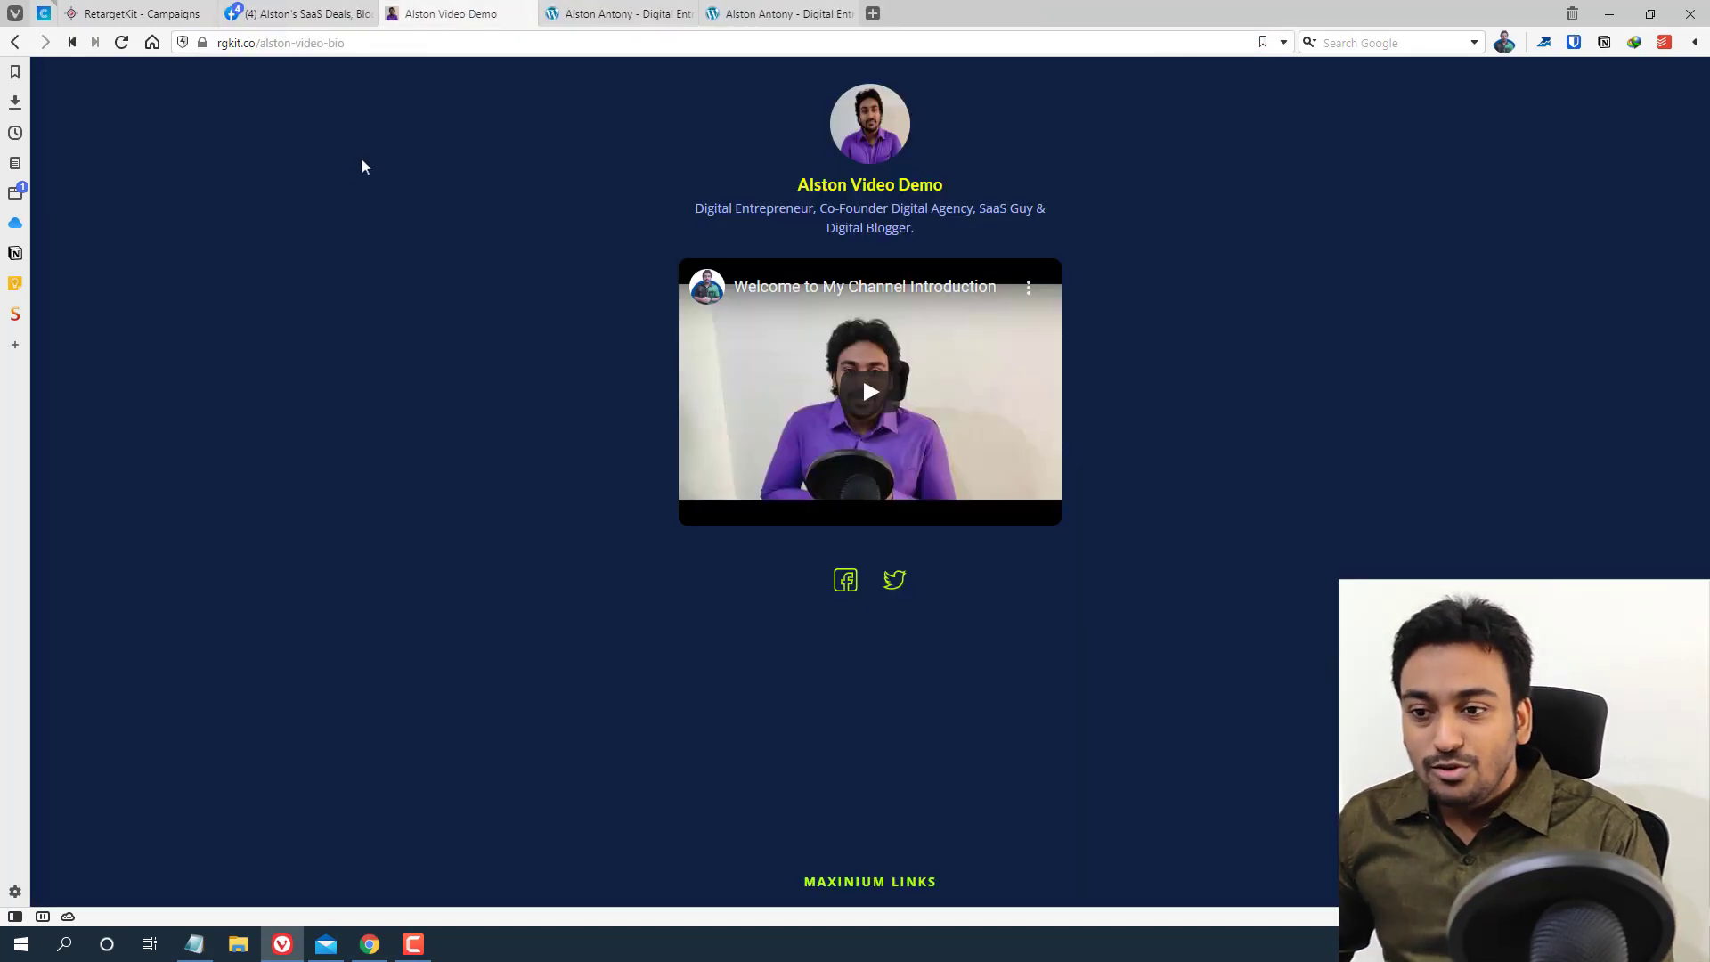
right_click(351, 176)
click(389, 235)
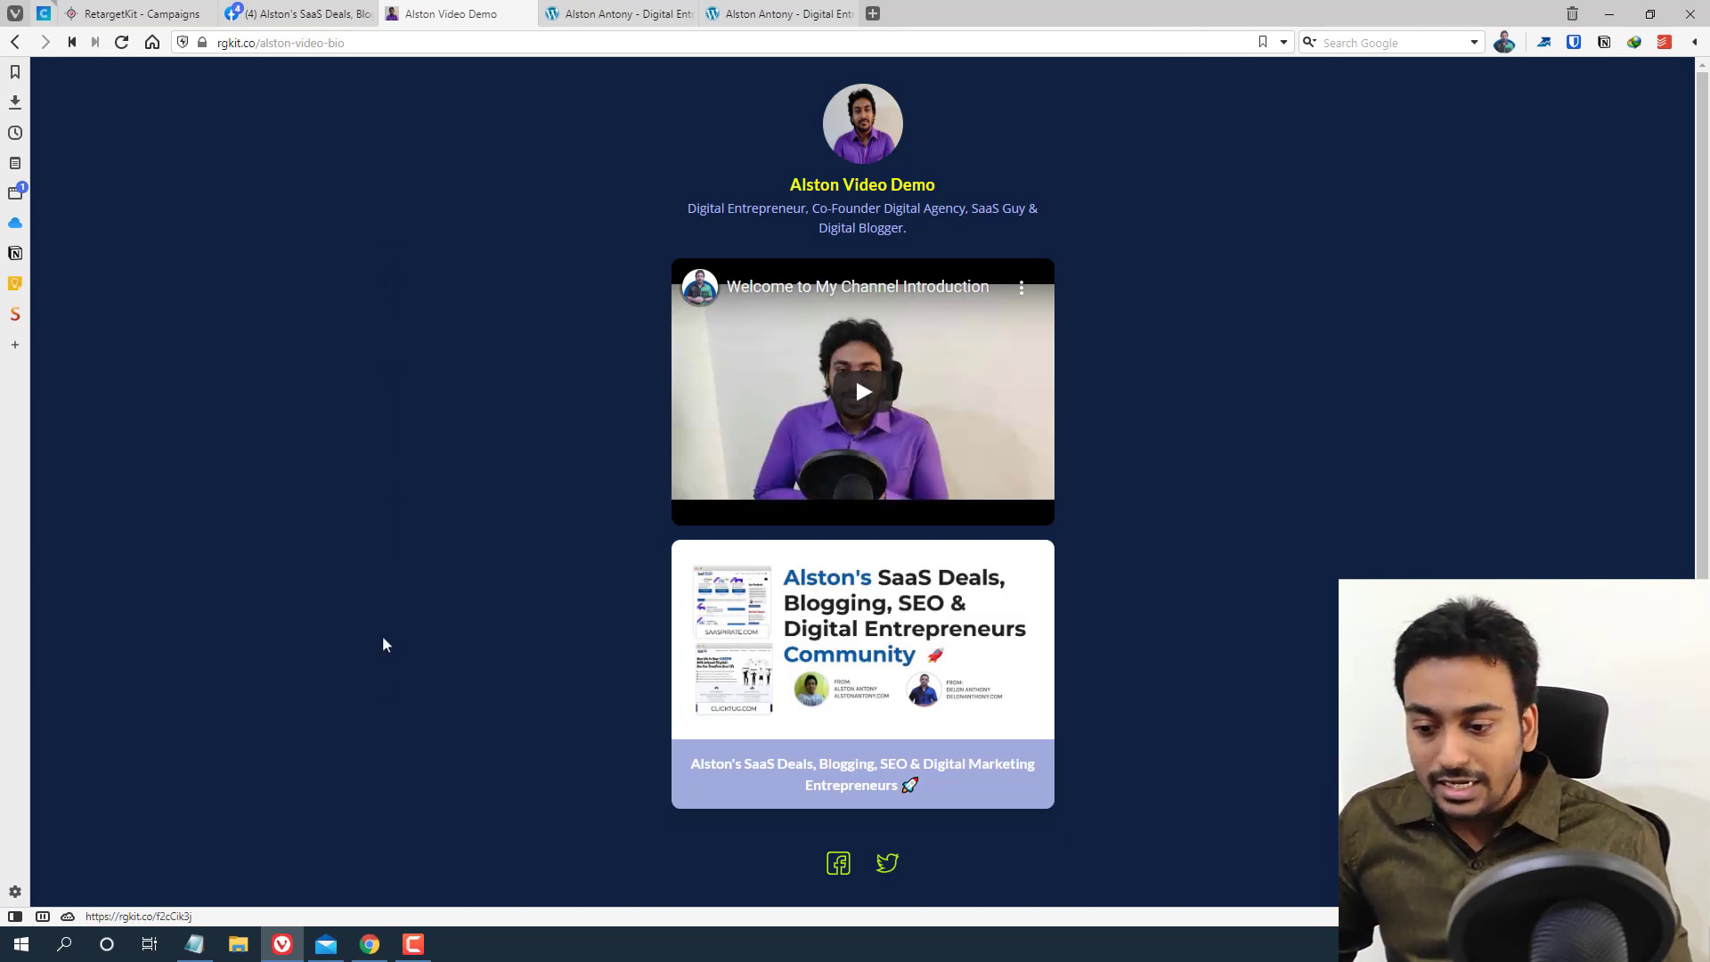
click(378, 949)
scroll(834, 666, down, 3)
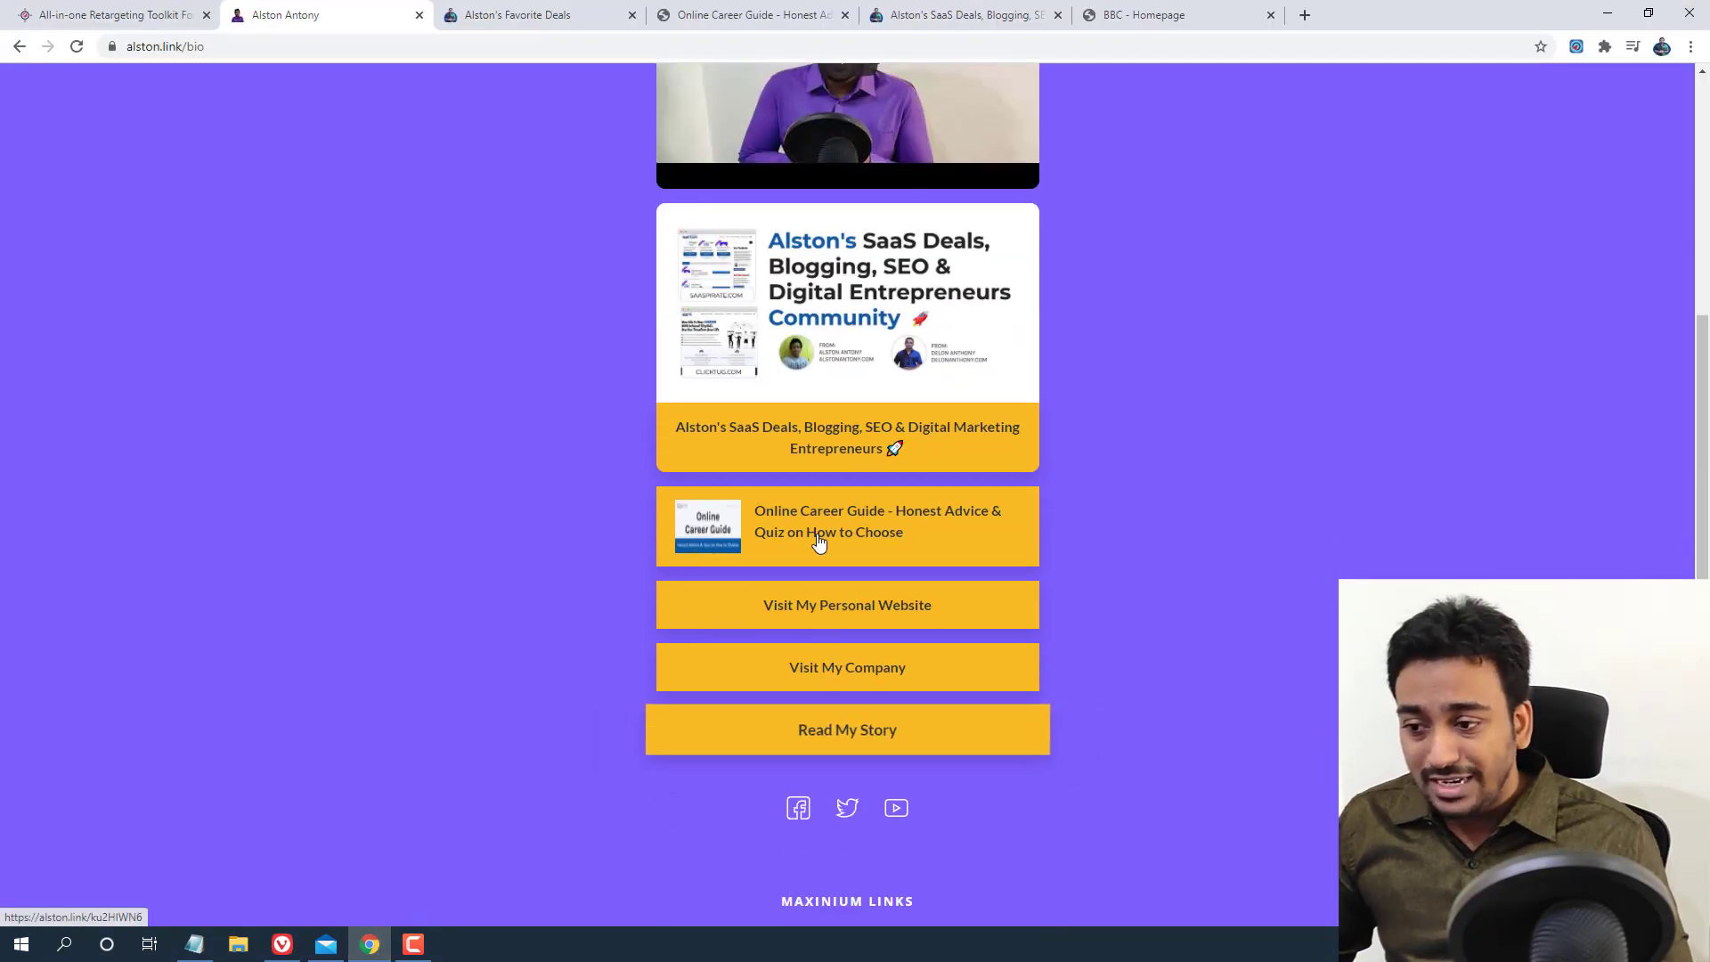
Copy the address of the Visit My Personal Website link on the published bio page, and switch to the RetargetKit campaigns page in Vivaldi
right_click(822, 615)
click(868, 717)
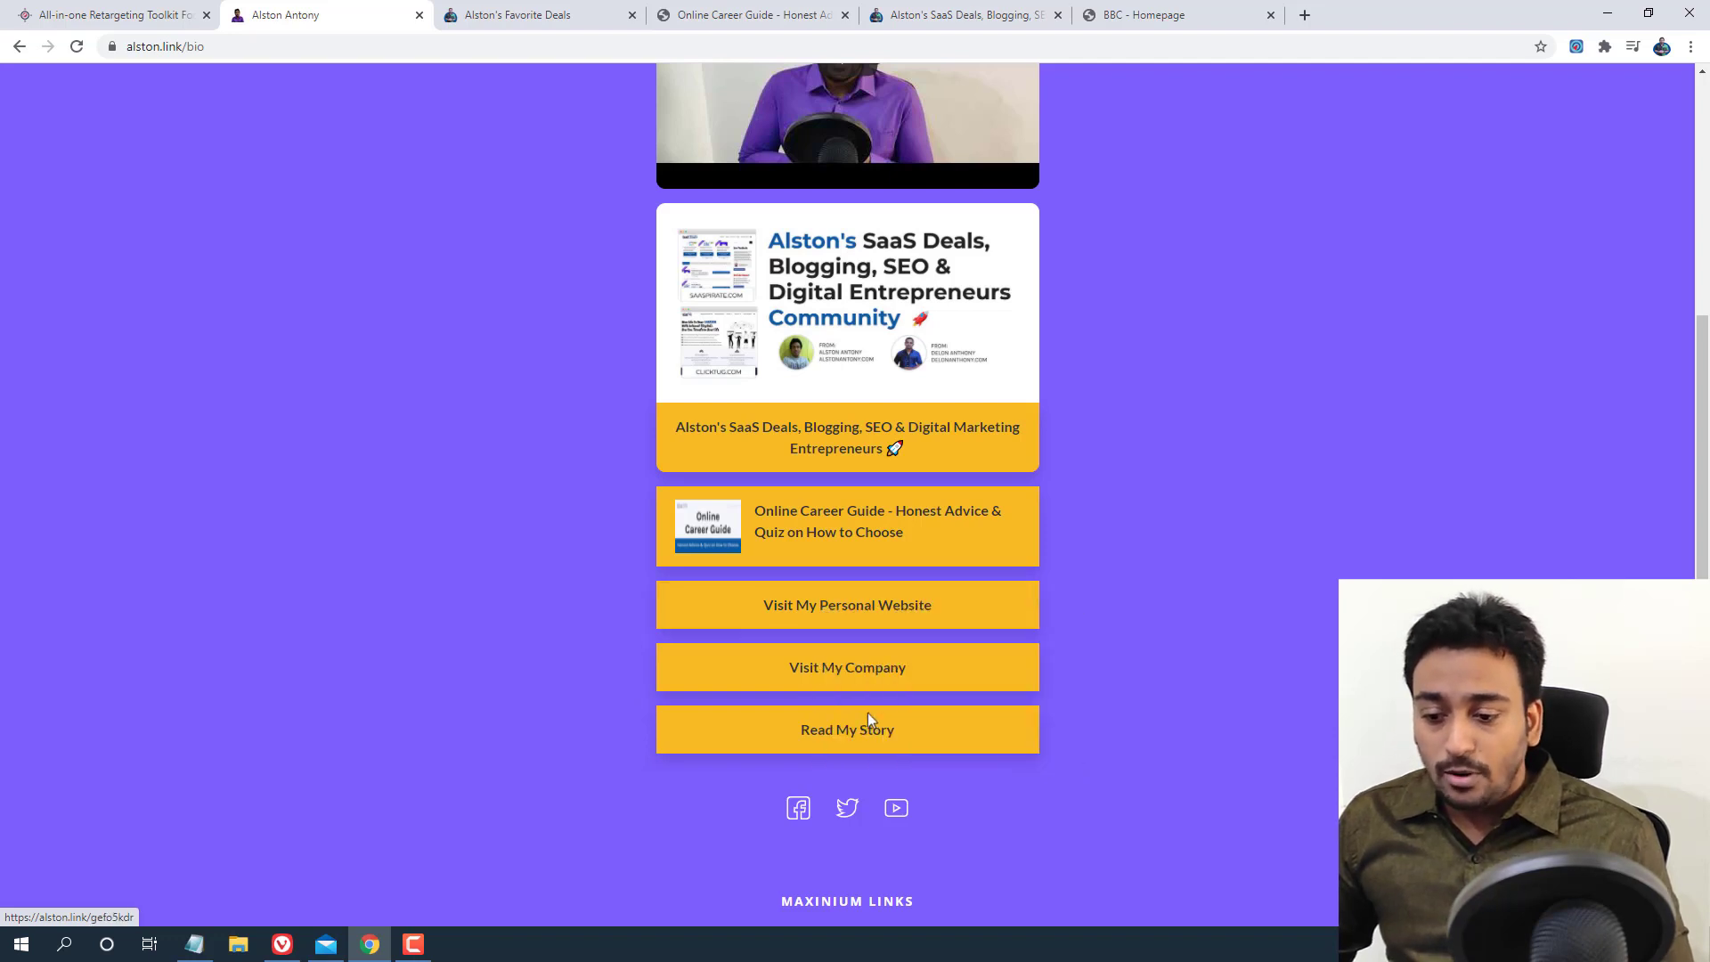
click(374, 944)
click(143, 10)
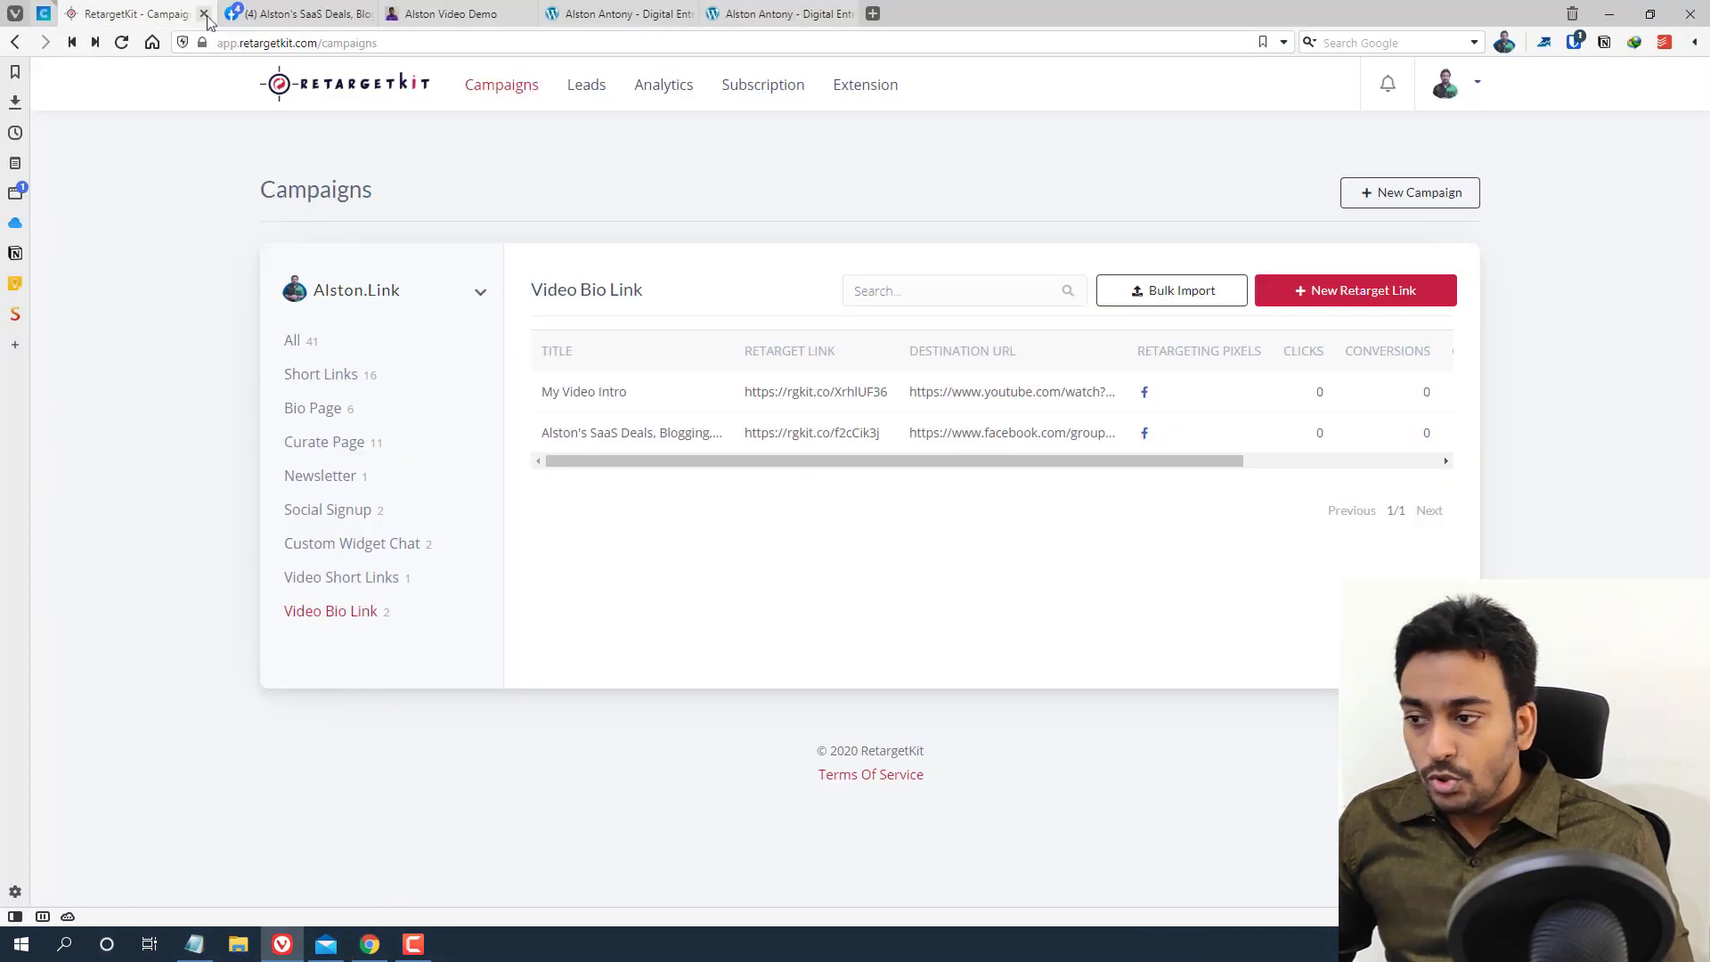
click(1327, 294)
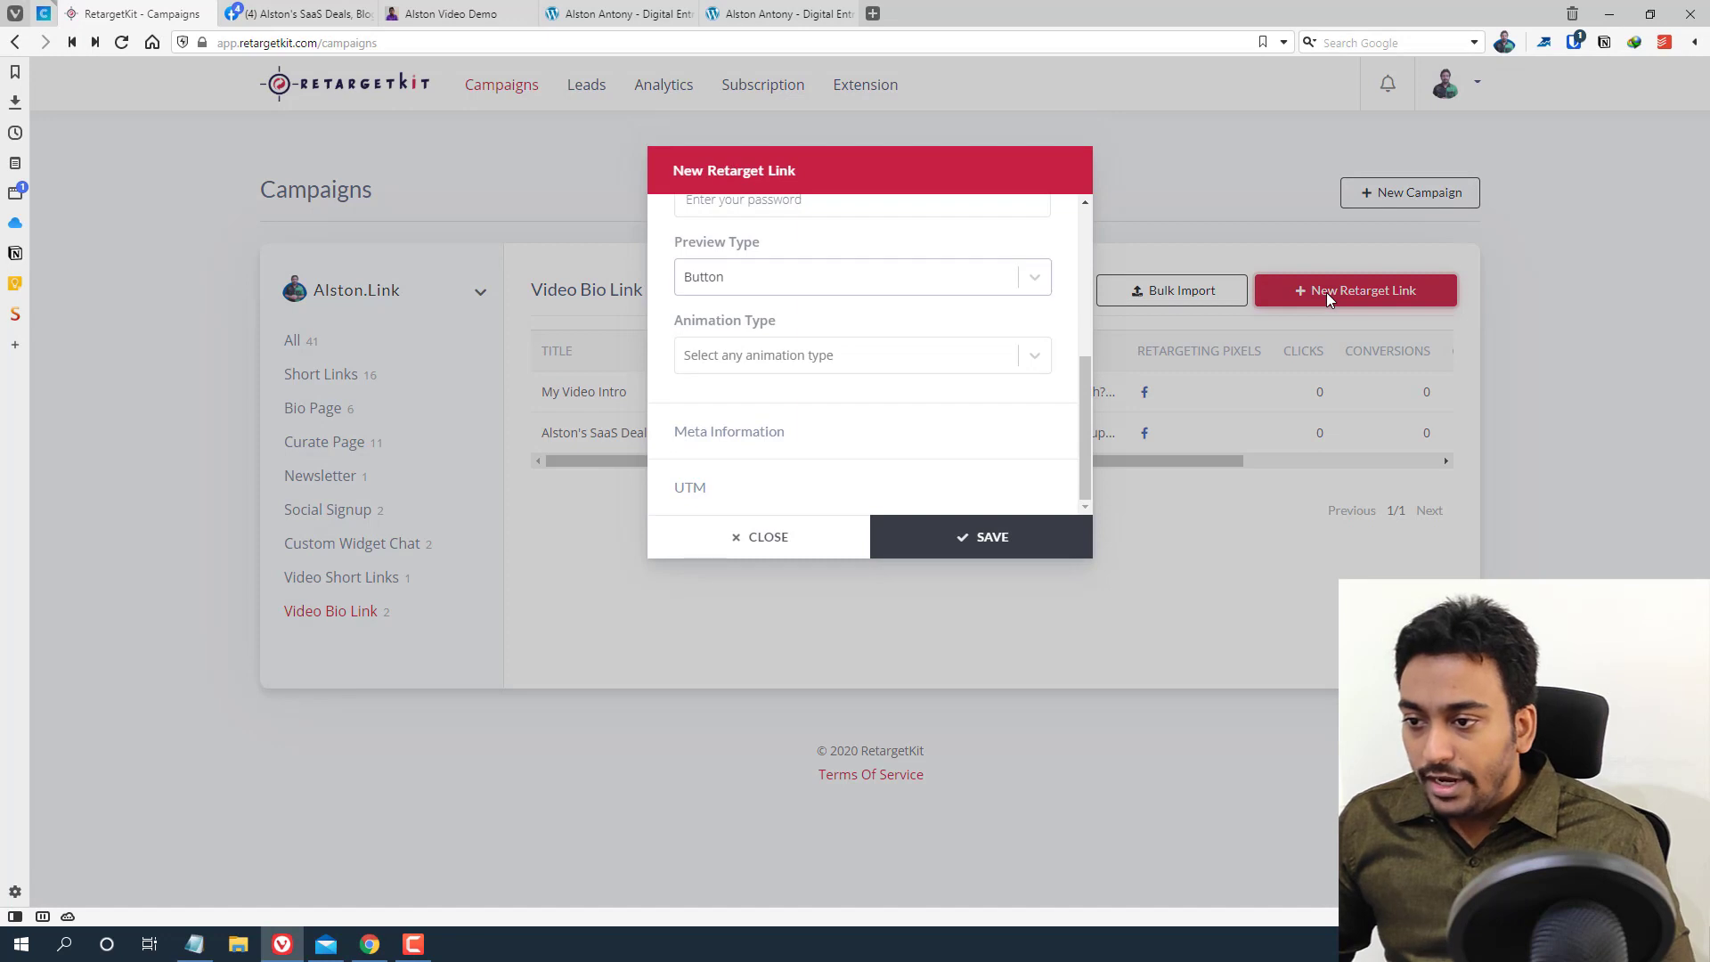
scroll(846, 308, up, 4)
click(821, 308)
key(ctrl+v)
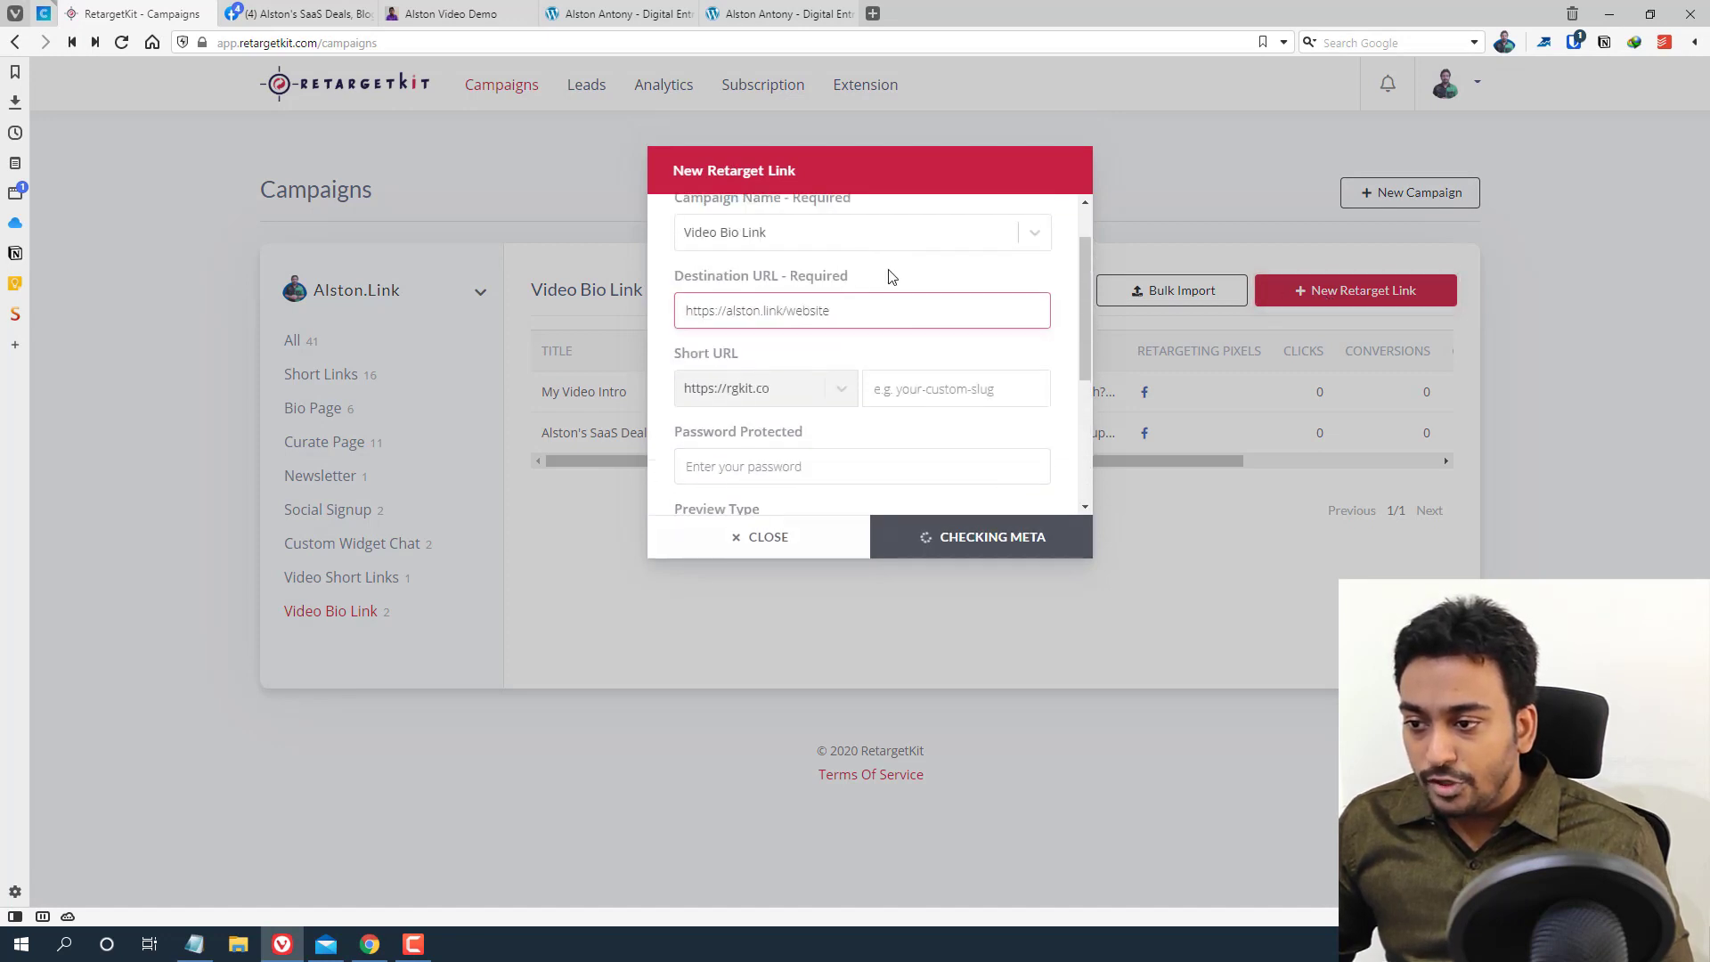
Review the available animation types and set the new retarget link's animation to Bounce
scroll(910, 336, down, 2)
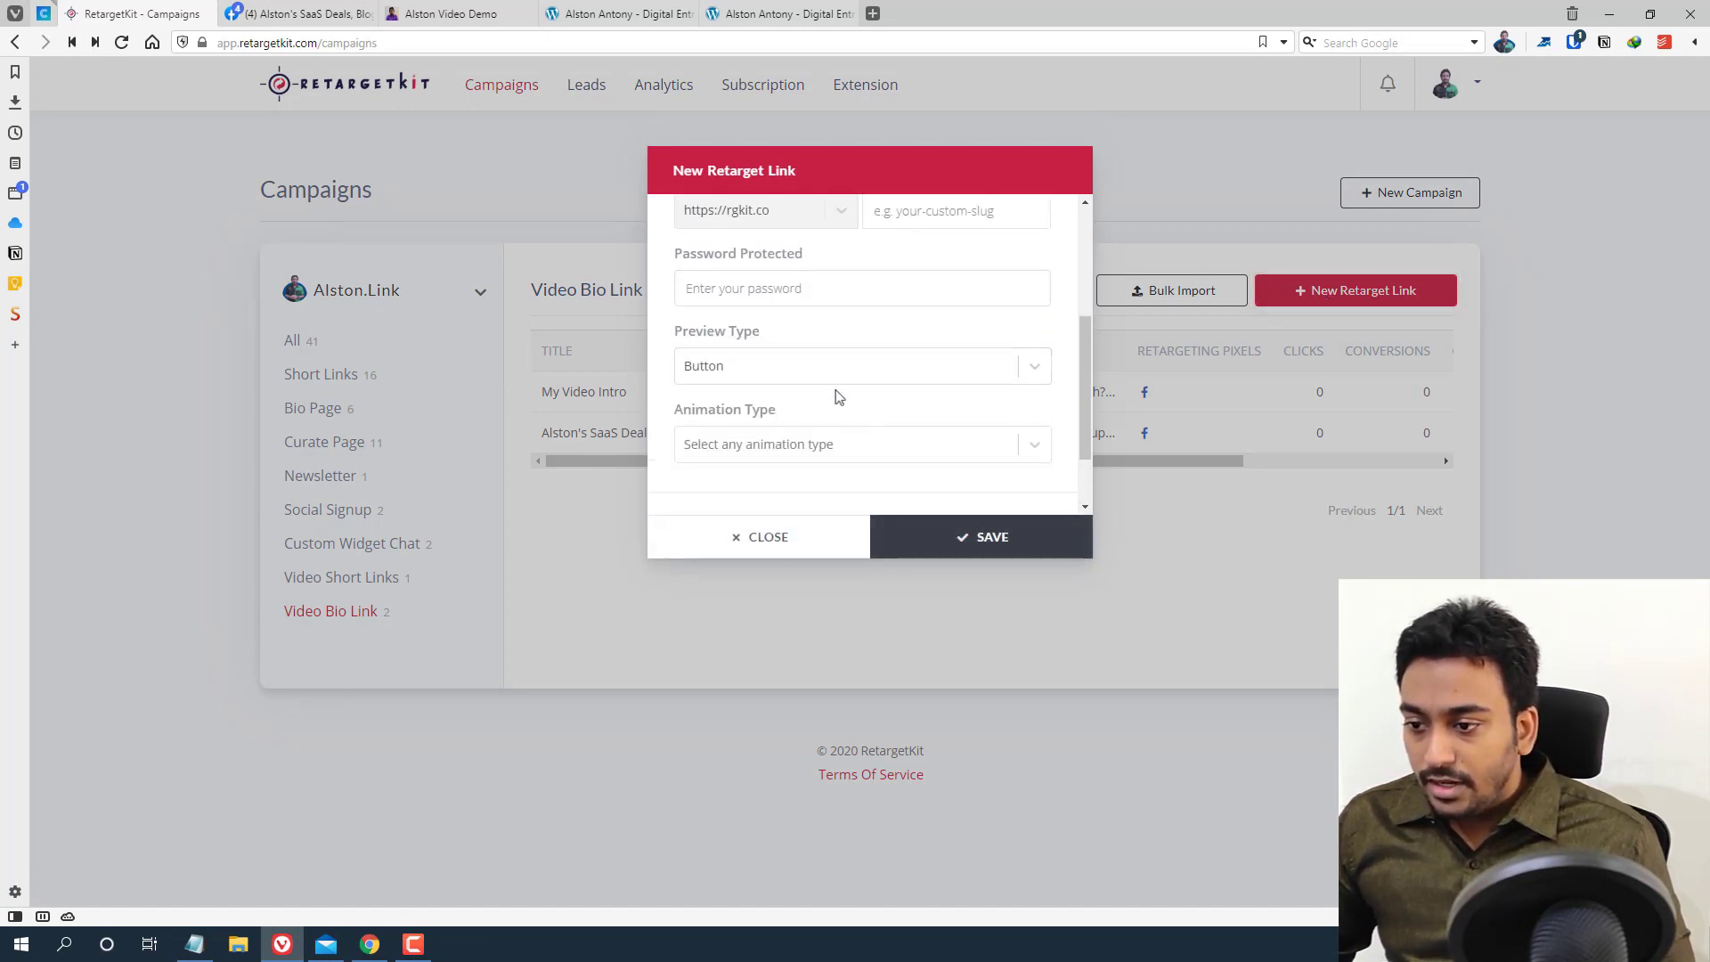
click(782, 443)
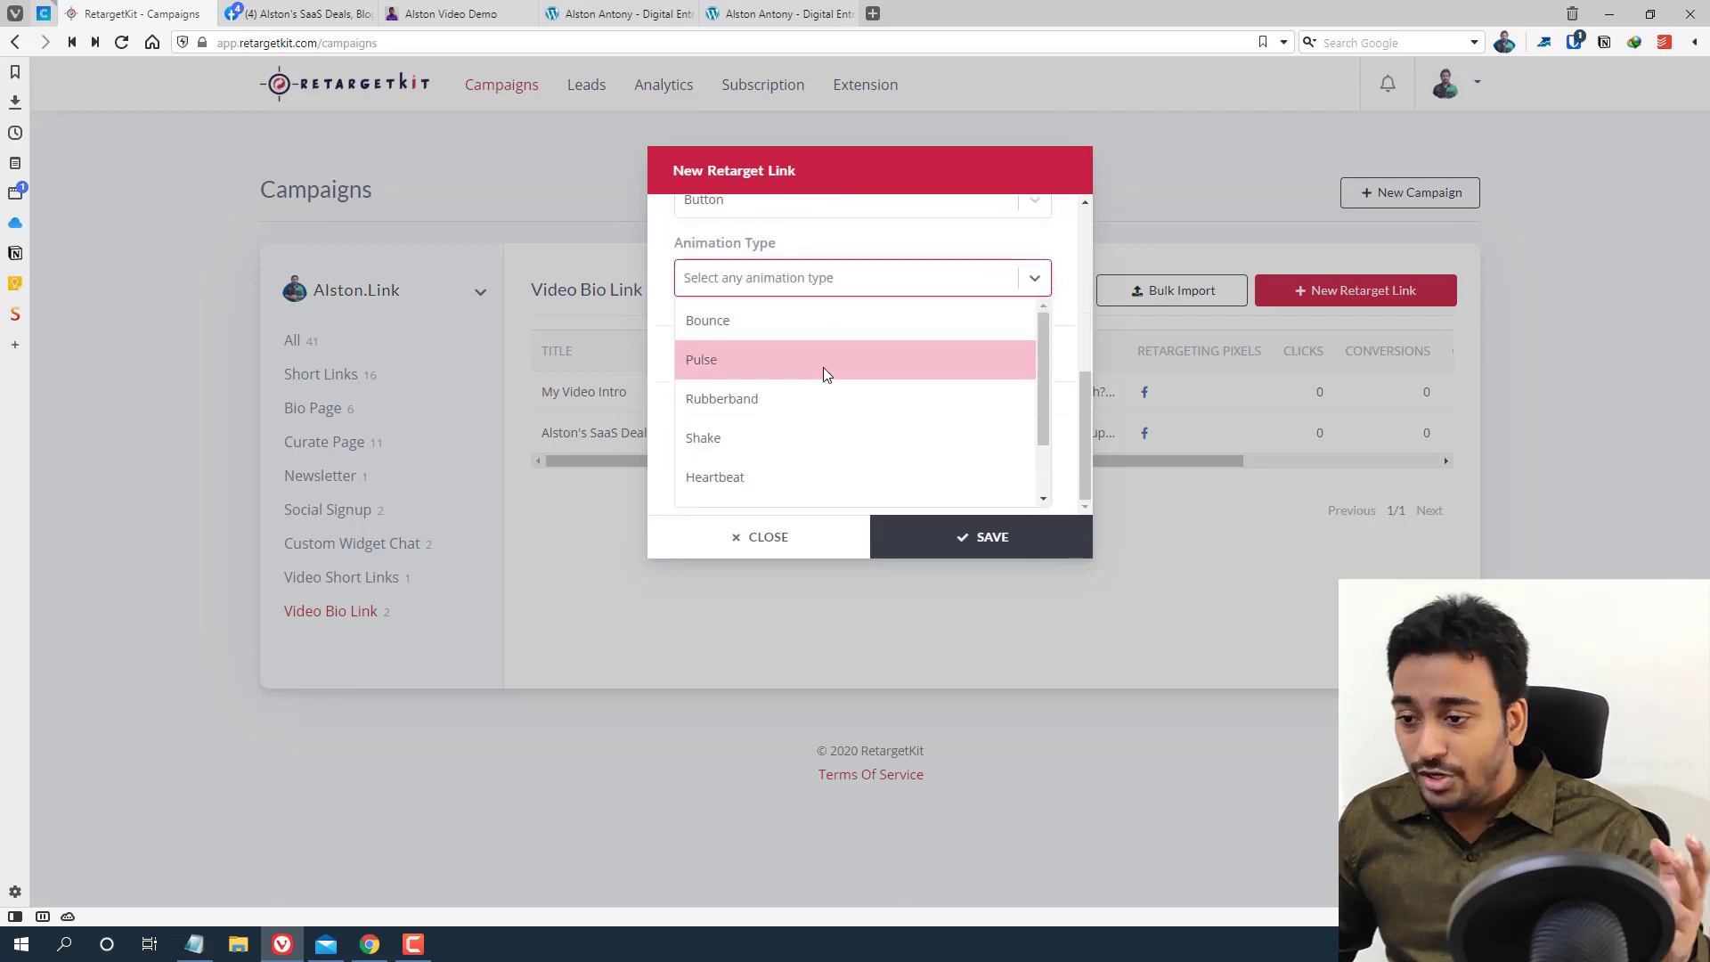
scroll(824, 375, down, 1)
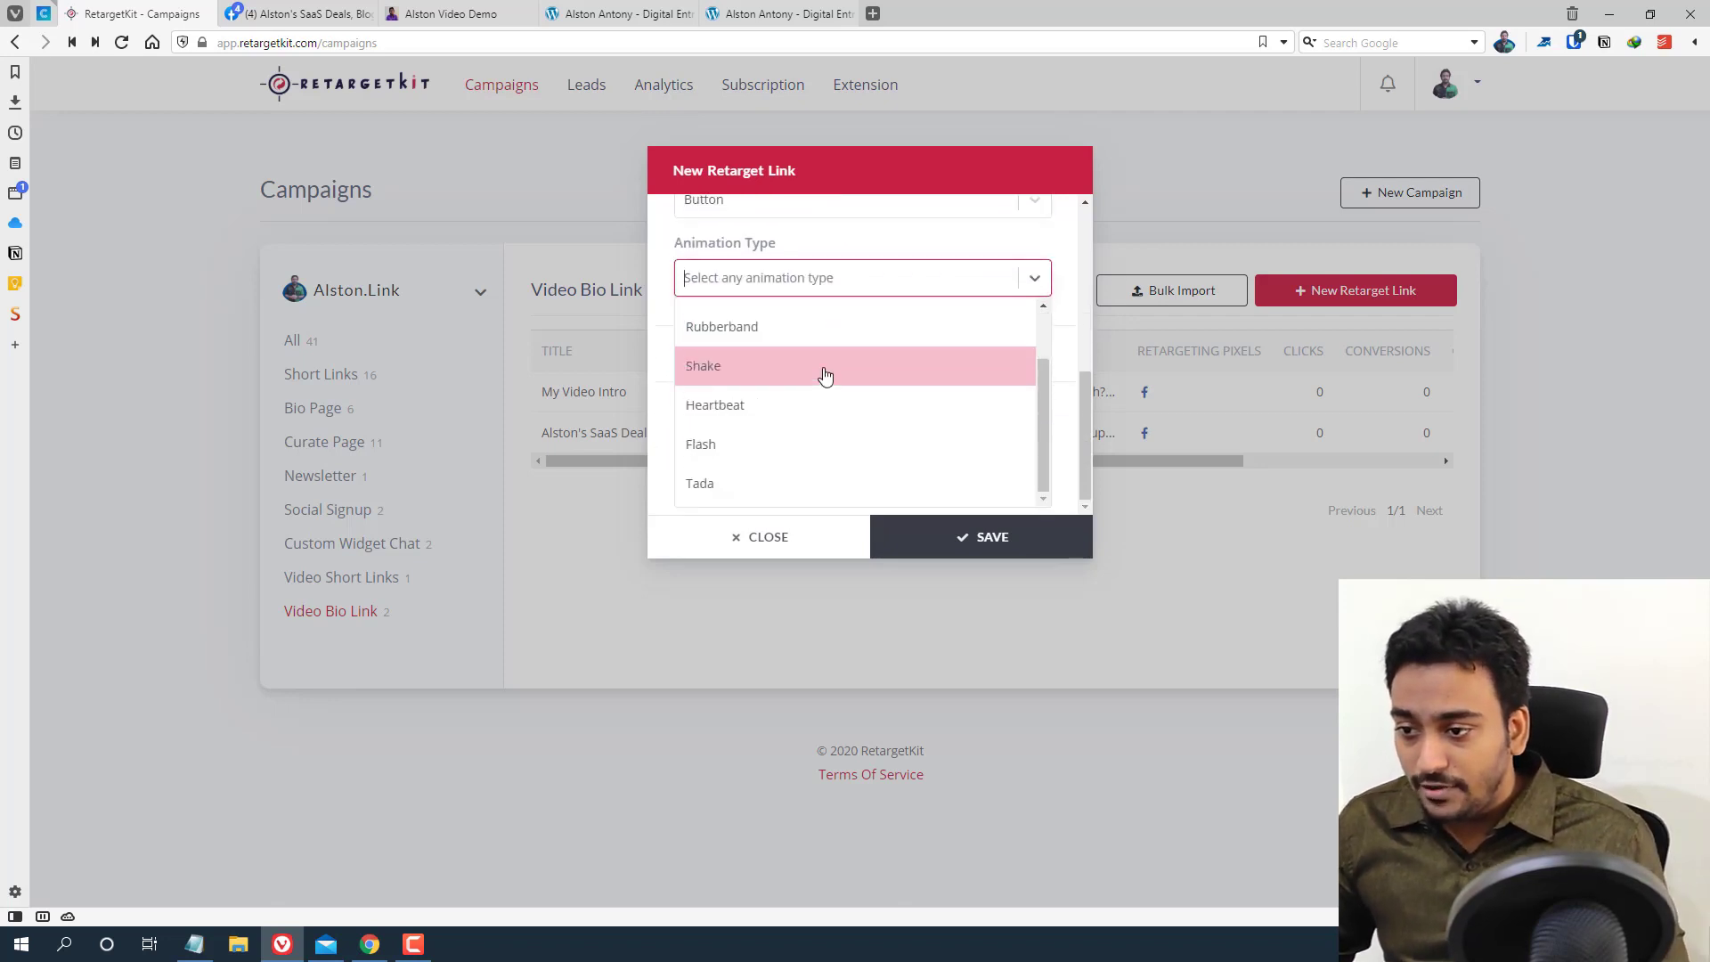
key(Down)
scroll(825, 376, up, 1)
key(Up)
key(Up)
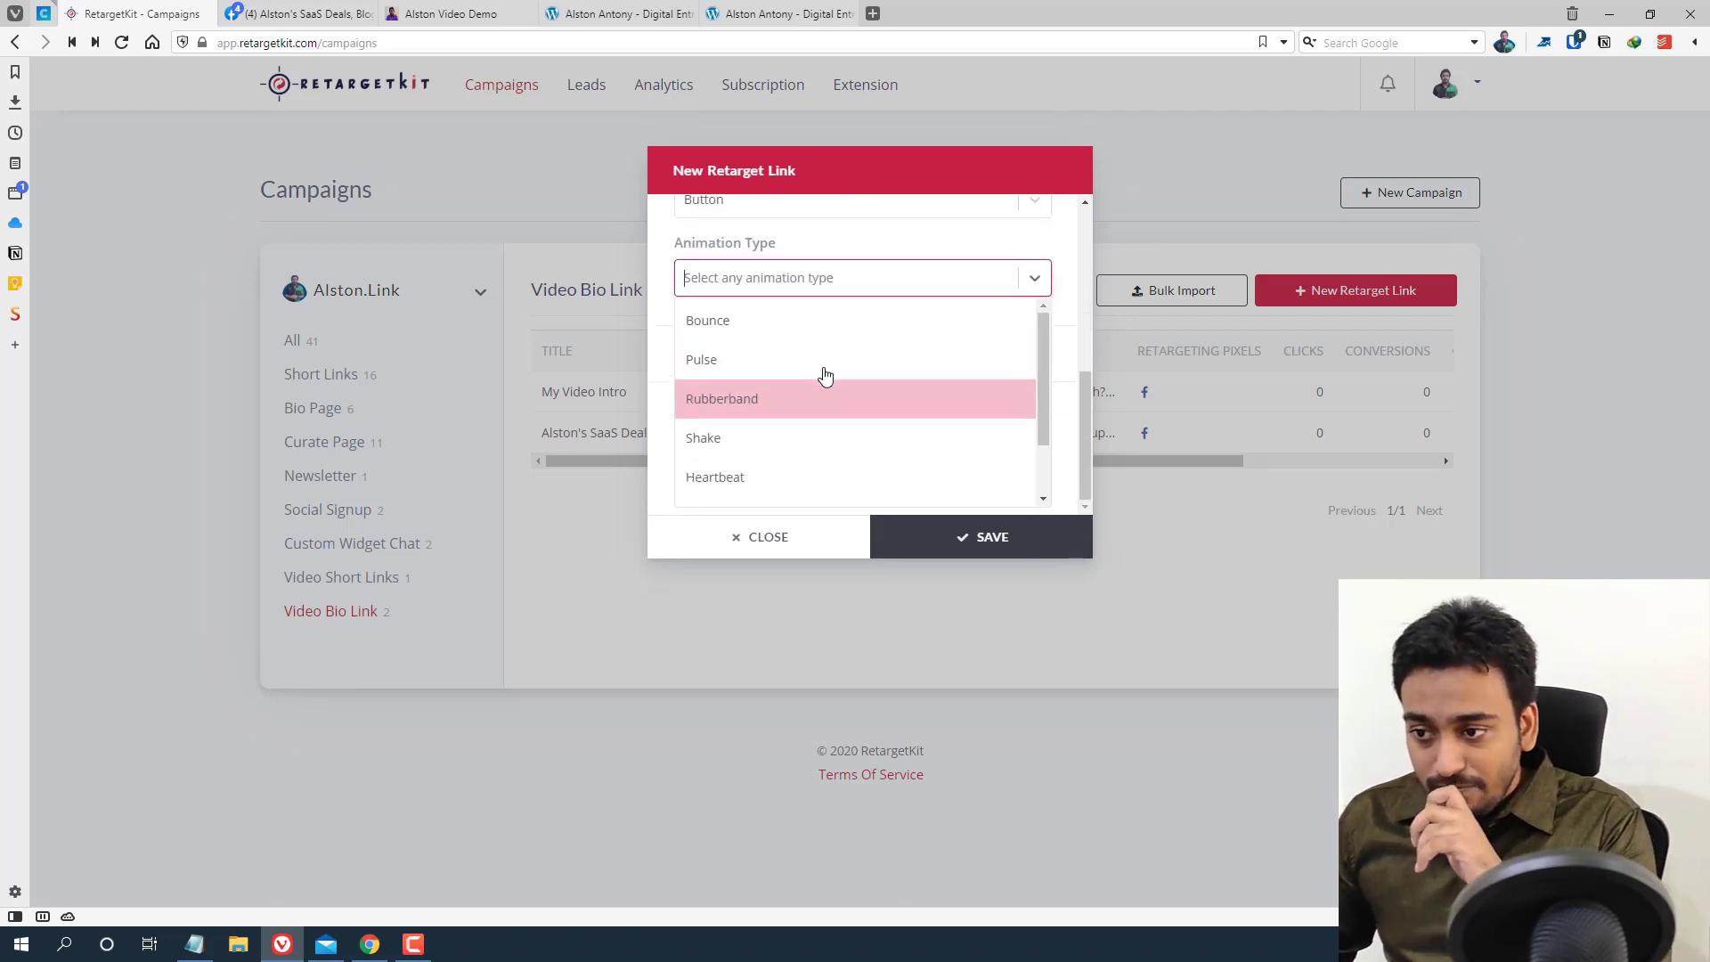
click(838, 326)
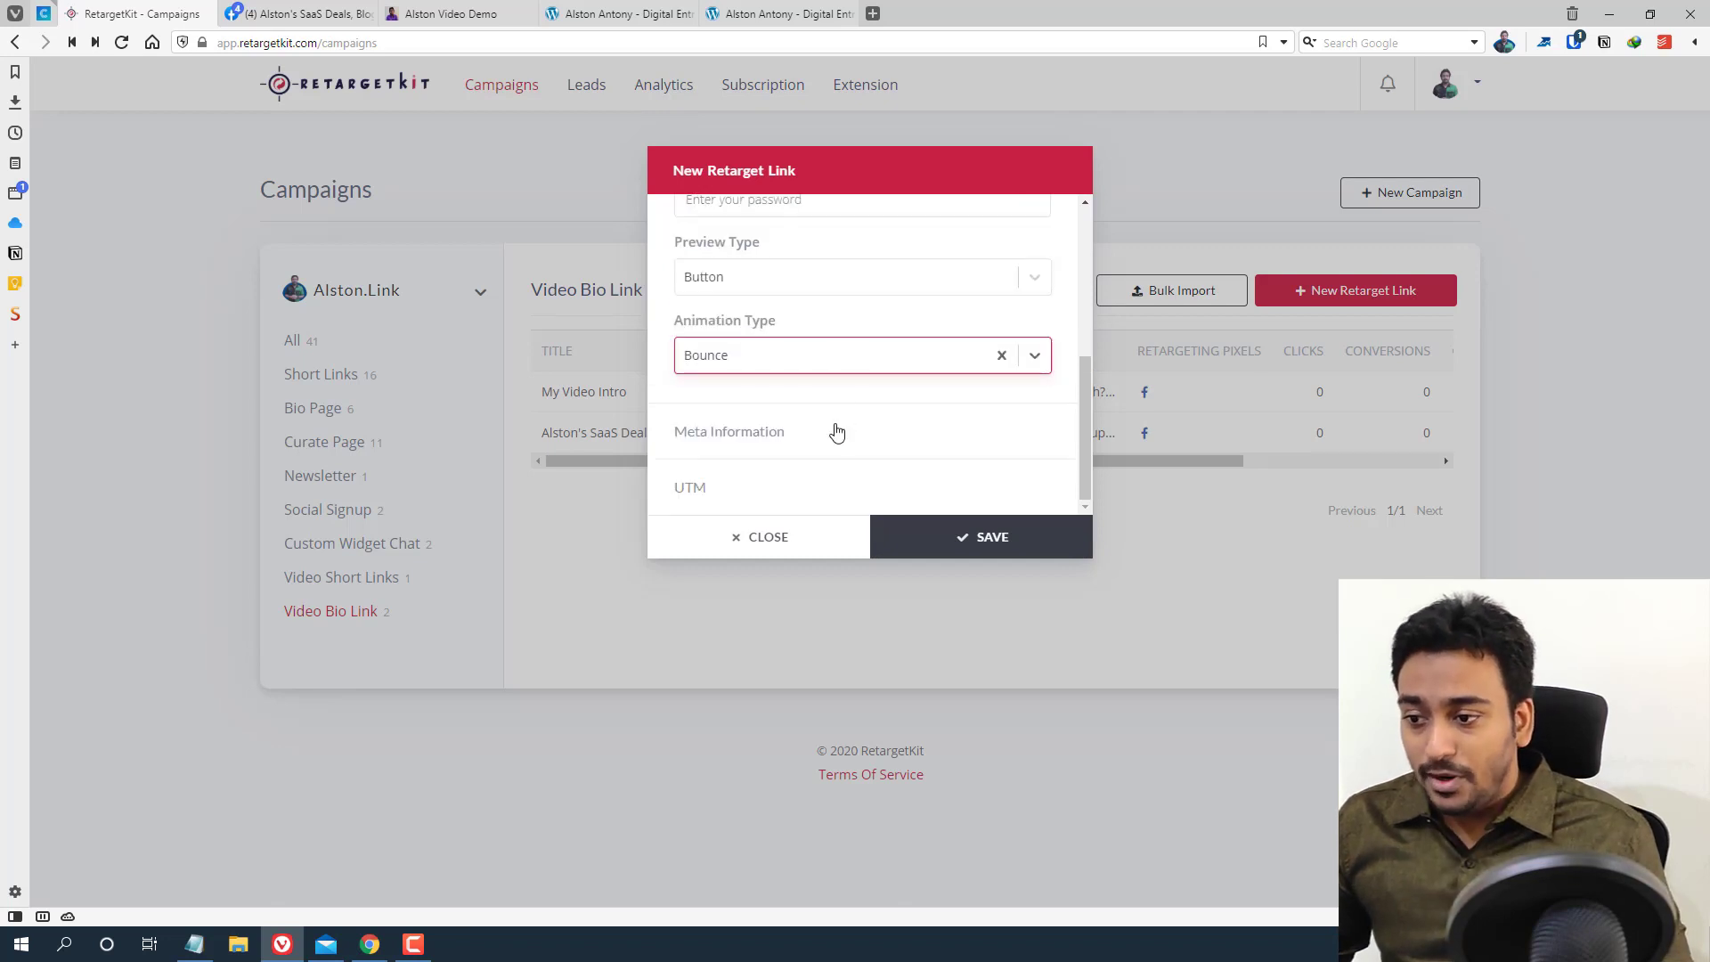
In the new link's meta information, set the title to "Visit My Personal Website" and save the link
click(837, 432)
scroll(832, 350, down, 3)
scroll(832, 325, up, 1)
triple_click(835, 319)
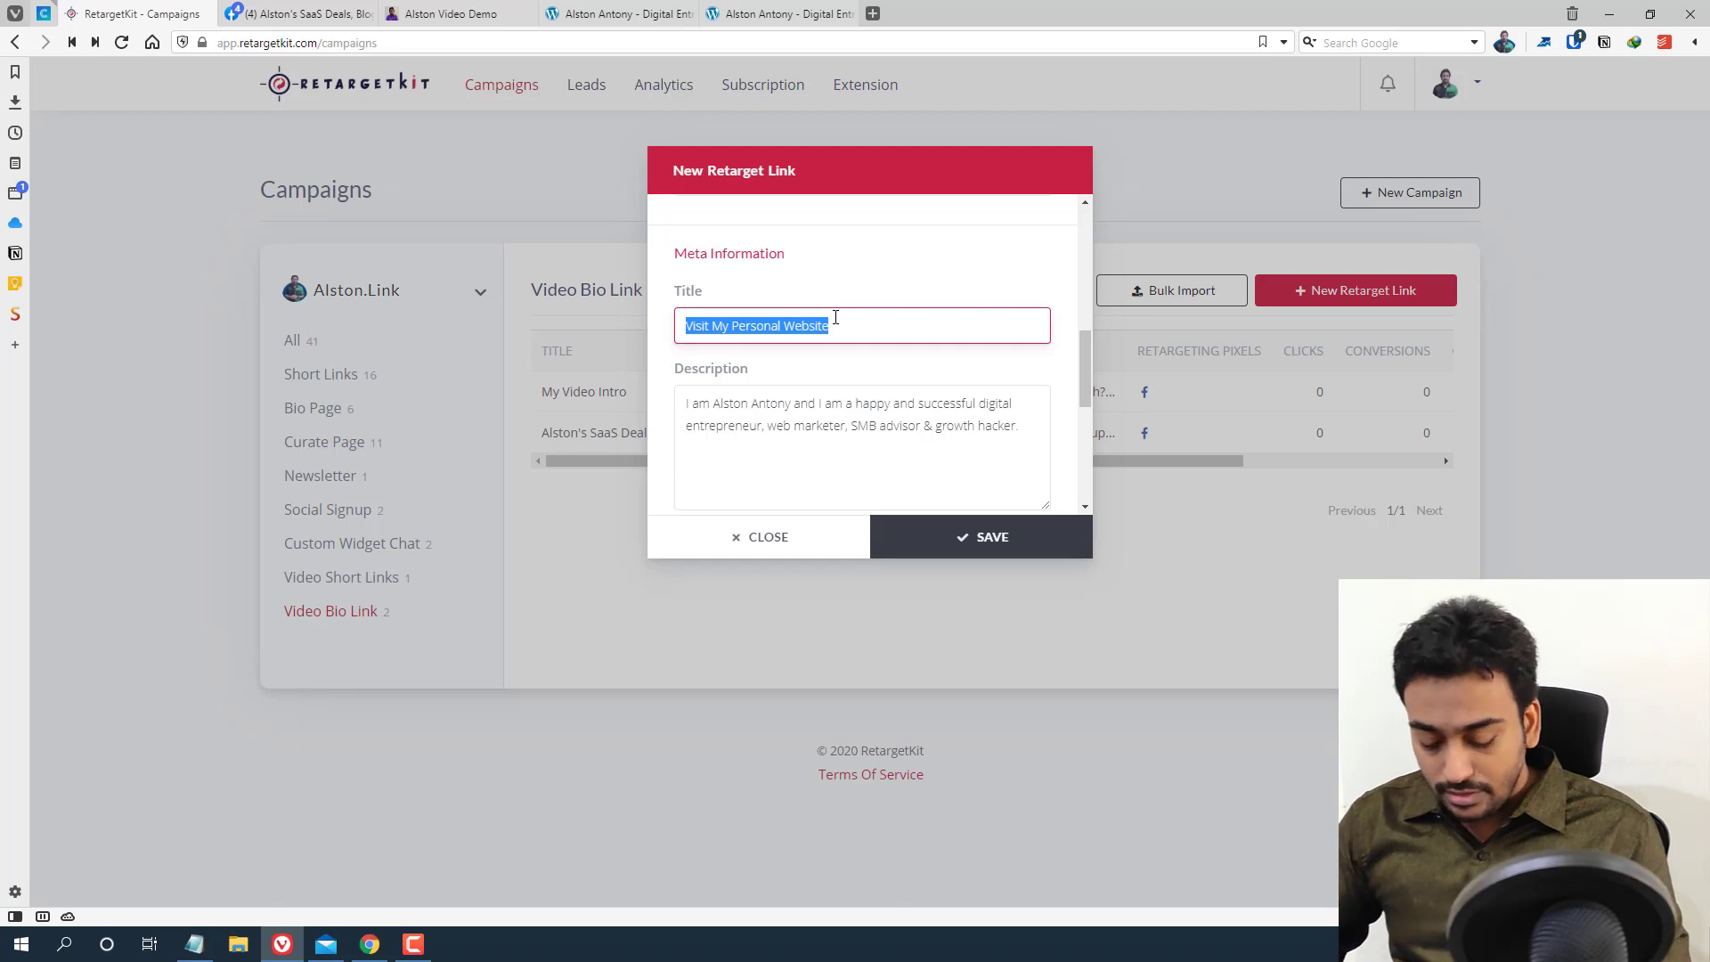
text(Vis)
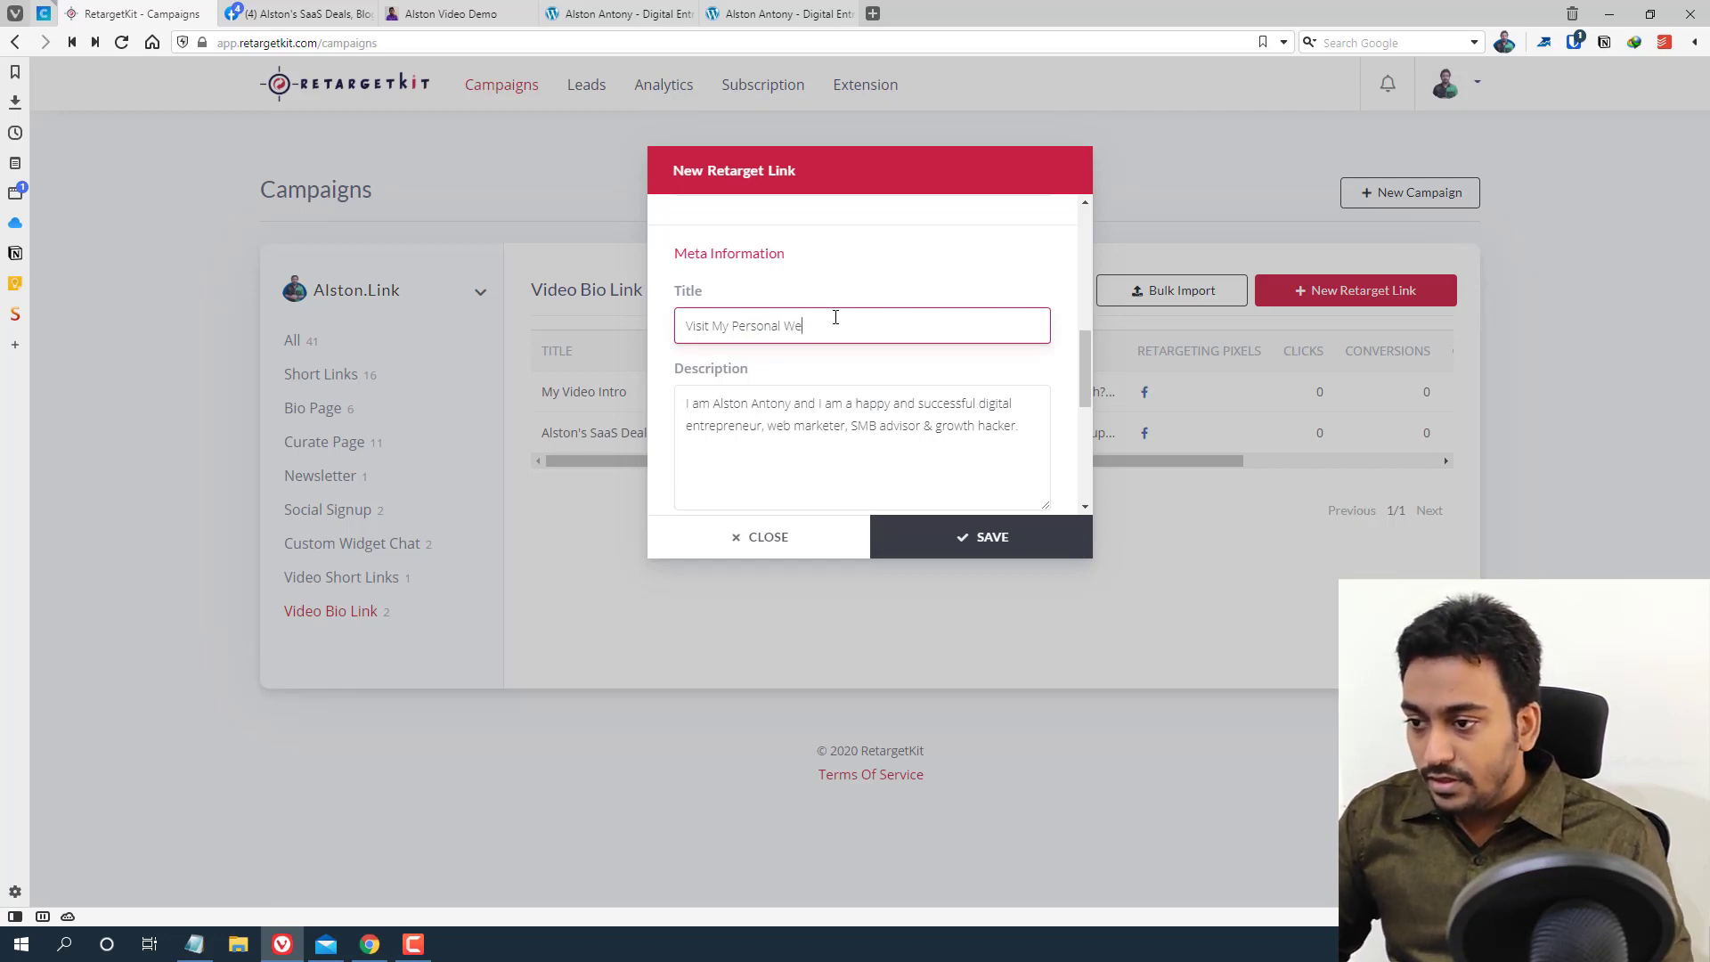
click(1000, 532)
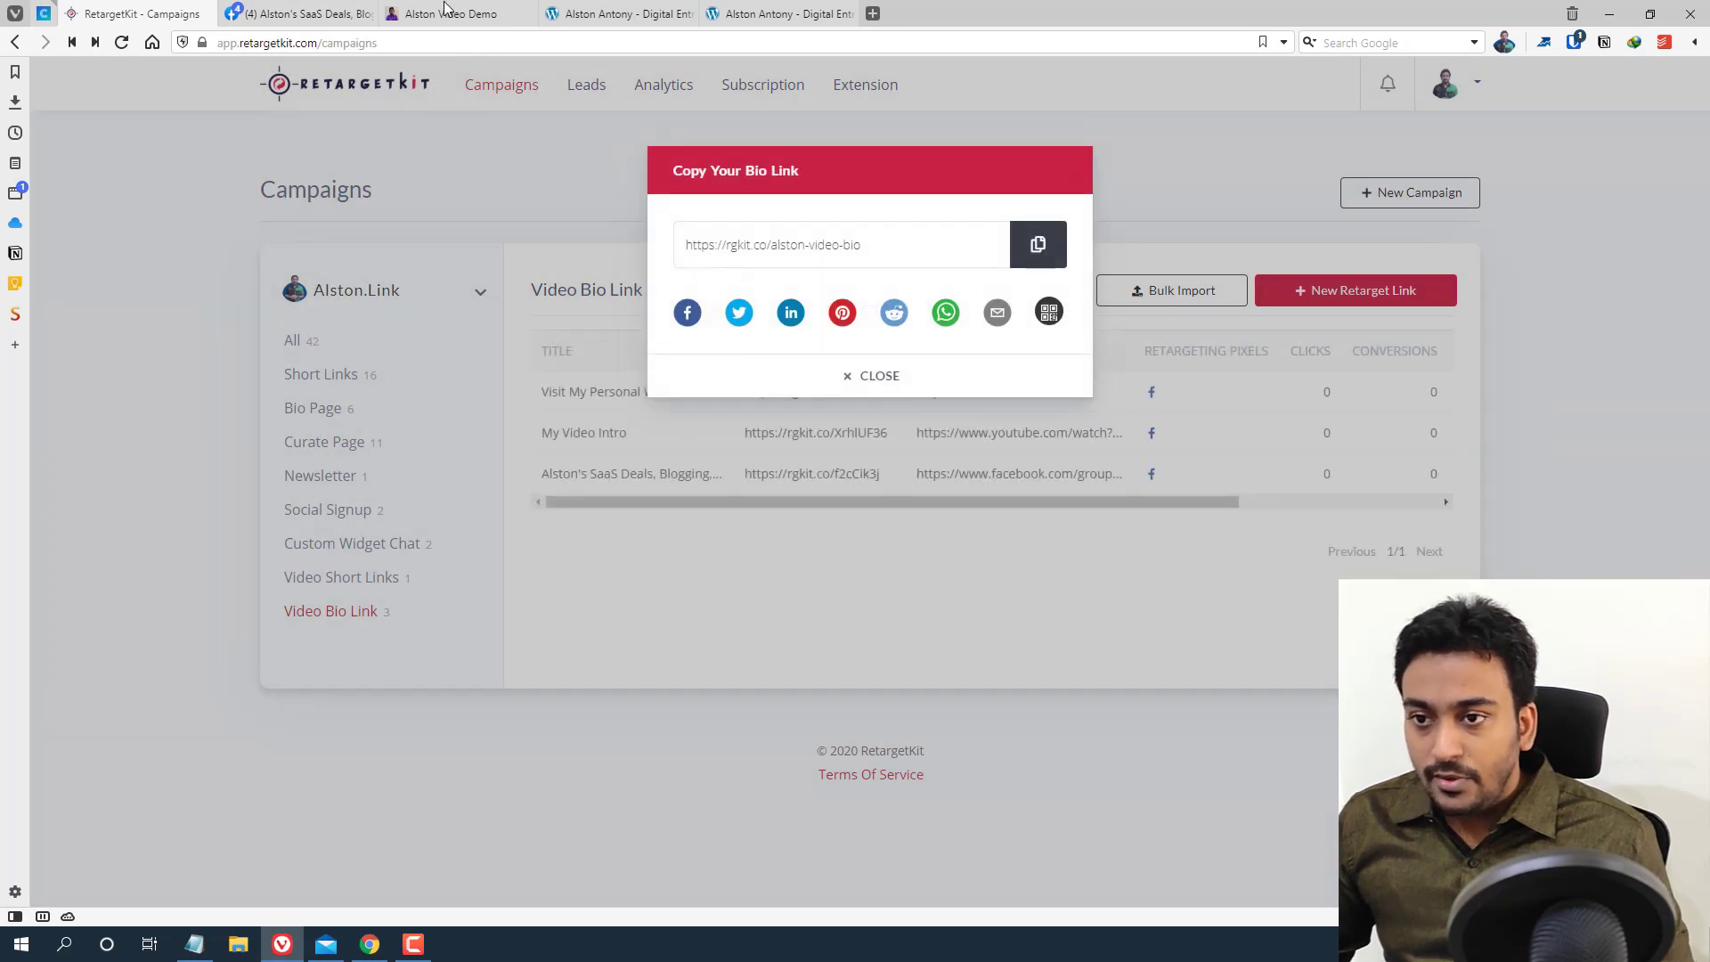
Reload the public video bio page to view the newly added website link
click(450, 13)
right_click(294, 301)
click(322, 348)
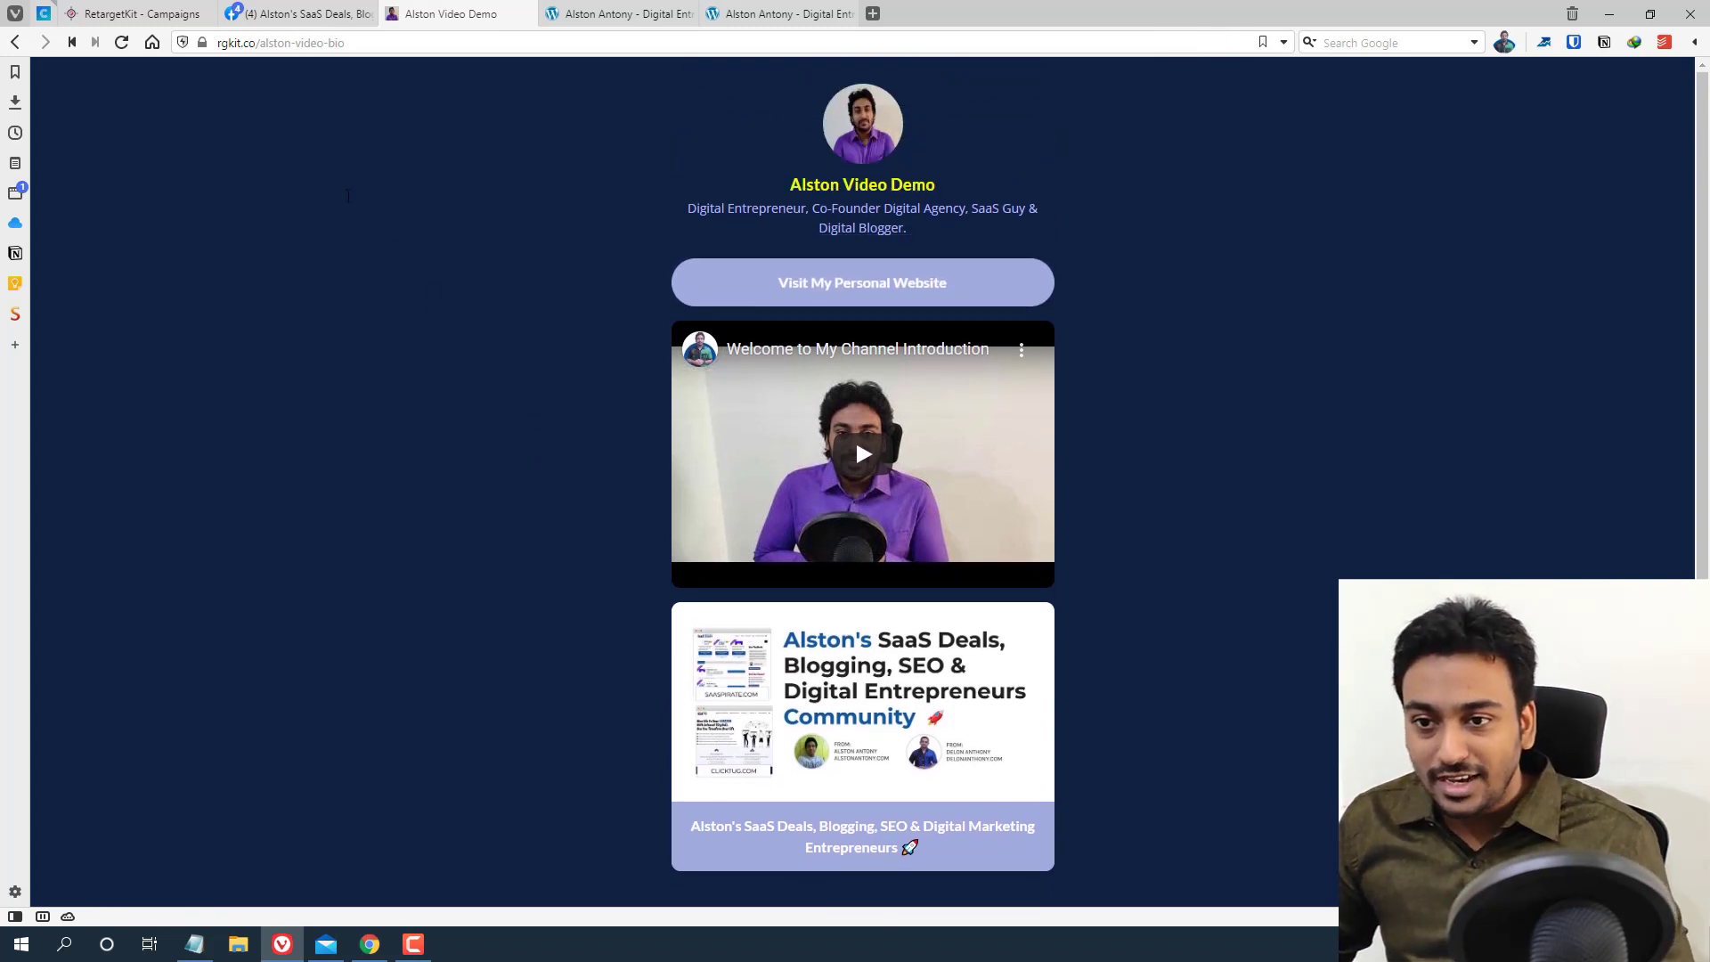
Dismiss the bio link sharing dialog and move the Visit My Personal Website link to the end of the Video Bio Link list
click(169, 9)
click(862, 378)
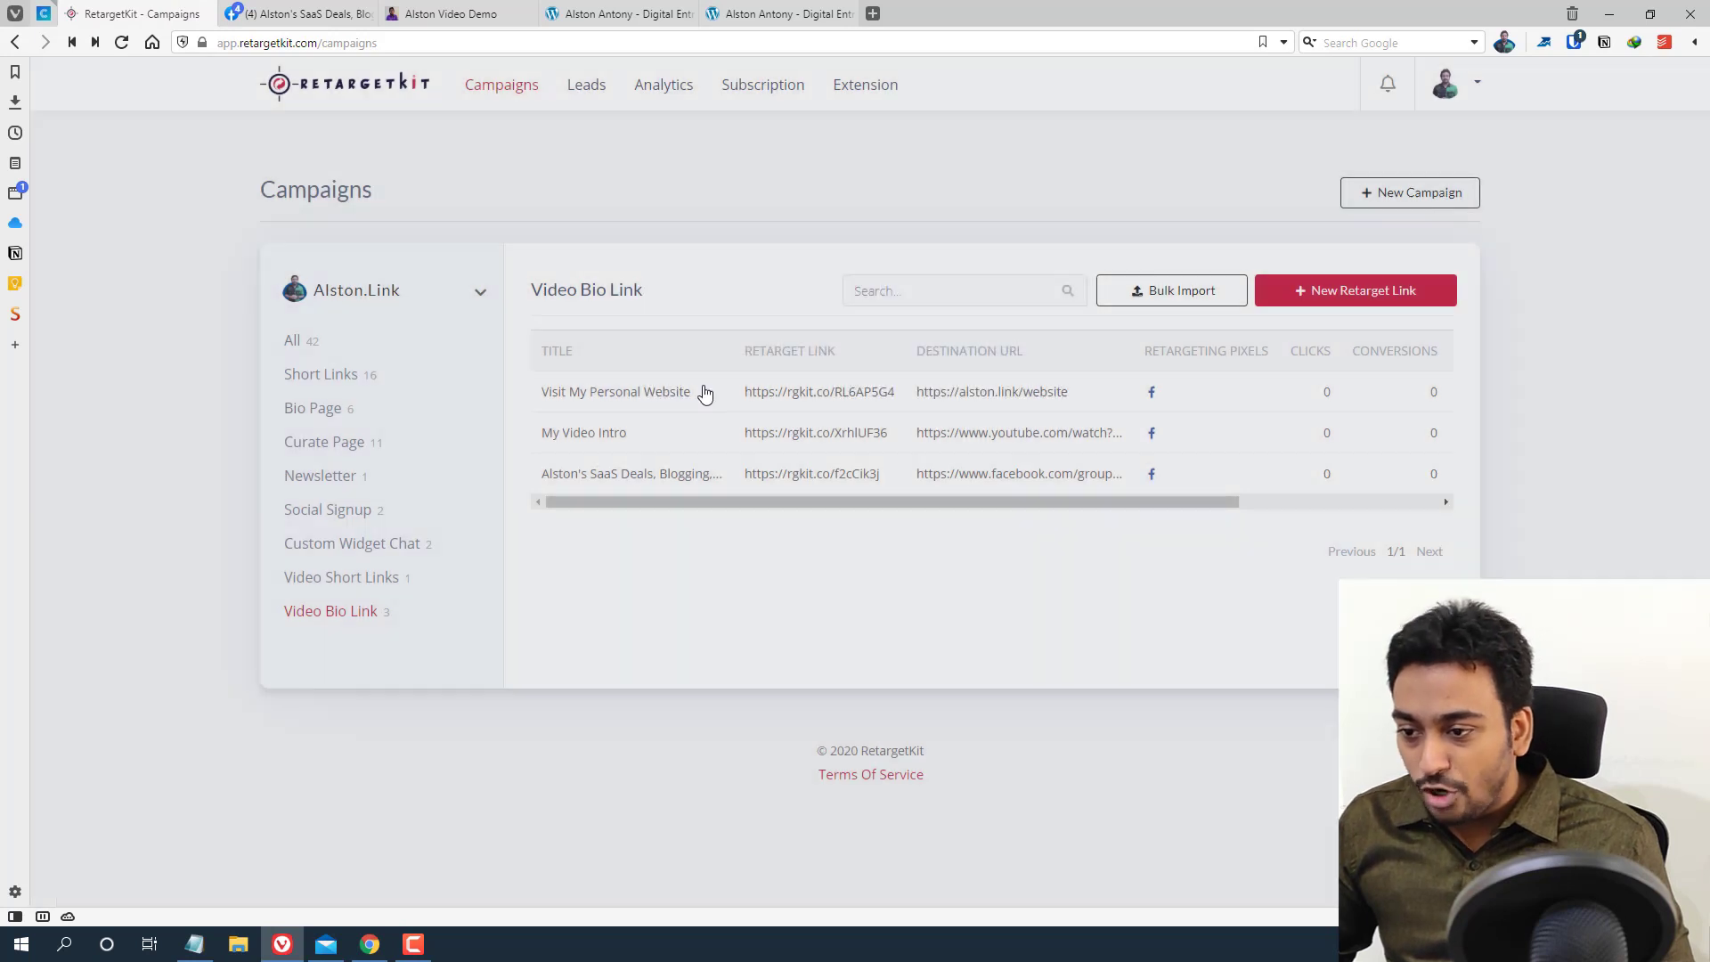
drag(908, 395, 1109, 488)
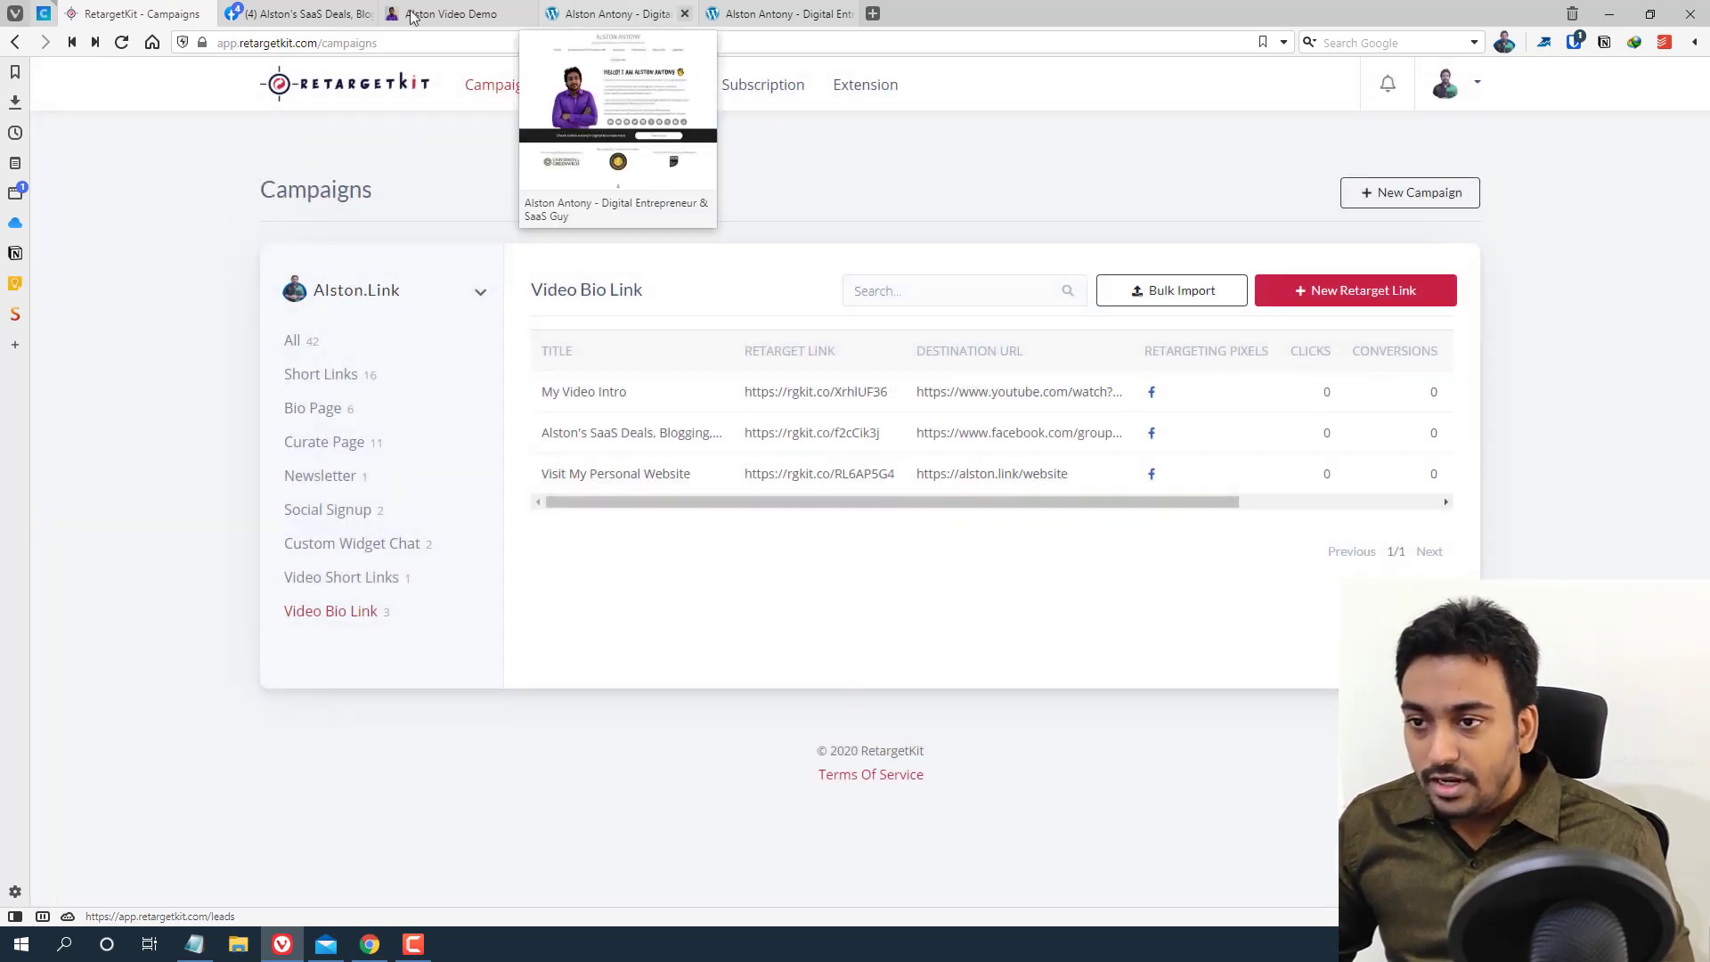
Reload the public video bio page and review the new order of its links
click(450, 13)
right_click(268, 190)
click(307, 233)
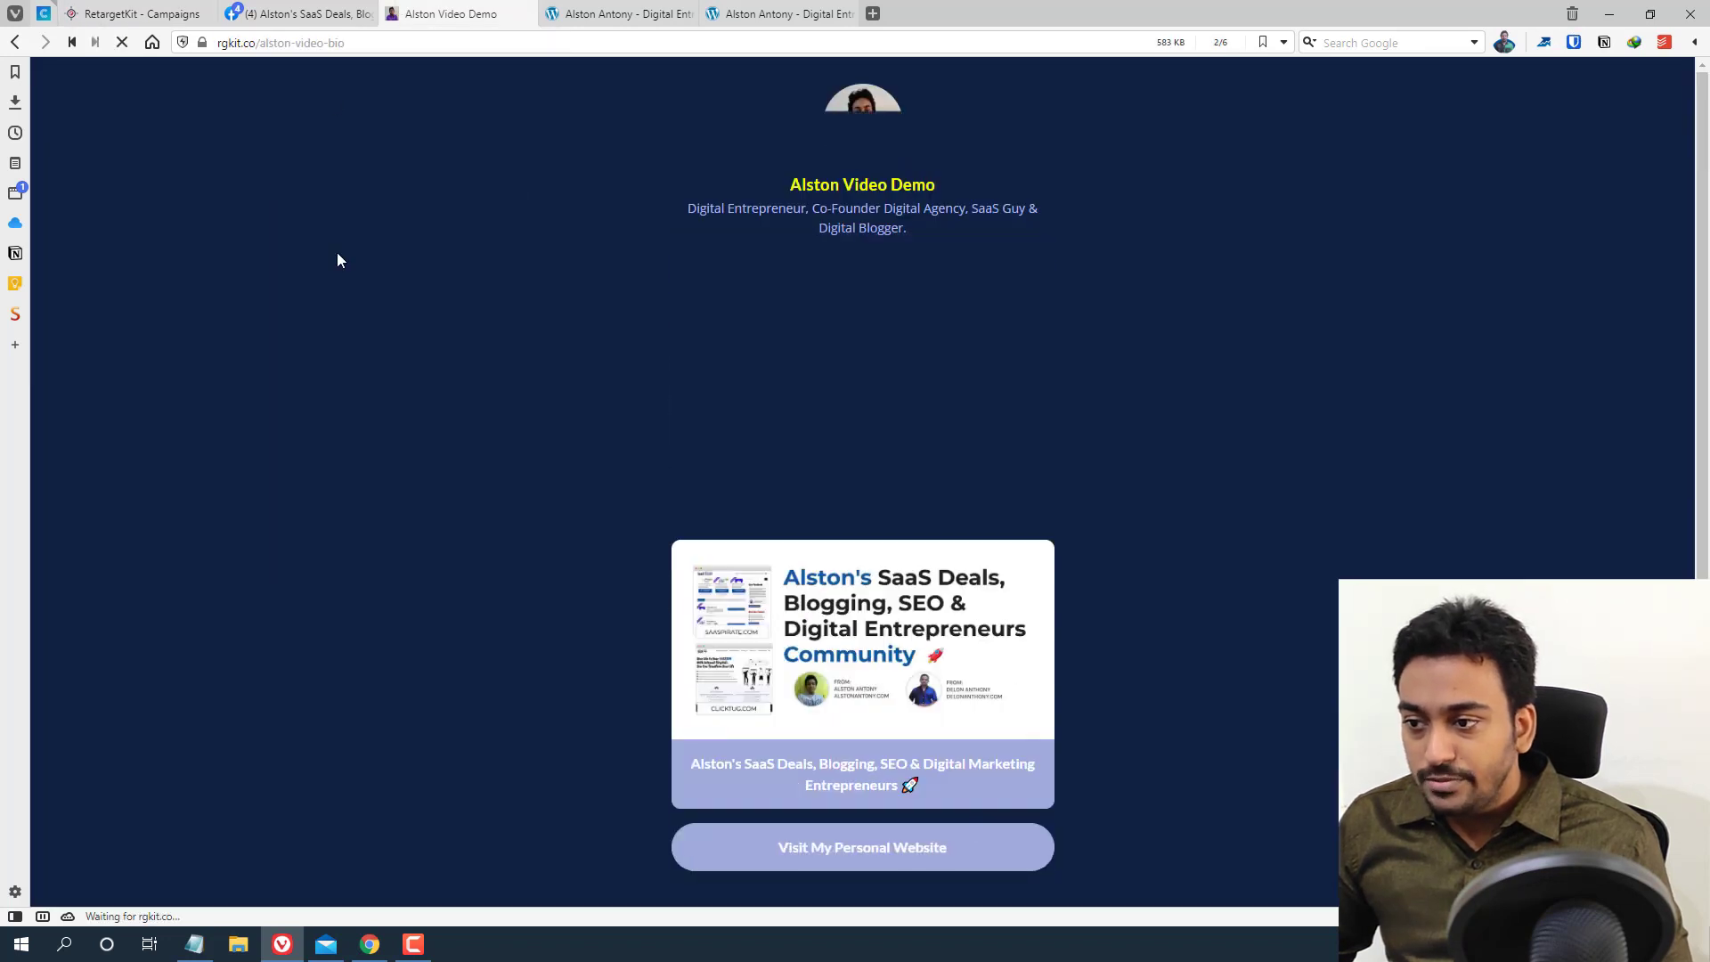
scroll(336, 259, down, 2)
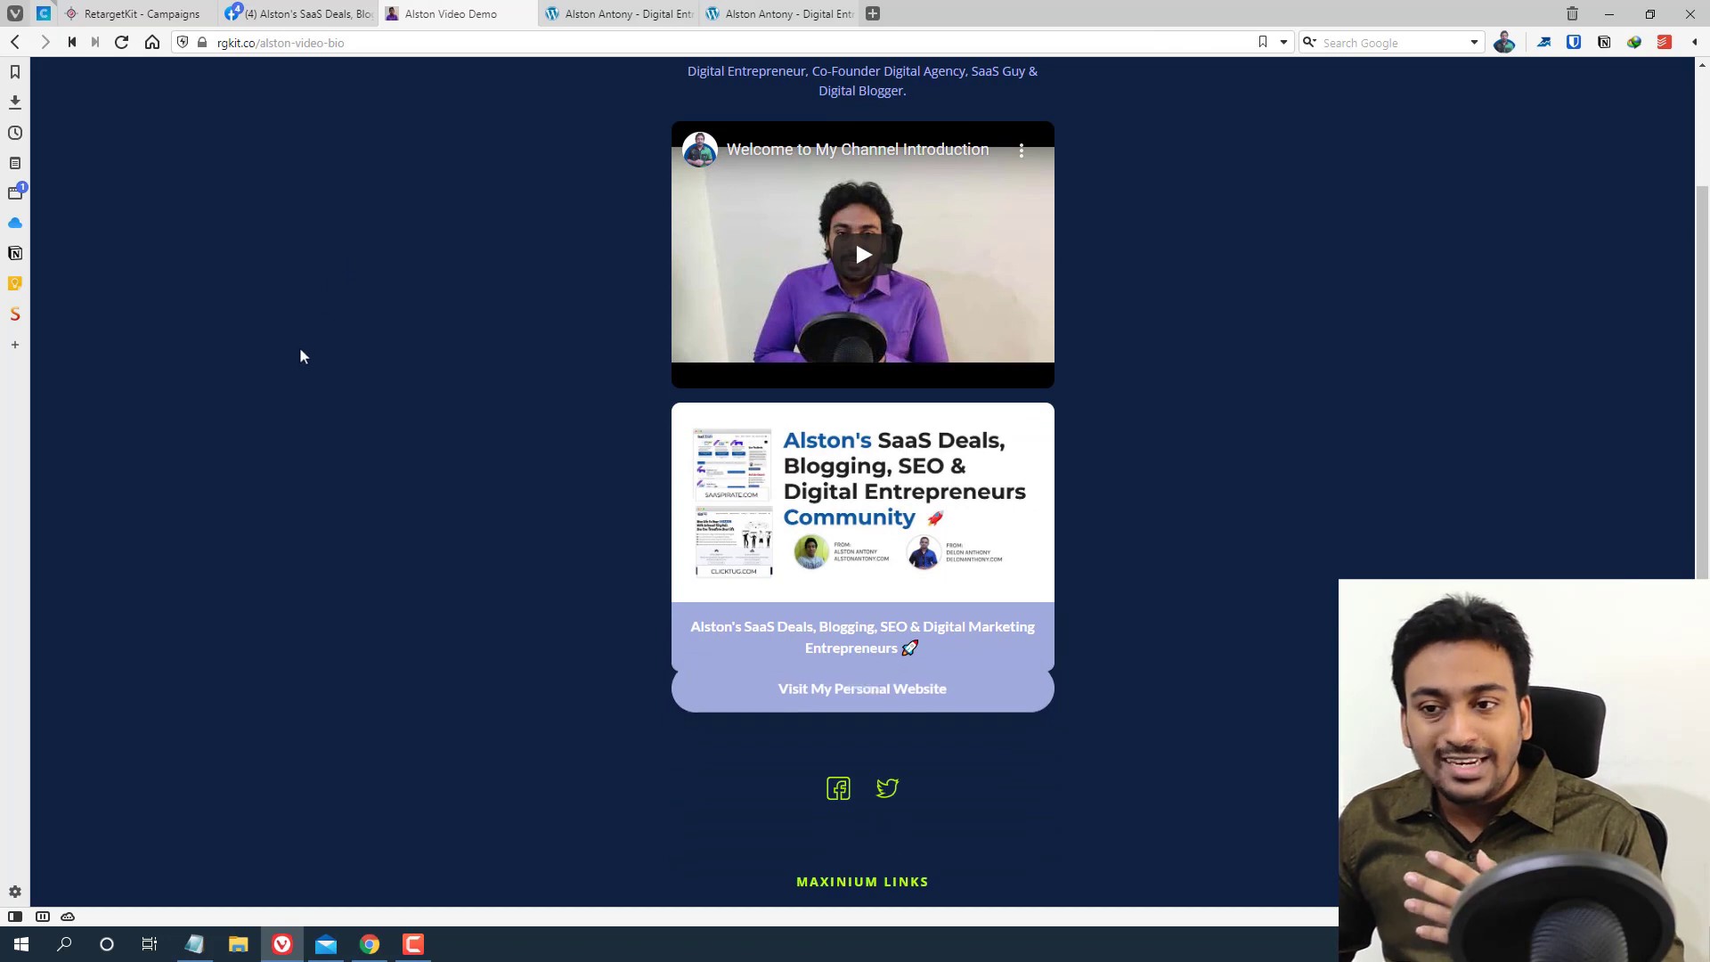
scroll(299, 360, up, 1)
scroll(300, 361, up, 2)
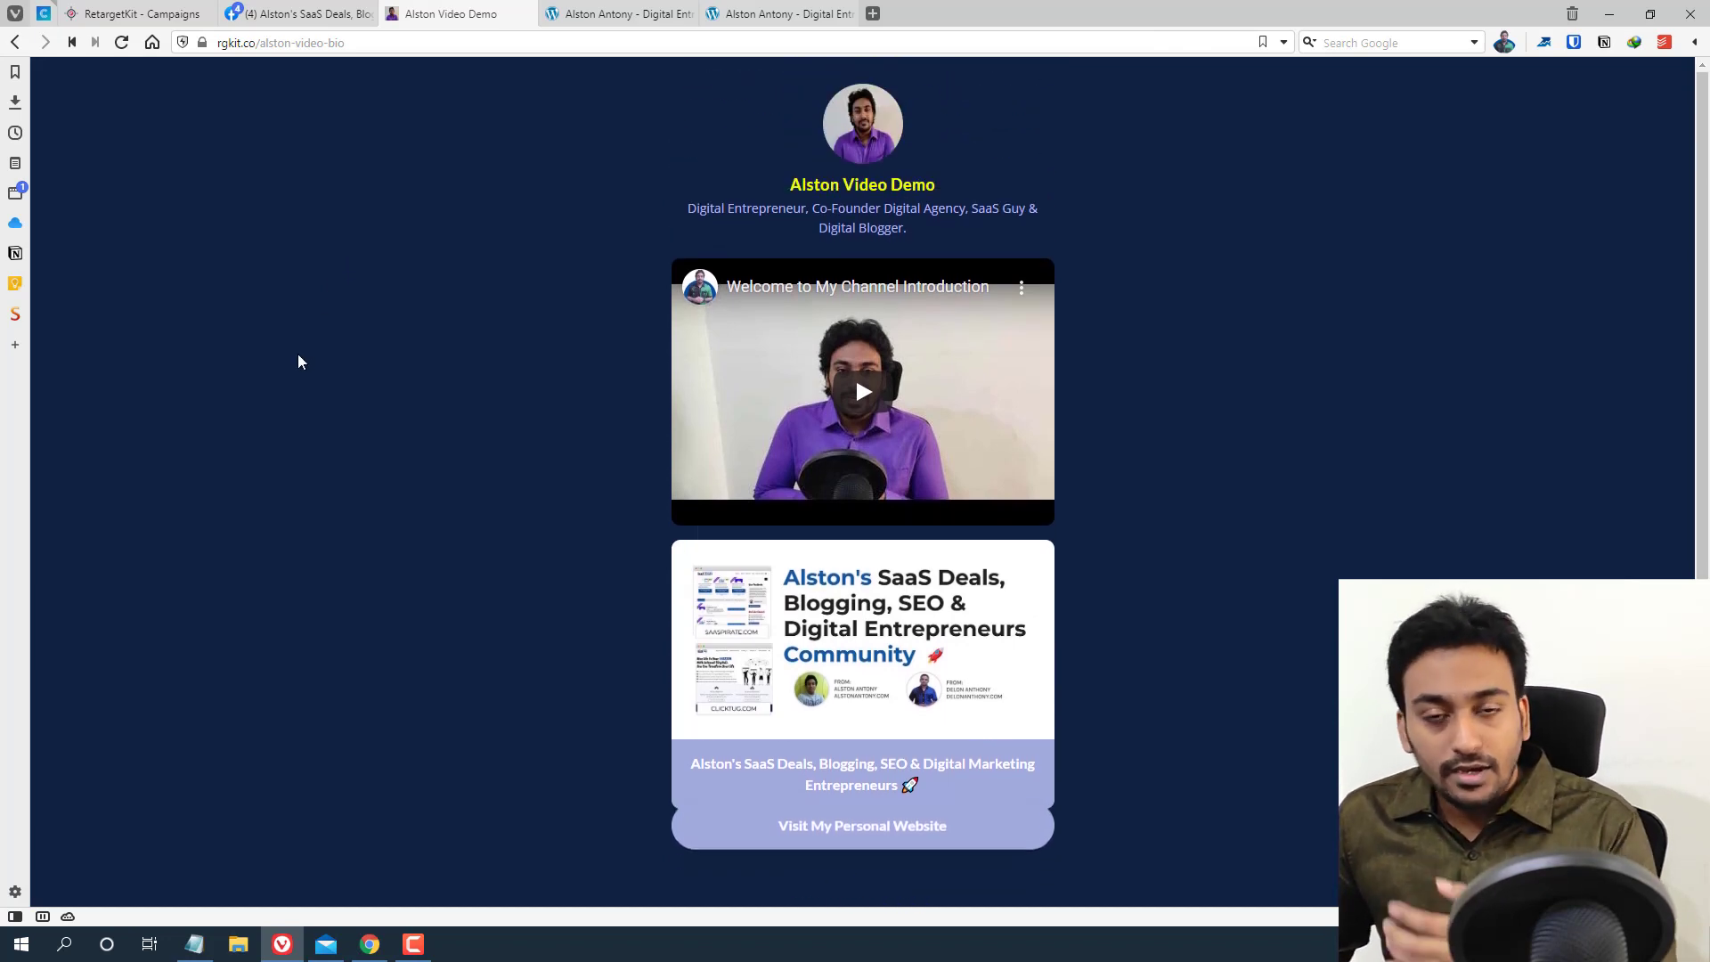
Switch to Chrome and preview the alston.link/bio page in device emulation as an iPhone 6/7/8 Plus
click(368, 946)
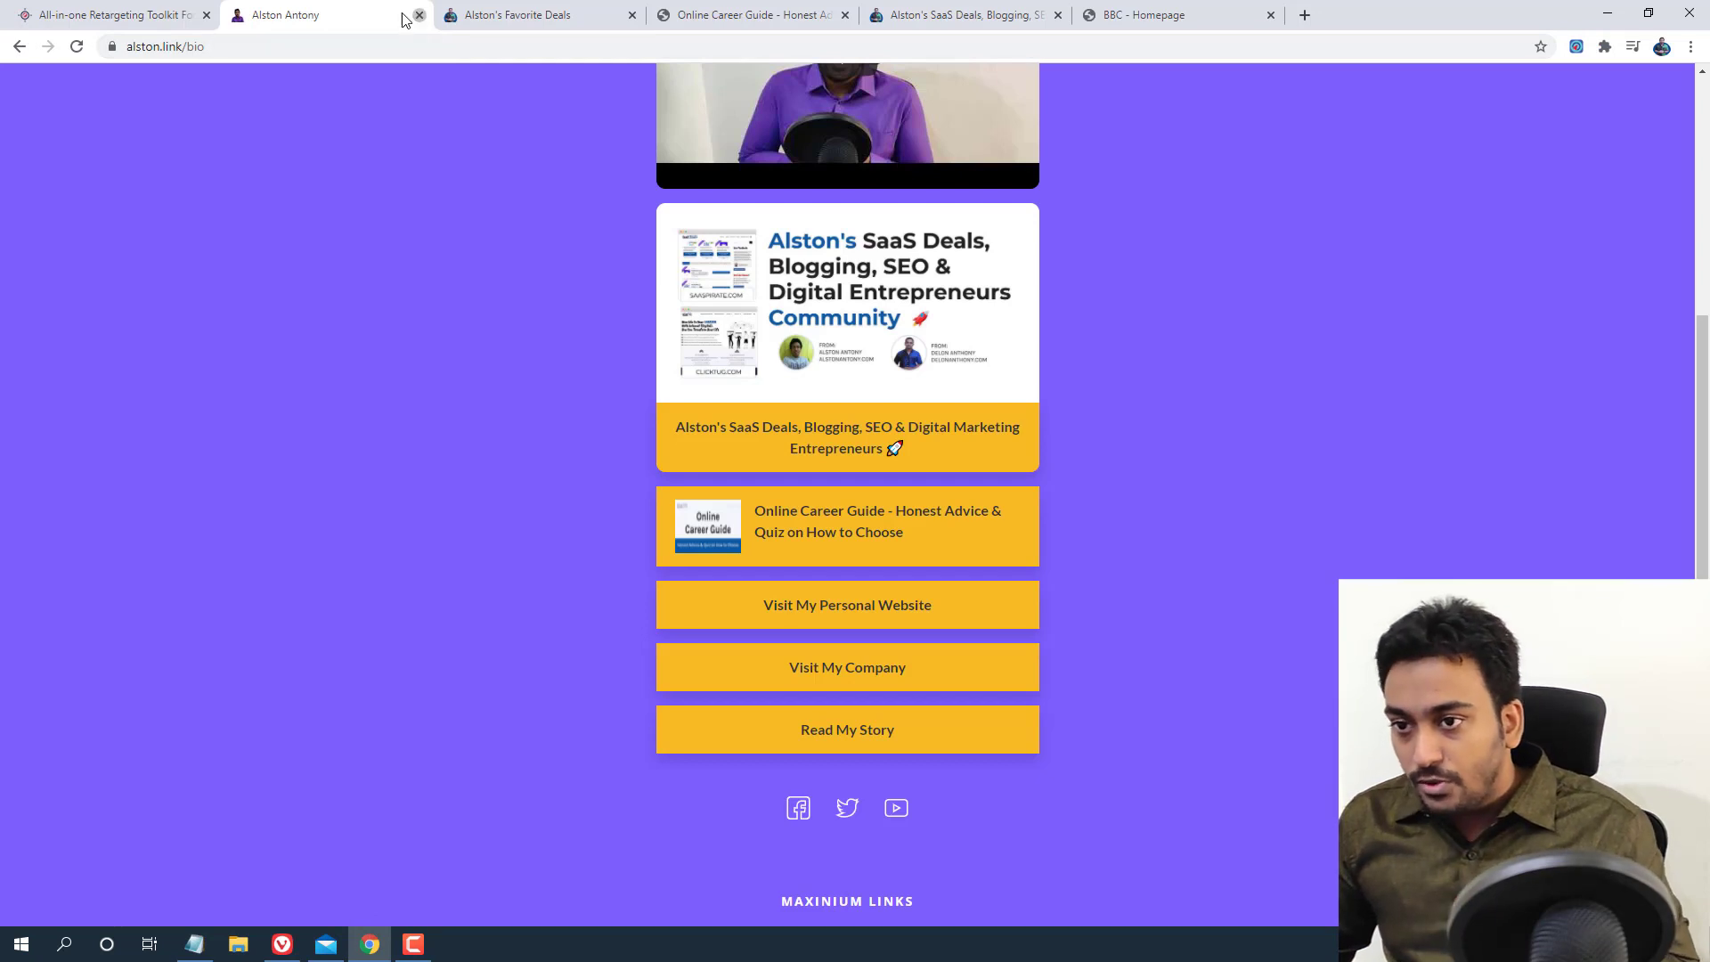
right_click(355, 351)
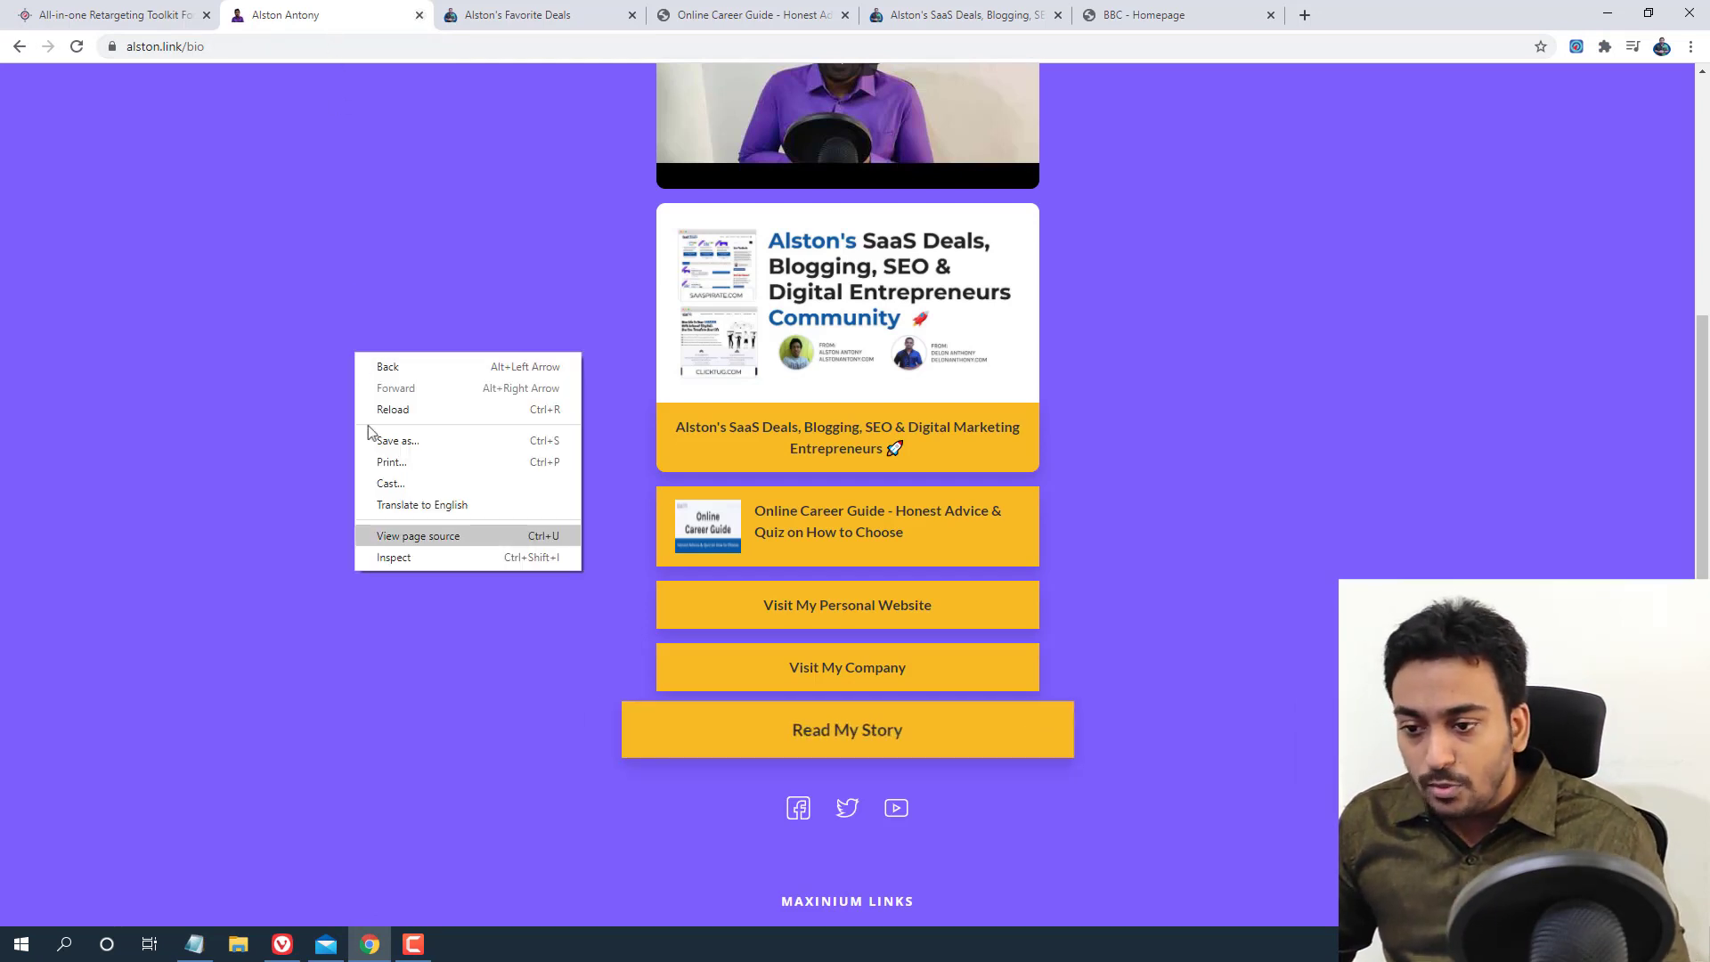
click(389, 553)
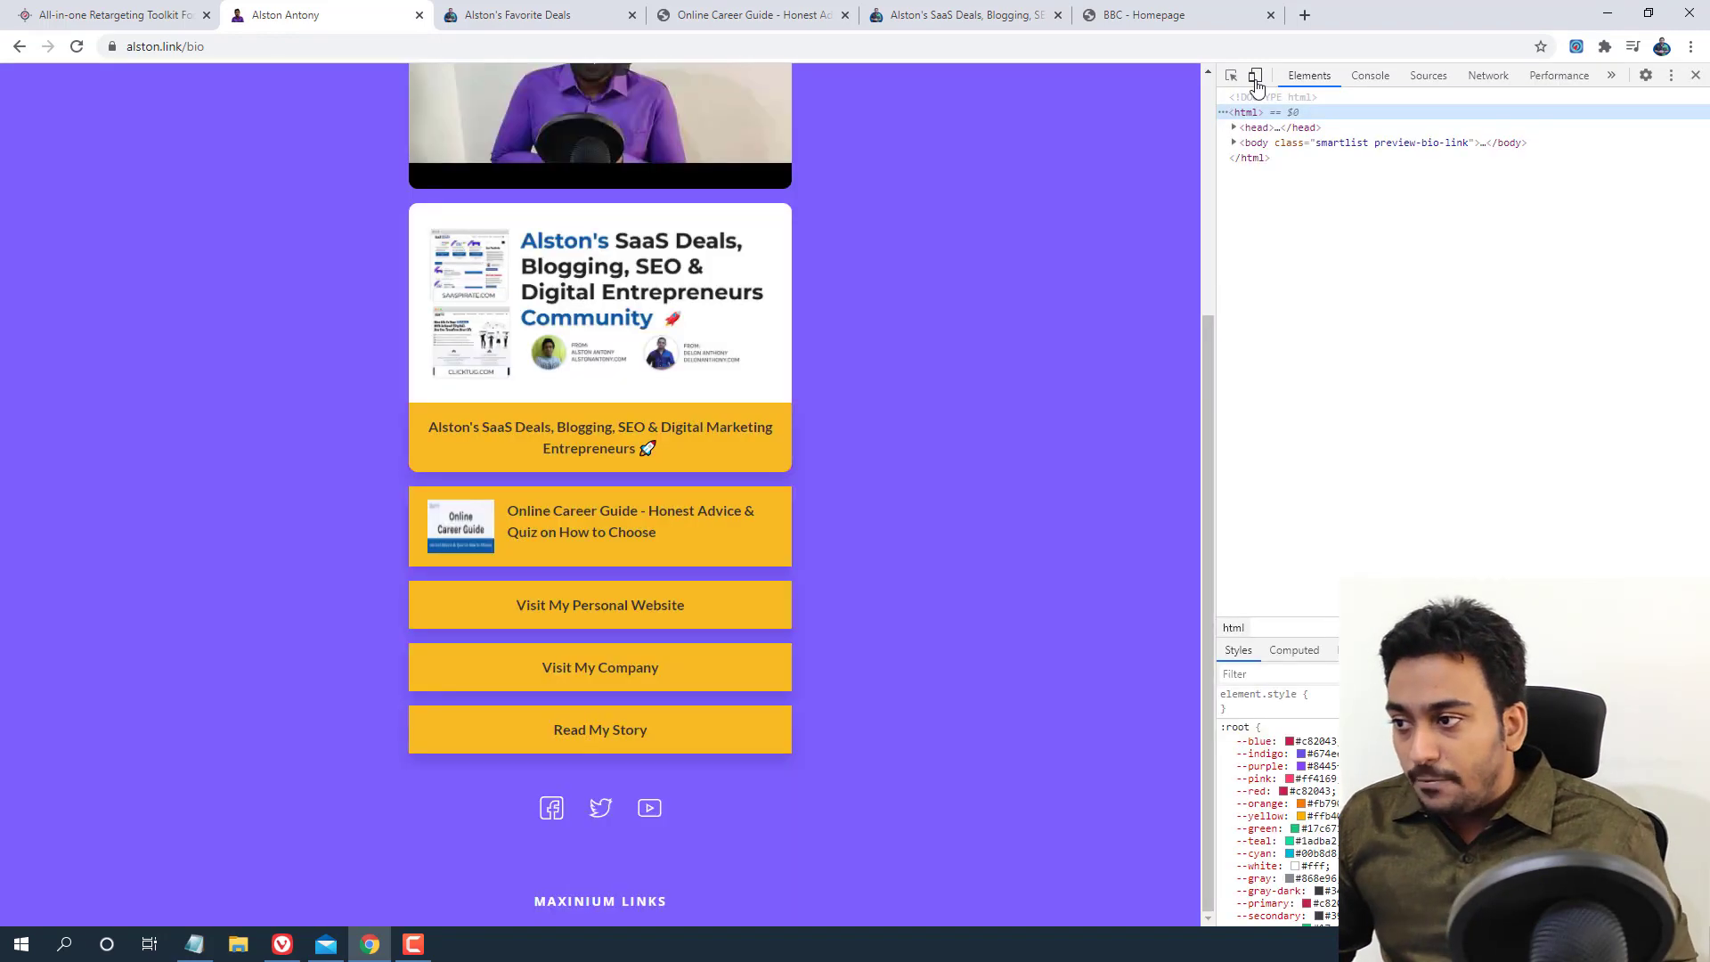
click(1255, 77)
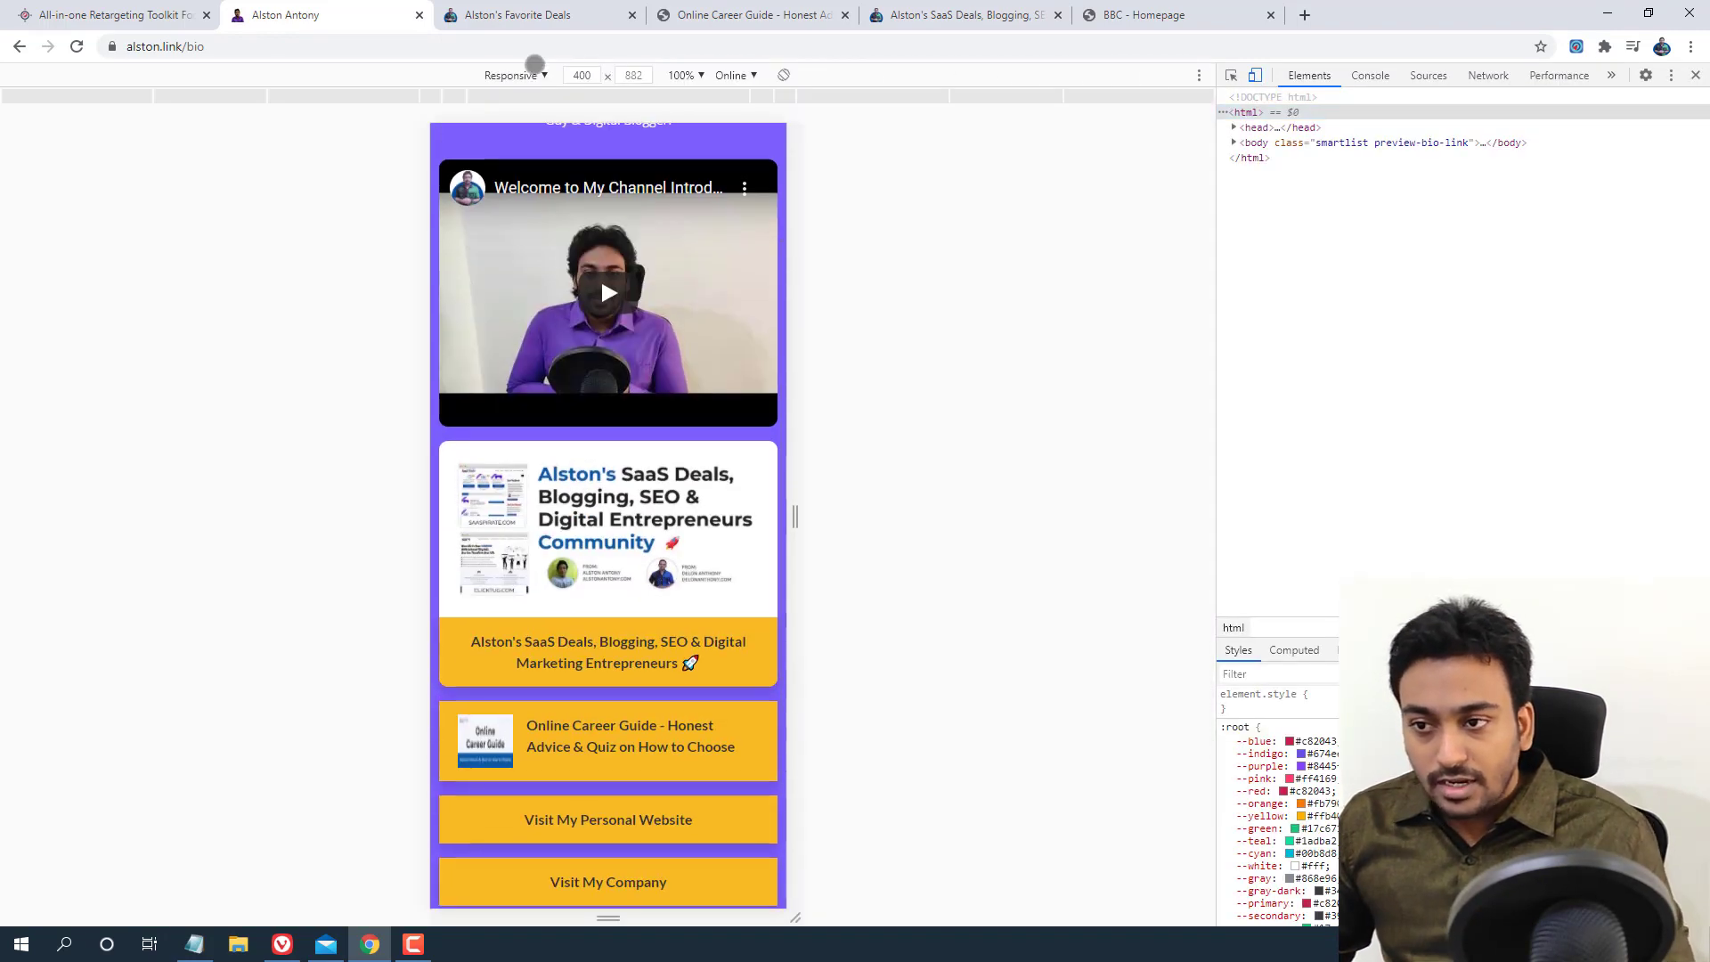
click(532, 75)
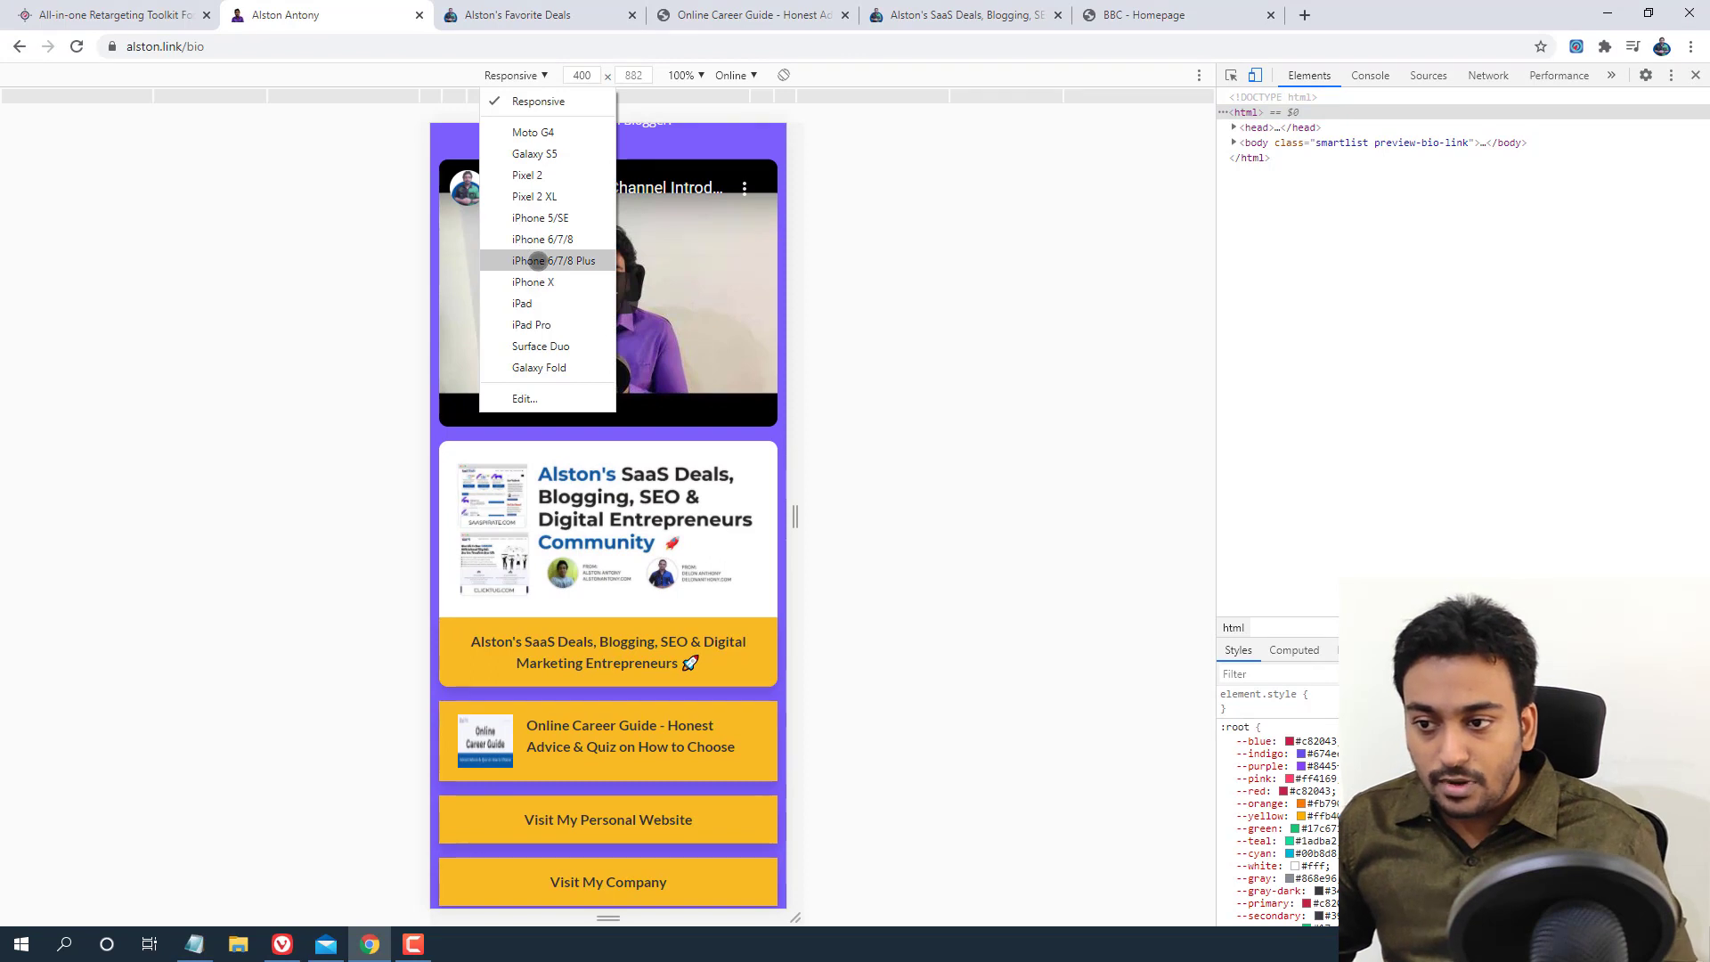
click(538, 261)
scroll(581, 356, up, 2)
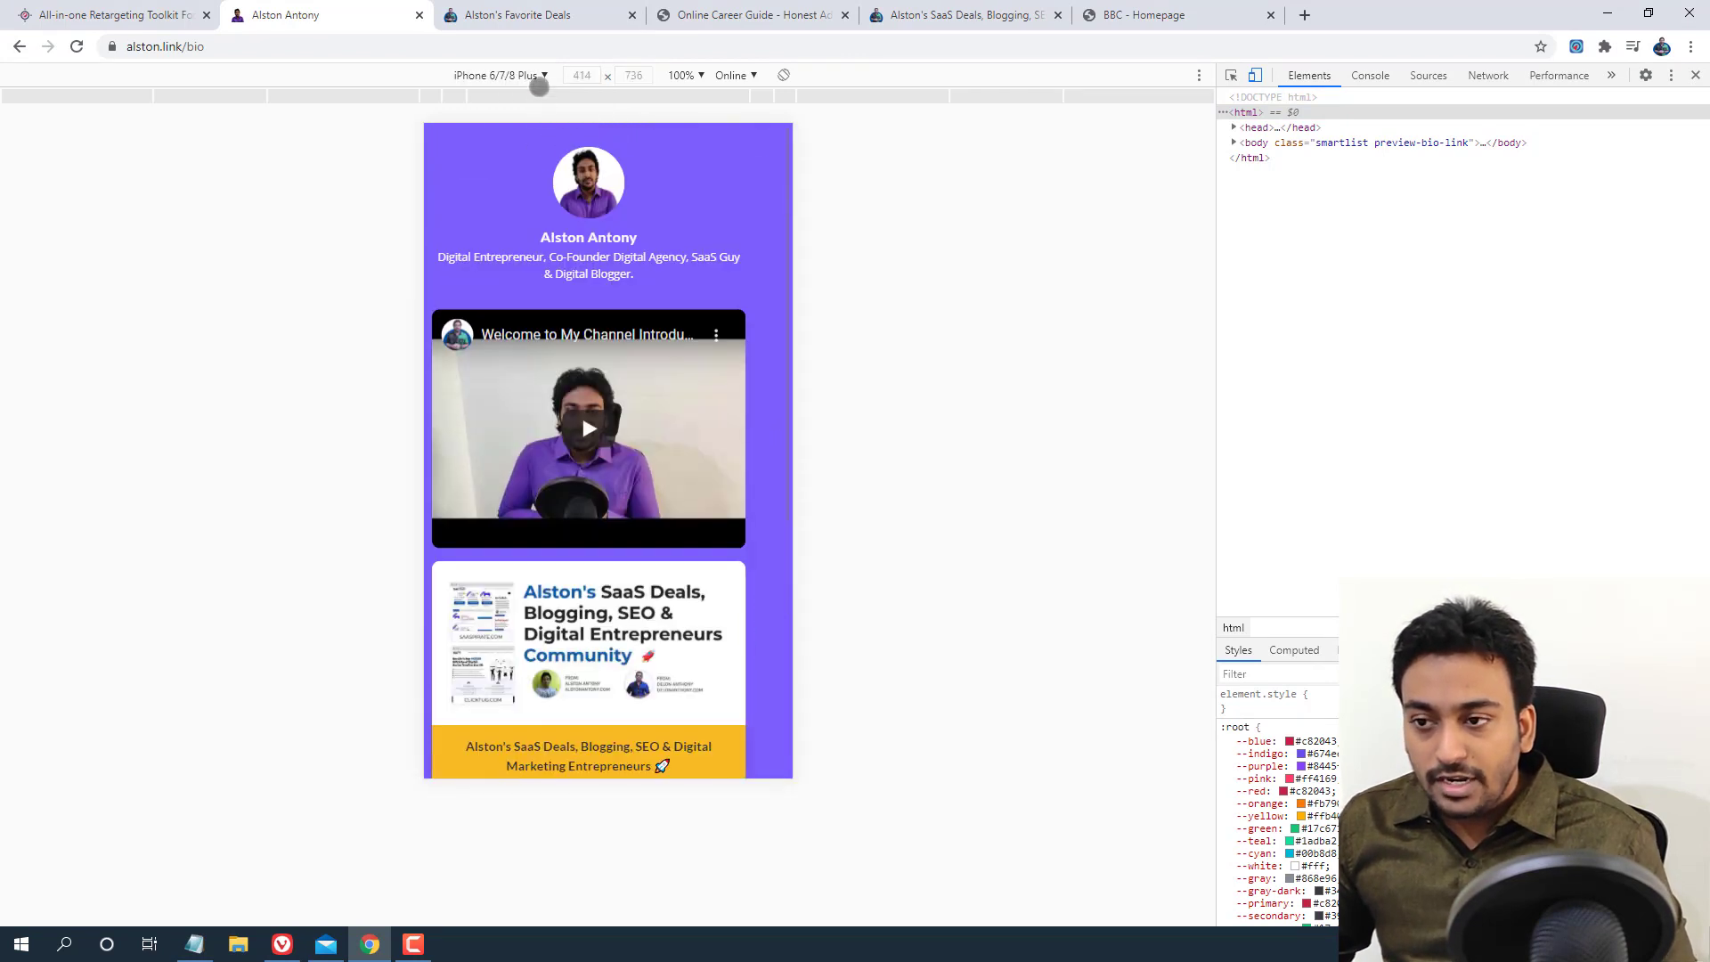
Preview the bio page as an iPhone 5/SE and review it down to the footer
click(534, 76)
click(506, 219)
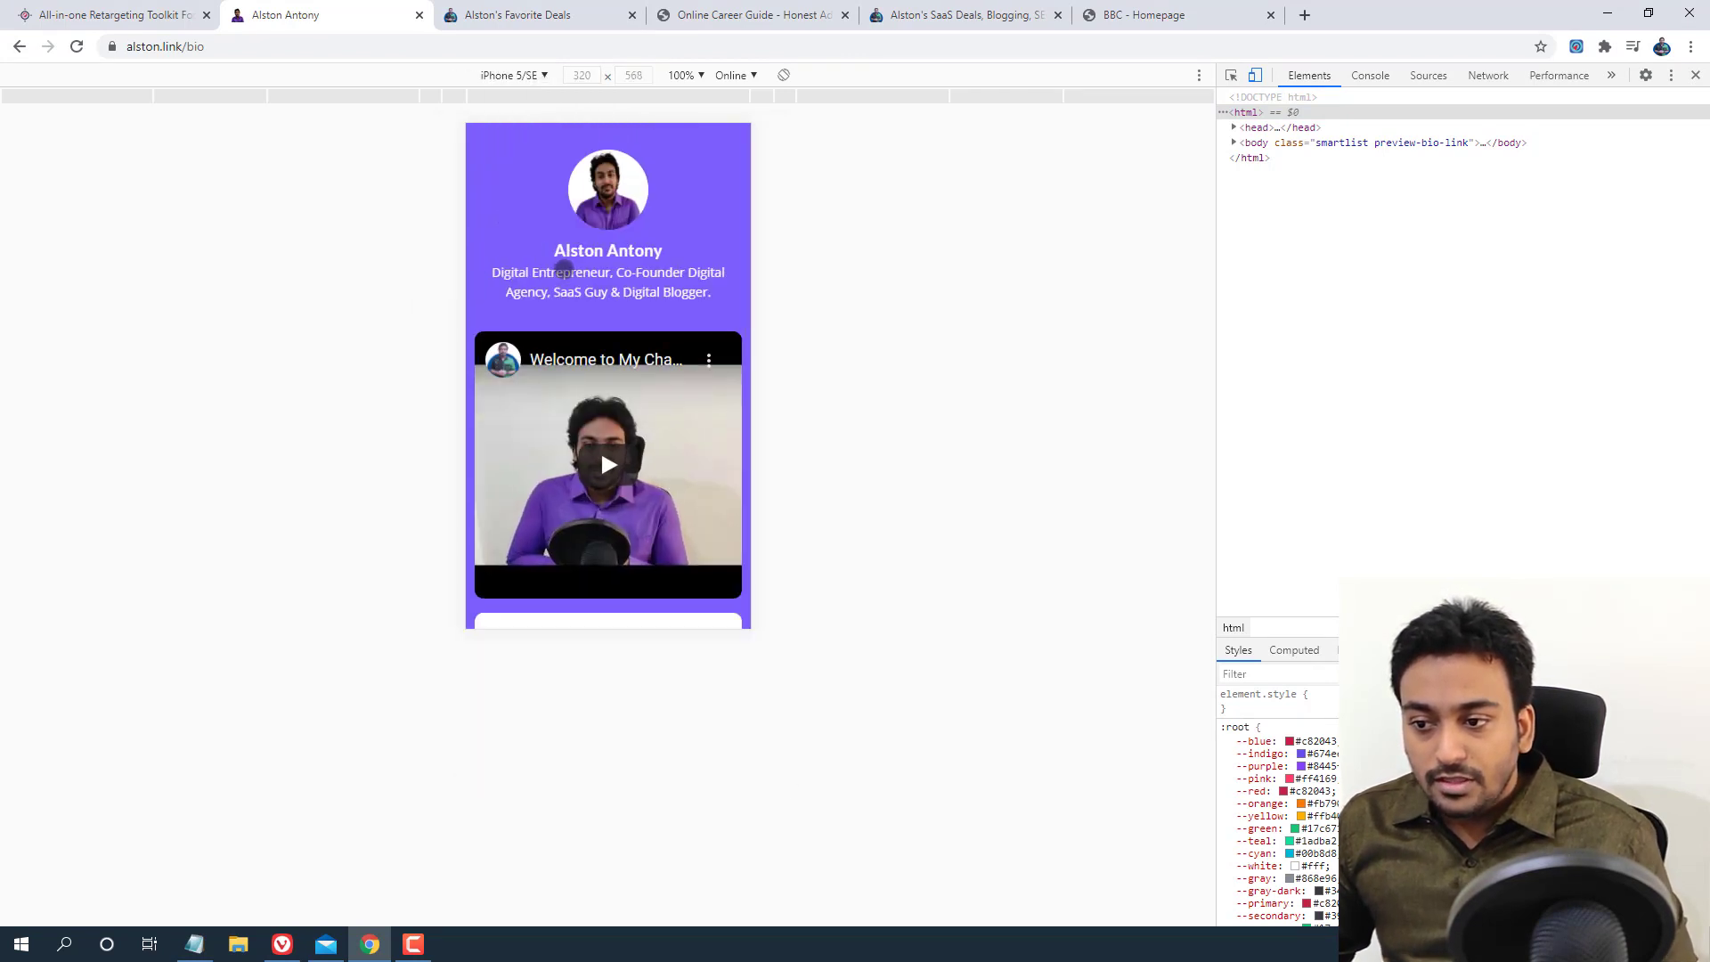
scroll(563, 268, down, 4)
scroll(564, 265, down, 5)
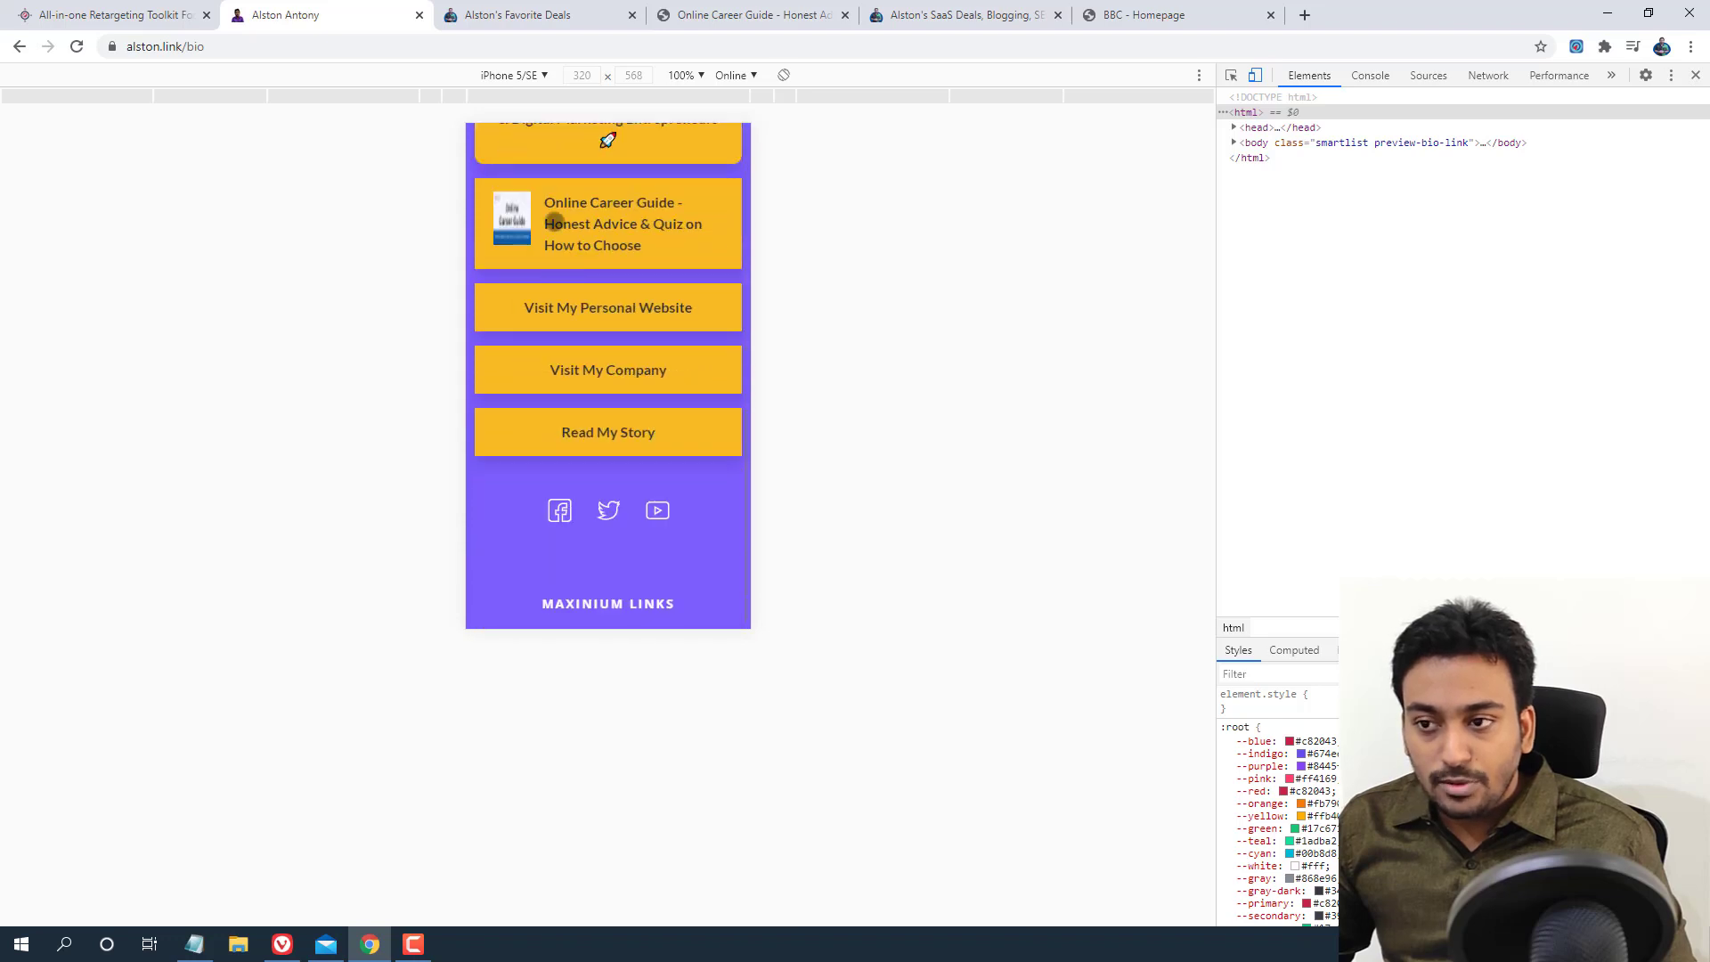
Preview the bio page as an iPhone X and review it up to the profile header
click(523, 76)
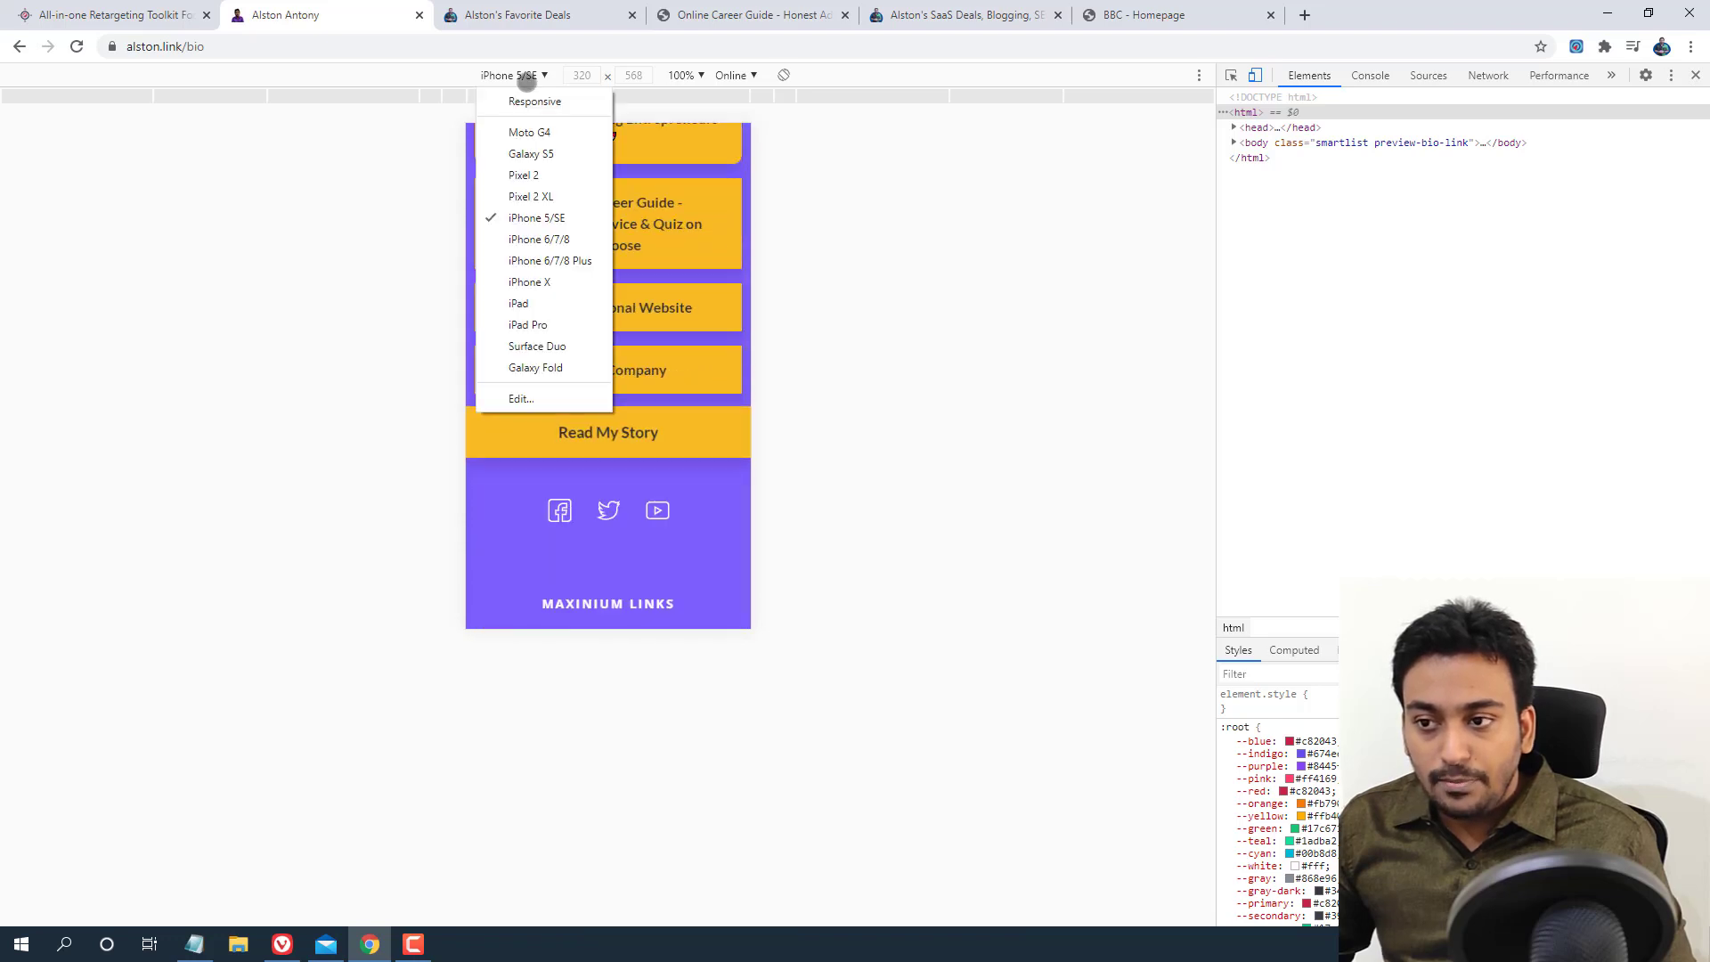
click(556, 281)
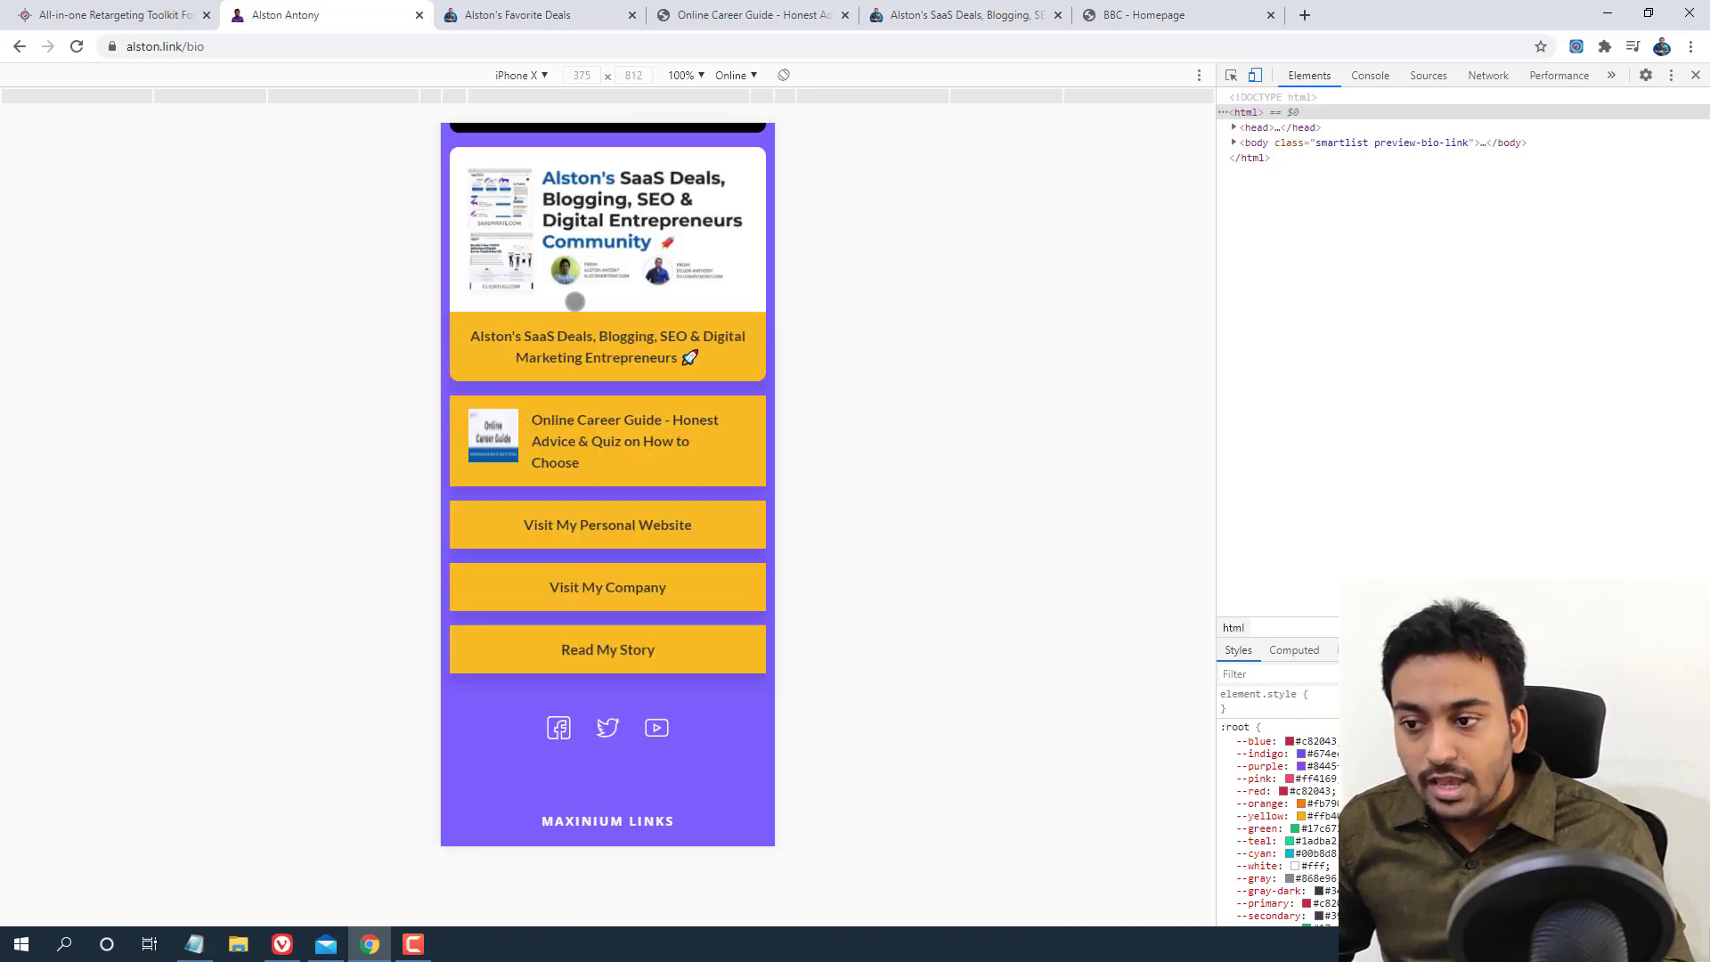
scroll(622, 374, up, 5)
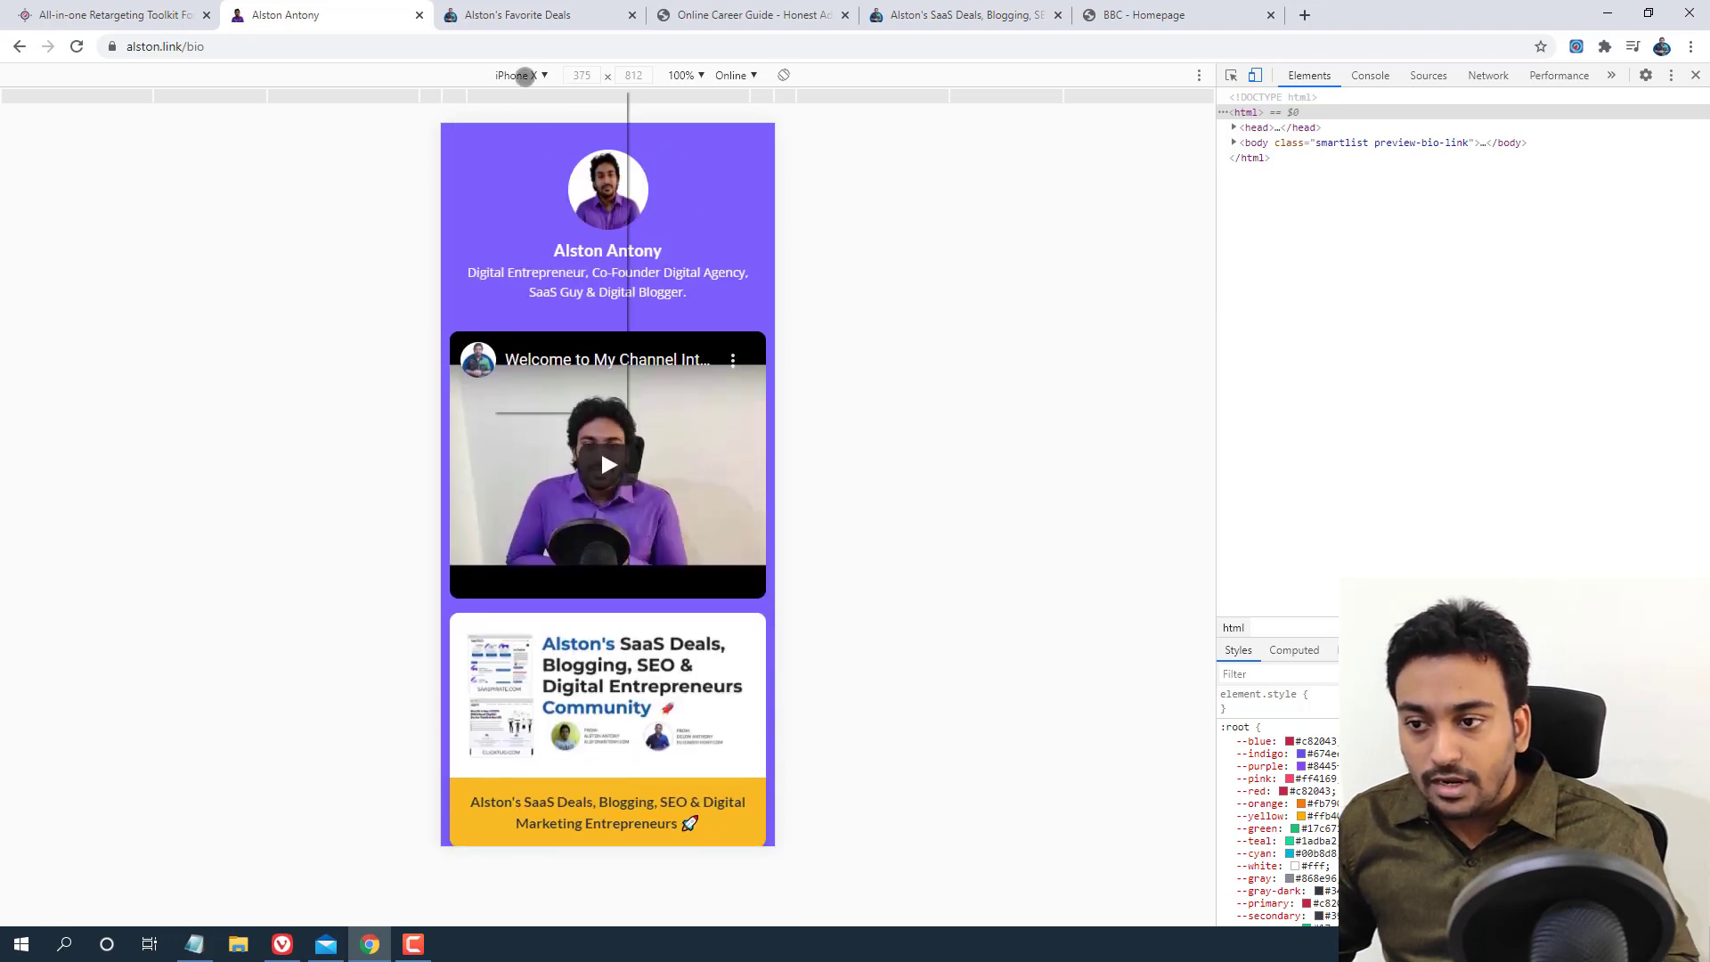
Preview the bio page as a Moto G4 and review its links down to the footer
click(521, 75)
click(542, 134)
scroll(602, 252, down, 10)
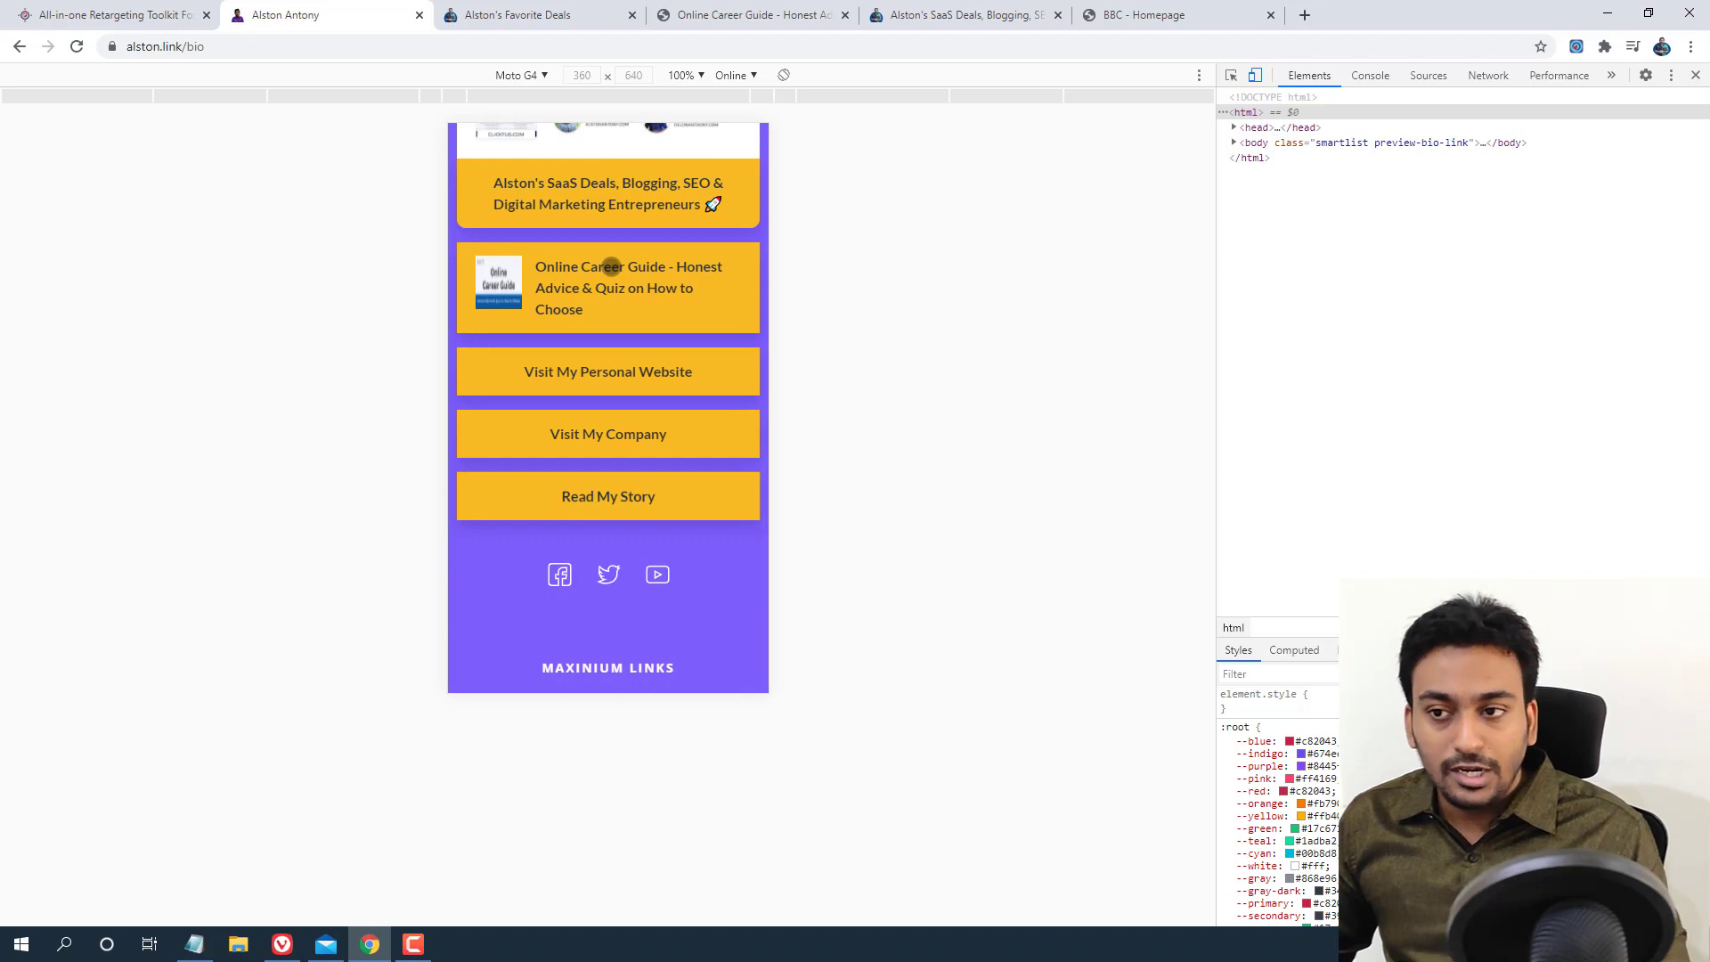
Close the bio page, examine the Favorite Deals curated page from its header, and put Chrome away
click(419, 14)
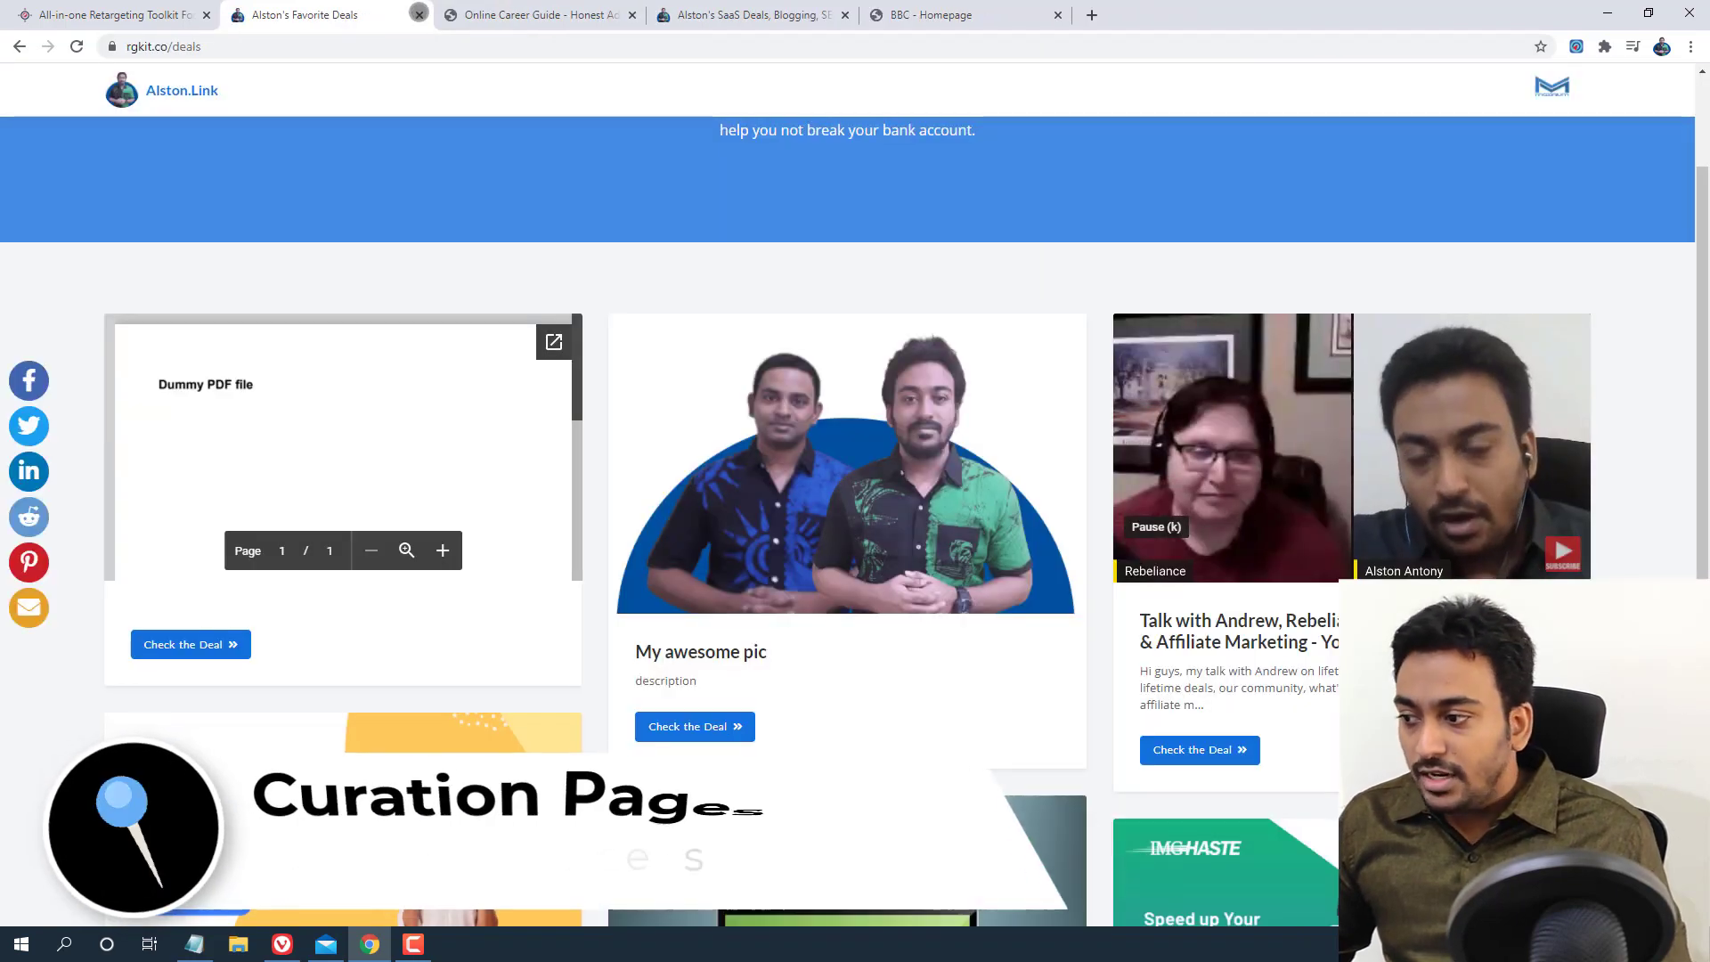
scroll(573, 172, up, 2)
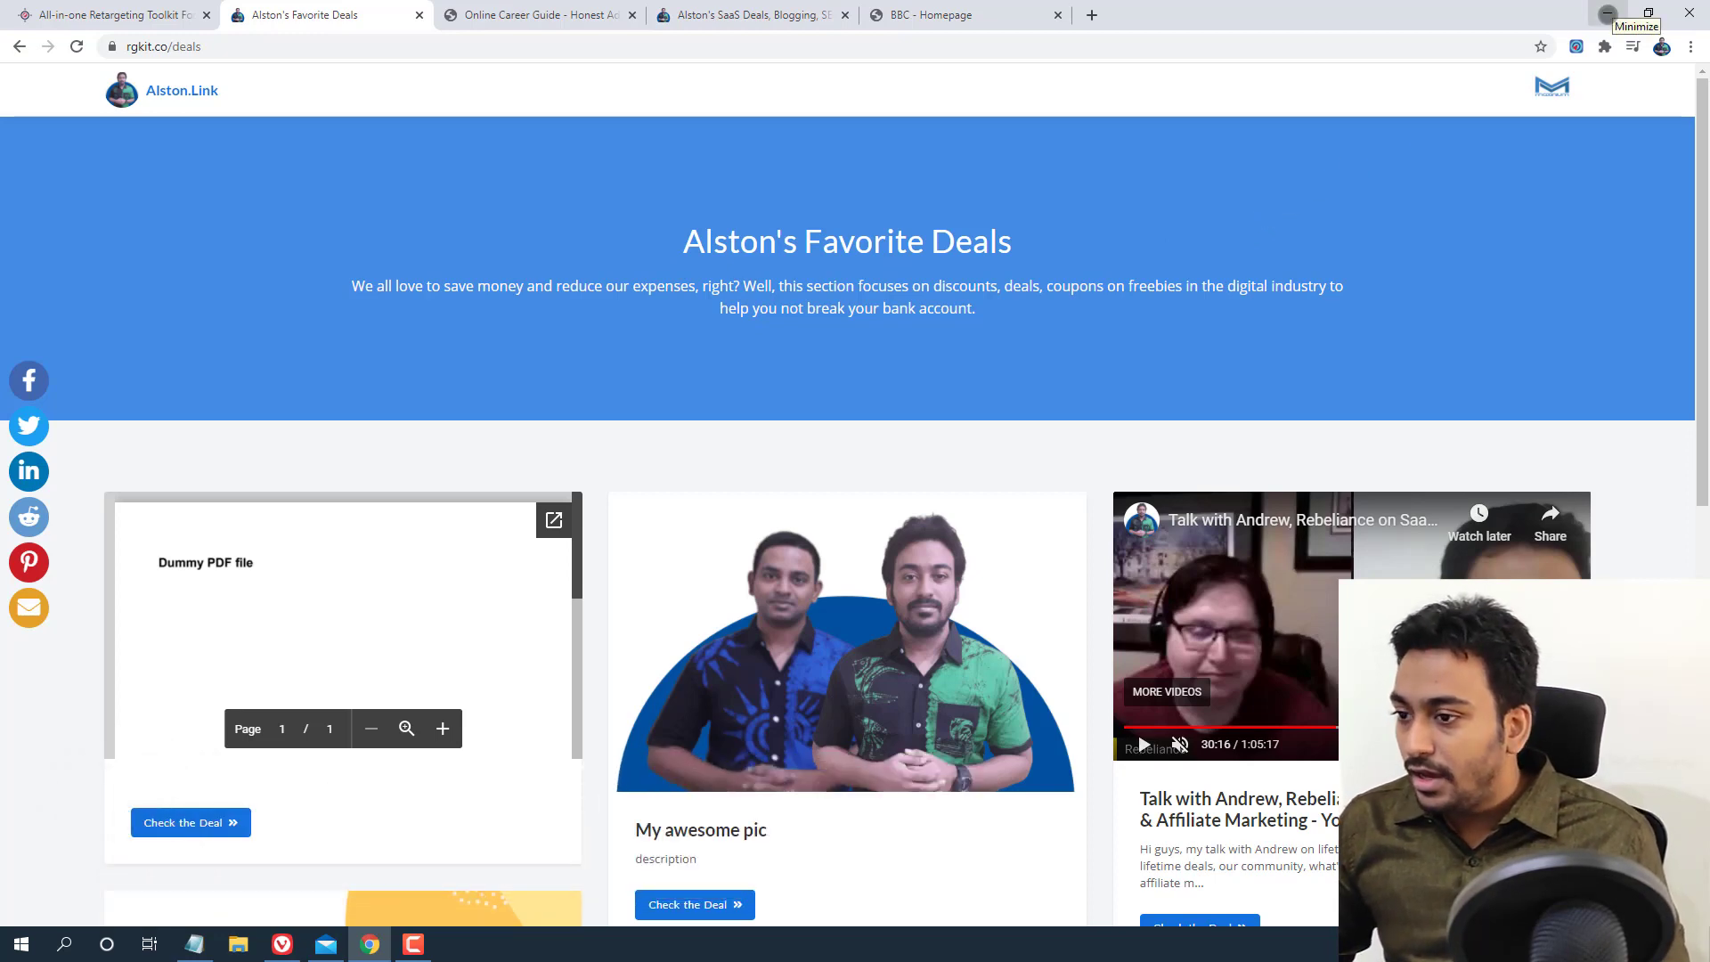
click(1608, 13)
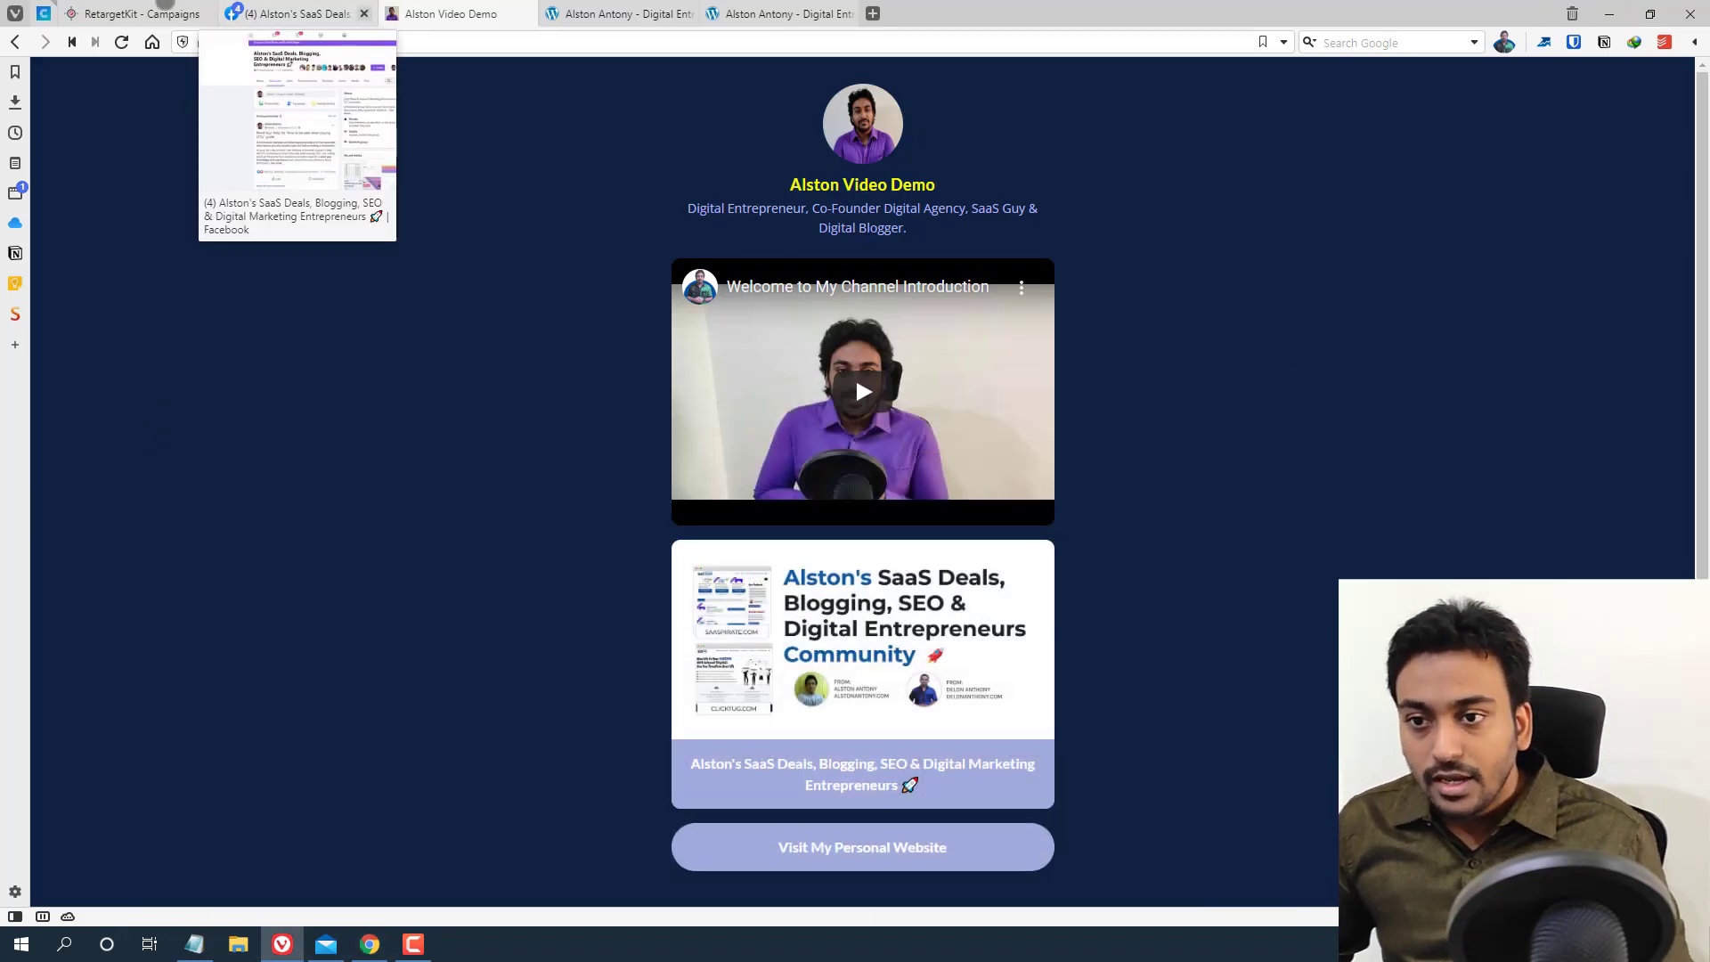
Return to the RetargetKit campaigns page and start a new campaign for the Alston.link brand
click(133, 11)
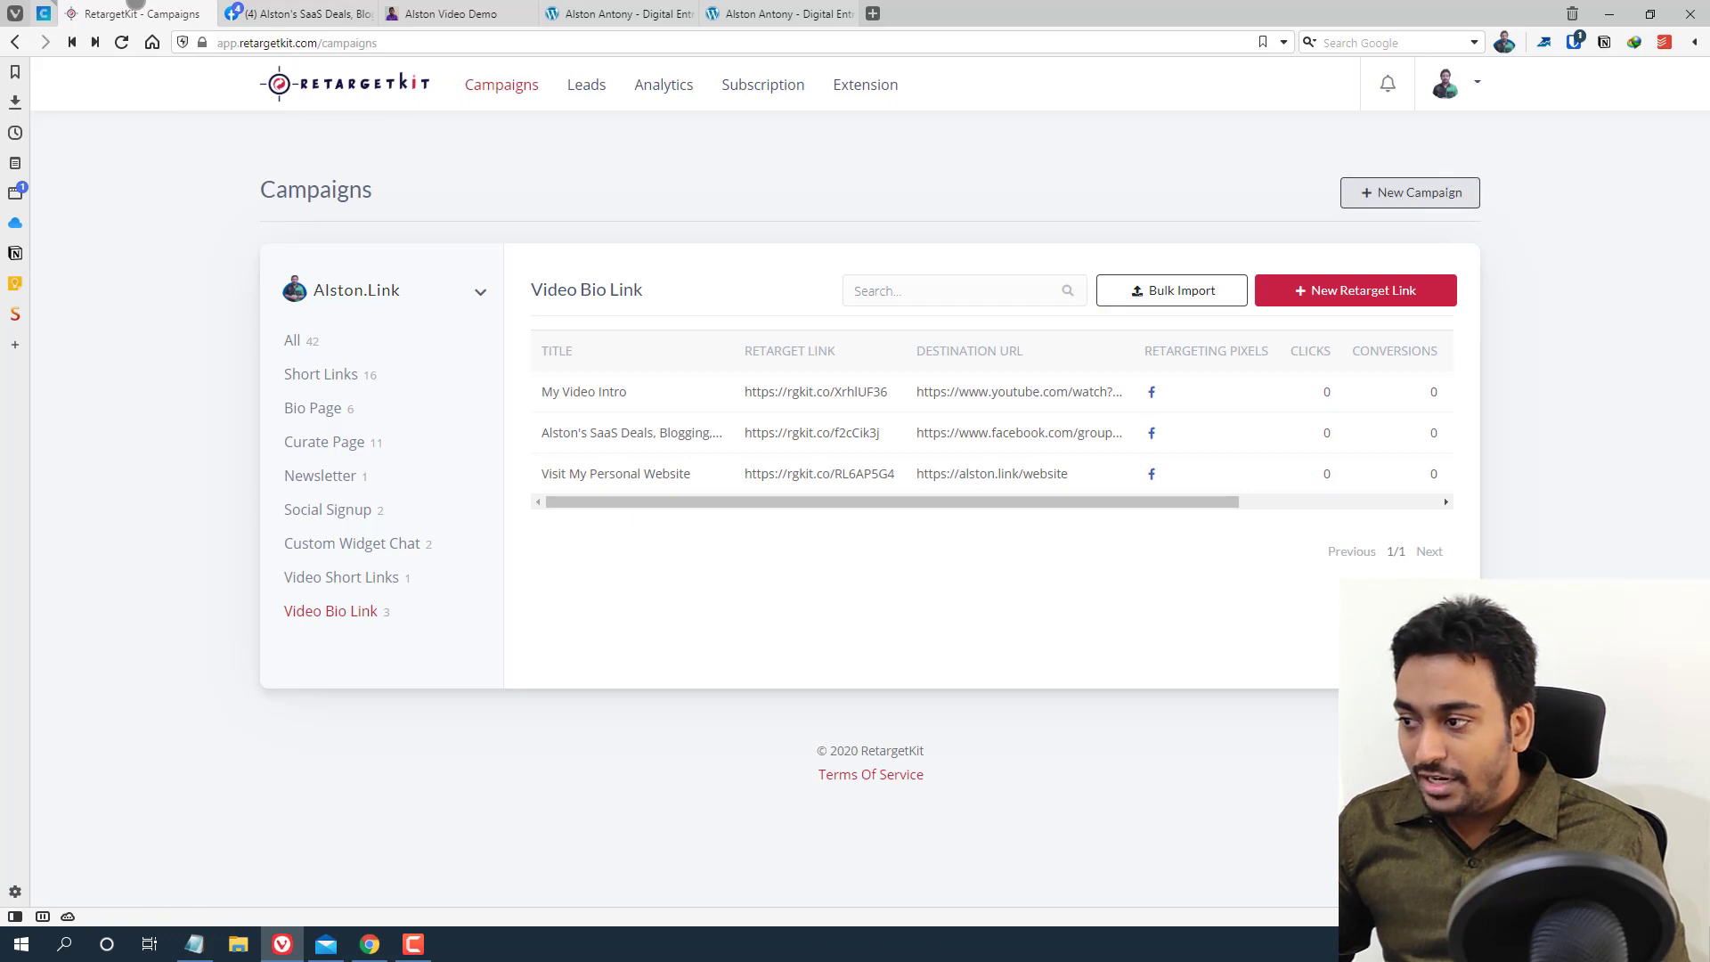
click(1379, 182)
click(221, 423)
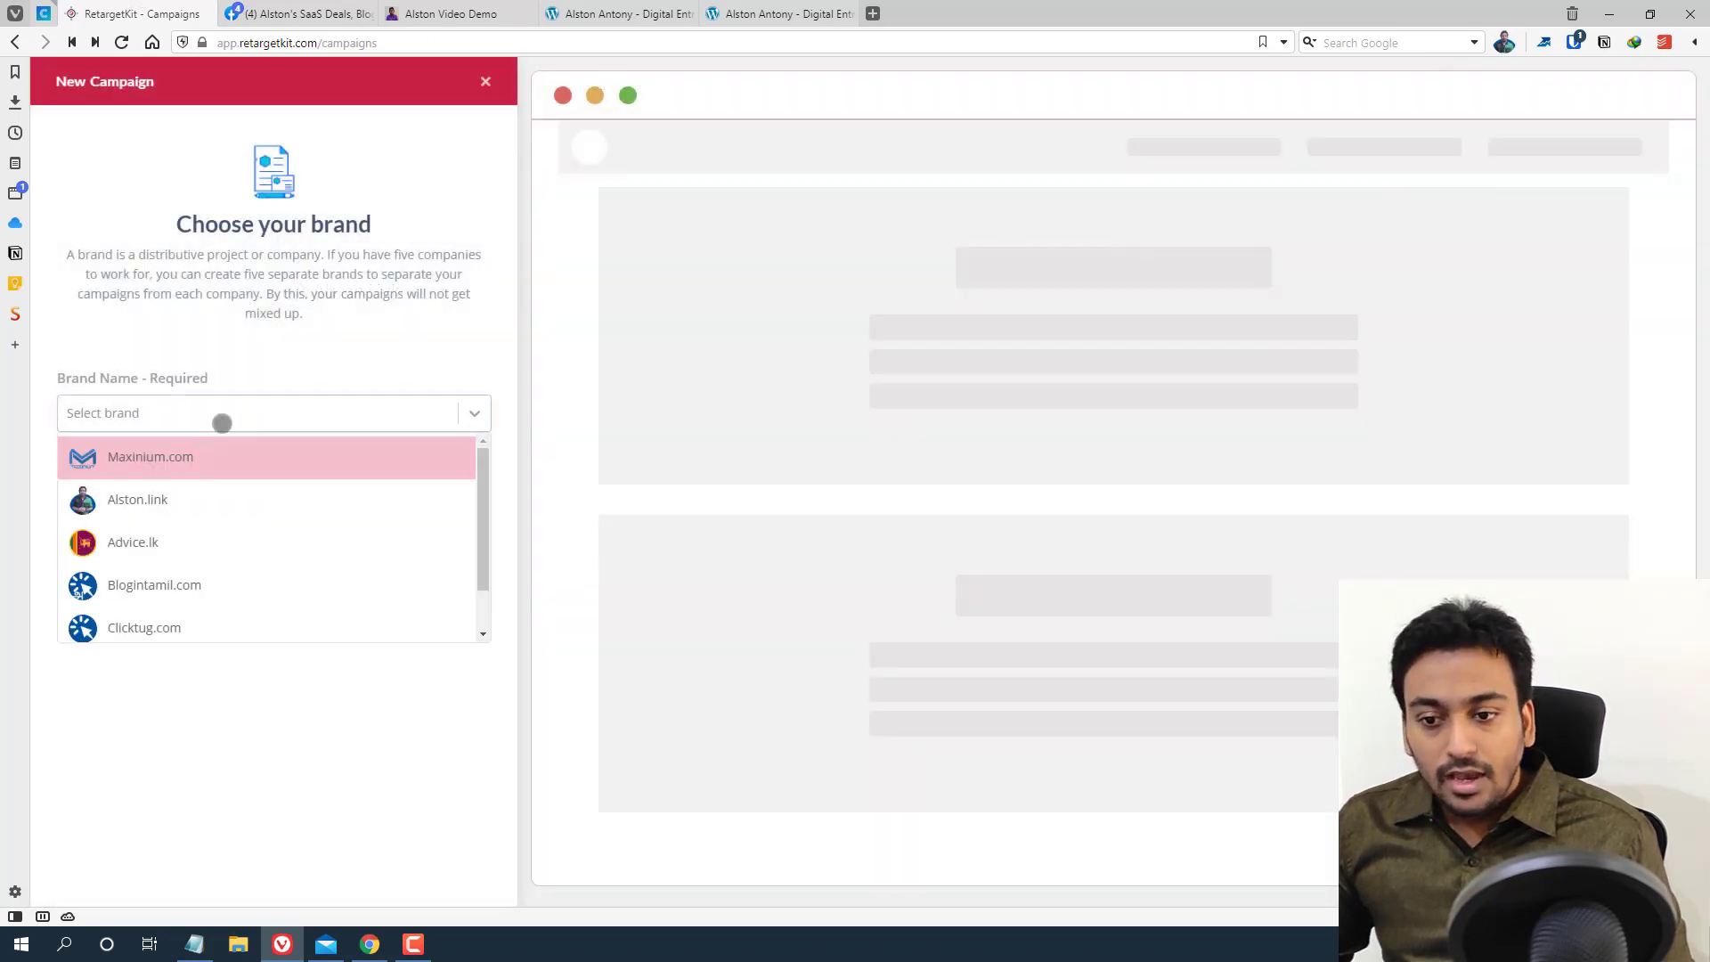
scroll(219, 425, down, 2)
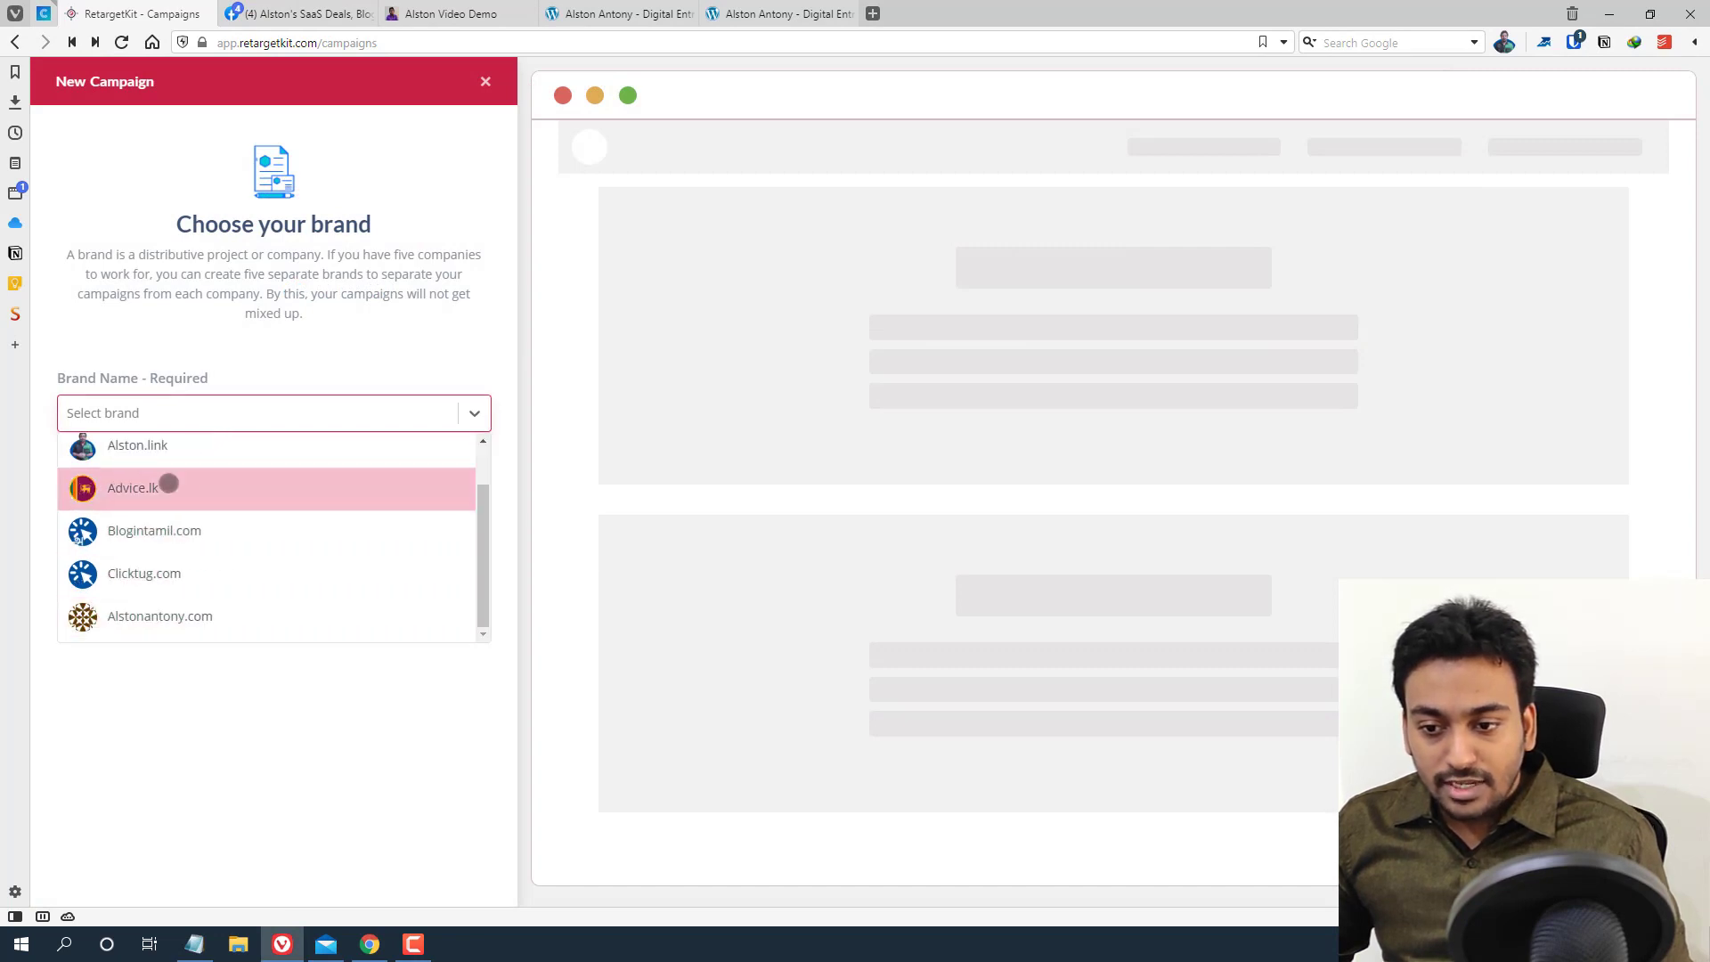
click(191, 447)
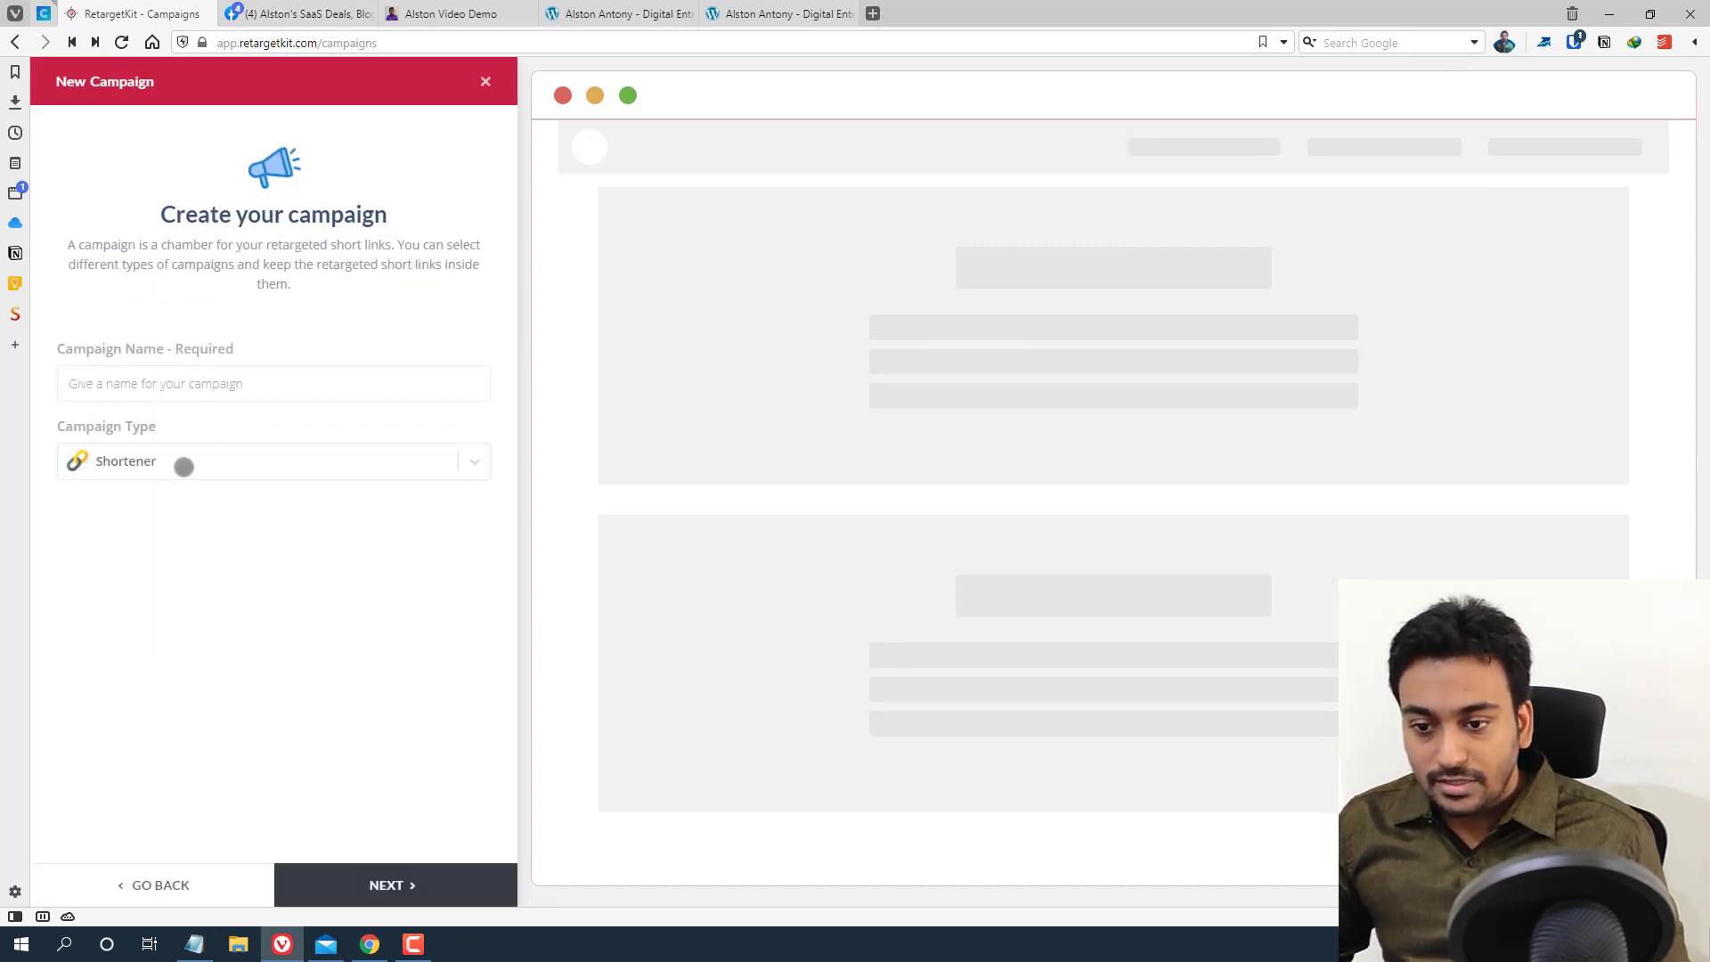
Set the campaign type to Curated Page, name it "Video Demo Curated" and continue to the custom domain stage
click(183, 466)
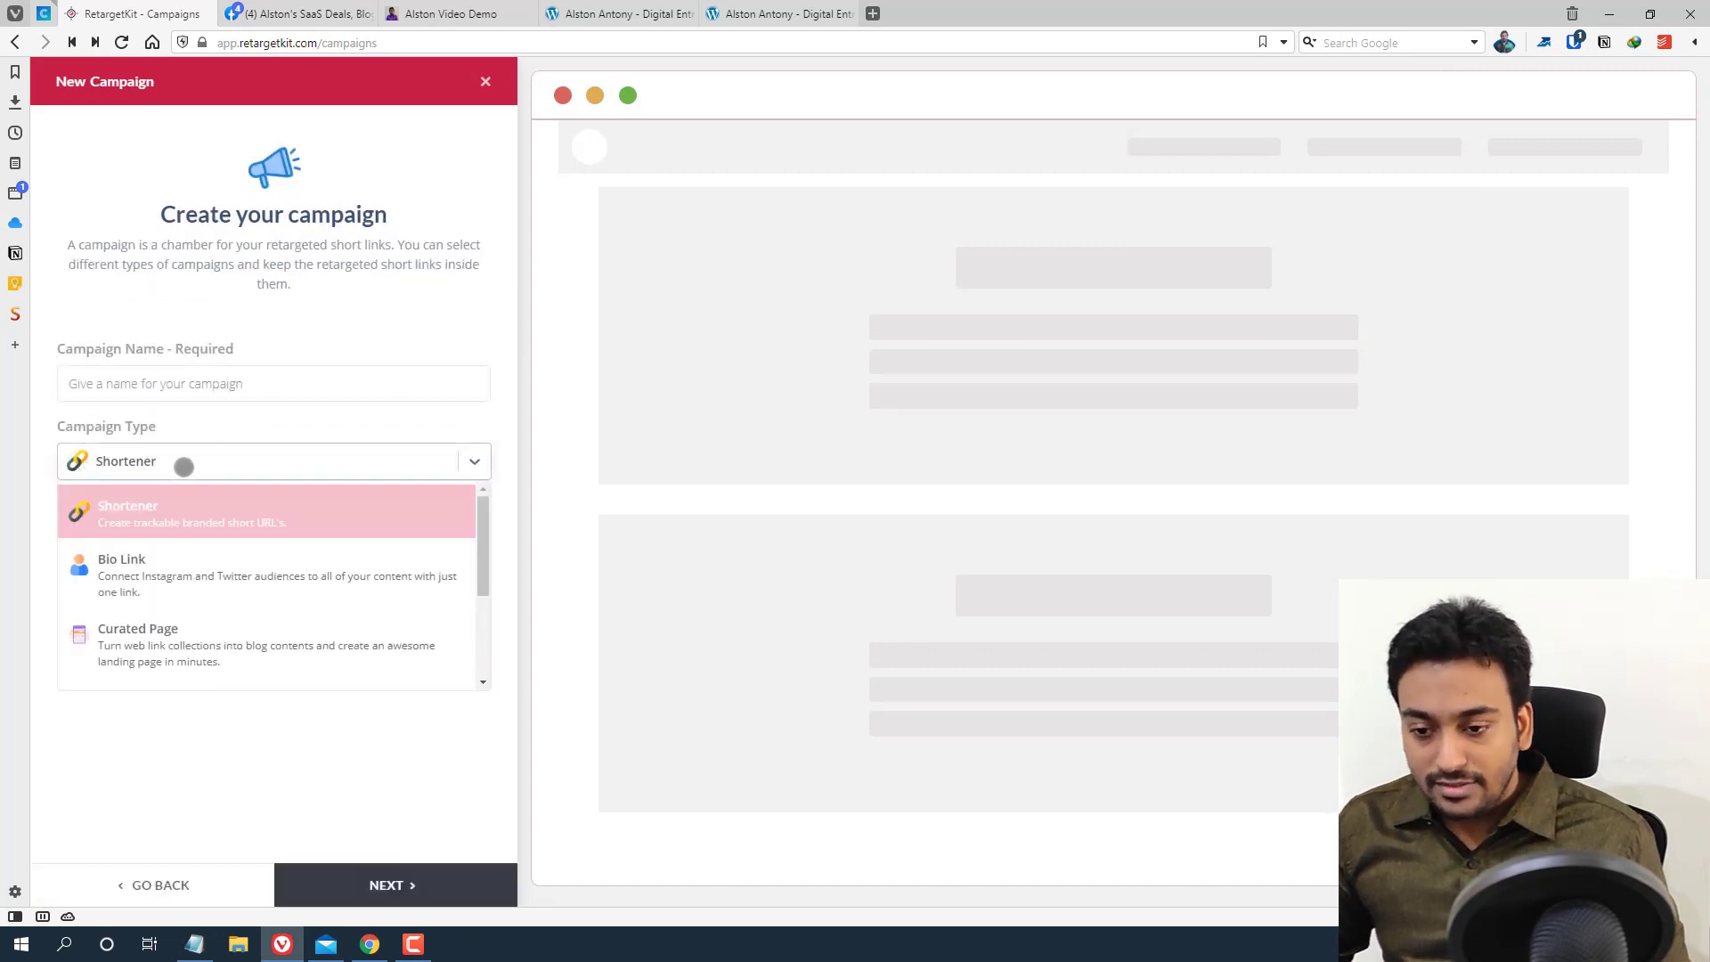
click(154, 646)
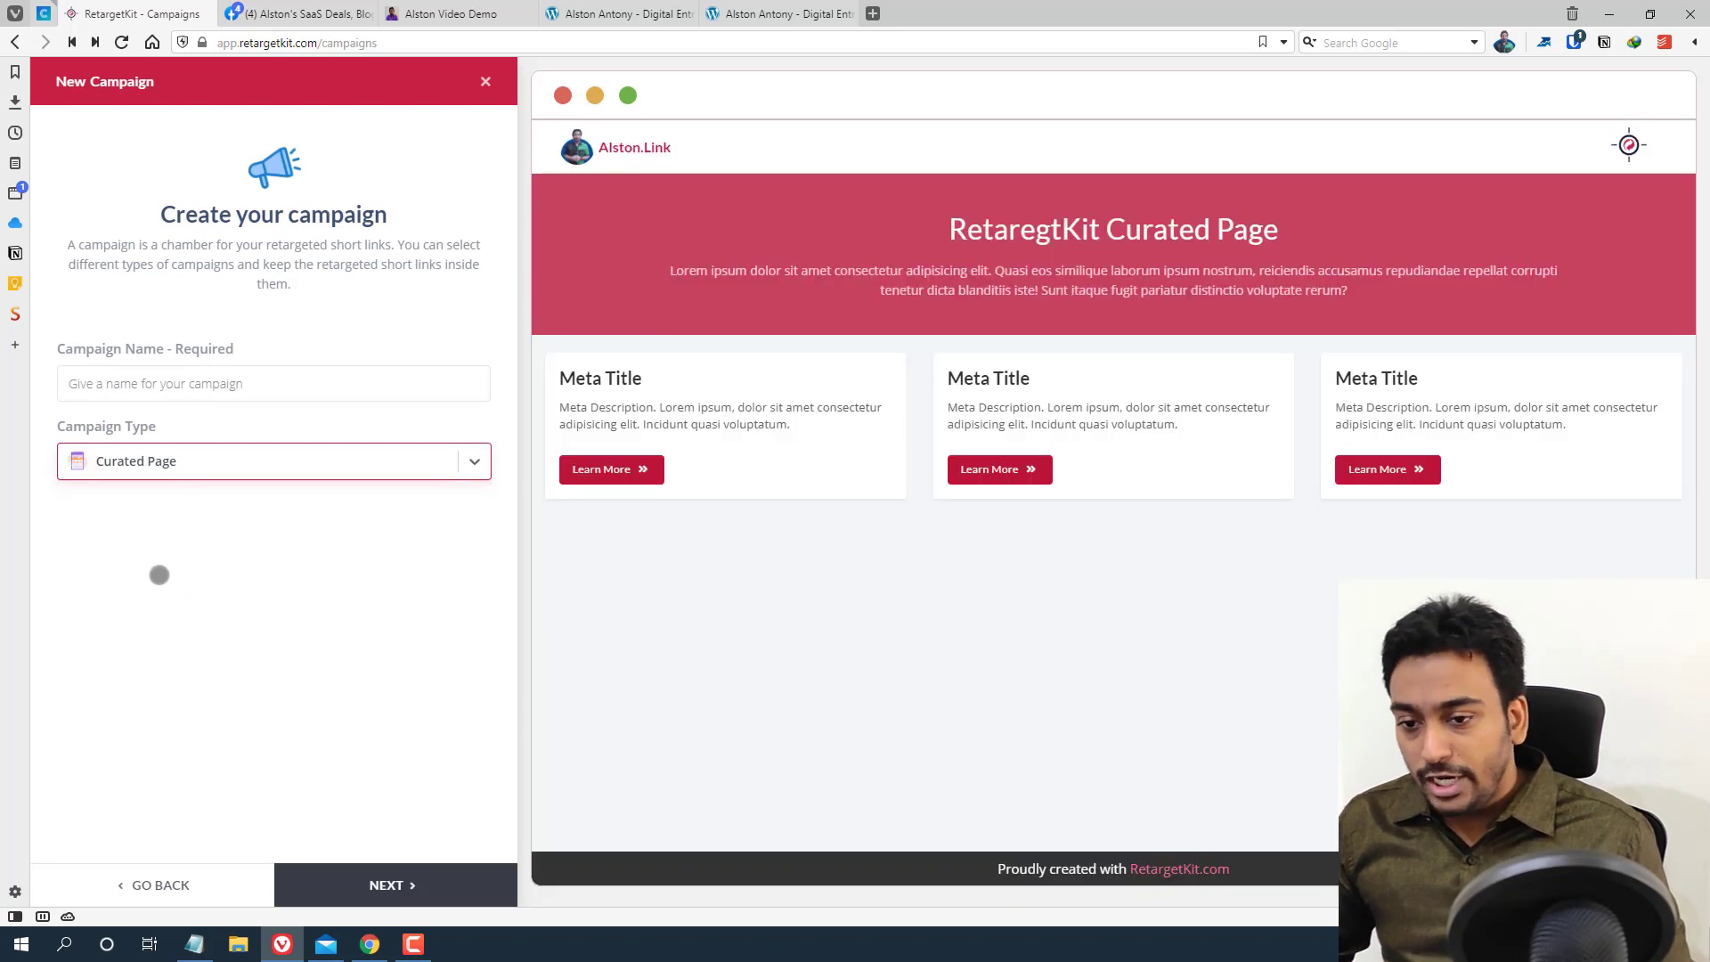
click(172, 381)
text(Video Demo Curated)
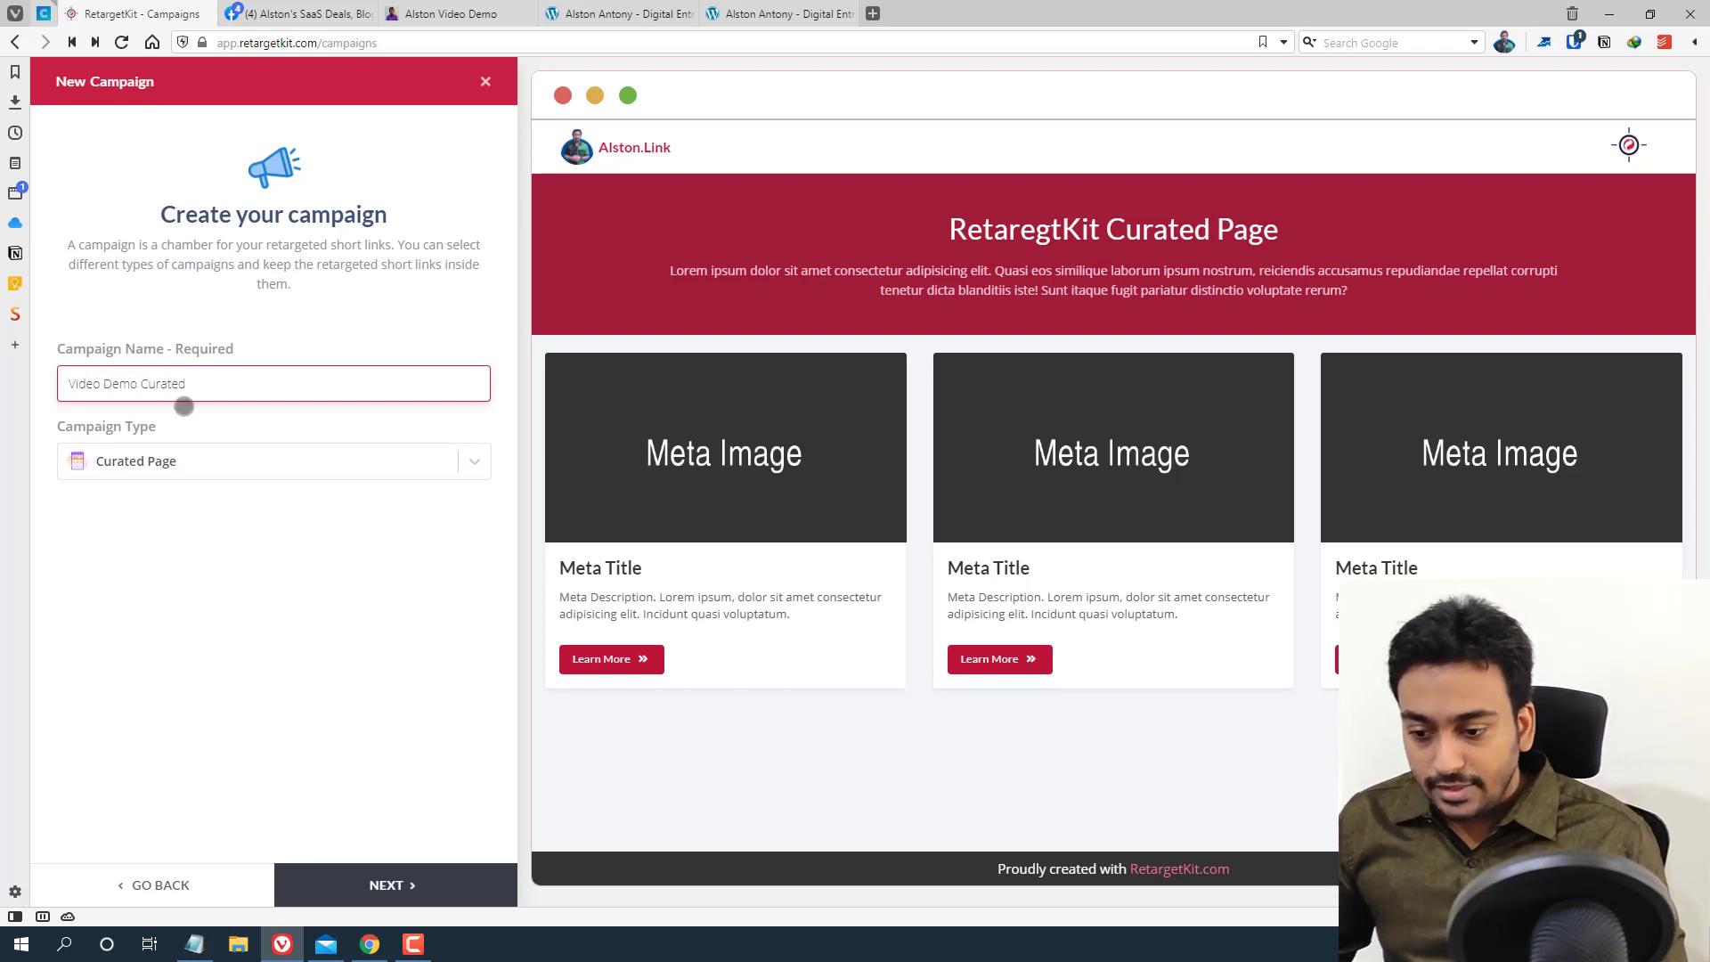
click(381, 873)
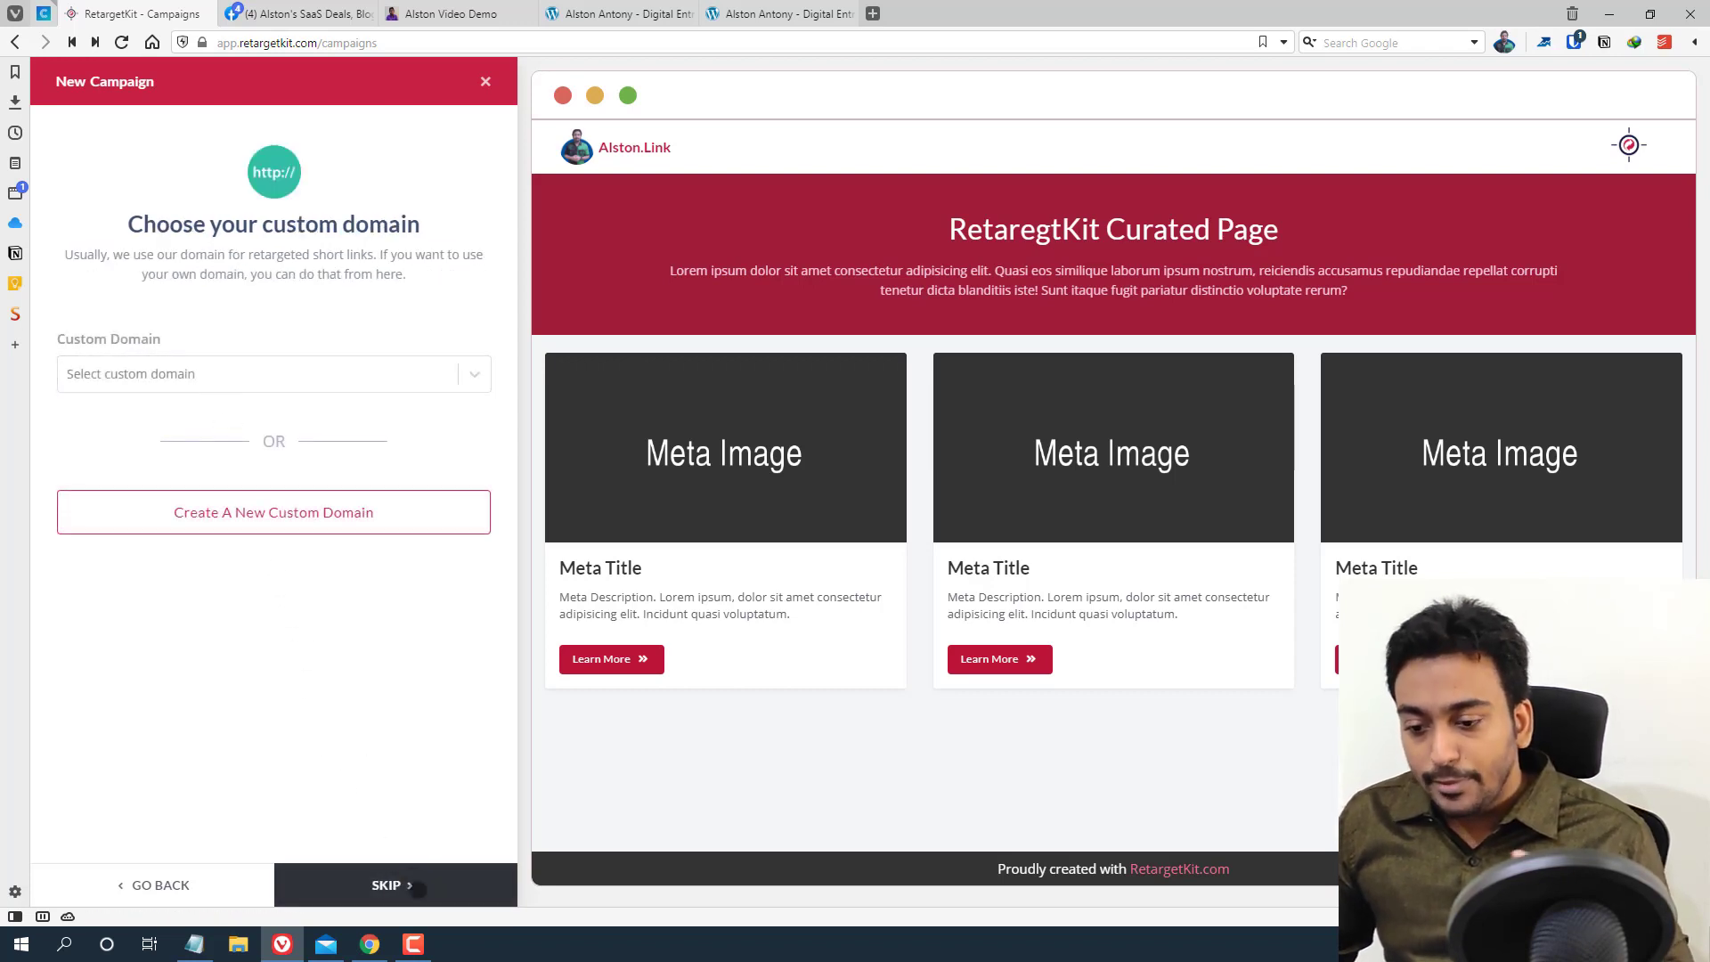
Skip the custom domain, assign the SaaSpirate retargeting pixel and continue to the page content settings
click(415, 887)
click(210, 373)
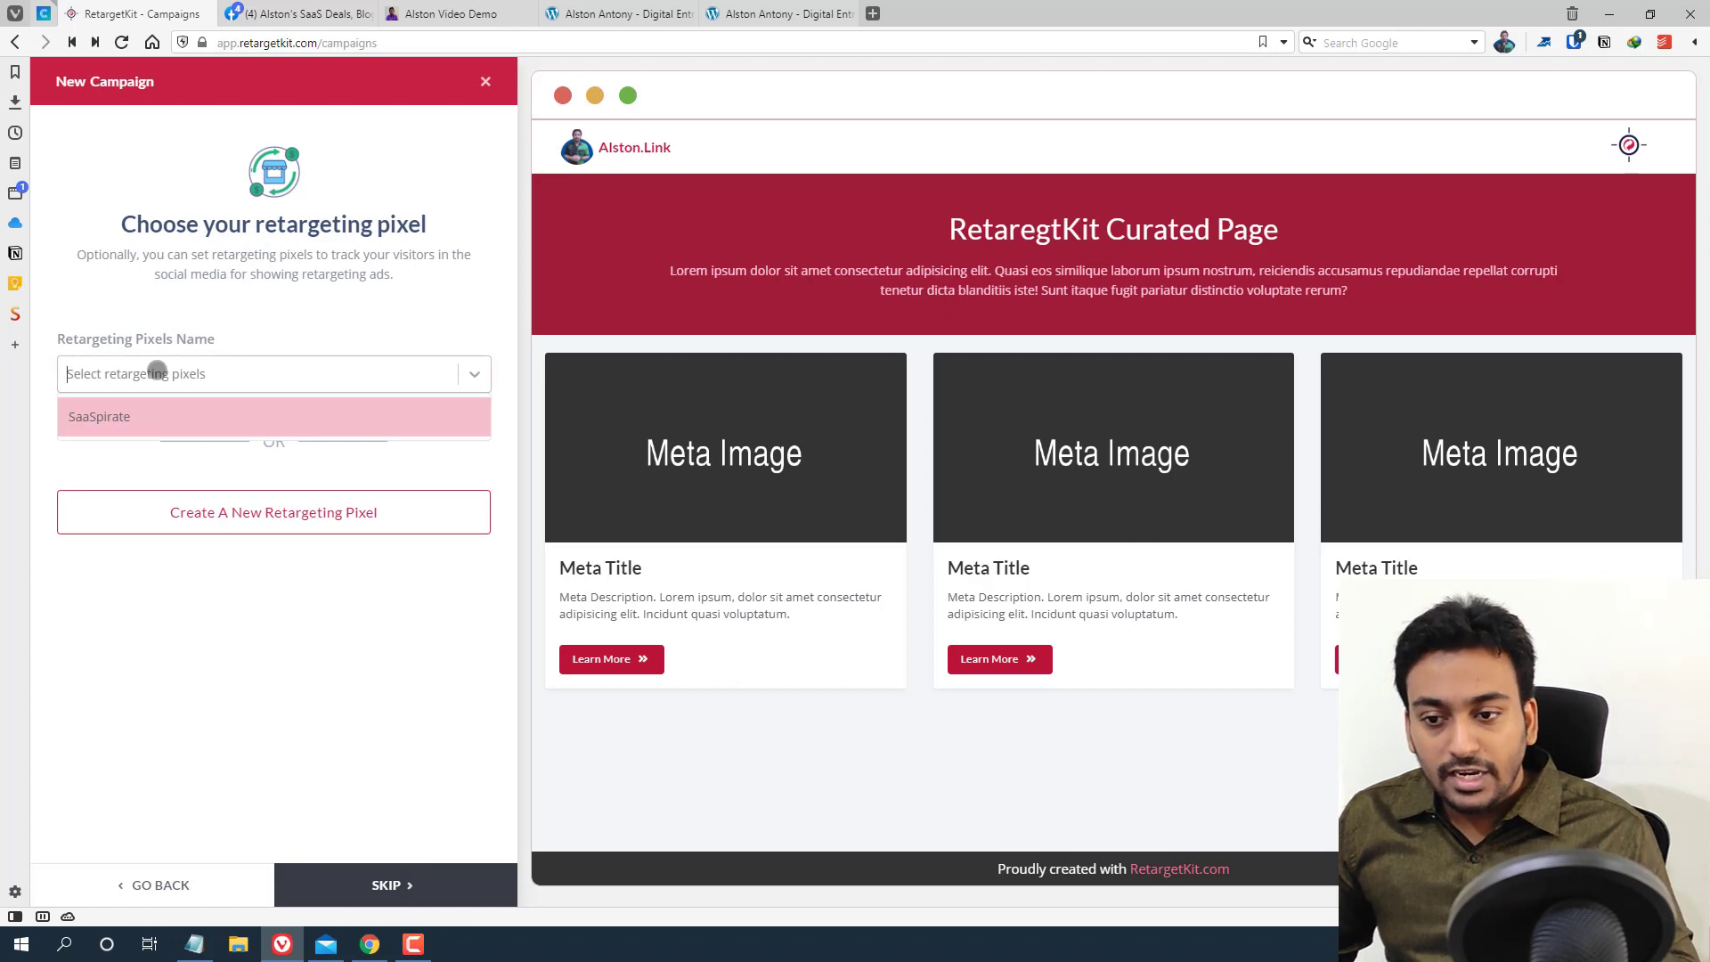
click(157, 413)
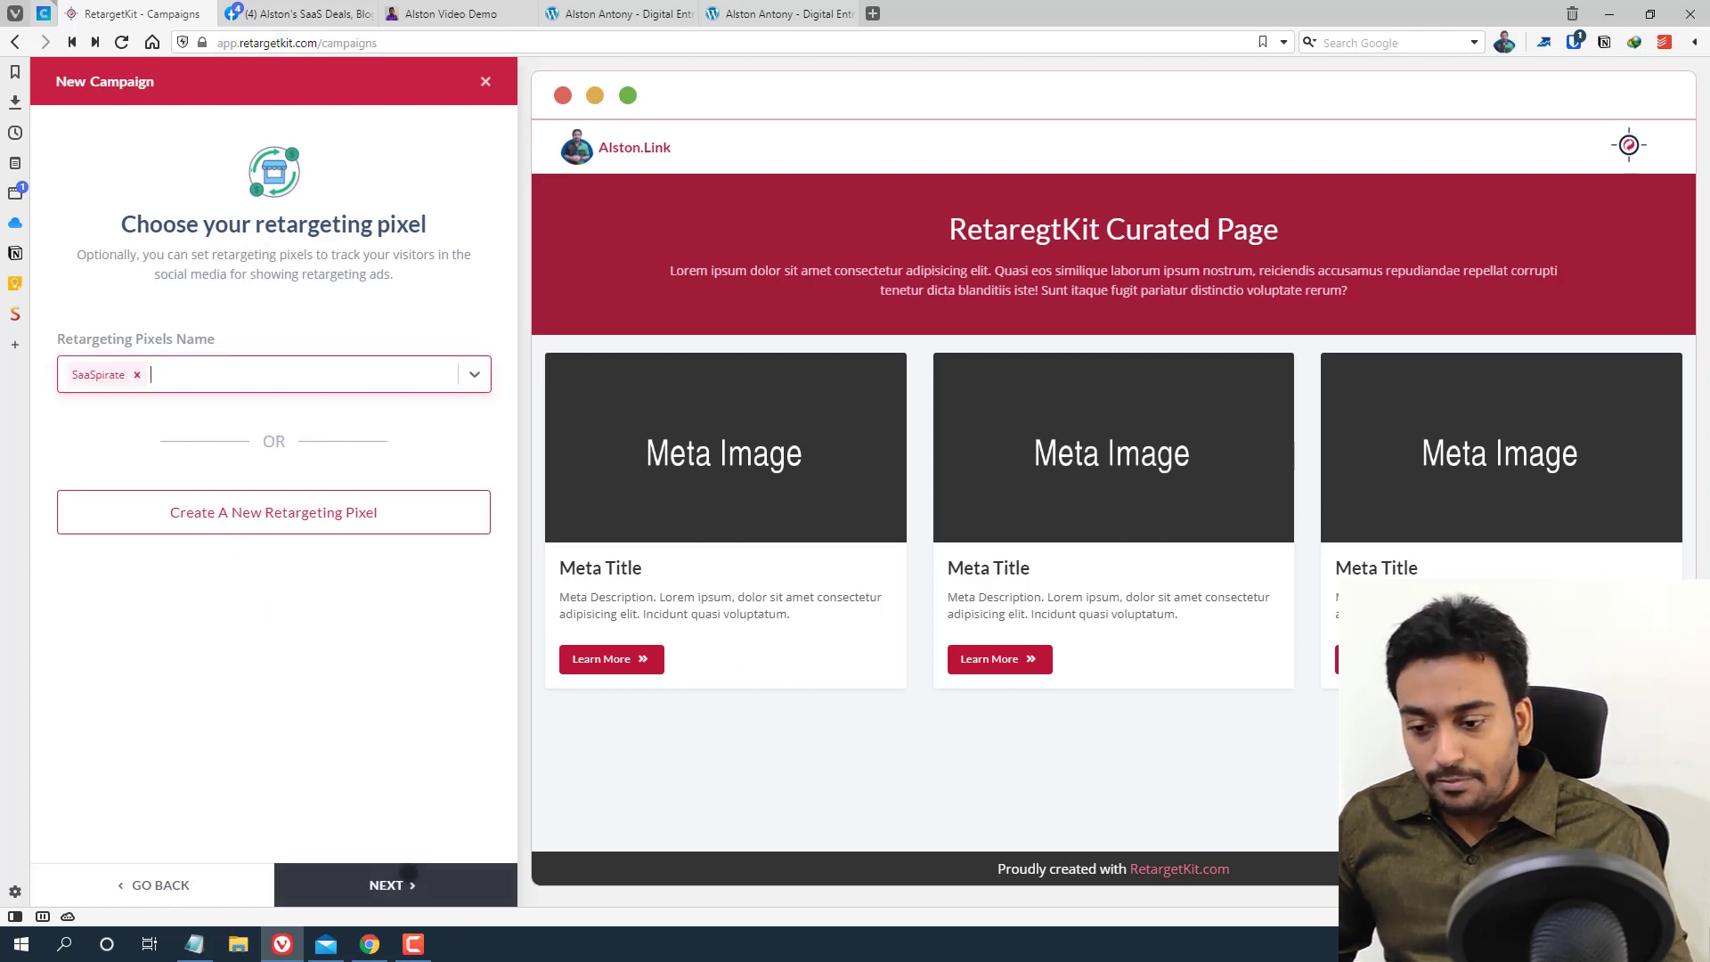
click(392, 885)
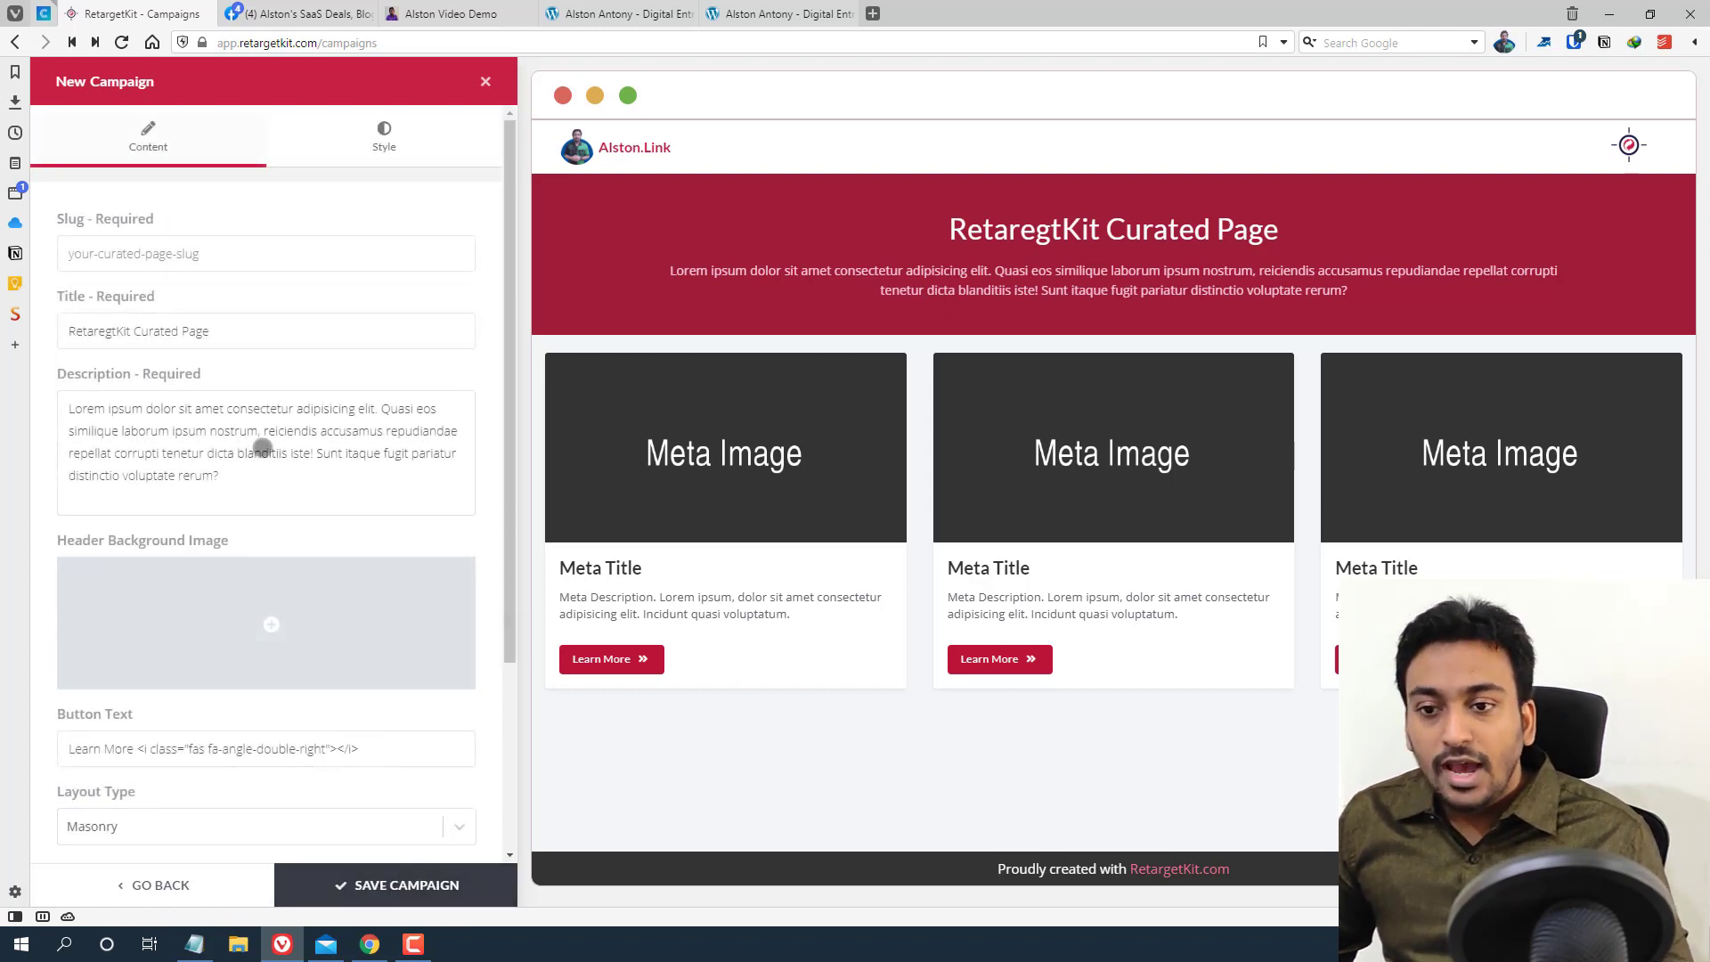
Set the curated page's slug to alston-video-demo-page
click(194, 251)
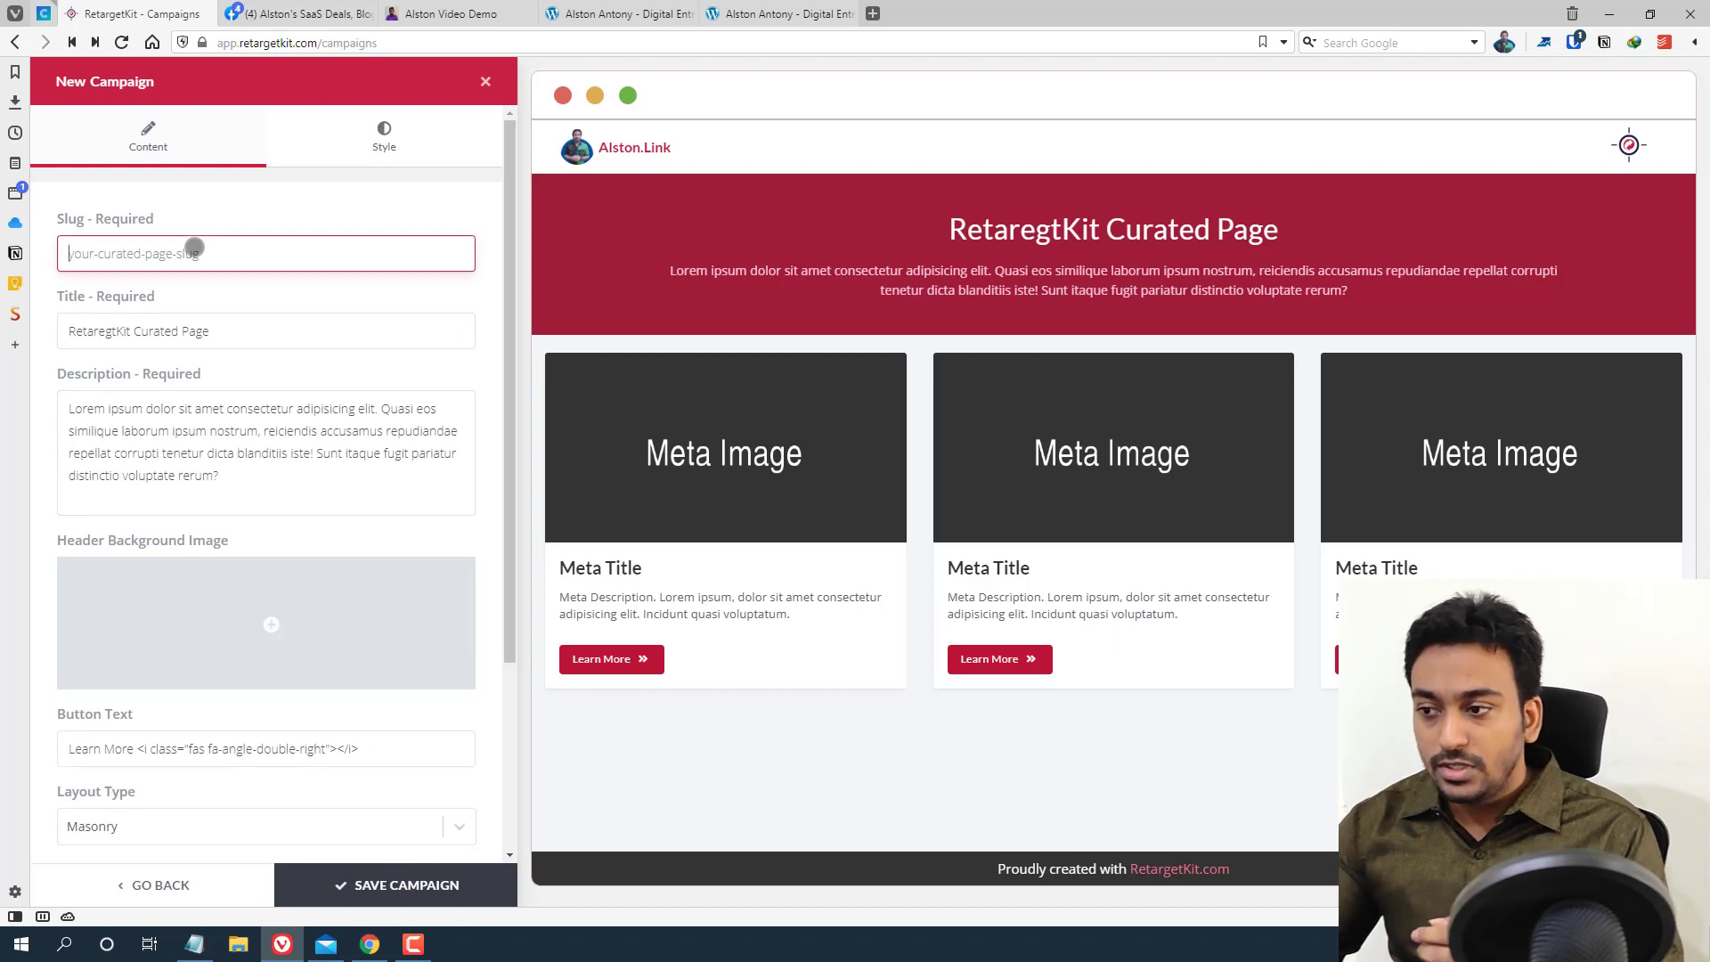
text(alston-video-demo-page)
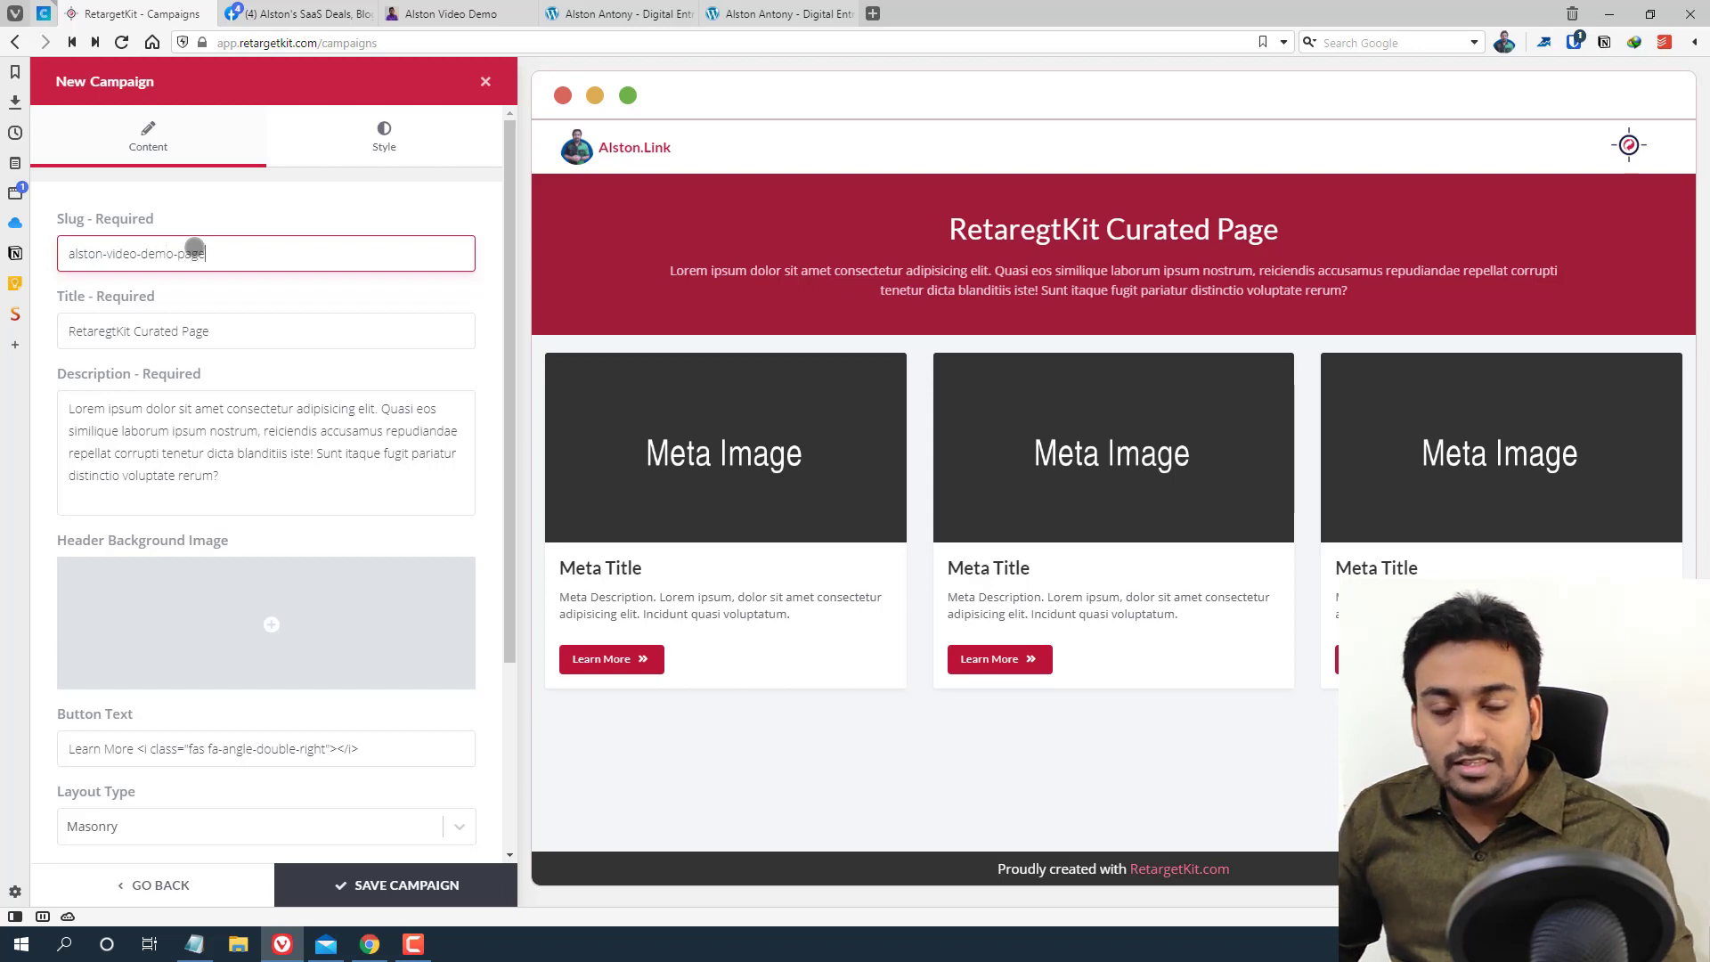
click(205, 200)
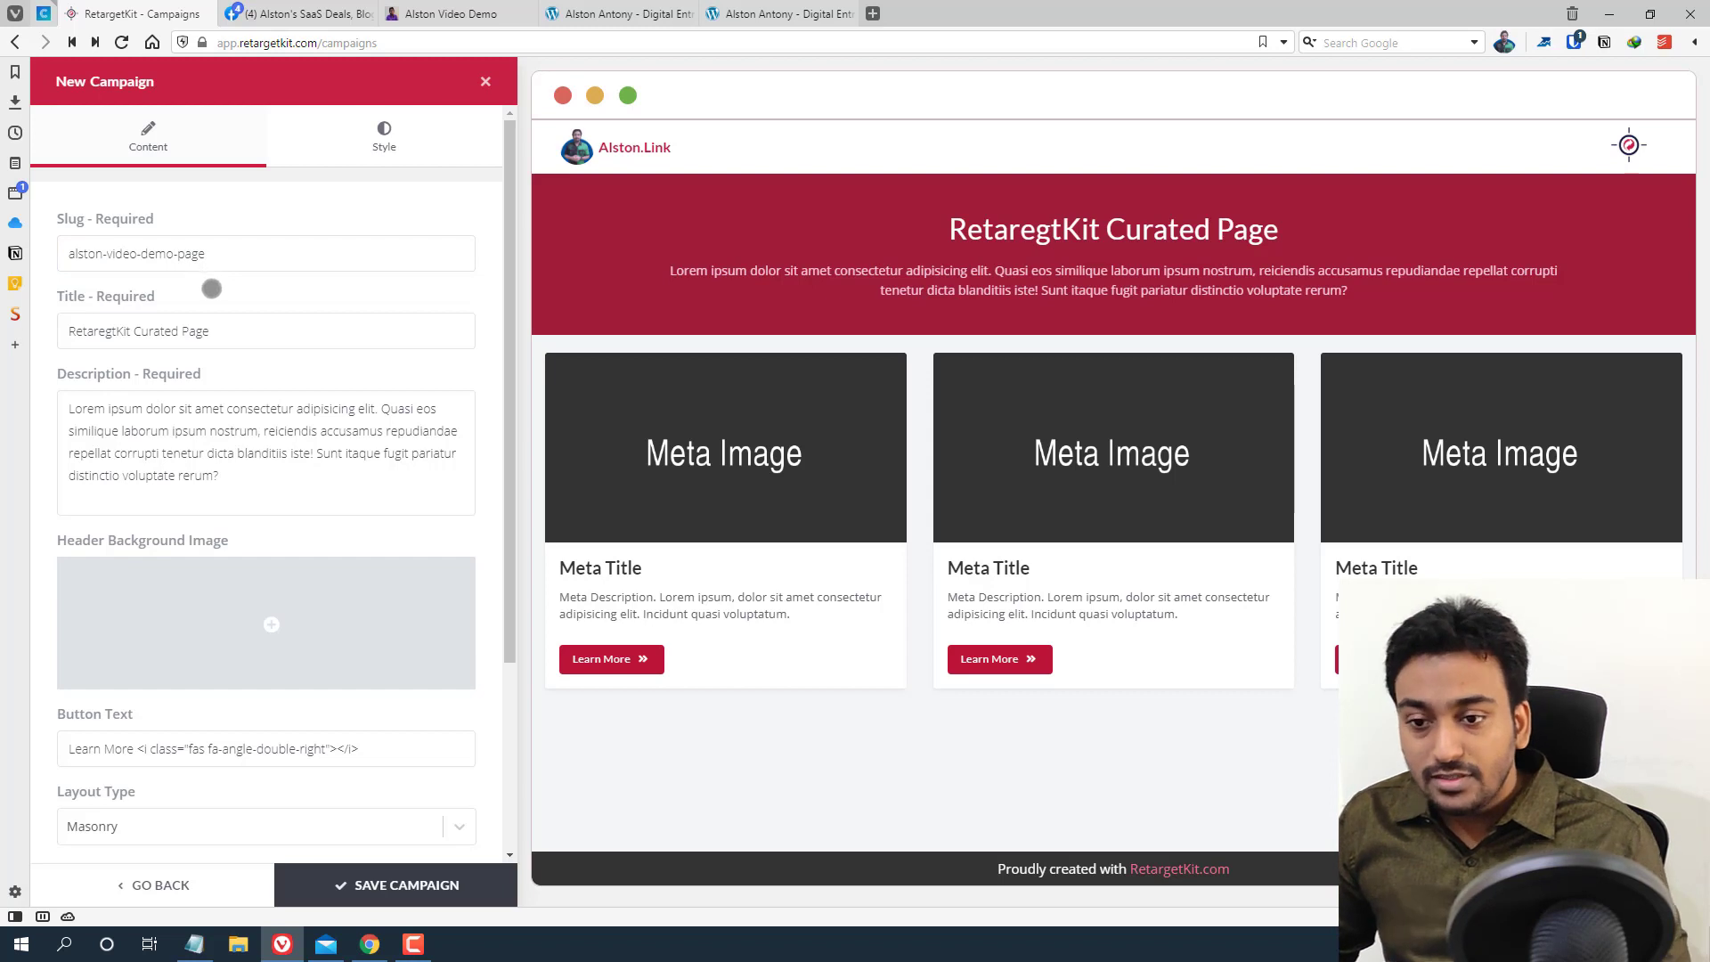
Replace the placeholder page title with "Video Example of Curated Pages"
drag(210, 330, 36, 312)
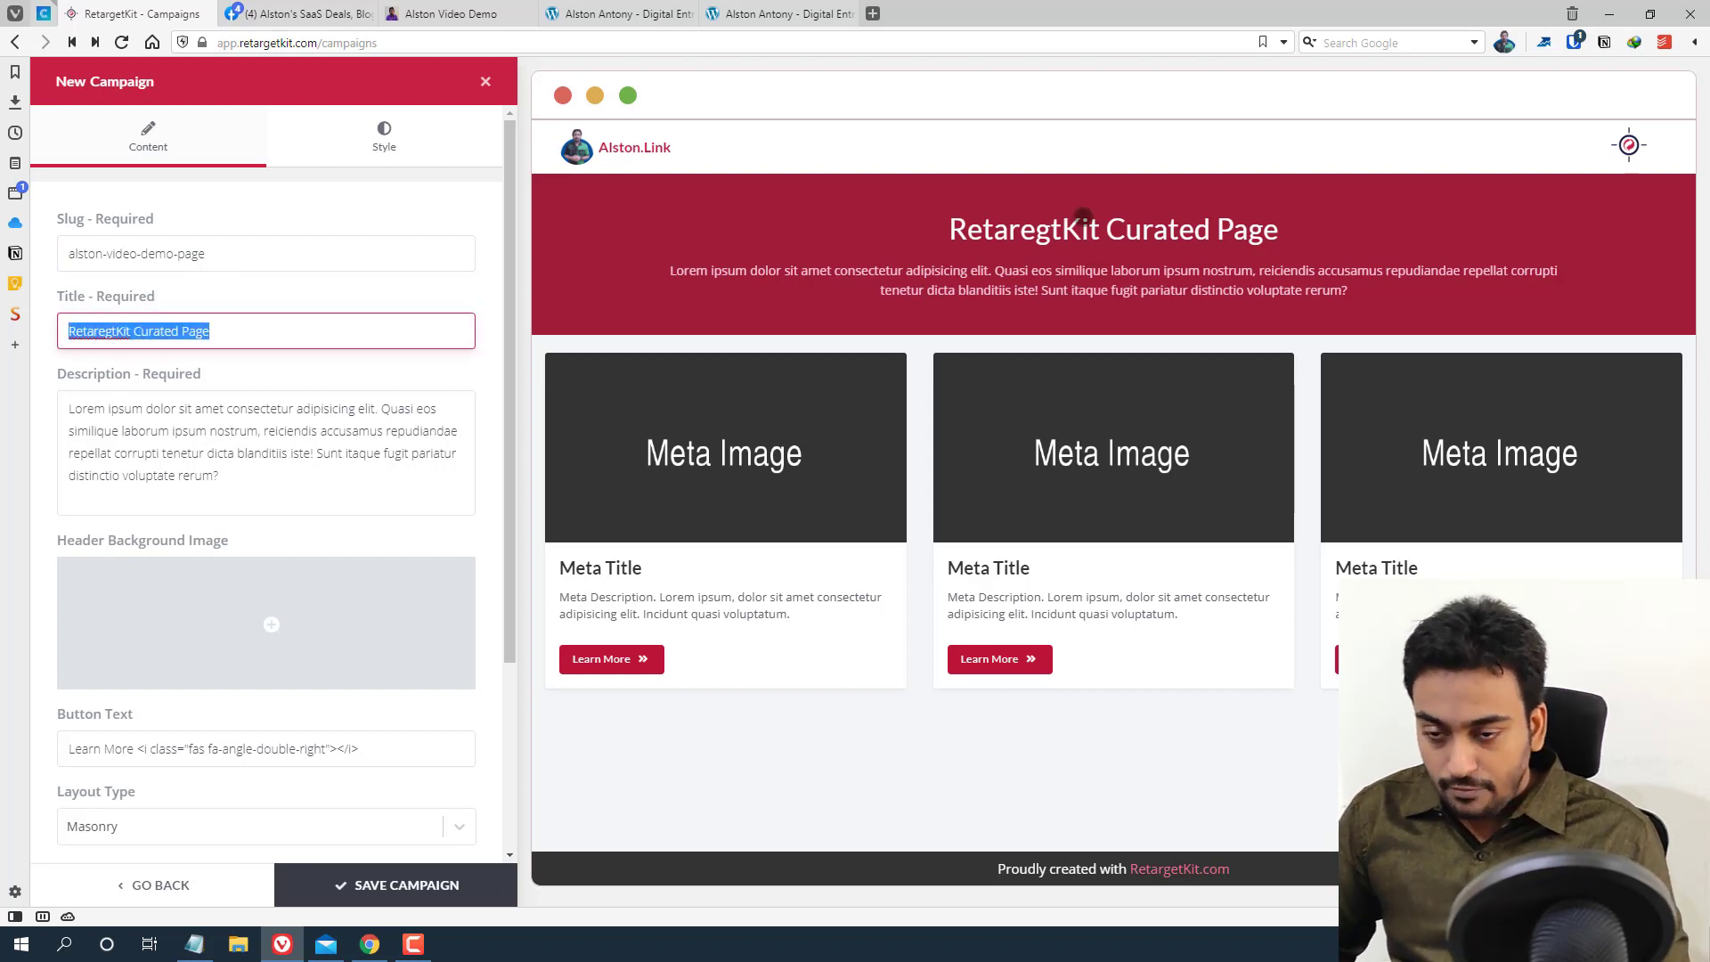
text(Video )
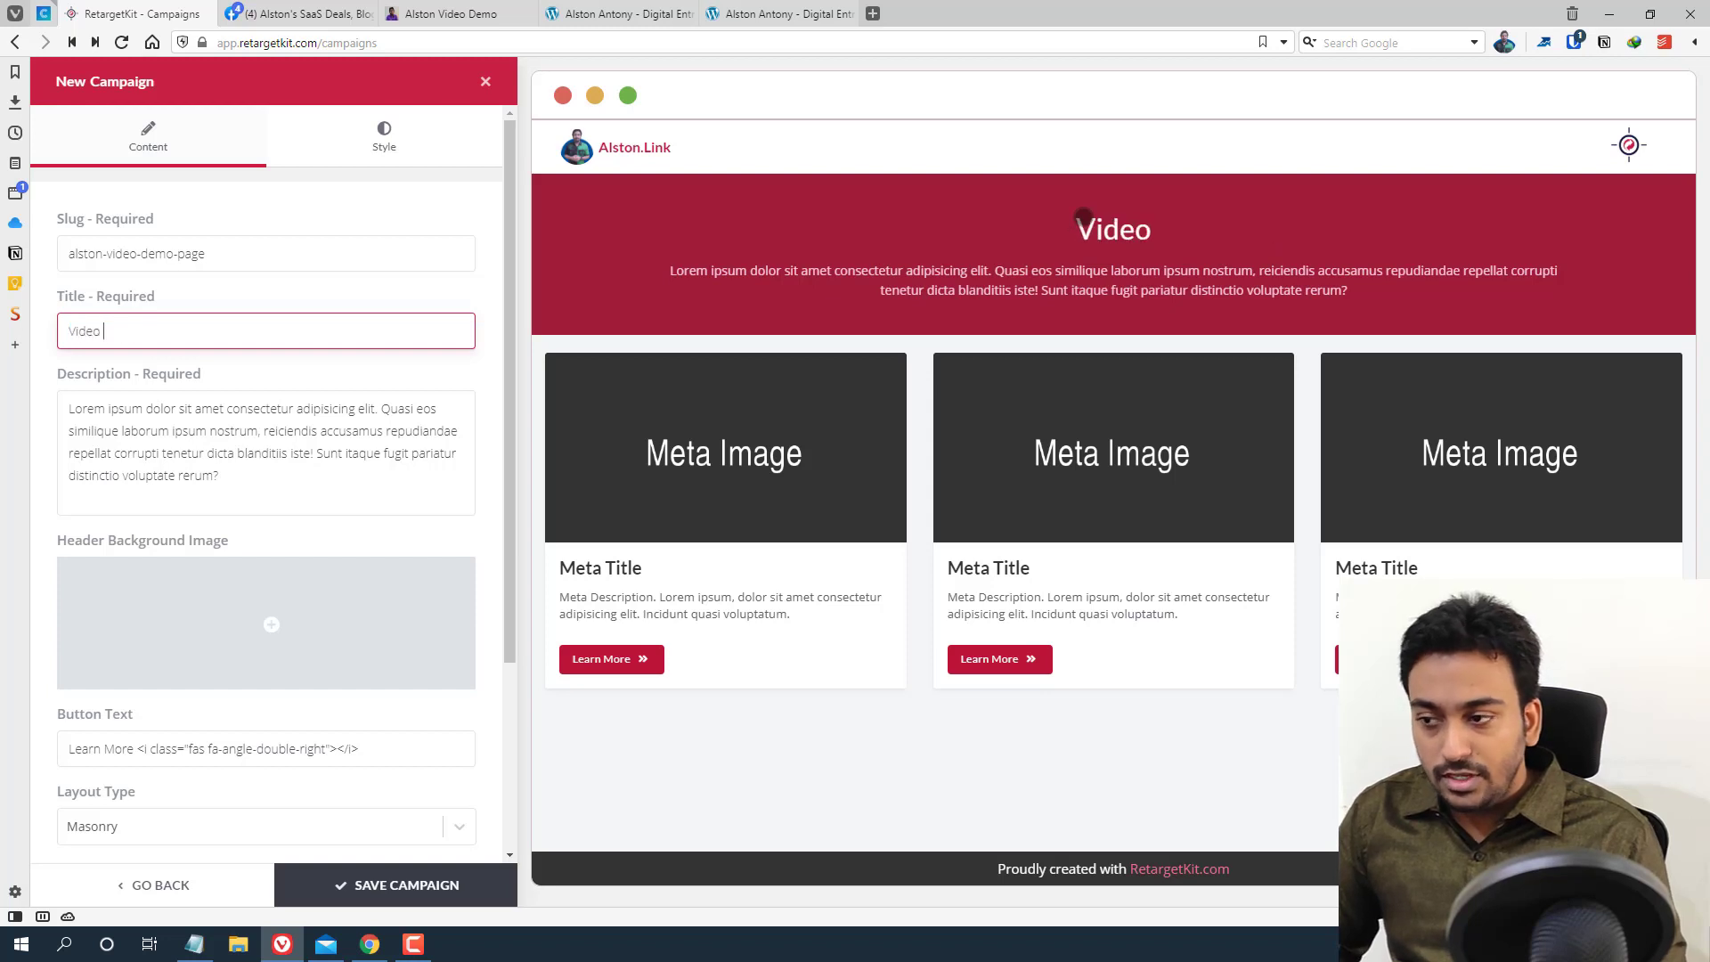
text(Example o)
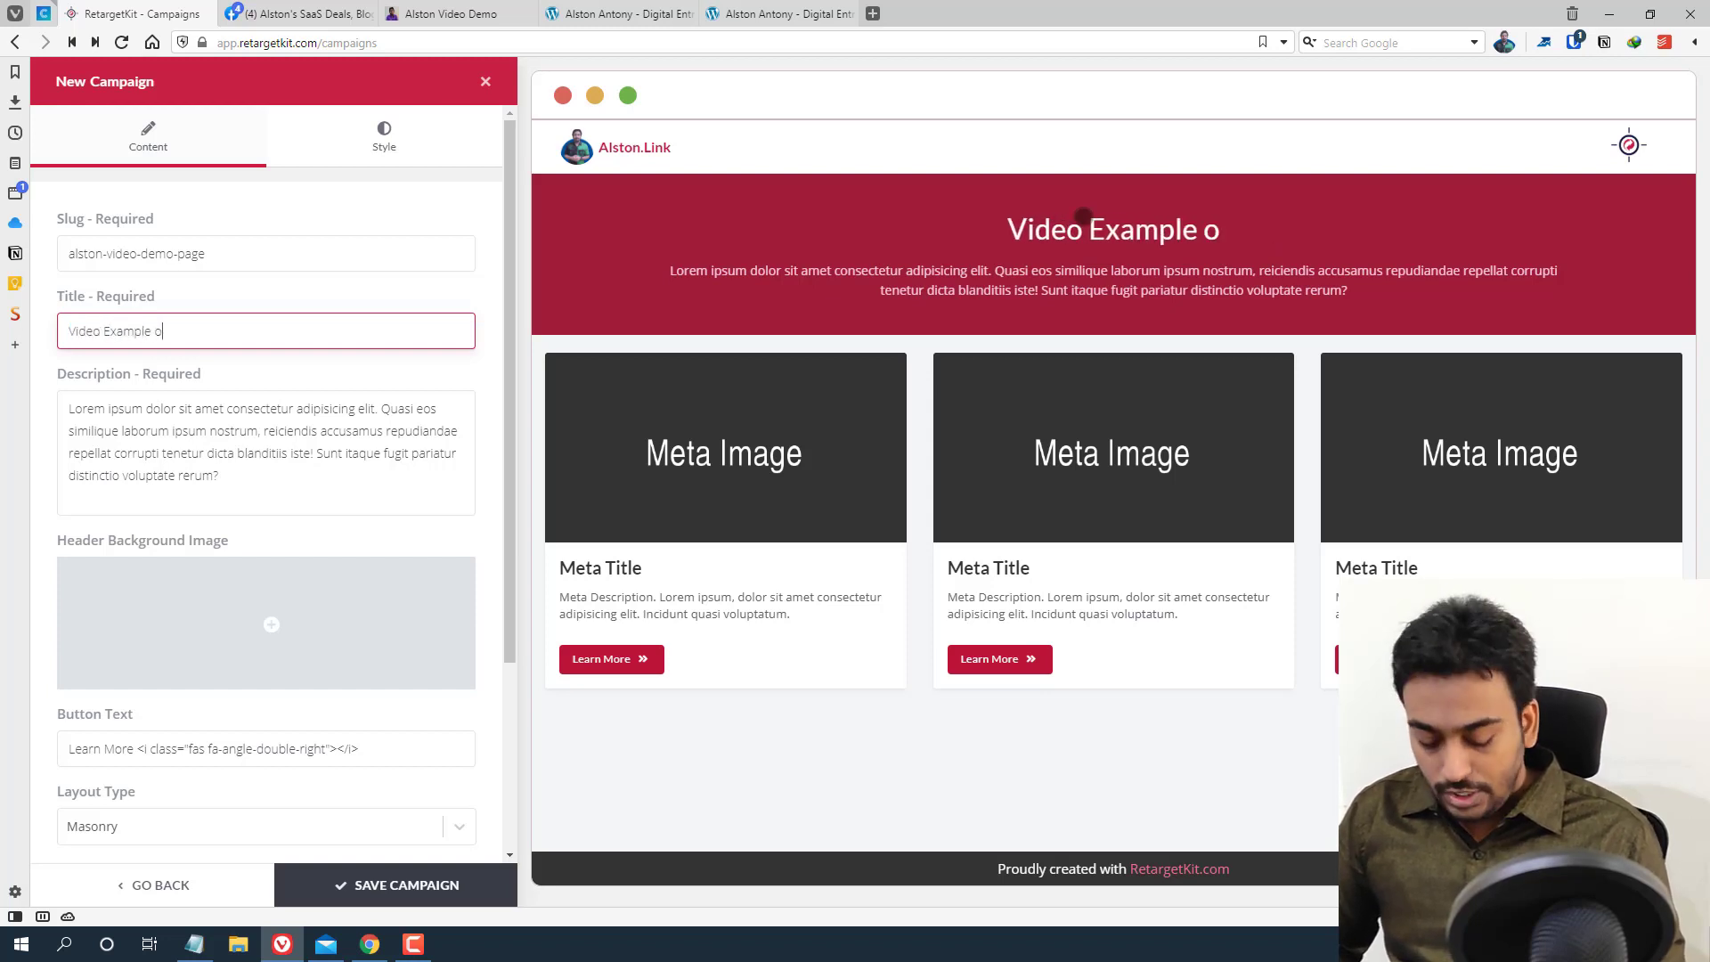
text(f Curate)
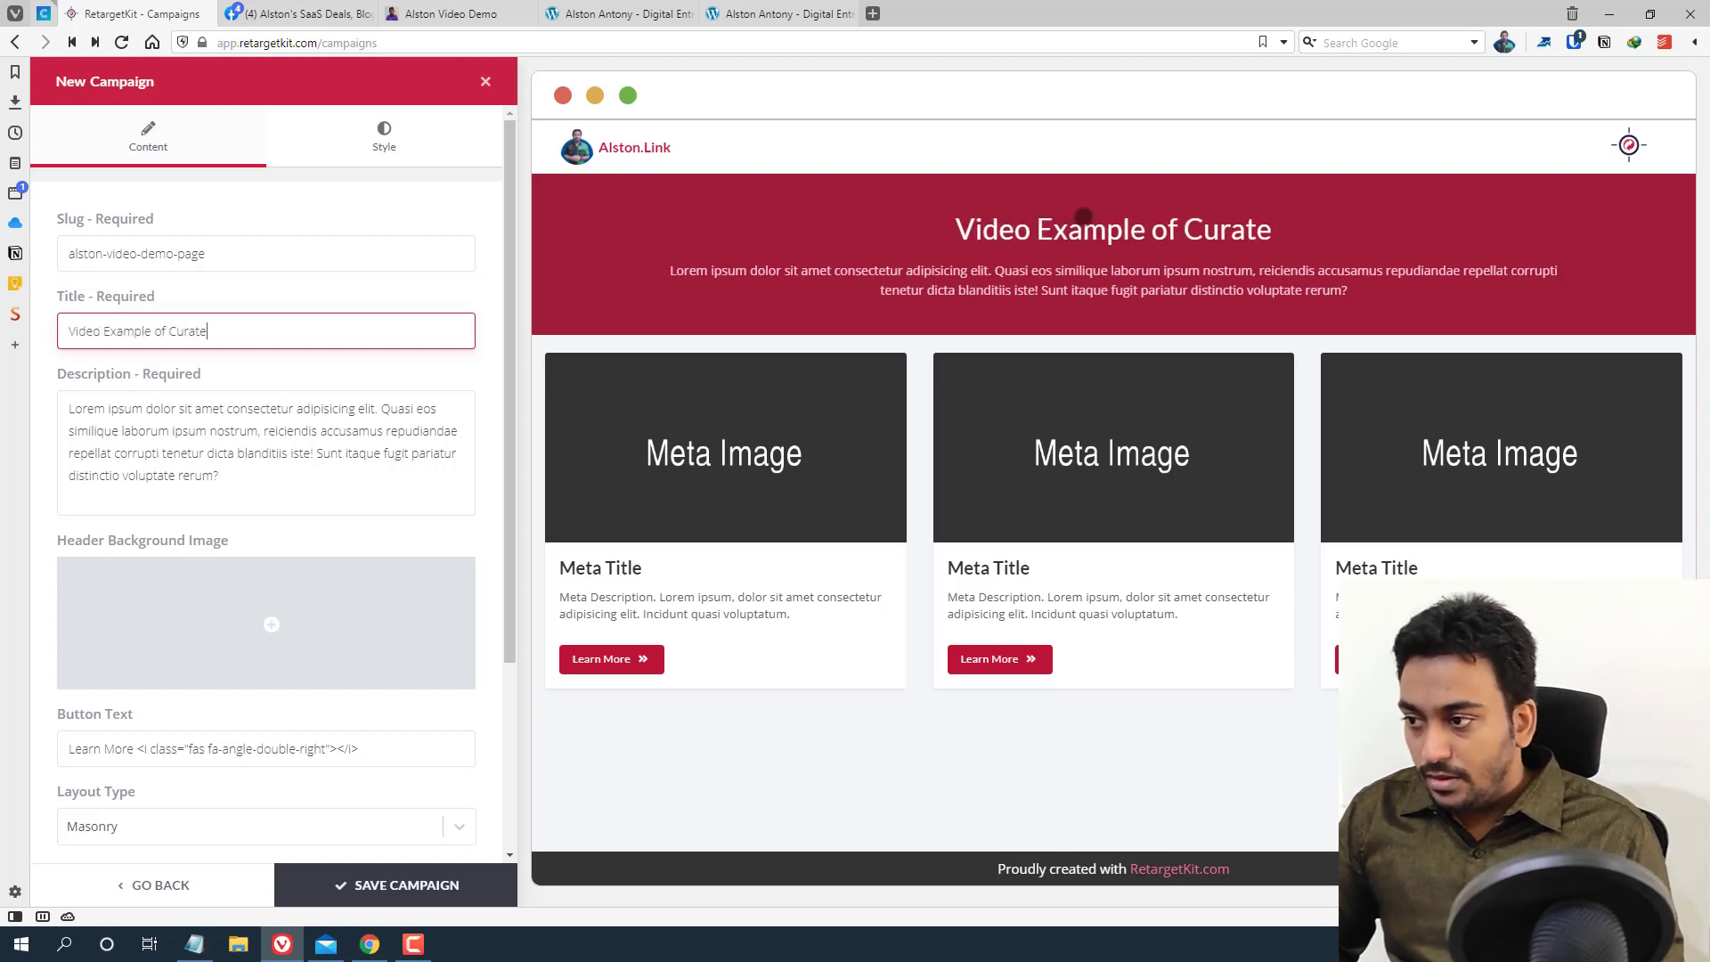
text(d Pages)
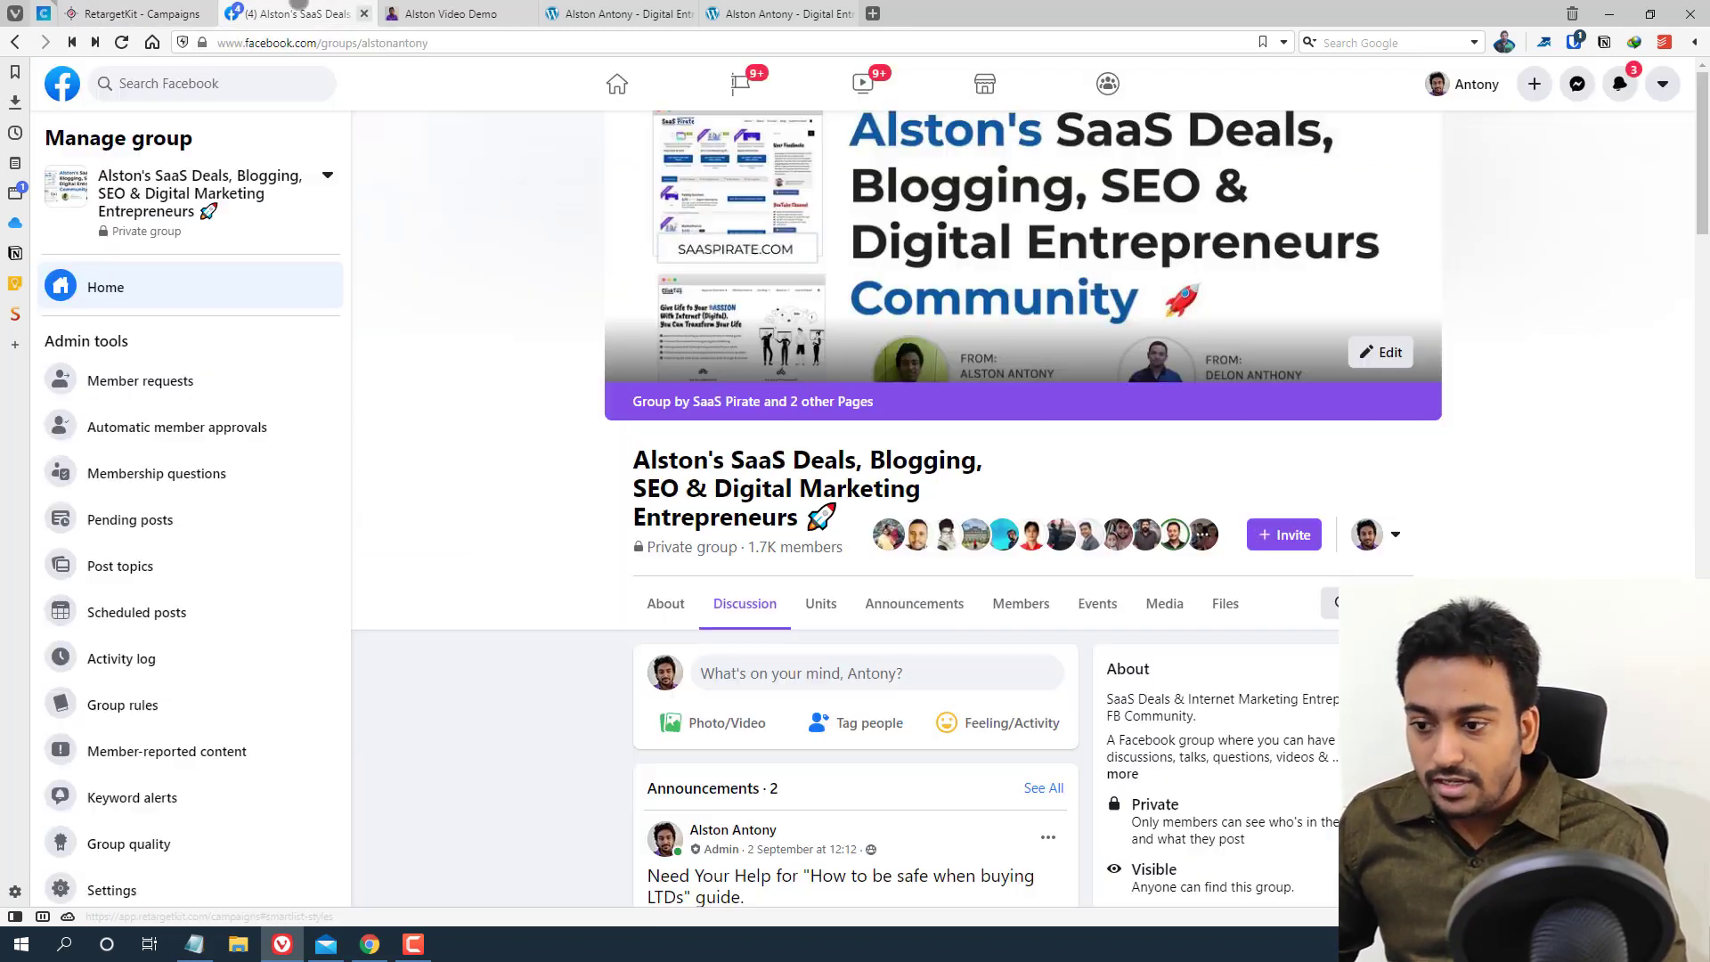
Replace the placeholder description with the opening of the Facebook group's About text, from "SaaS Deals & Internet Marketing" through "where you can have honest", on one paragraph
click(299, 9)
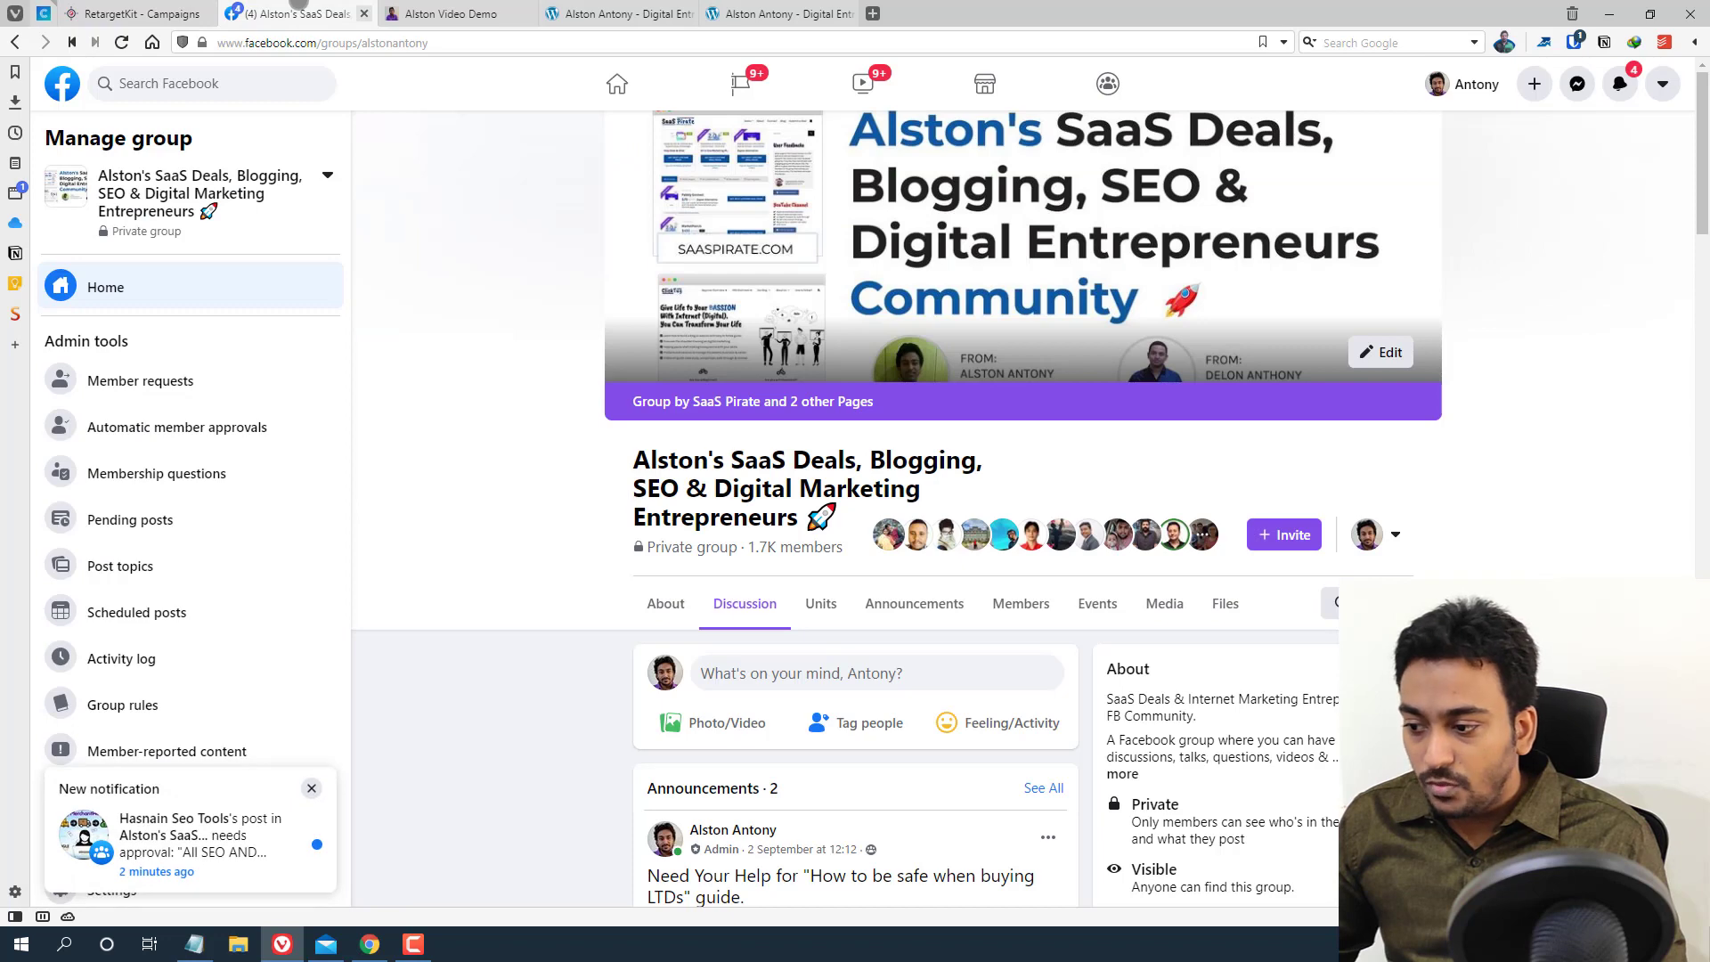
drag(1107, 697, 1327, 740)
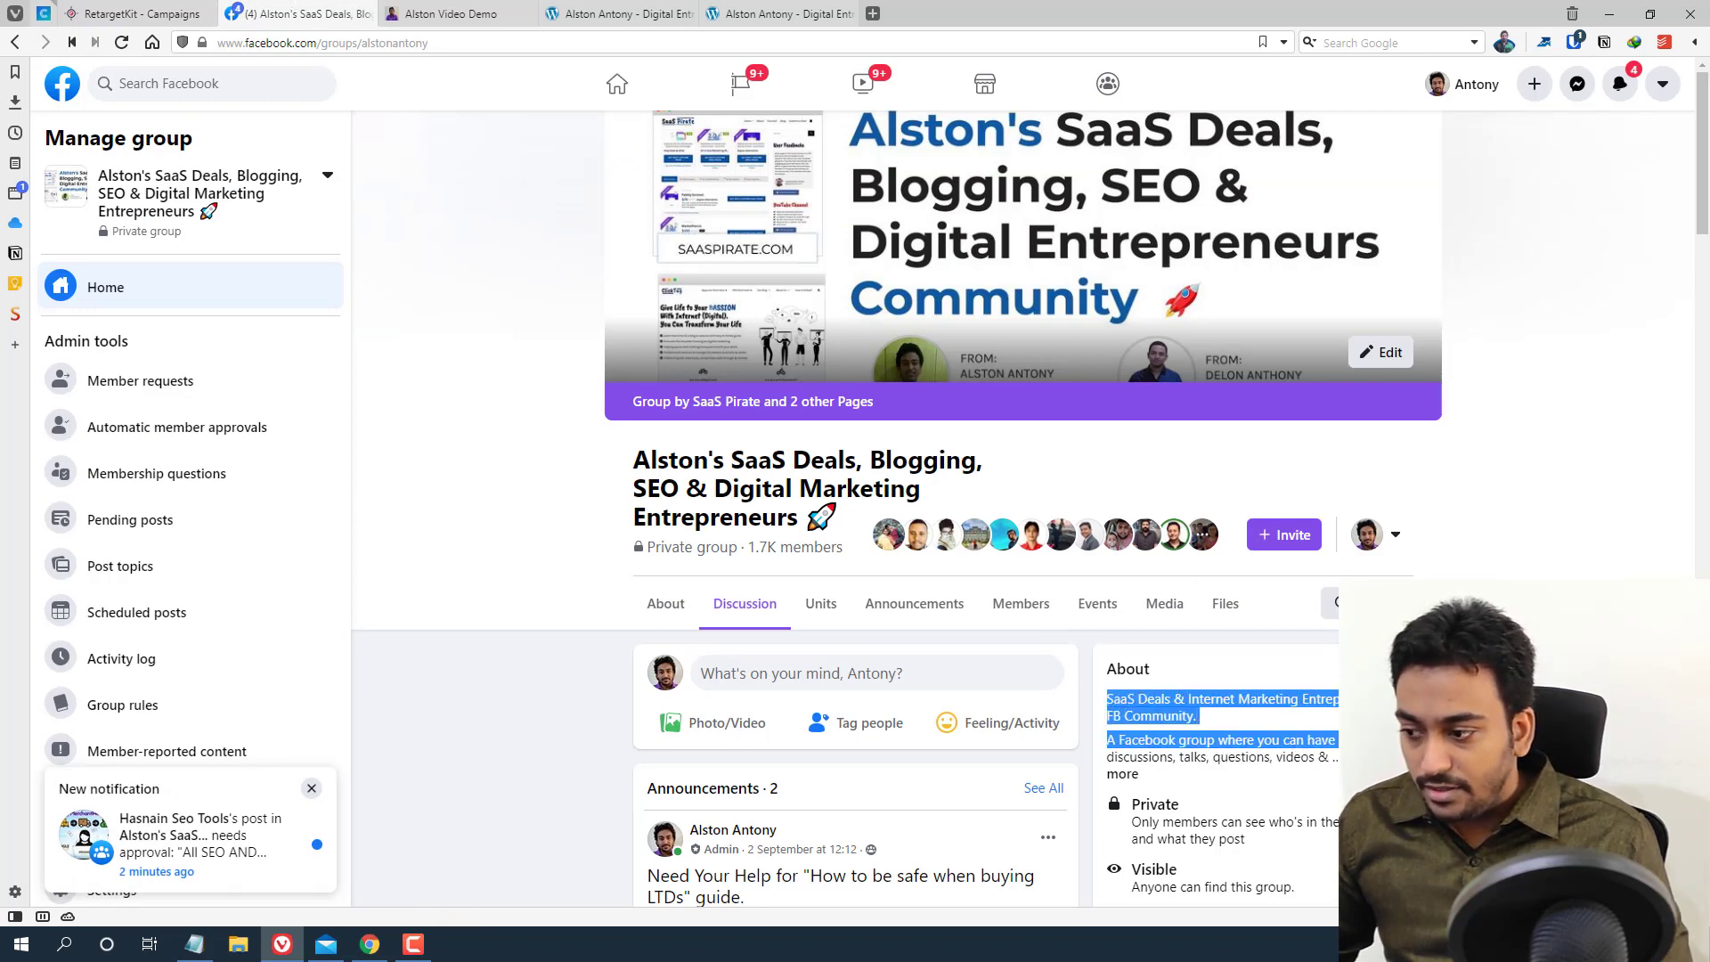
key(ctrl+c)
key(ctrl+Tab)
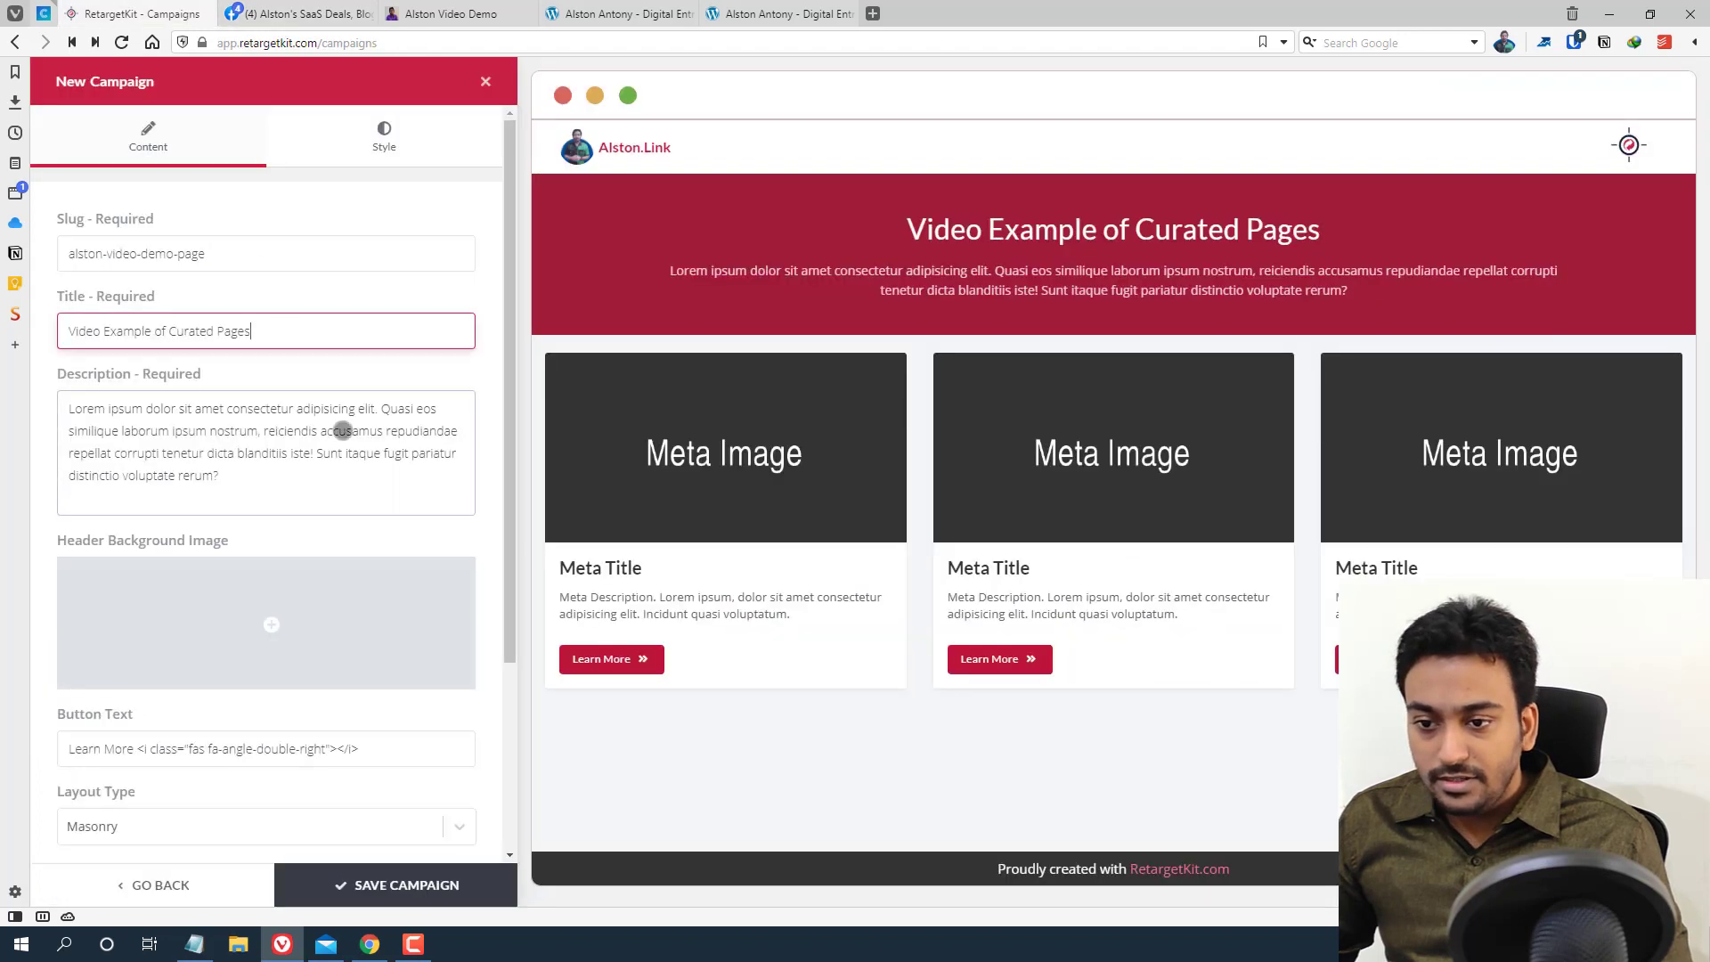
key(ctrl+v)
click(69, 430)
key(BackSpace)
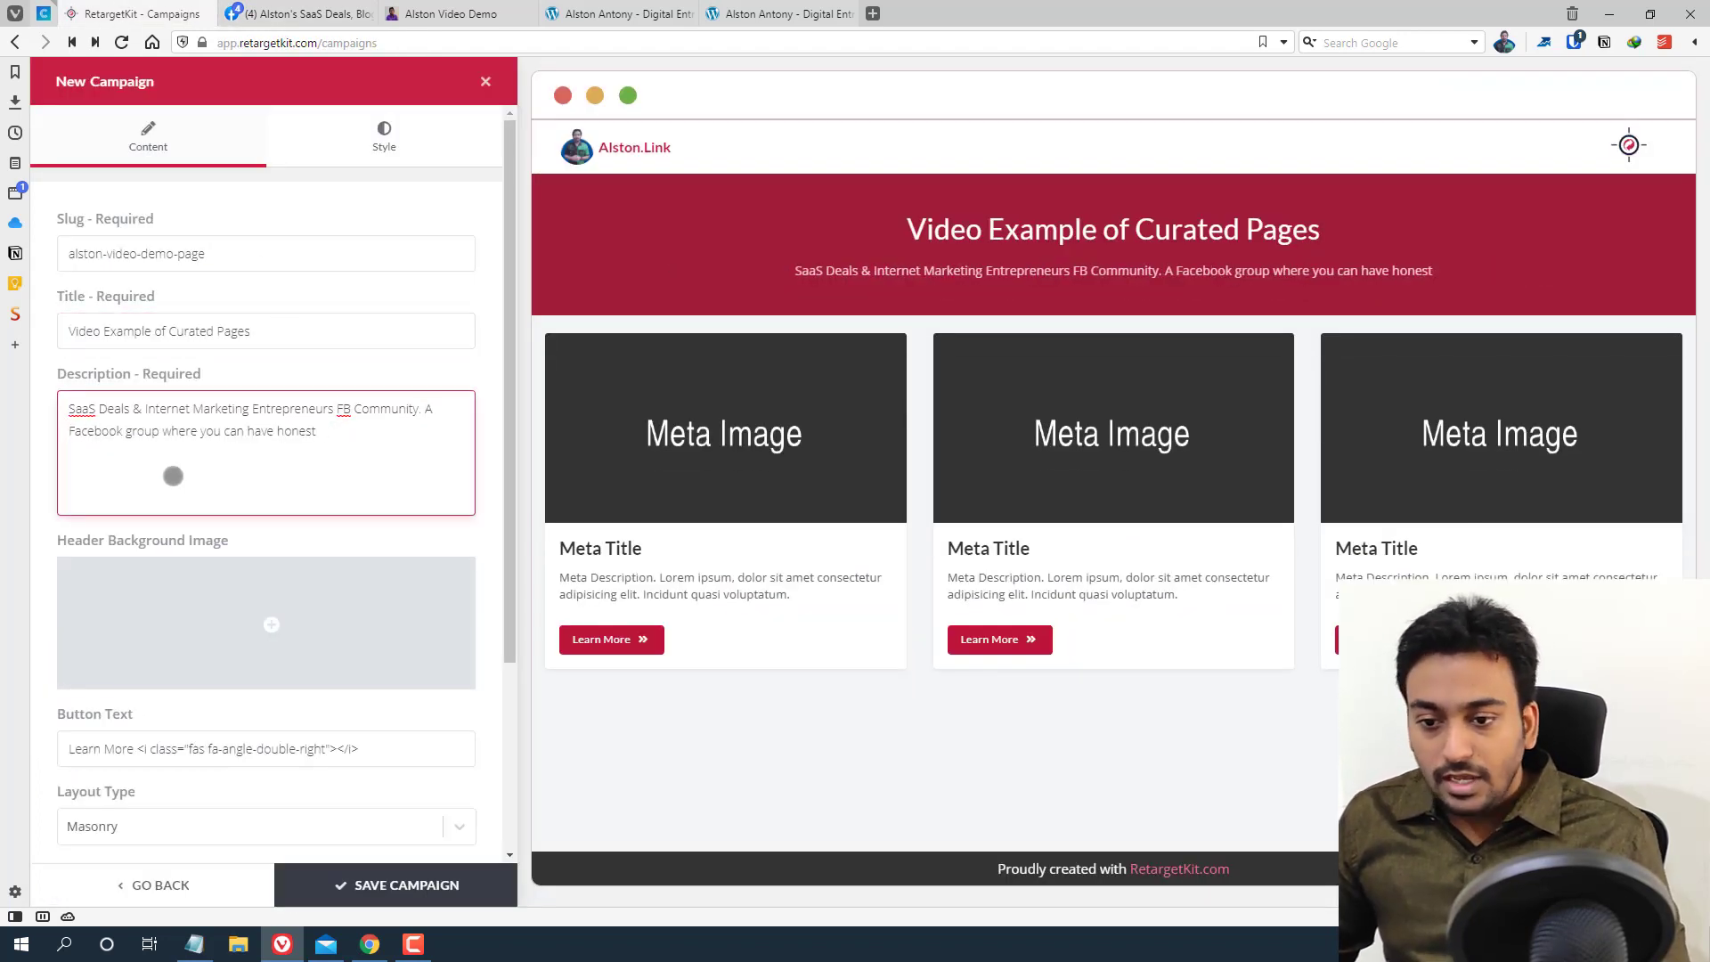
Change the card button text to "Read more" and remove the icon code that follows it
scroll(173, 475, down, 1)
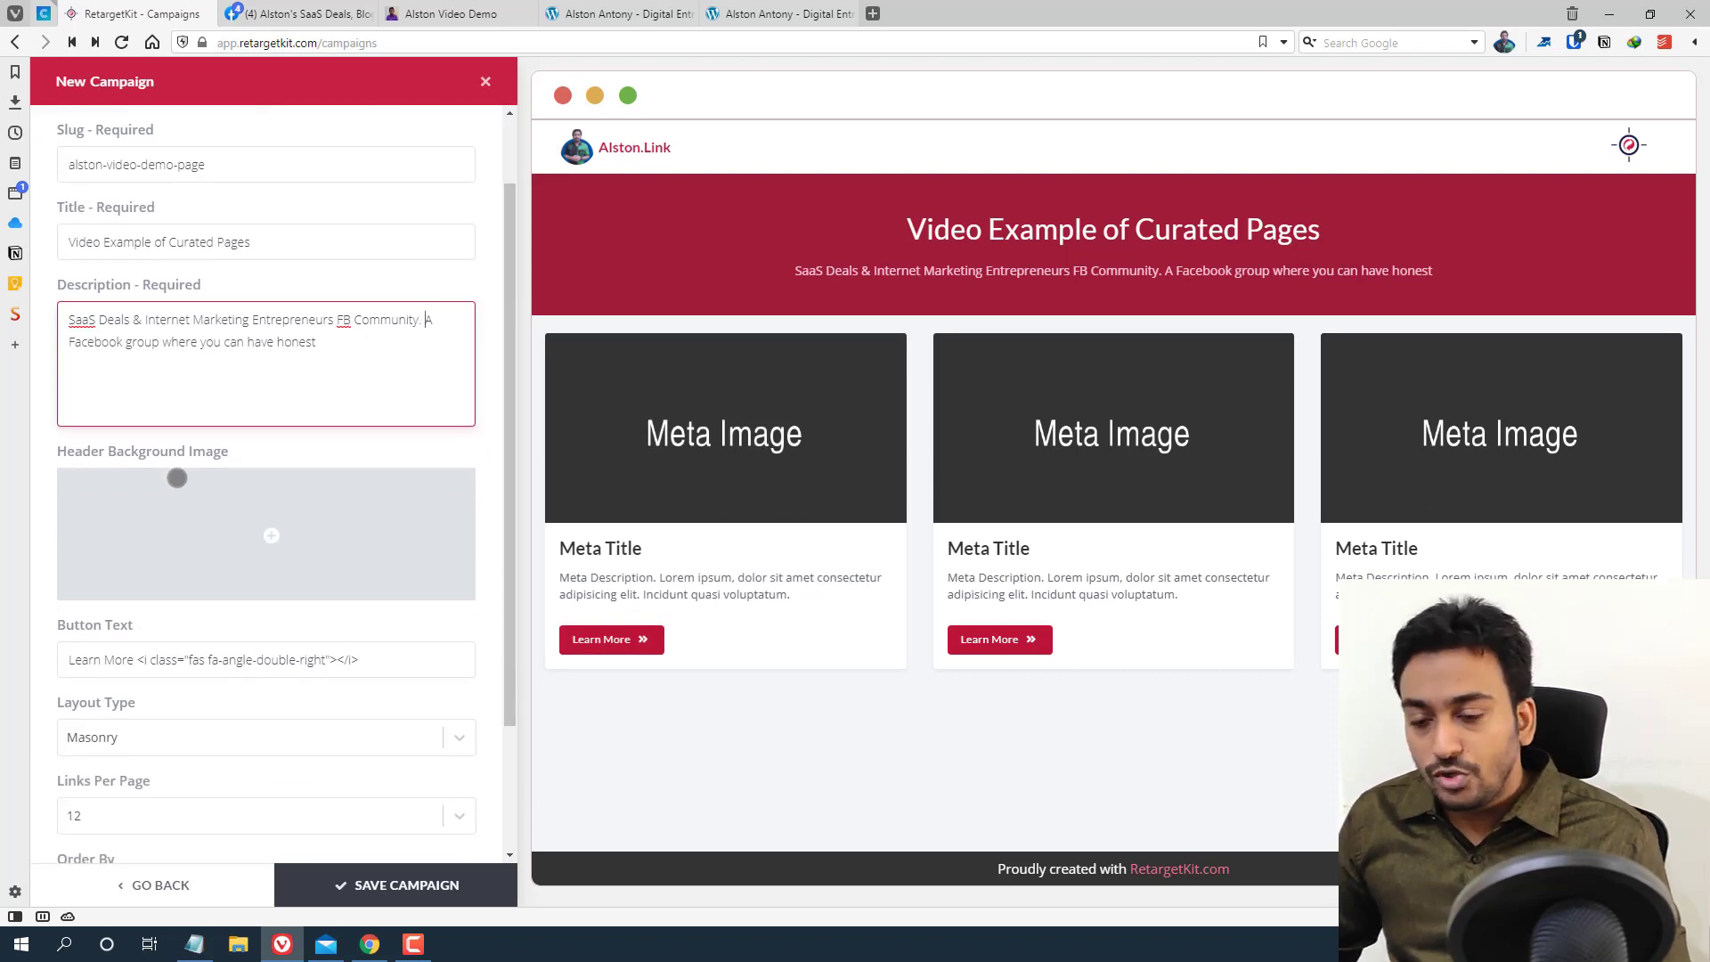
mouse_move(283, 529)
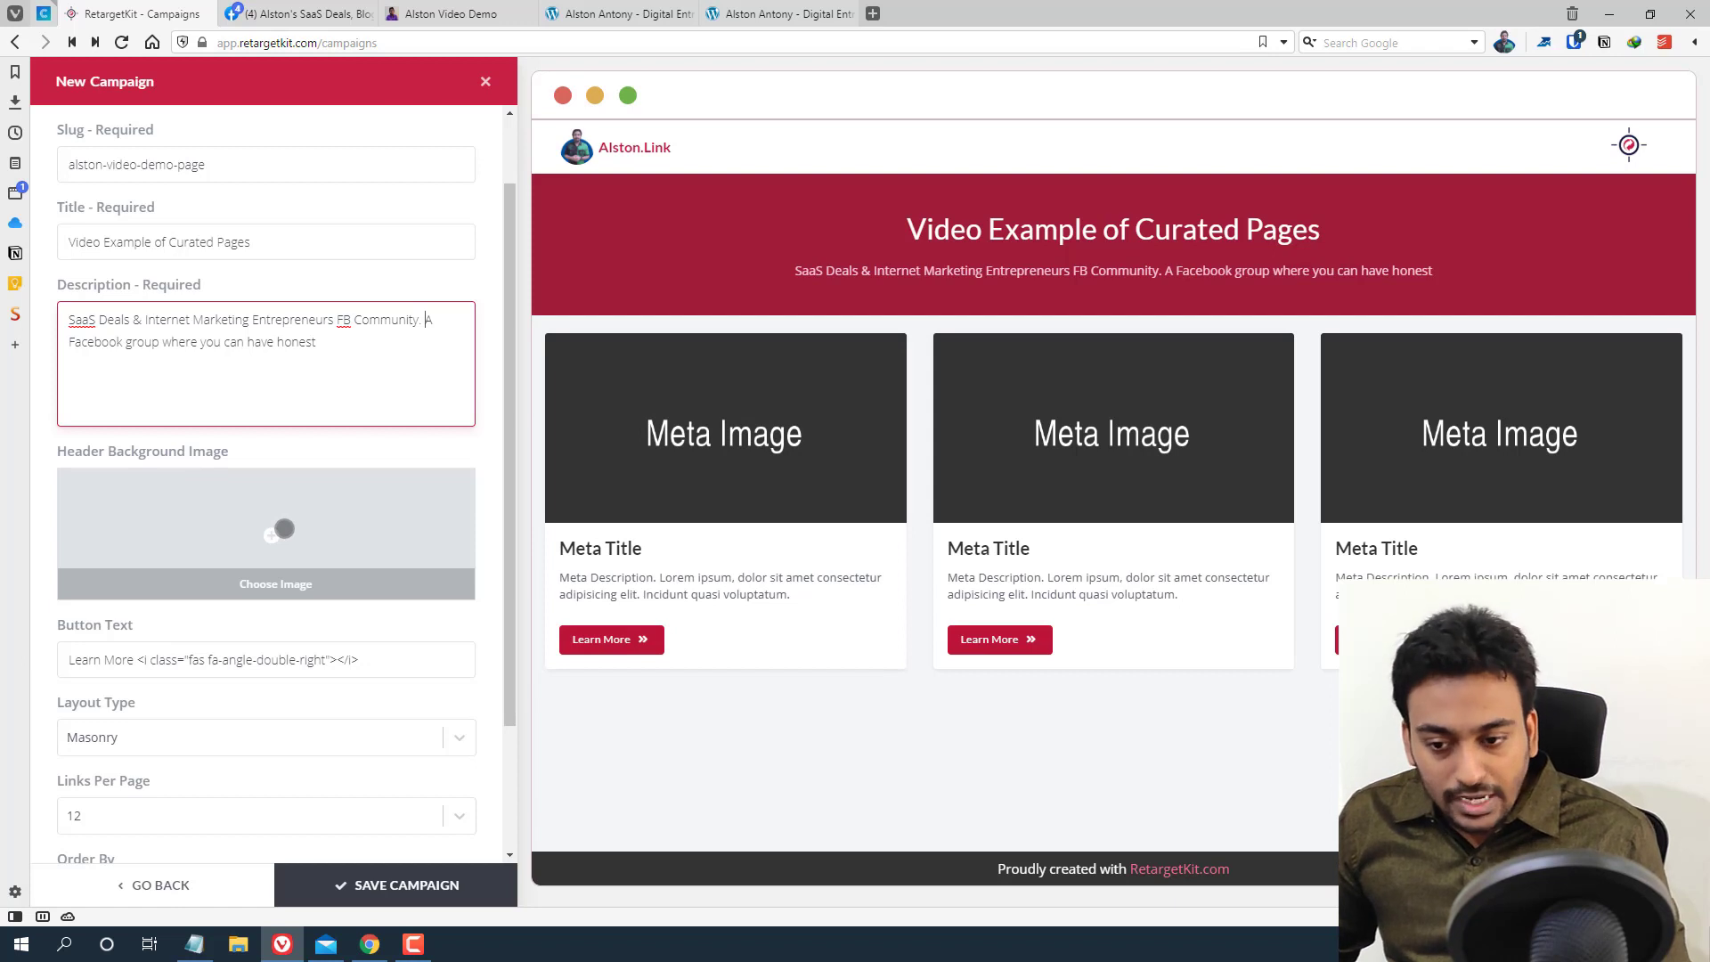
scroll(283, 529, down, 1)
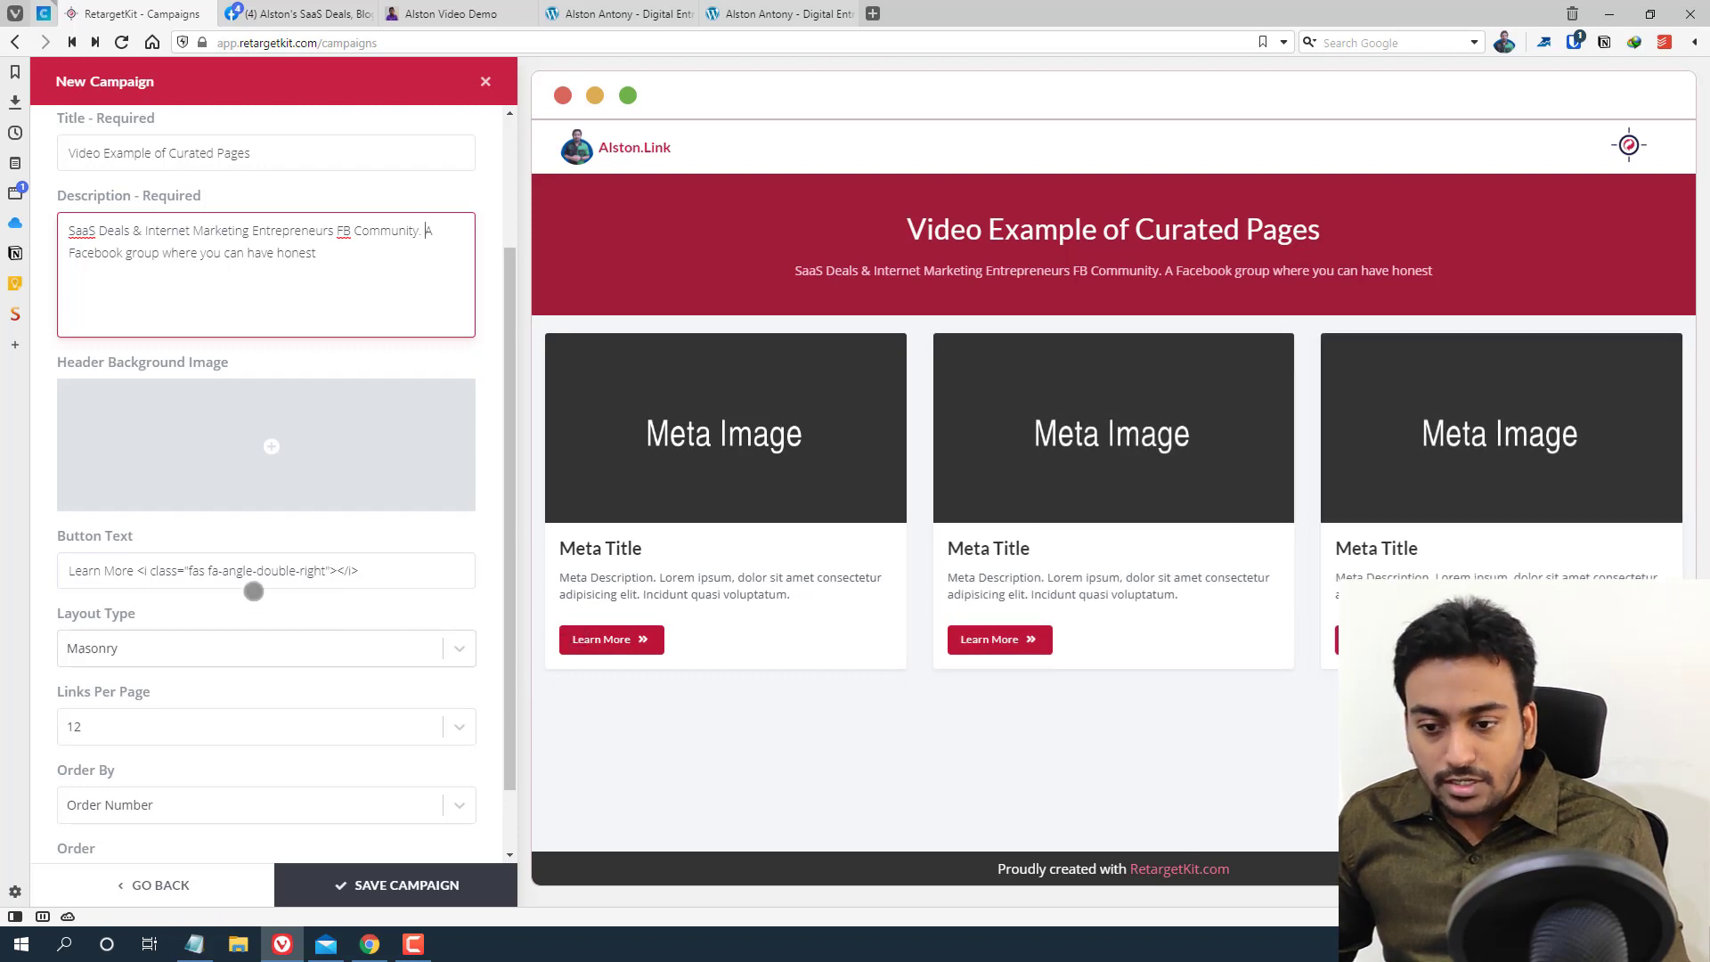
drag(134, 570, 49, 562)
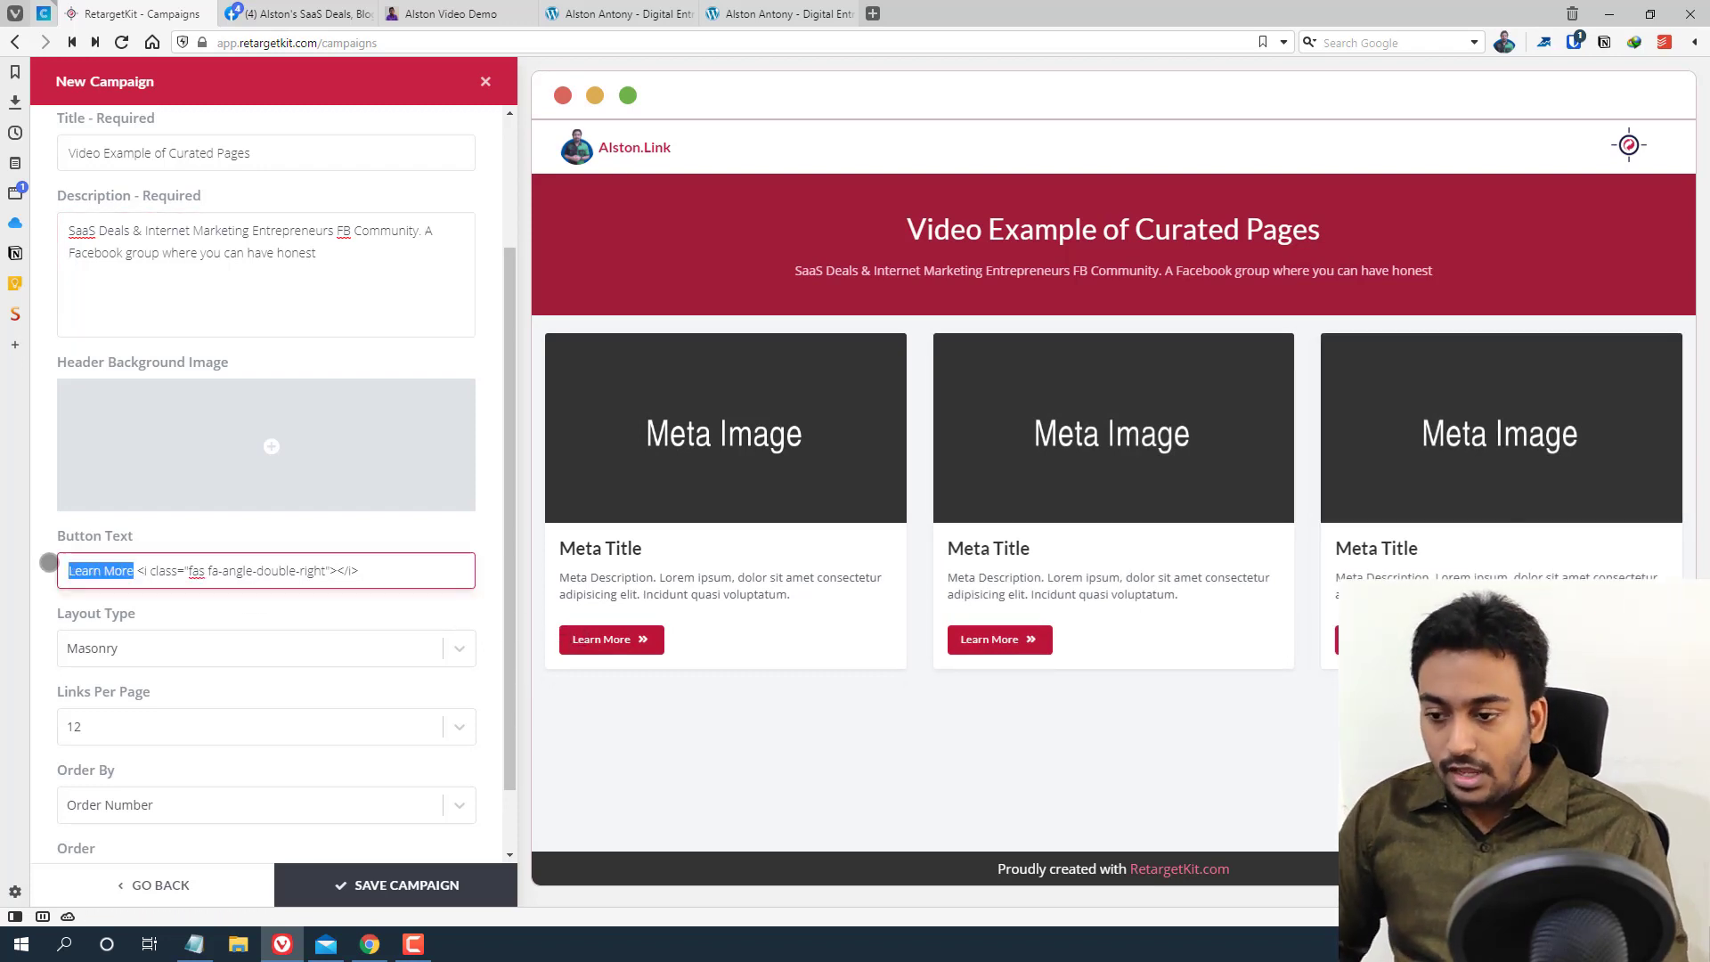
text(Read)
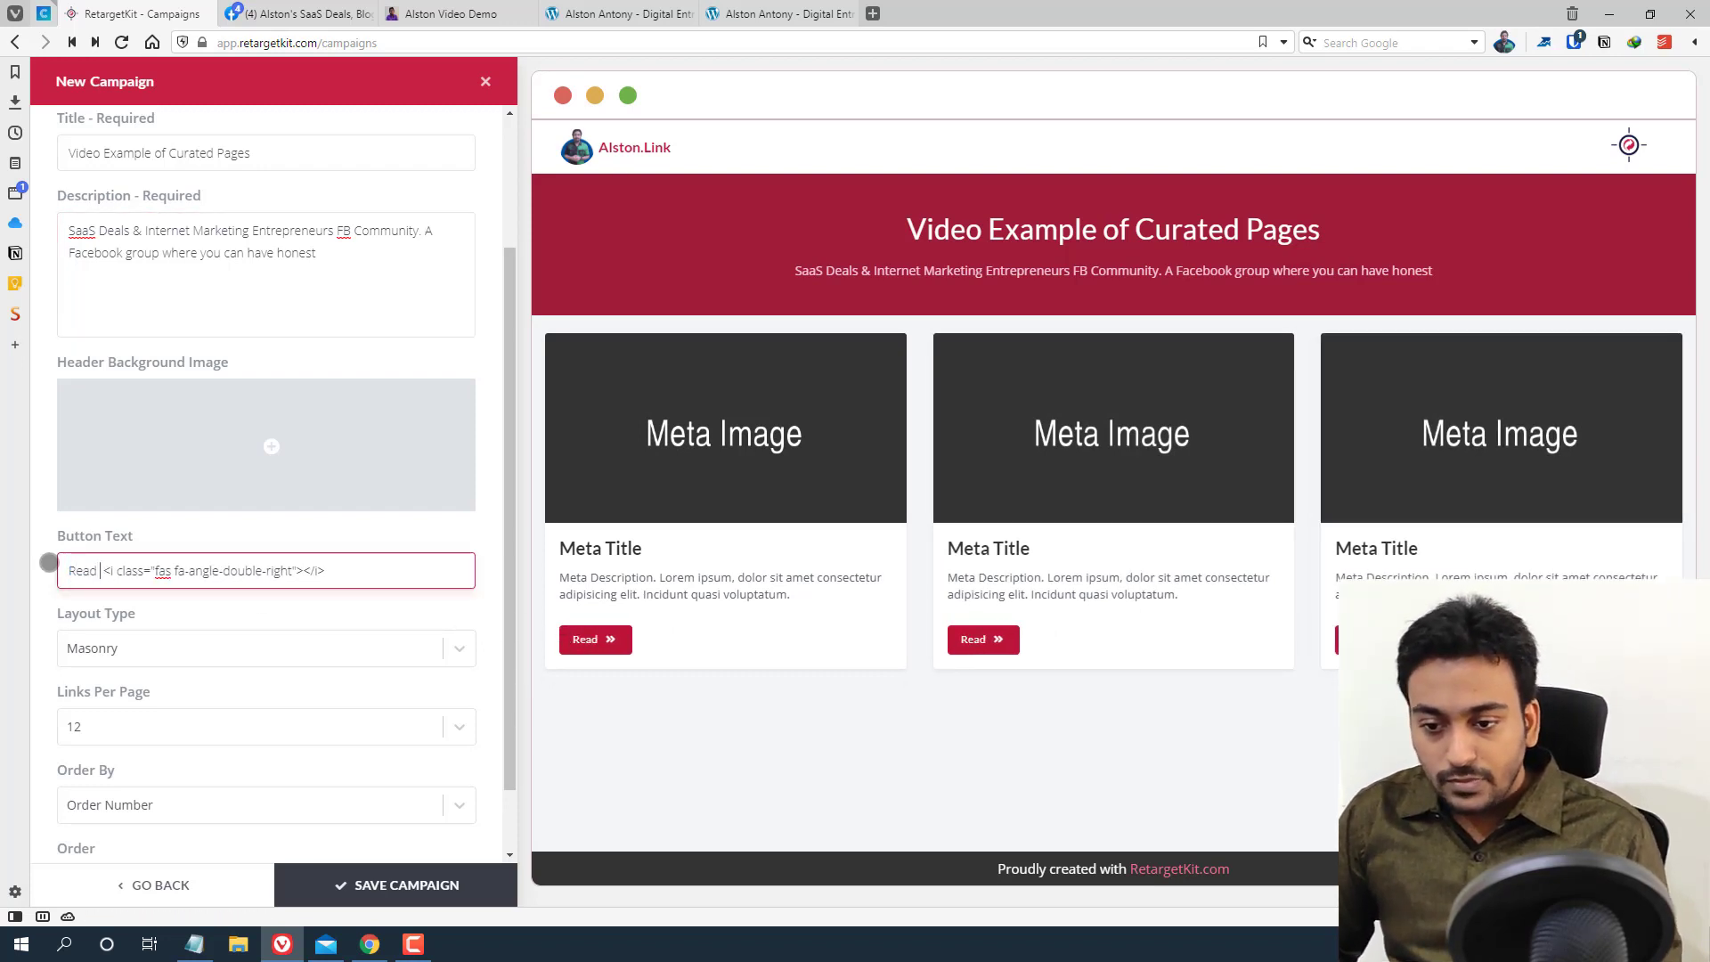
text( morwe)
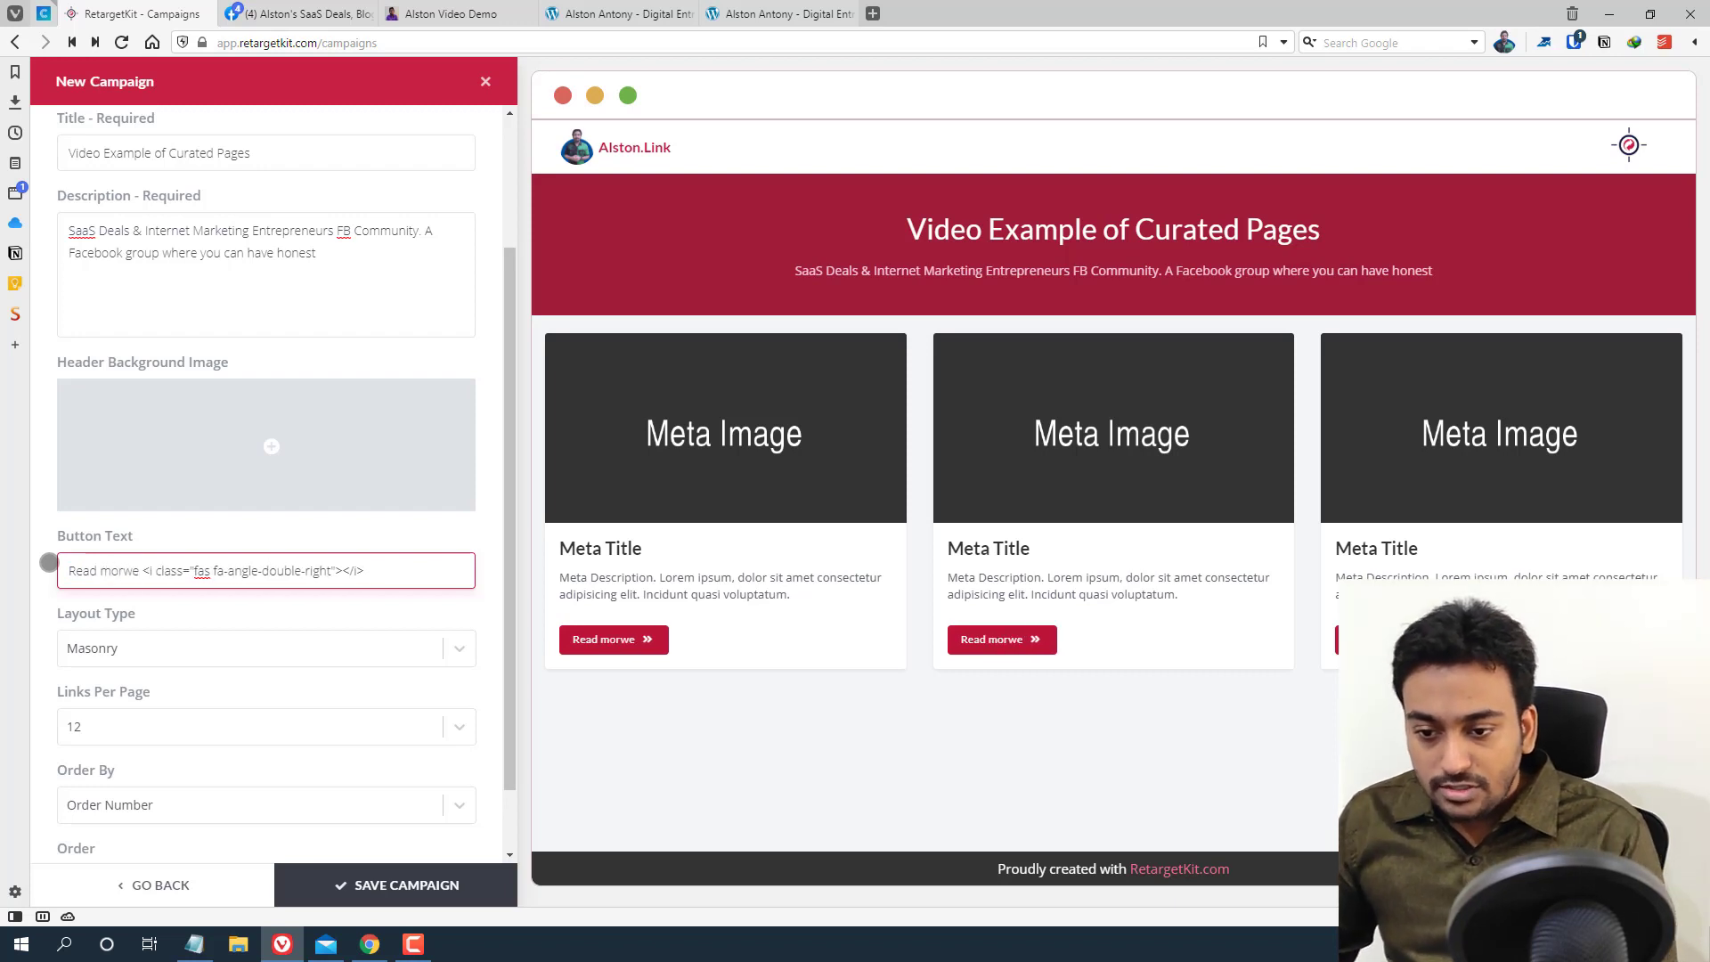
key(BackSpace)
key(BackSpace)
text(e)
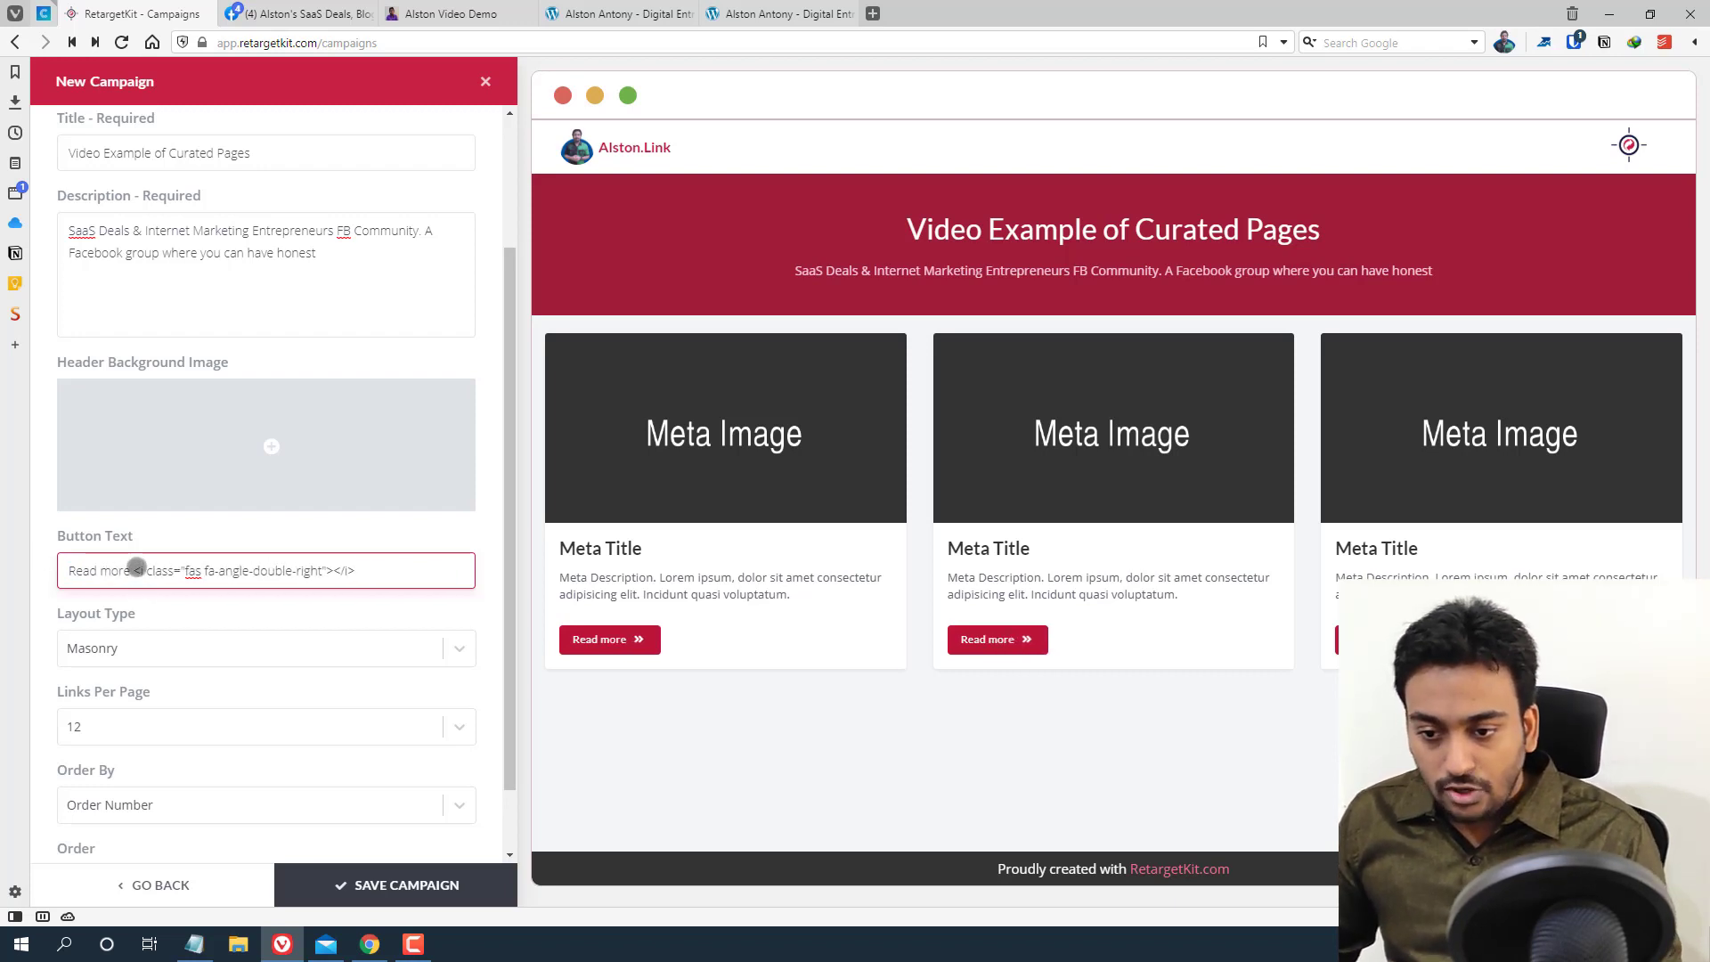
drag(136, 567, 401, 580)
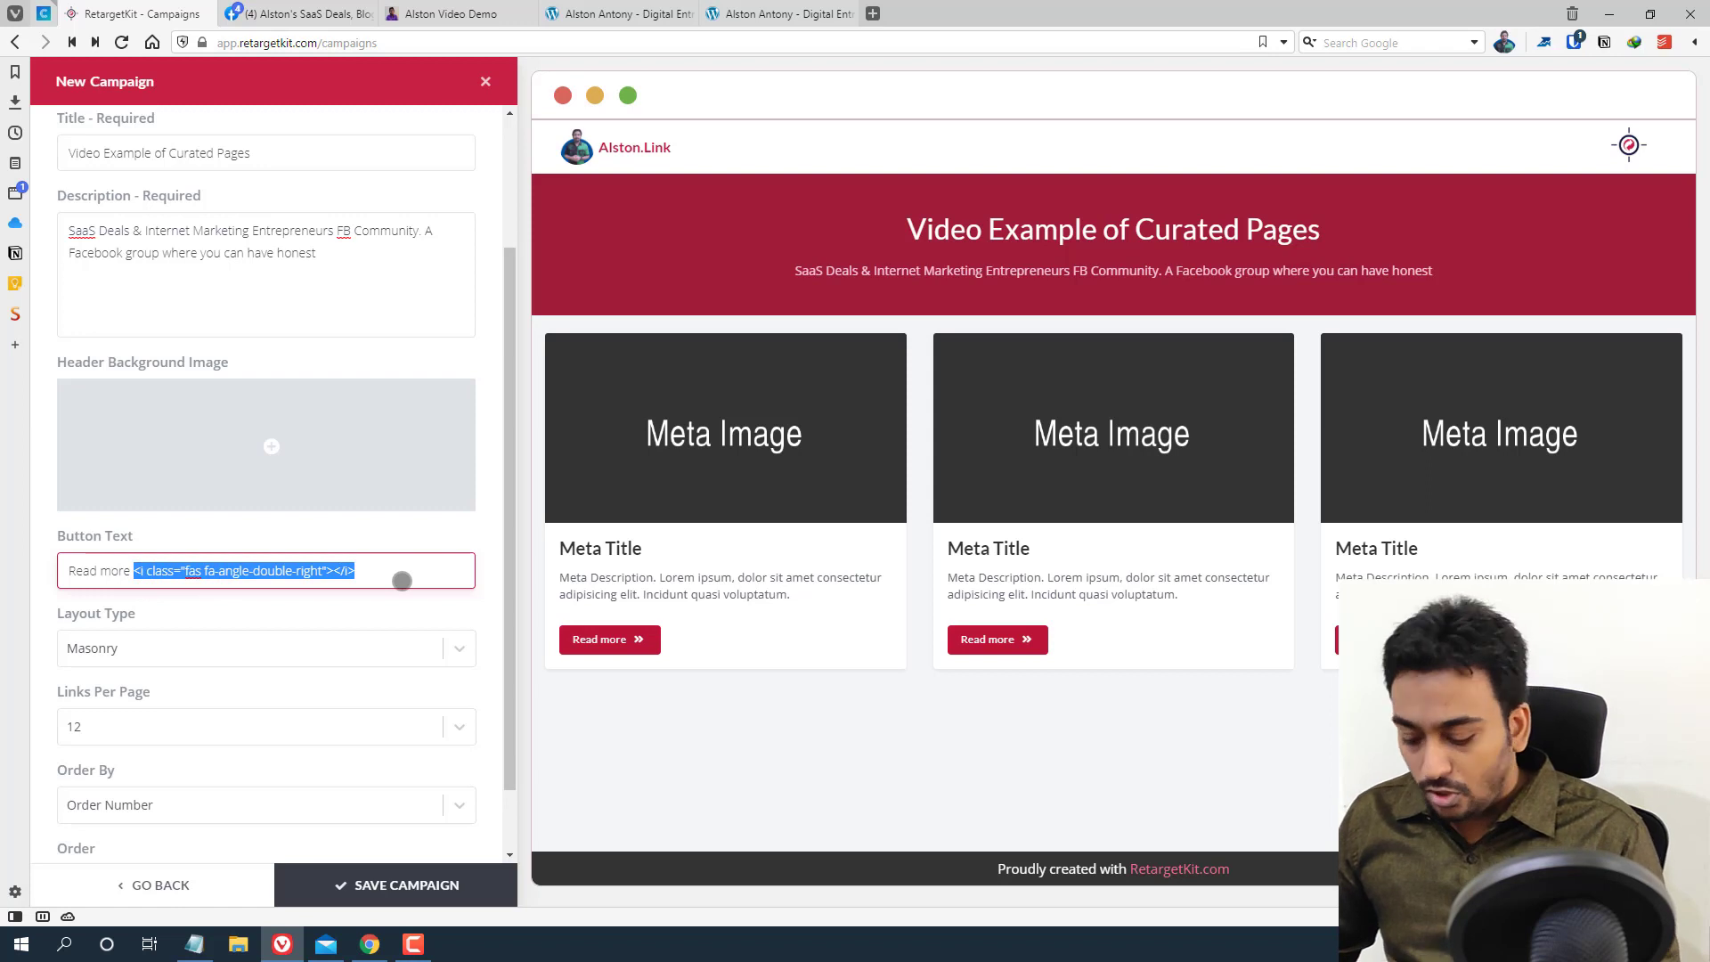
key(BackSpace)
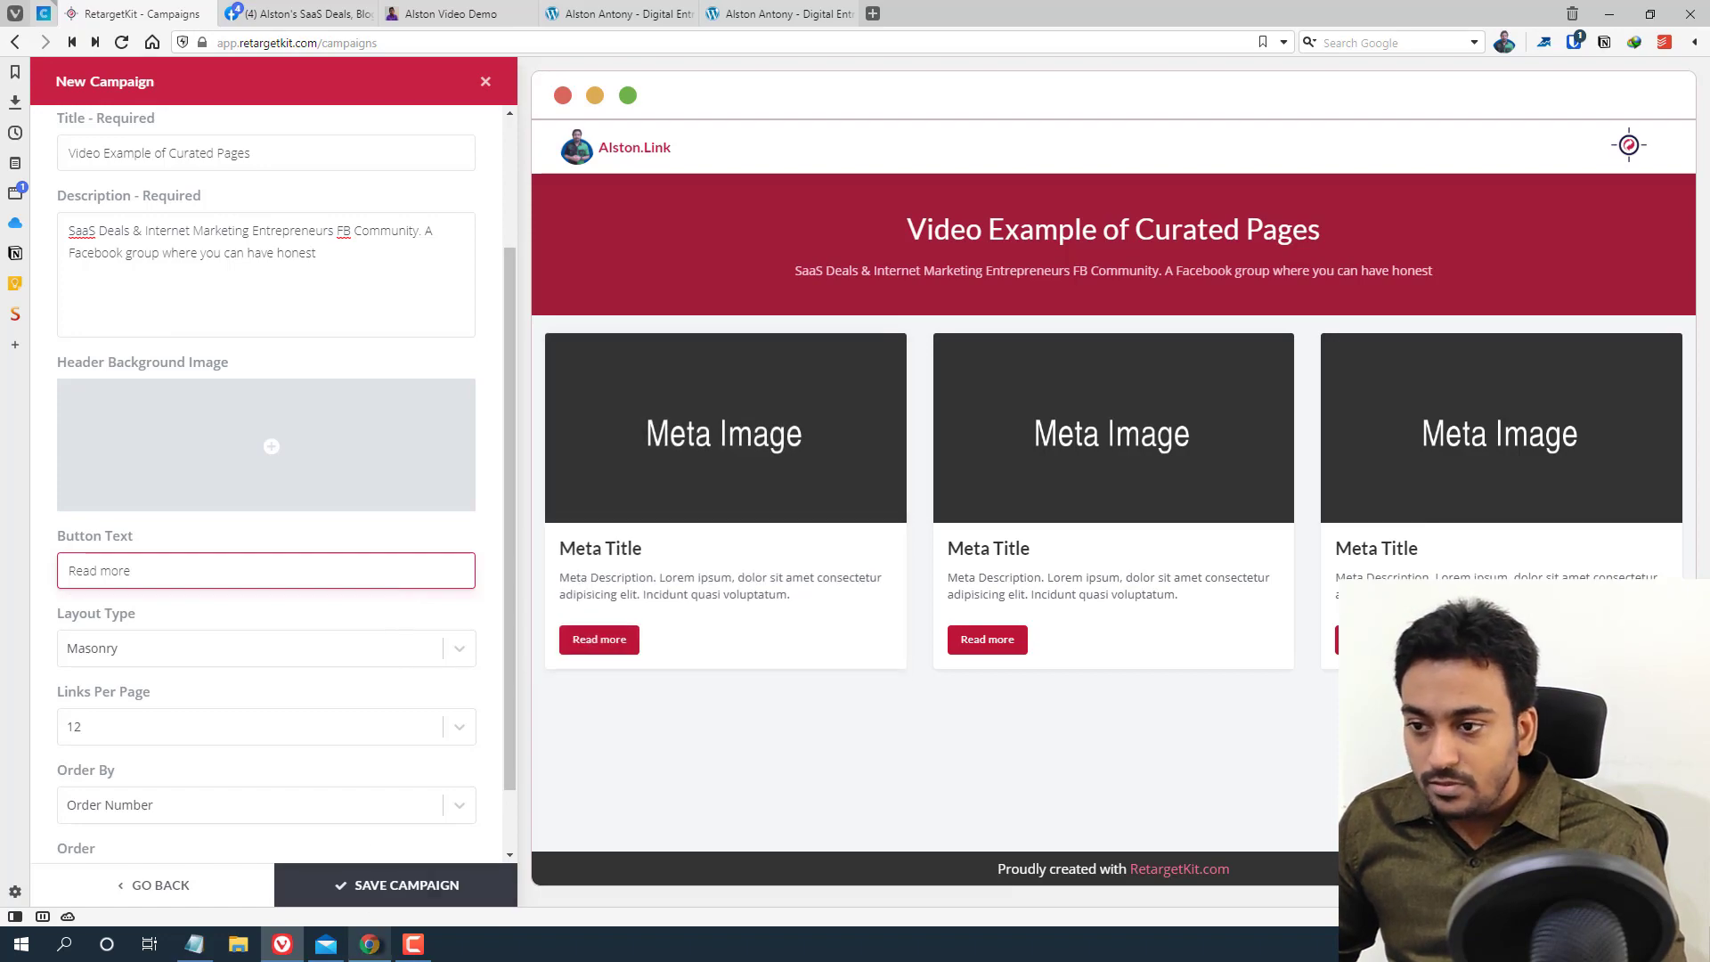
Switch to Chrome, examine the card layout of the Favorite Deals page down to its pagination, and return to the campaign form
click(370, 944)
scroll(609, 577, down, 6)
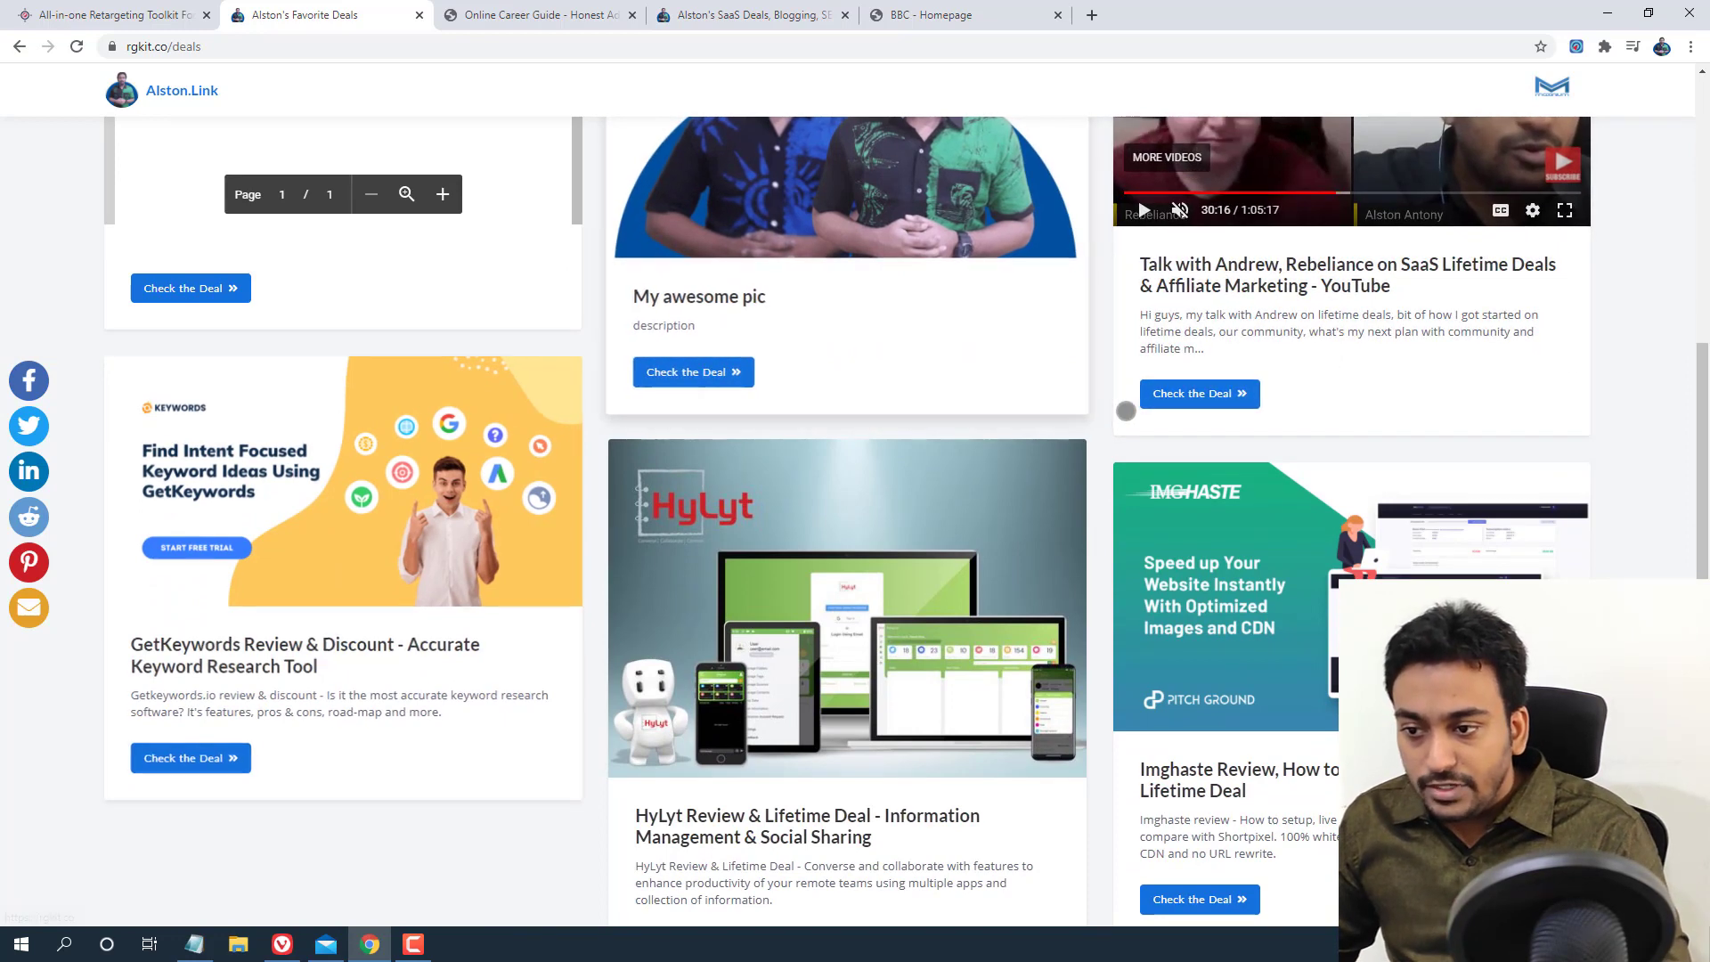
scroll(1126, 410, down, 3)
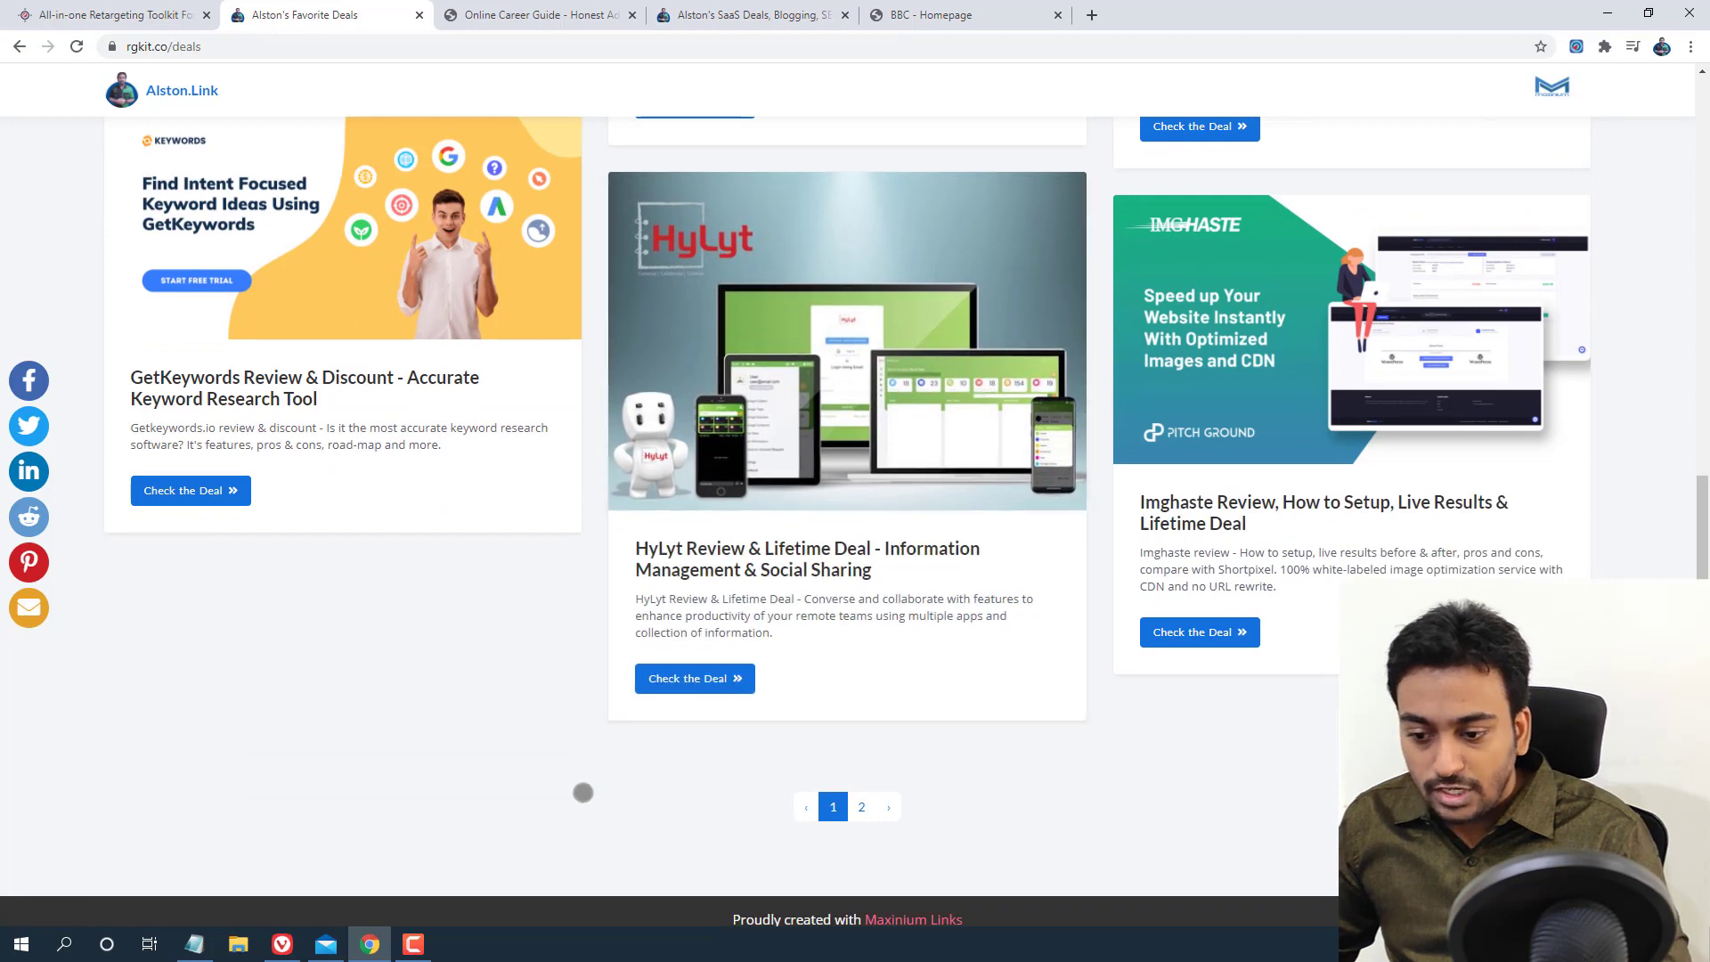
click(282, 944)
Try the Fixed Size layout type for the page and set it back to Masonry
click(156, 635)
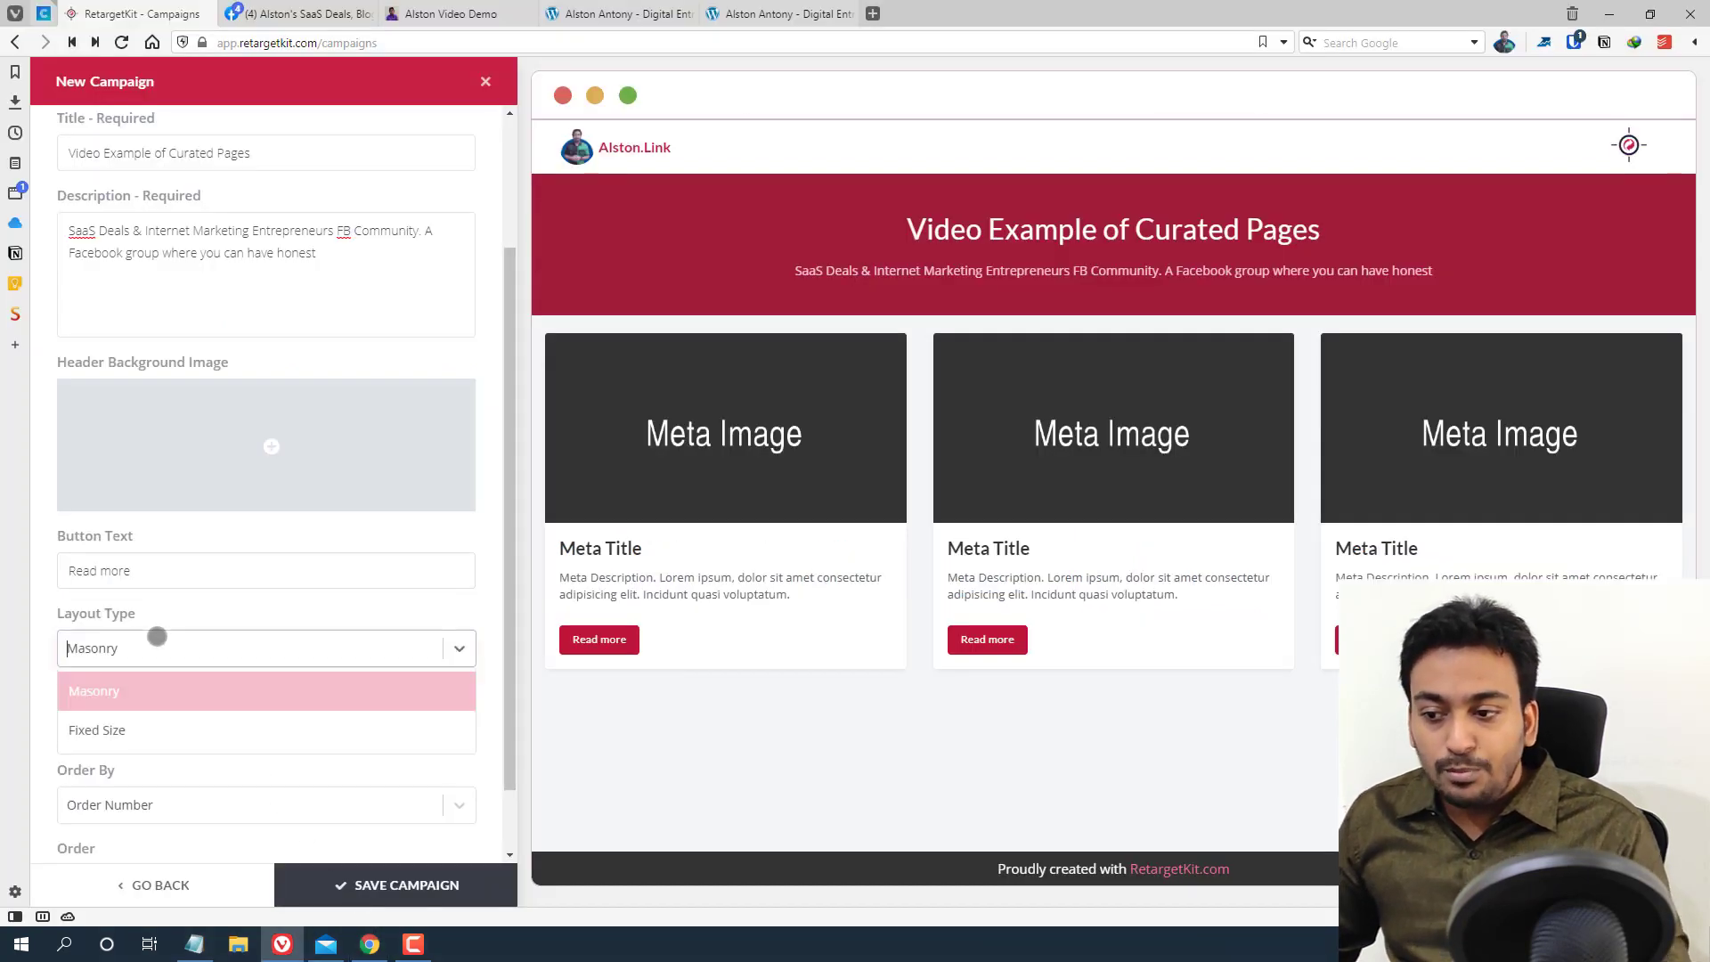
click(158, 648)
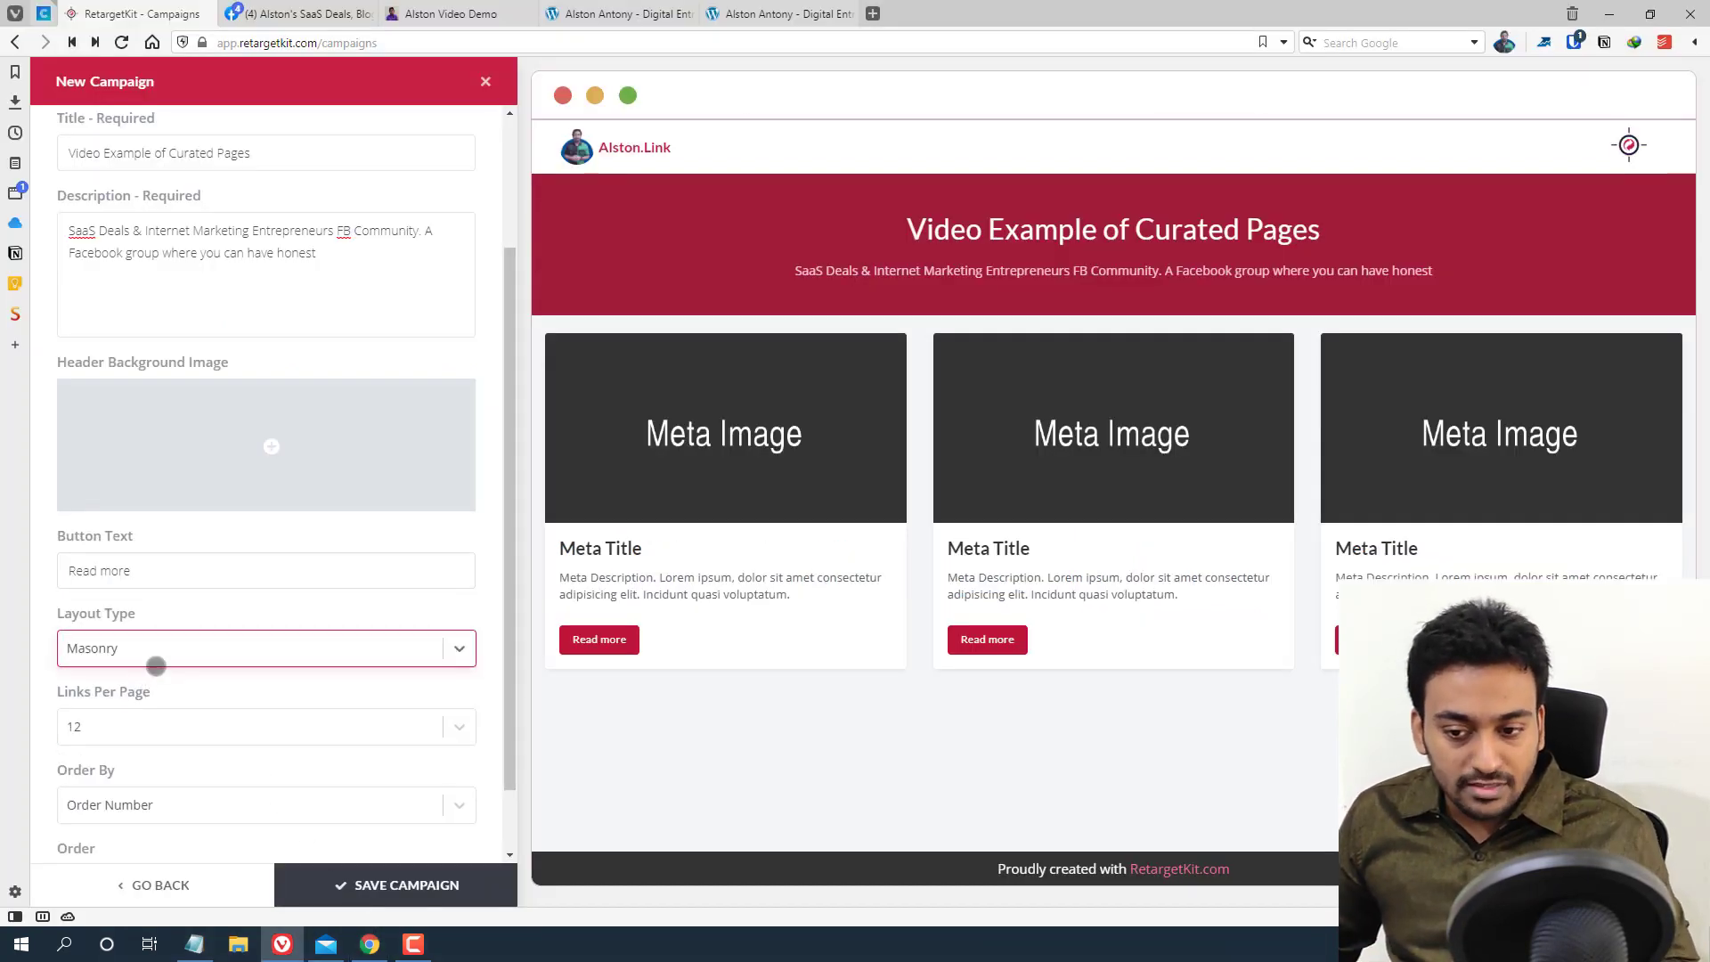
click(158, 655)
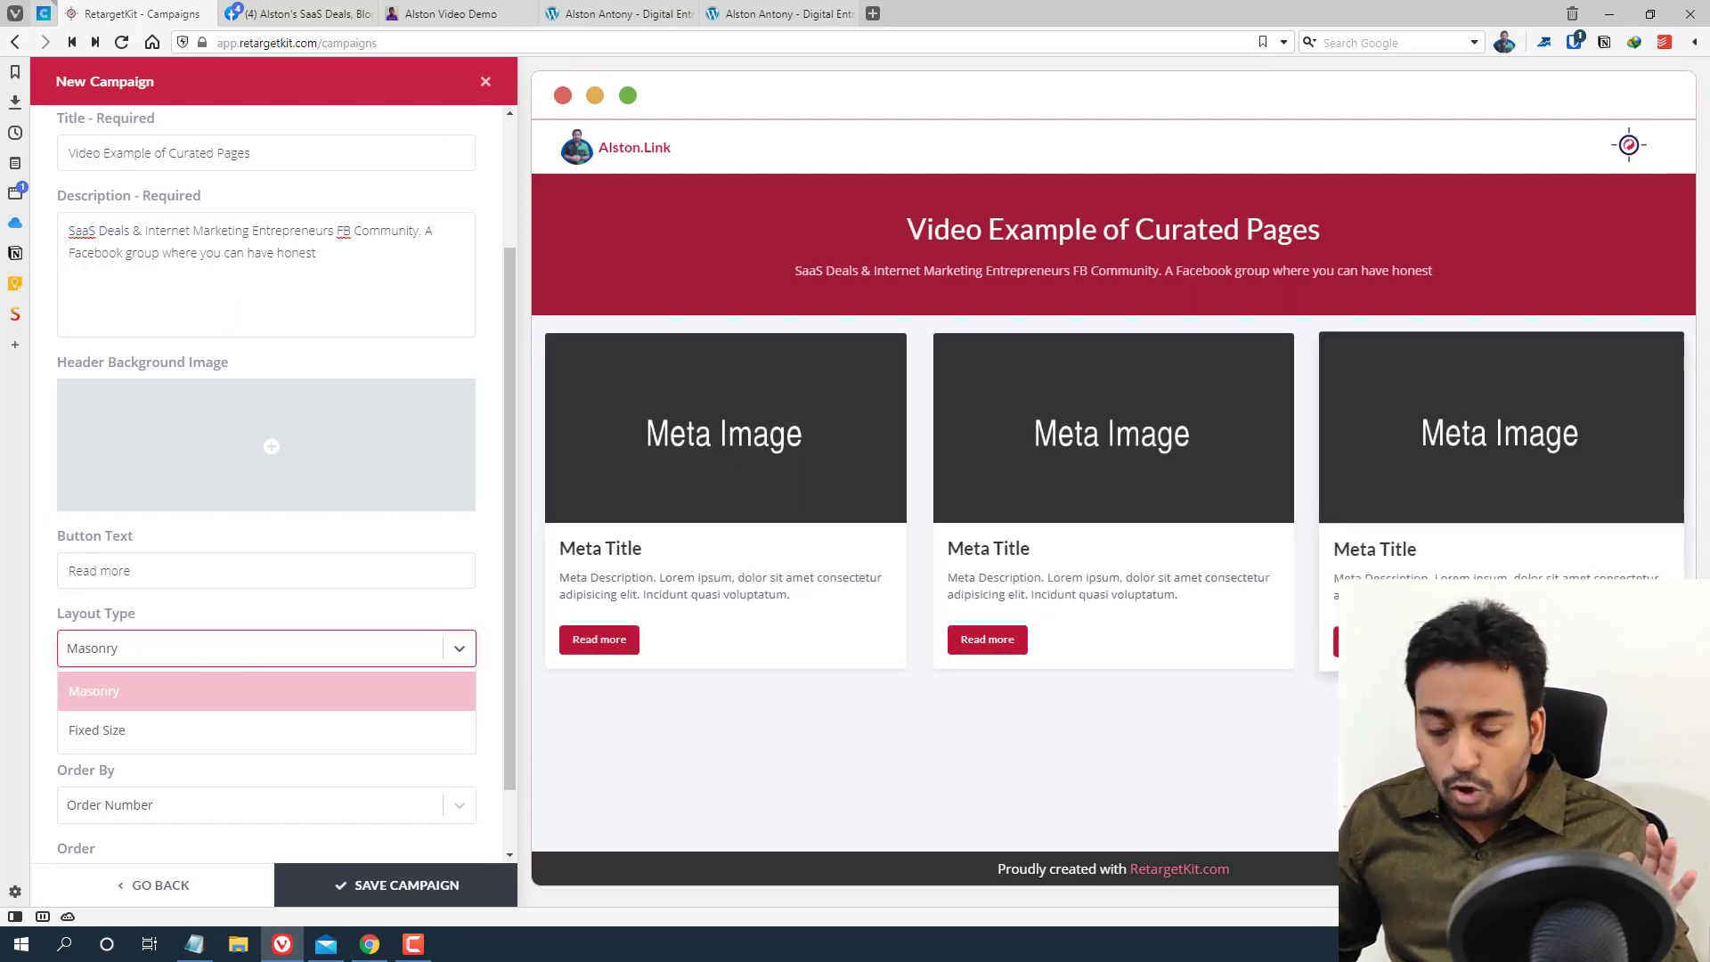
click(134, 733)
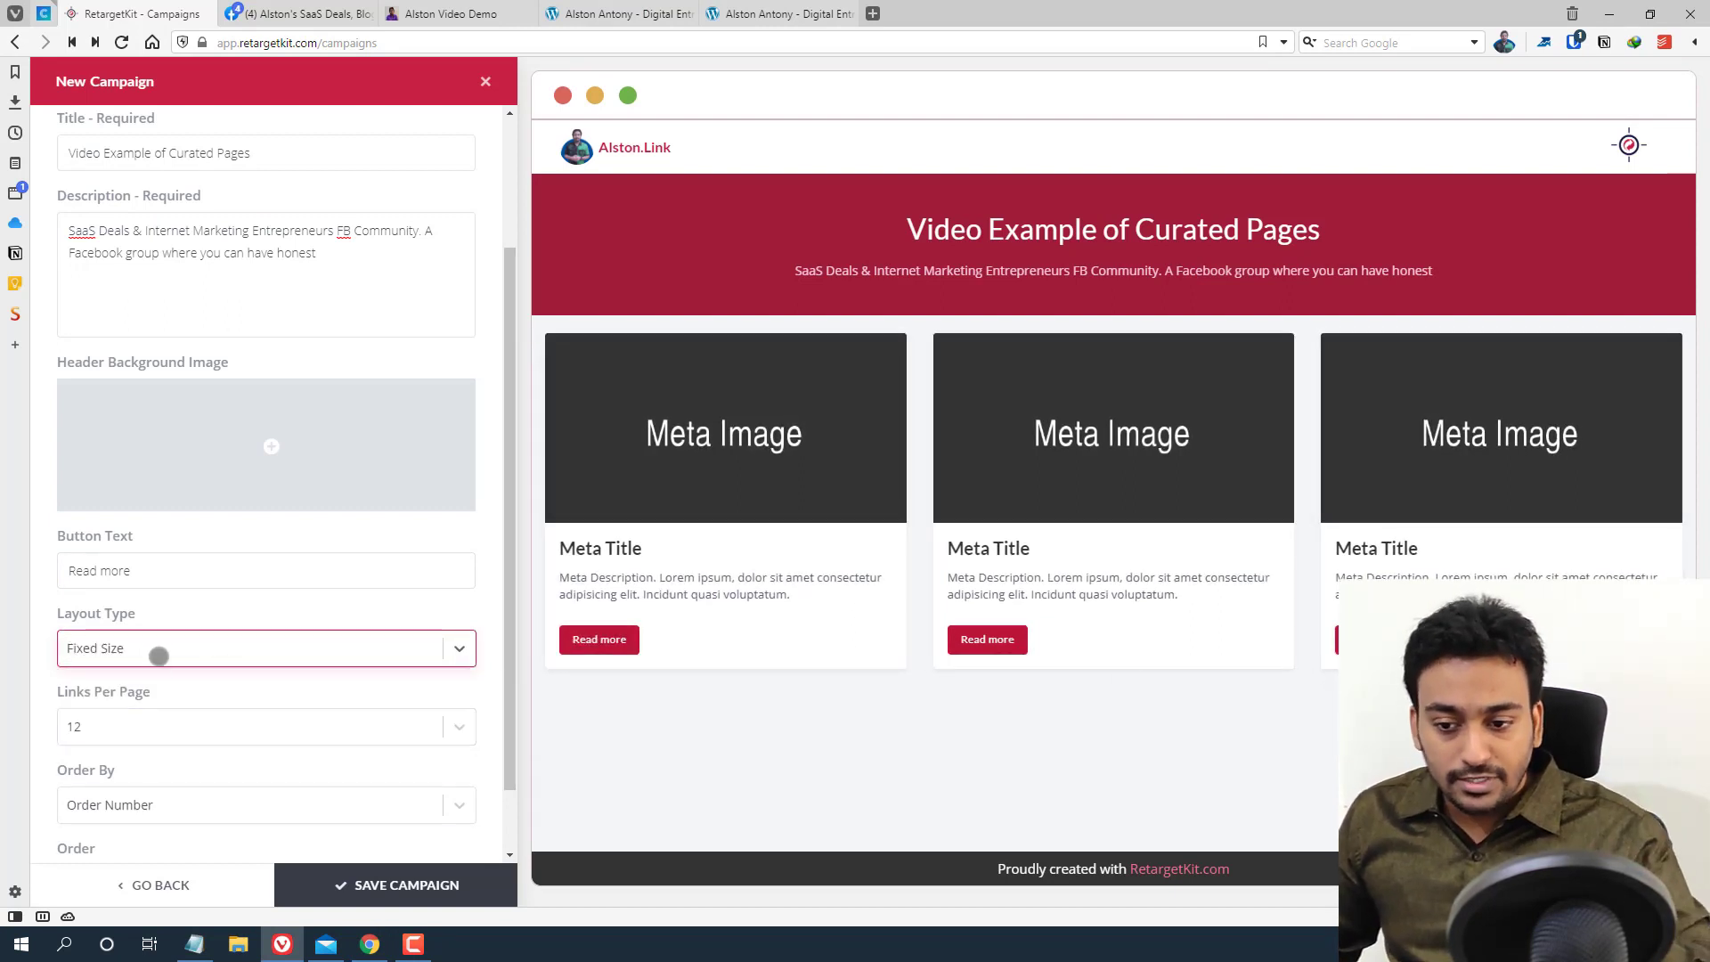
click(158, 656)
click(179, 687)
Set the number of links per page to 6
scroll(210, 646, down, 1)
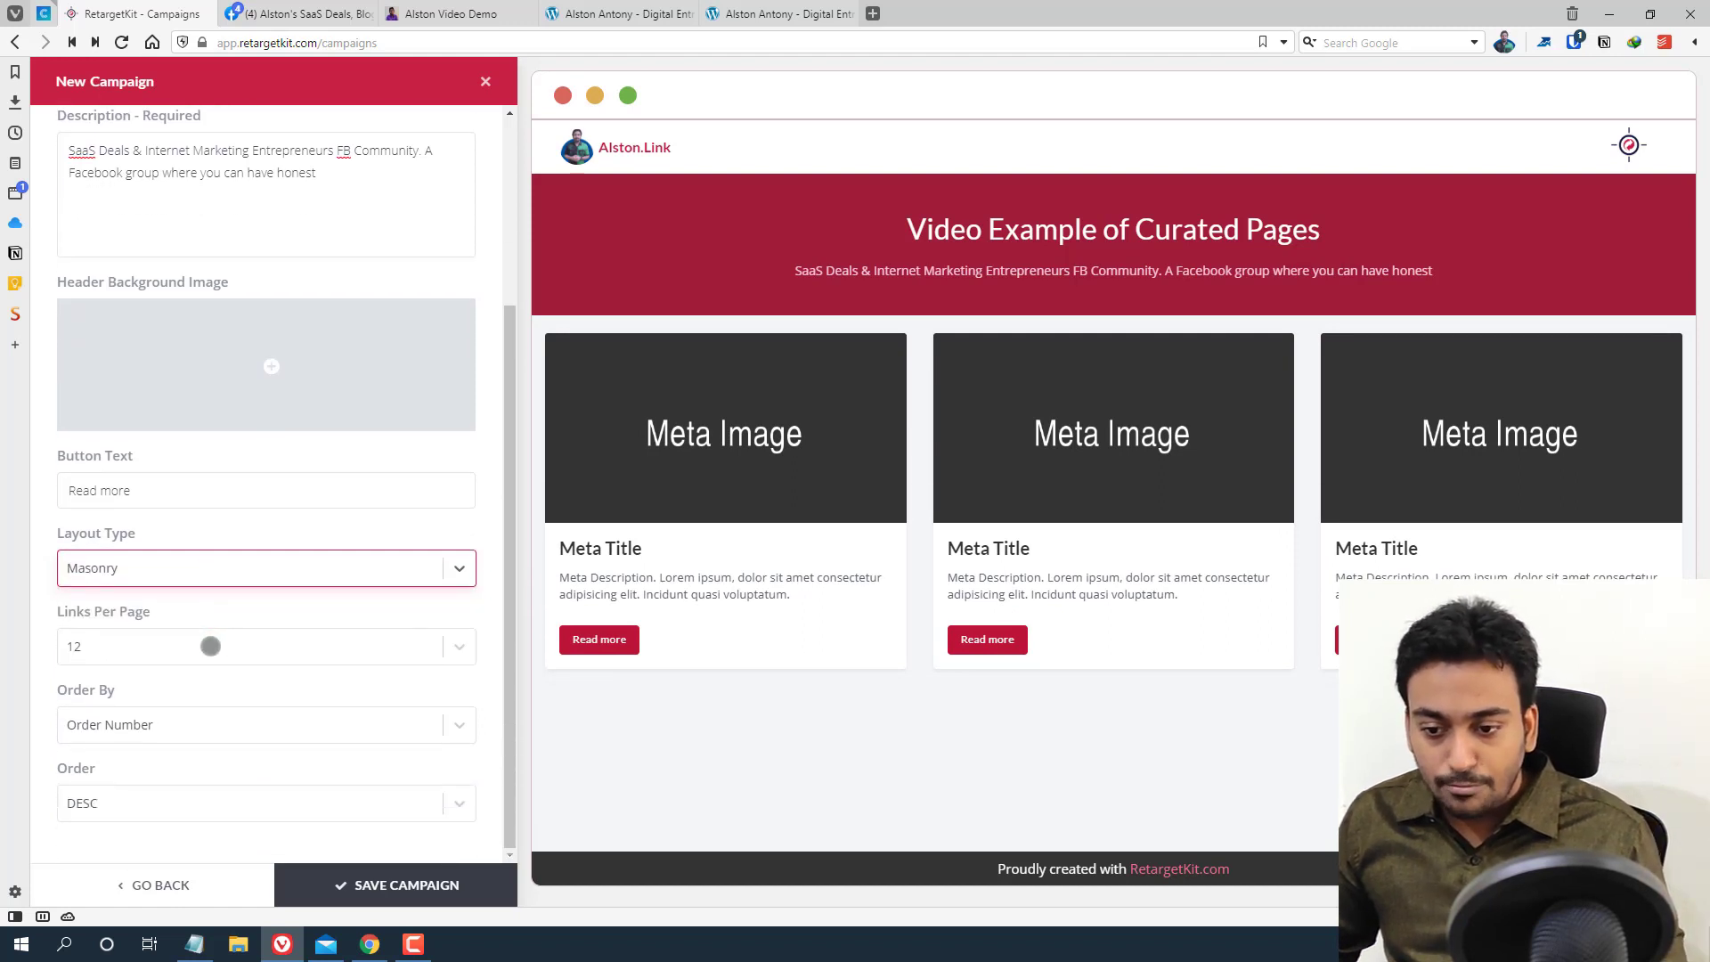
click(210, 646)
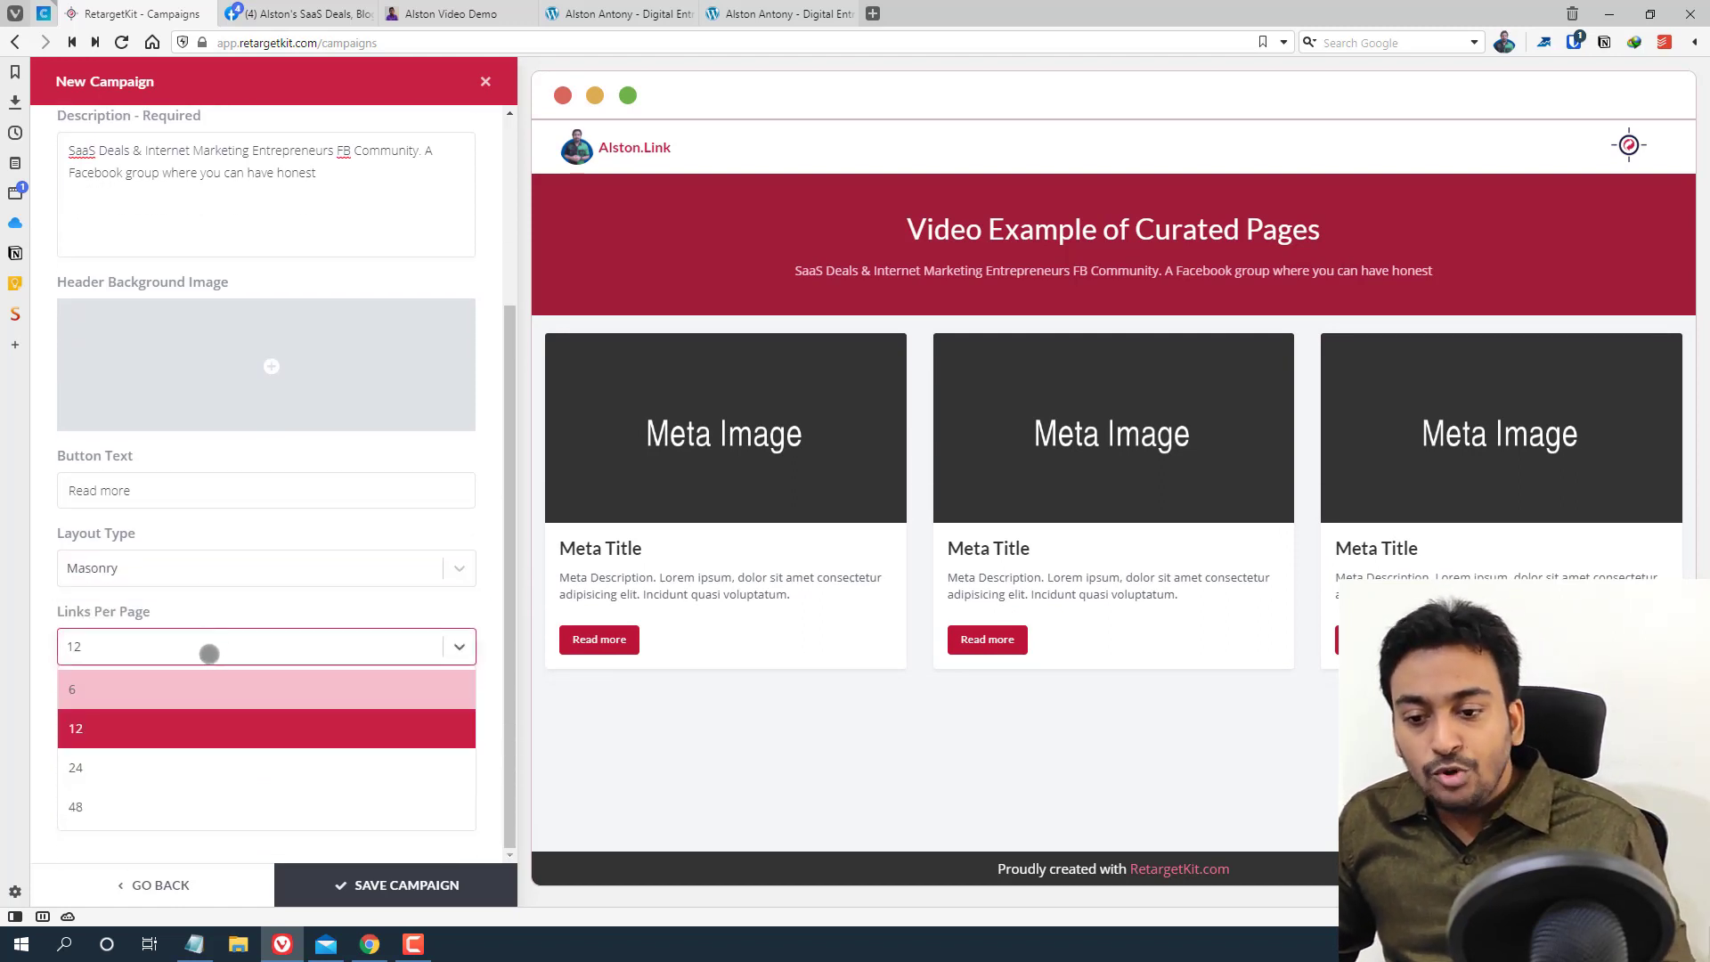
click(204, 689)
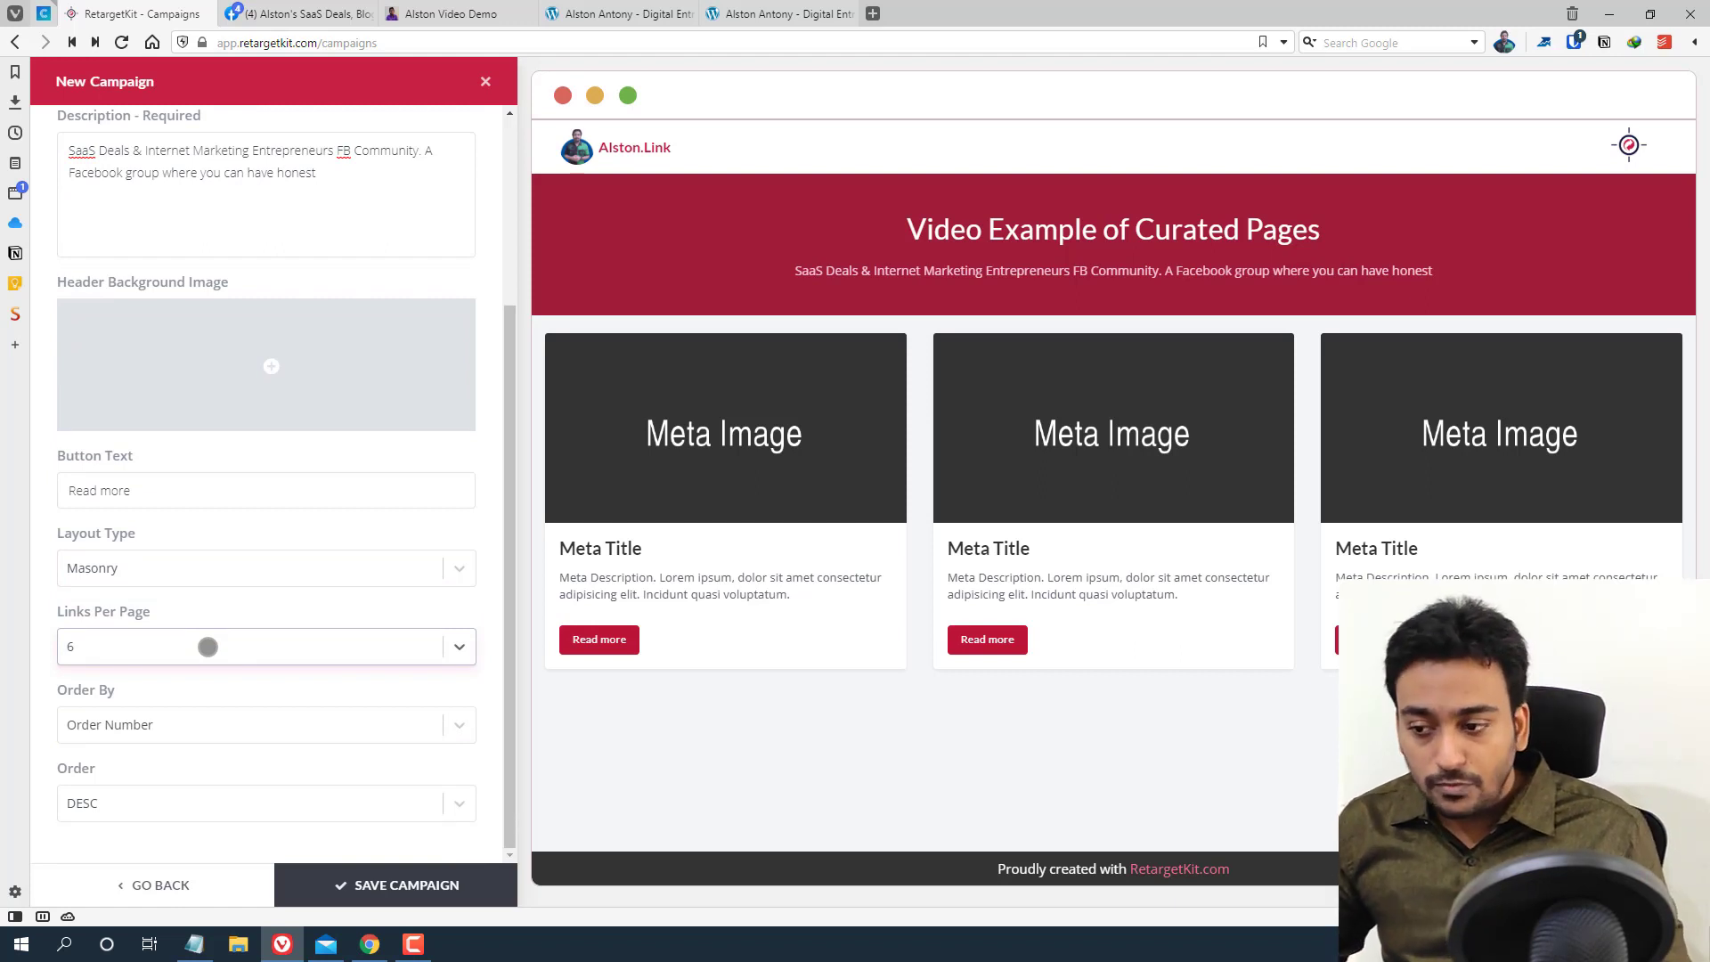
click(208, 647)
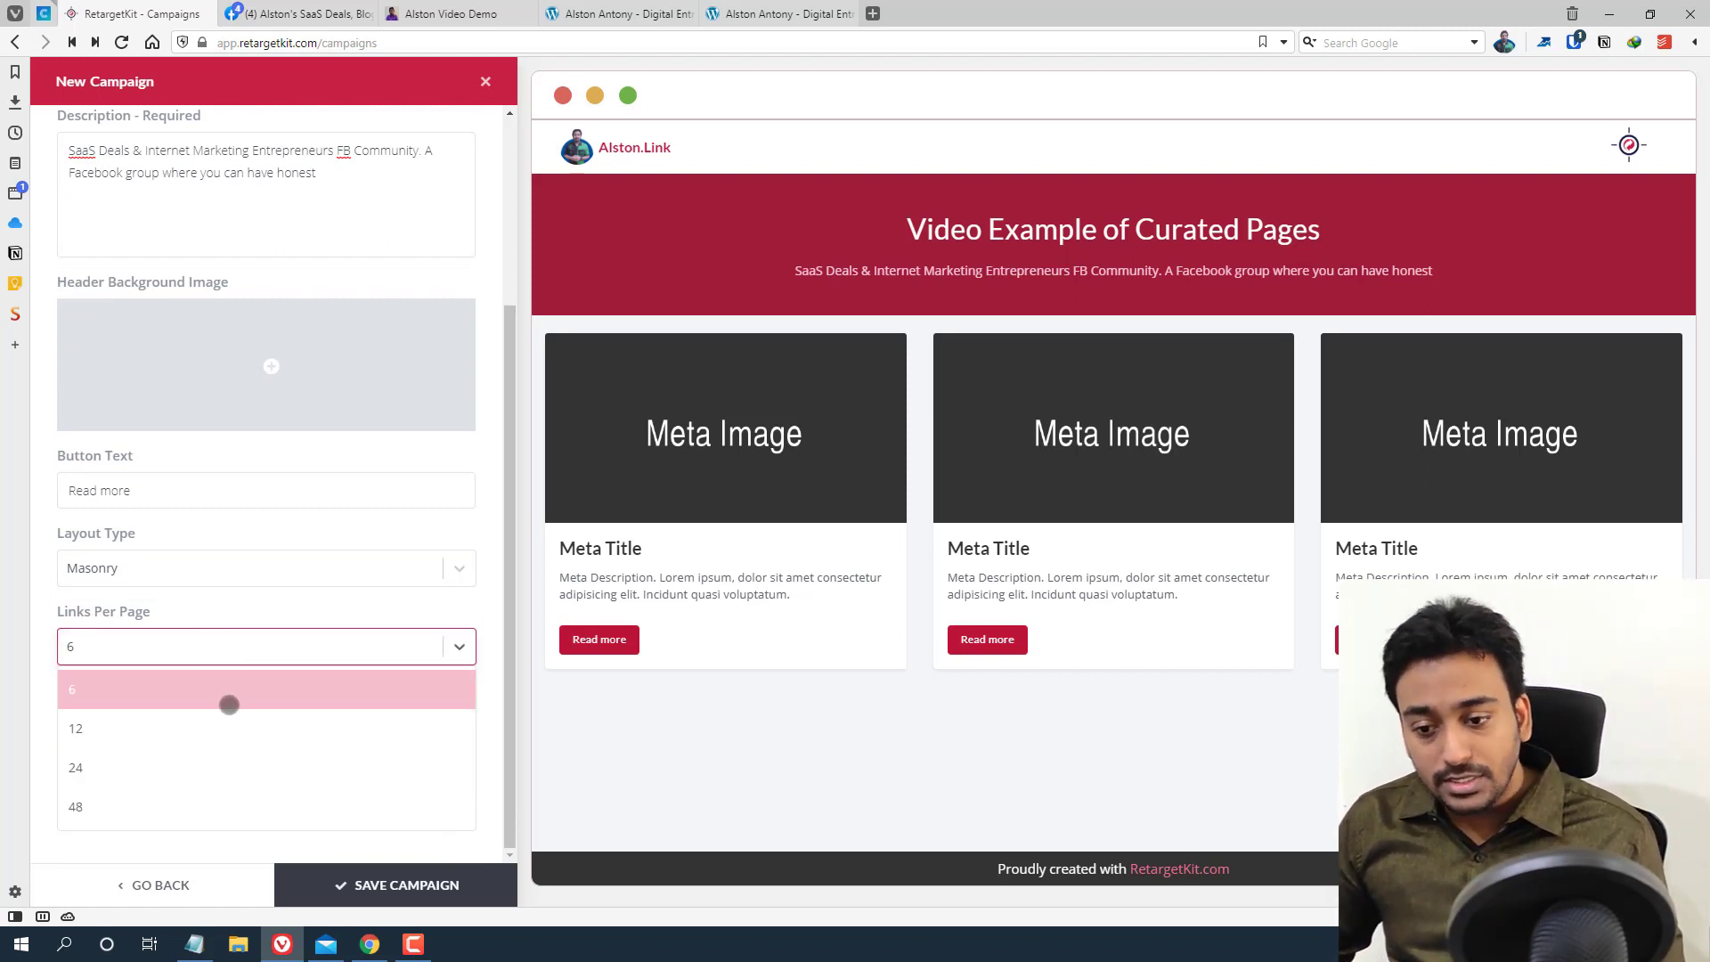
click(308, 617)
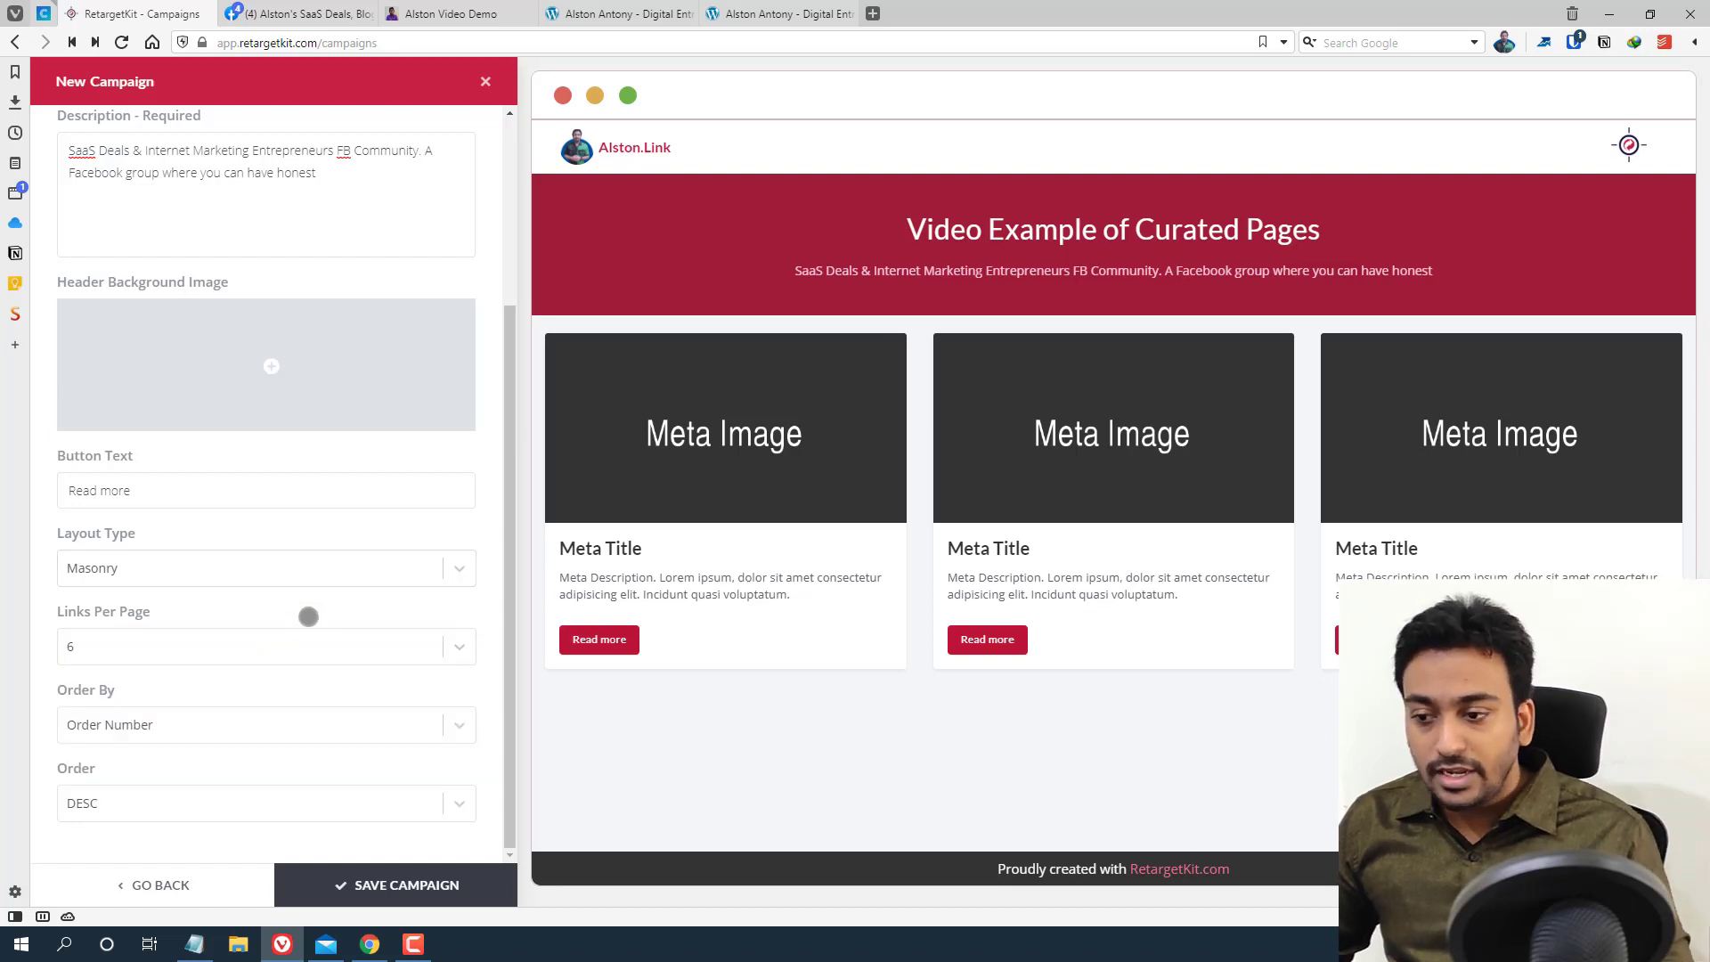
Try Random as the Order By criterion for the page's links and change it to Alphabetical
click(126, 717)
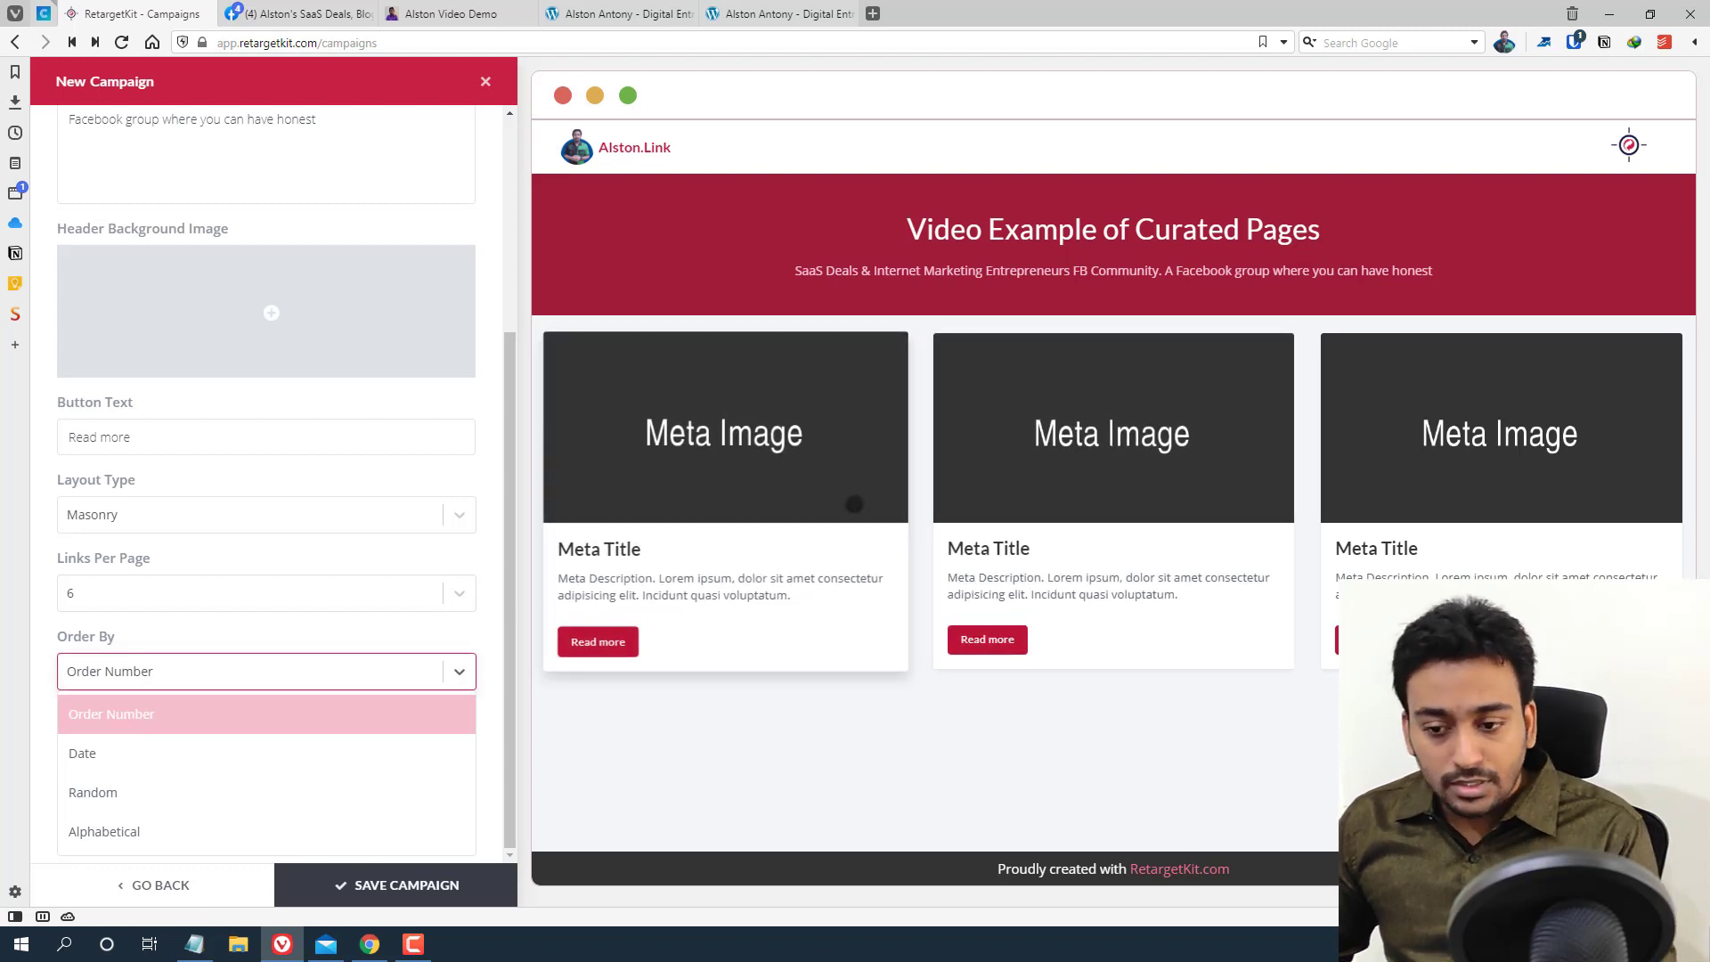
key(Down)
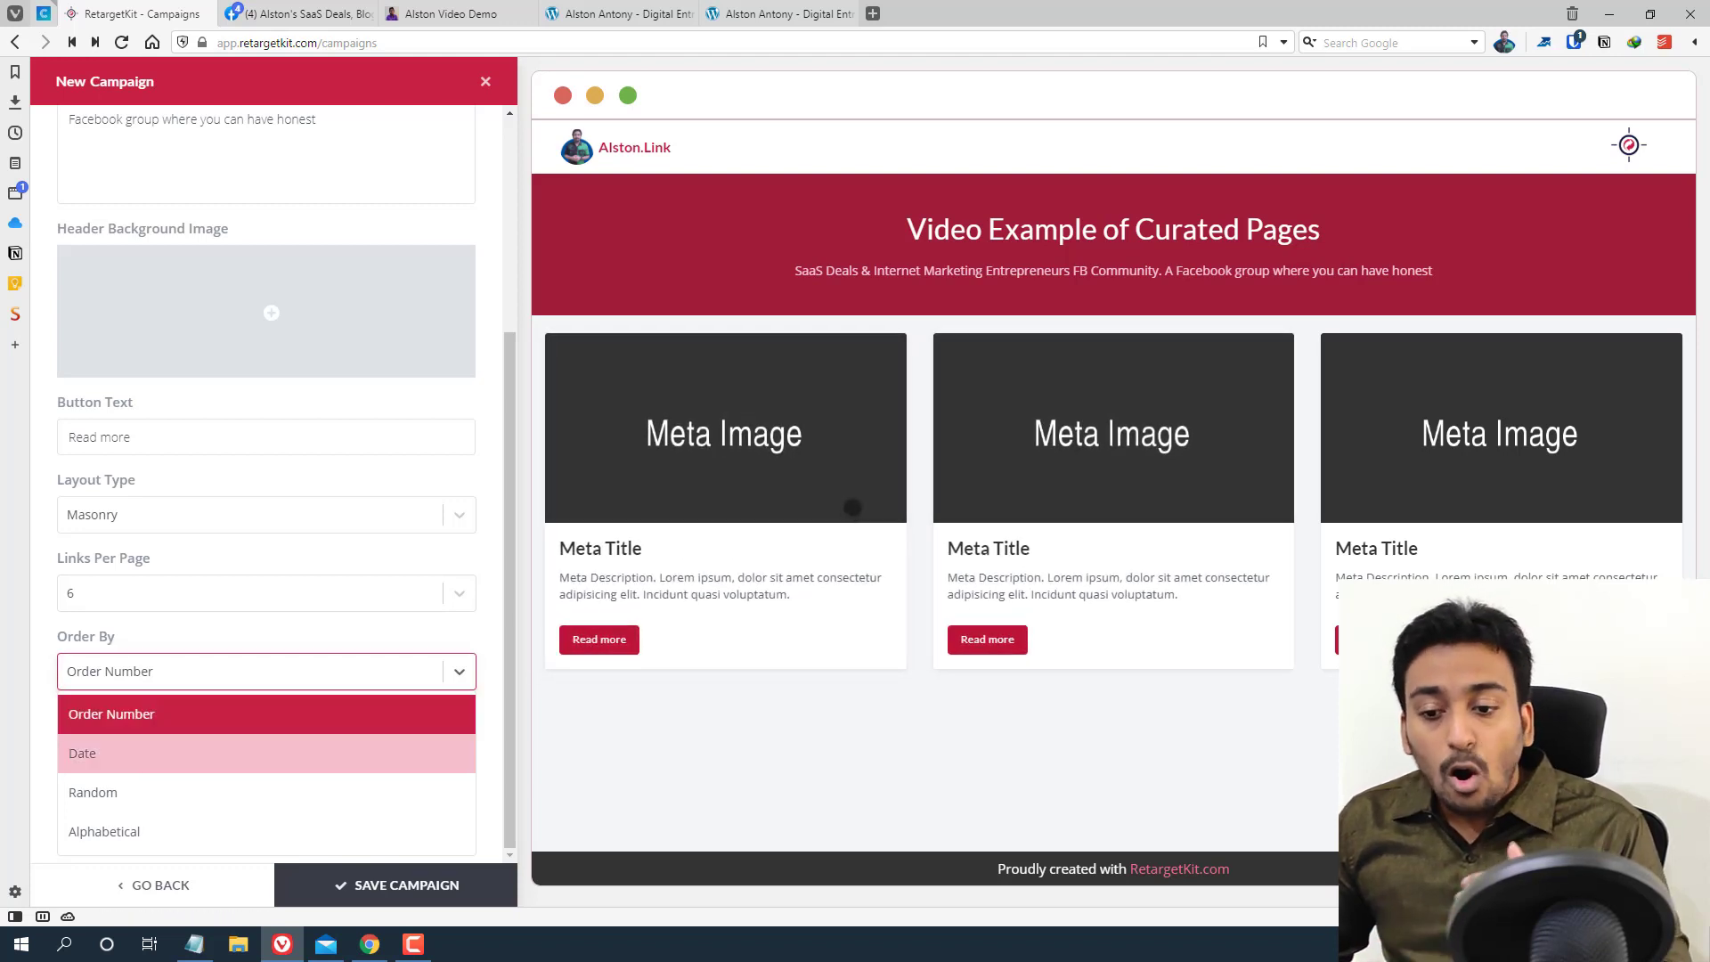
key(Up)
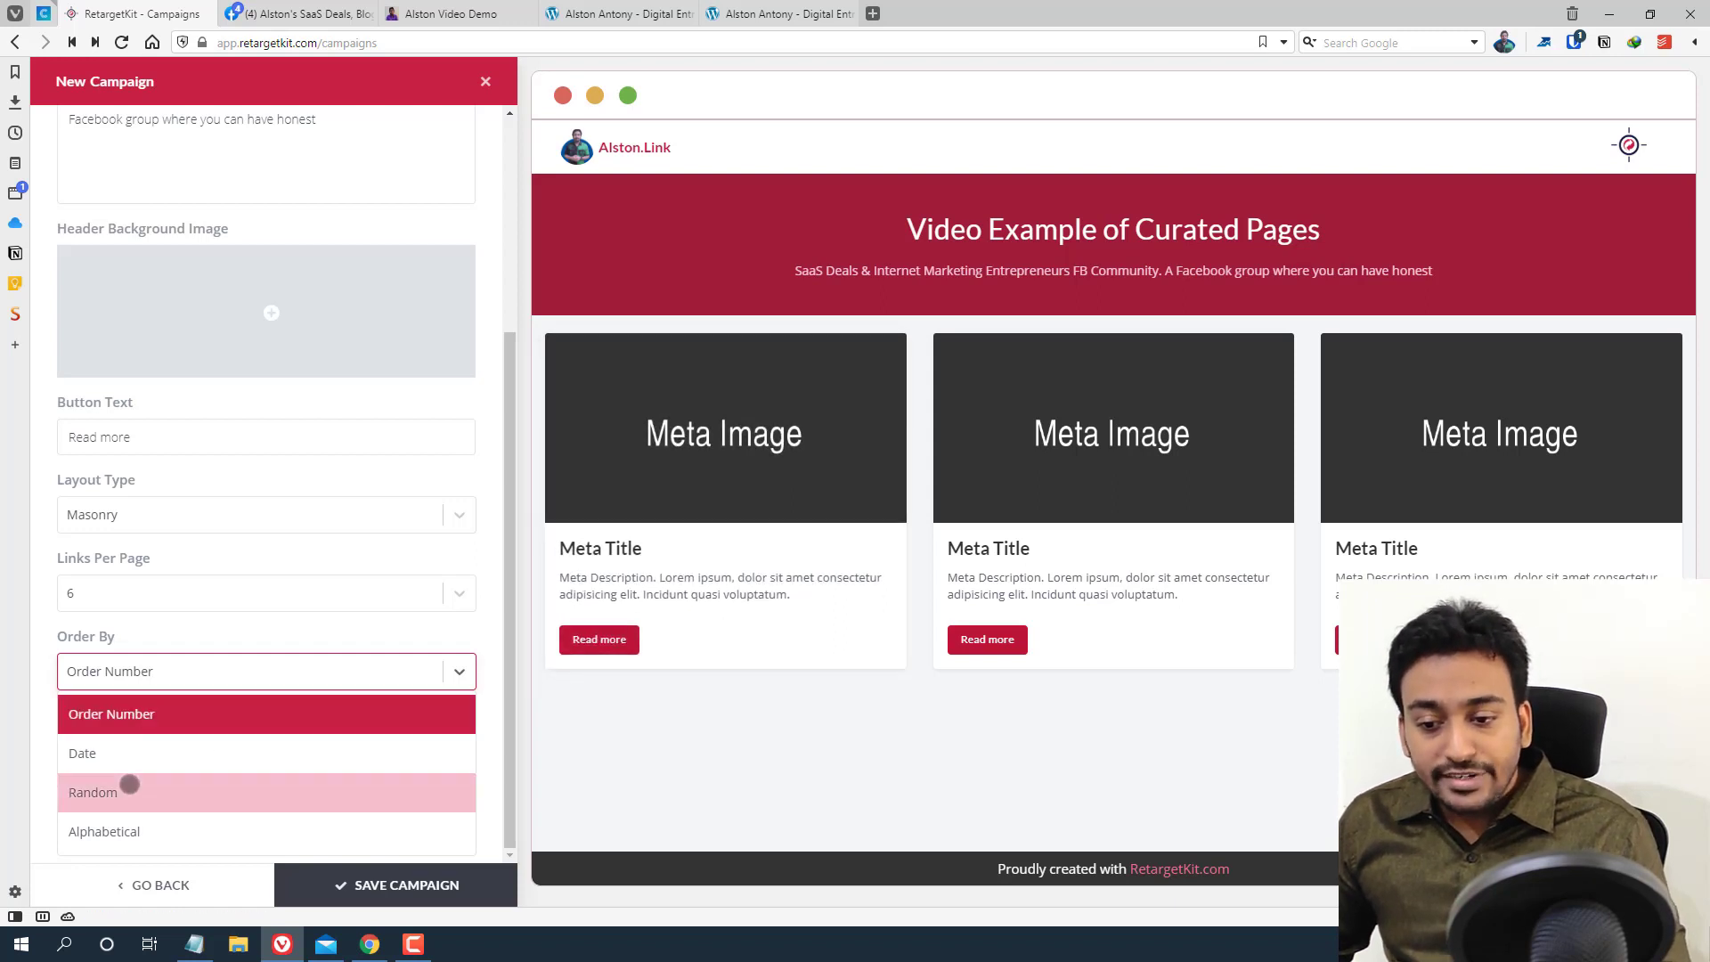
click(129, 784)
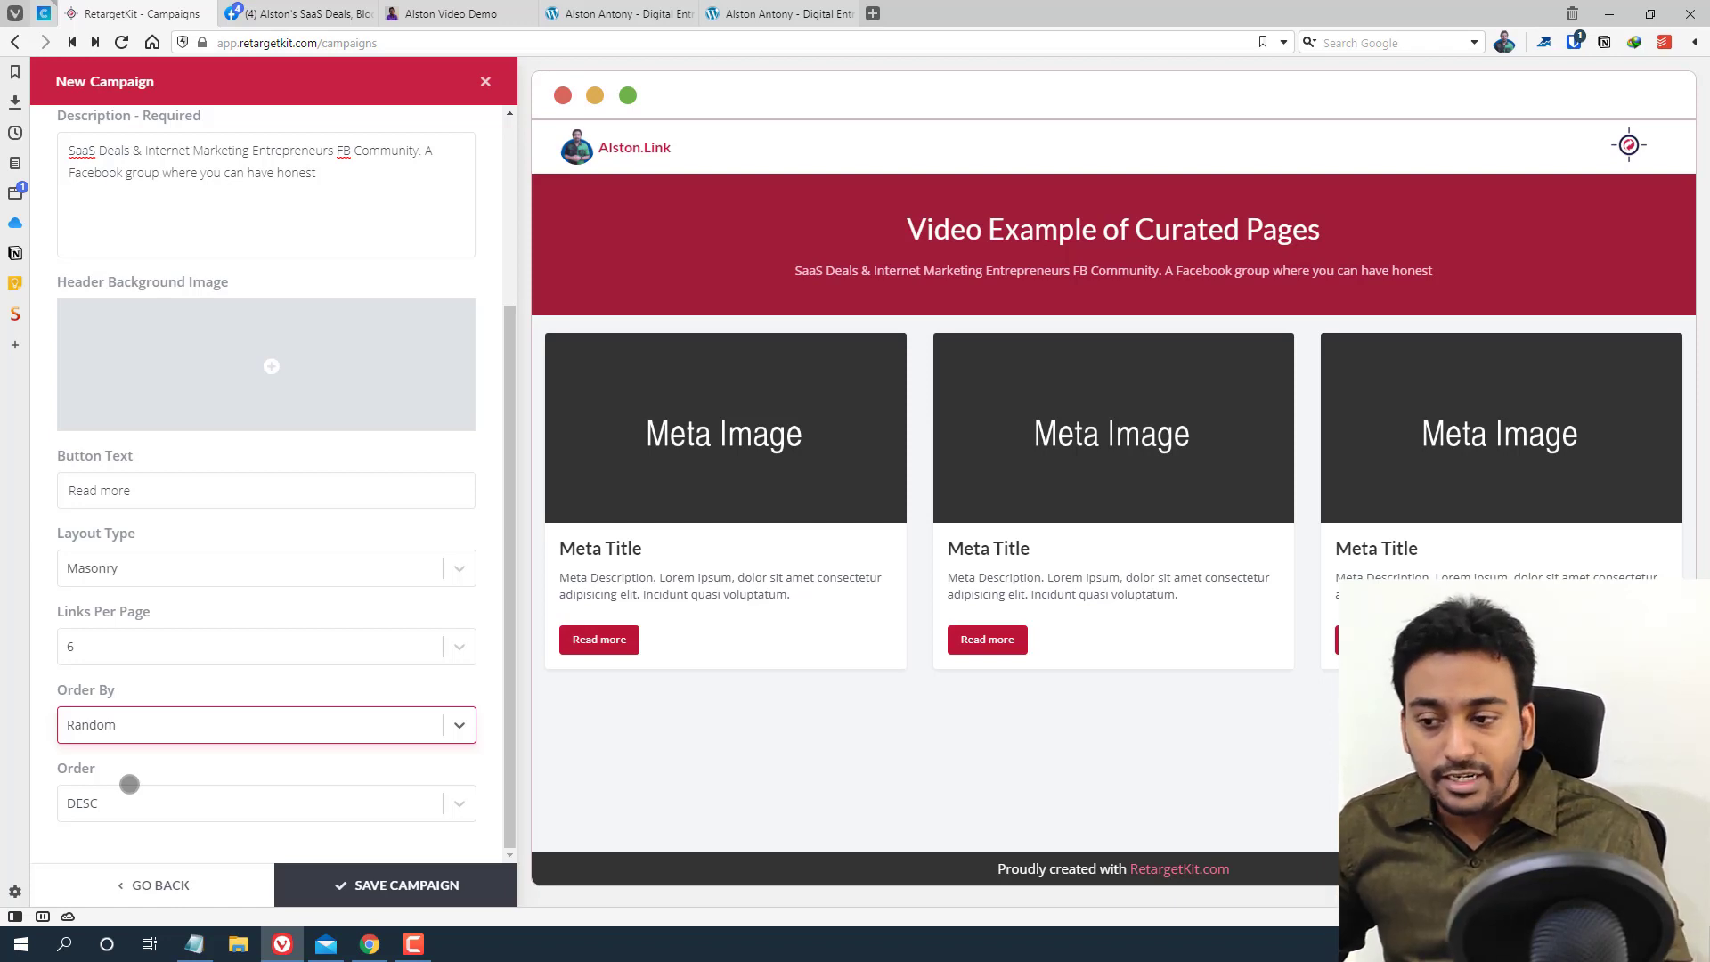
click(169, 724)
click(145, 823)
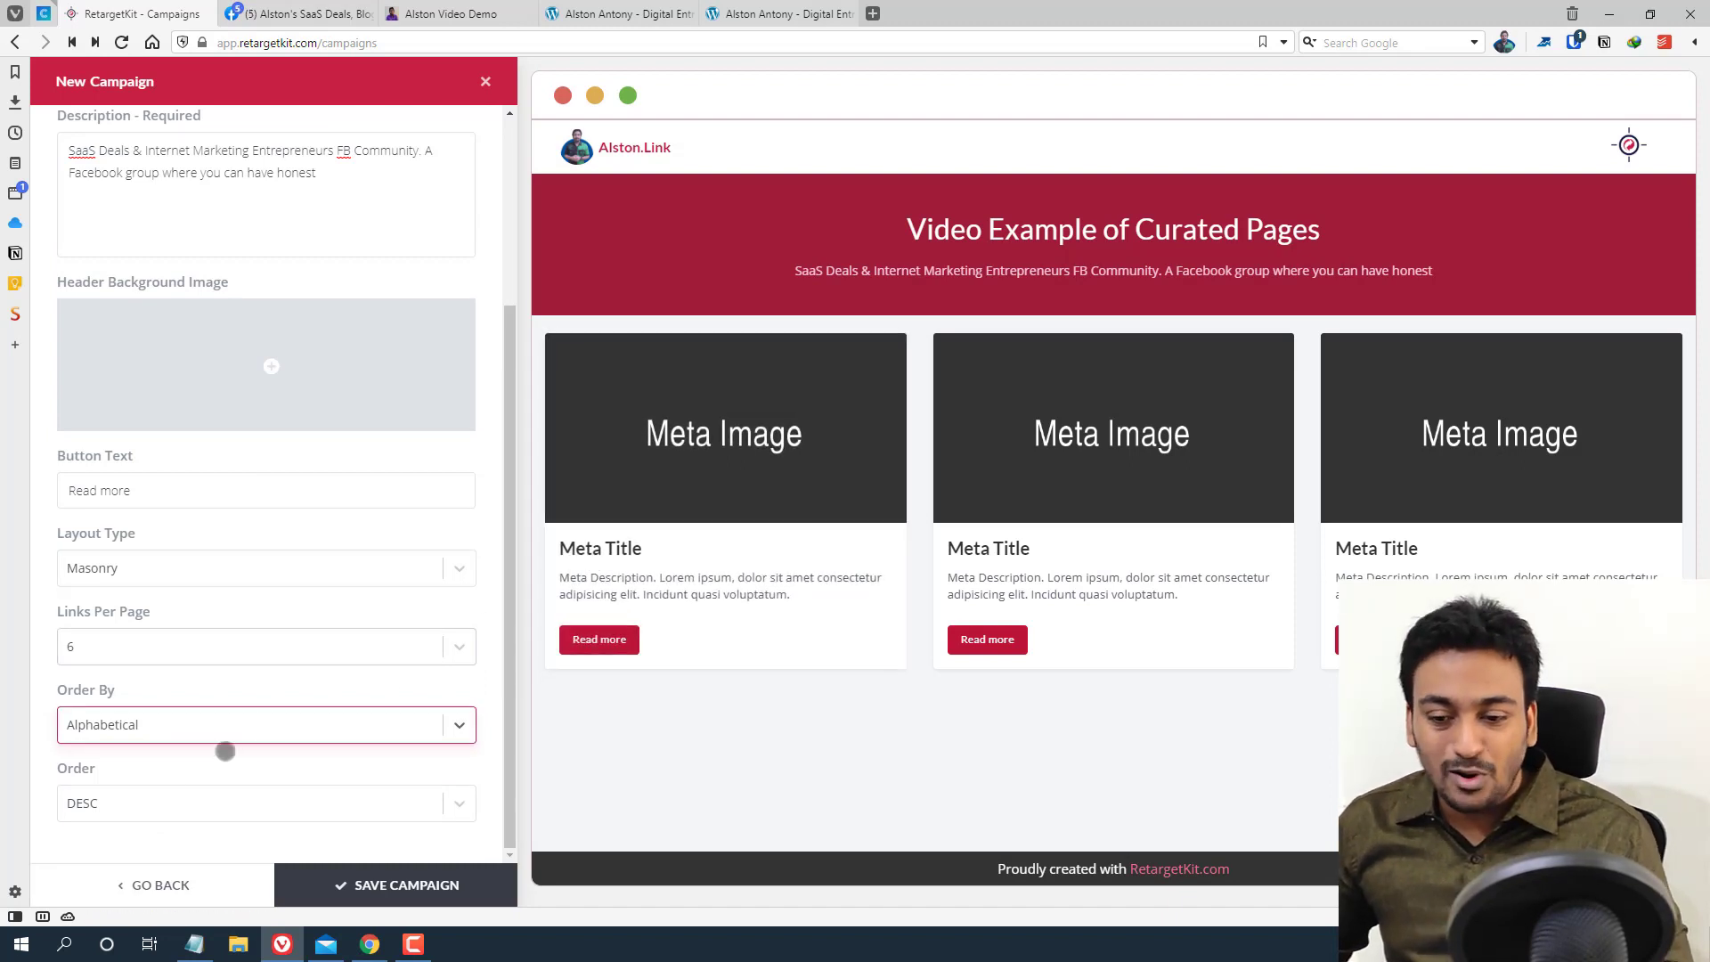
Review the ascending and descending order choices and the available Order By criteria for the links
click(169, 793)
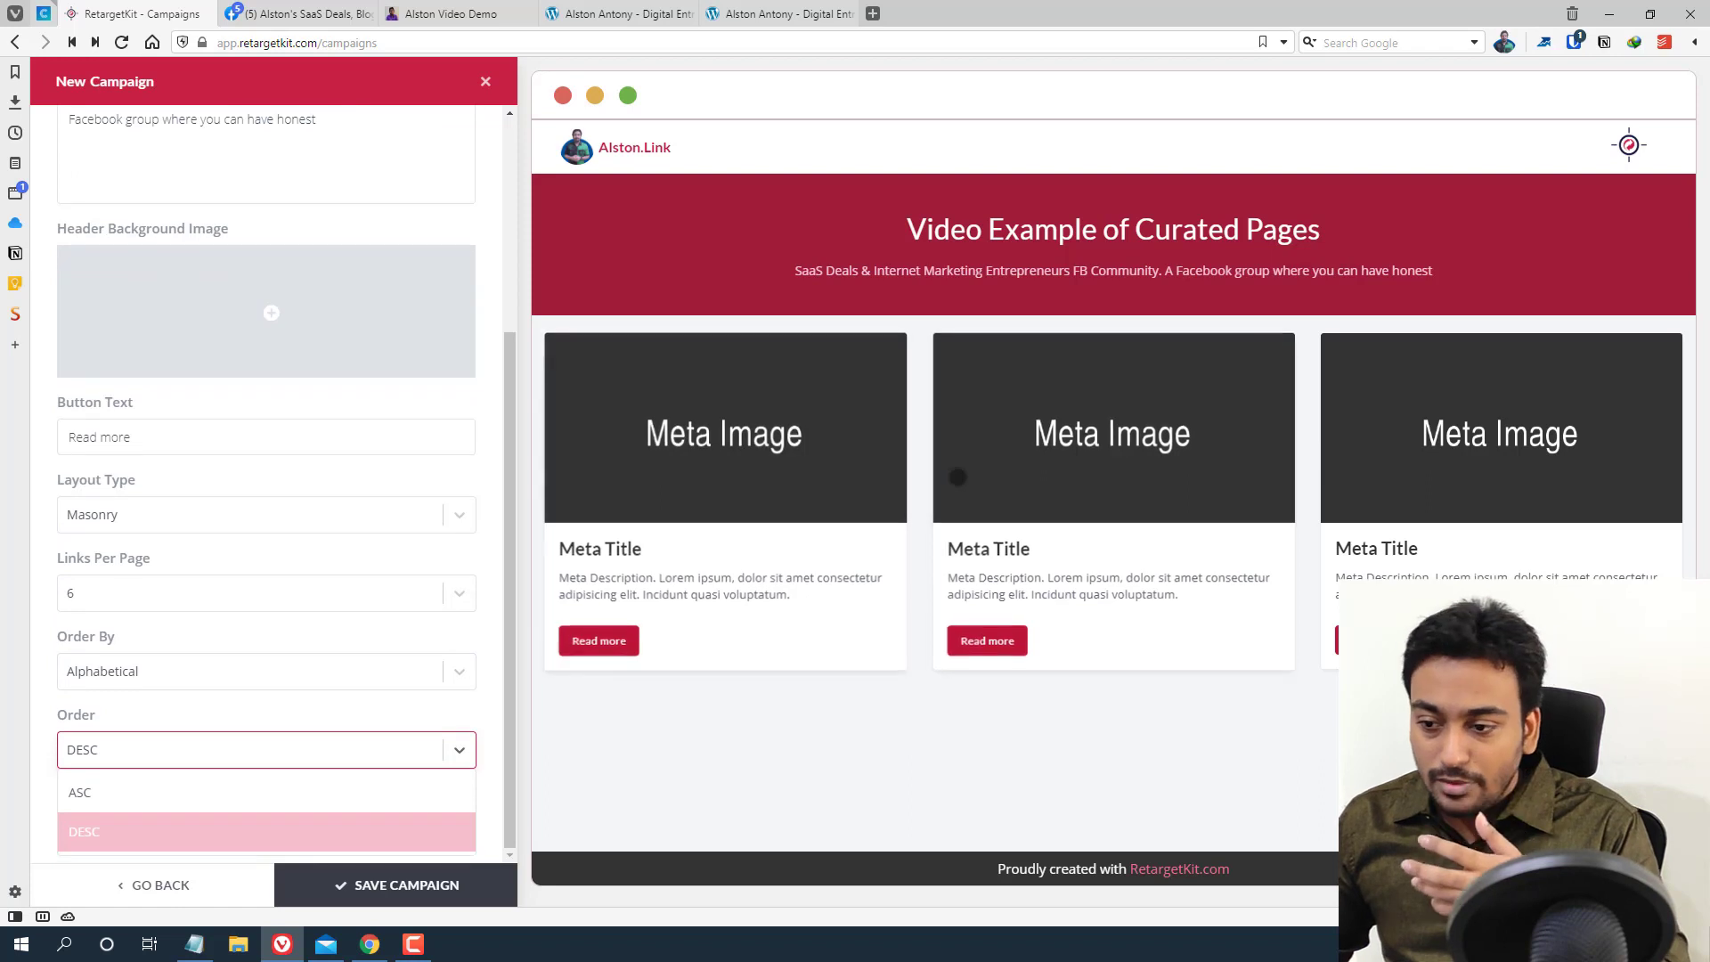
click(326, 704)
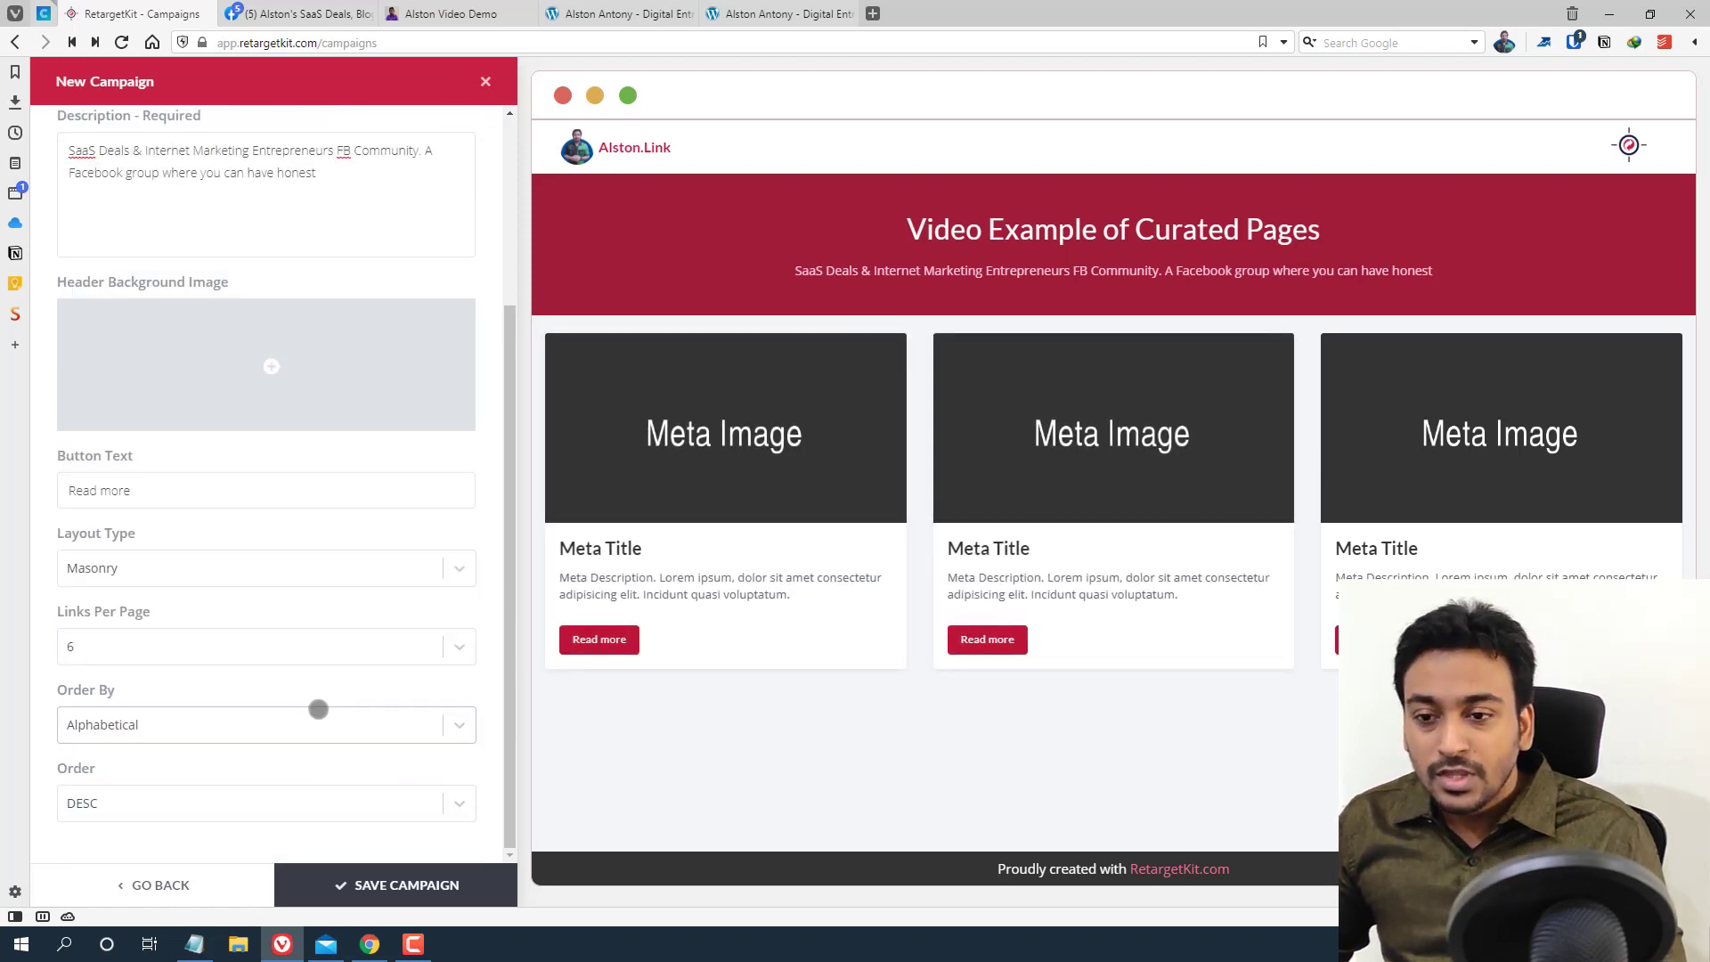
click(283, 715)
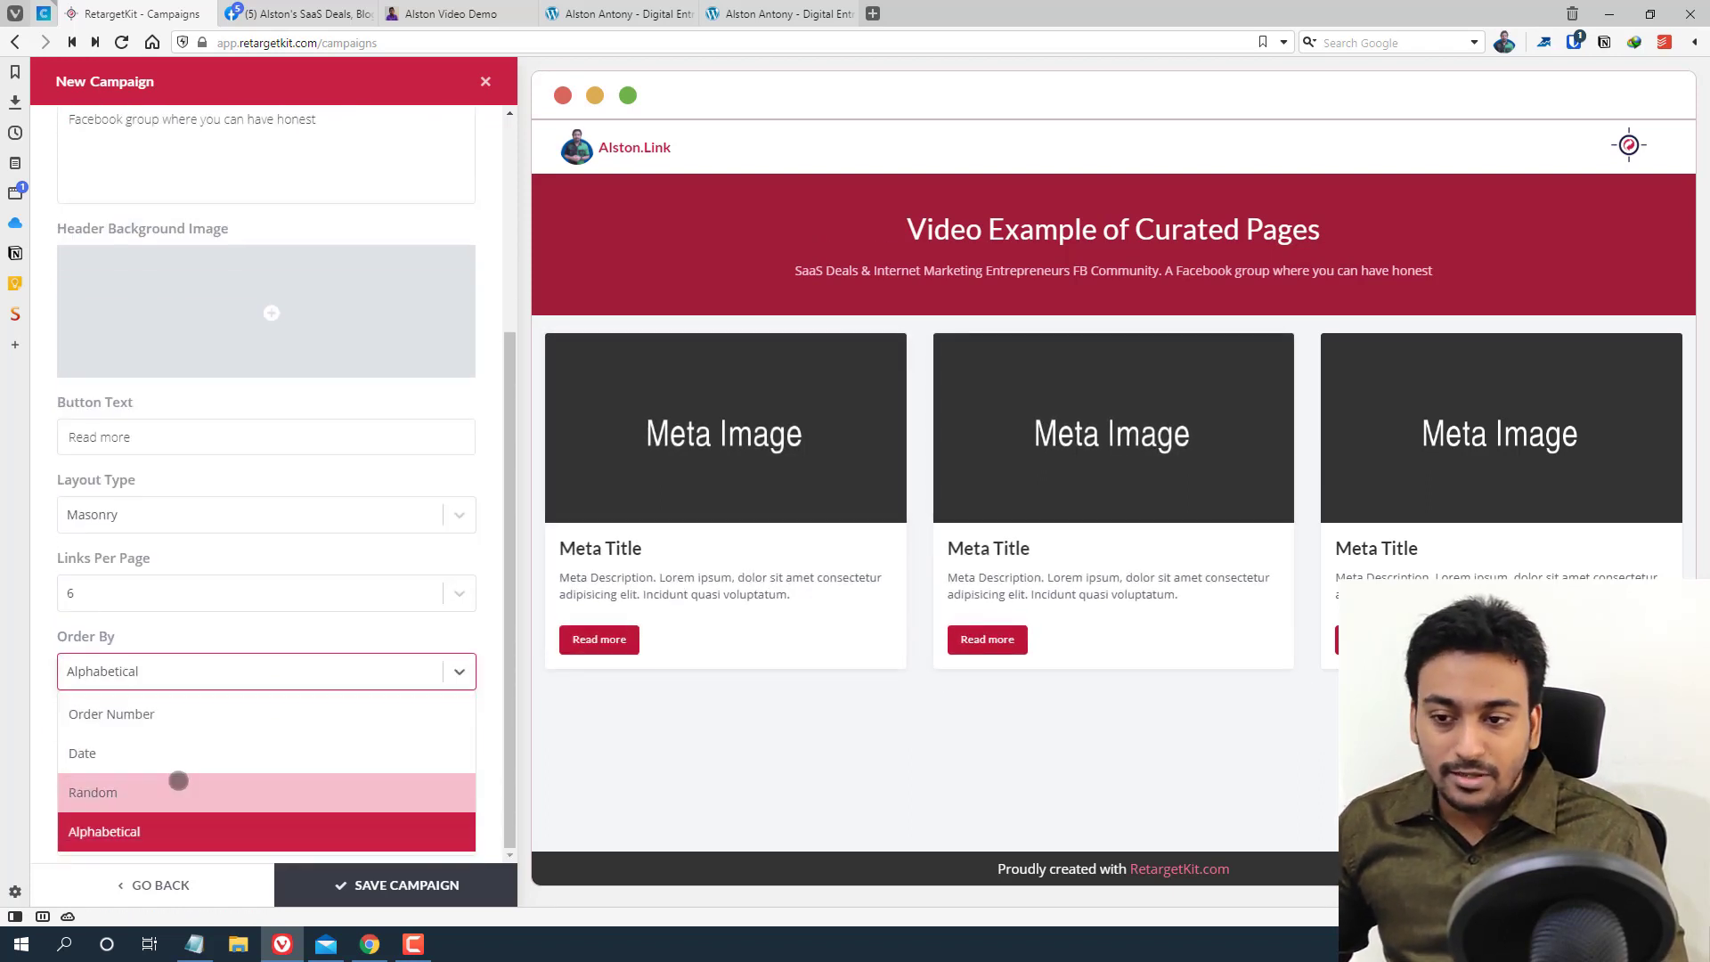
scroll(178, 766, up, 3)
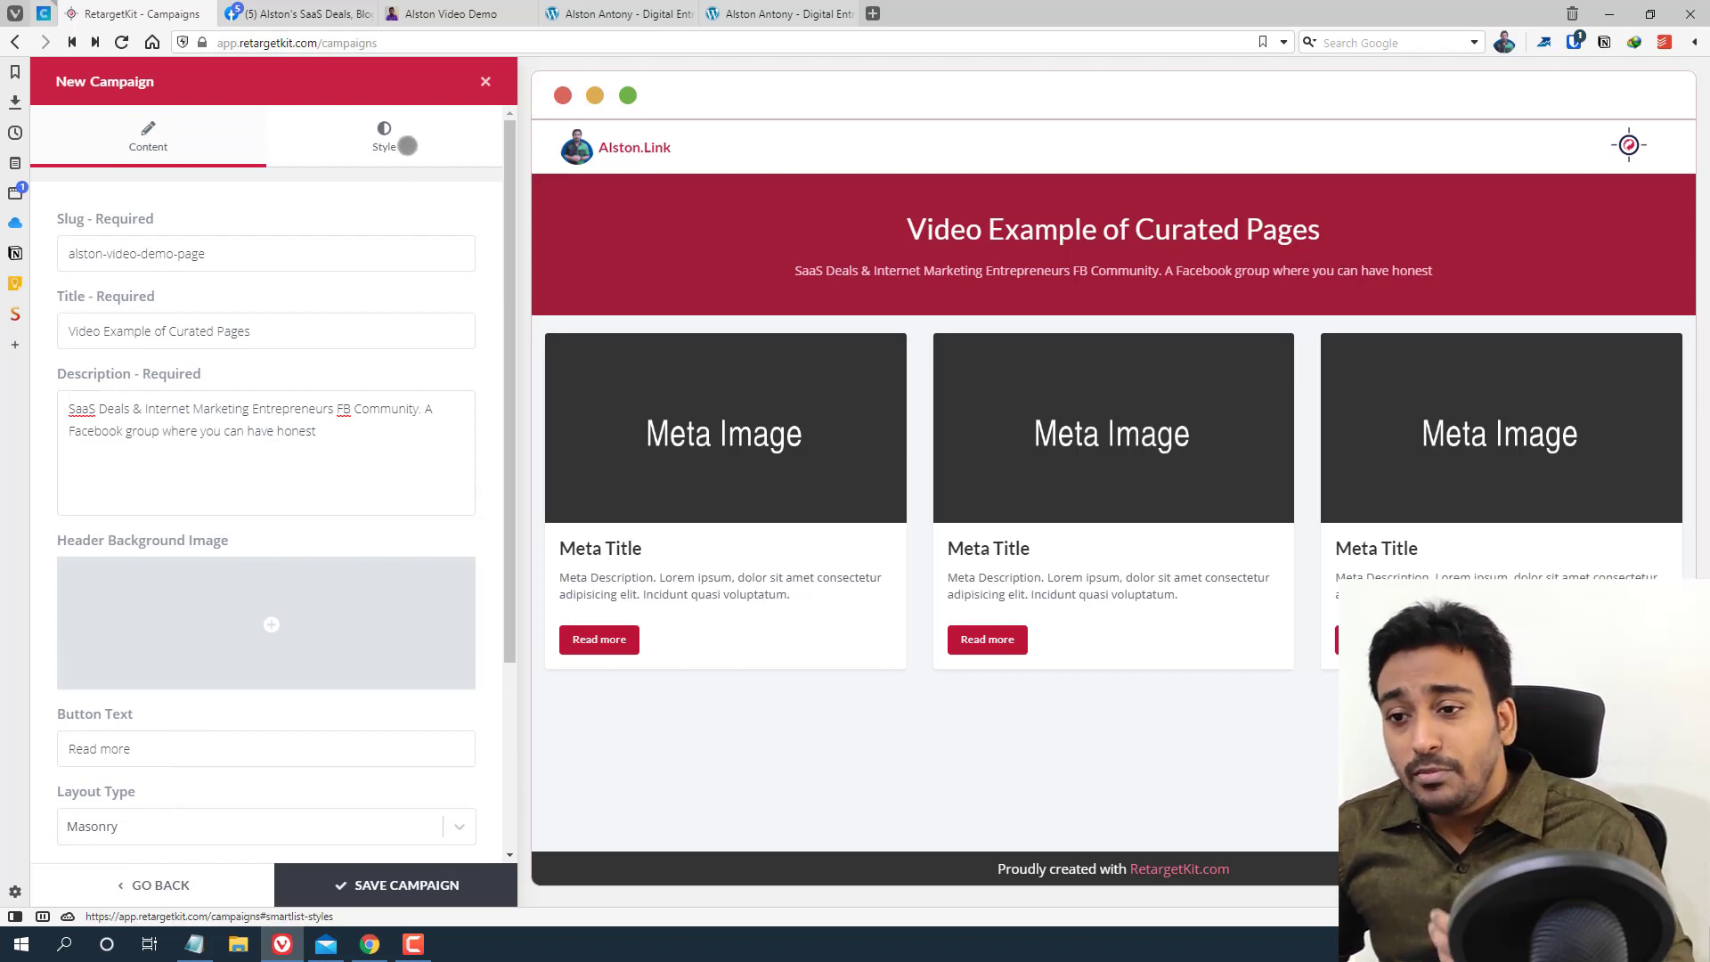
Set the header background color opacity in the campaign's style settings to 0.5
click(407, 145)
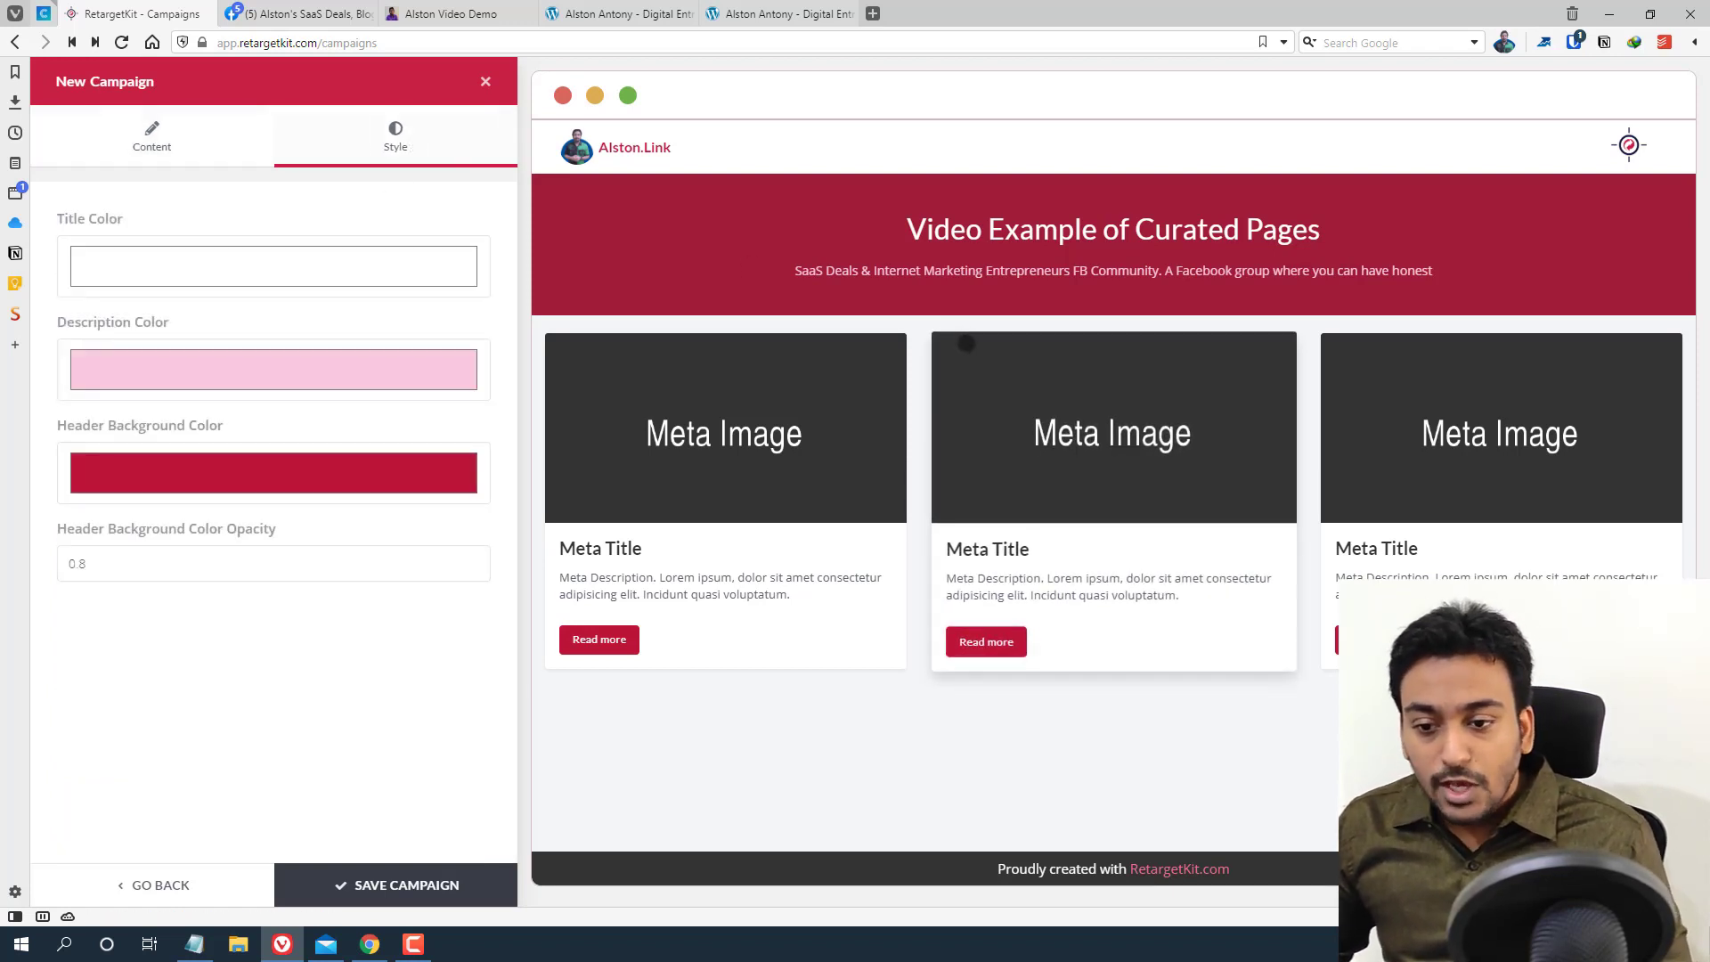
drag(82, 568, 92, 569)
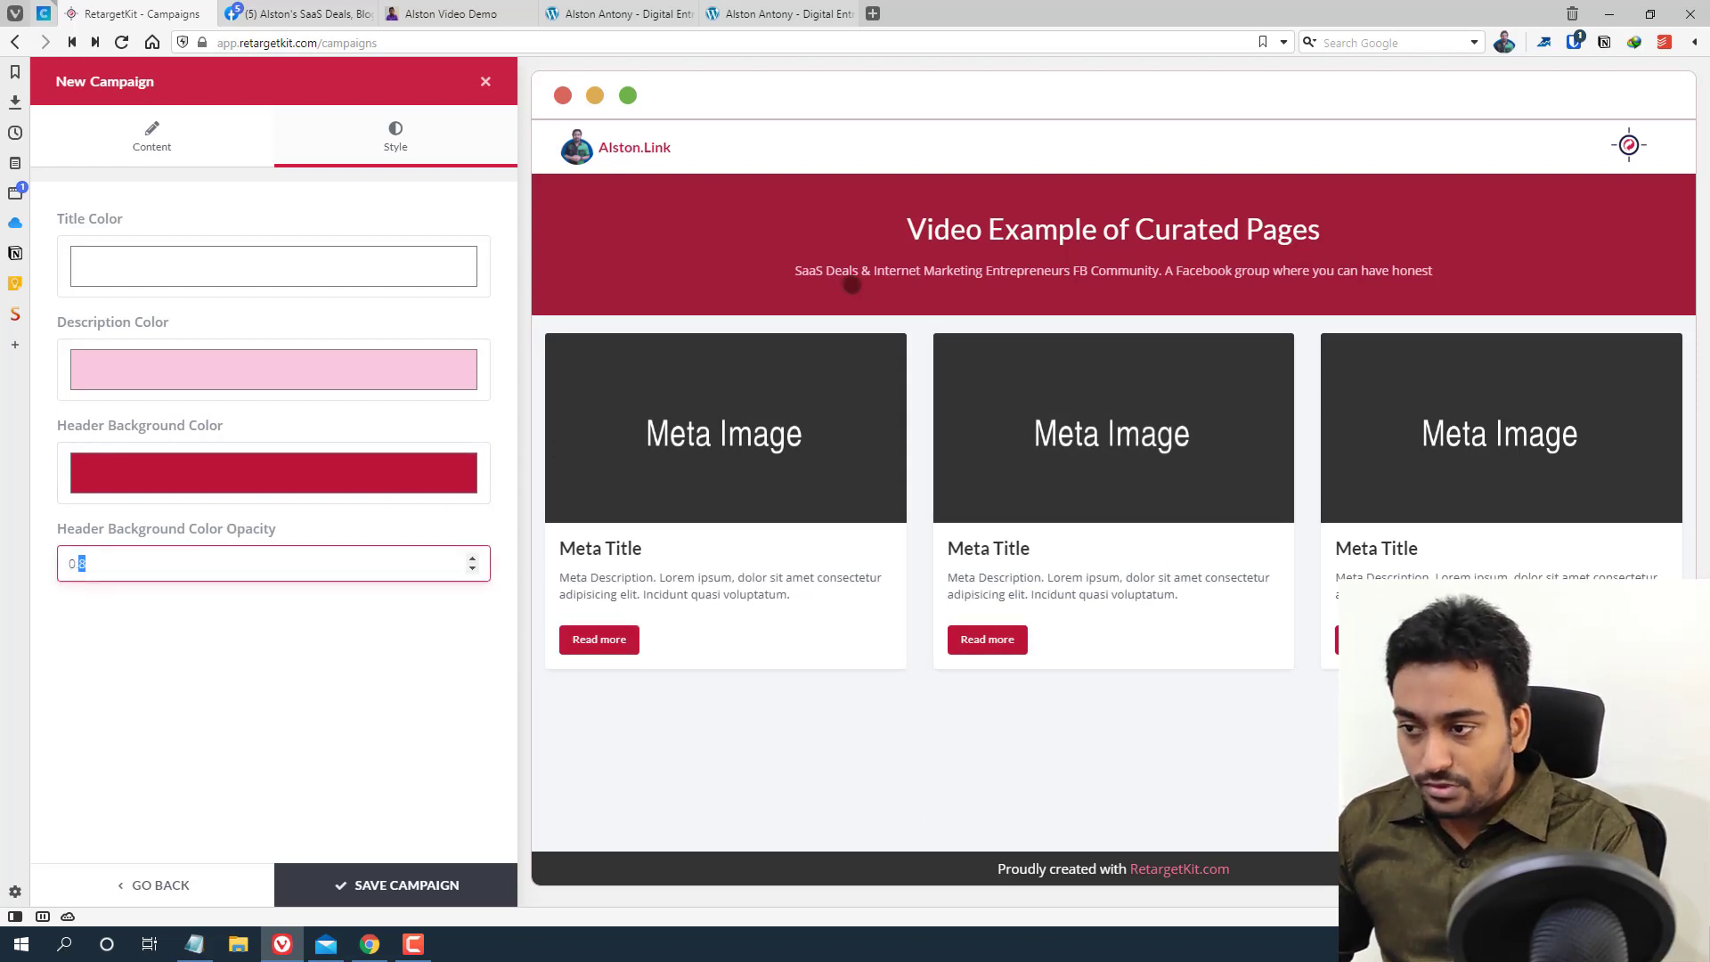
text(5)
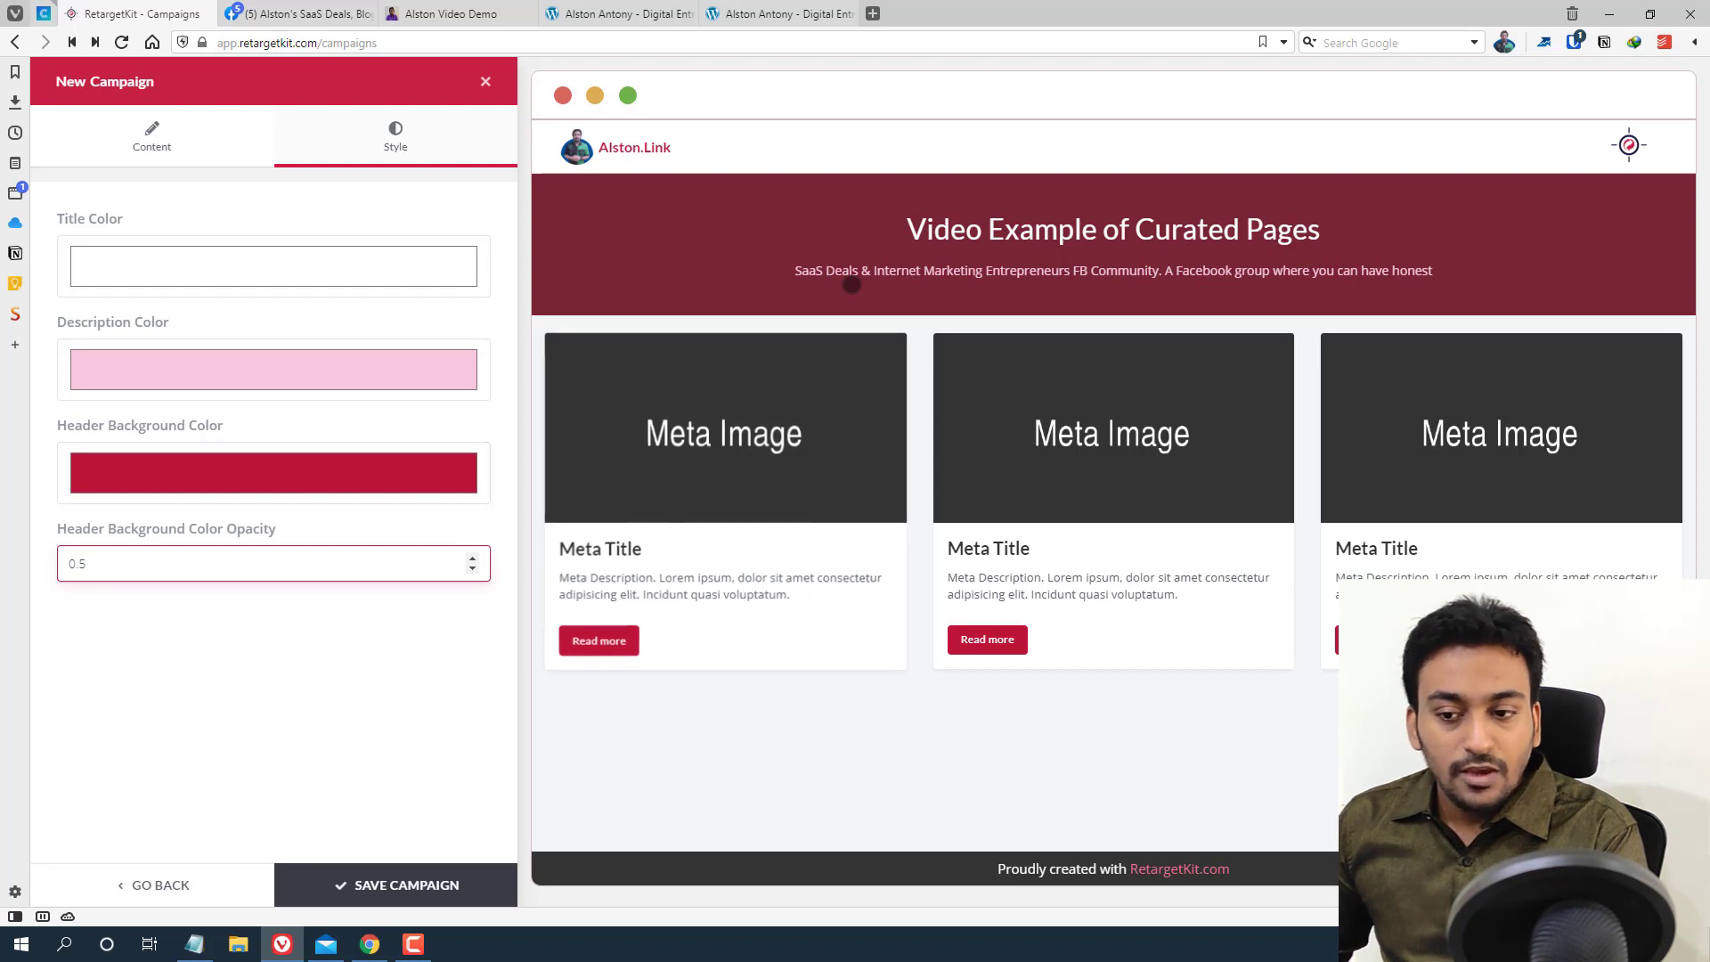
Change the header background color to blue #1F1FCE
click(232, 473)
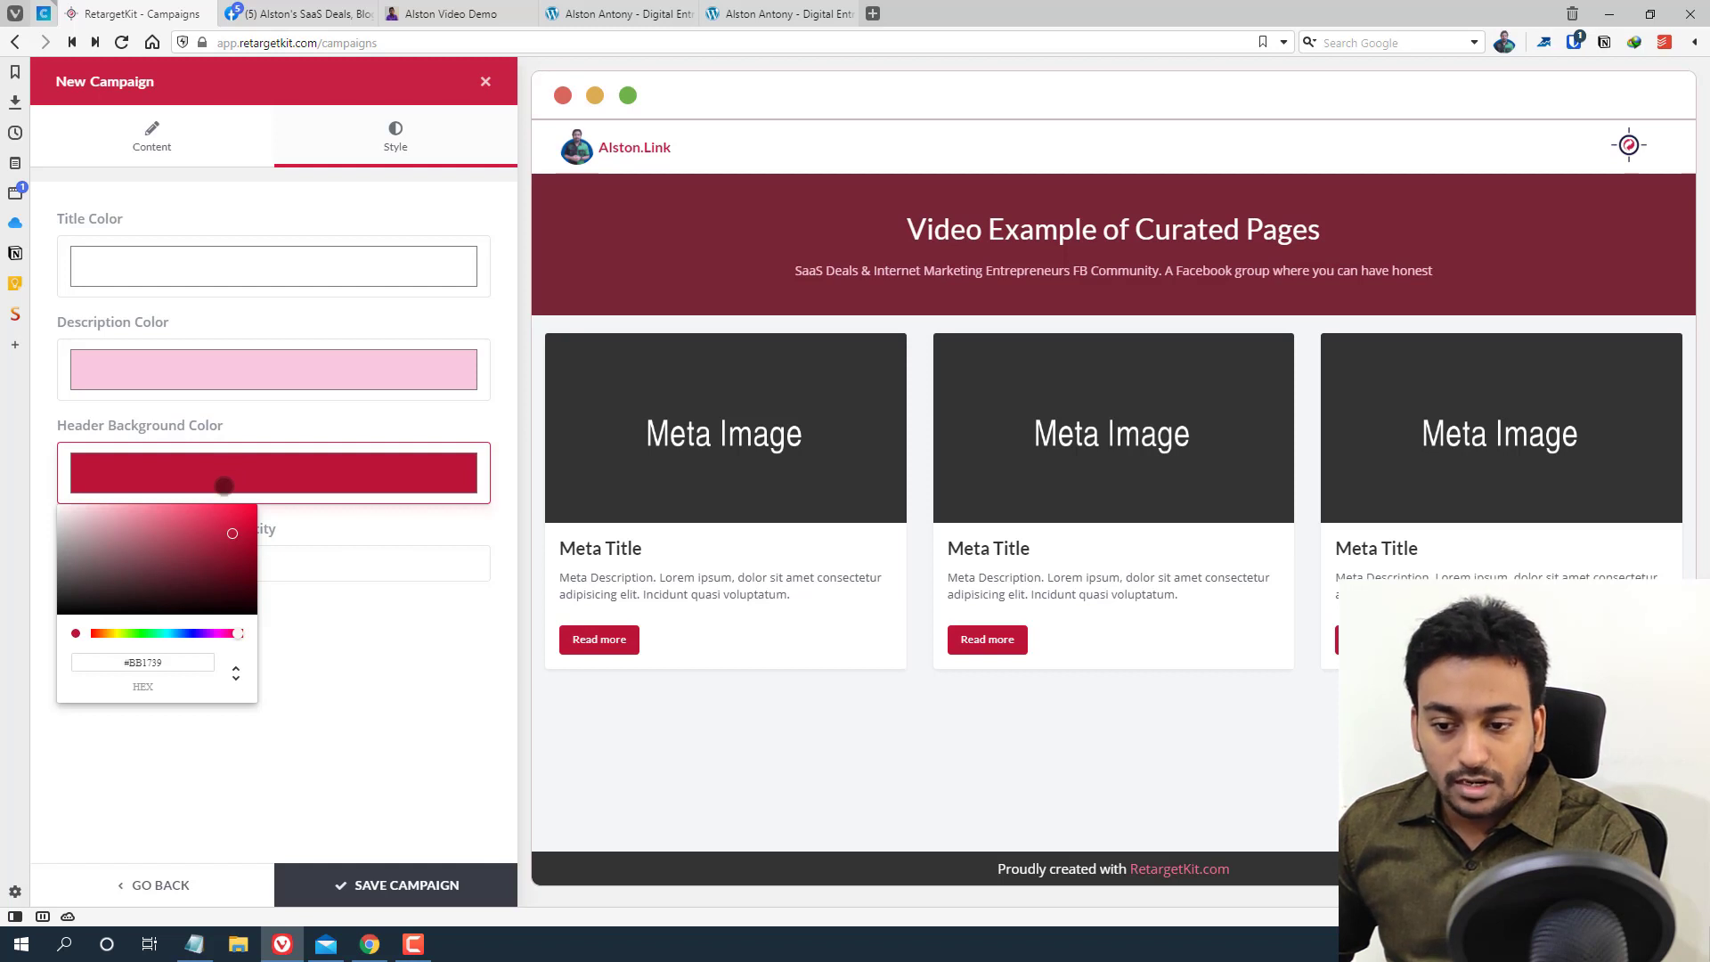
click(134, 633)
click(117, 634)
drag(157, 553, 227, 559)
click(189, 634)
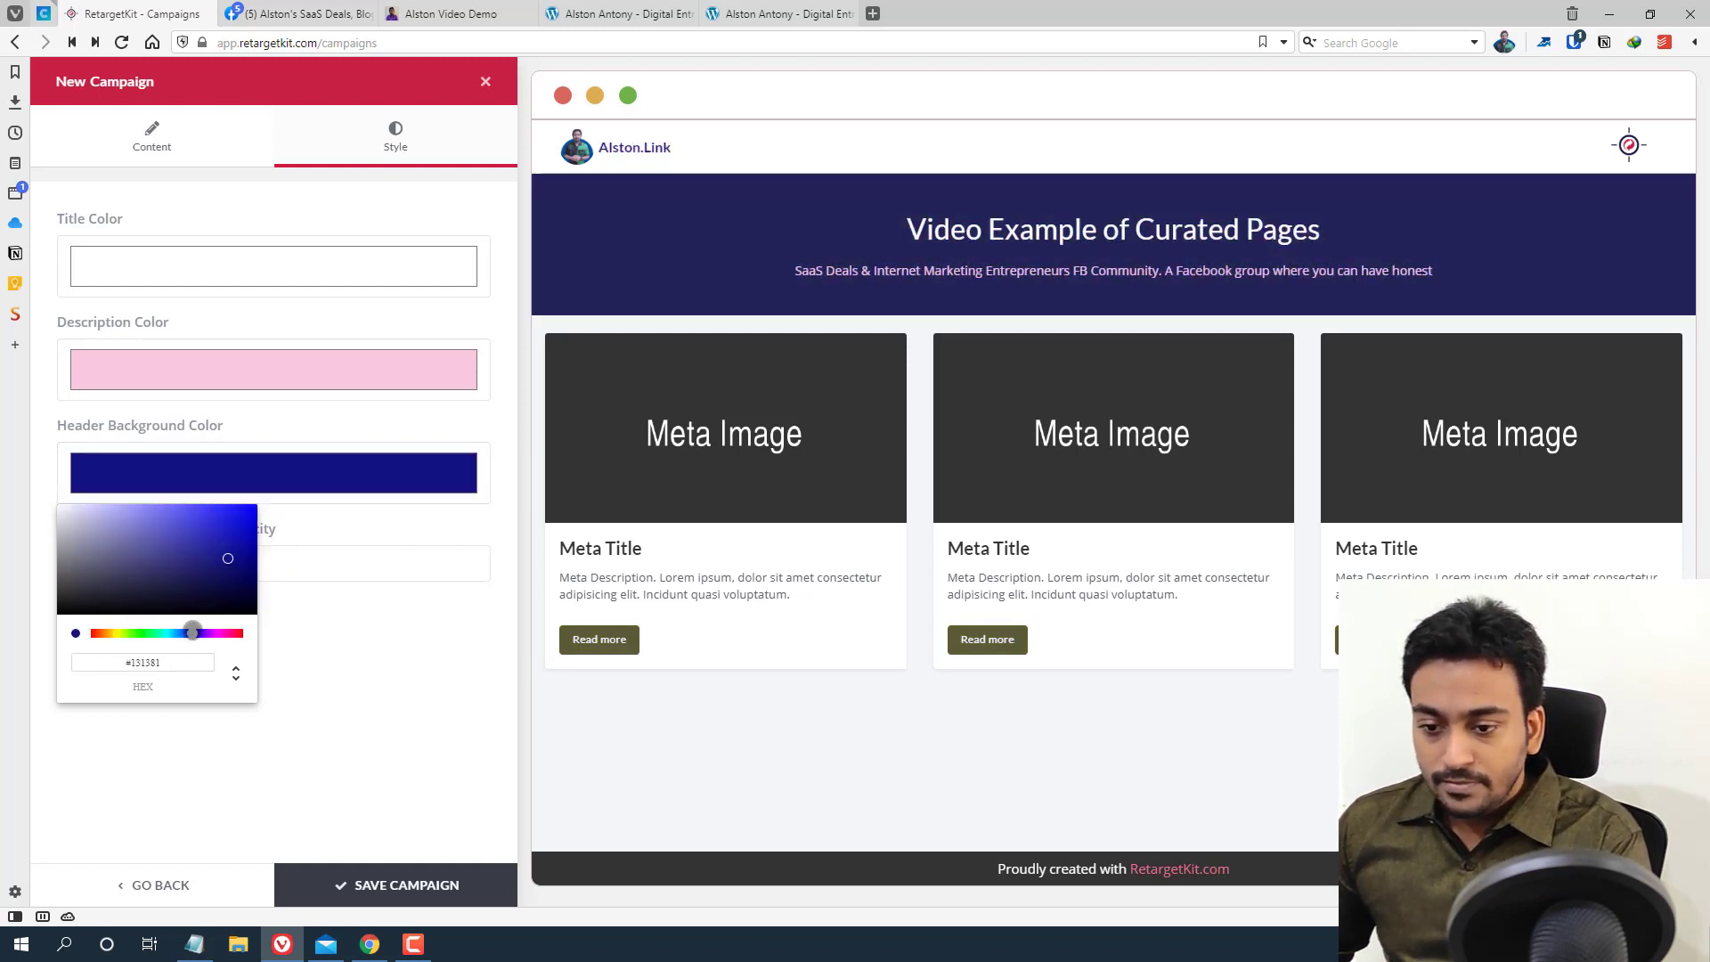
click(223, 526)
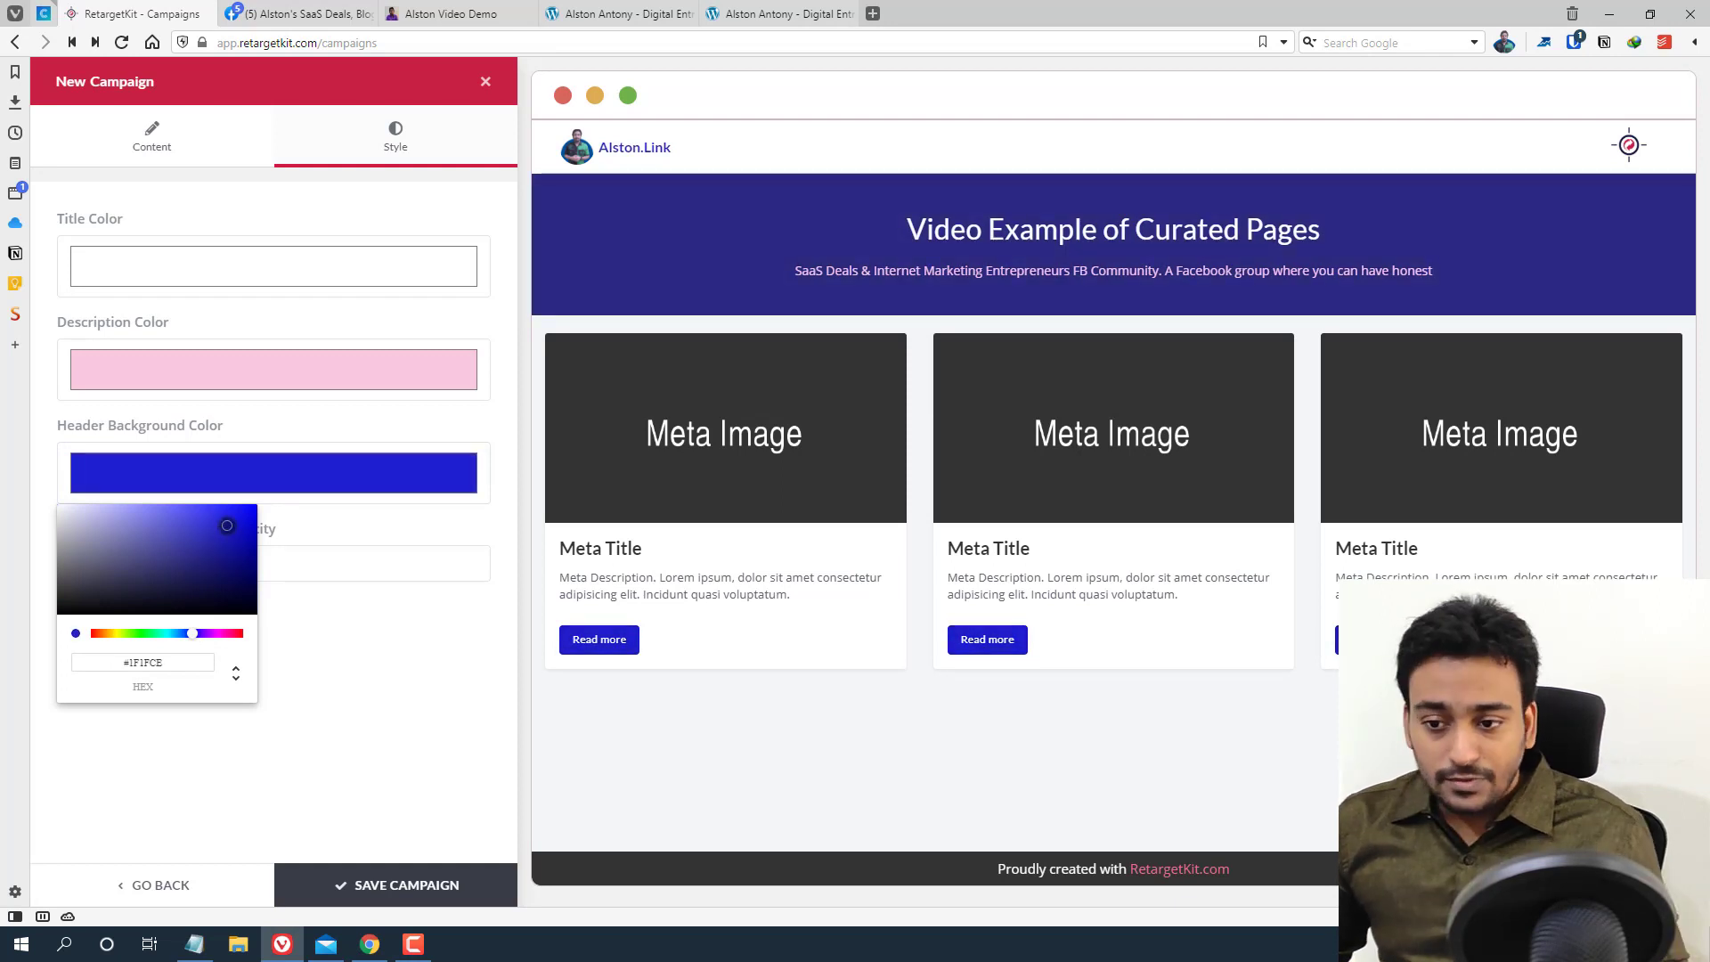
click(207, 482)
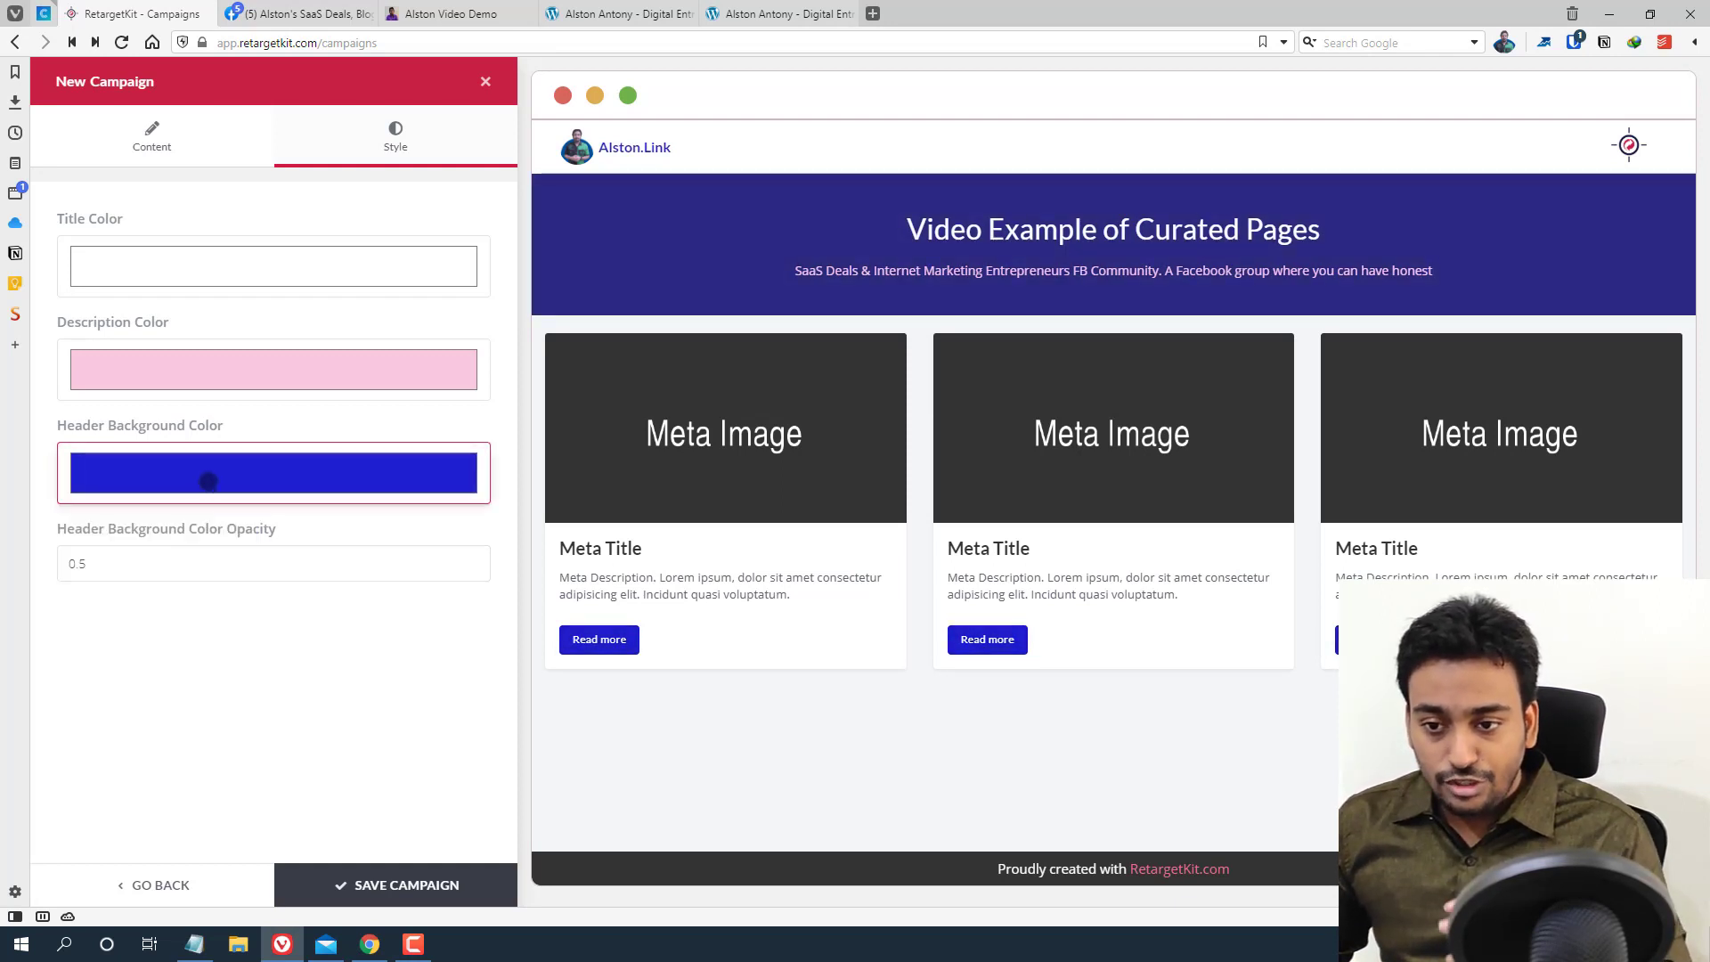
Change the description color to white #FFFFFF and close its color picker
click(243, 368)
drag(183, 431, 4, 344)
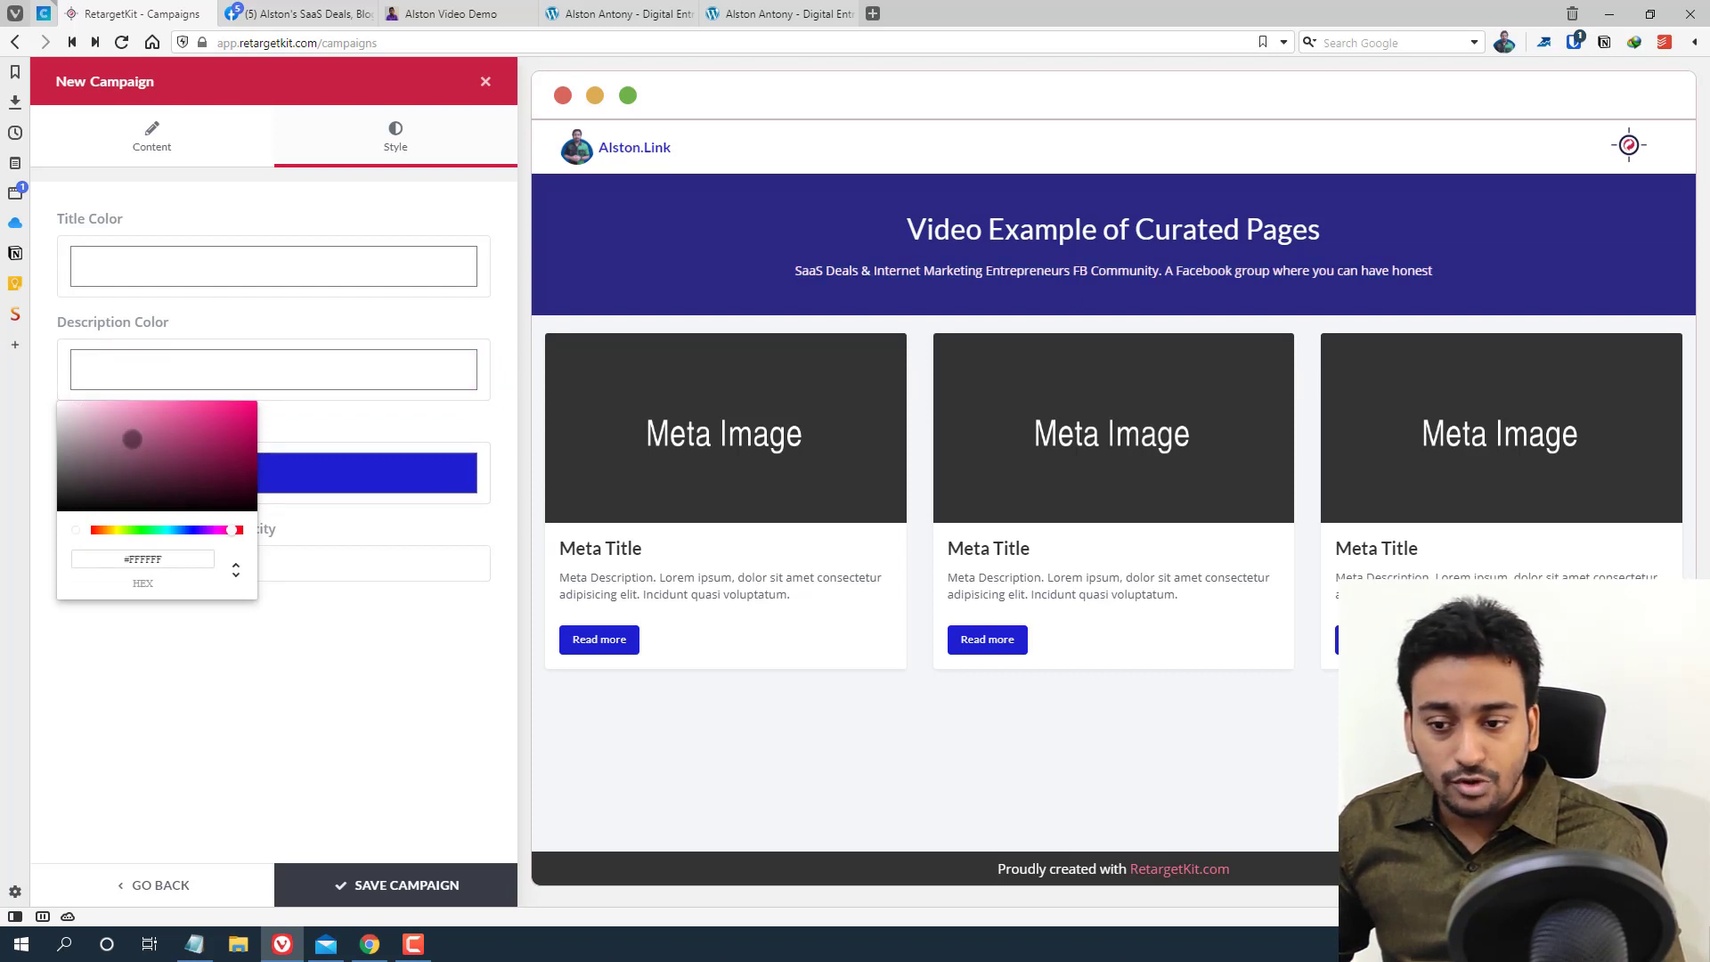
click(177, 356)
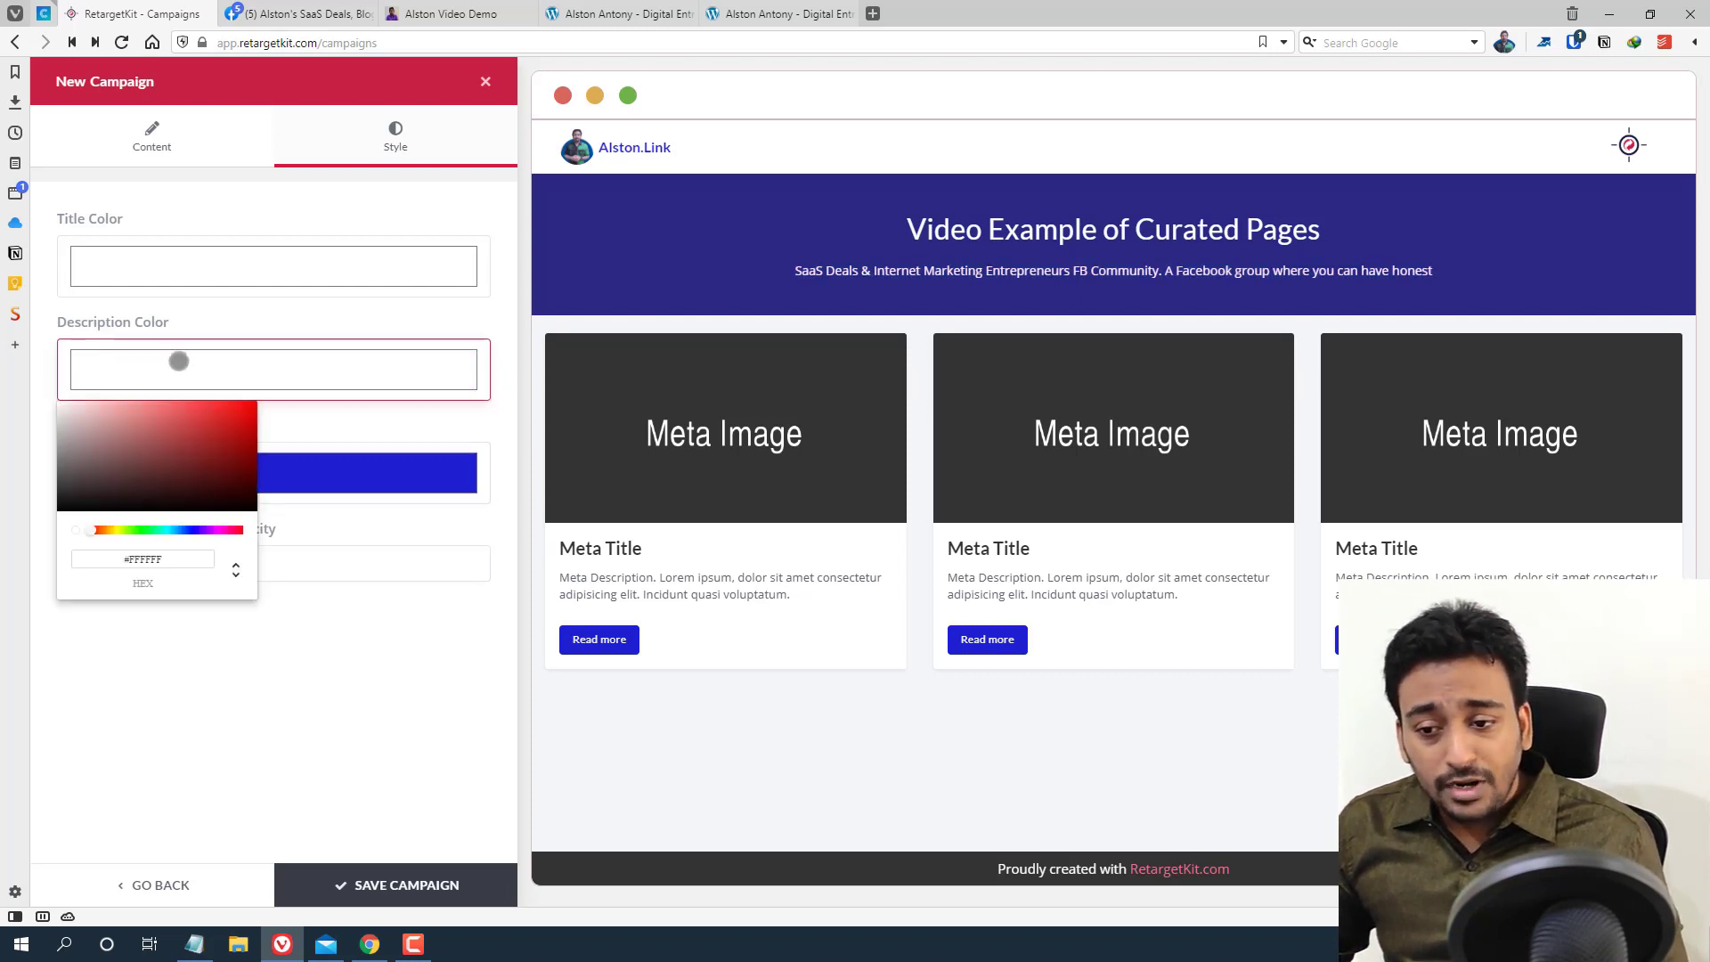
click(237, 571)
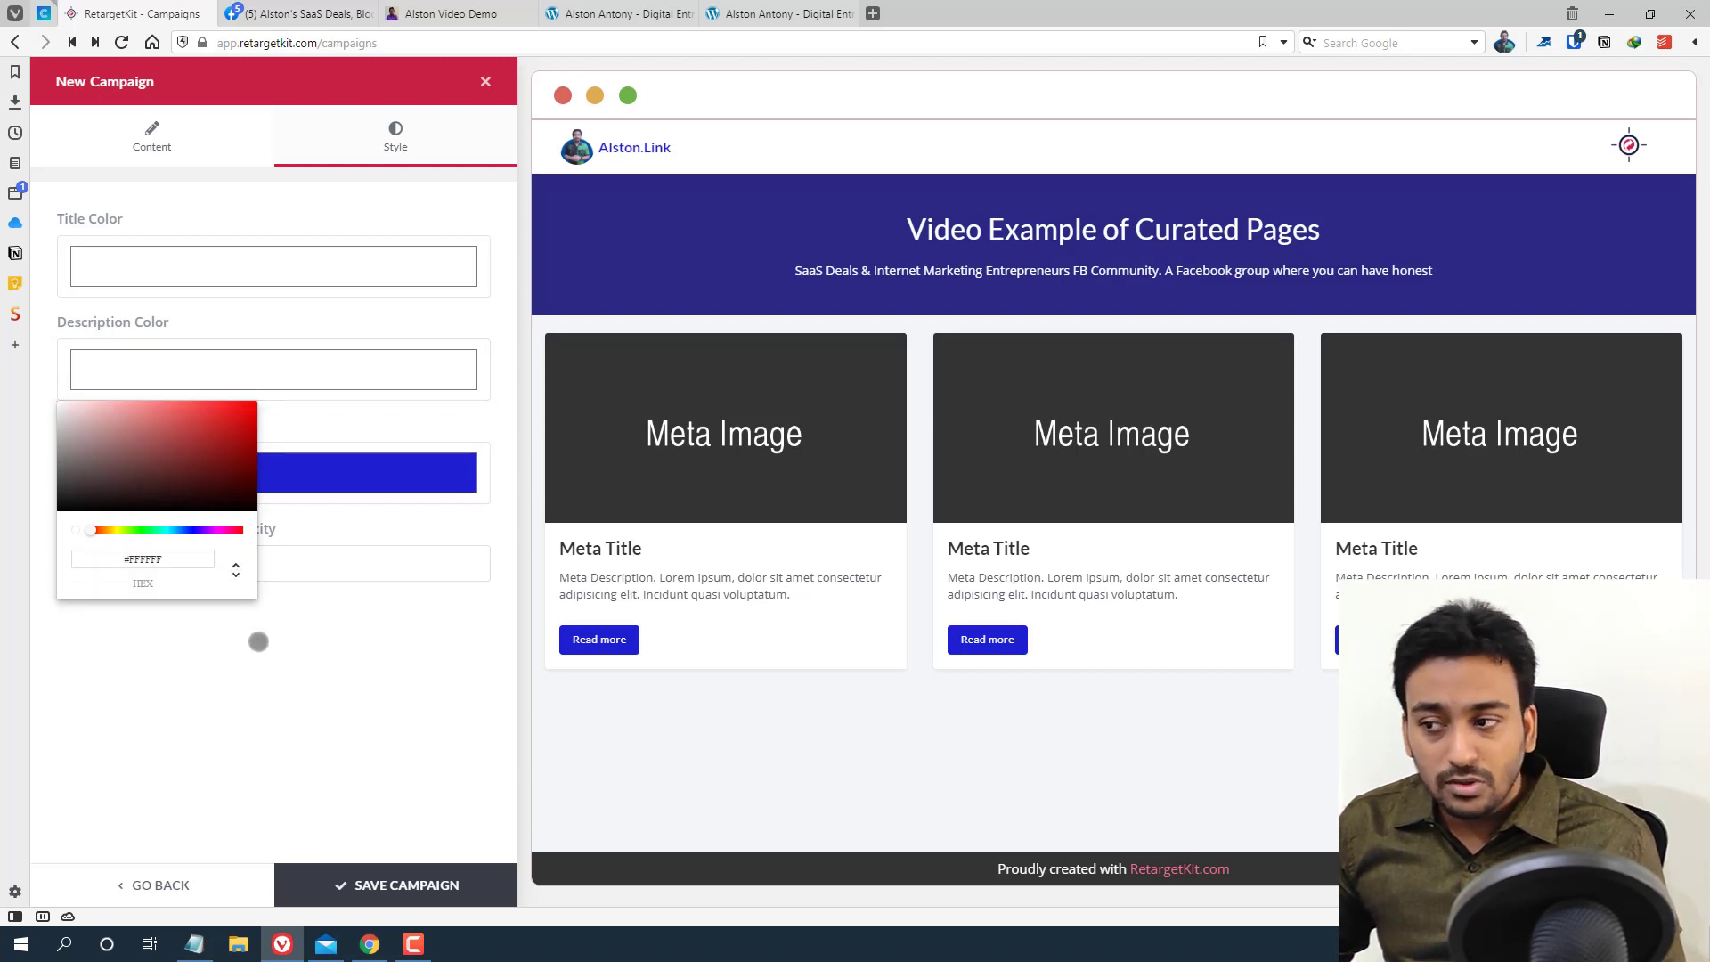
click(238, 350)
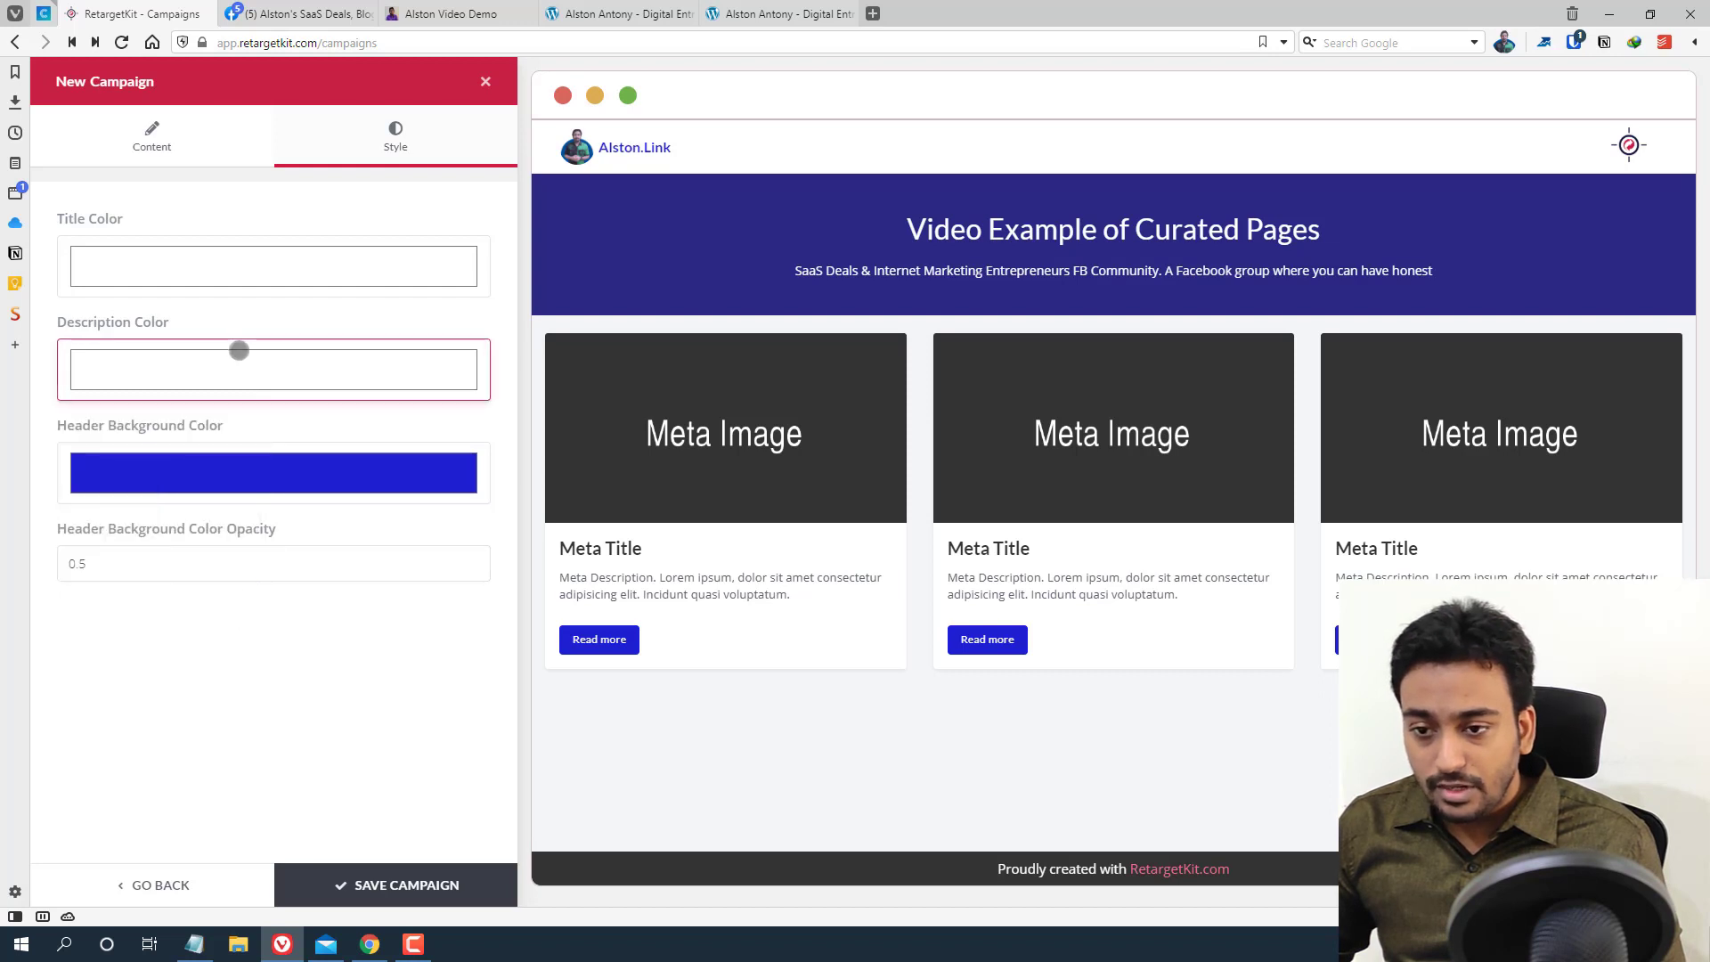
Change the title color to yellow-green #D7FF00
click(232, 272)
click(116, 428)
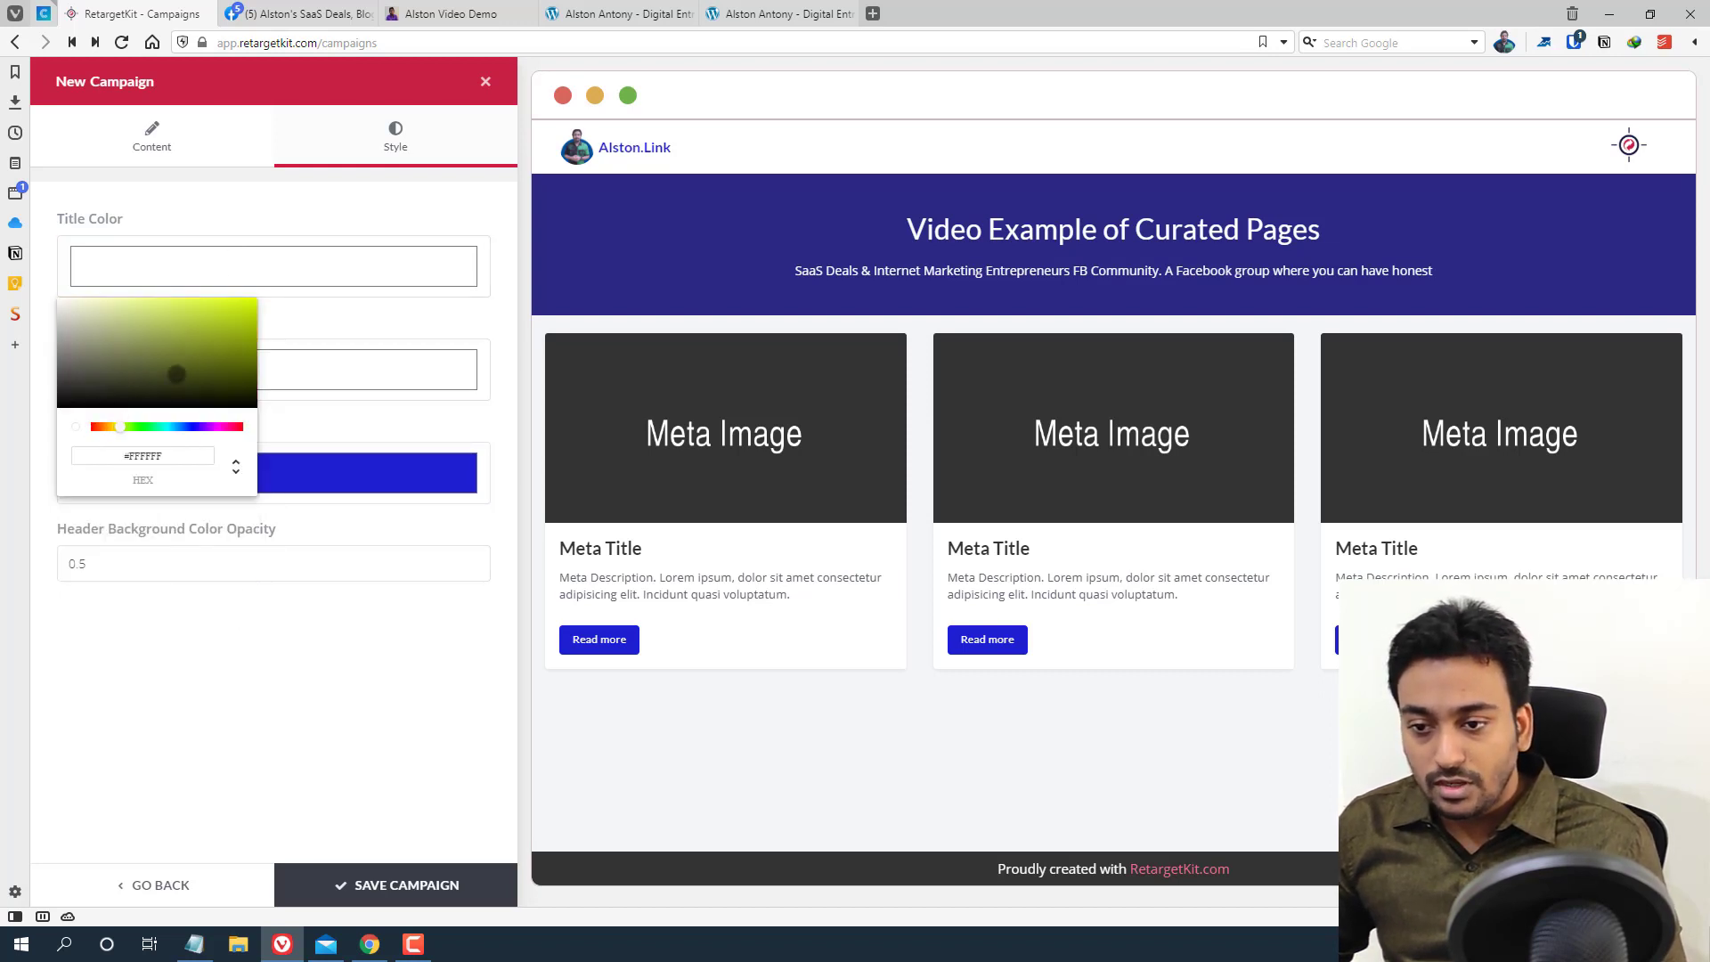
drag(176, 374, 271, 294)
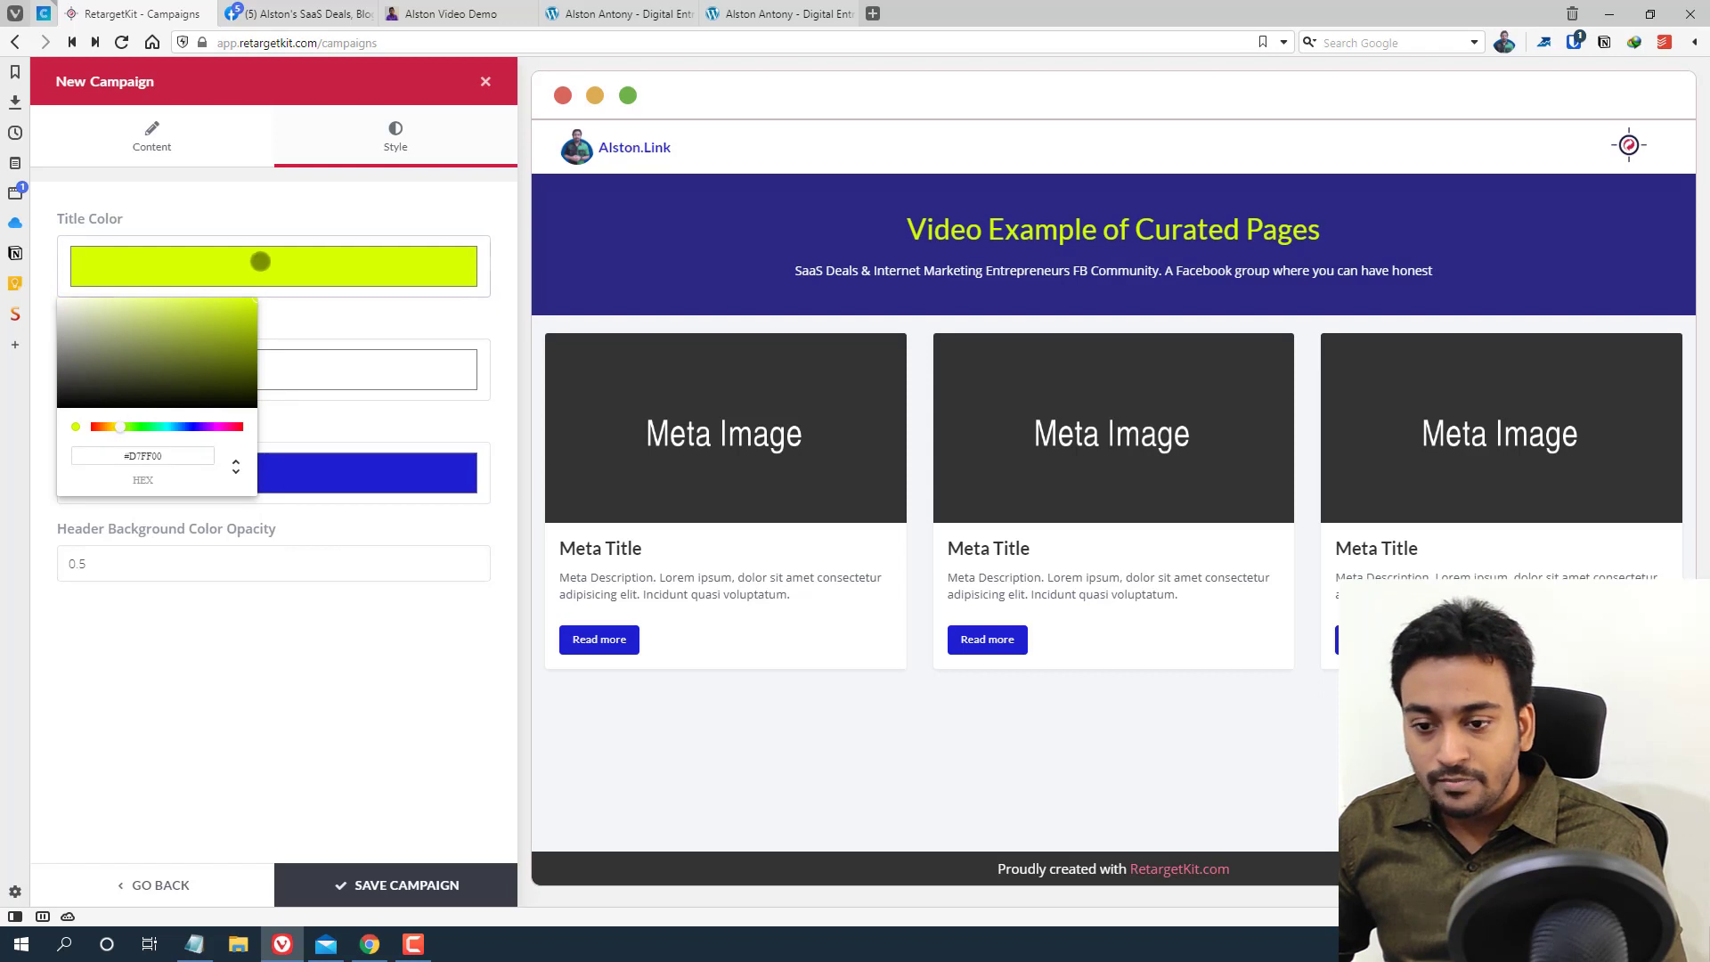
click(260, 261)
Return to the content settings, save the campaign and dismiss the dialog offering the curated page link
click(172, 155)
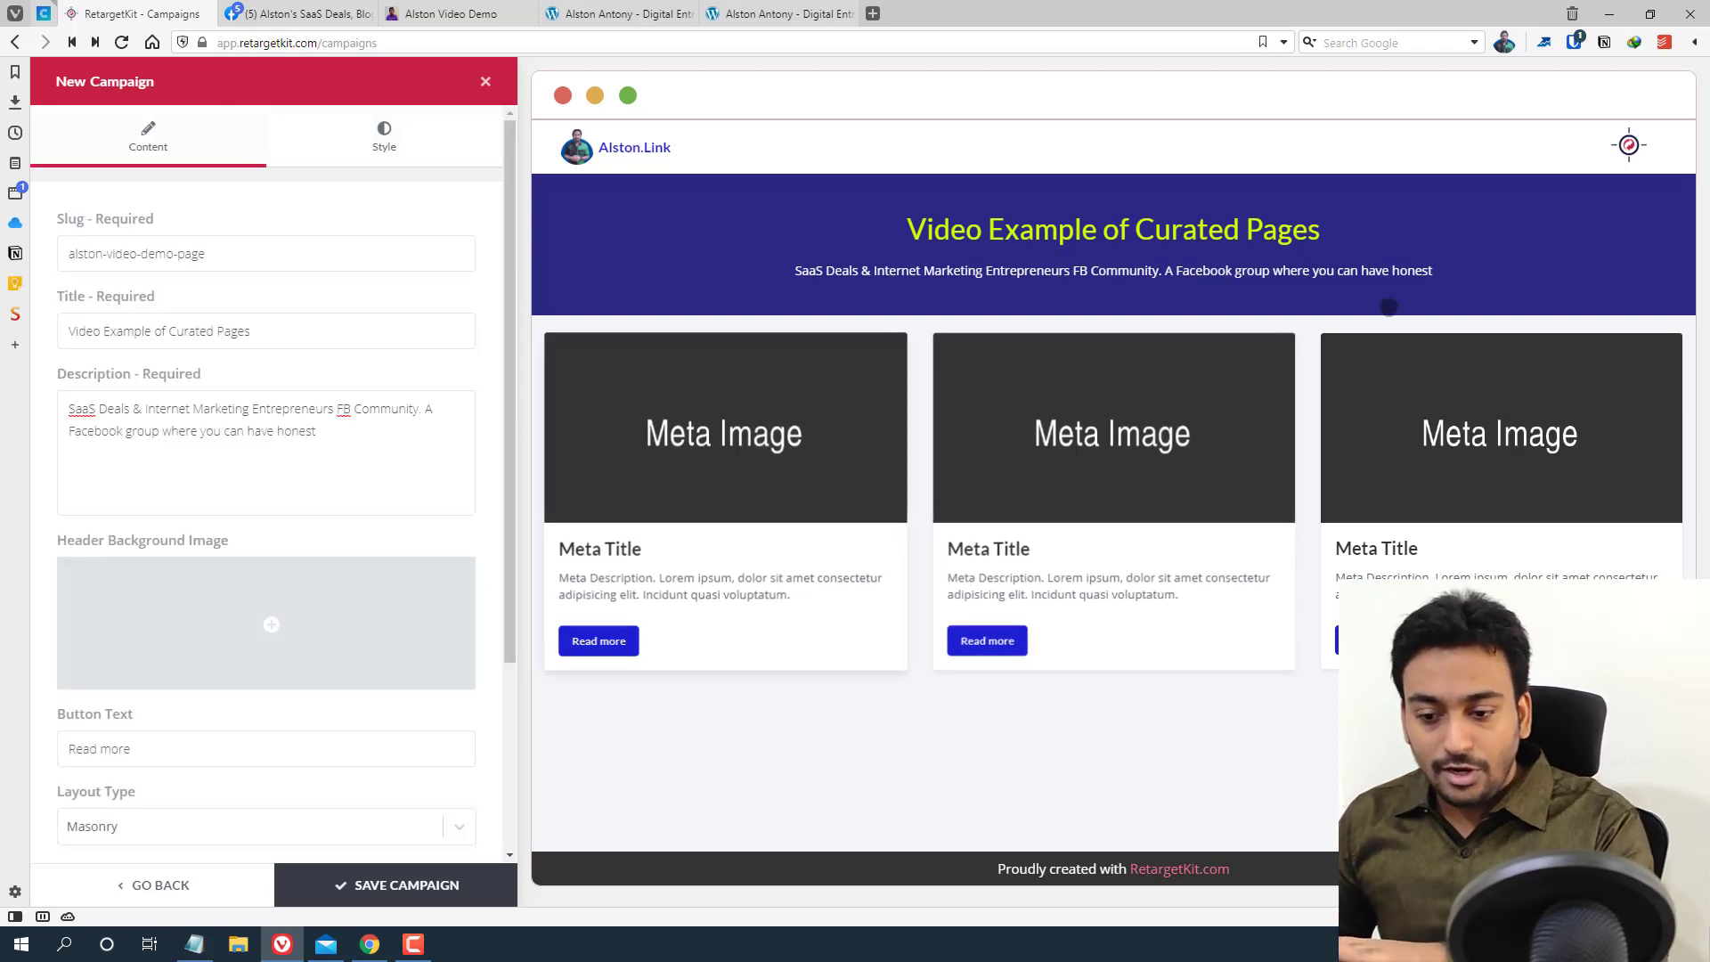
scroll(267, 624, down, 3)
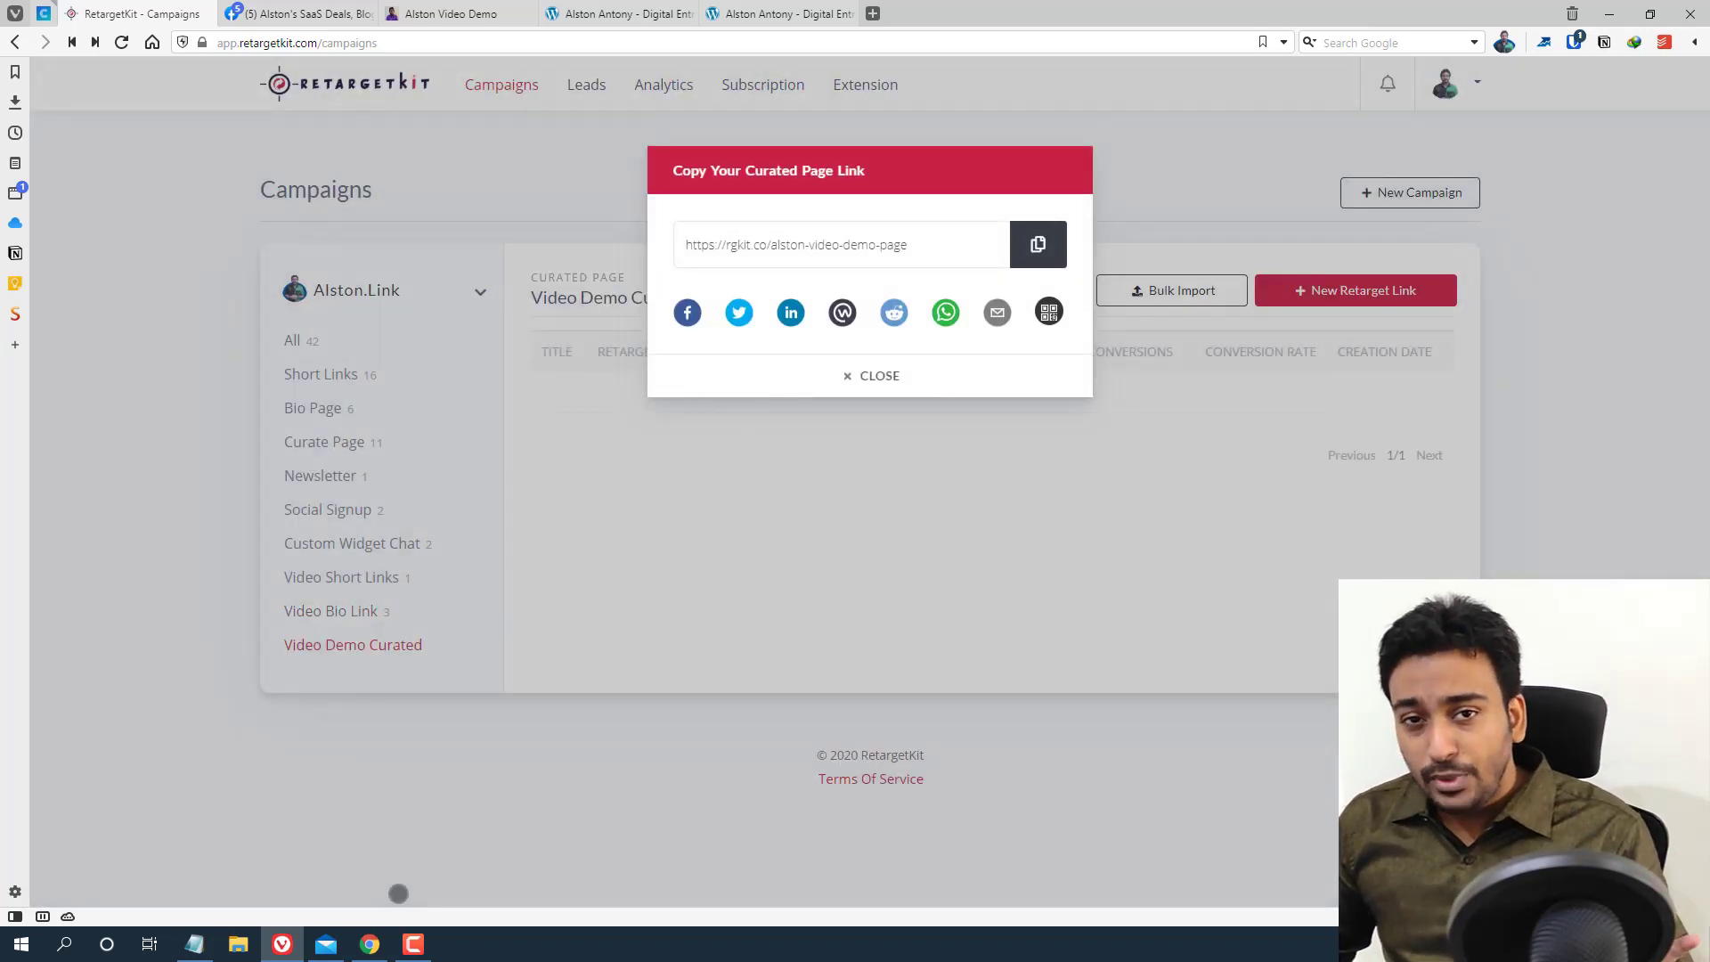
click(915, 375)
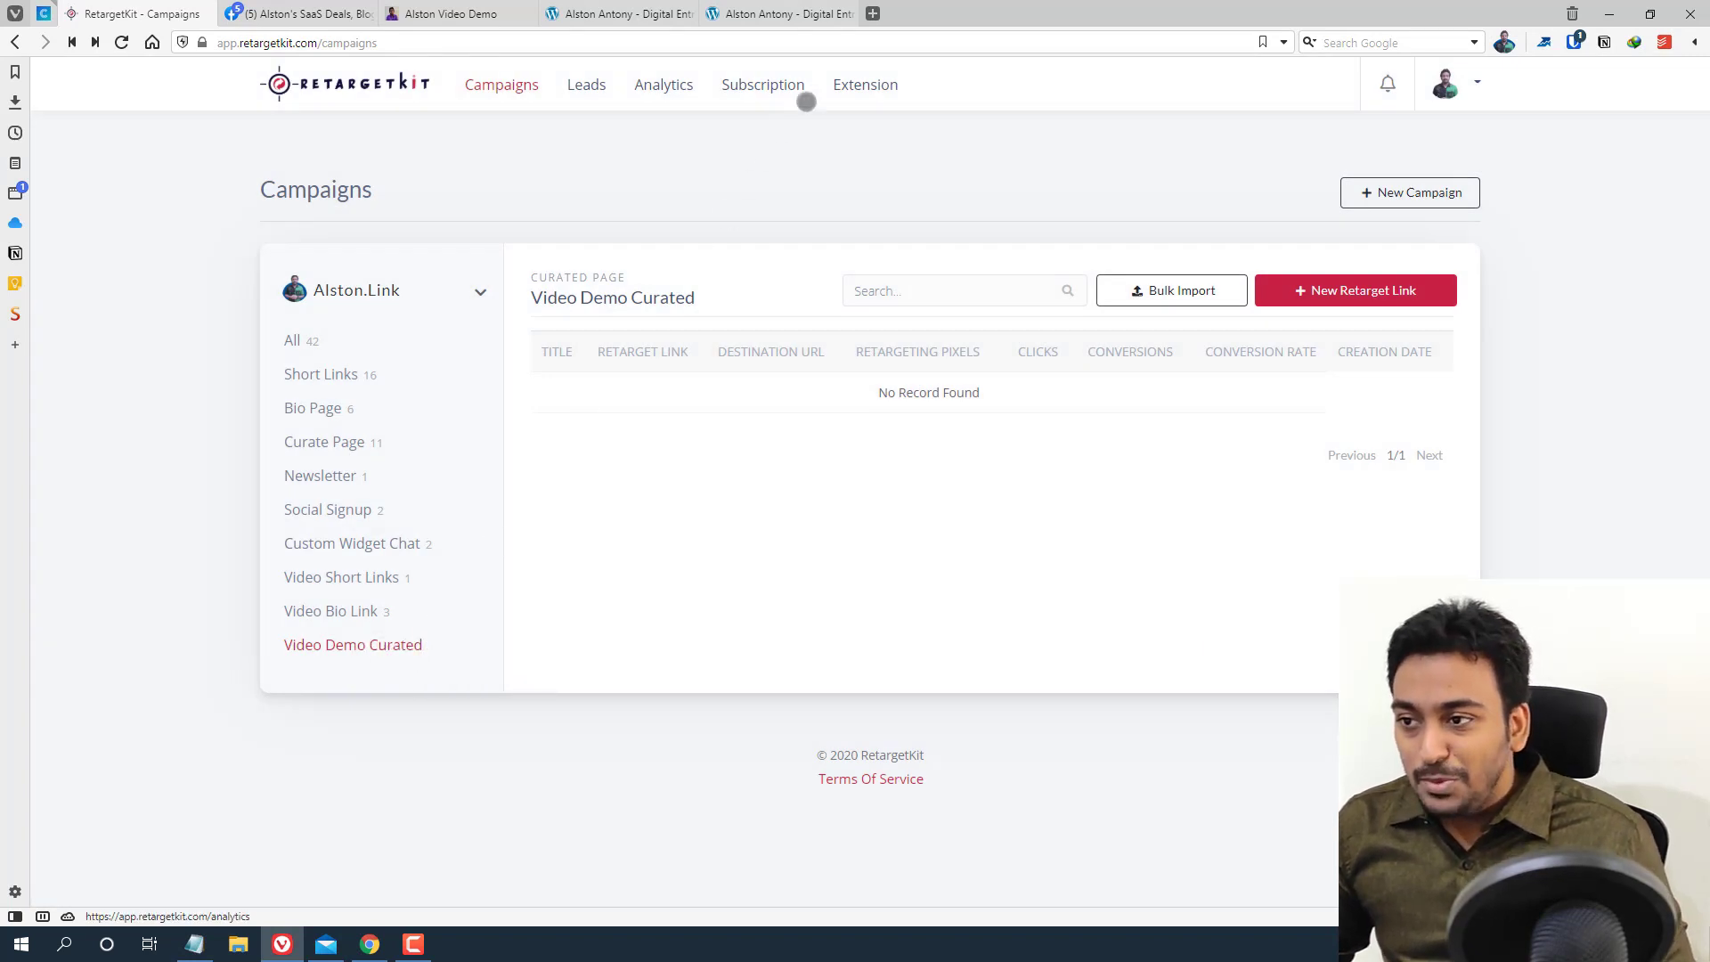
click(873, 12)
text(https://rgkit.co/alston-video-demo-page)
key(Return)
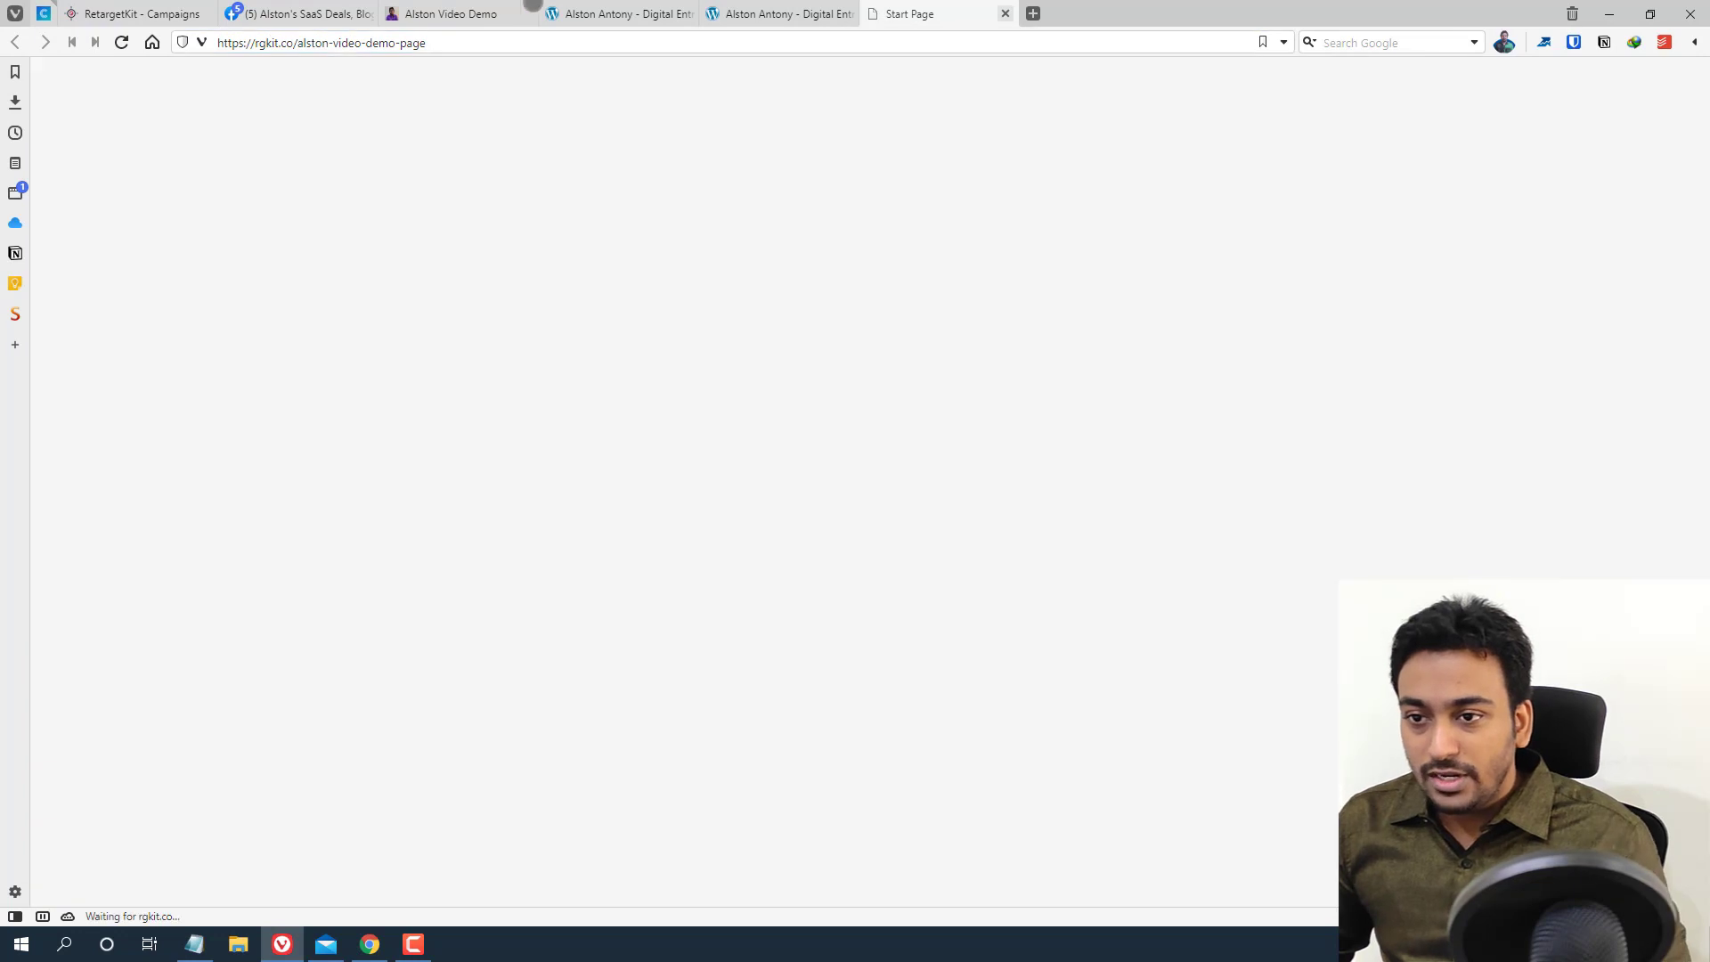
drag(306, 4, 303, 49)
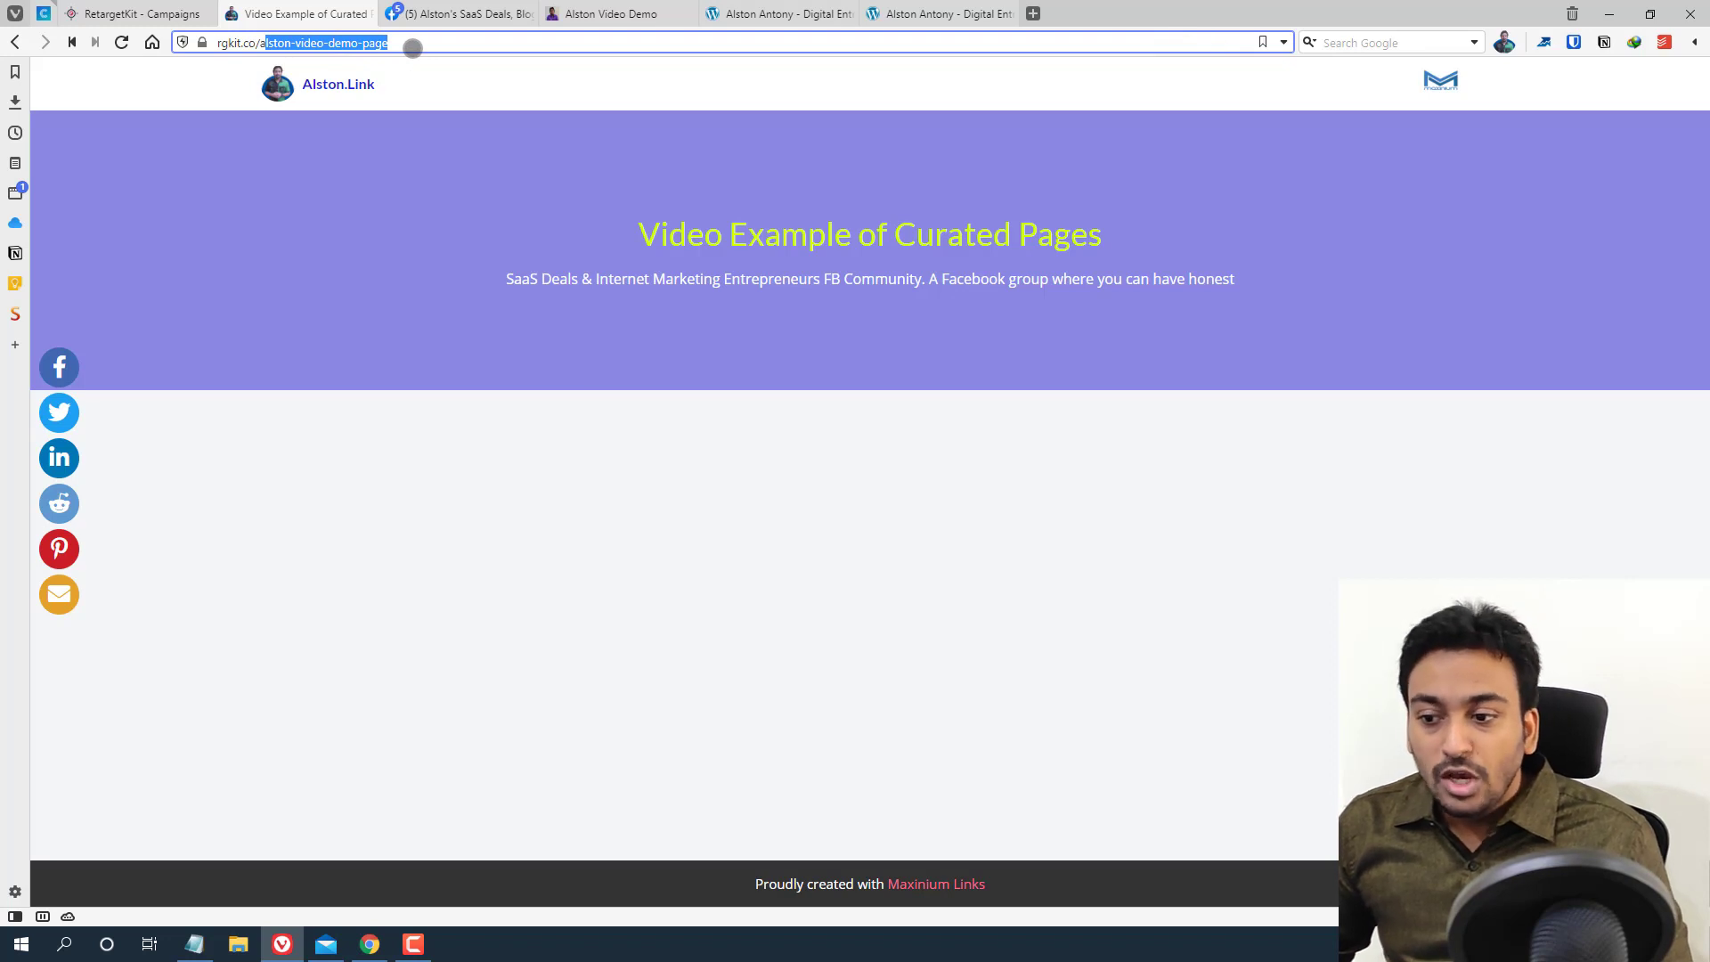
click(141, 7)
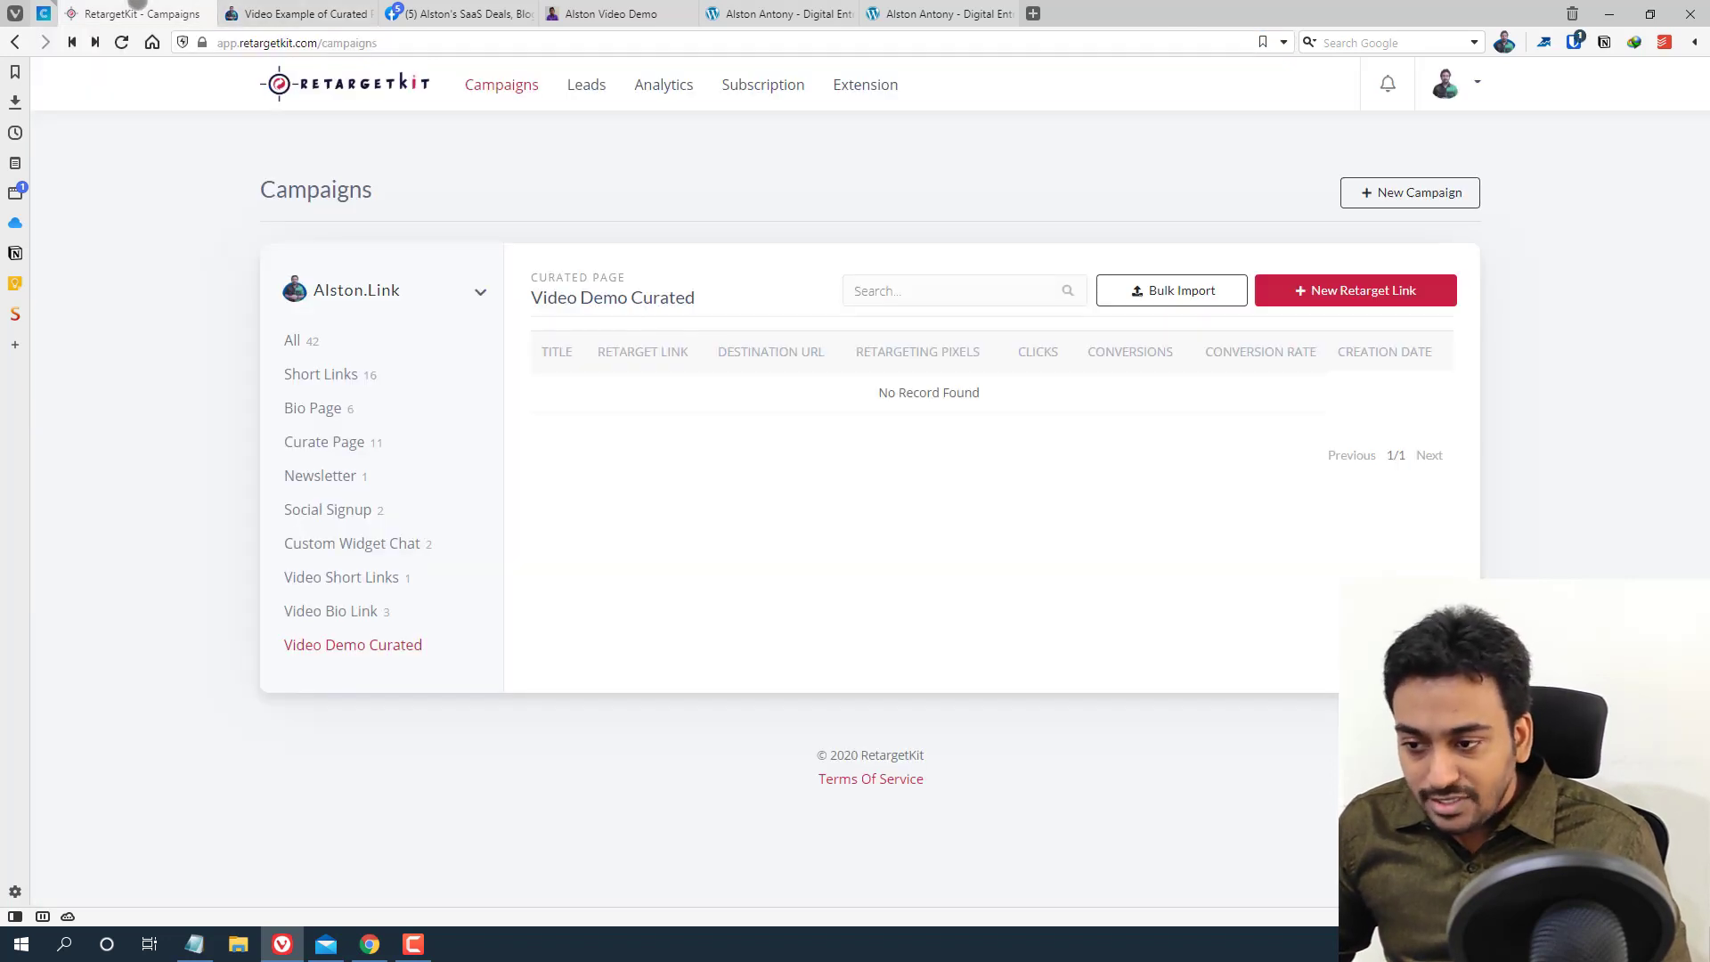
click(234, 5)
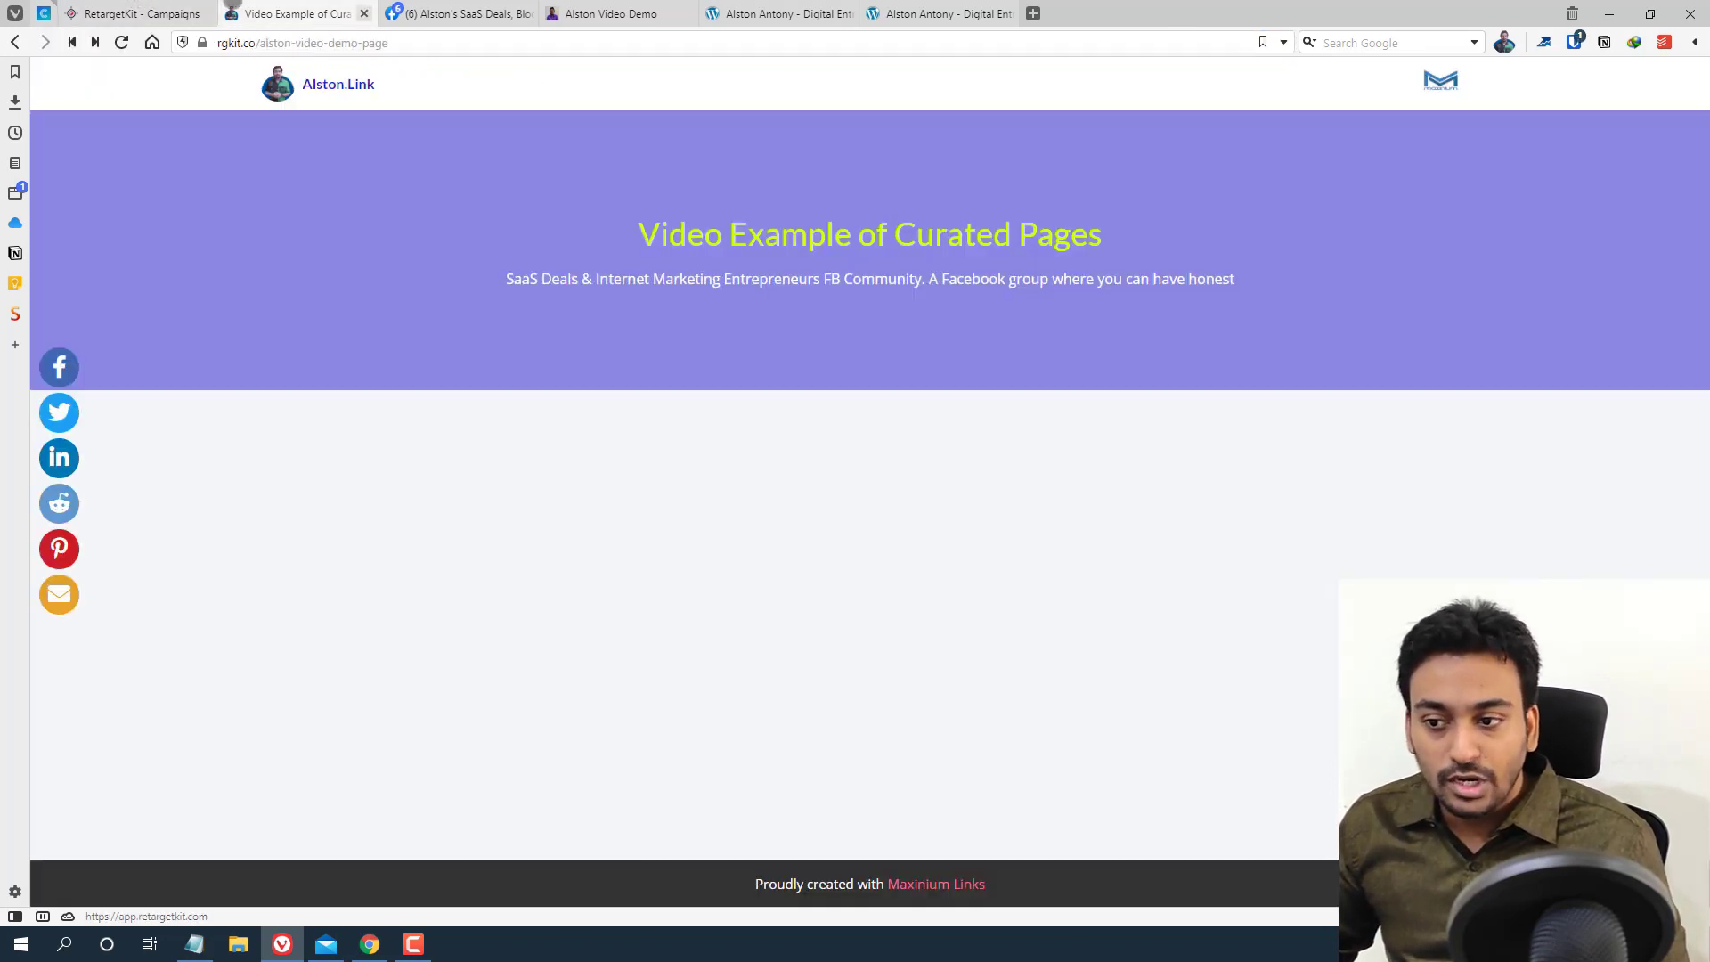
Copy the Facebook group's web address and enter it as the destination URL of a new retarget link in Video Demo Curated
click(469, 7)
click(447, 42)
key(ctrl+c)
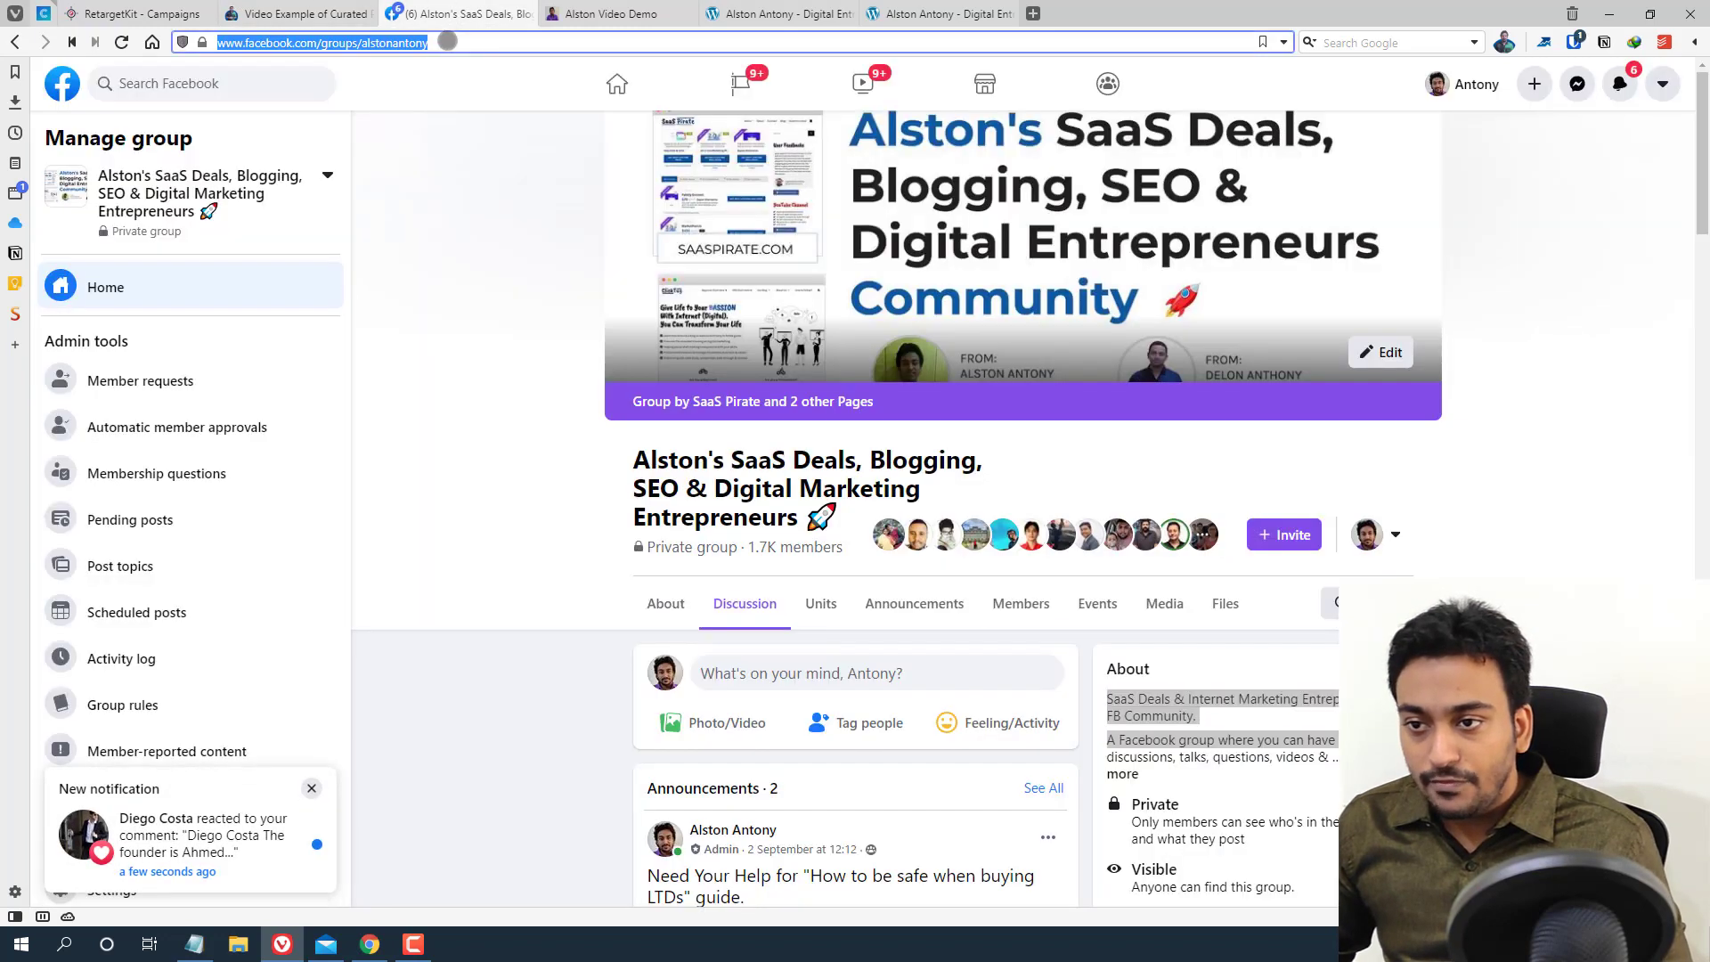
click(147, 7)
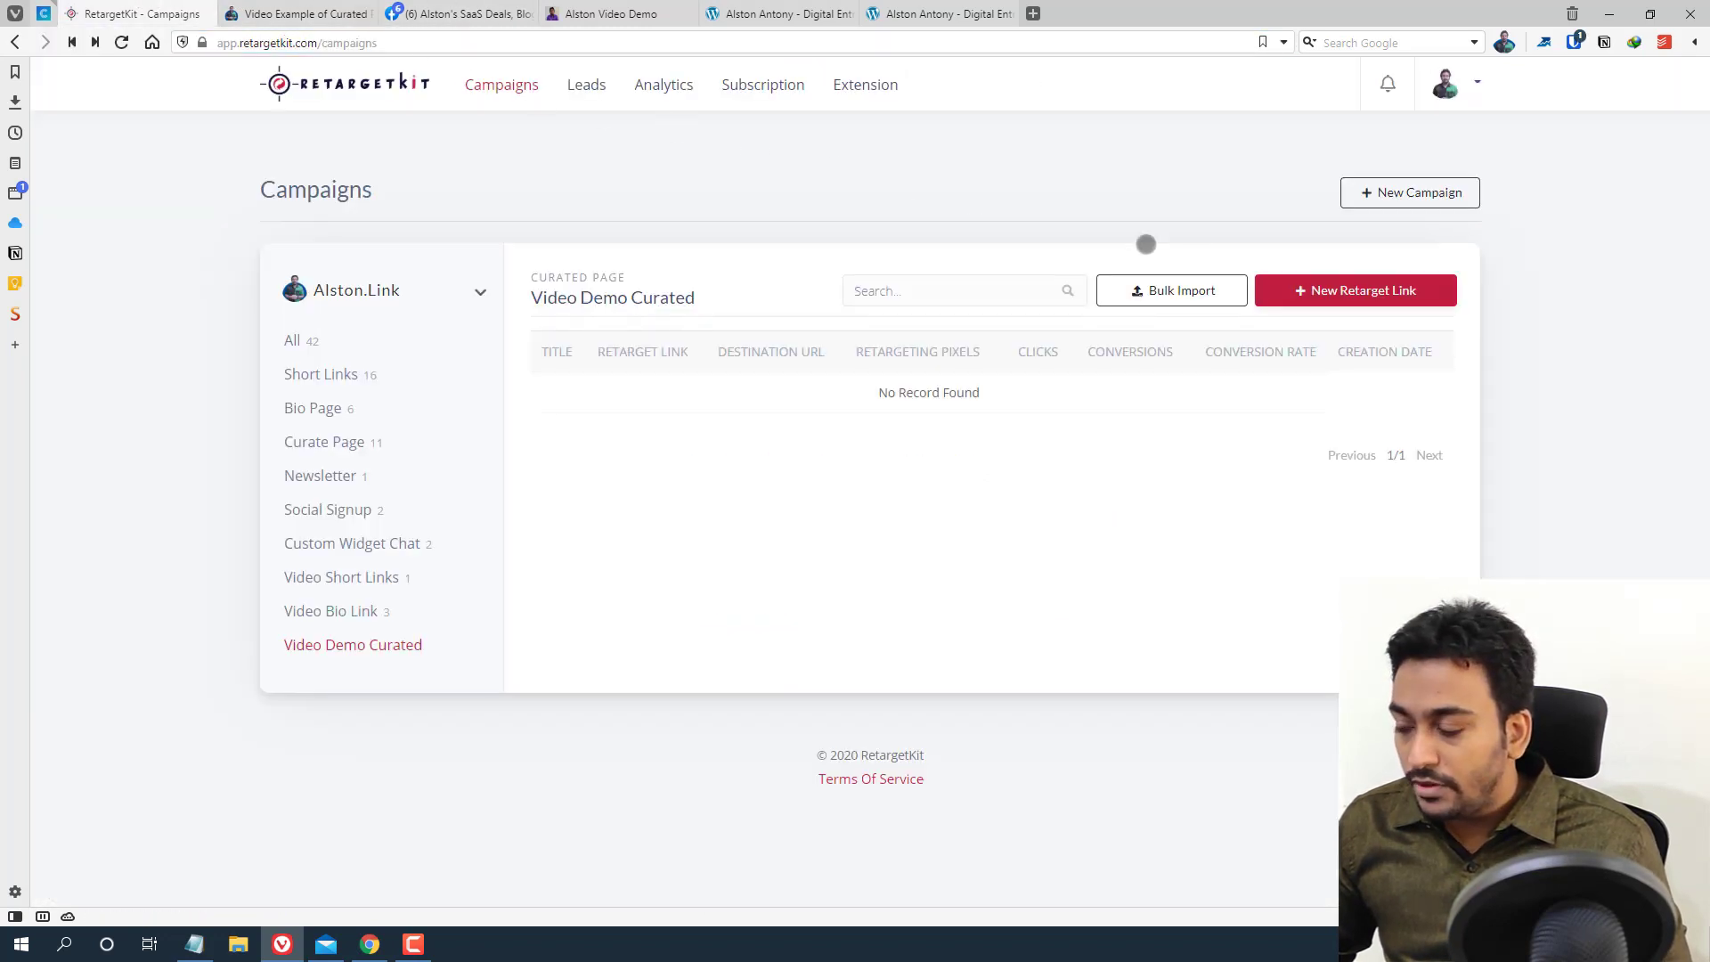
click(1360, 297)
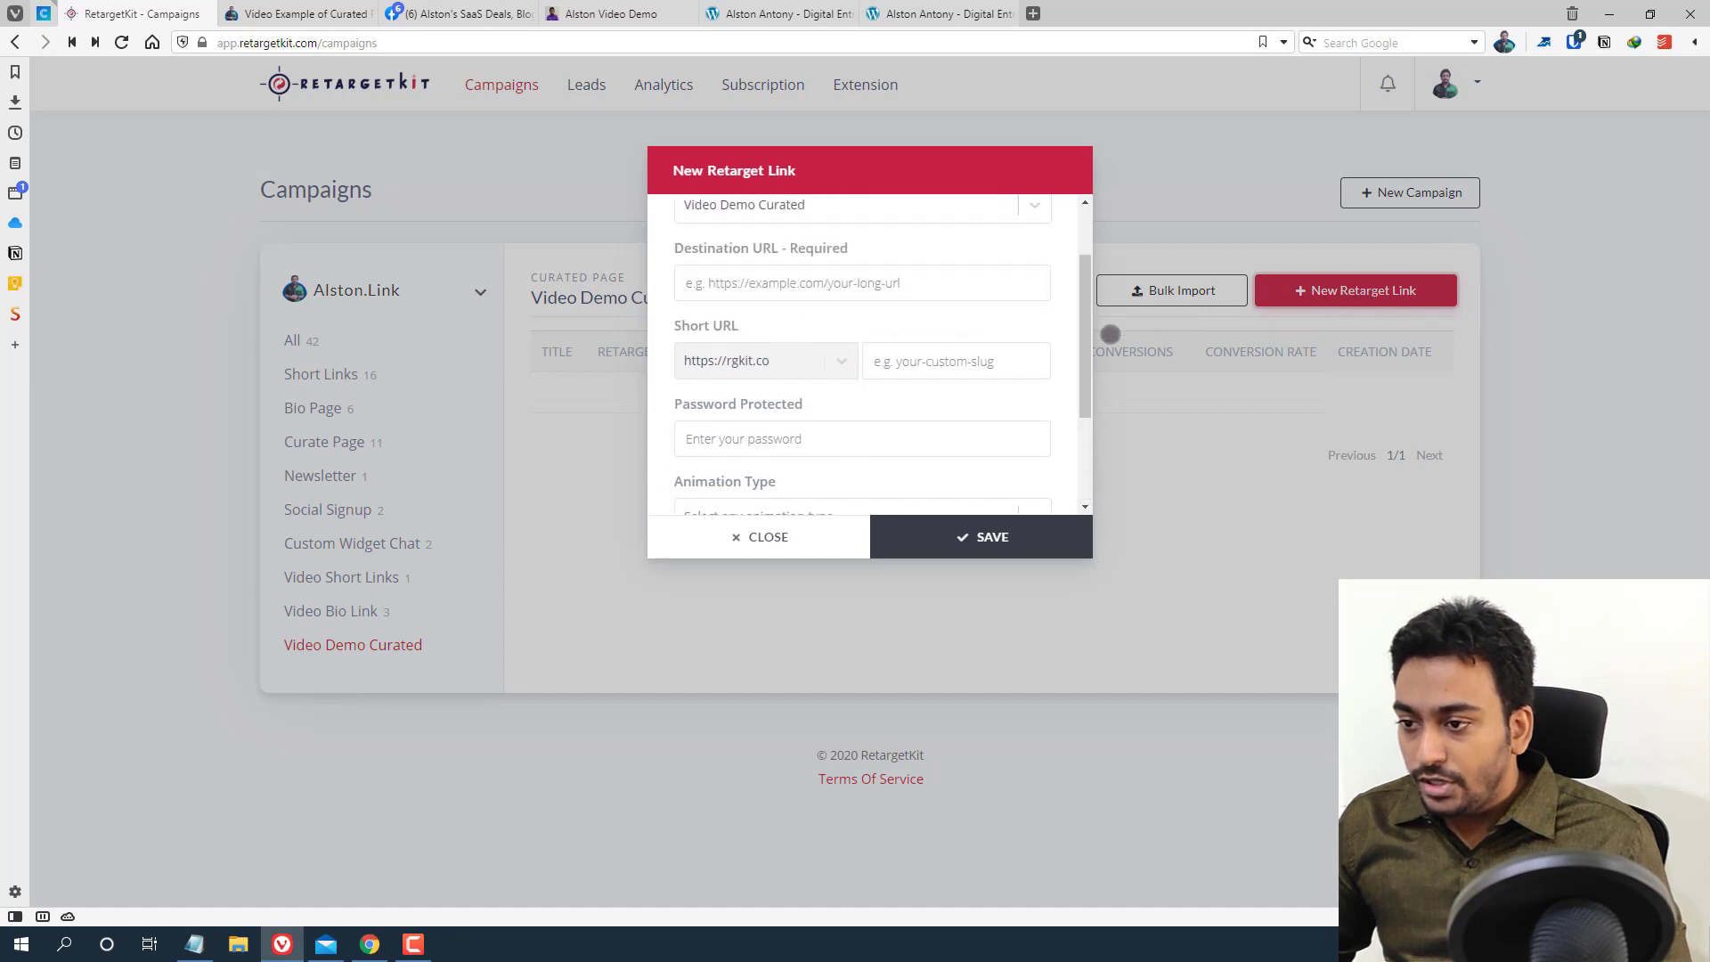
click(782, 373)
key(ctrl+v)
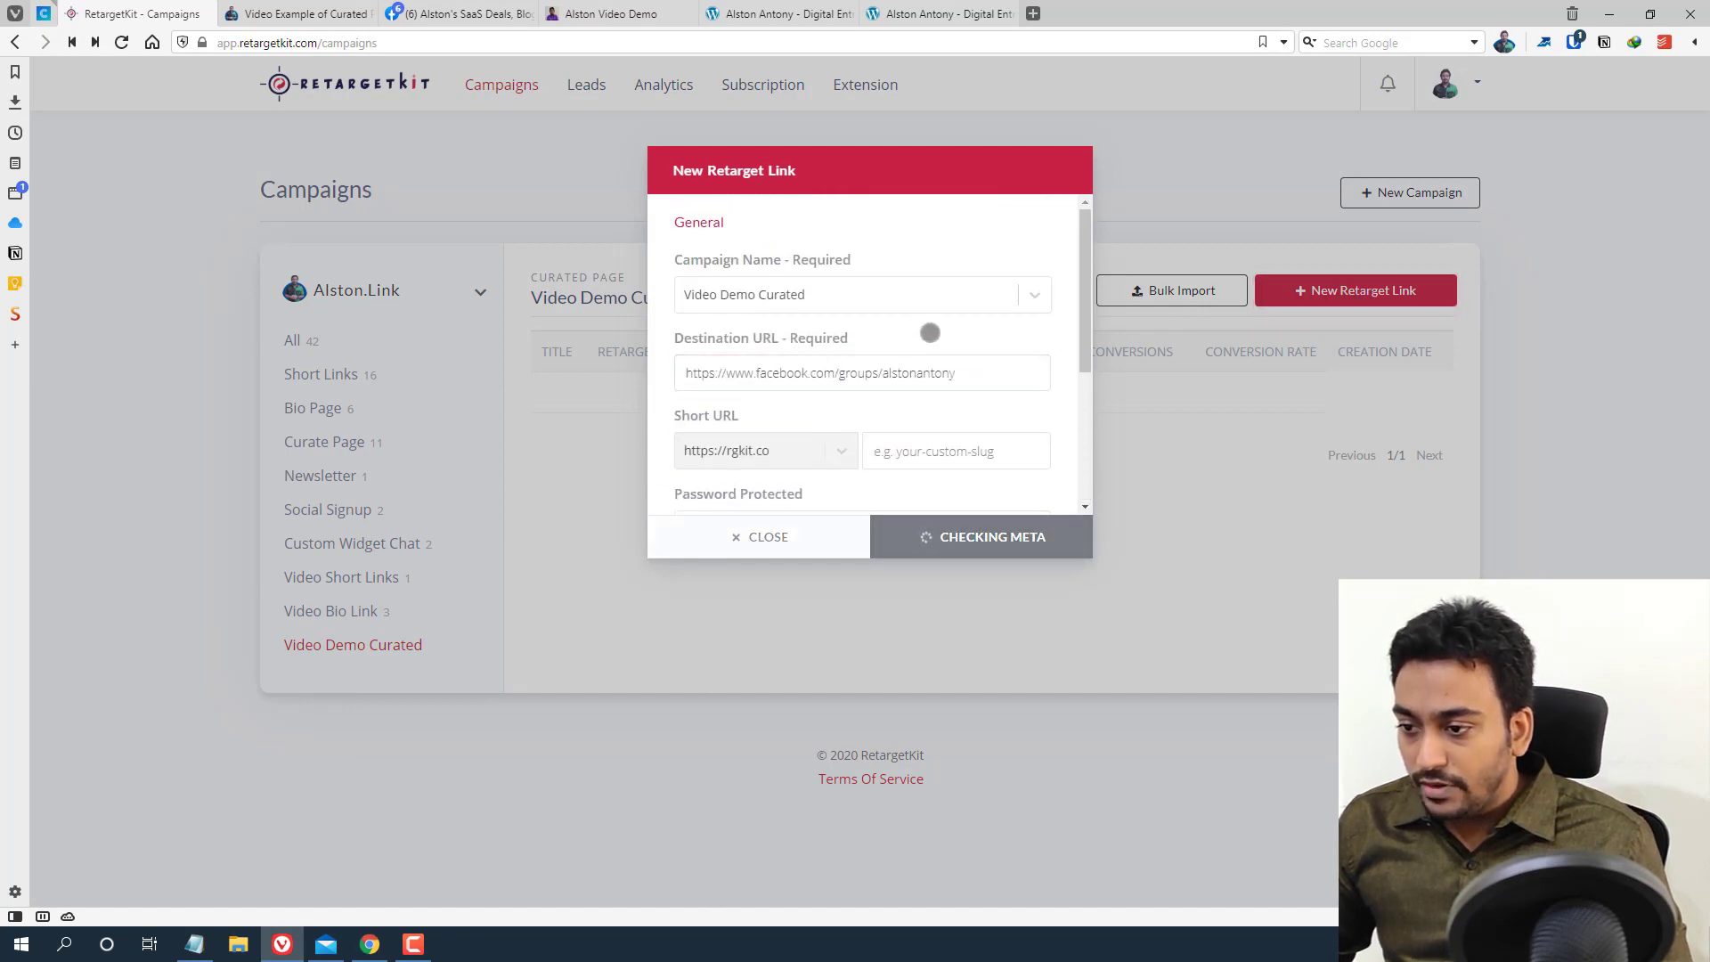
Set the new retarget link's animation type to Heartbeat
scroll(930, 333, down, 1)
scroll(888, 363, down, 1)
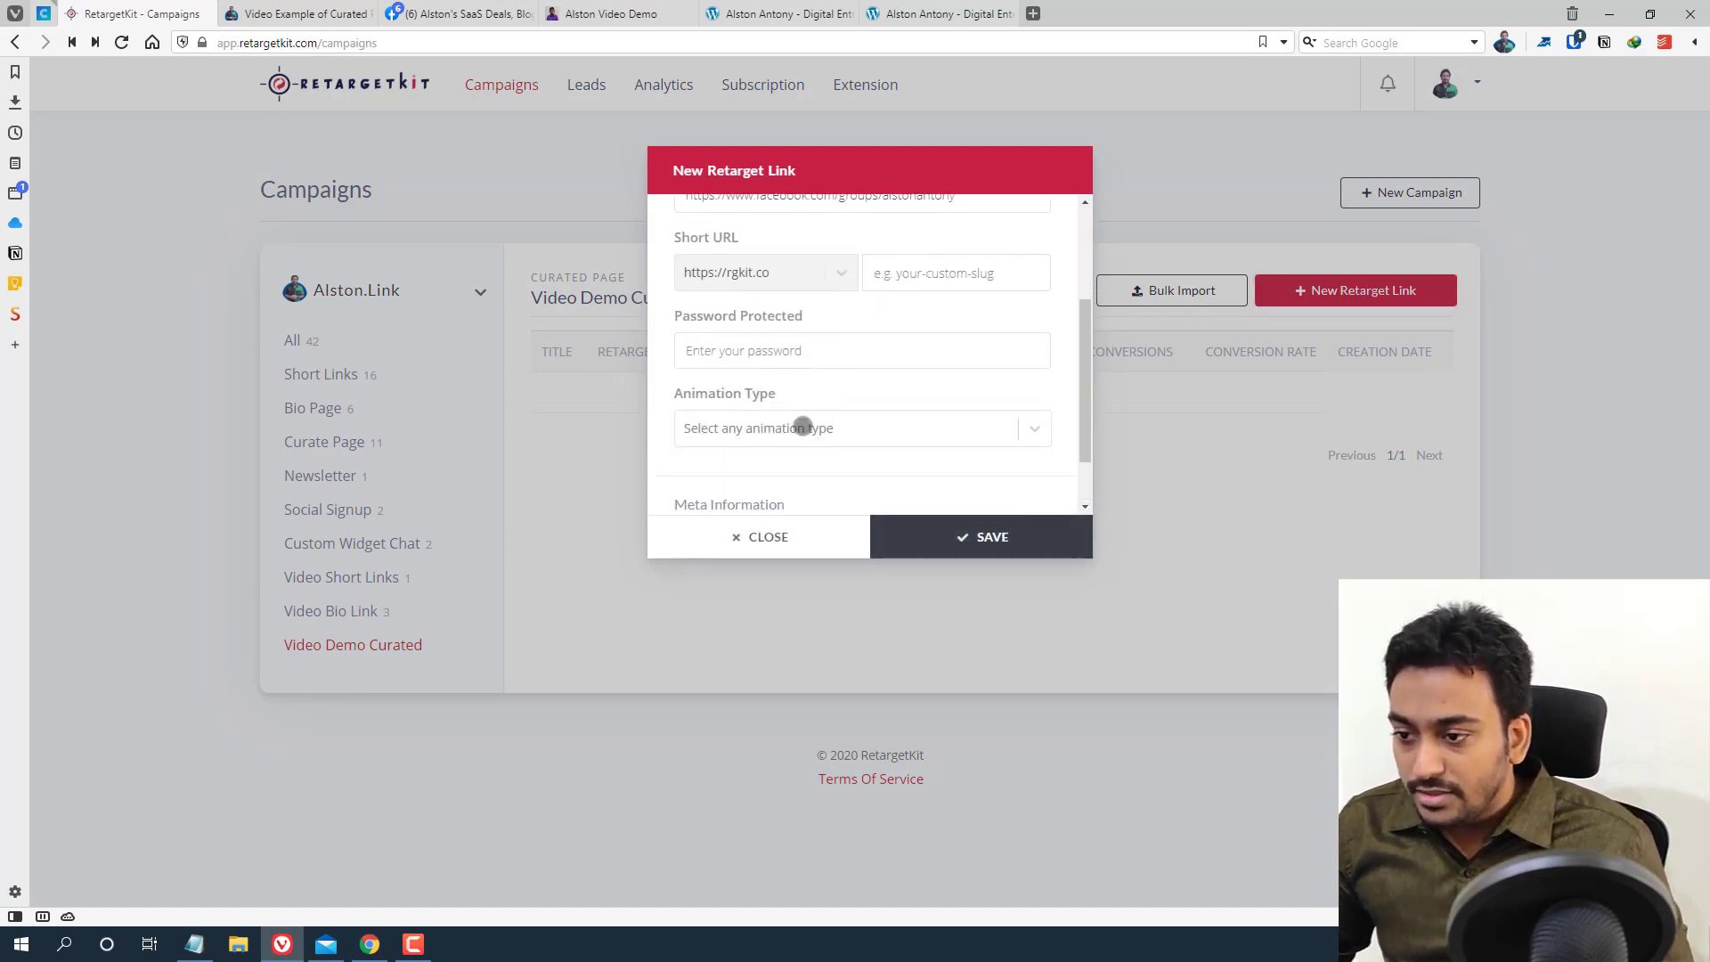
click(800, 429)
scroll(821, 363, down, 2)
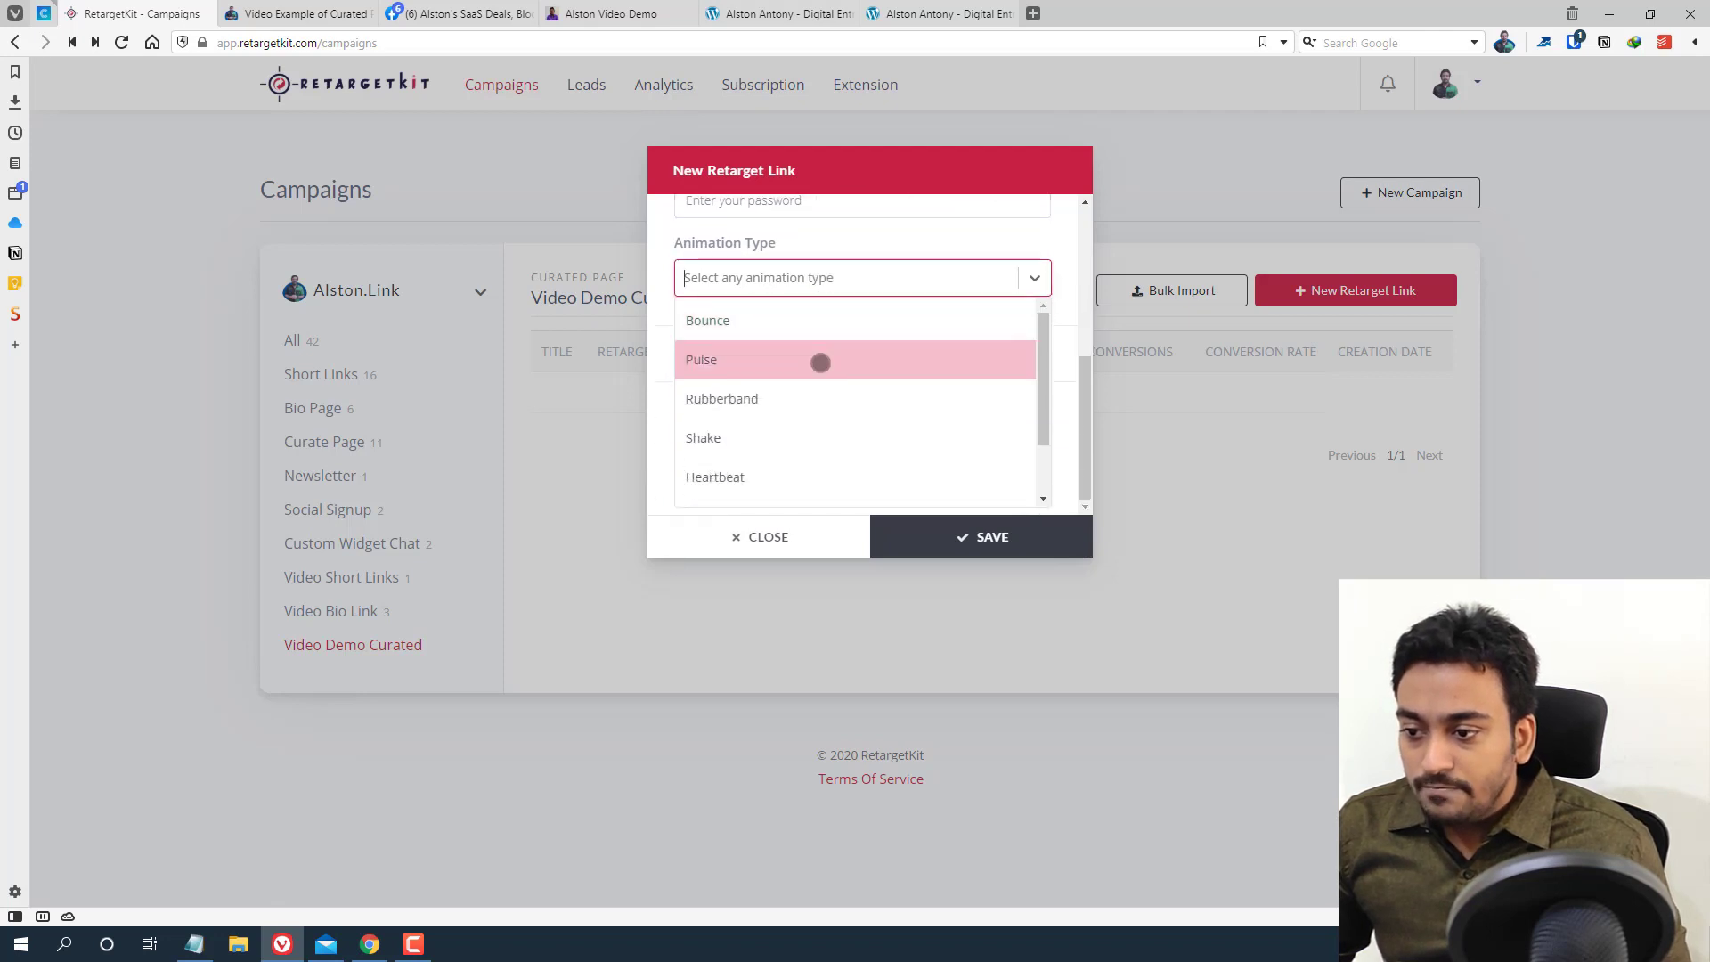
click(814, 480)
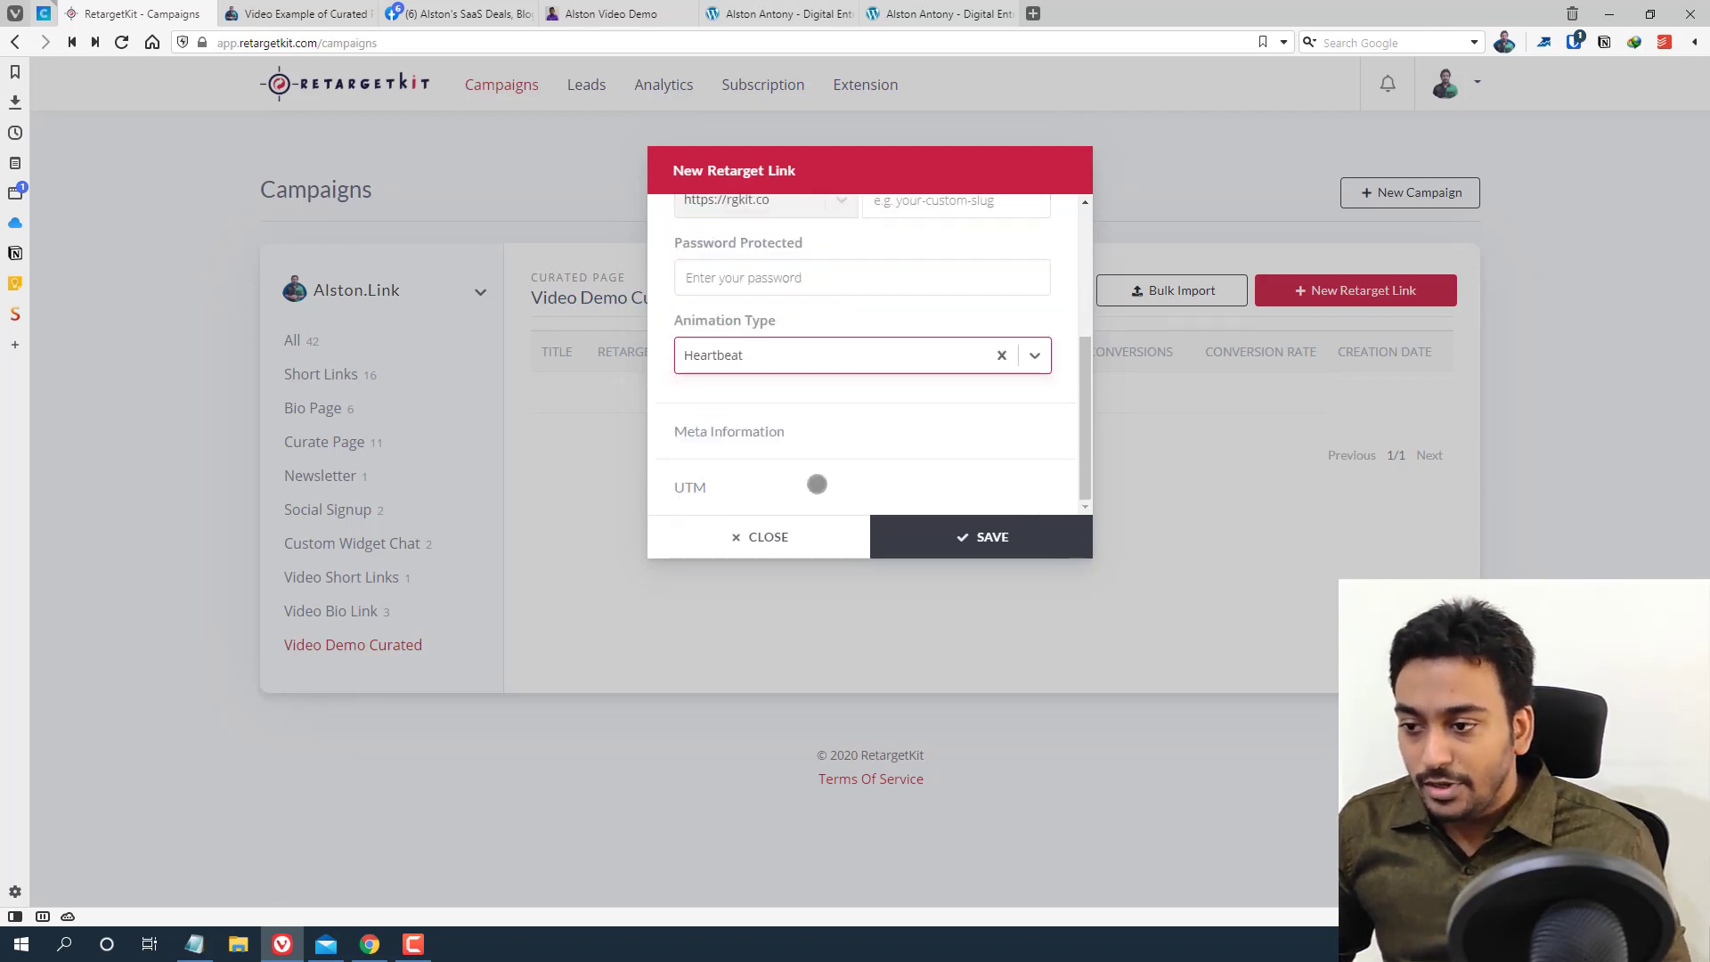
Show the link's meta information and remove the trailing "A..." from the description
click(803, 430)
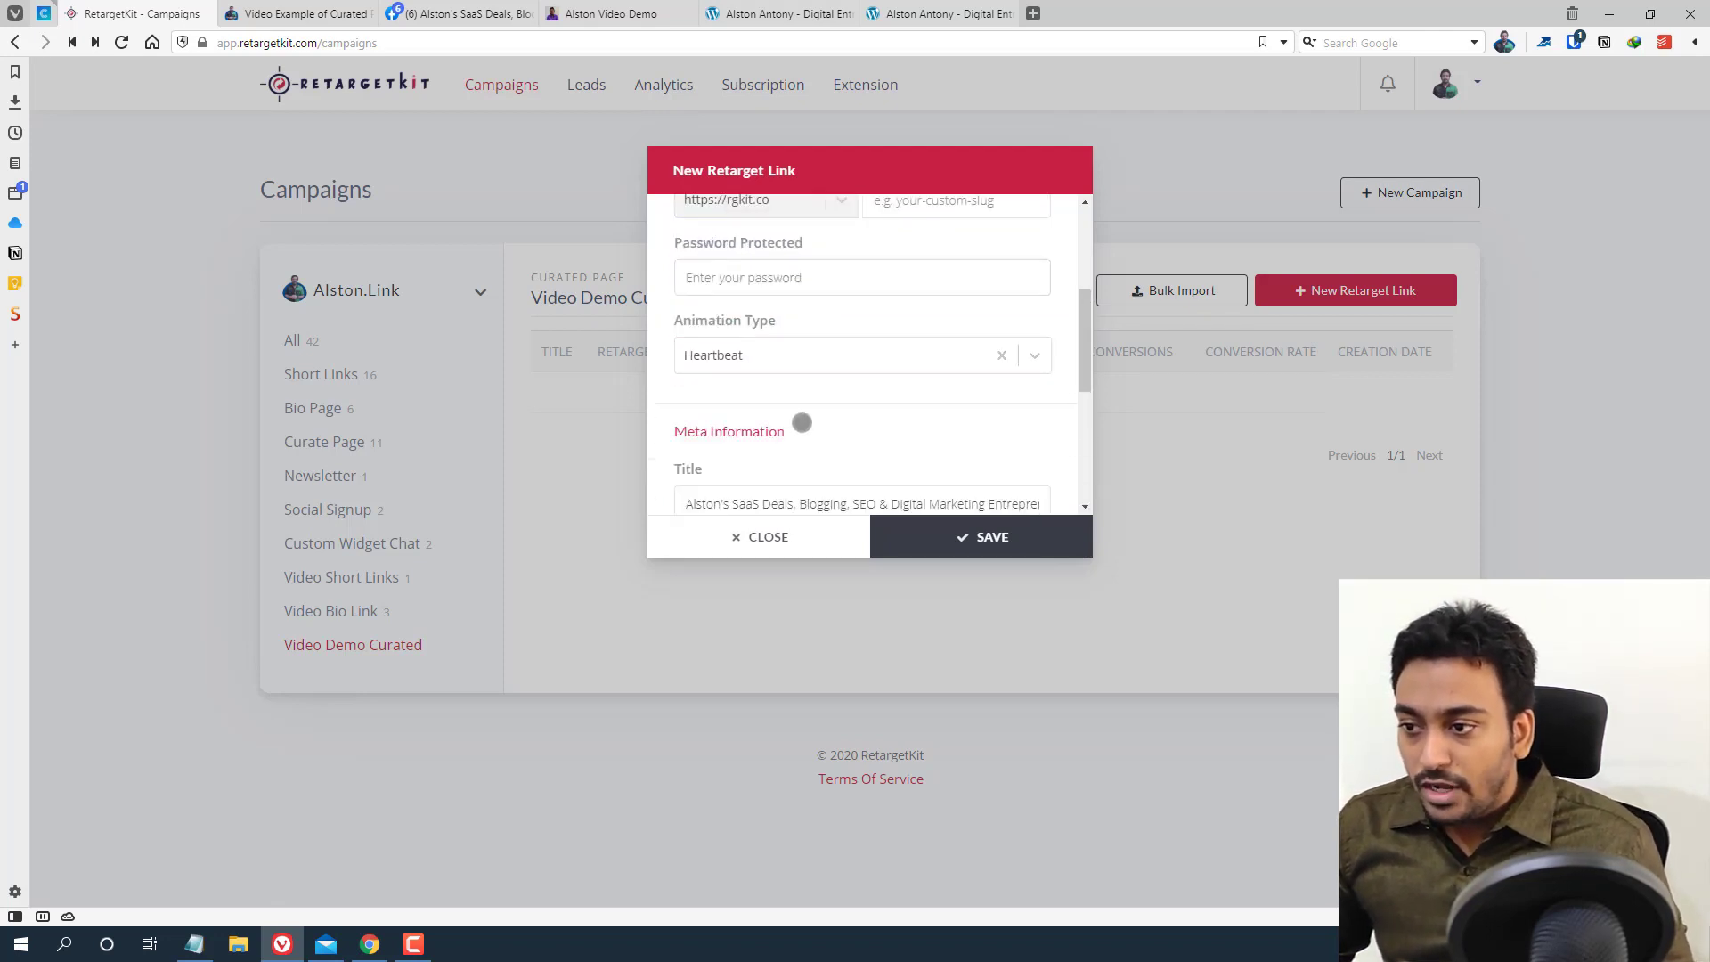
scroll(820, 417, up, 3)
scroll(910, 398, down, 5)
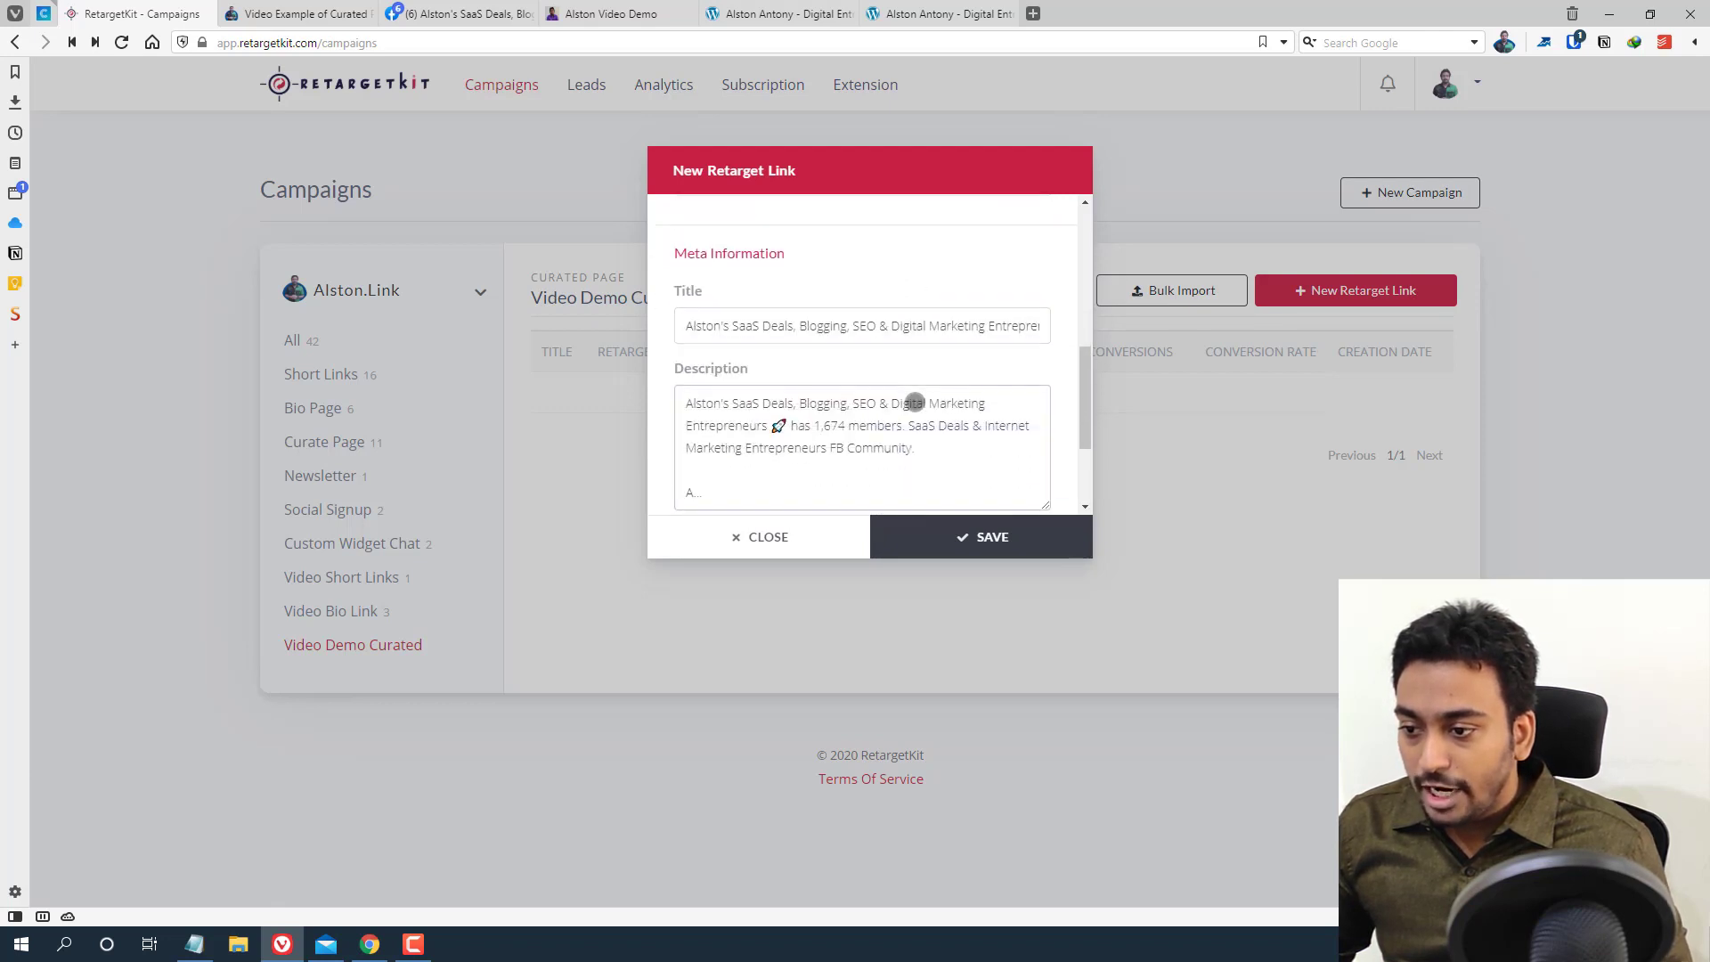
scroll(915, 403, down, 2)
click(689, 315)
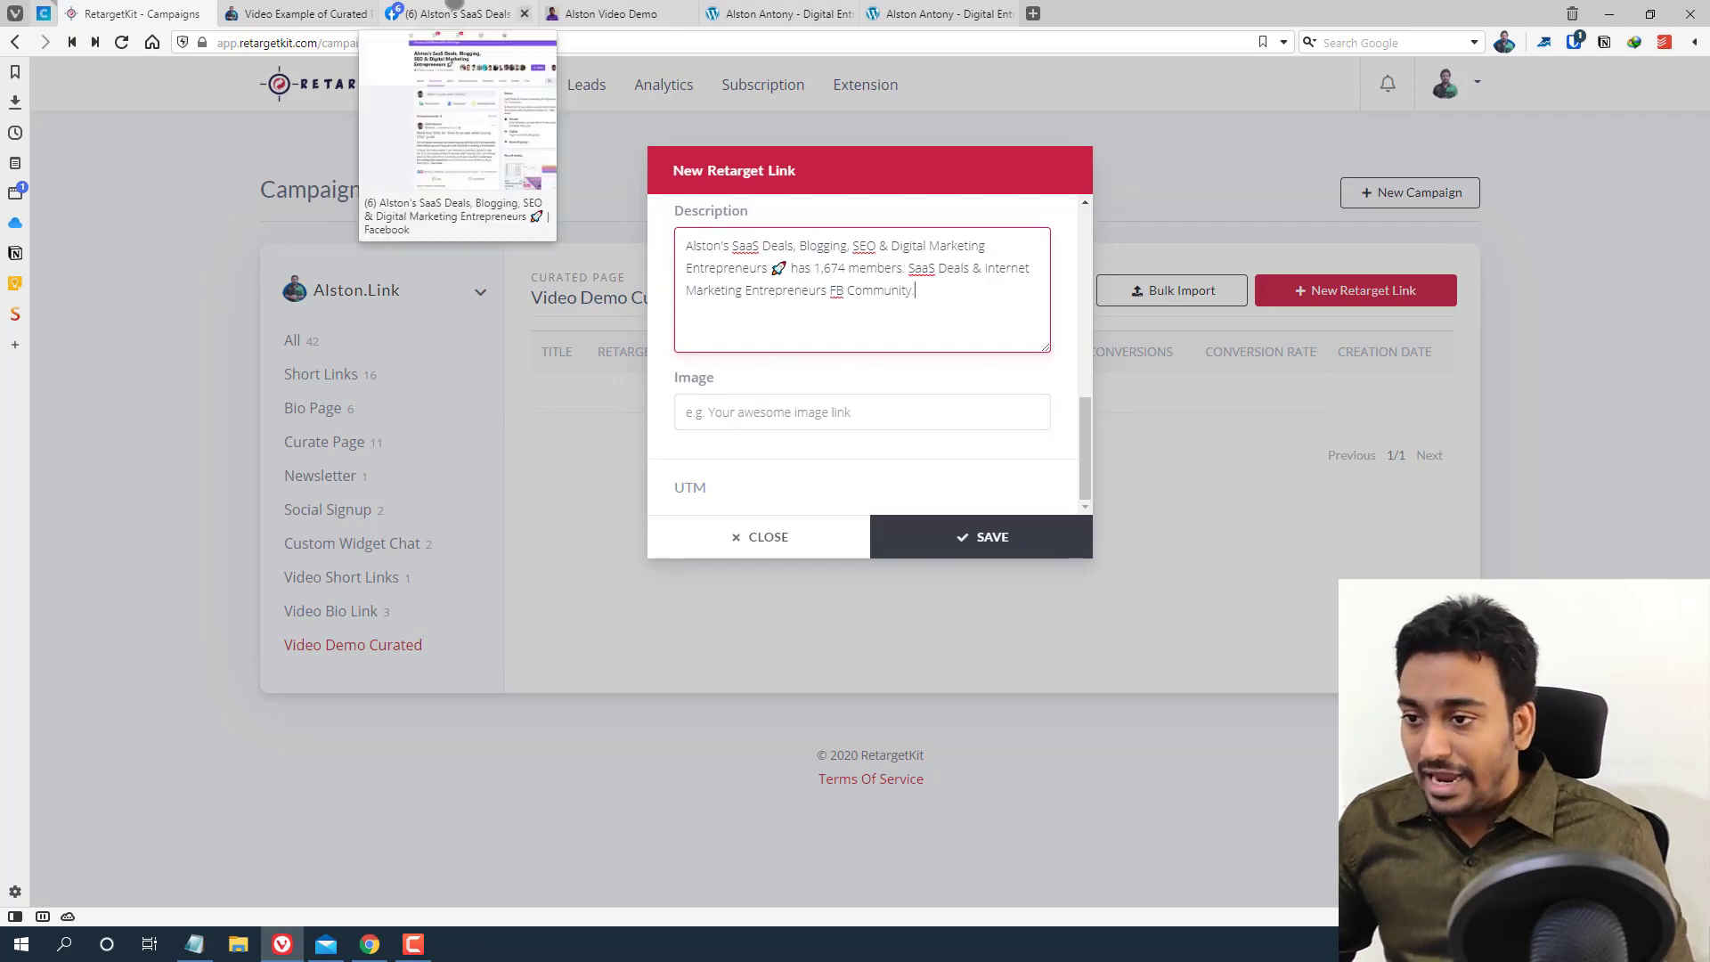
Copy the image address of the Facebook group's cover picture and enter it as the link's meta image
click(468, 14)
right_click(745, 205)
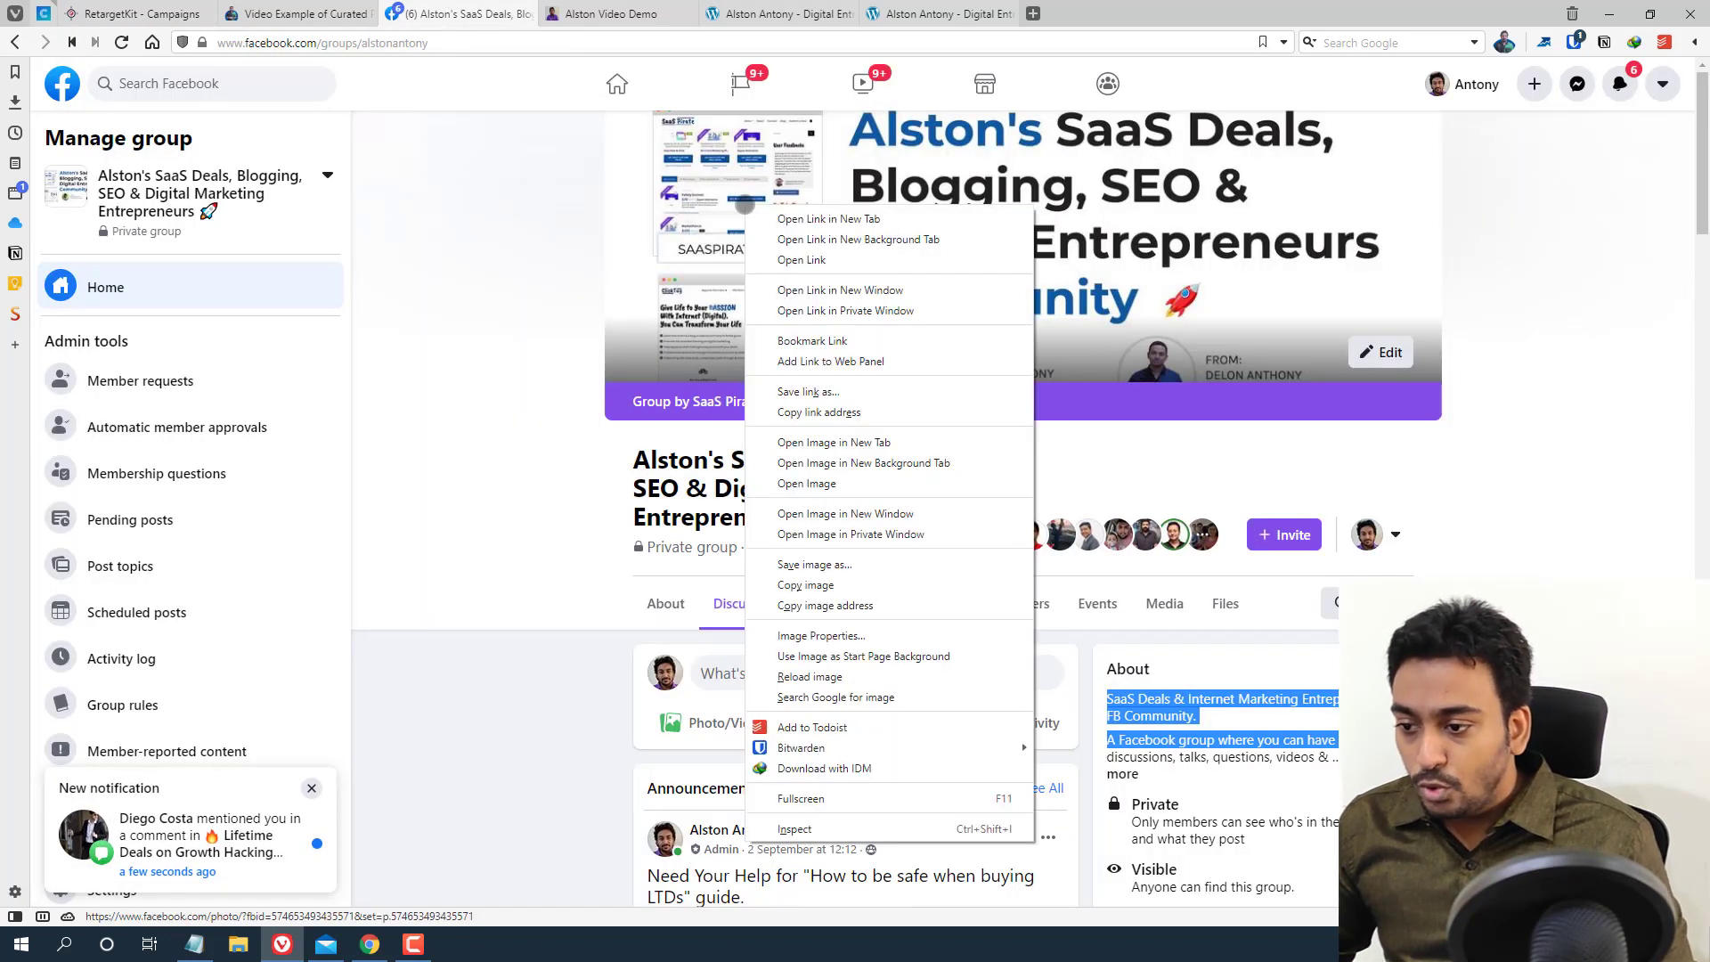
click(826, 604)
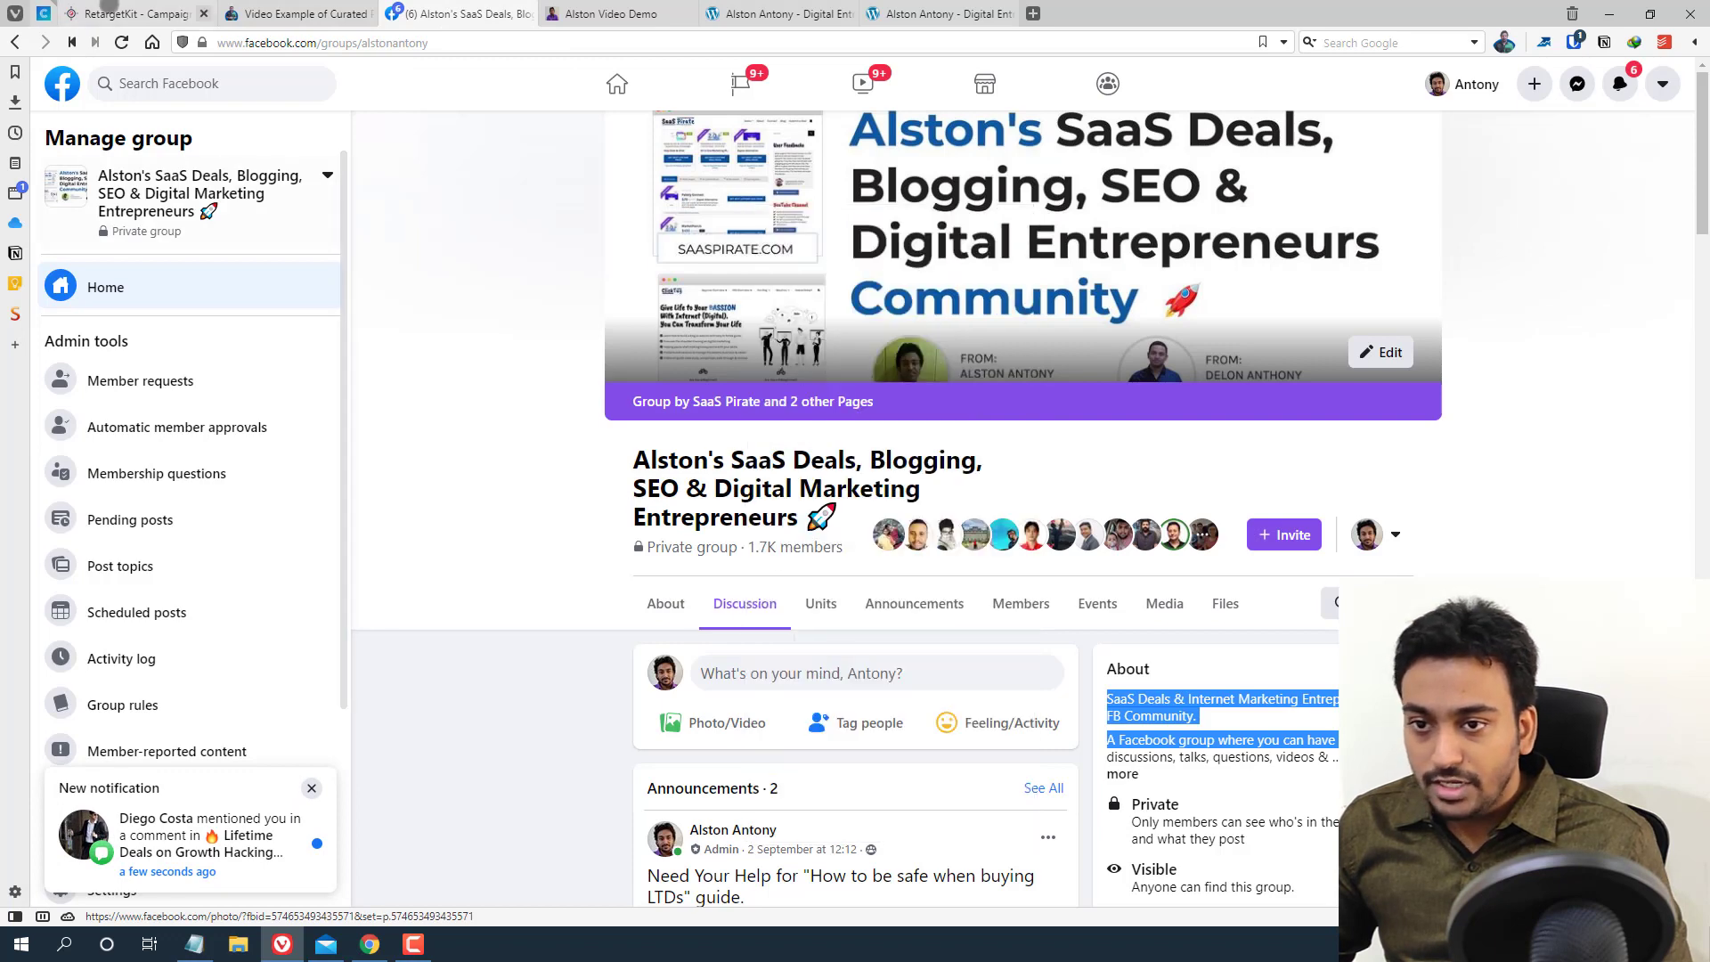
click(101, 7)
click(749, 413)
key(ctrl+v)
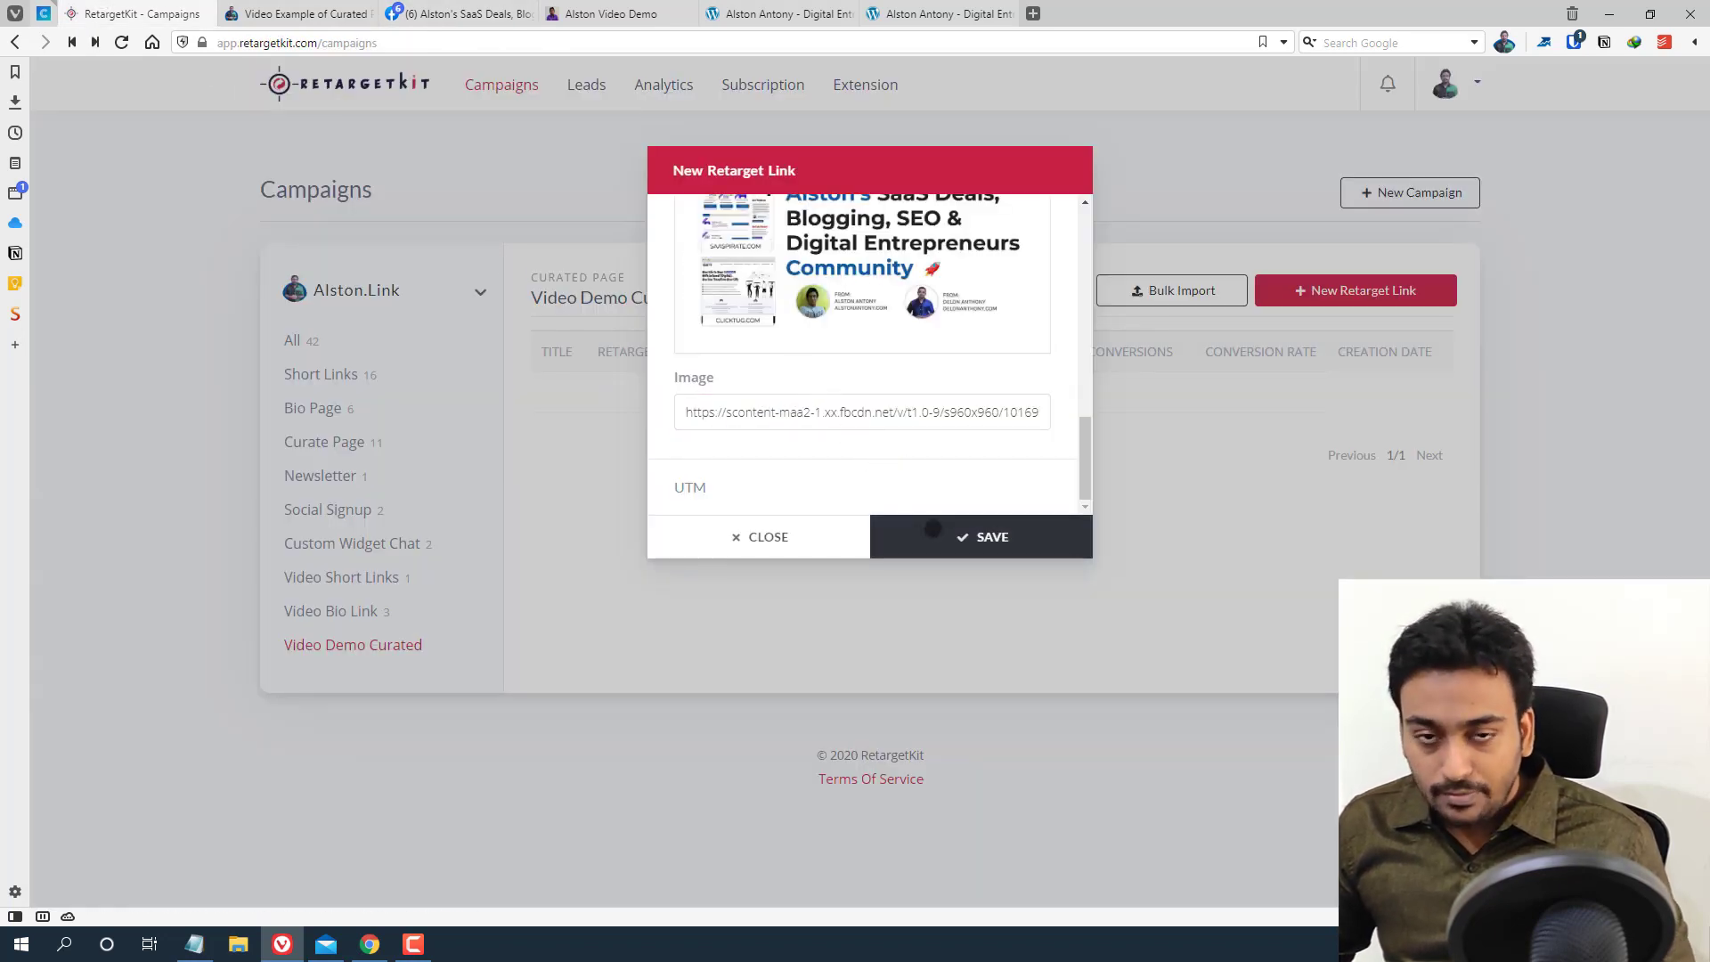
Expand the link's UTM section, leave its fields unfilled, and save the retarget link
click(876, 486)
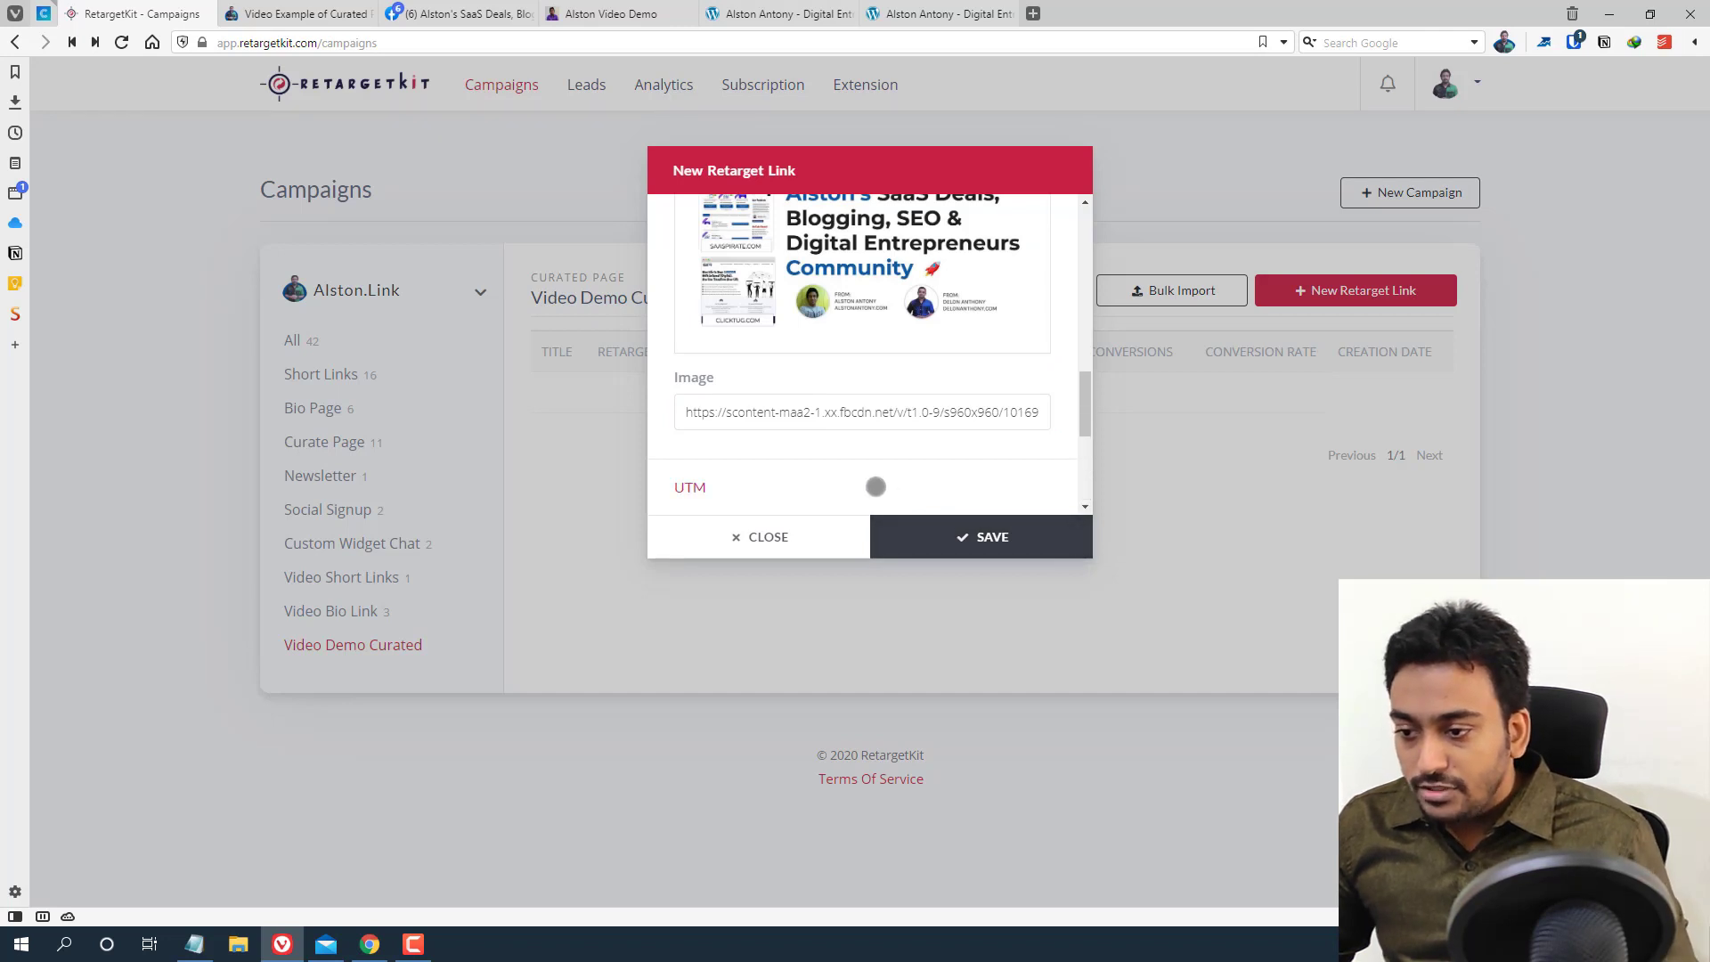
scroll(877, 488, down, 4)
click(918, 526)
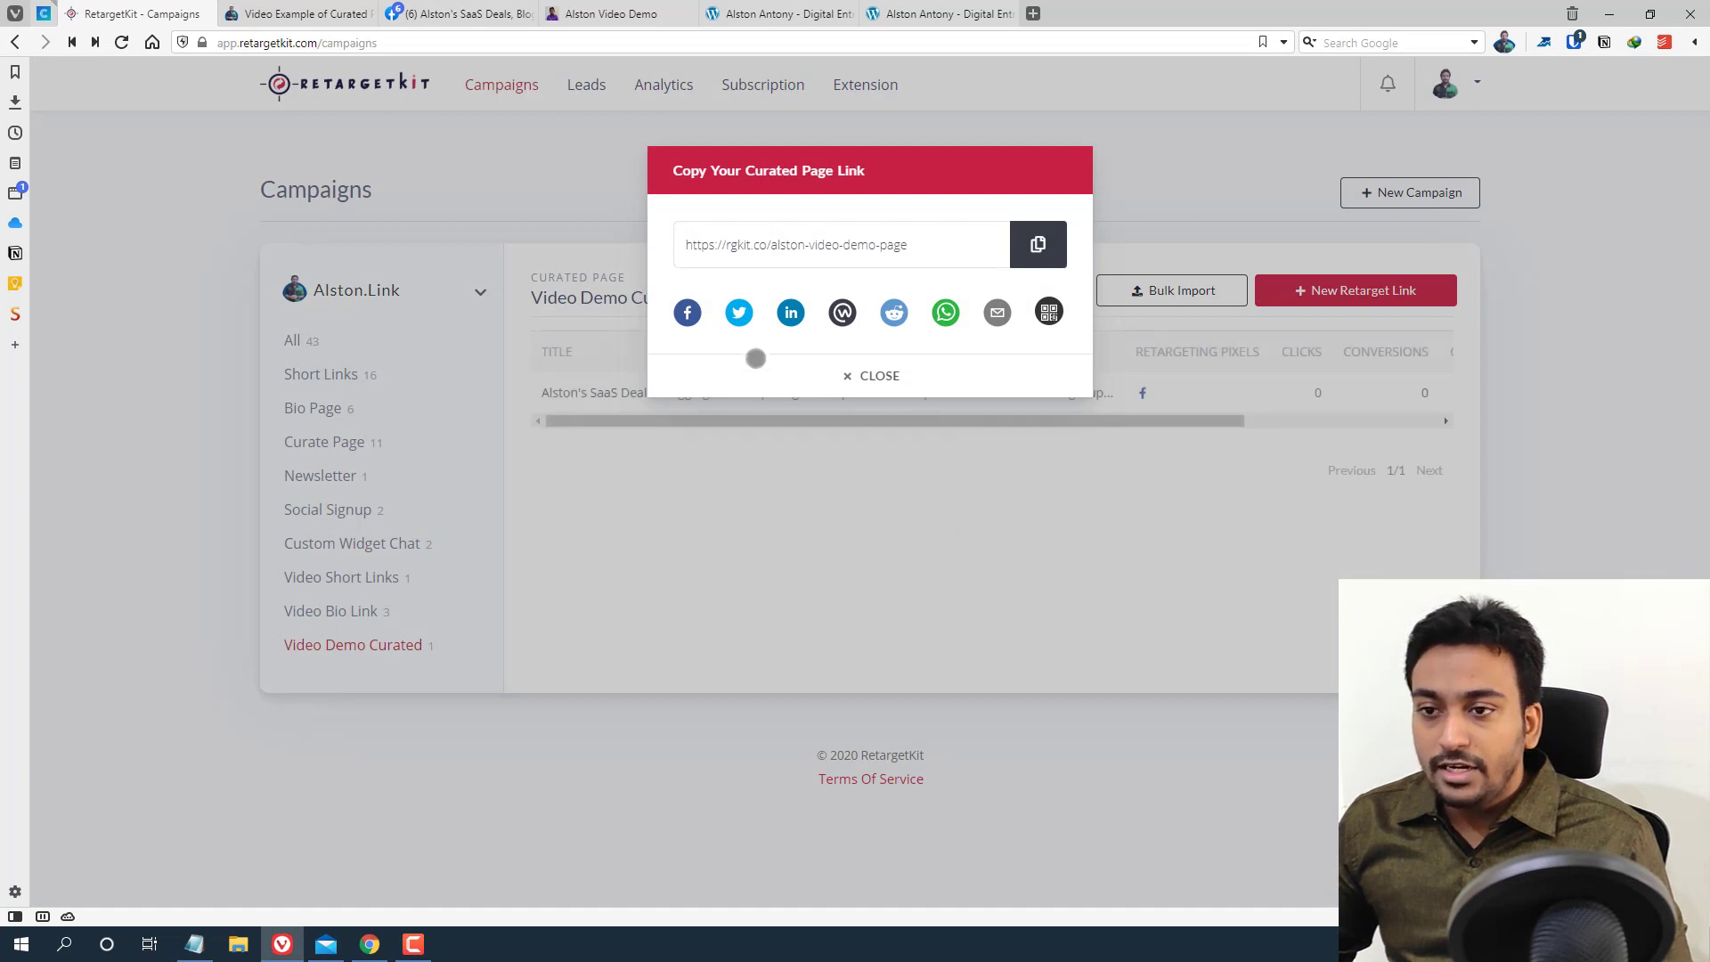
Reload the published curated page and view the Facebook group card with its animation
click(288, 7)
right_click(277, 418)
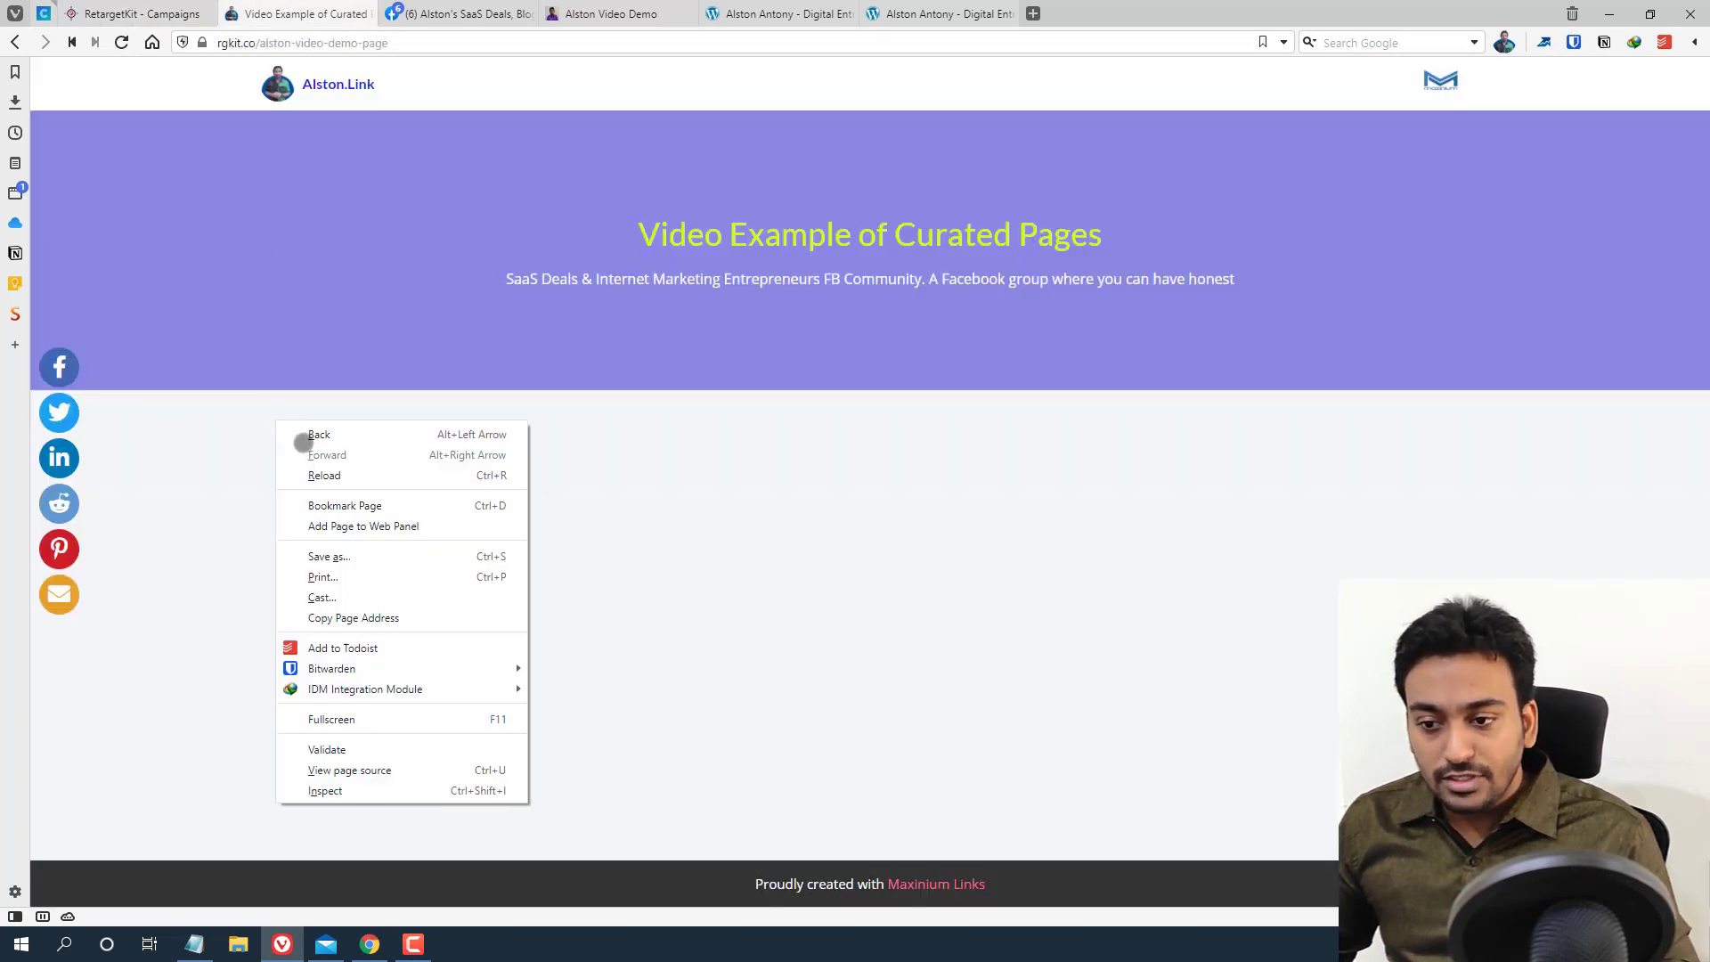
click(340, 472)
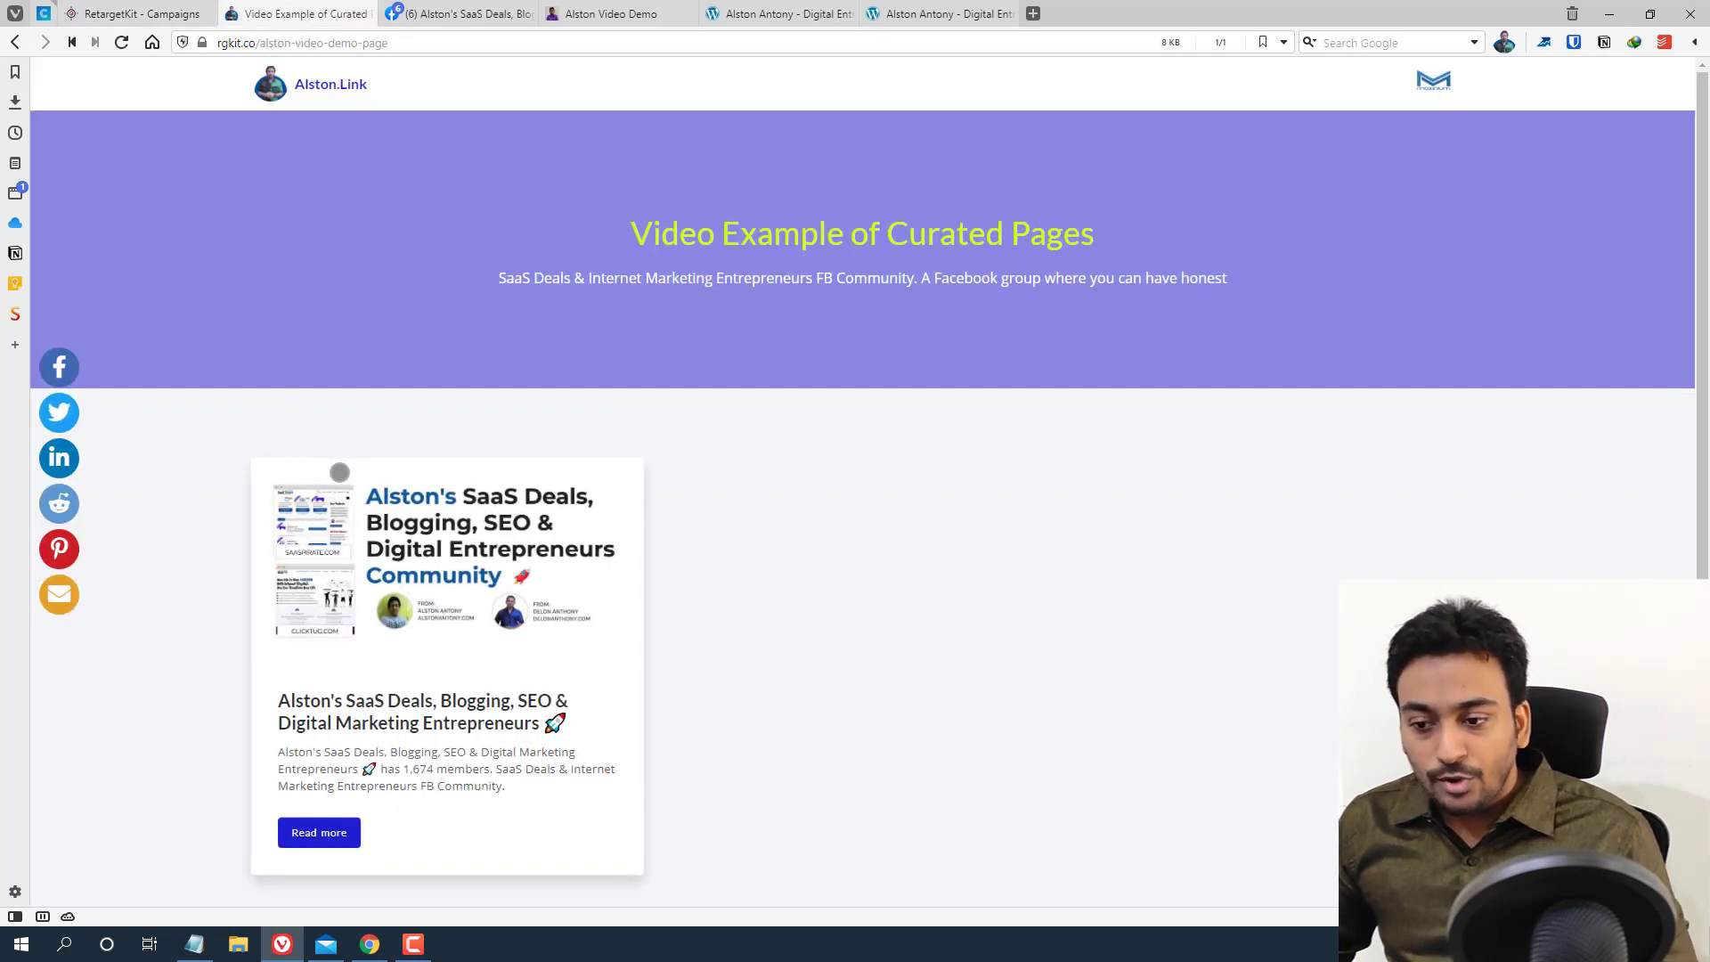
scroll(893, 576, down, 2)
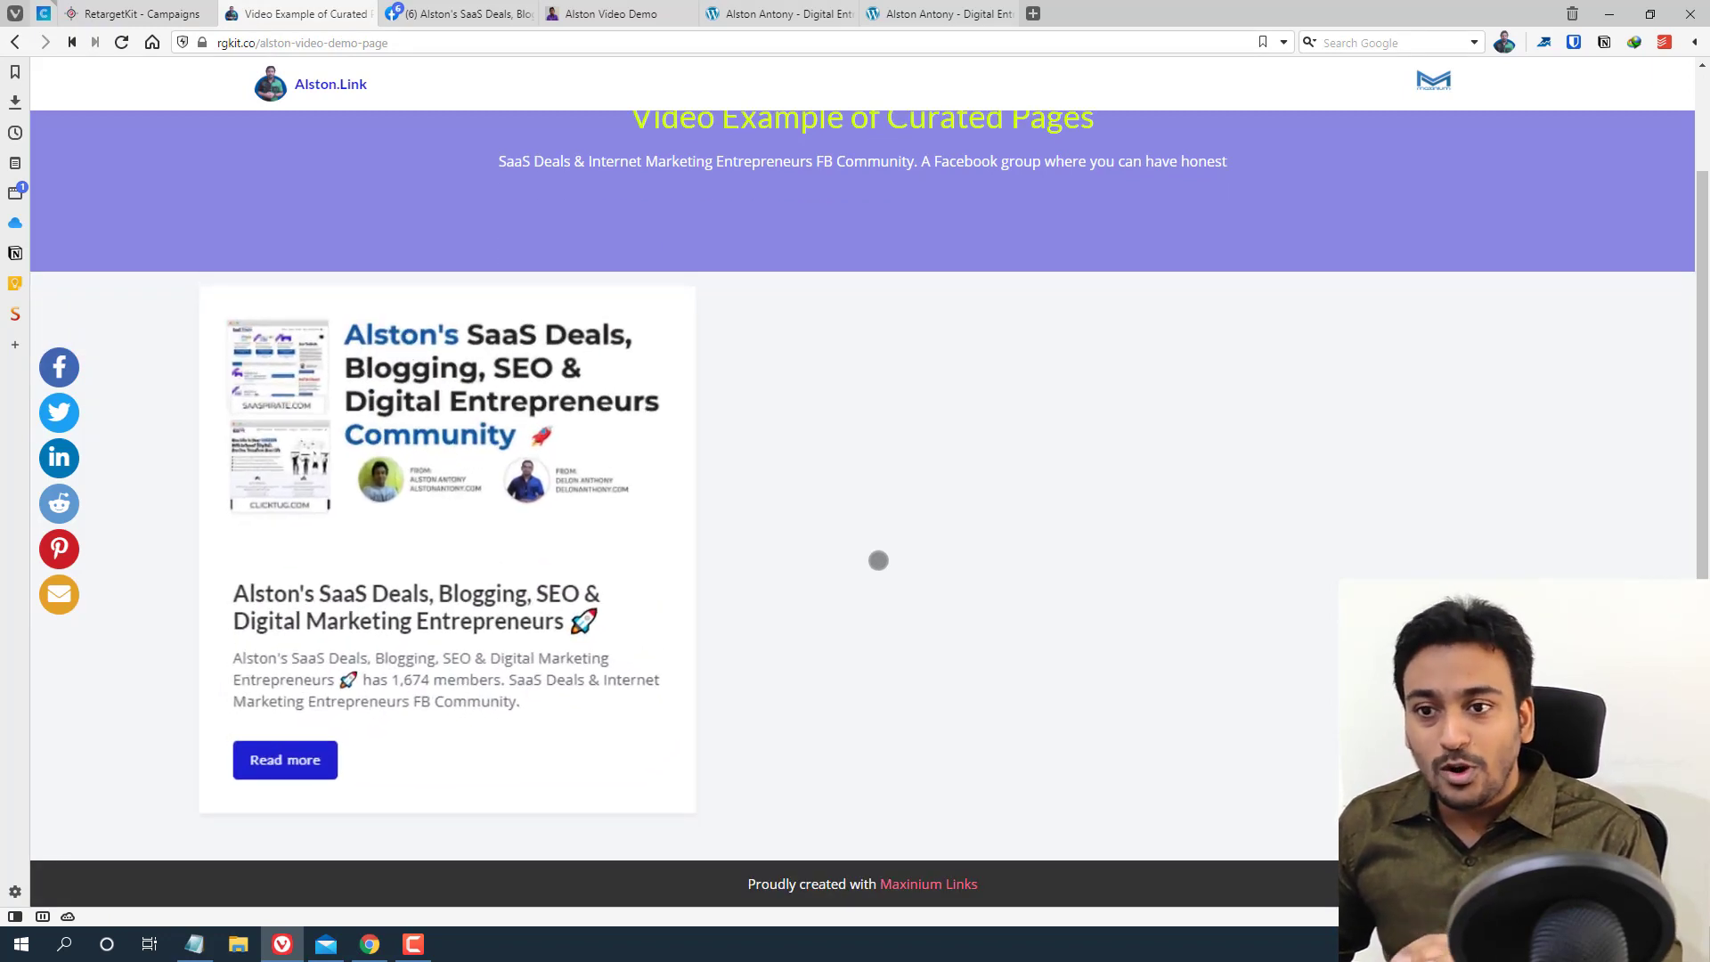
Dismiss the page link dialog in the campaigns tab, then clear the Facebook group link's animation type and save it
click(152, 6)
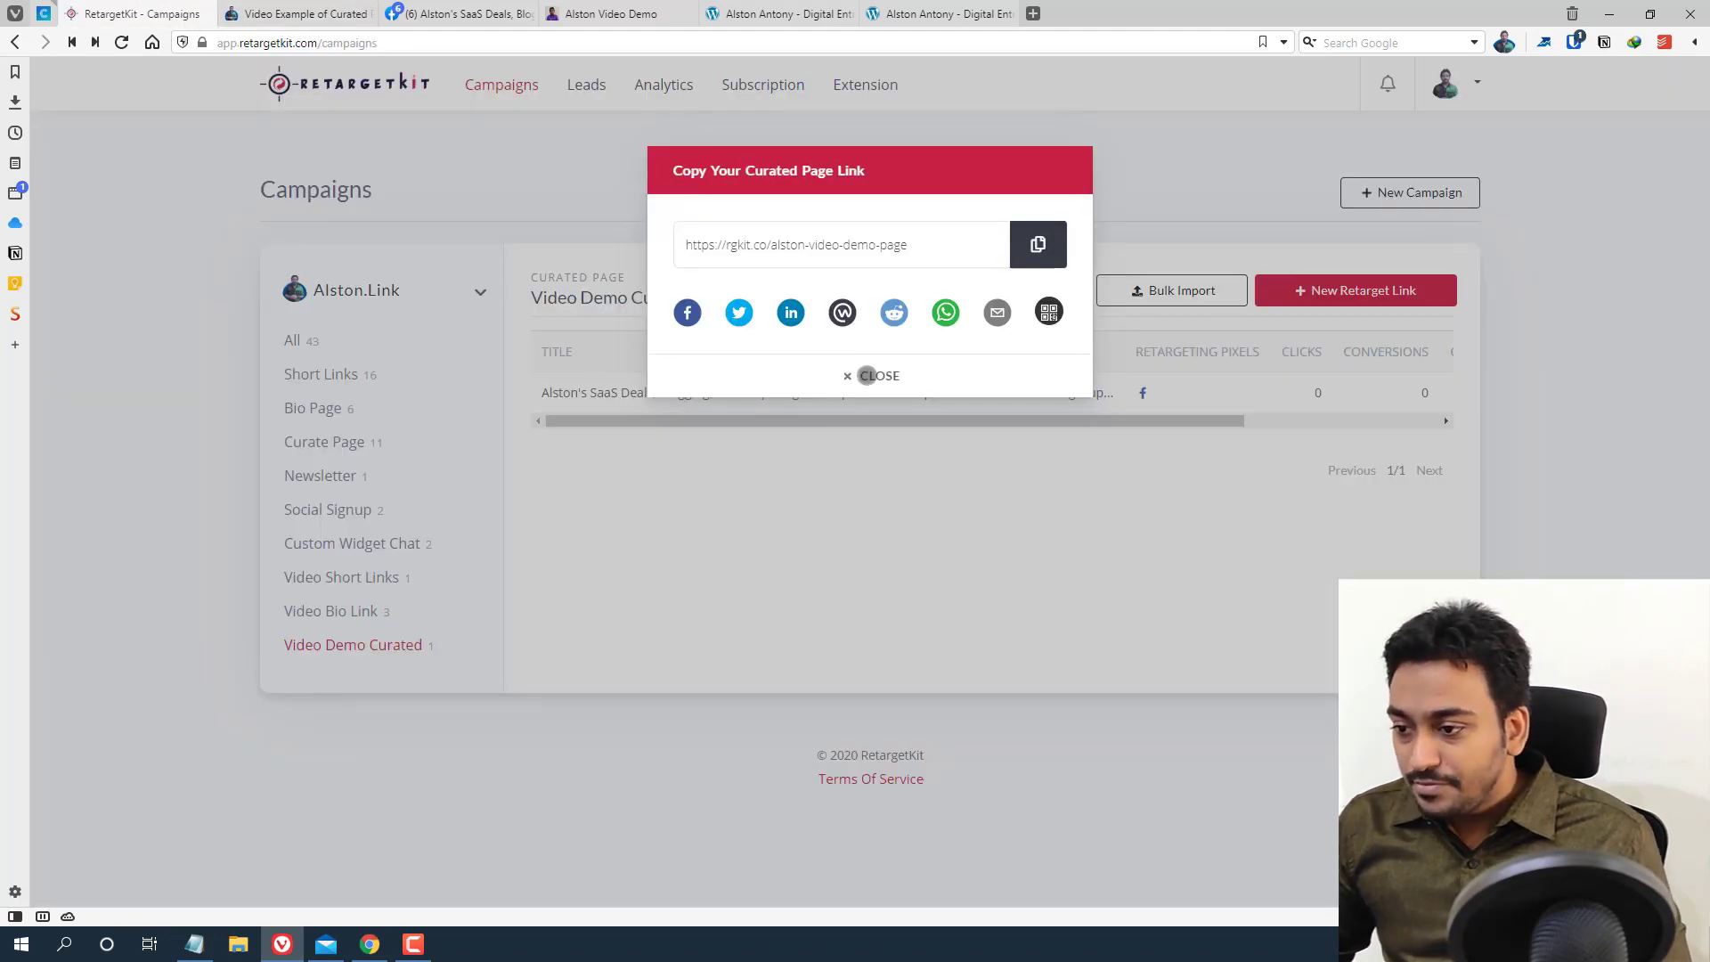
click(867, 375)
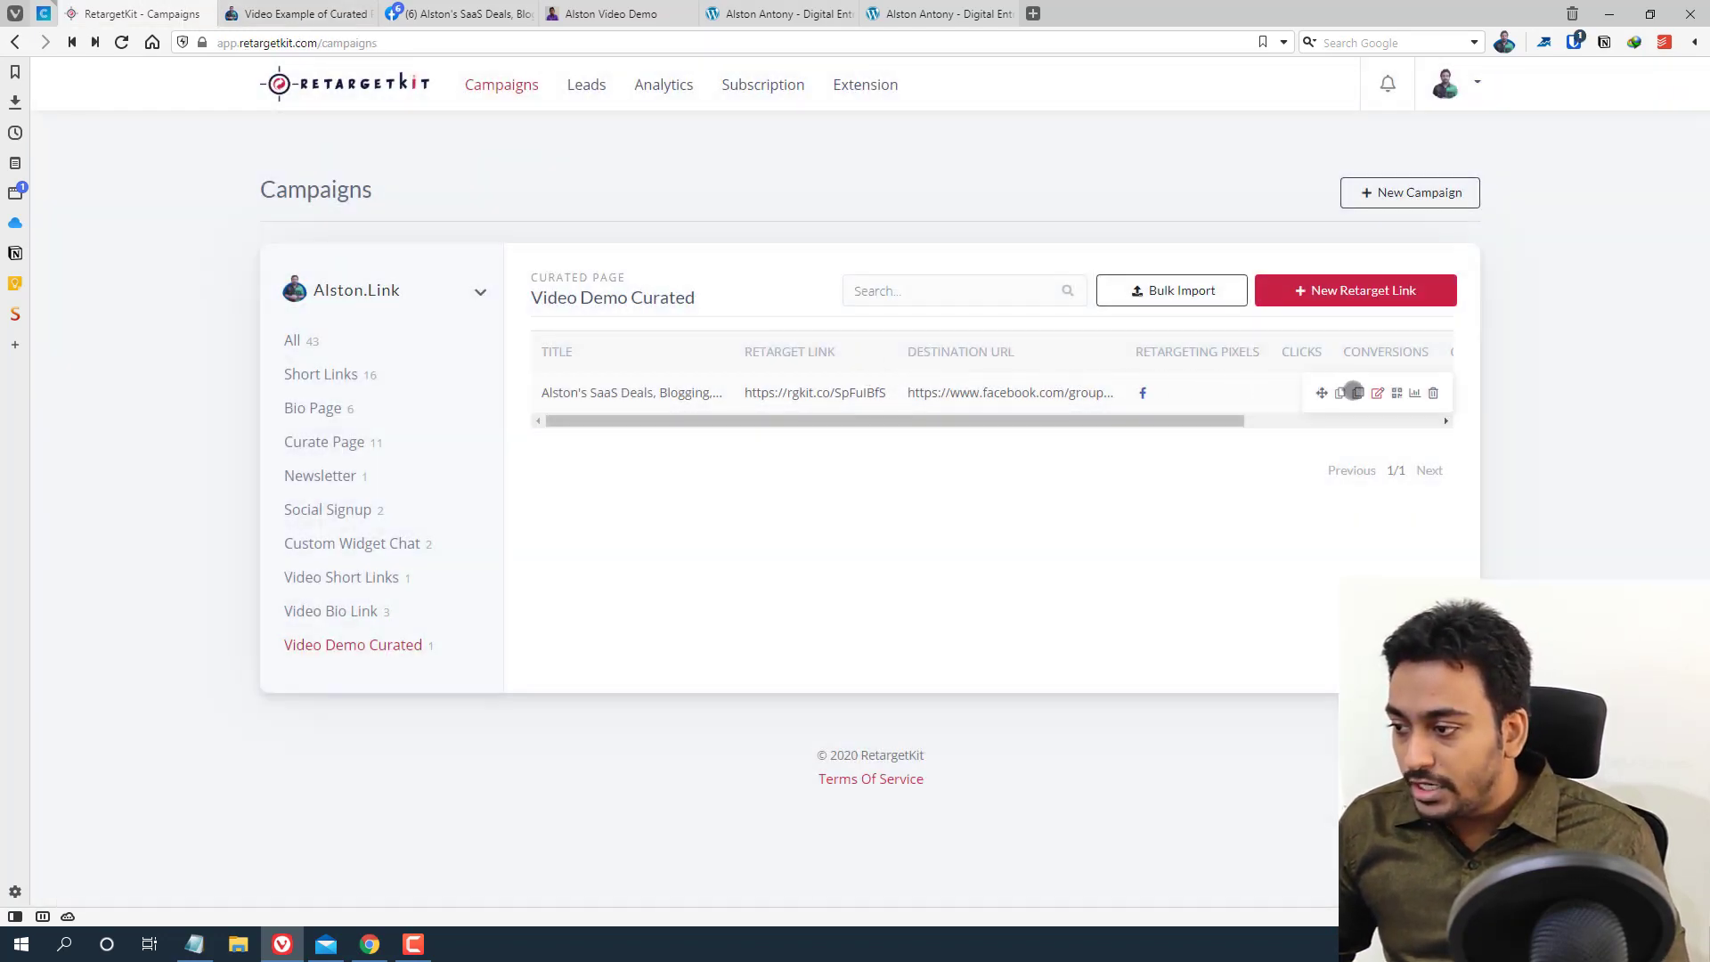
click(1382, 392)
click(790, 357)
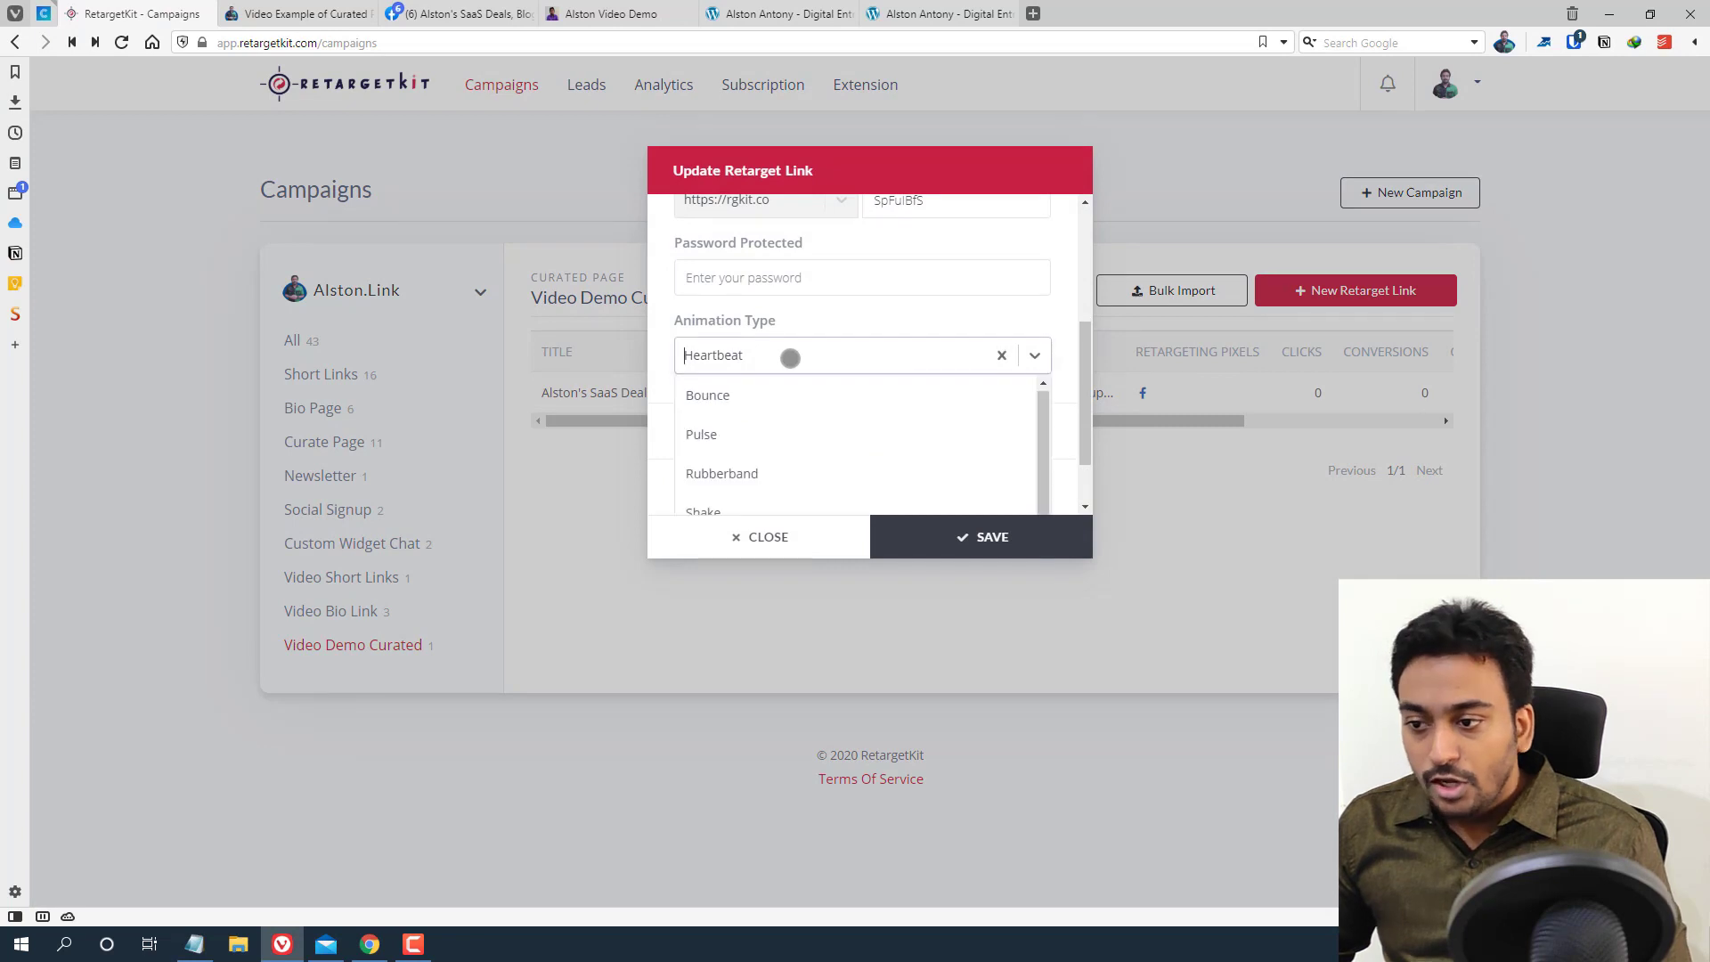
key(Up)
key(Down)
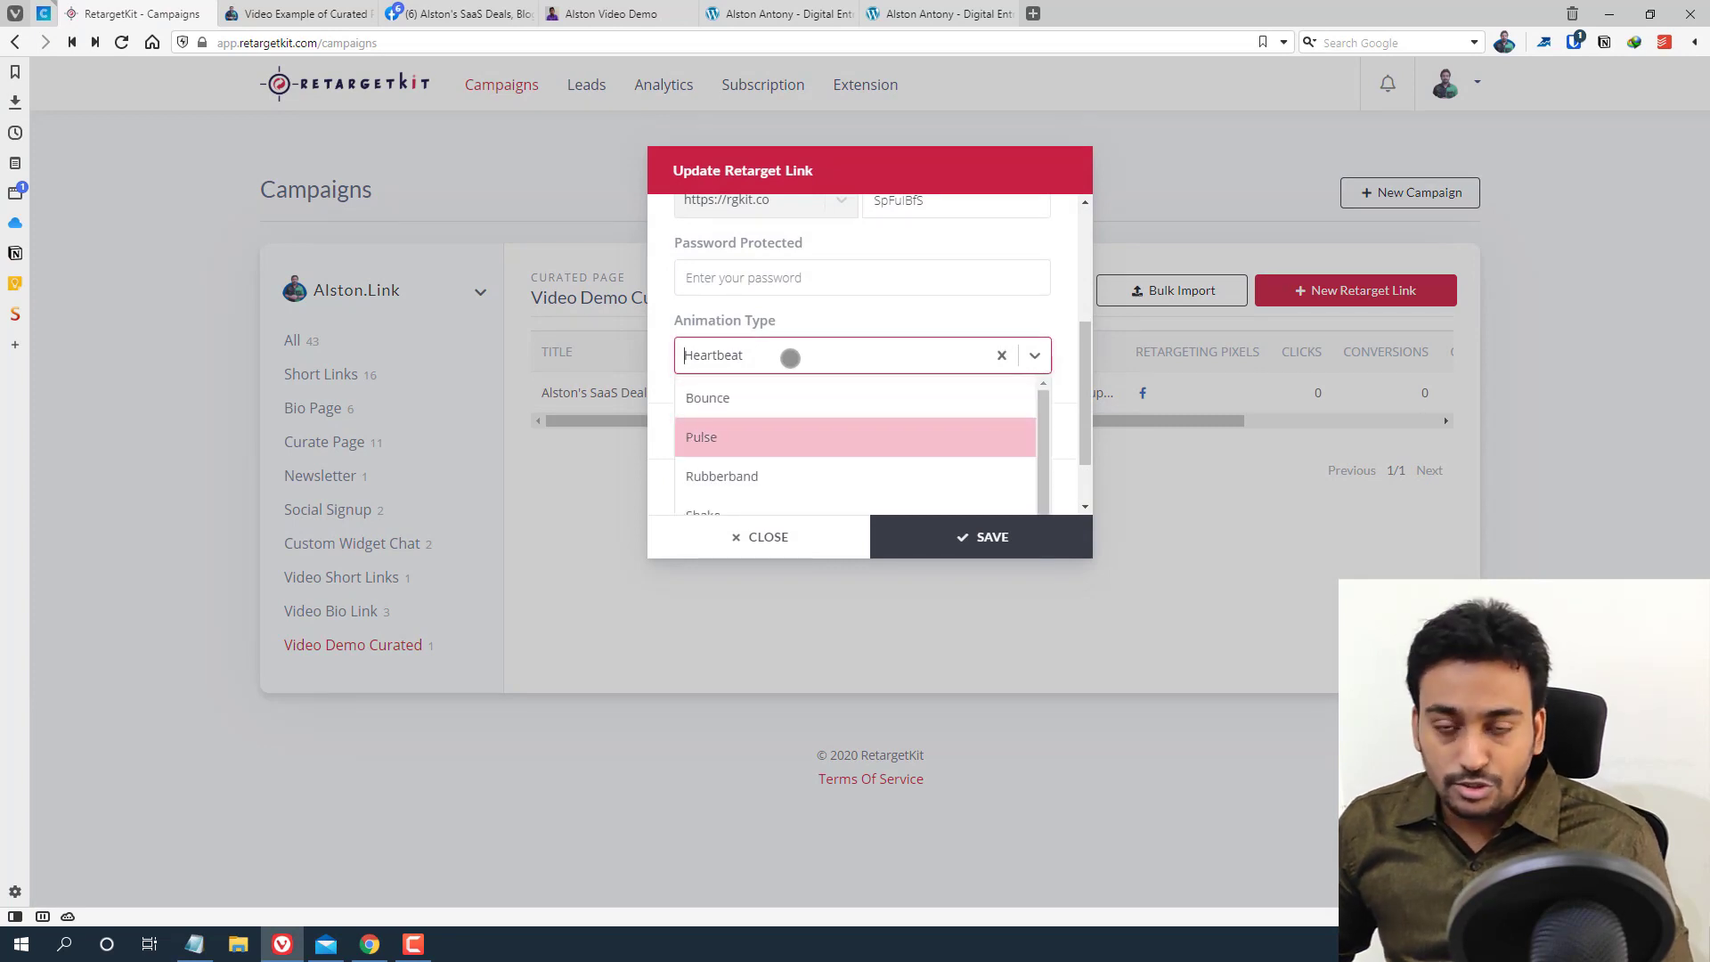
click(1001, 356)
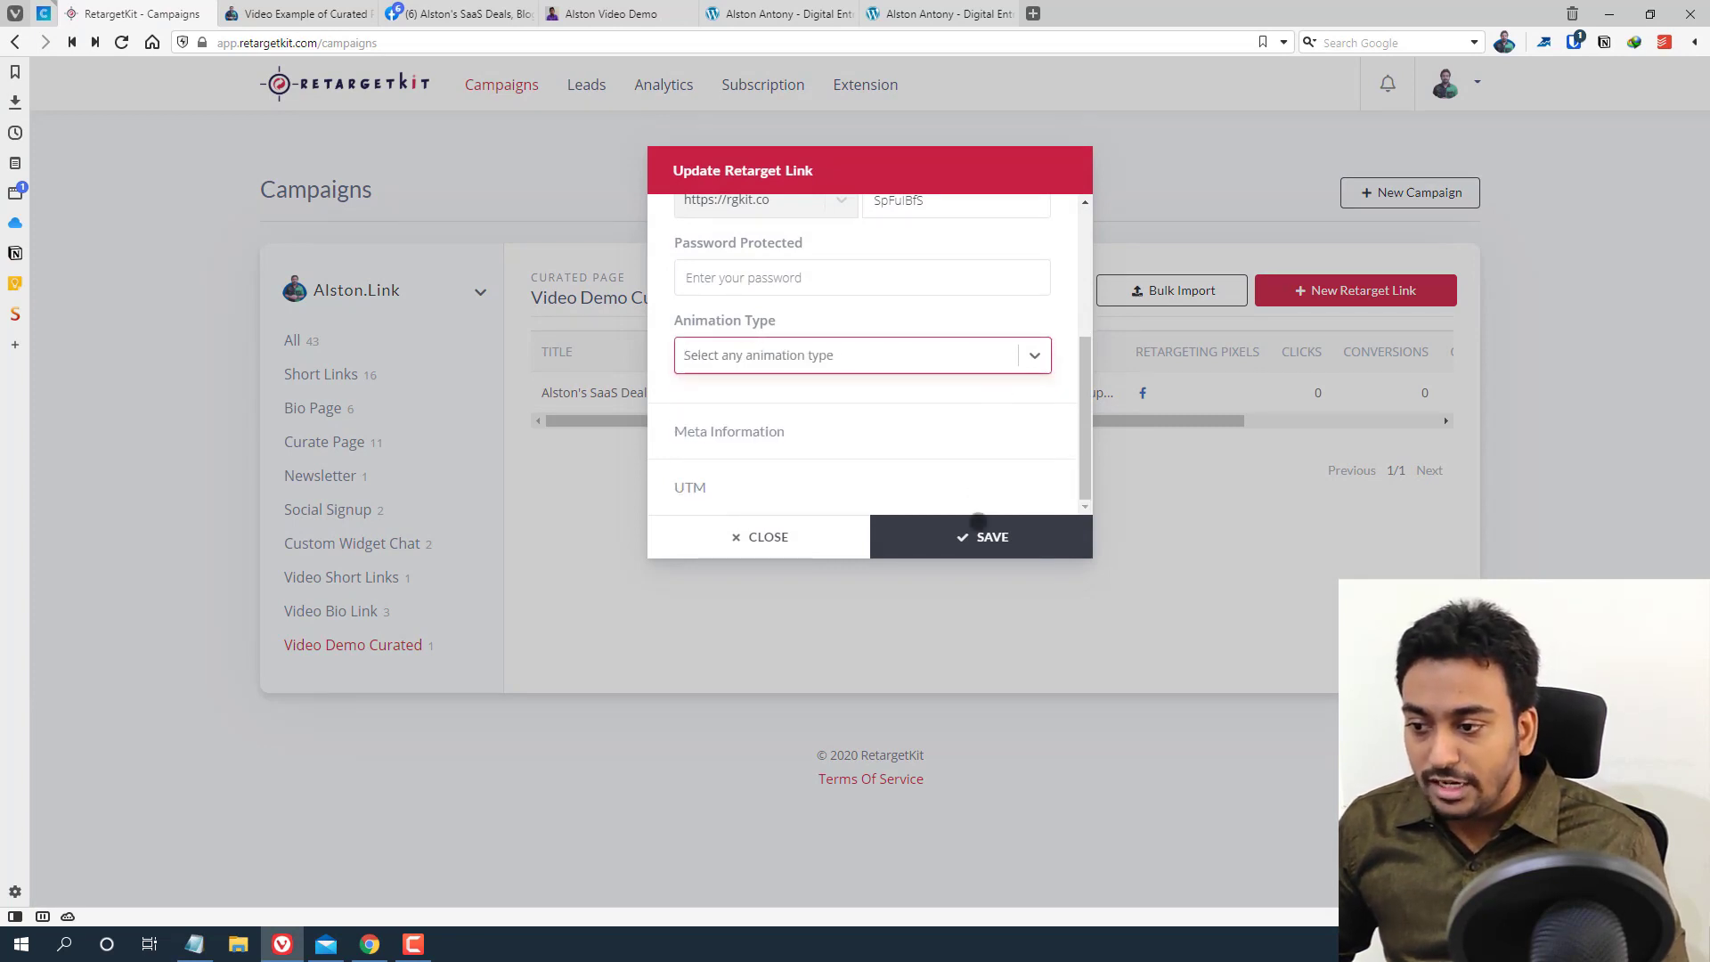
click(979, 521)
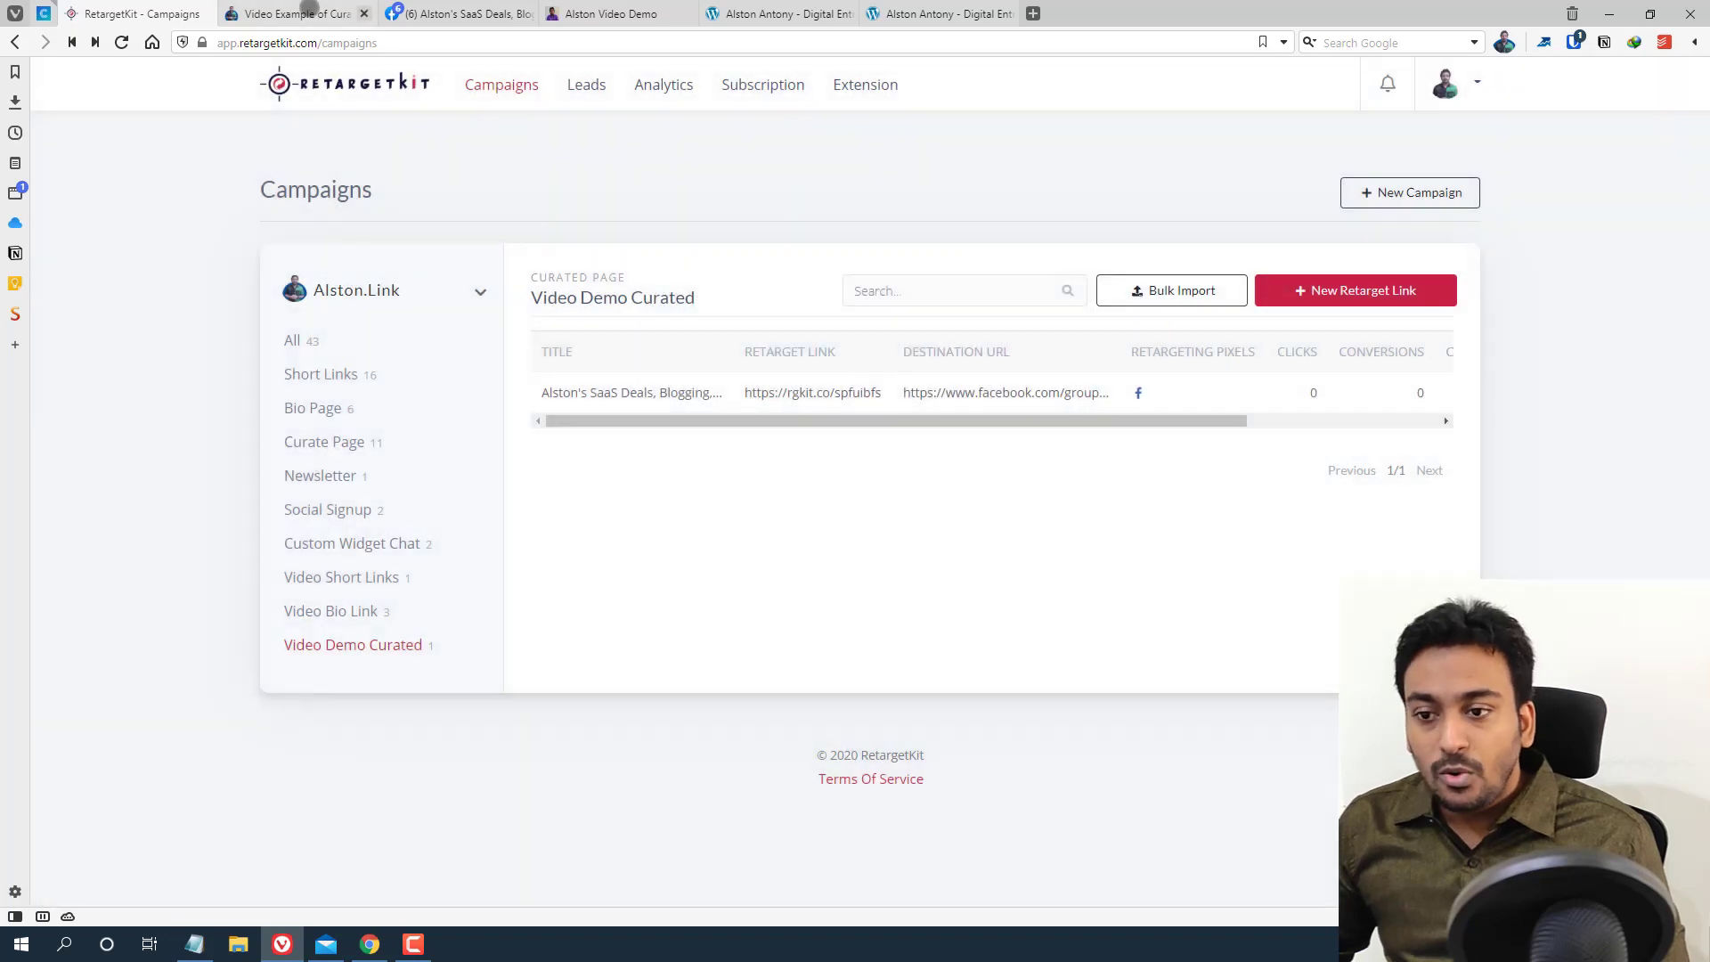
Refresh the published curated page to check the group card without an animation
click(302, 14)
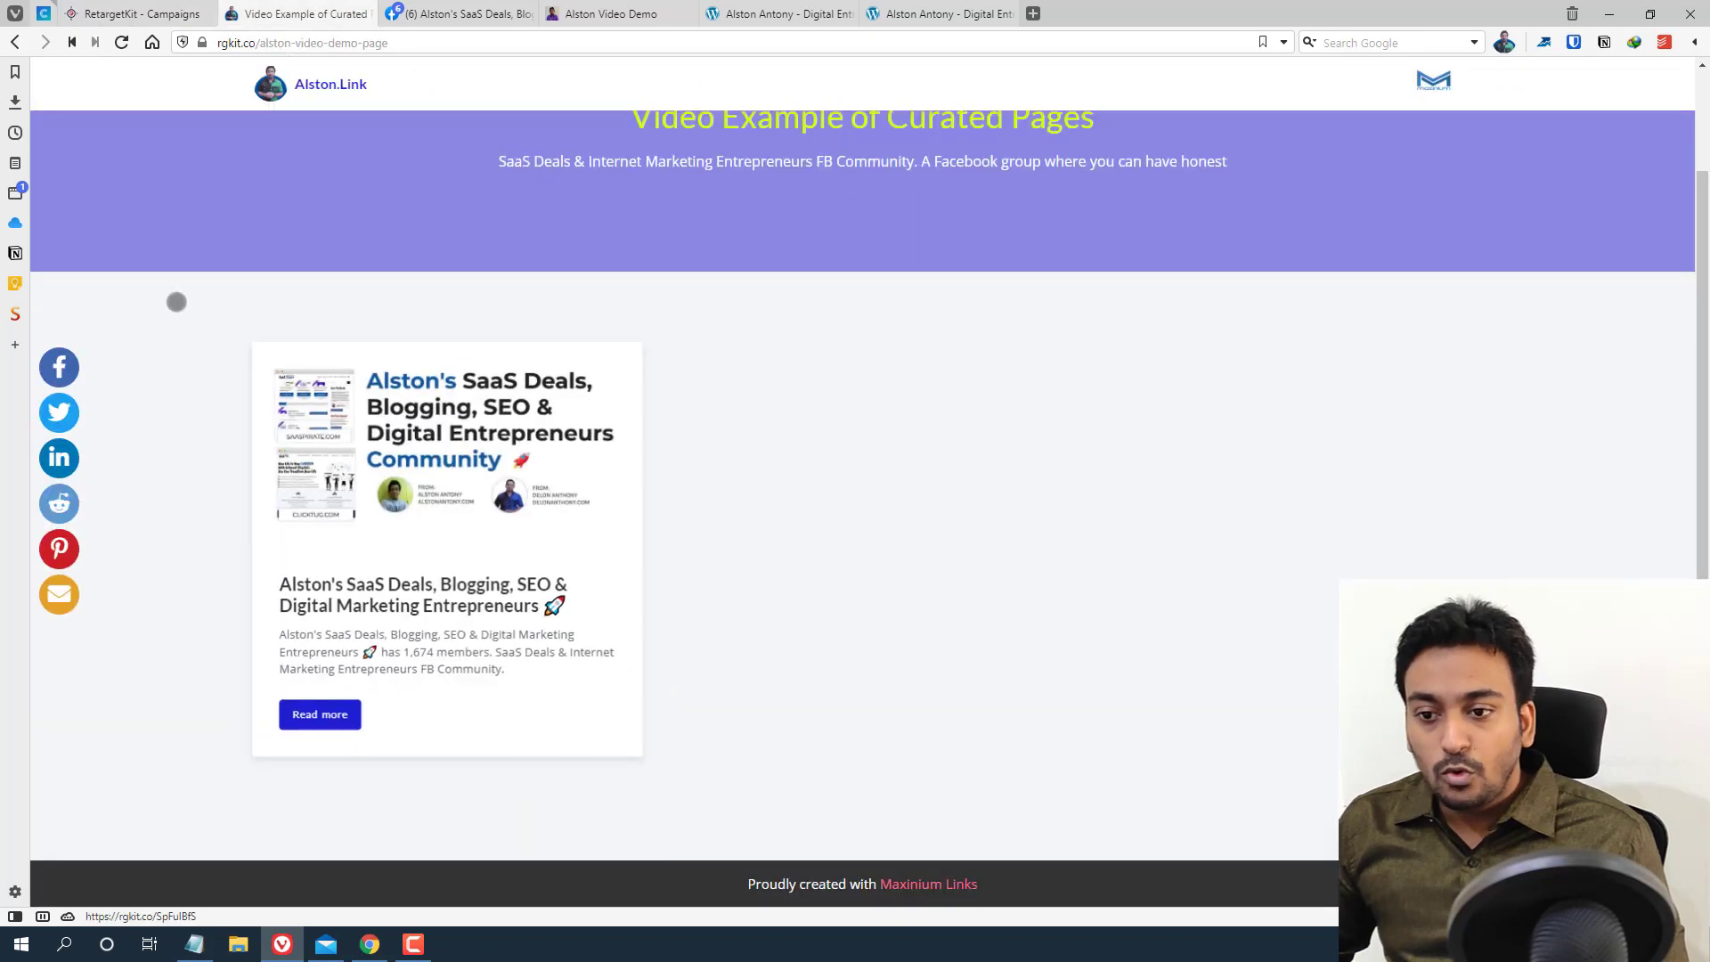
right_click(172, 323)
click(229, 366)
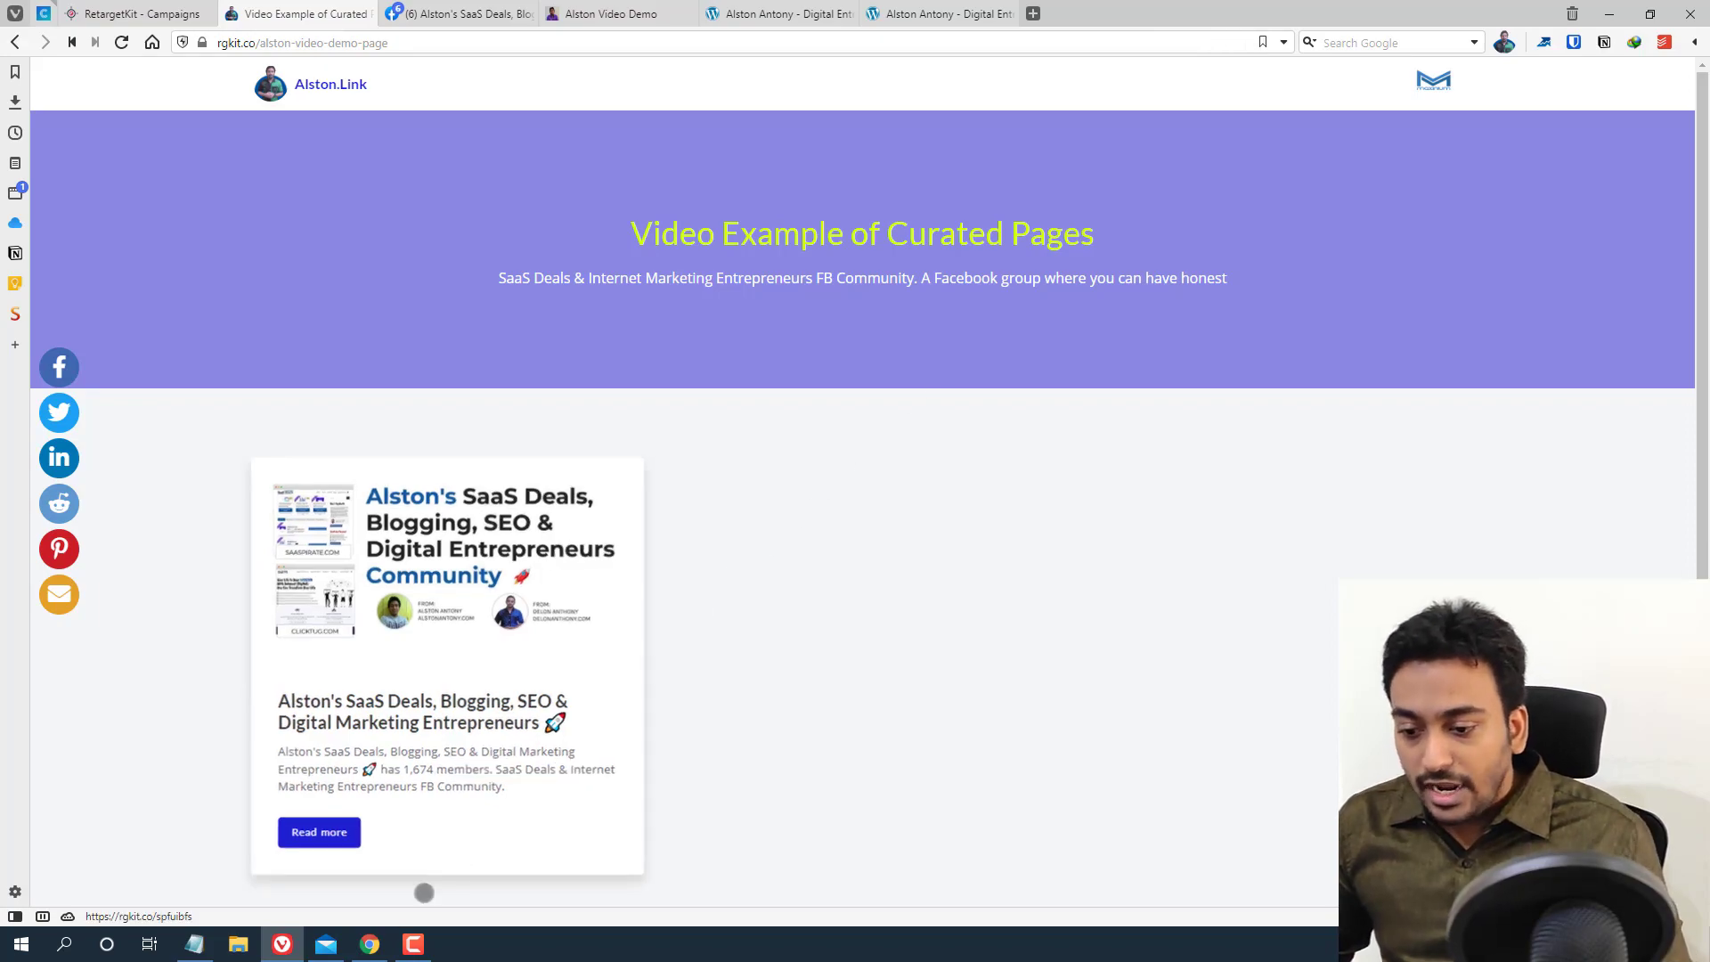
Switch to Chrome, open the dummy PDF from the Favorite Deals page, copy the dummy.pdf address and close its viewer
click(370, 944)
scroll(770, 470, up, 2)
scroll(769, 470, up, 7)
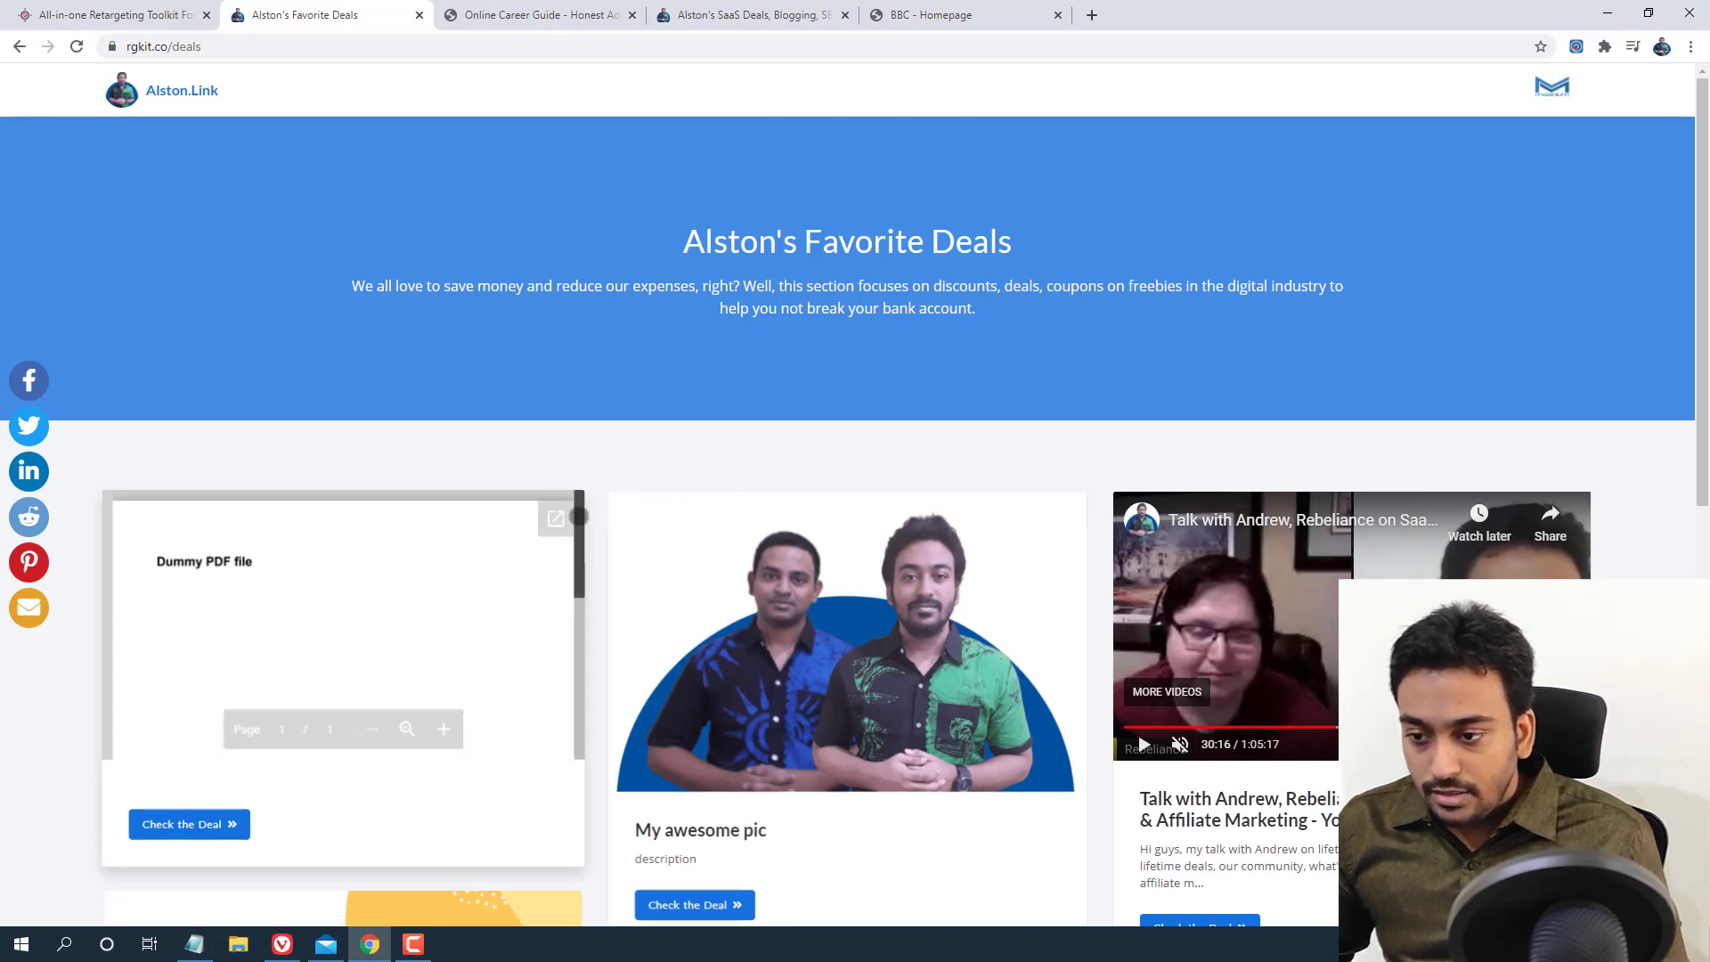
click(557, 519)
drag(760, 46, 344, 41)
key(ctrl+c)
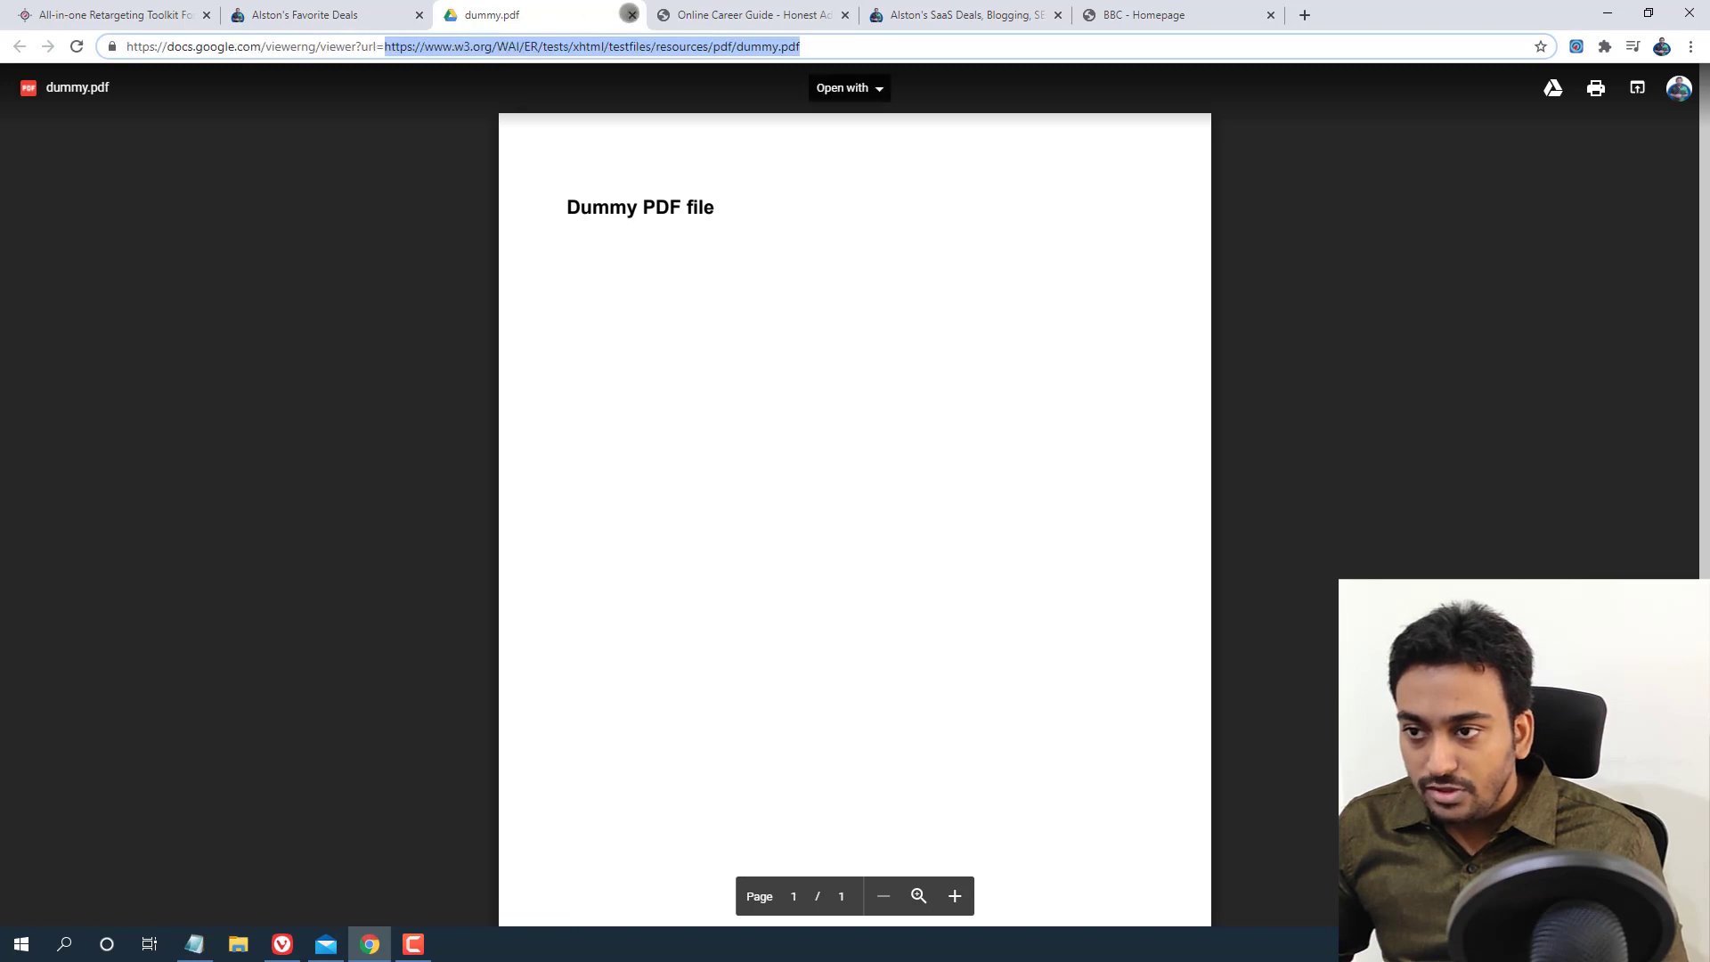
click(632, 14)
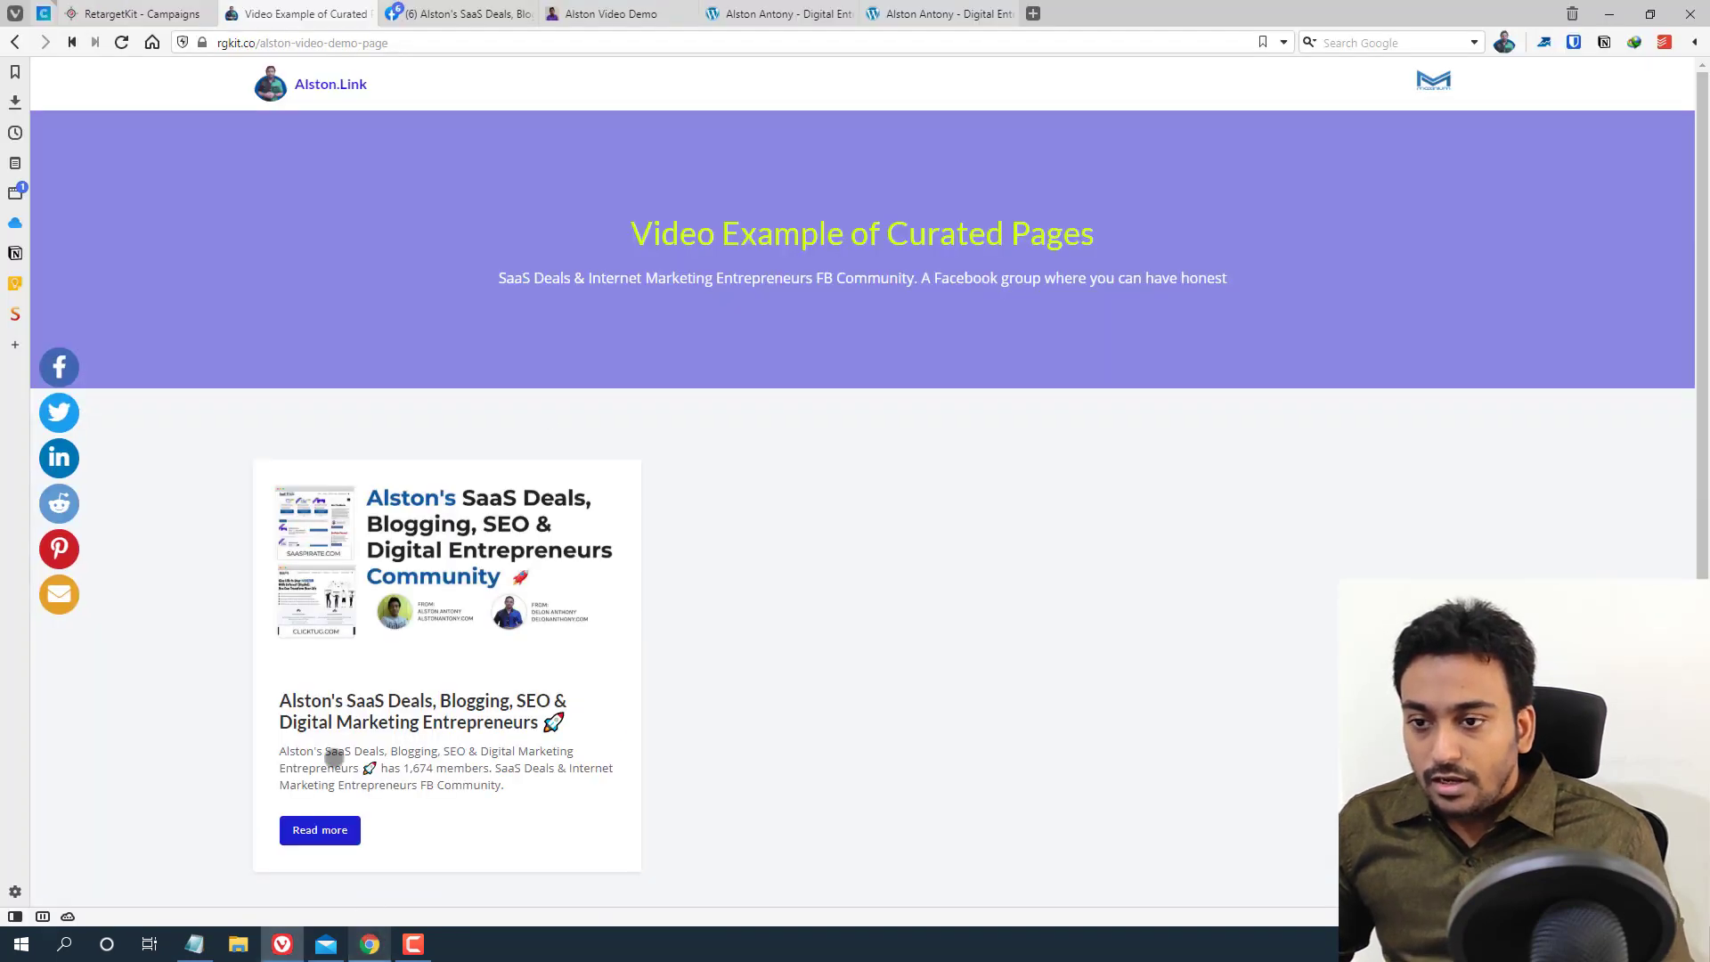
Start a new retarget link in Video Demo Curated in RetargetKit with the copied w3.org dummy.pdf address as destination URL
click(134, 13)
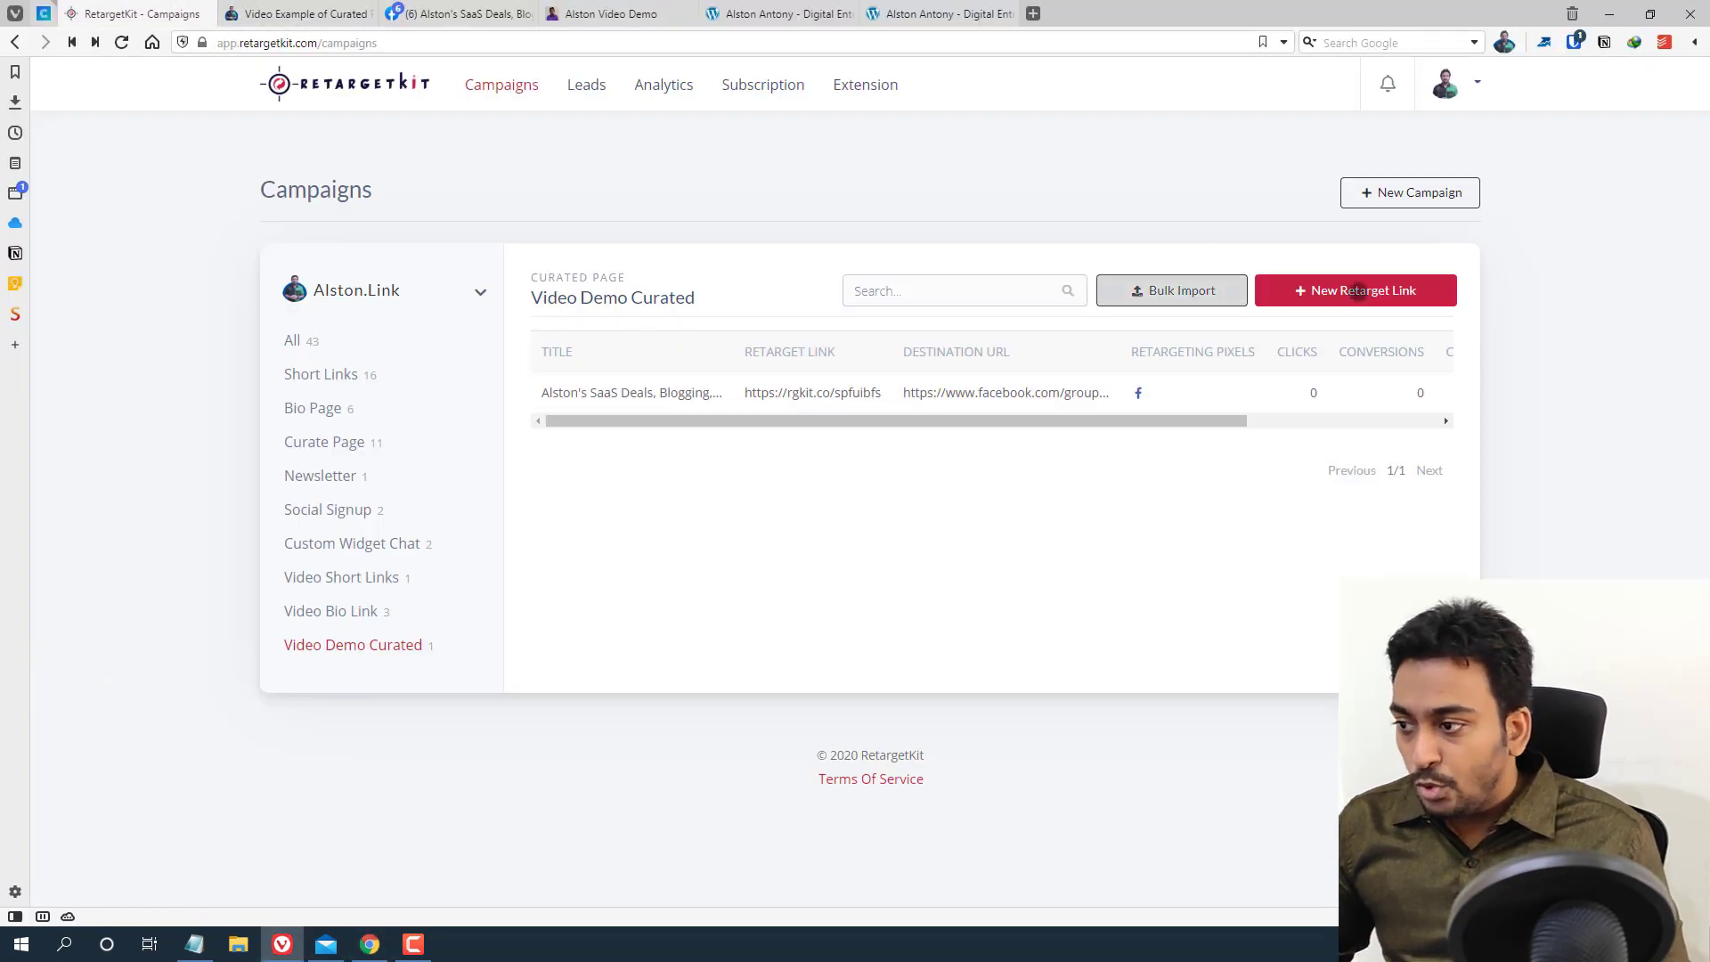
click(1364, 294)
scroll(840, 363, up, 3)
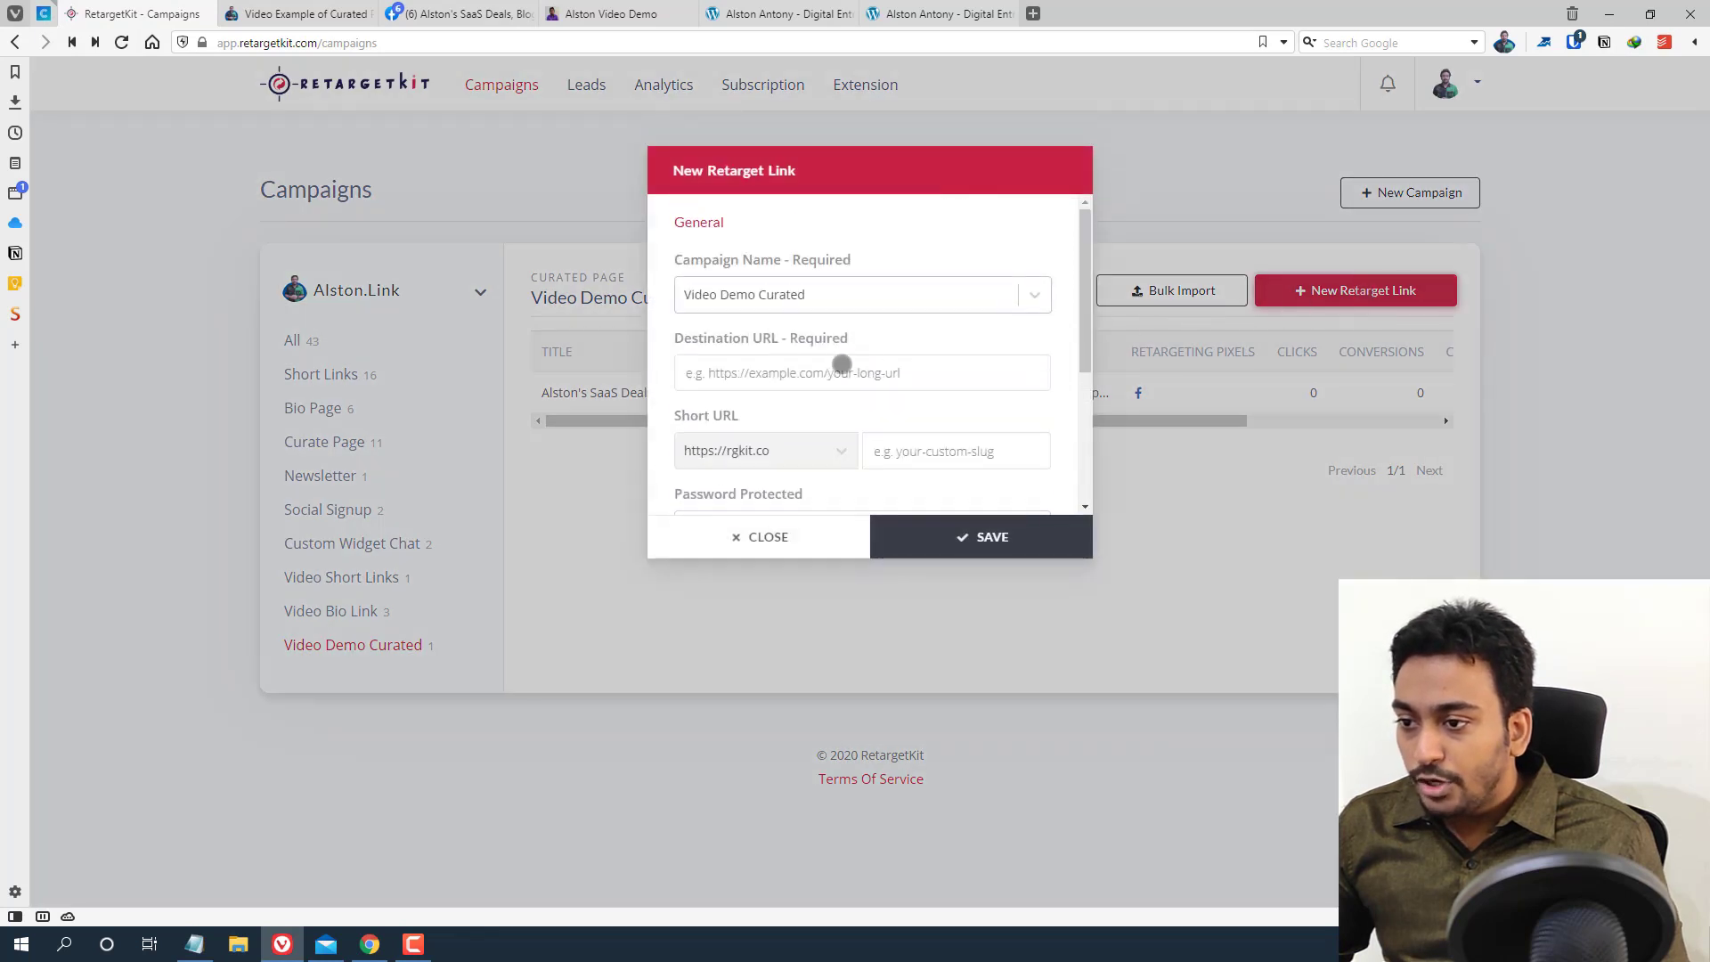
click(830, 365)
key(ctrl+v)
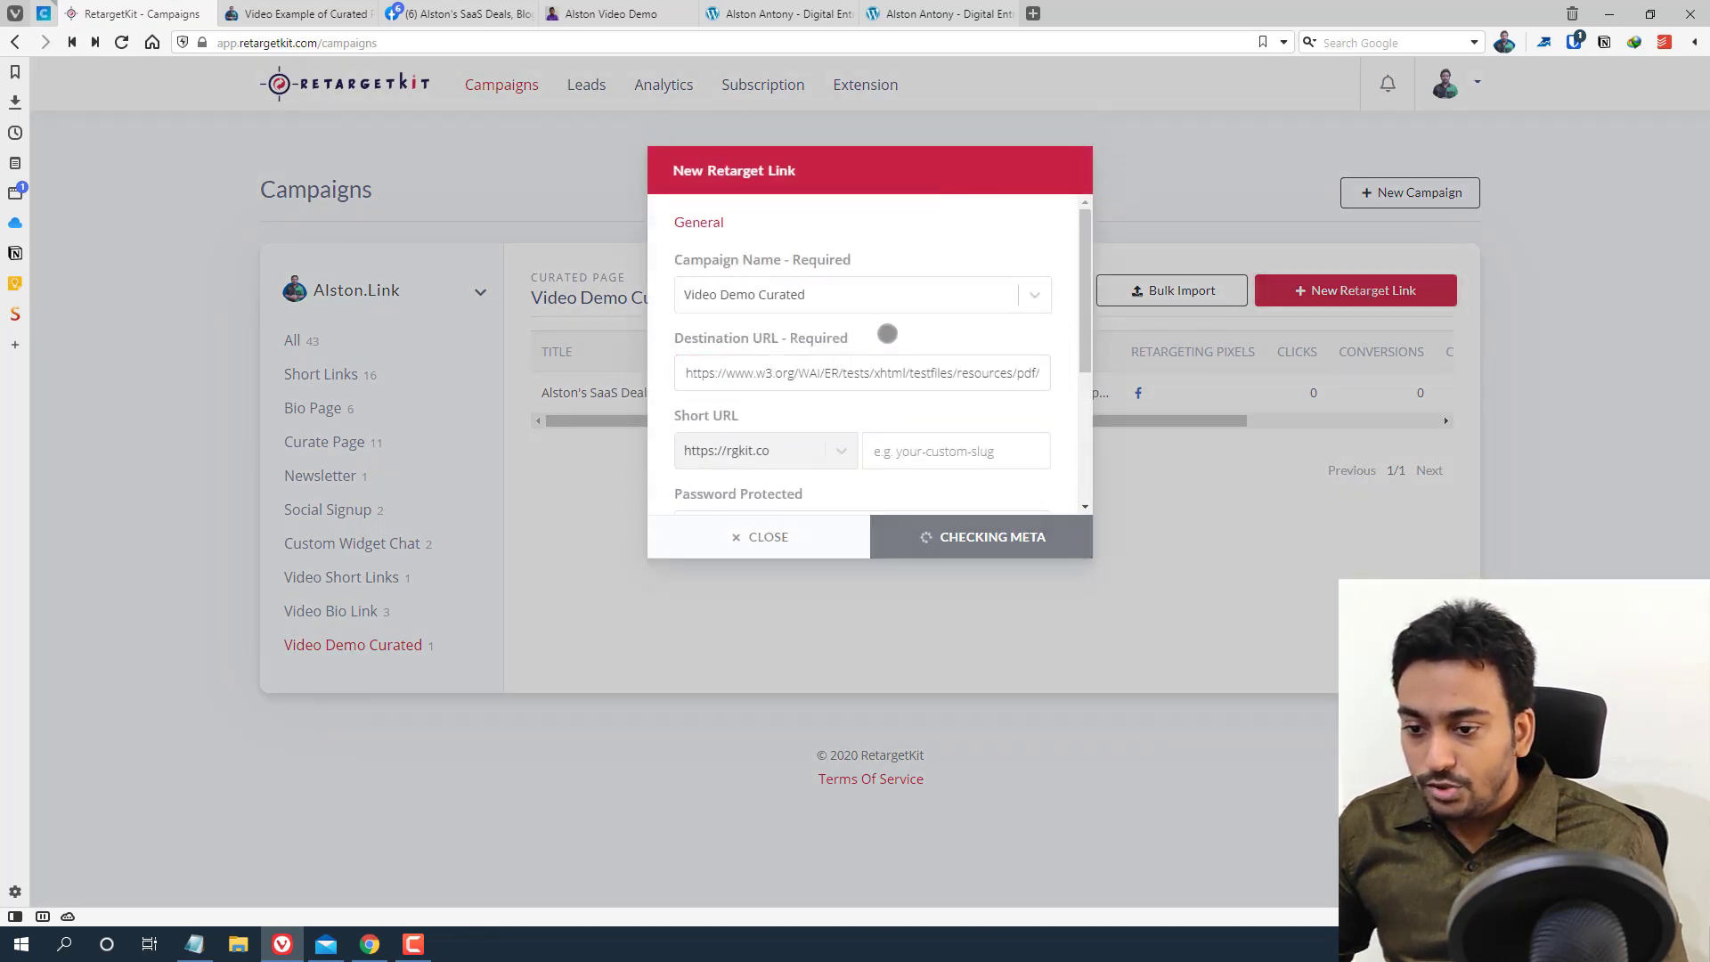
Expand the PDF link's meta information and save the link without an animation type
scroll(890, 410, down, 3)
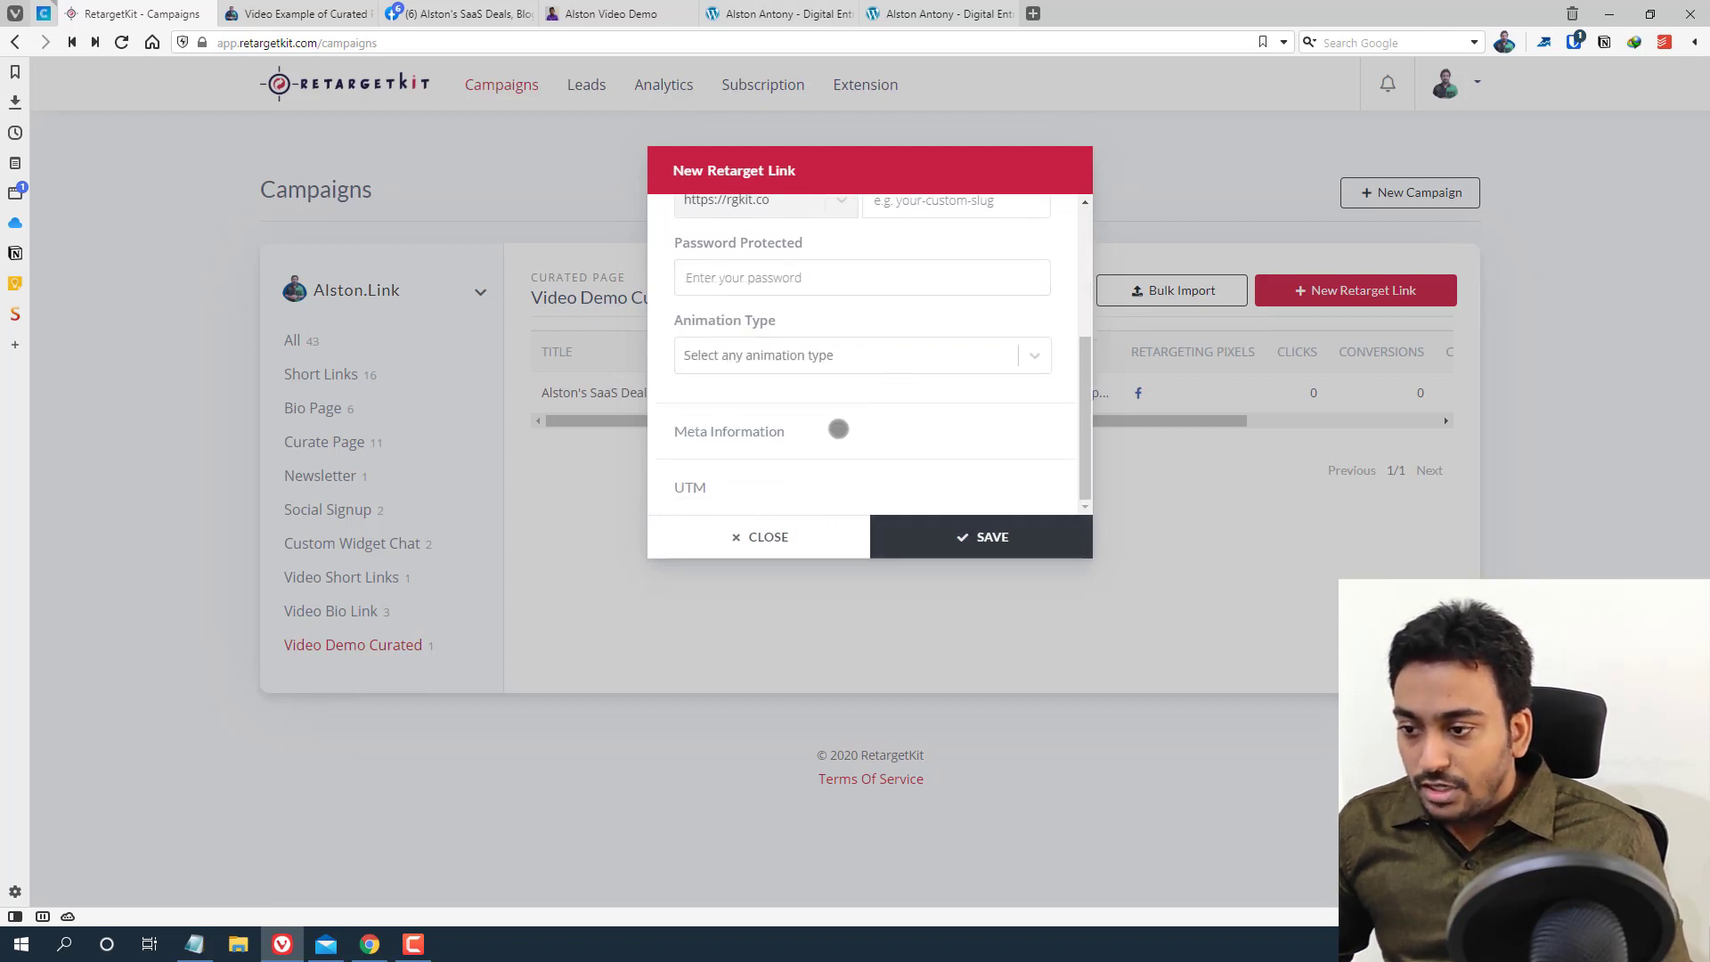
click(838, 428)
scroll(873, 401, down, 1)
click(927, 534)
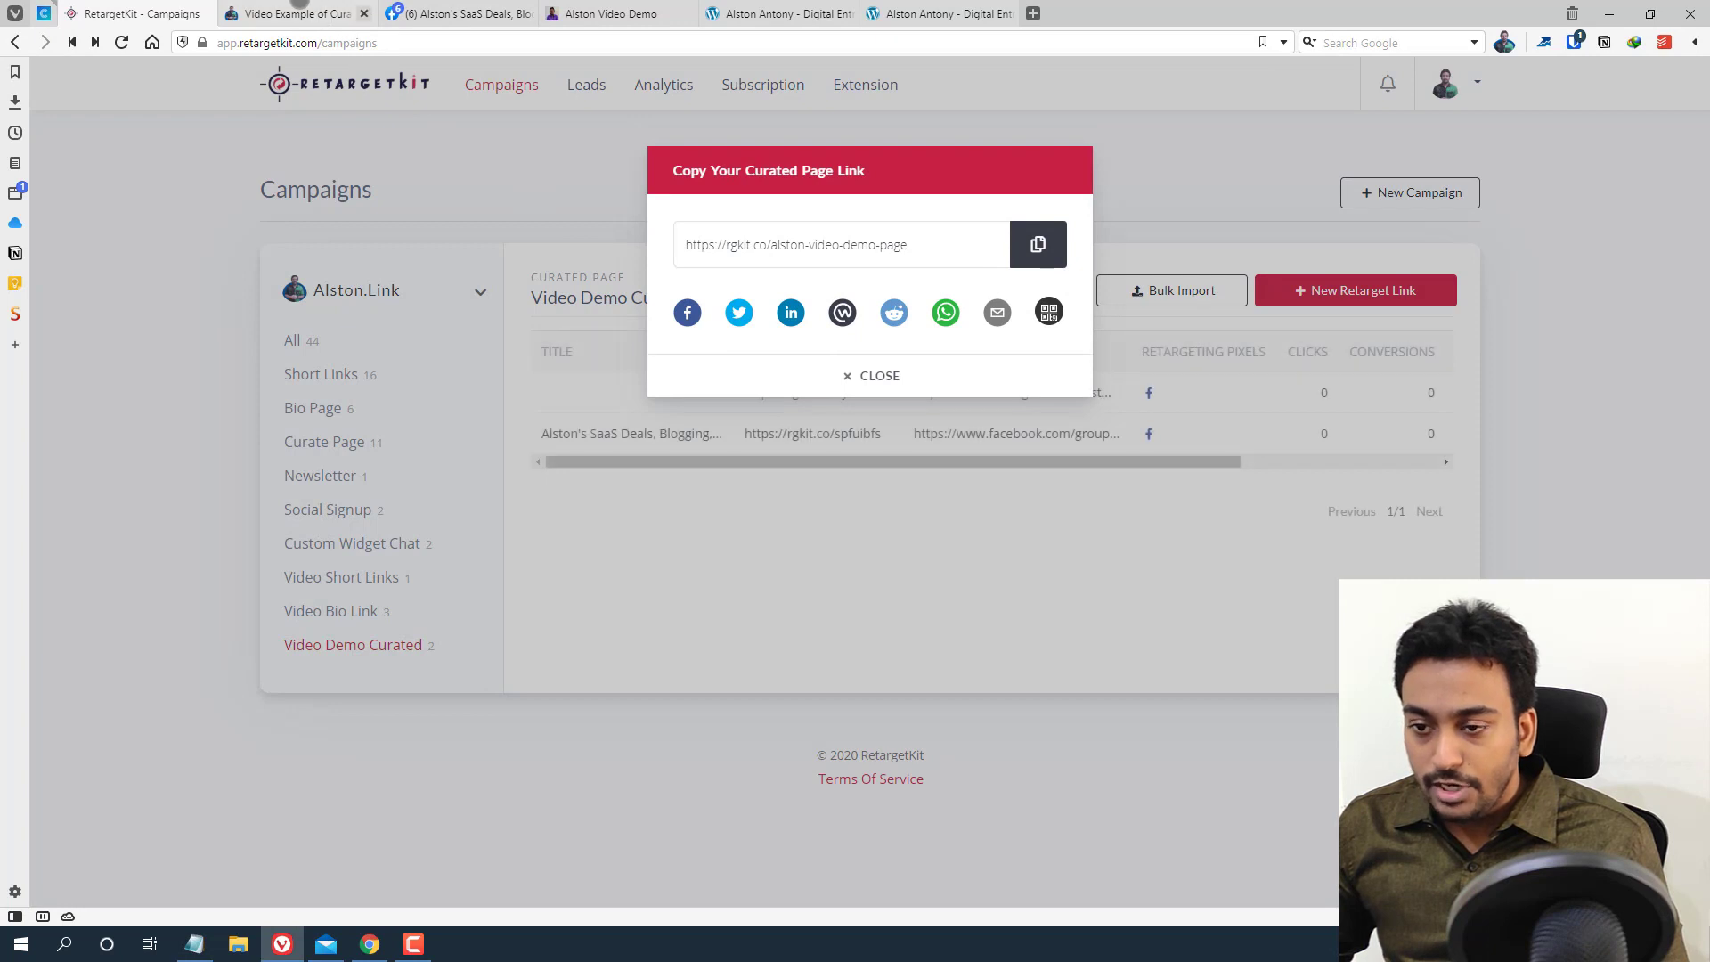
Reload the published curated page to view the added PDF card
click(300, 11)
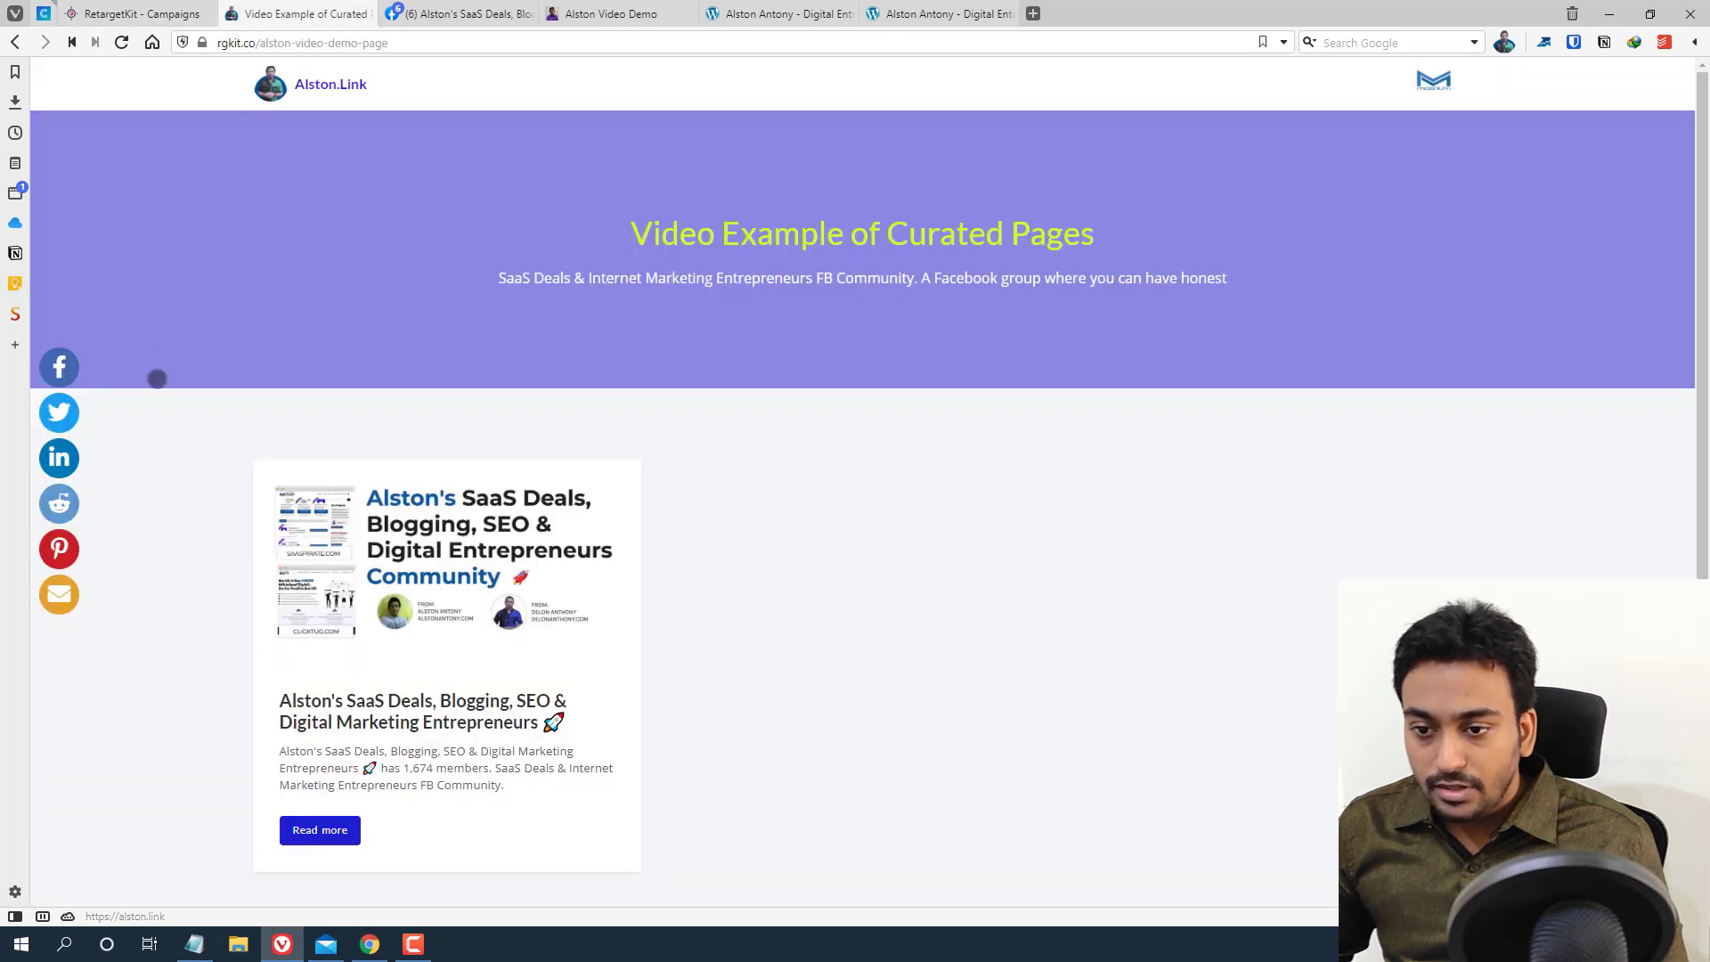
right_click(156, 378)
click(214, 432)
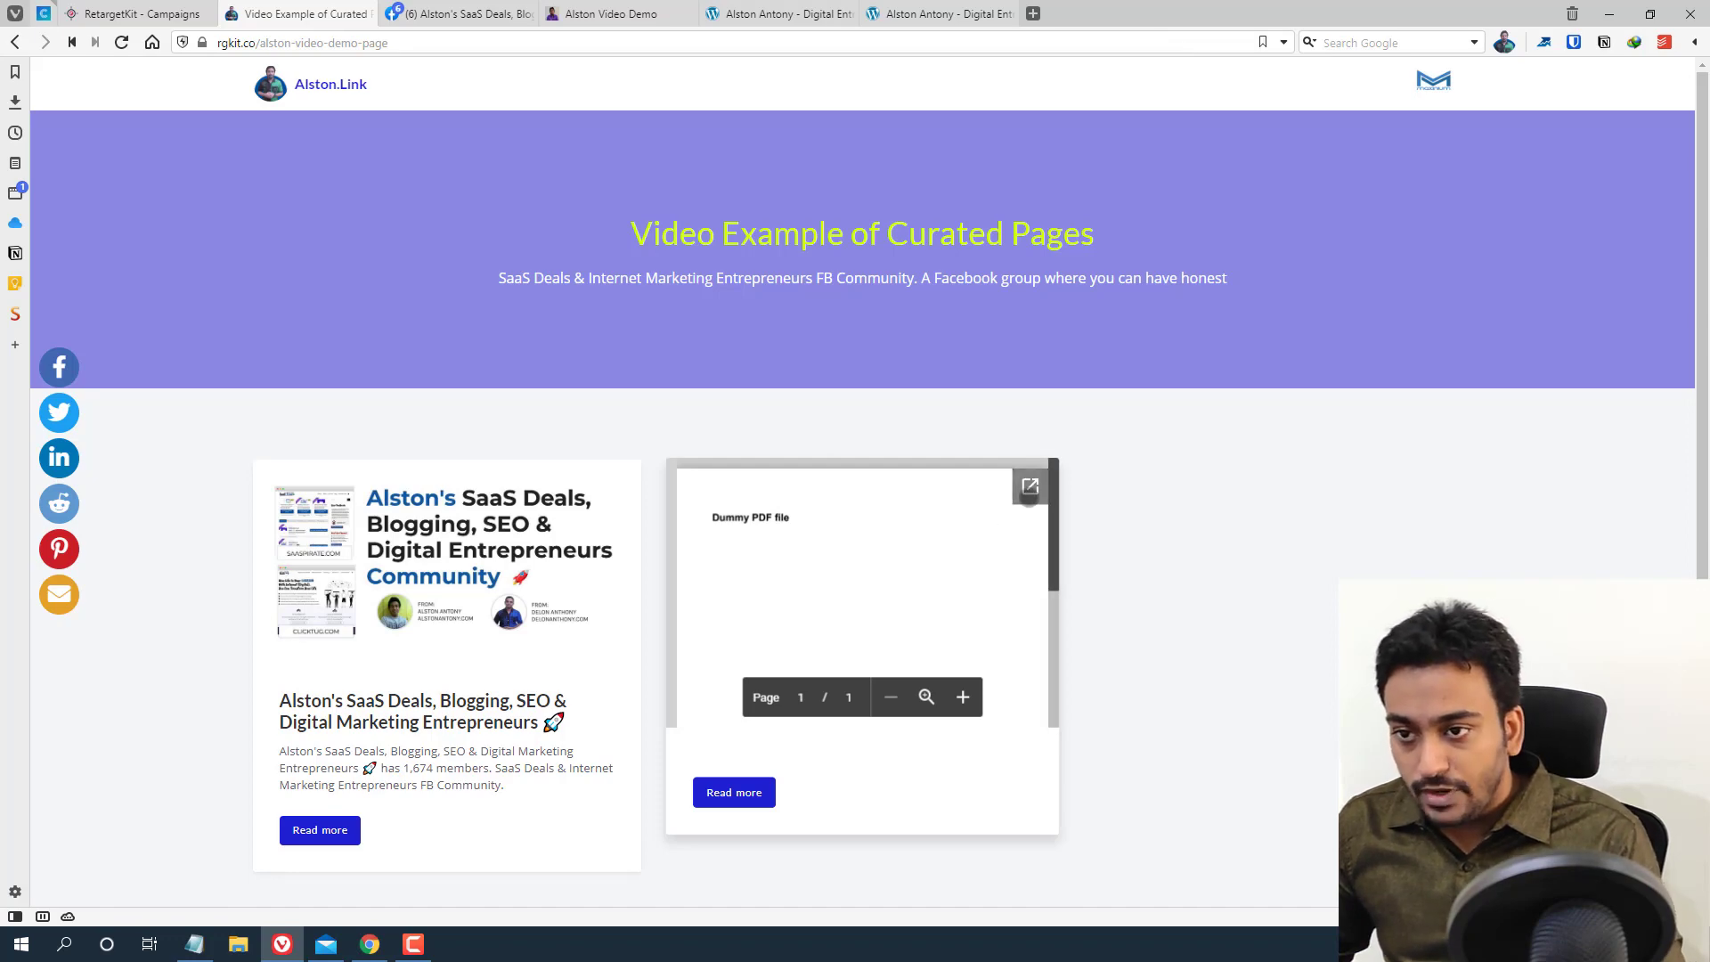
Try the card's embedded PDF viewer by opening the file in a separate tab, closing it, and browsing the embedded document
click(1029, 492)
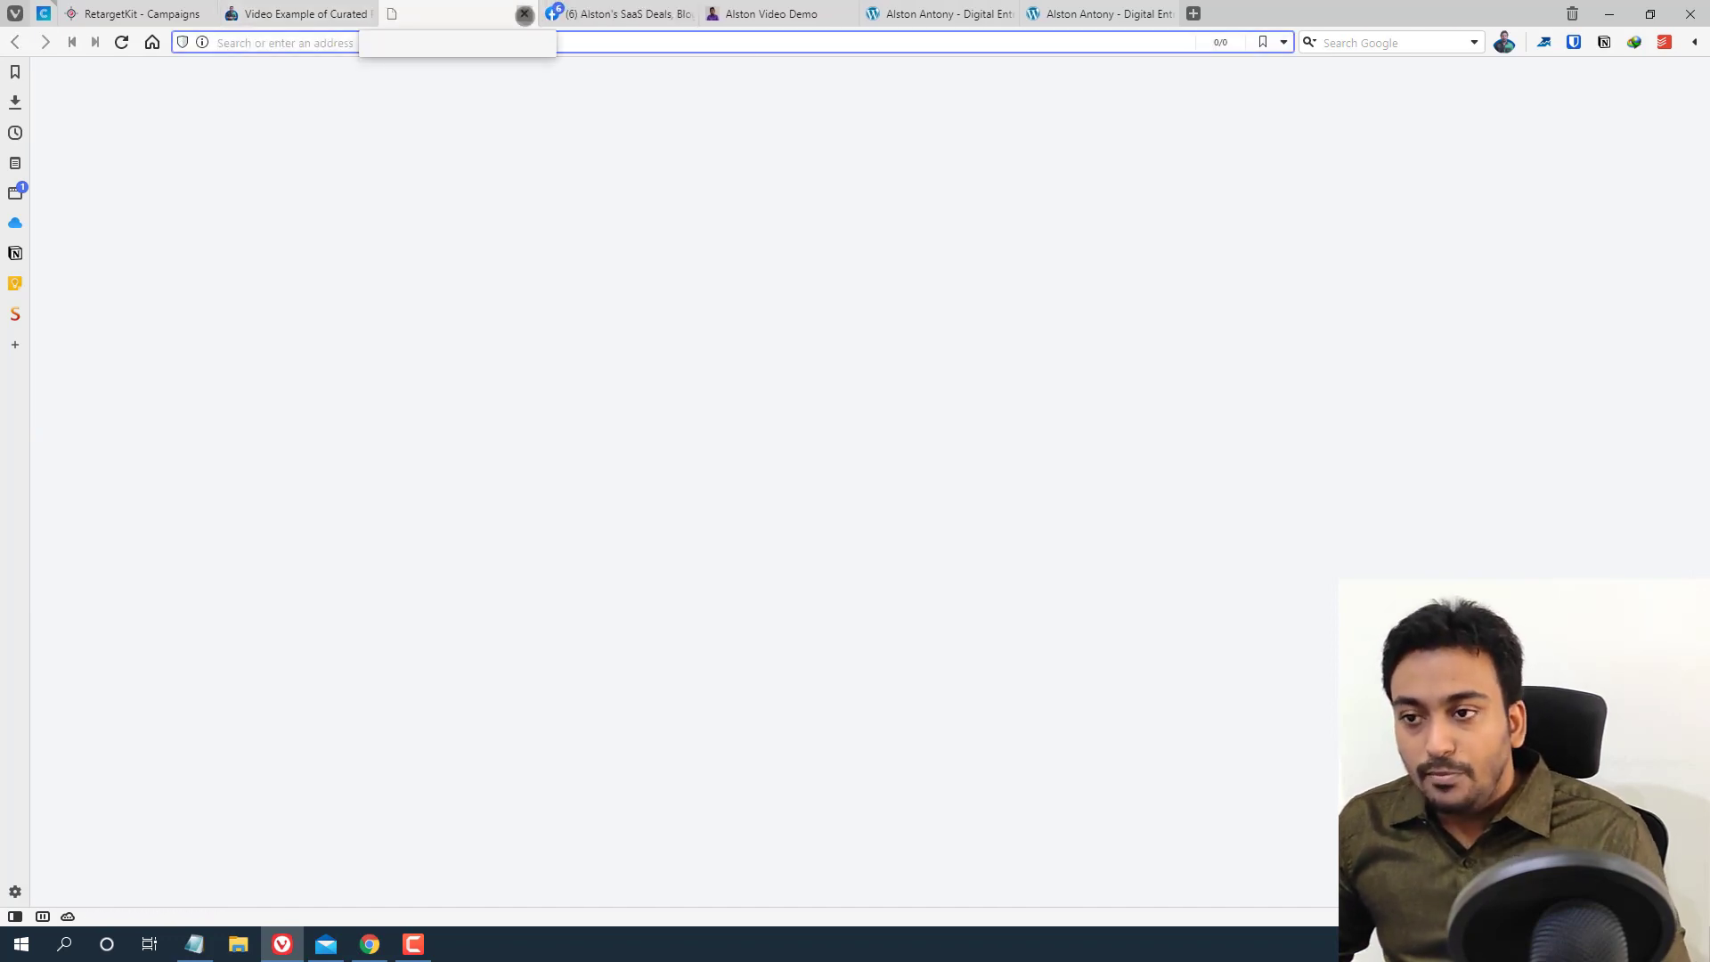
click(525, 13)
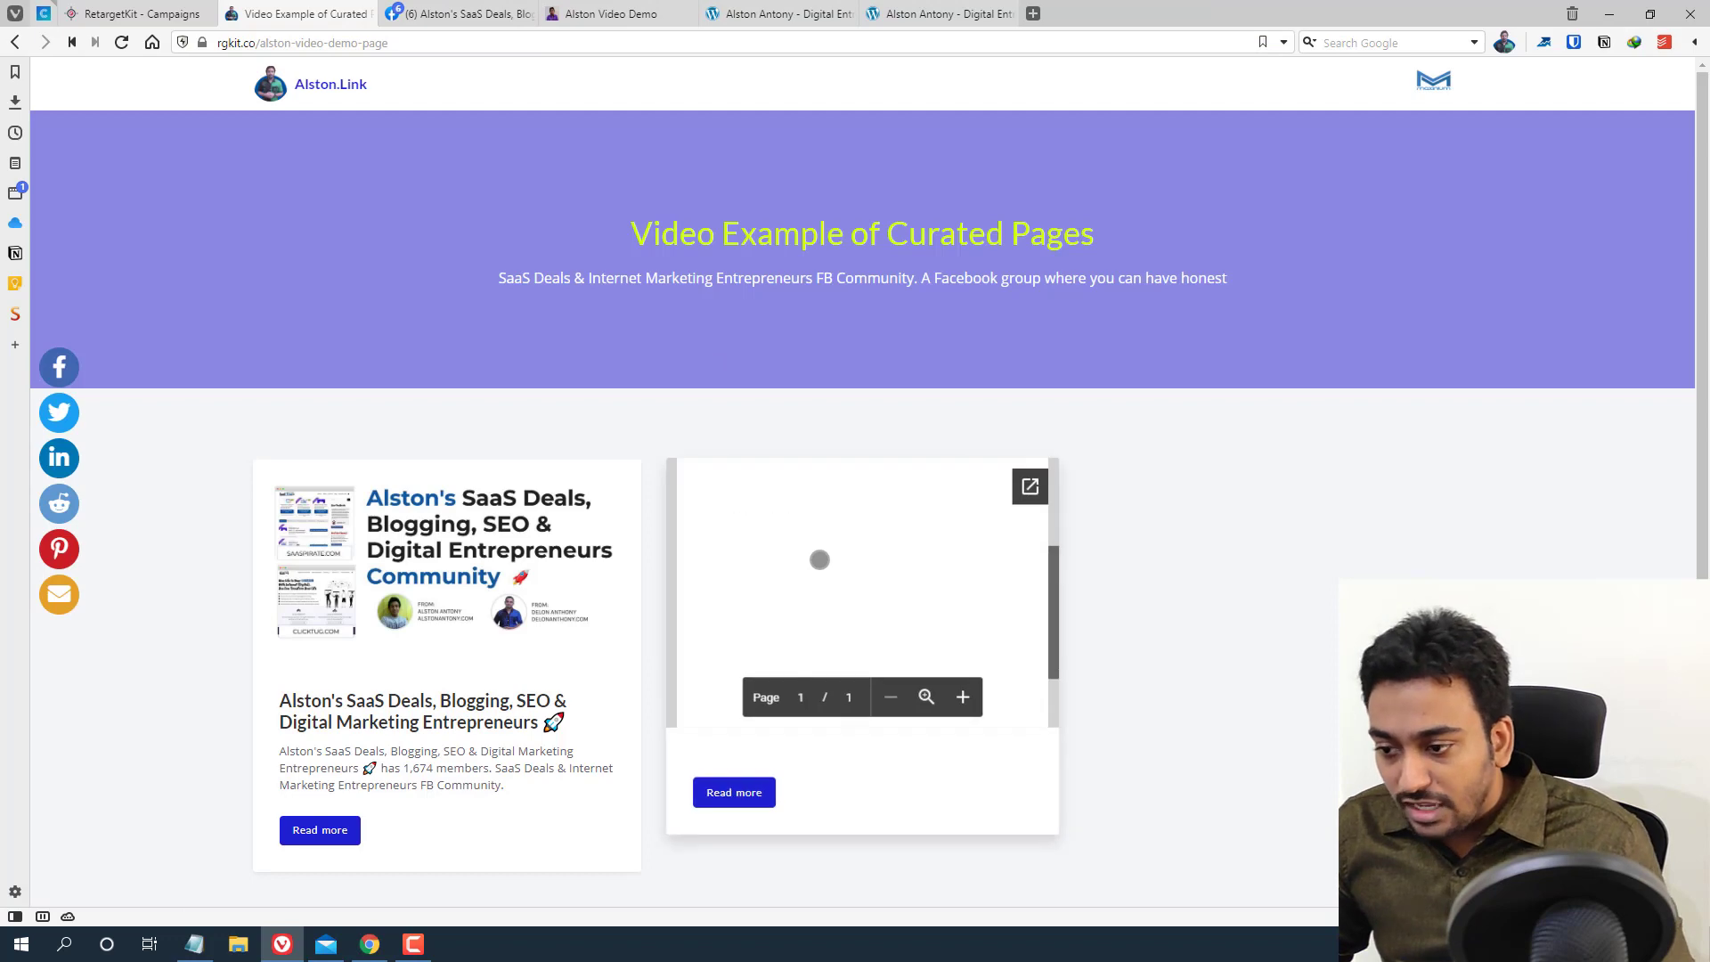
scroll(820, 559, down, 2)
scroll(820, 560, up, 4)
scroll(819, 559, down, 2)
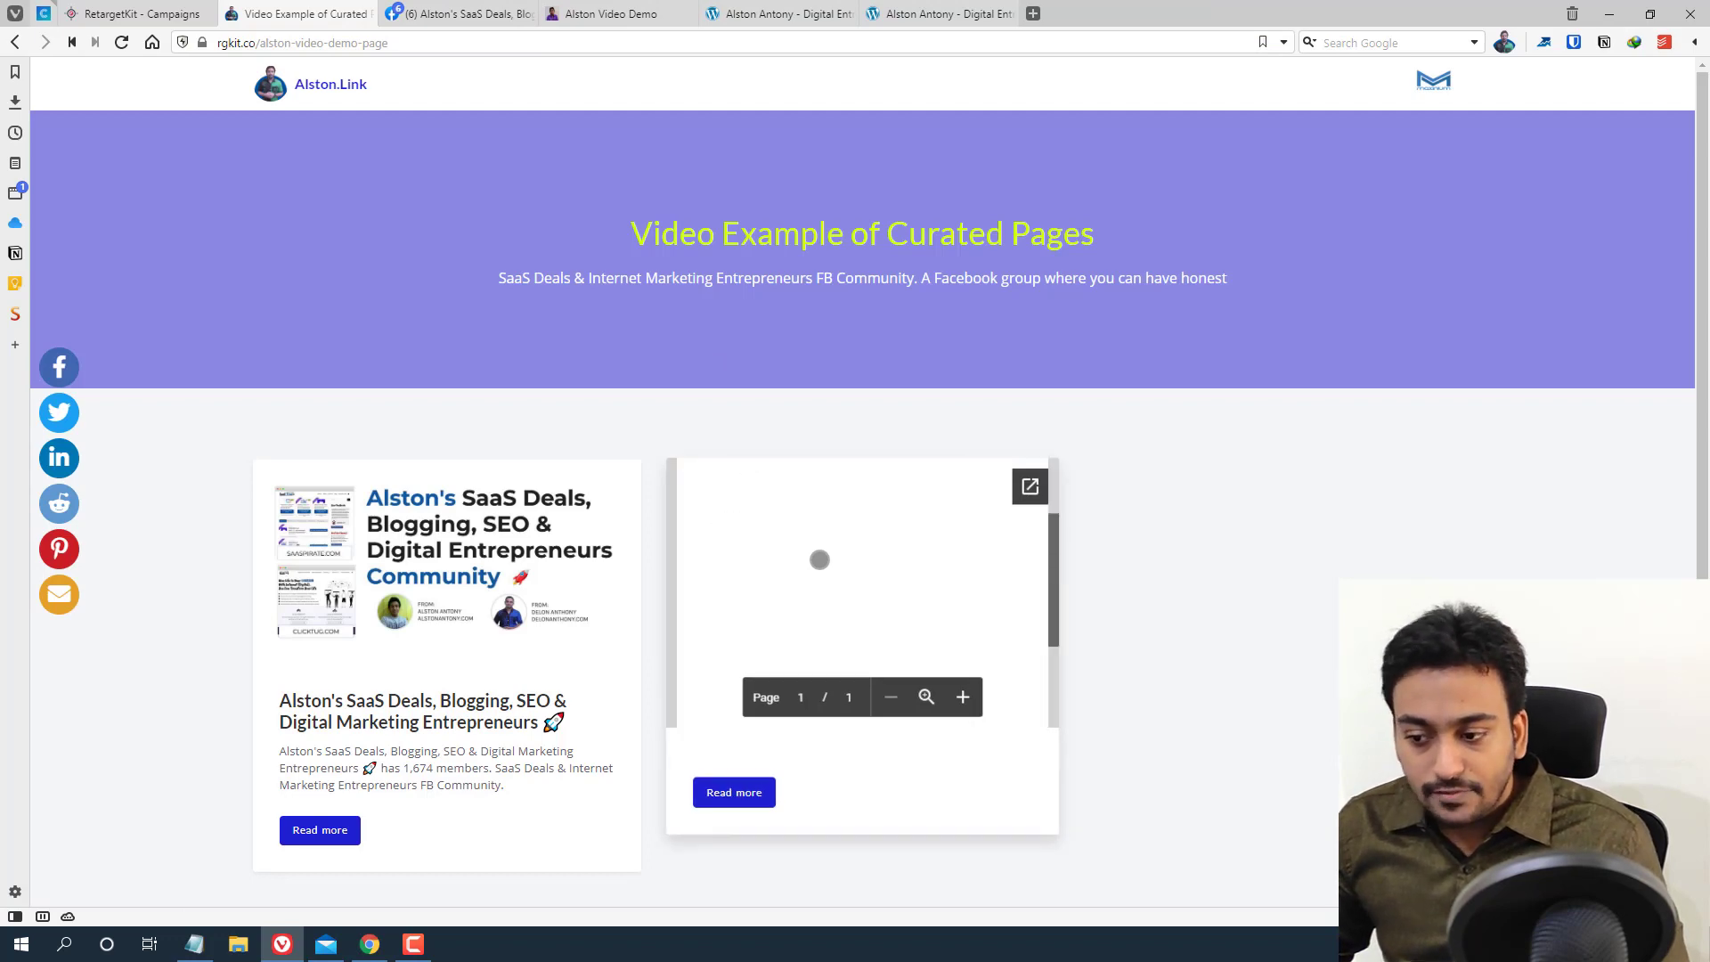
Switch to Chrome and copy the address of the embedded YouTube talk video on the Alston's Favorite Deals page
scroll(819, 559, down, 3)
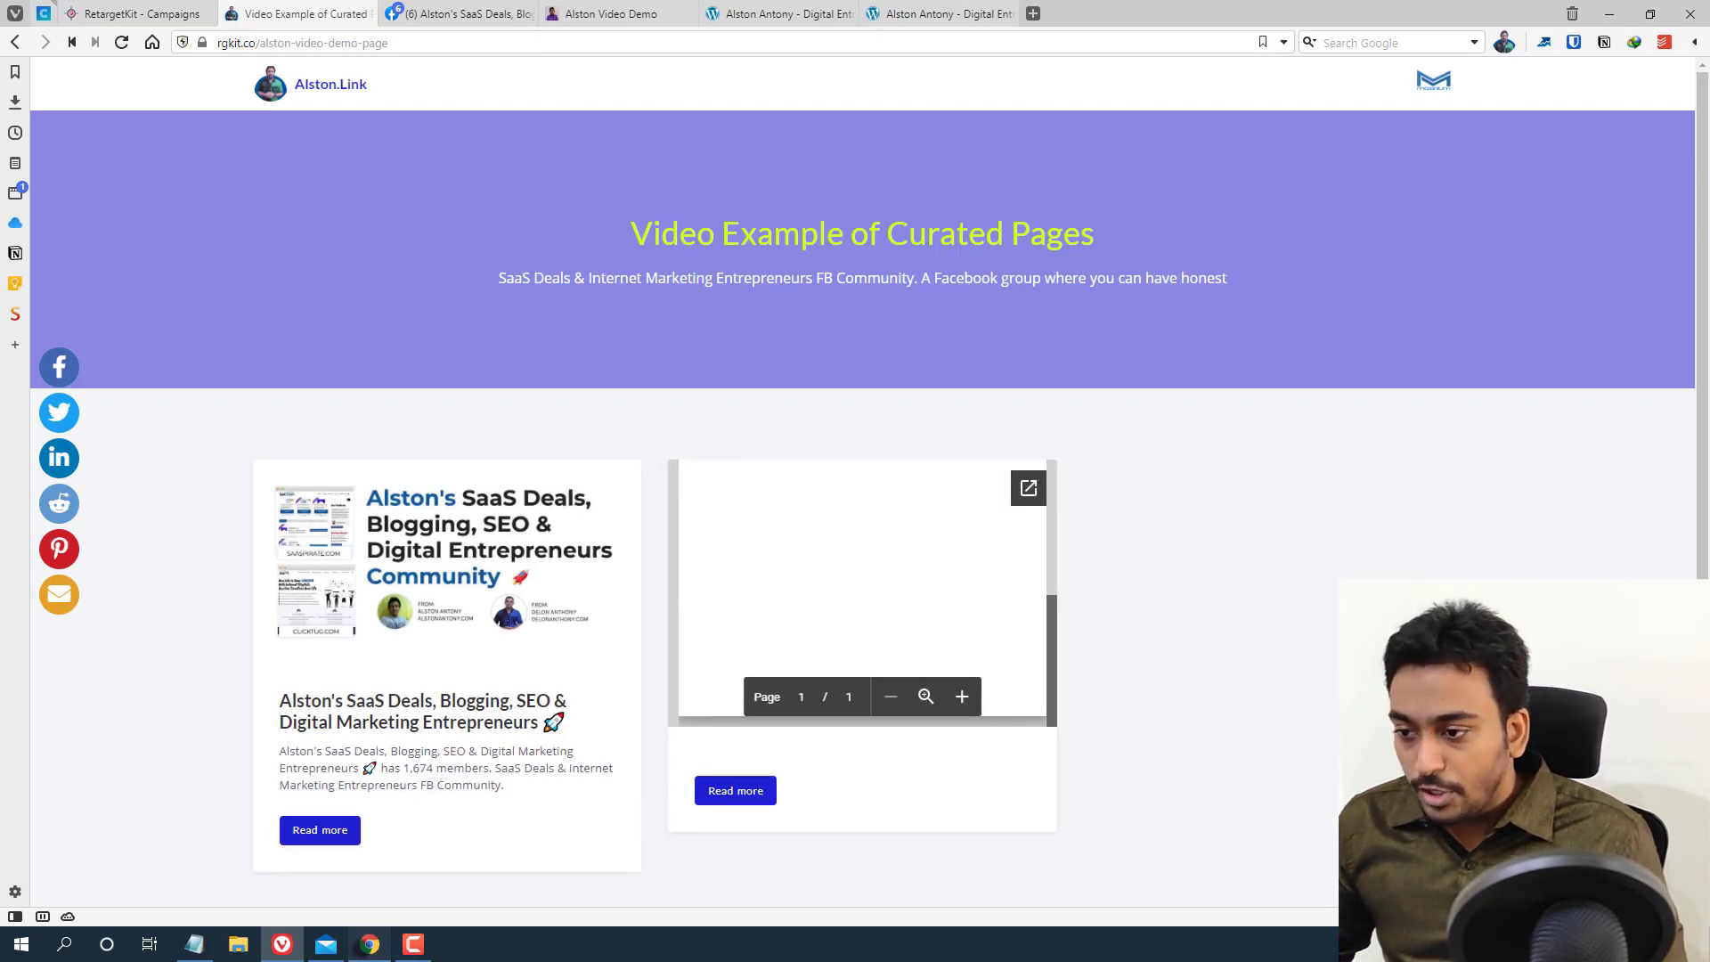
click(370, 944)
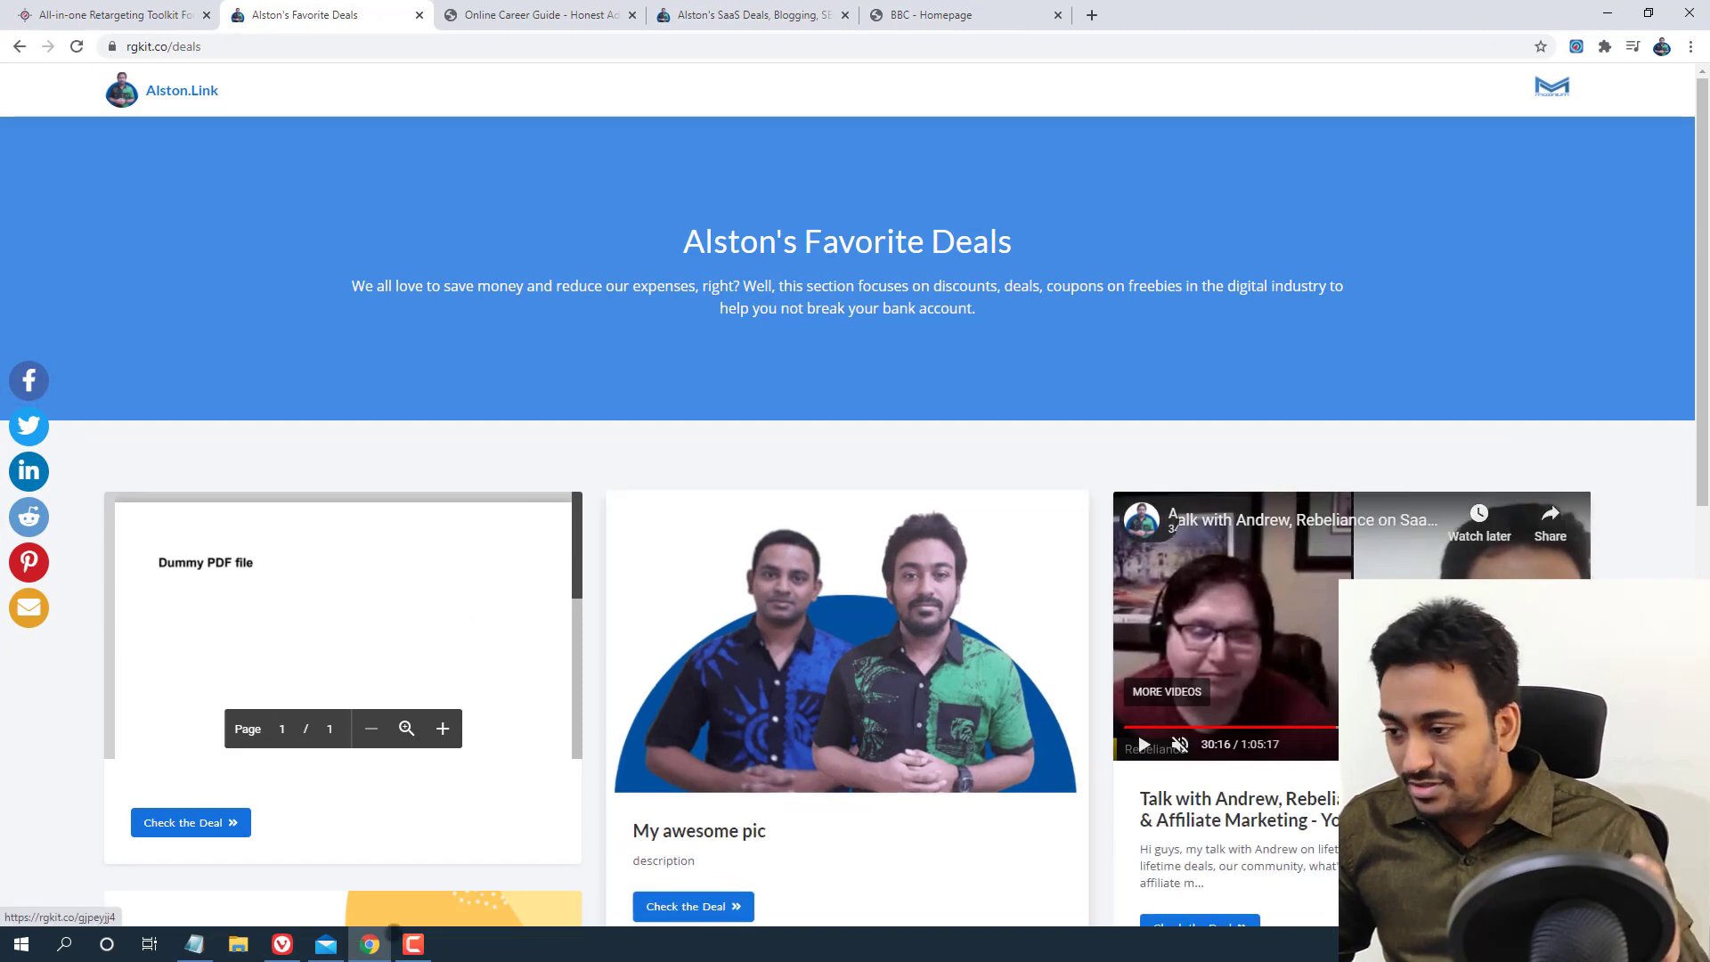
right_click(1290, 523)
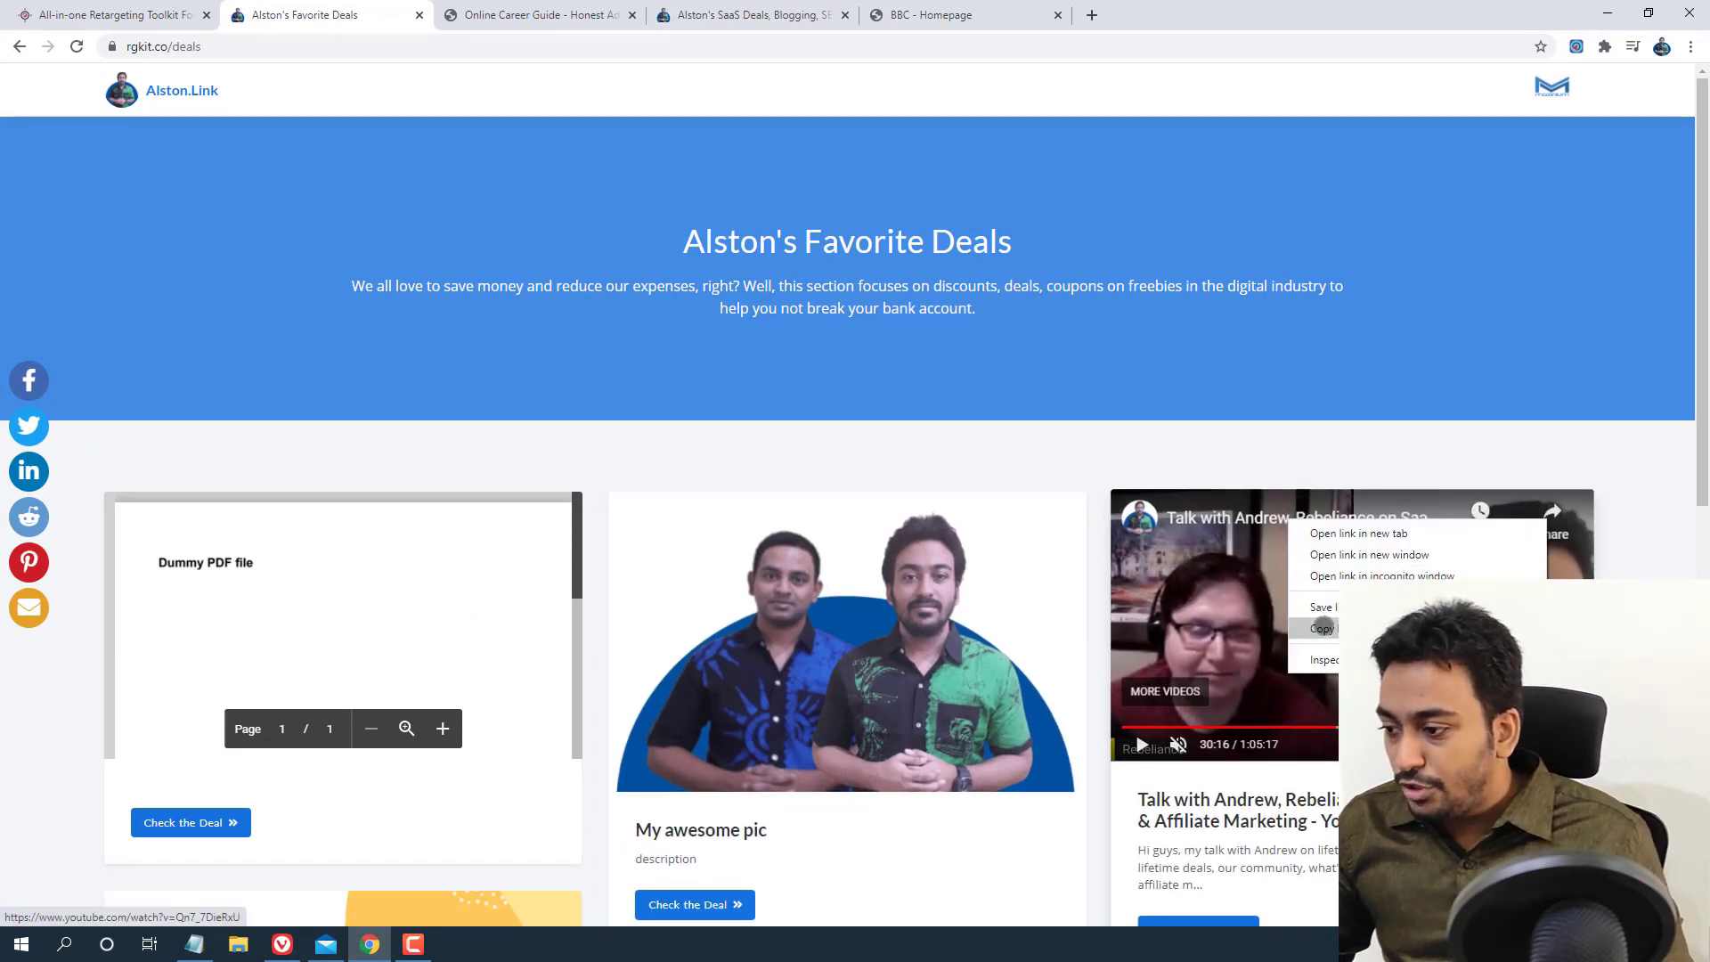
click(1323, 628)
Start a new retarget link in Video Demo Curated in RetargetKit with the copied YouTube video address as destination URL
click(282, 944)
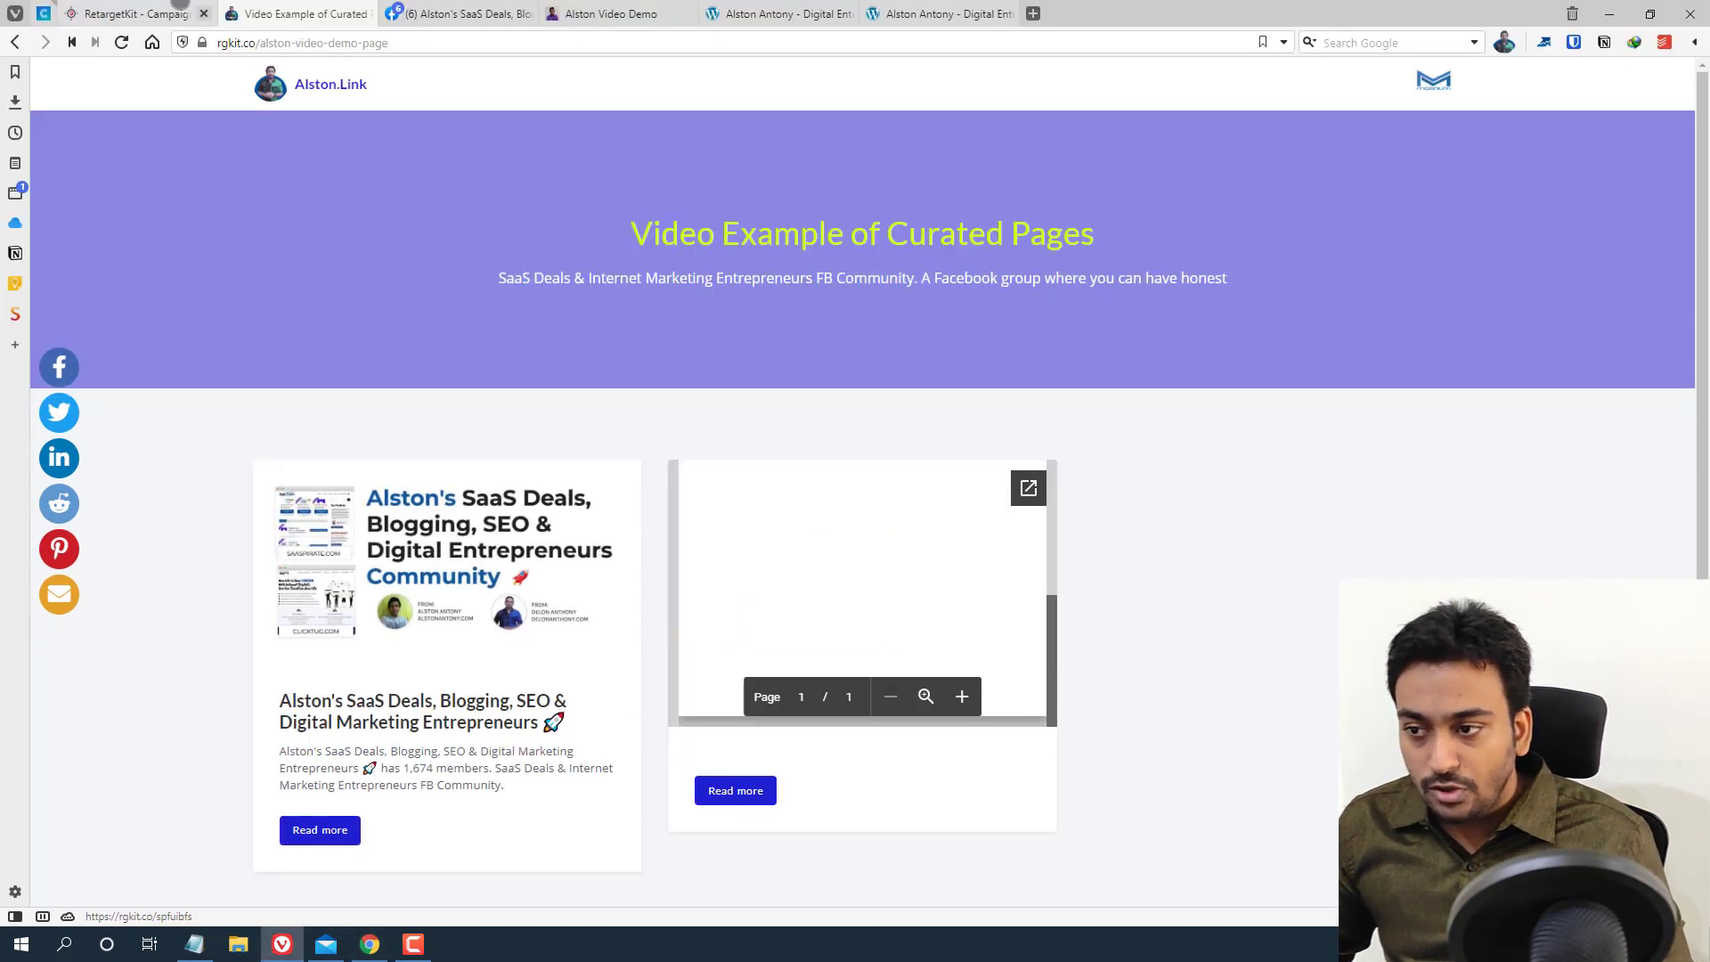
click(179, 9)
click(939, 359)
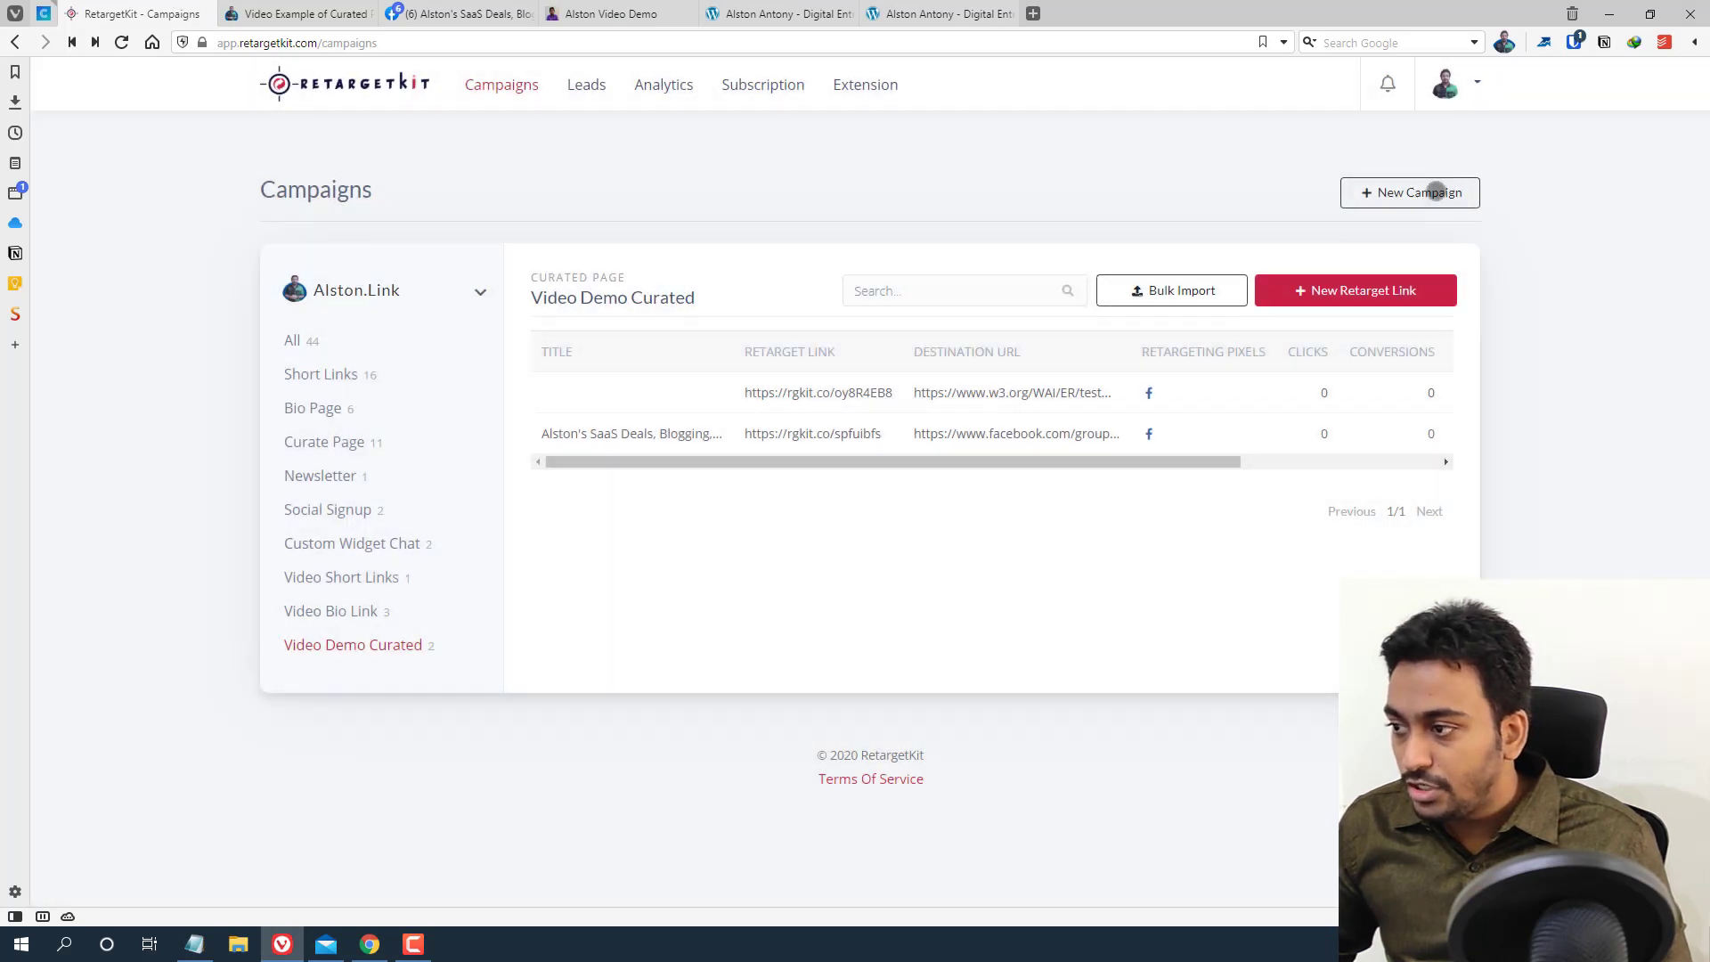
click(1435, 192)
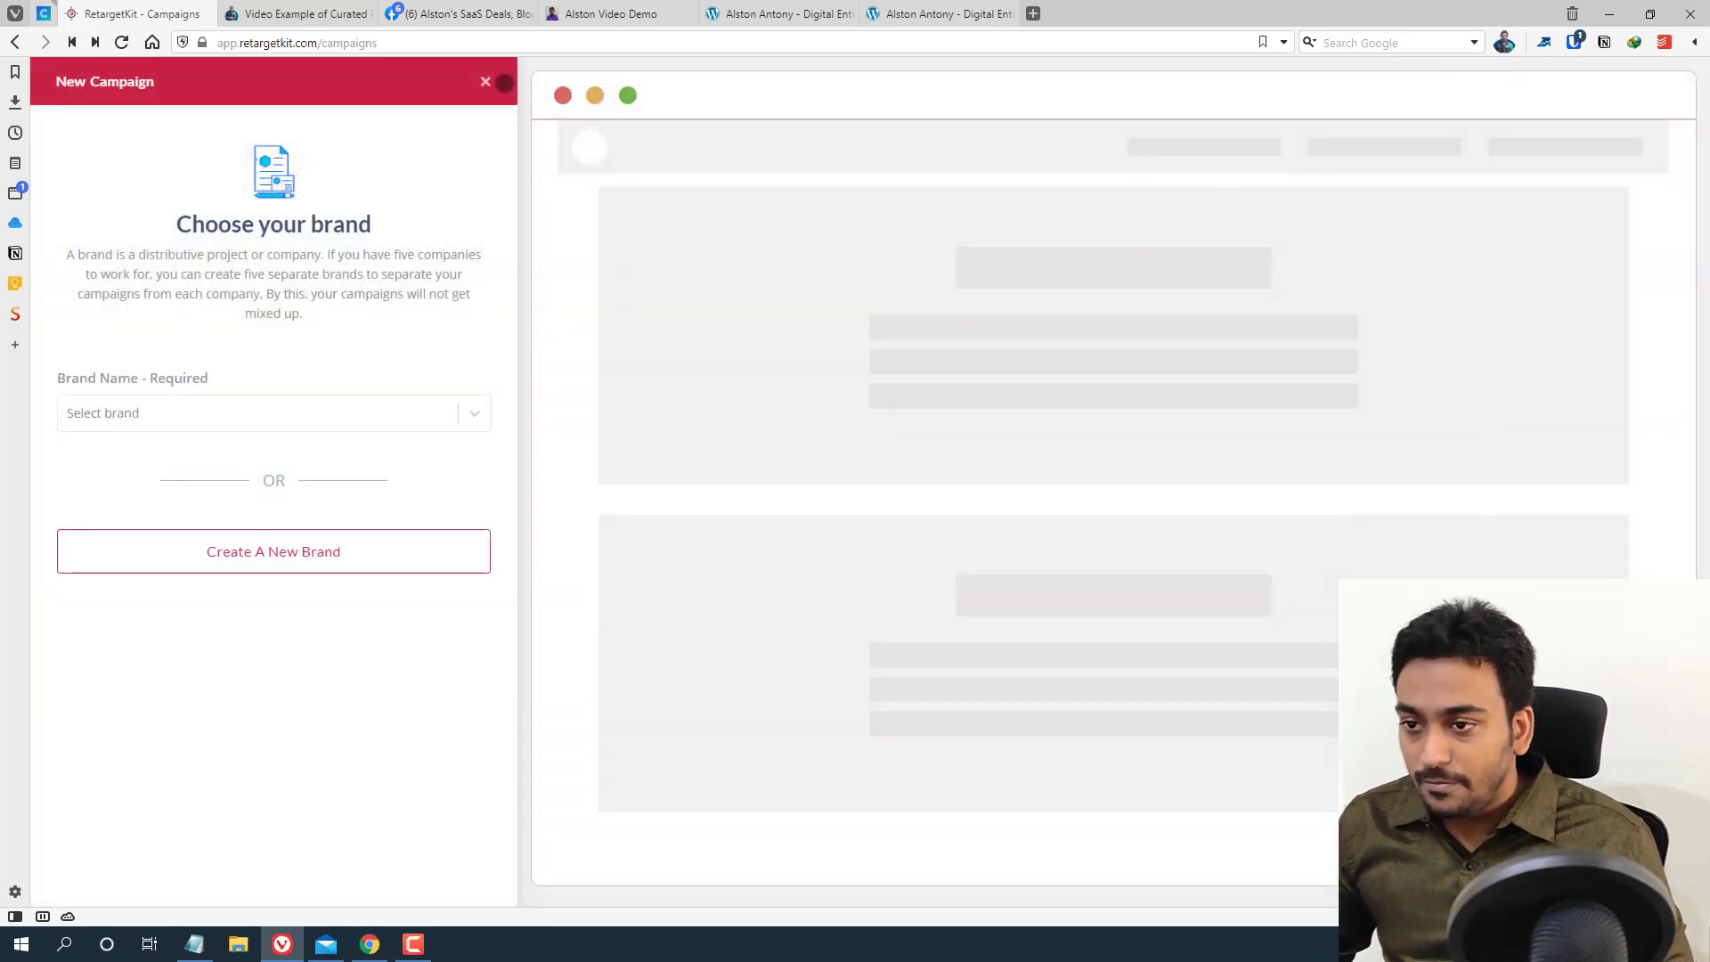
click(503, 82)
click(1344, 280)
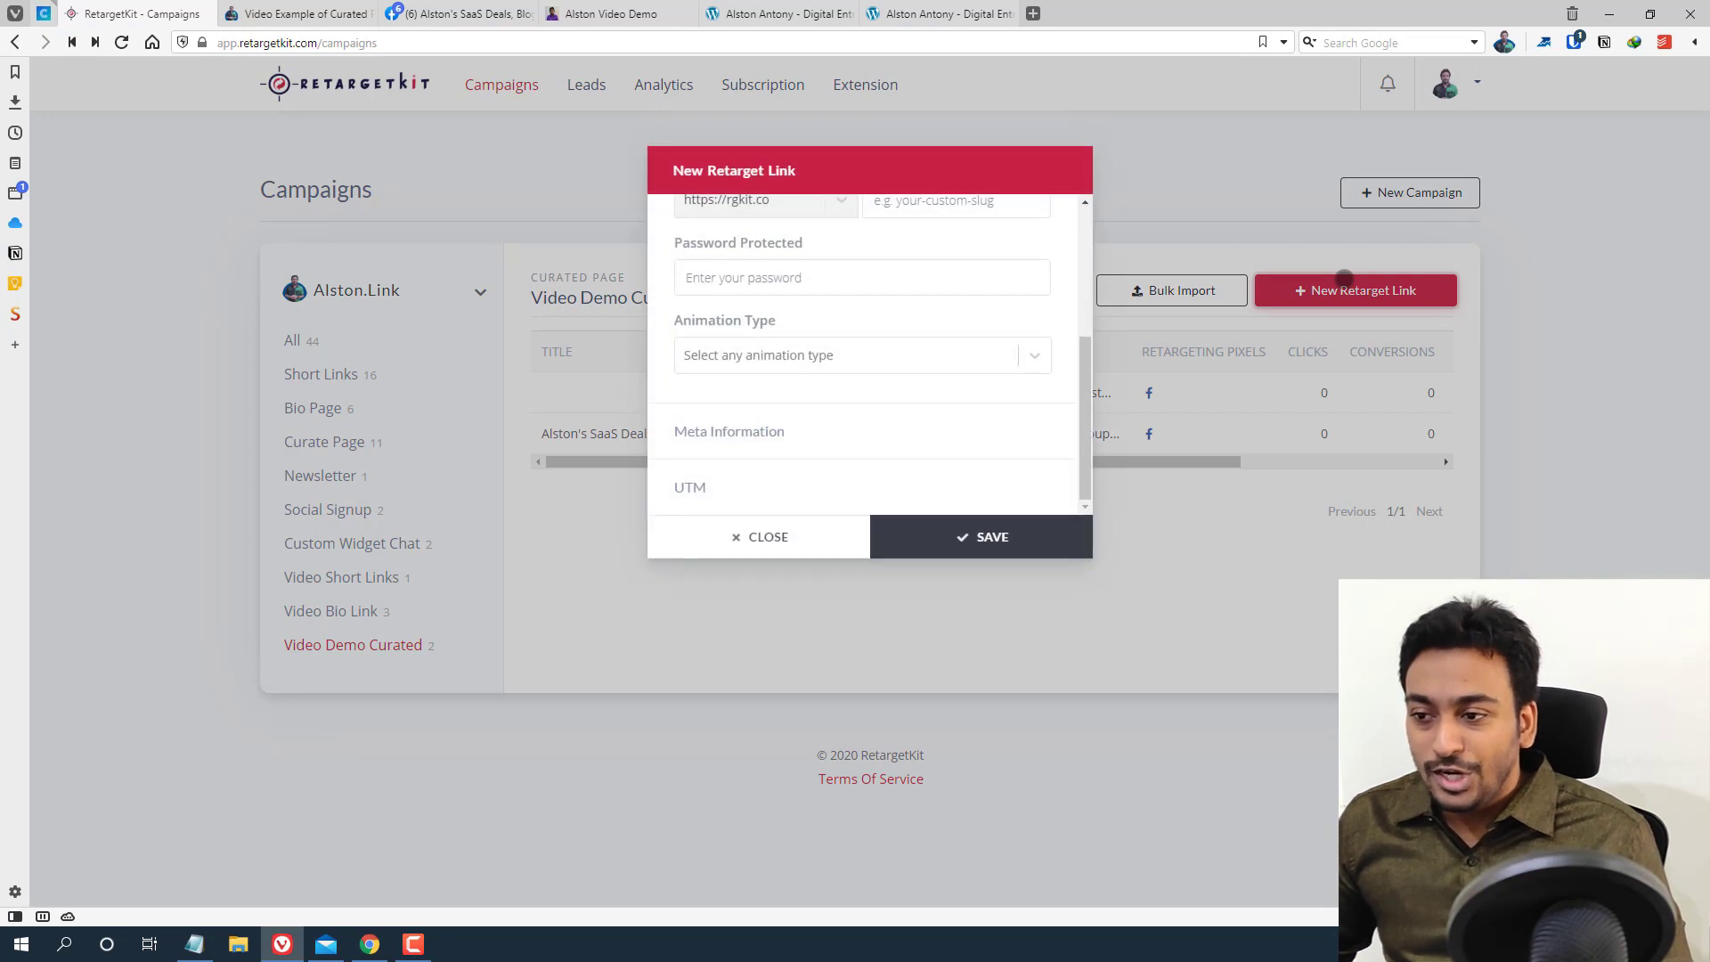
click(781, 362)
key(ctrl+v)
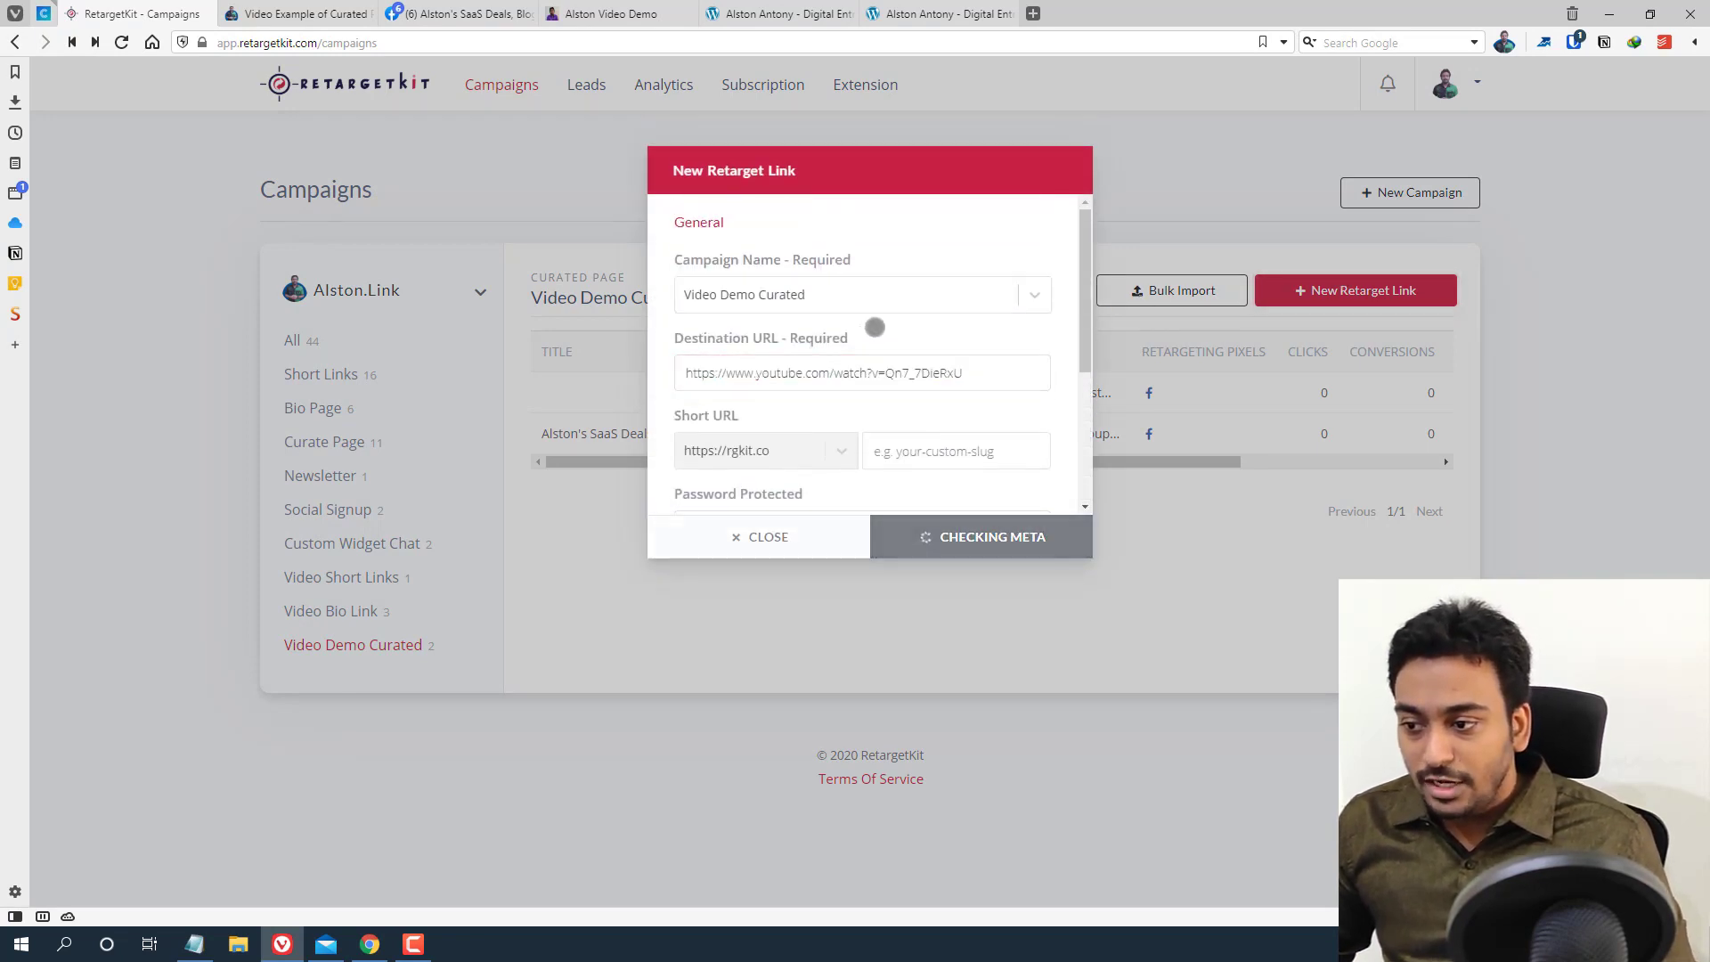
Save the YouTube retarget link without password or animation type and close the curated page link dialog
scroll(874, 328, down, 2)
scroll(874, 327, down, 1)
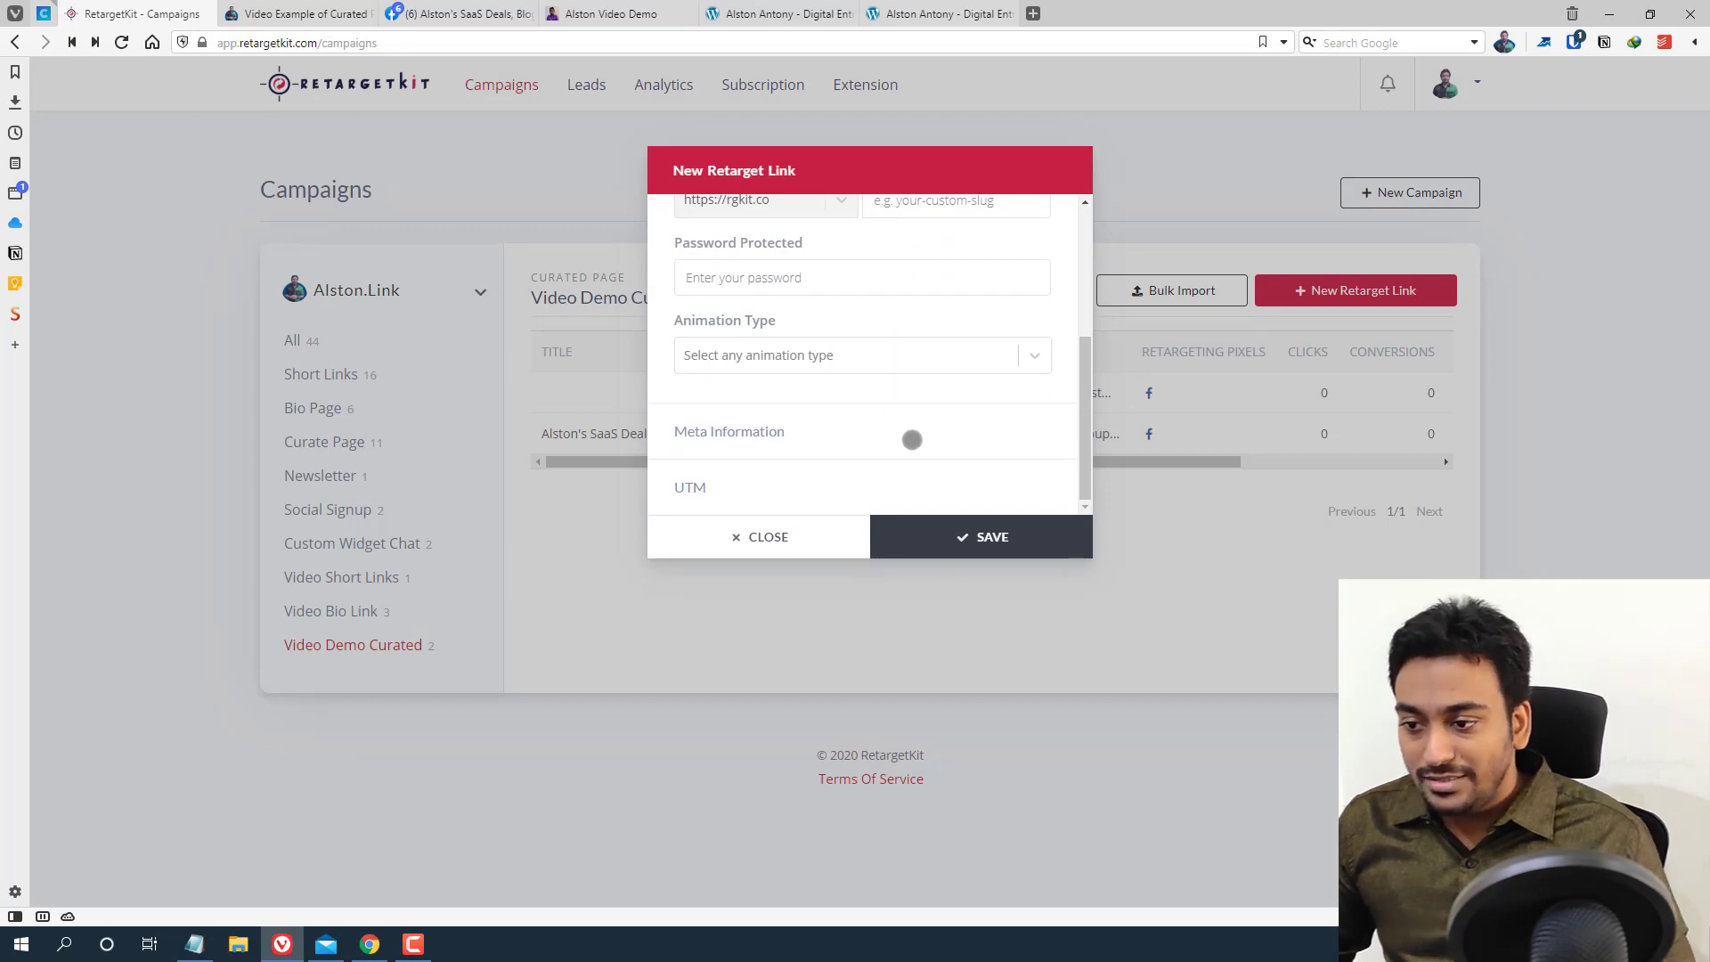
click(941, 527)
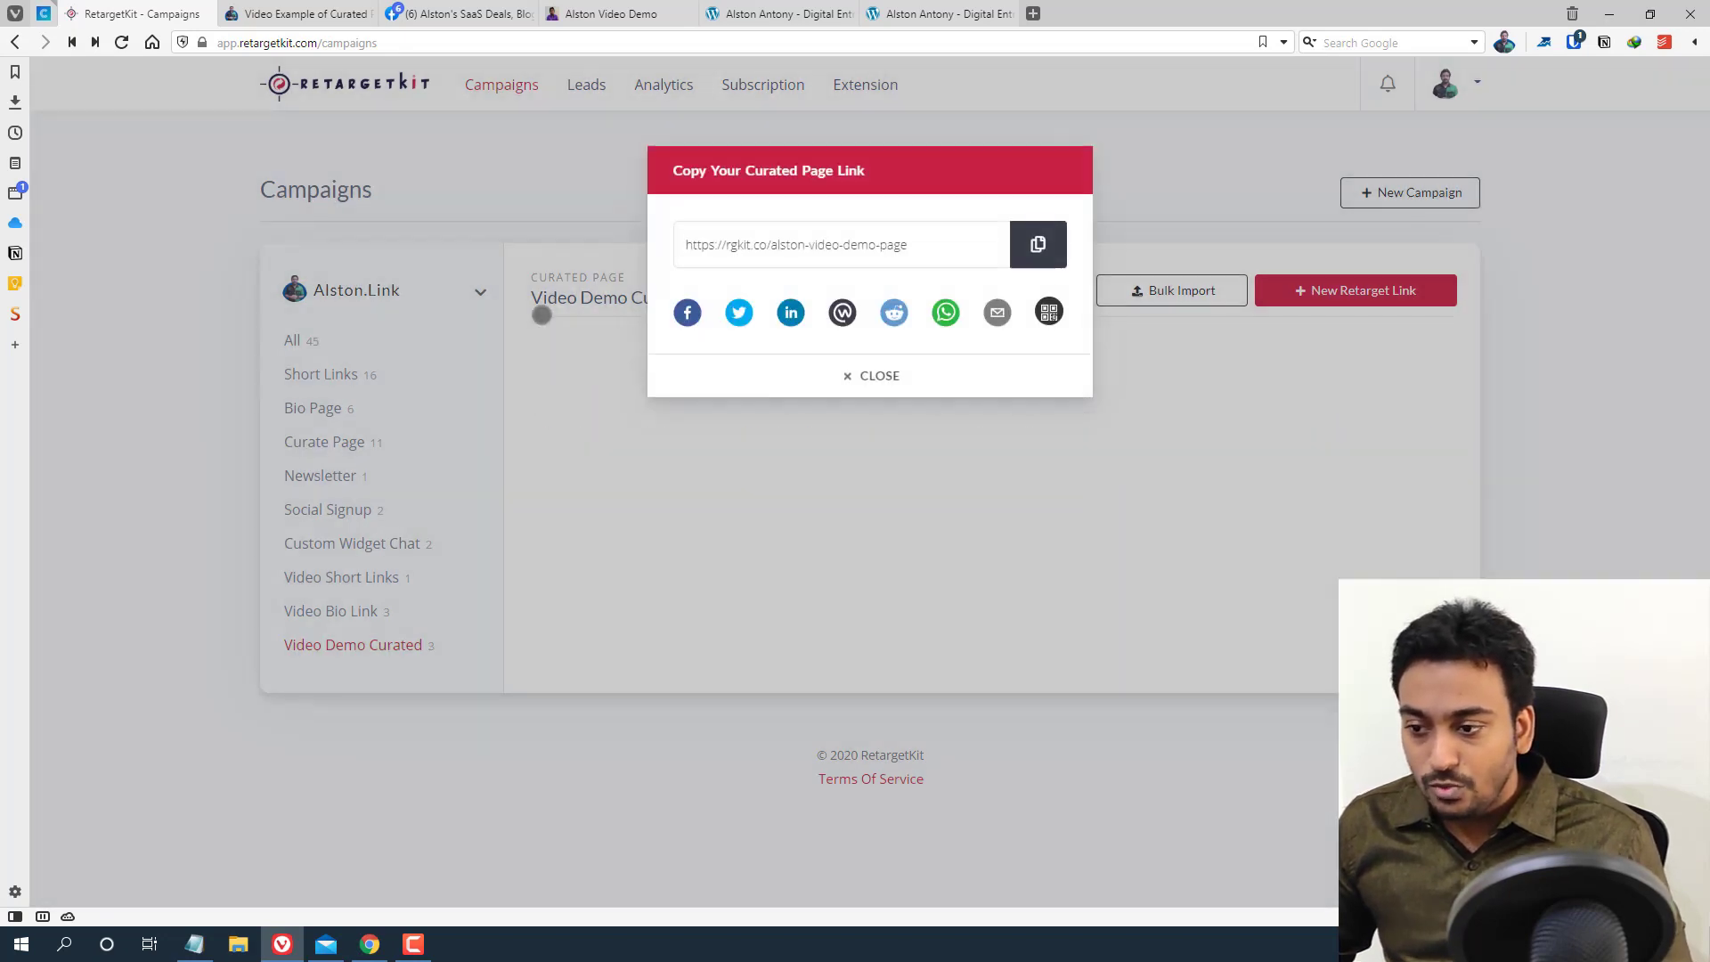
click(439, 137)
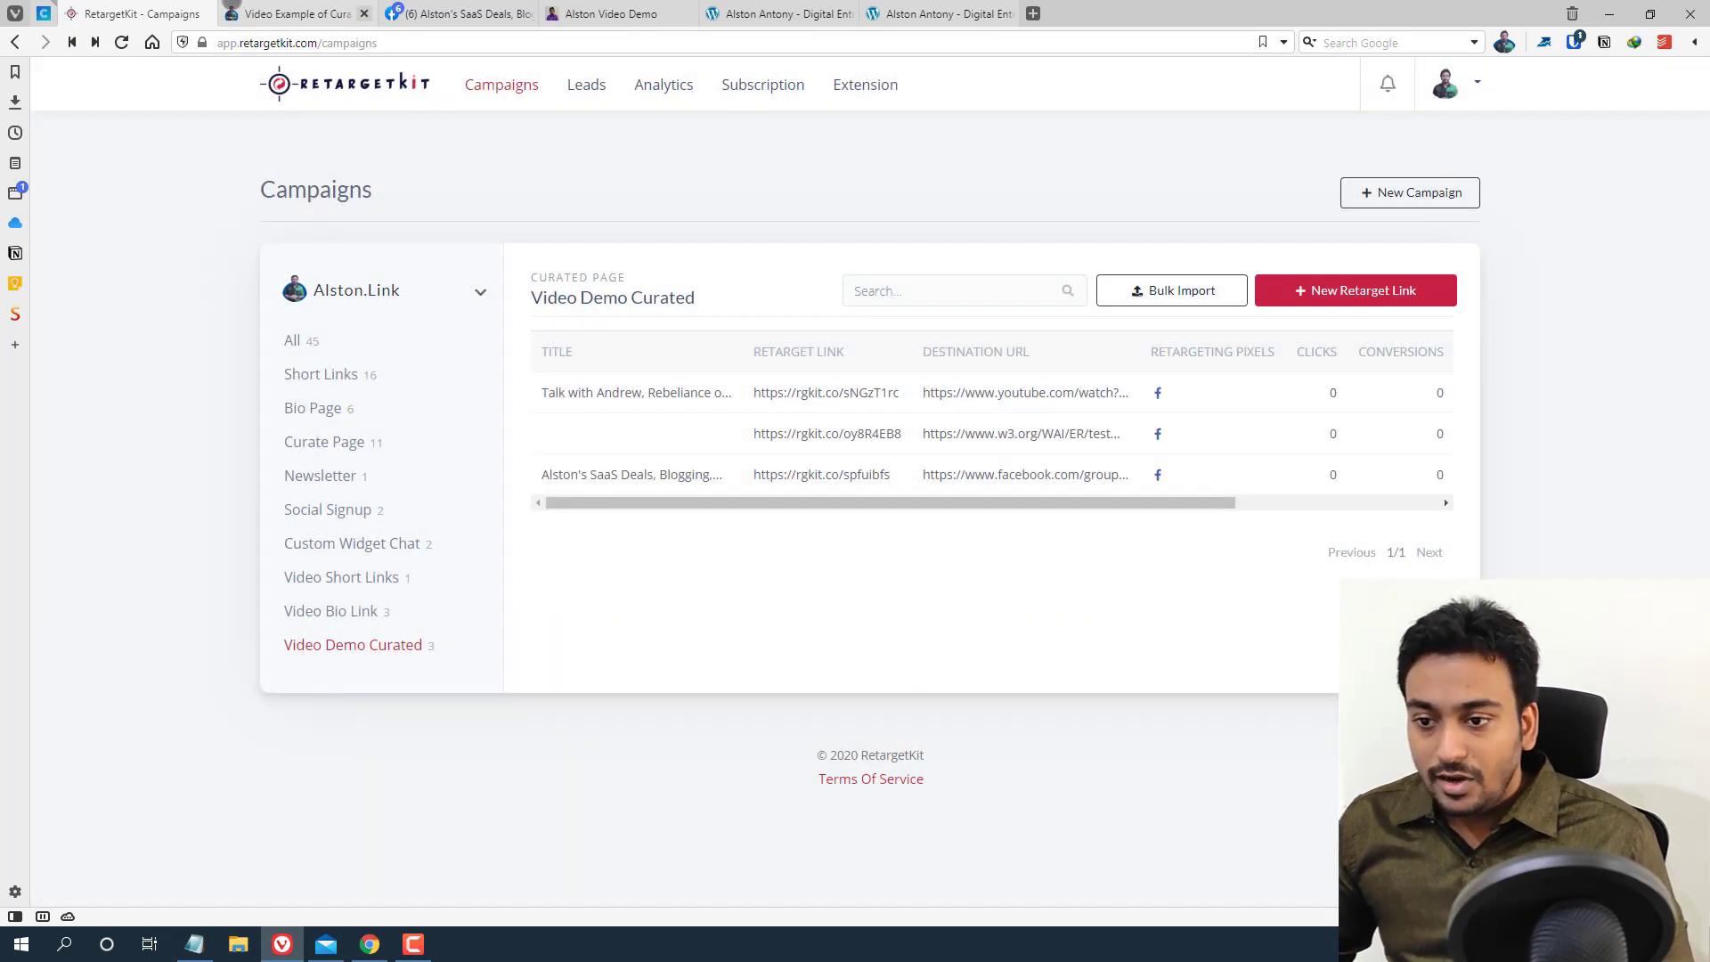
Reload the published curated page several times to view the added YouTube card and check the order of the cards
click(244, 14)
right_click(187, 389)
click(226, 443)
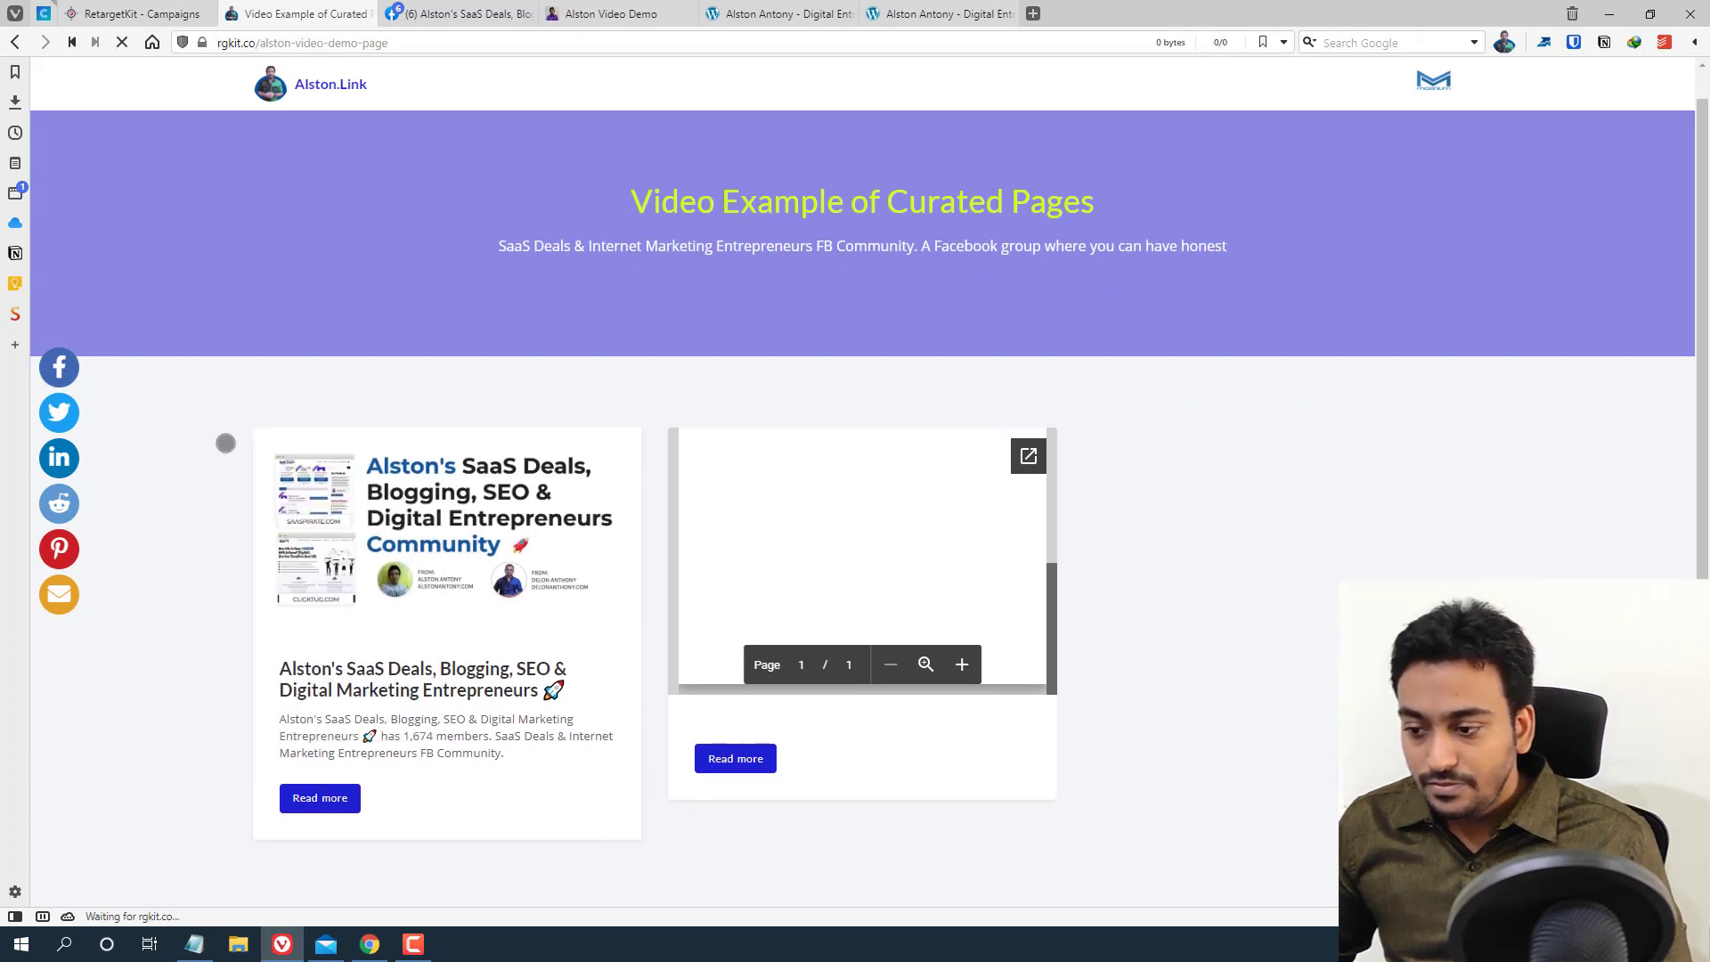
scroll(226, 443, down, 1)
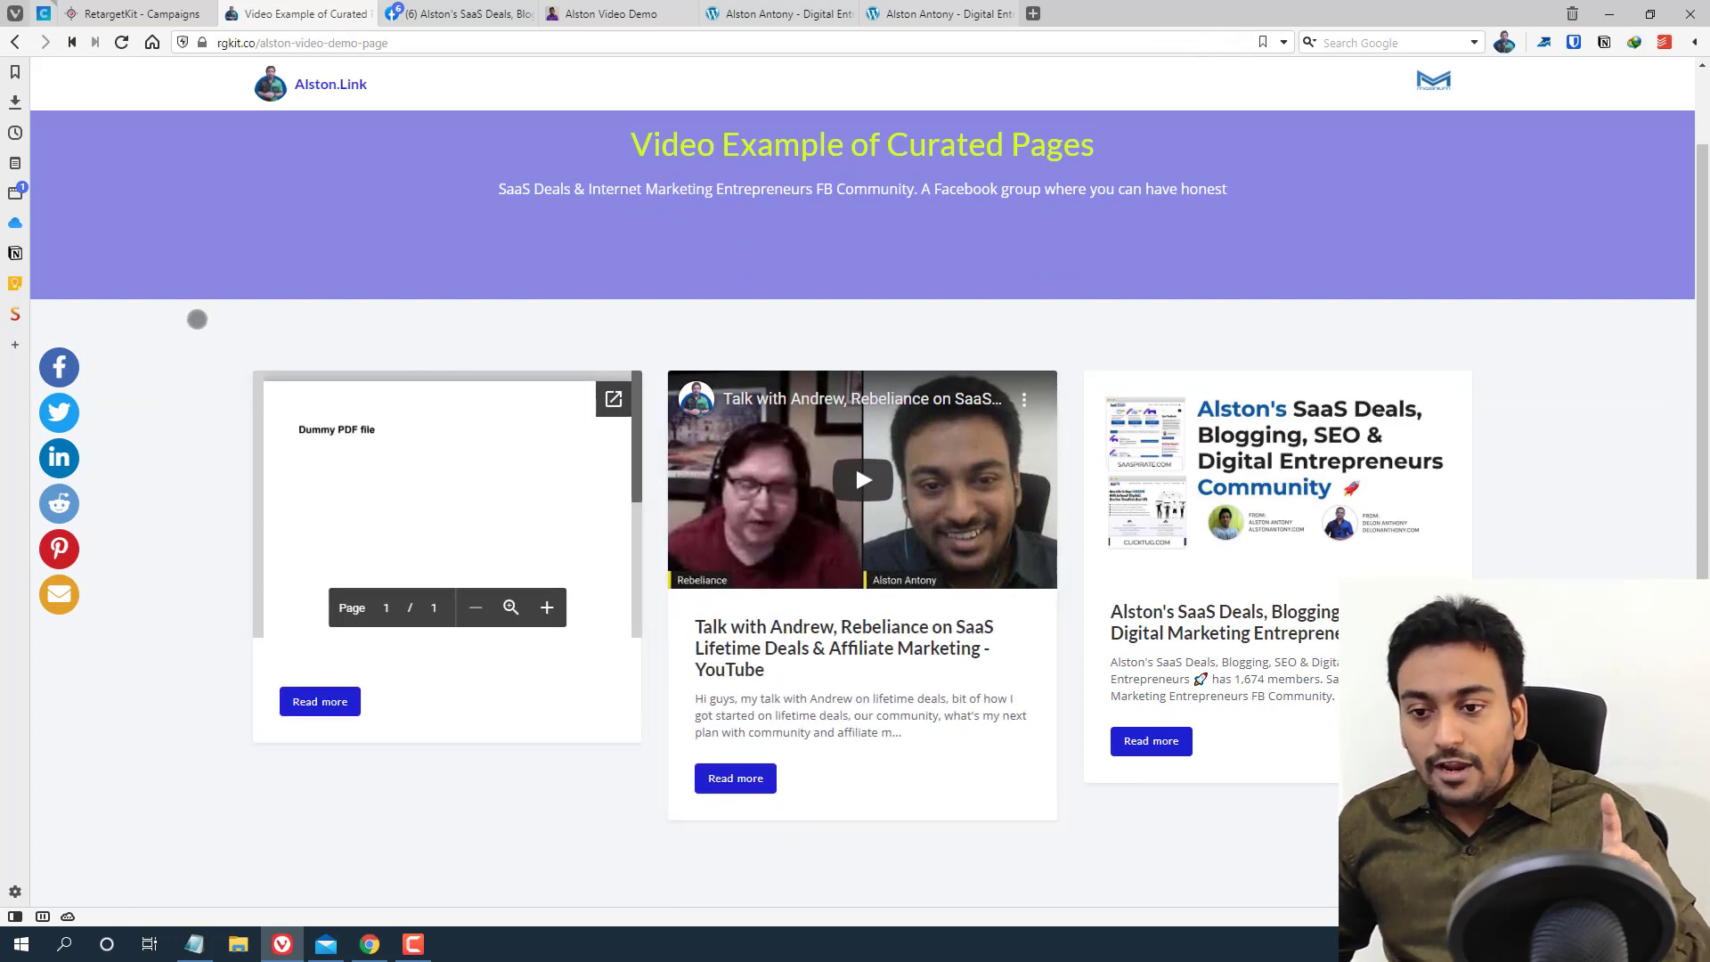
right_click(196, 319)
click(199, 439)
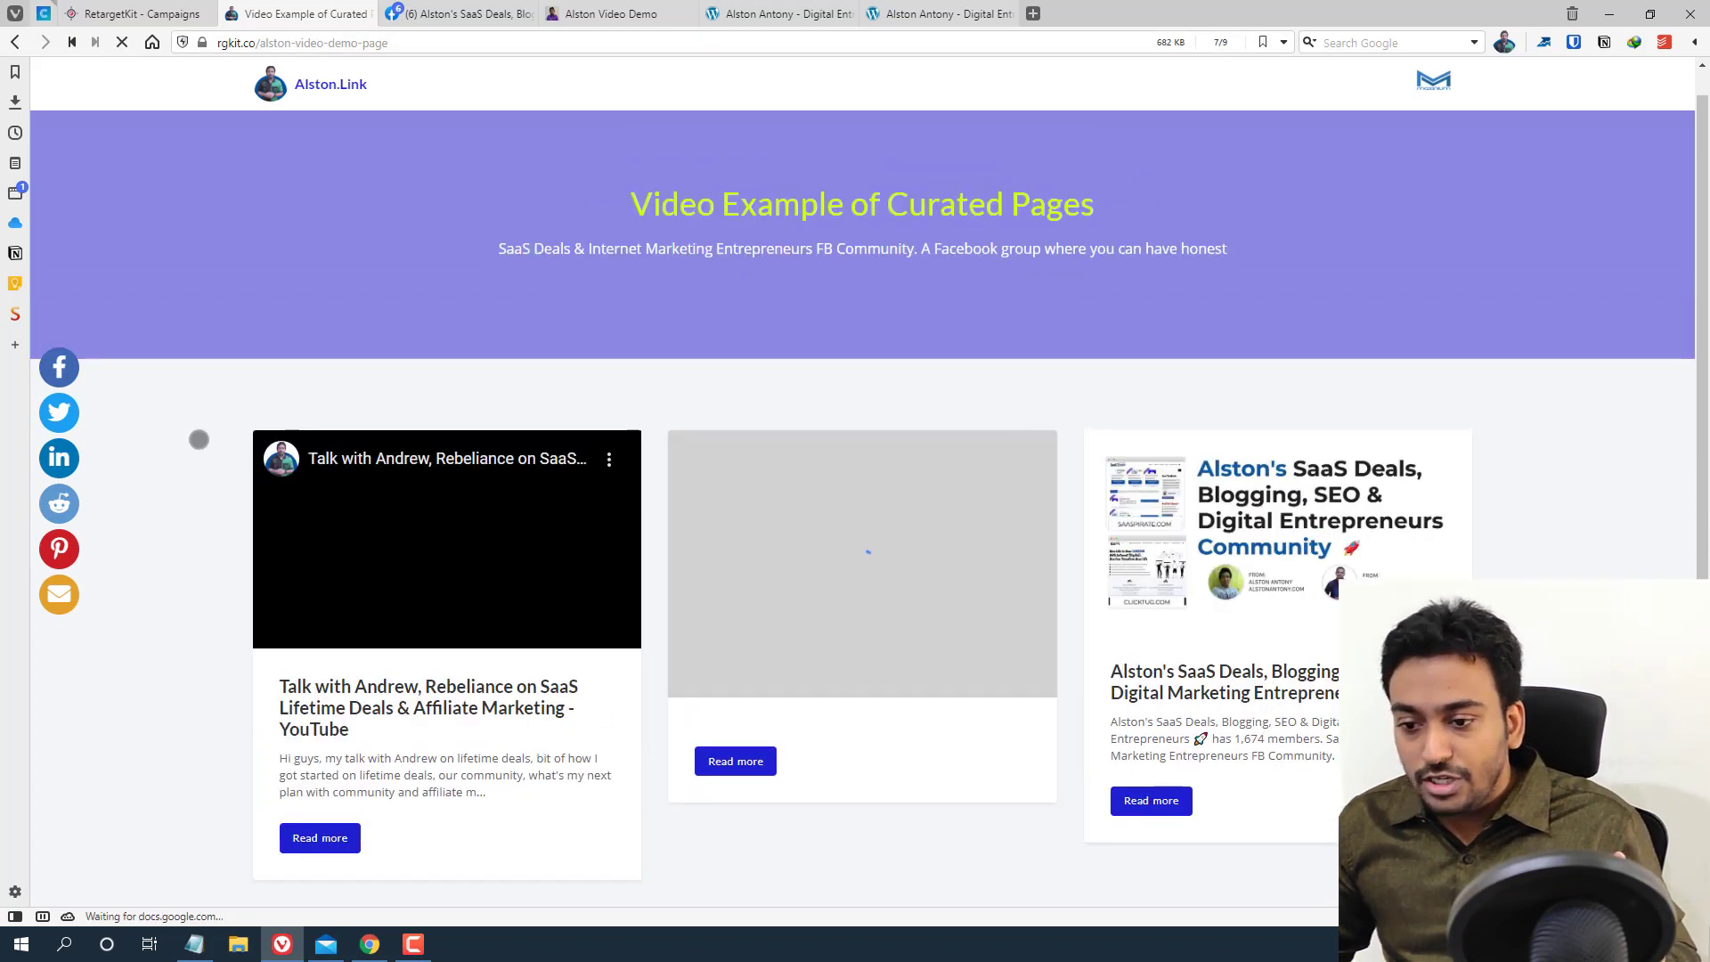
right_click(206, 360)
click(222, 404)
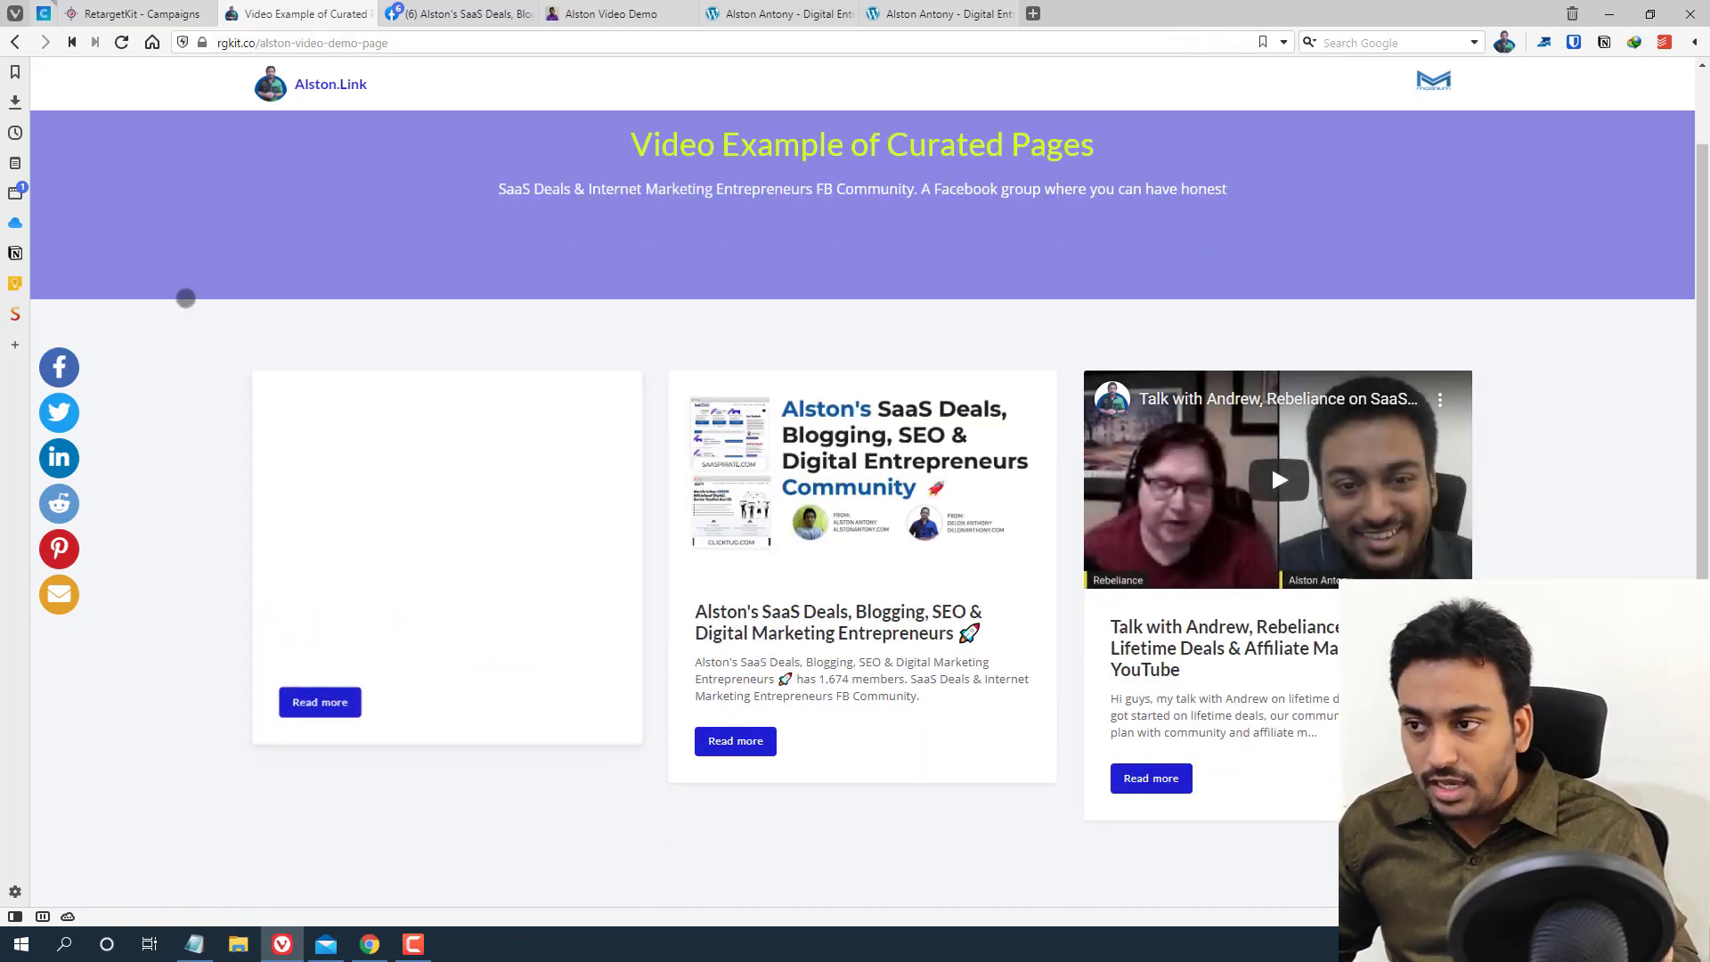
Set the meta title of the w3.org PDF retarget link to "This my awesome PDF" and save the link
click(123, 7)
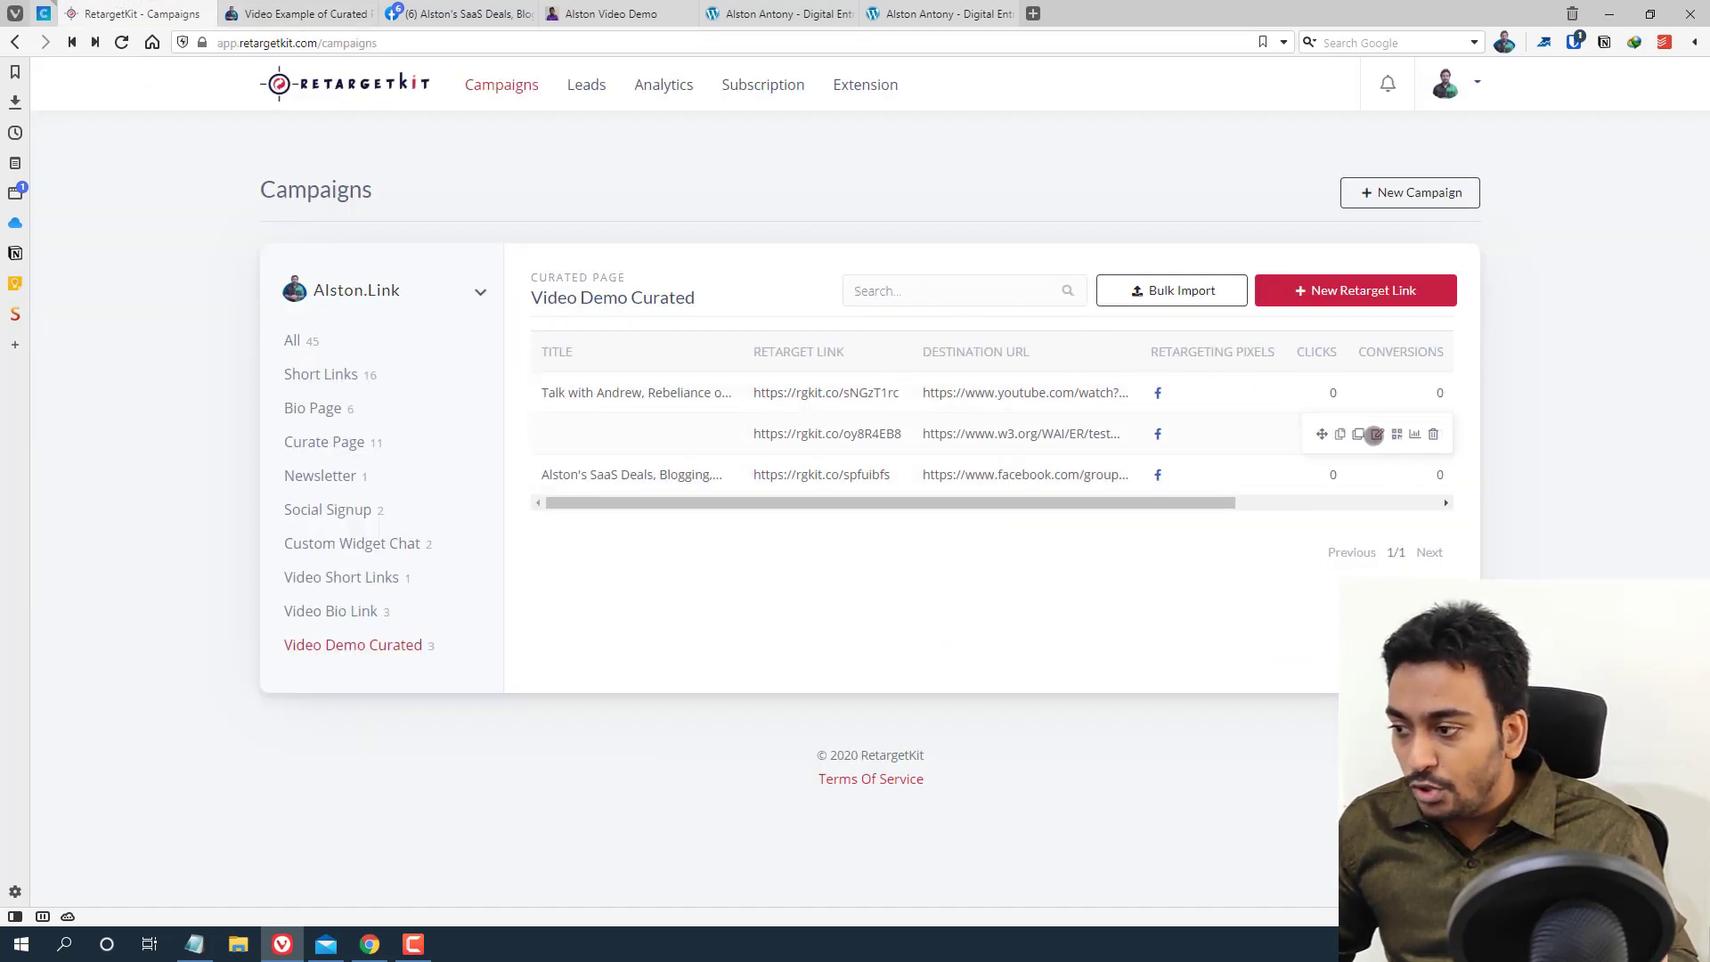
click(1374, 434)
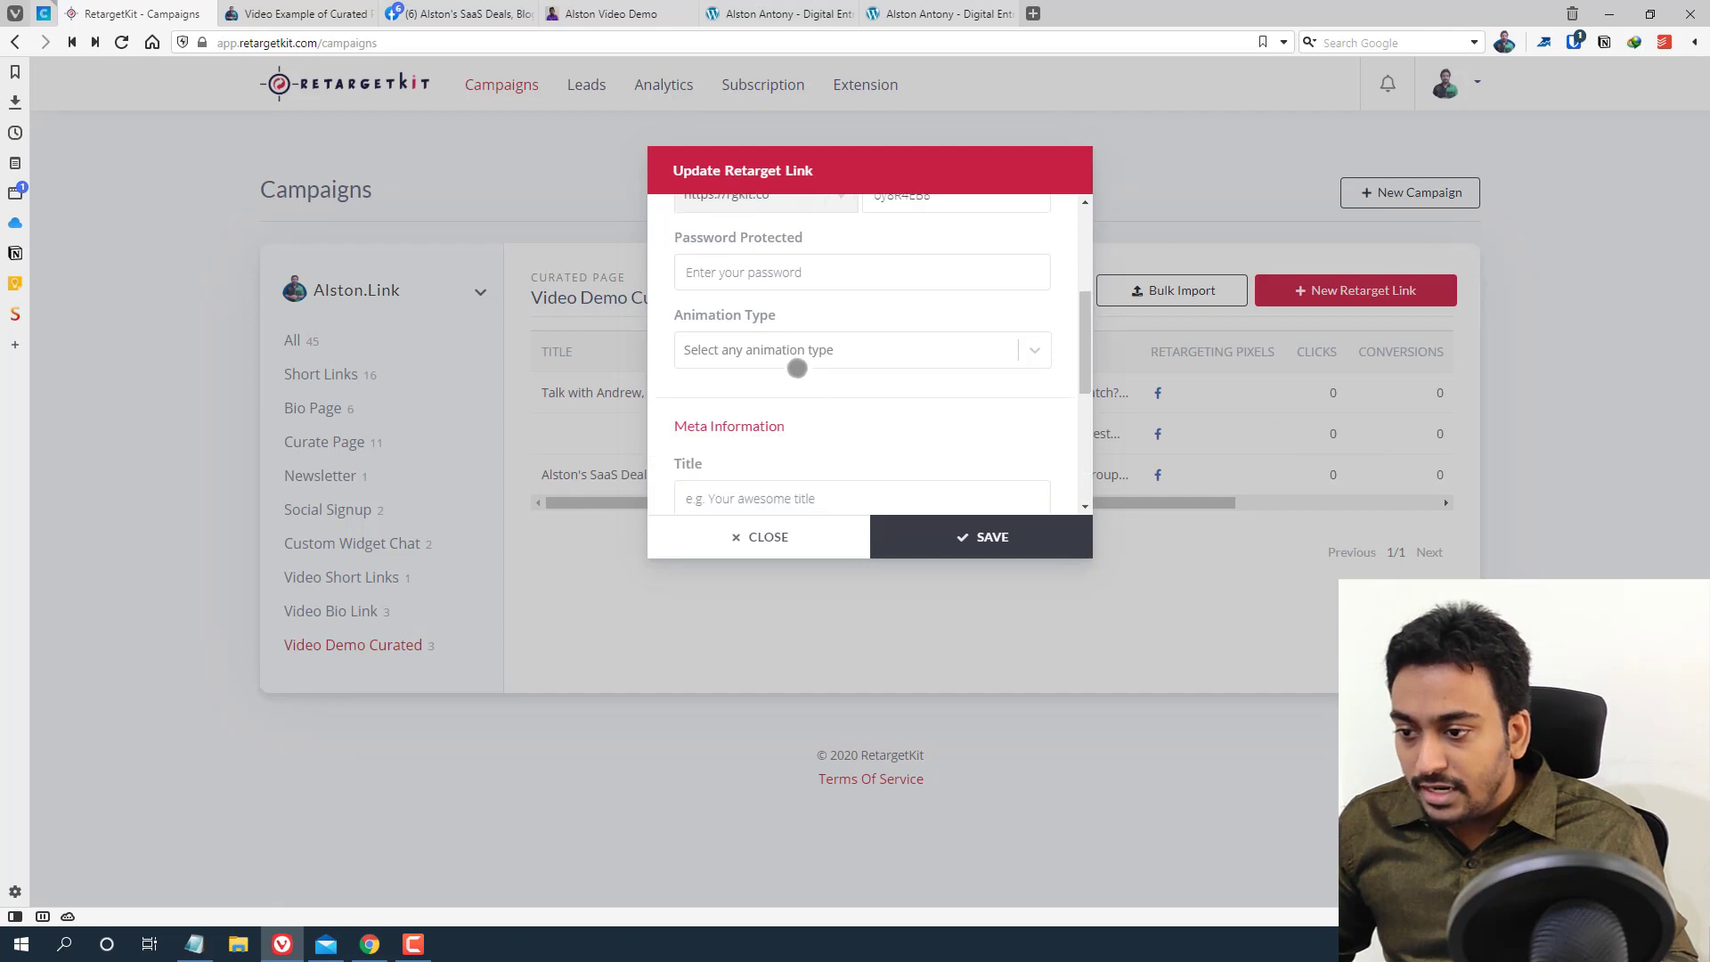
scroll(798, 368, down, 2)
click(782, 311)
text(This my aweso)
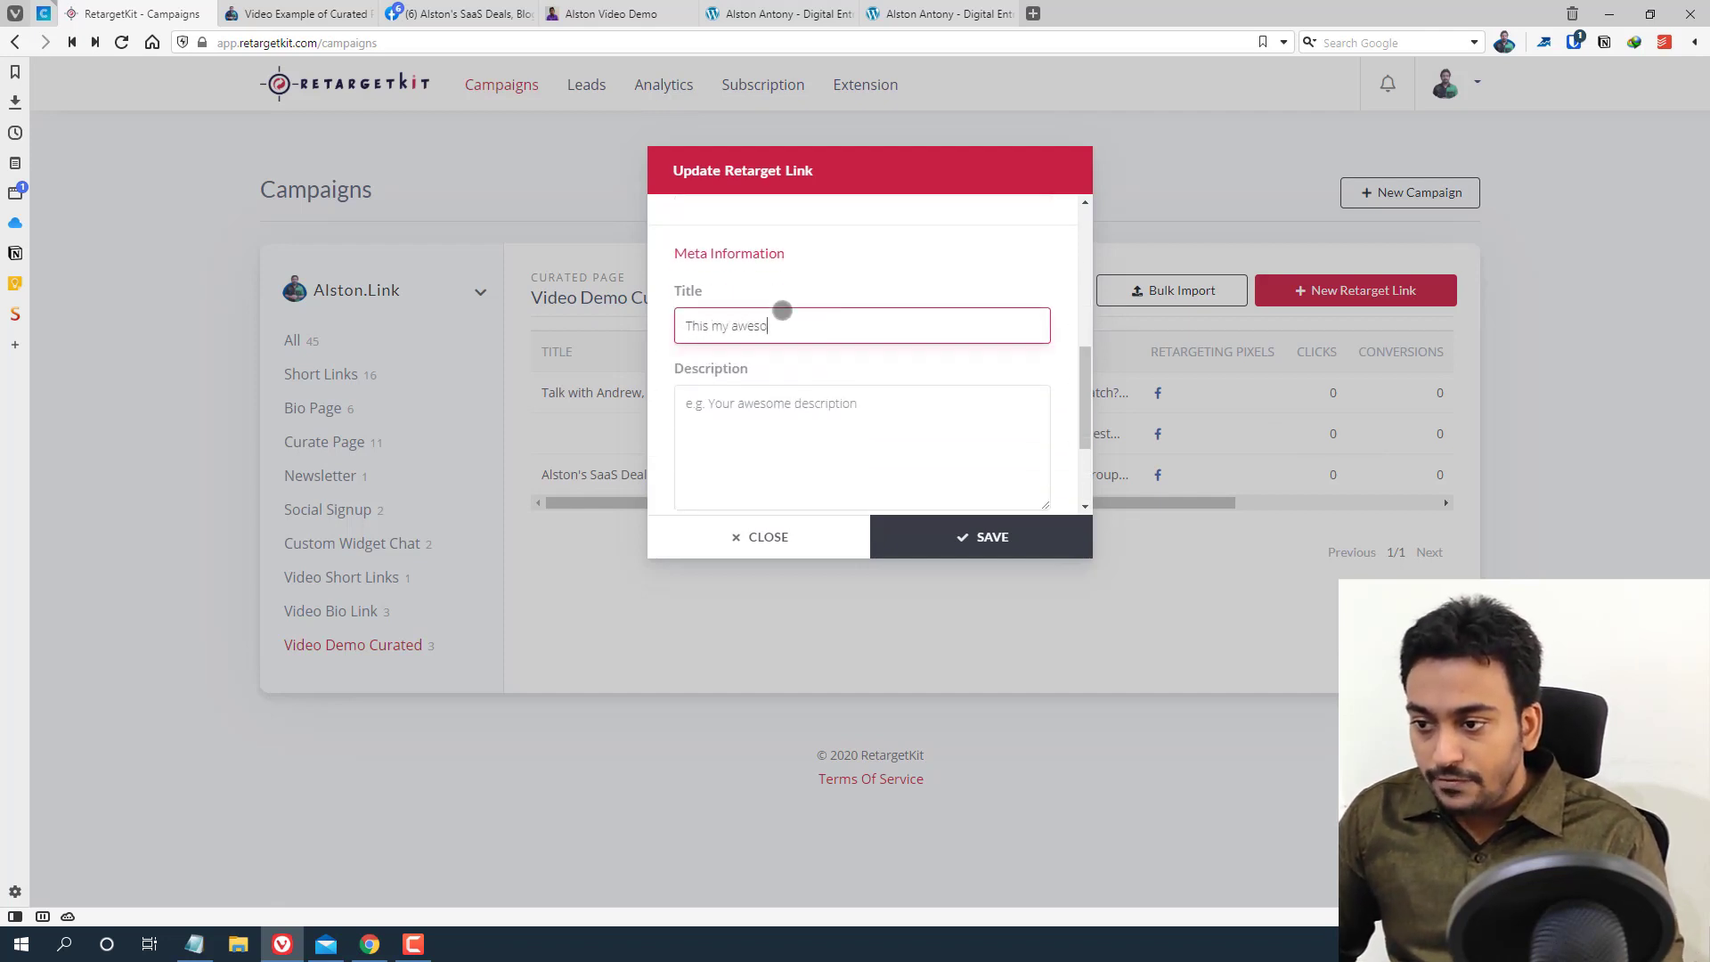
text(me PDF)
click(927, 504)
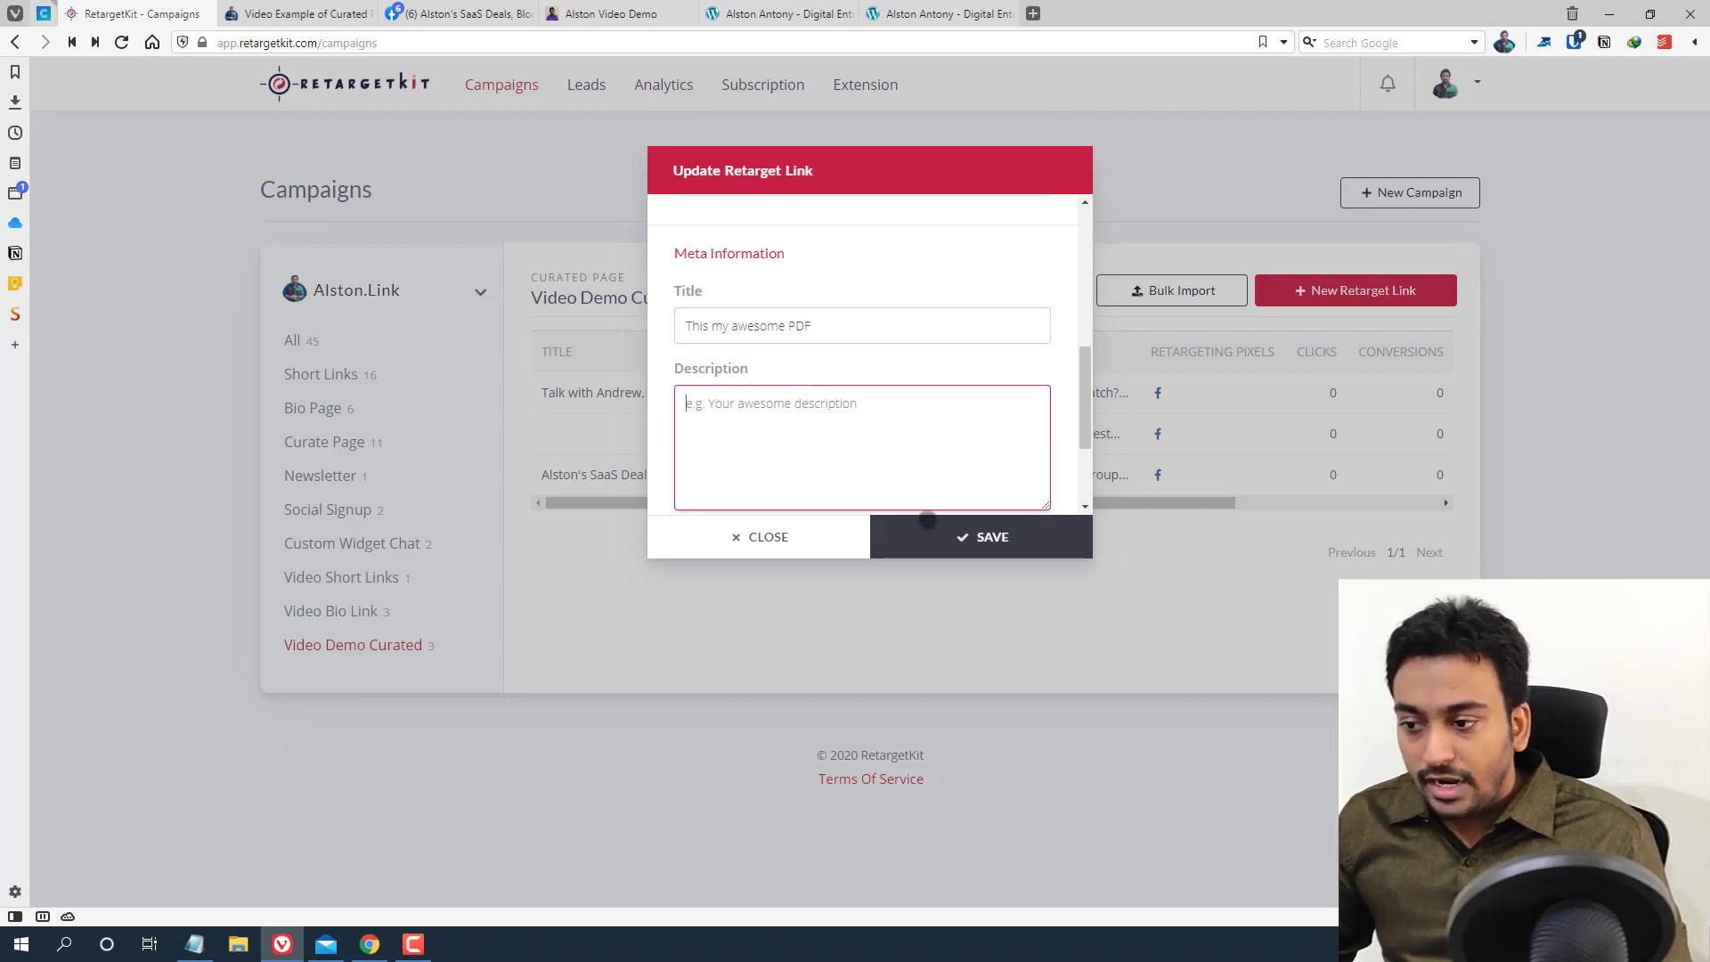
click(934, 533)
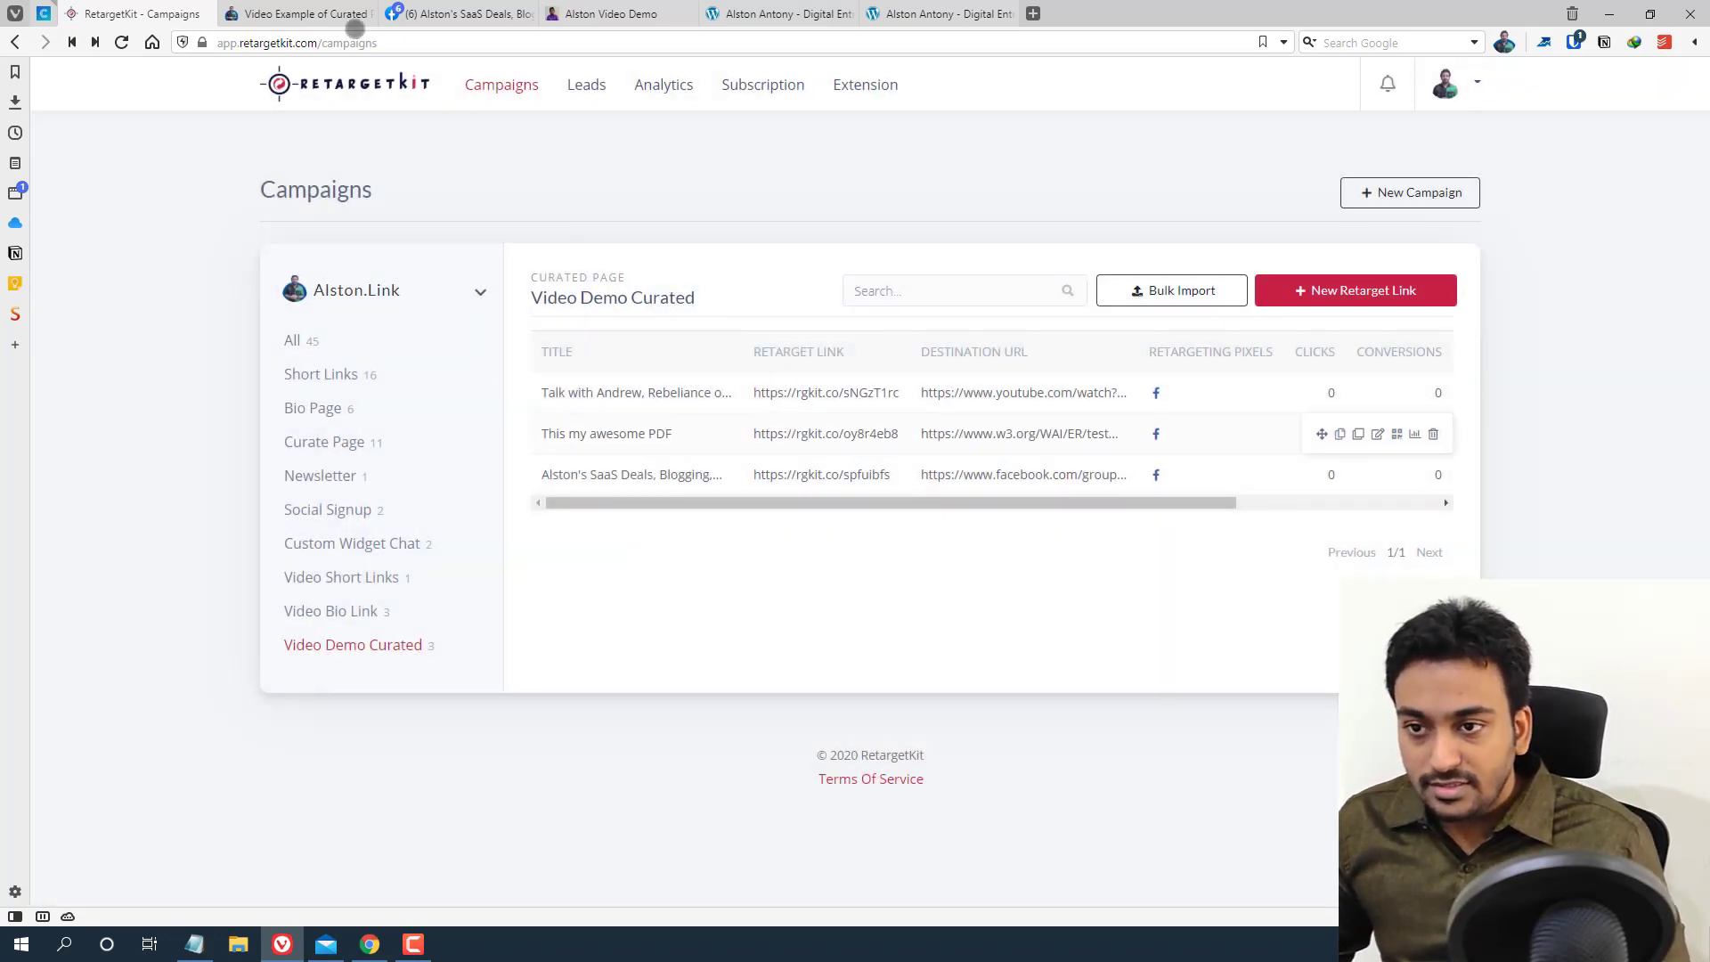
Reload the published curated page to check the PDF card's title, then return to the campaign list
click(303, 13)
right_click(185, 304)
click(229, 359)
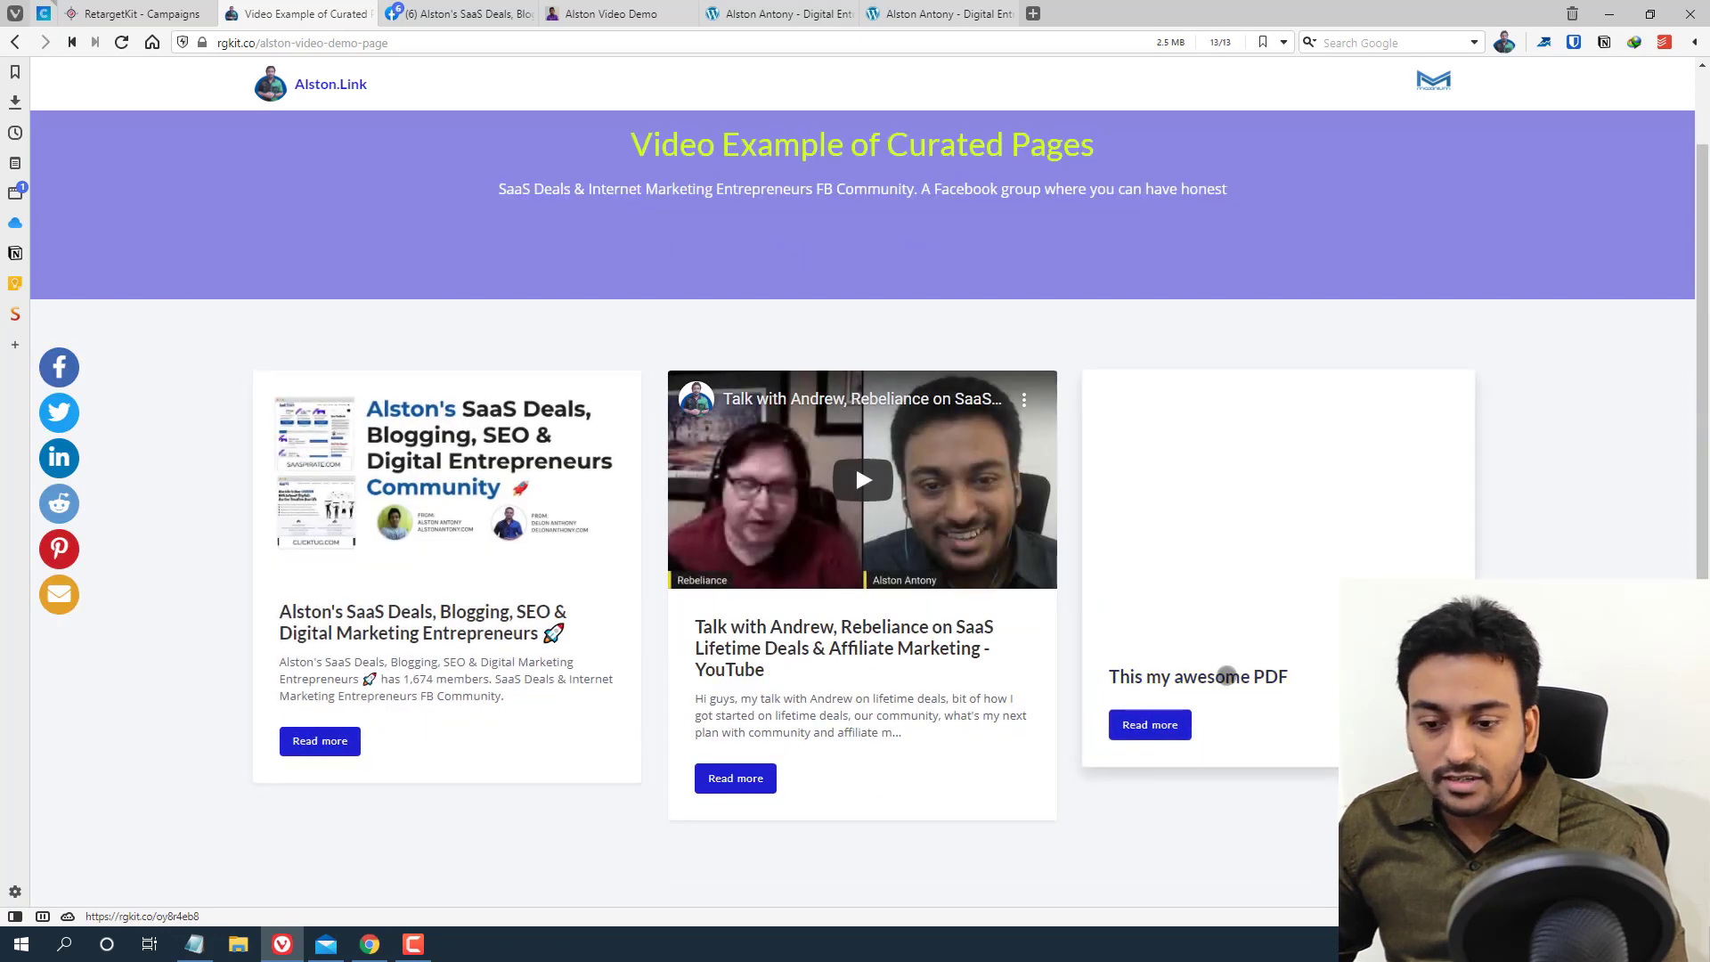
click(191, 14)
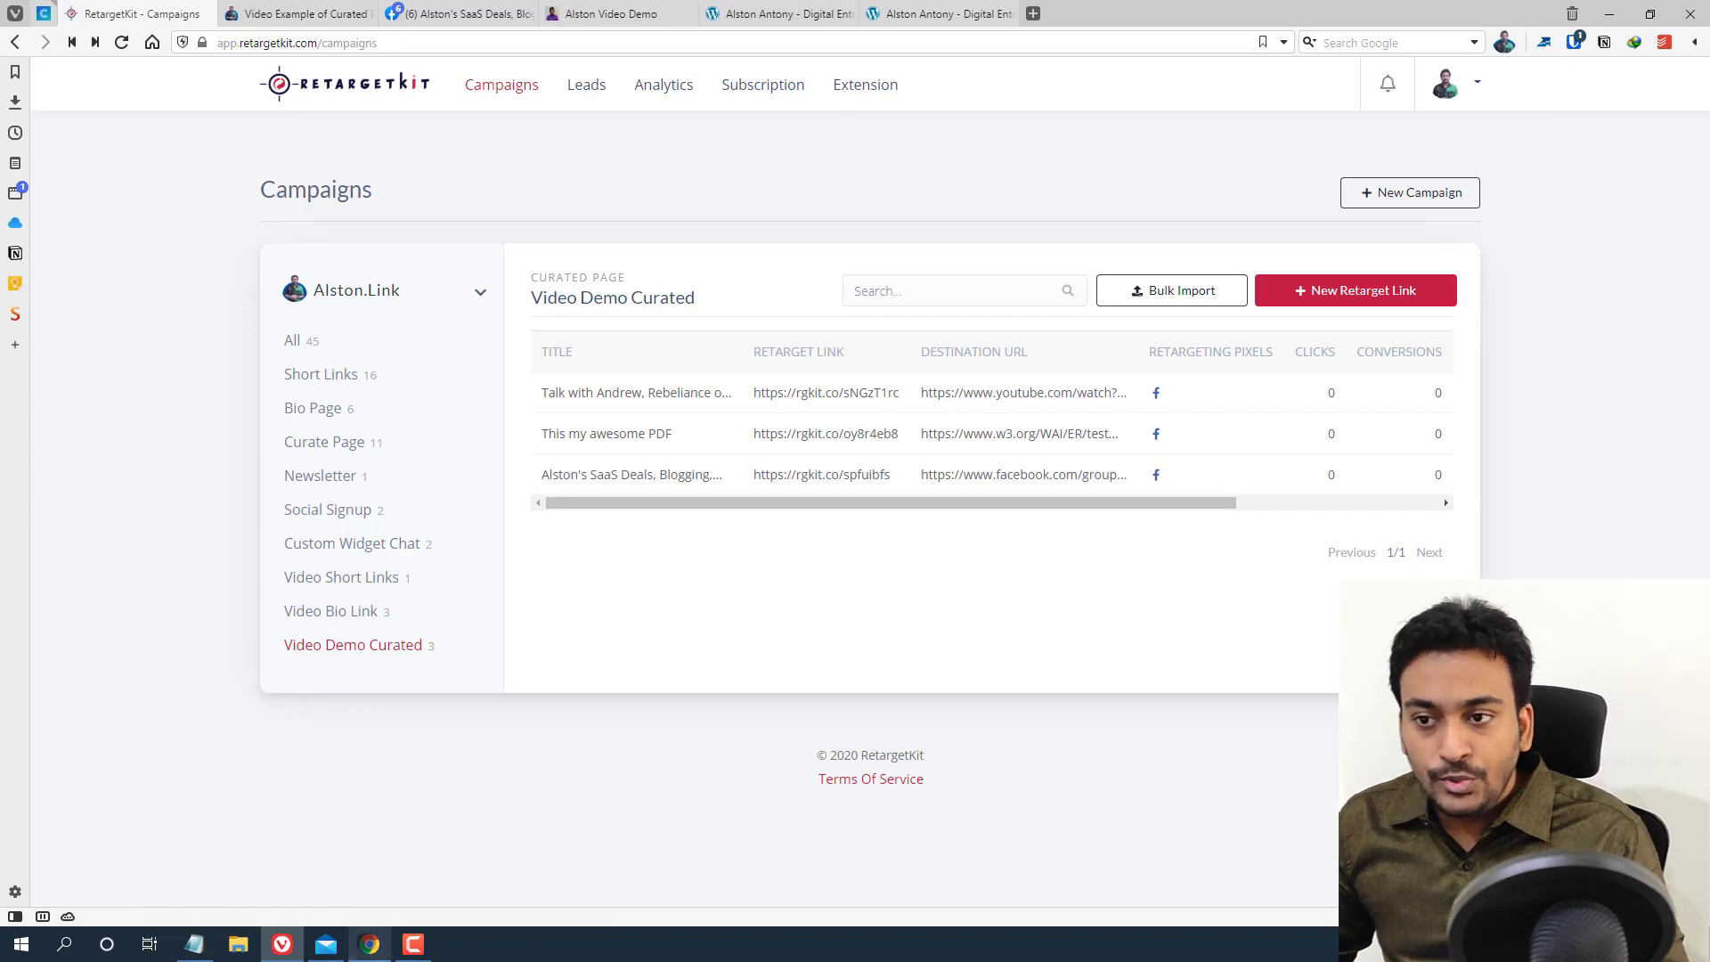
Inspect the Alston's Favorite Deals page in Chrome's developer tools and preview its cards at iPhone 6/7/8 size
click(369, 944)
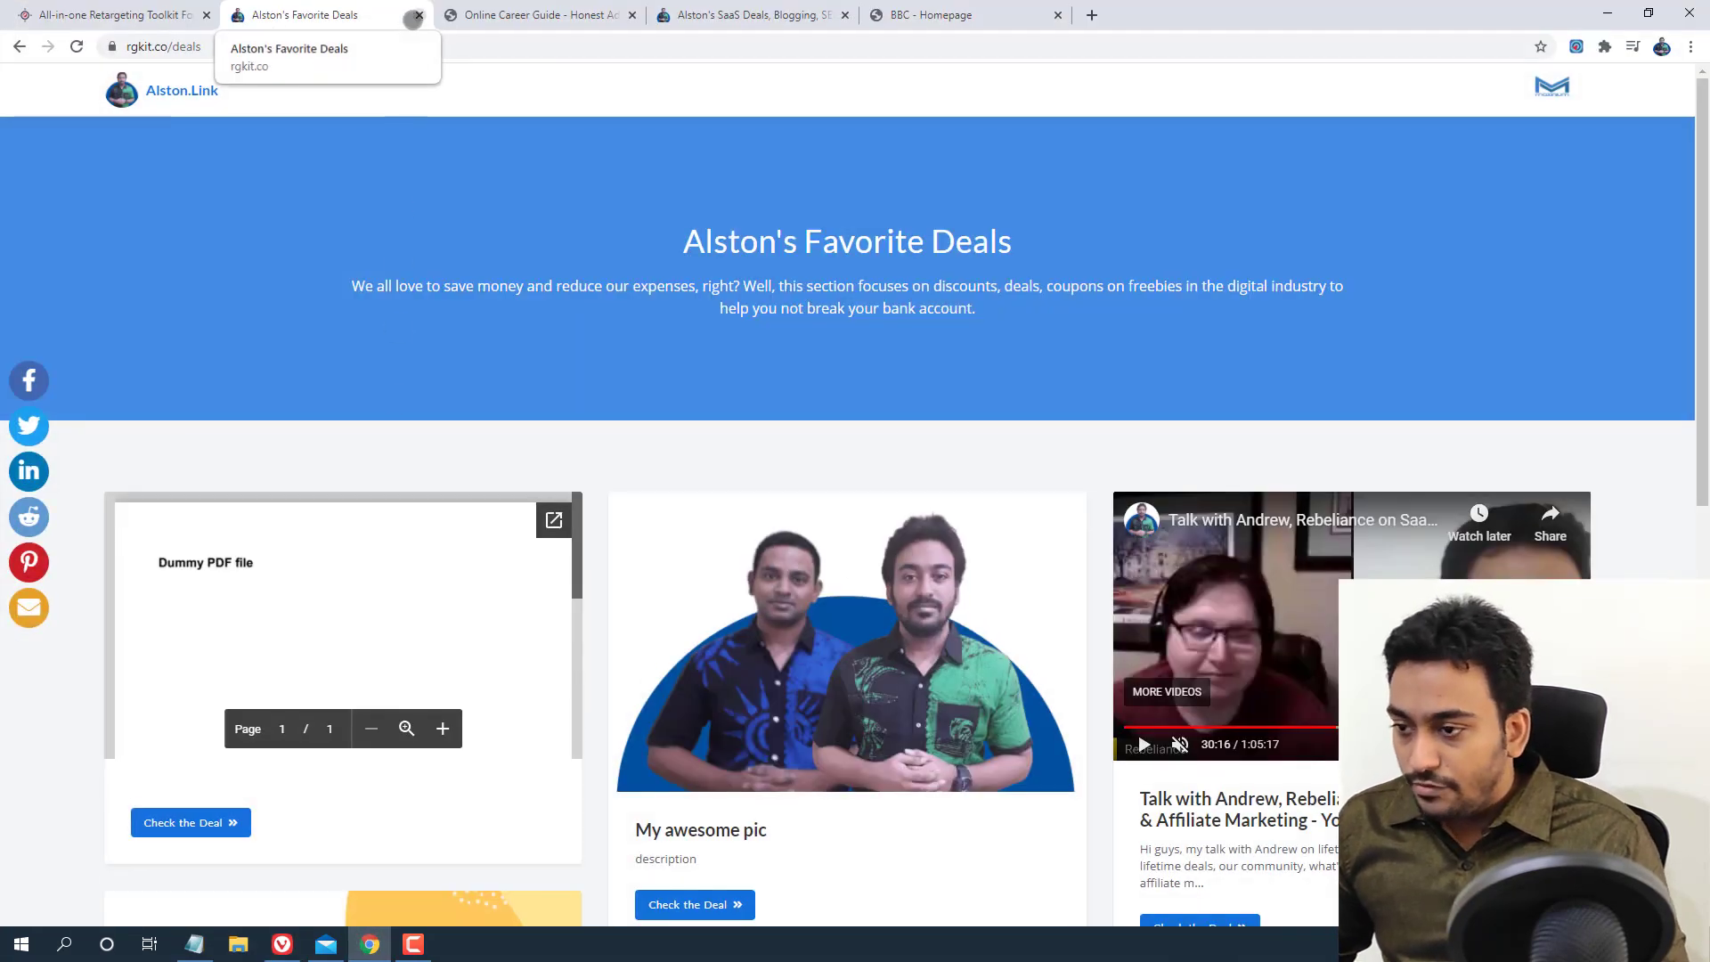
right_click(389, 176)
click(479, 376)
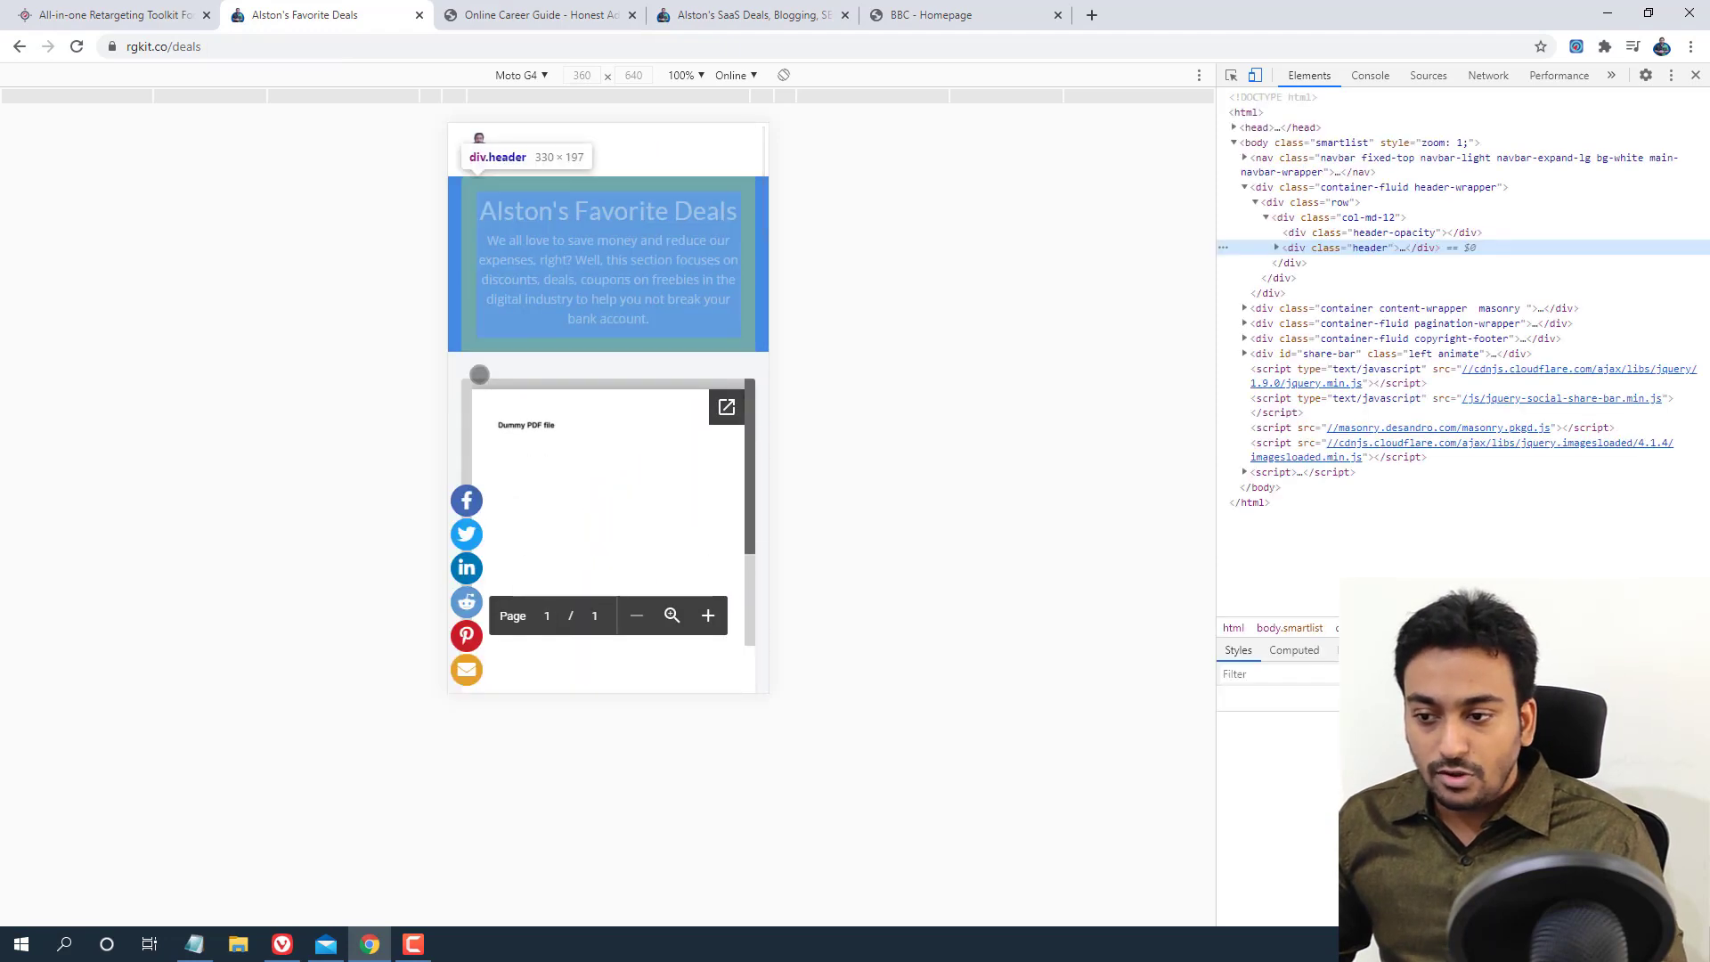
click(532, 73)
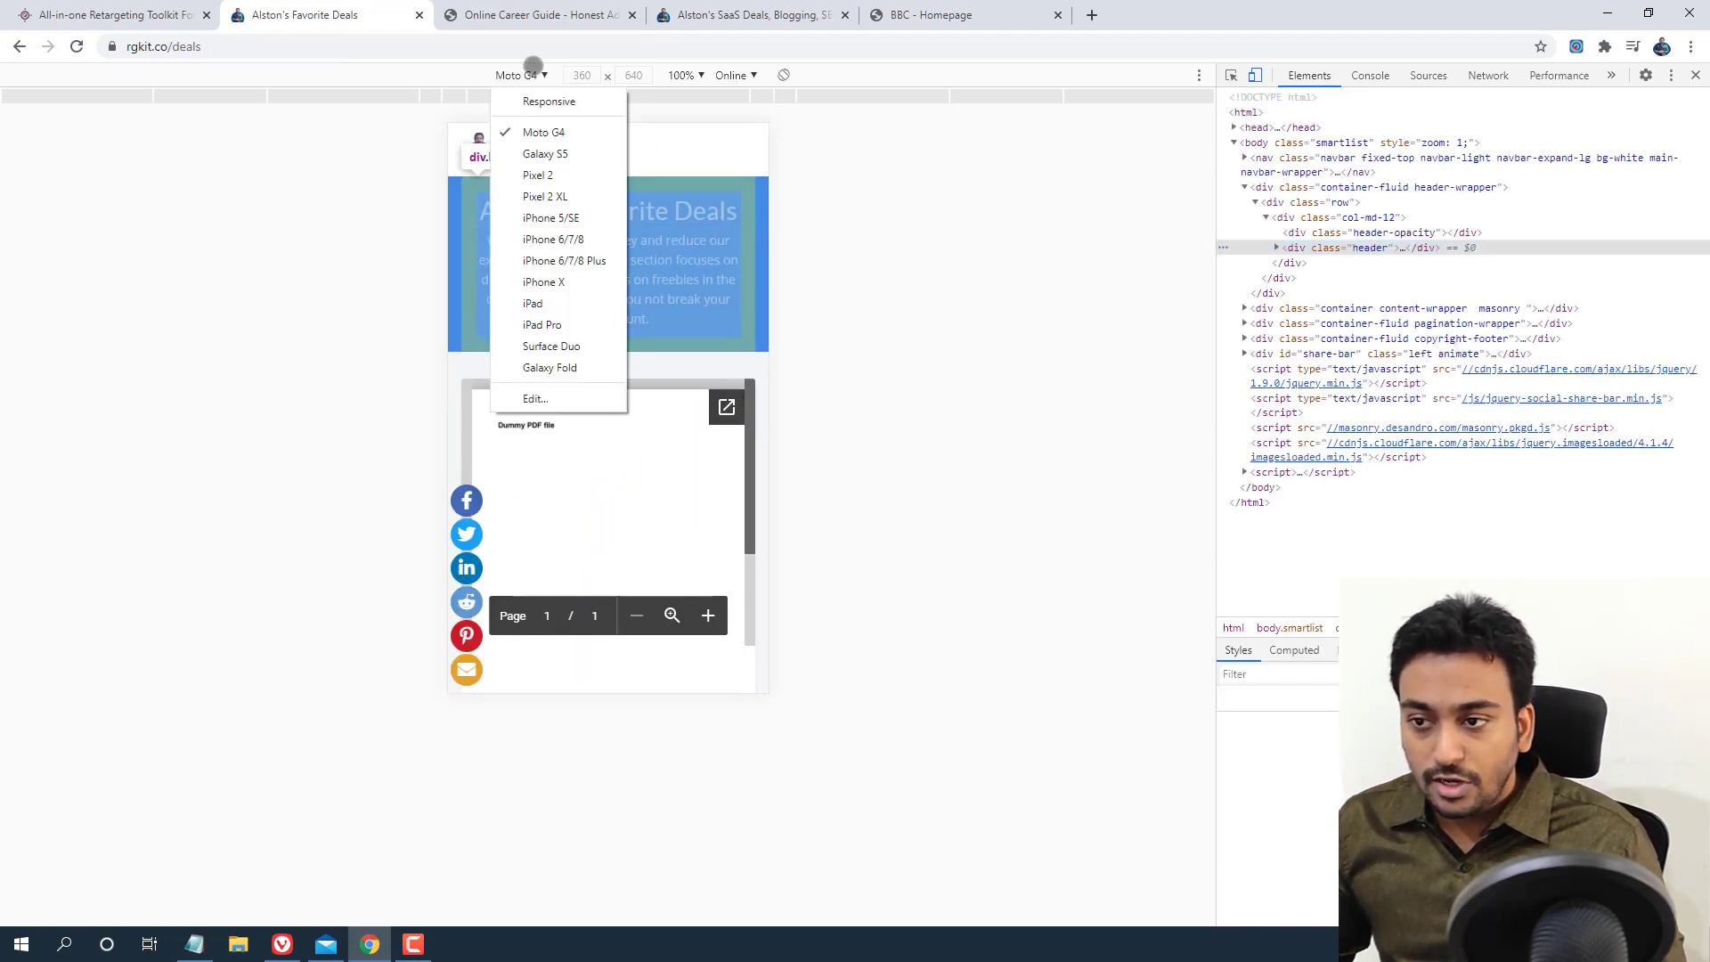
click(576, 239)
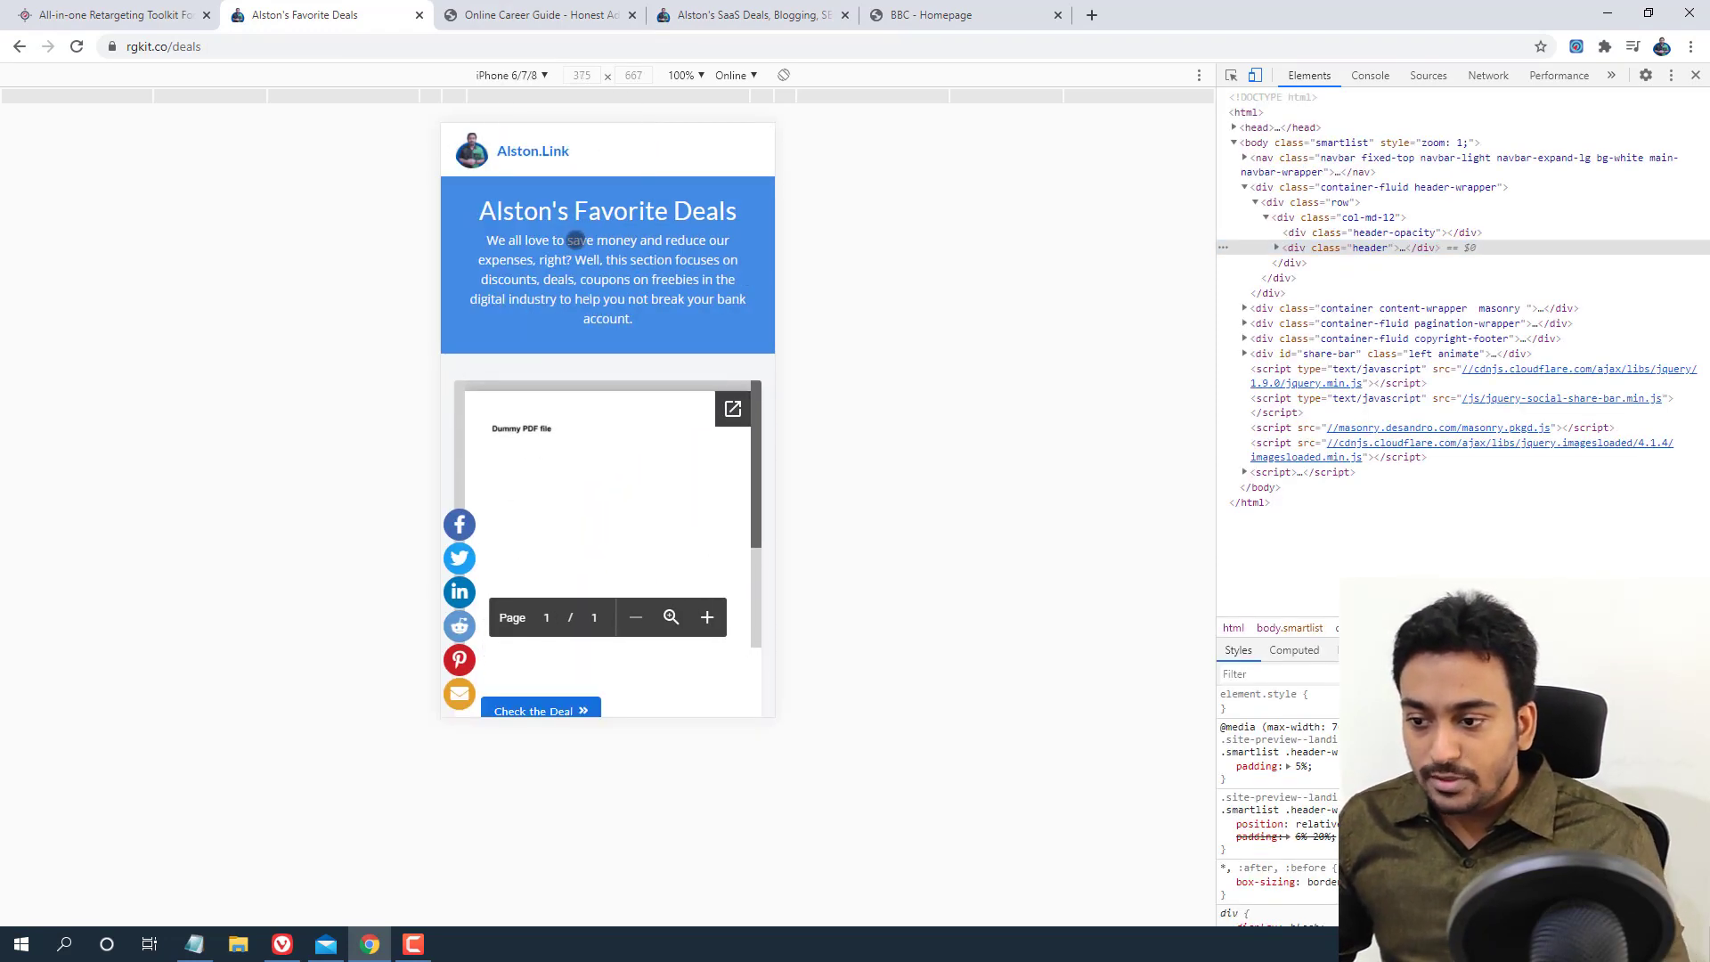
scroll(576, 239, down, 6)
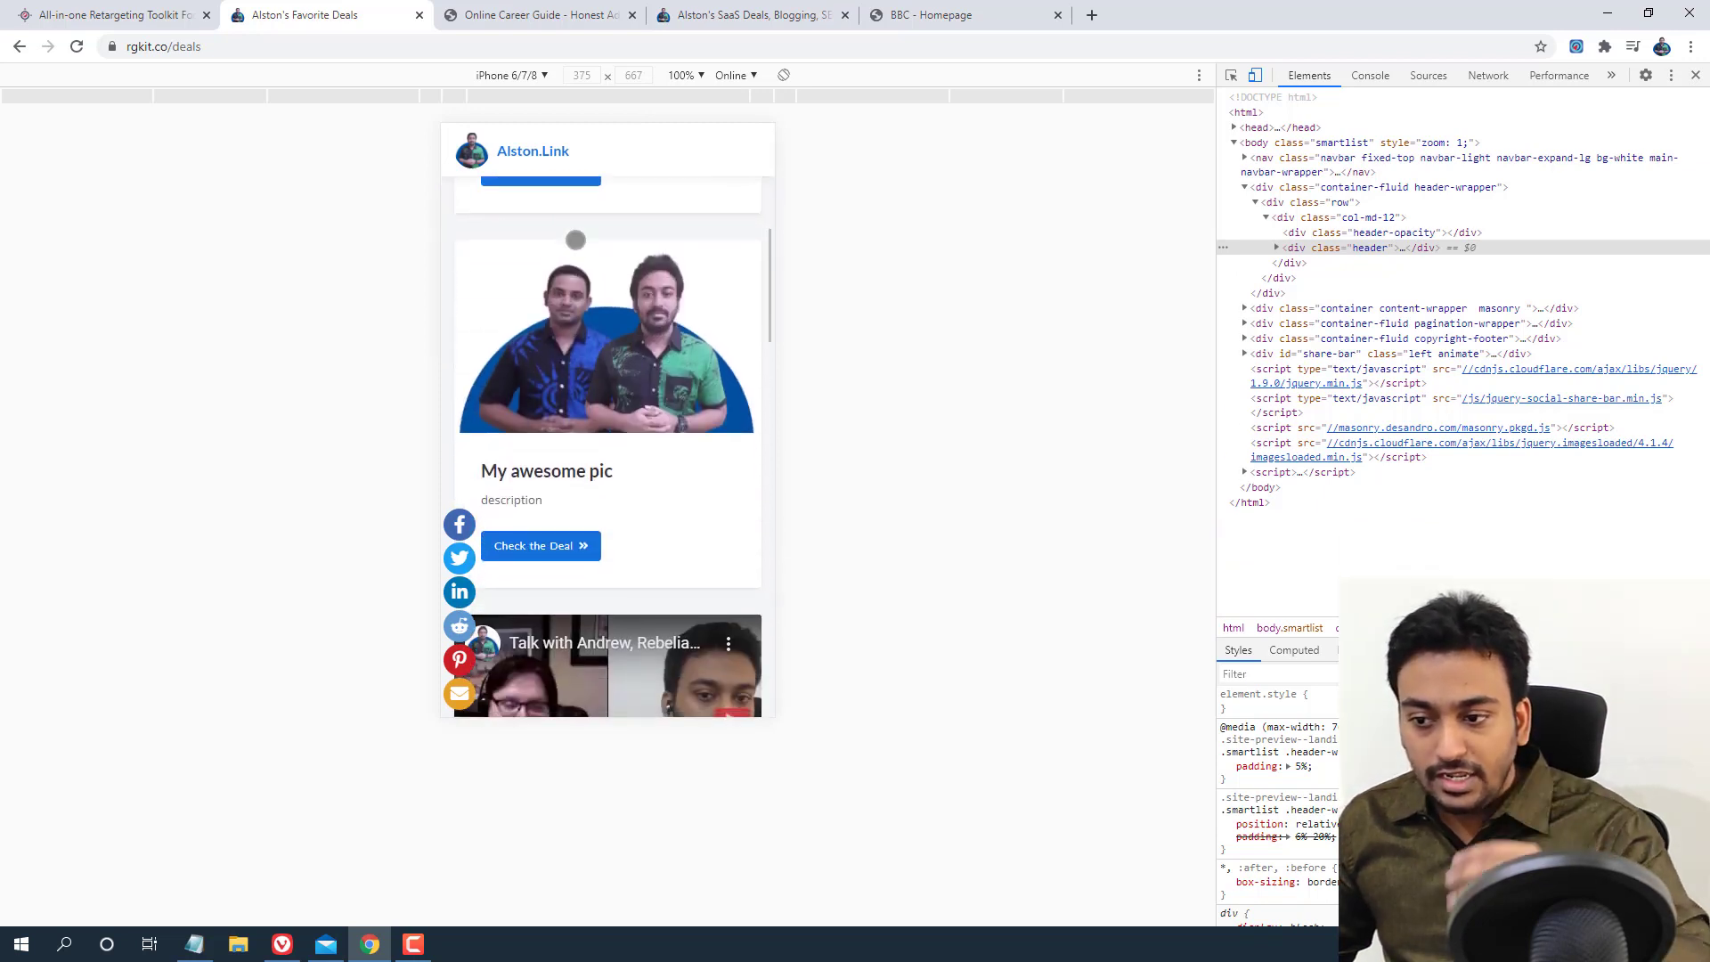
scroll(575, 240, down, 8)
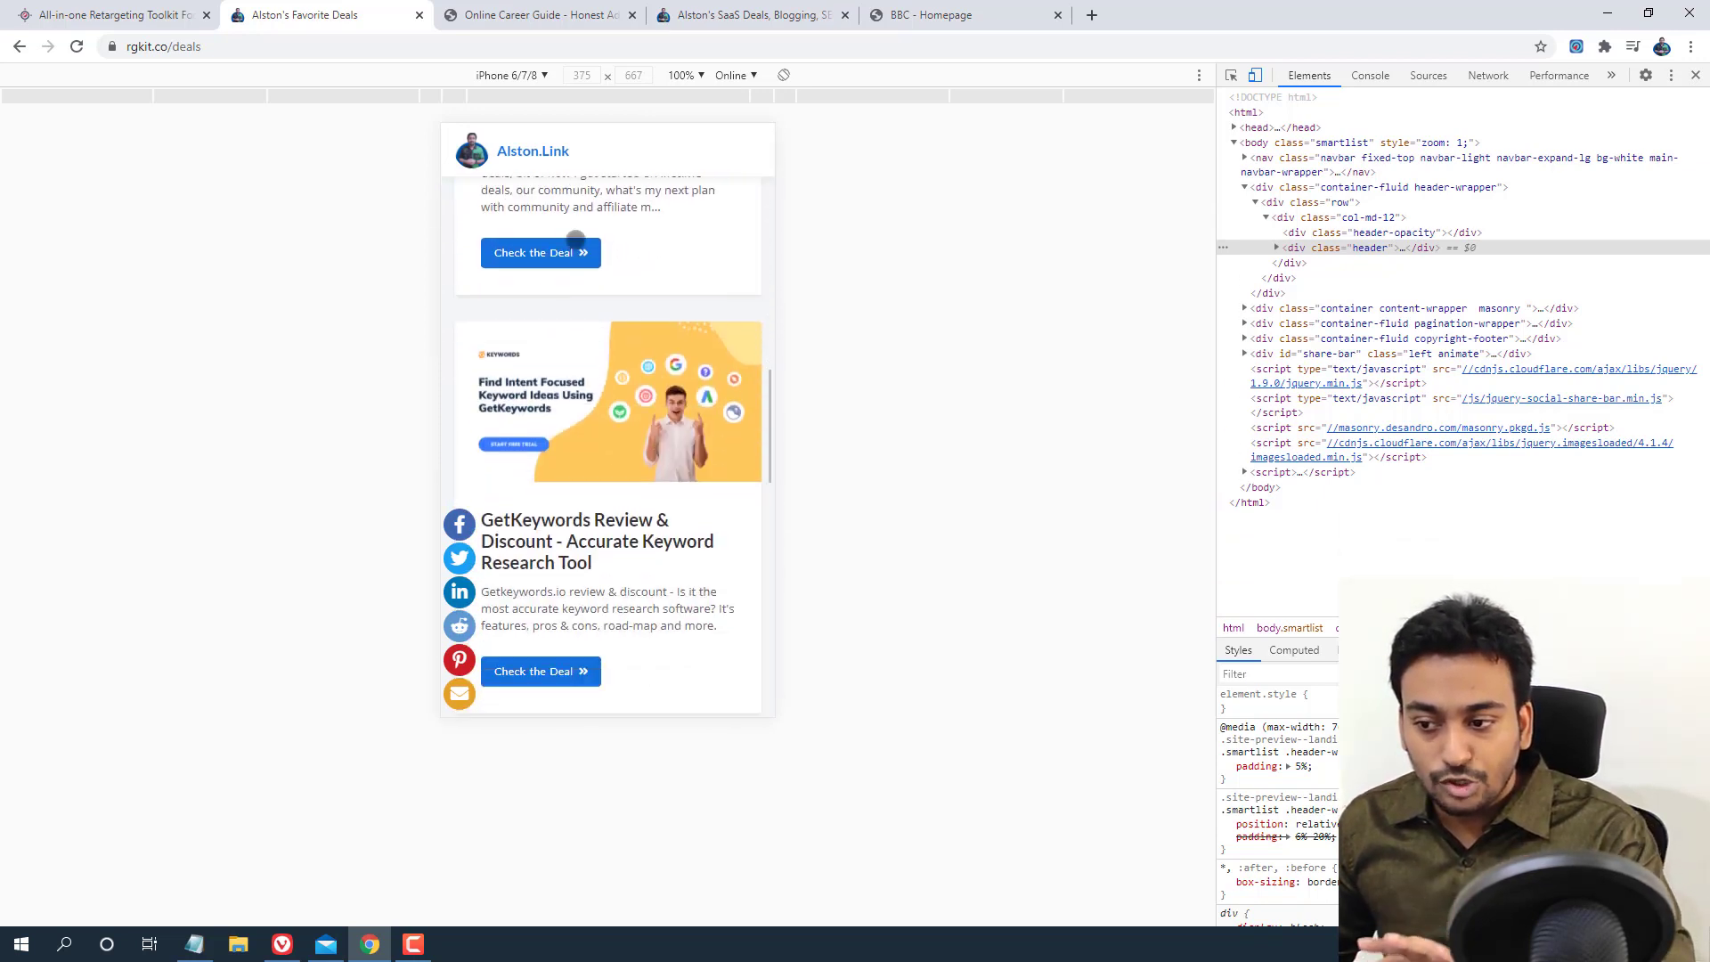
scroll(575, 240, down, 8)
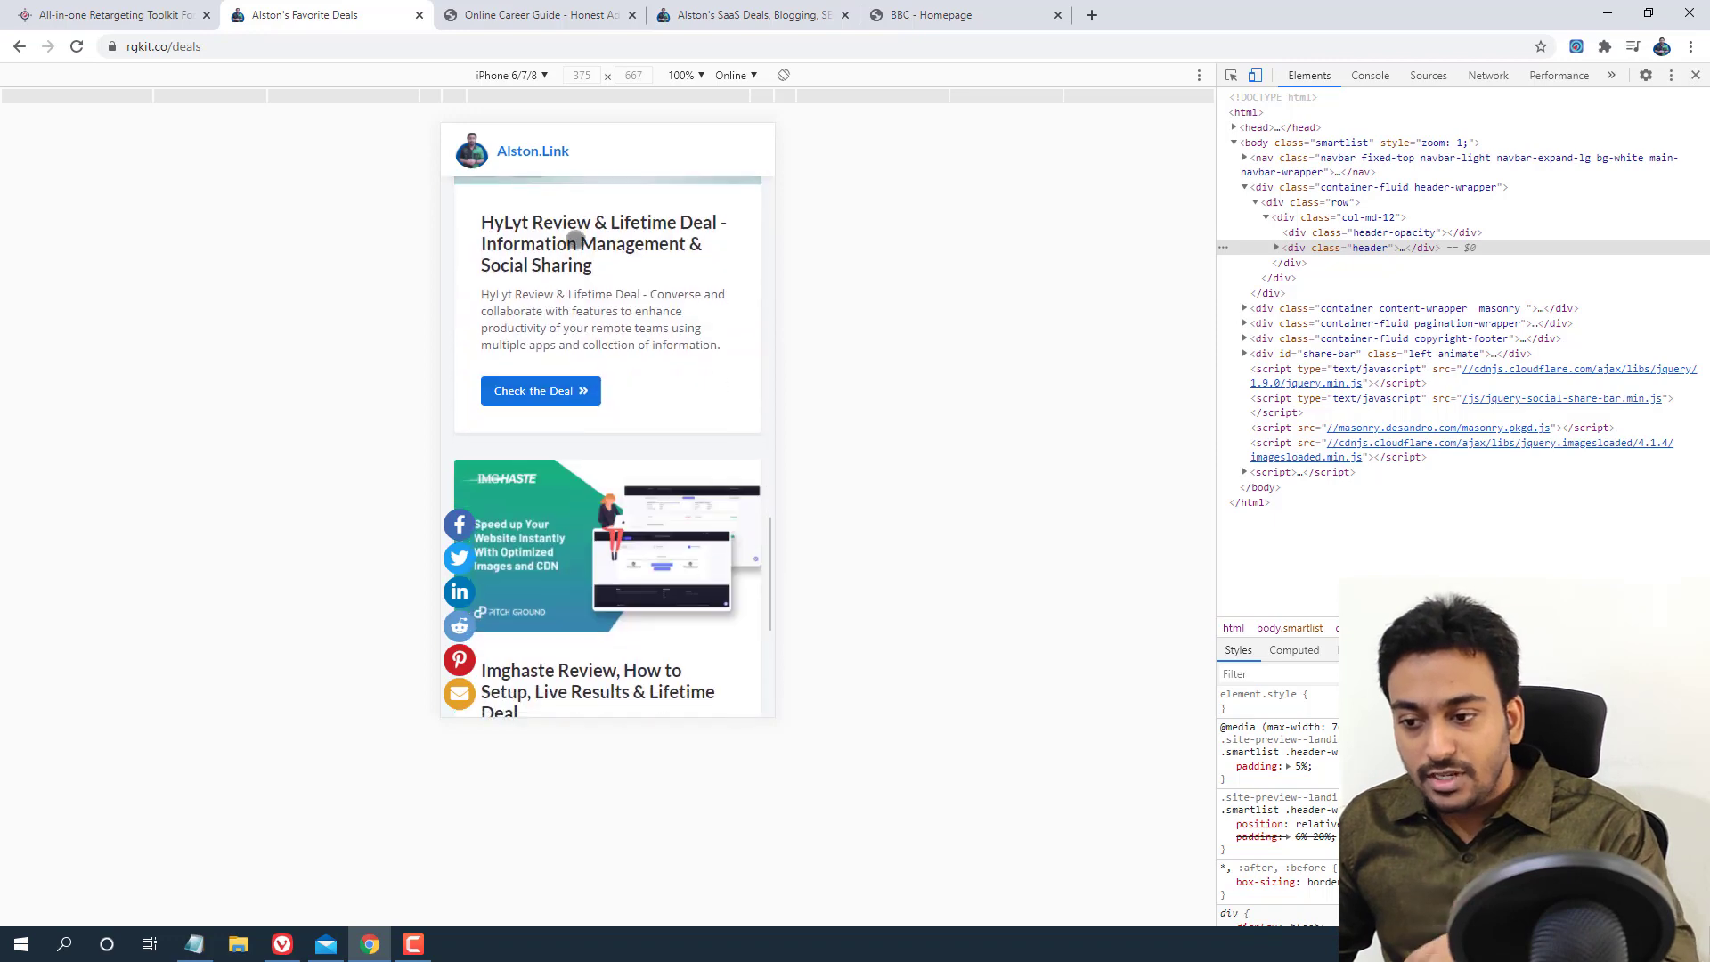
scroll(576, 239, down, 3)
scroll(575, 240, up, 6)
Preview the deals page at iPhone 5/SE size and look through its cards
click(520, 77)
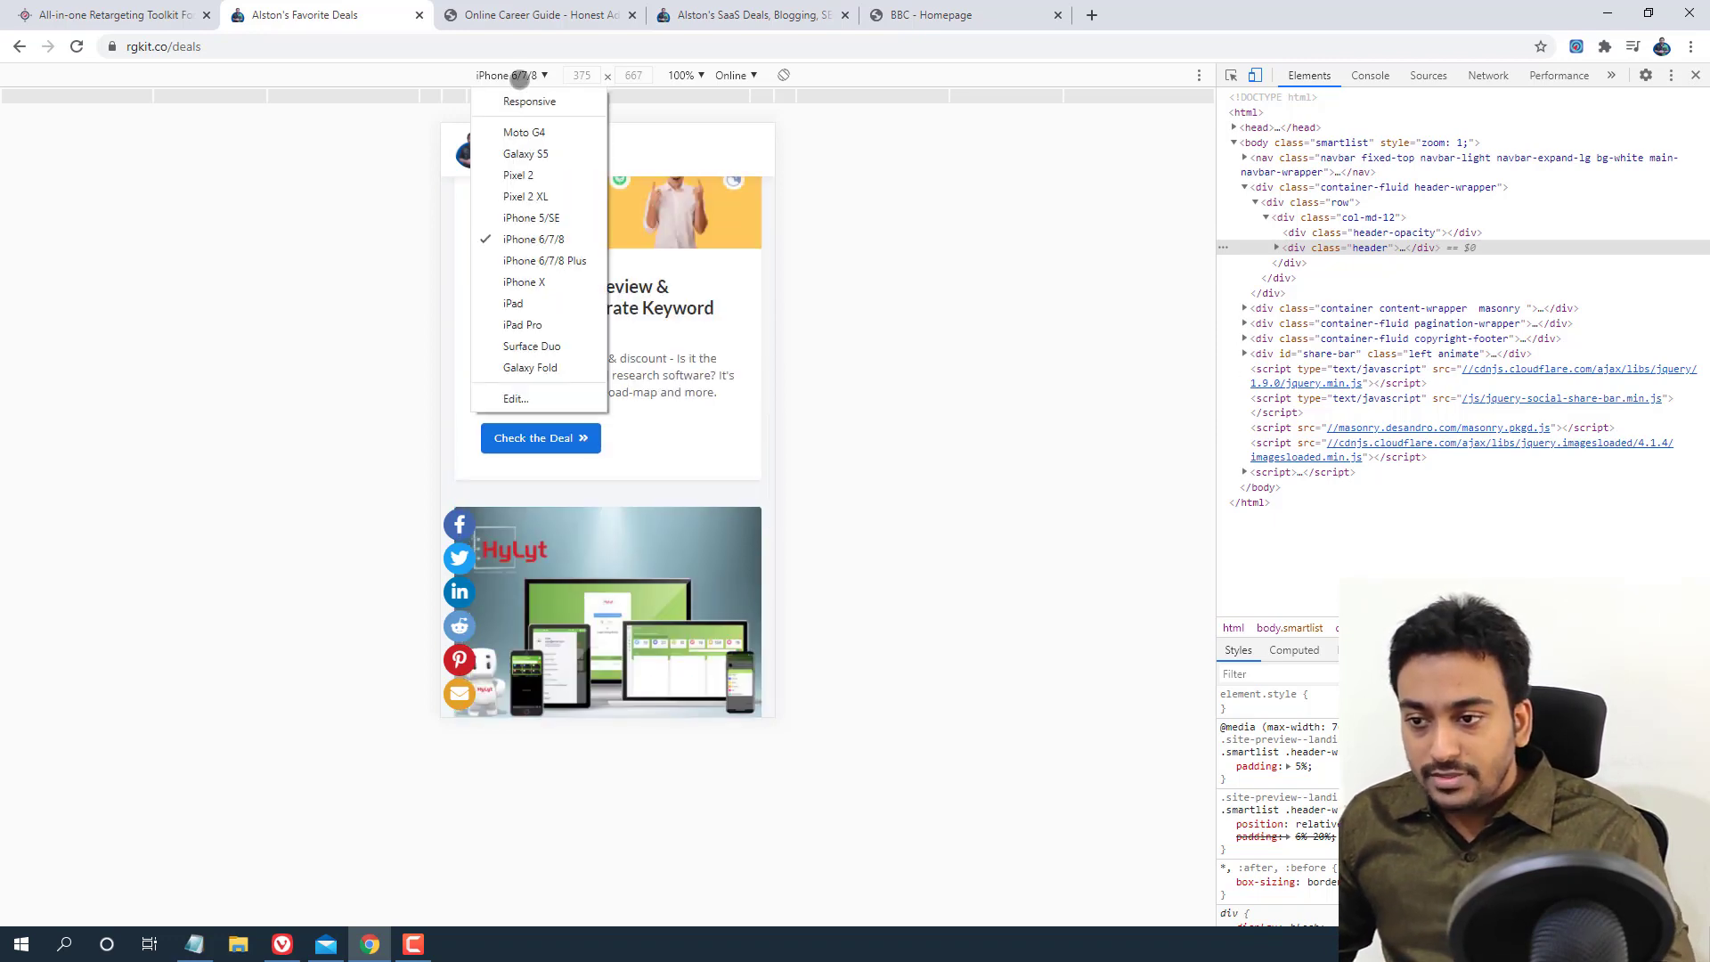
click(532, 217)
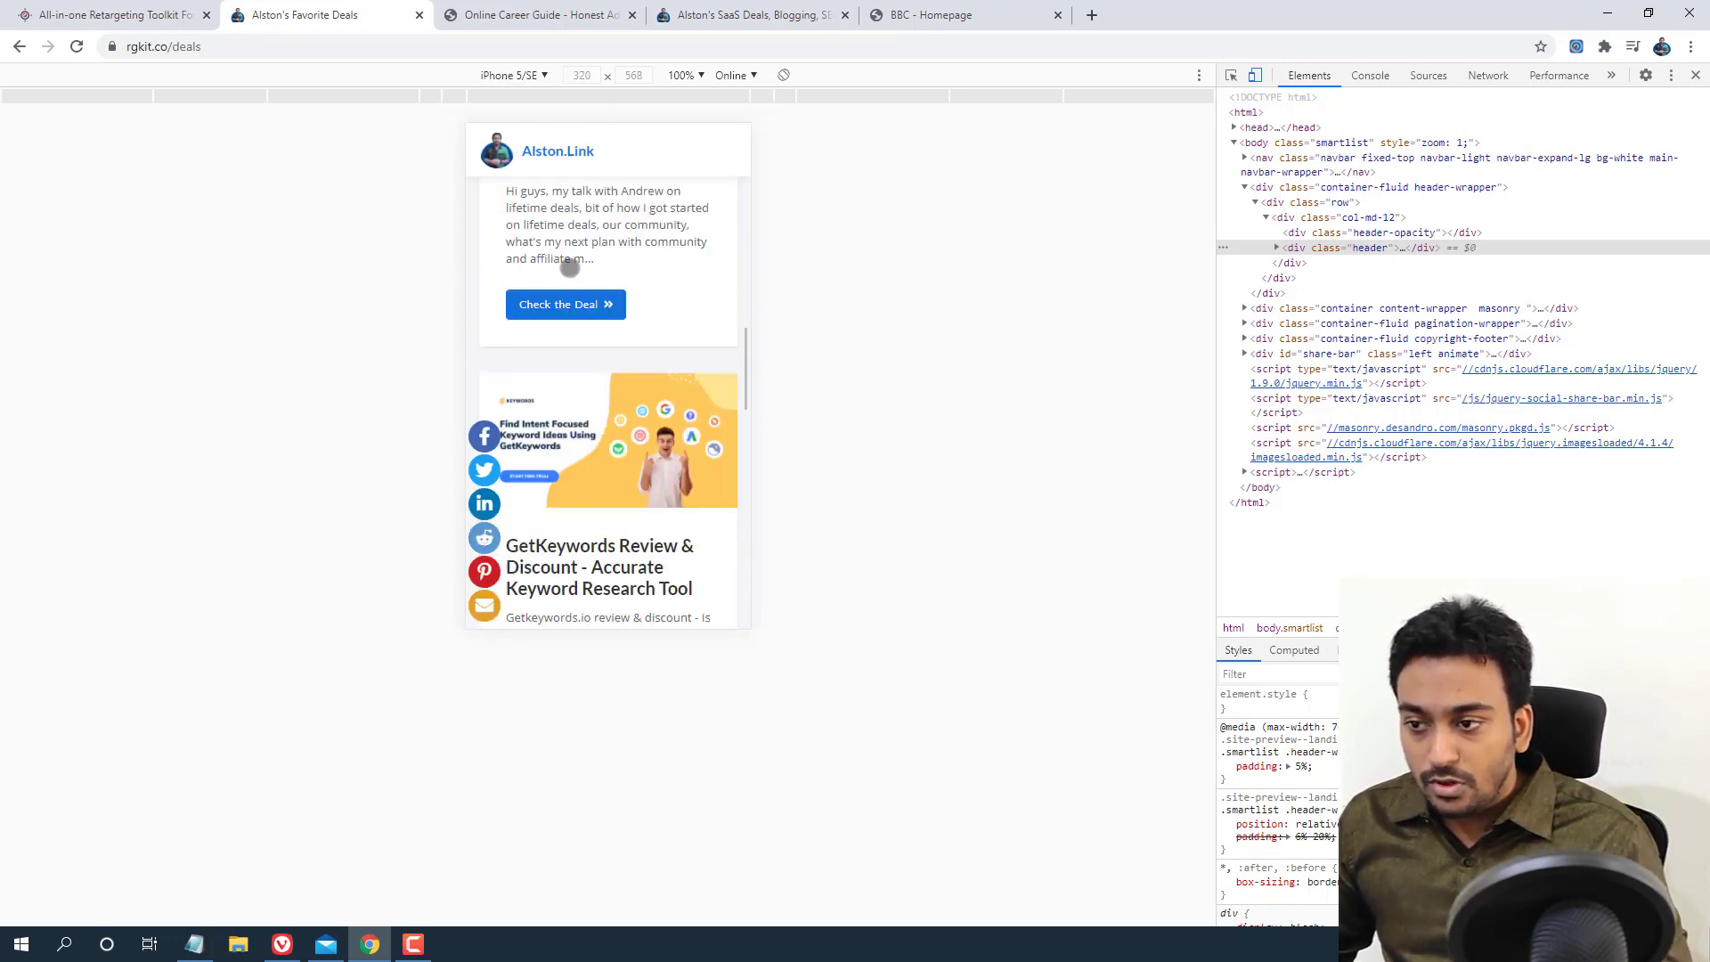
scroll(569, 267, up, 10)
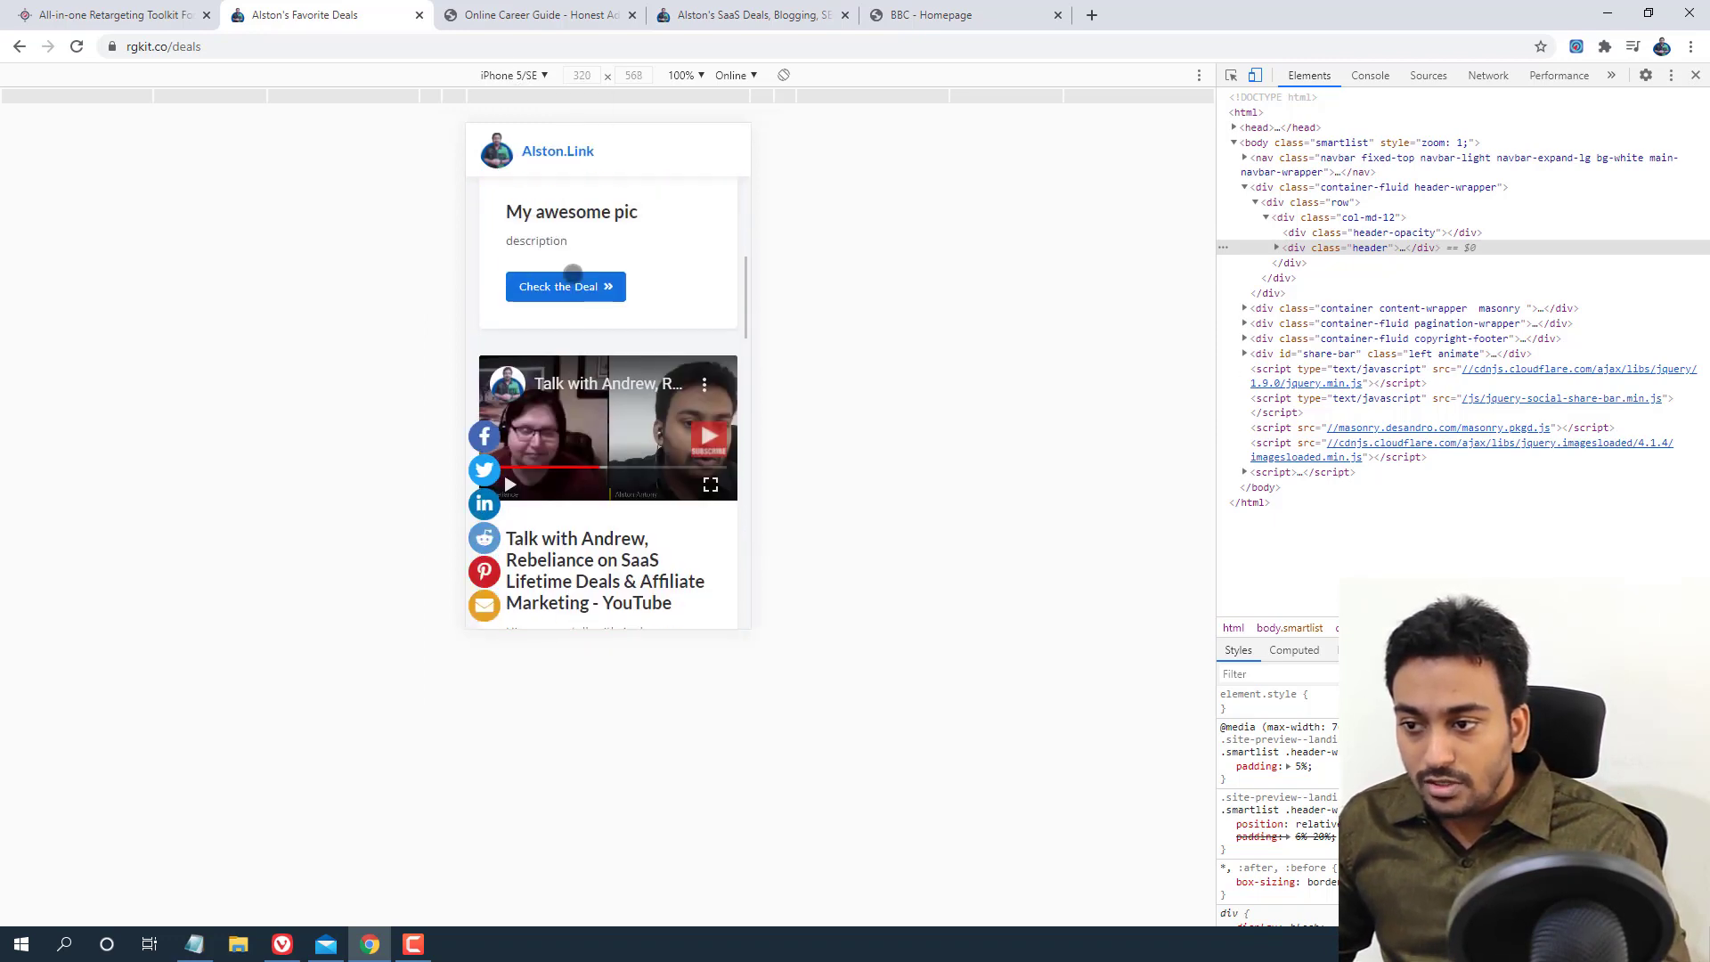
Preview the deals page at Galaxy S5 size and at iPad size
click(539, 72)
click(546, 141)
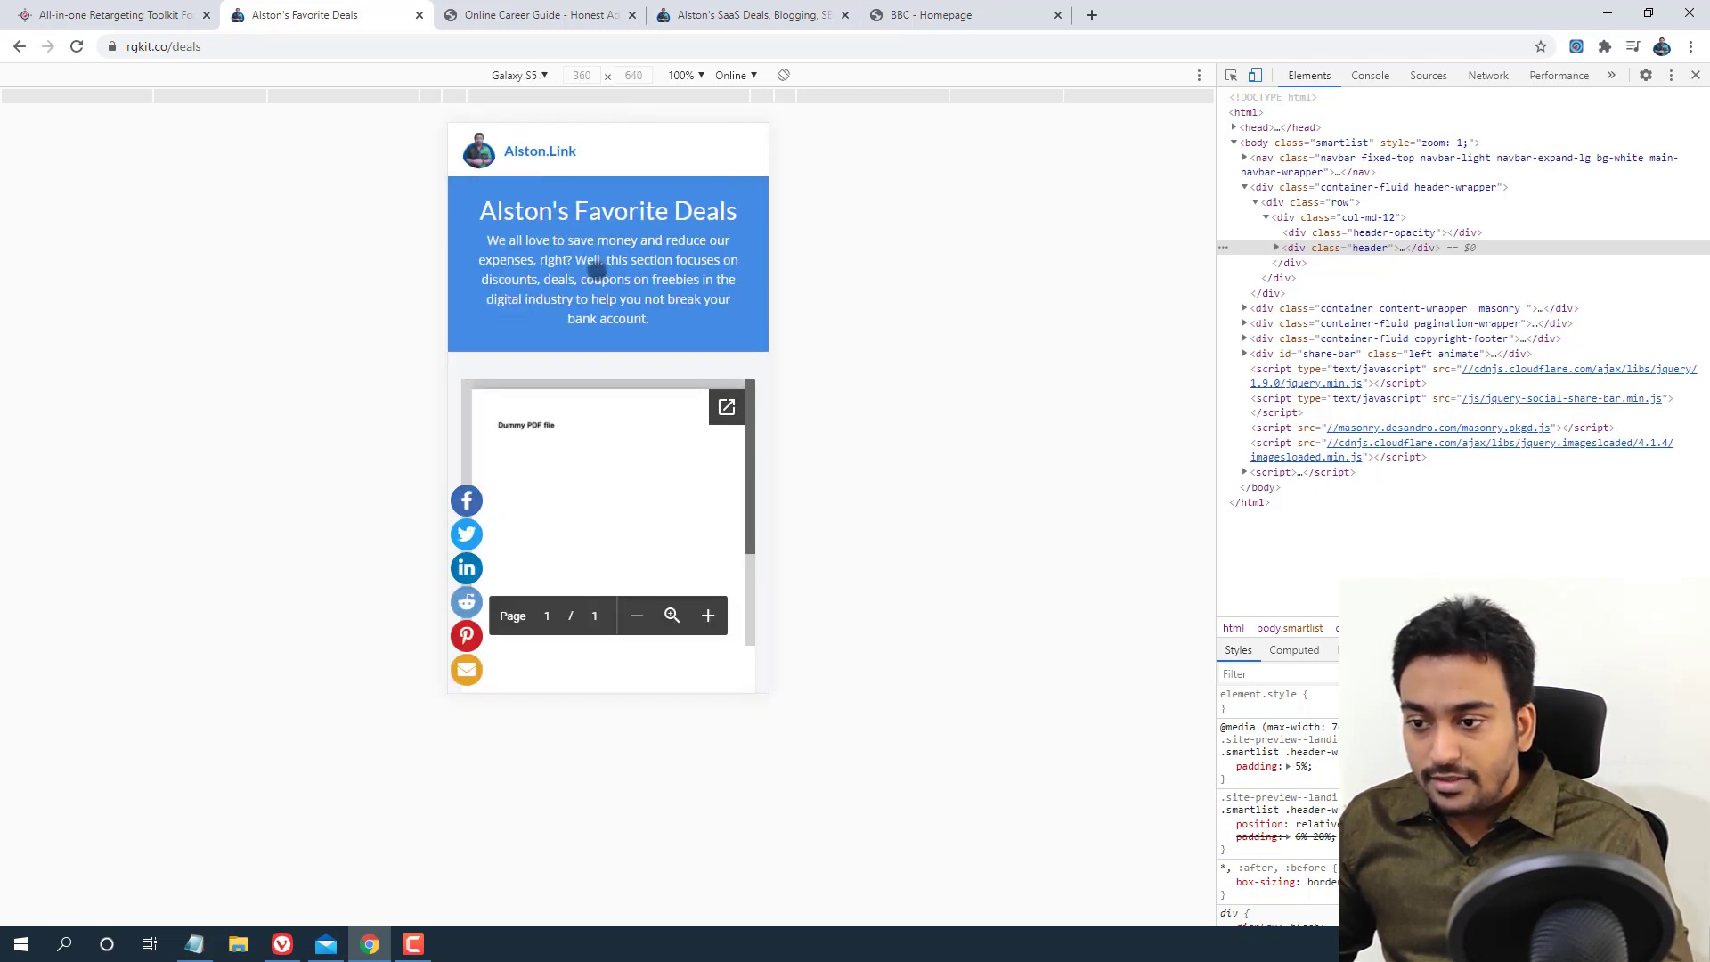
scroll(597, 267, down, 8)
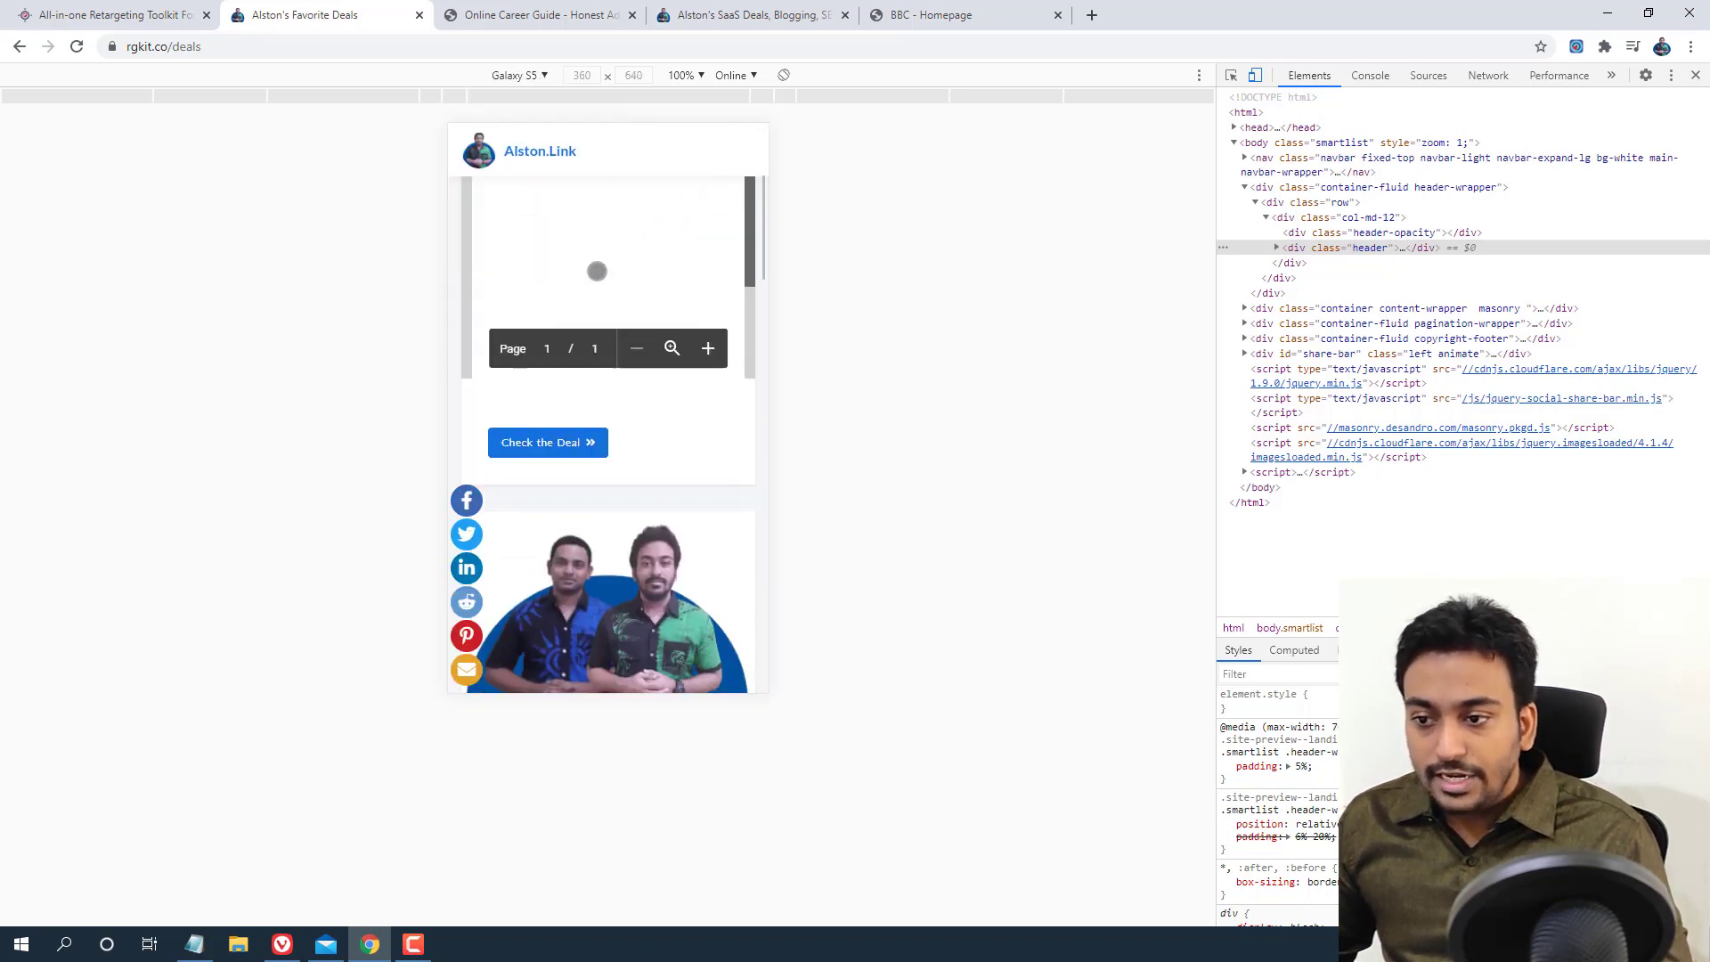
click(521, 76)
click(552, 302)
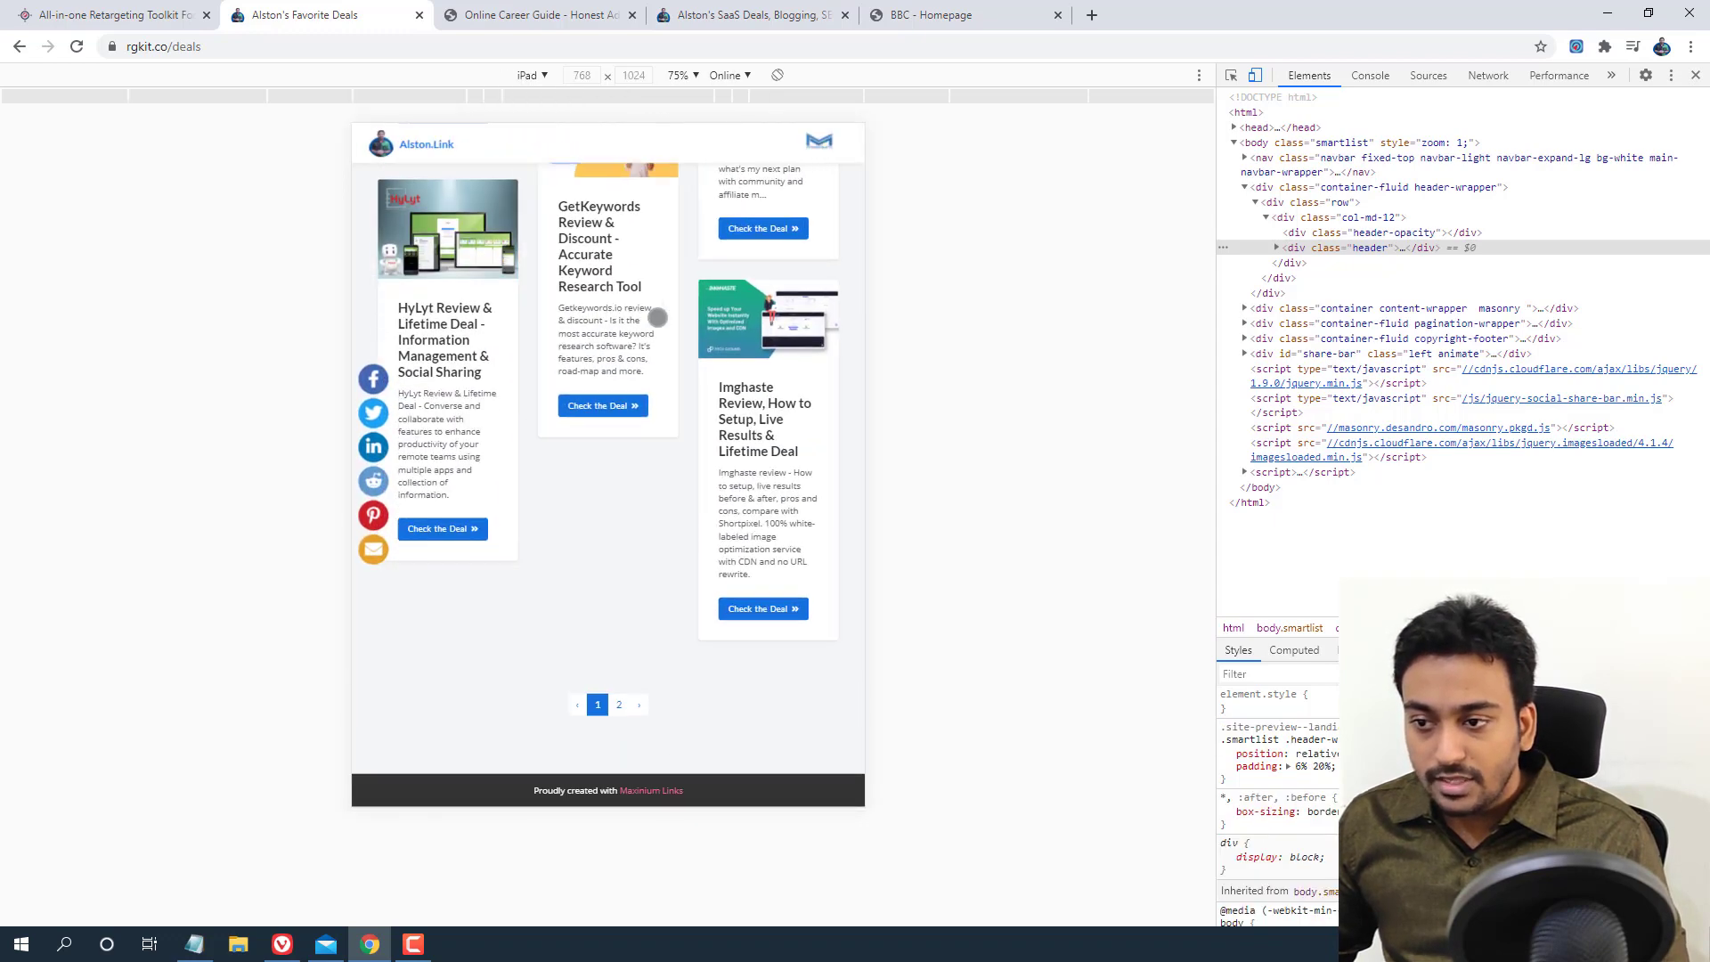
Close the Alston's Favorite Deals page and switch back to the RetargetKit campaign list in Vivaldi
scroll(657, 317, up, 10)
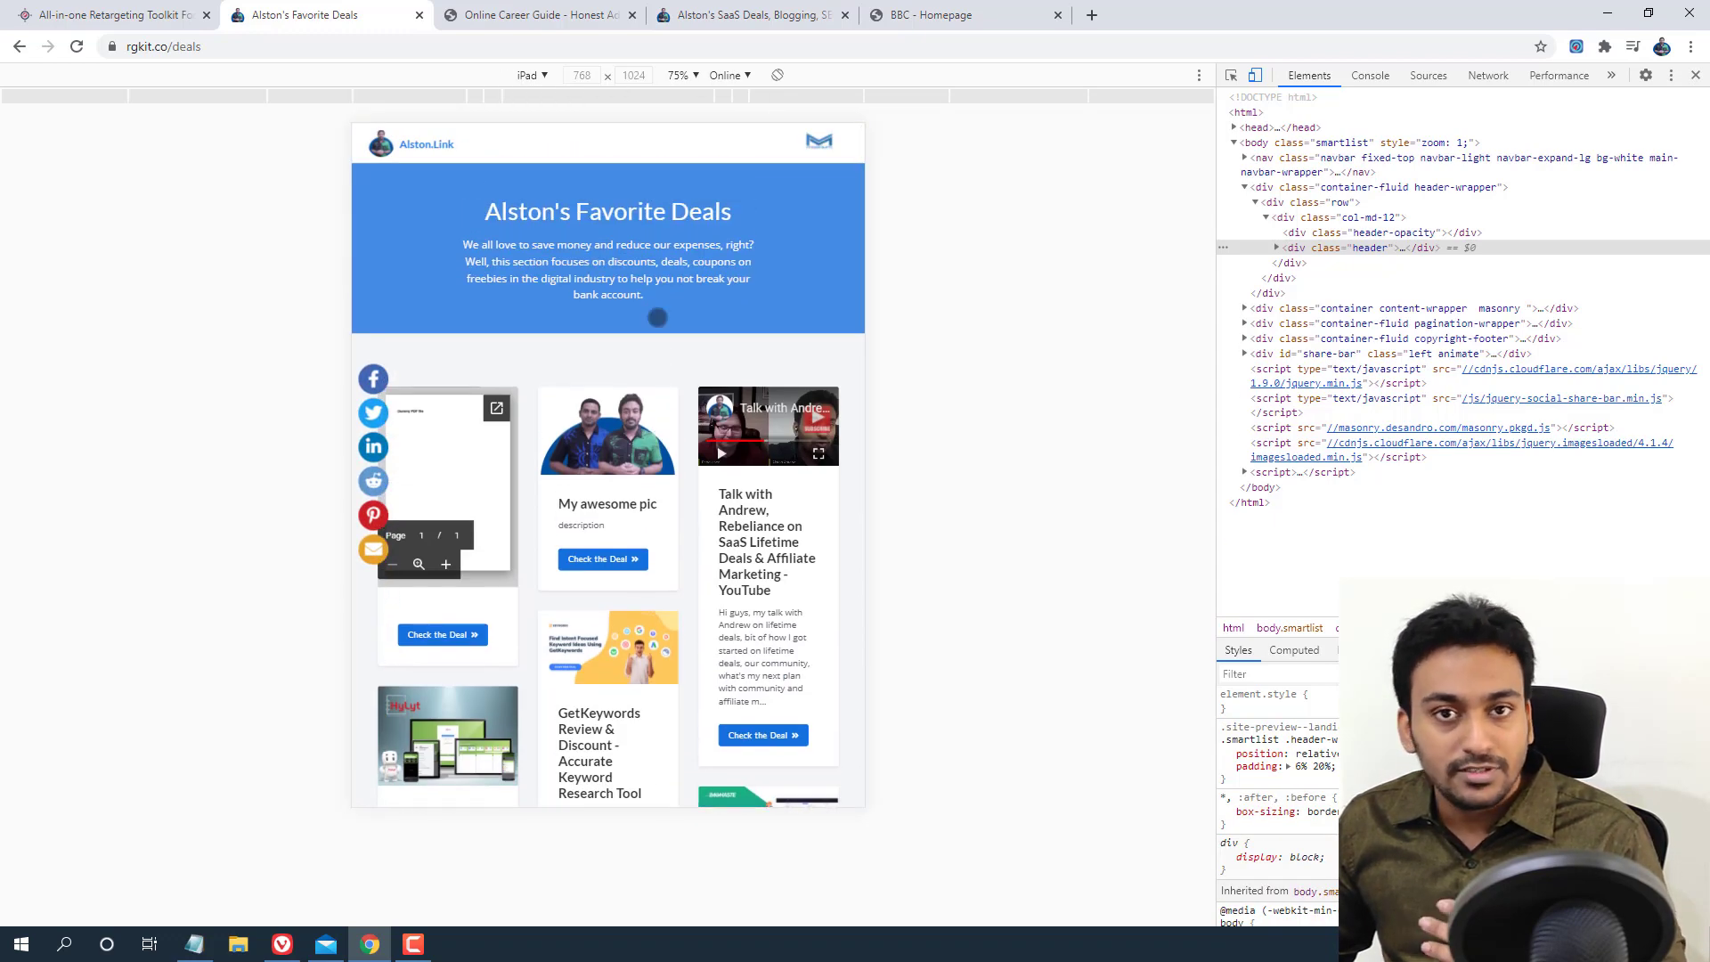
click(419, 15)
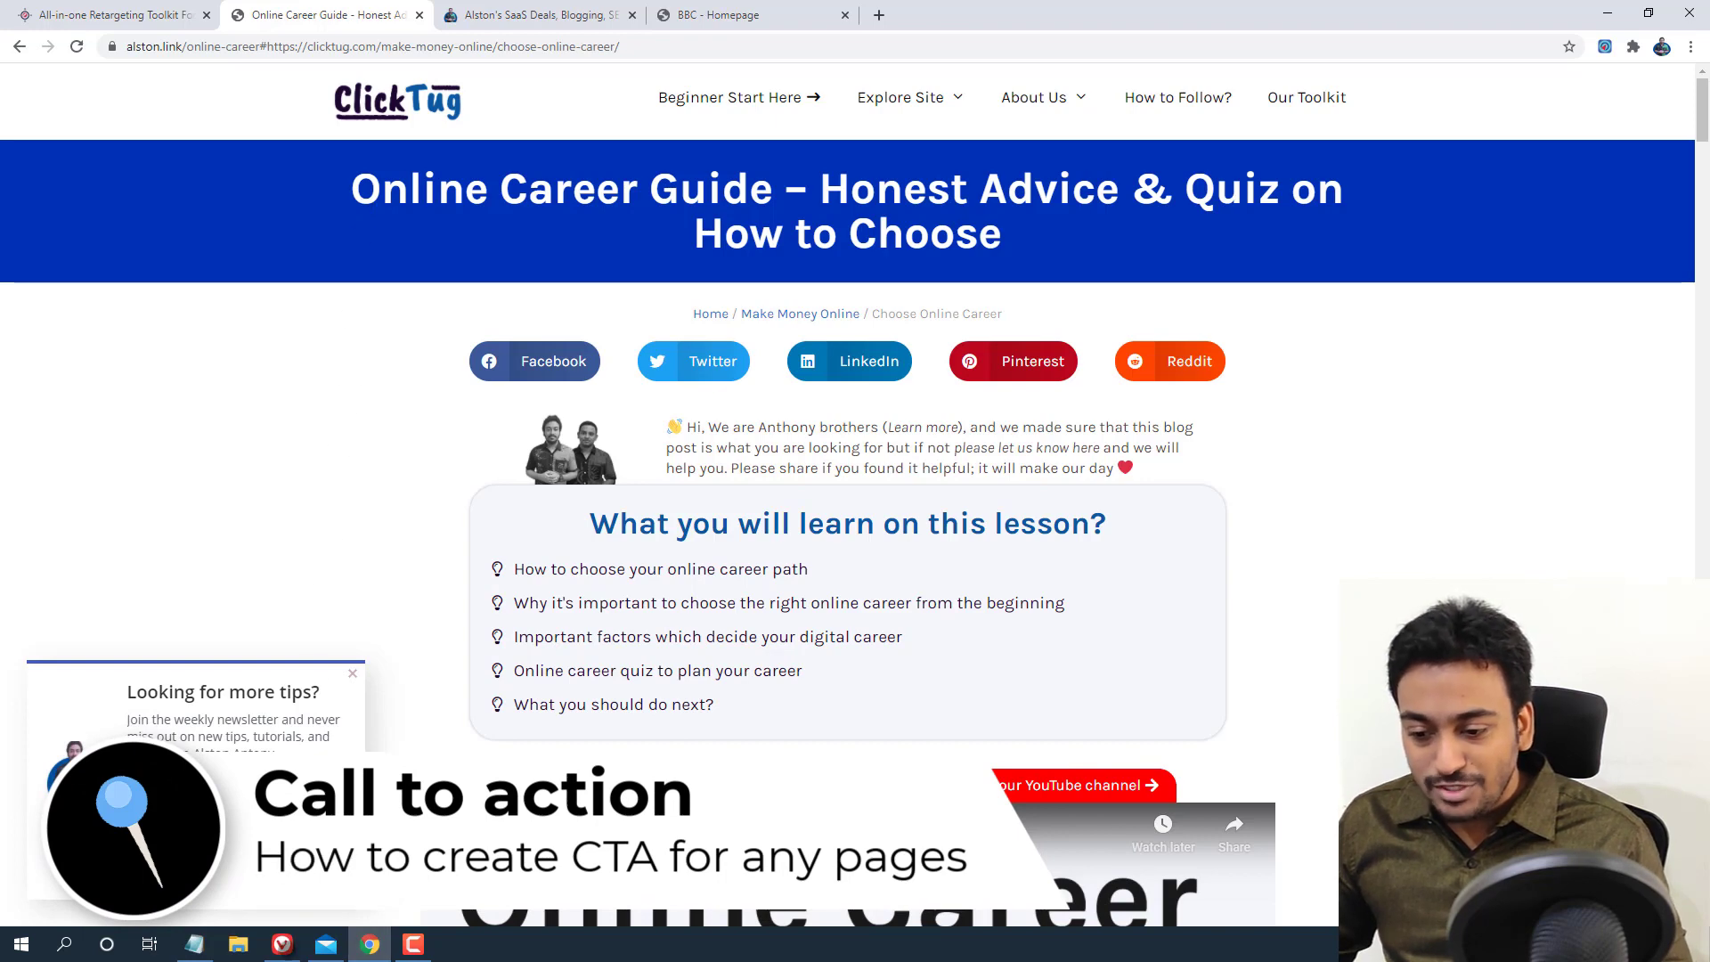
key(alt+Tab)
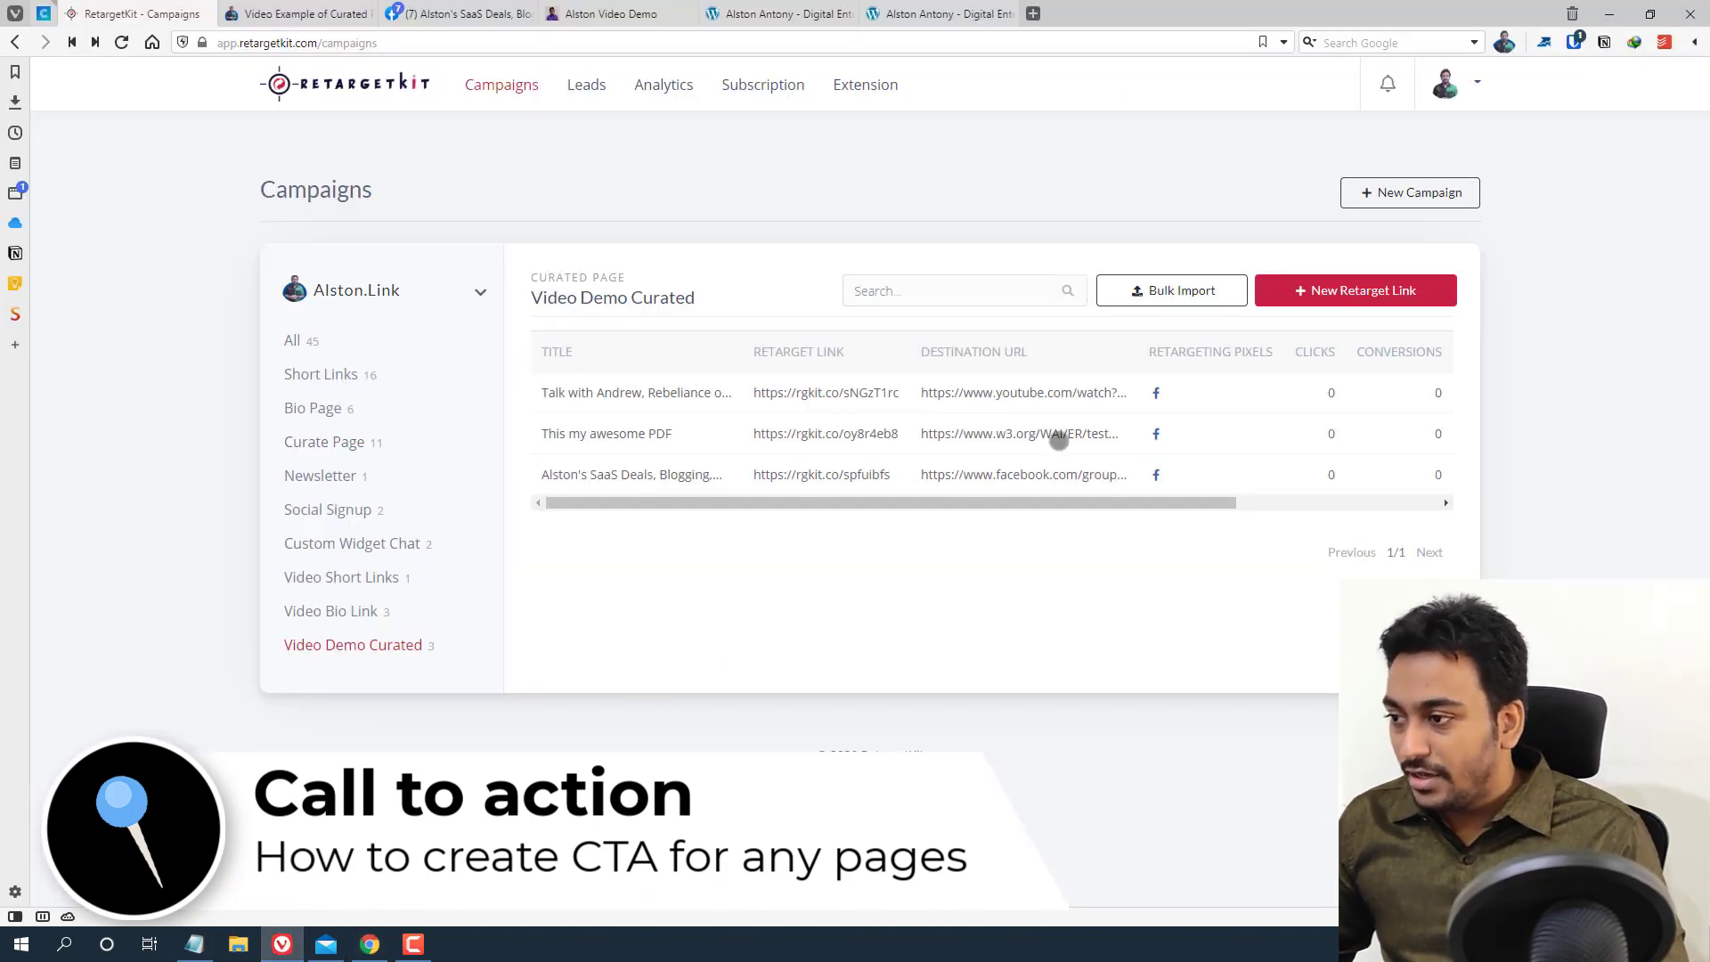
Start a new campaign under the Alston.link brand
click(1421, 198)
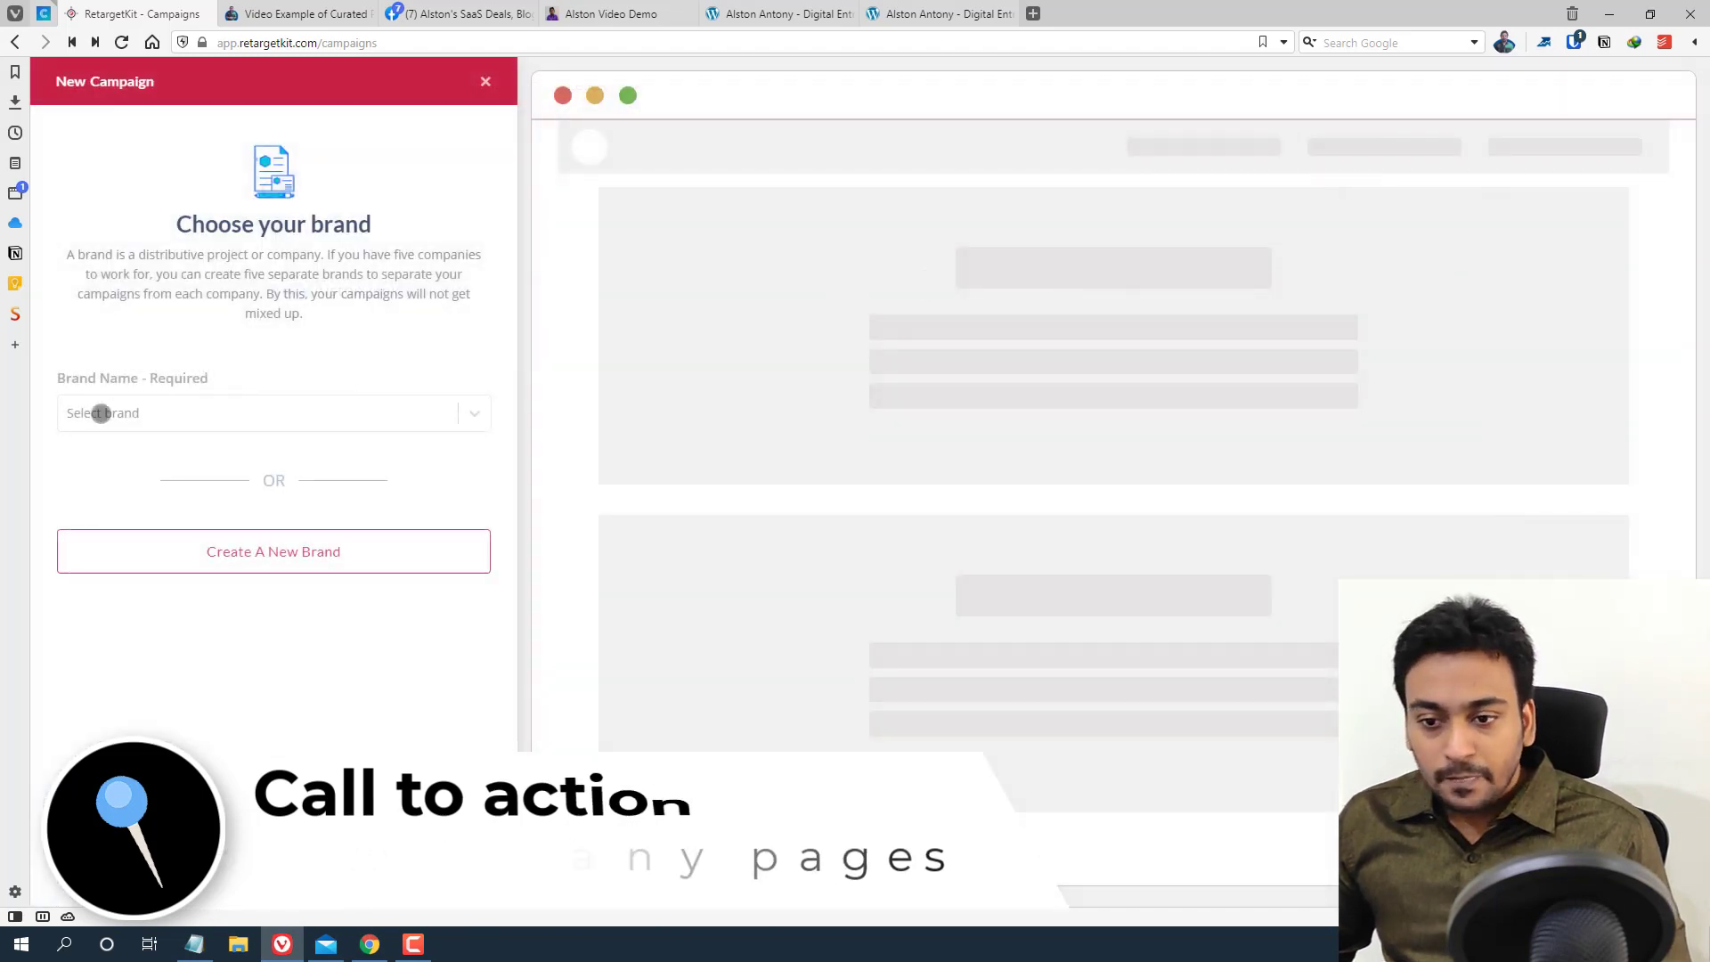
click(100, 412)
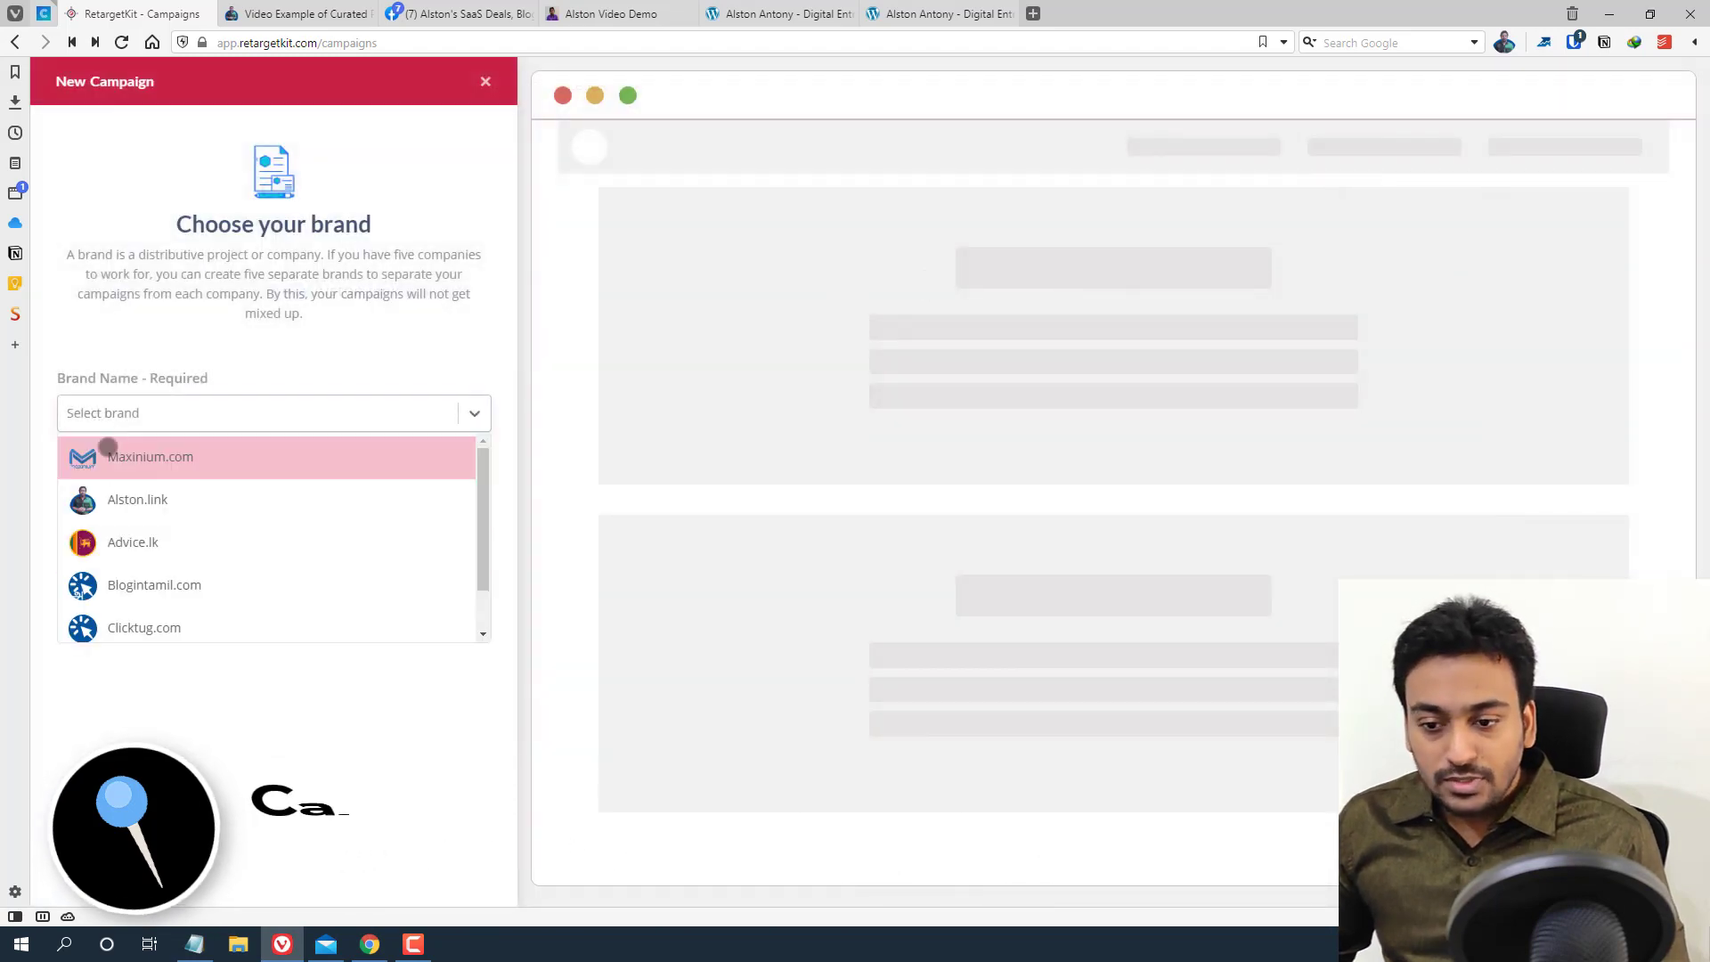
click(156, 533)
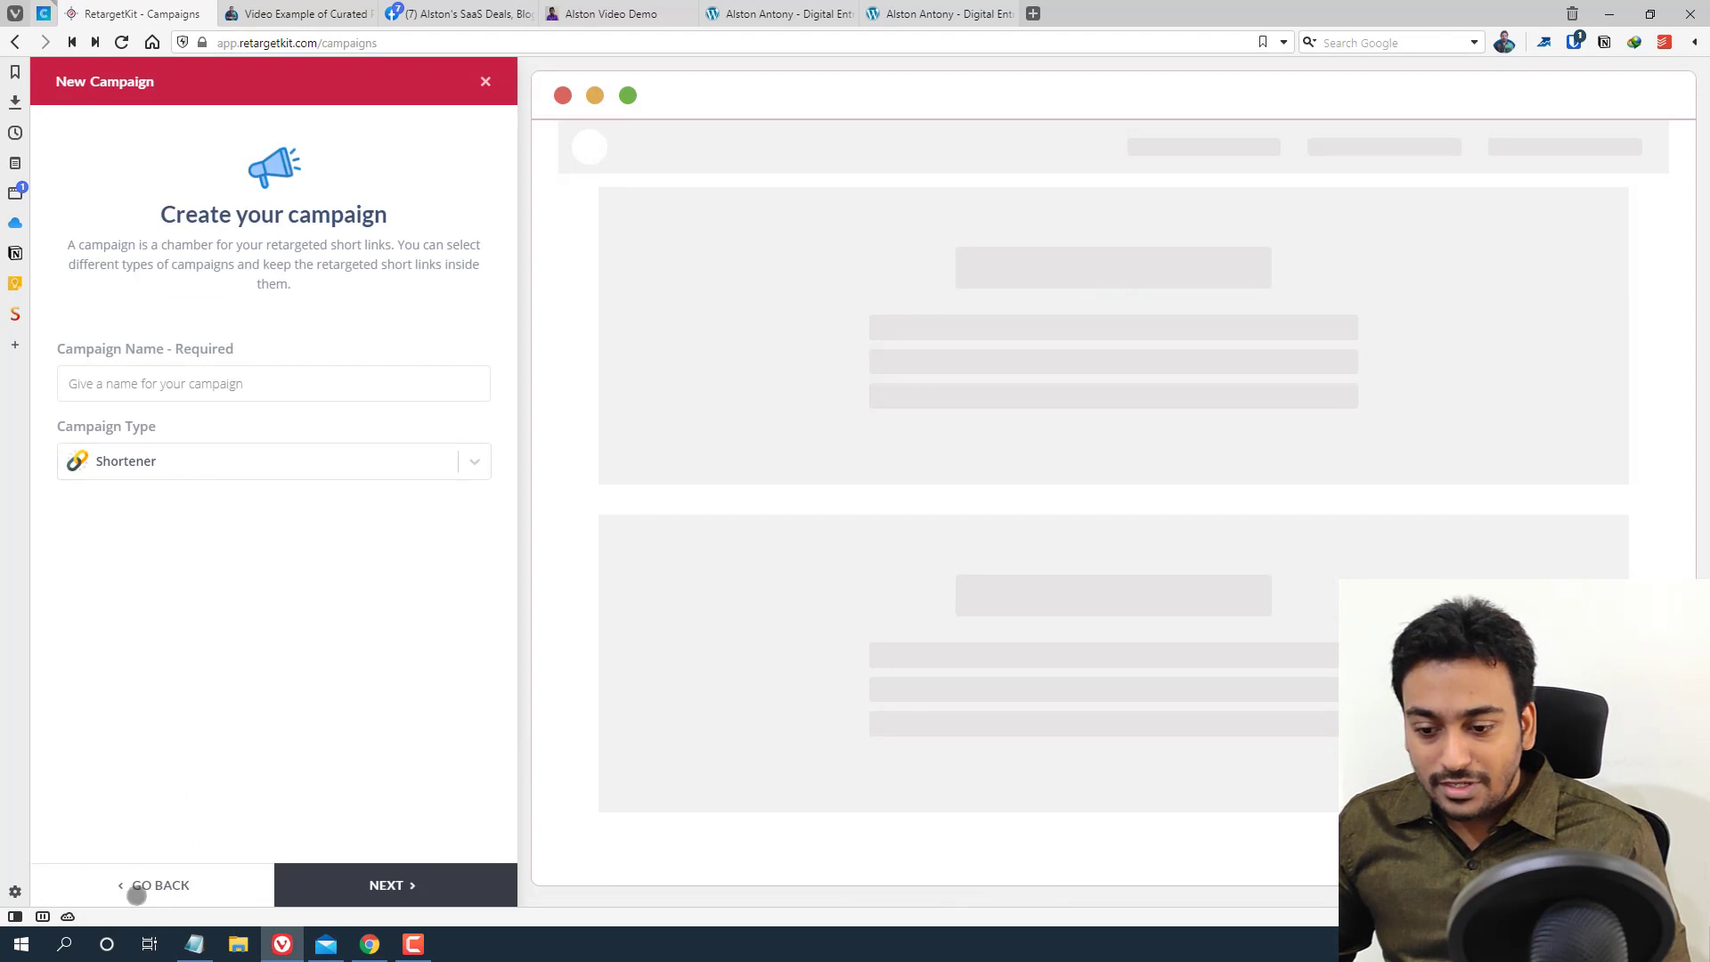
click(135, 888)
click(206, 417)
click(173, 488)
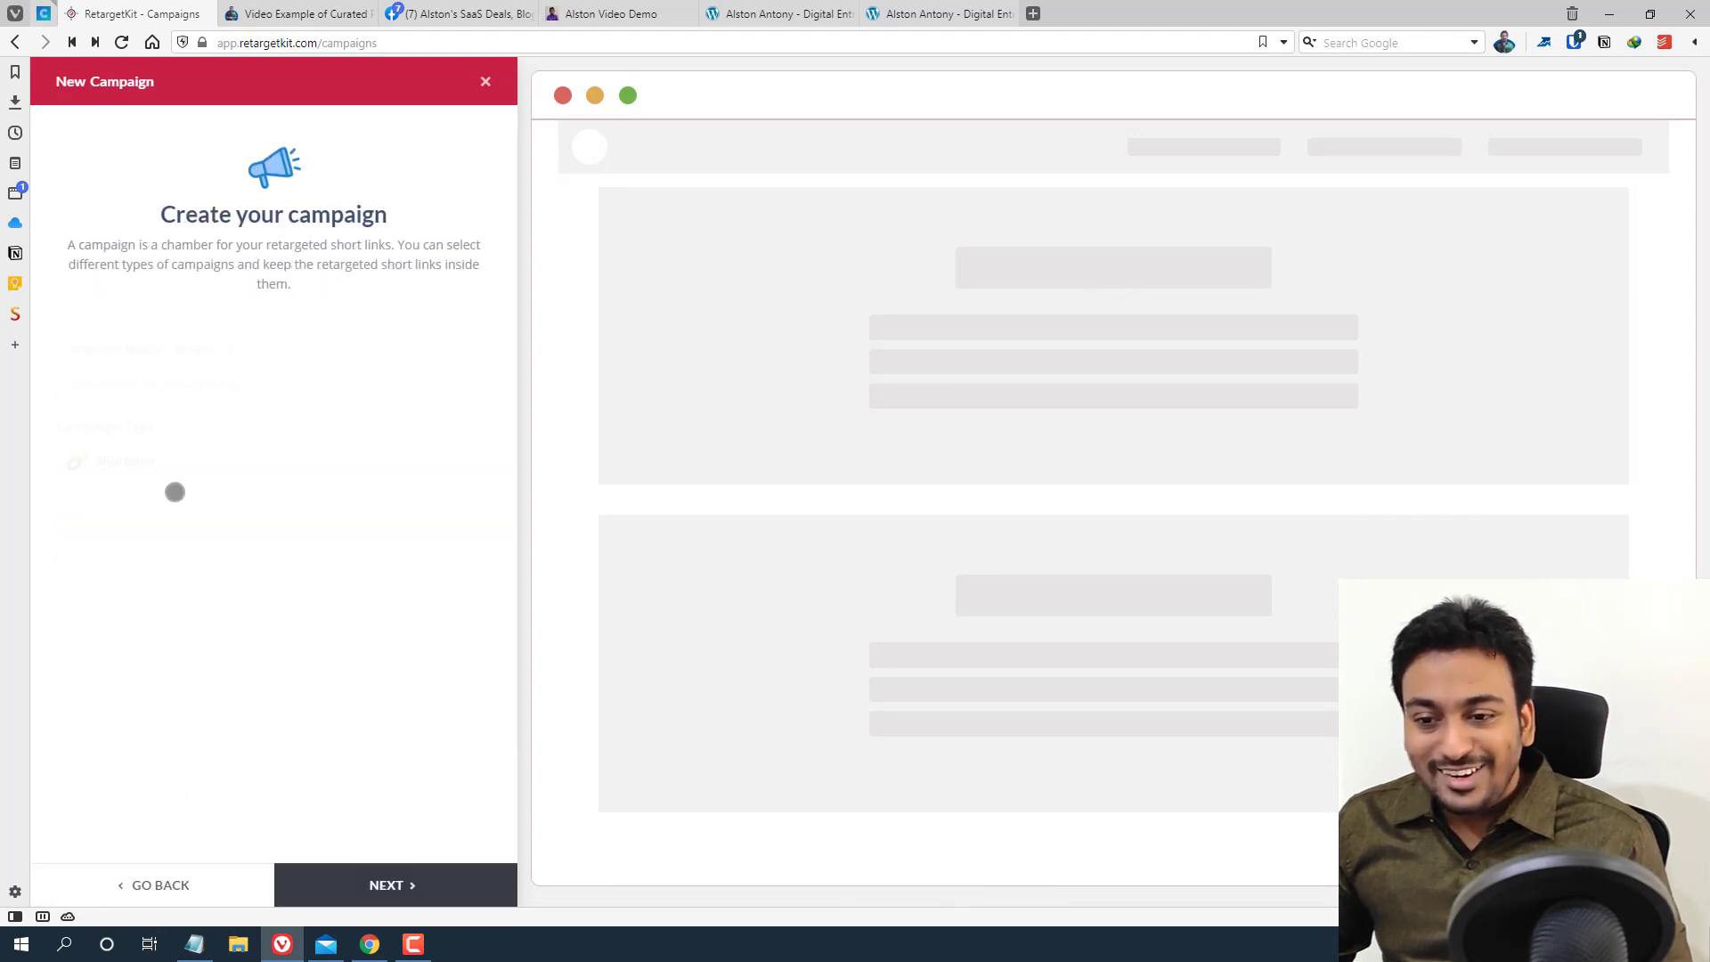
Set the campaign type to Call To Action and name the campaign Video Call to Action
click(168, 464)
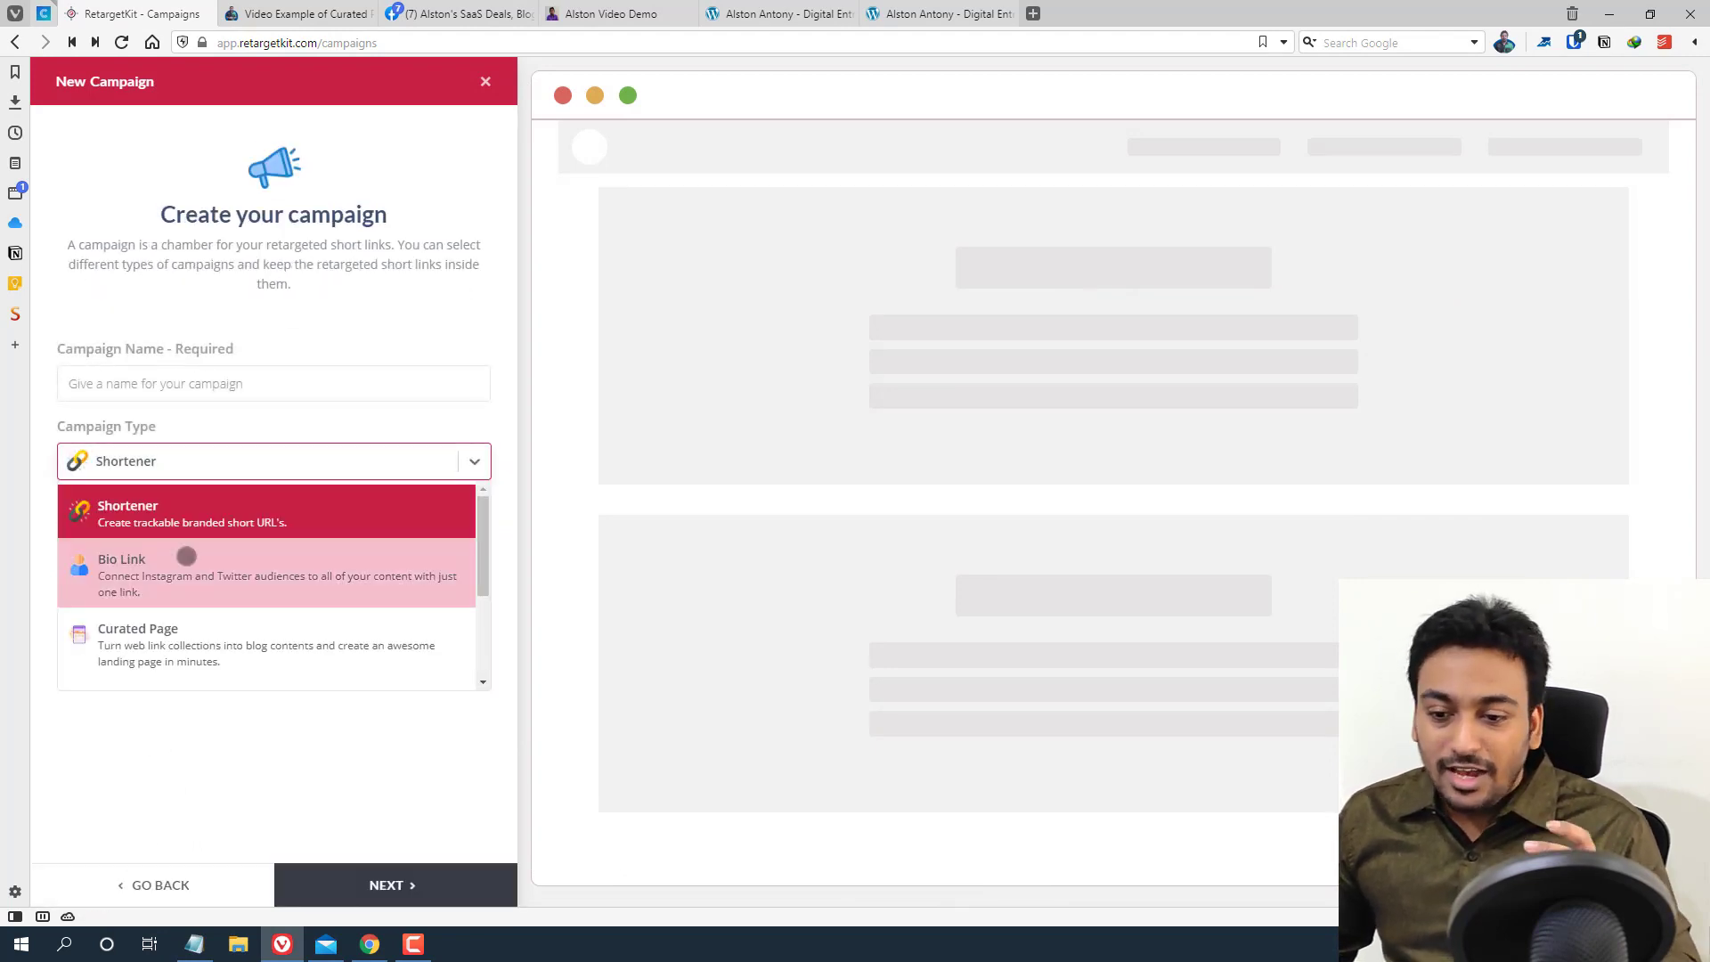
scroll(185, 554, down, 2)
scroll(186, 556, down, 2)
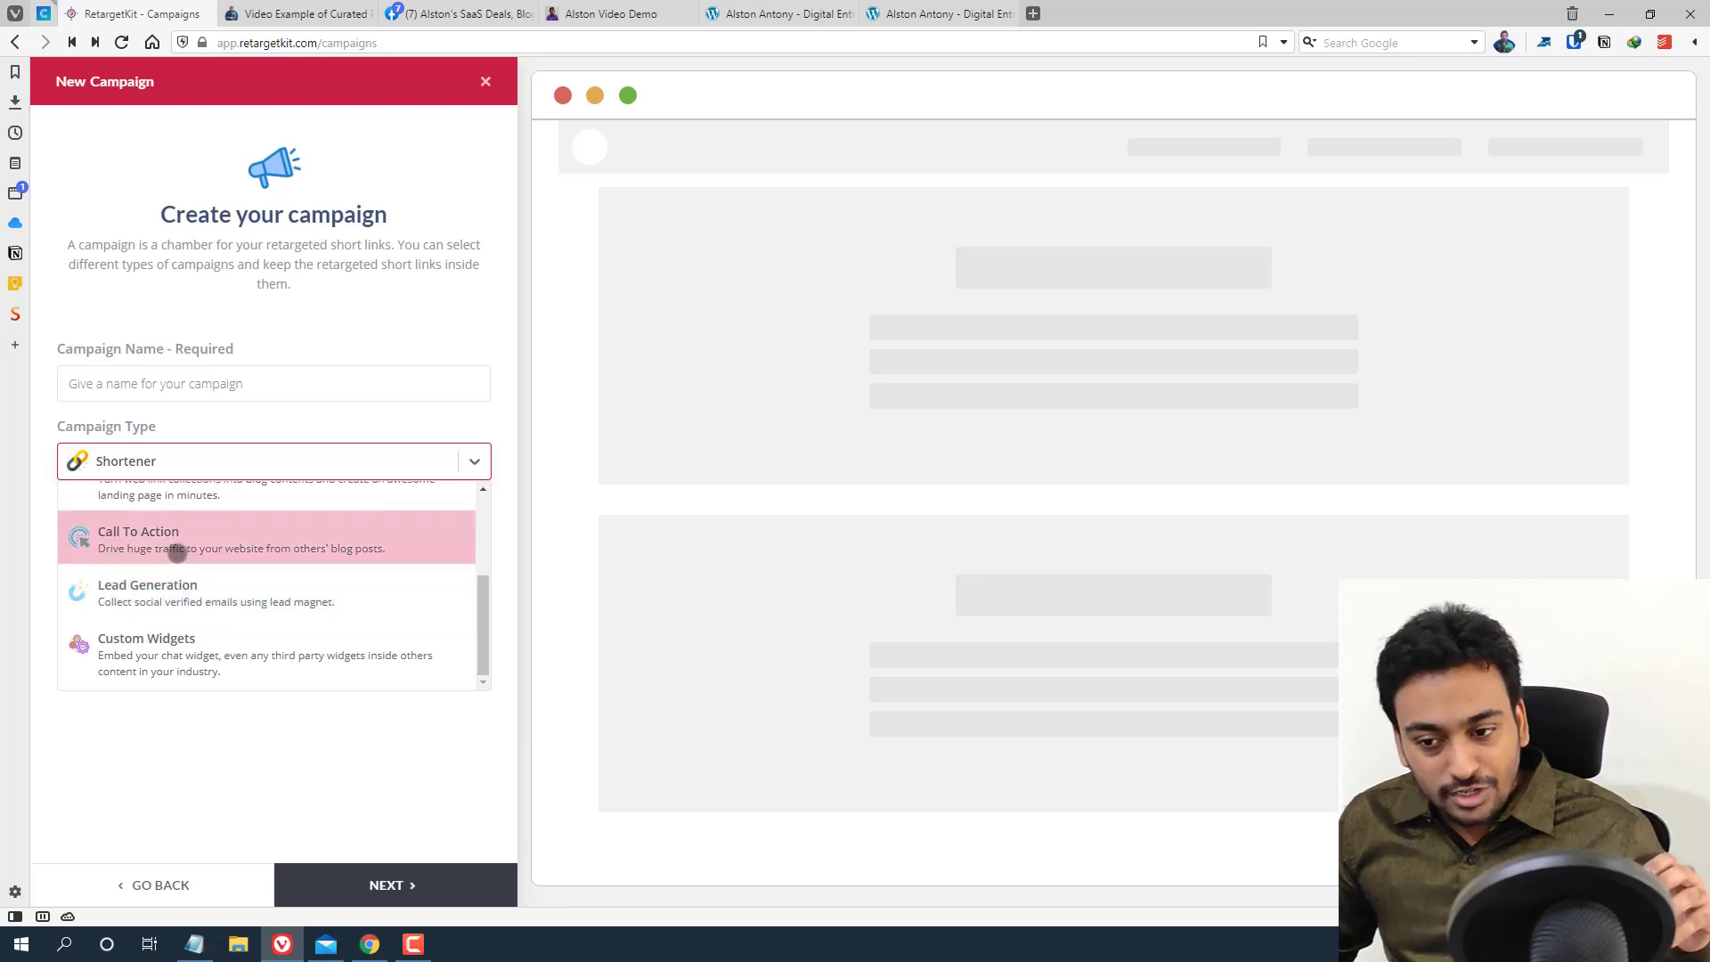
click(157, 547)
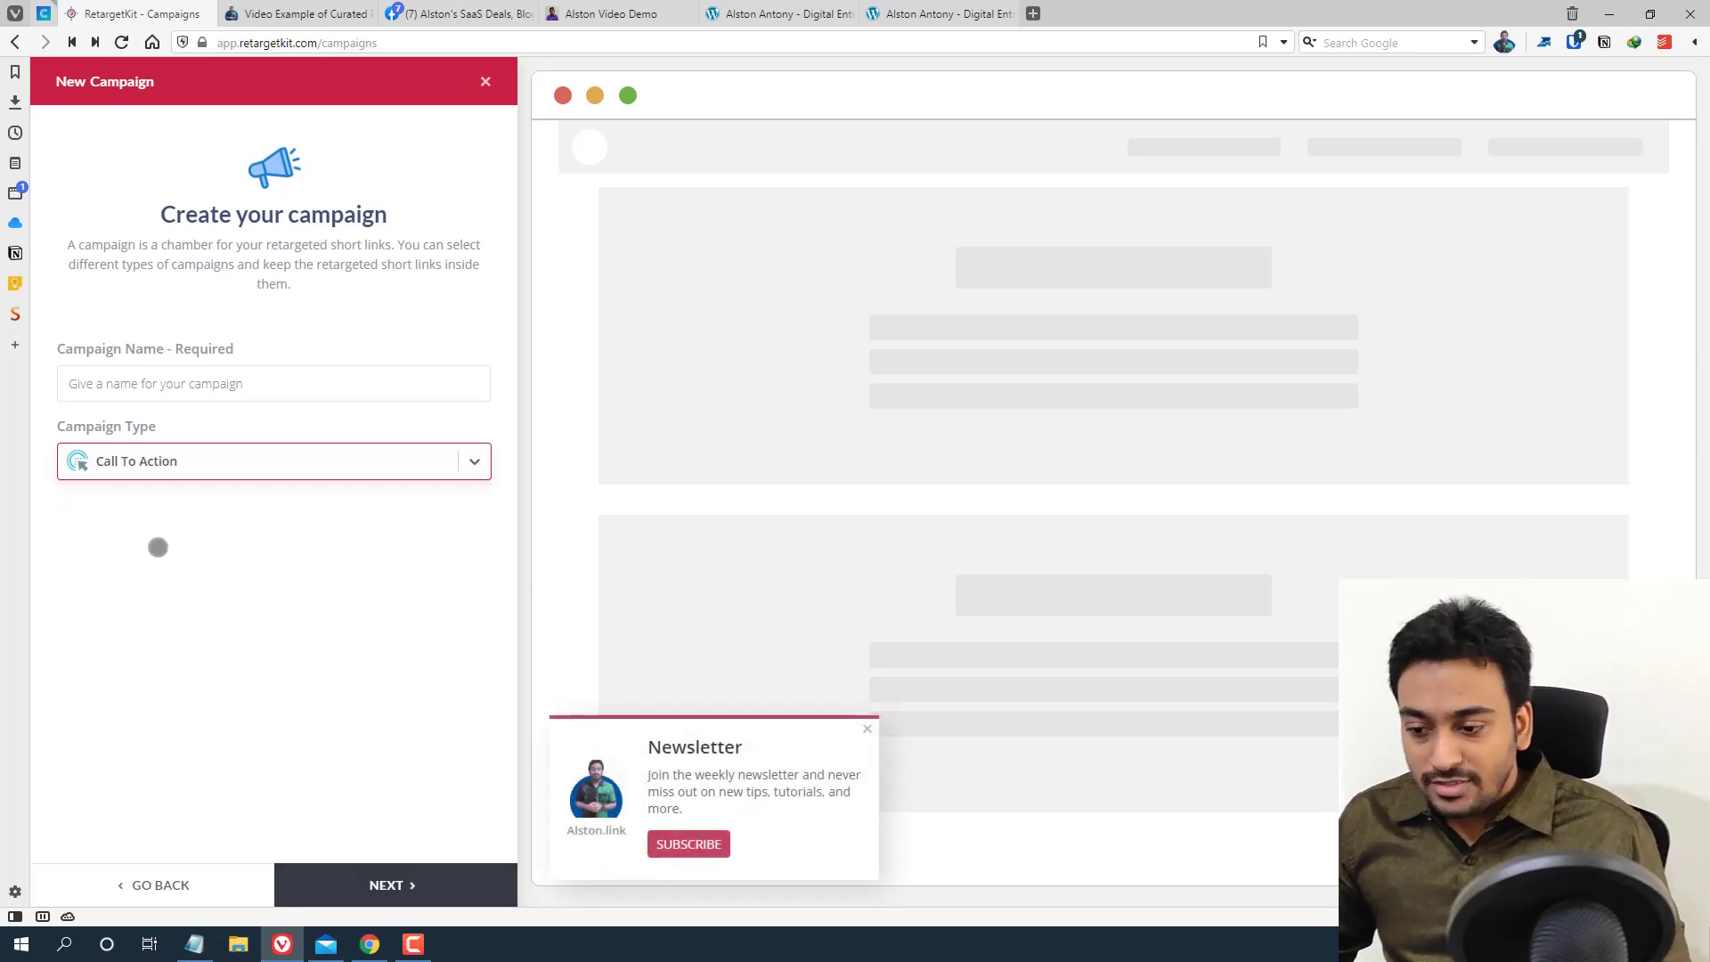
click(466, 892)
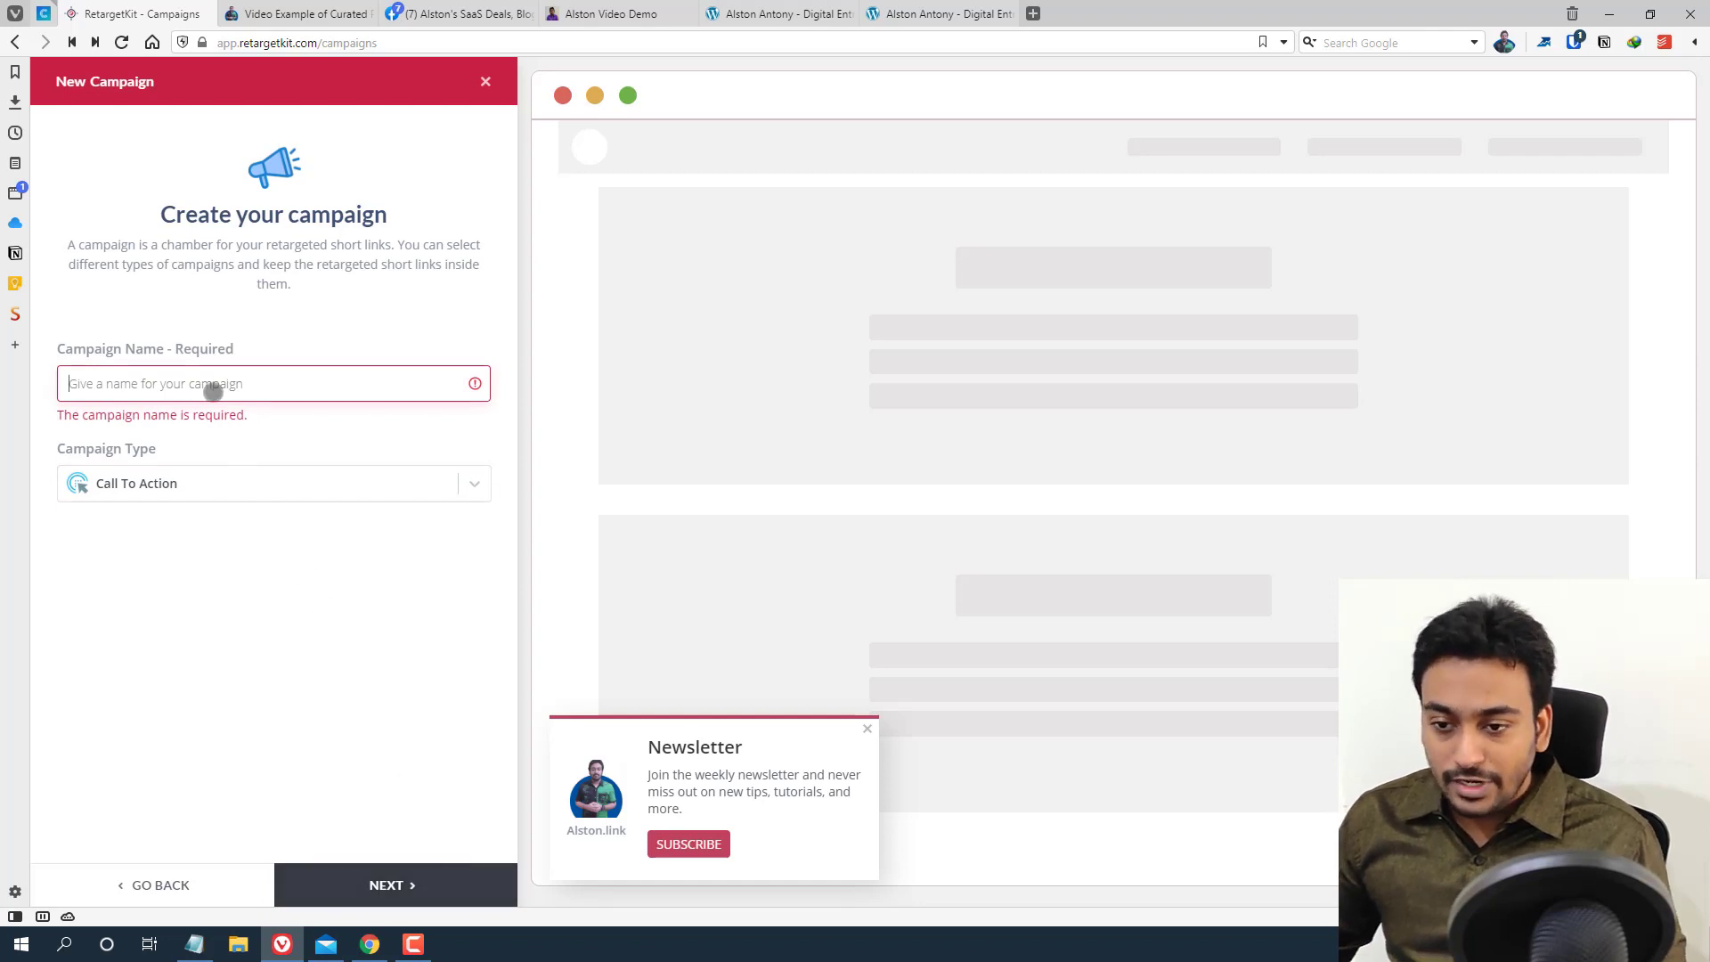
text(Video Call to Action)
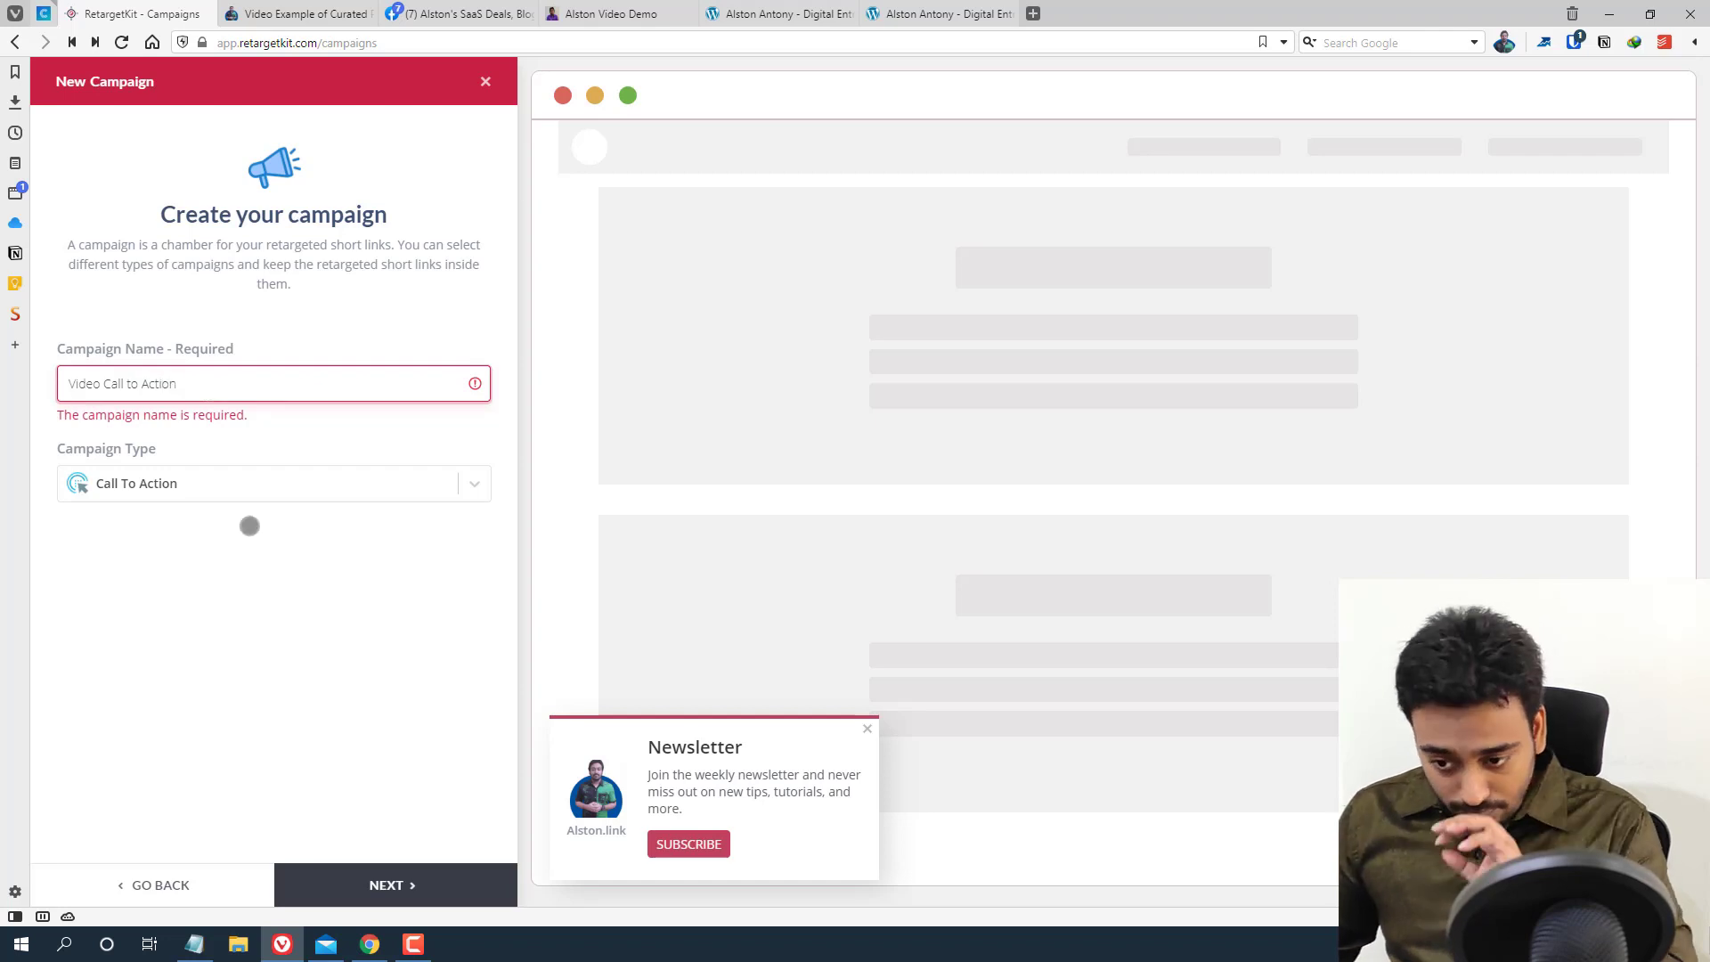
click(356, 881)
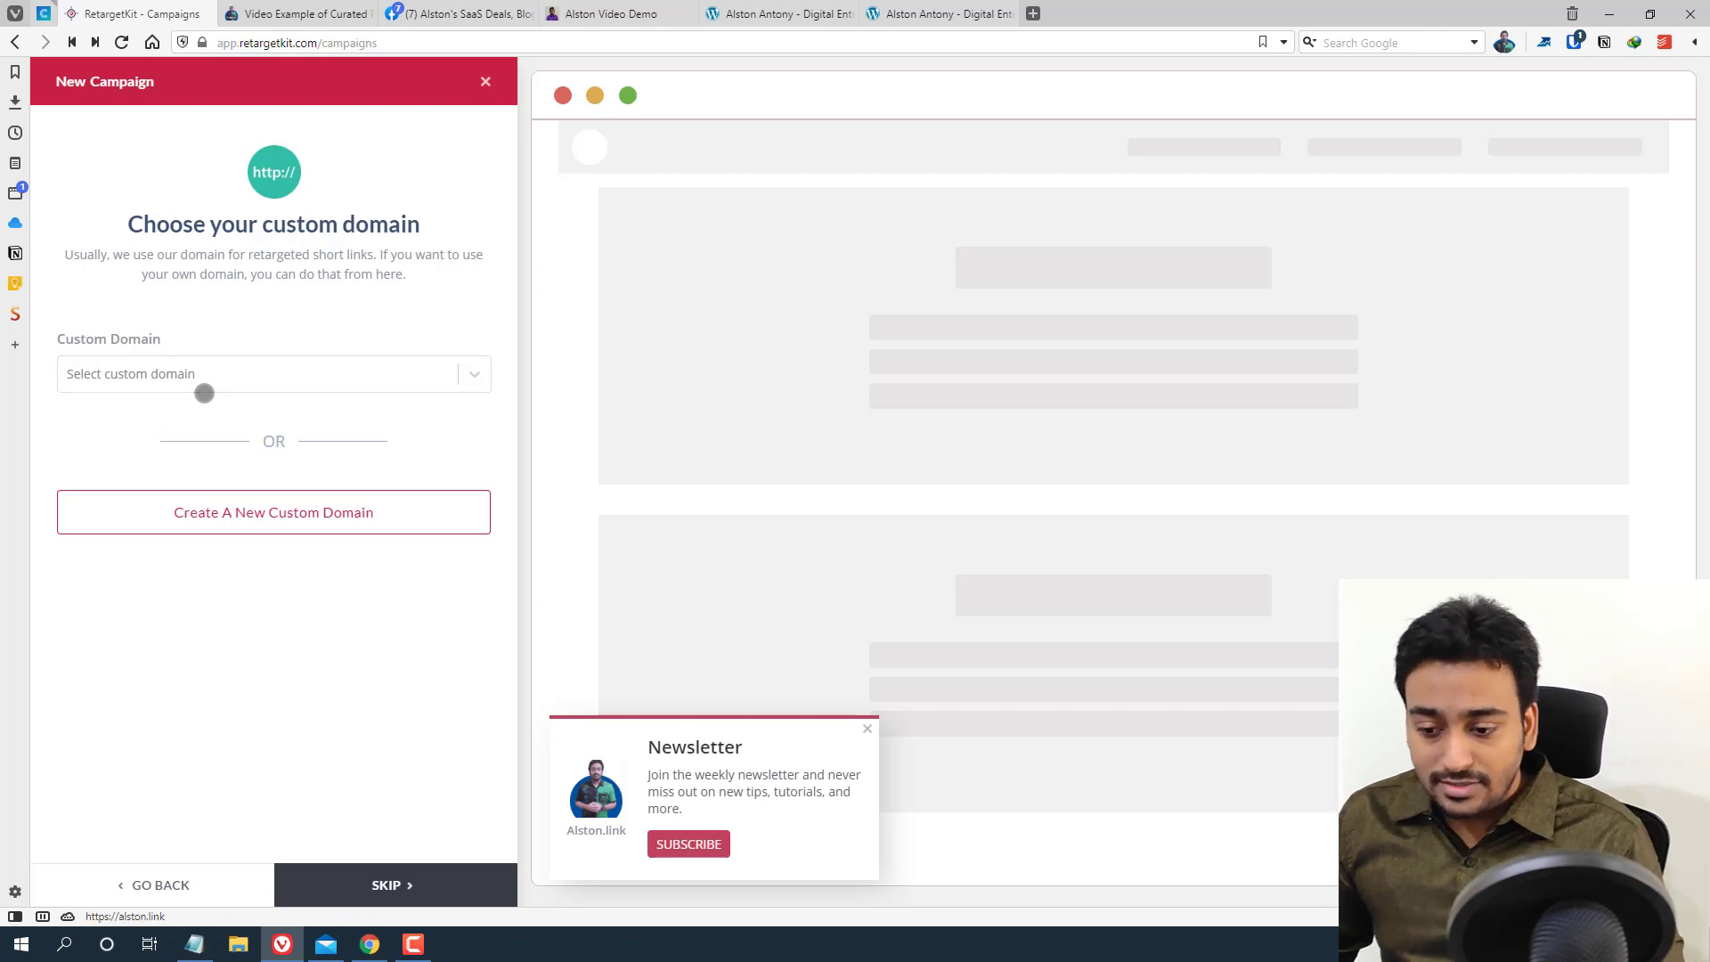
Skip the custom domain and assign the SaaSpirate retargeting pixel to the new campaign
click(305, 367)
click(304, 366)
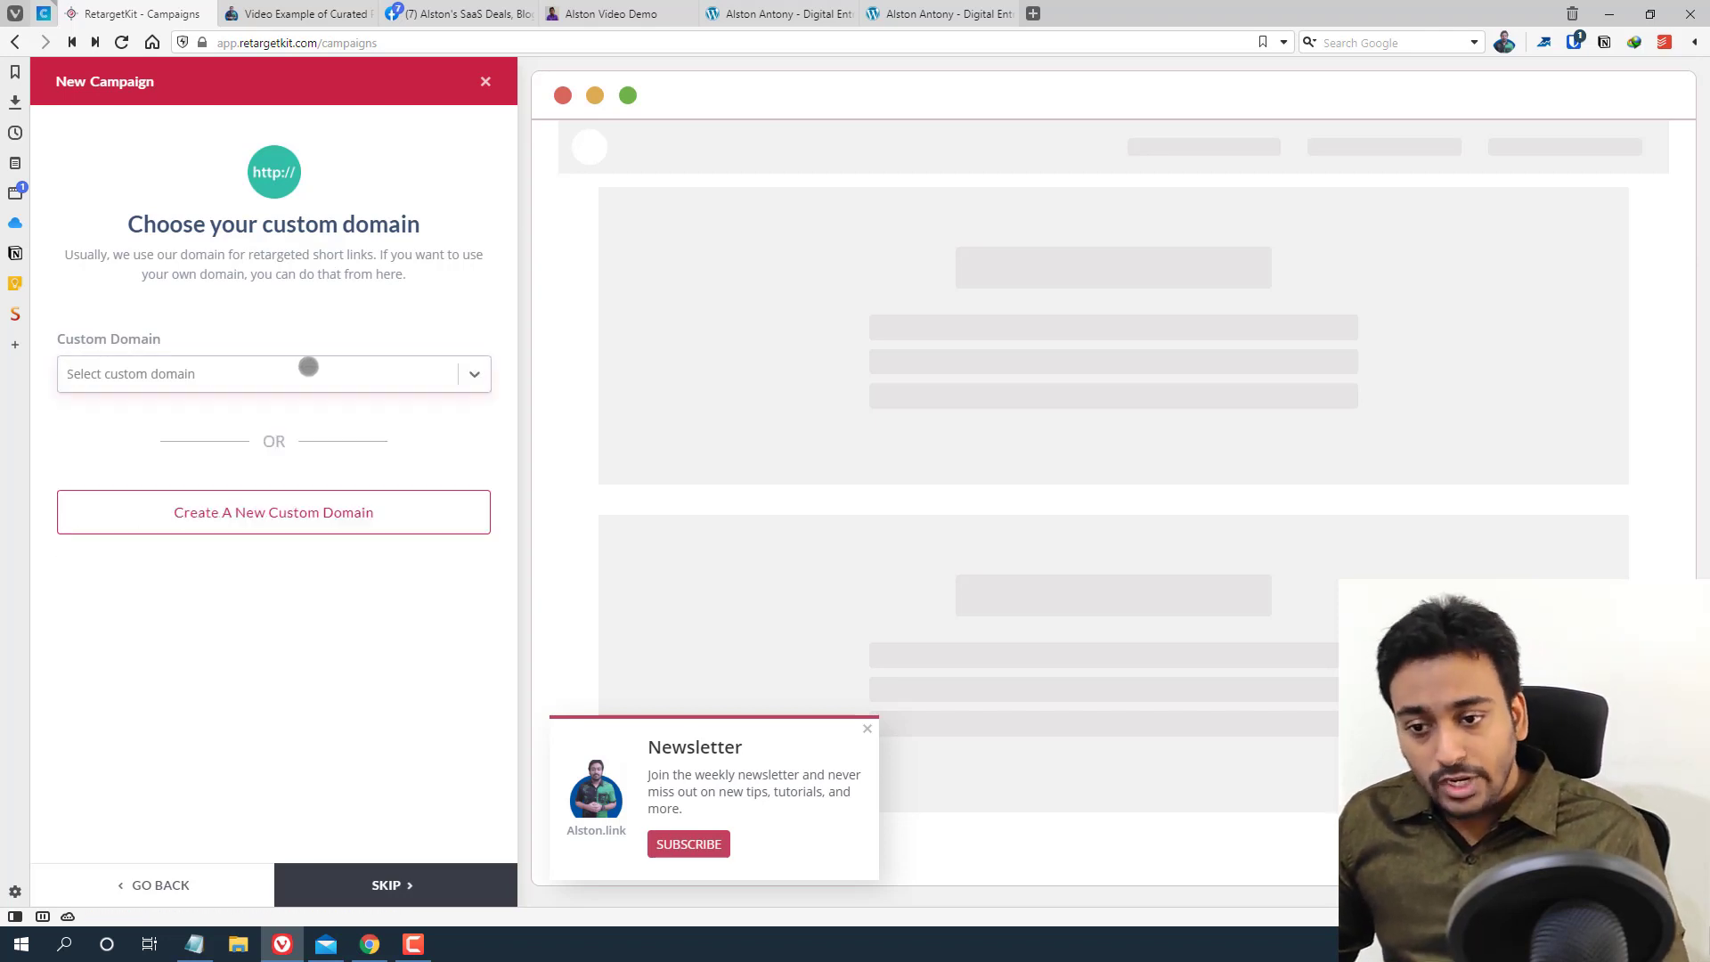
click(386, 885)
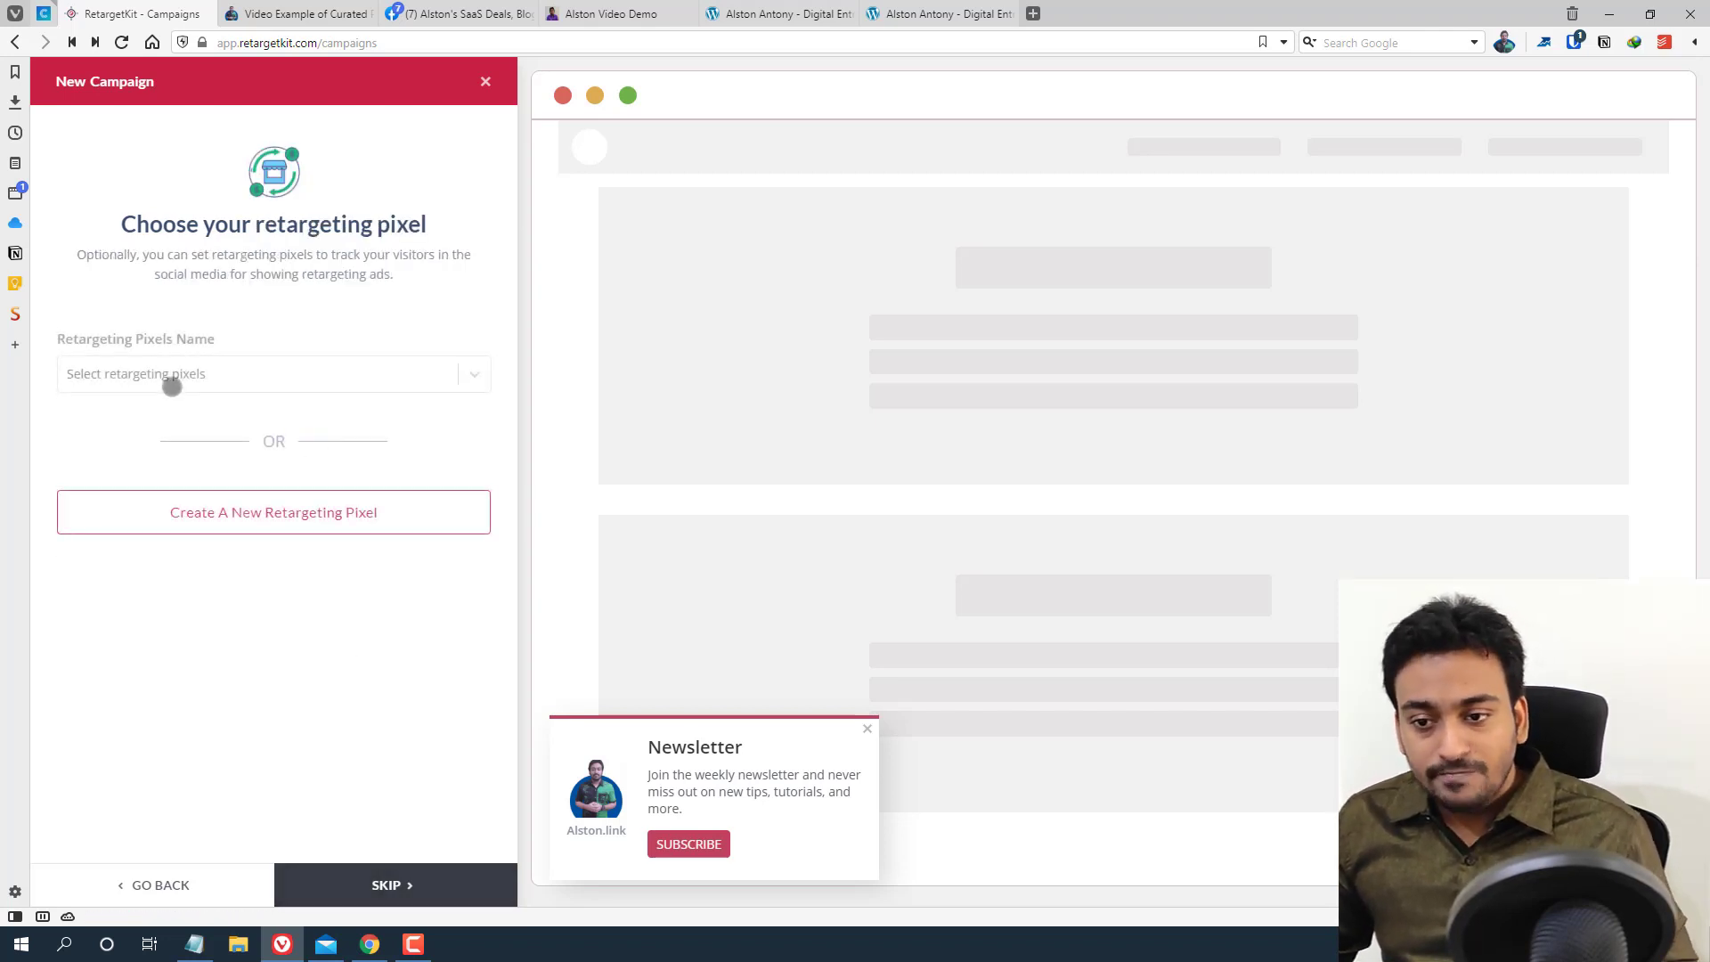
click(170, 383)
click(152, 428)
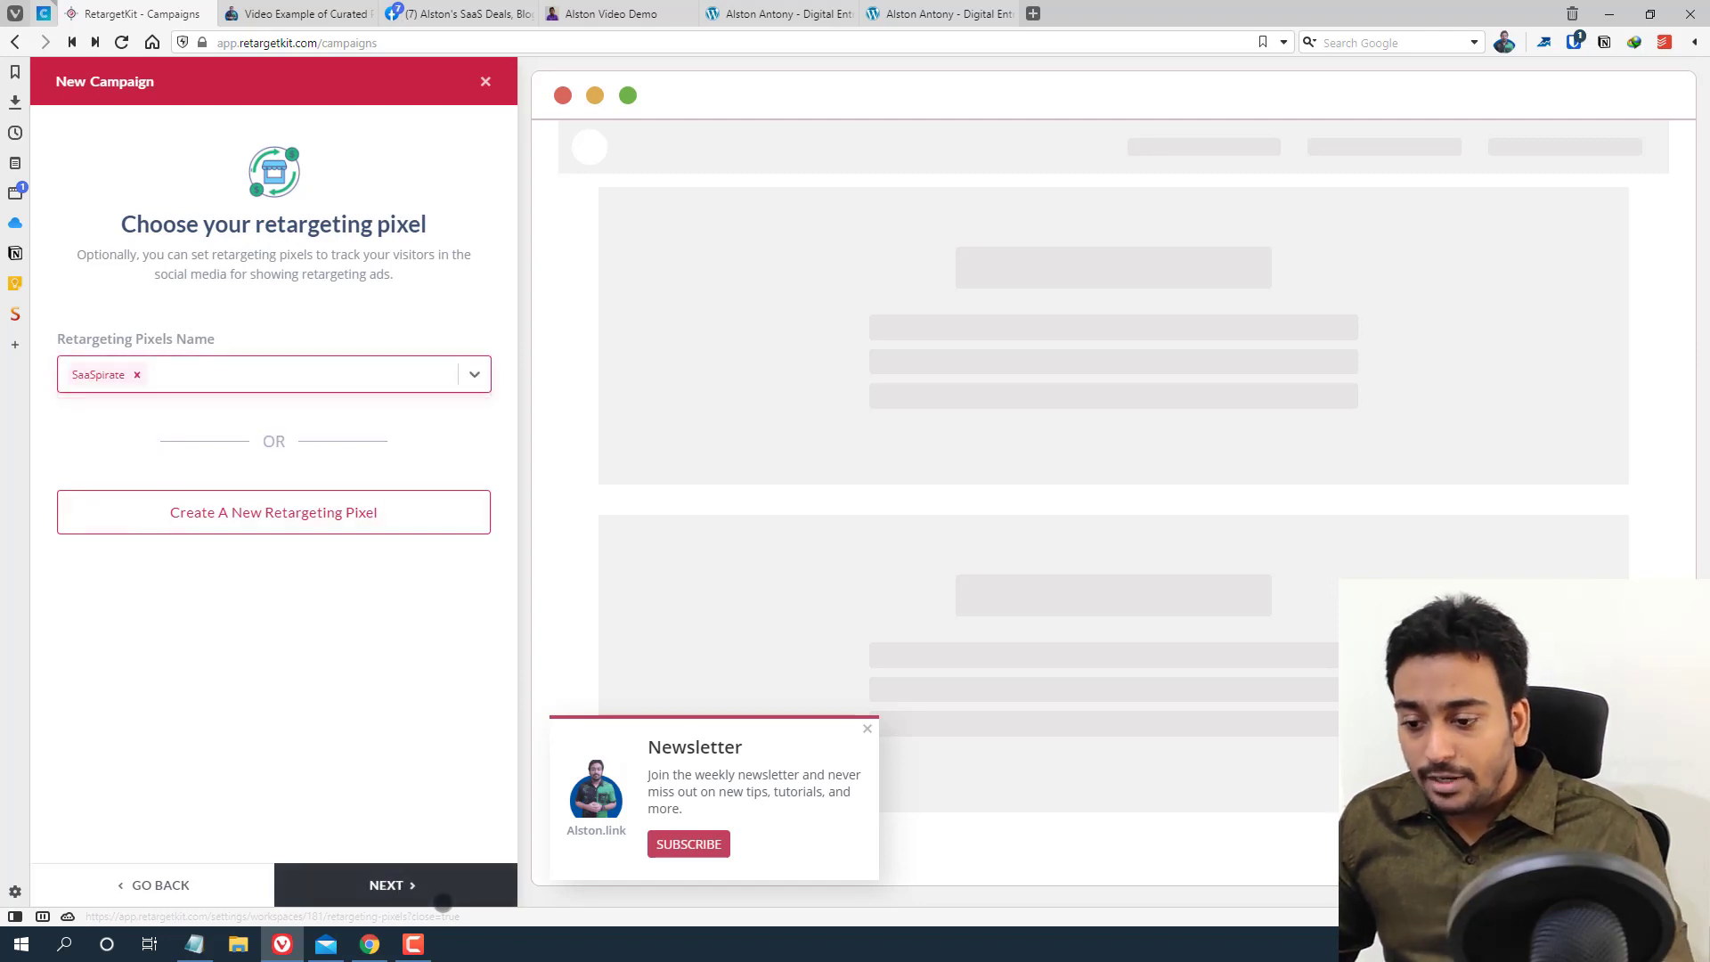
click(409, 887)
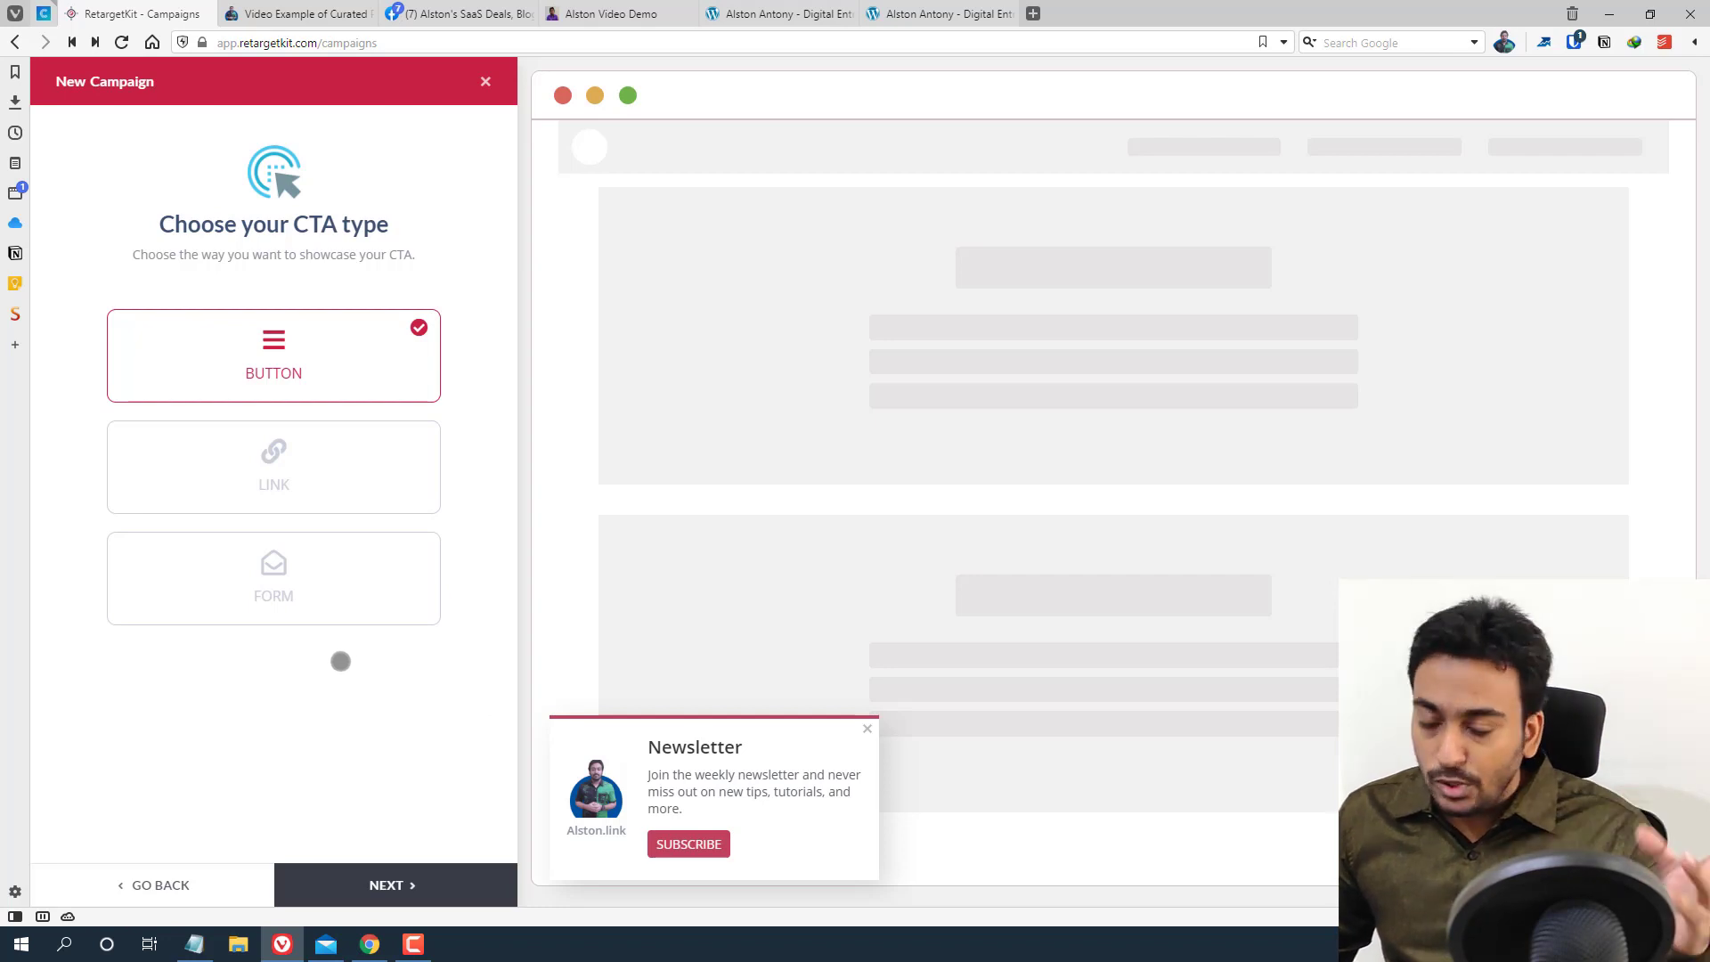
Preview the Link CTA type, choose Form as the CTA type and continue to the content settings
click(275, 488)
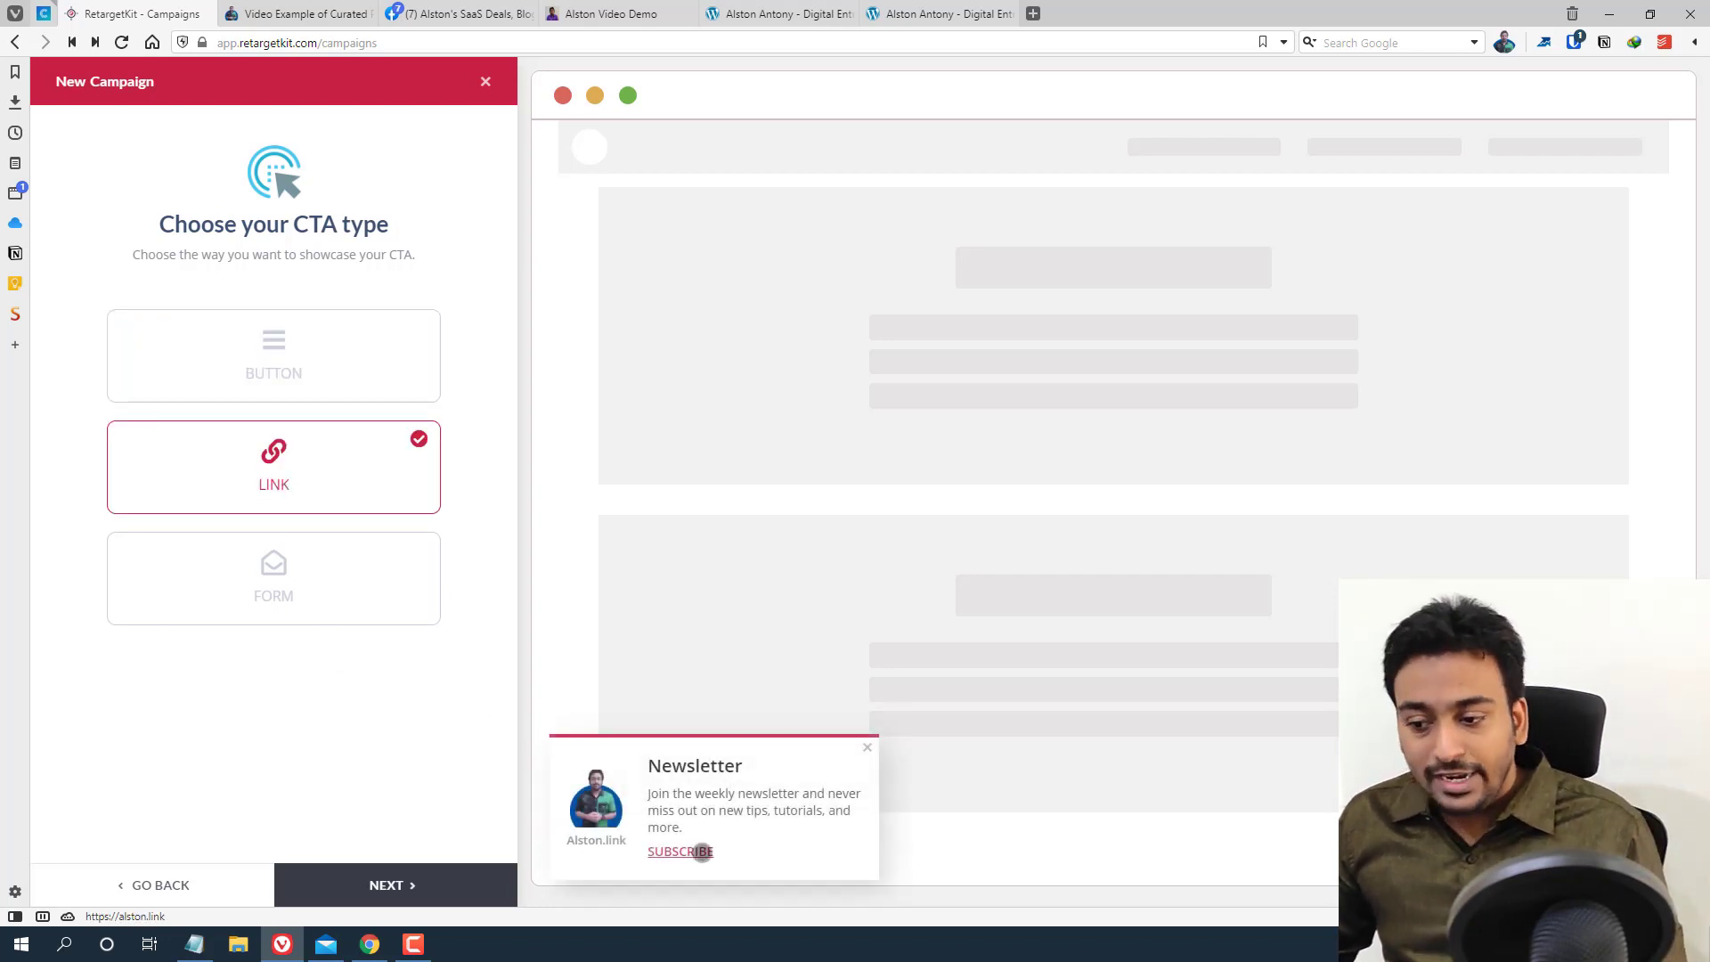
click(242, 593)
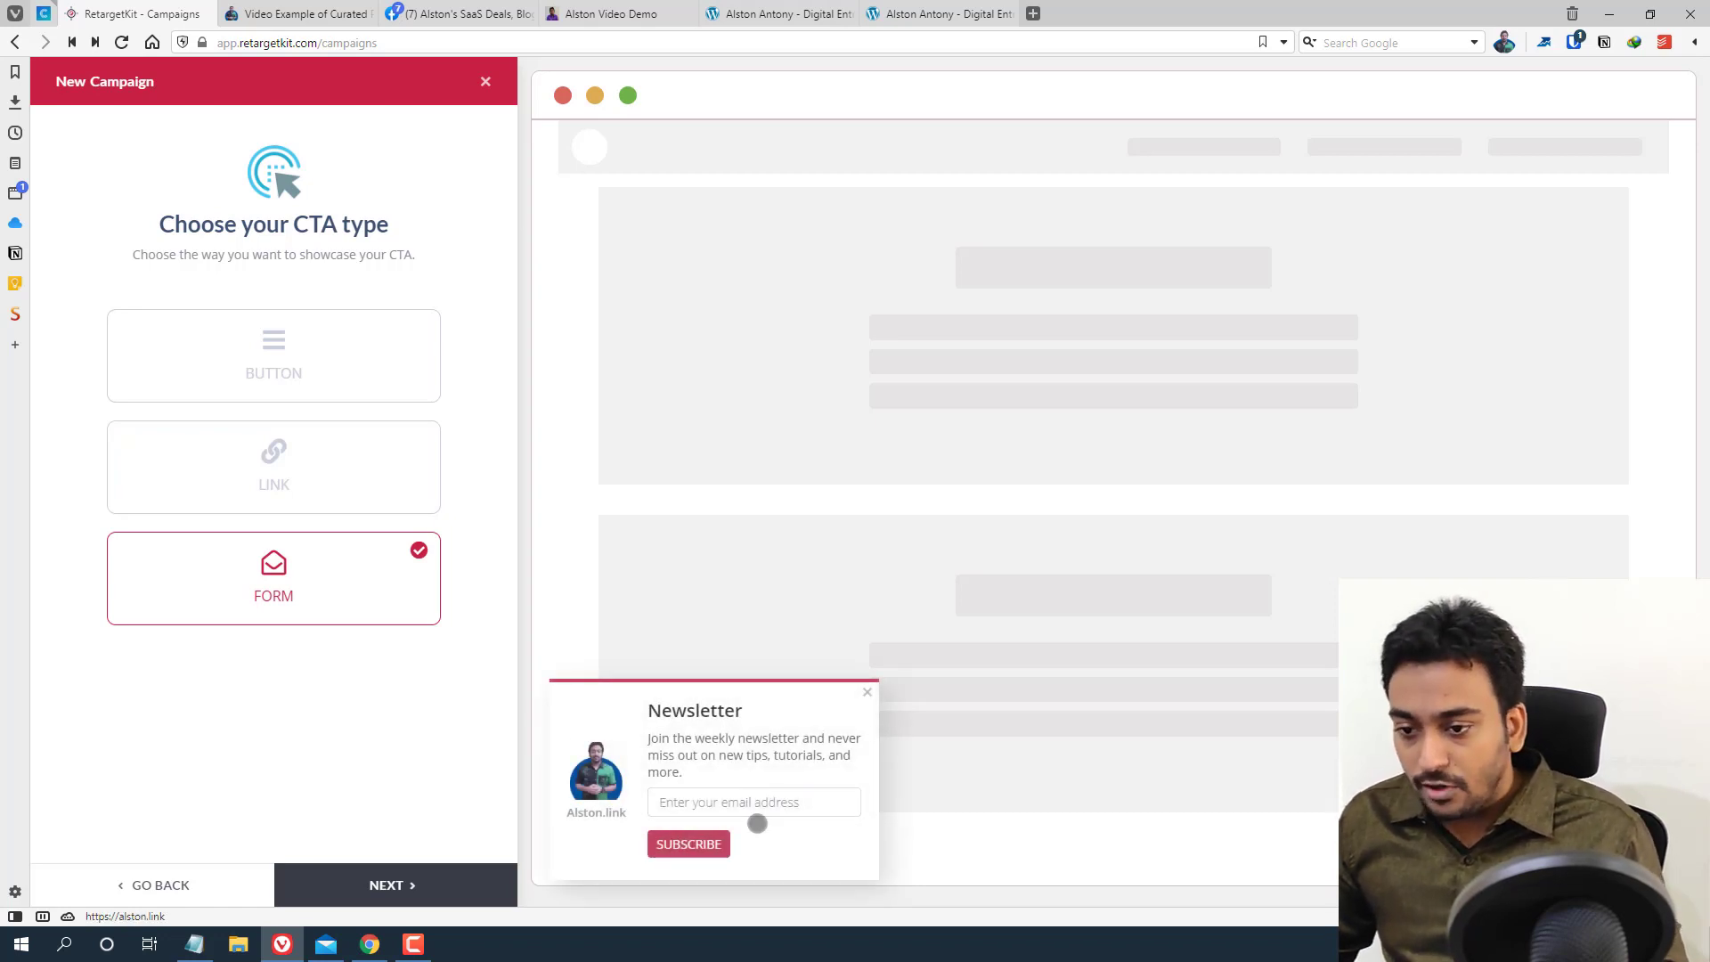
click(419, 887)
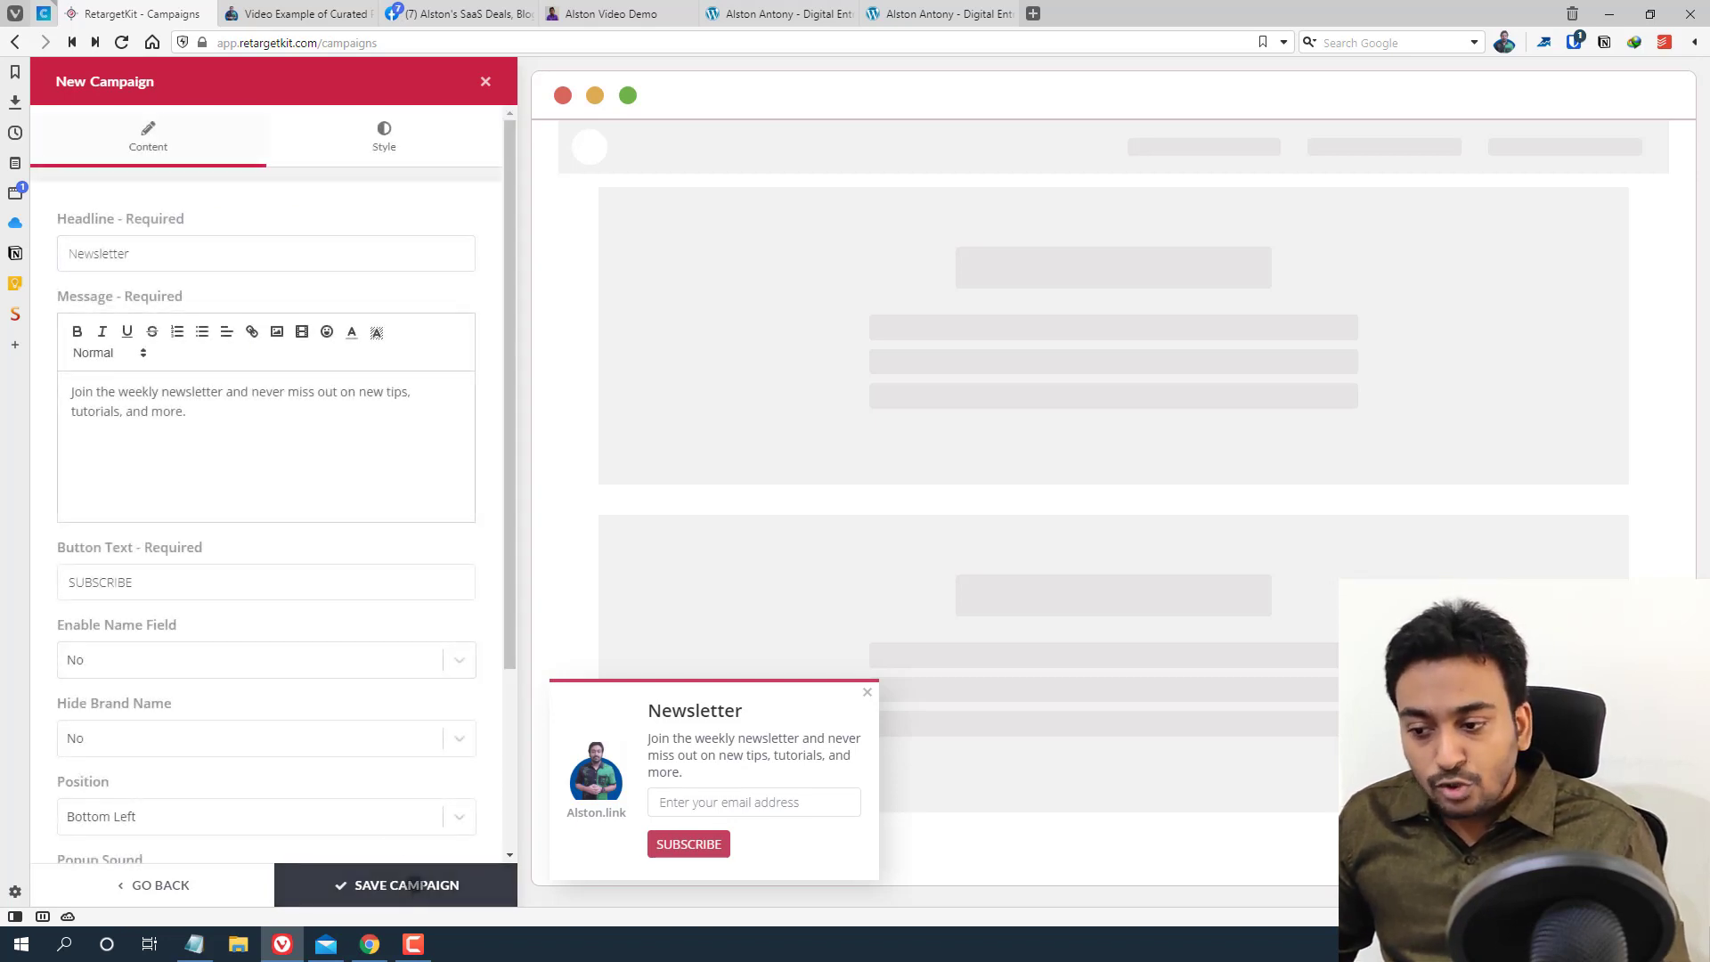
Change the call-to-action headline to Video Demo
double_click(111, 237)
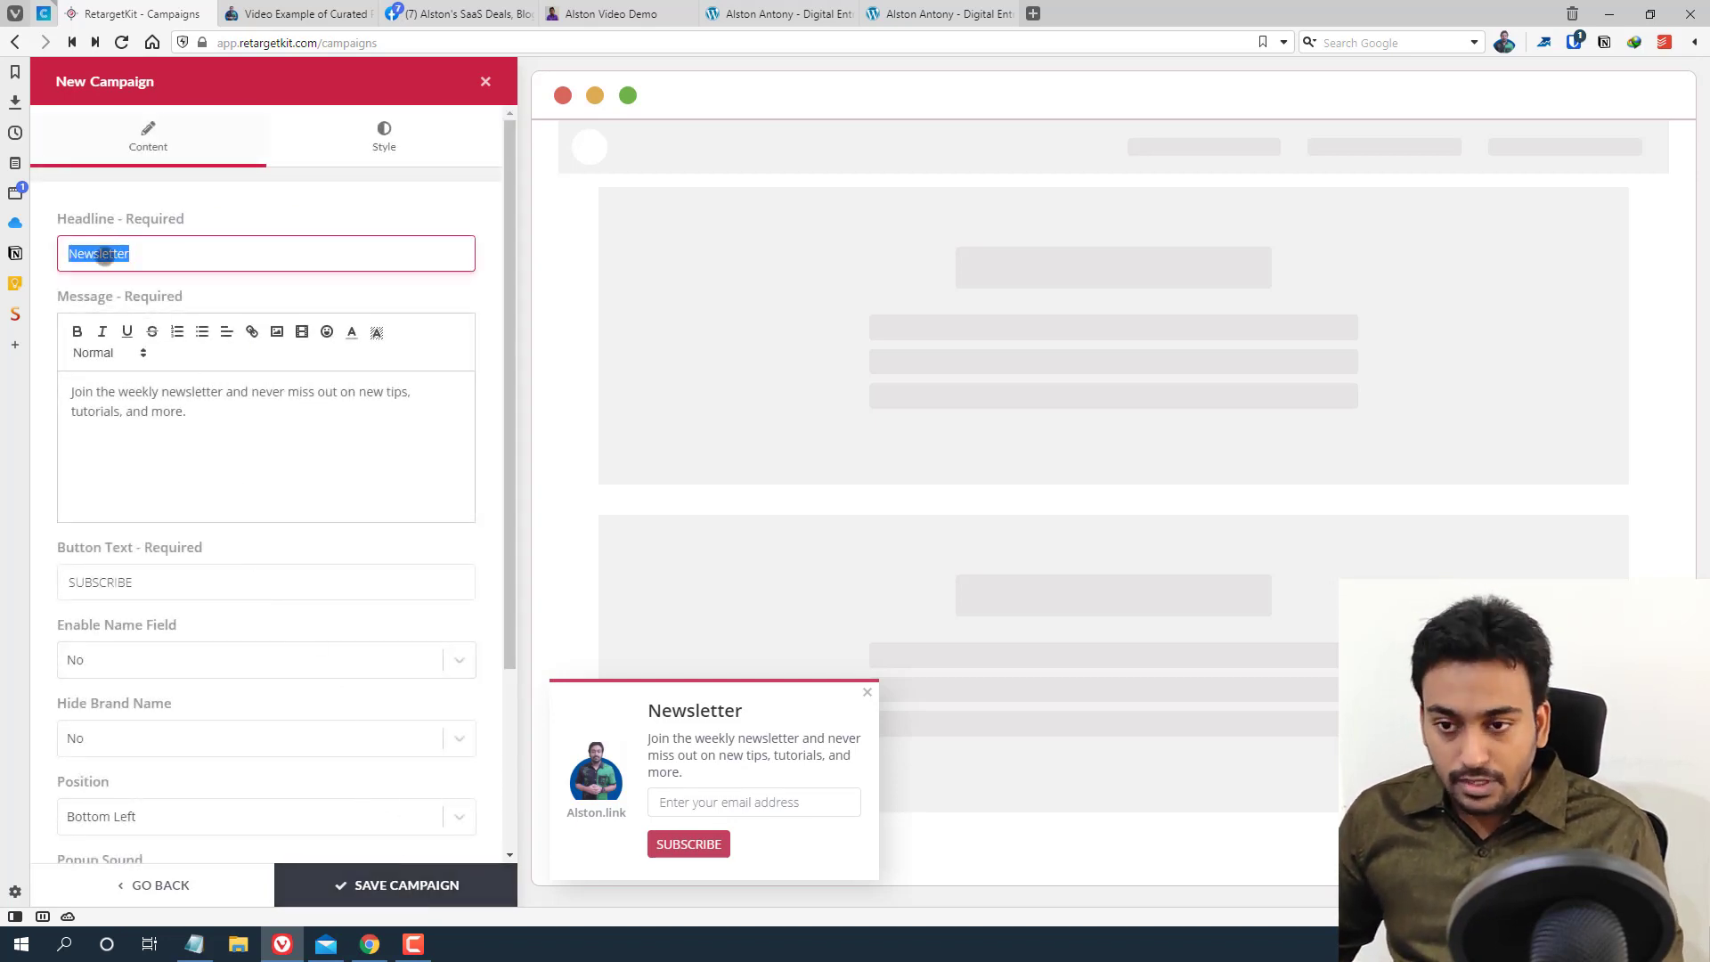
click(96, 256)
double_click(69, 254)
text(Video Demo)
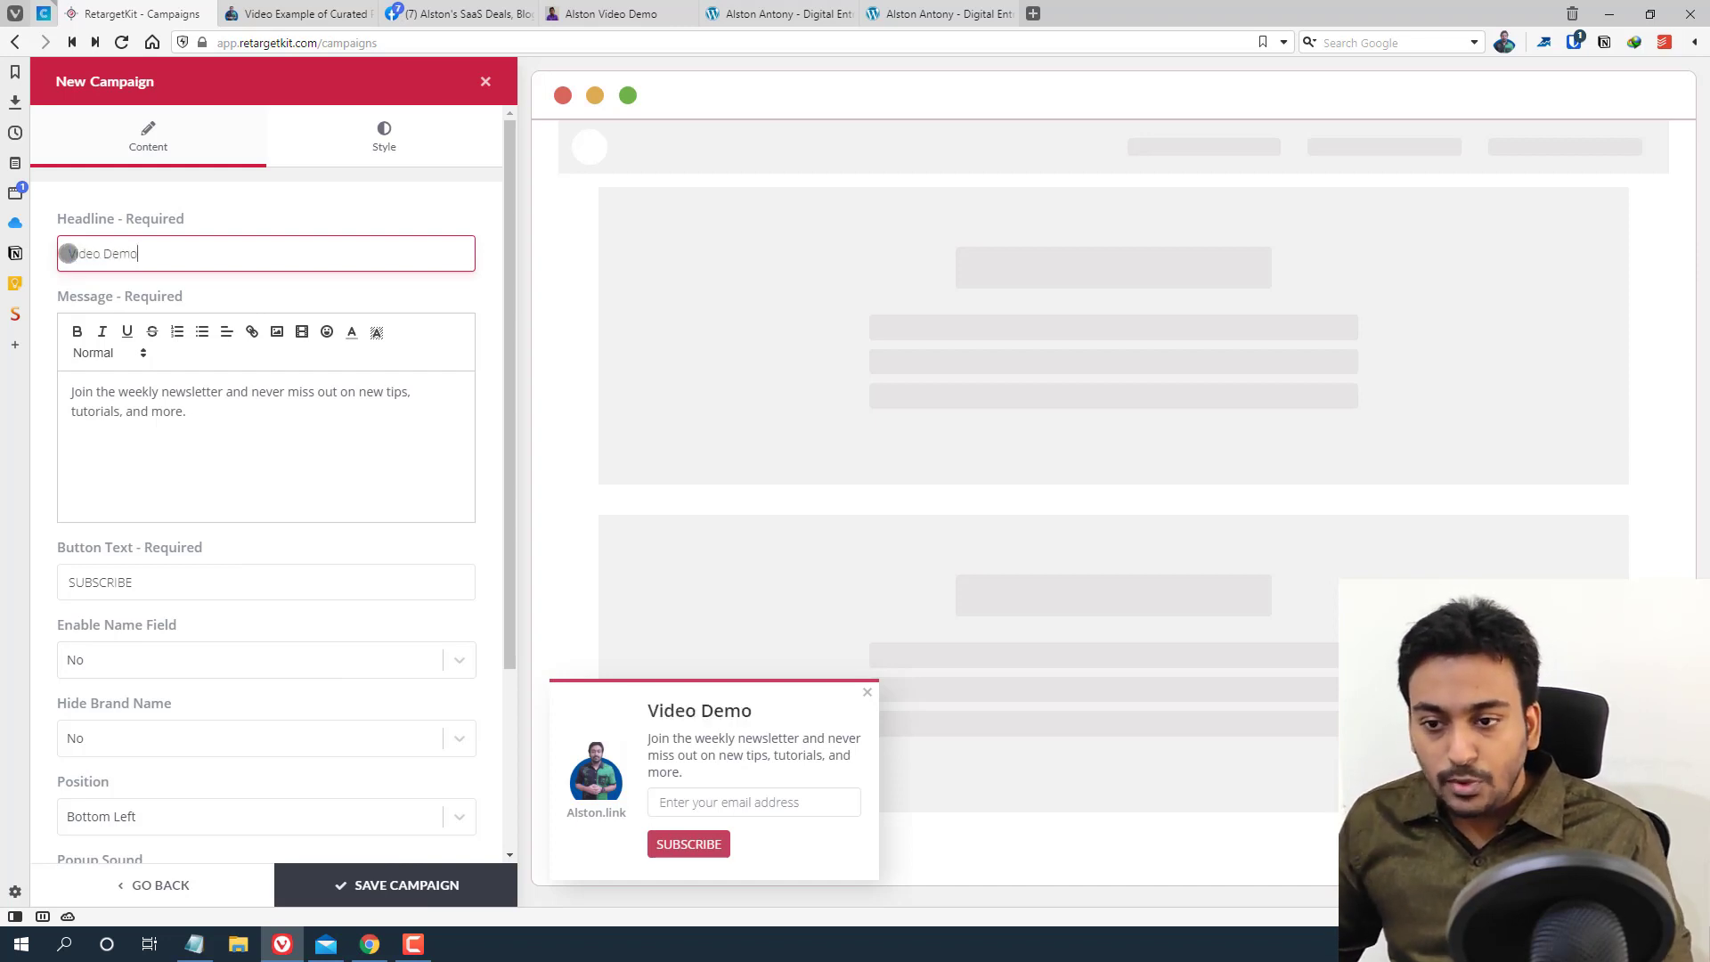
Append "This demo" to the call-to-action message and make "Join the weekly" bold
click(159, 412)
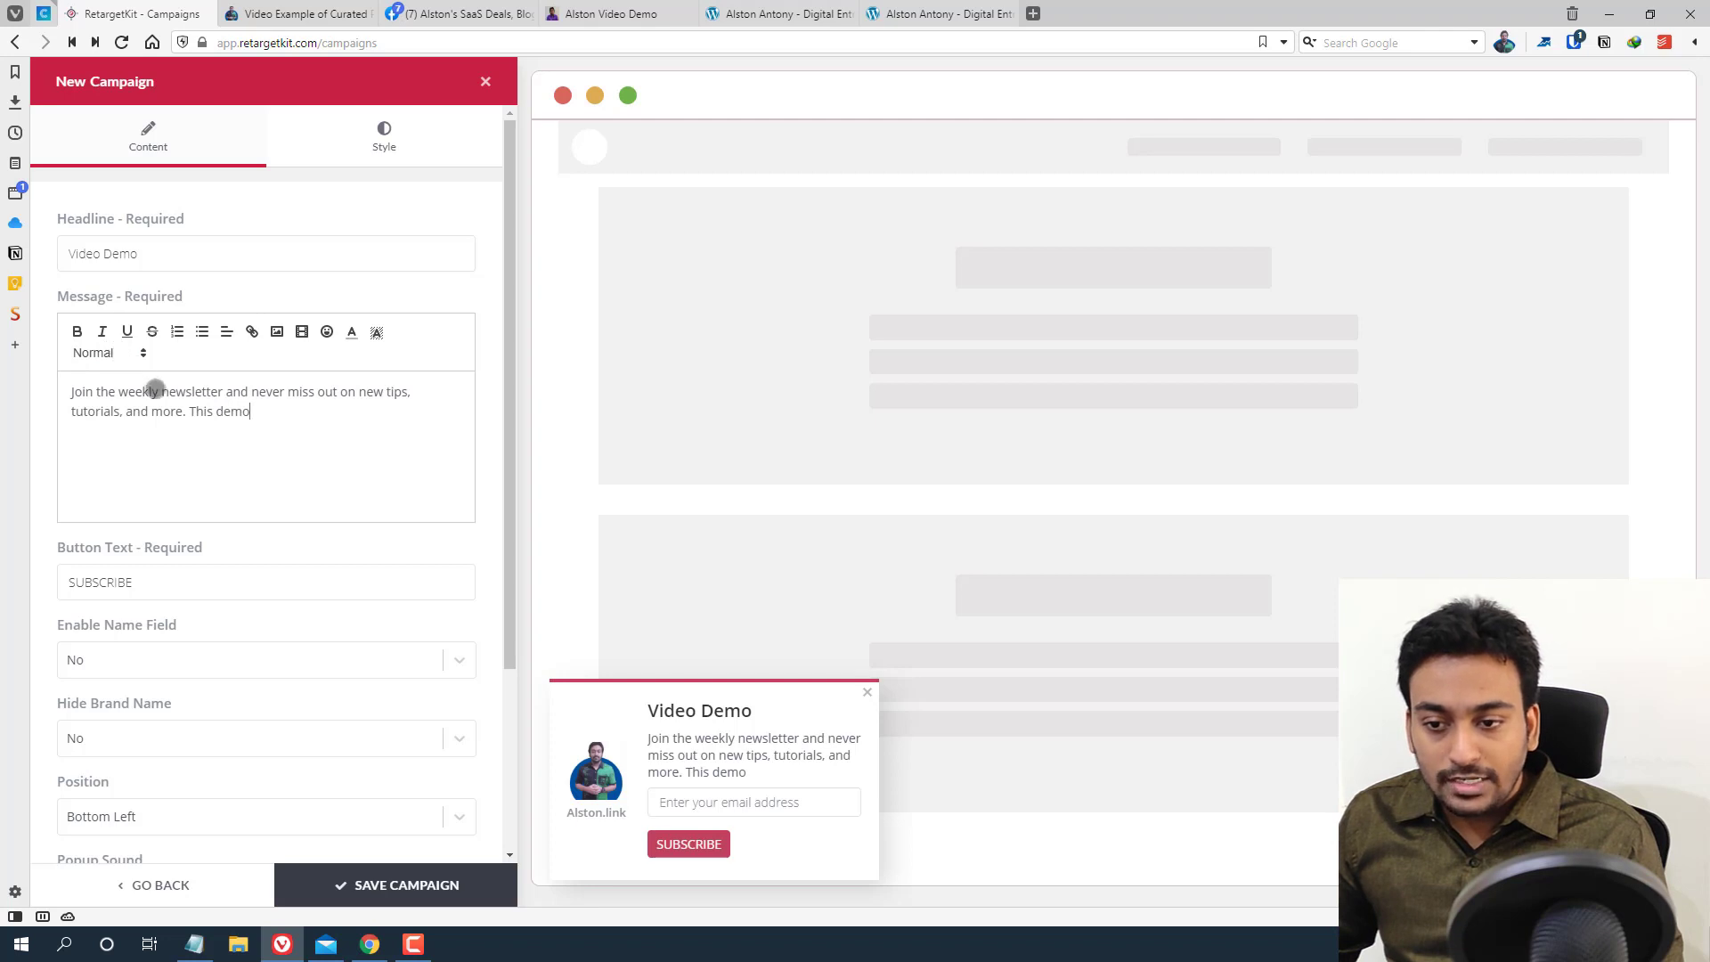
drag(163, 392, 18, 383)
click(76, 331)
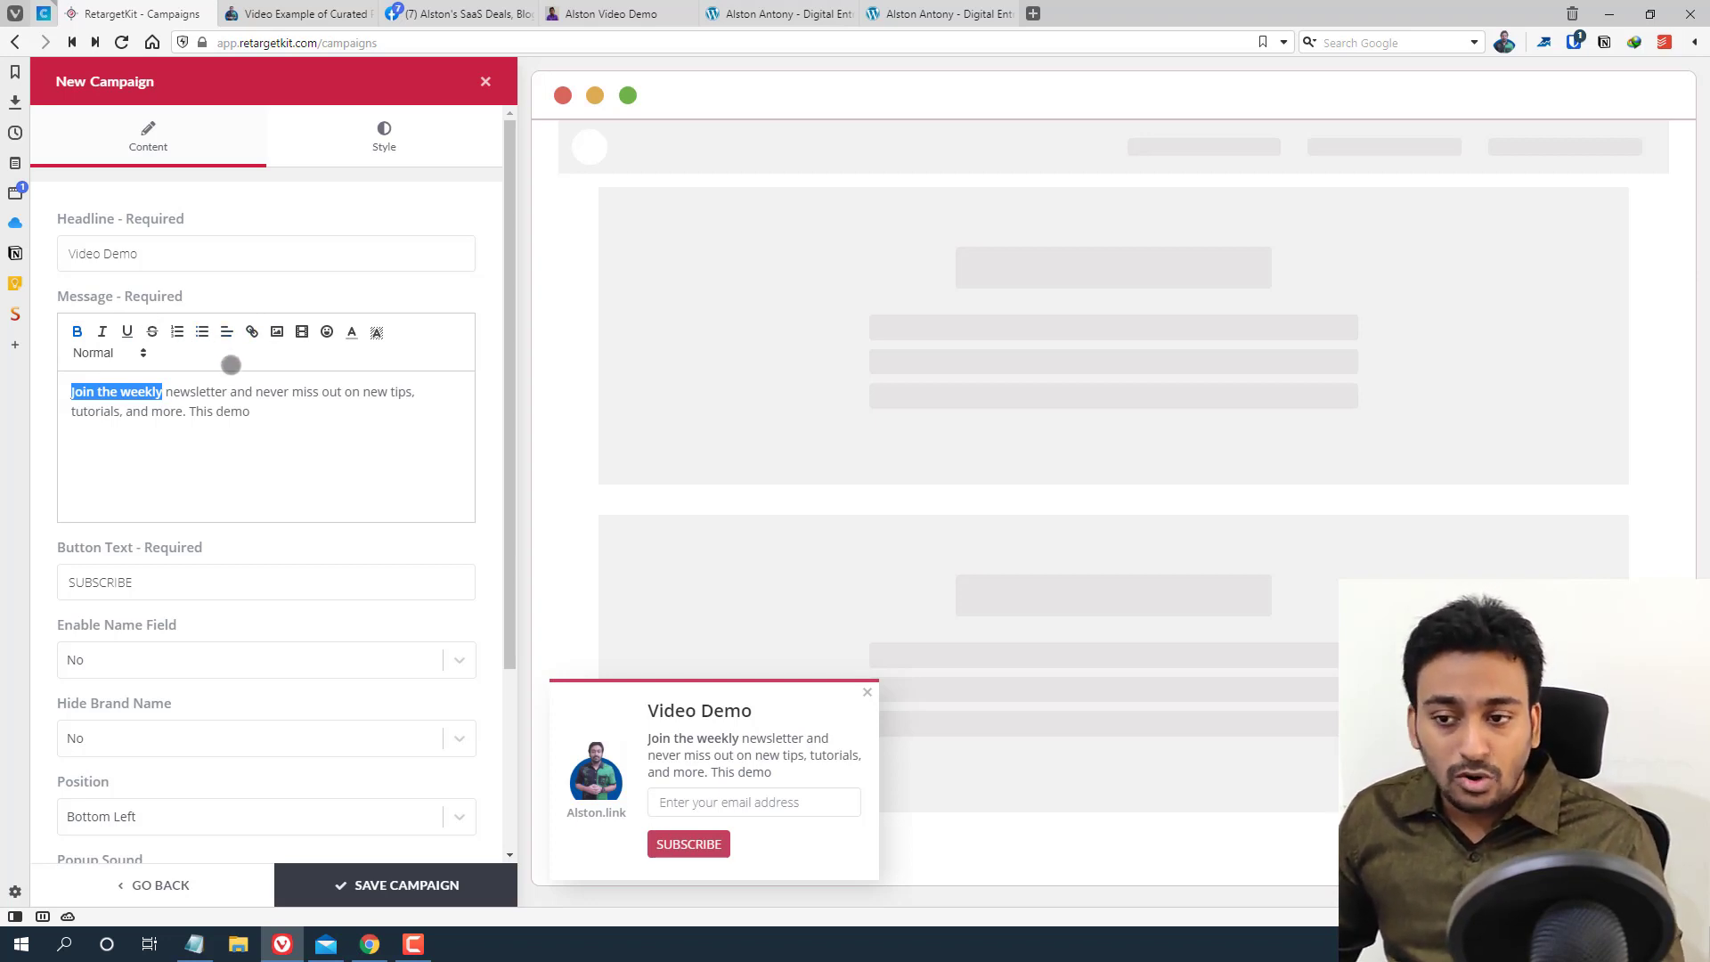
click(286, 404)
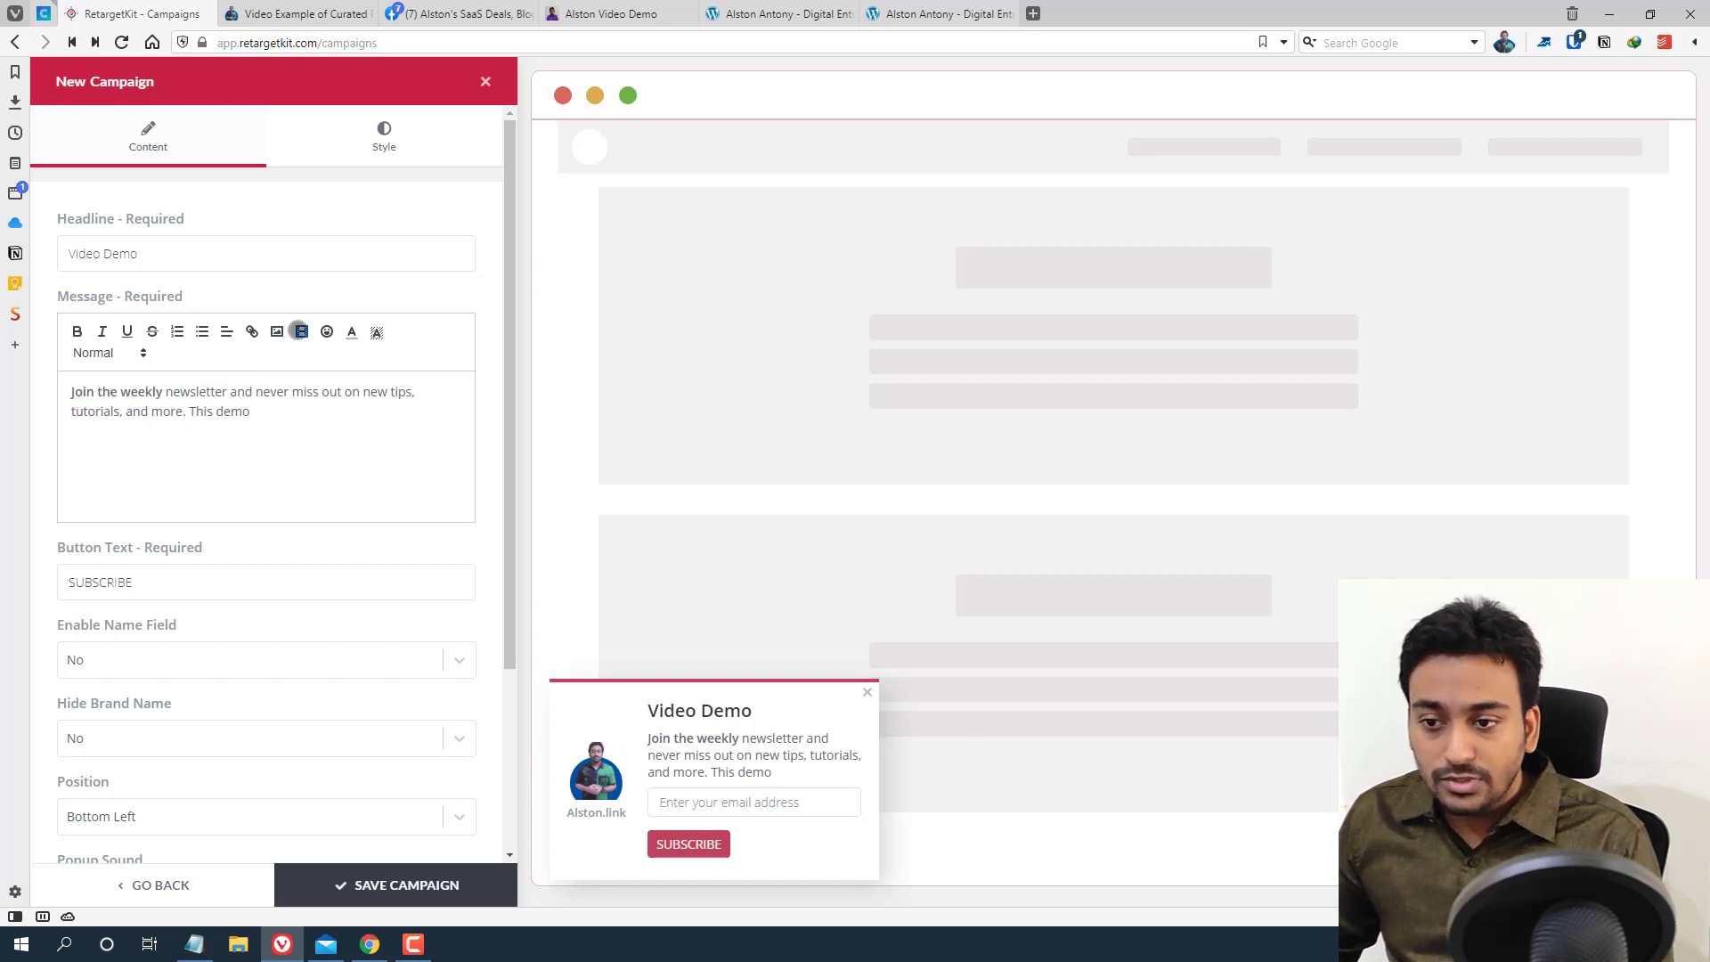
Copy the YouTube talk's video URL from the published curated page and return to the new campaign's content settings
click(301, 332)
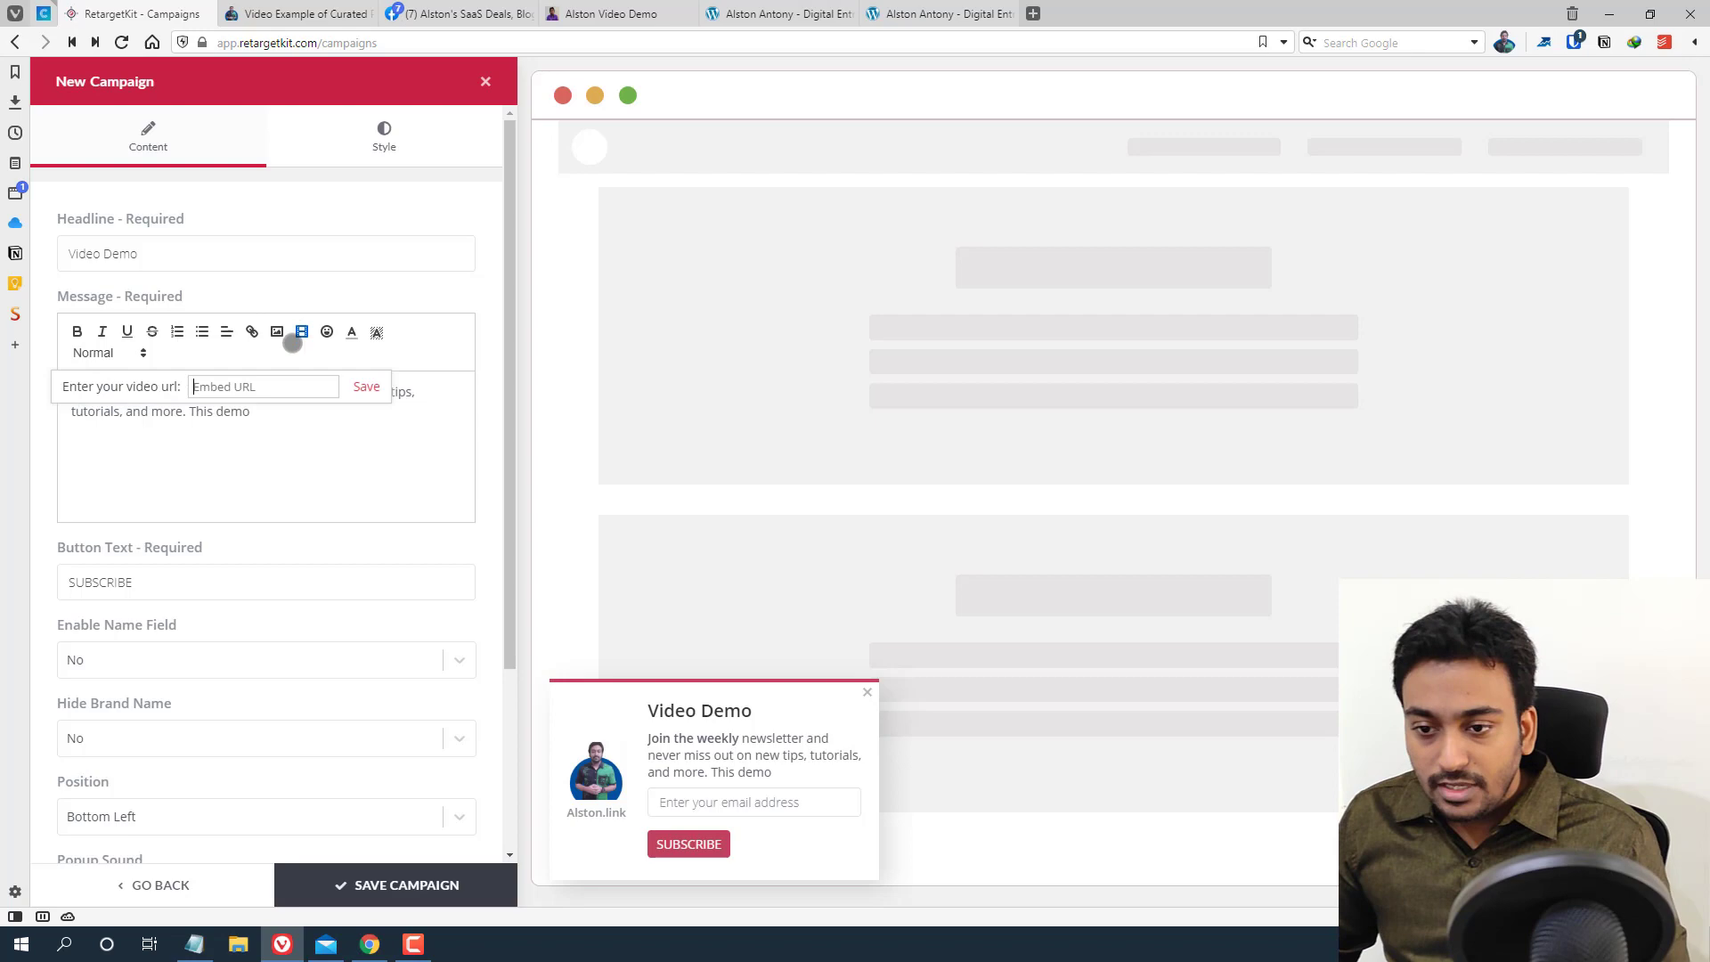
click(255, 431)
click(259, 7)
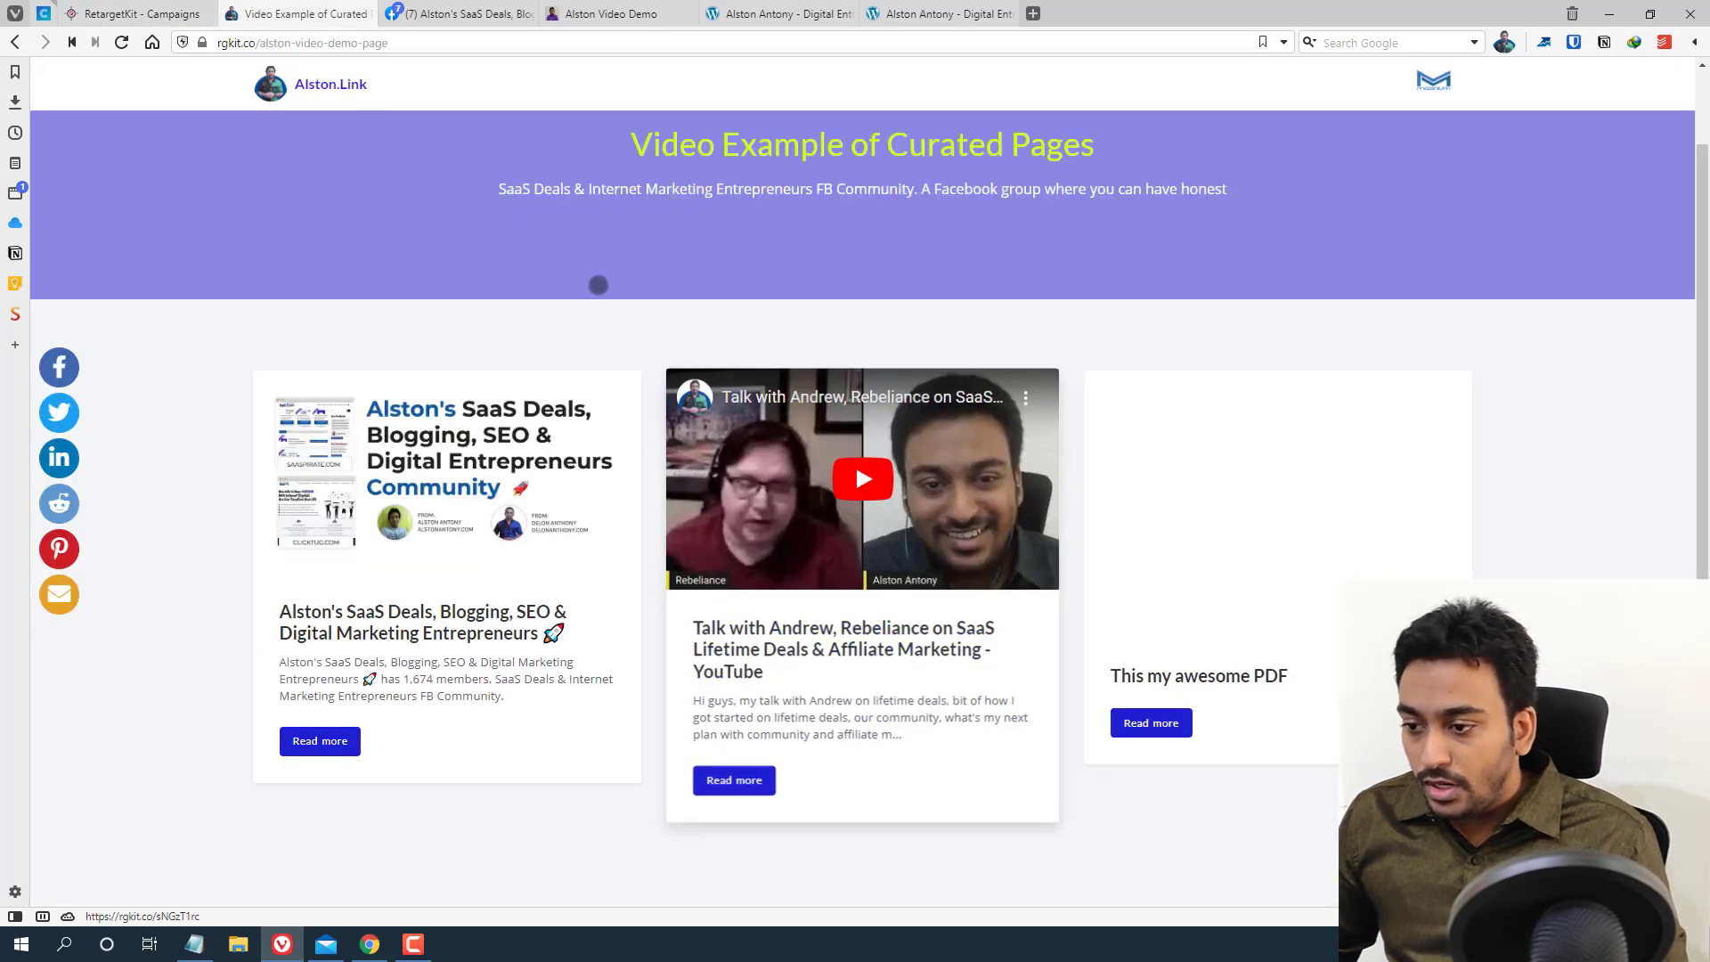
right_click(855, 463)
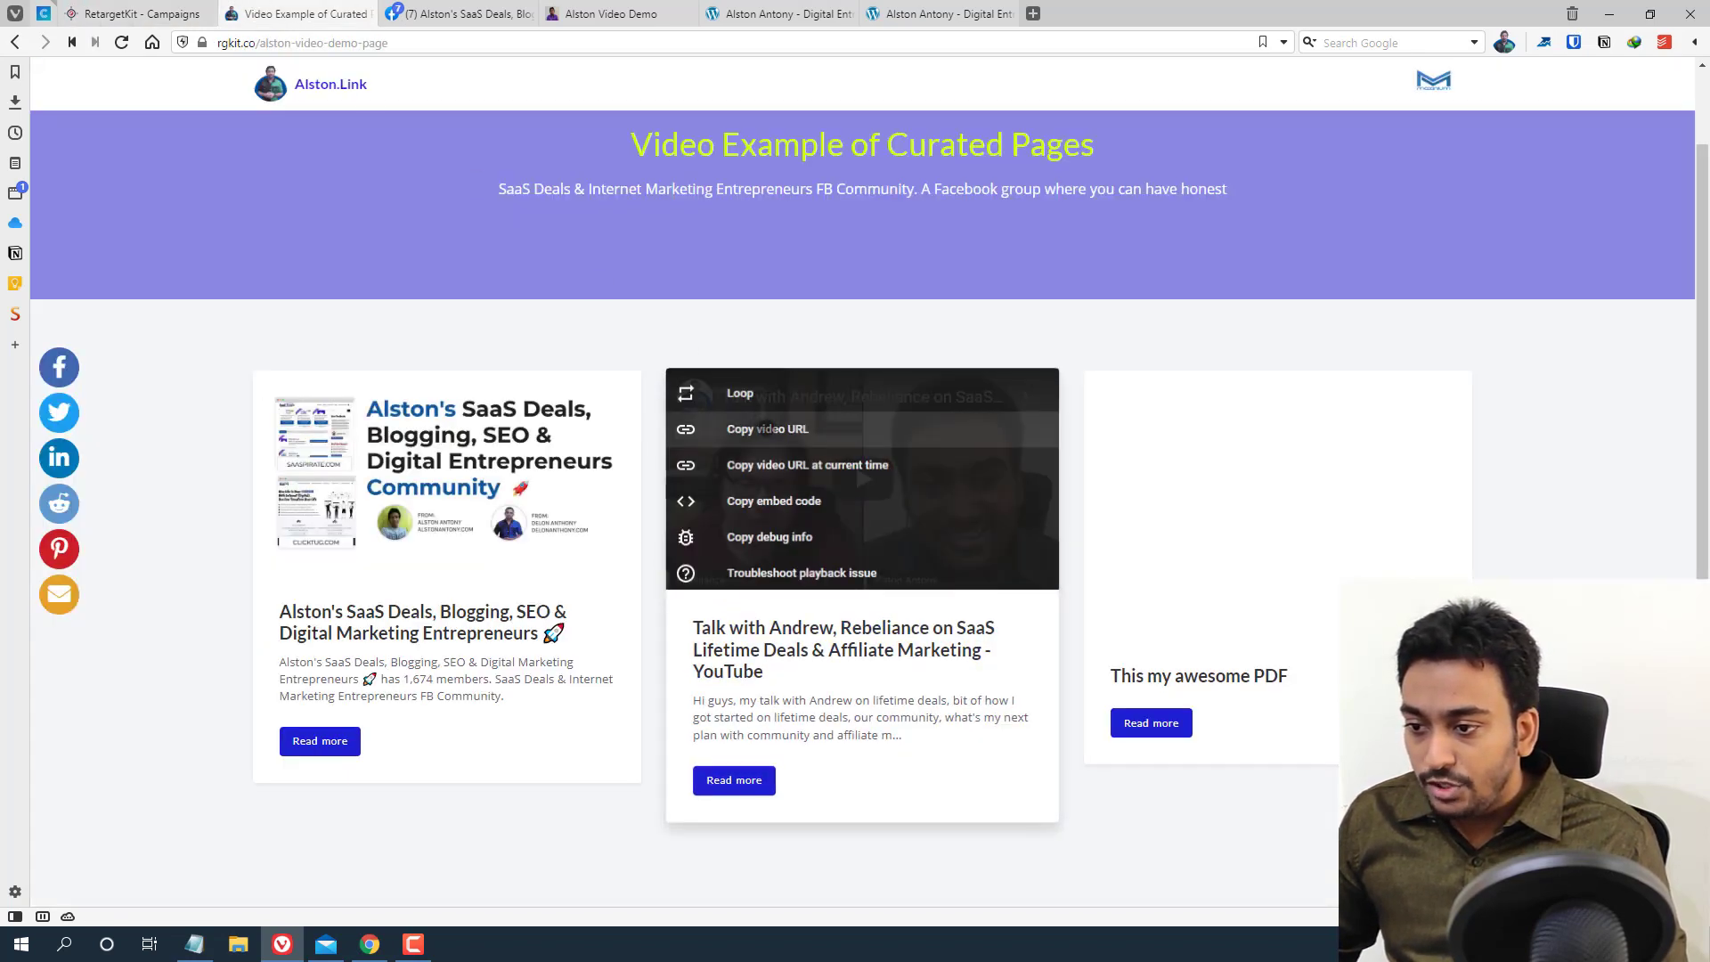
click(768, 428)
click(143, 13)
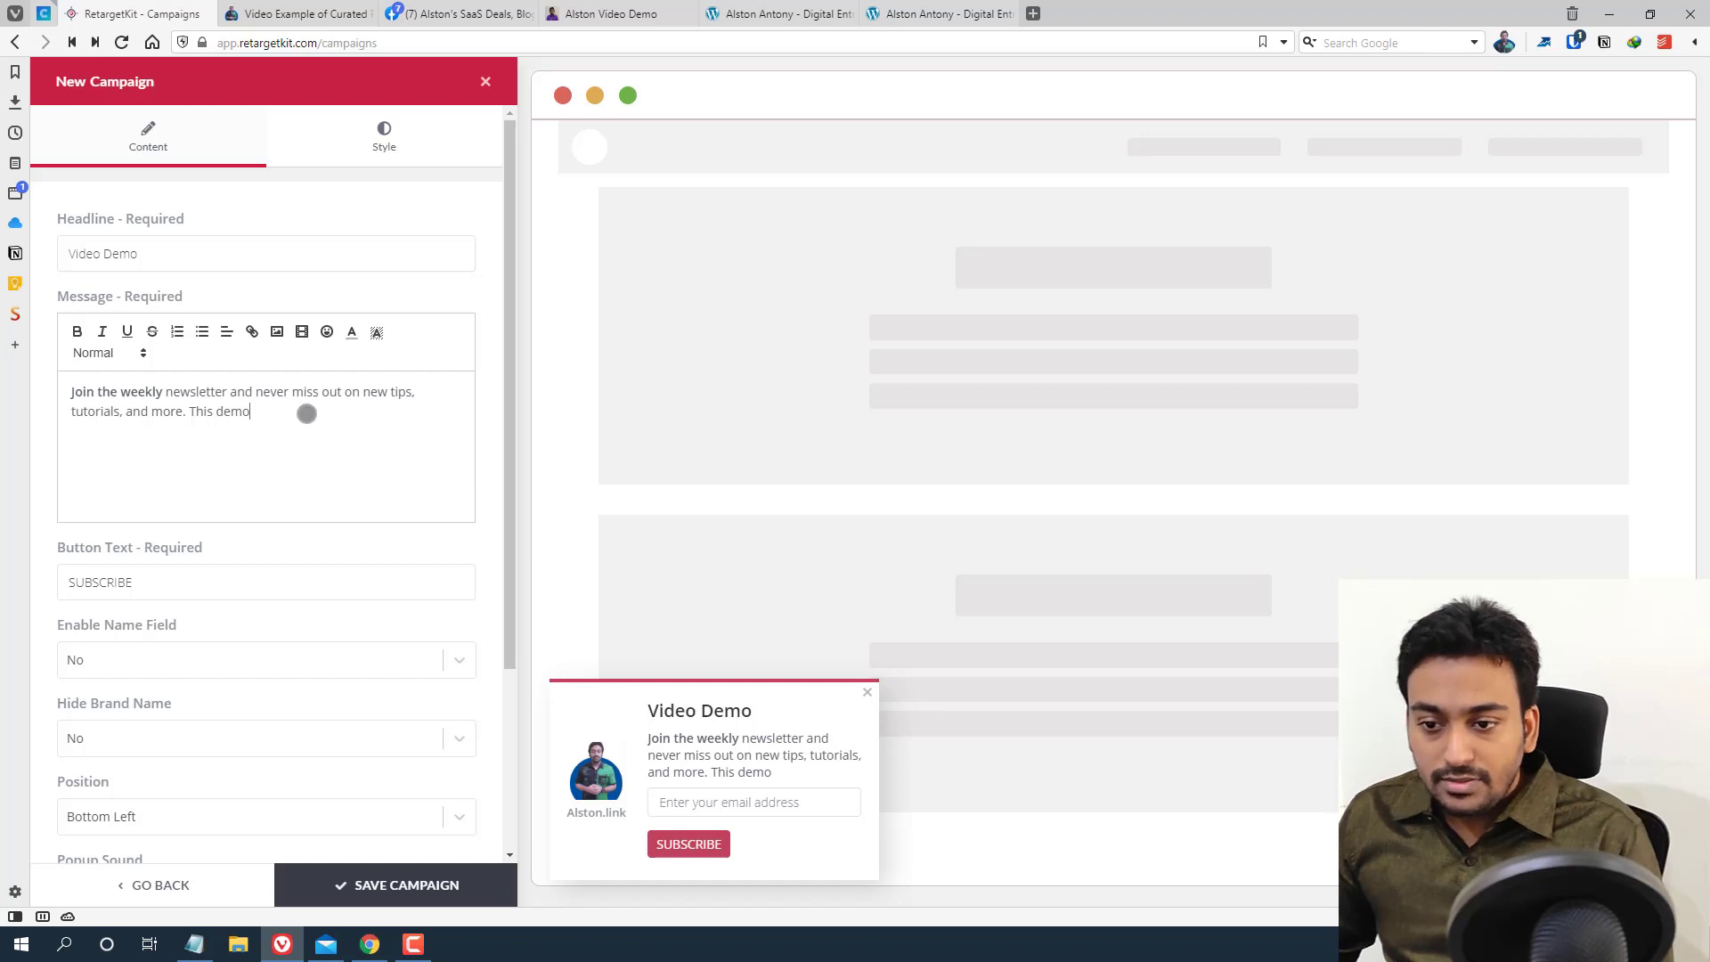
Add blank lines after the message text and embed the YouTube video there using the copied URL
key(Return)
key(Return)
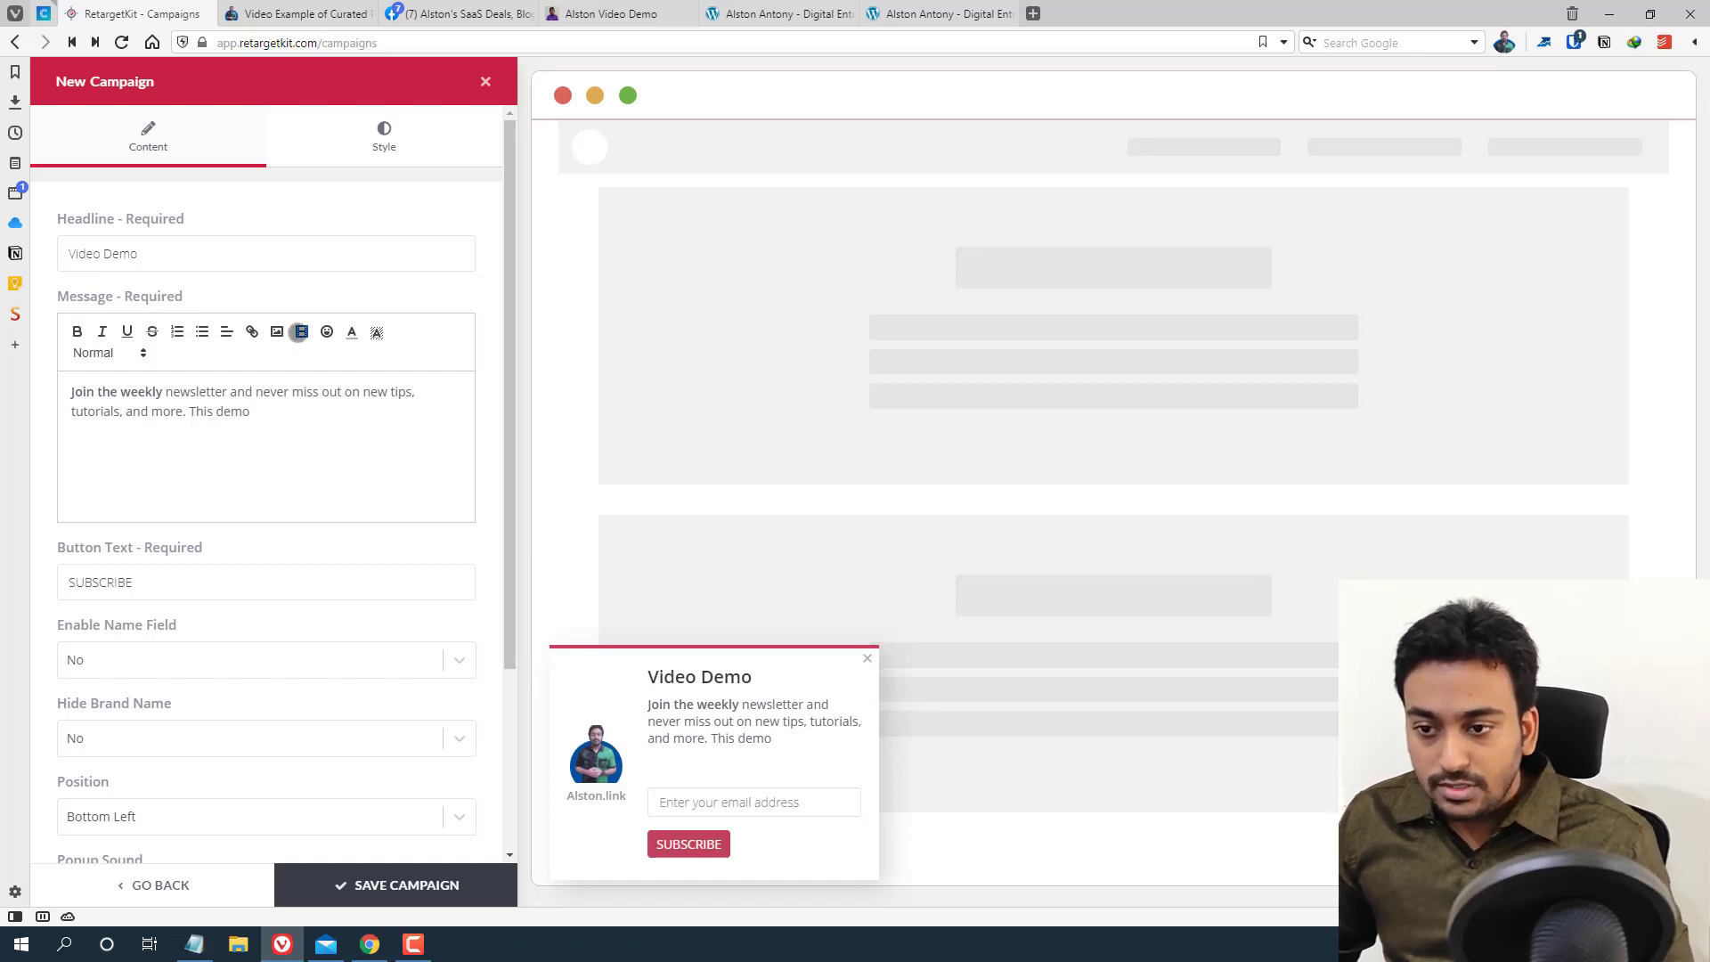
click(301, 332)
key(ctrl+v)
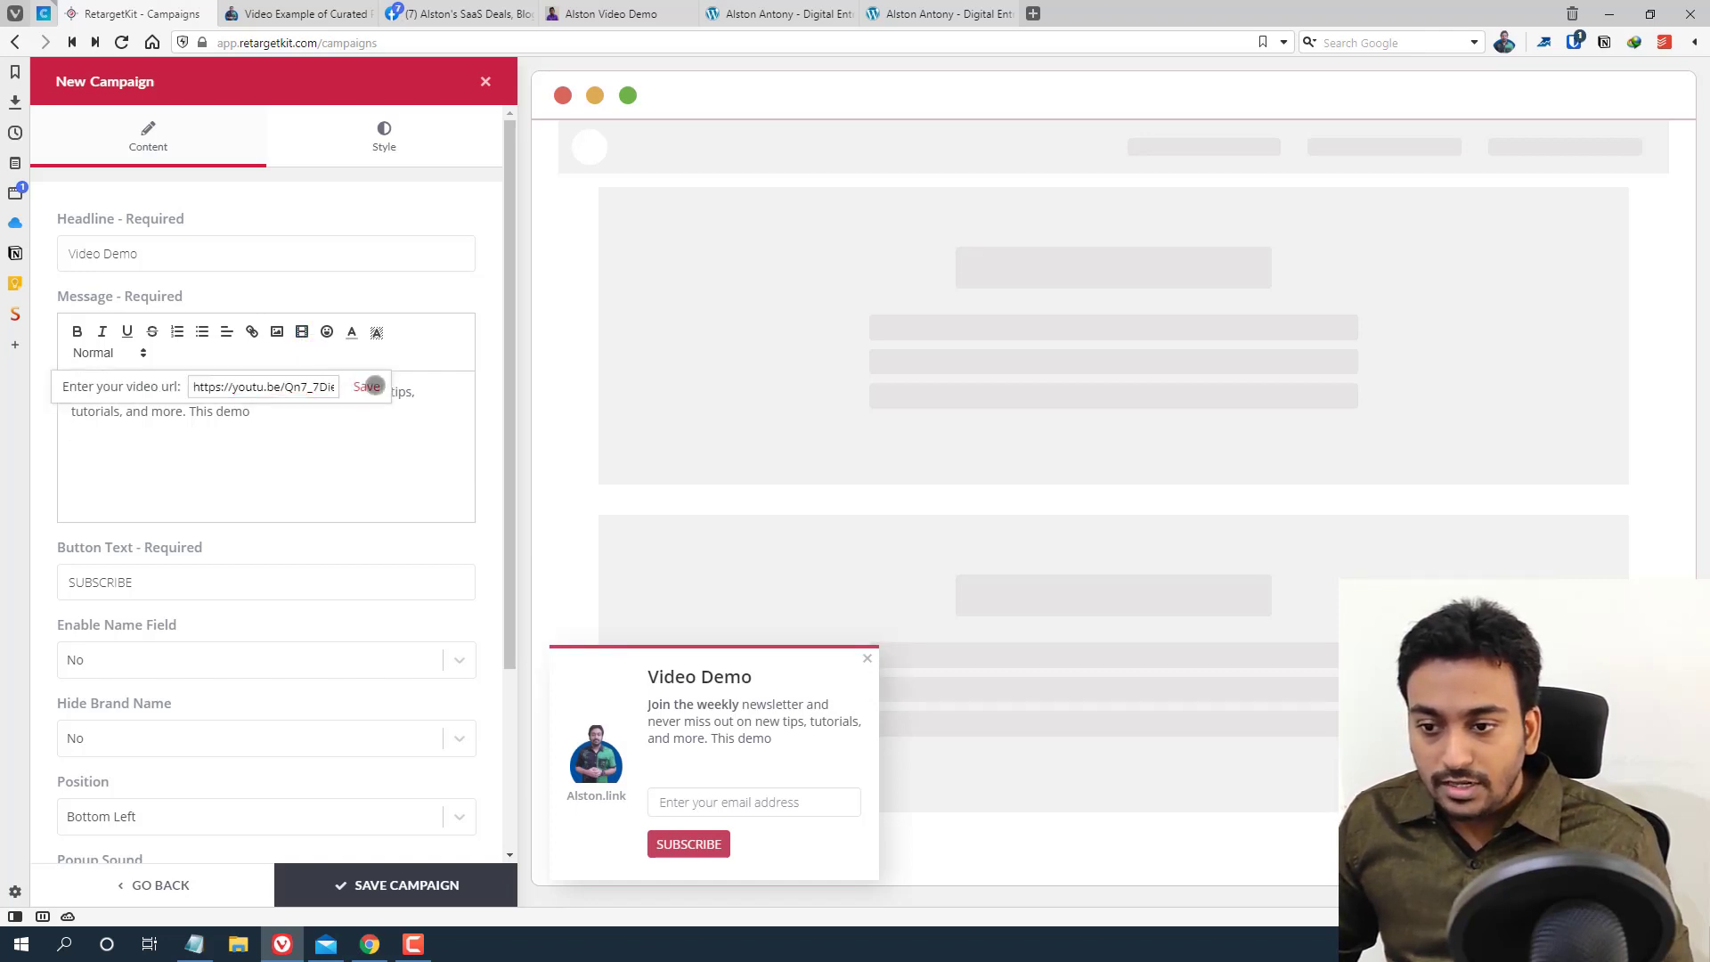
click(368, 386)
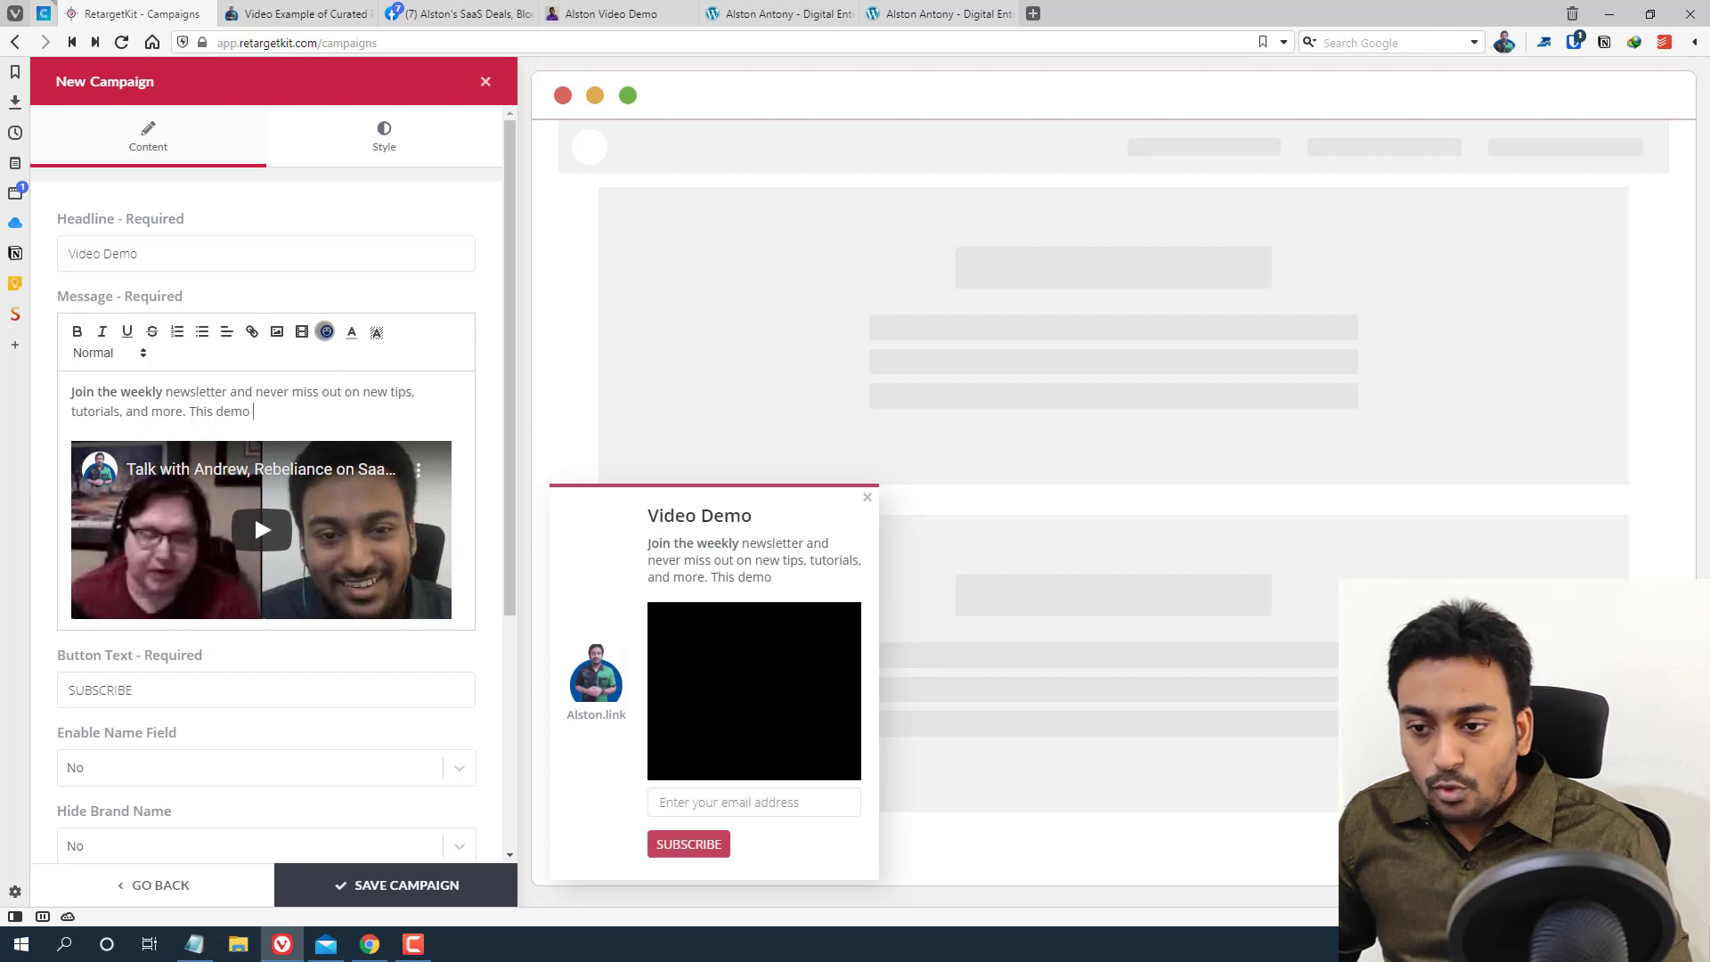
Insert a smiling emoji after "This demo" in the message and open the heading style choices
click(326, 332)
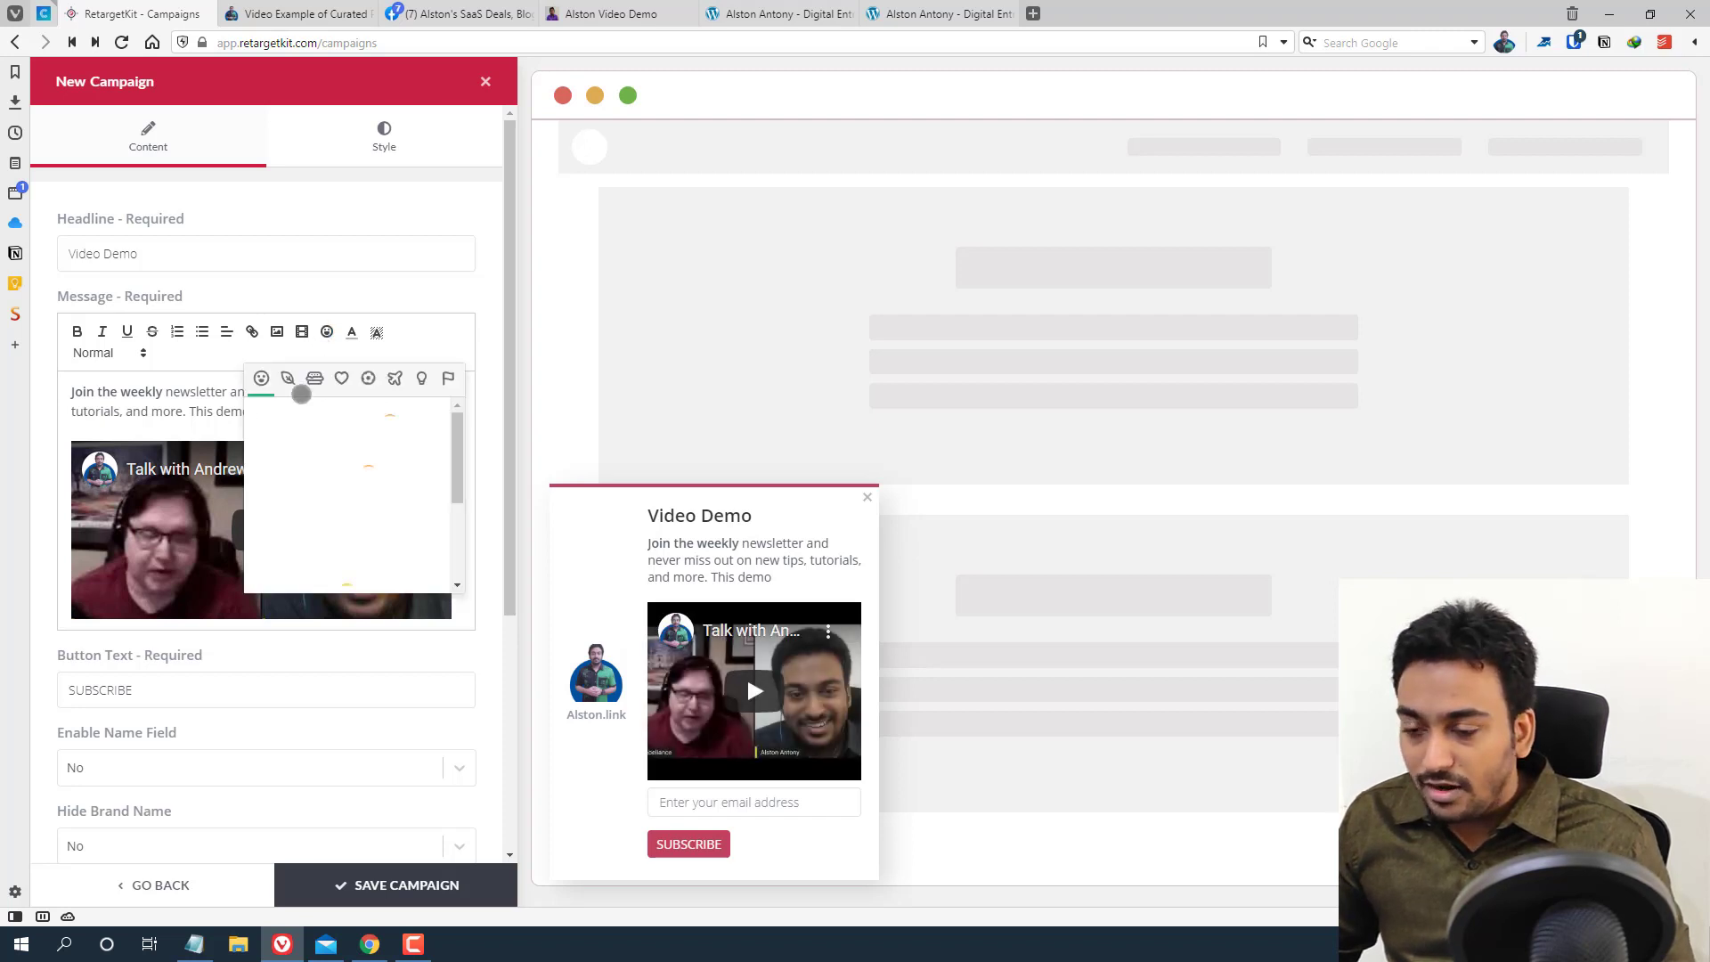
click(261, 405)
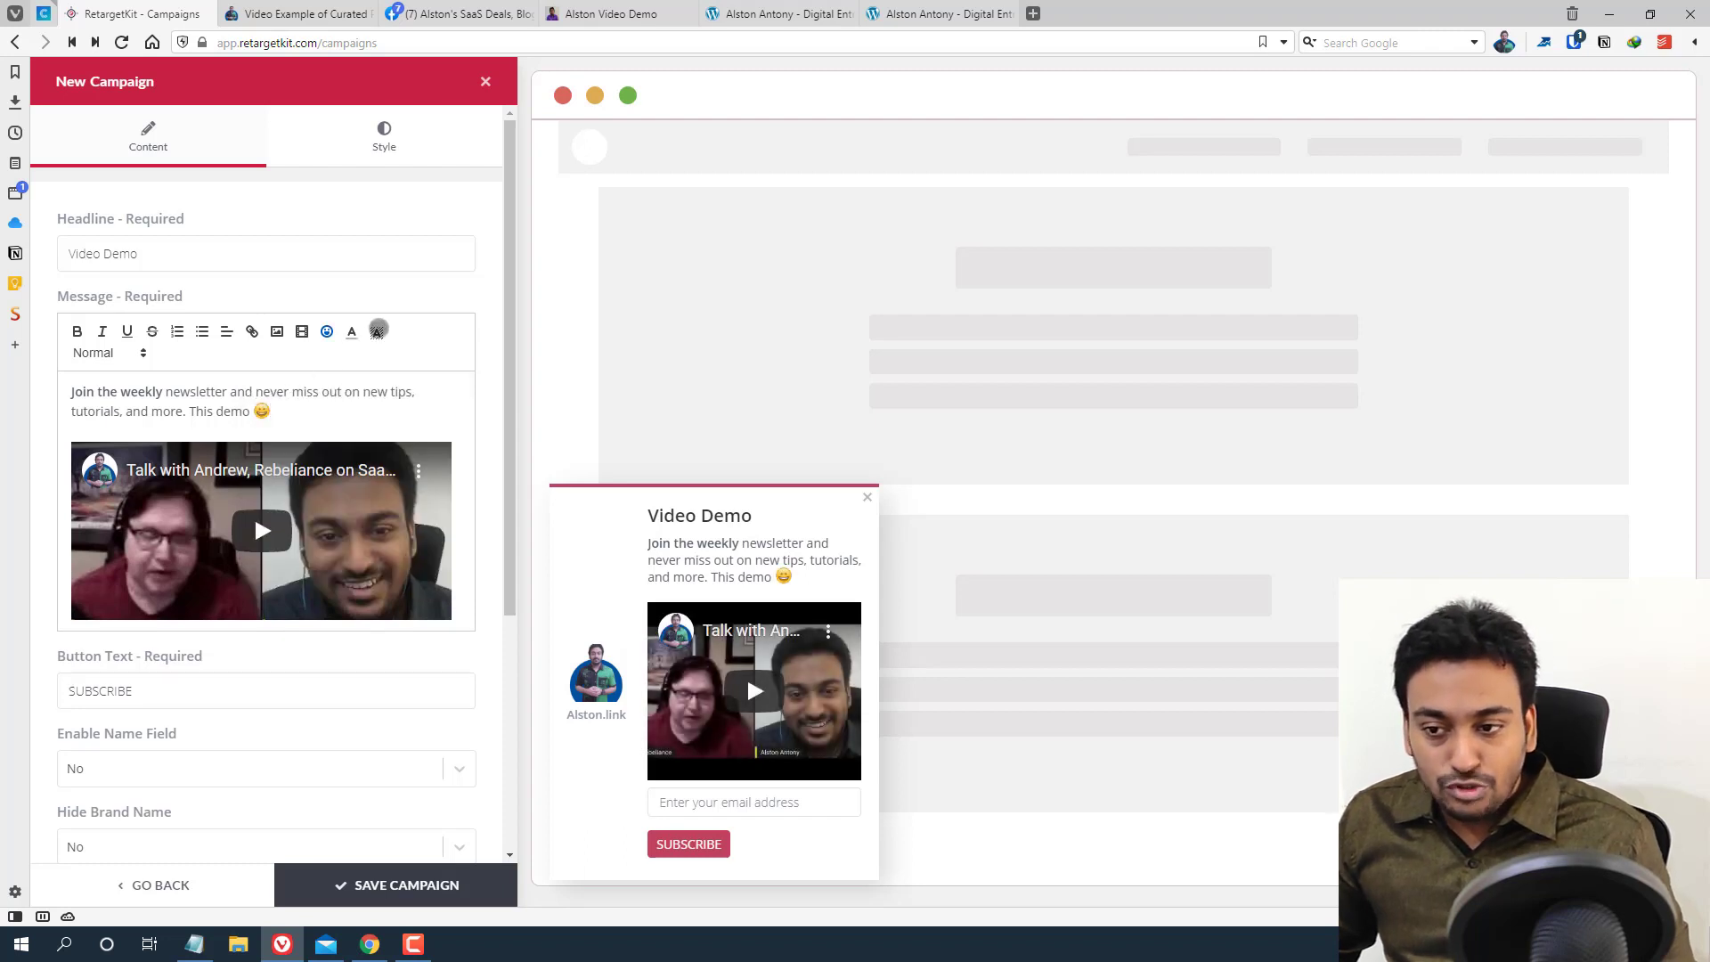
click(131, 352)
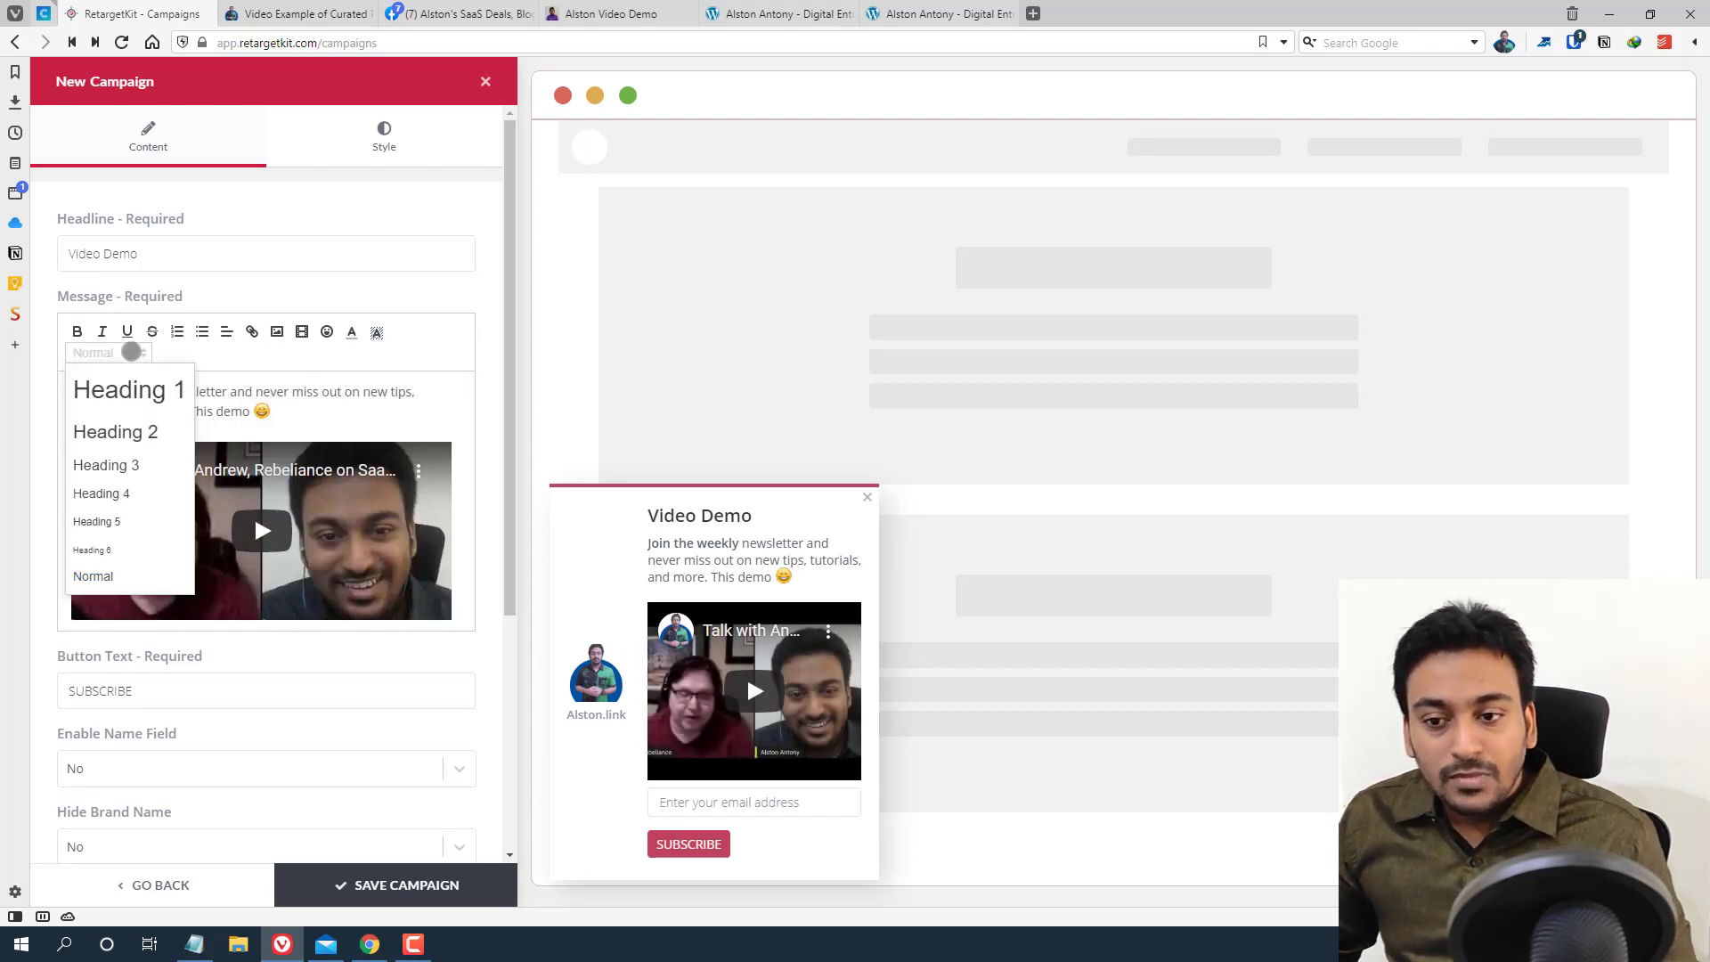
Dismiss the heading style choices and set the campaign's button text to "Join Us"
click(305, 392)
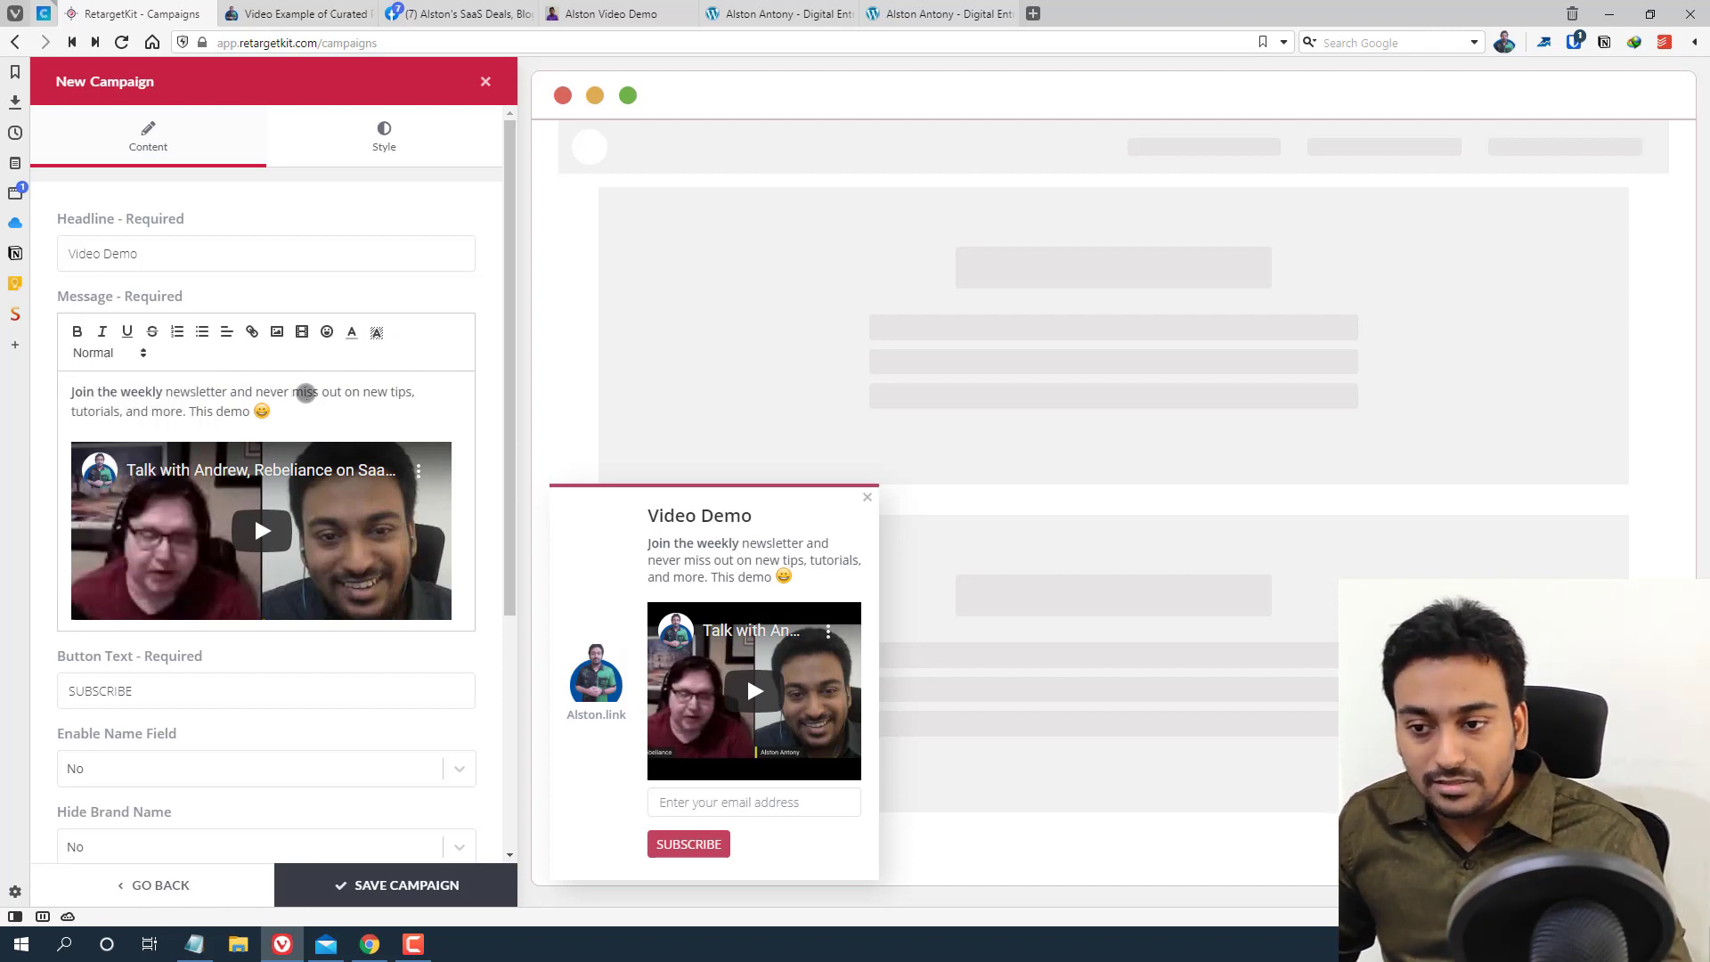
scroll(306, 392, down, 1)
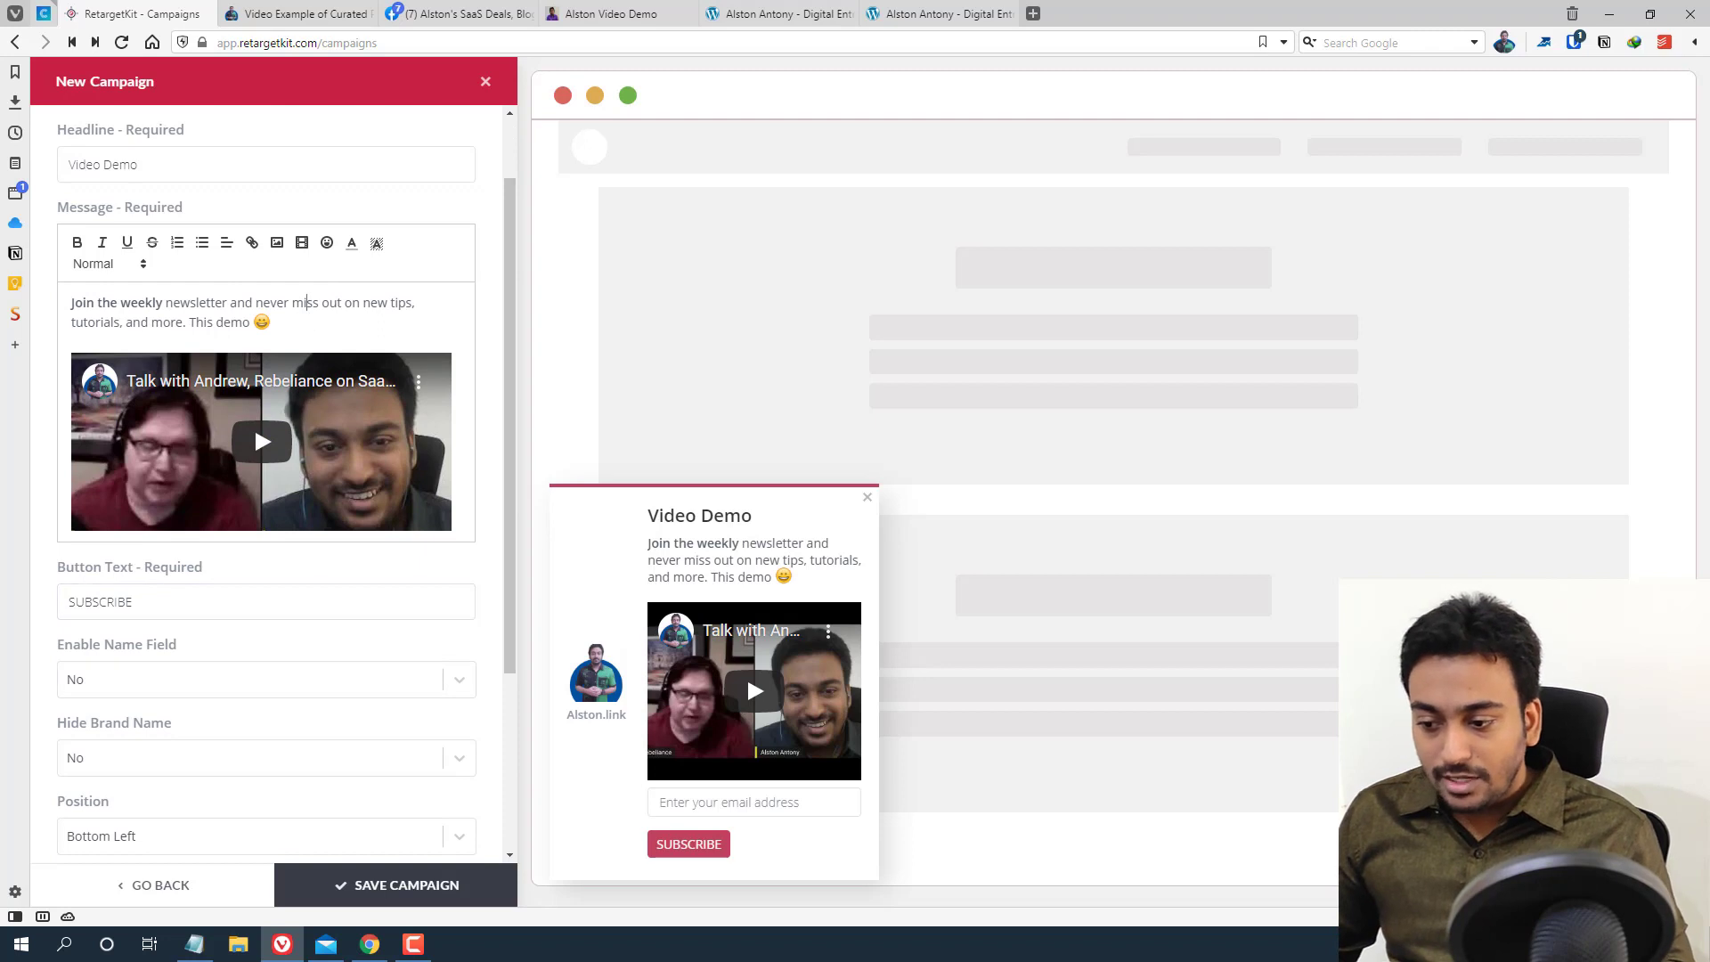
double_click(161, 608)
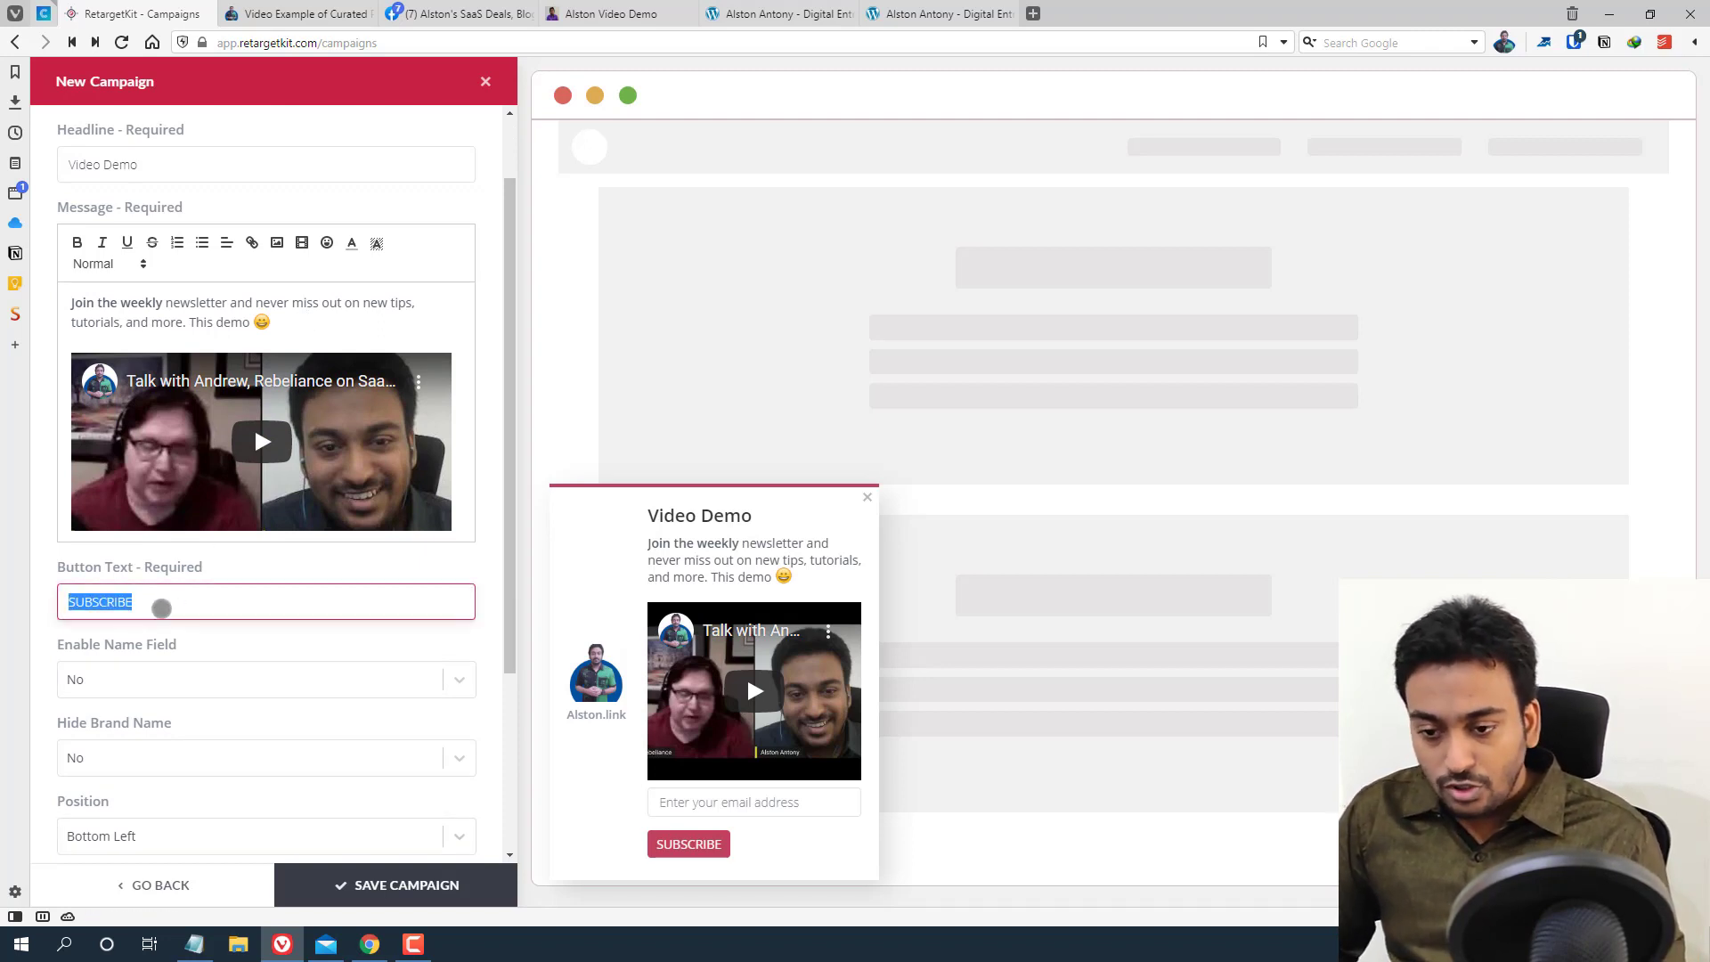
text(Join Us)
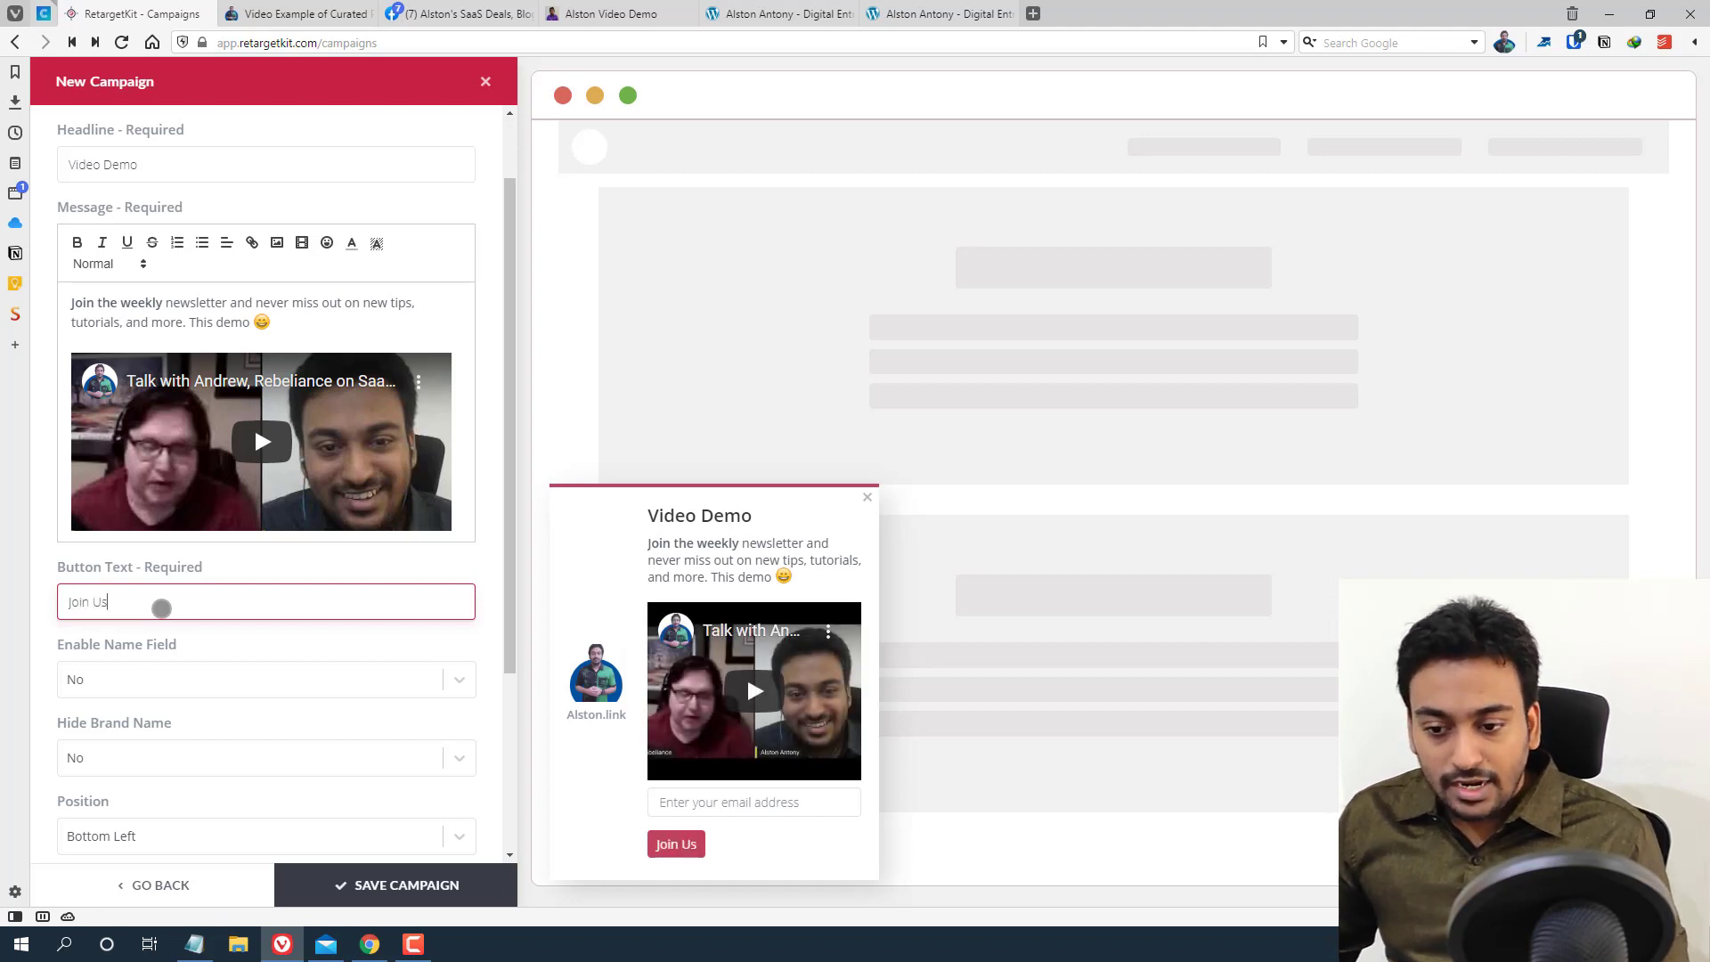
Enable the name field on the popup form and set Hide Brand Name to Yes
scroll(161, 609, down, 2)
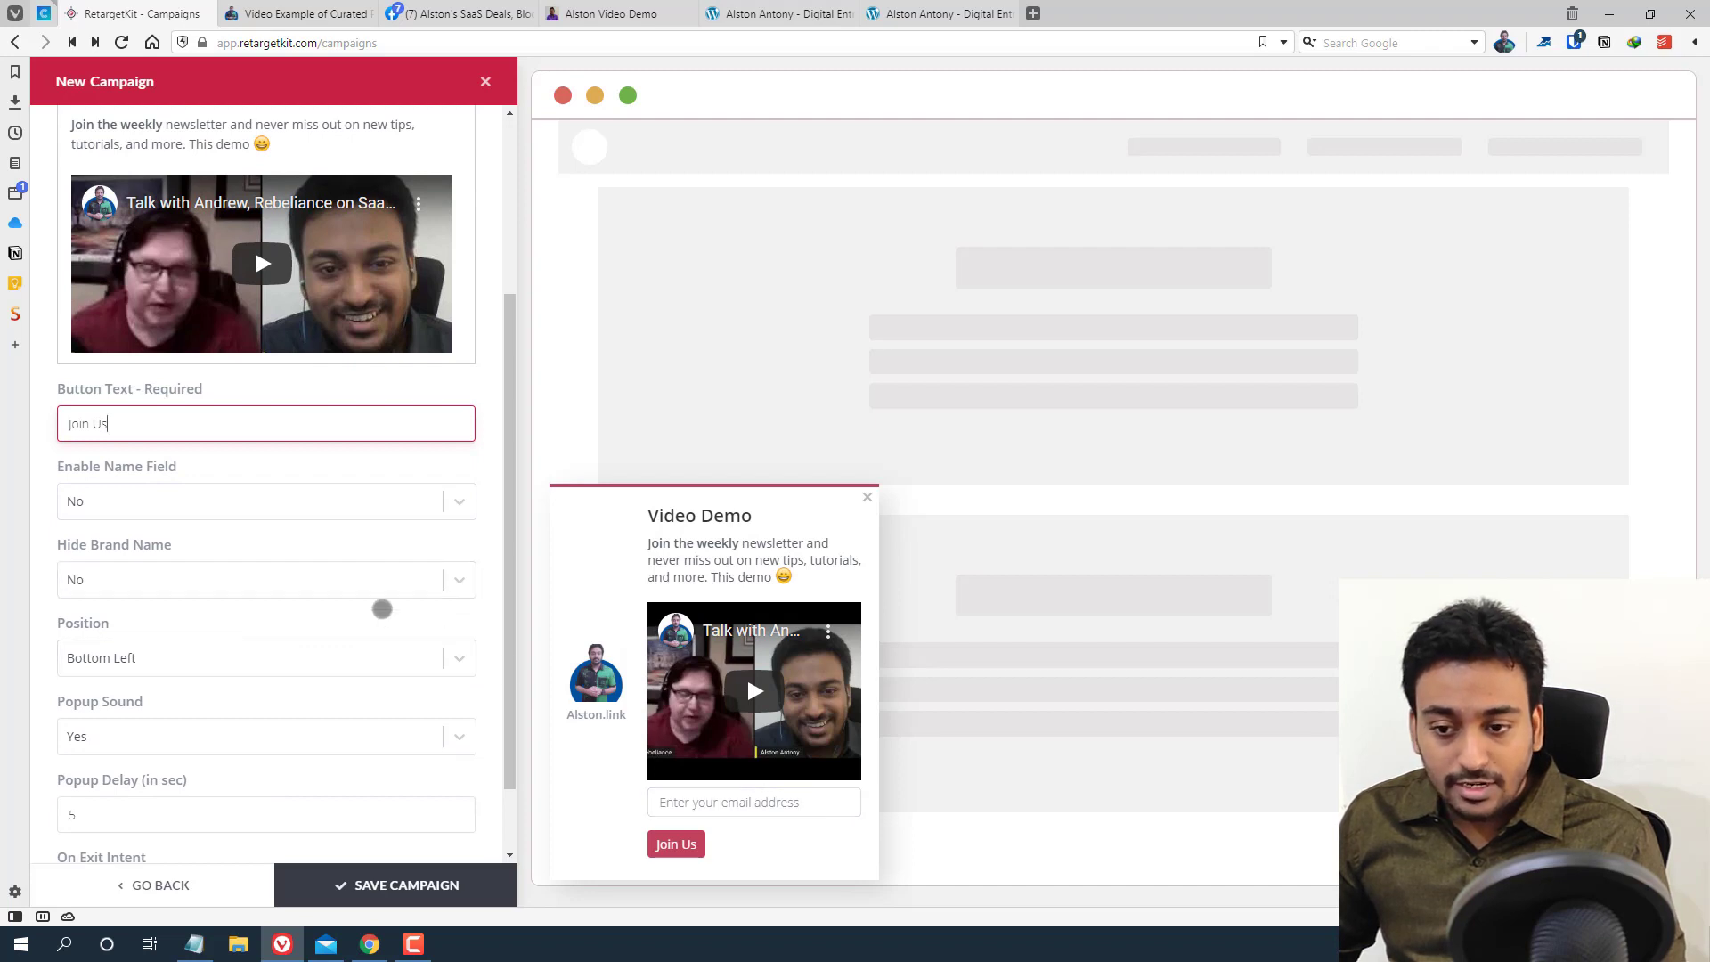
click(137, 496)
click(137, 533)
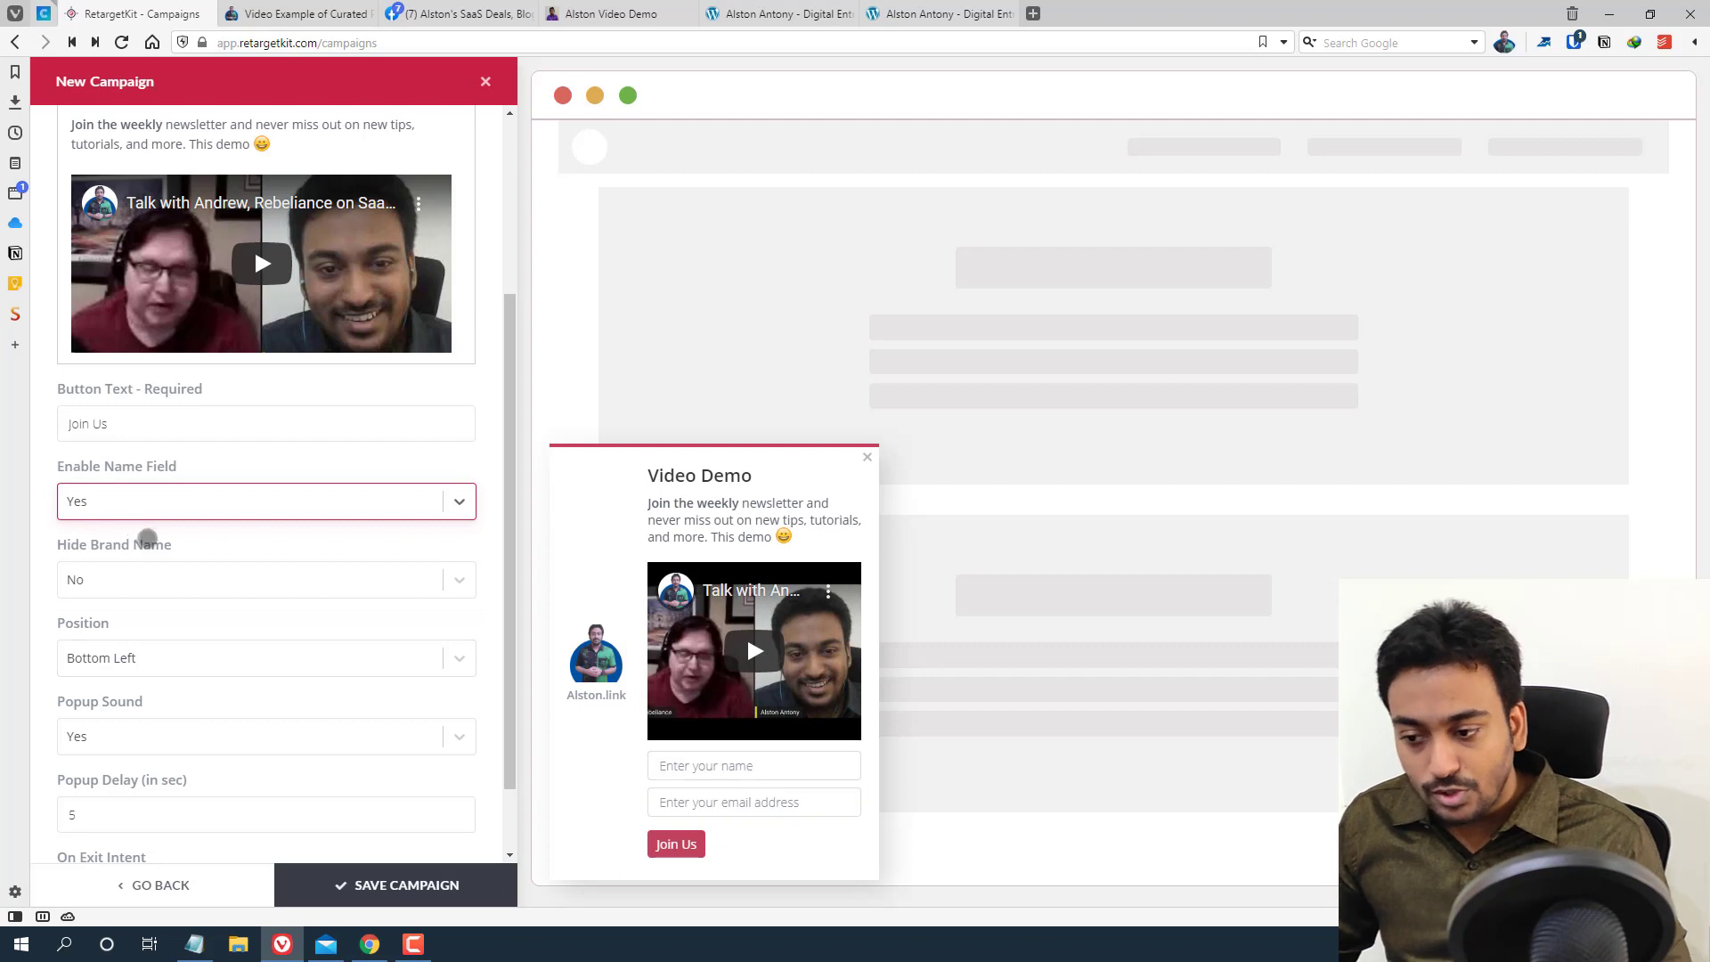
click(267, 588)
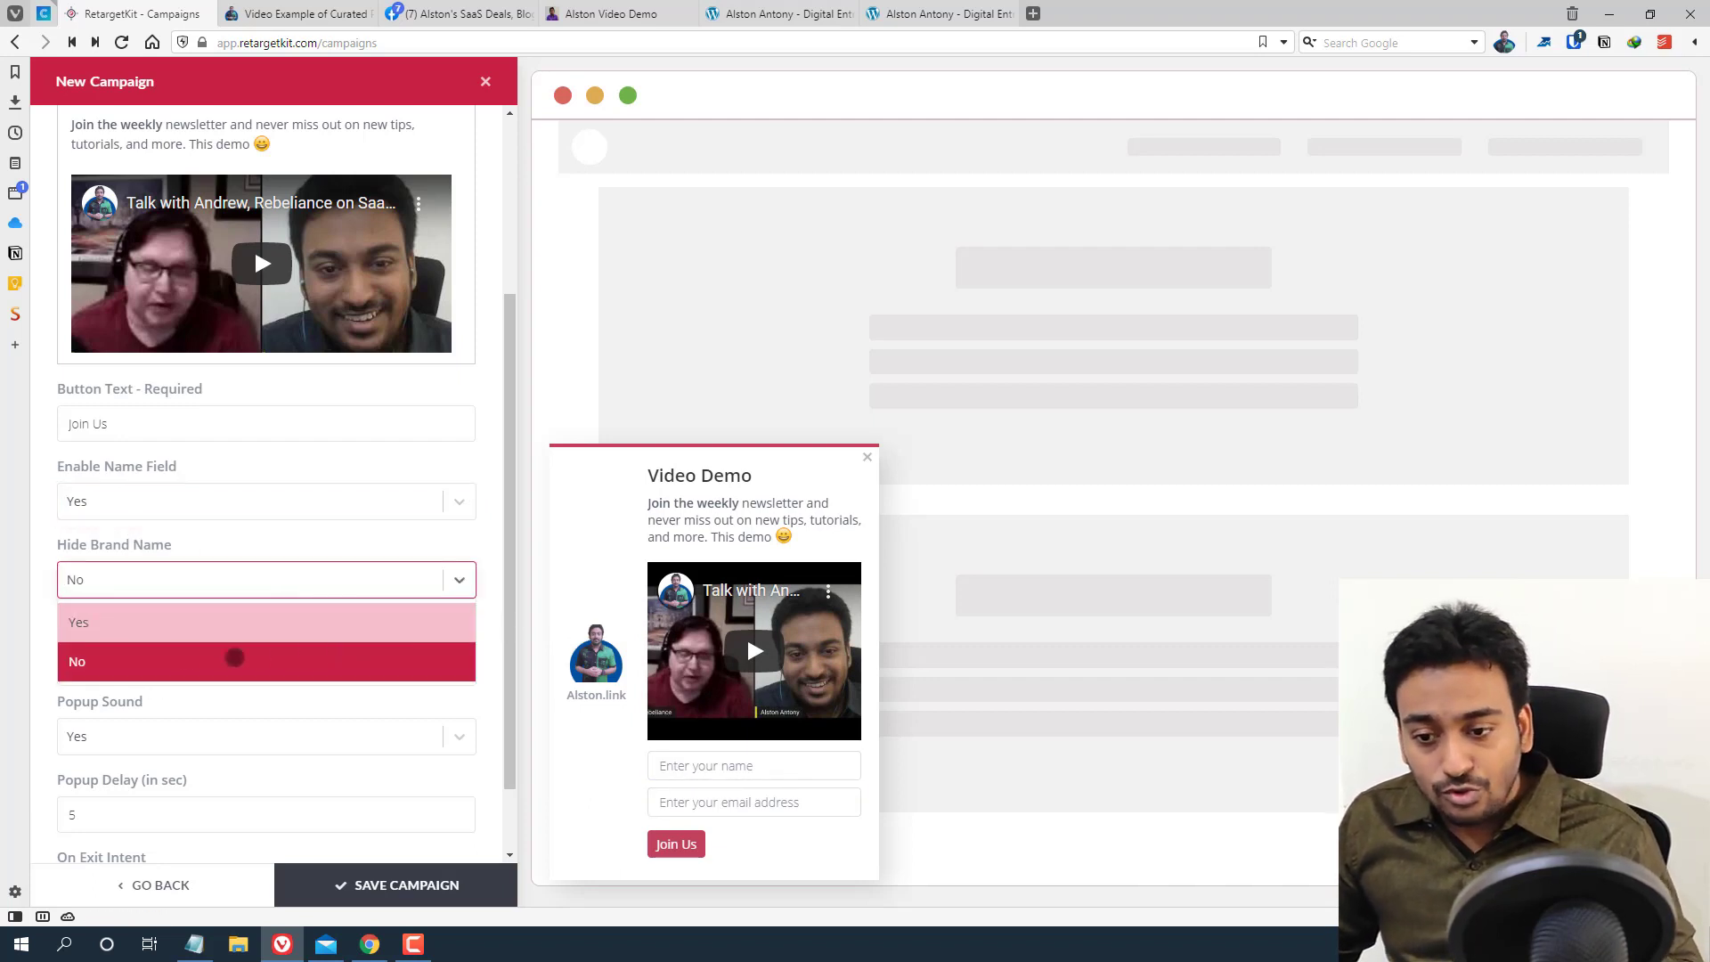
click(169, 659)
click(169, 588)
click(176, 621)
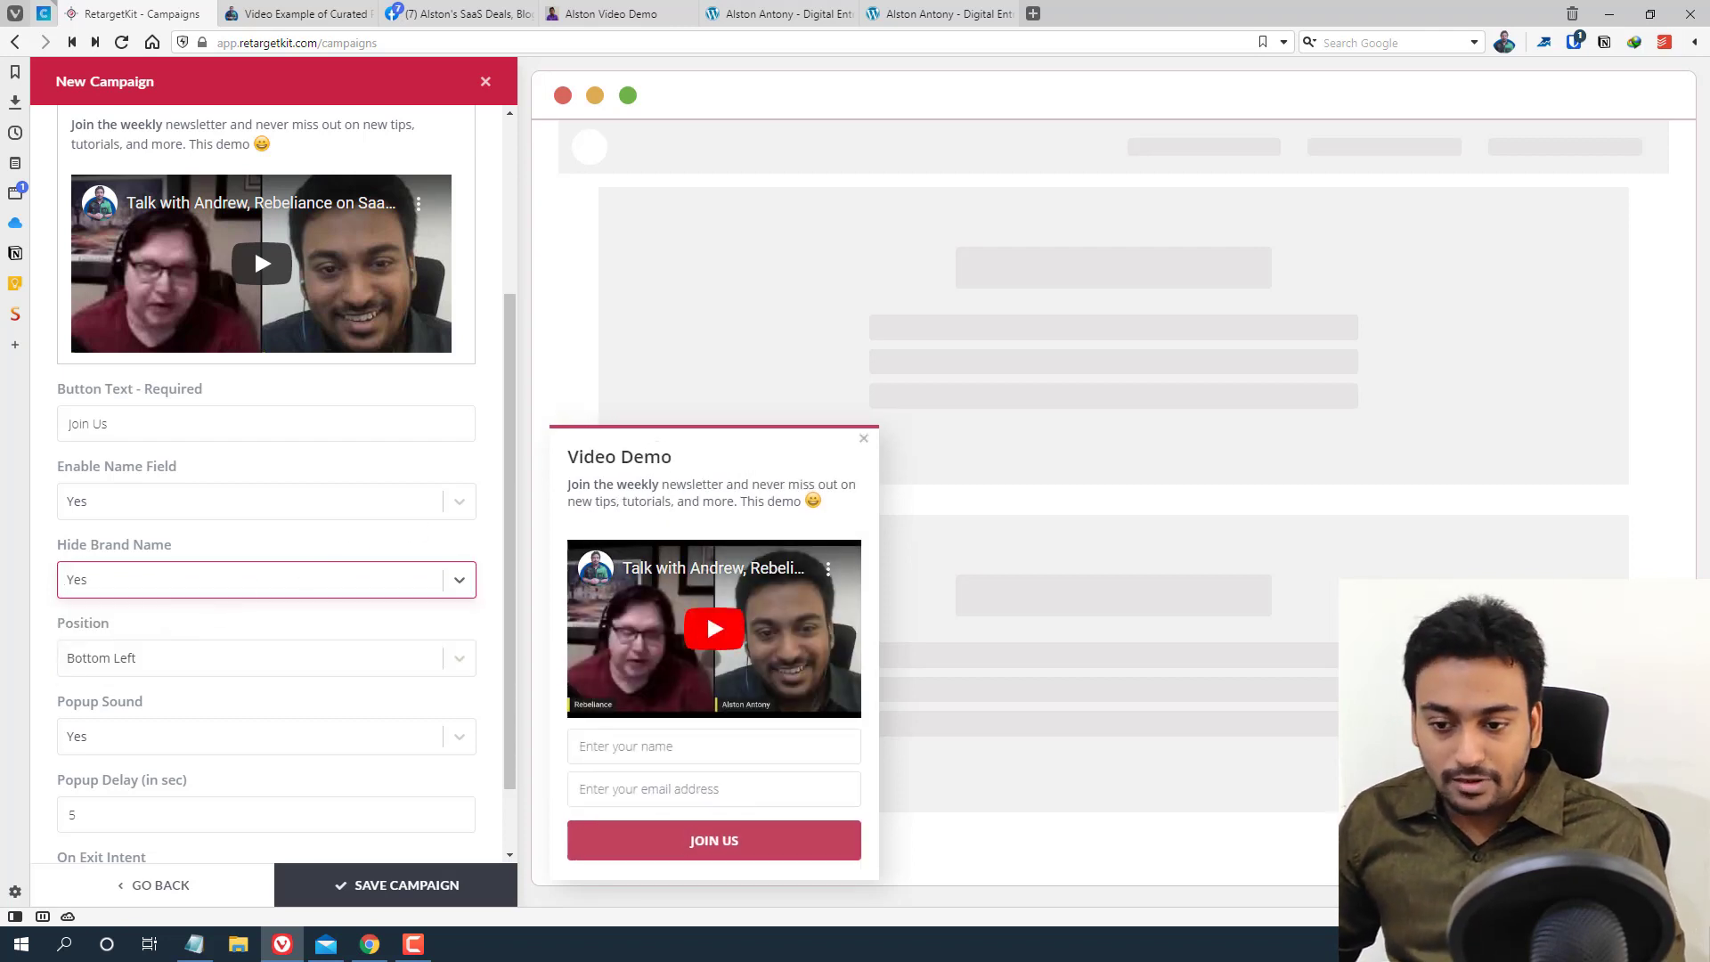
Set the popup's position to Bottom Right and its popup sound to No
click(263, 649)
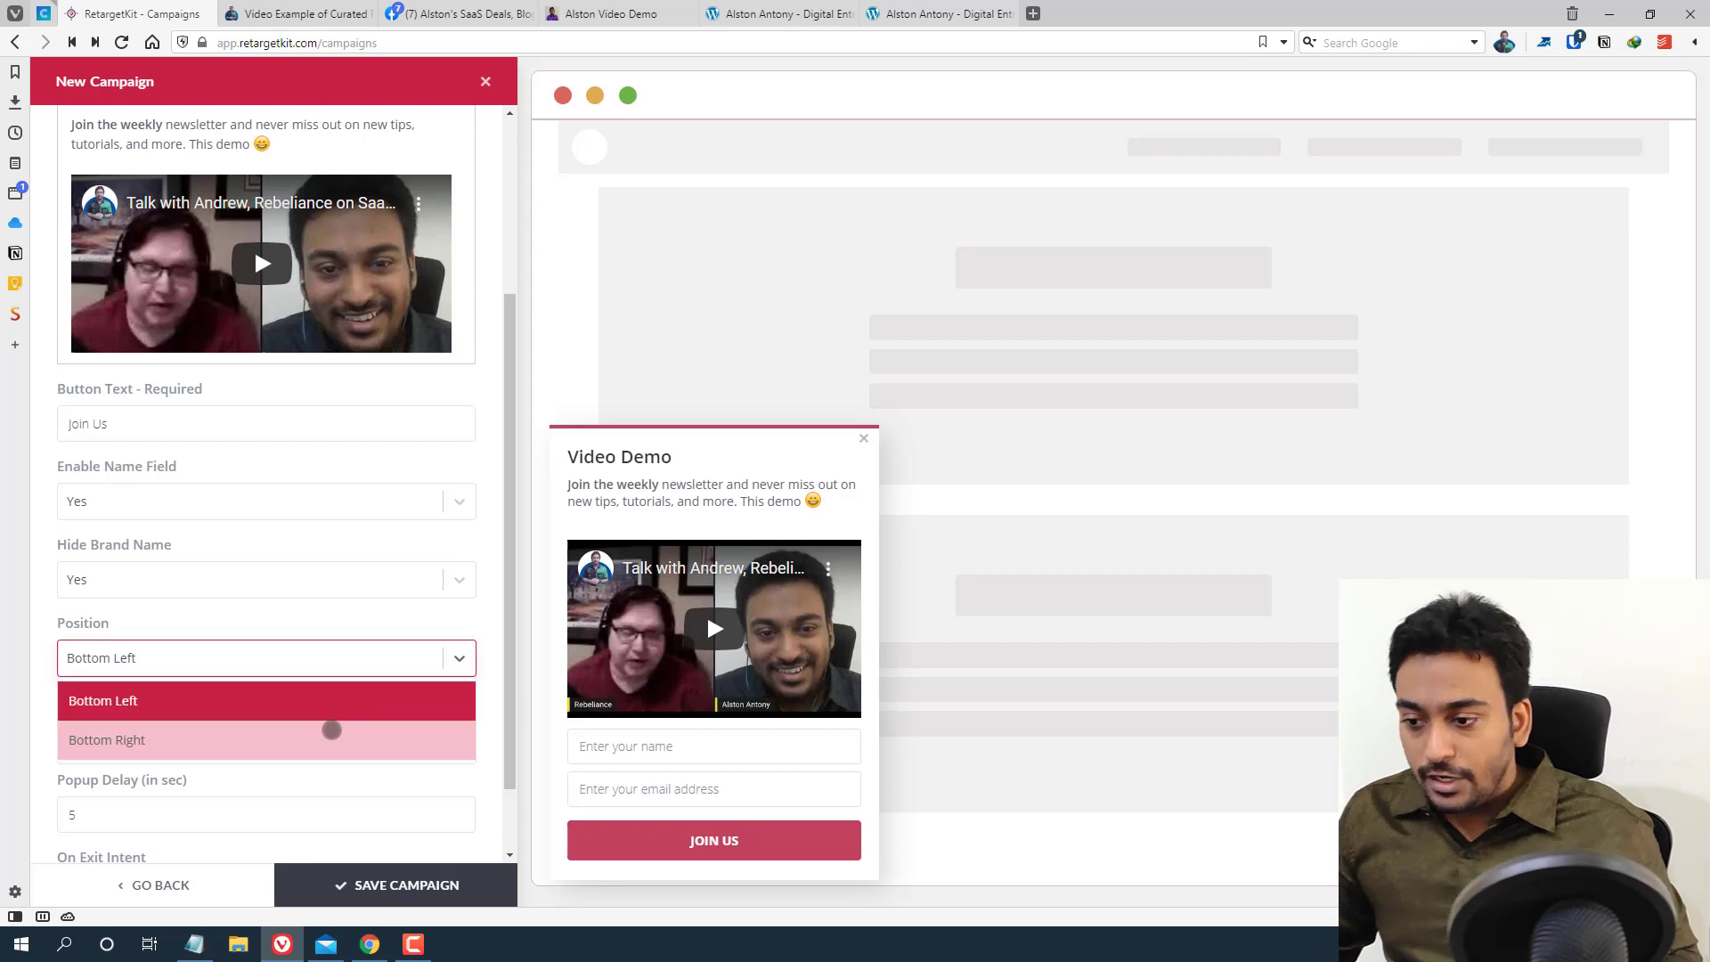
click(332, 732)
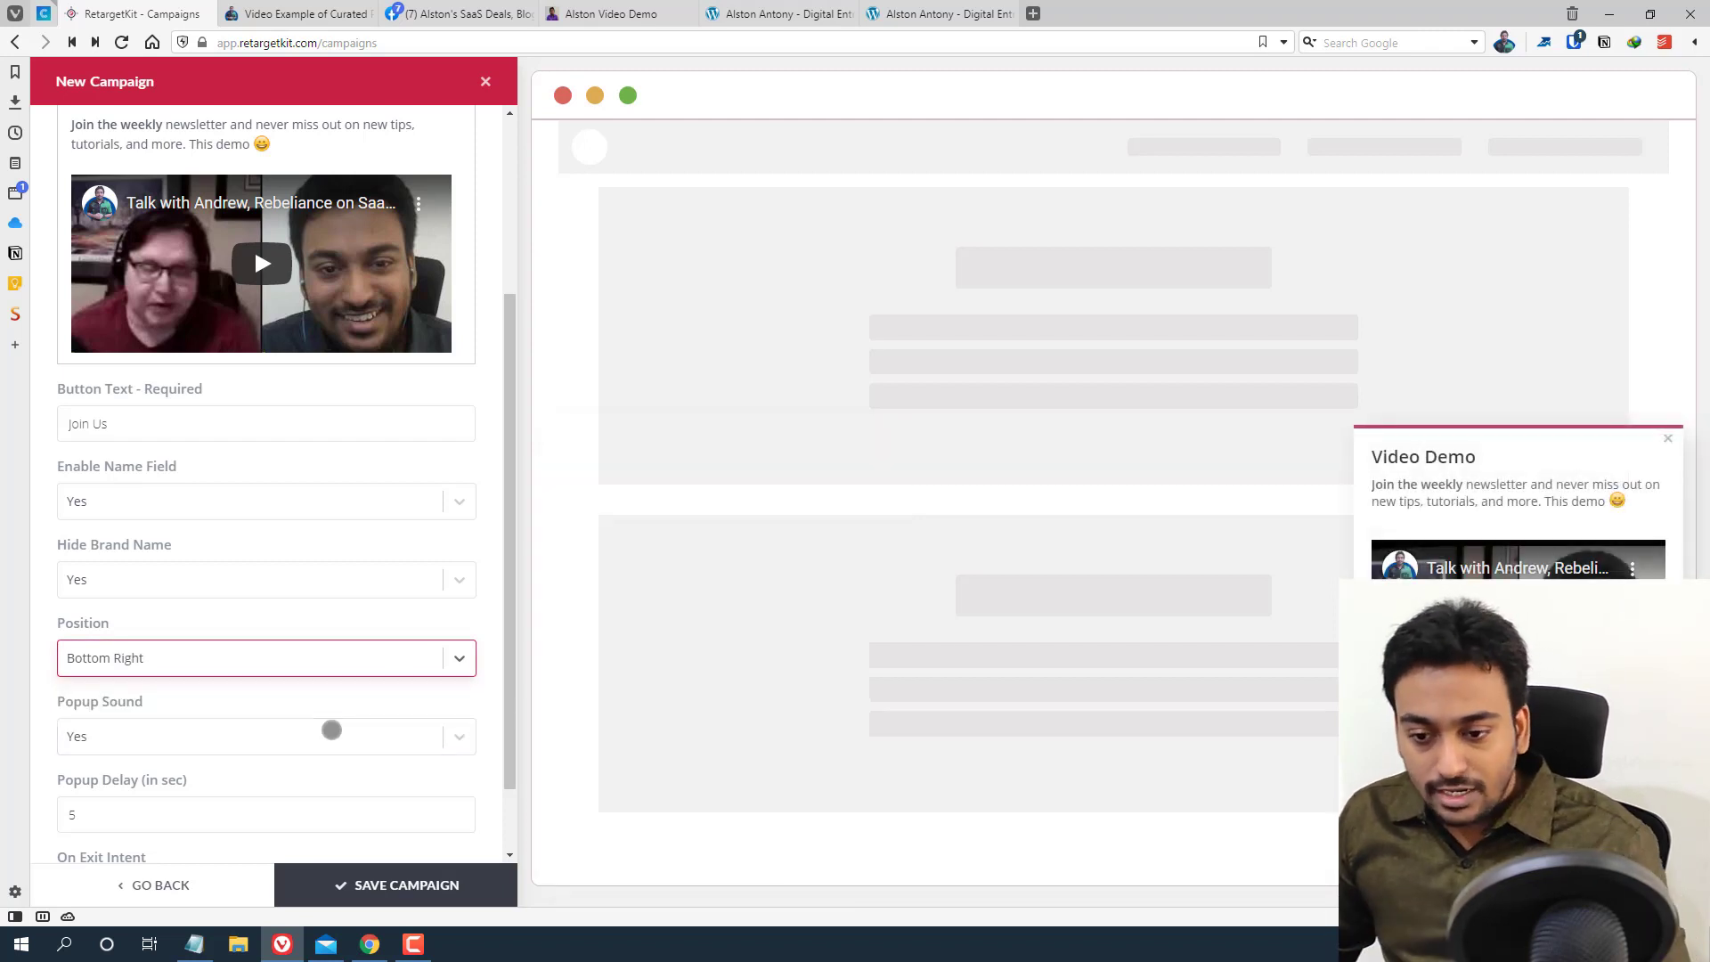
click(292, 730)
scroll(299, 699, down, 1)
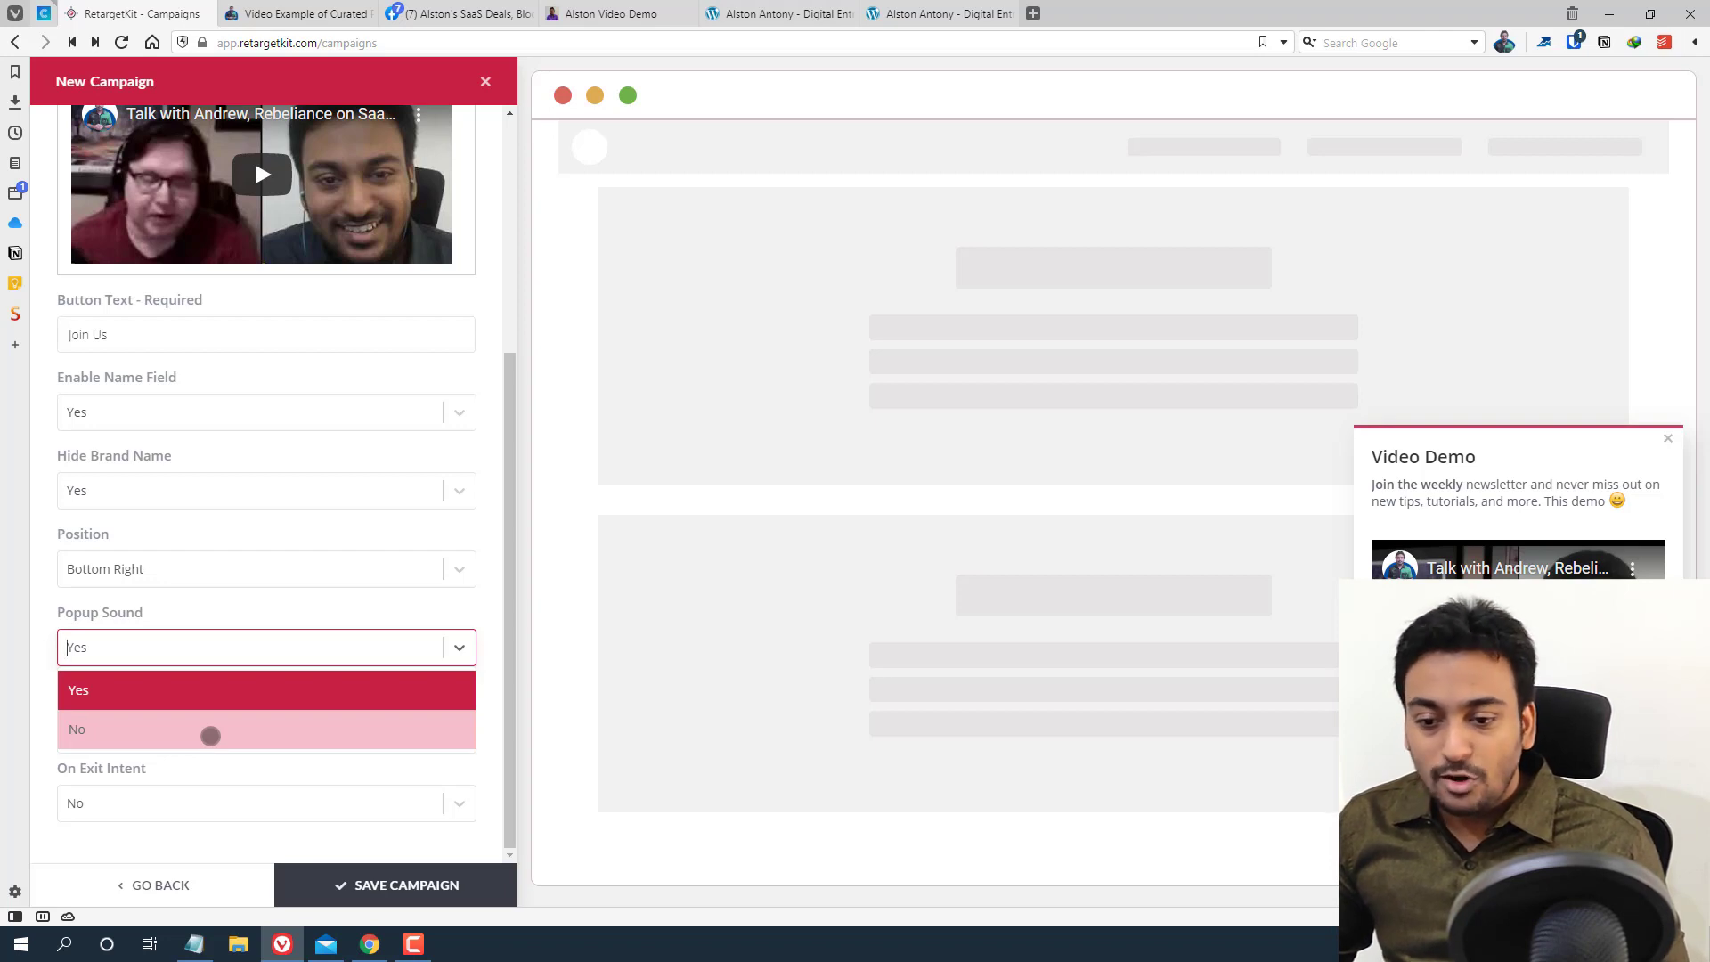
click(211, 736)
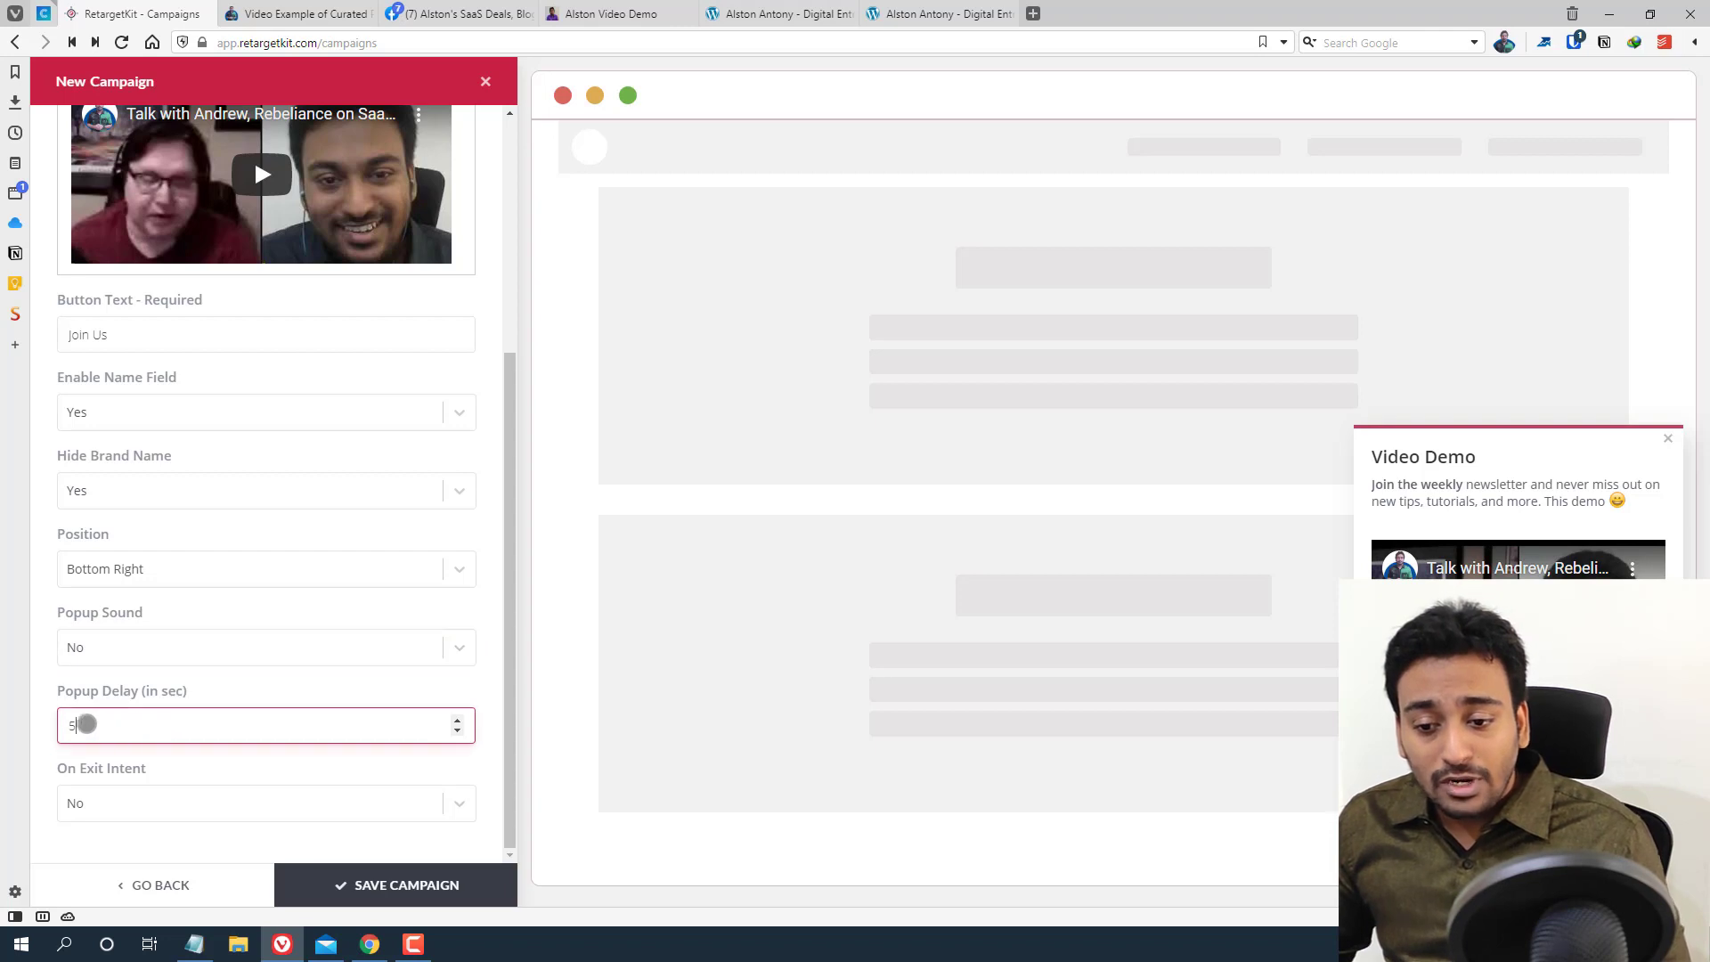
Set the popup delay to 4 seconds, keep On Exit Intent at No, and save the campaign
double_click(71, 724)
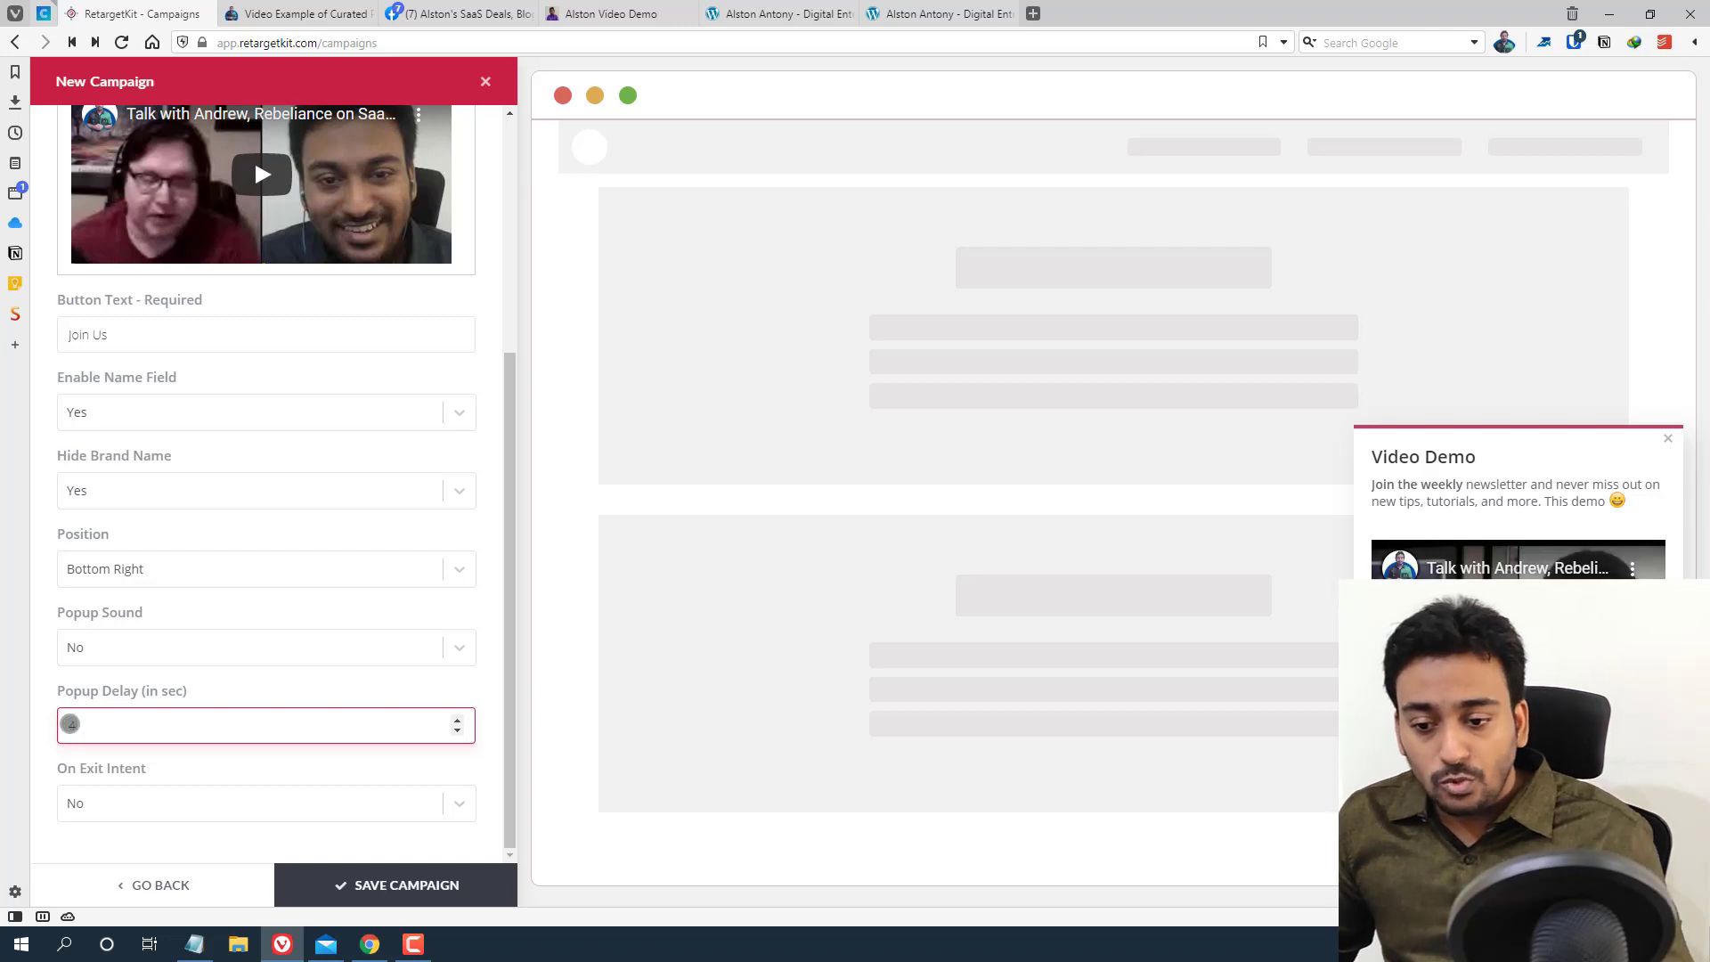
text(4)
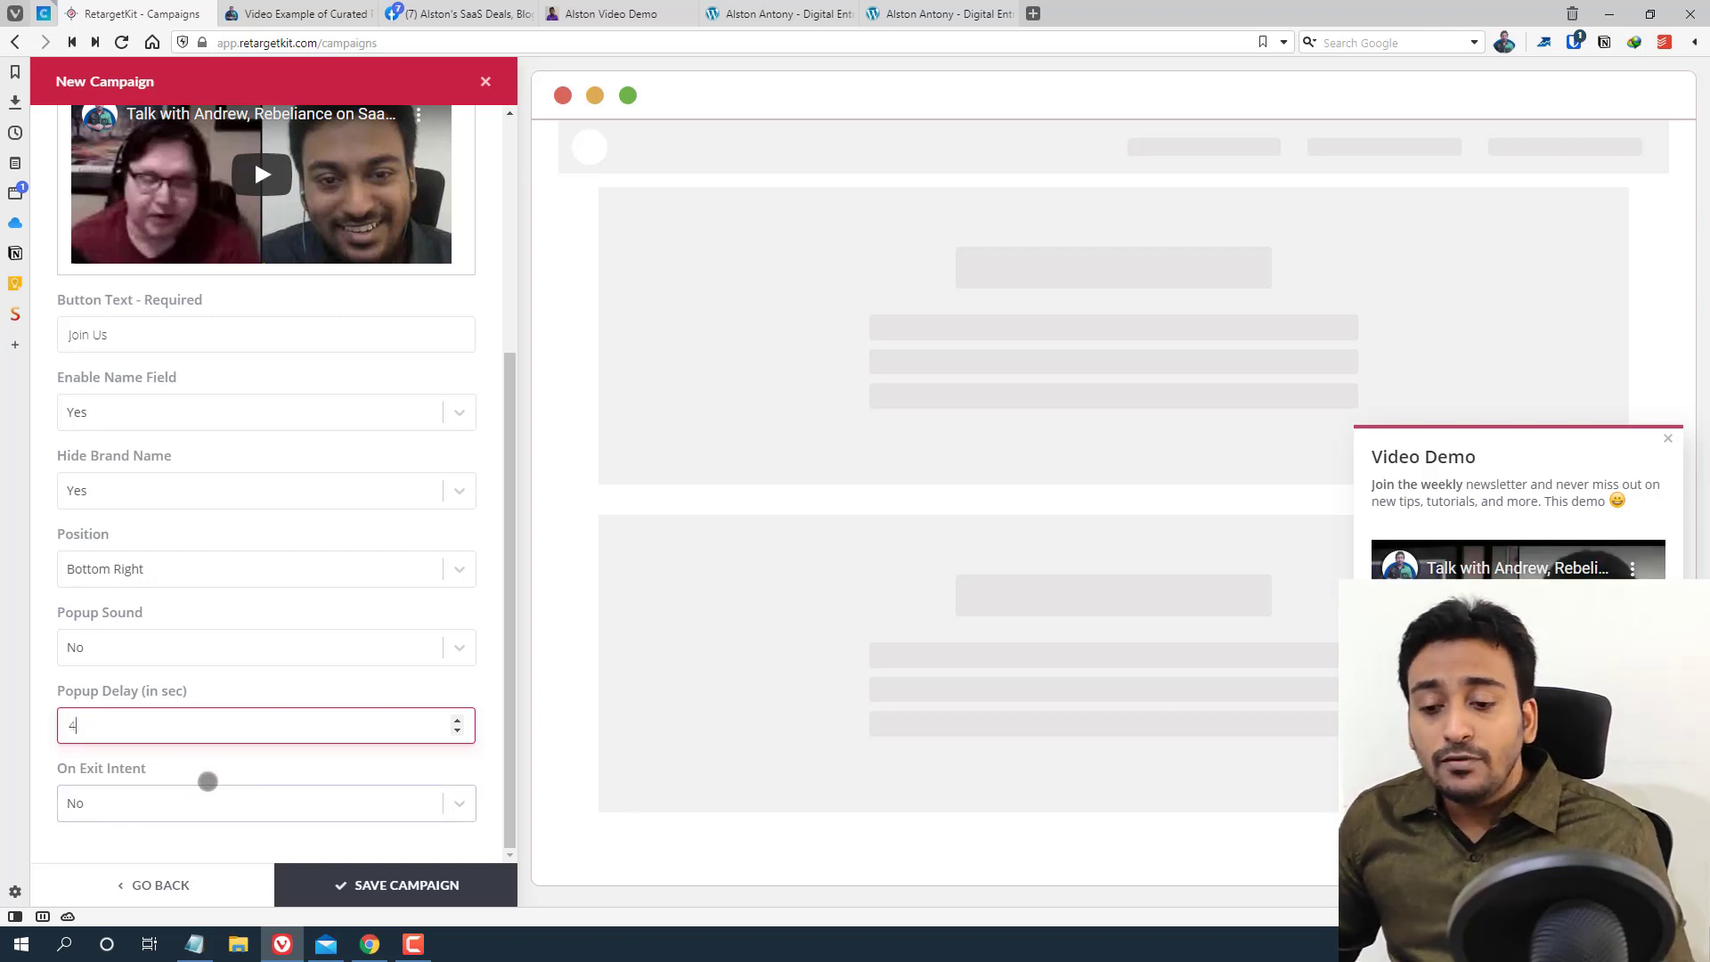
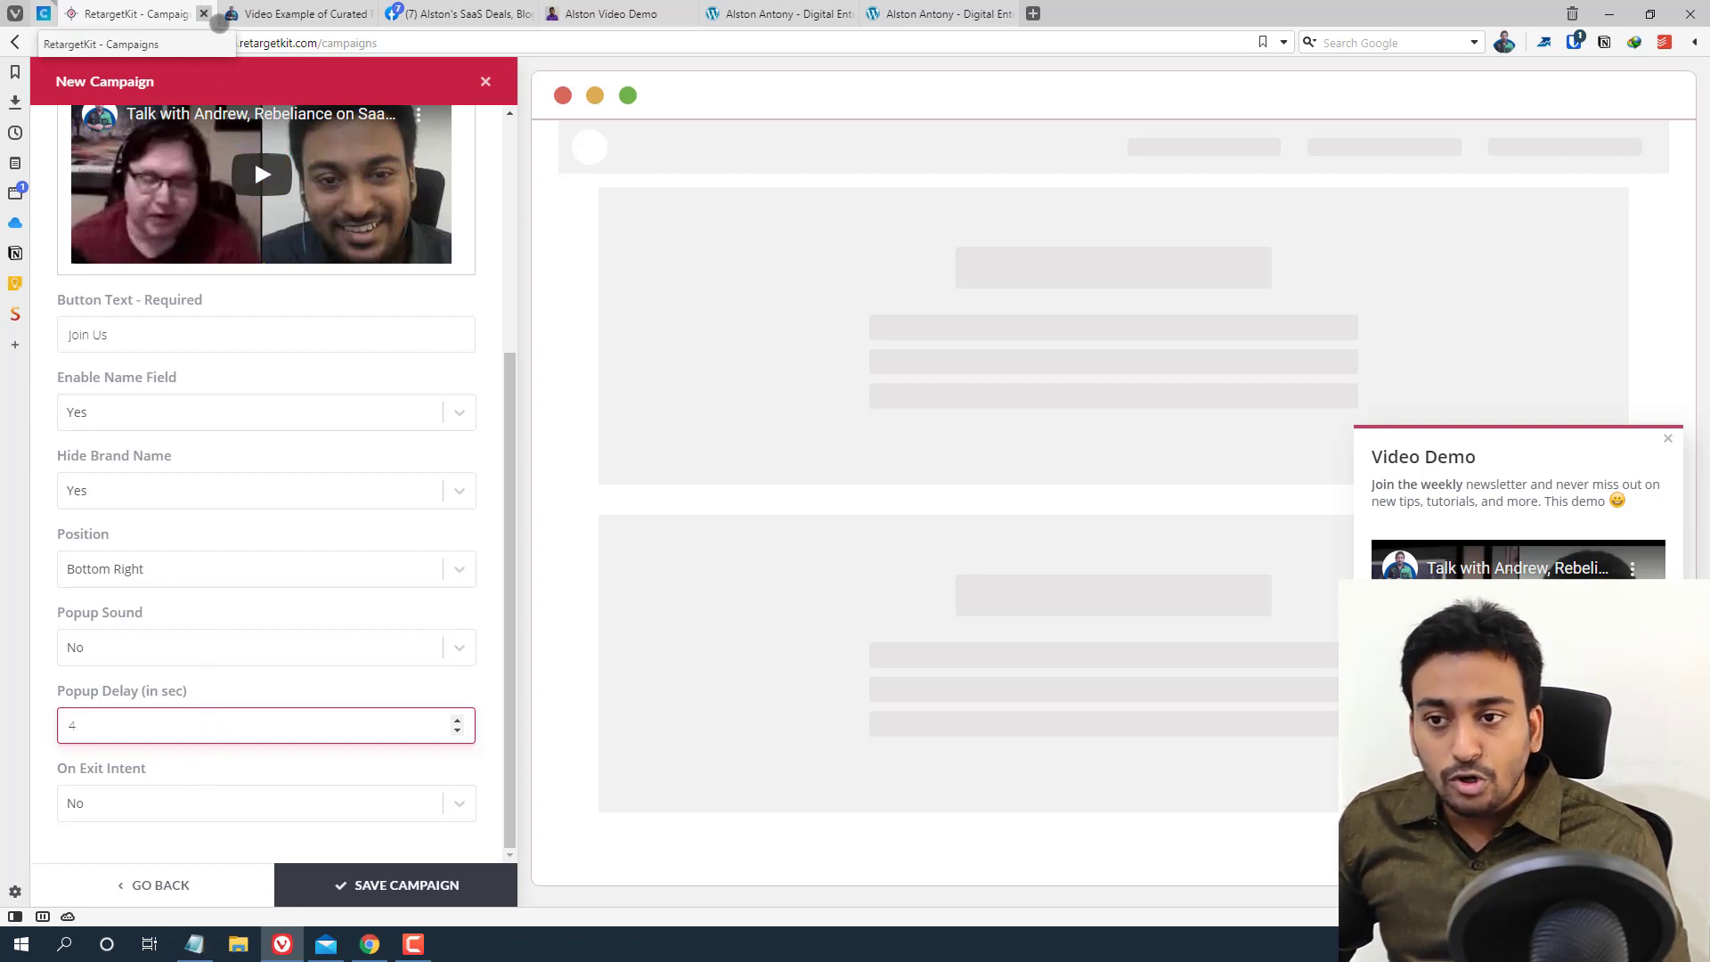
click(150, 802)
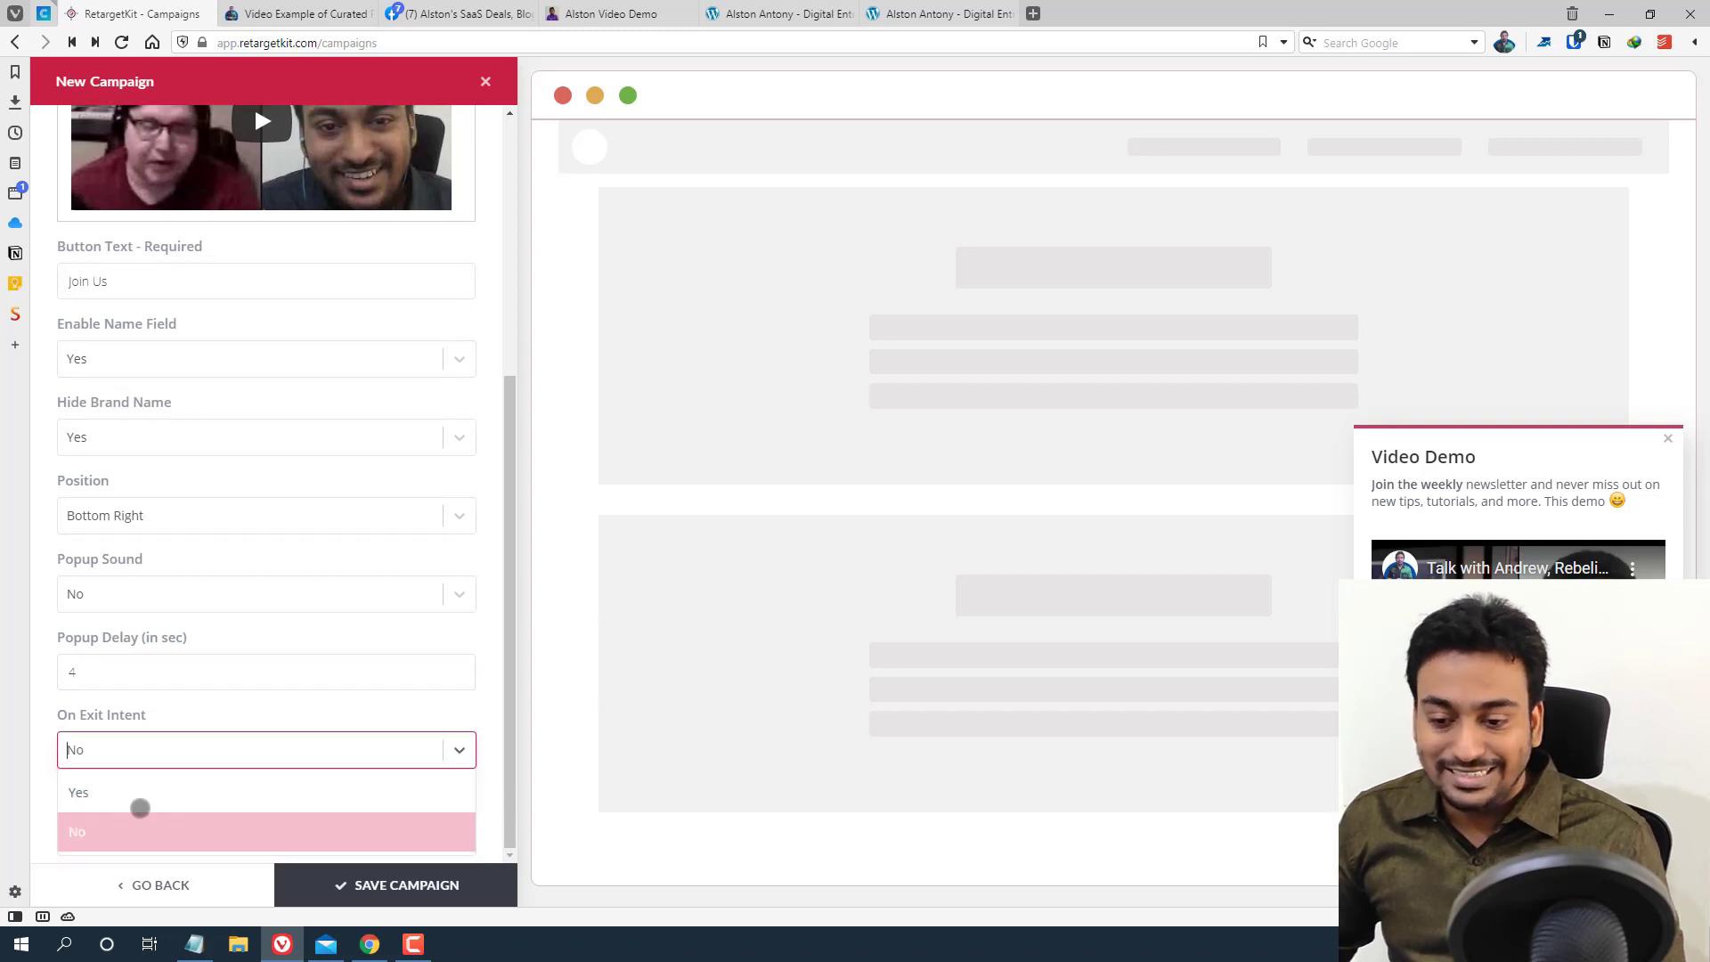
click(111, 830)
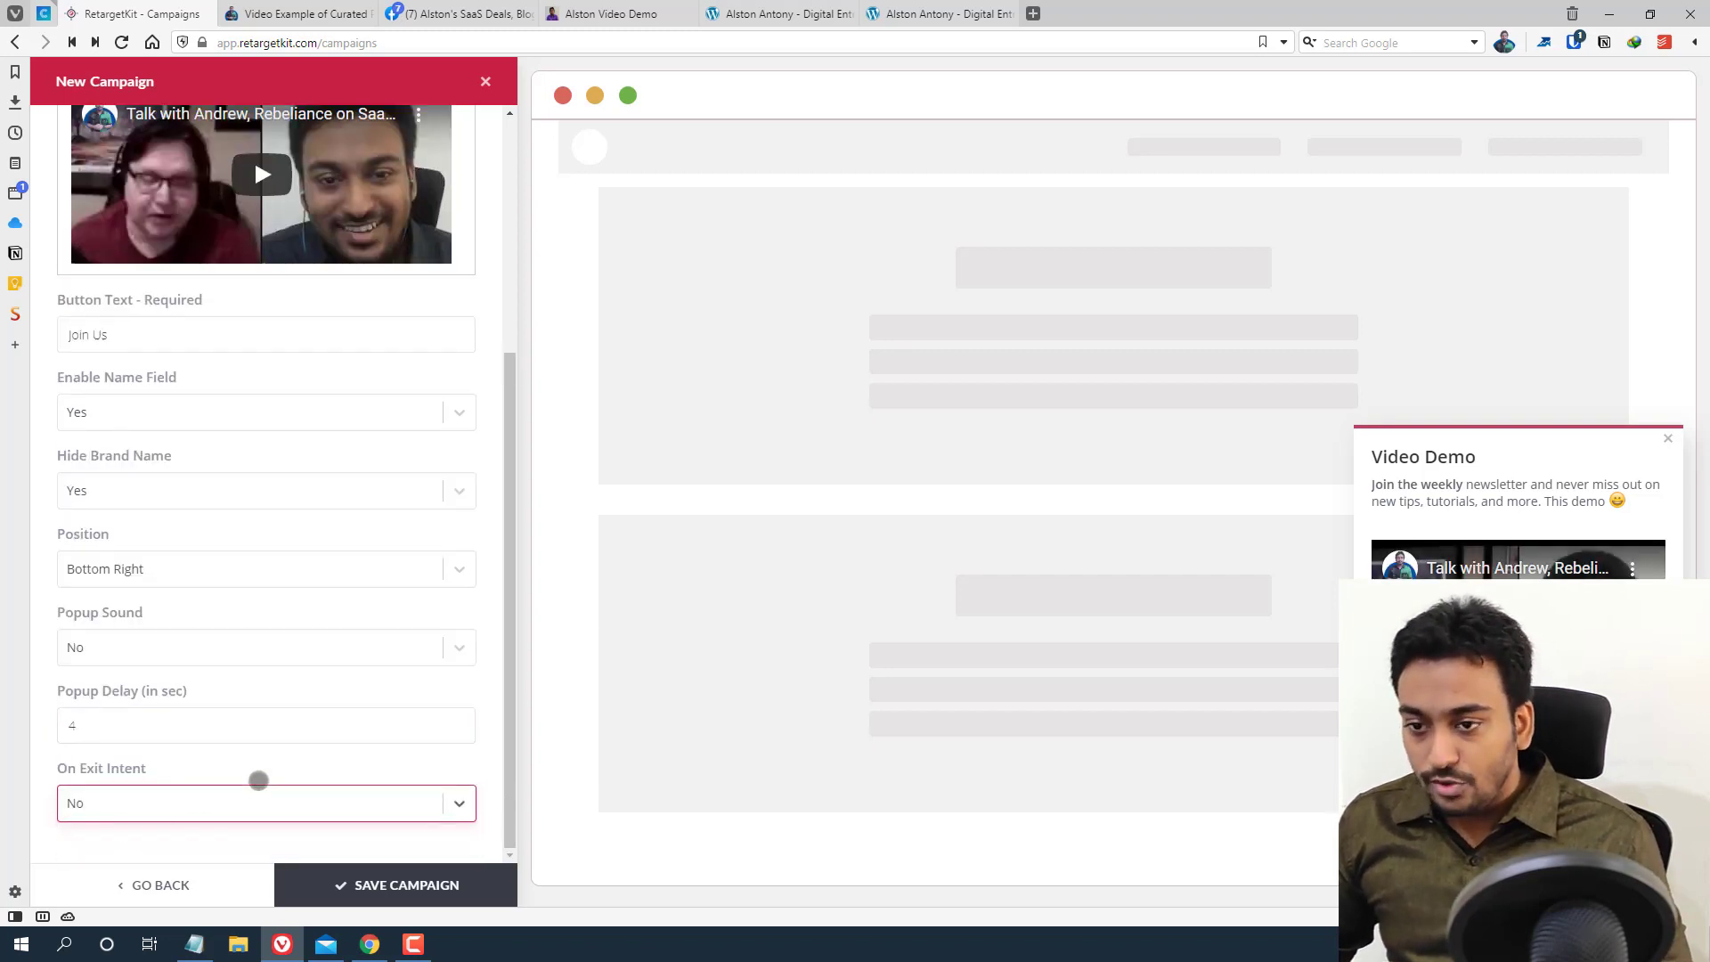
click(368, 895)
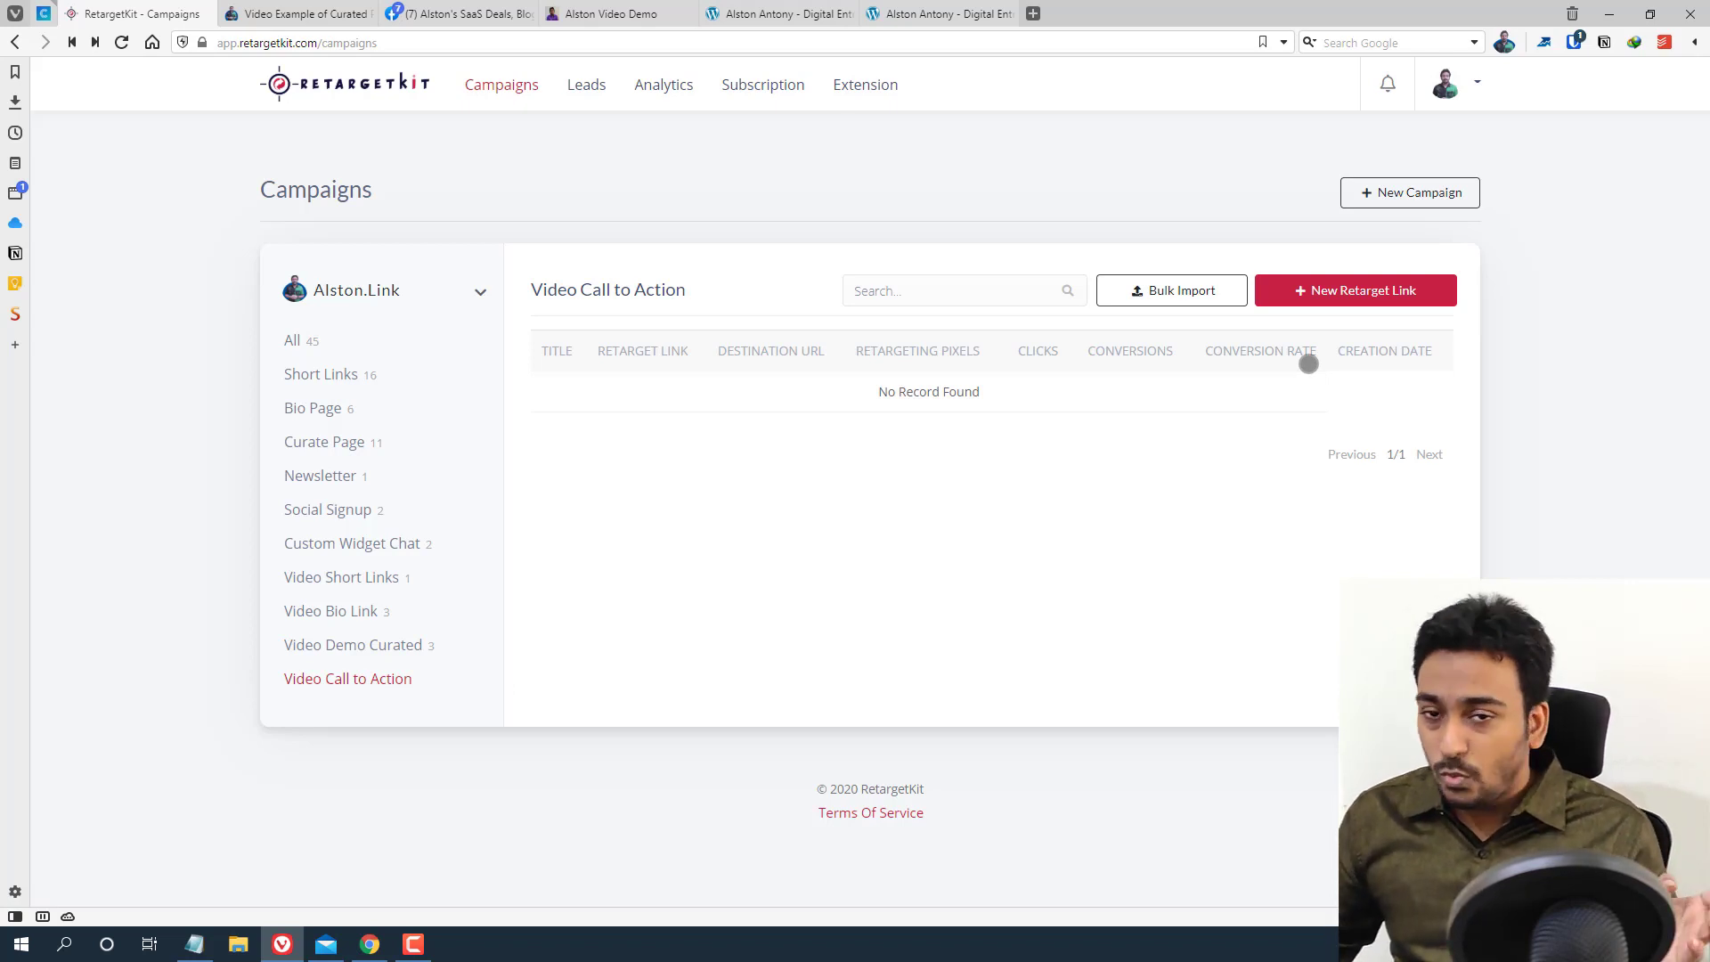
Start a new retarget link in the Video Call to Action campaign and copy the personal homepage's URL from its open tab
click(1378, 285)
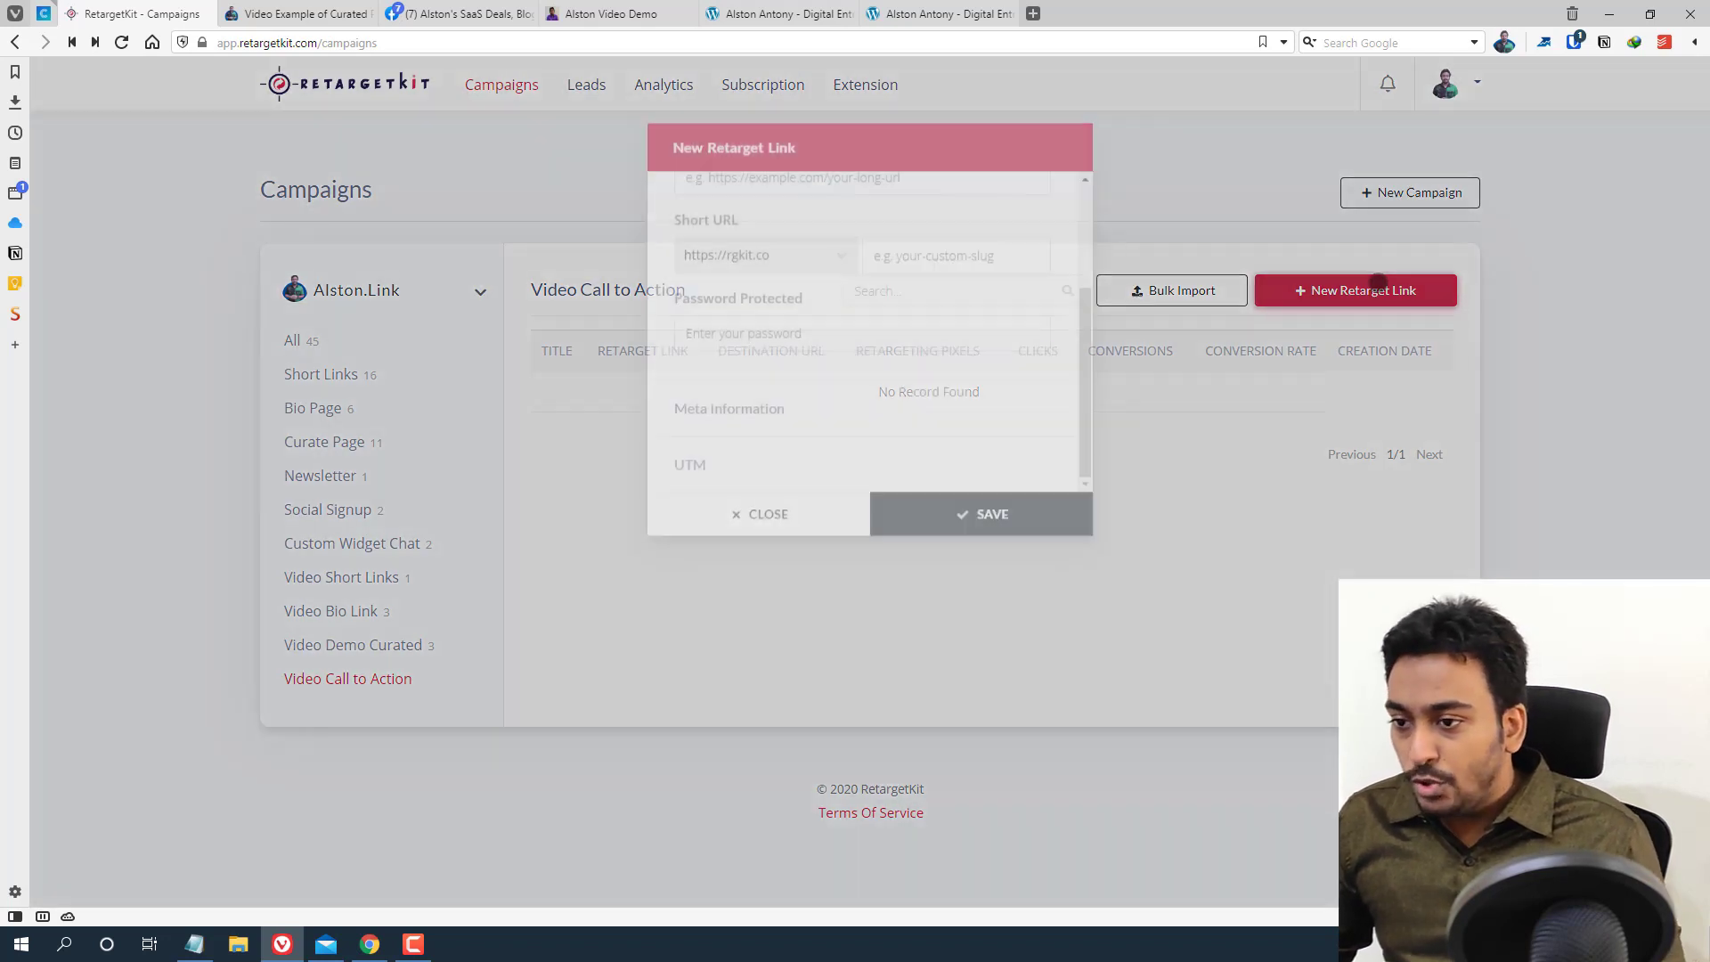
click(732, 13)
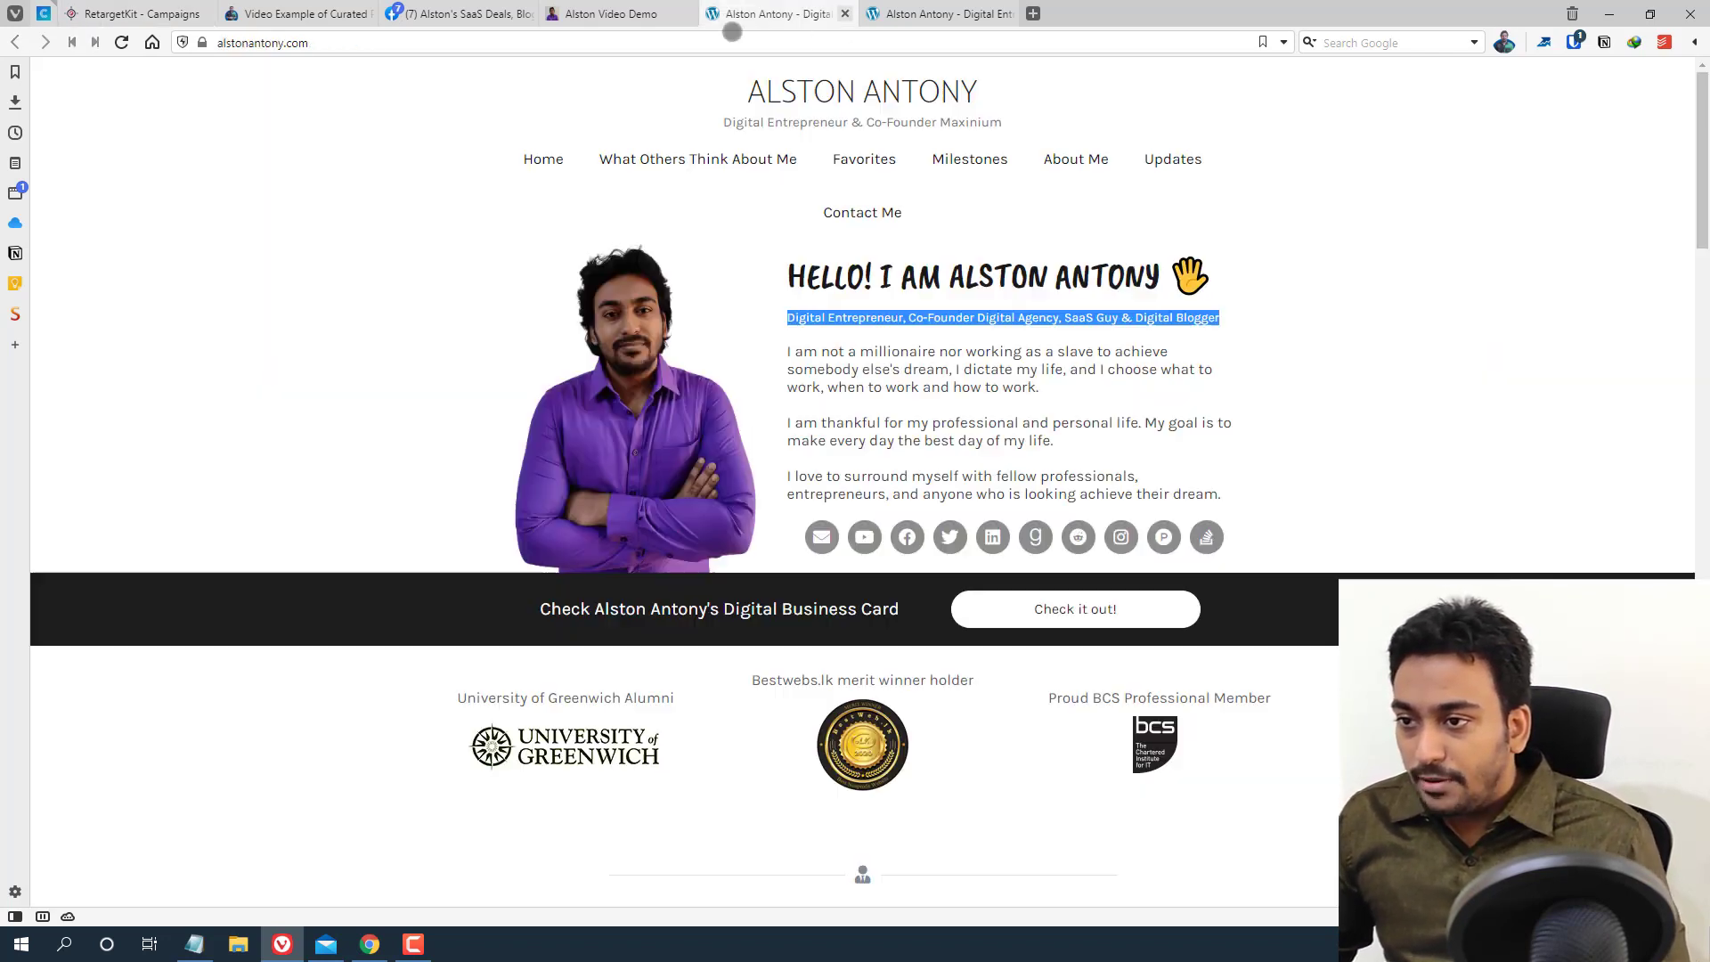
click(732, 41)
key(ctrl+c)
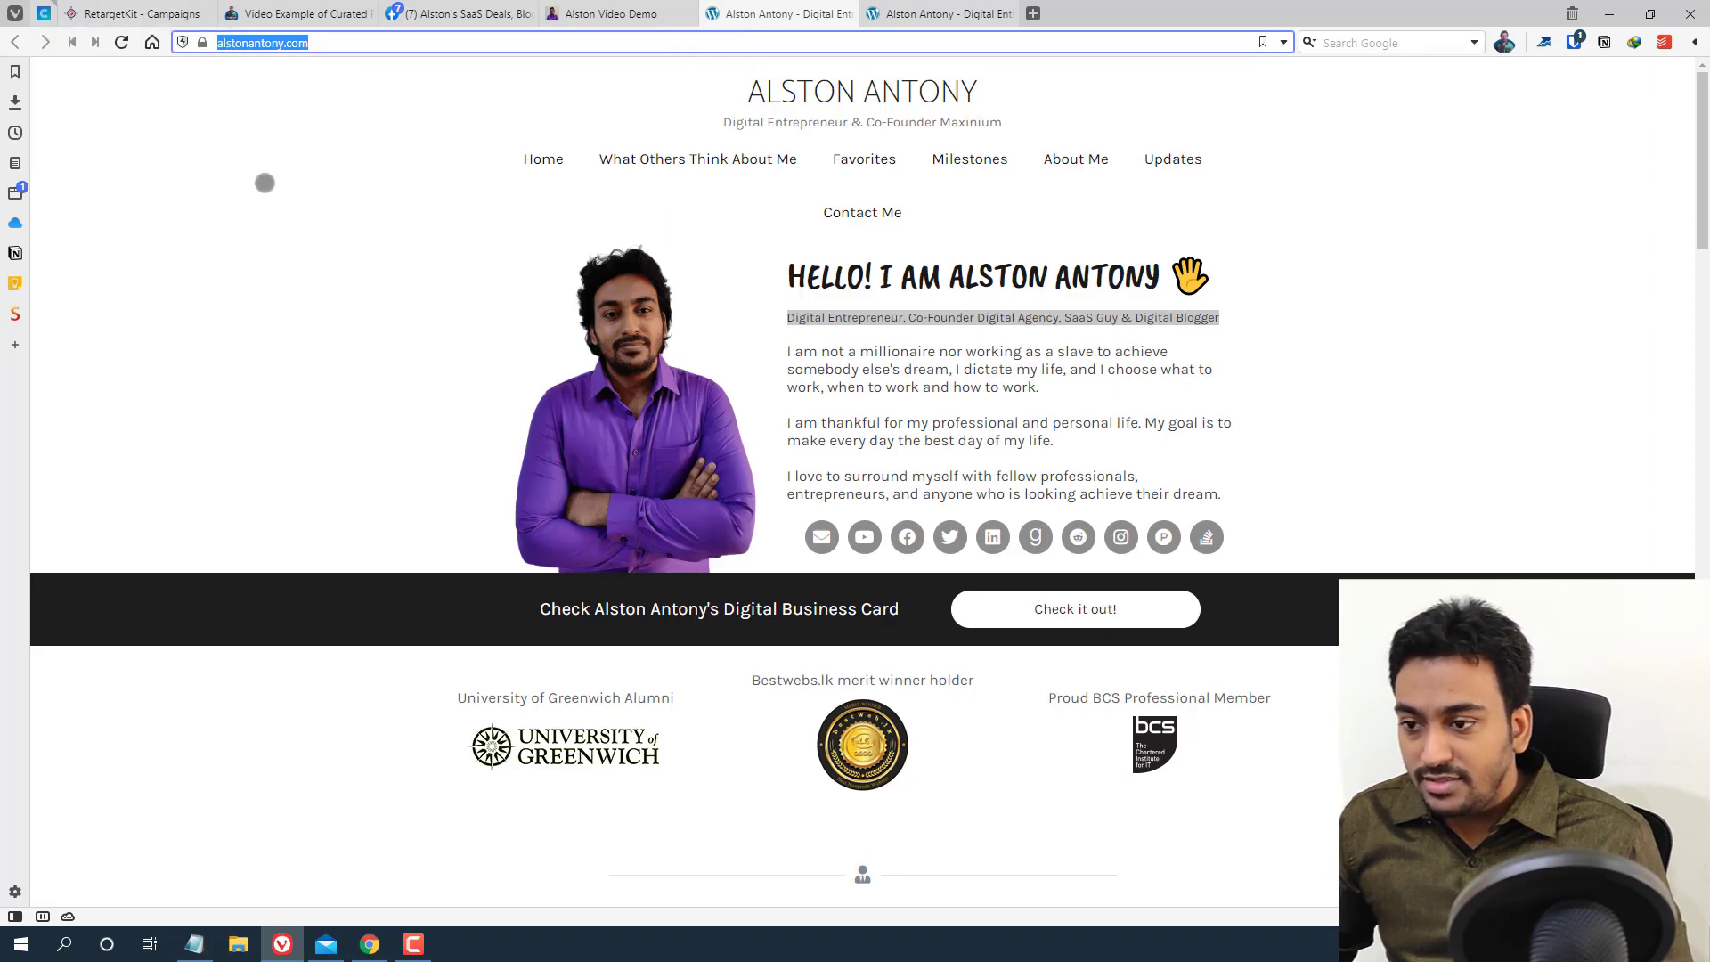
right_click(248, 187)
click(288, 237)
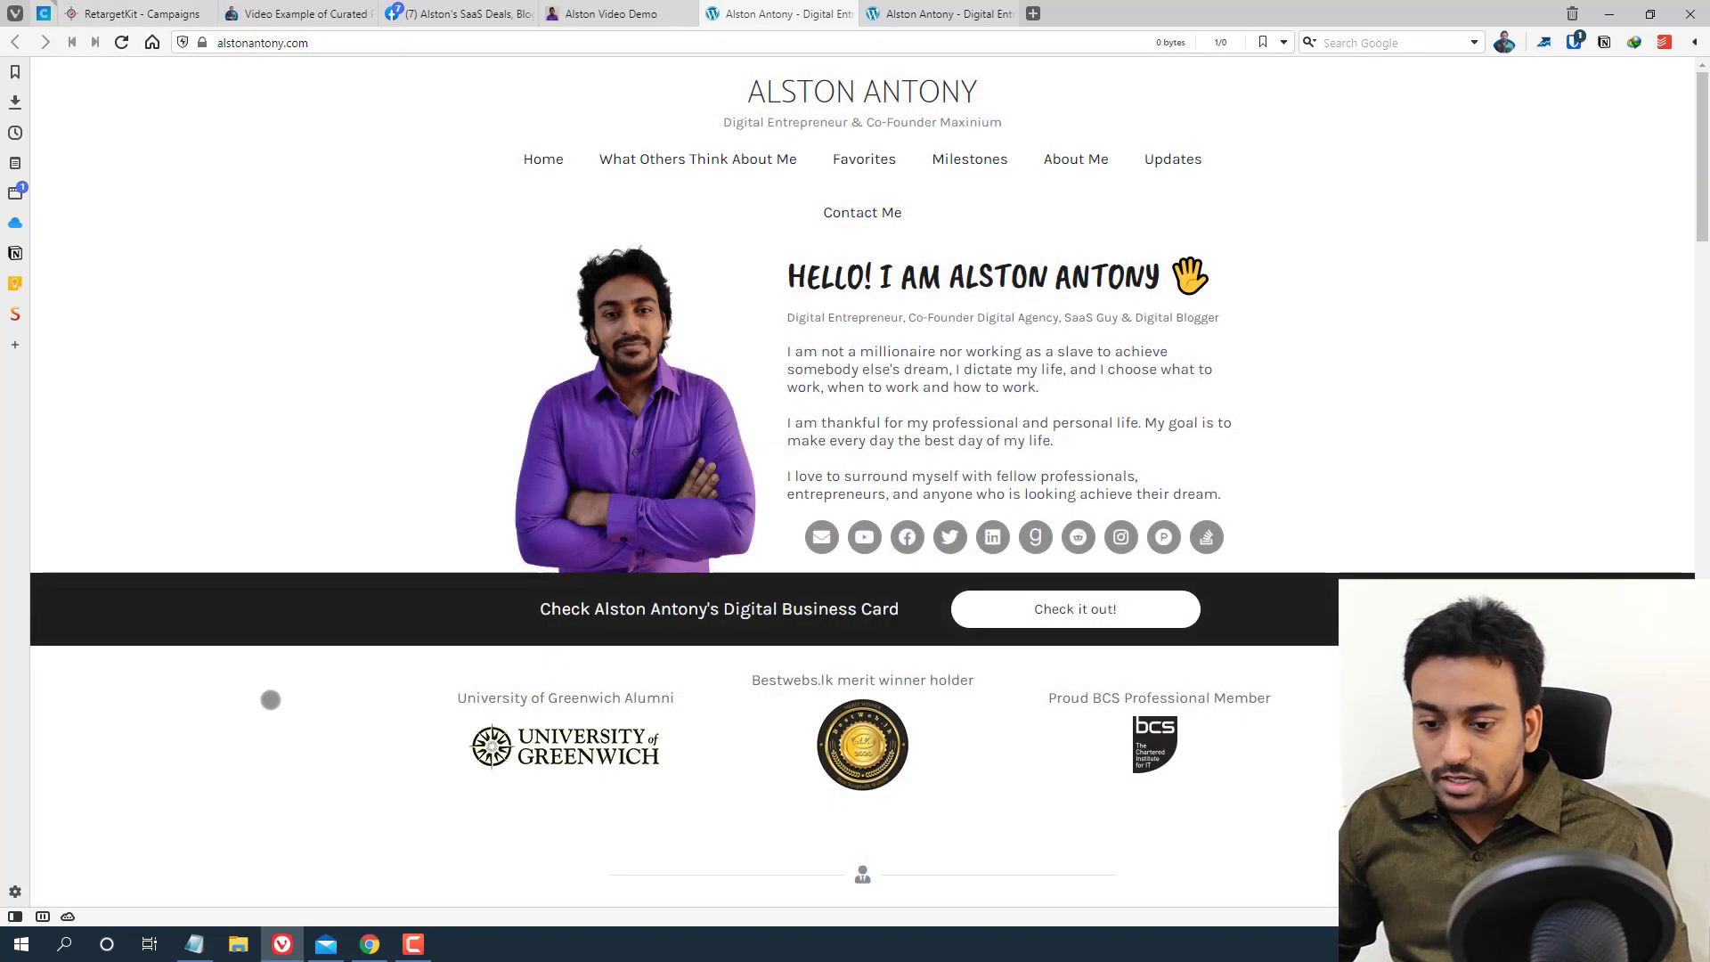
scroll(268, 699, down, 10)
scroll(270, 709, down, 15)
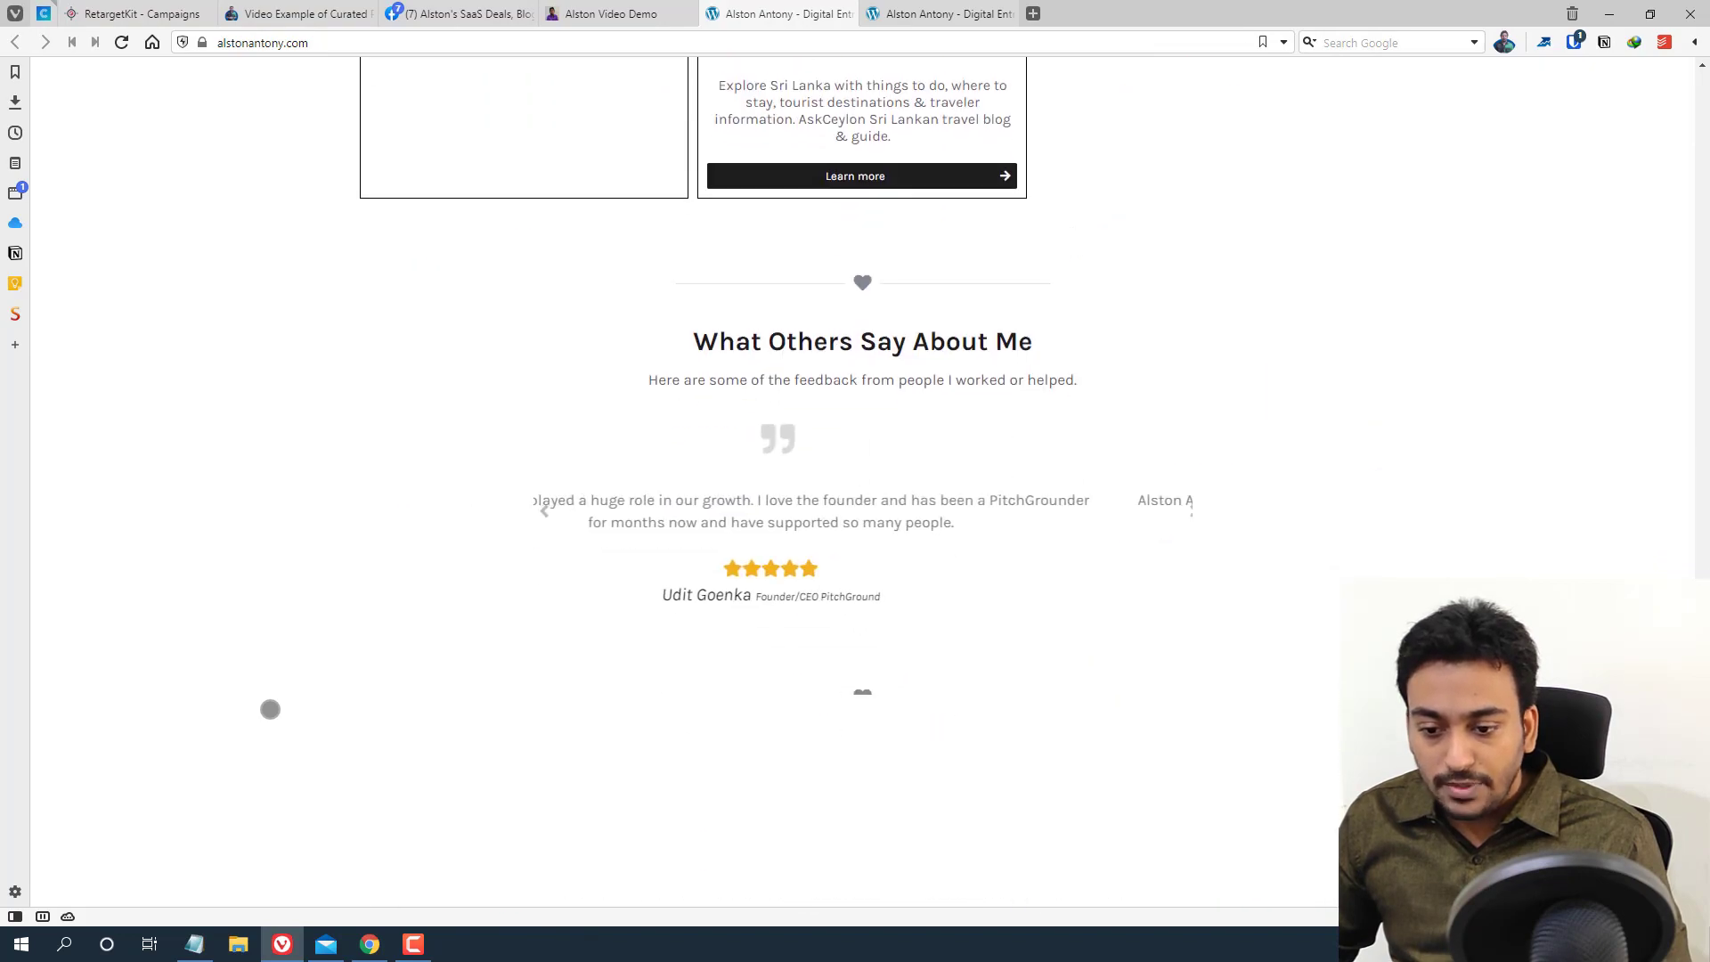
scroll(160, 842, up, 4)
scroll(160, 842, up, 10)
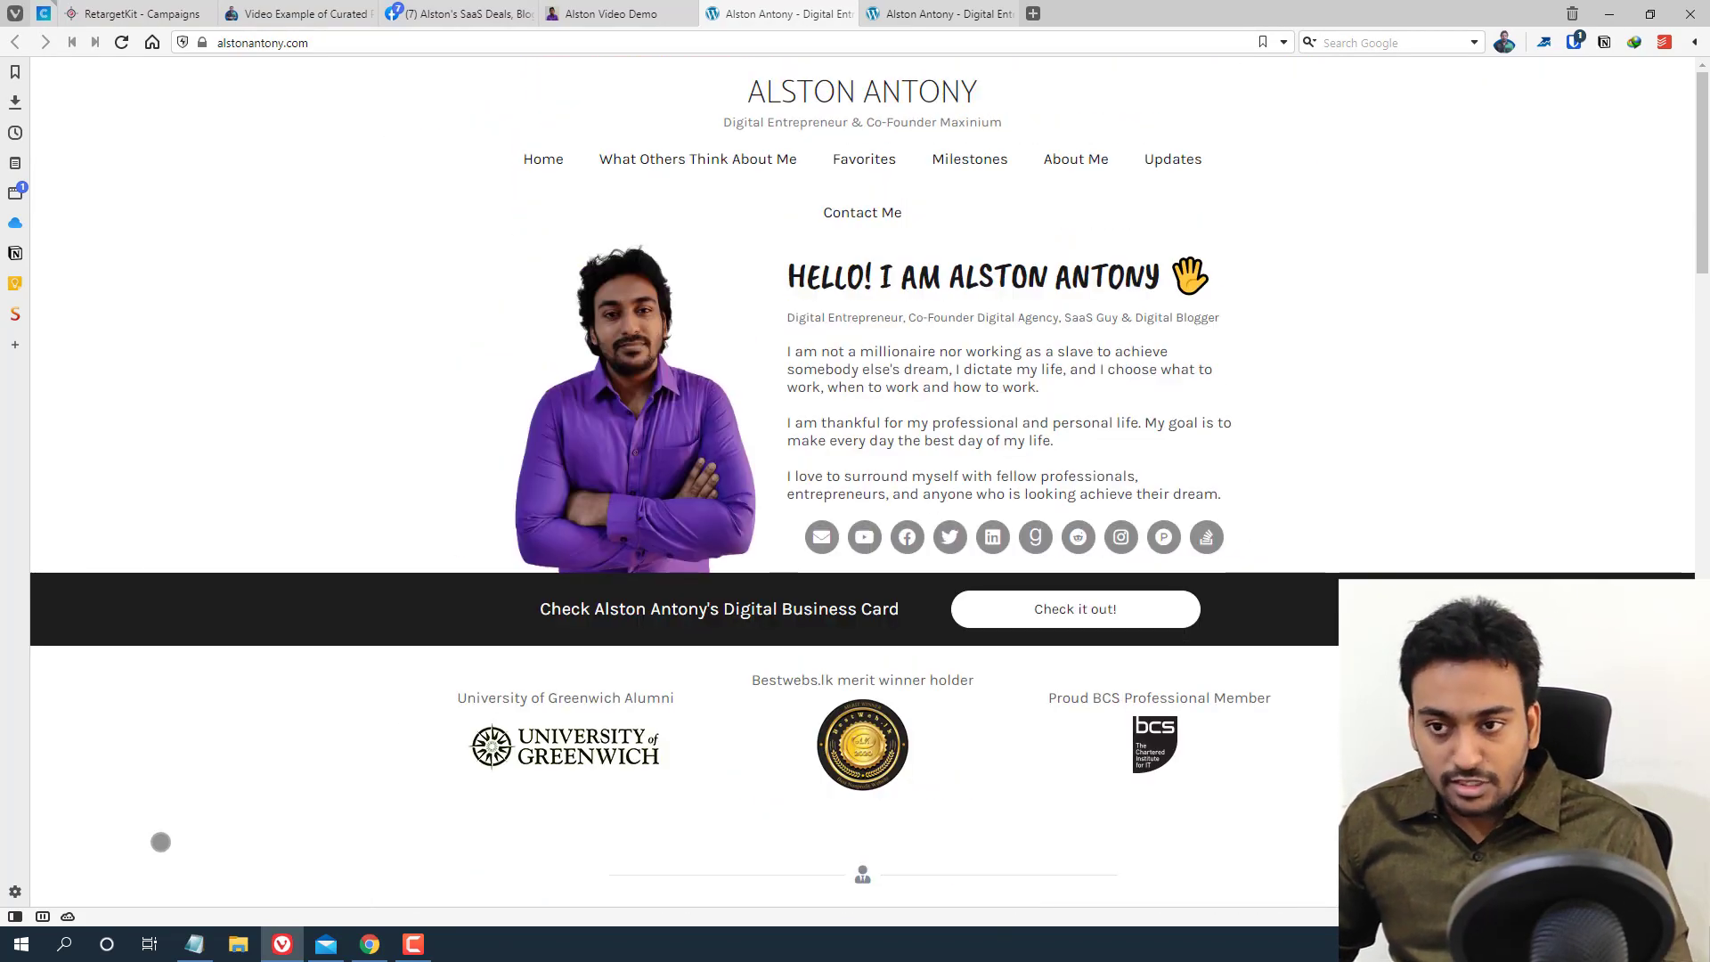
Paste the copied homepage URL as the new retarget link's destination and save the link
click(147, 11)
scroll(832, 344, up, 3)
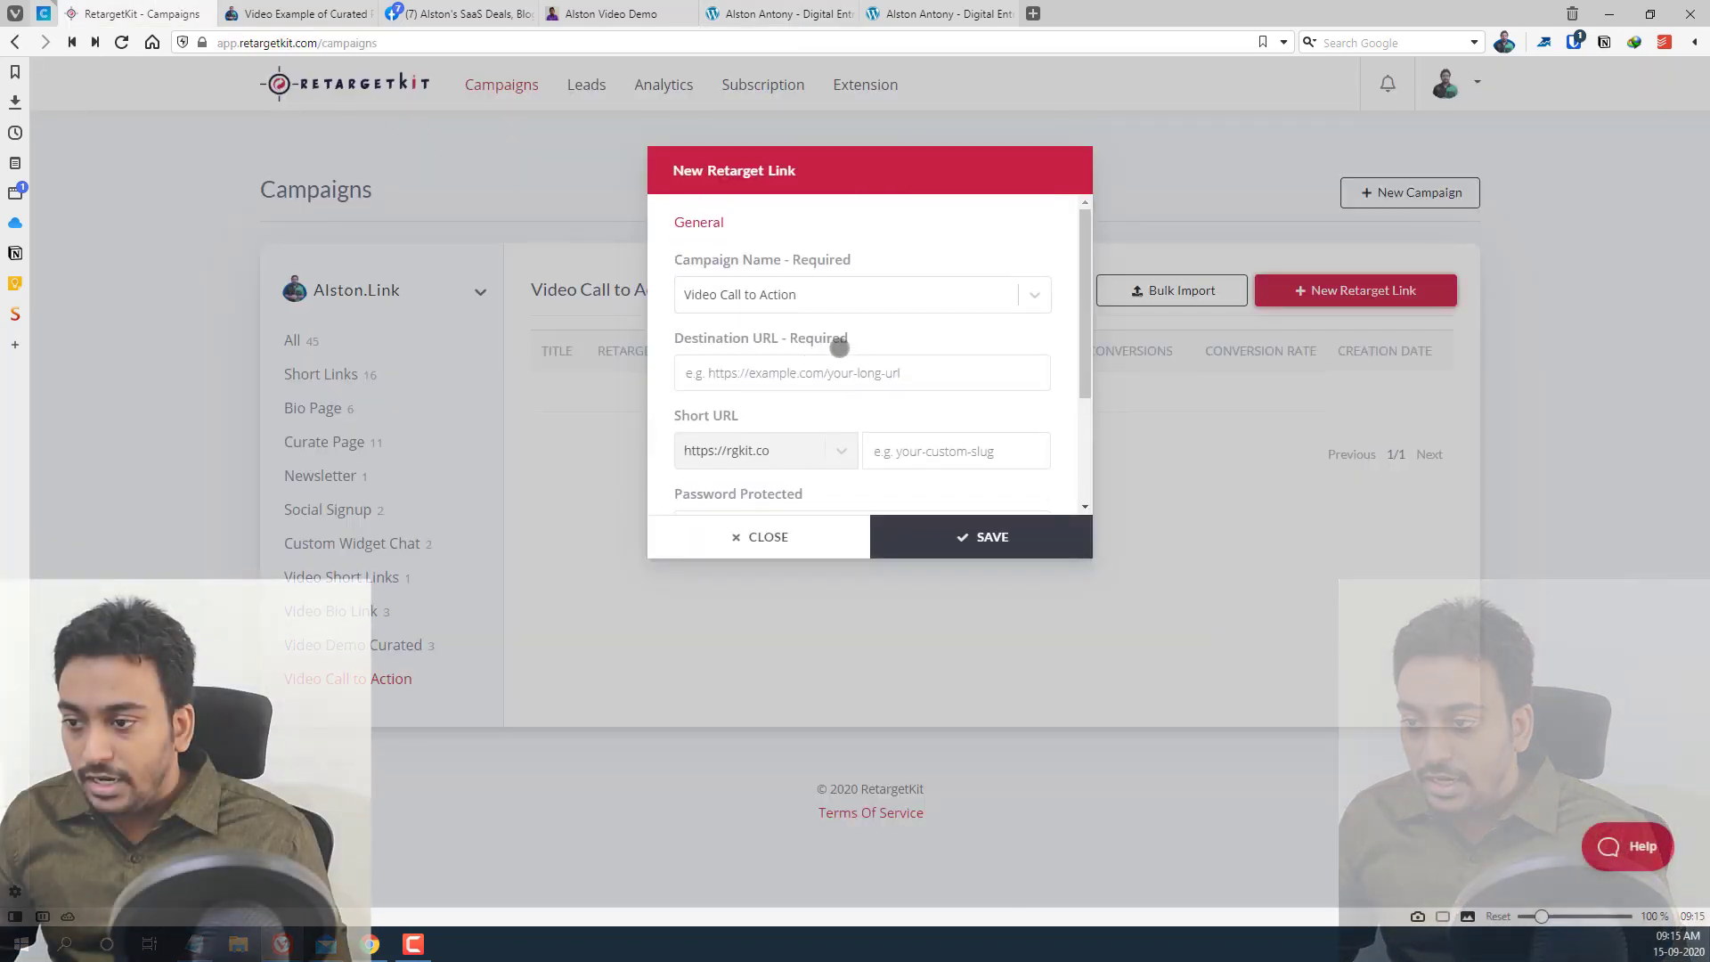
click(855, 365)
key(ctrl+v)
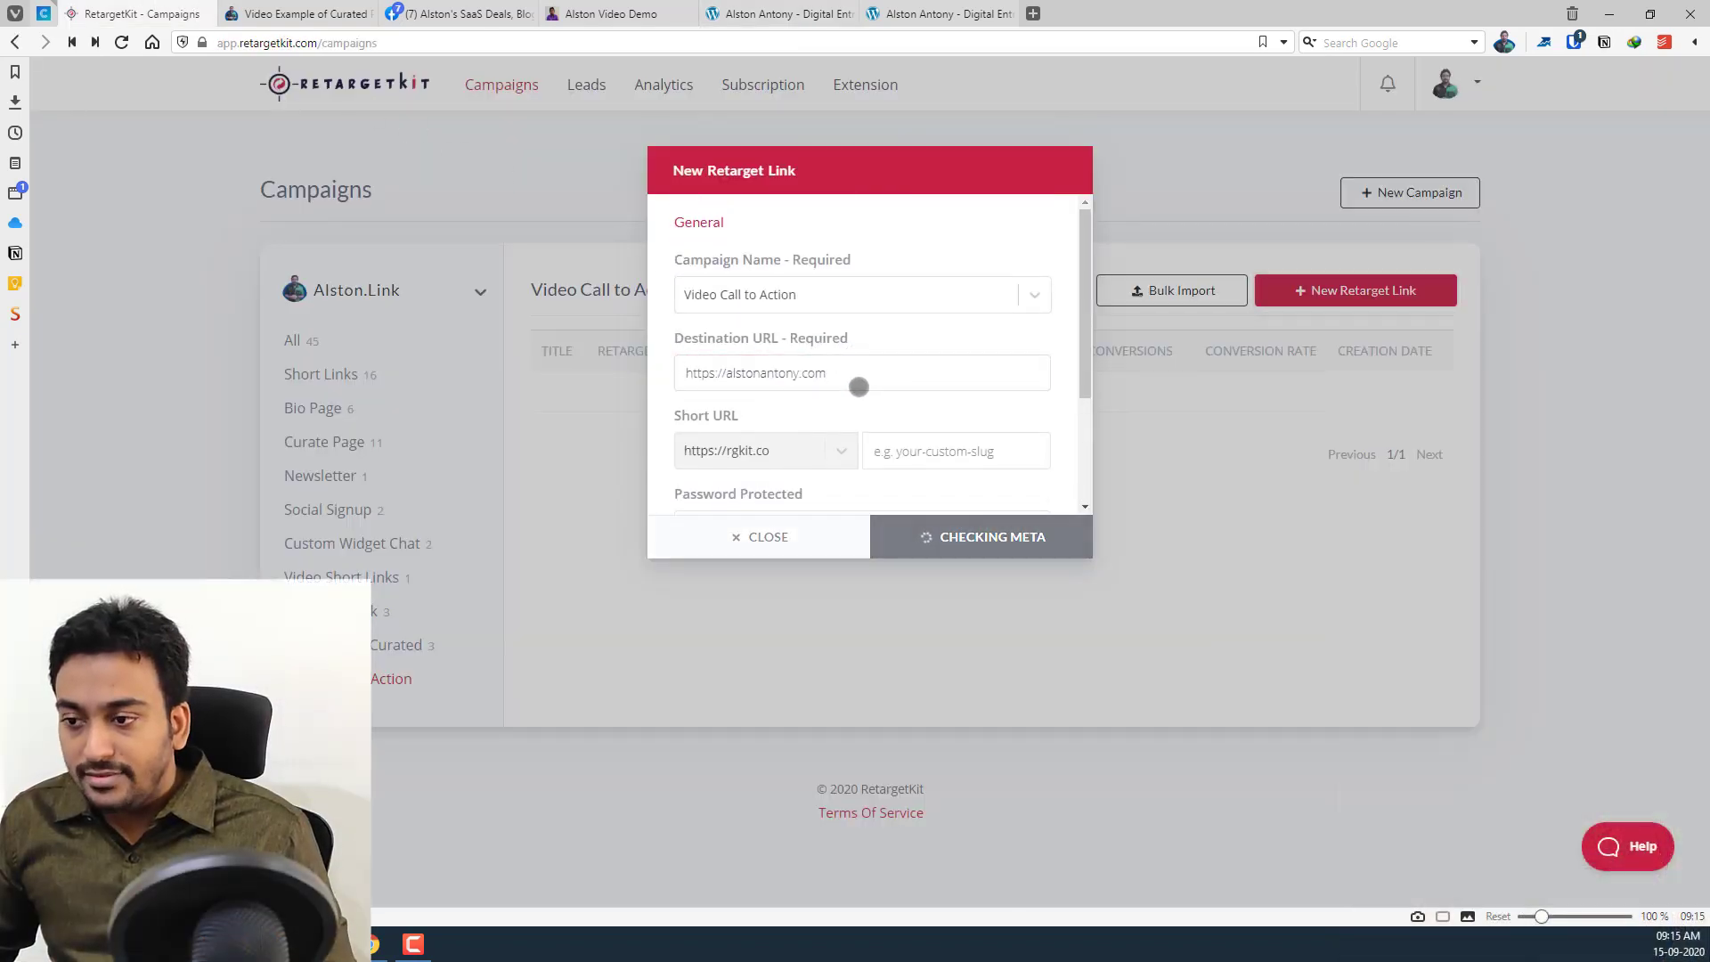
scroll(859, 386, down, 1)
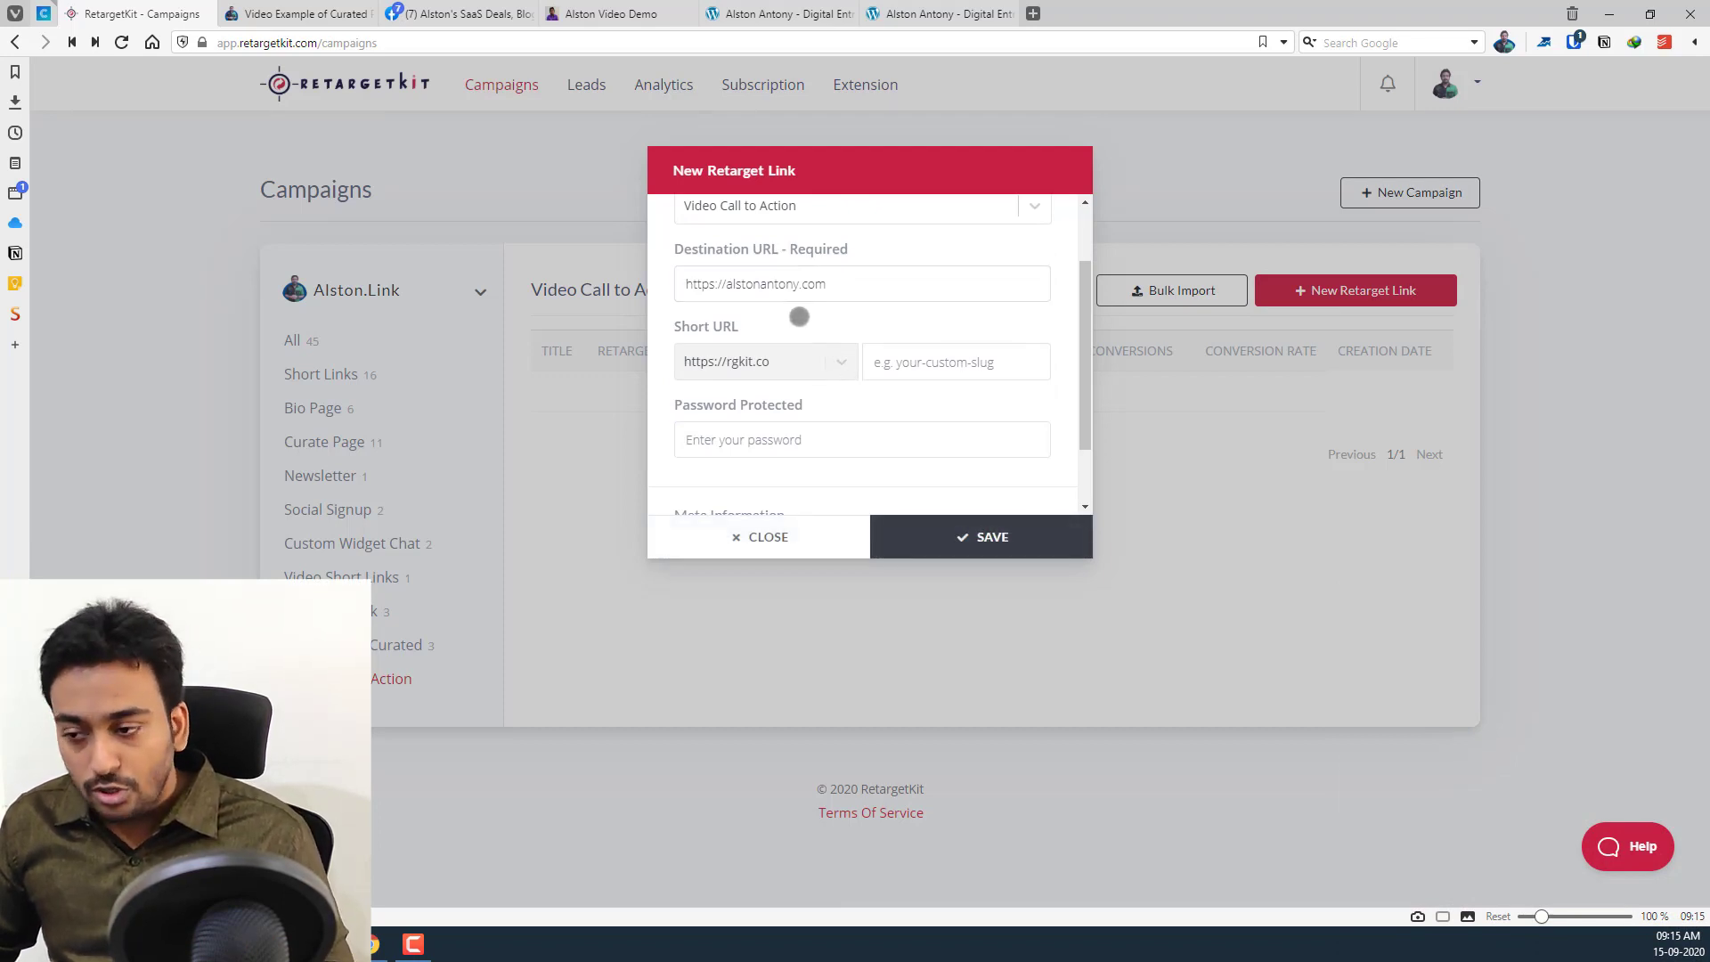
click(948, 538)
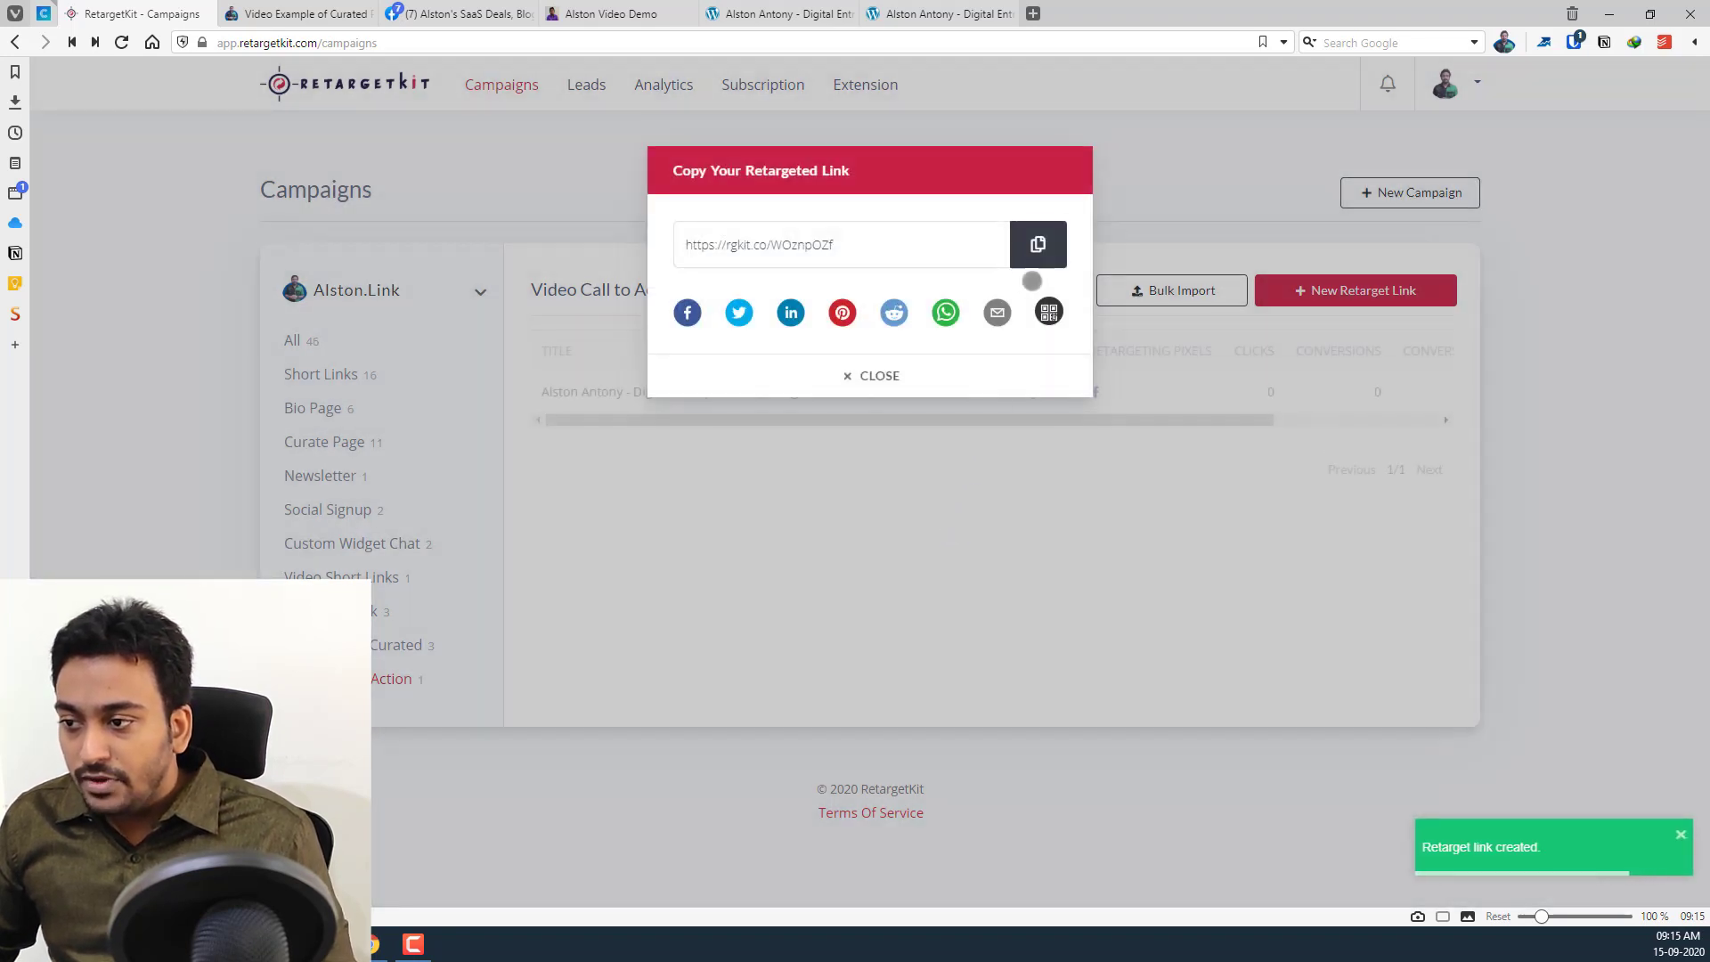
Copy the new retarget link and load it in a new browser tab
click(1036, 250)
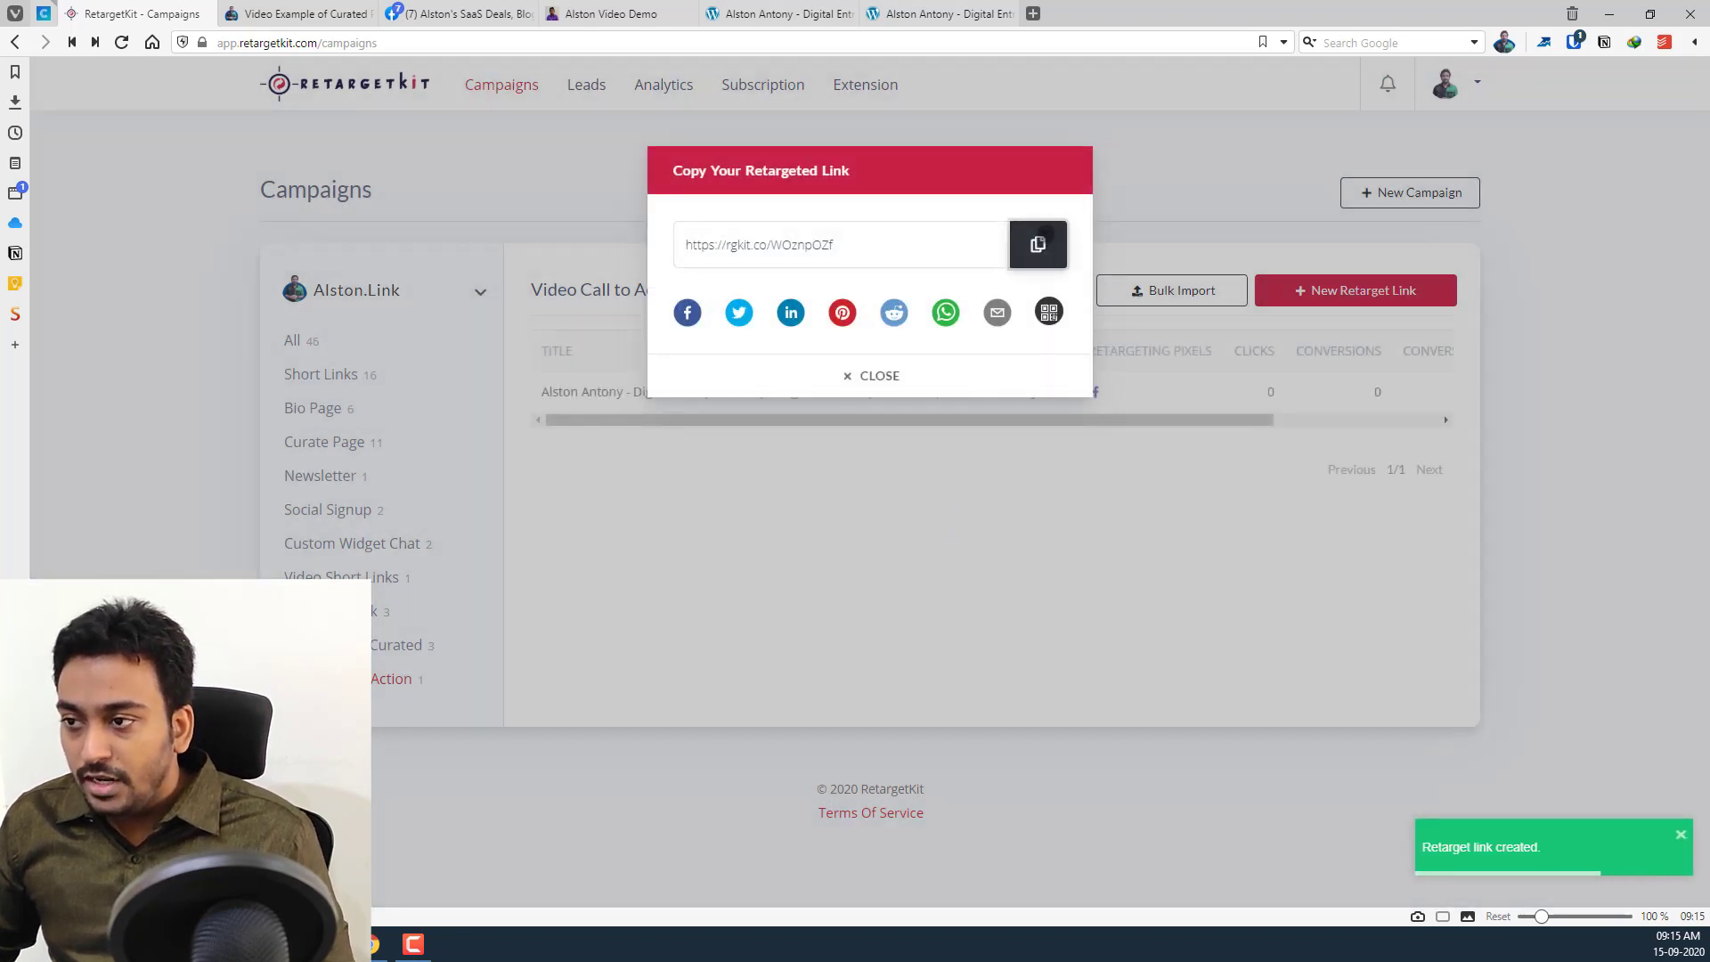
key(ctrl+t)
key(ctrl+v)
key(Return)
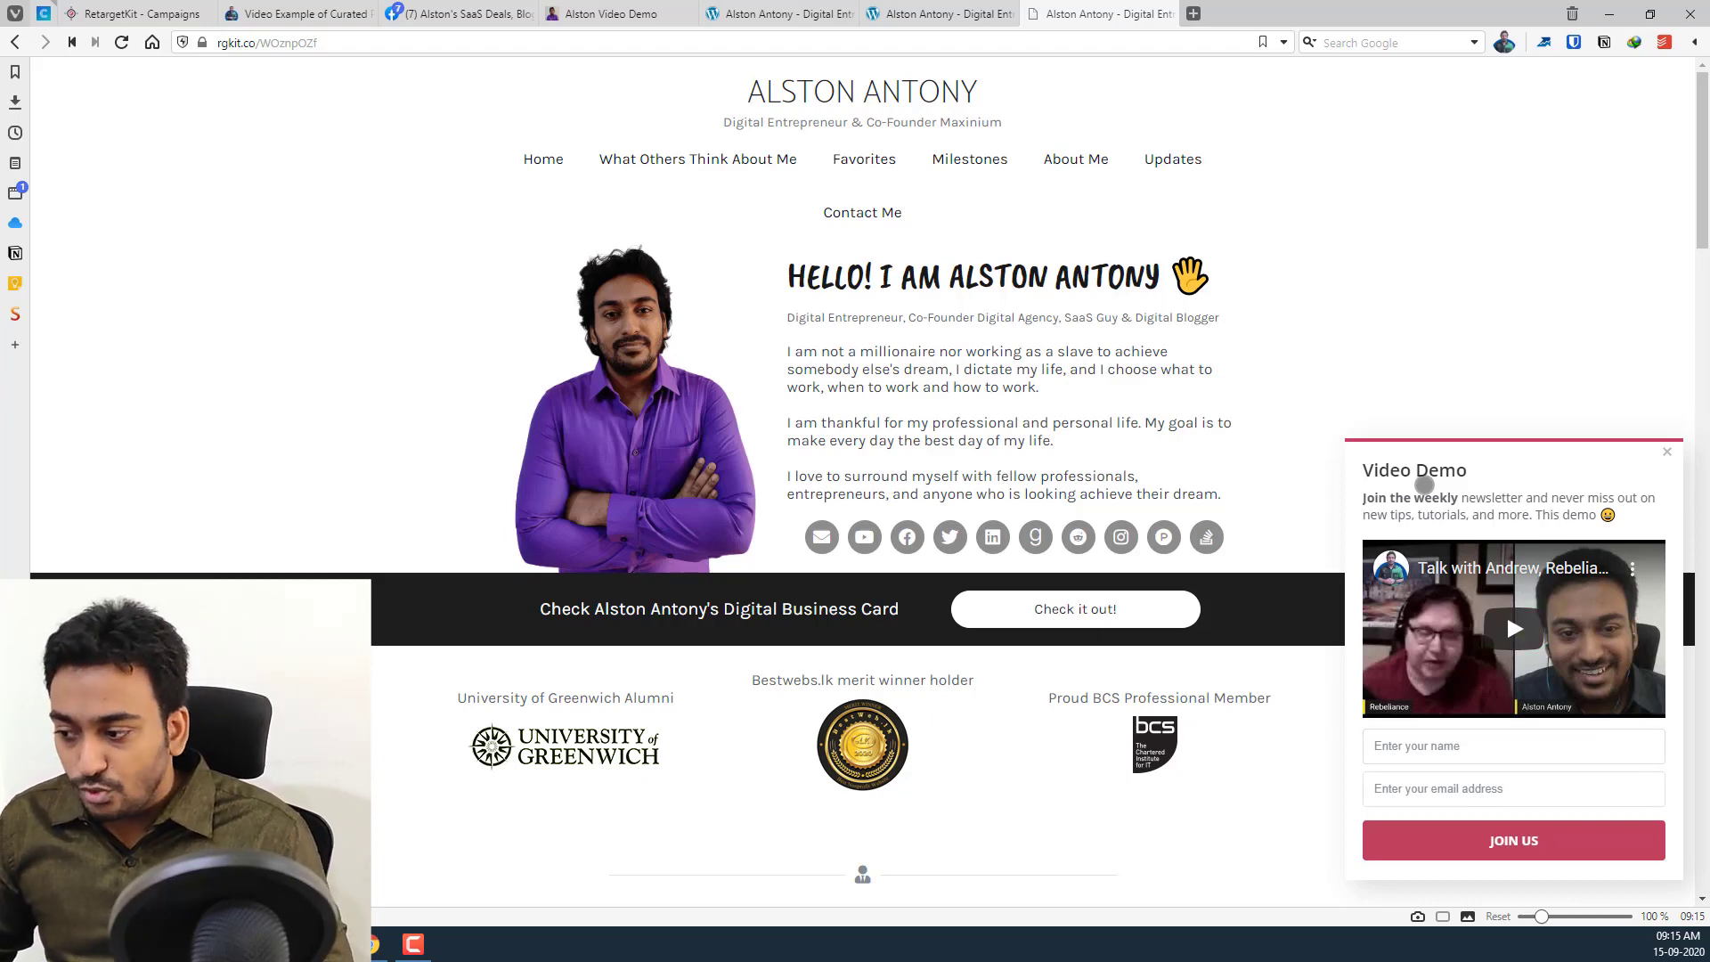
Fill in the Video Demo popup with a sample subscriber's name and e-mail address and submit the form
click(1425, 736)
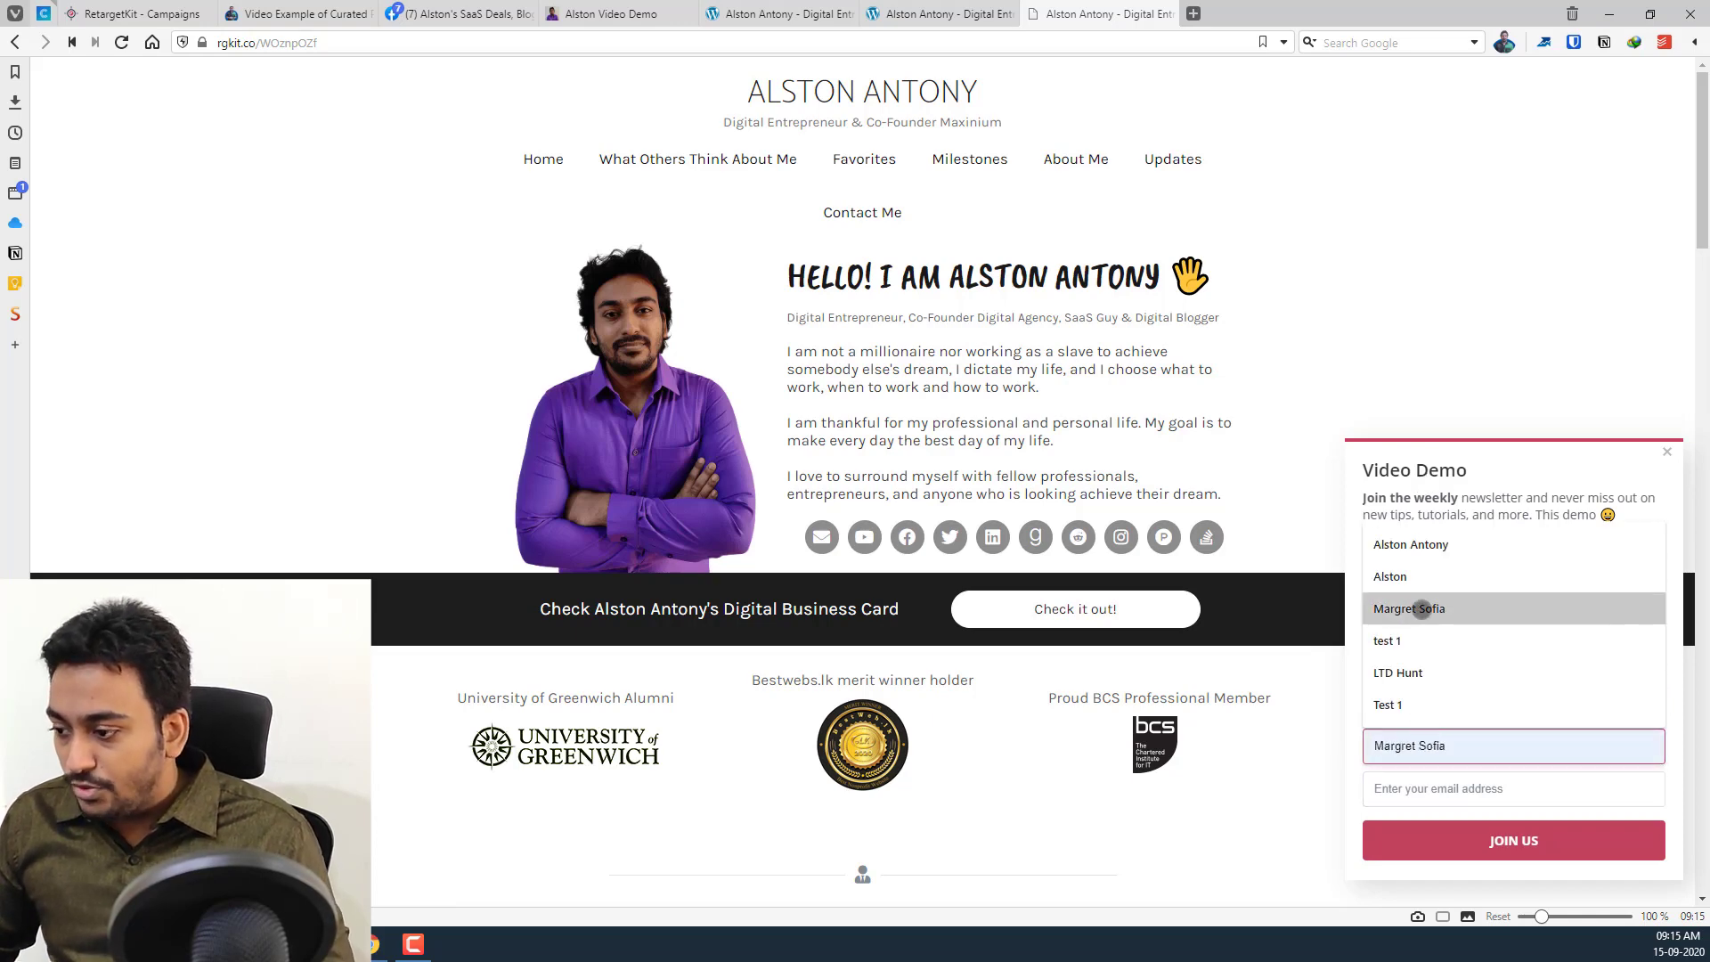
click(1412, 609)
click(1430, 795)
text(test)
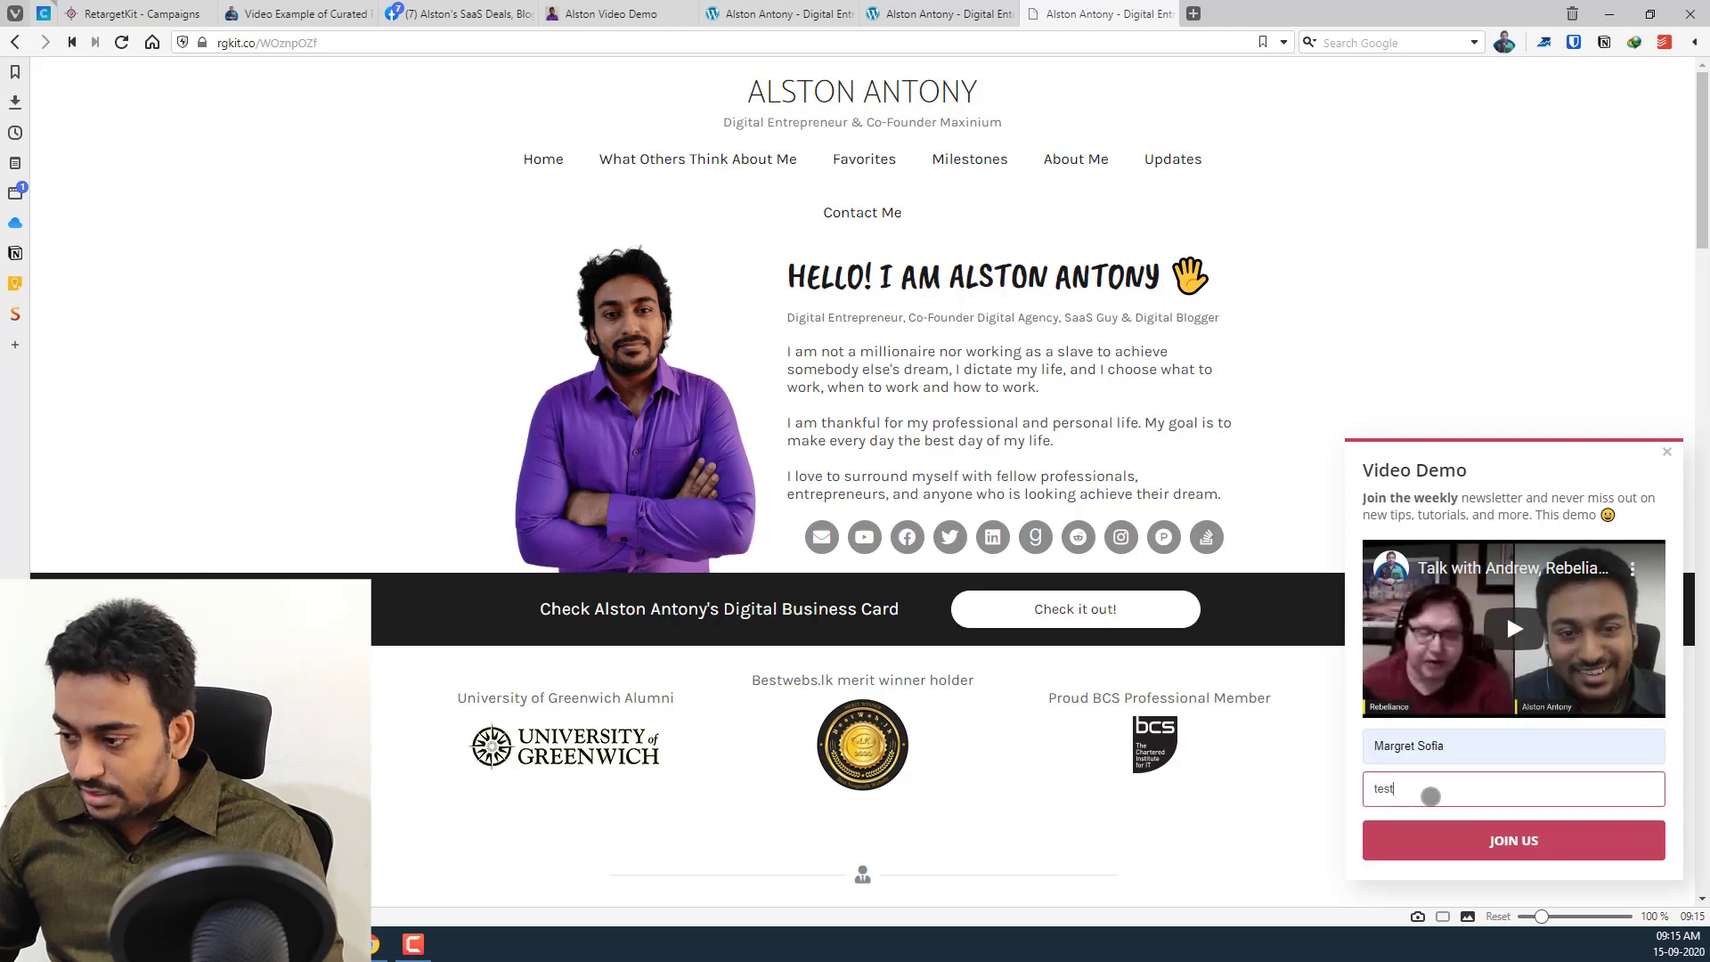
text(@mail.com)
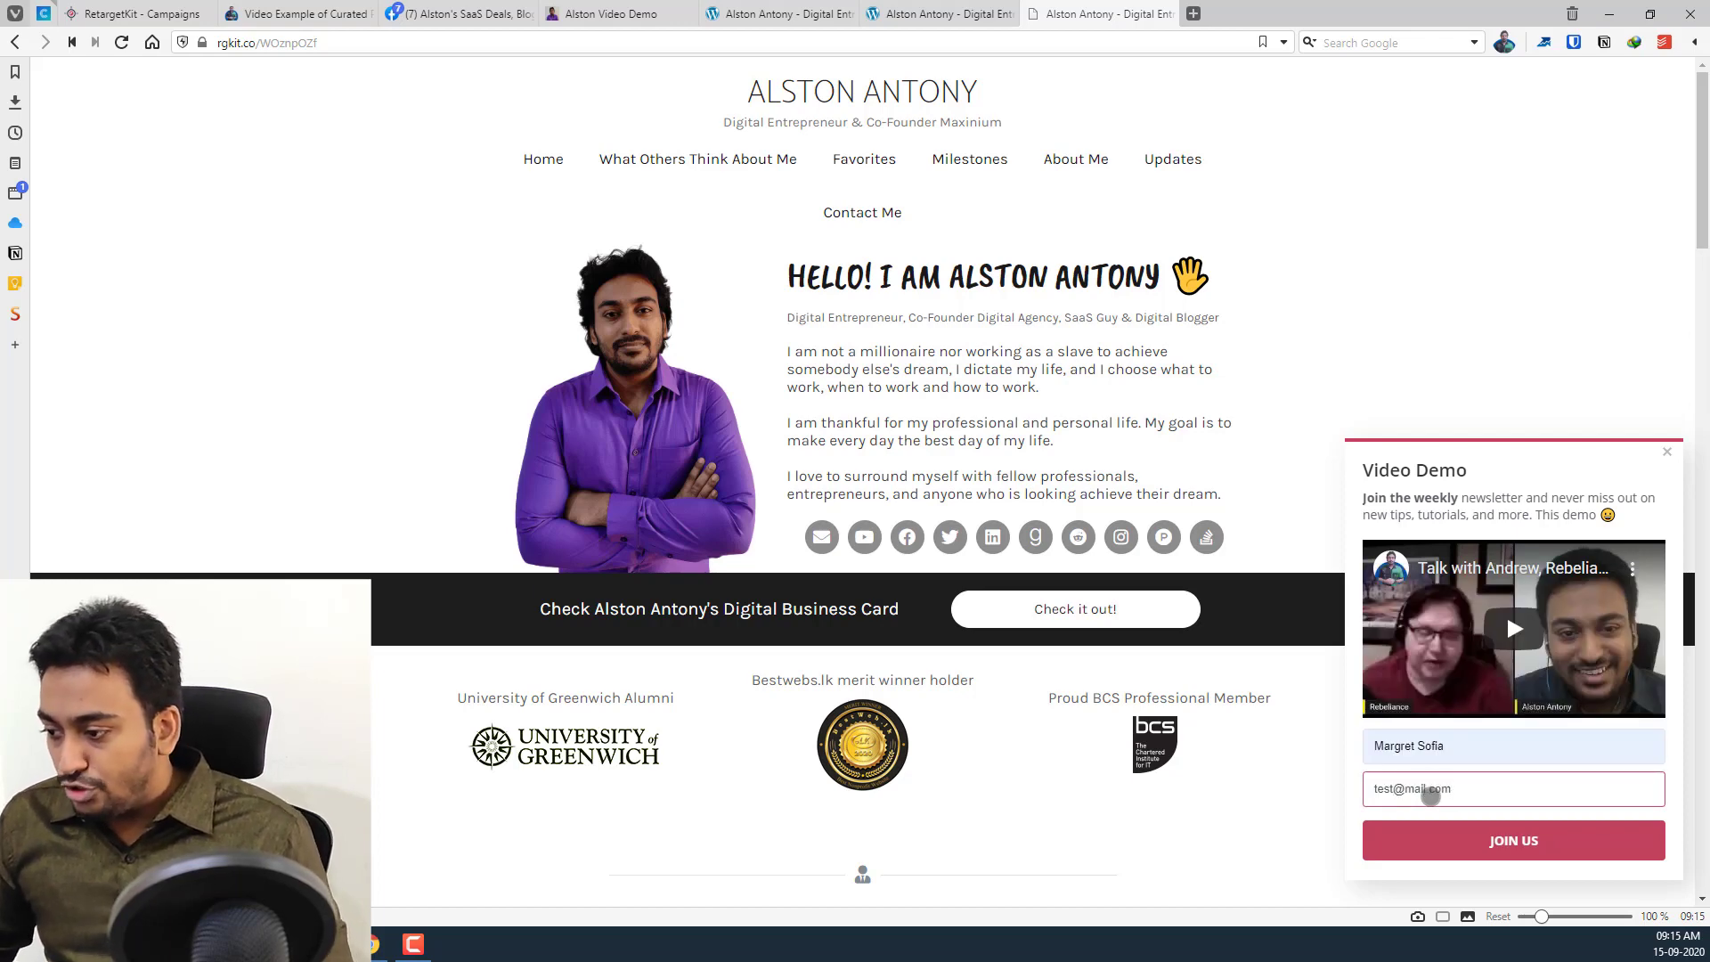
click(1440, 844)
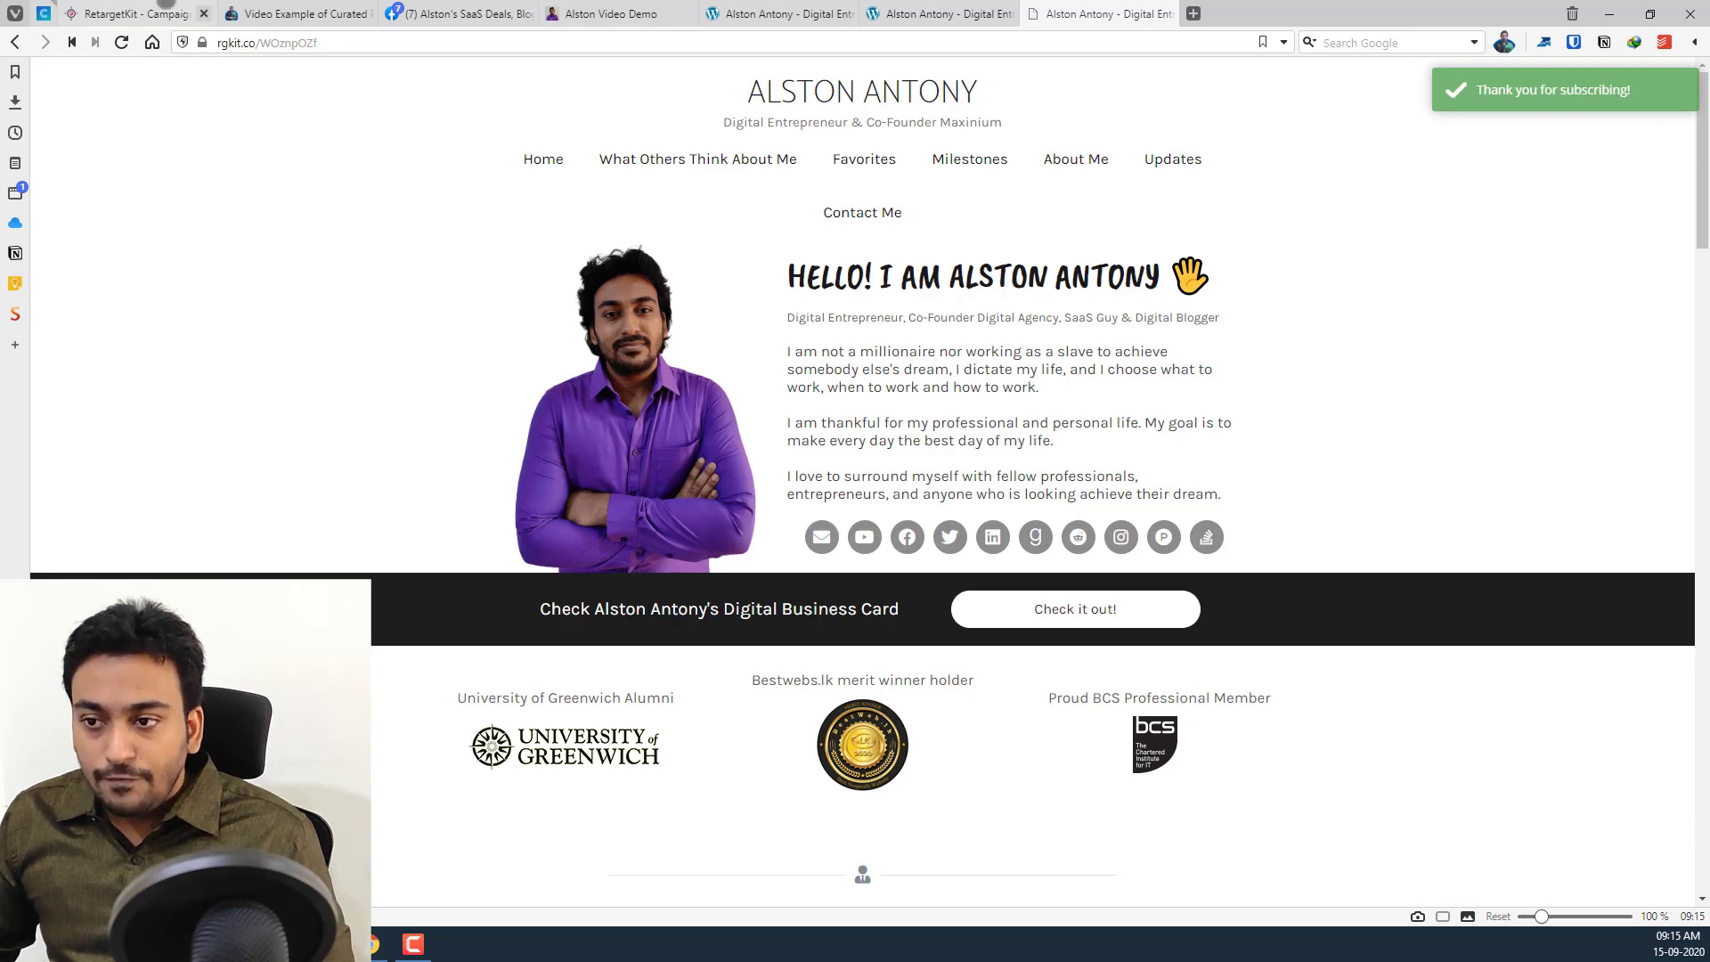
Return to the RetargetKit campaigns page and open the leads list to check the captured subscribers
click(162, 9)
click(904, 466)
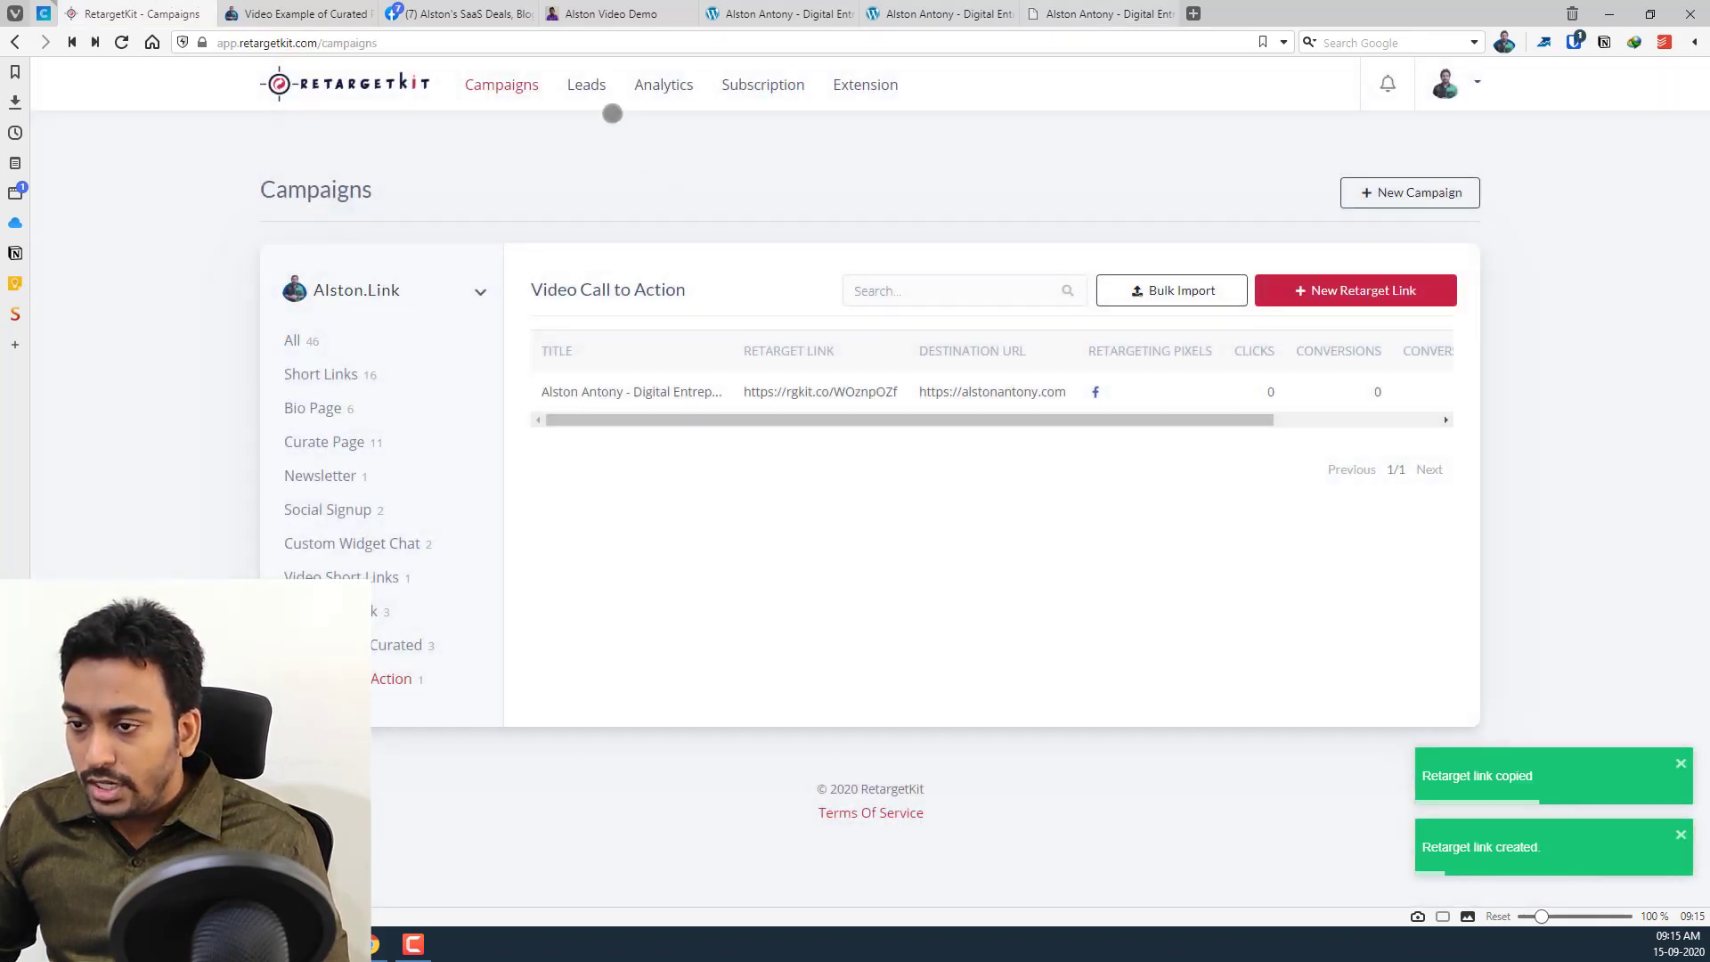
click(587, 84)
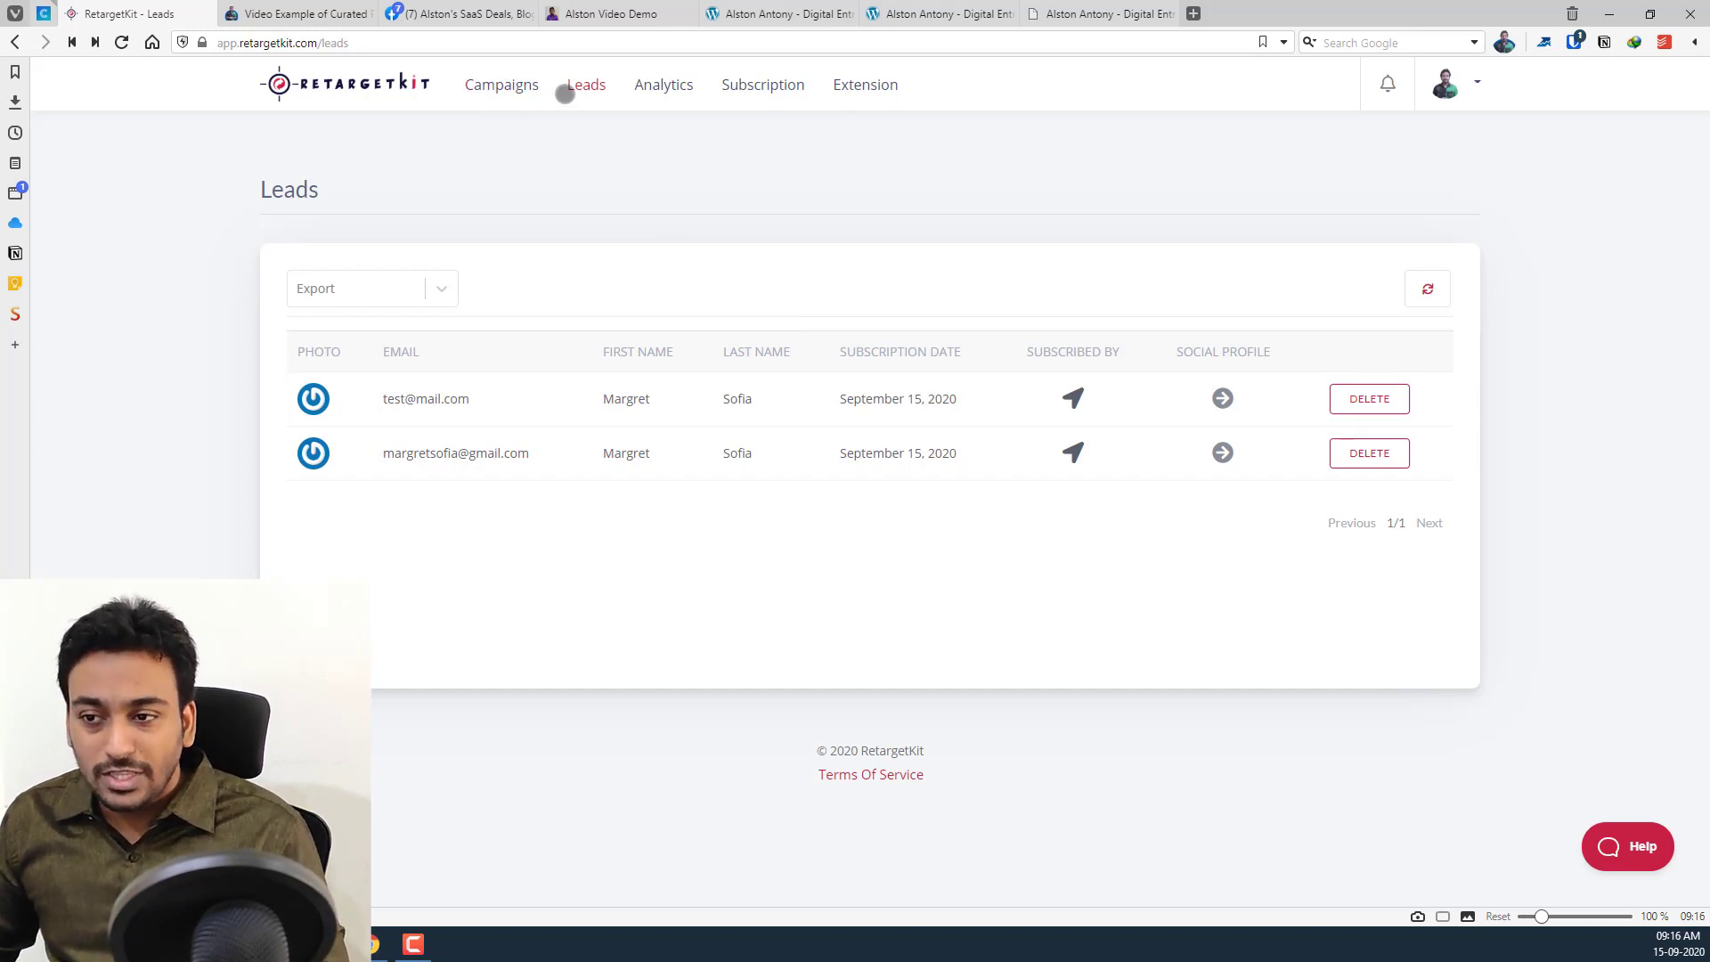
Switch to Chrome and close the Online Career Guide page to view the social signup example
key(alt+Tab)
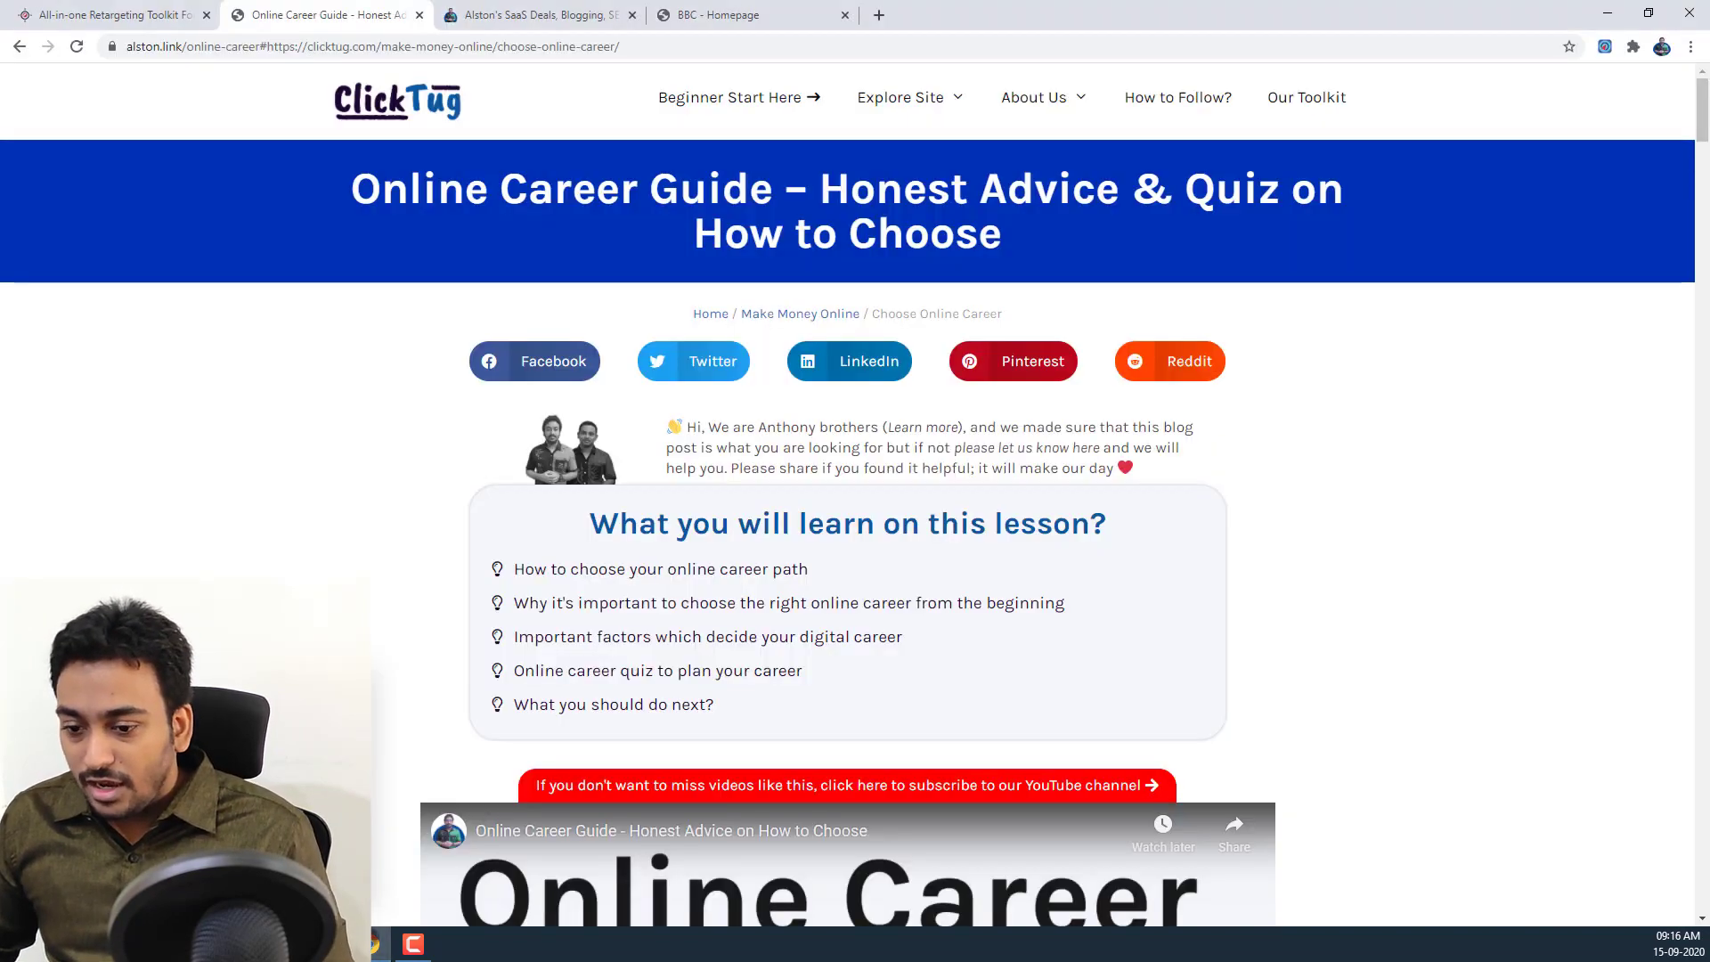
click(418, 15)
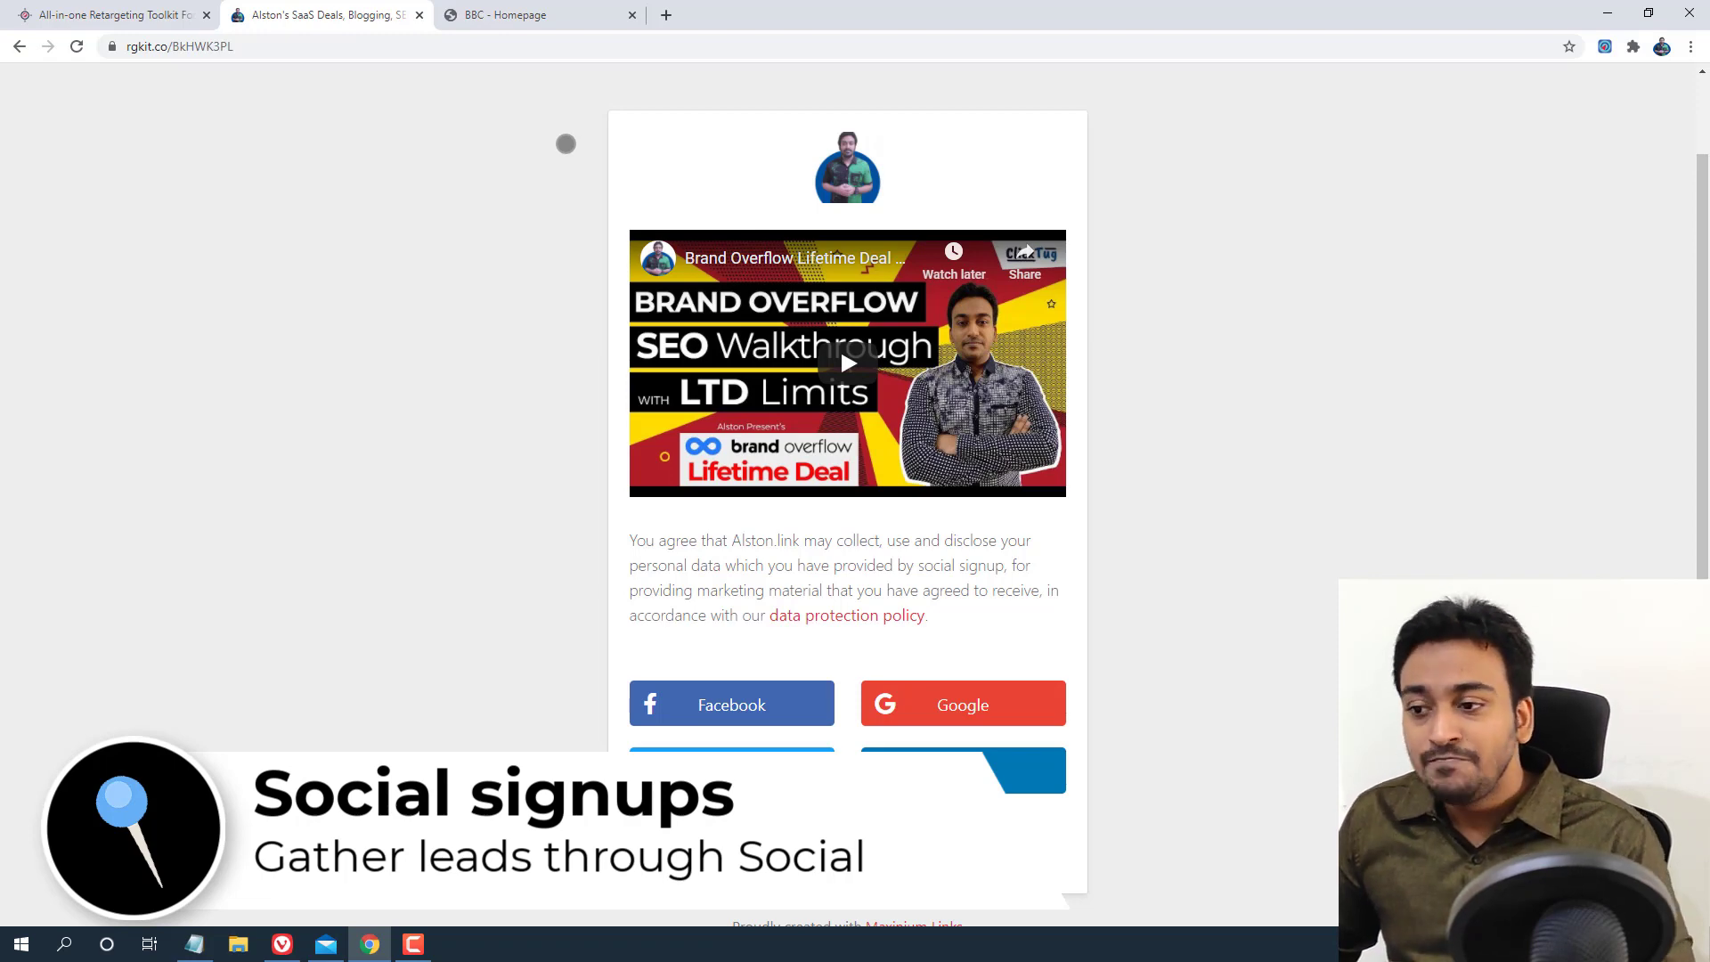
Back in RetargetKit, switch the brand to Alston.link and start a new campaign for that brand
key(alt+Tab)
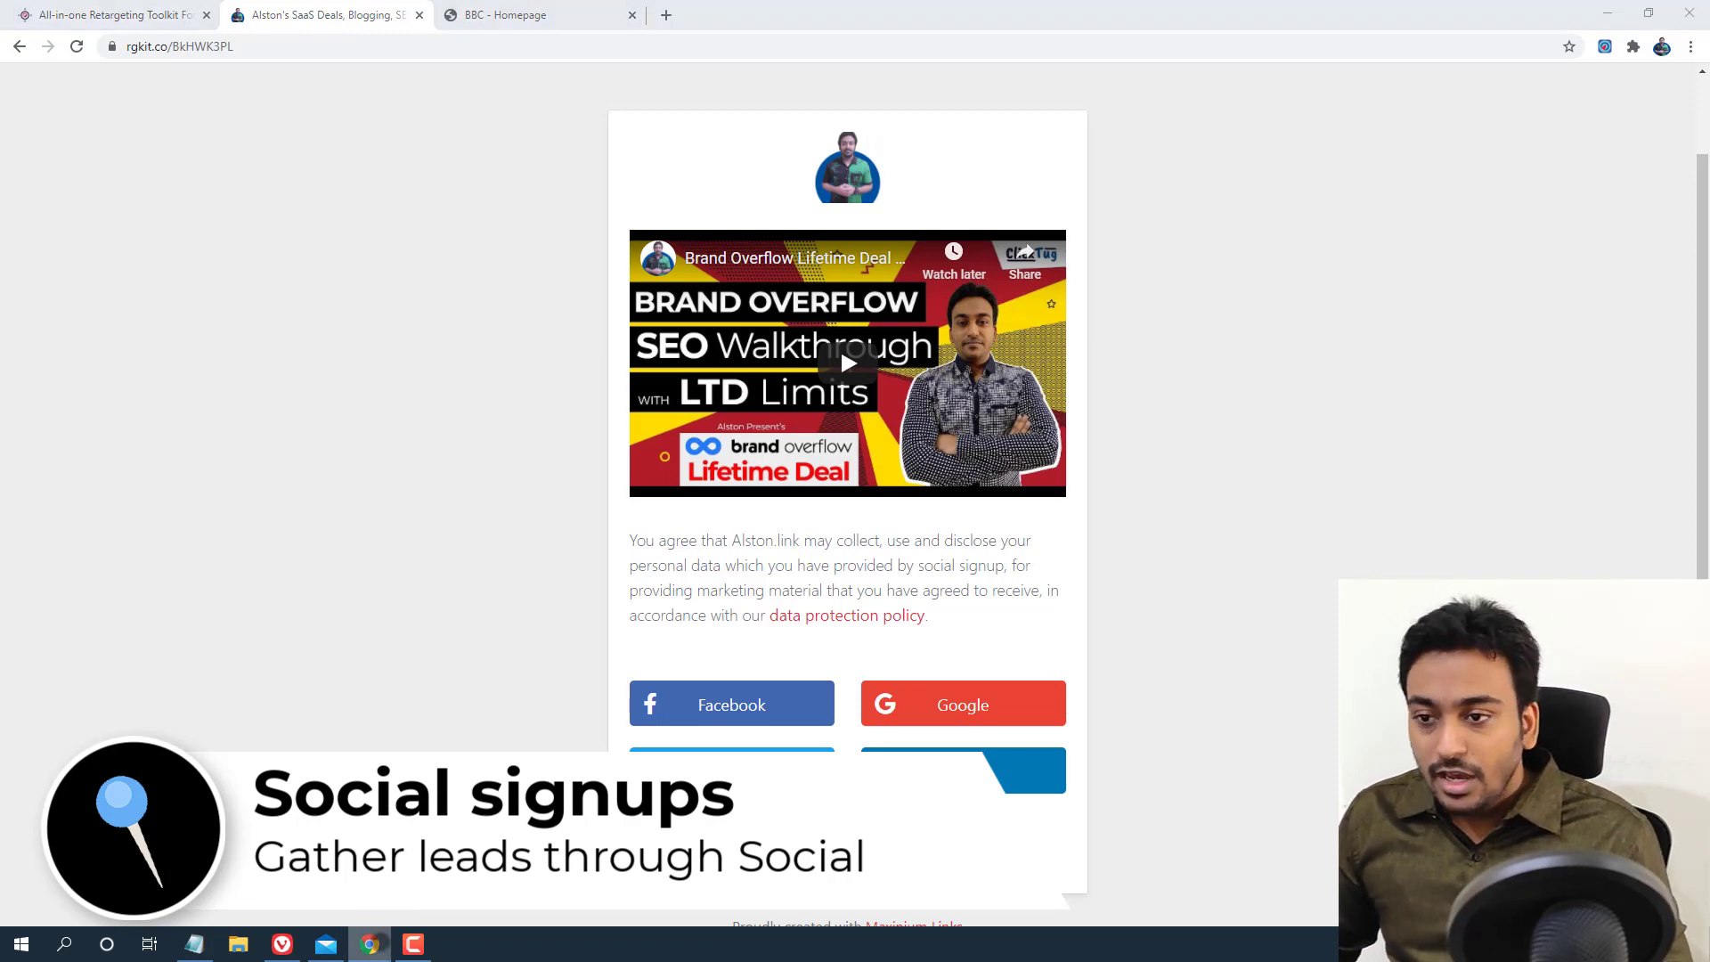
click(458, 289)
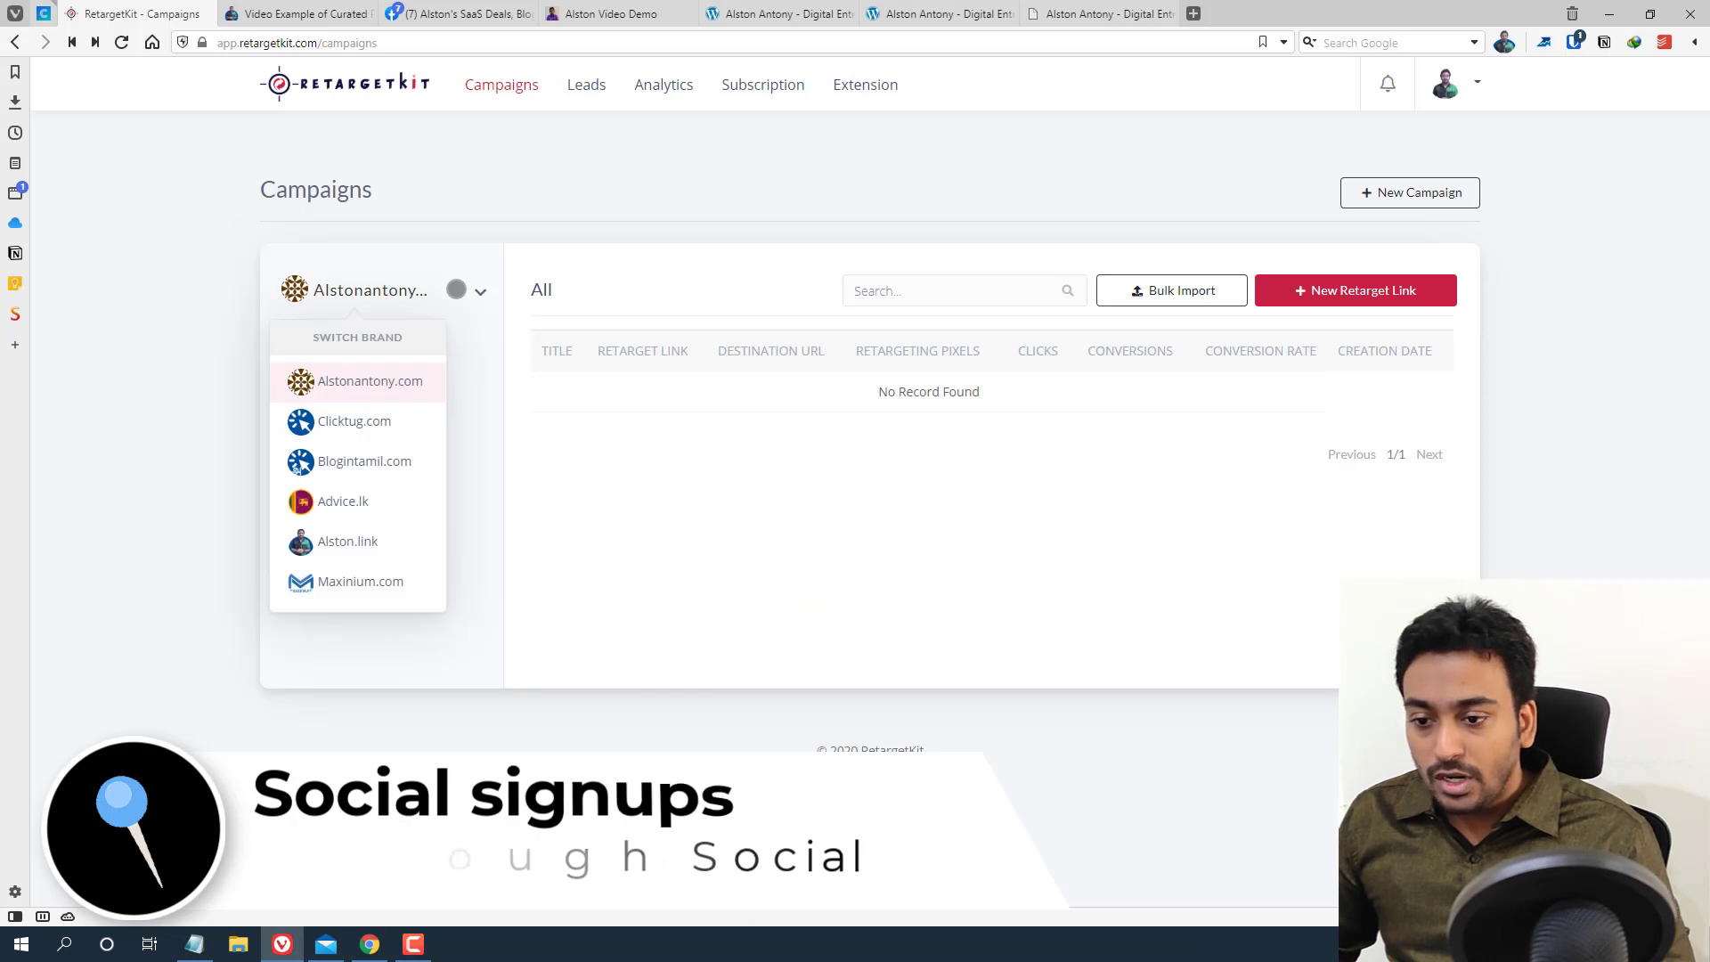
click(375, 537)
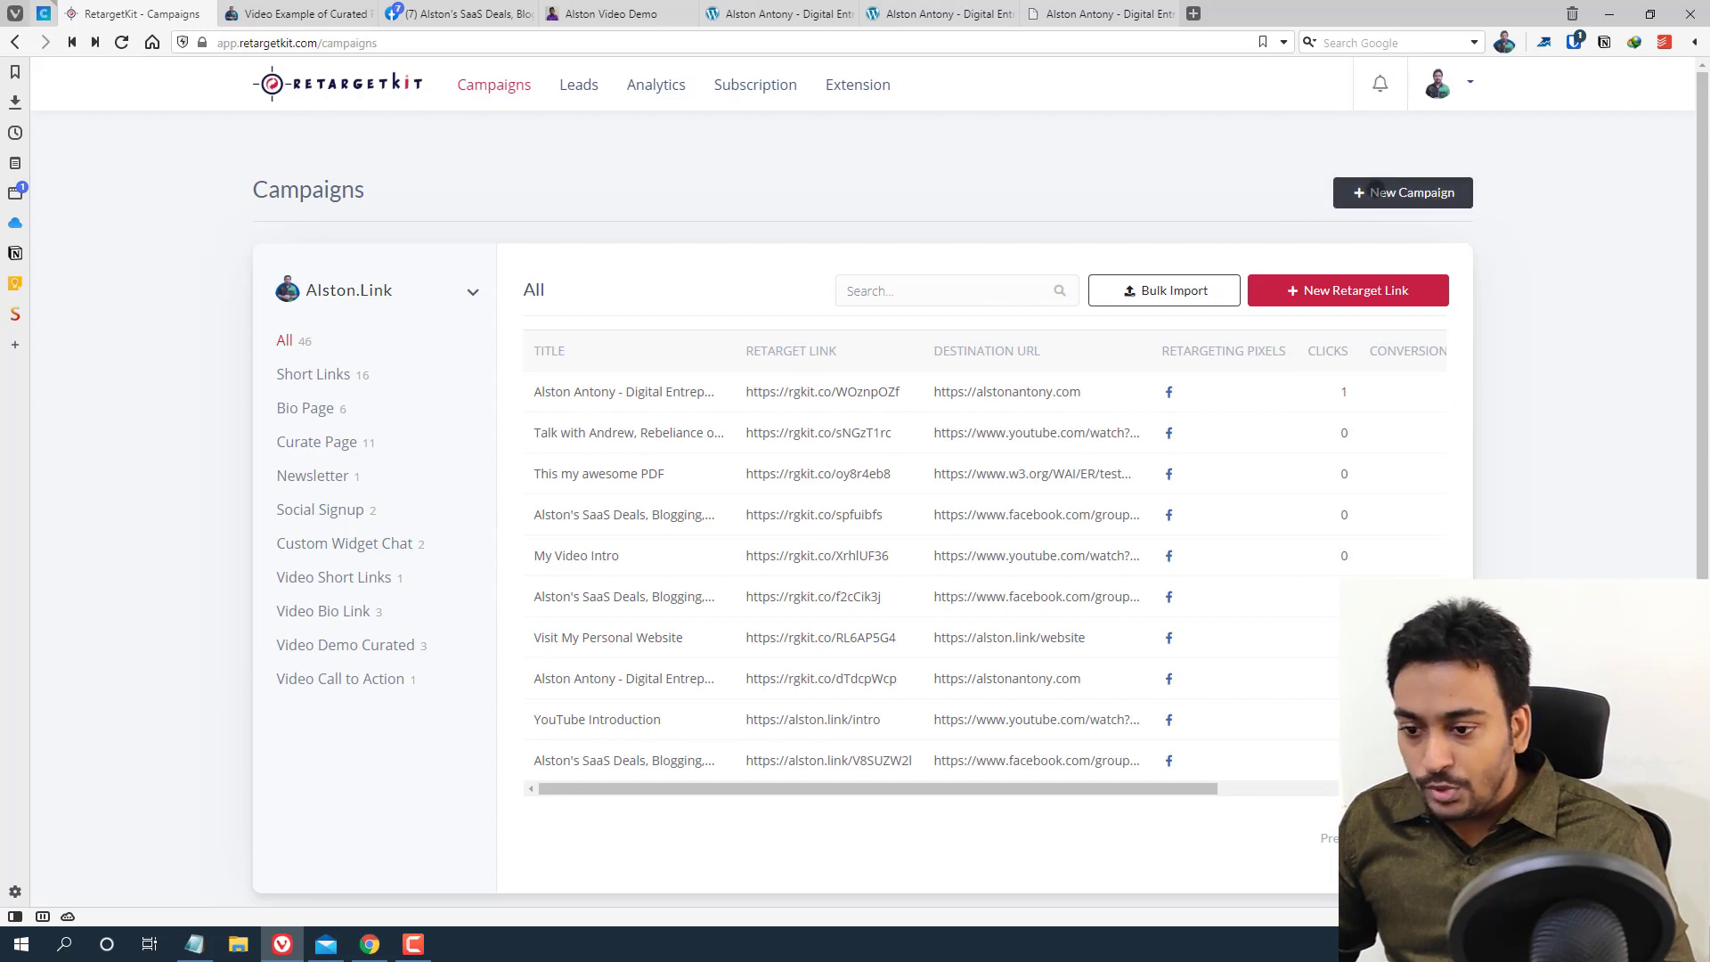
click(1376, 193)
click(149, 414)
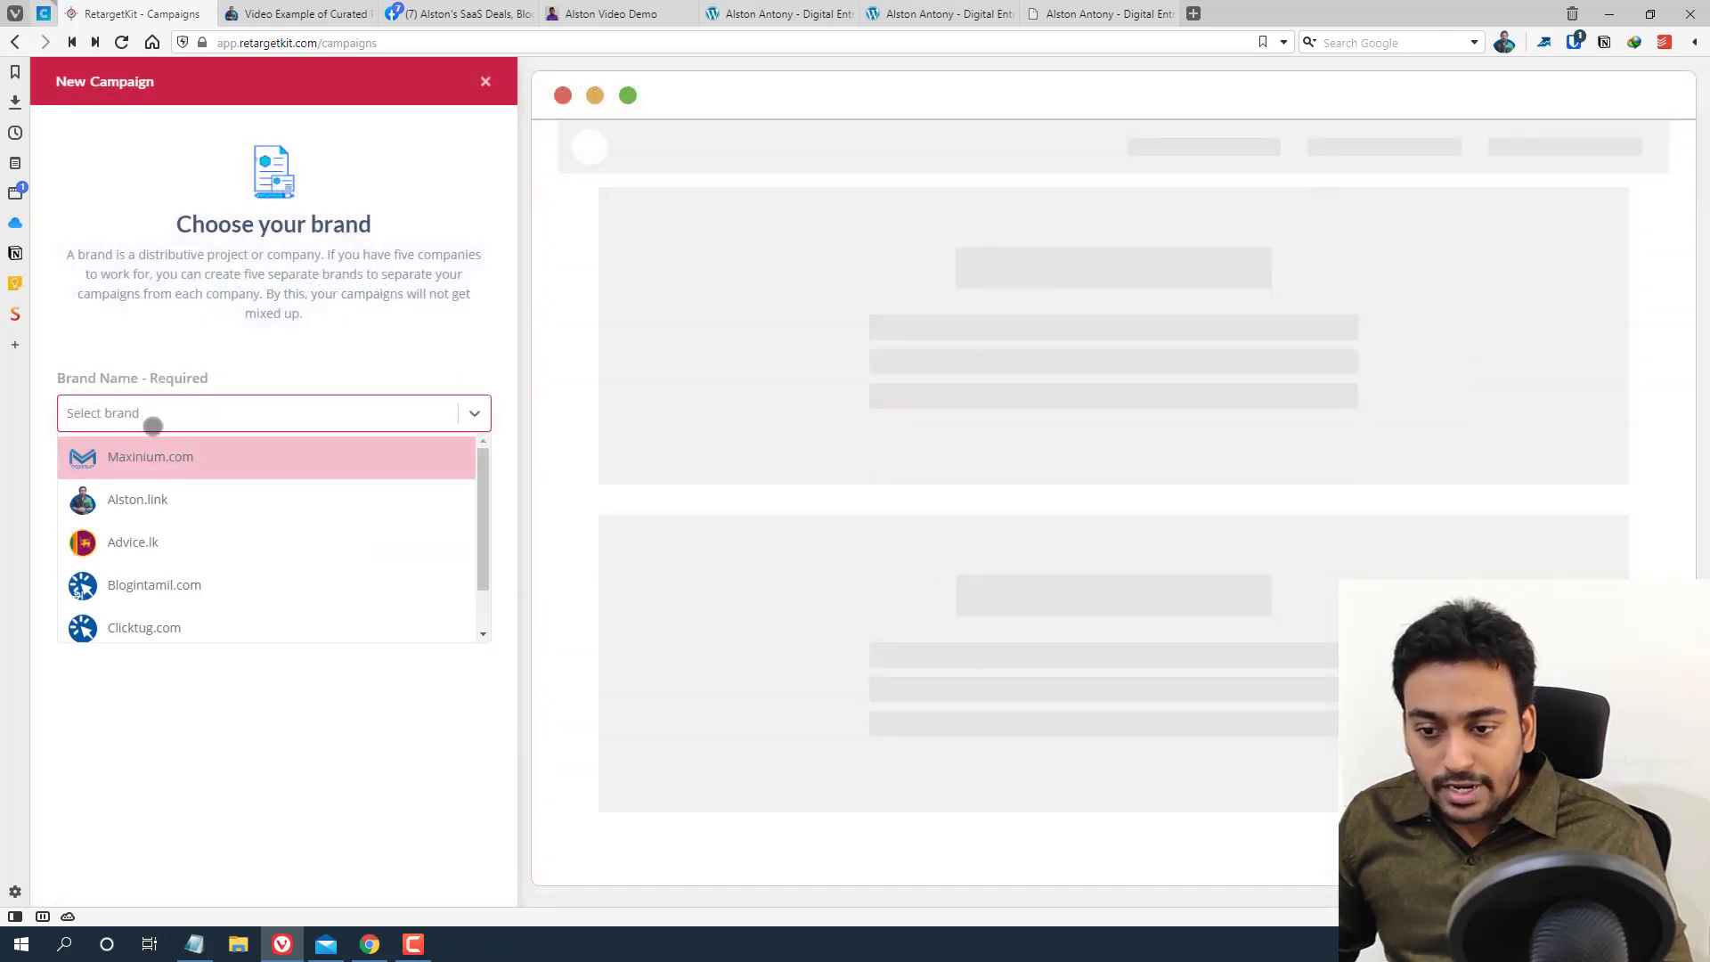
click(171, 495)
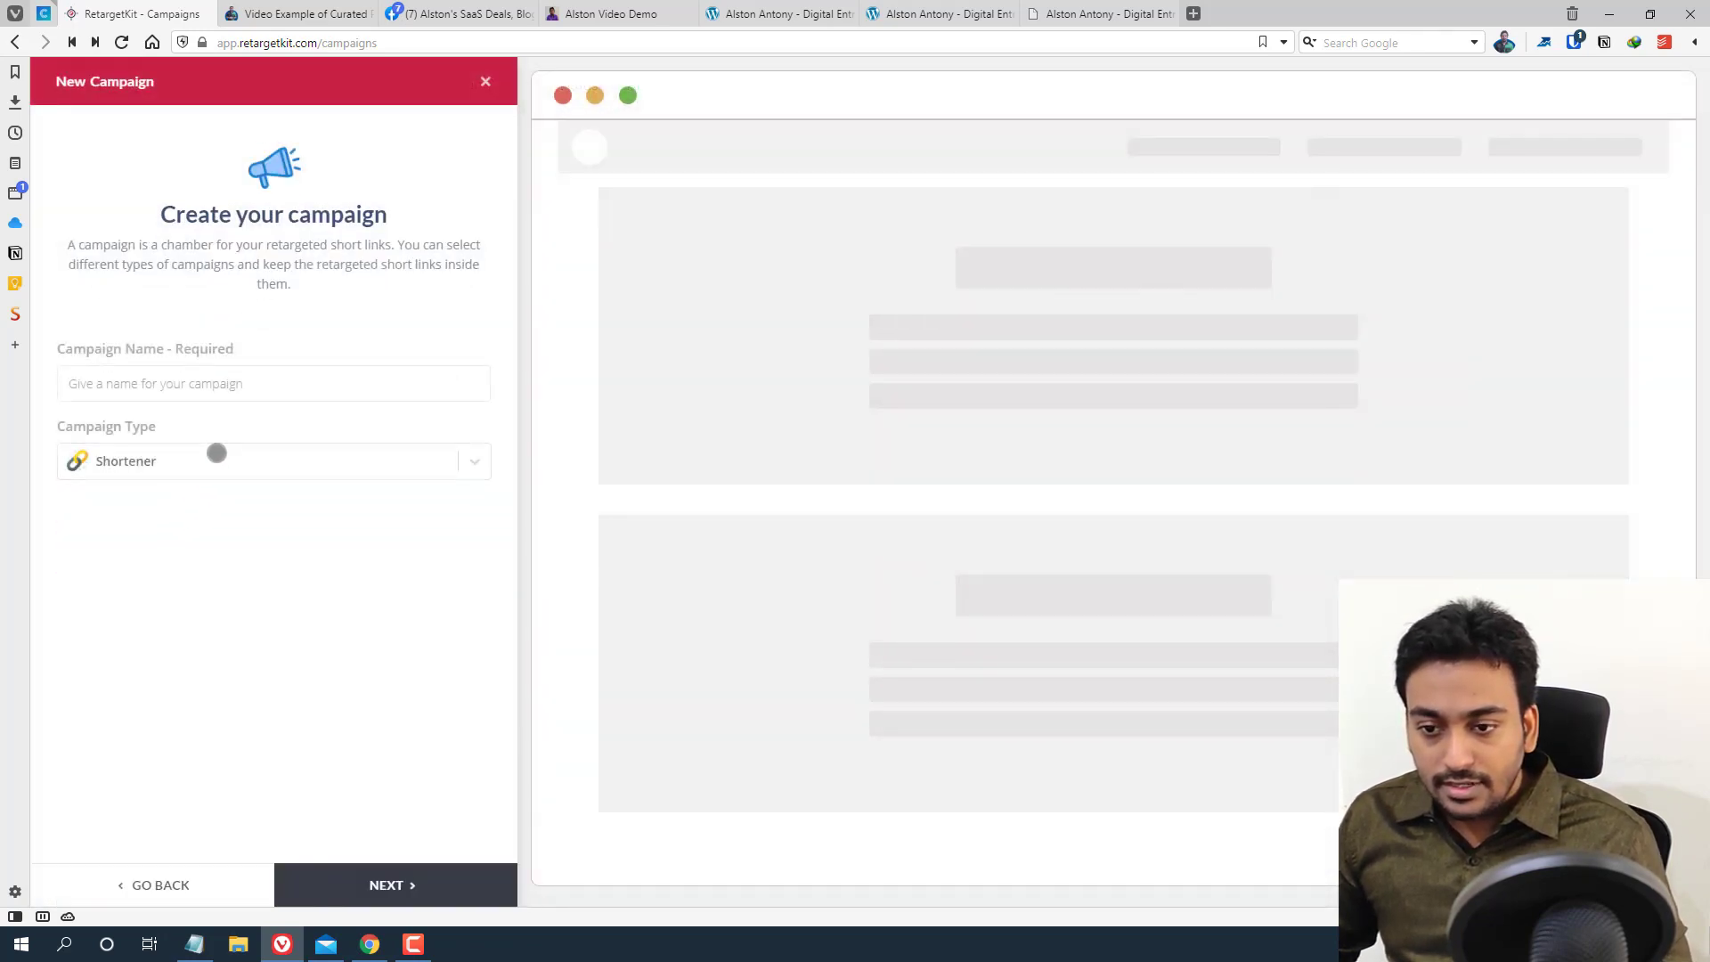
Set the campaign type to Lead Generation, name the campaign "Video Social Signup" and continue
click(214, 459)
scroll(229, 554, down, 1)
scroll(229, 554, down, 1)
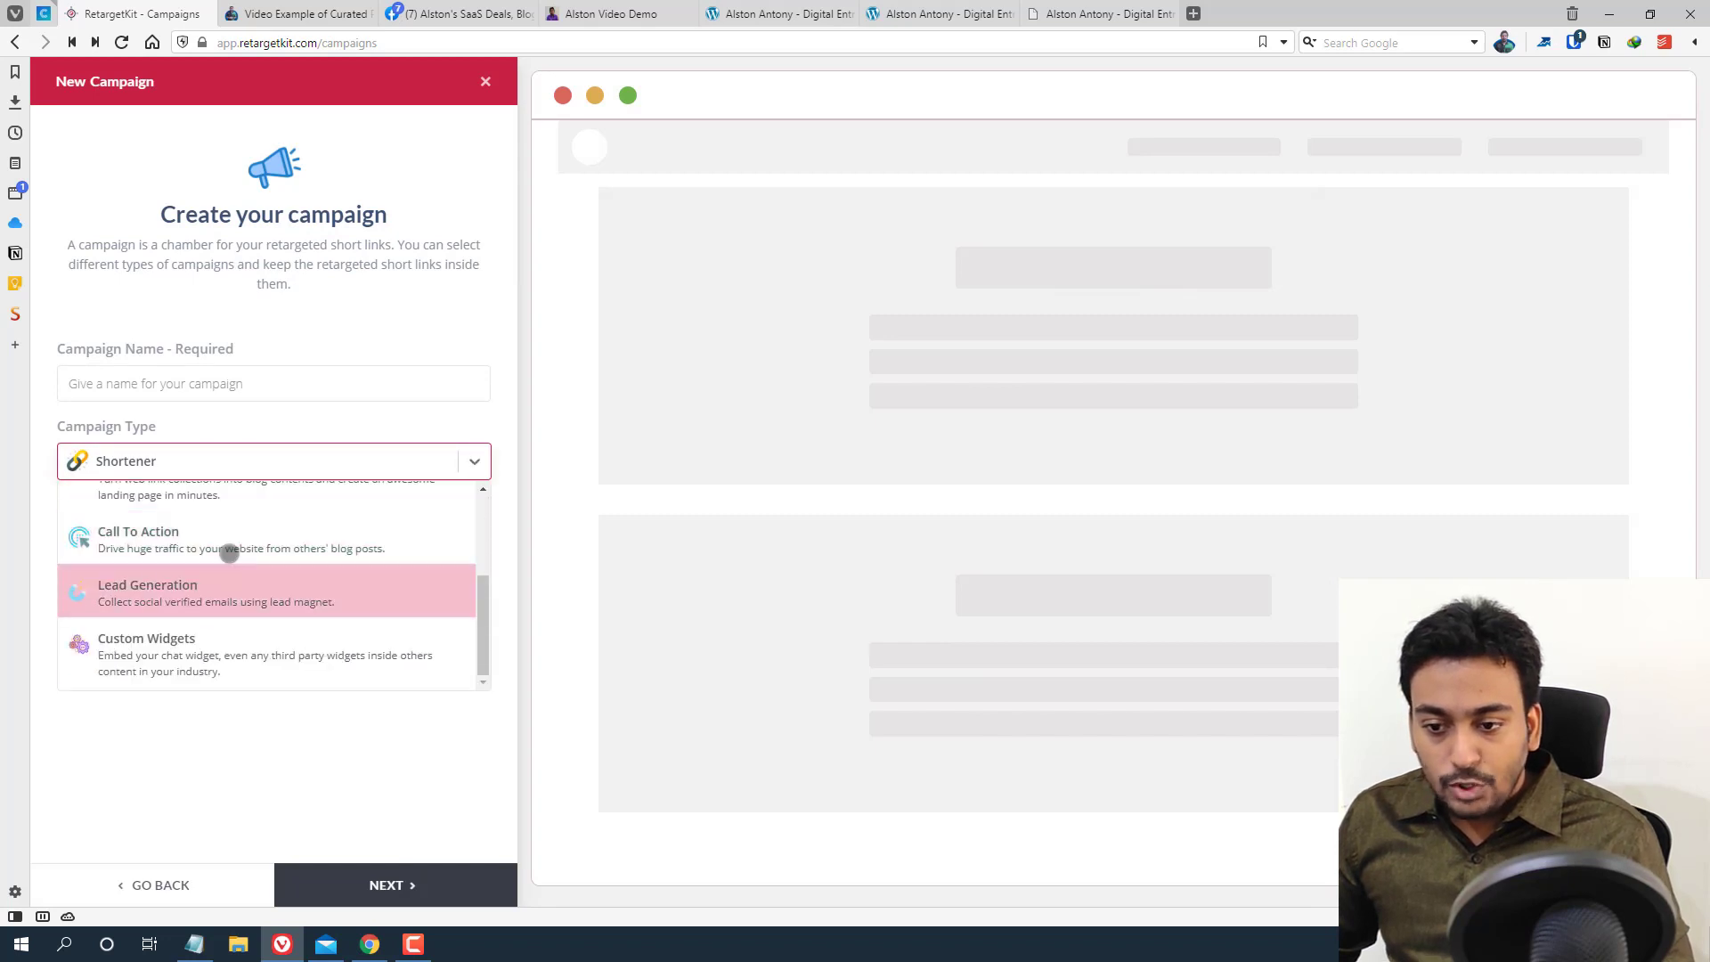
click(203, 584)
click(187, 393)
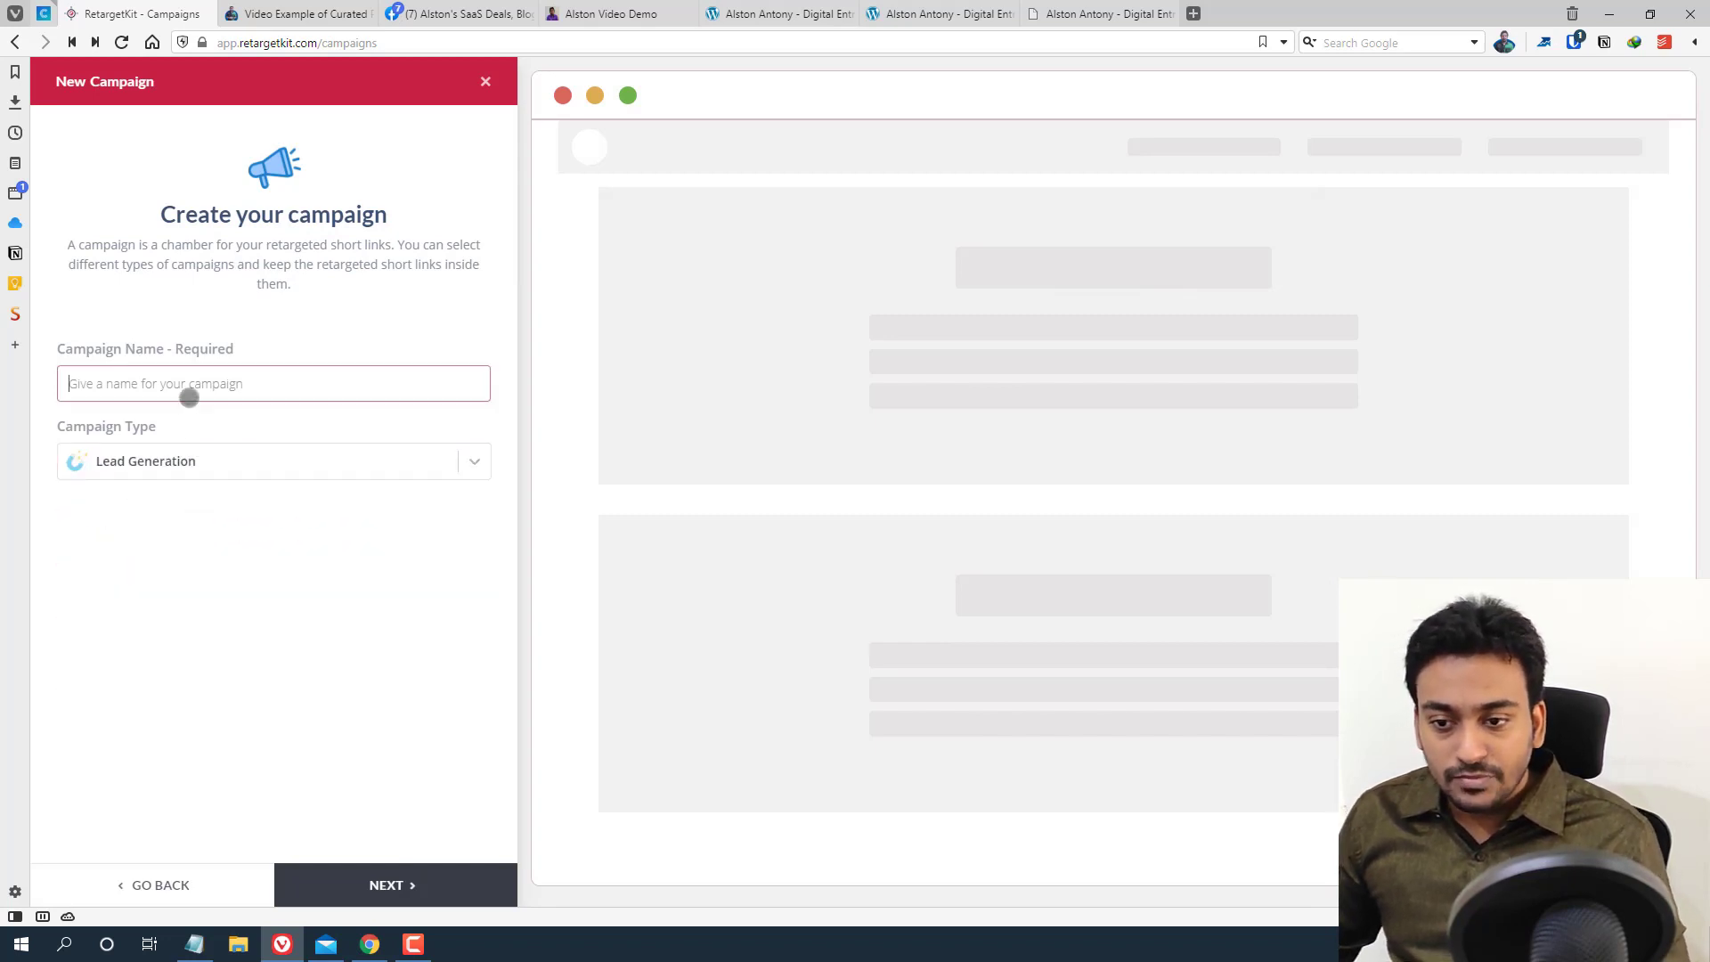
text(Video Social Sig)
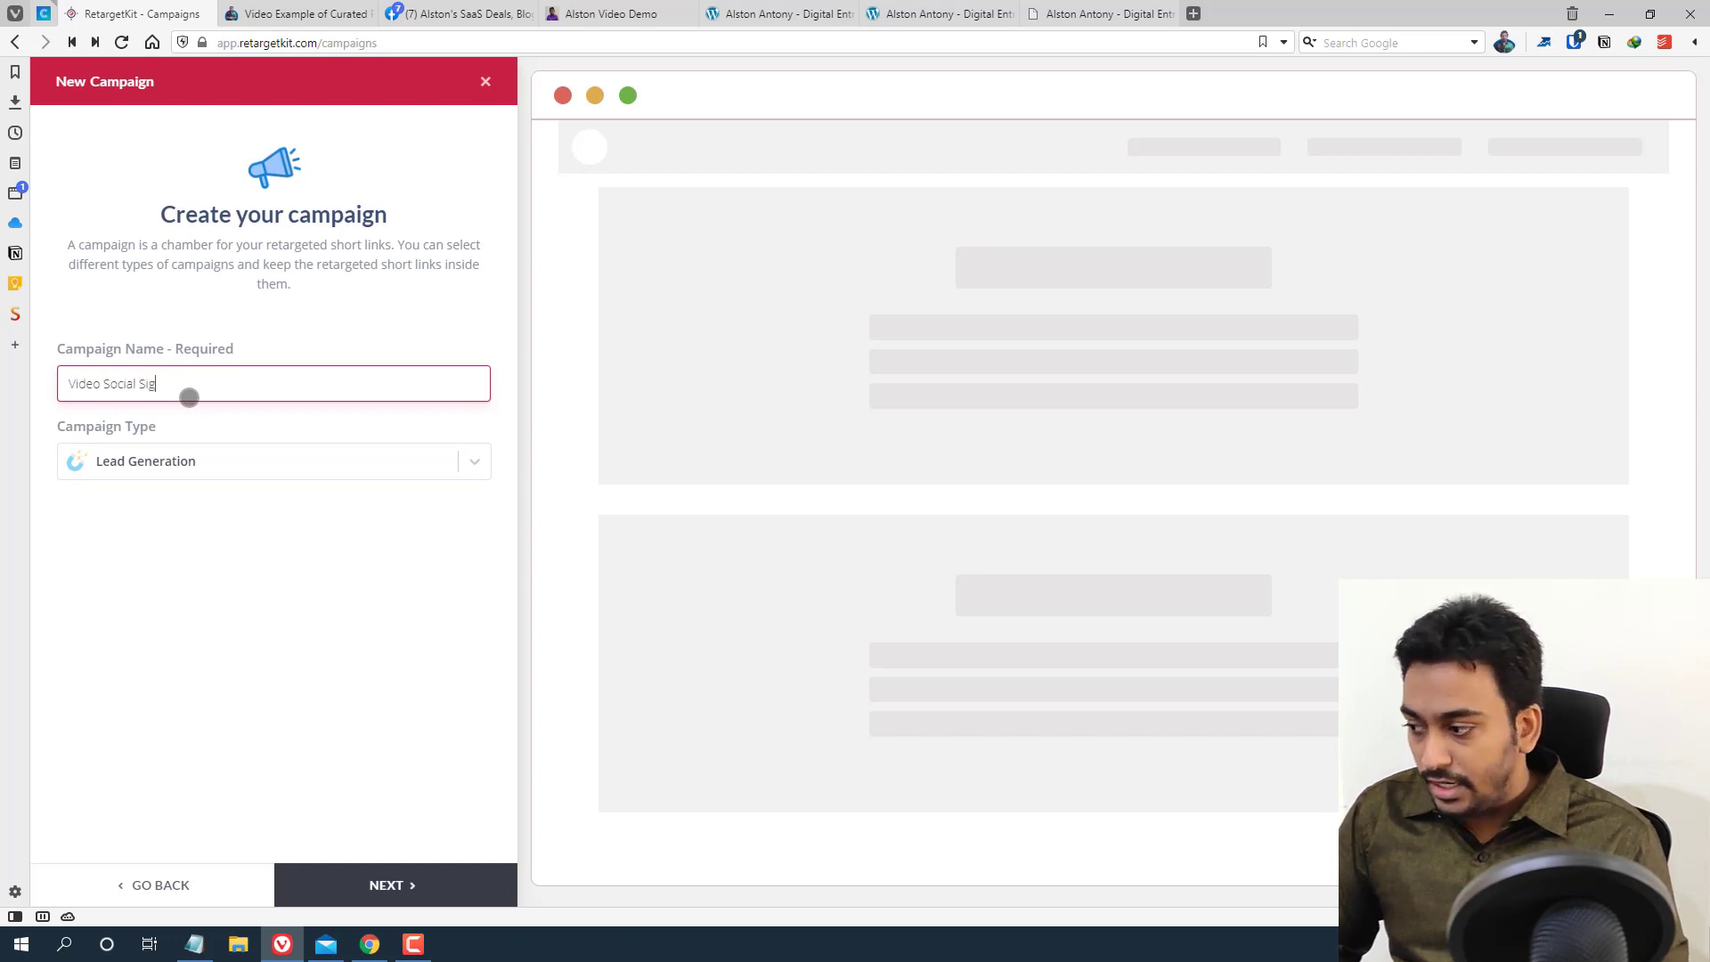
text(nup)
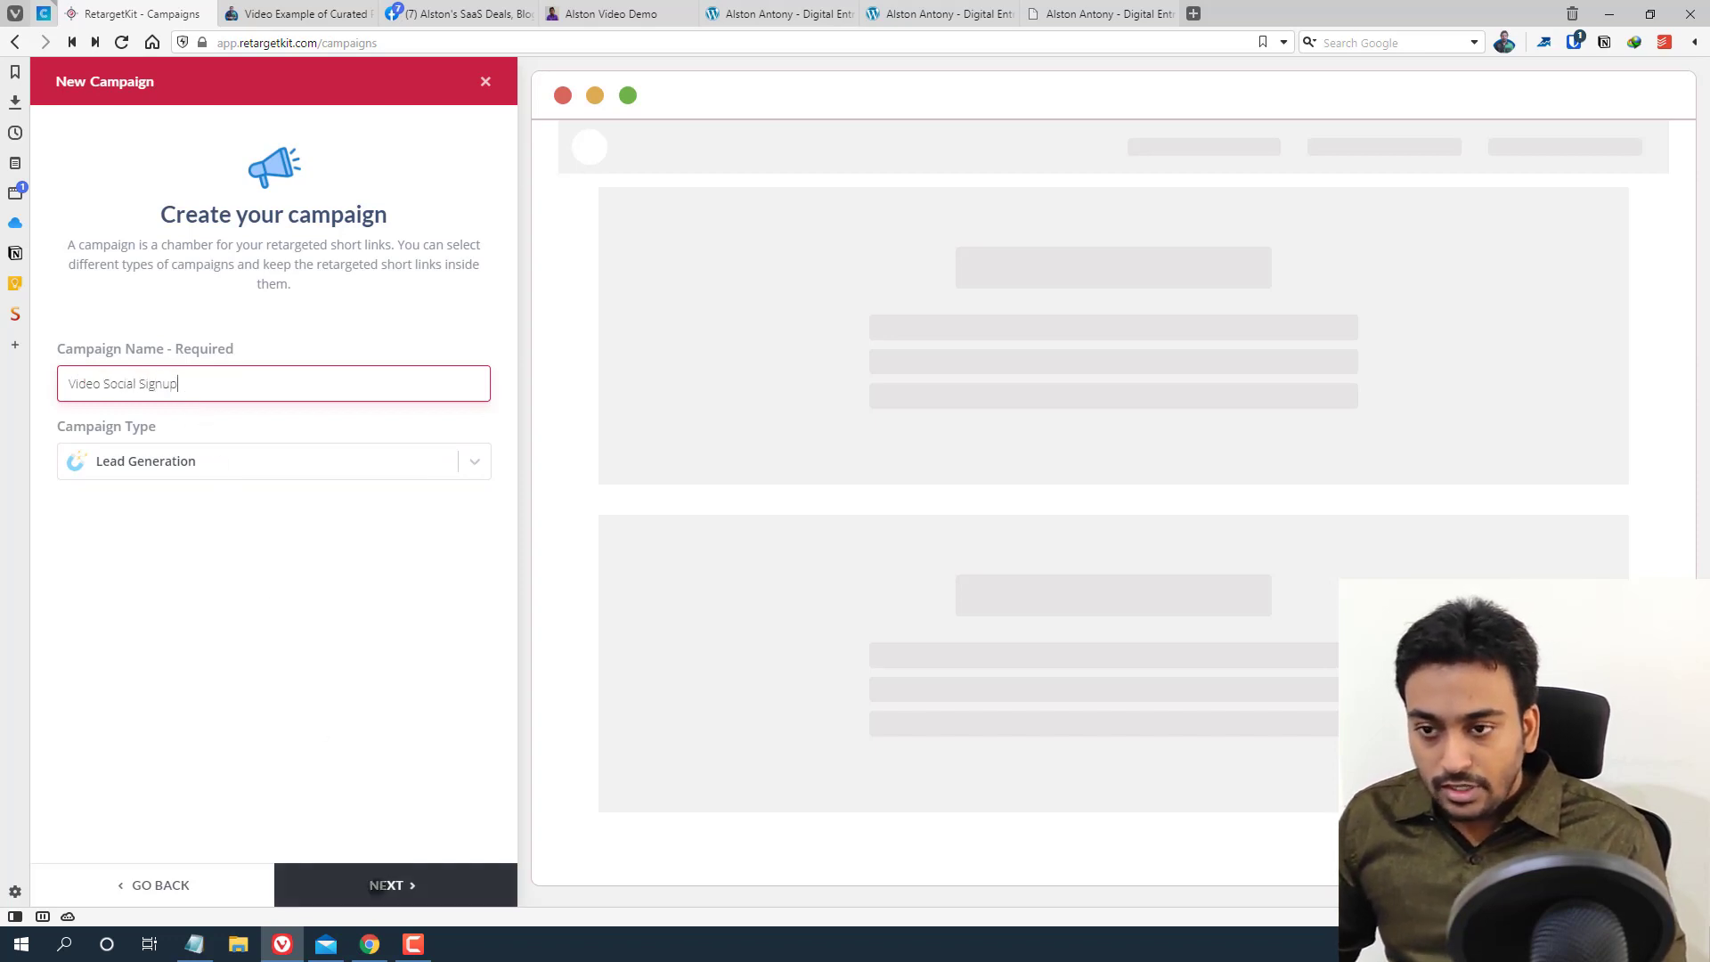
click(379, 884)
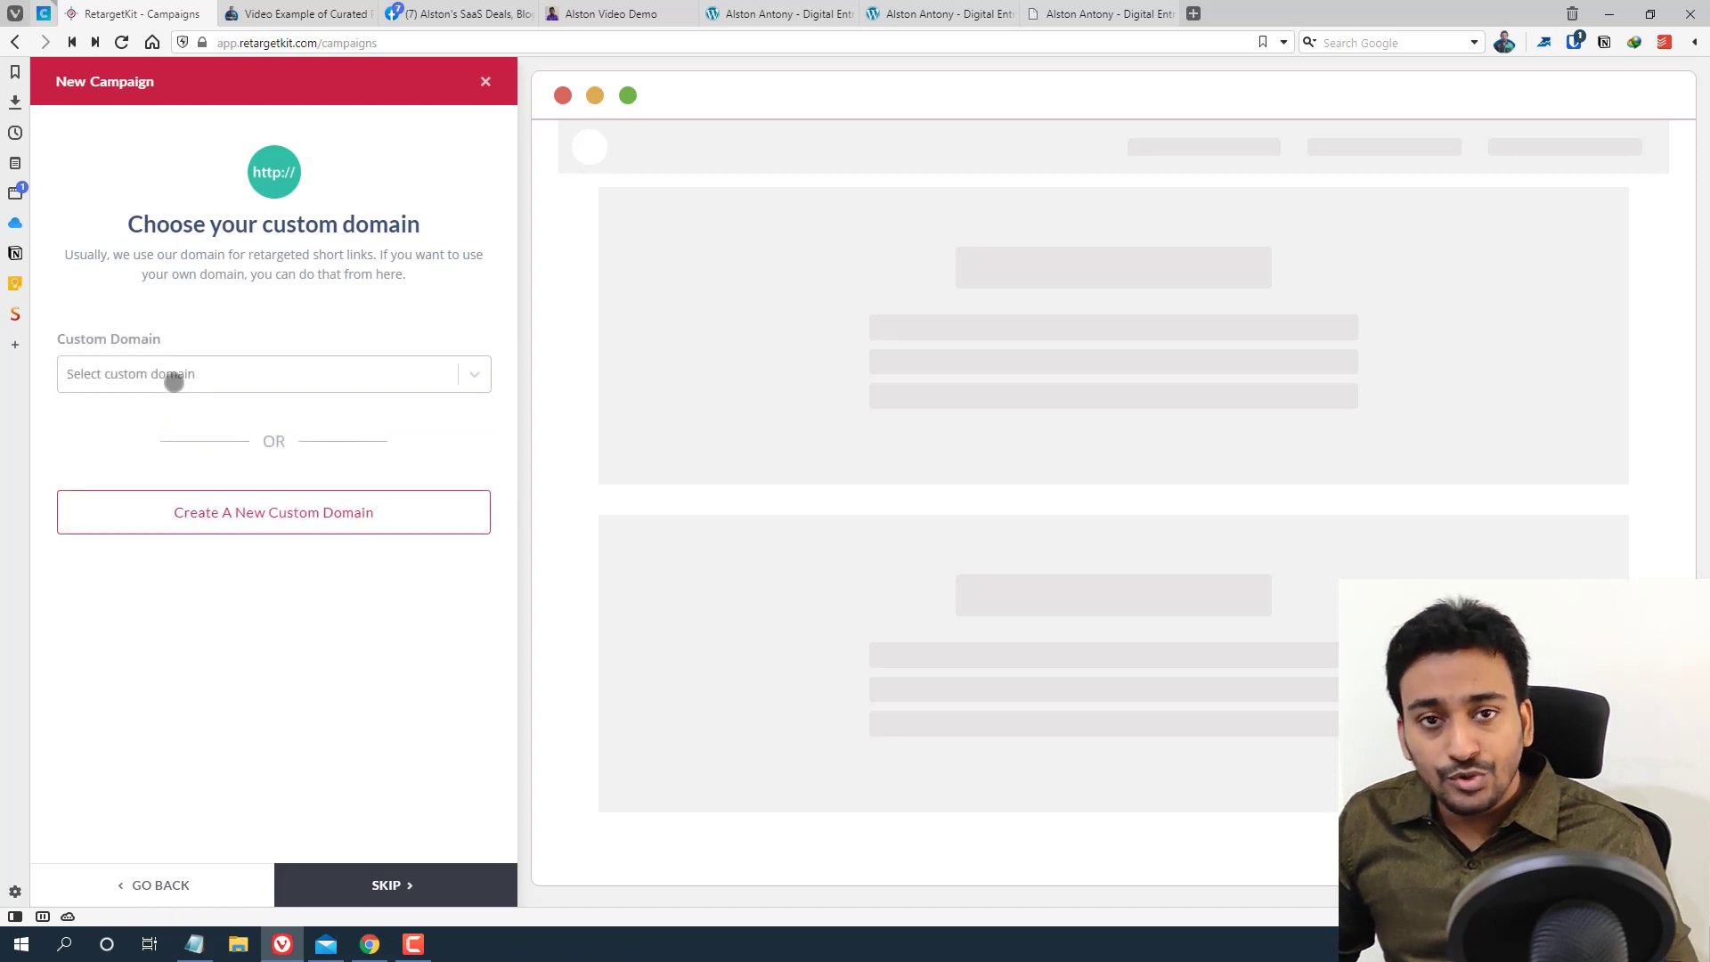
Skip the custom domain and assign the SaaSpirate retargeting pixel to the campaign
click(173, 380)
click(214, 343)
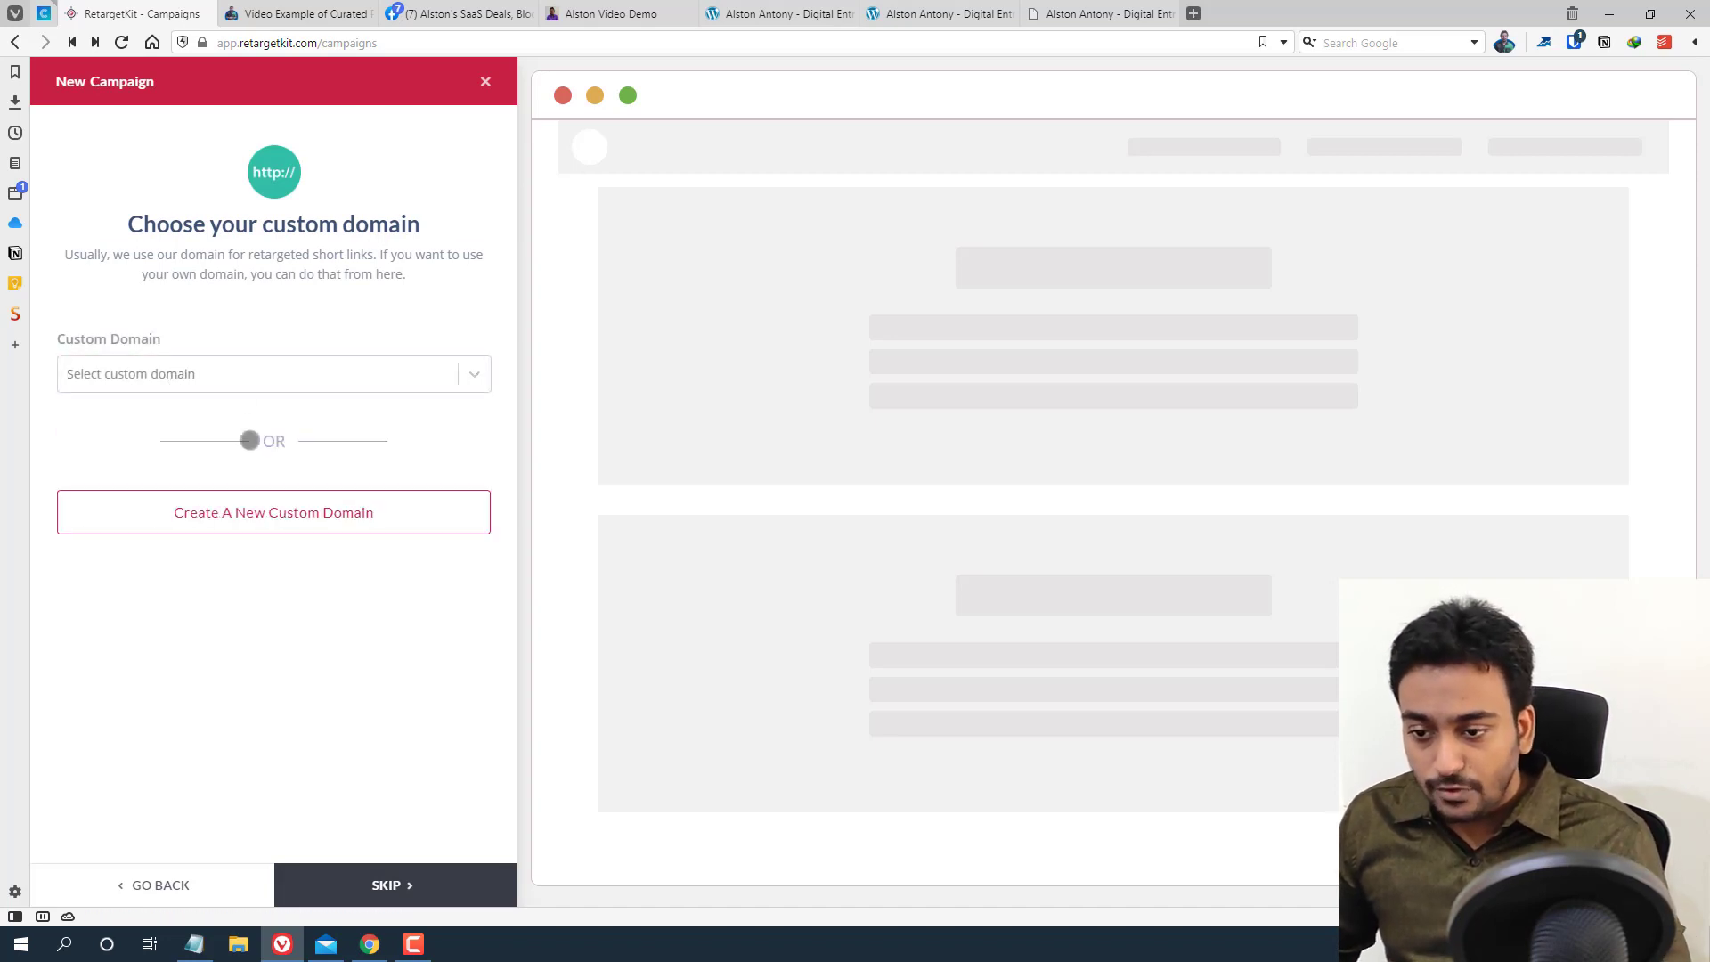
click(392, 885)
click(203, 383)
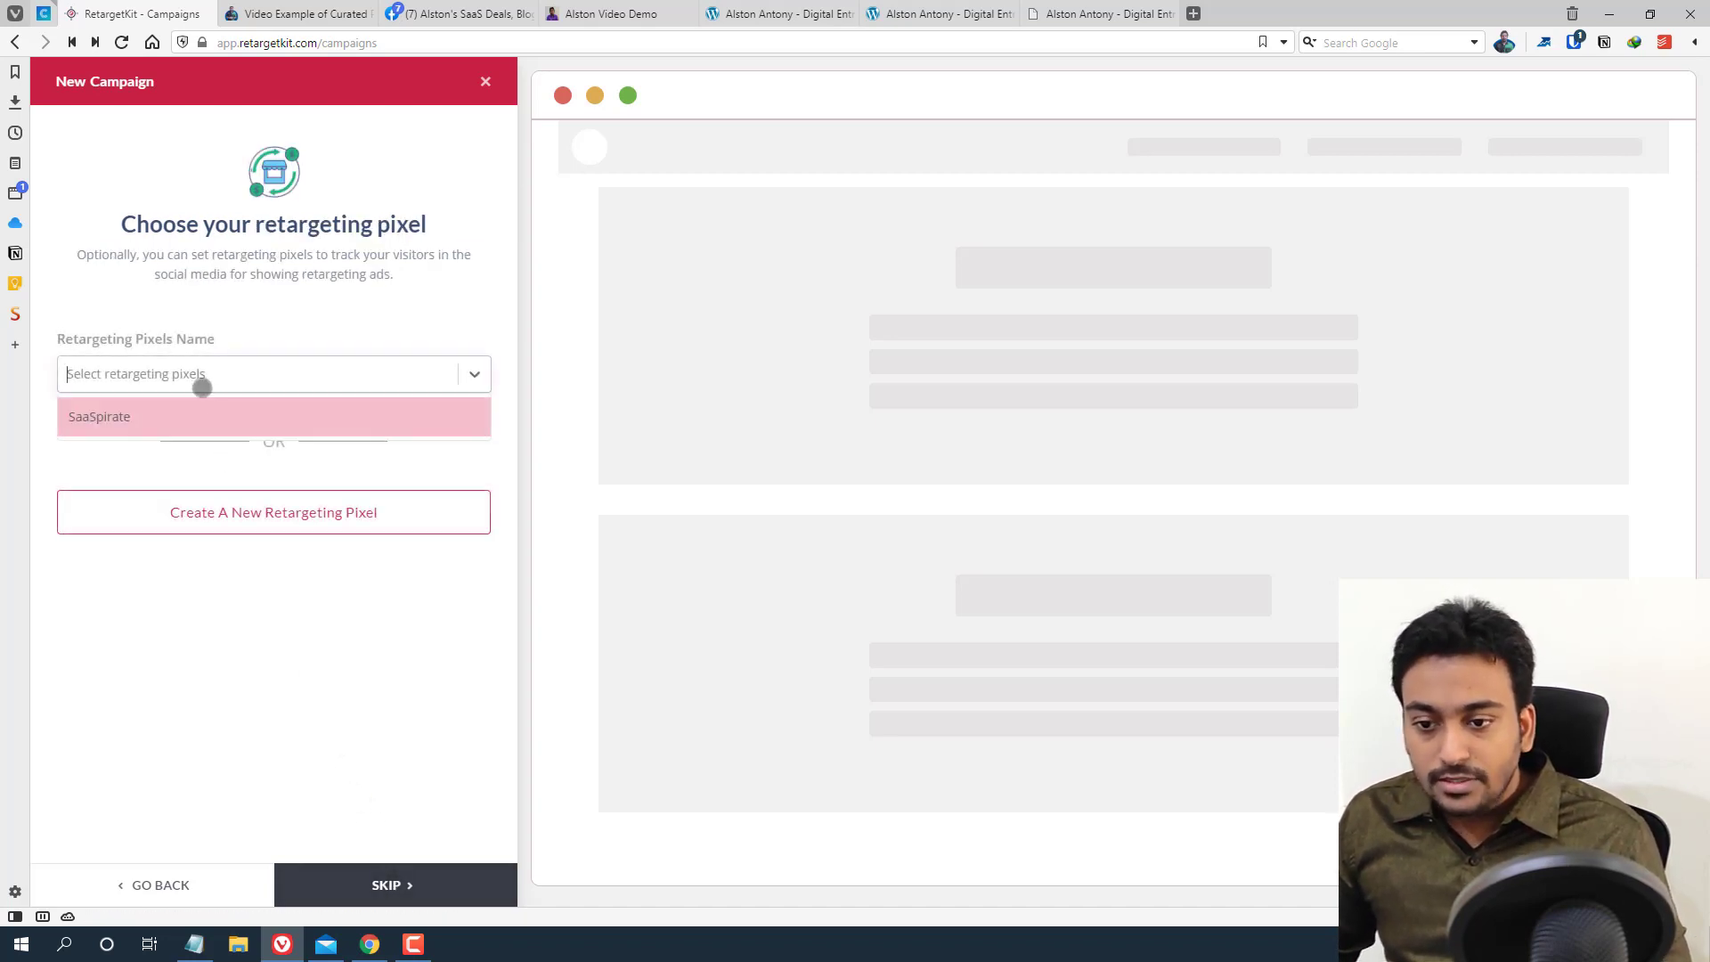
click(215, 409)
click(356, 882)
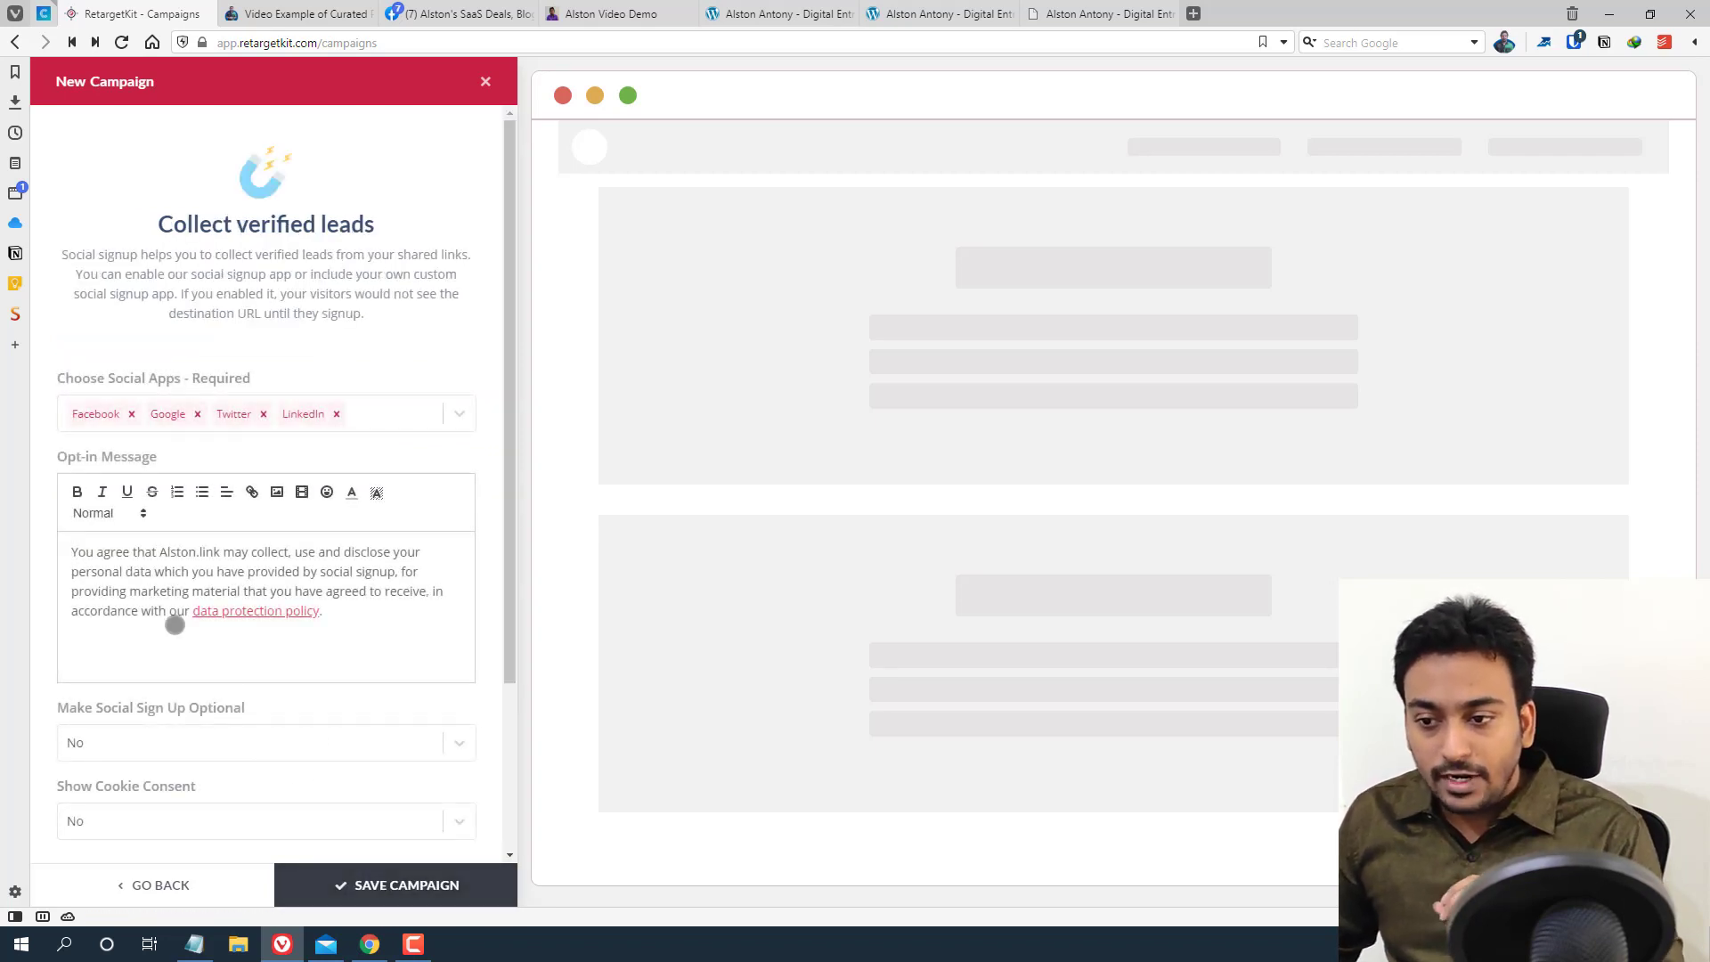
Examine the available social apps and the opt-in message, comparing them with the example signup page in Chrome
click(449, 411)
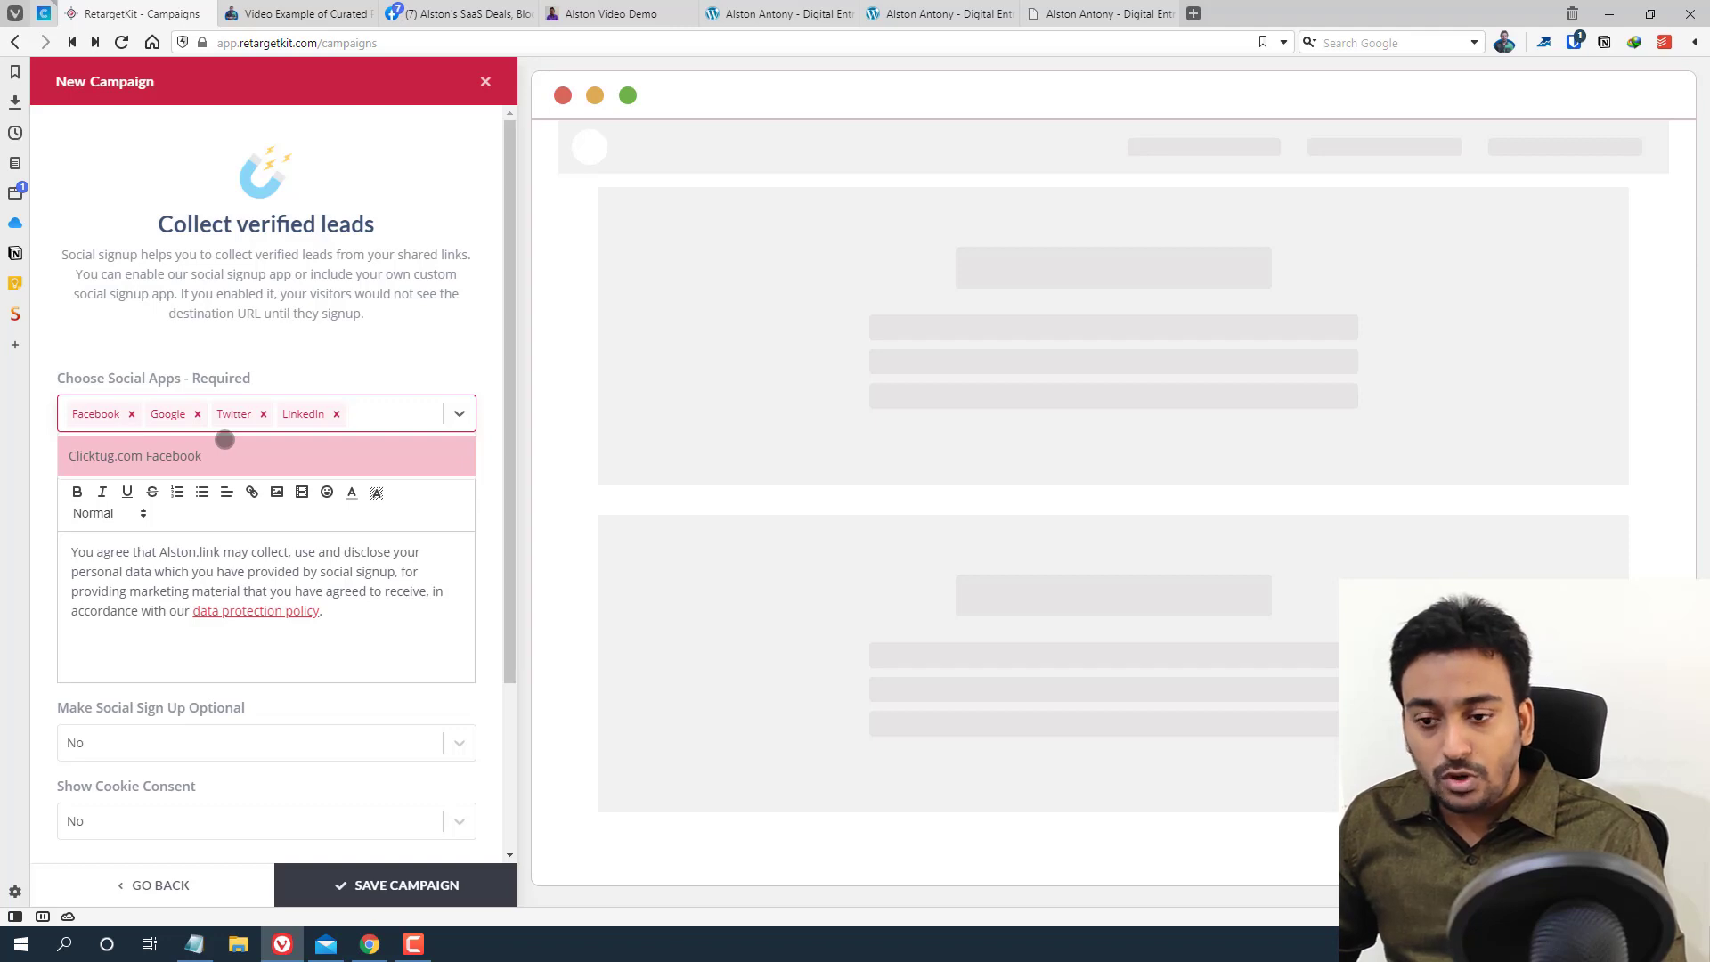
click(332, 369)
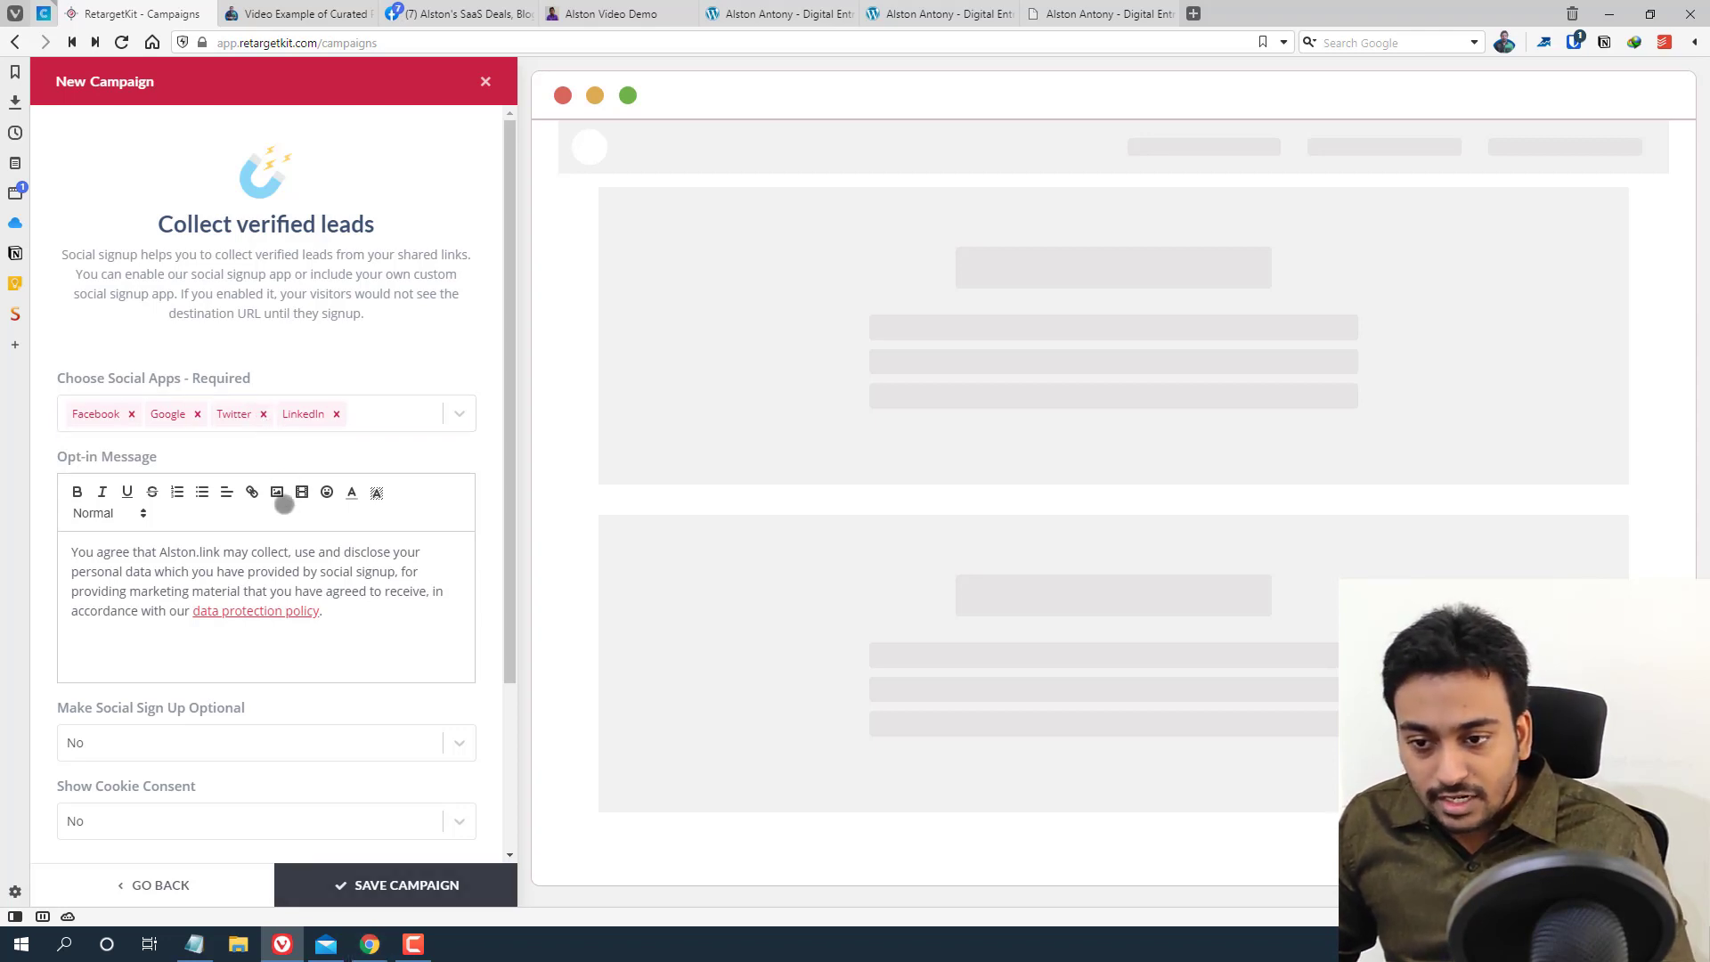
click(370, 944)
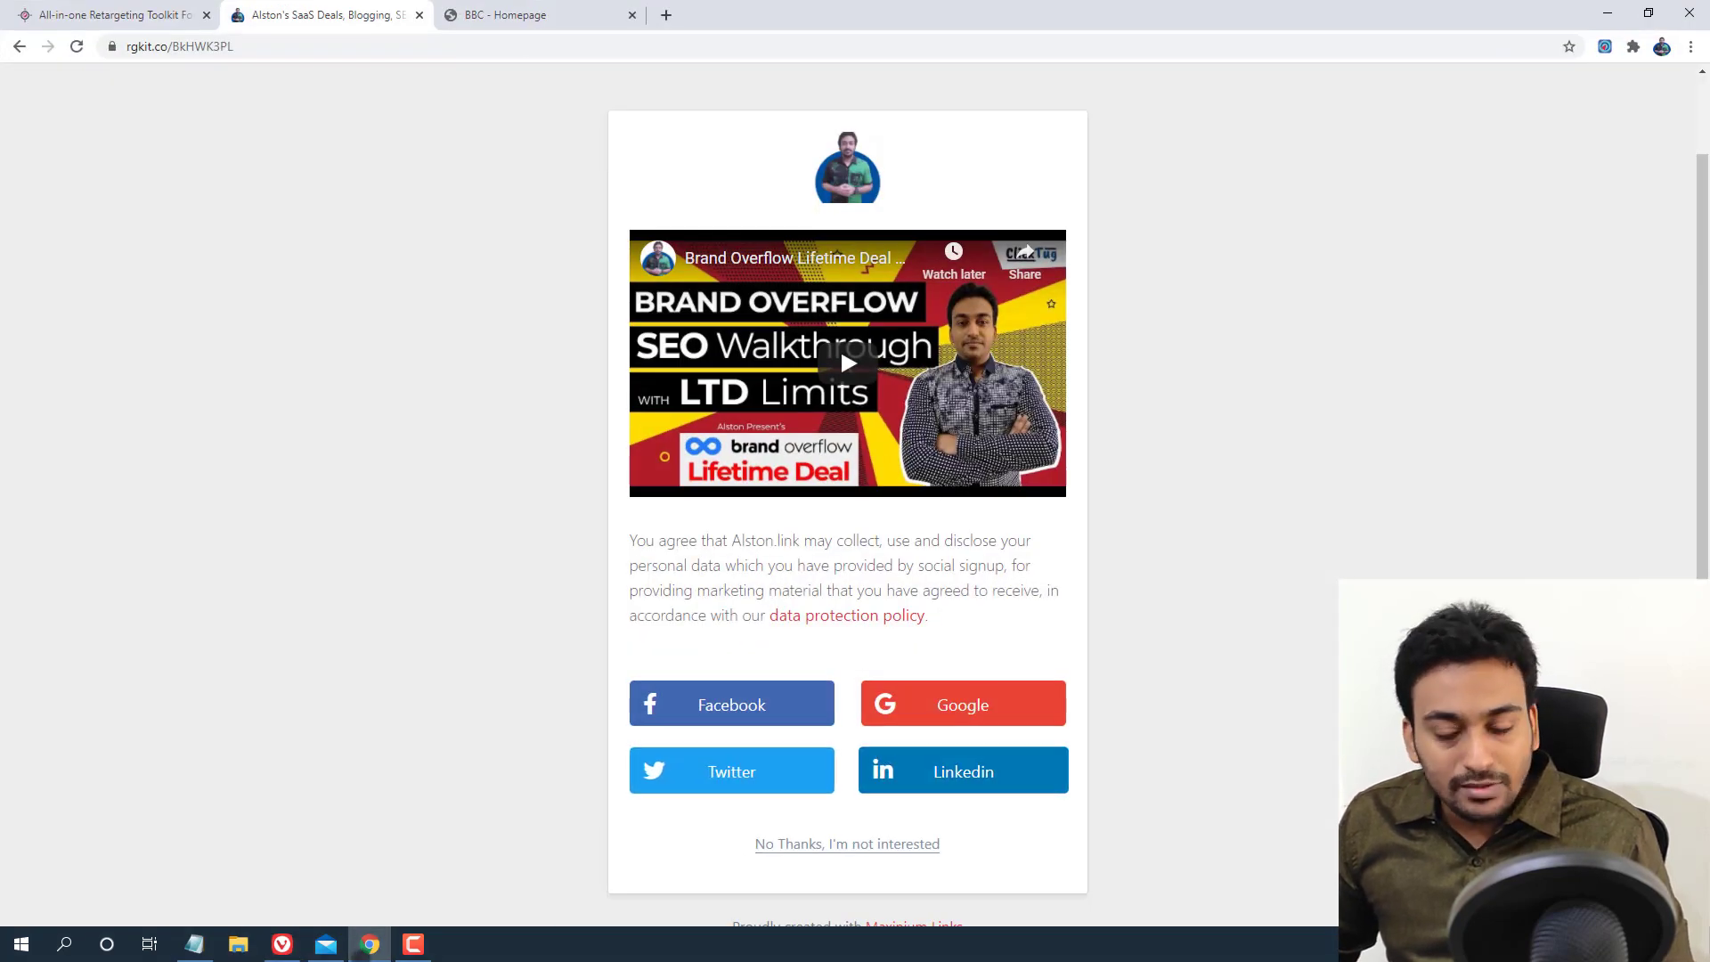
key(alt+Tab)
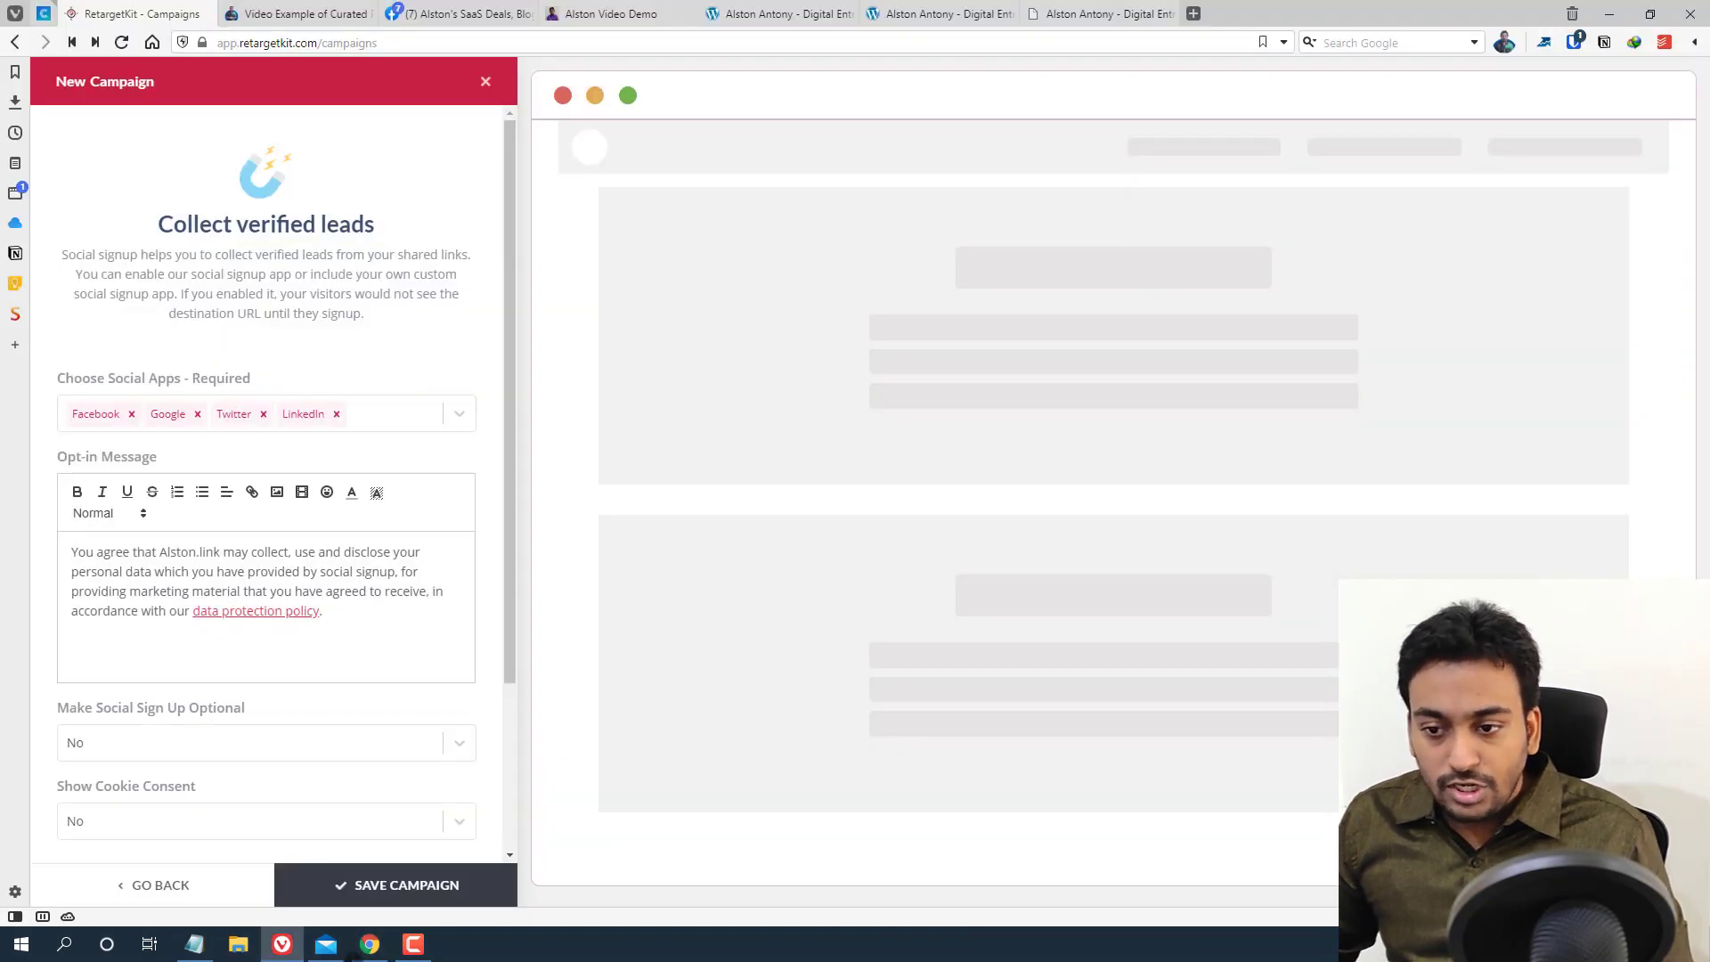
drag(349, 614, 57, 547)
click(236, 553)
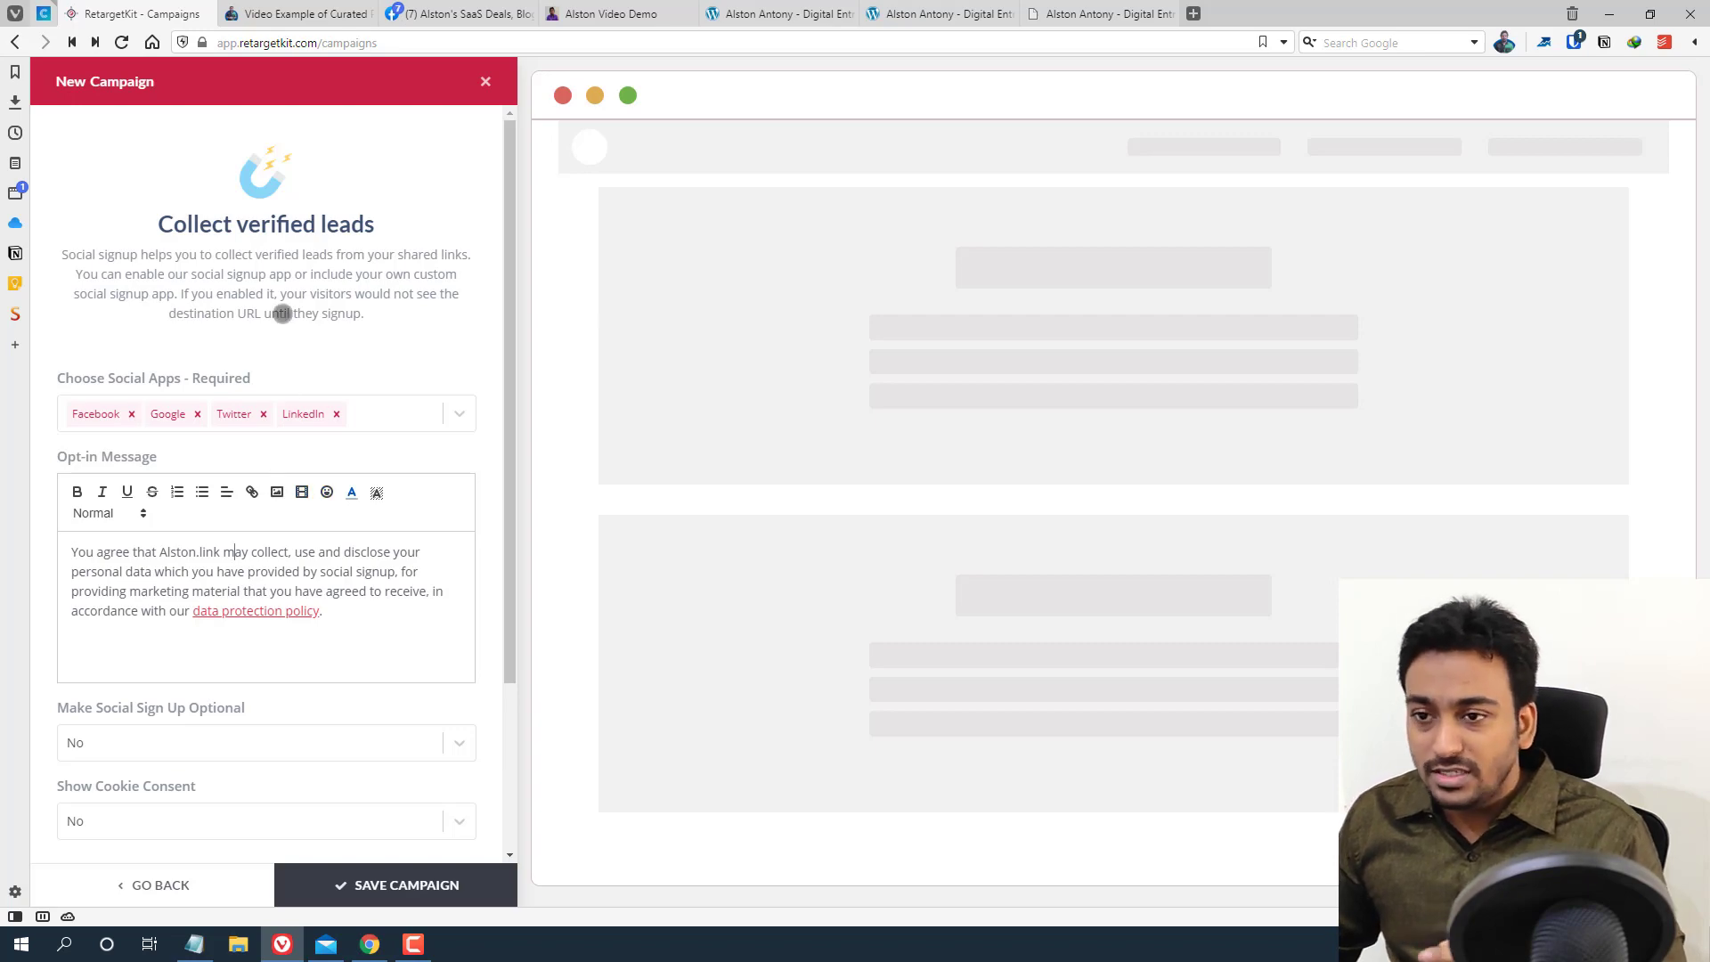
Copy the link of the YouTube talk video from the curated pages example and return to the new campaign
click(294, 13)
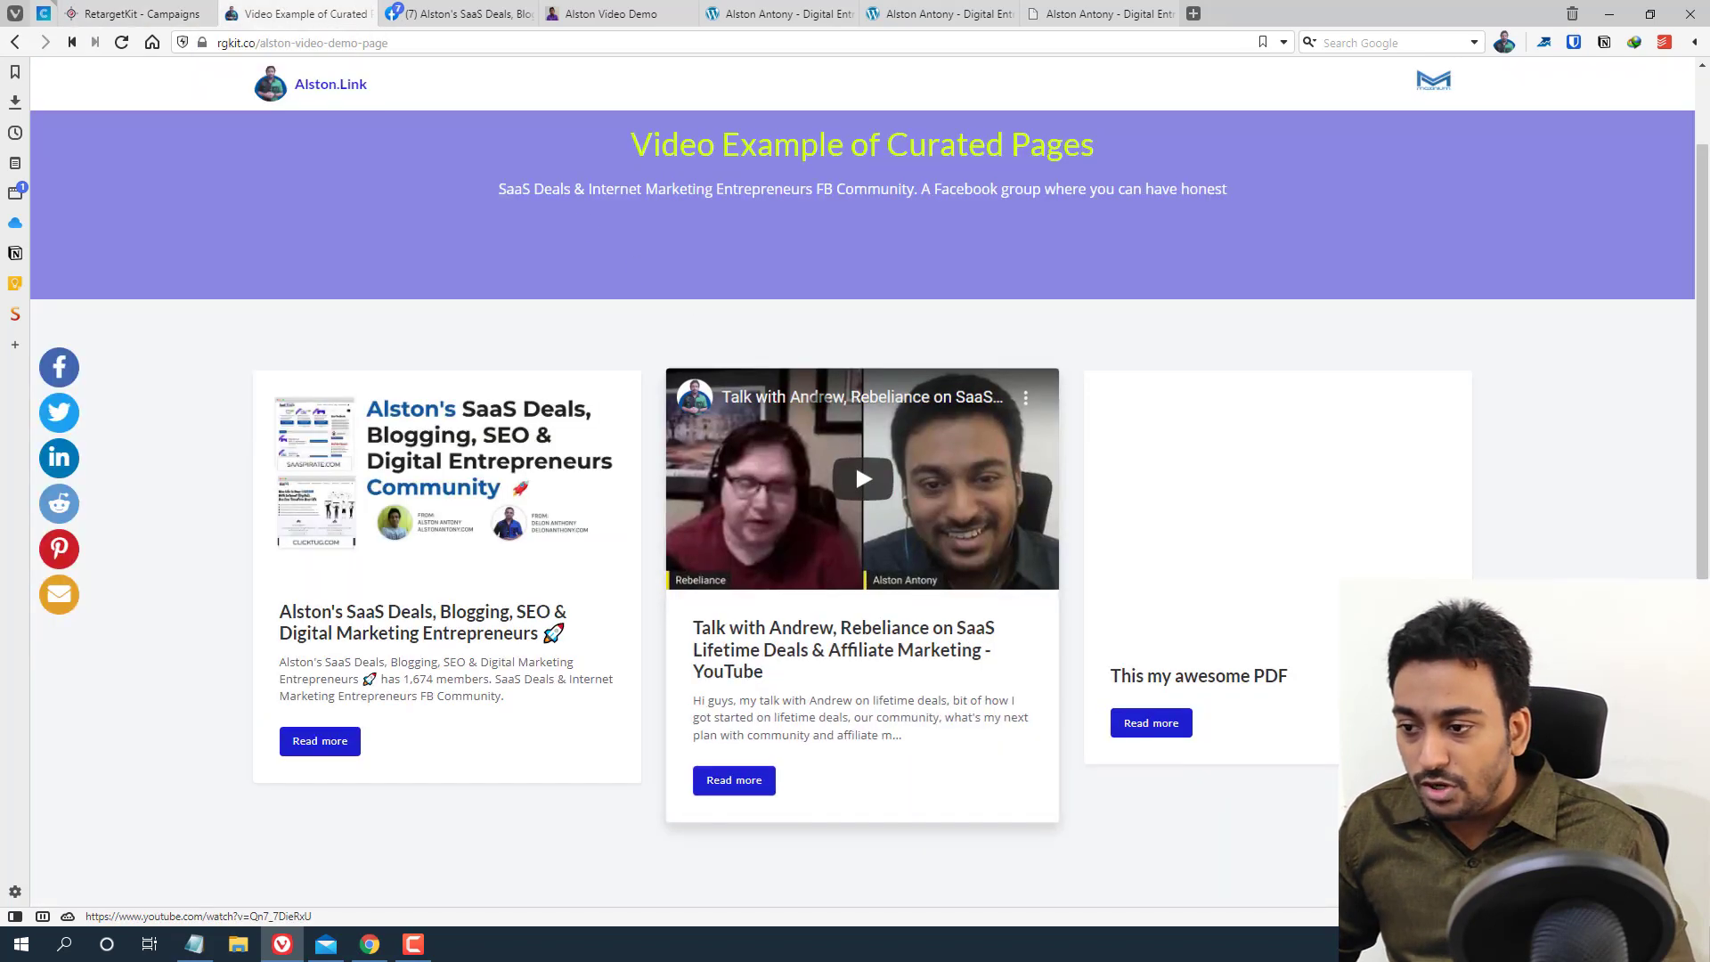
right_click(834, 386)
click(882, 611)
click(91, 10)
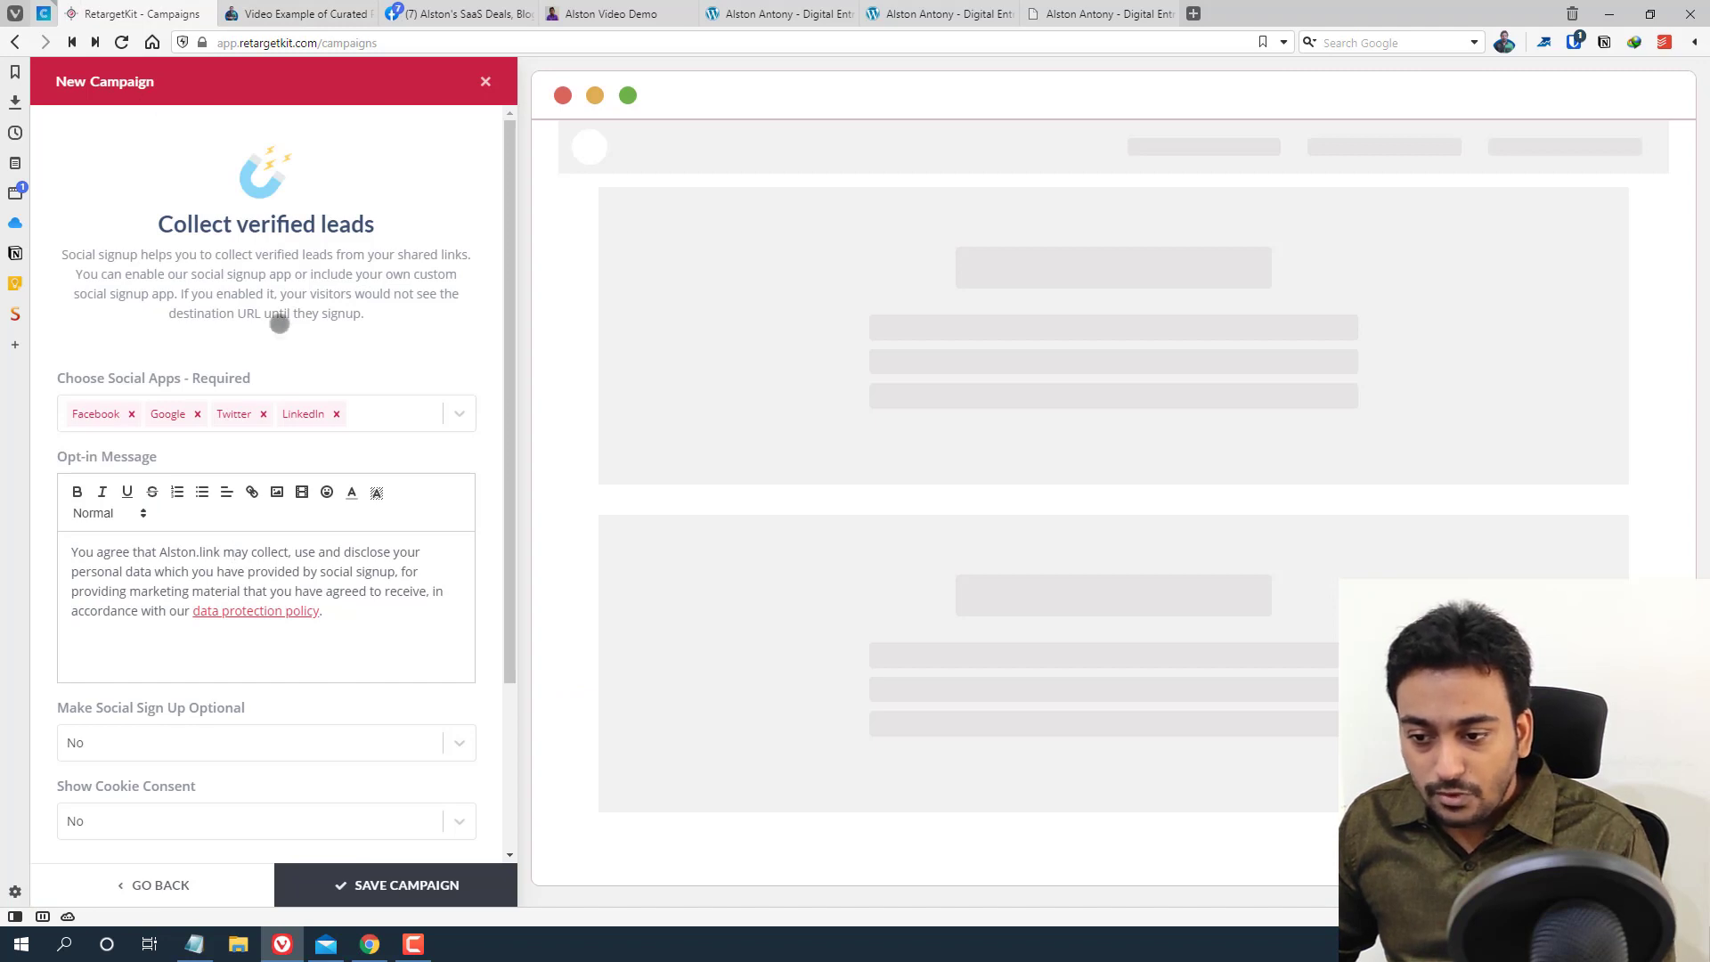
Add blank lines before "providing marketing material" in the opt-in message and embed the copied video URL there
key(Return)
key(Return)
key(Return)
key(Return)
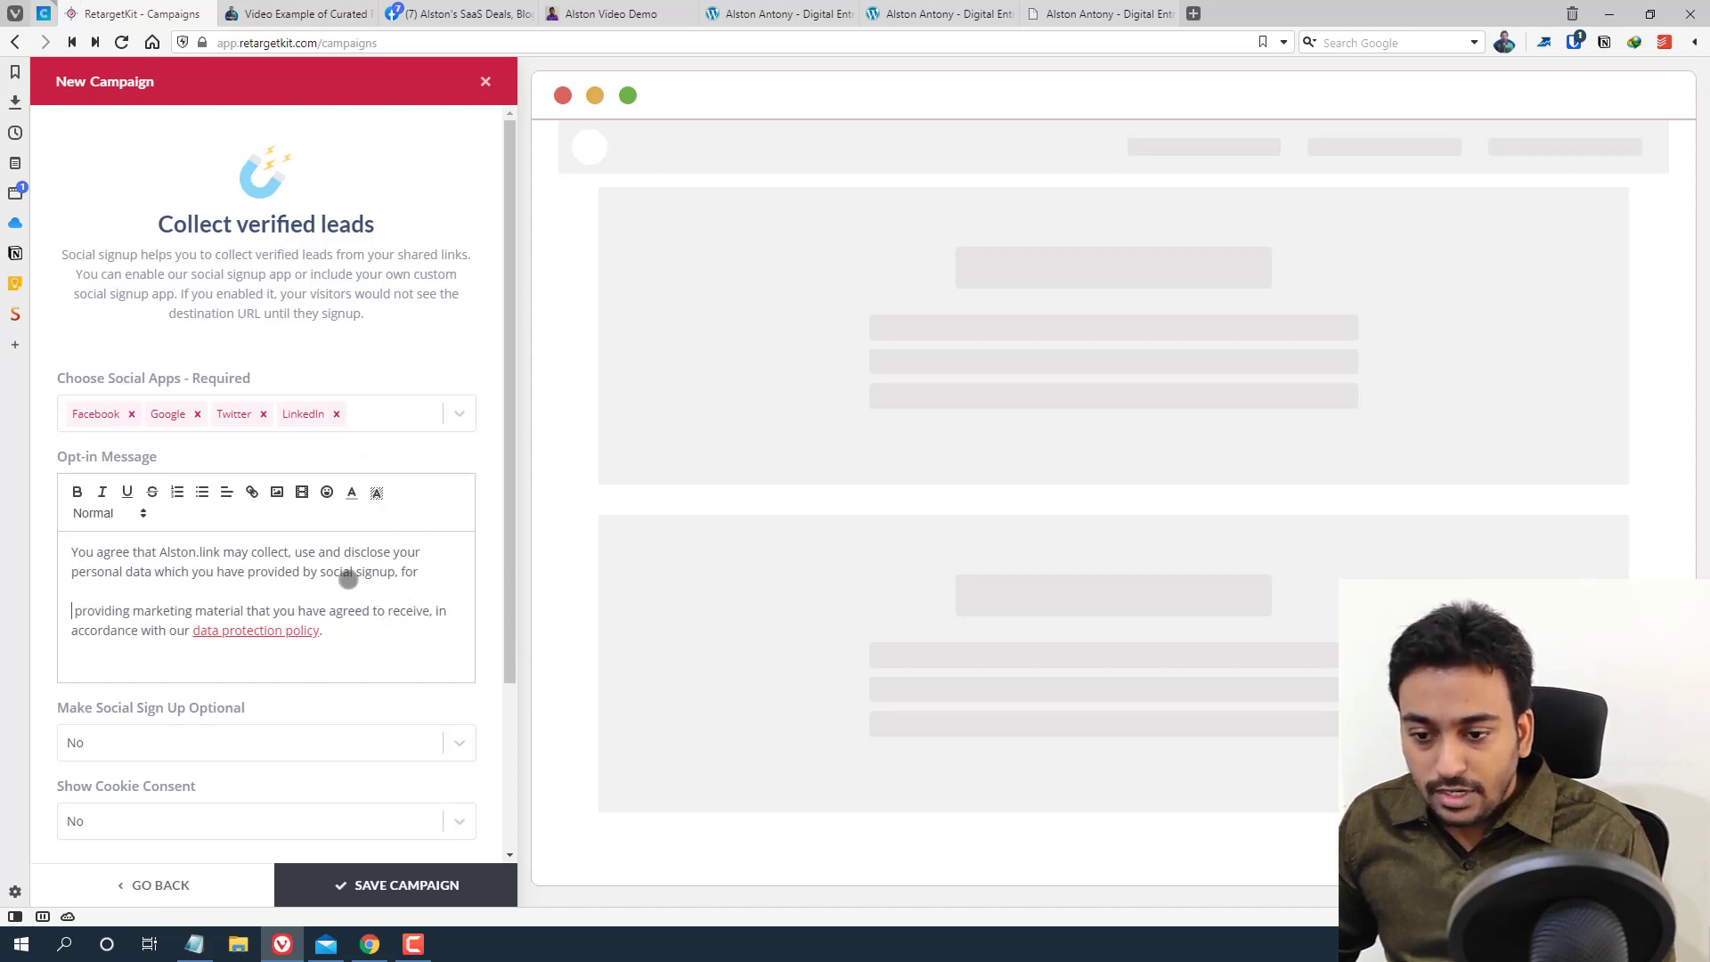
click(302, 492)
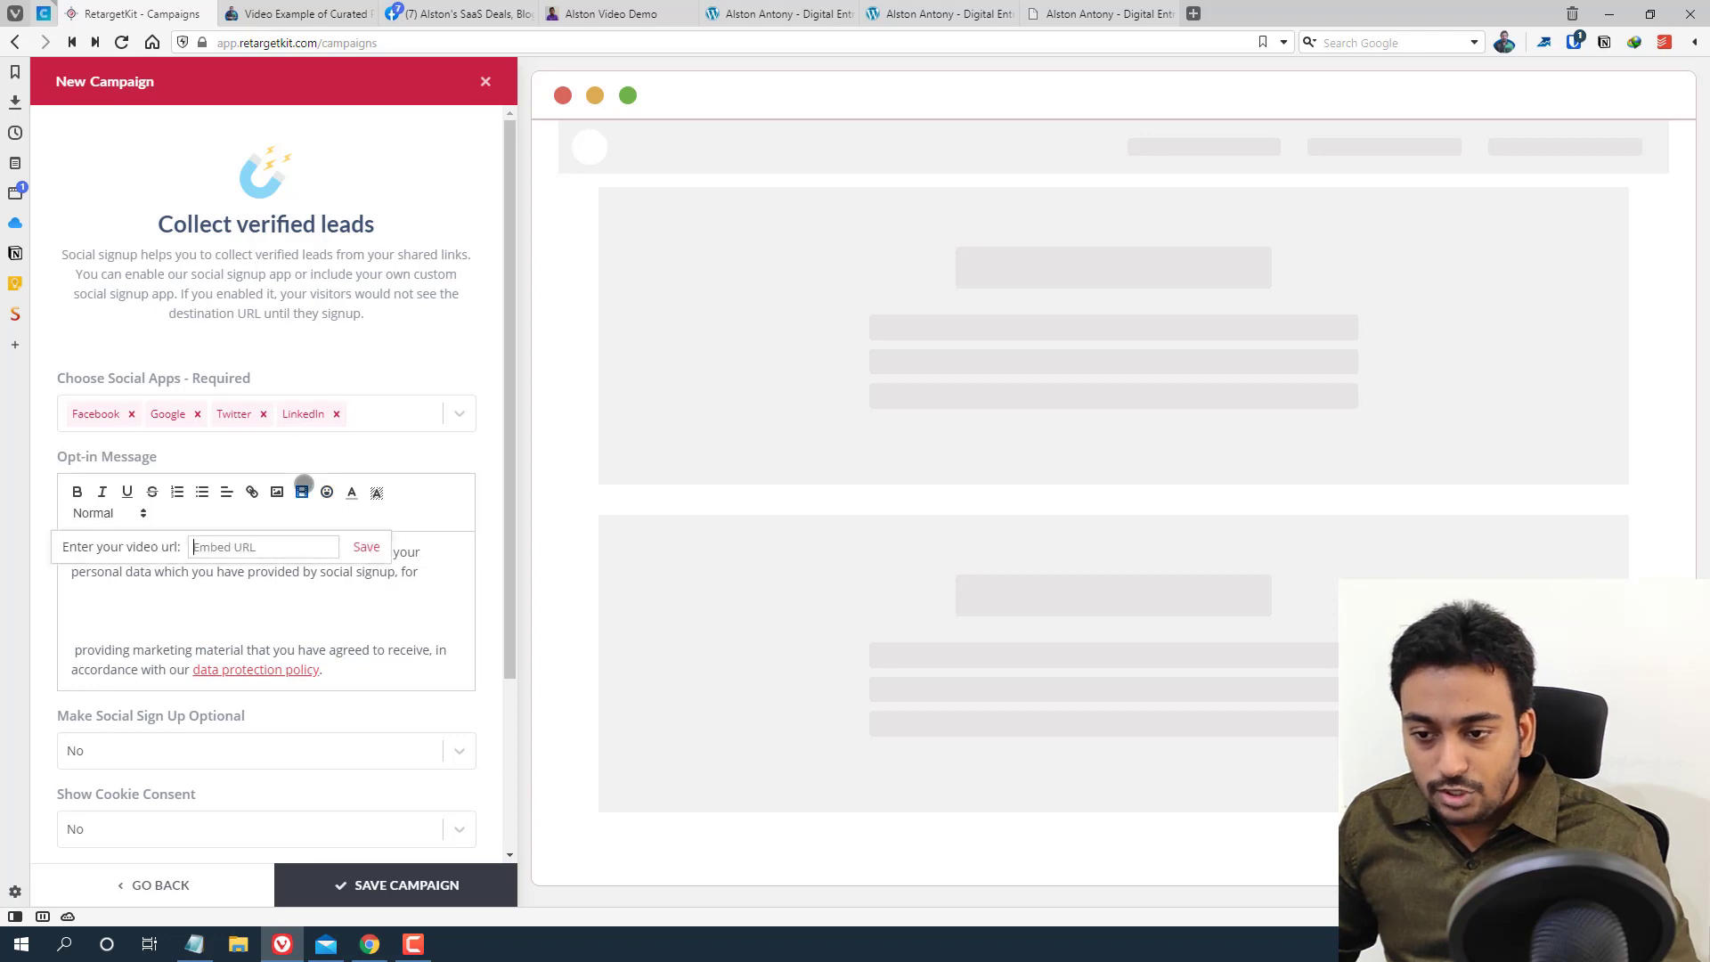
key(ctrl+v)
click(366, 547)
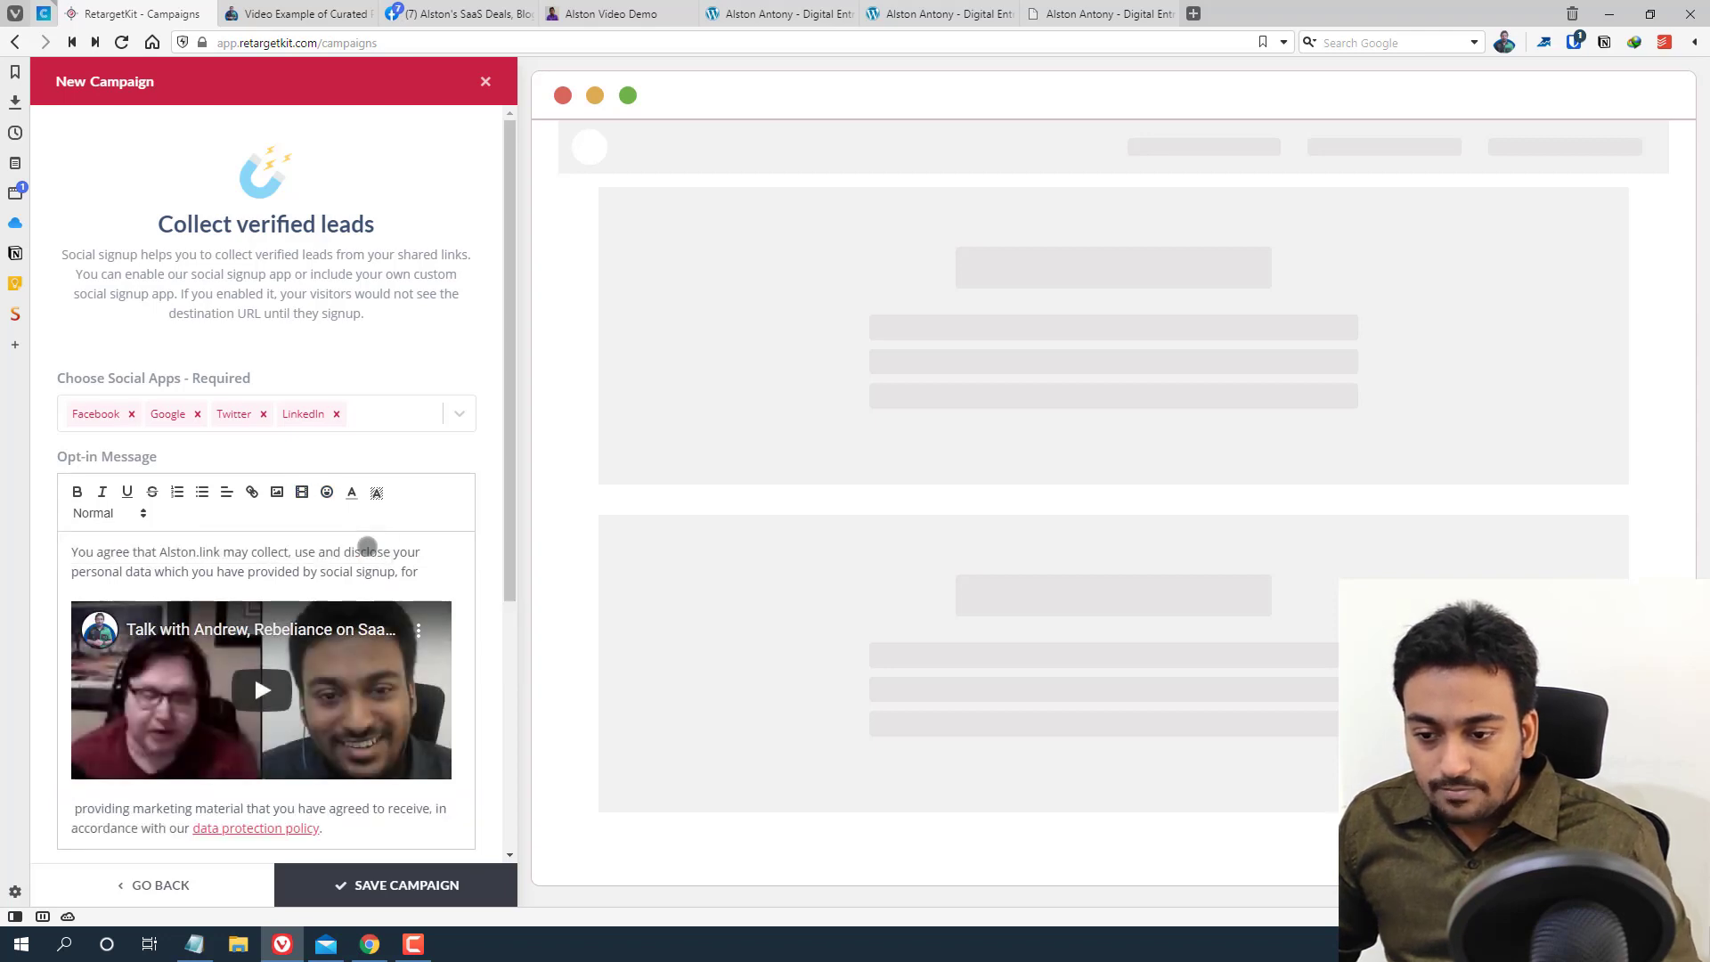
Underline the words "You agree that Alston.link" in the opt-in message
scroll(366, 535, down, 3)
scroll(354, 449, up, 5)
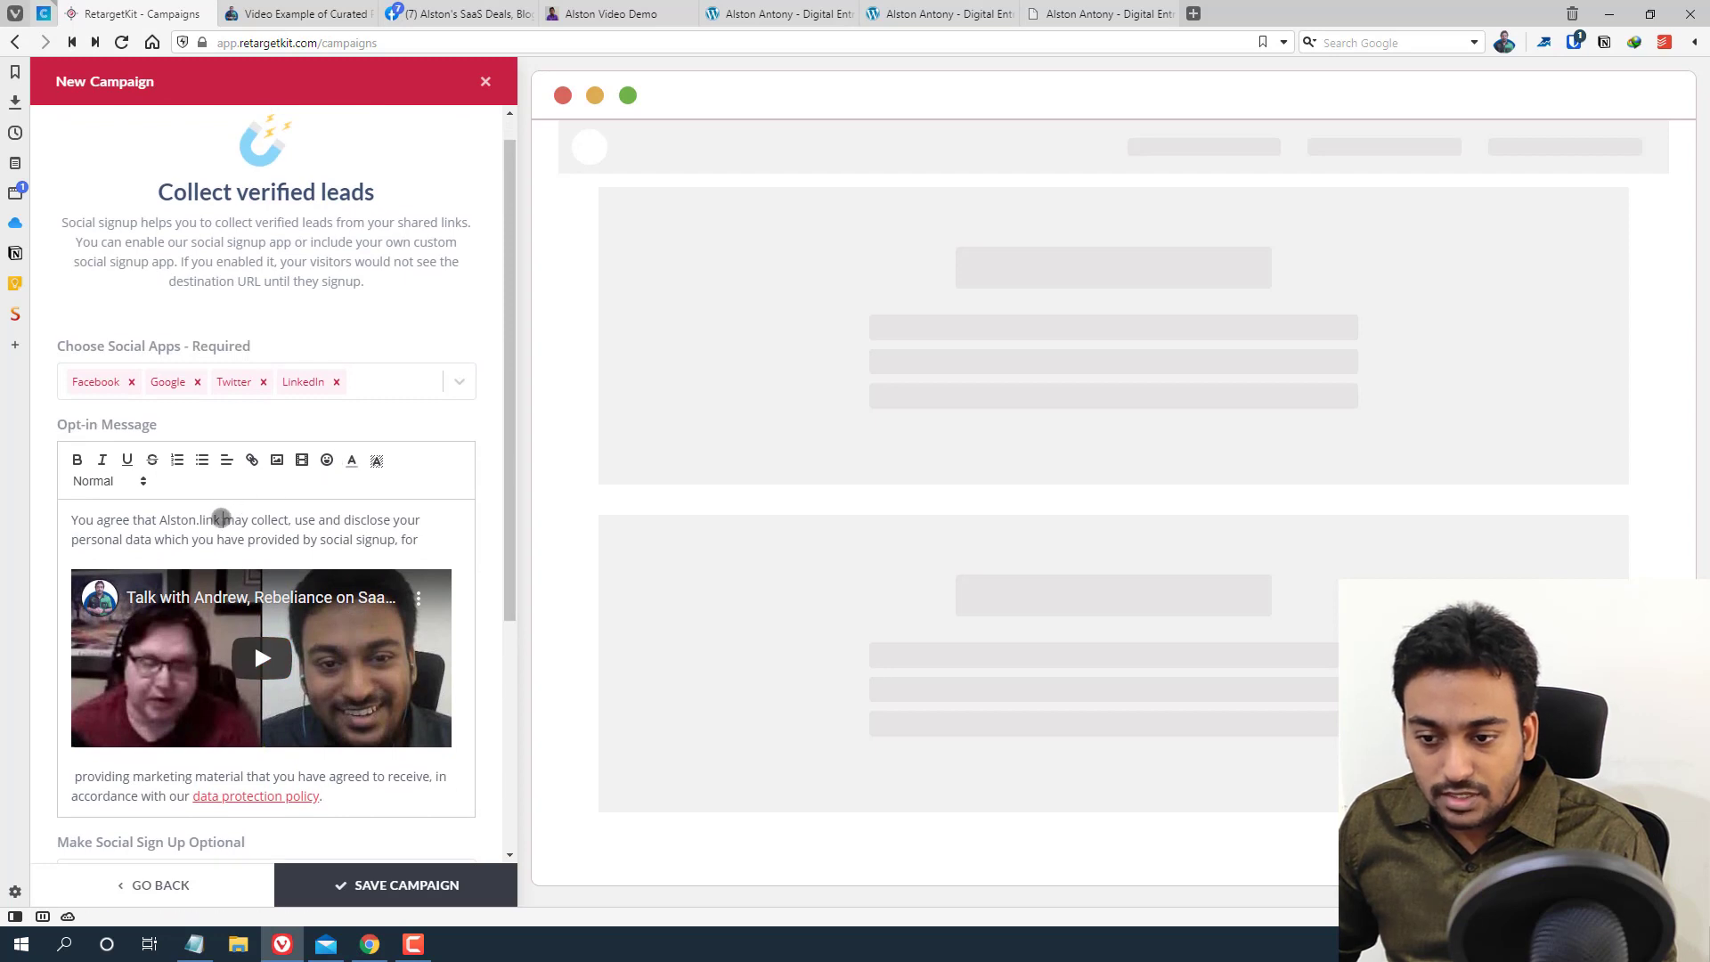
click(220, 518)
drag(208, 518, 38, 507)
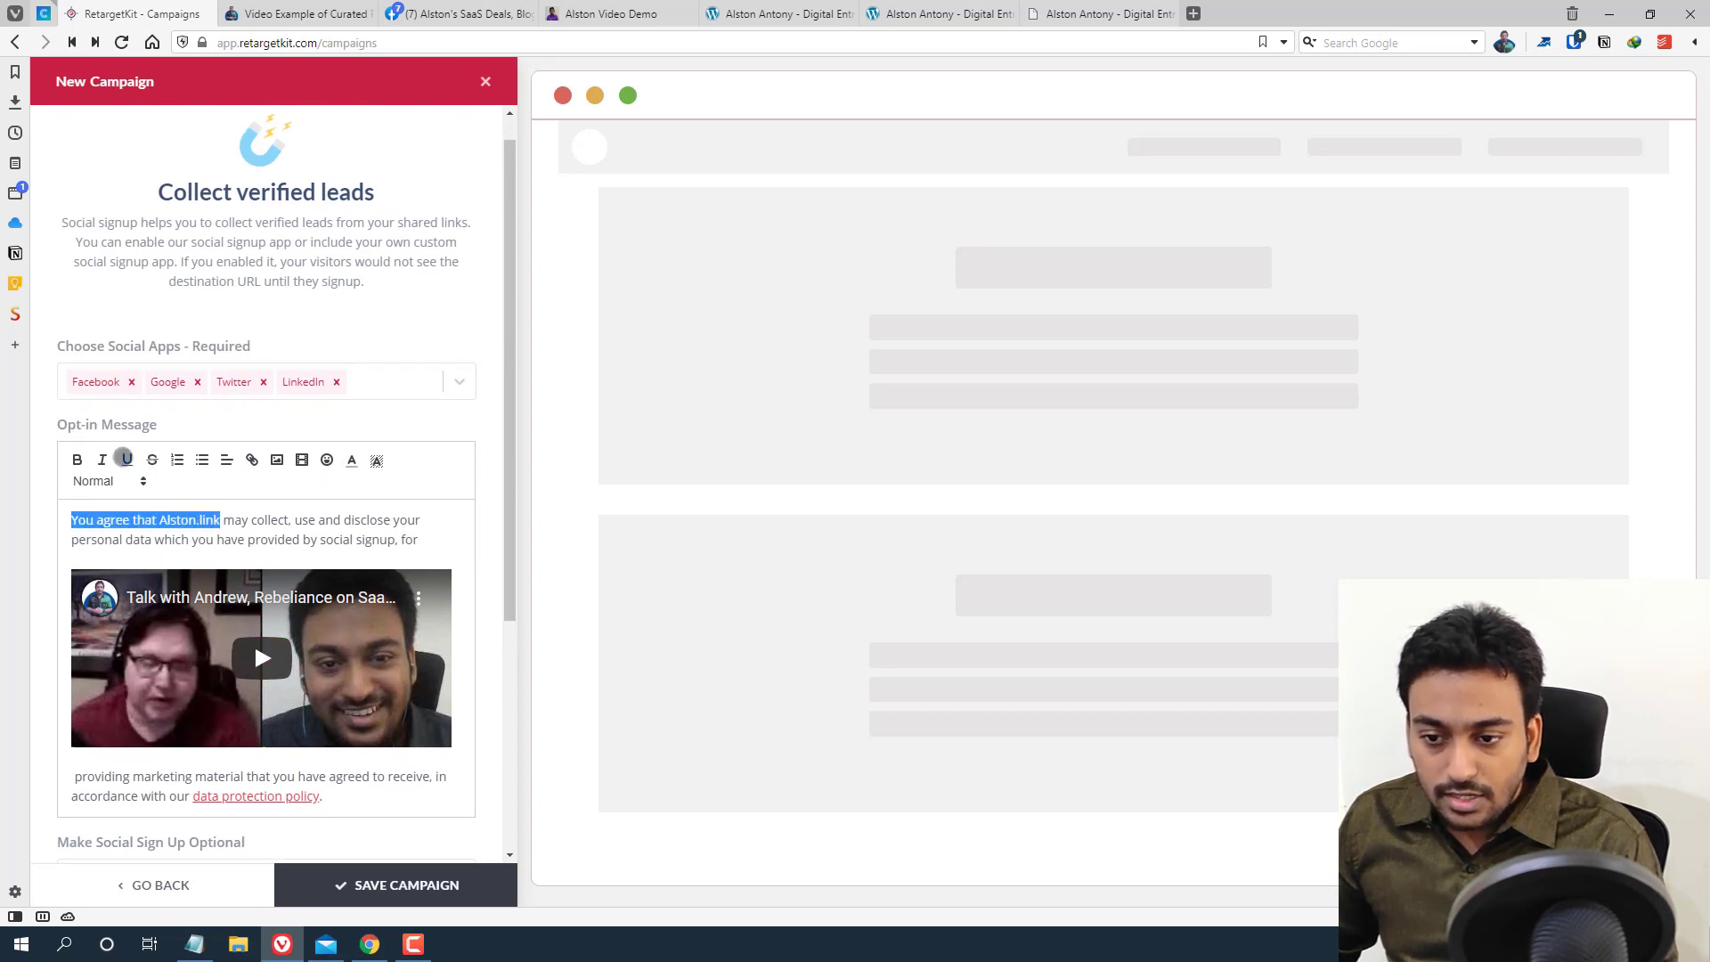
click(128, 460)
click(274, 543)
scroll(267, 541, down, 2)
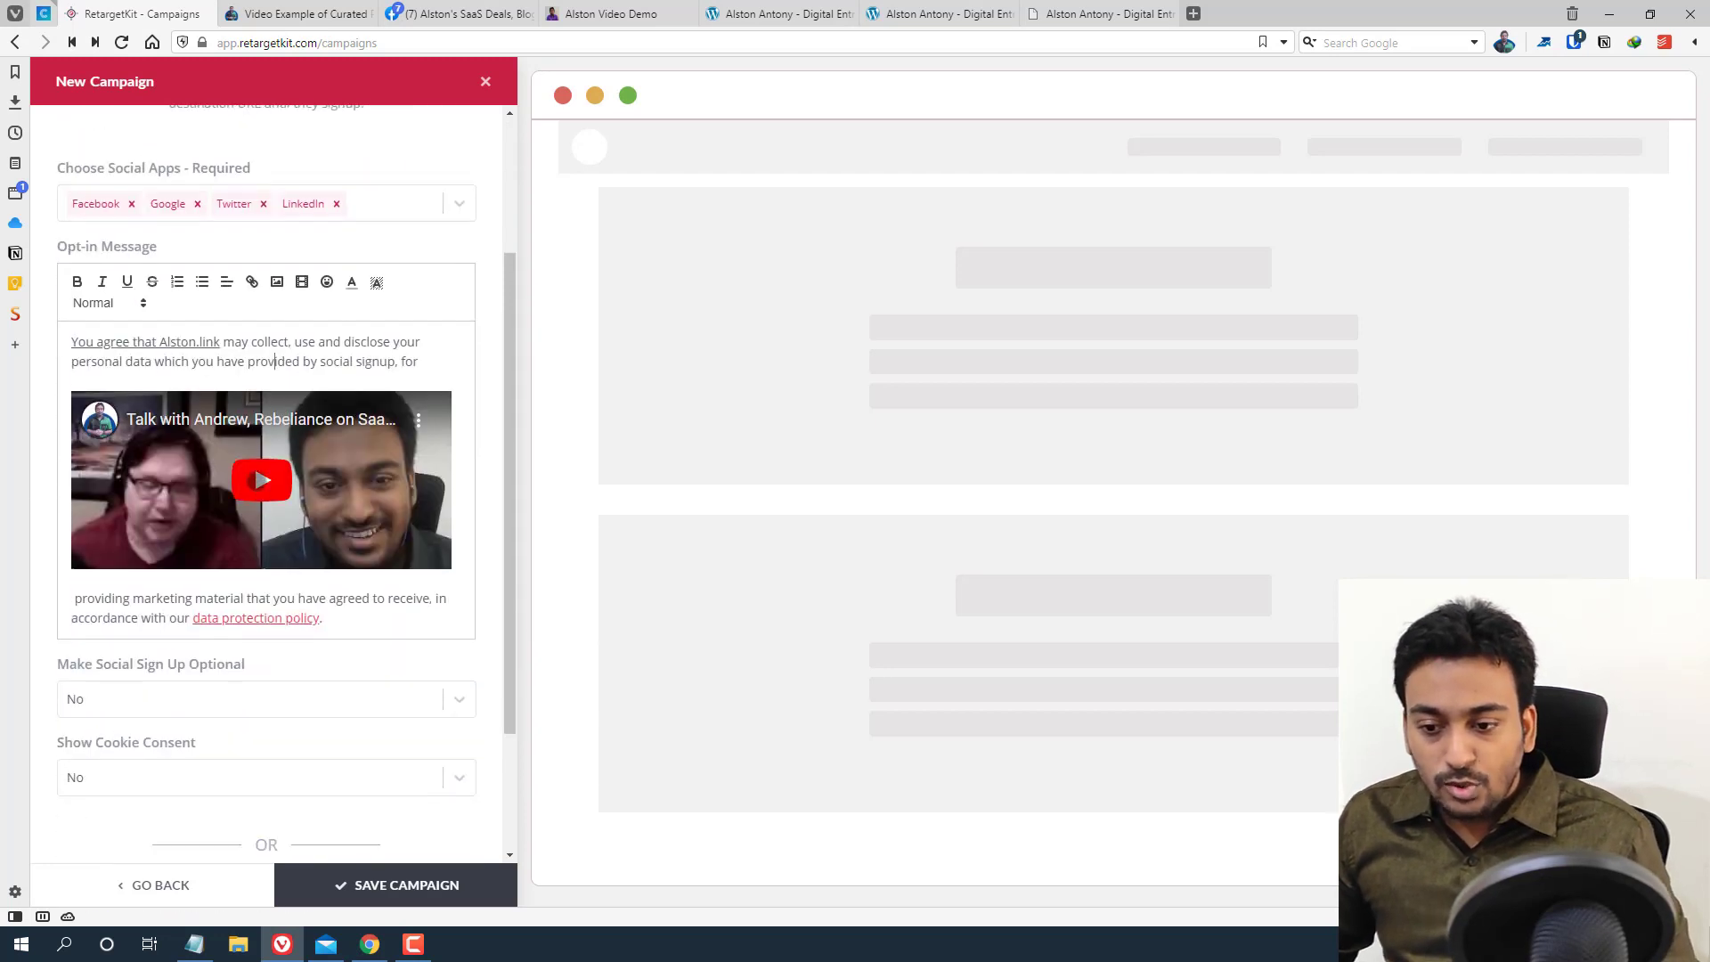
Compare the optional sign-up setting with the "No Thanks, I'm not interested" link on the example page in Chrome
scroll(249, 450, up, 3)
scroll(172, 509, down, 5)
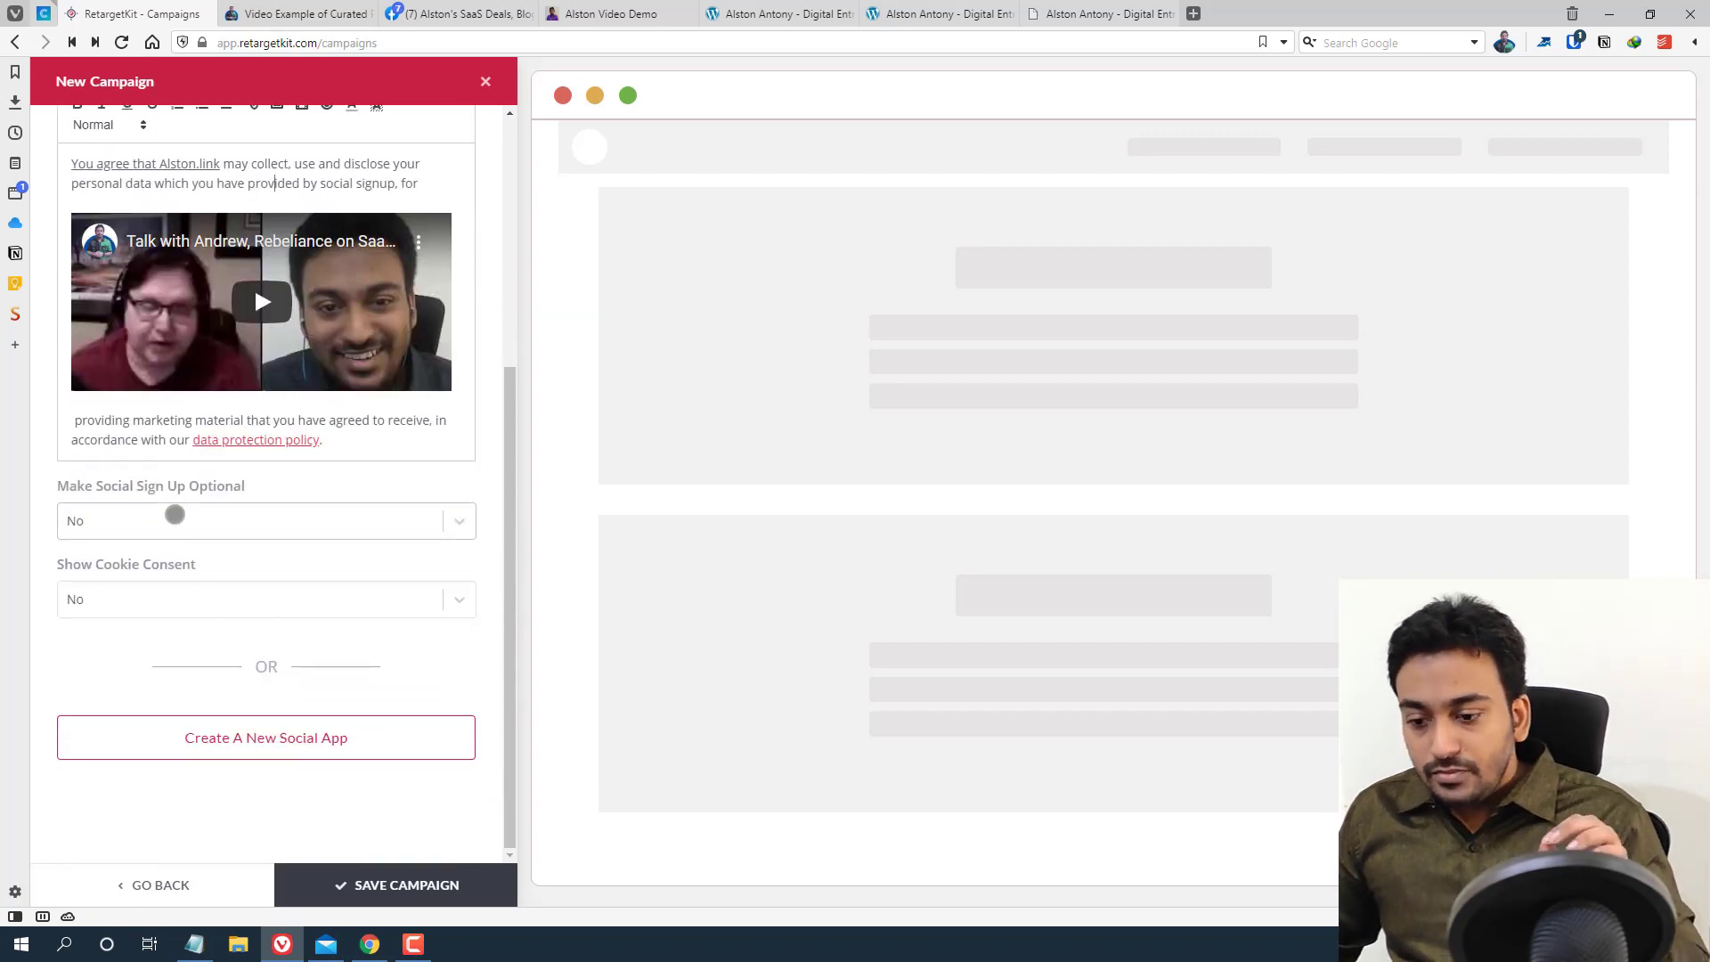
key(alt+Tab)
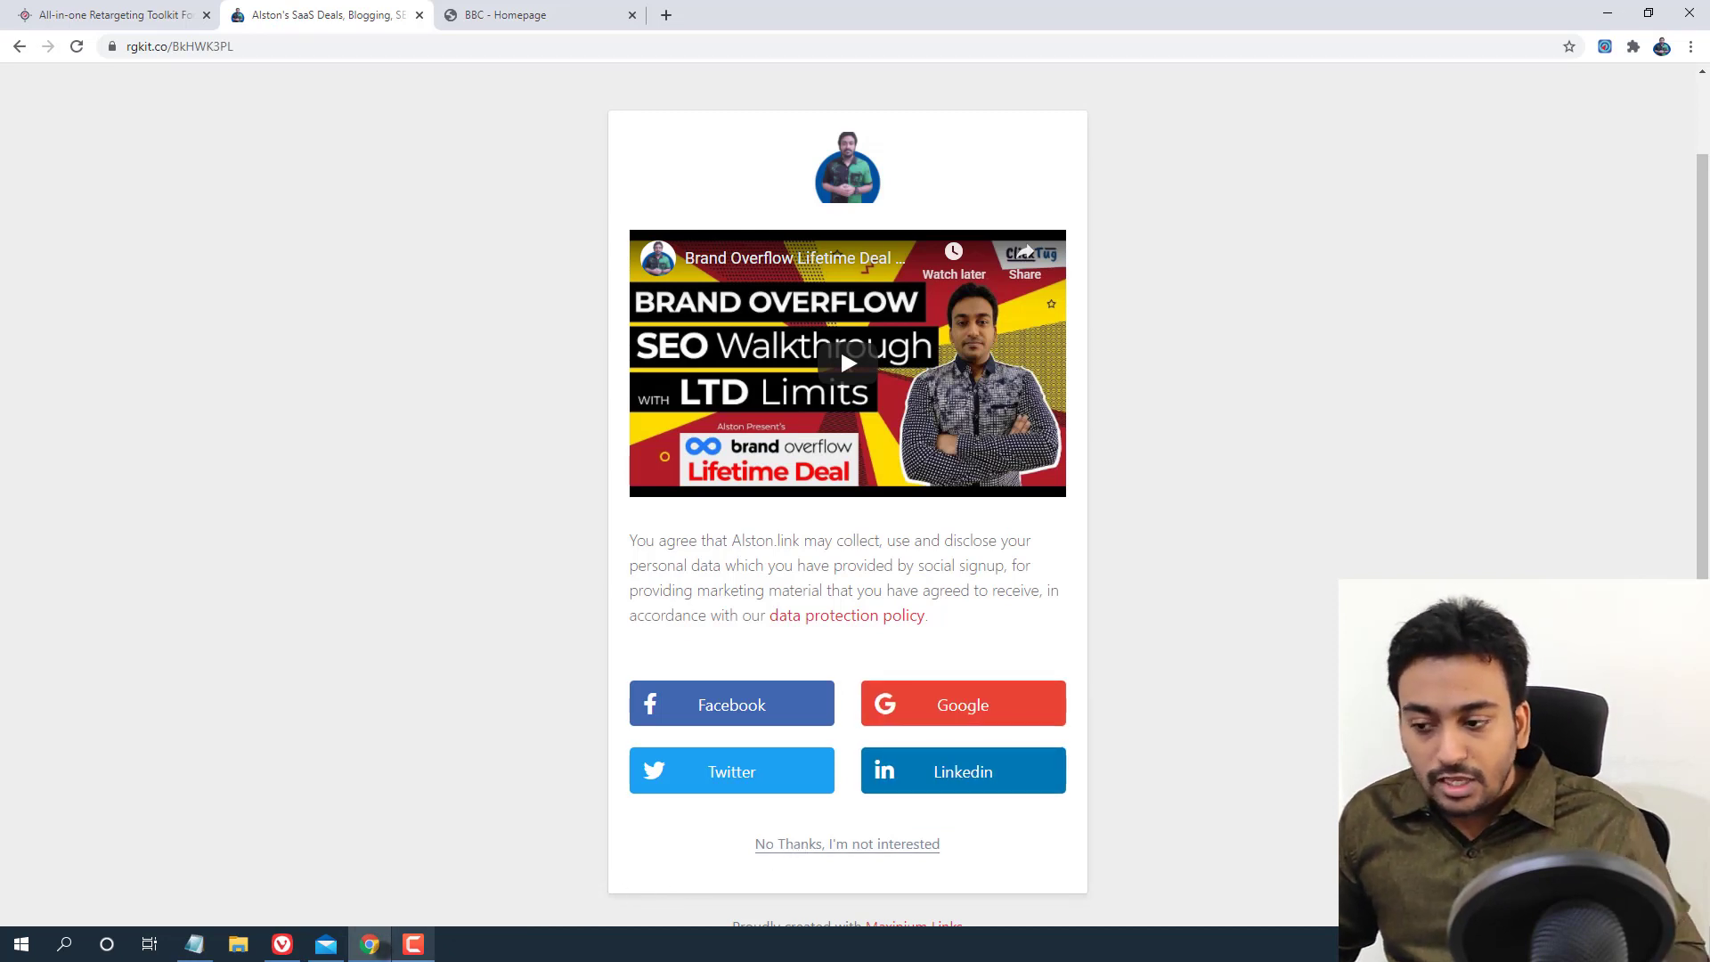
mouse_move(369, 944)
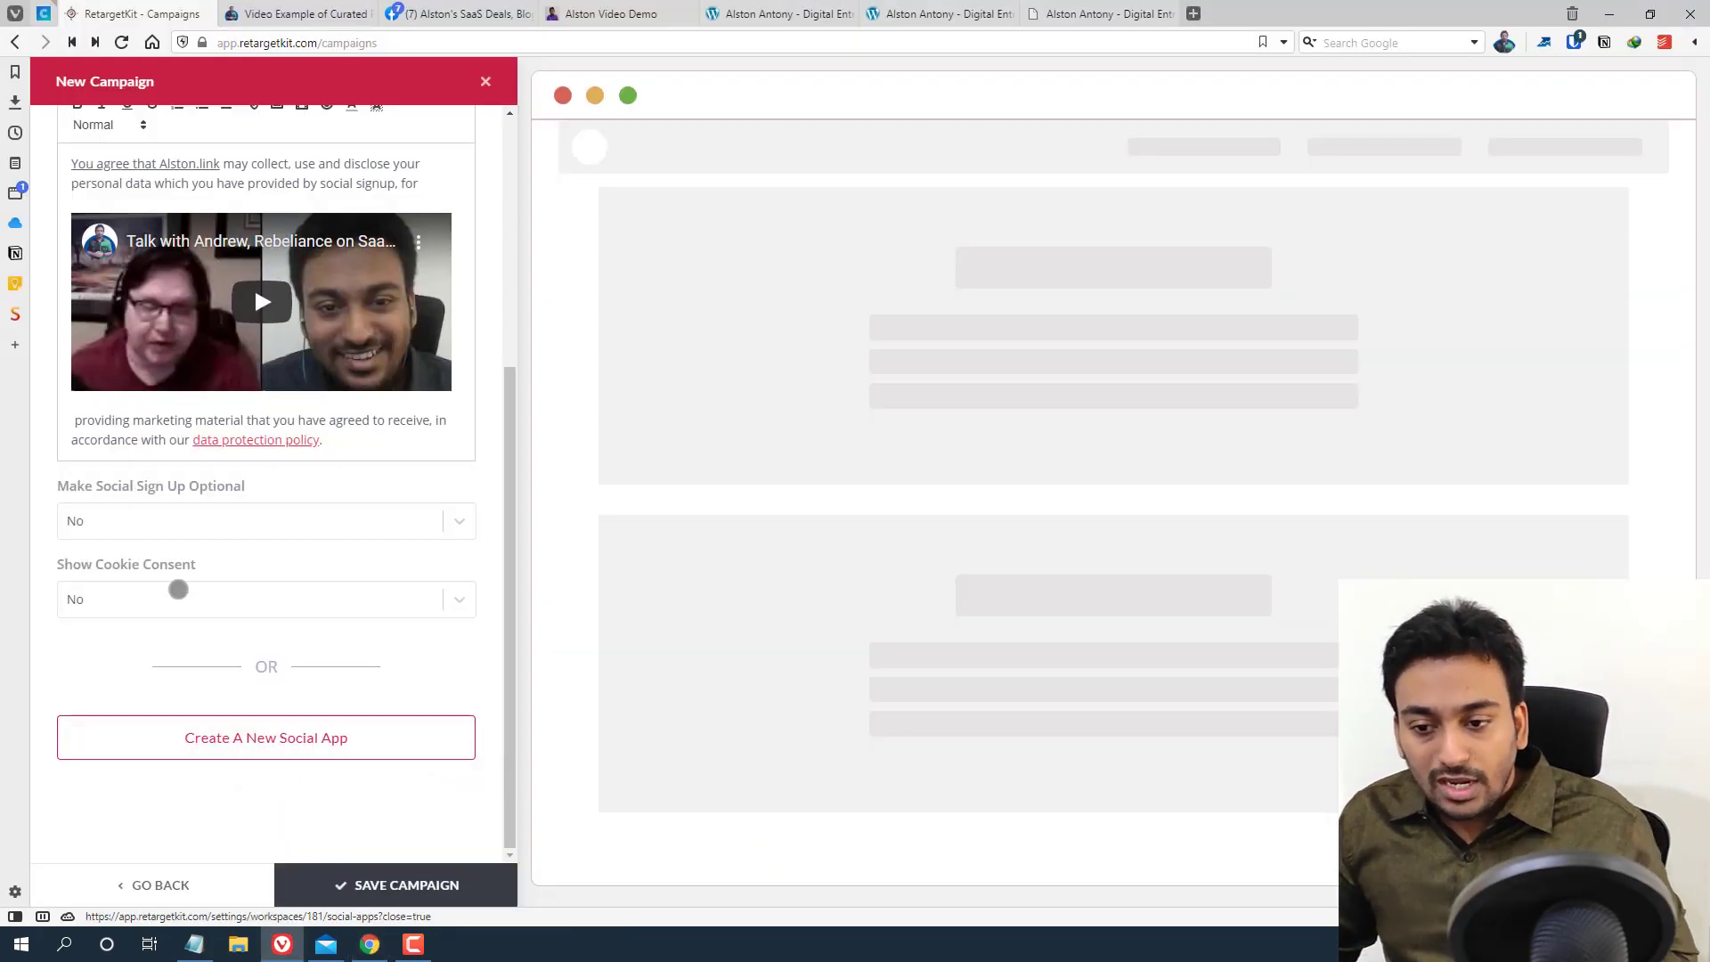
Switch Make Social Sign Up Optional to Yes and back to No
click(138, 521)
click(133, 553)
click(139, 531)
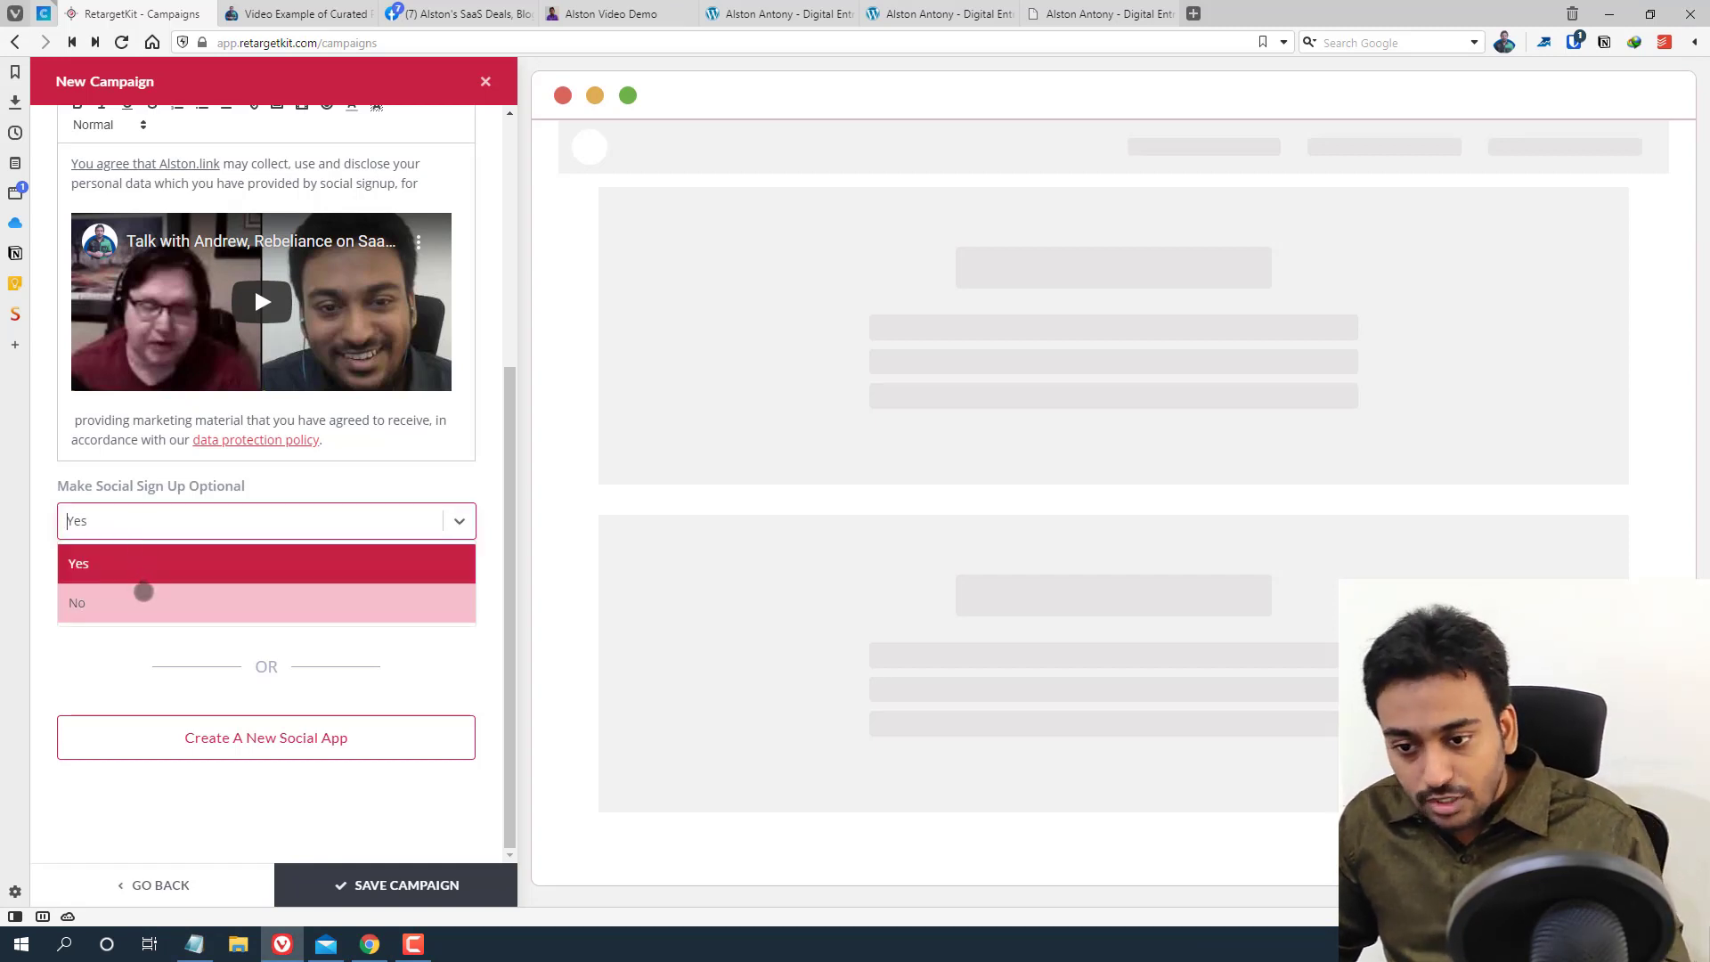
click(145, 594)
Set Show Cookie Consent to Yes for the Video Social Signup campaign and save it
click(151, 598)
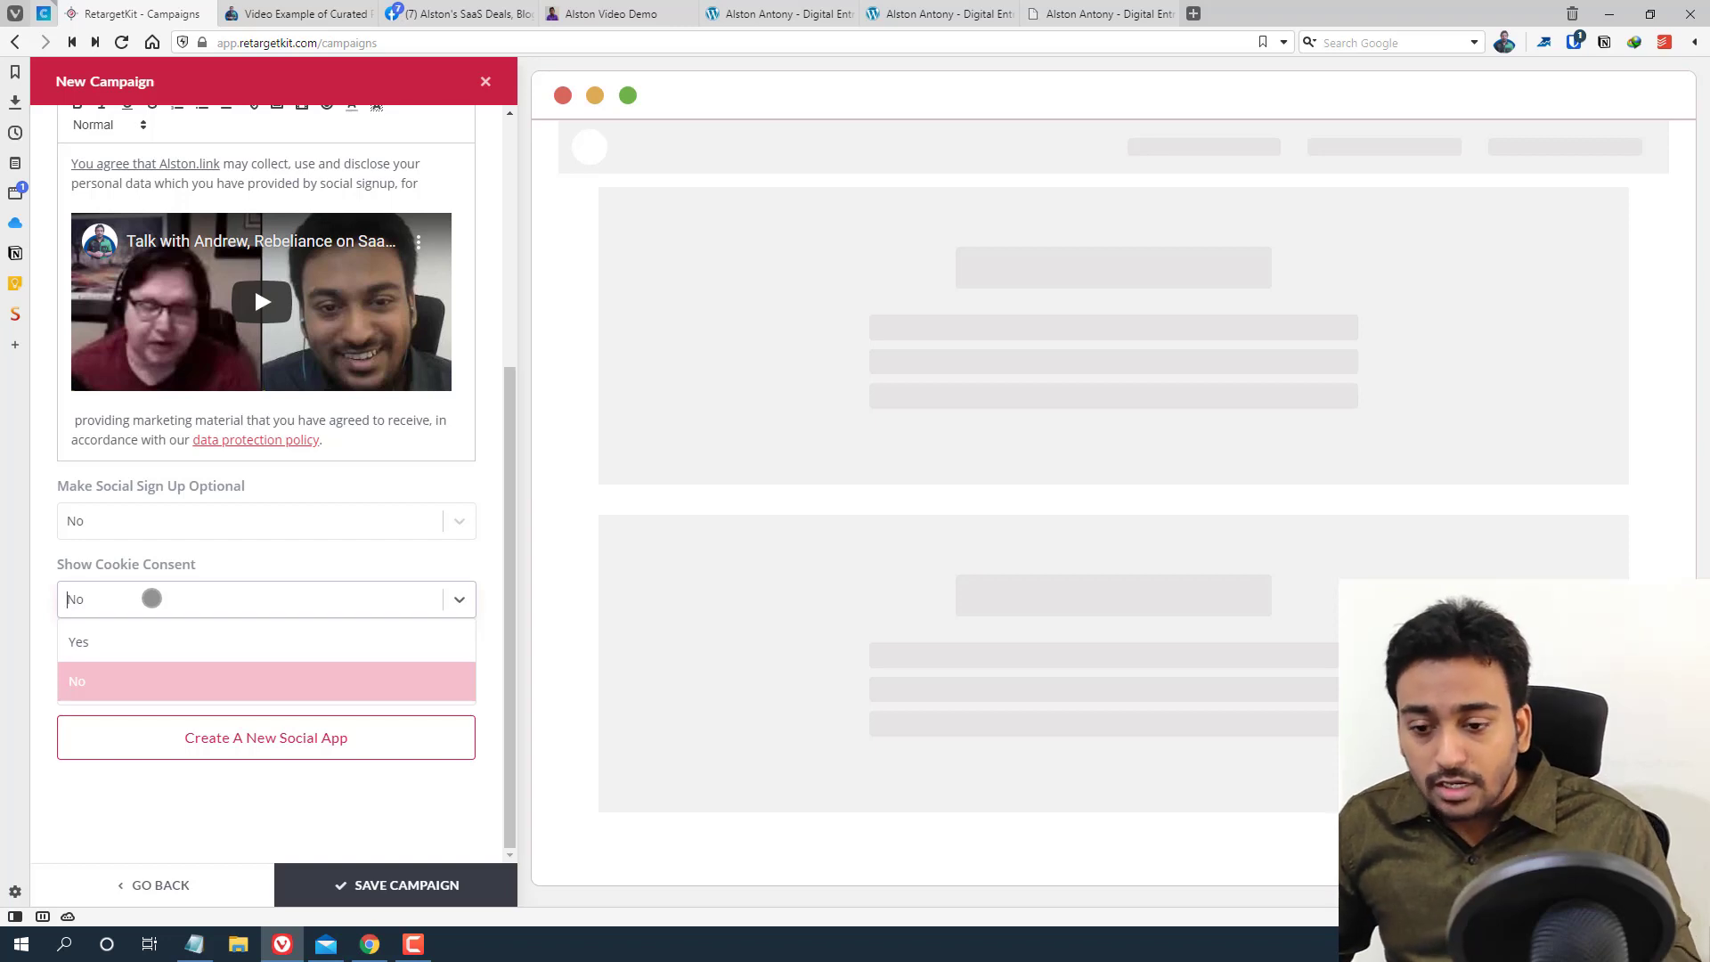
click(155, 637)
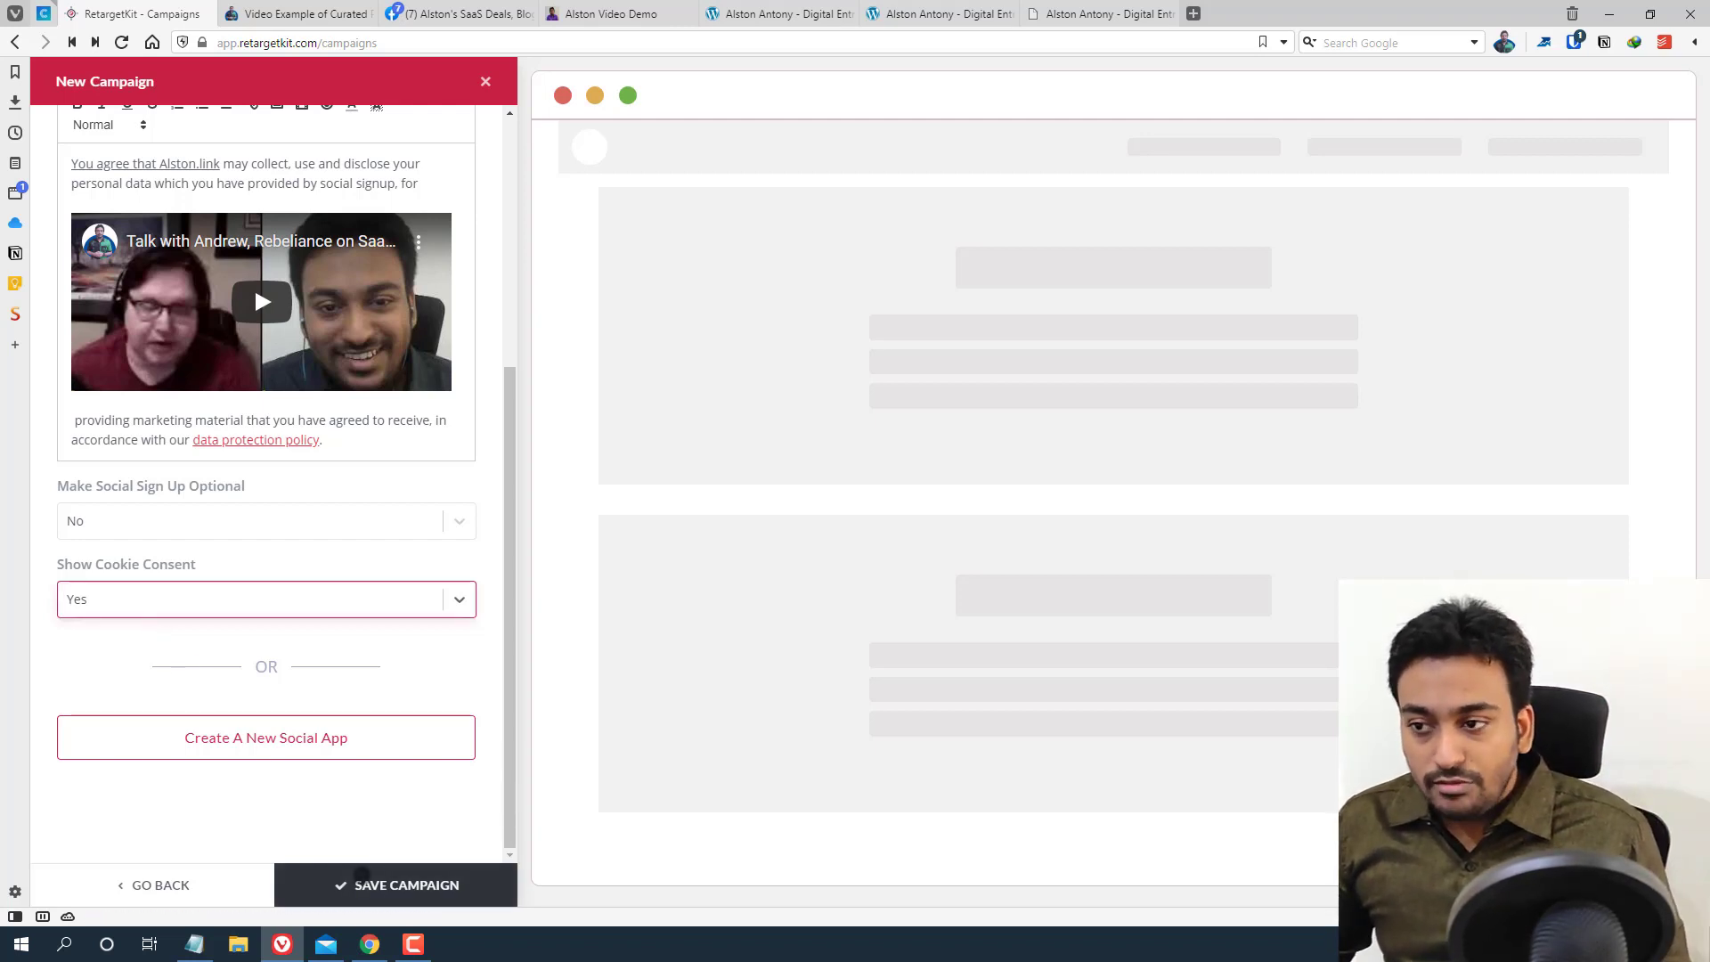
scroll(229, 495, up, 5)
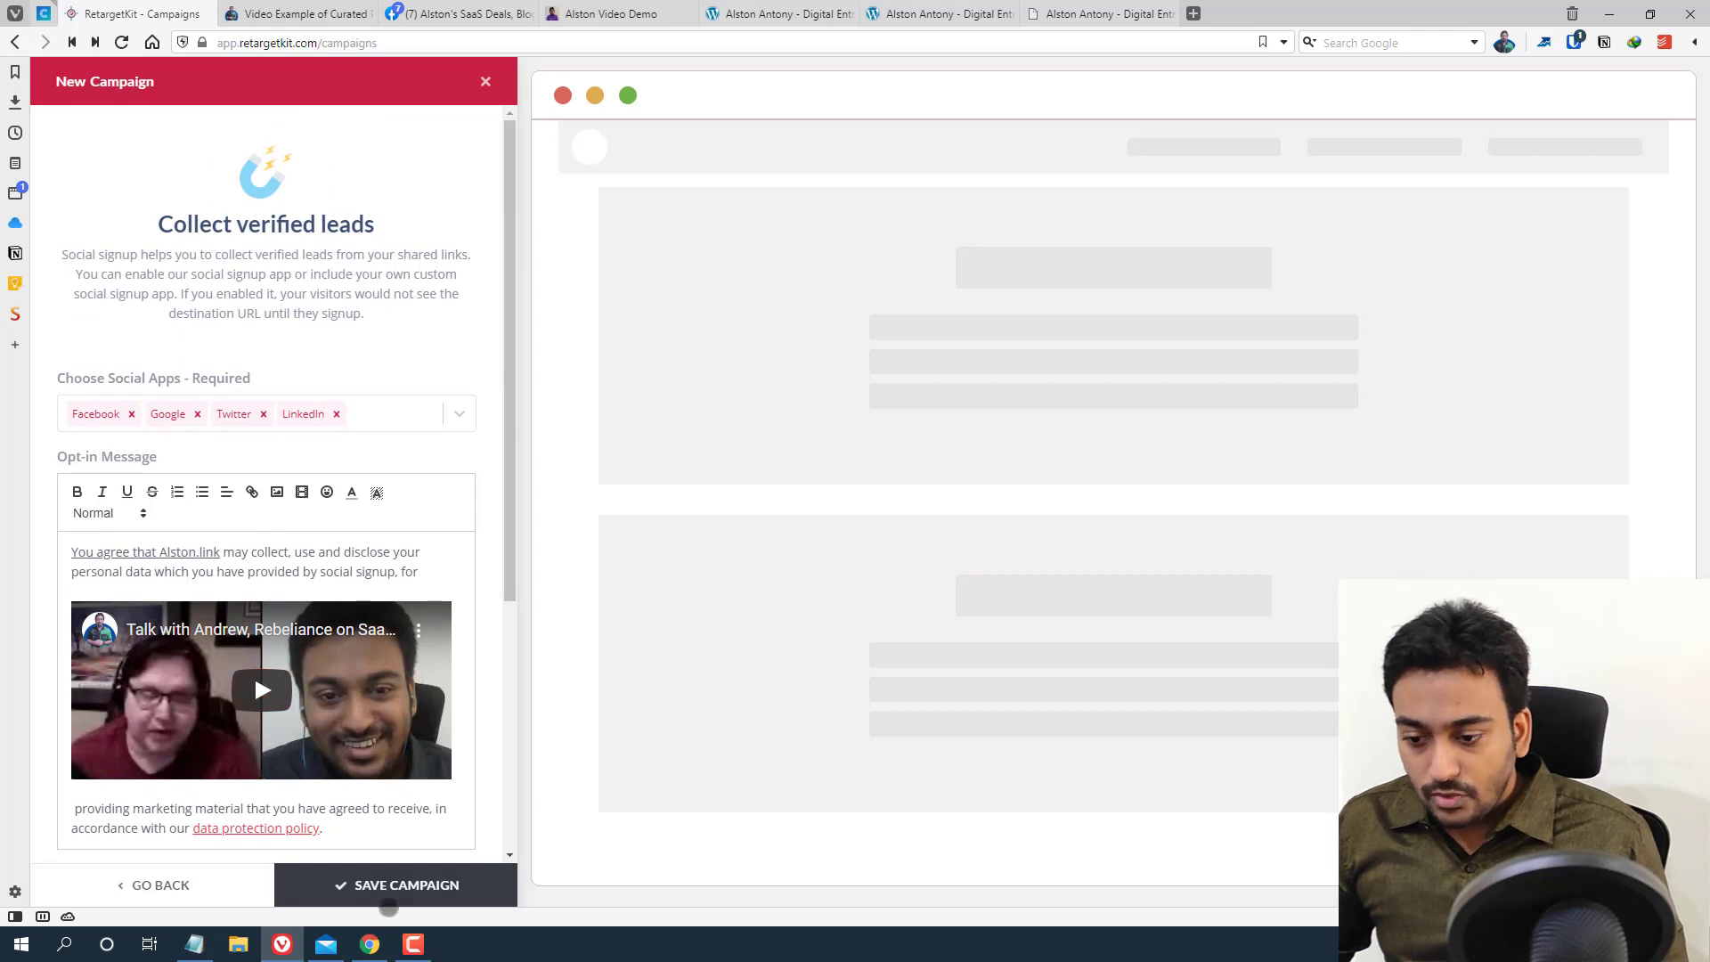
click(381, 886)
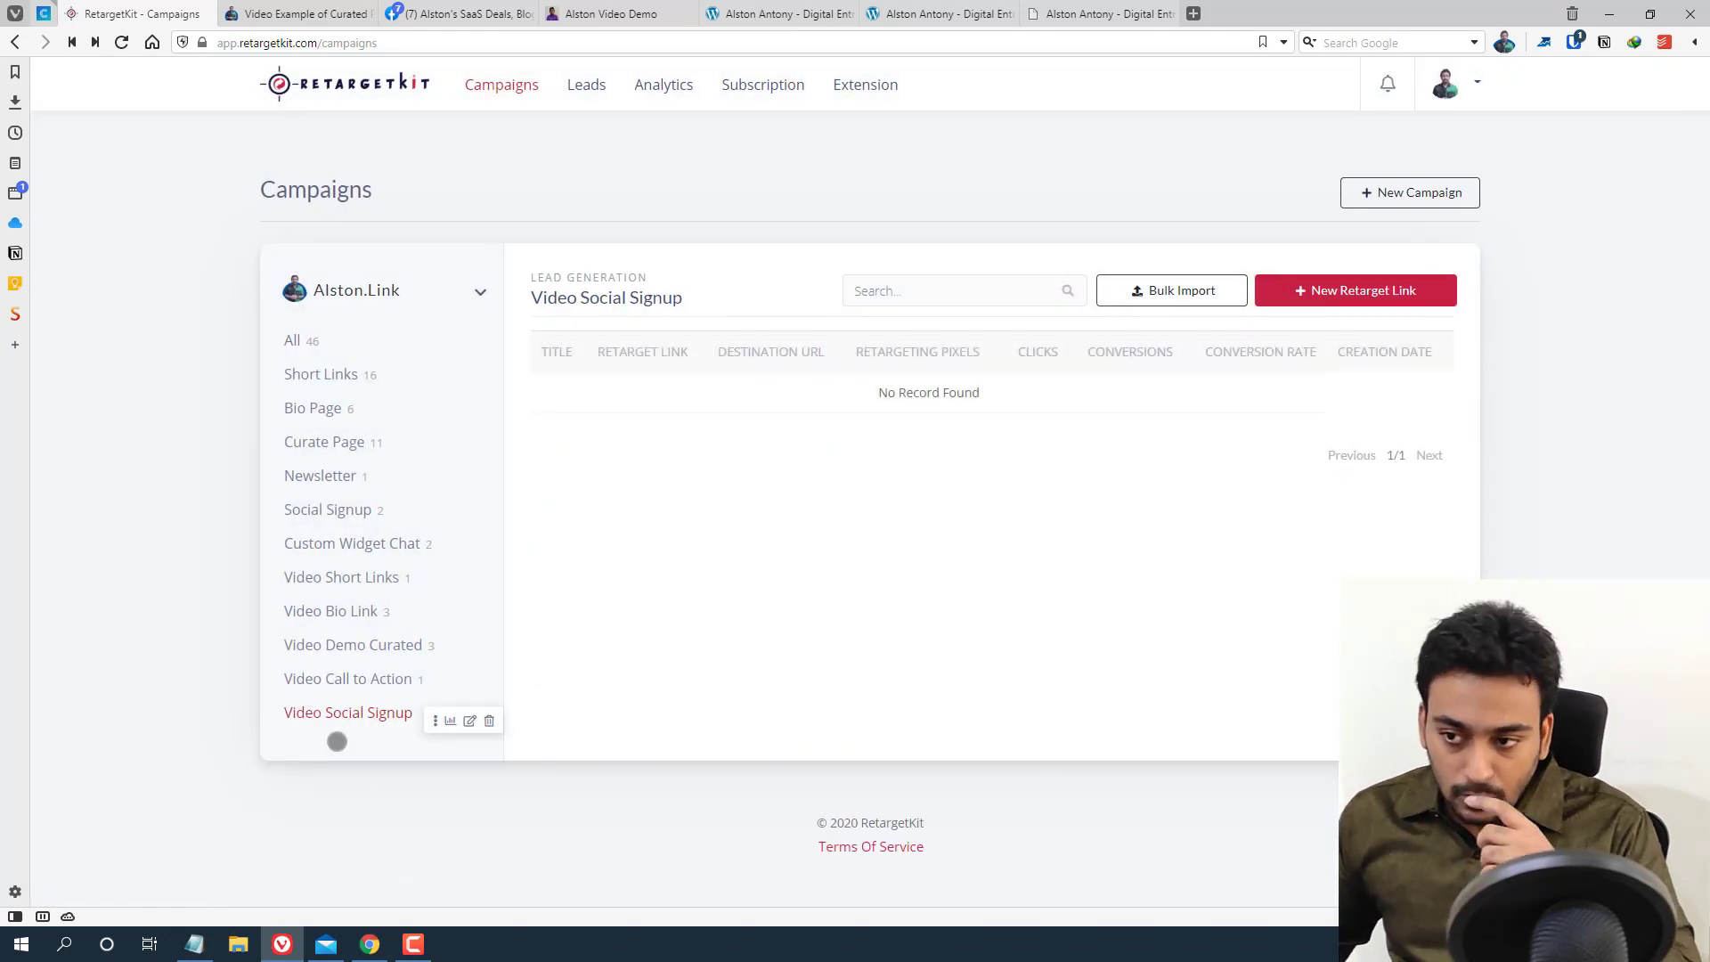
click(1376, 299)
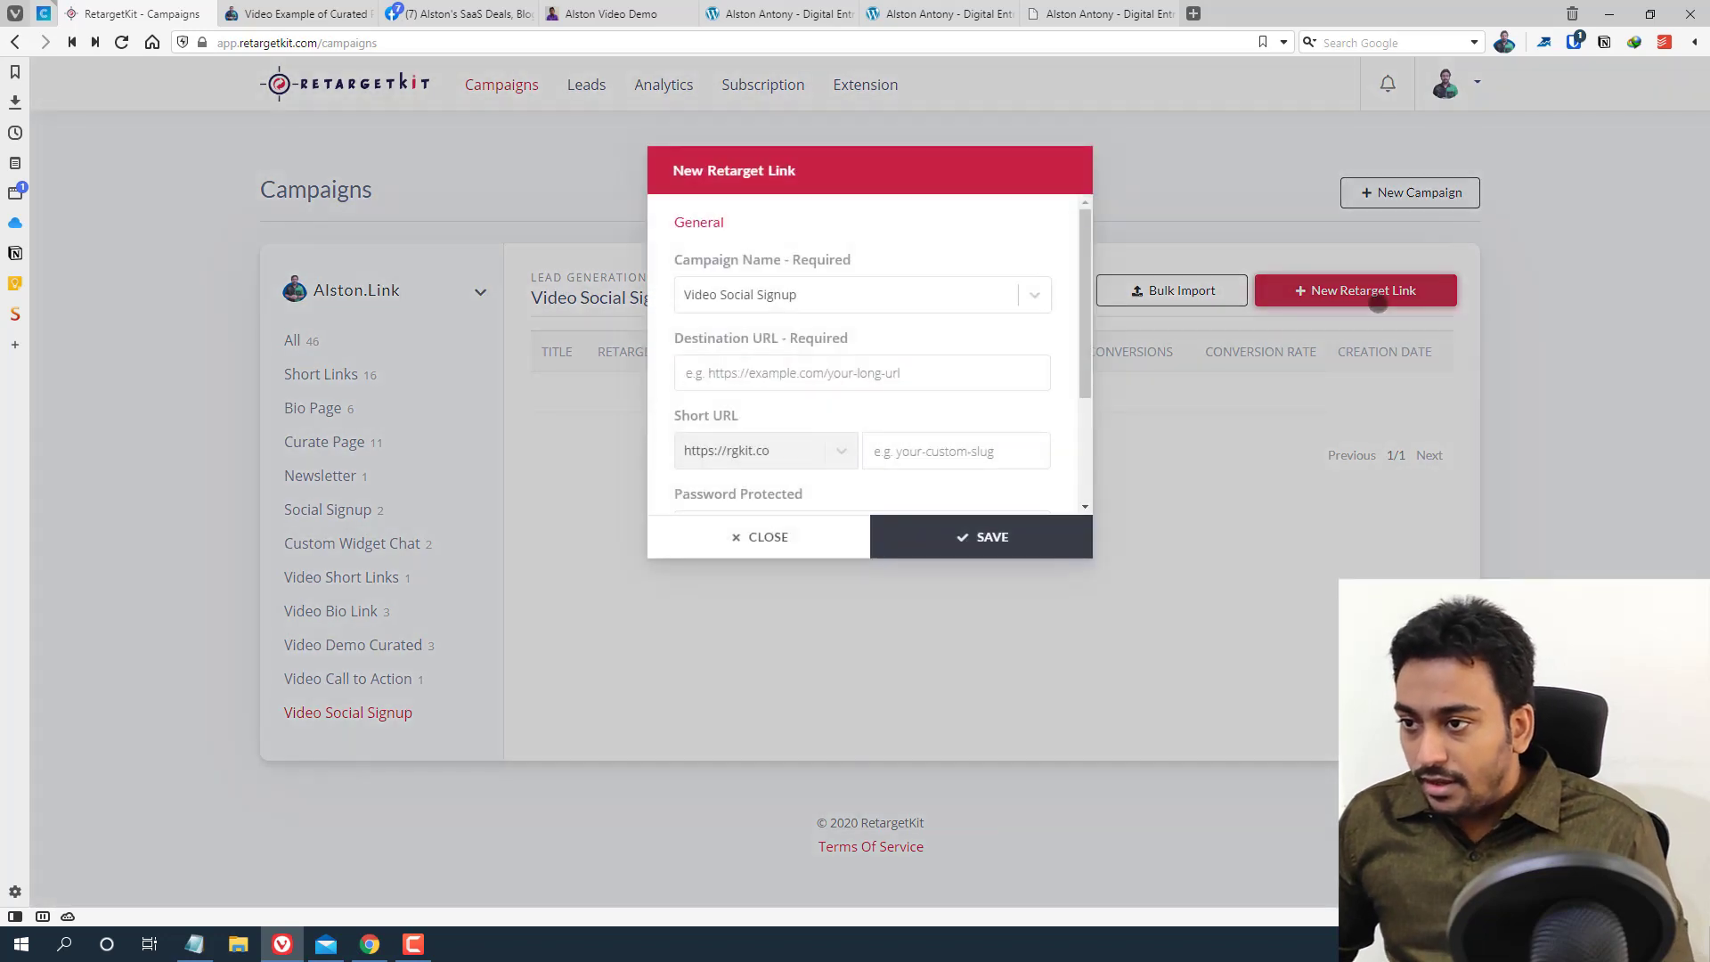
click(926, 7)
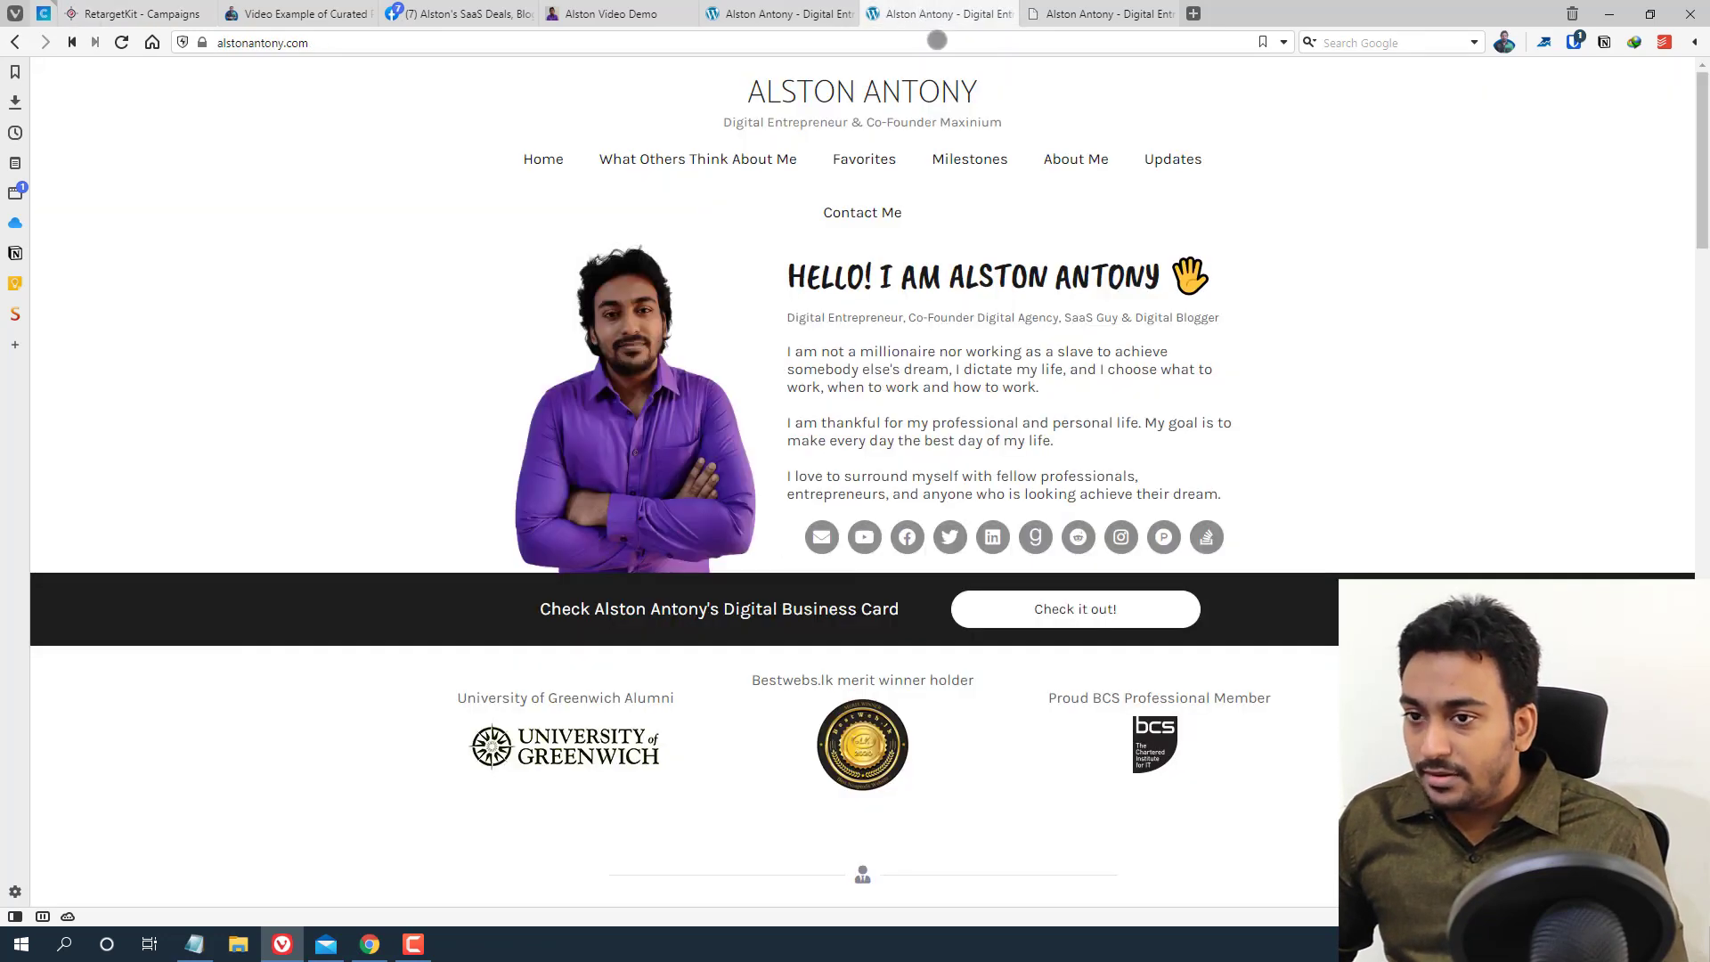
click(828, 35)
click(146, 8)
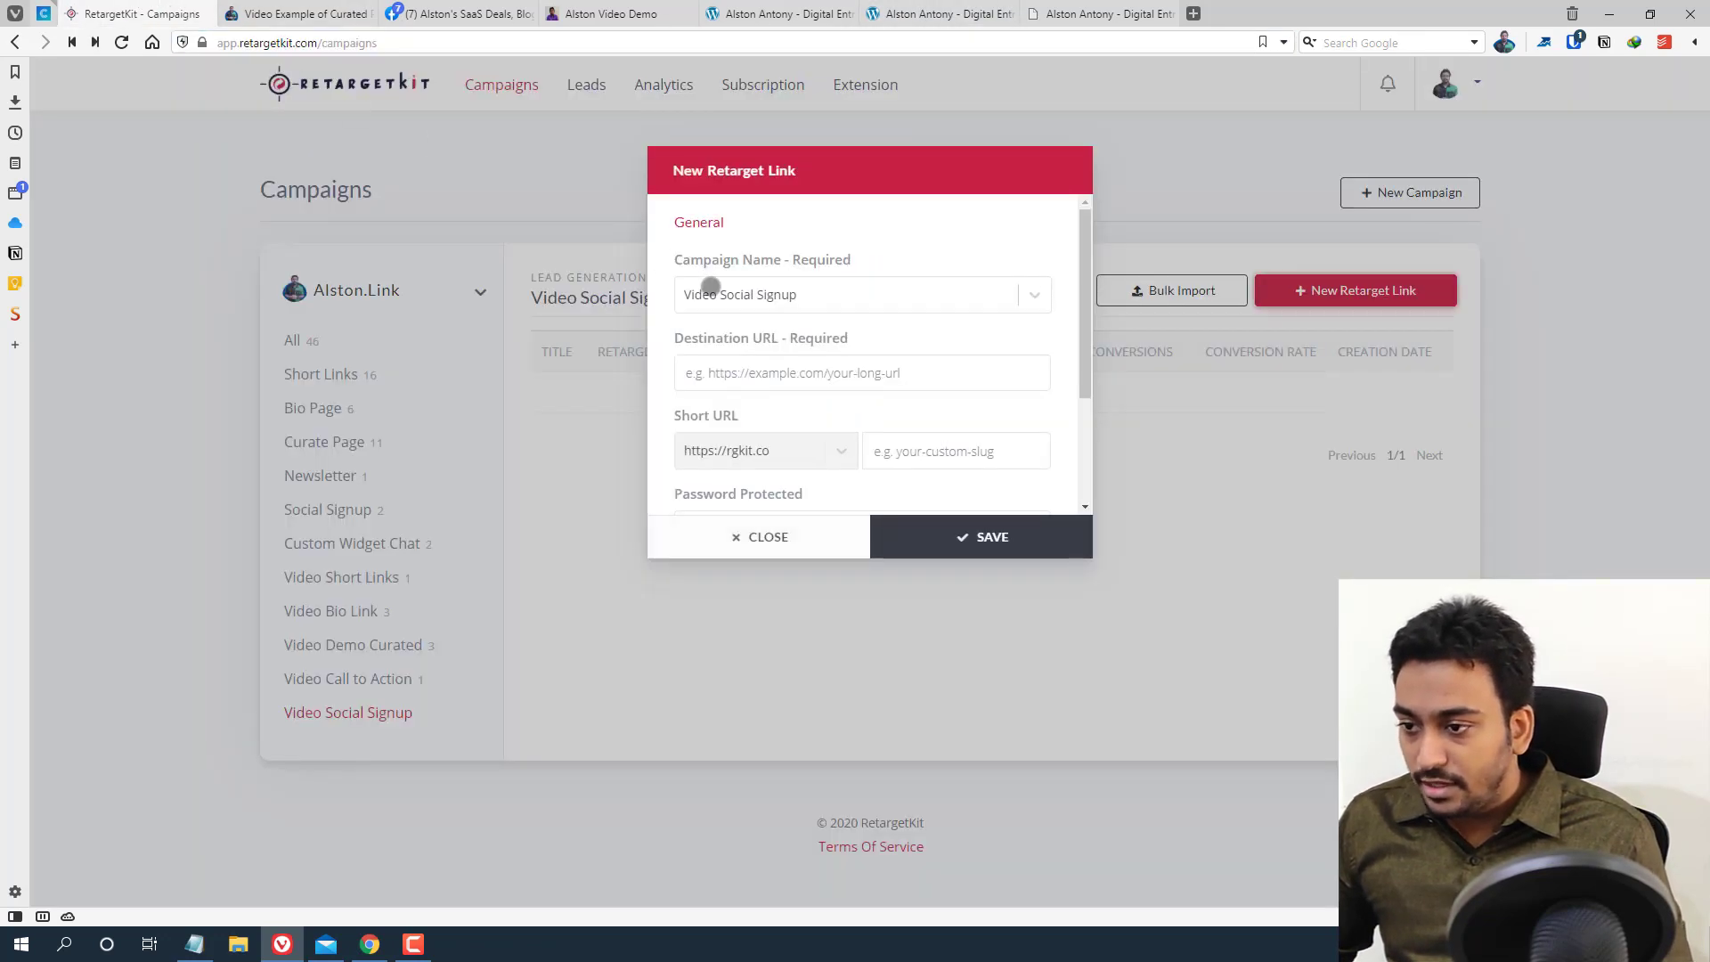
click(873, 371)
text(https://alstonantony.com)
scroll(908, 343, down, 2)
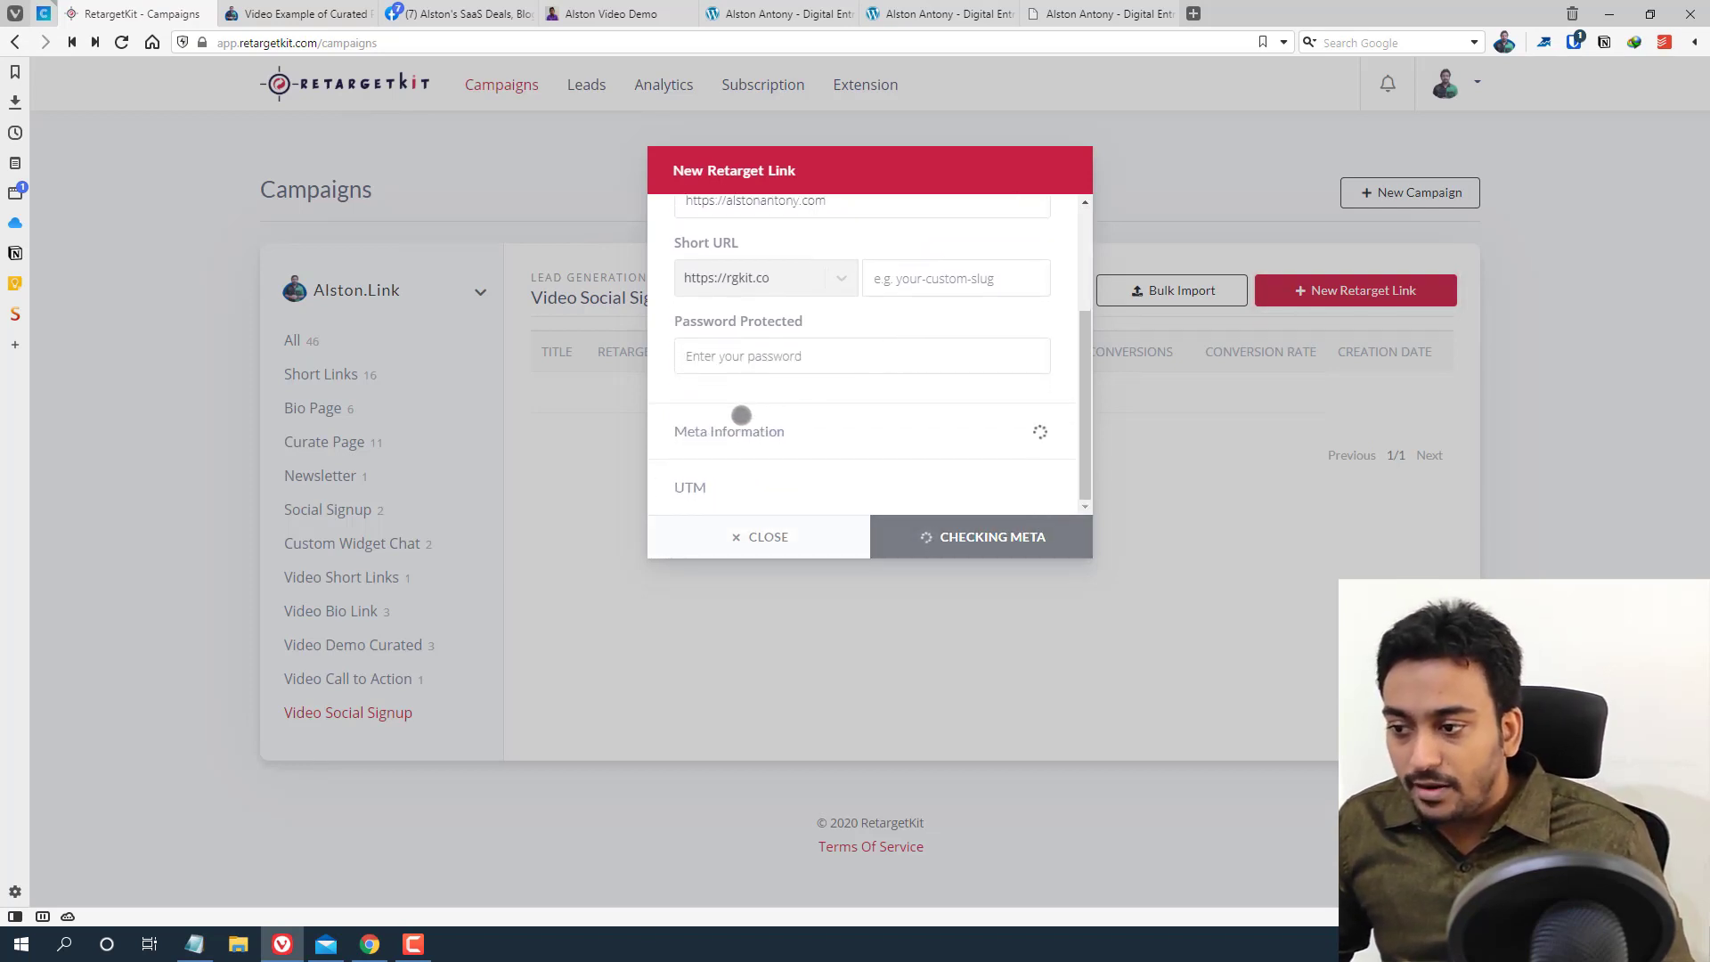
click(958, 534)
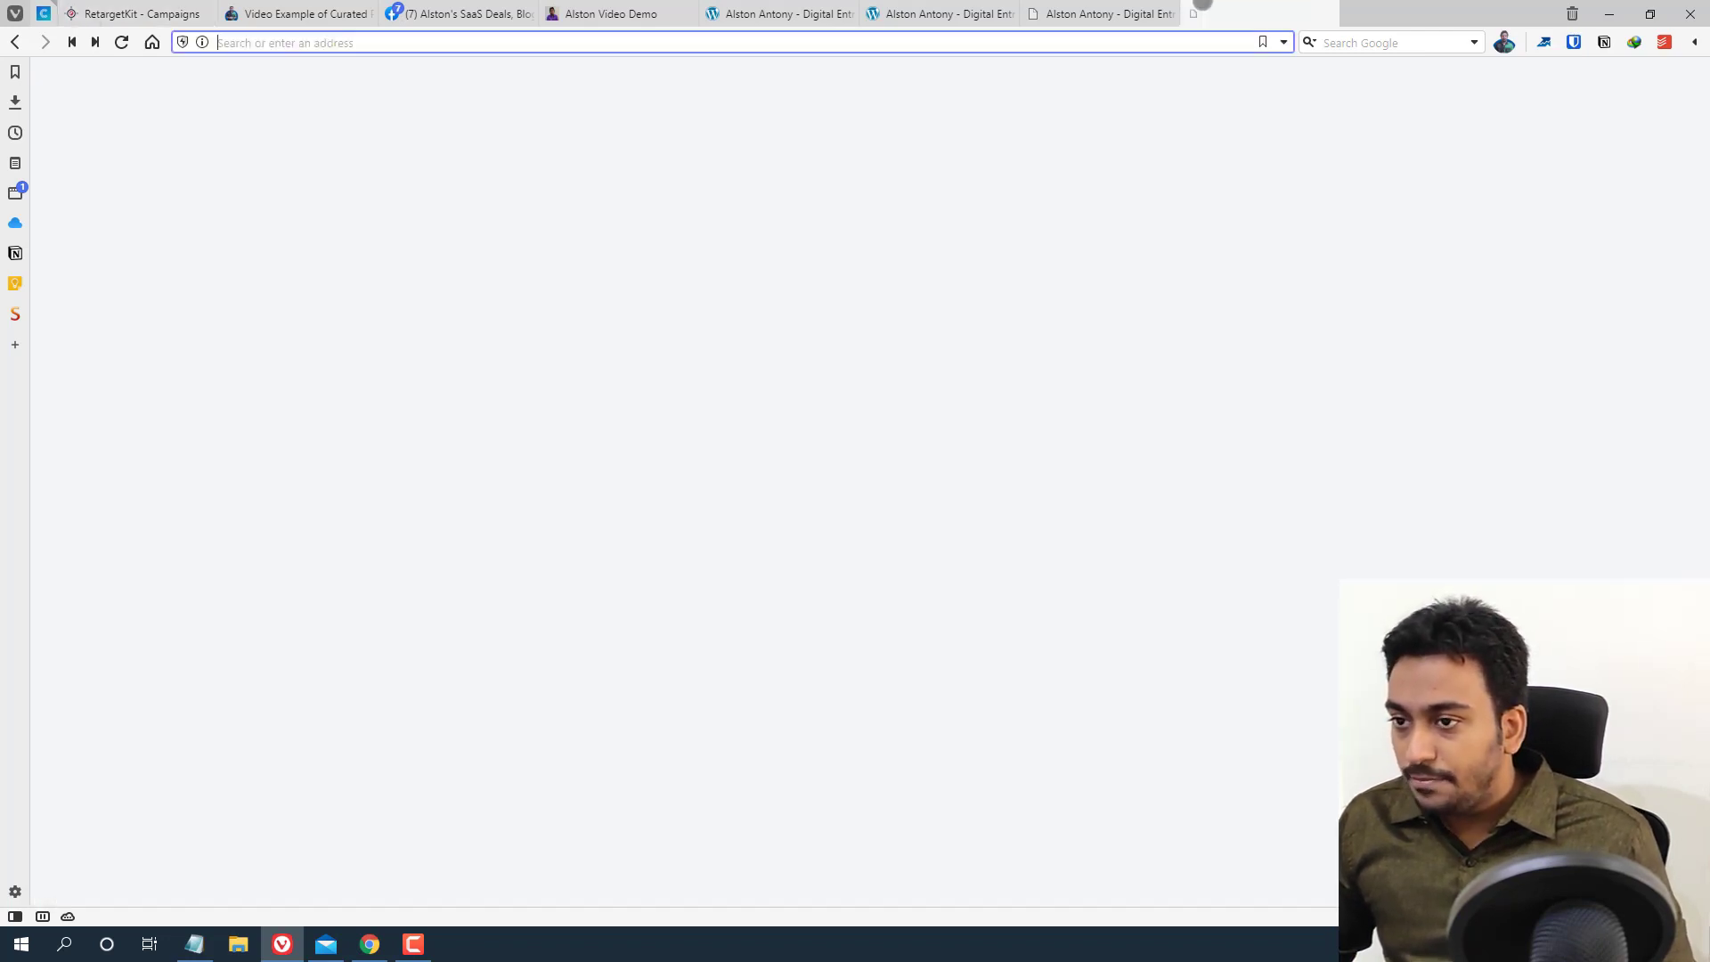
click(1193, 13)
text(https://rgkit.co/nPDY2gM5)
key(Return)
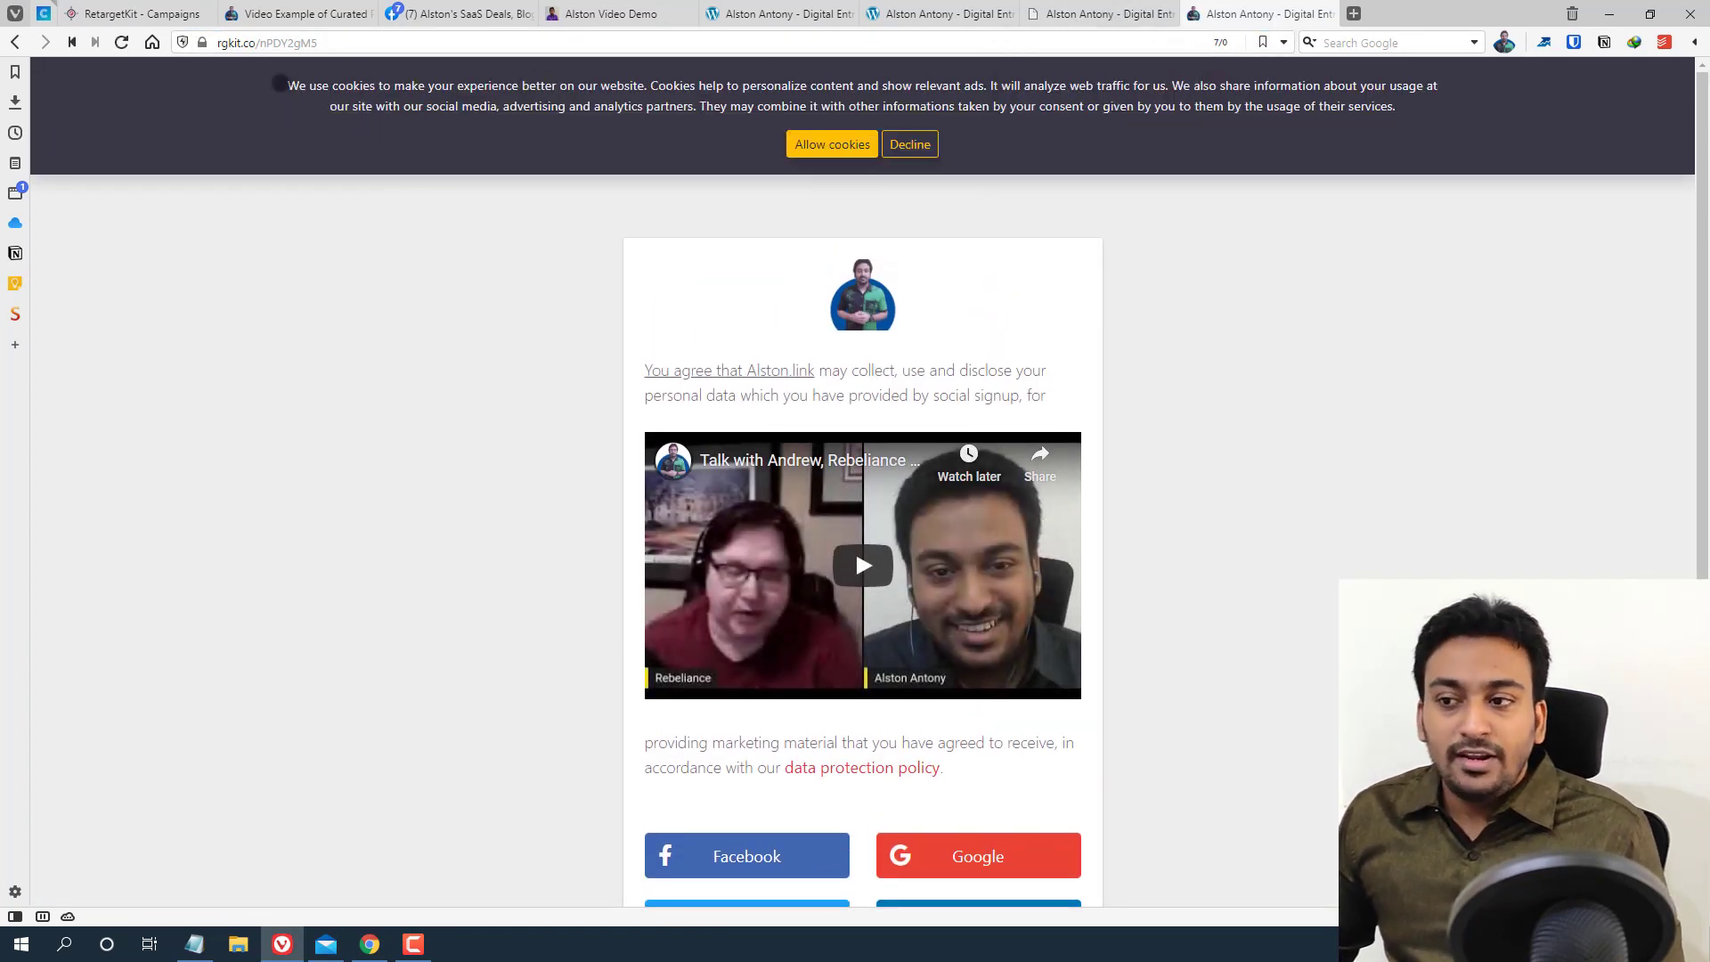
Allow cookies on the sign-up page and review its opt-in message, embedded video and social sign-up options
drag(283, 85, 1044, 107)
click(819, 145)
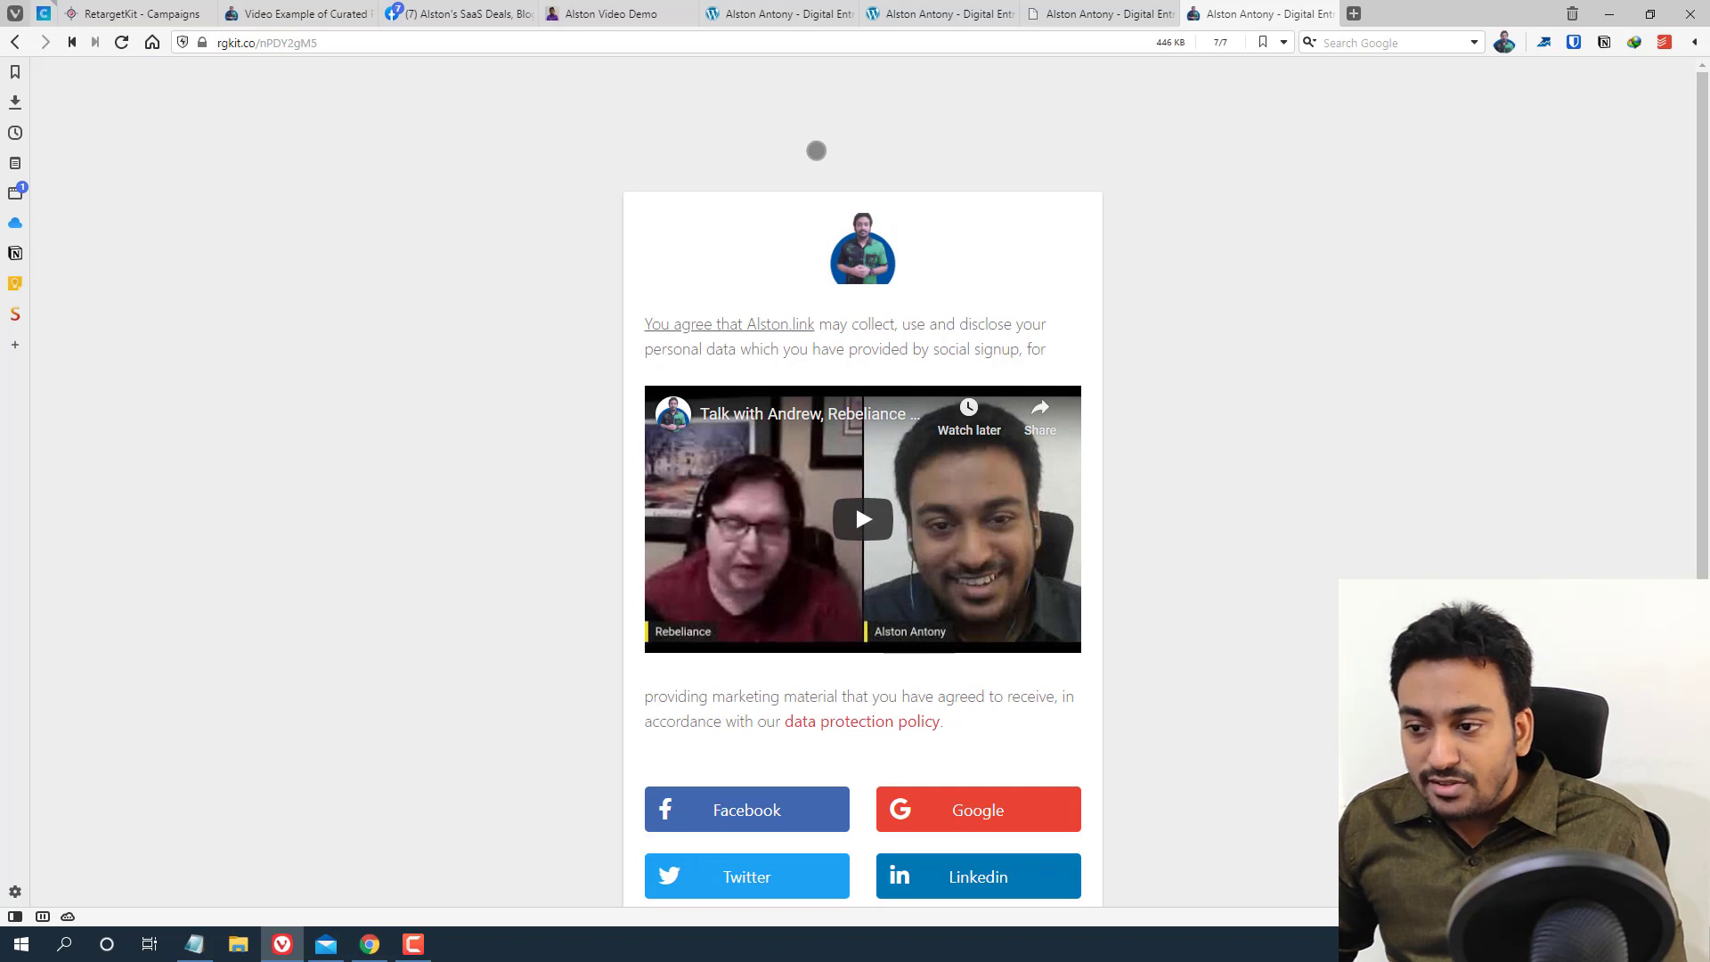
drag(648, 324, 808, 323)
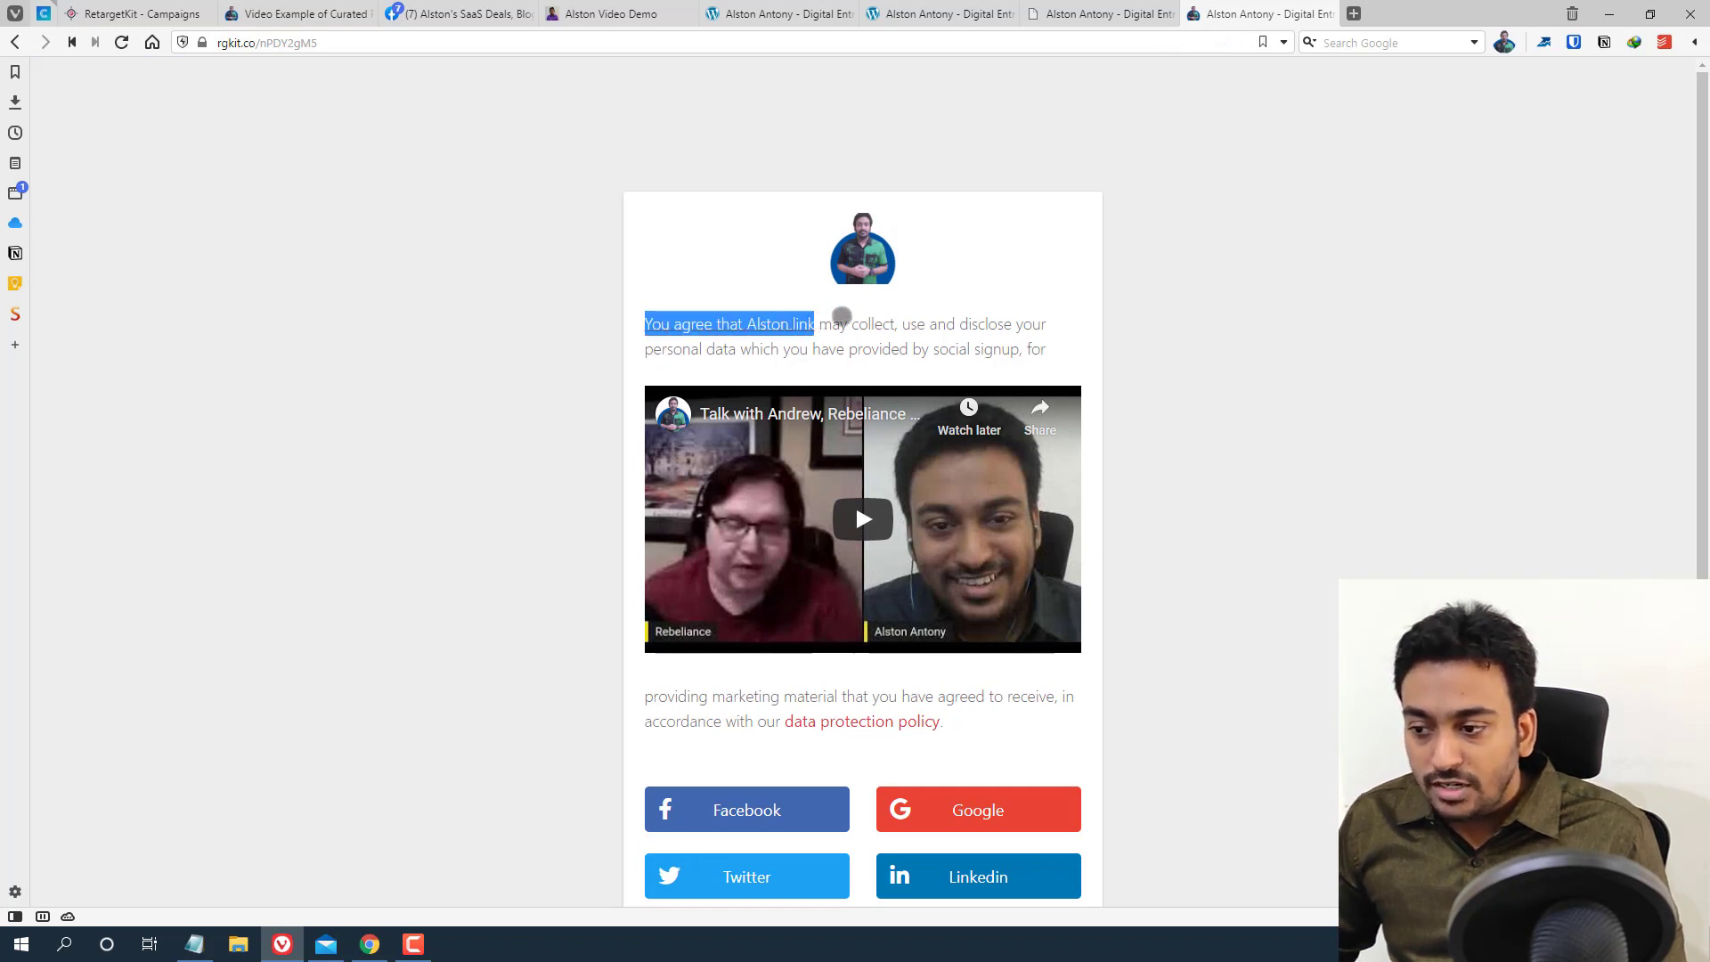
click(844, 318)
scroll(846, 319, down, 1)
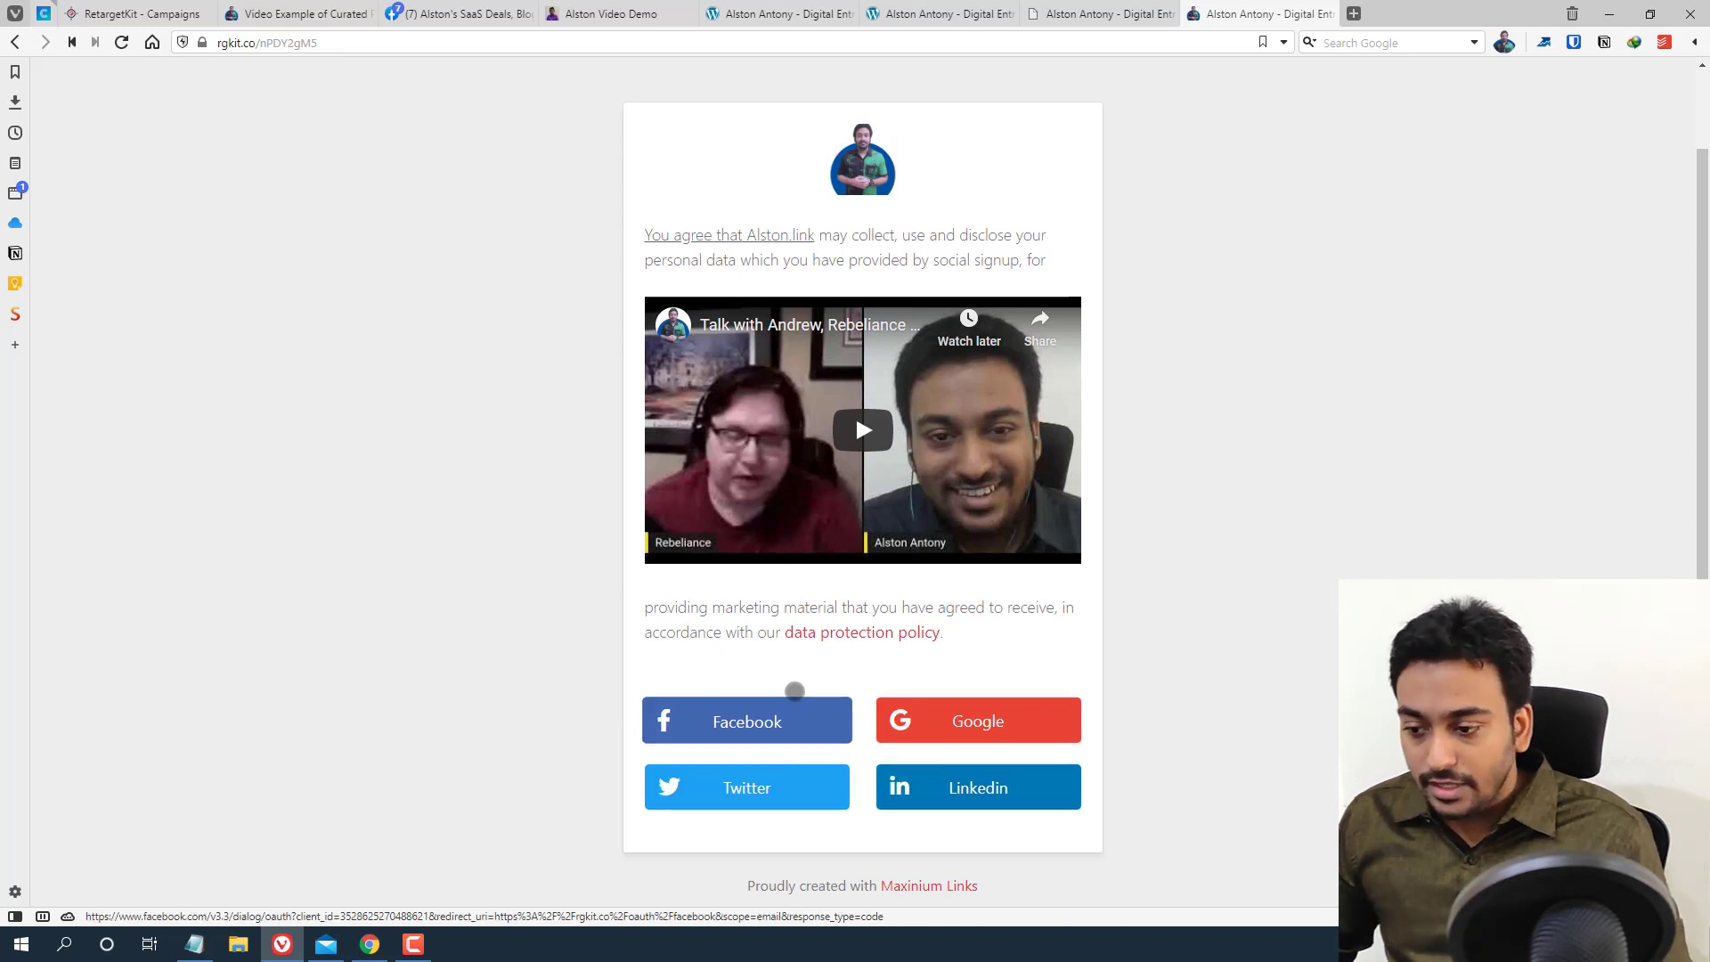
scroll(794, 691, down, 1)
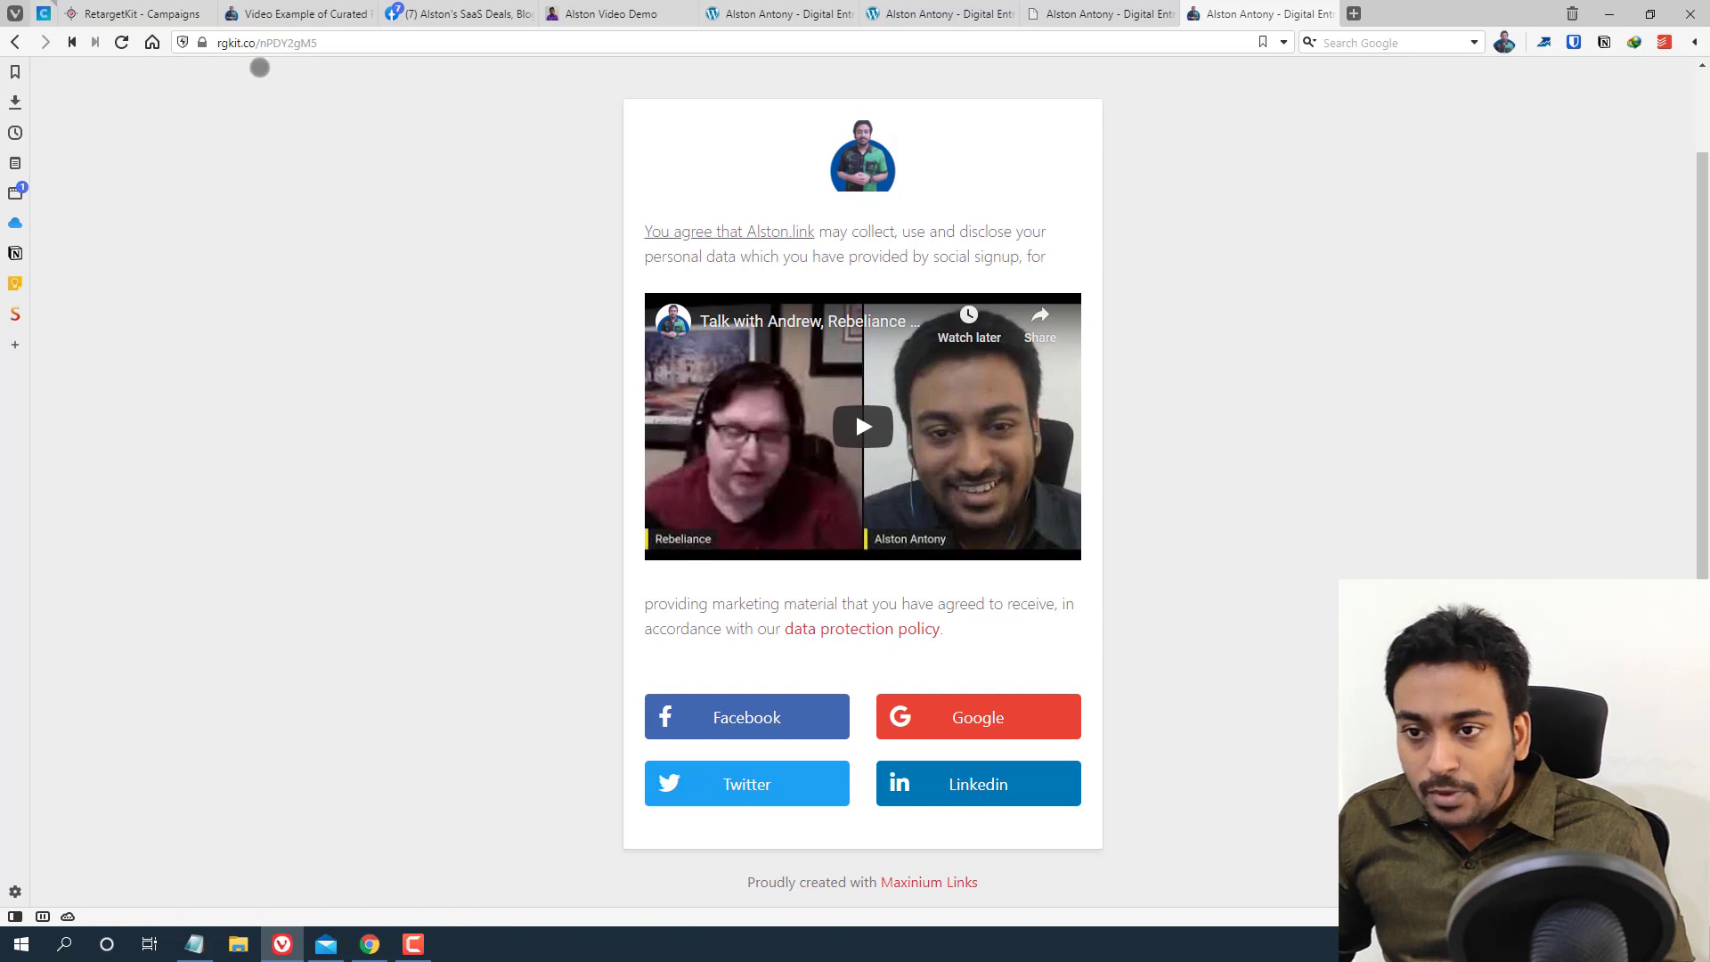
Copy the sign-up page's short link and open it in a new Chrome tab
click(248, 43)
key(ctrl+c)
click(370, 944)
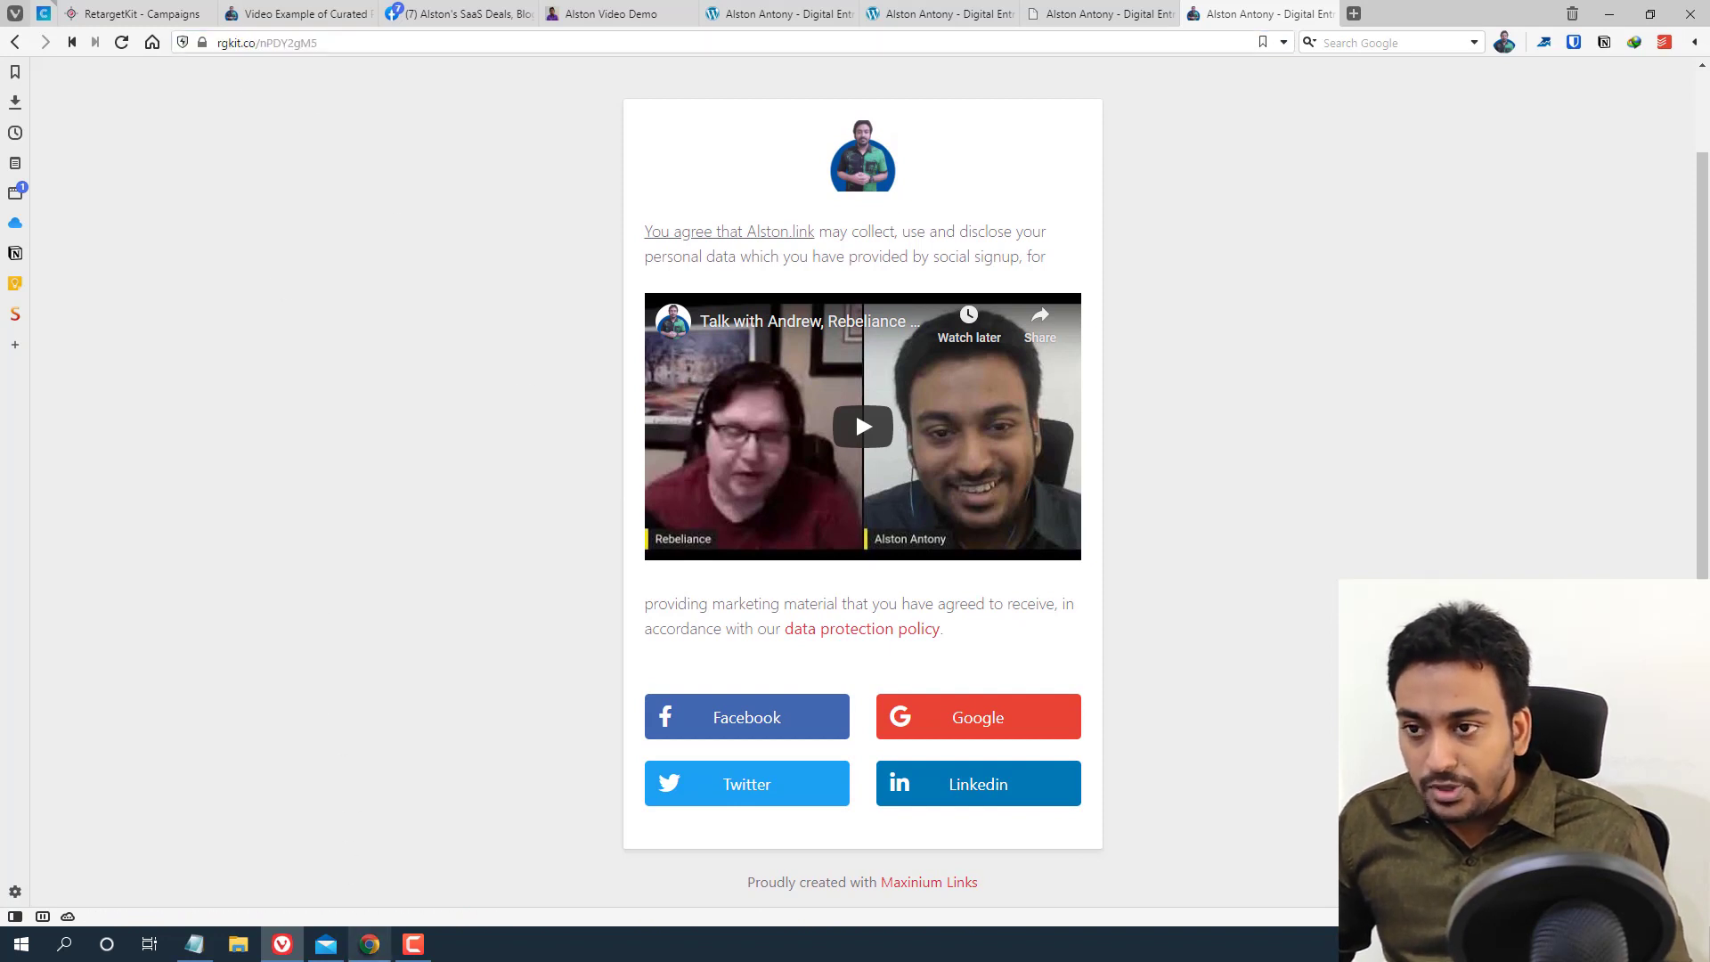
click(666, 15)
key(ctrl+v)
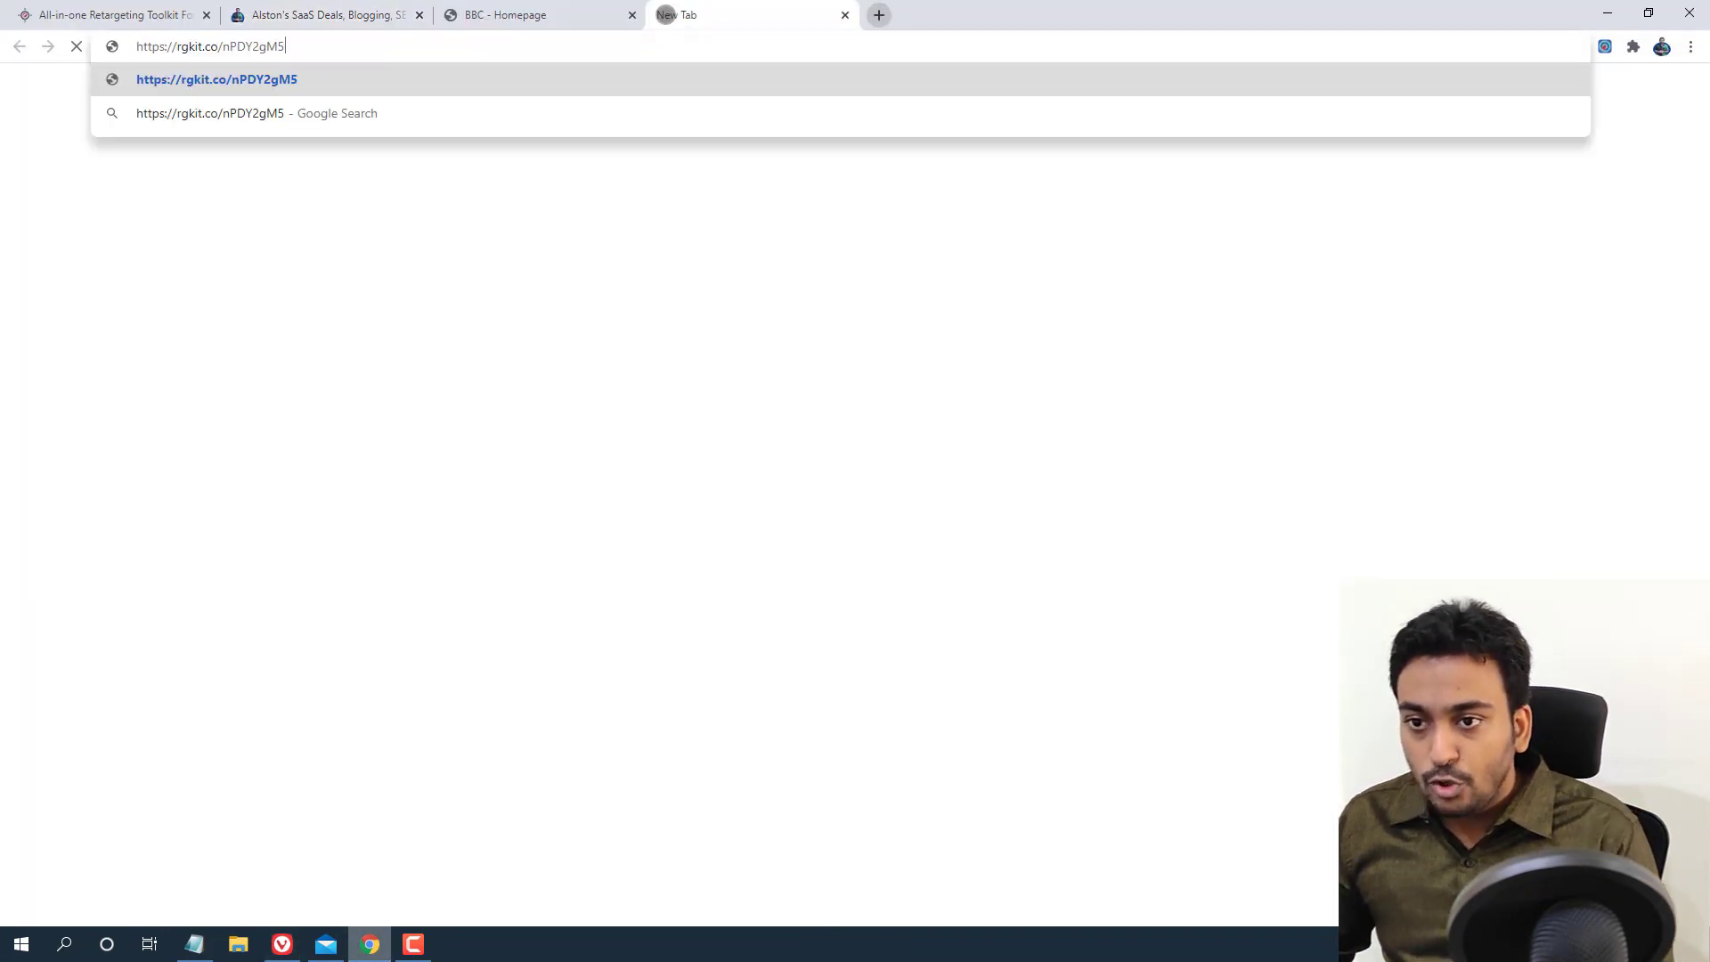
key(Return)
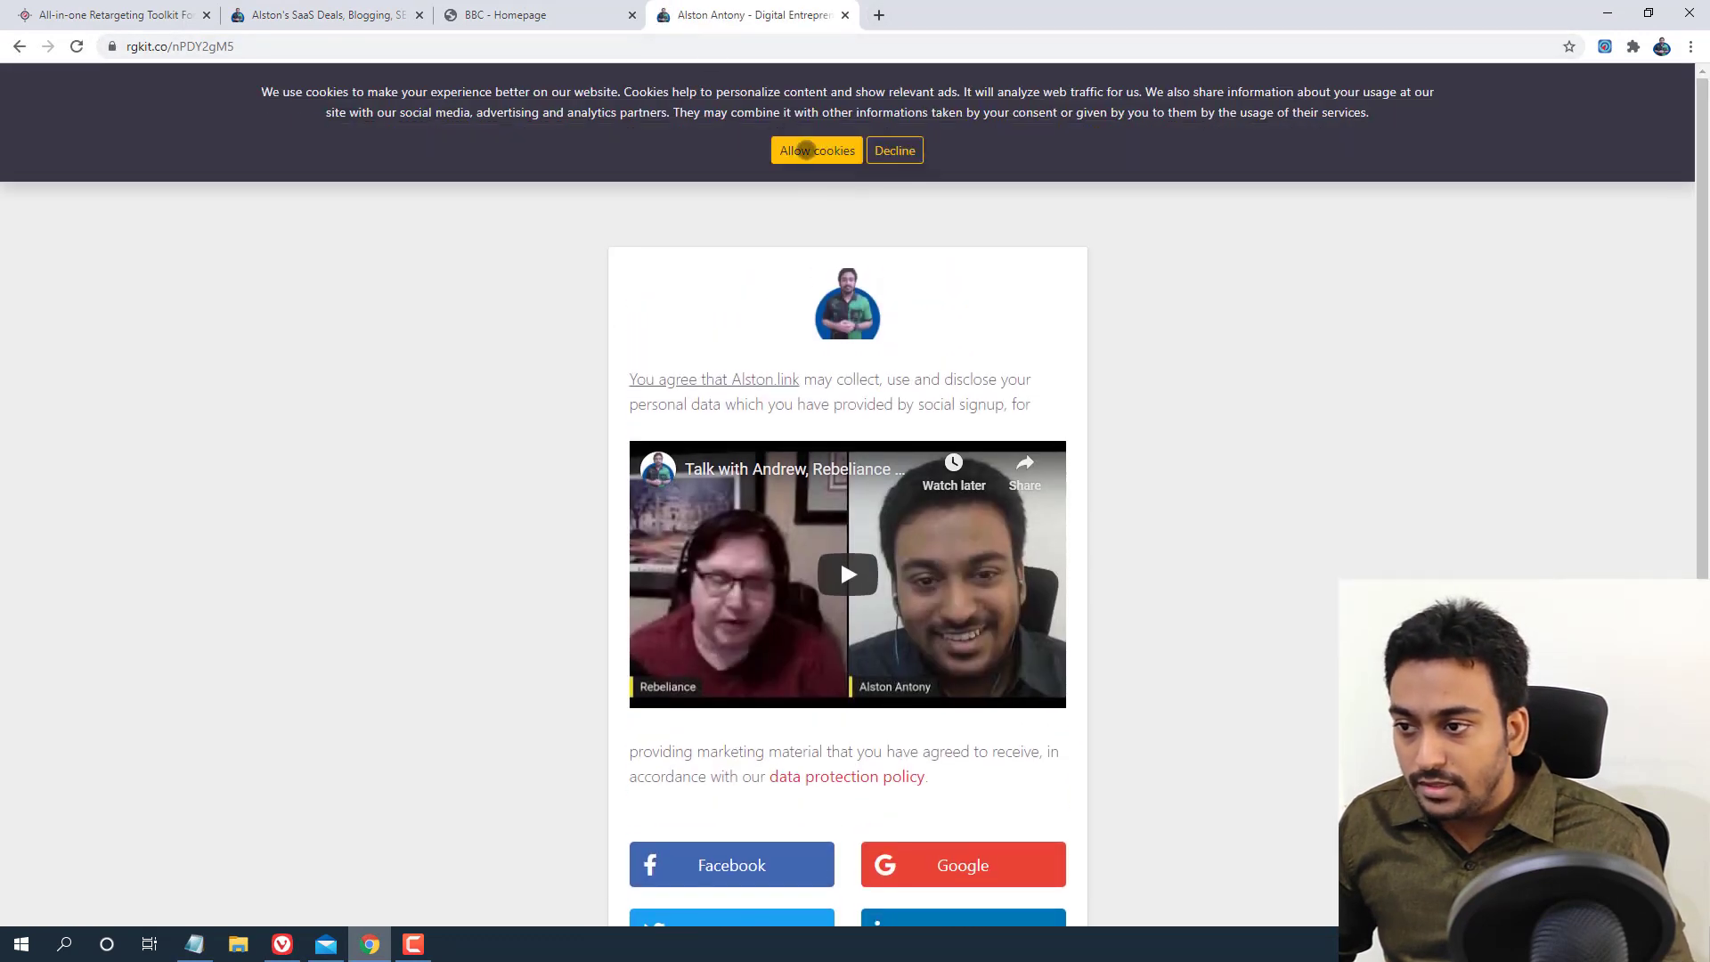
Allow cookies on the page and sign up with Twitter, authorizing RetargetKit to access the account
click(805, 150)
scroll(622, 294, down, 1)
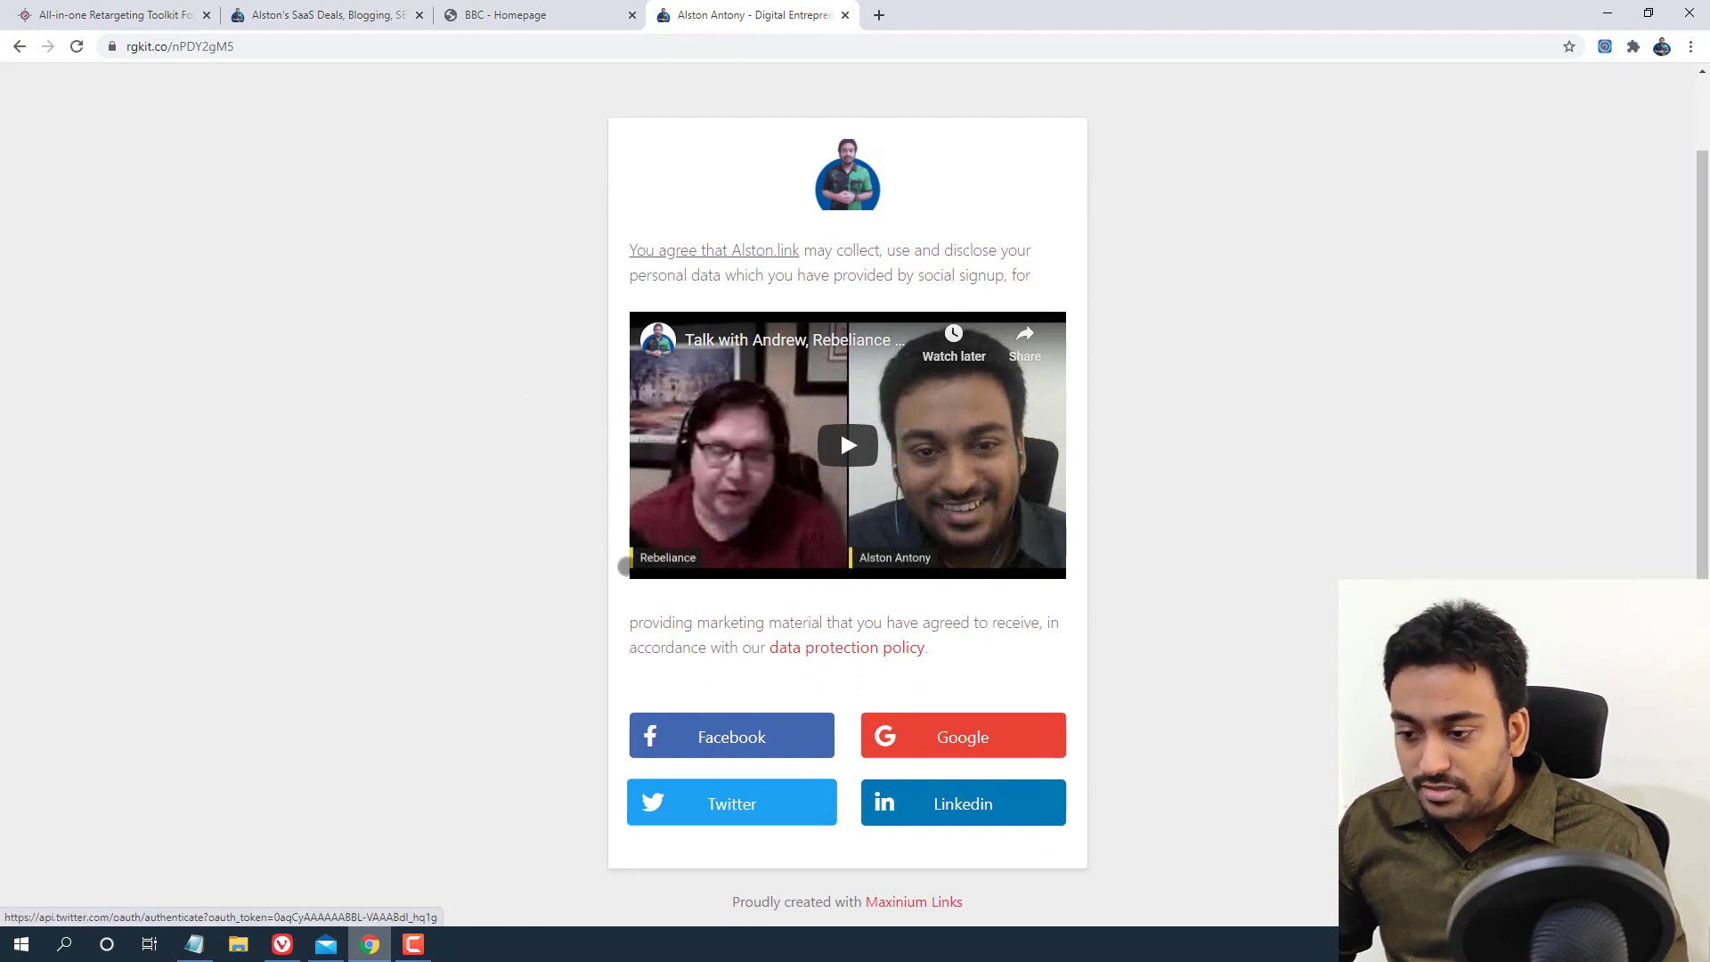
click(763, 806)
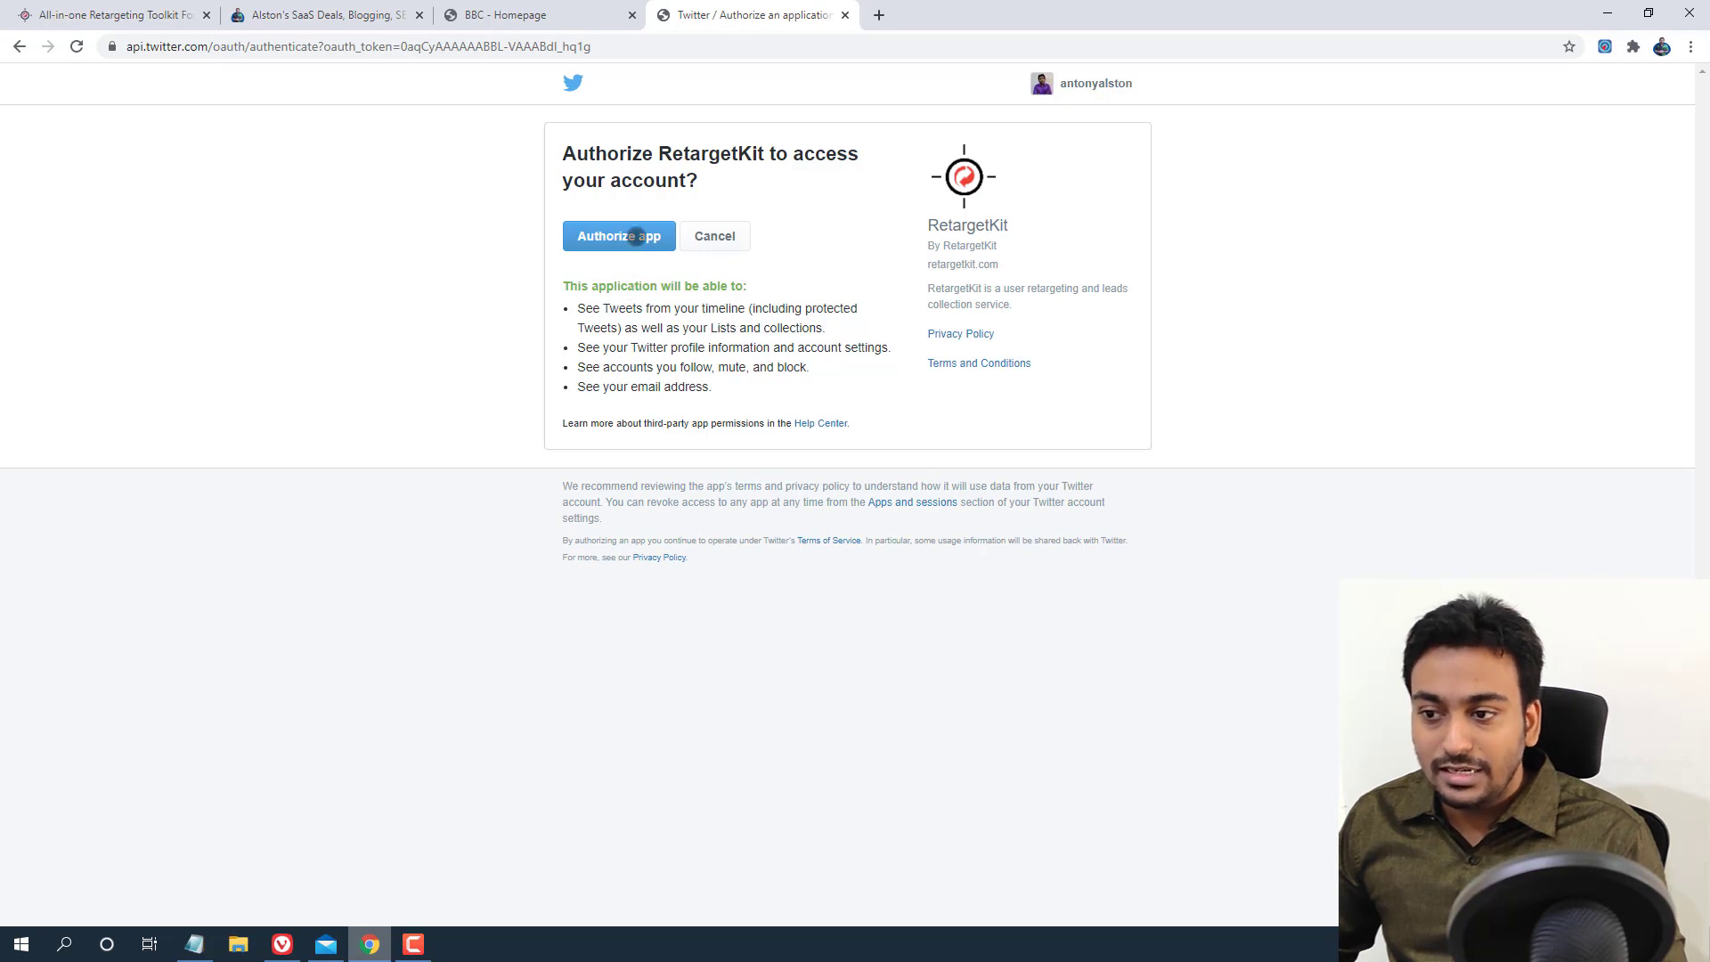
click(636, 236)
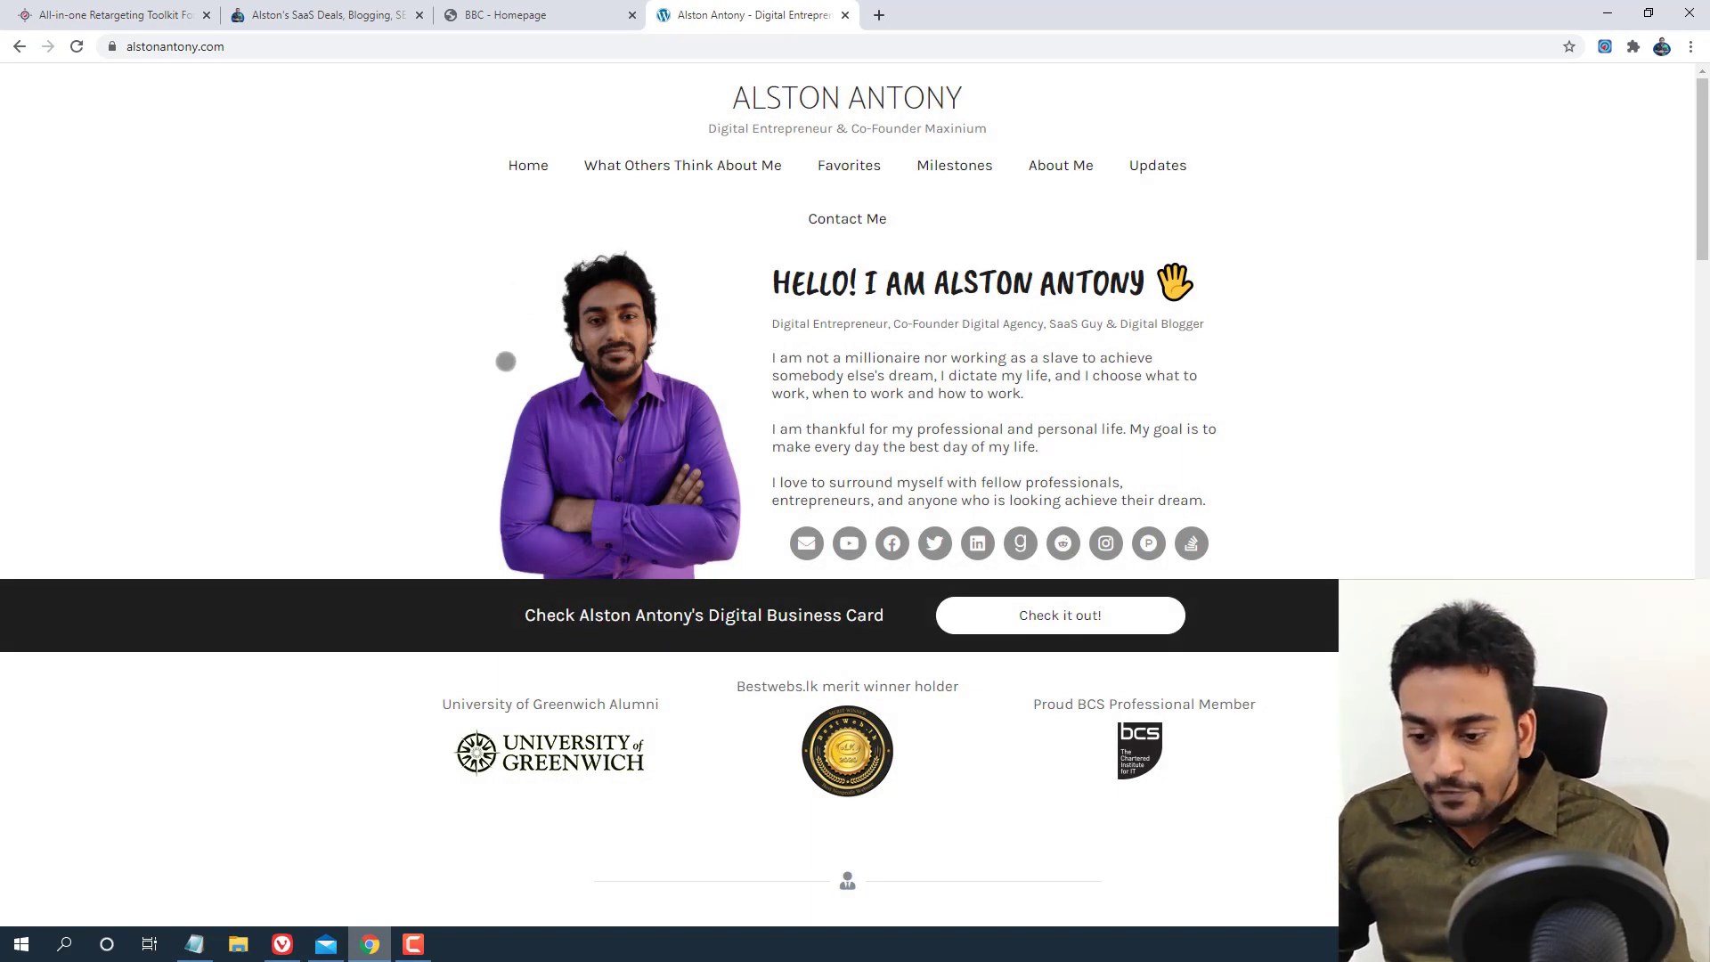
Switch back to RetargetKit in Vivaldi and open the Leads list
click(282, 944)
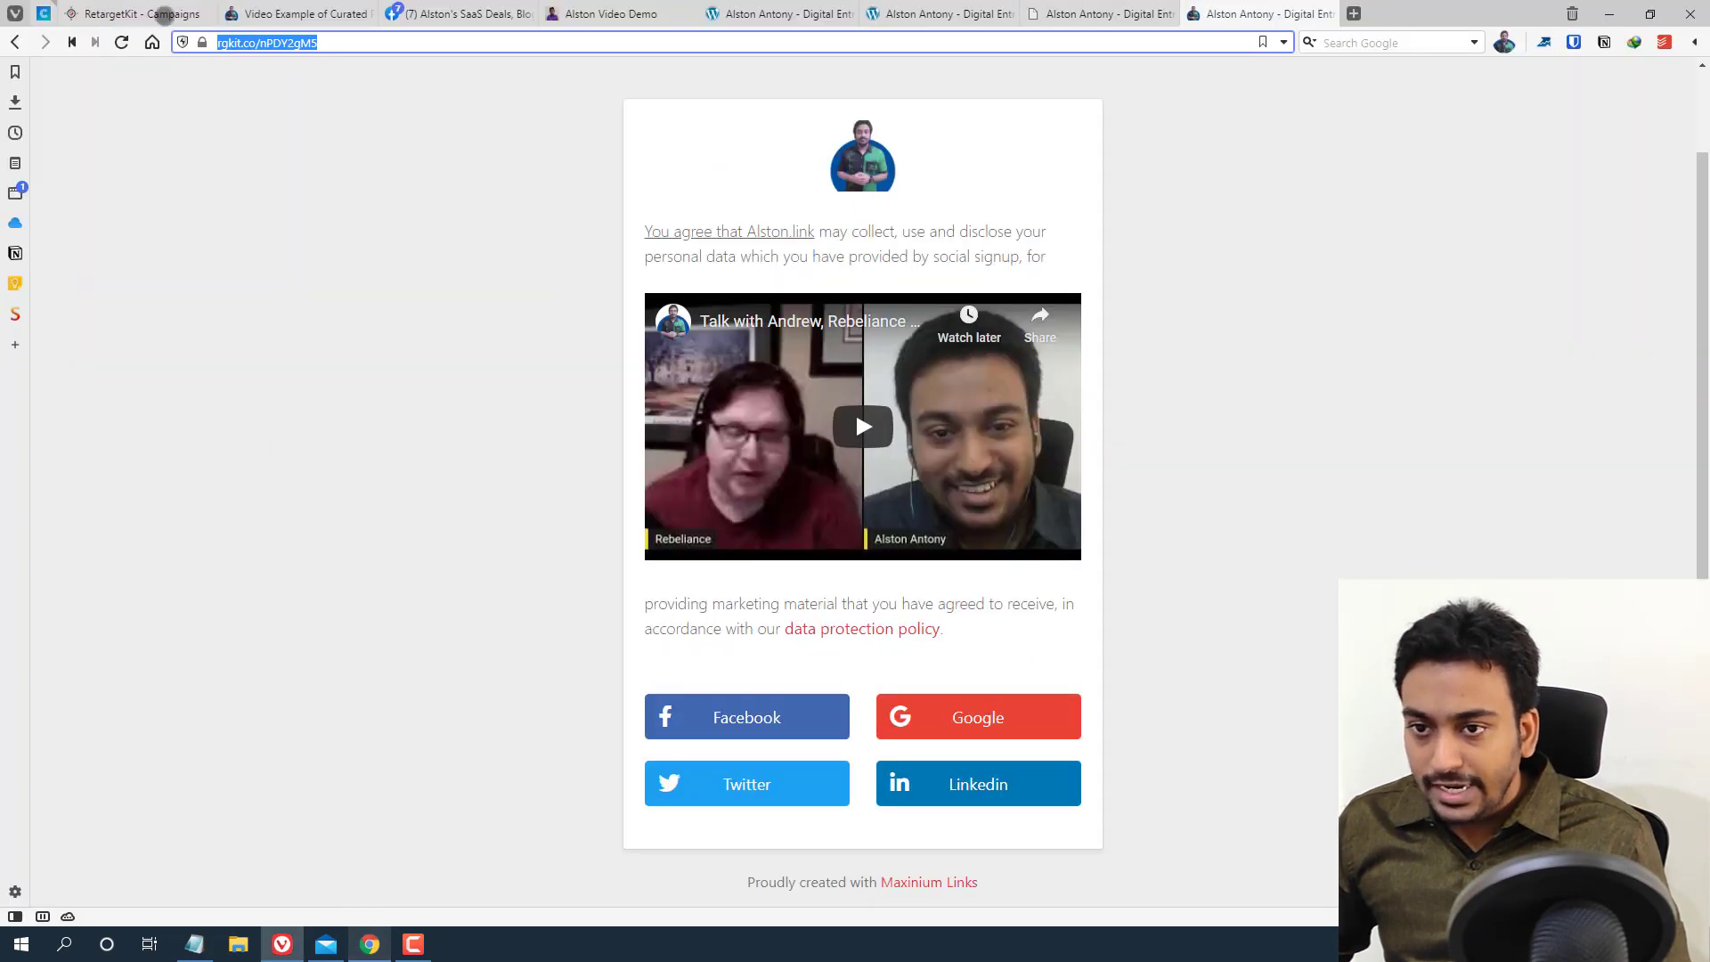
click(196, 14)
click(998, 393)
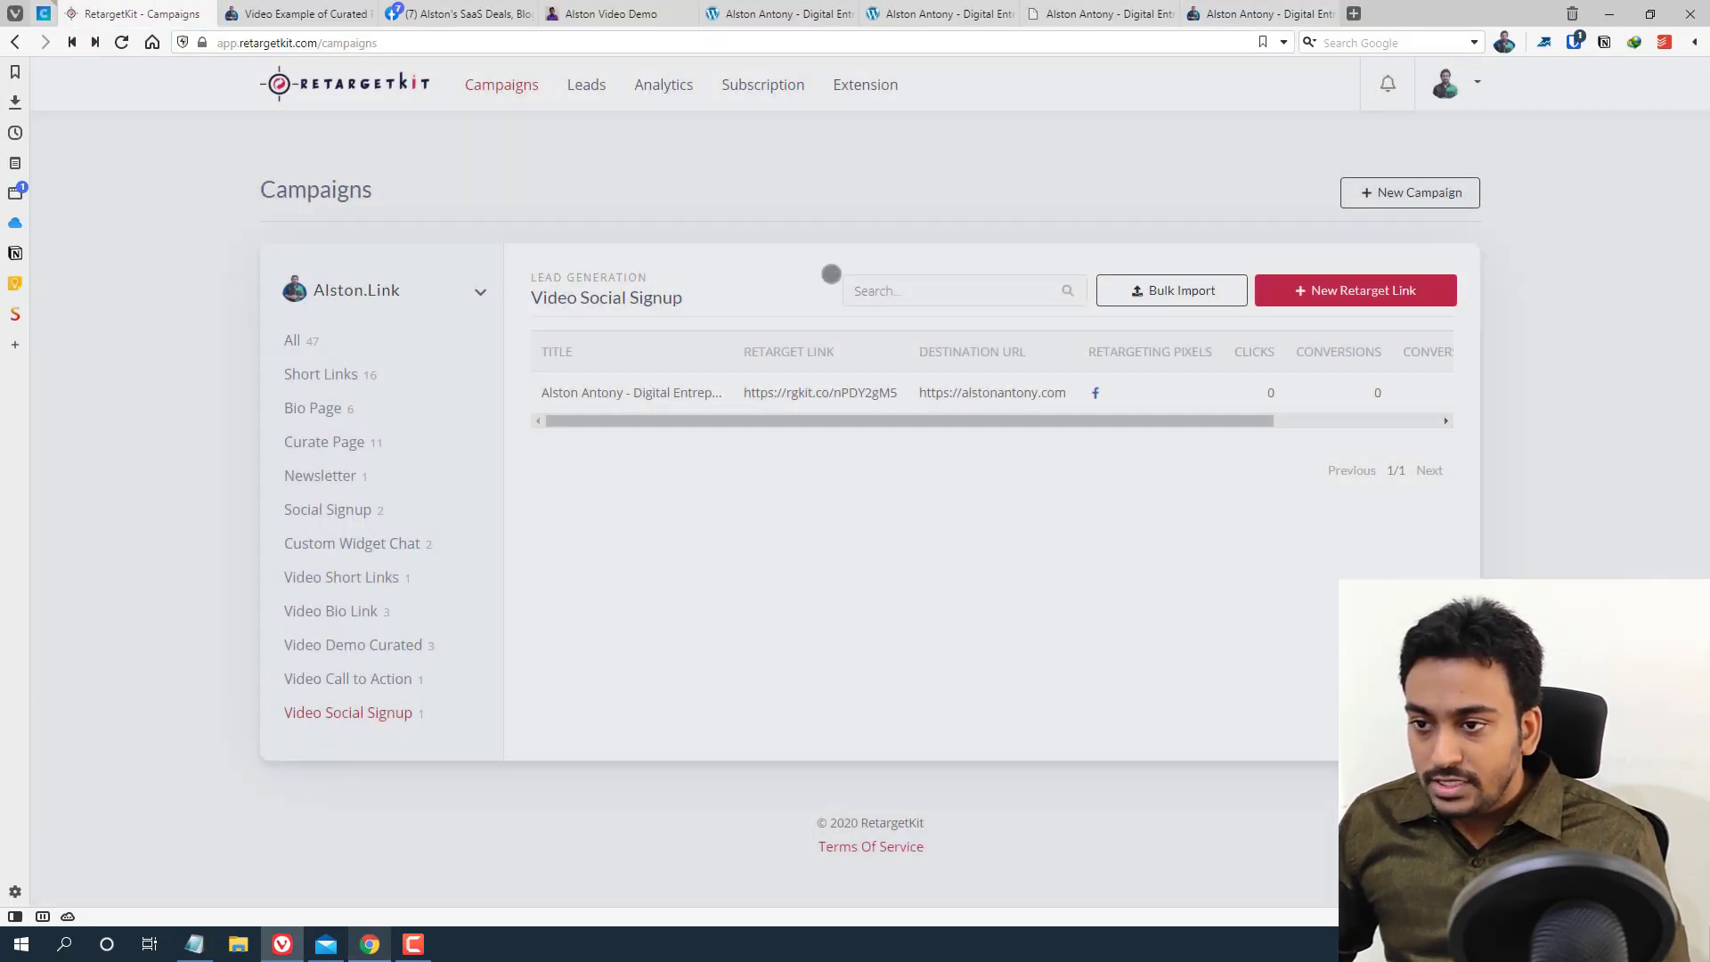
click(586, 89)
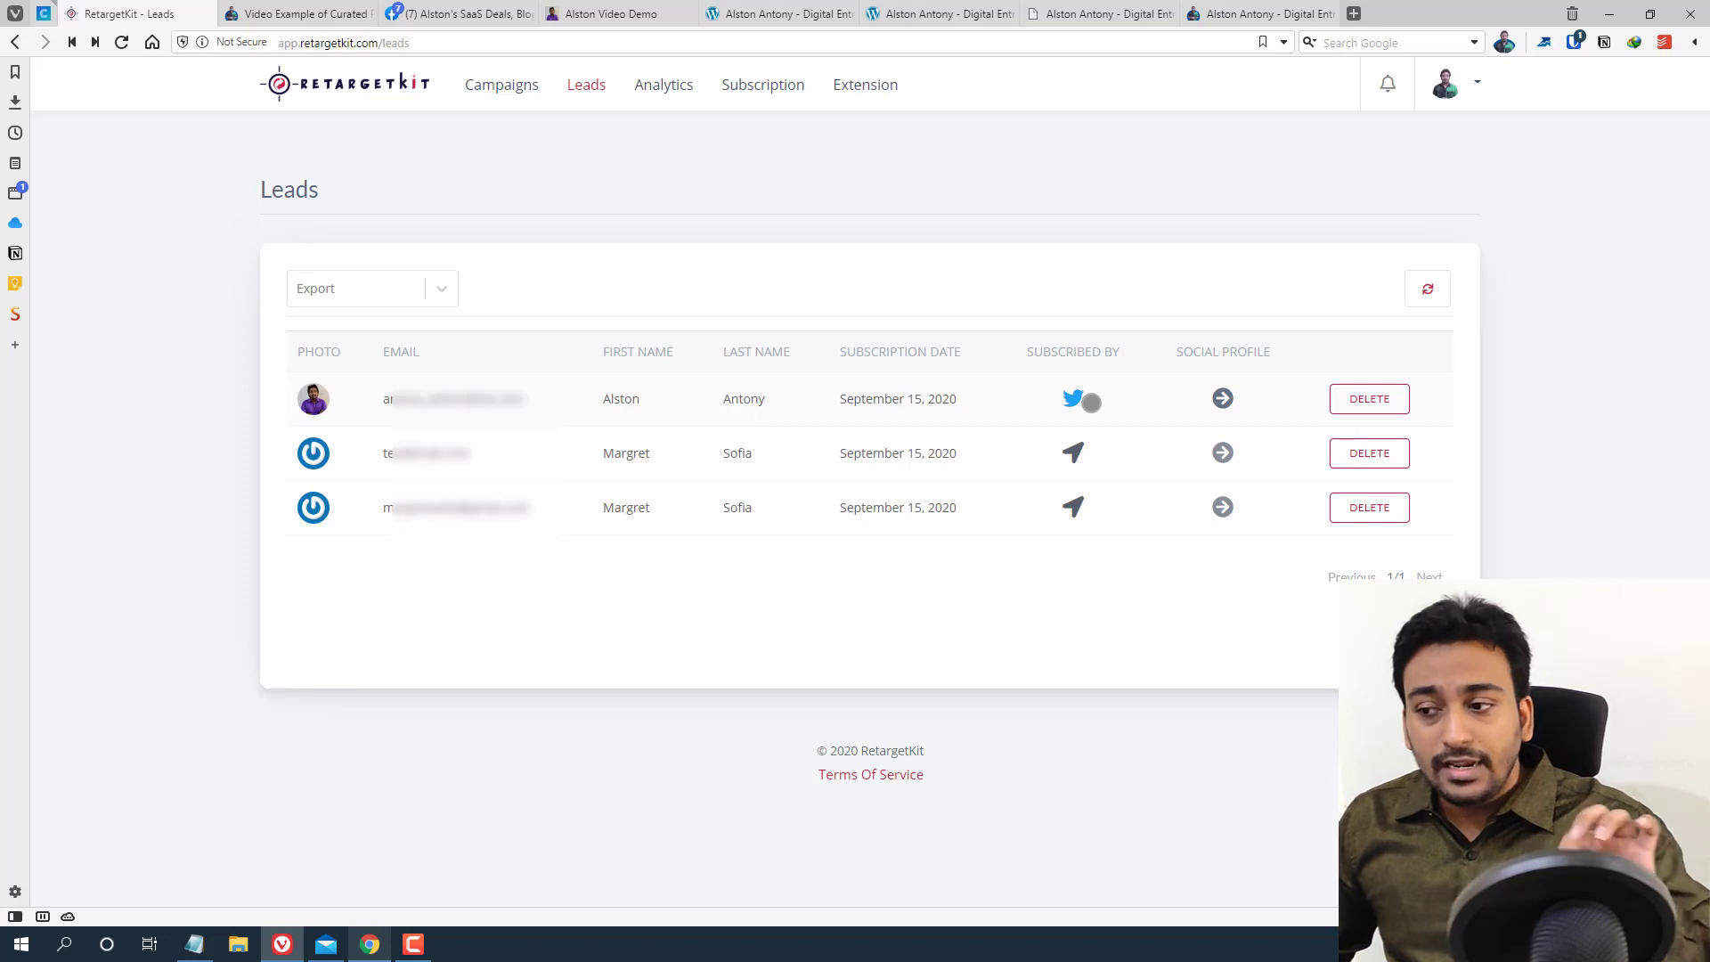
View the social profile of the lead subscribed through Twitter, close it and return to the Leads list
click(1221, 397)
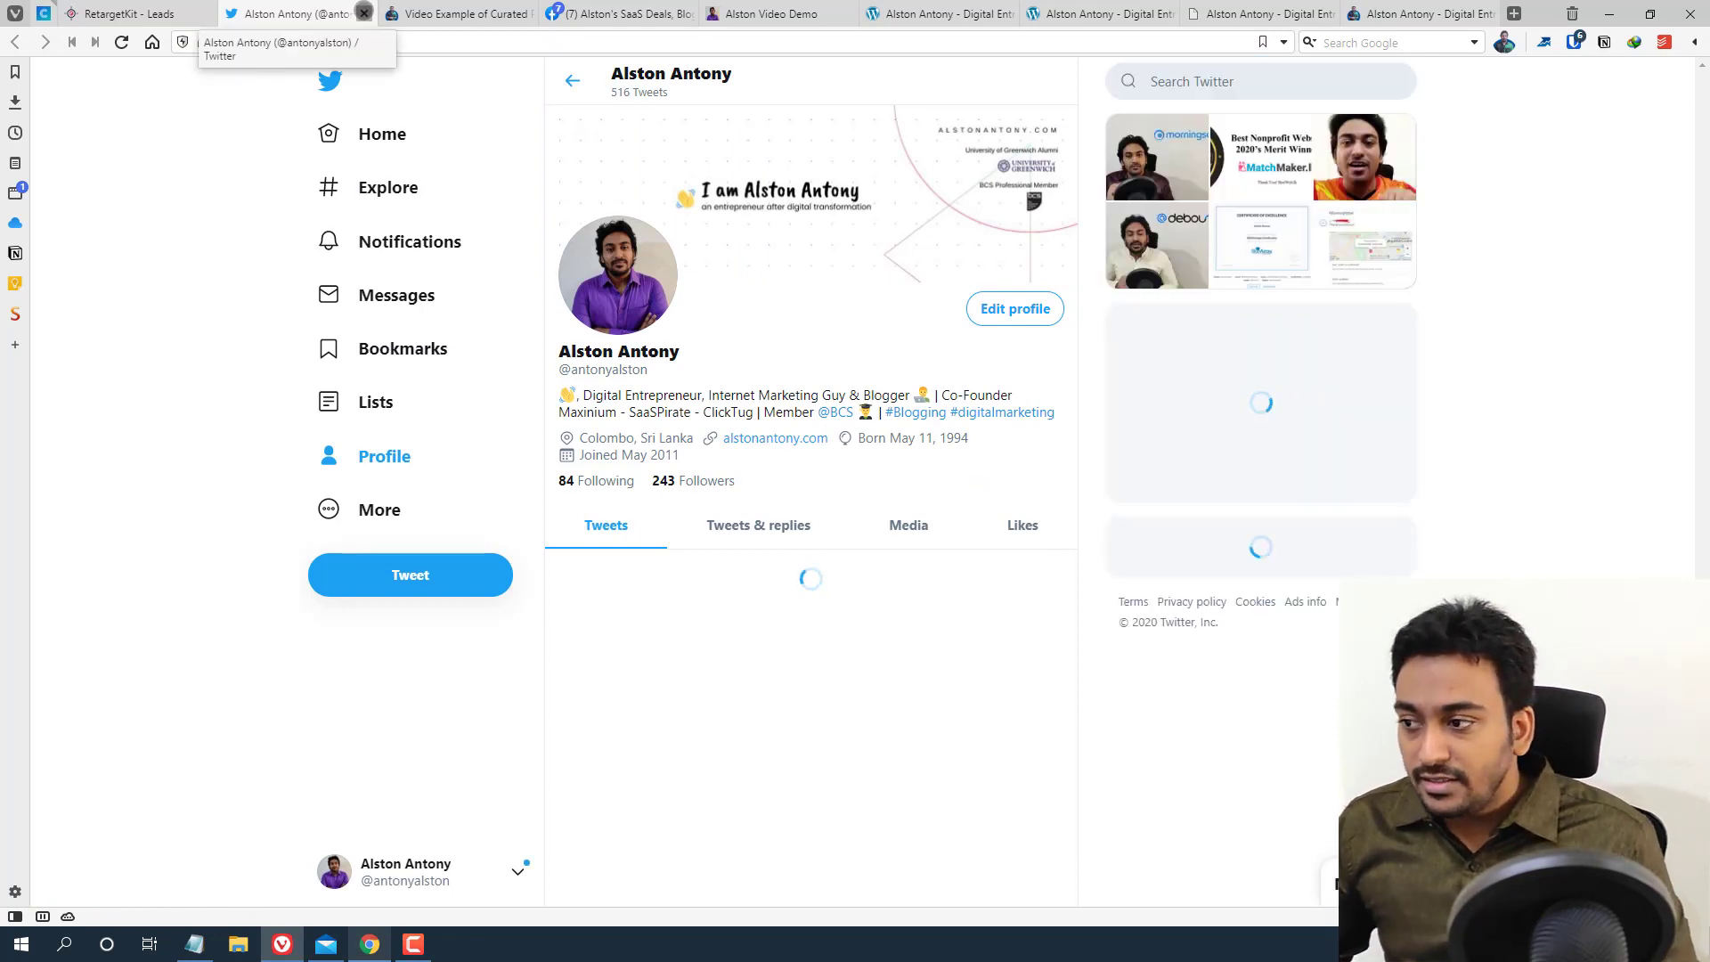
click(363, 12)
click(151, 8)
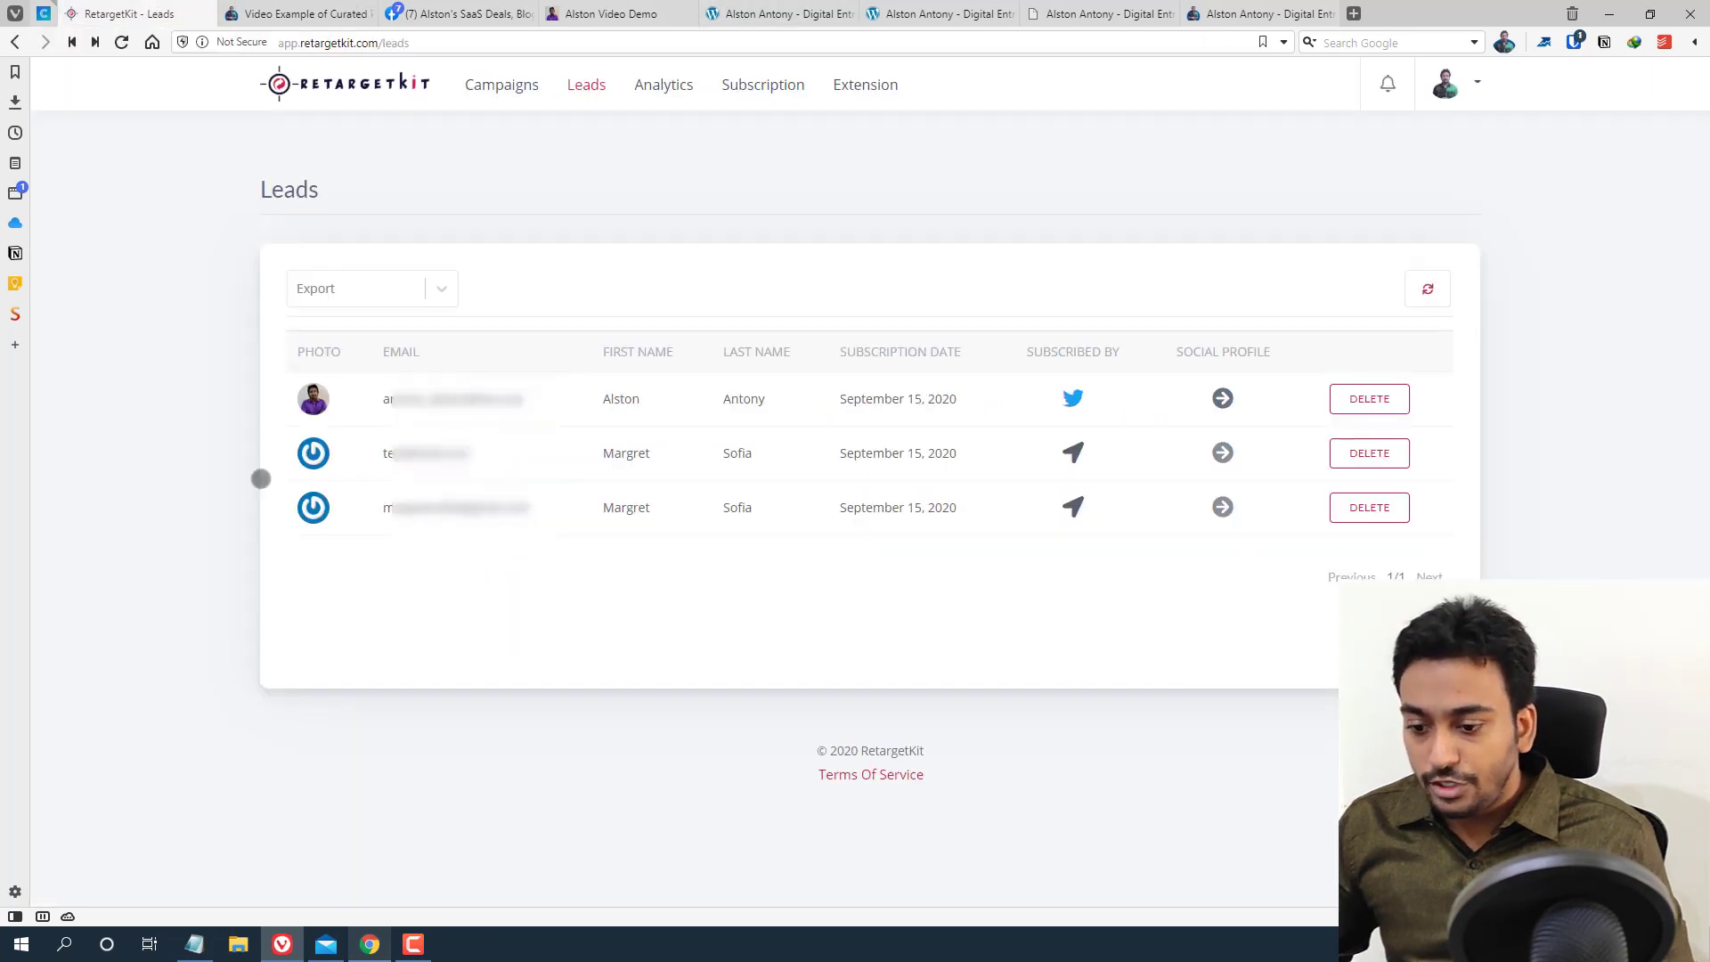
Switch to Chrome and close the SaaS deals example tab and the destination website tab
key(alt+Tab)
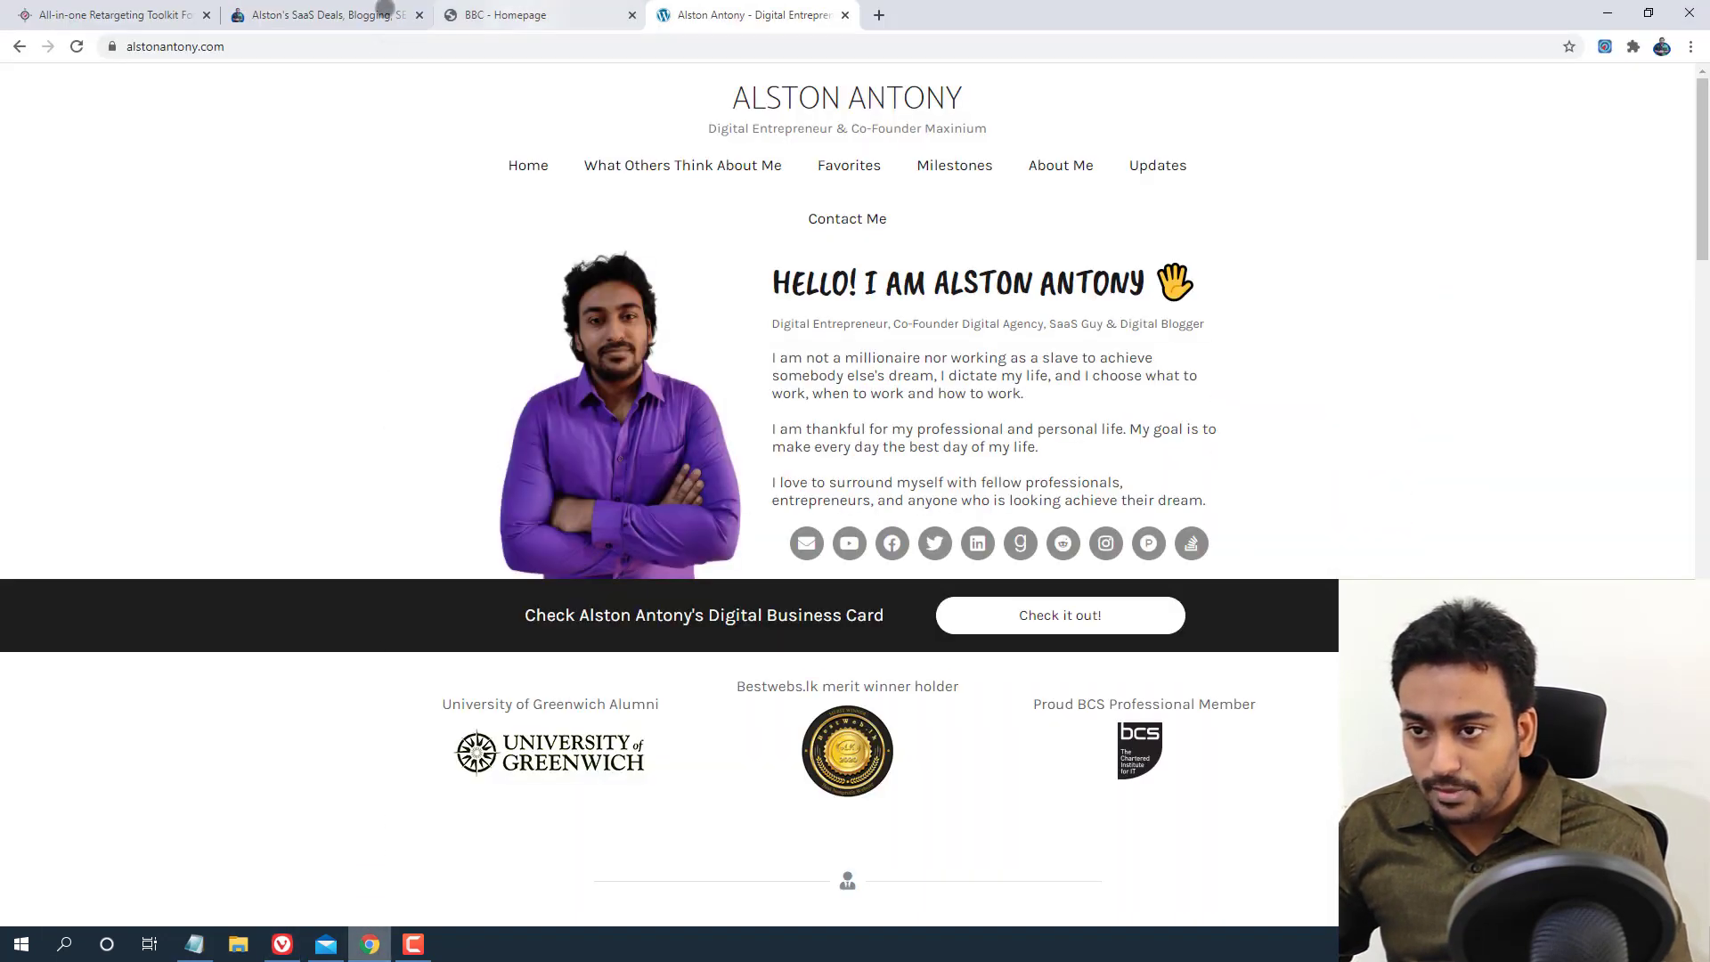
click(384, 11)
click(419, 15)
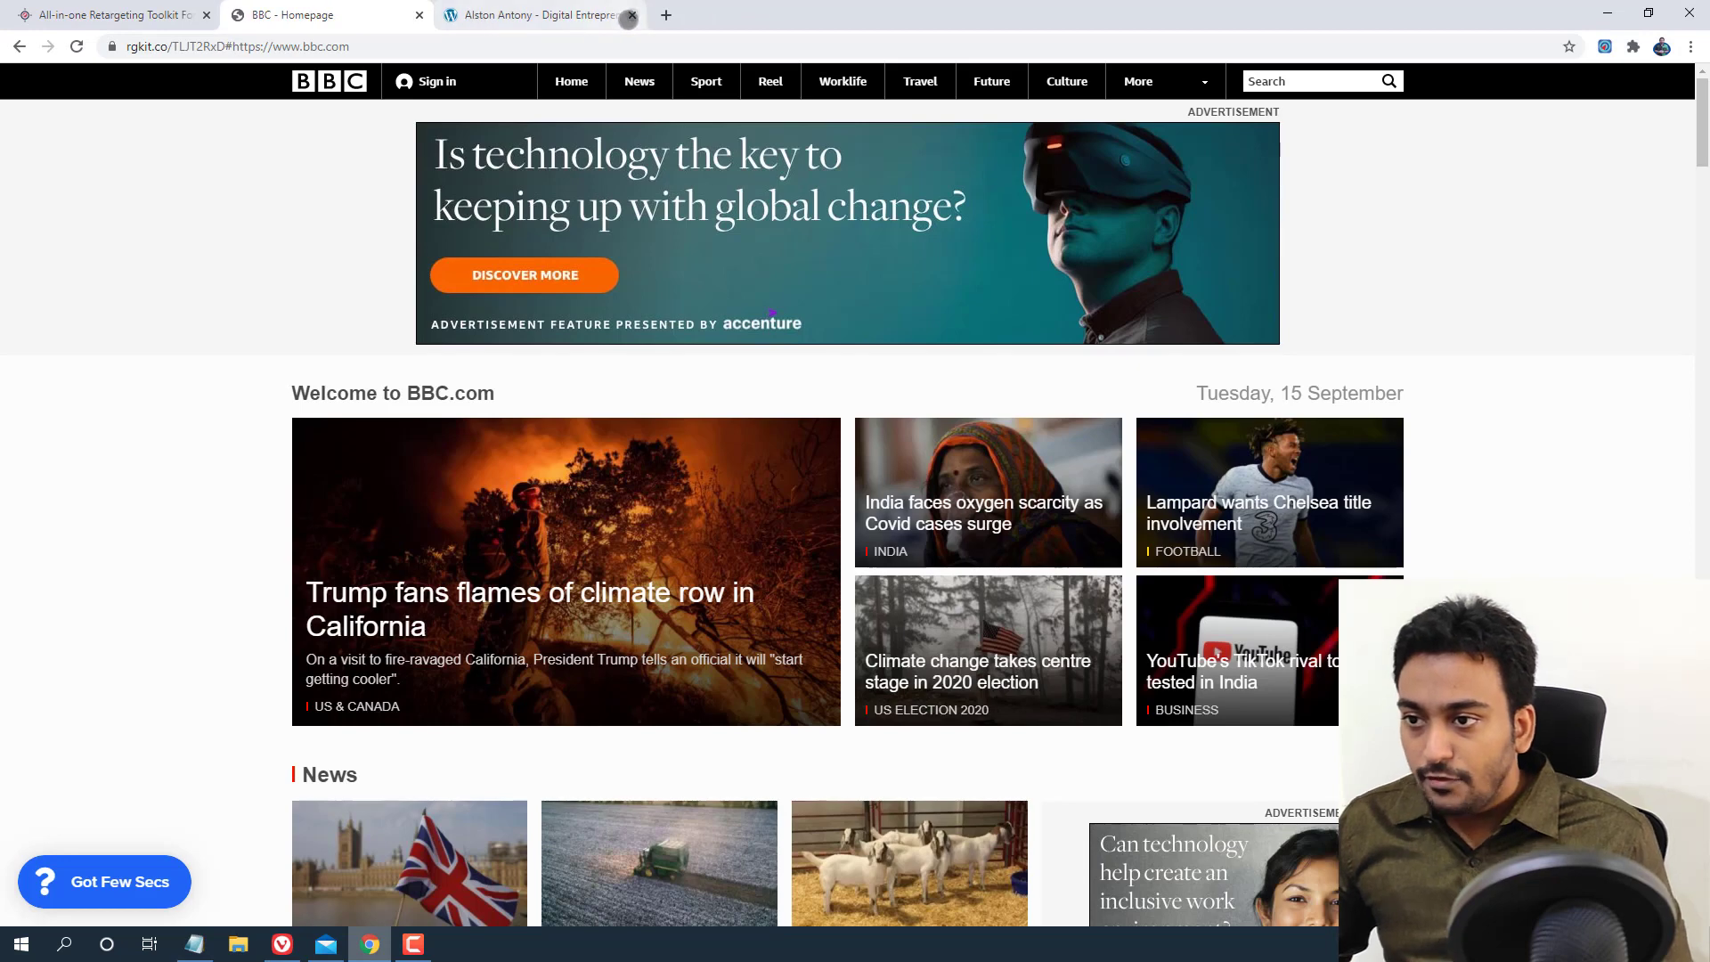
click(630, 15)
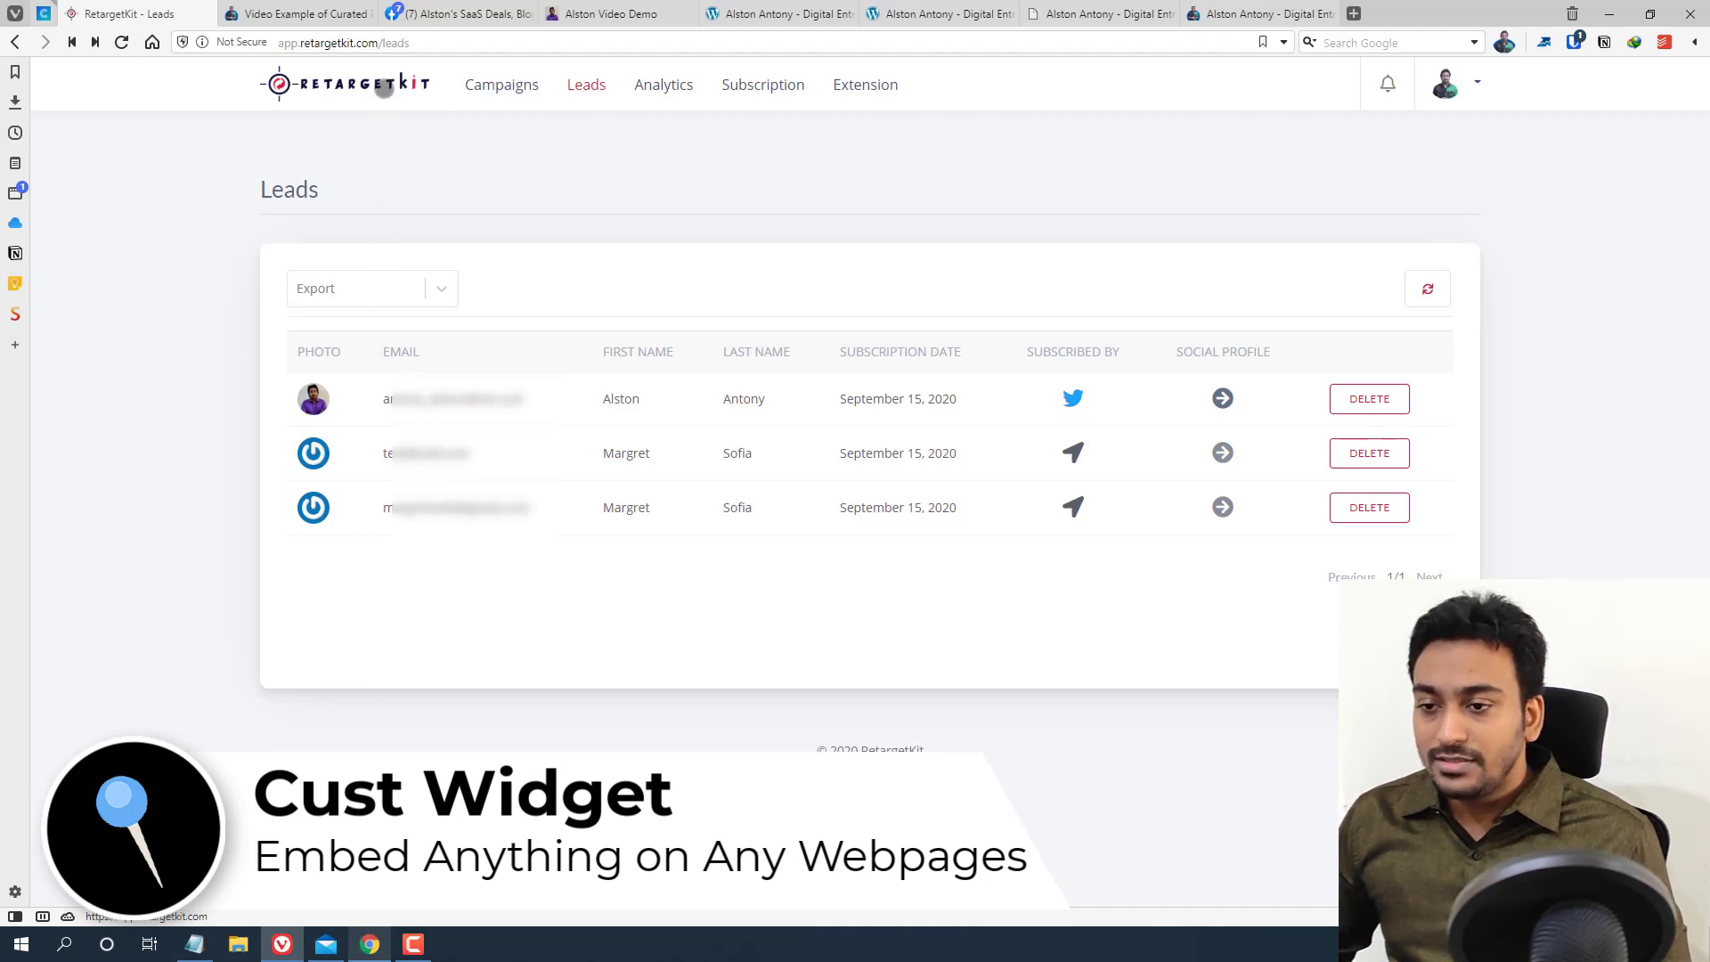
Go to the Custom Widgets section of the Alston Links workspace settings in RetargetKit
click(384, 92)
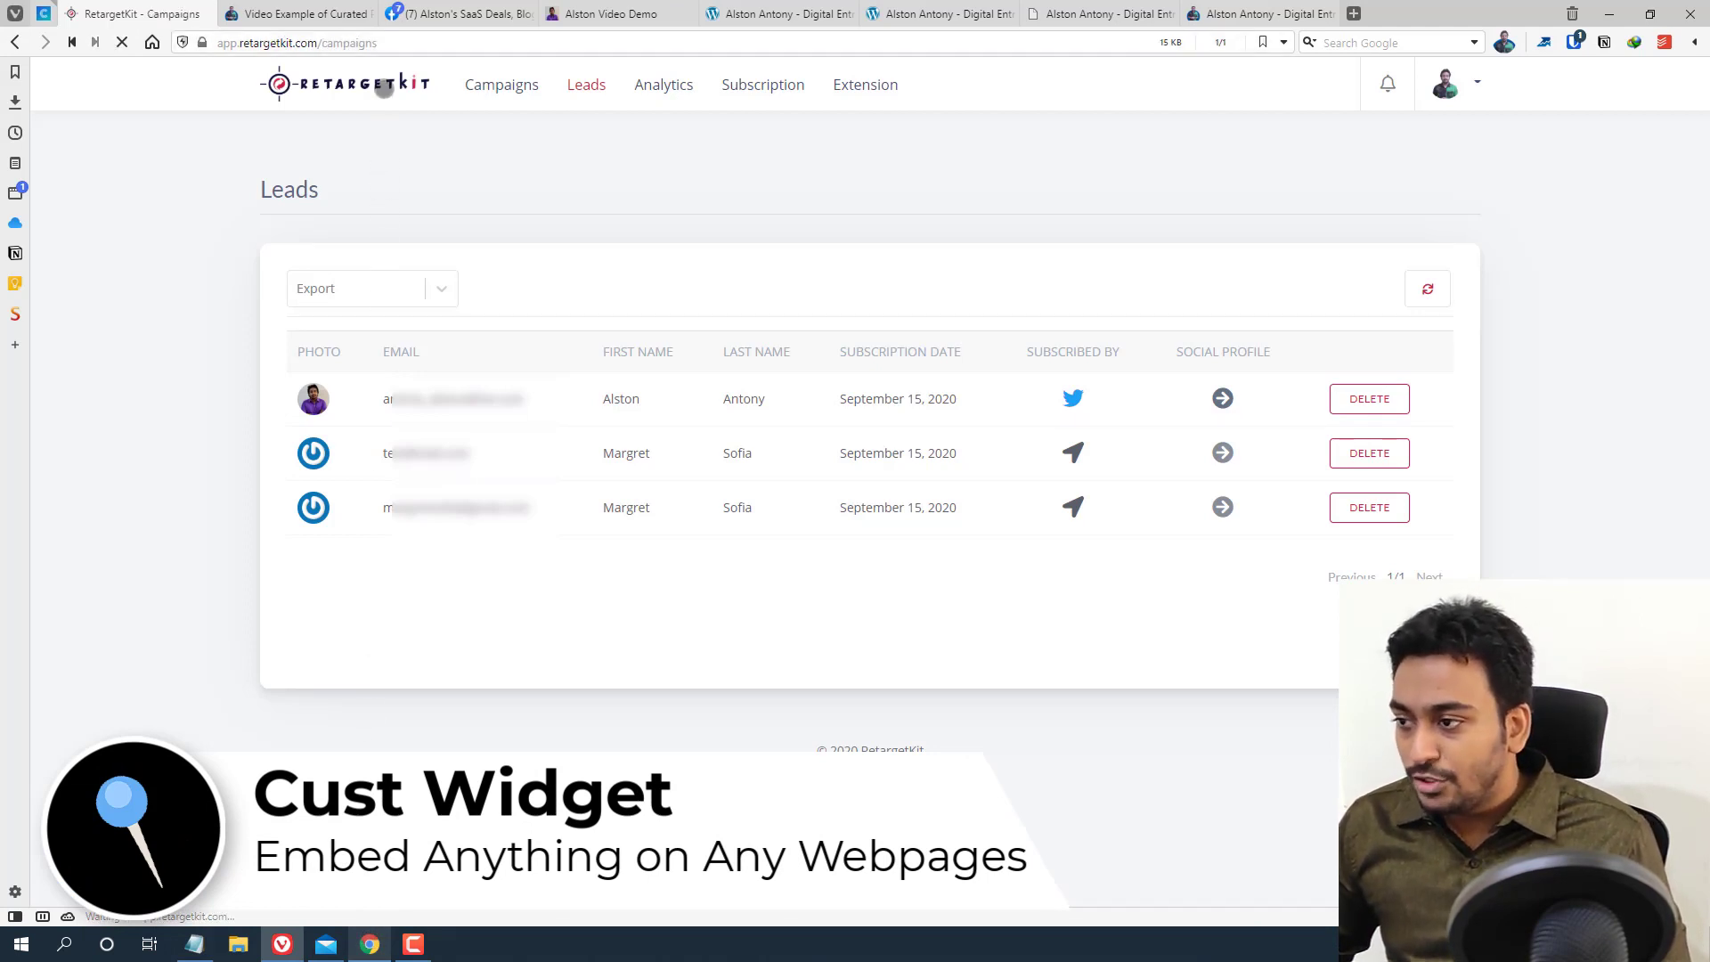
click(1473, 78)
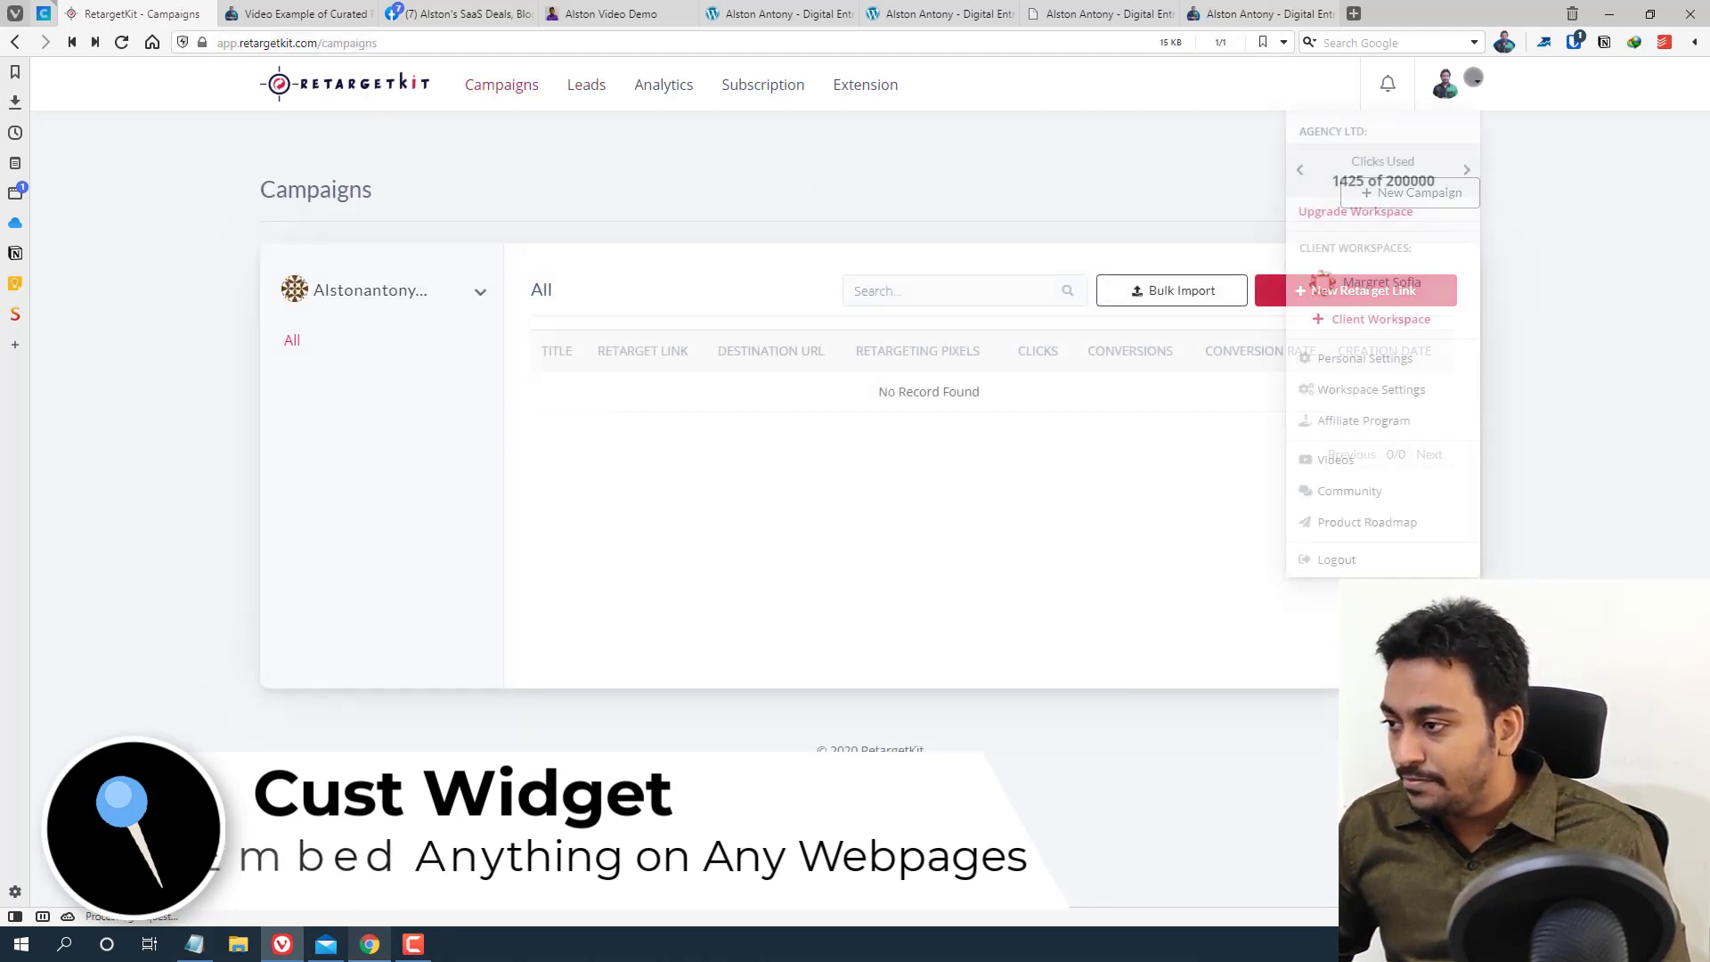
click(1360, 387)
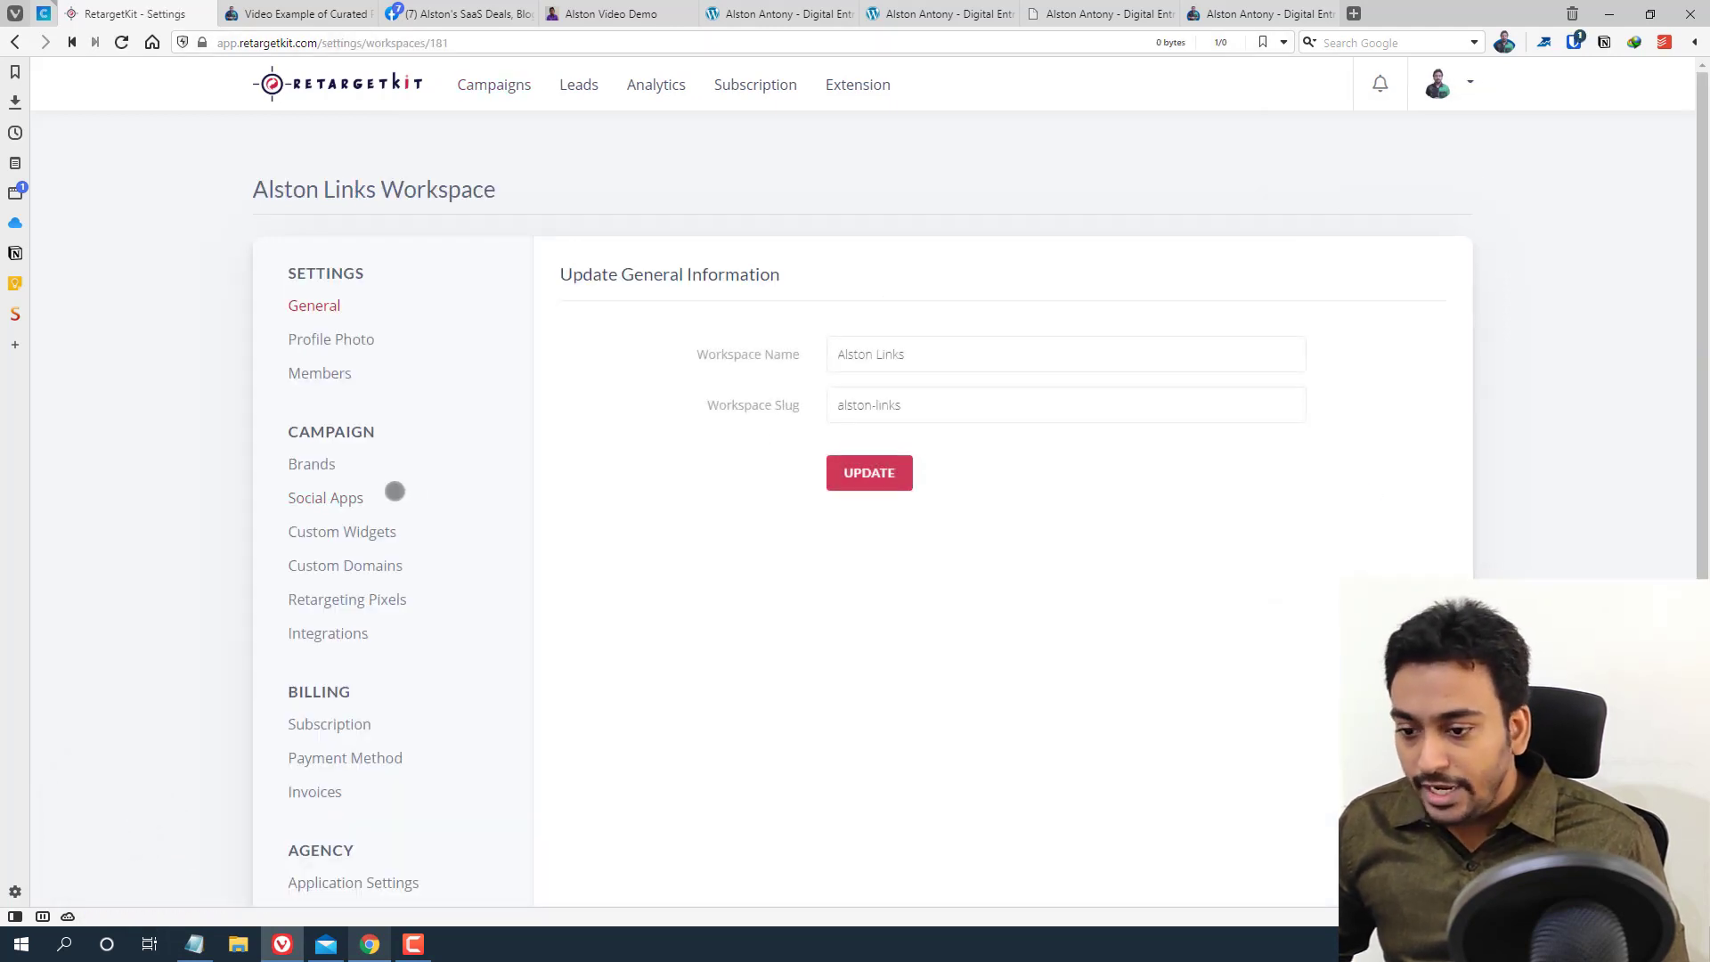
scroll(393, 489, down, 1)
click(332, 447)
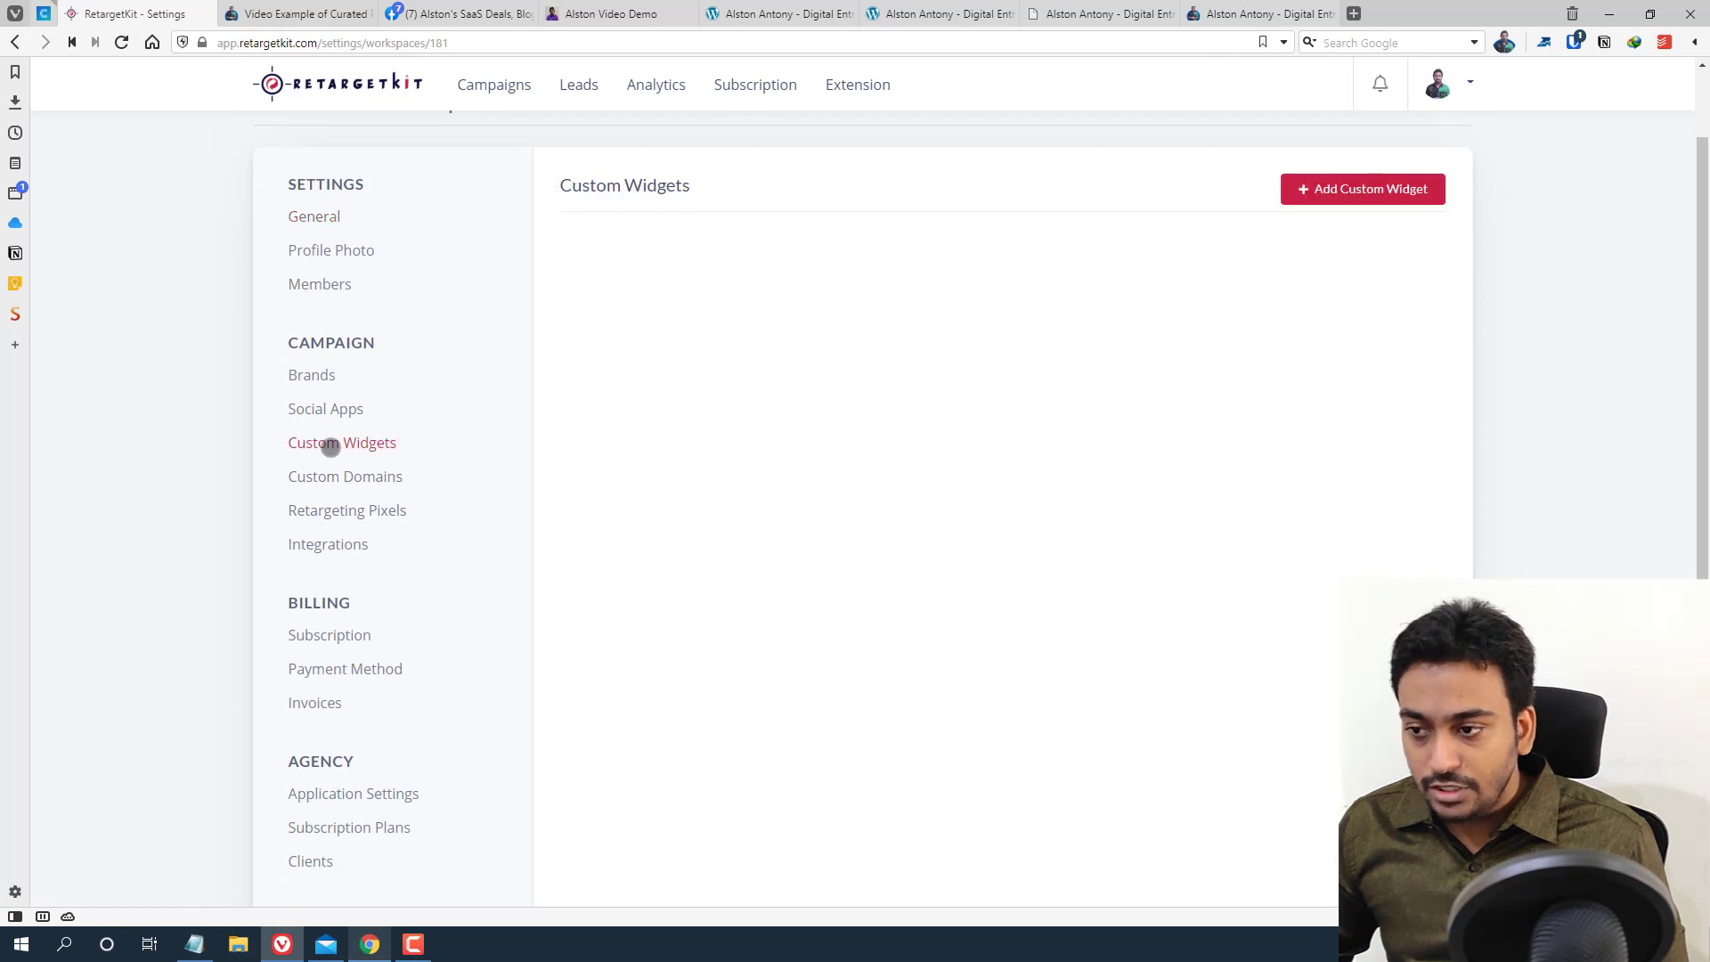
Review the new custom widget form's name, HTML, CSS, JavaScript and modal fields, then close it without saving
click(1348, 184)
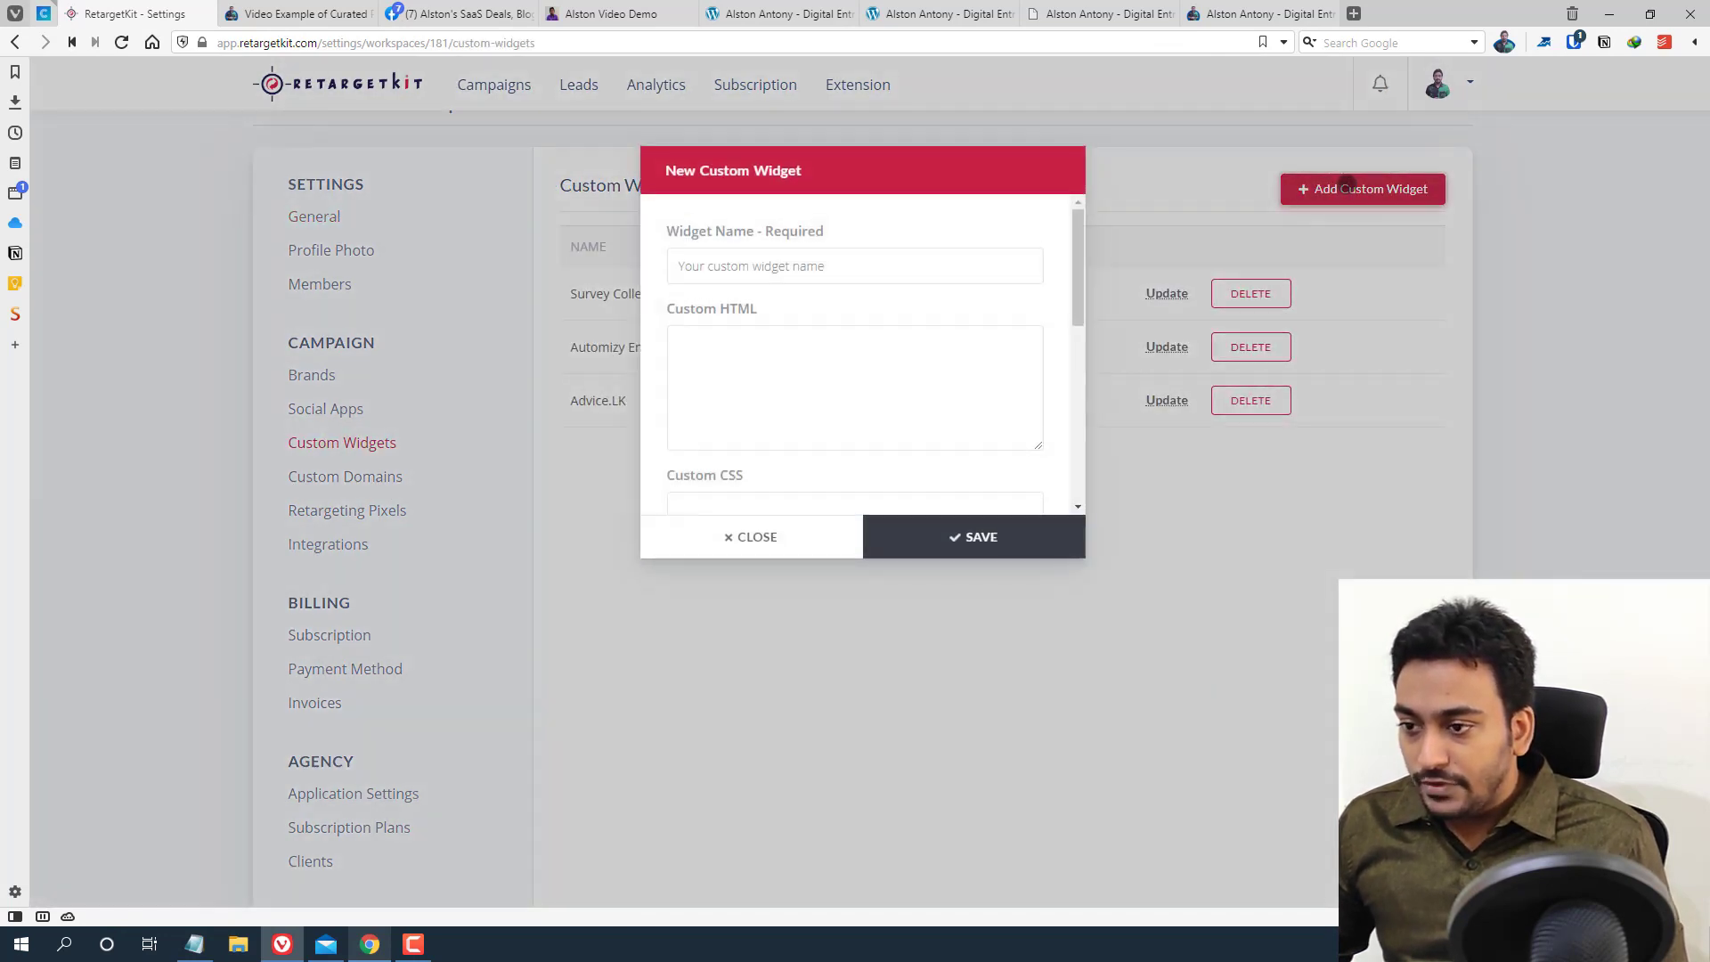
scroll(718, 366, down, 1)
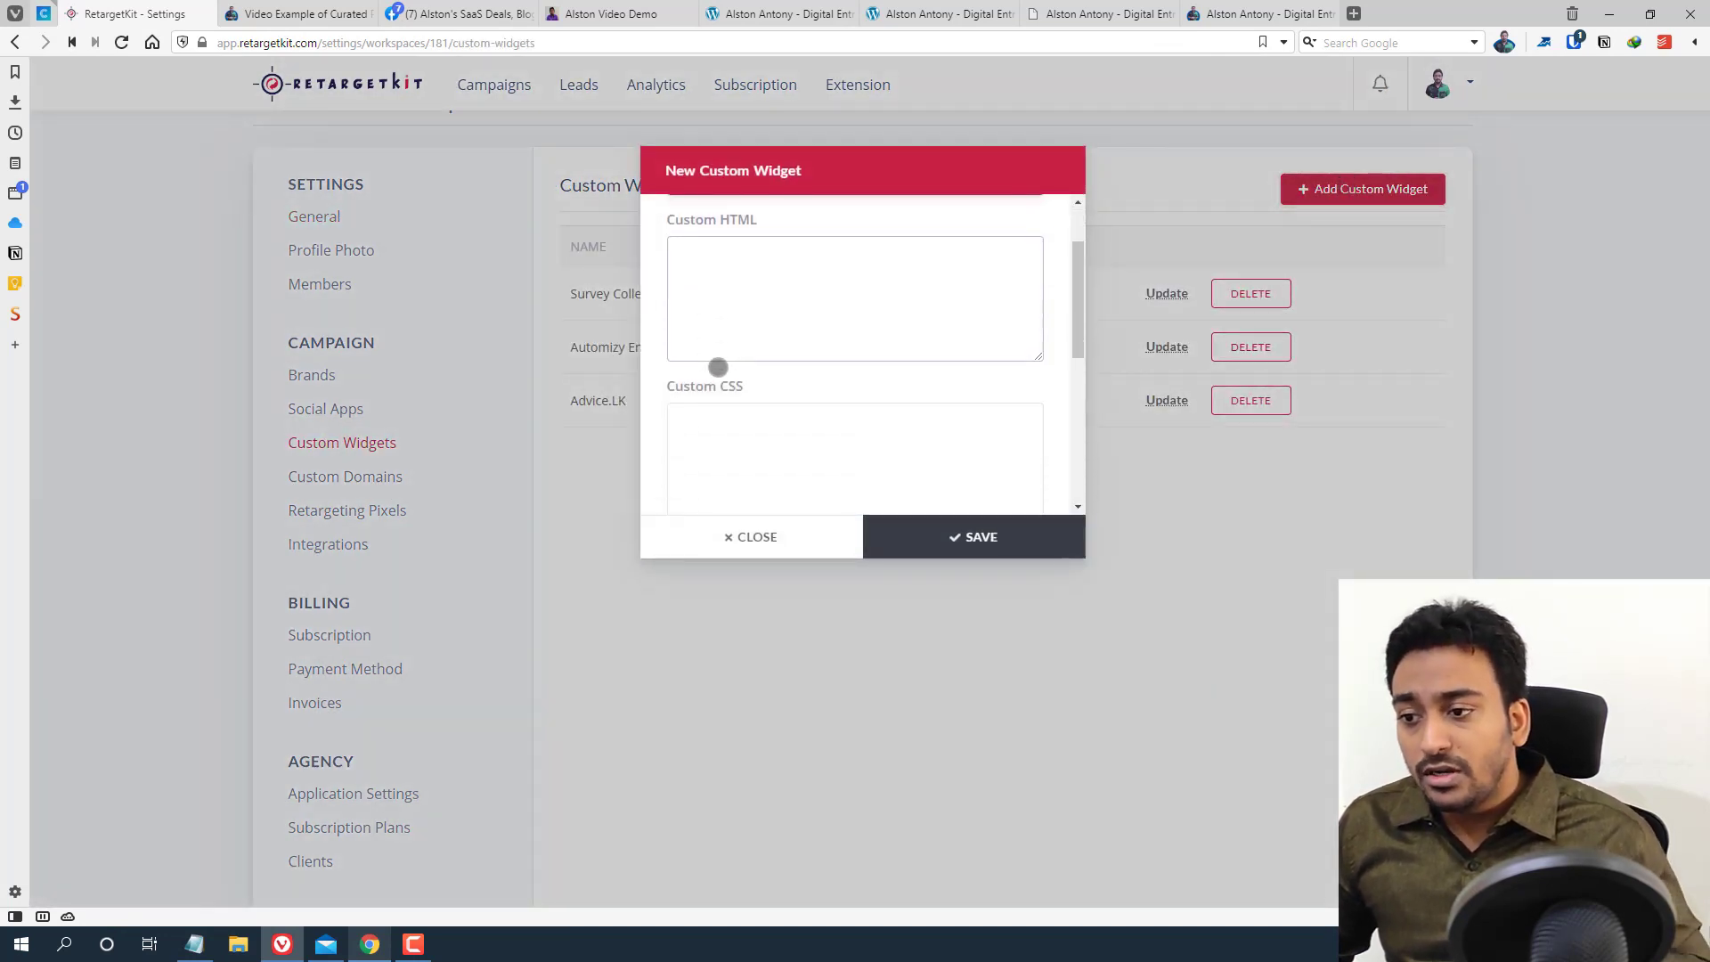
scroll(712, 405, down, 3)
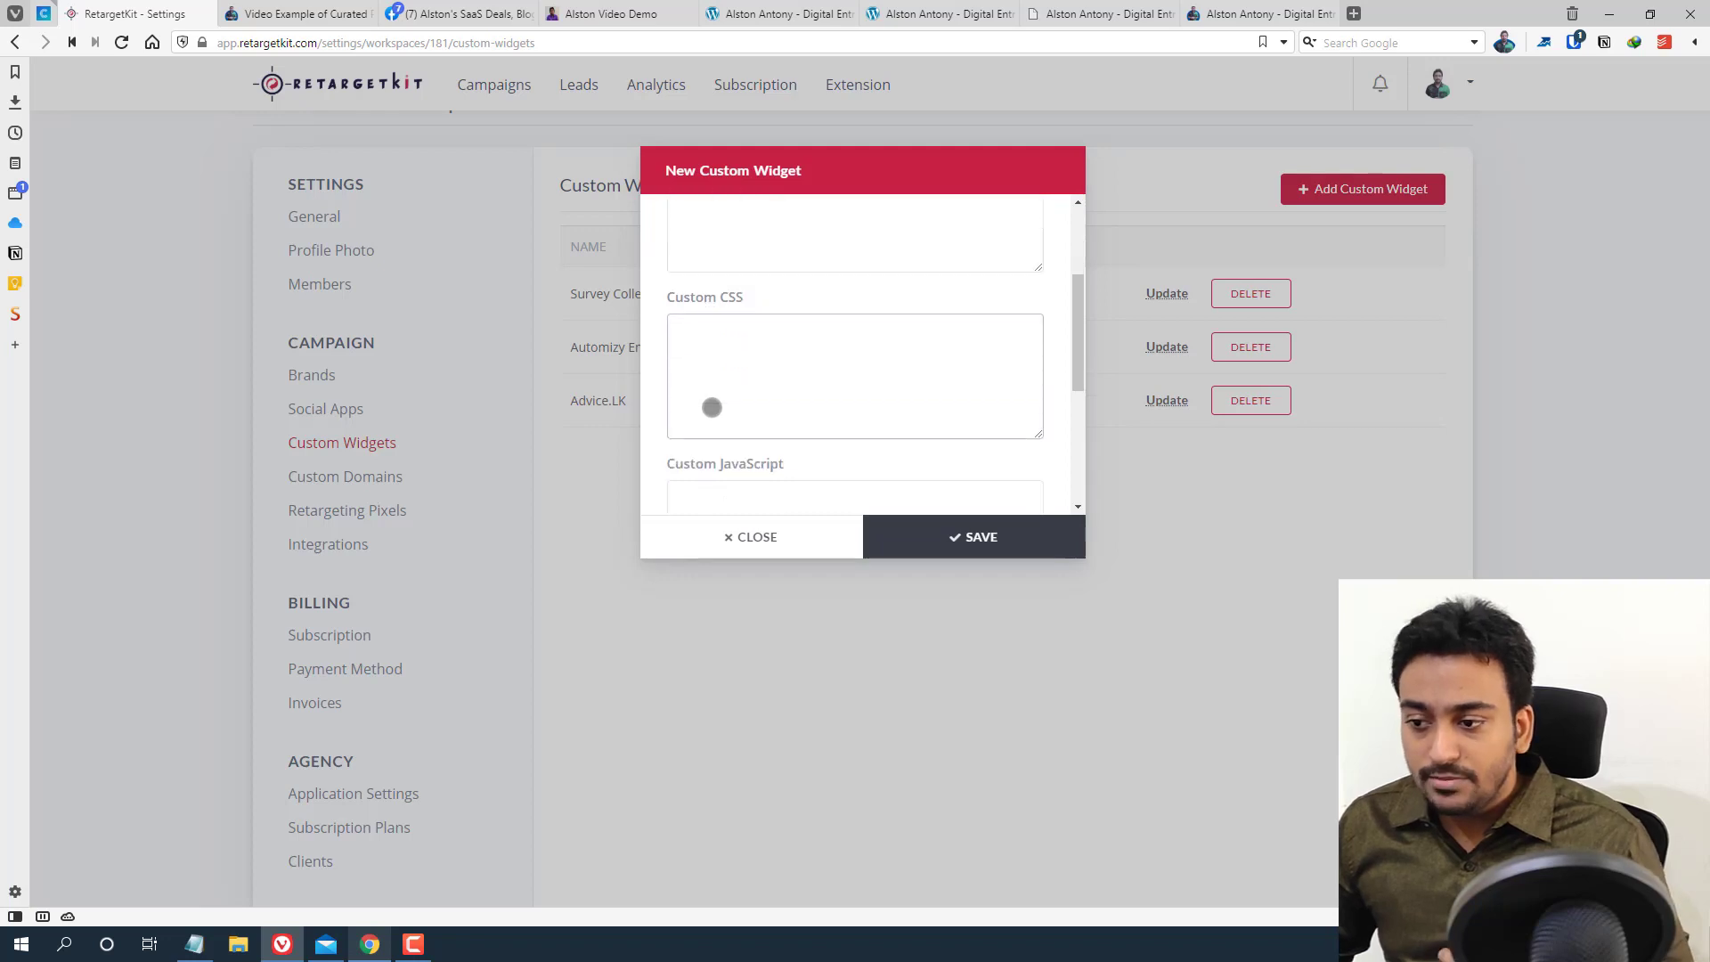
scroll(712, 407, down, 2)
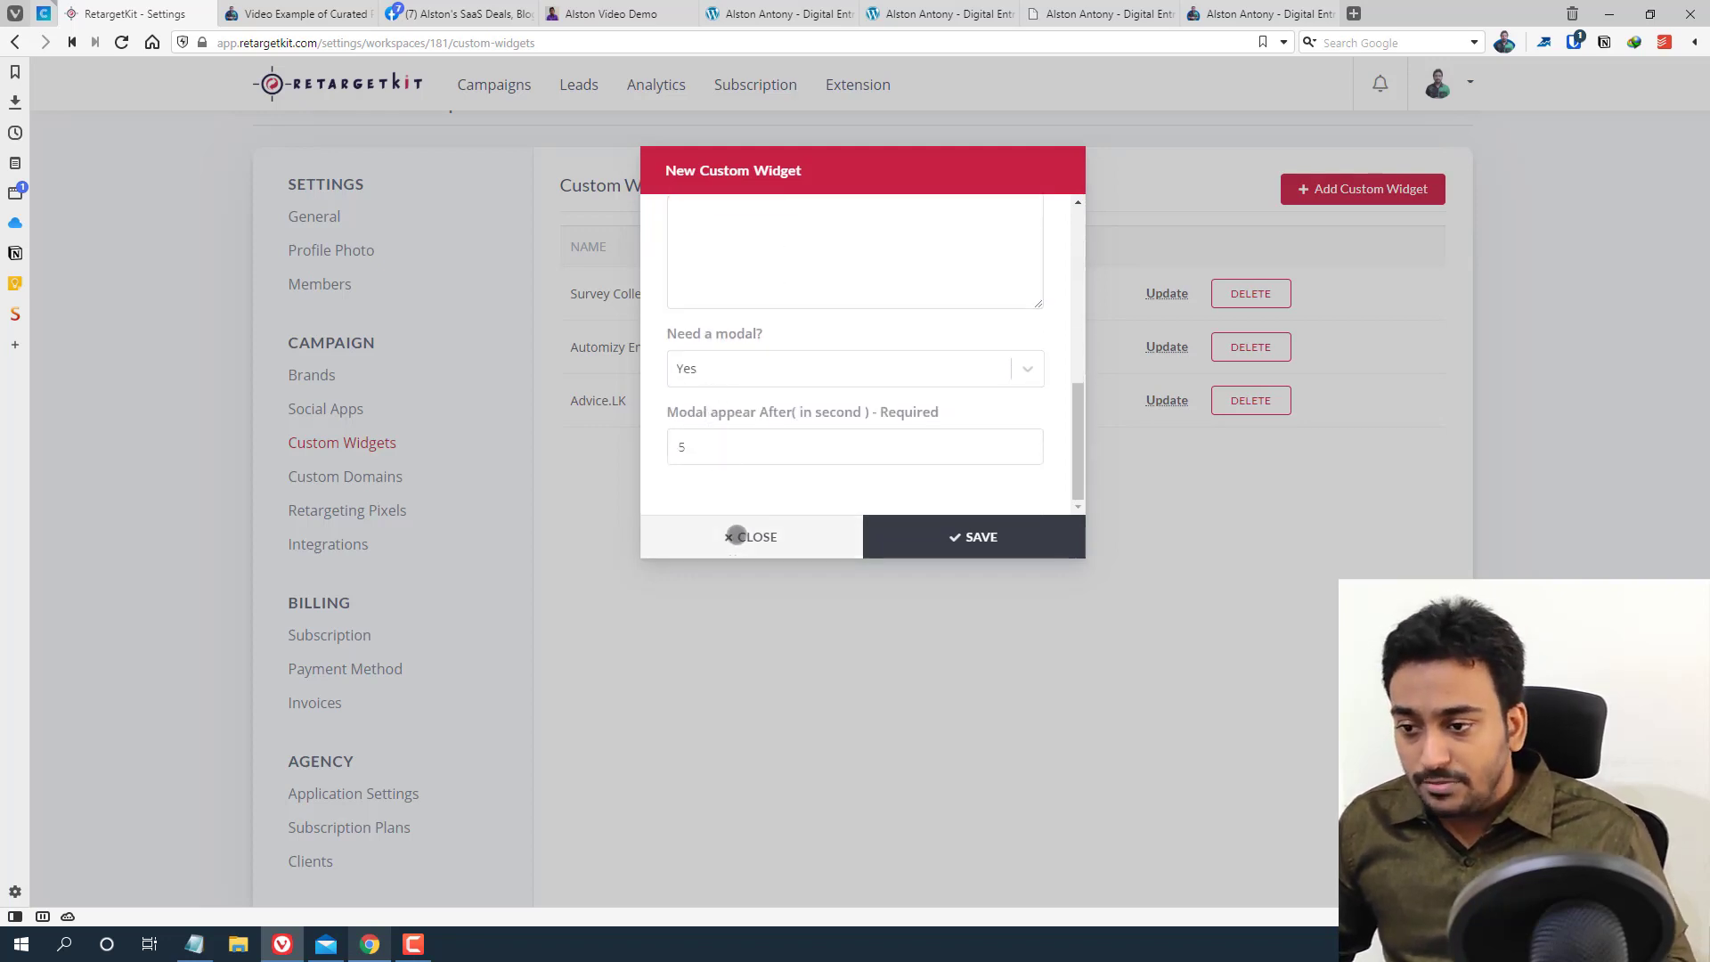
click(737, 535)
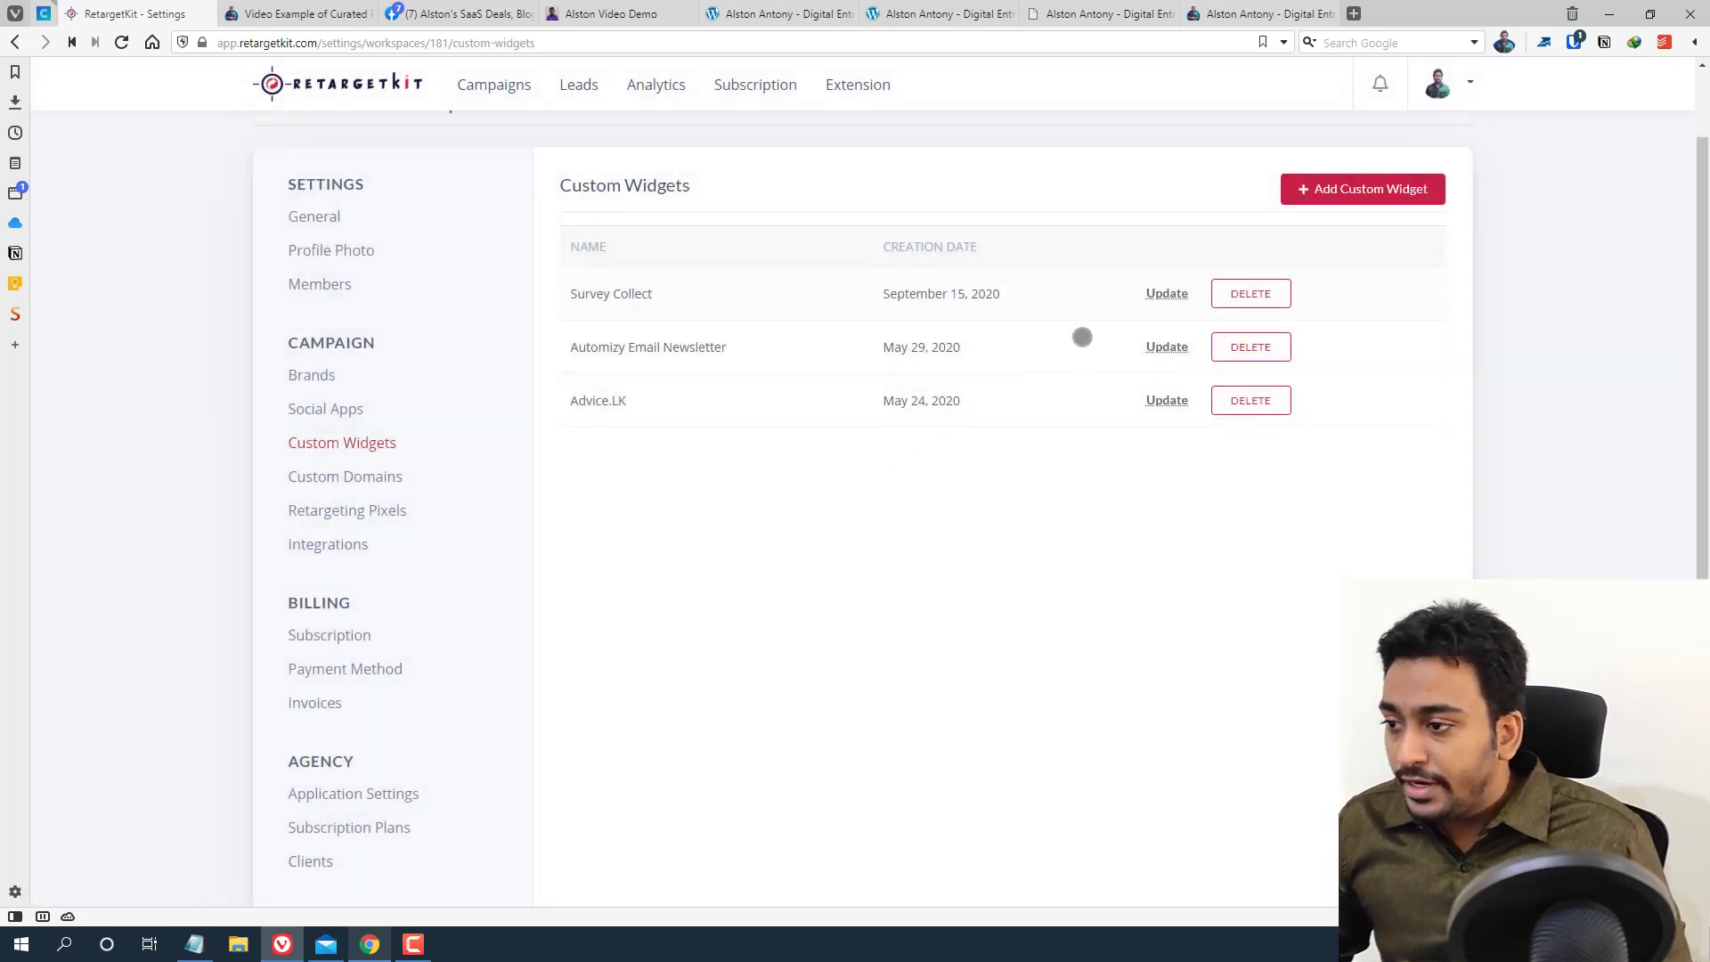
Review the Survey Collect widget's HTML code and modal settings, then close it without updating
click(1158, 293)
scroll(721, 330, up, 3)
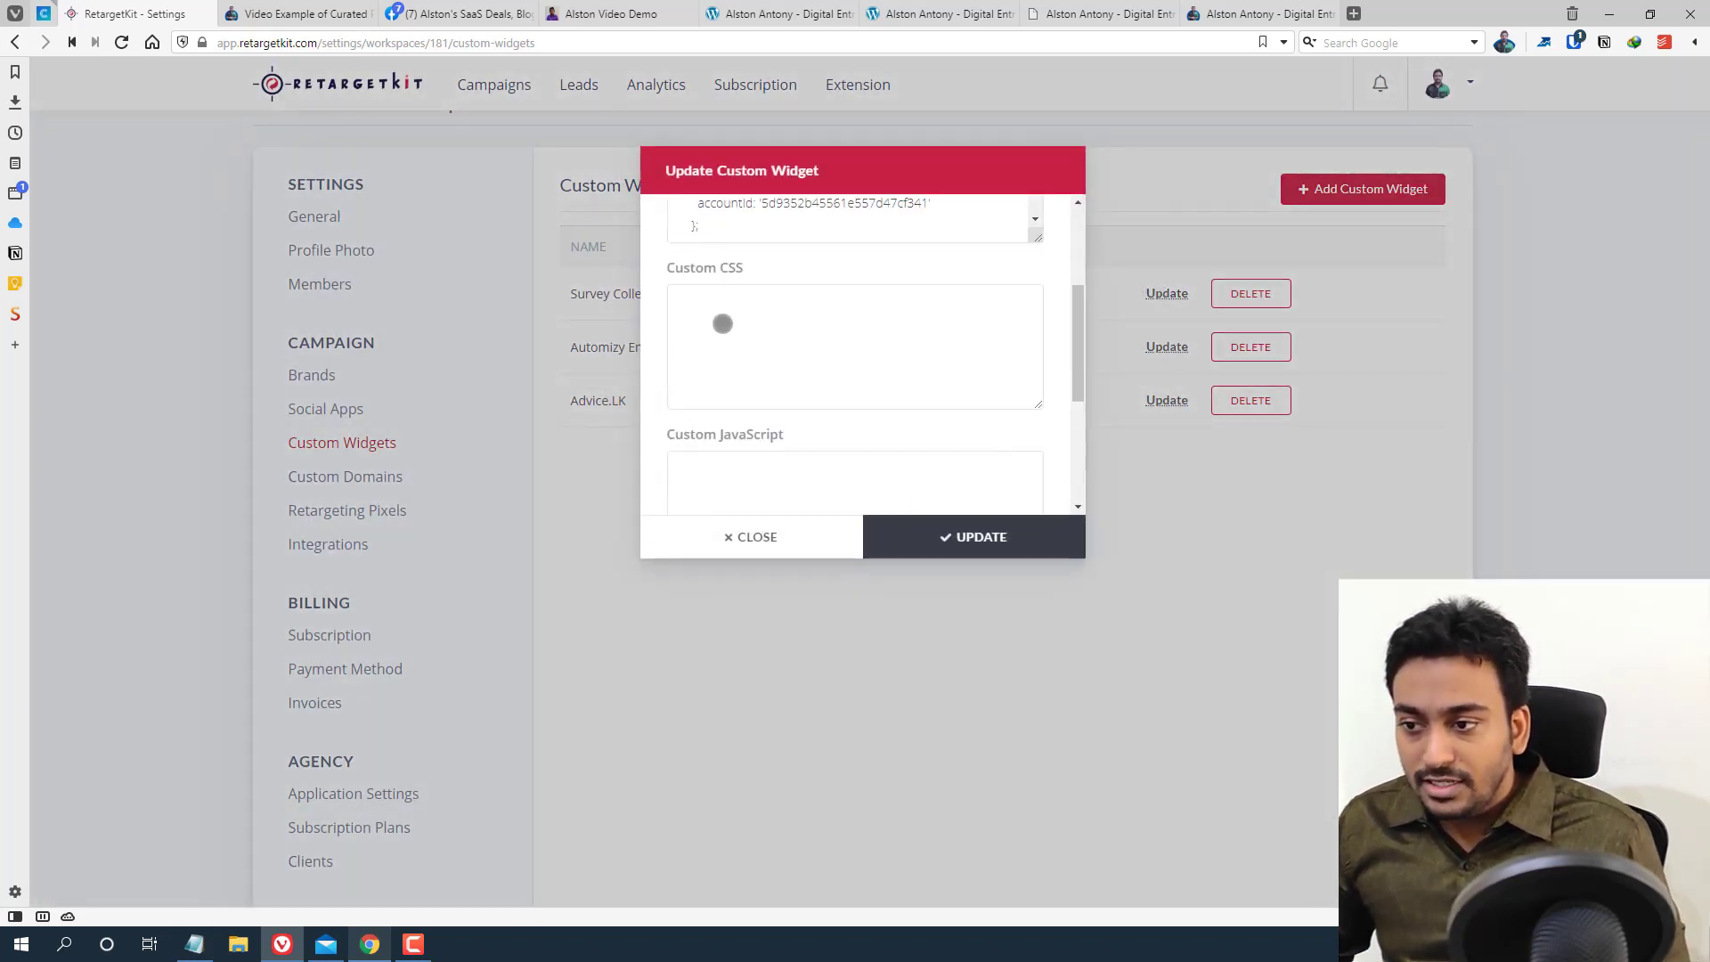
scroll(723, 323, up, 3)
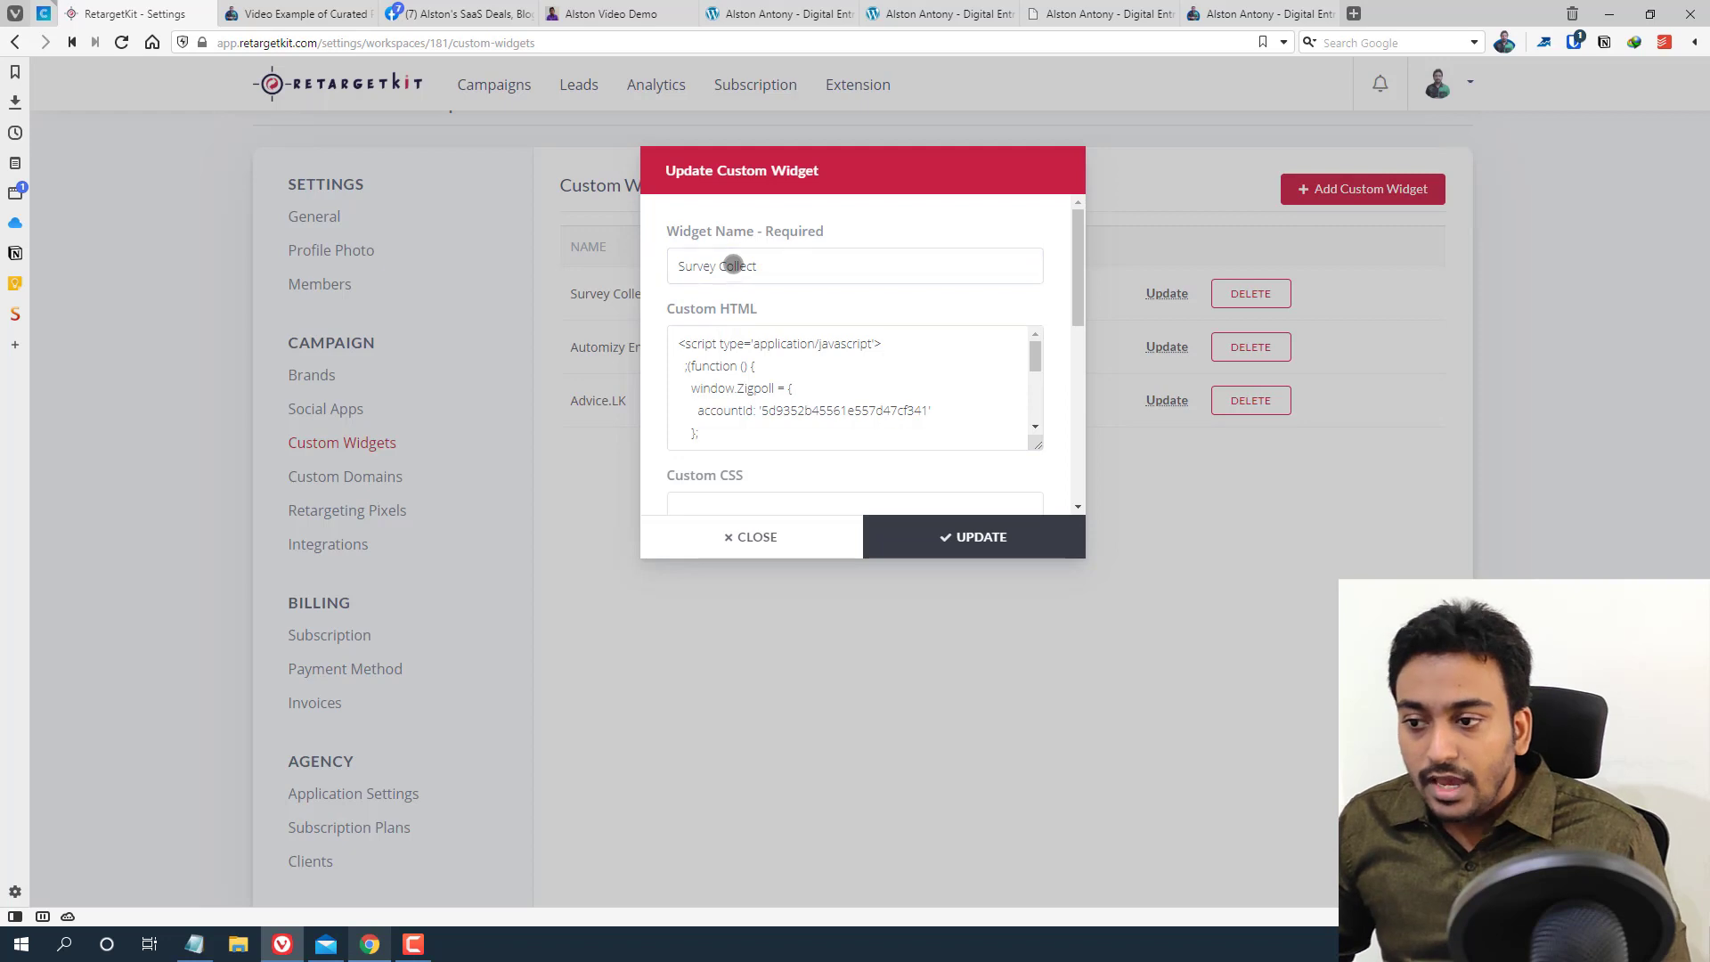
scroll(733, 266, down, 1)
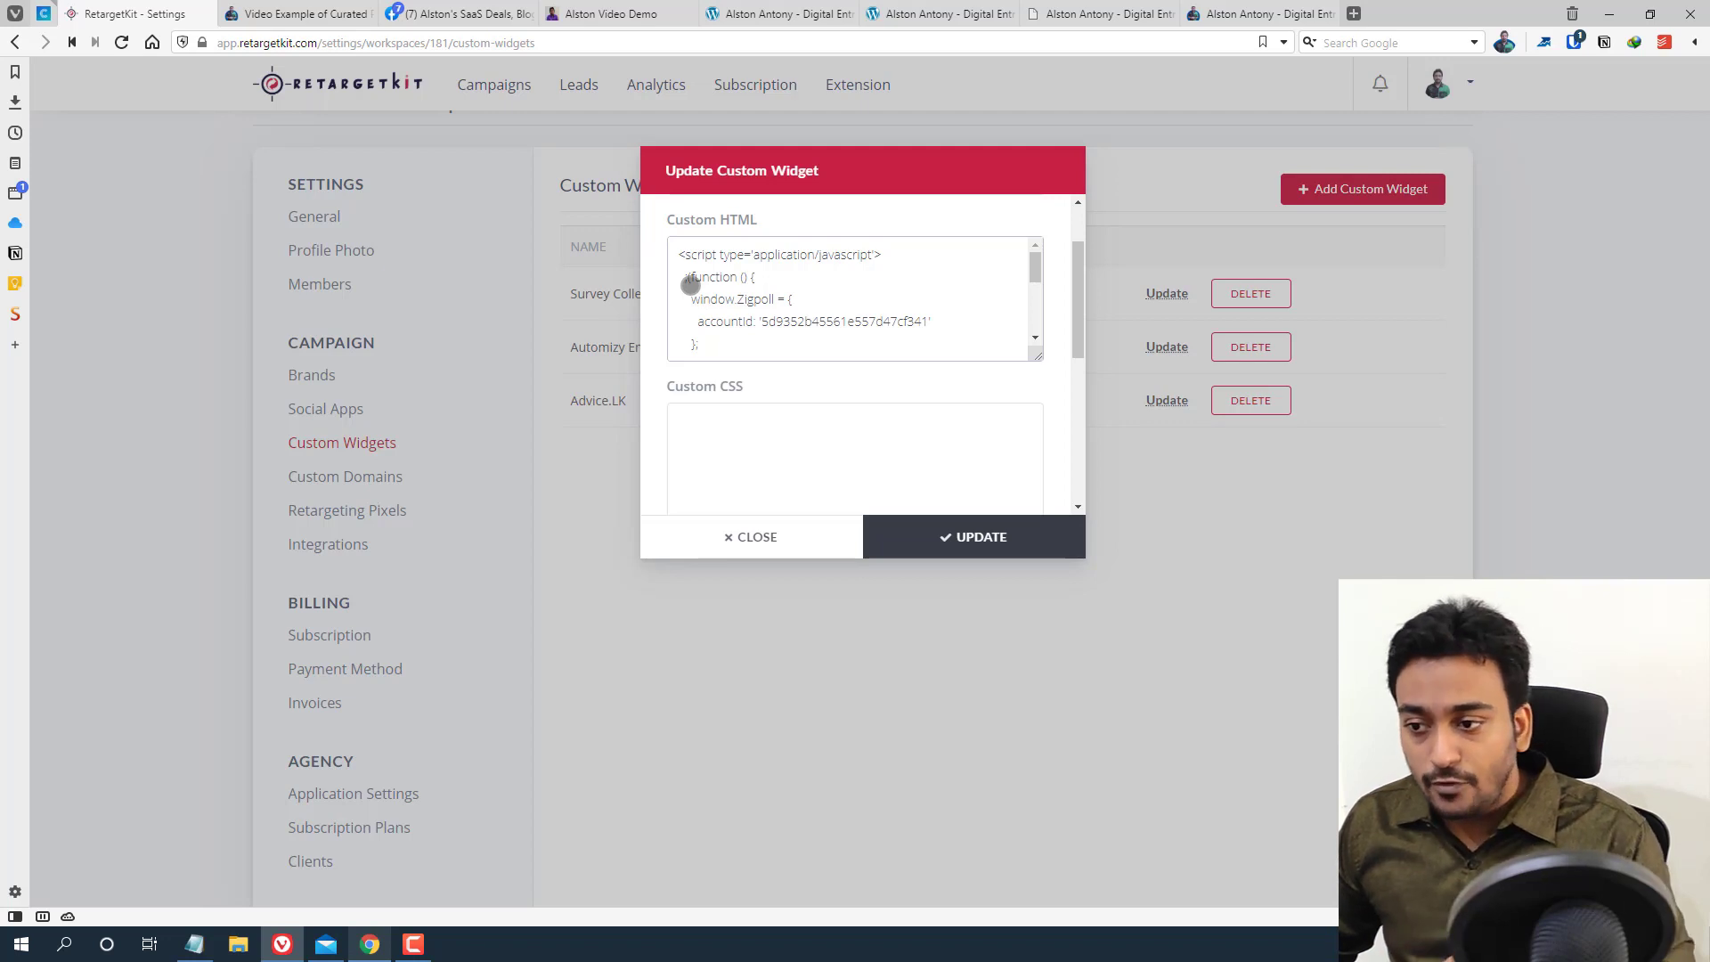
scroll(691, 285, down, 5)
scroll(704, 339, down, 2)
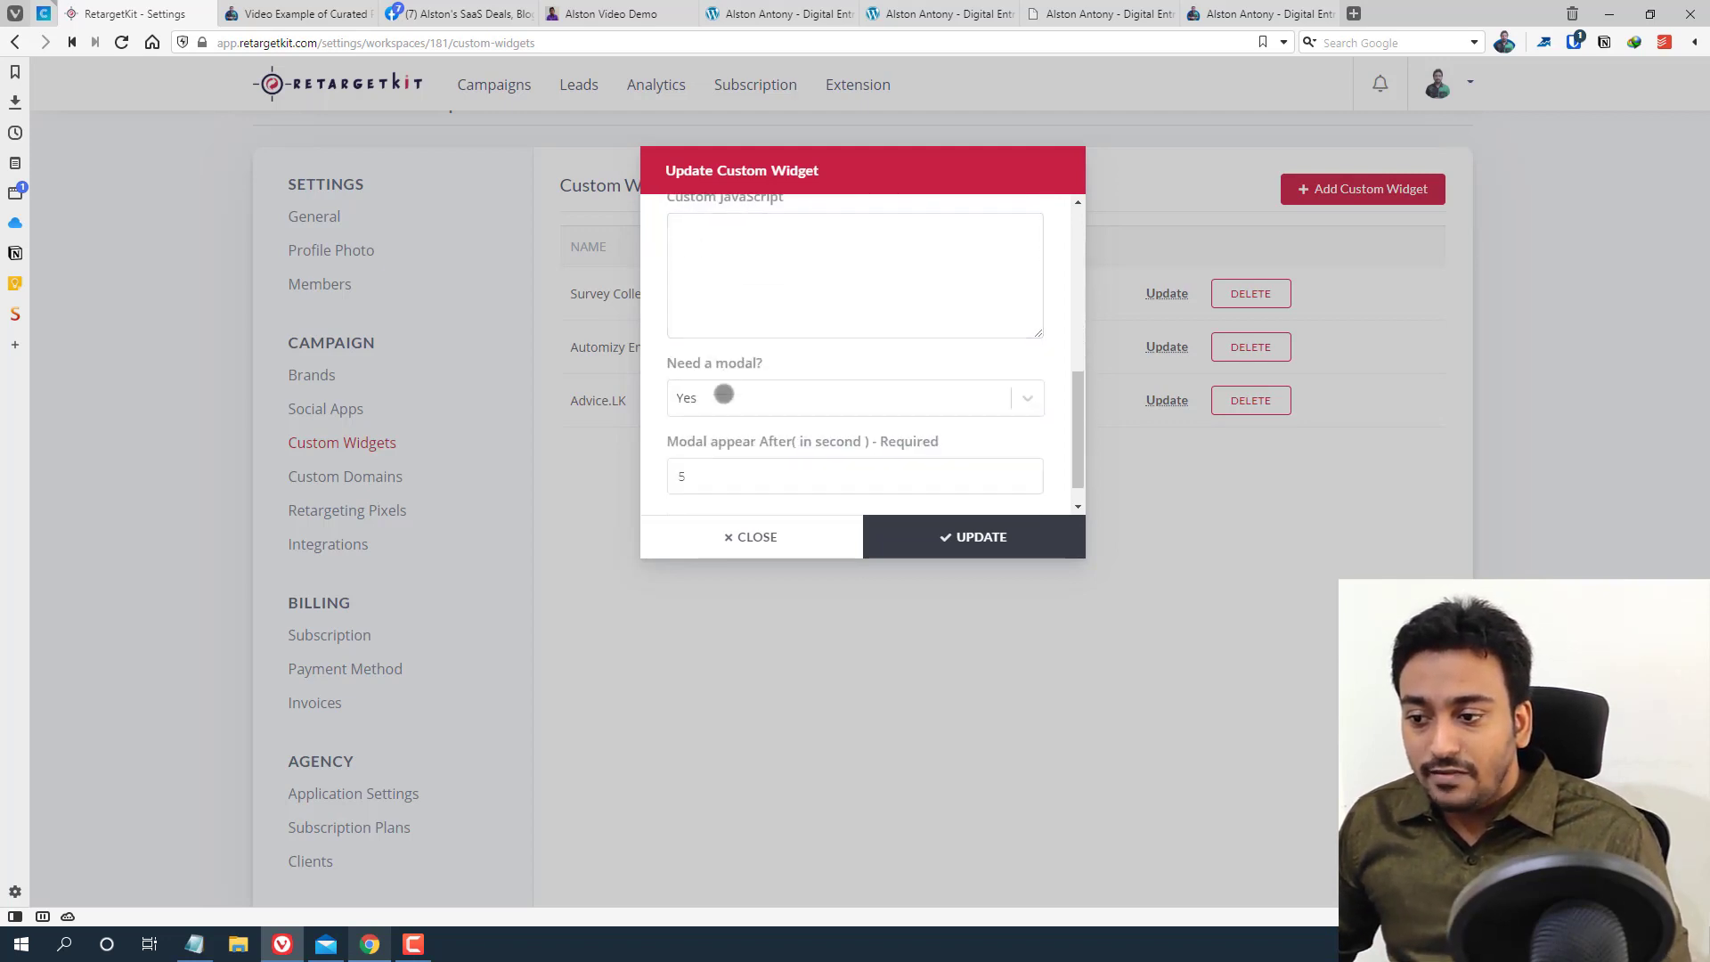
click(763, 534)
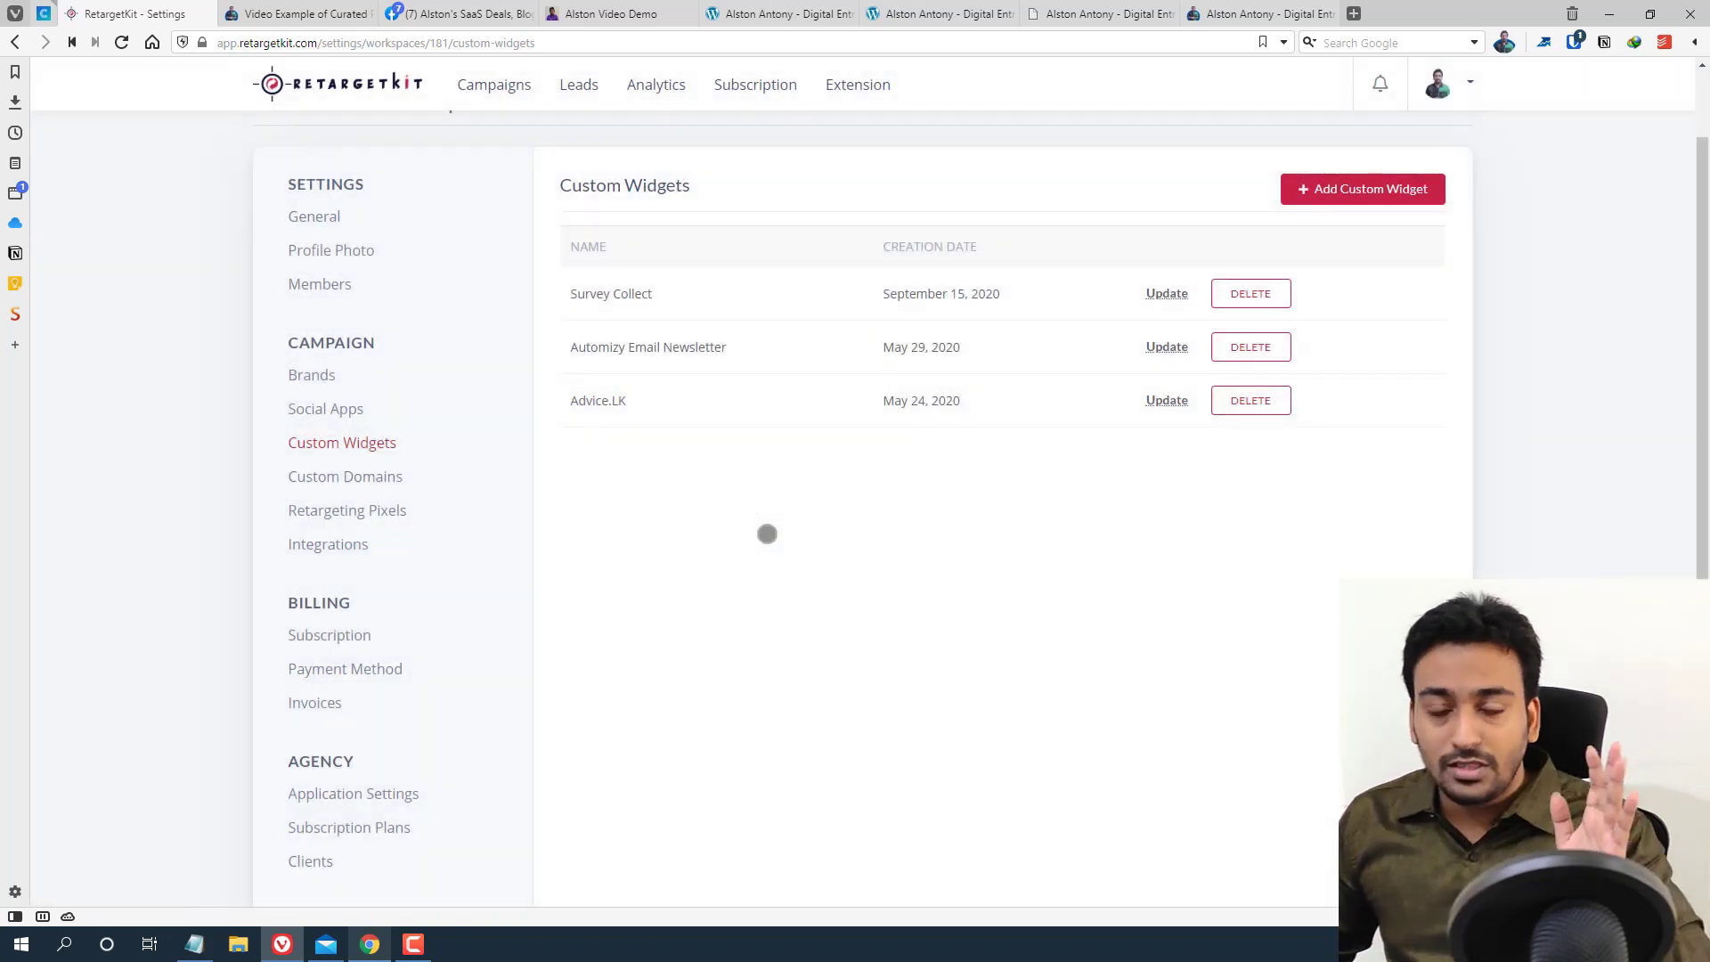
Go to the campaigns page and switch the brand to Alston.link
click(491, 85)
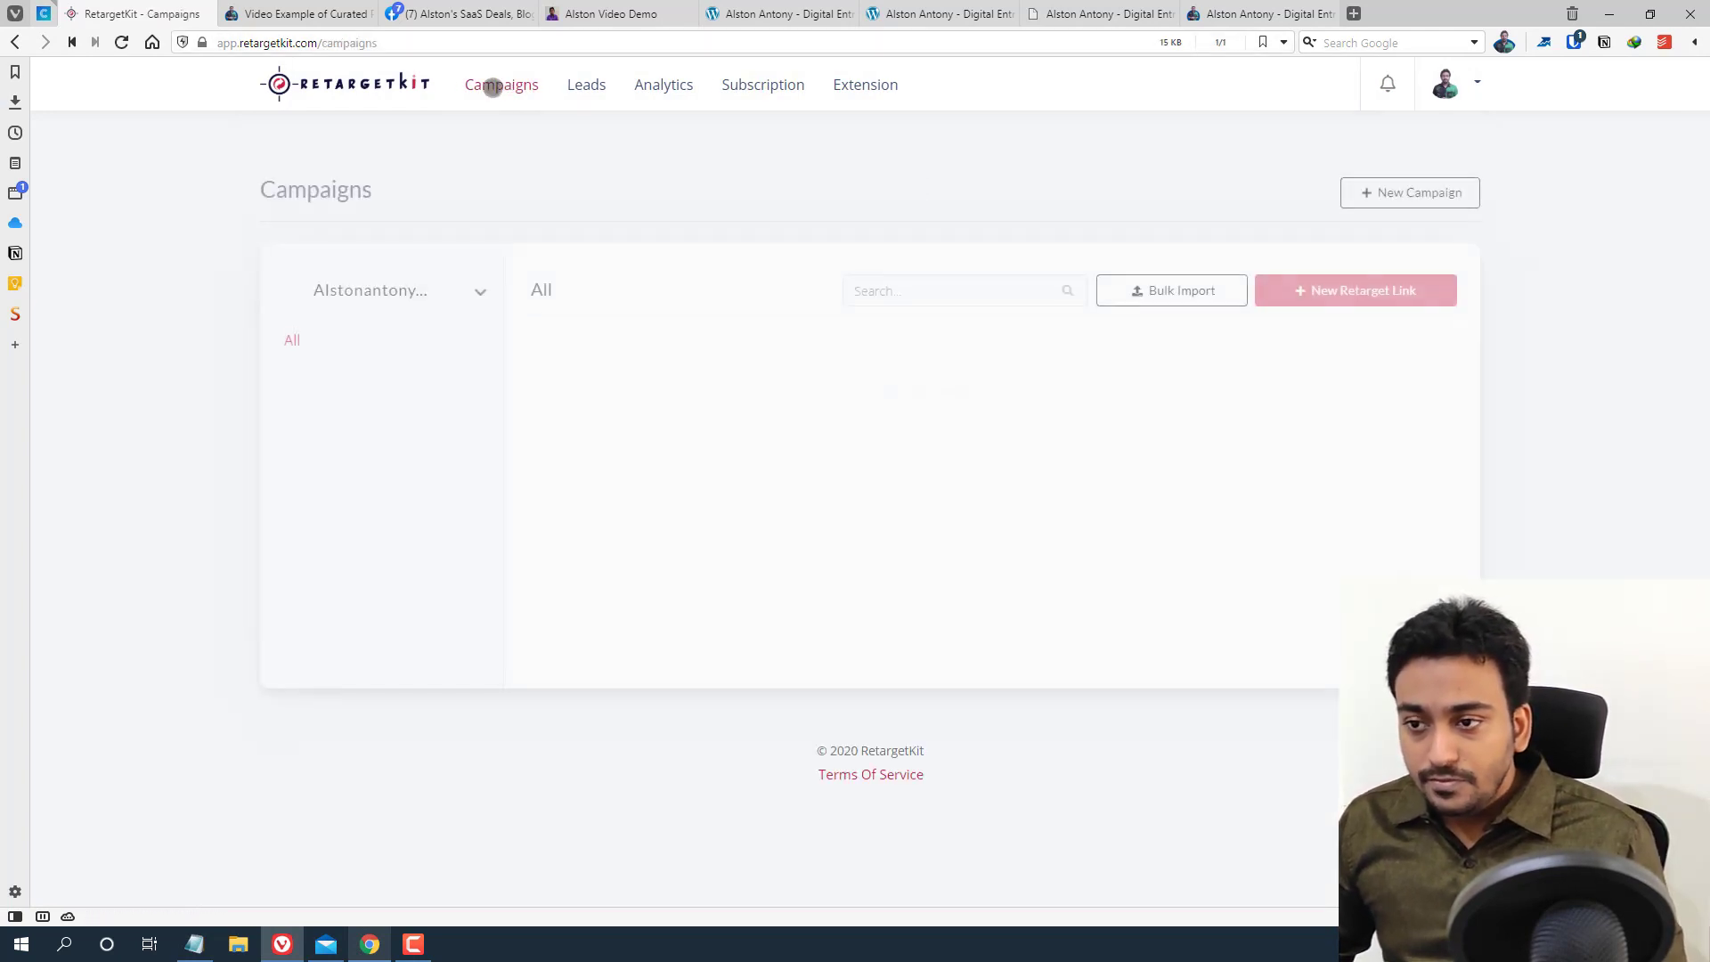
click(429, 292)
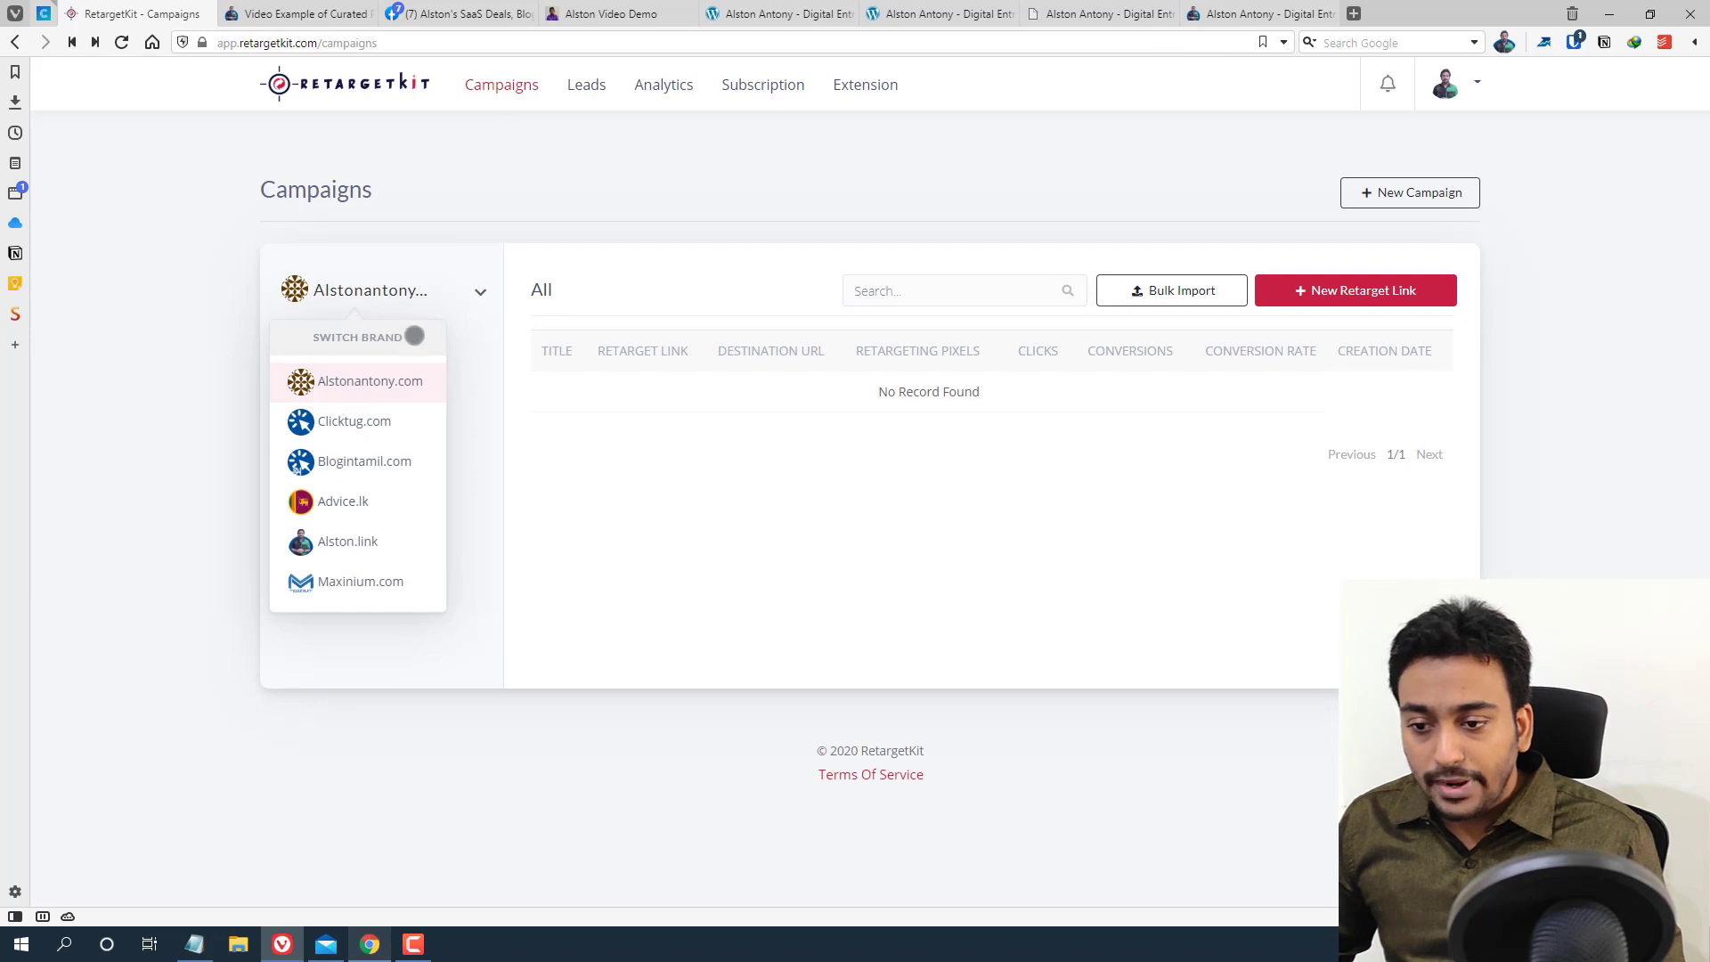
click(347, 540)
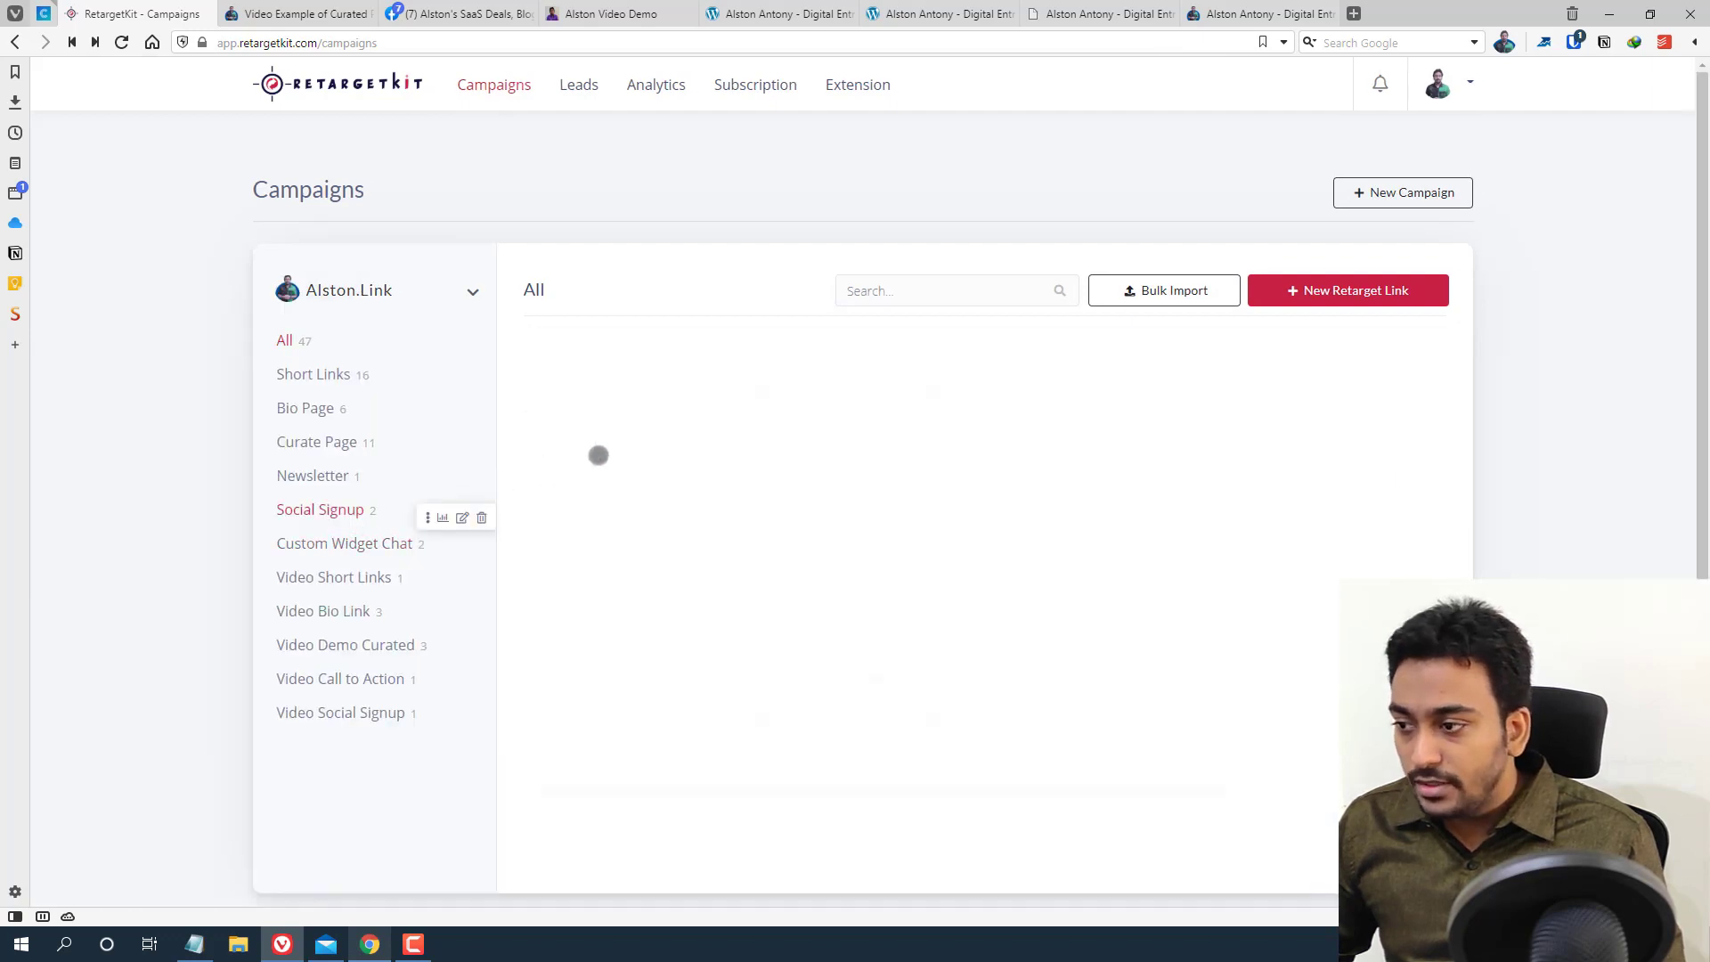
Start a new Alston.link campaign of type Custom Widgets named "Video Custom Widget"
click(1379, 195)
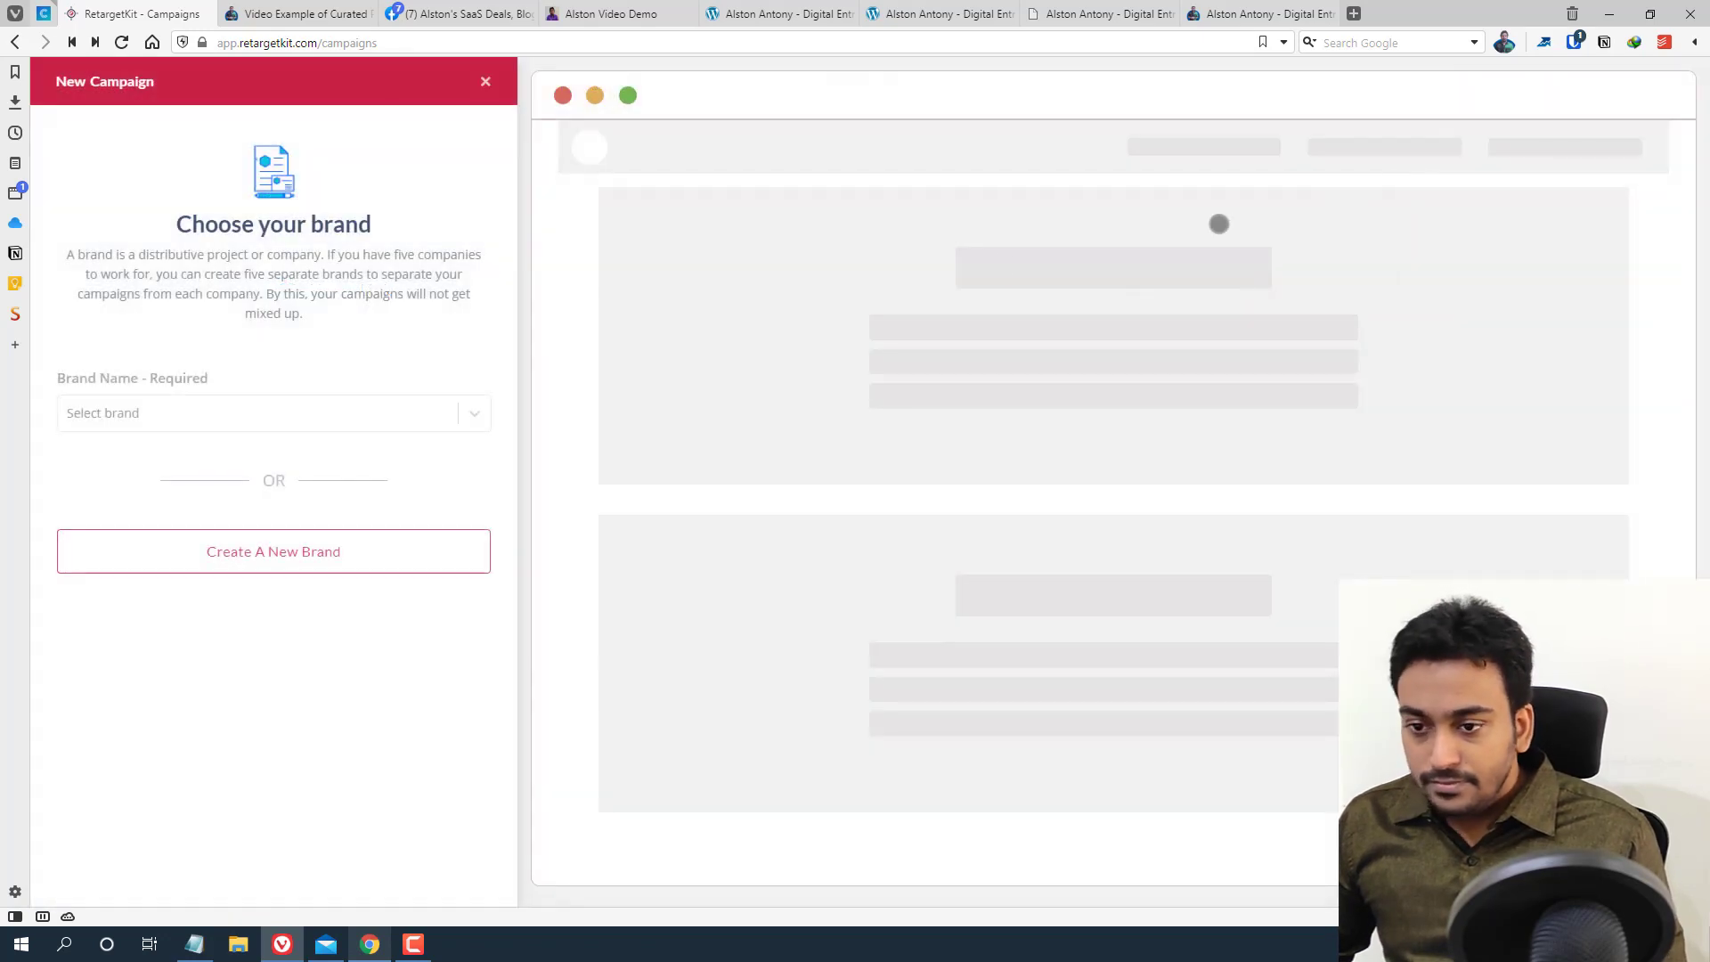
click(179, 412)
click(189, 470)
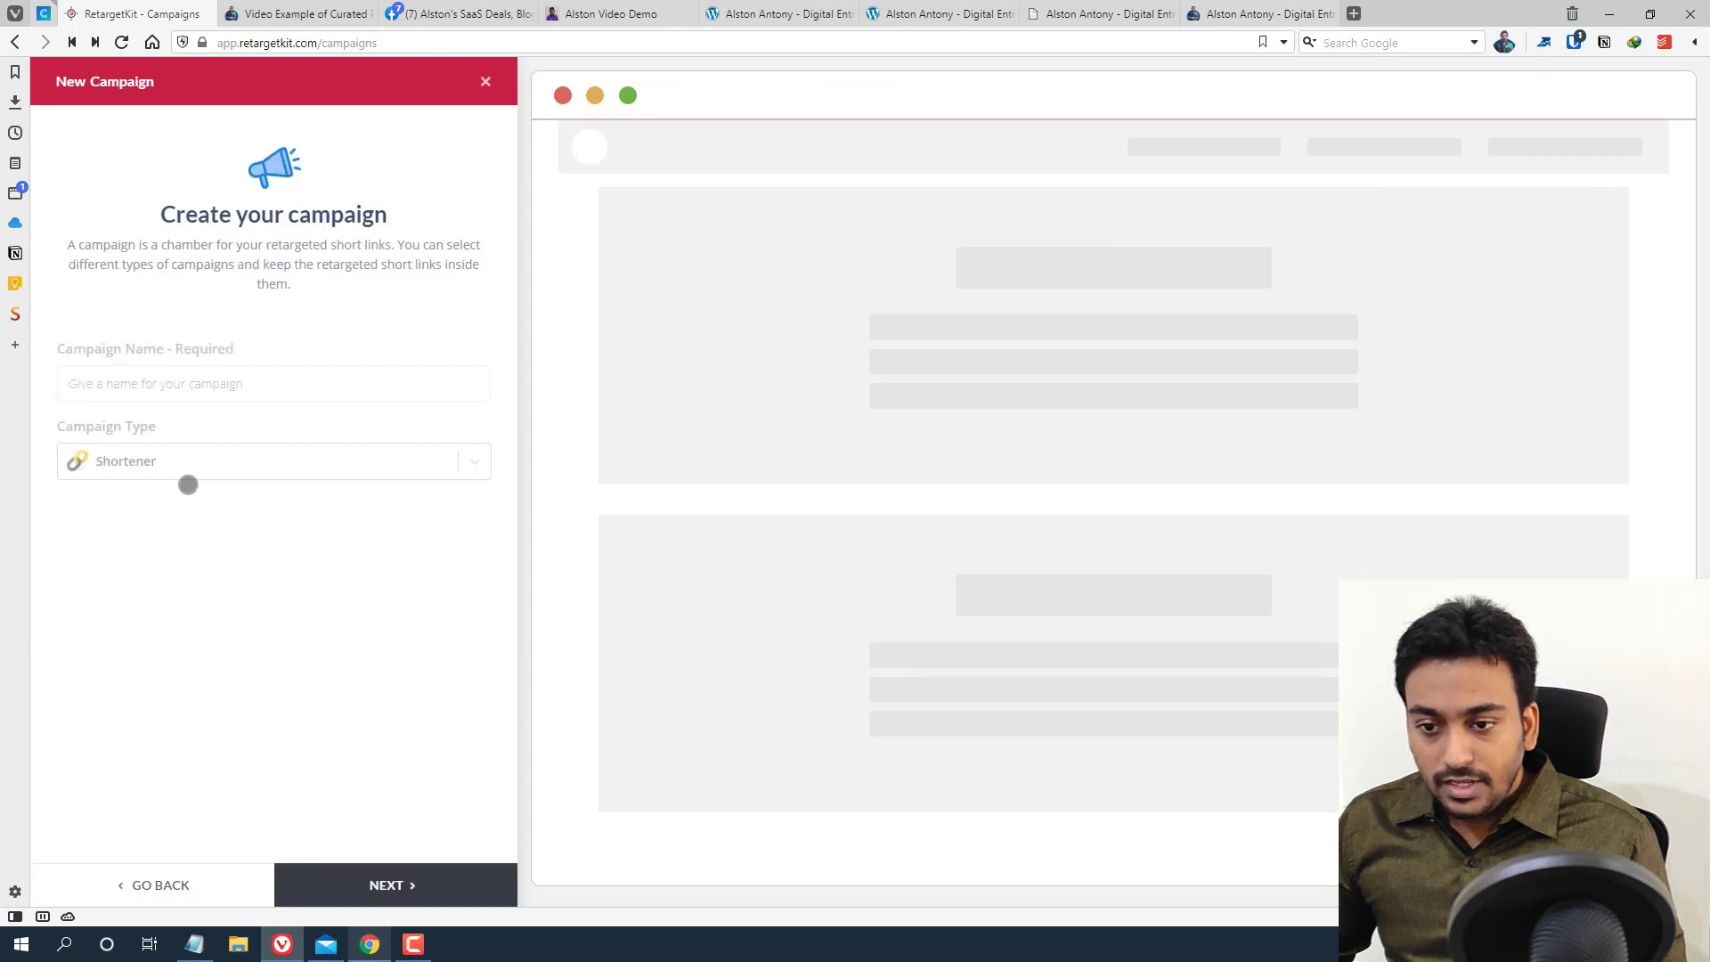
click(169, 472)
scroll(178, 535, down, 3)
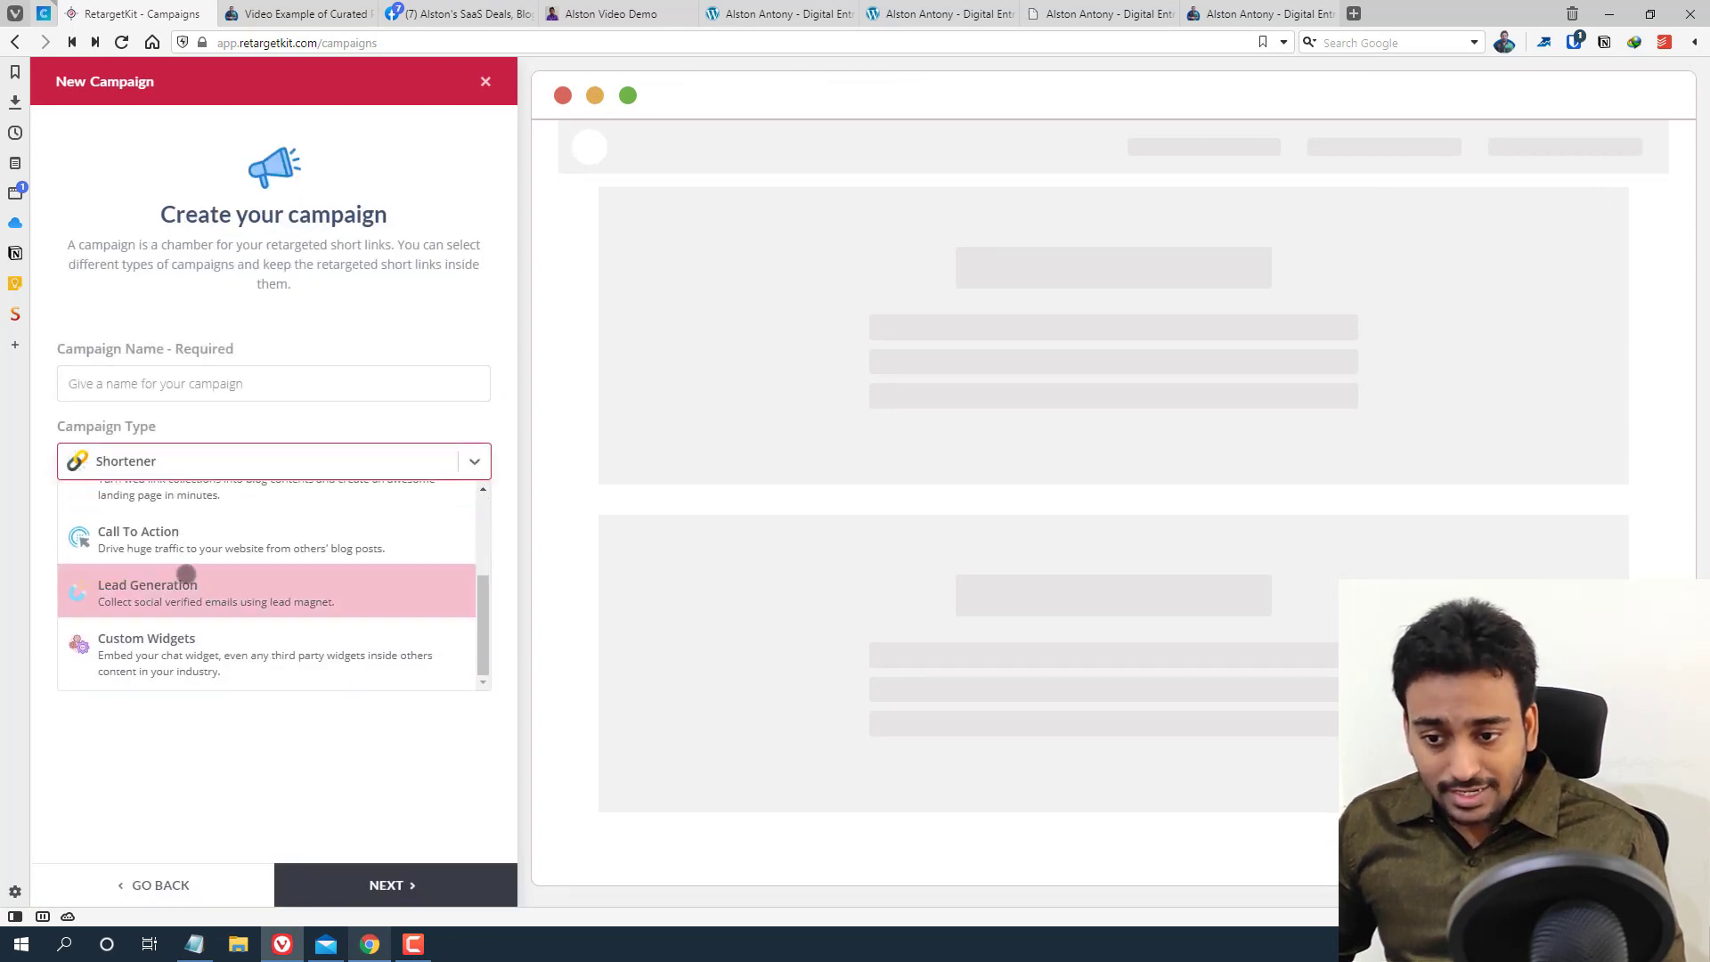
click(194, 638)
click(222, 390)
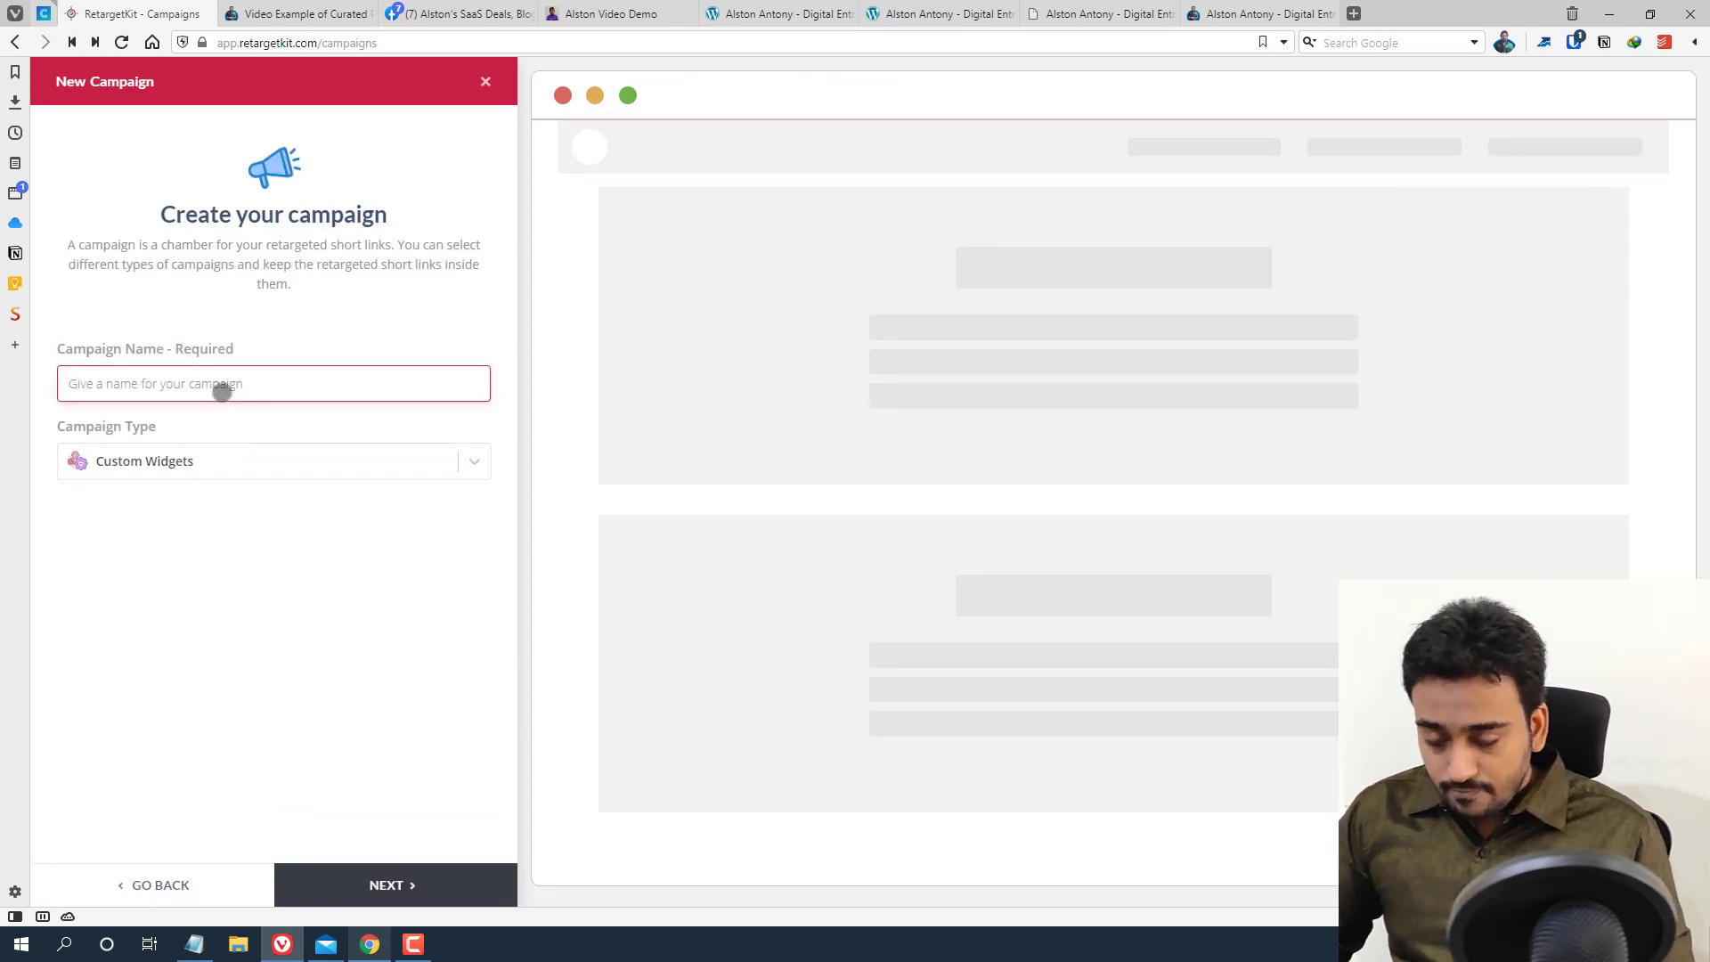
text(Video Custom)
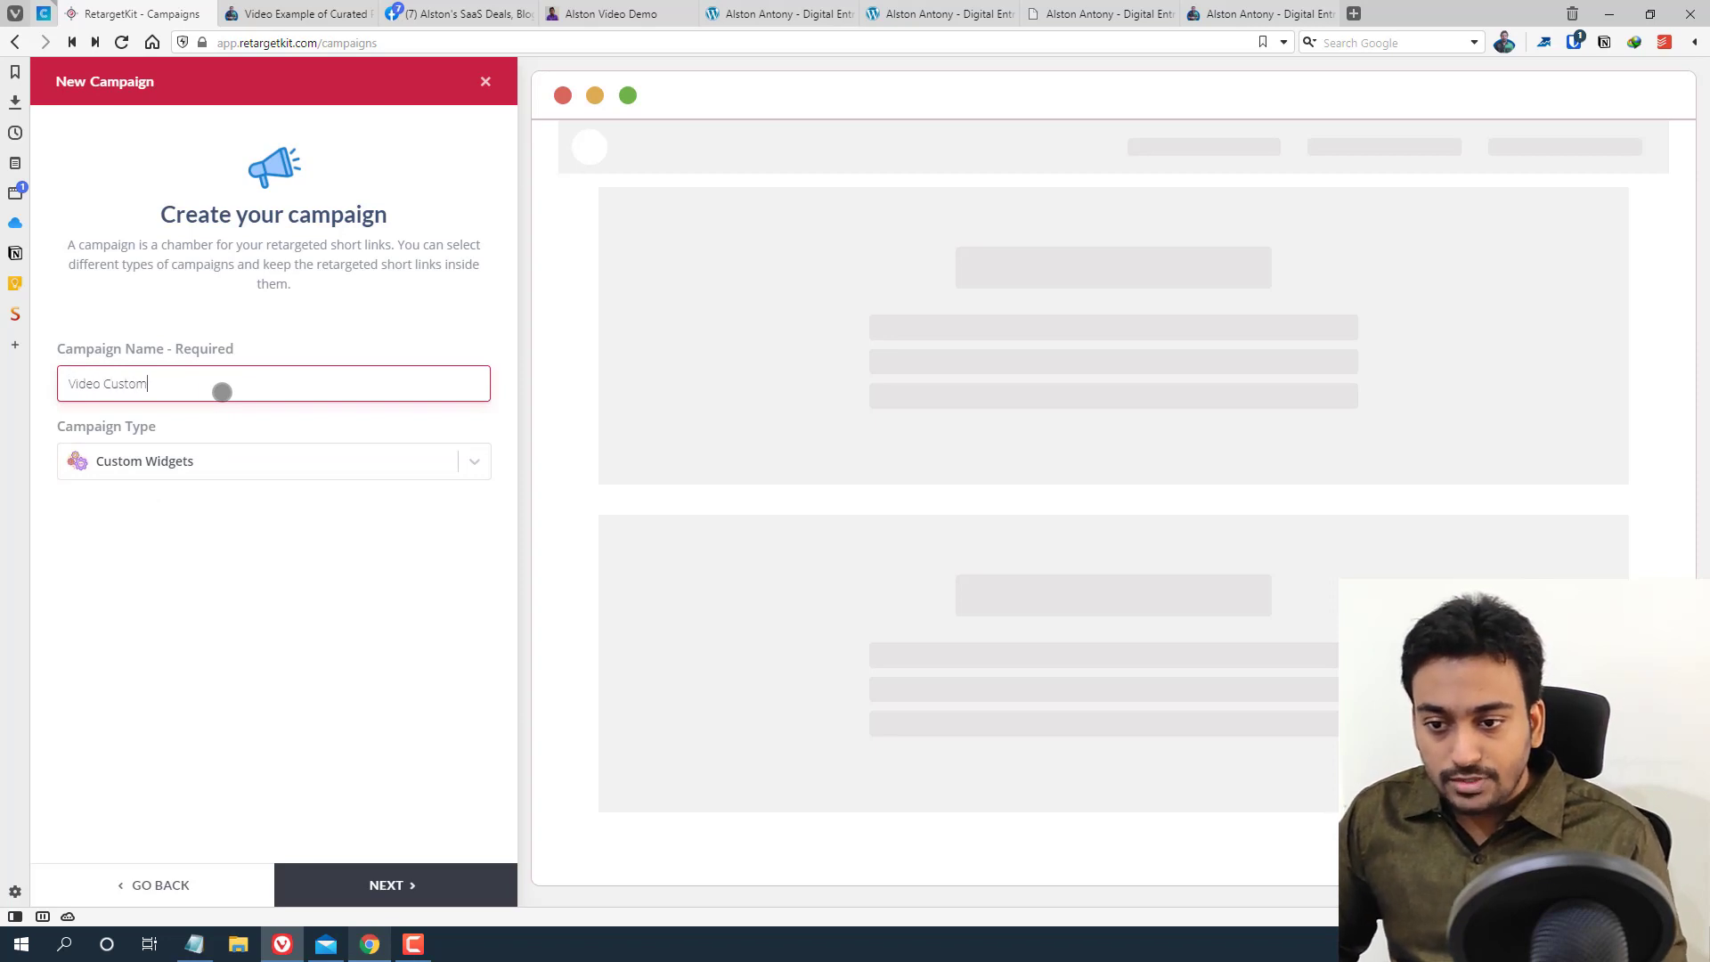
text( Widget)
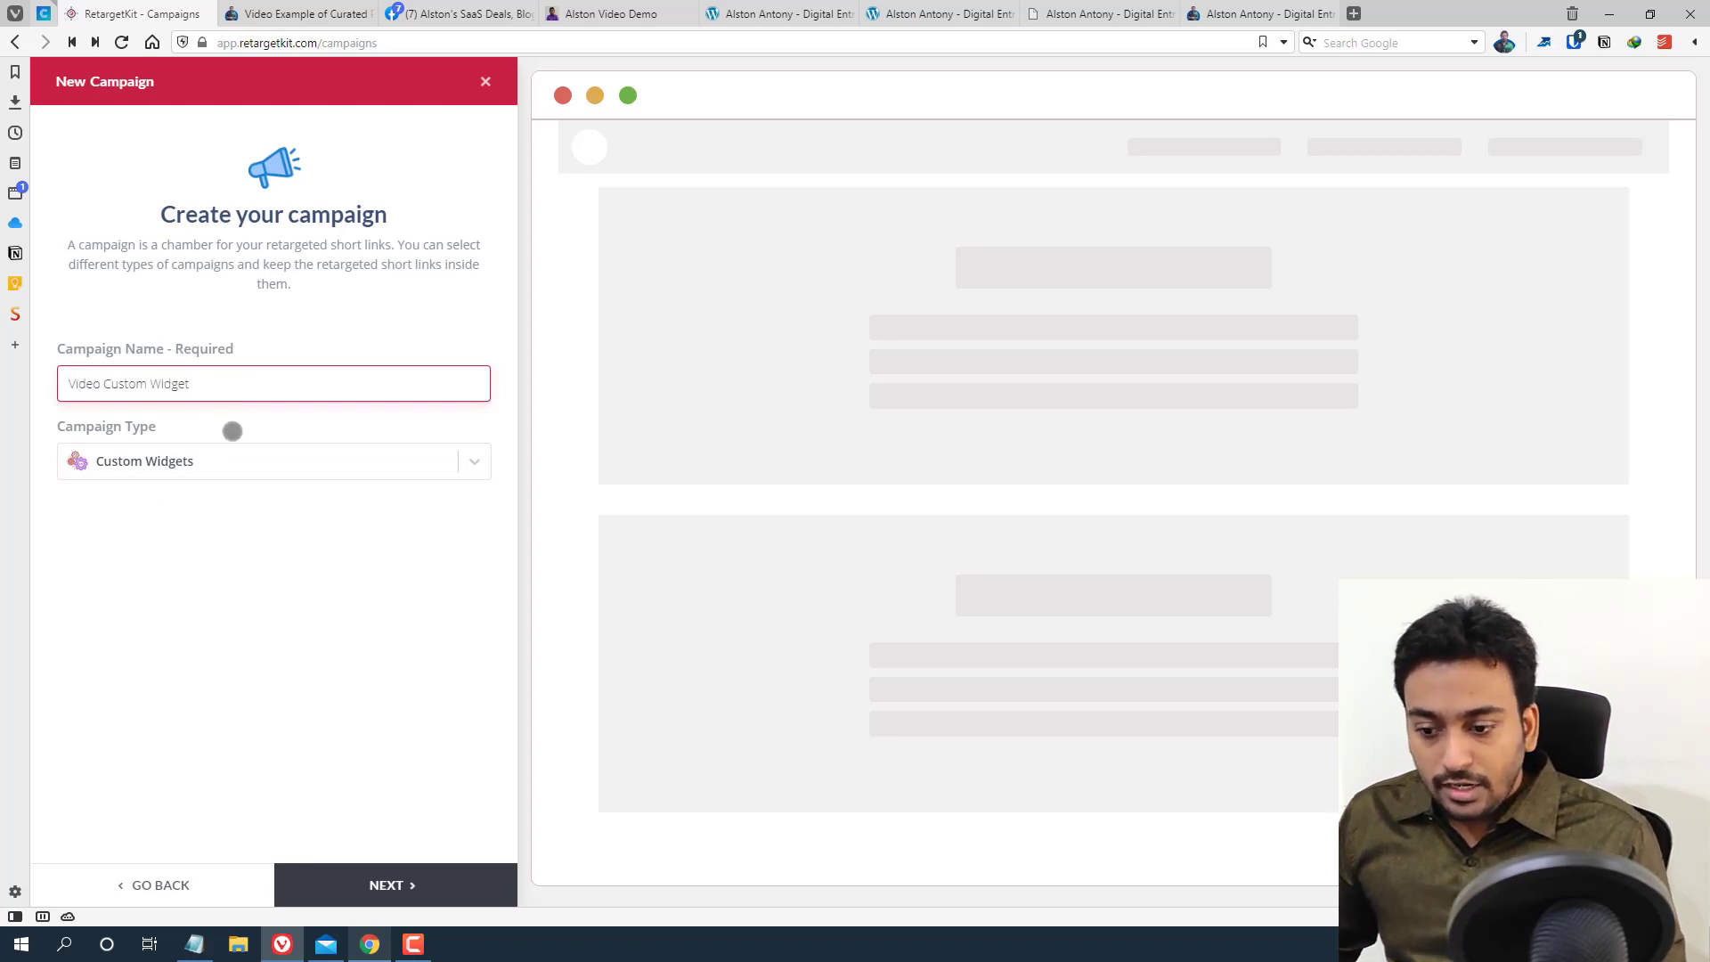
click(352, 882)
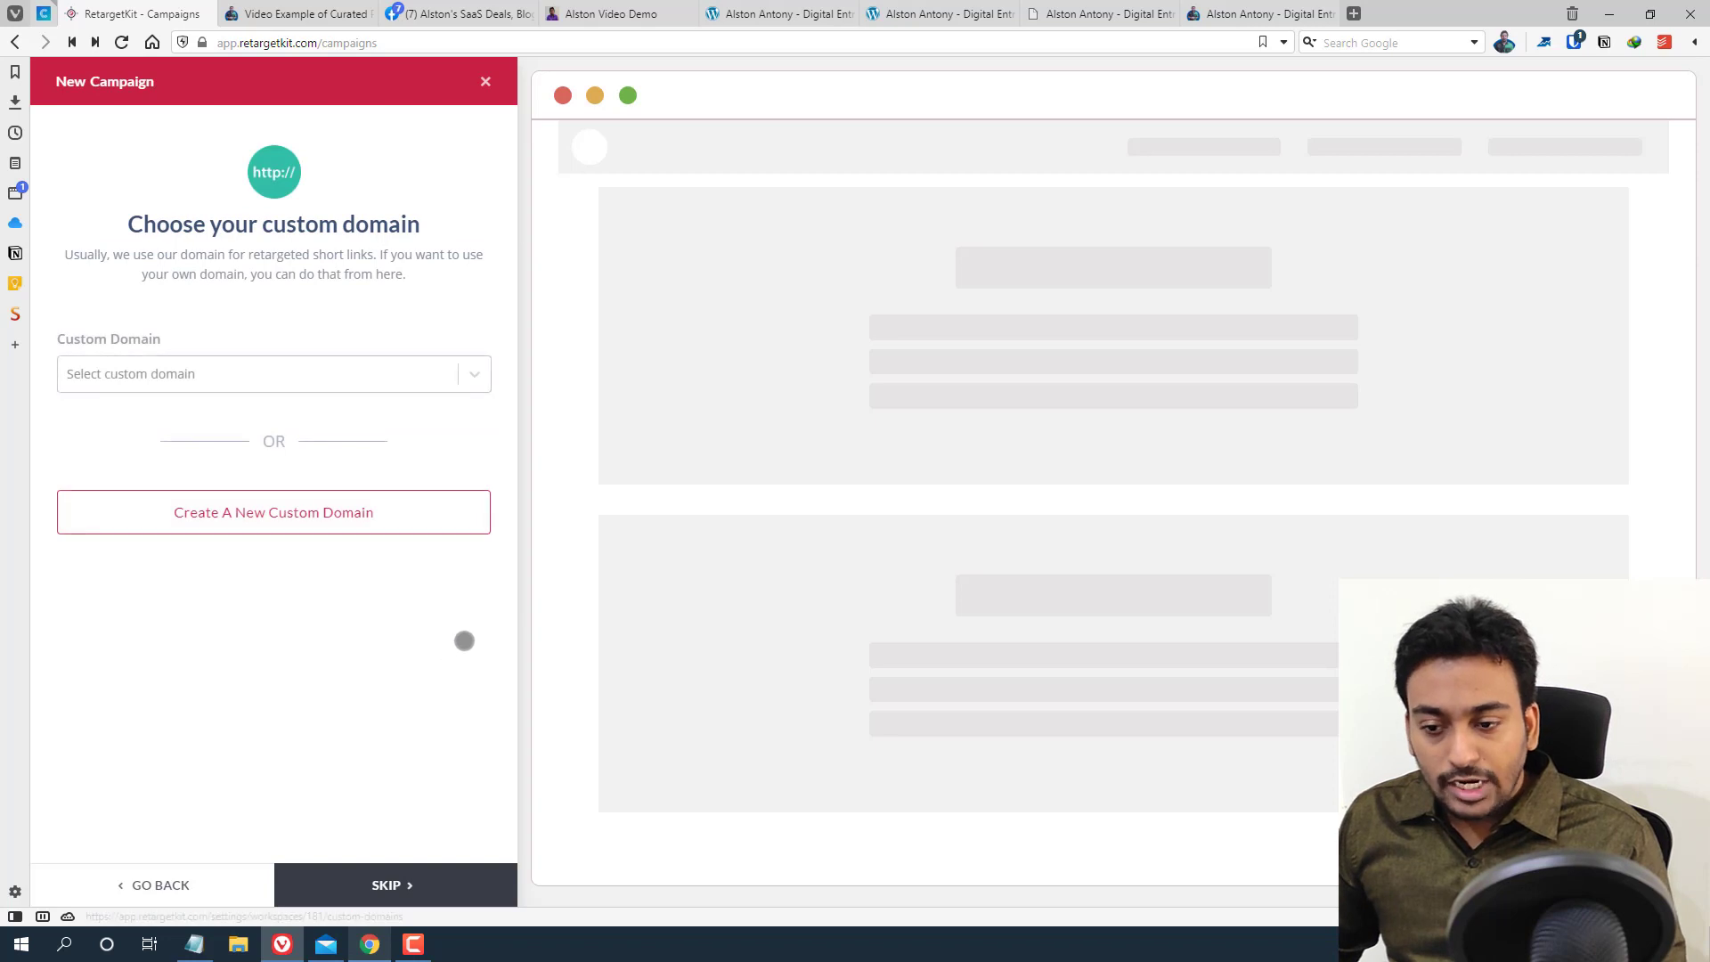
Skip the custom domain and assign the SaaSpirate retargeting pixel to the campaign
click(392, 881)
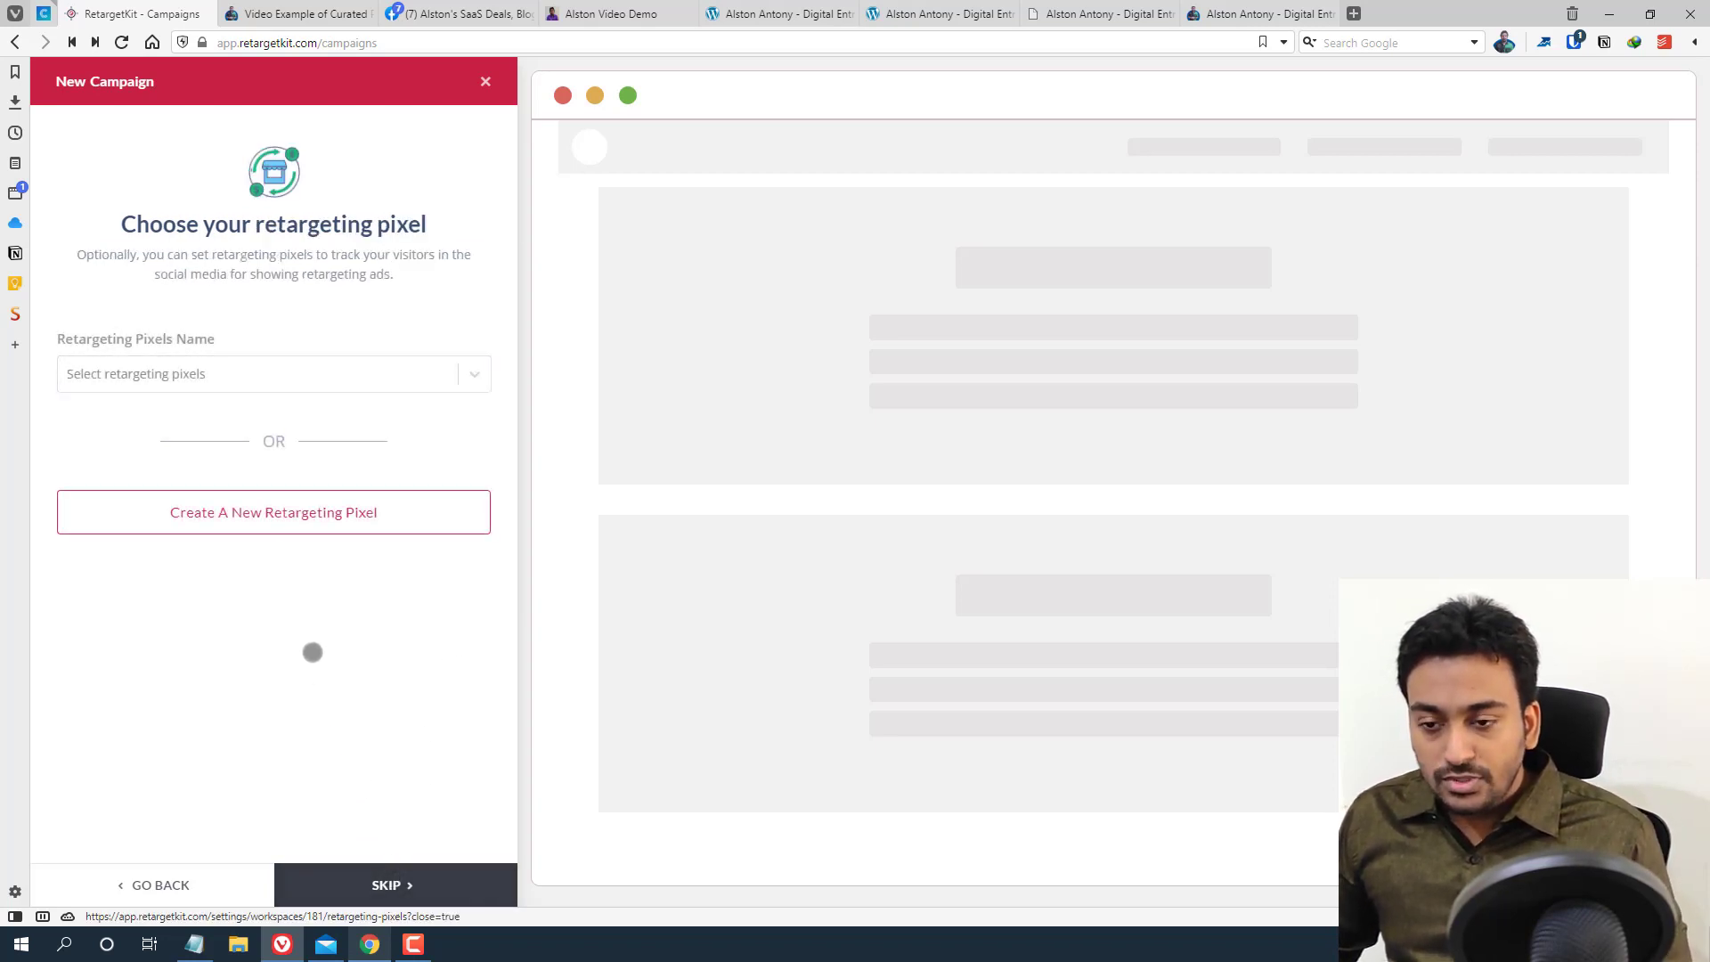
click(208, 371)
click(202, 420)
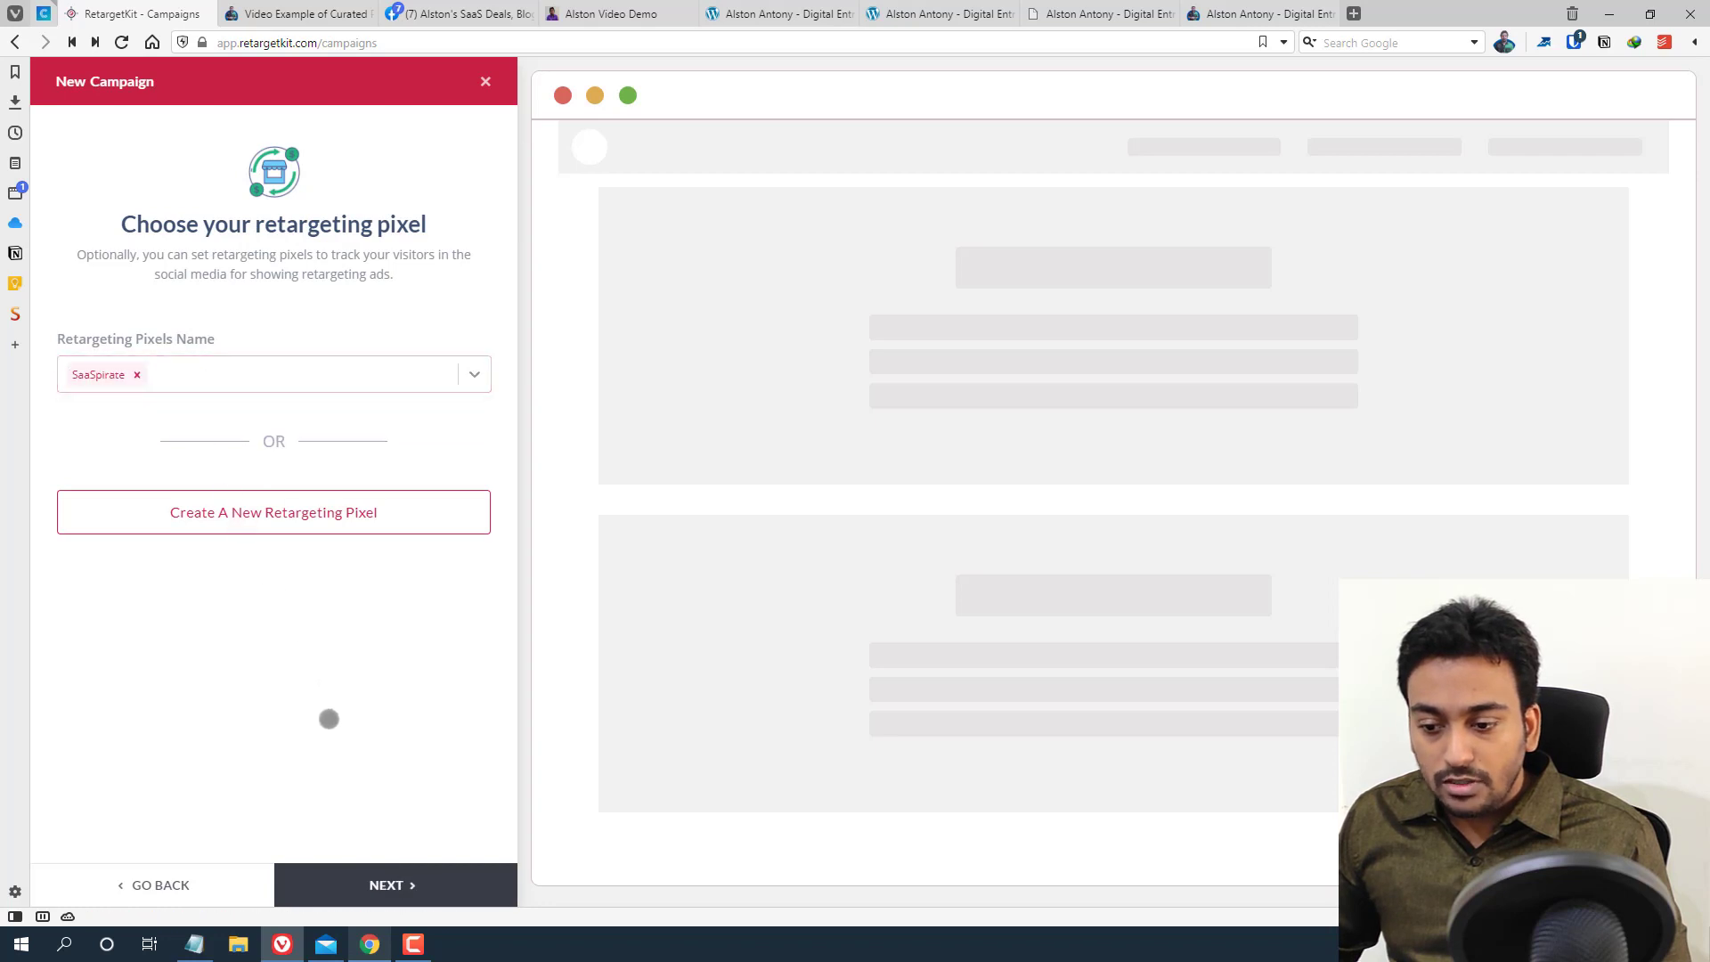
click(382, 868)
Add the Survey Collect custom widget to the campaign and save it
click(255, 401)
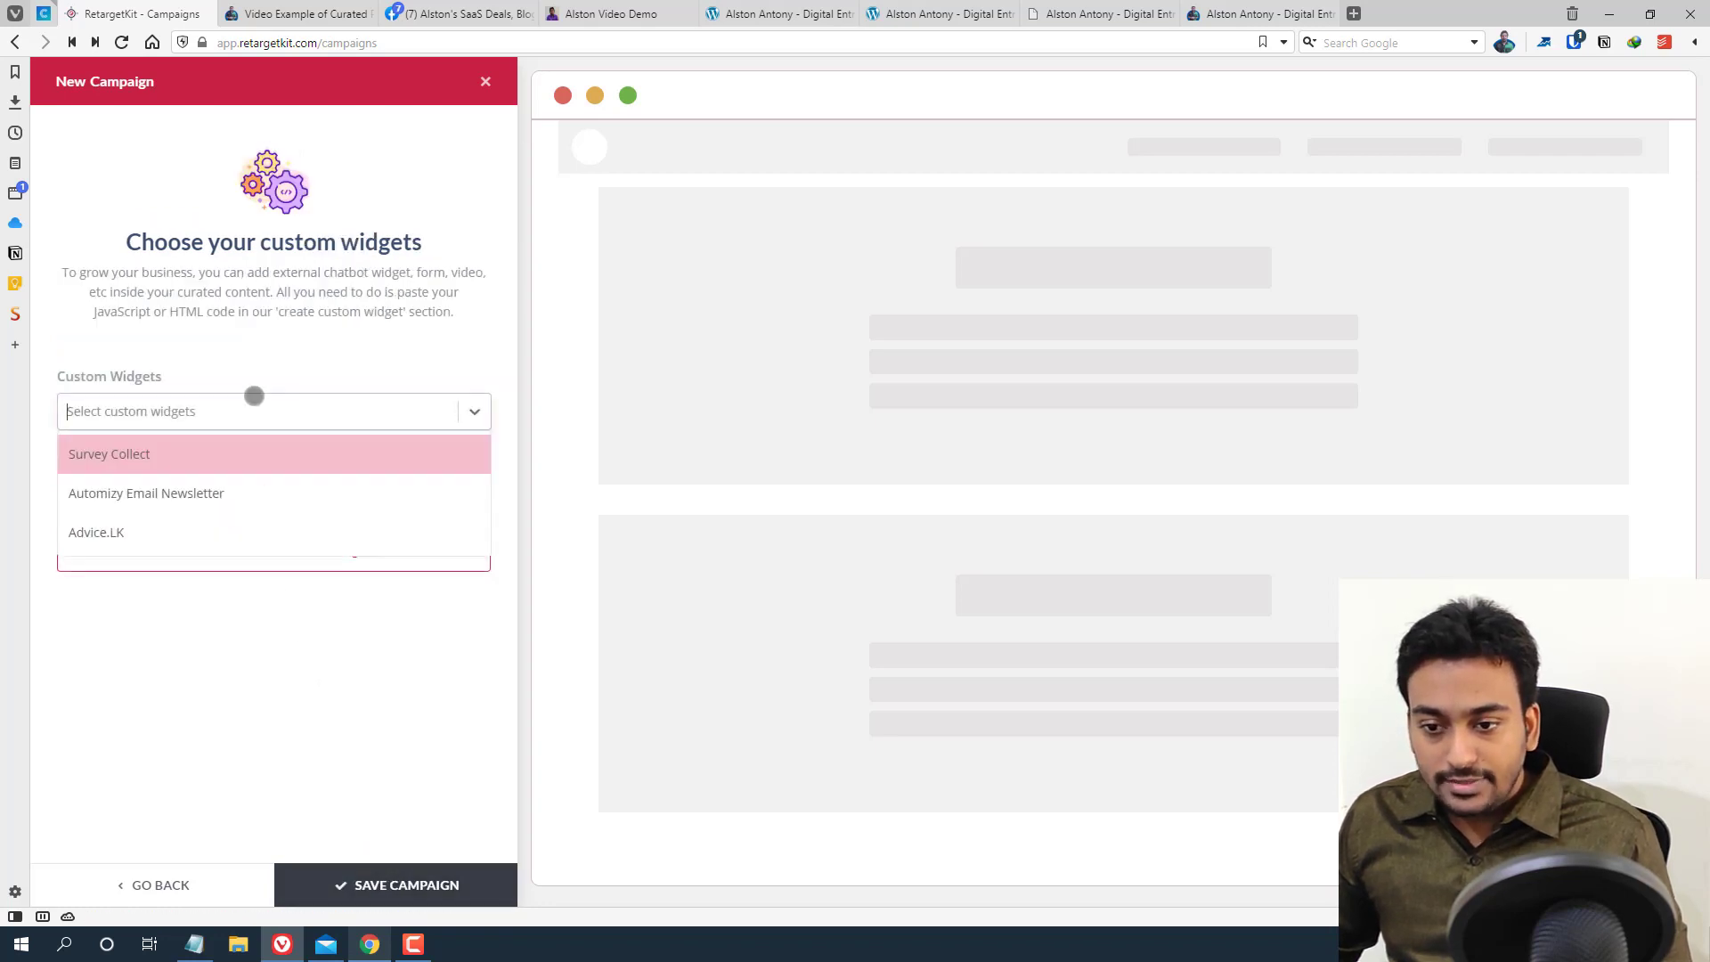
click(158, 459)
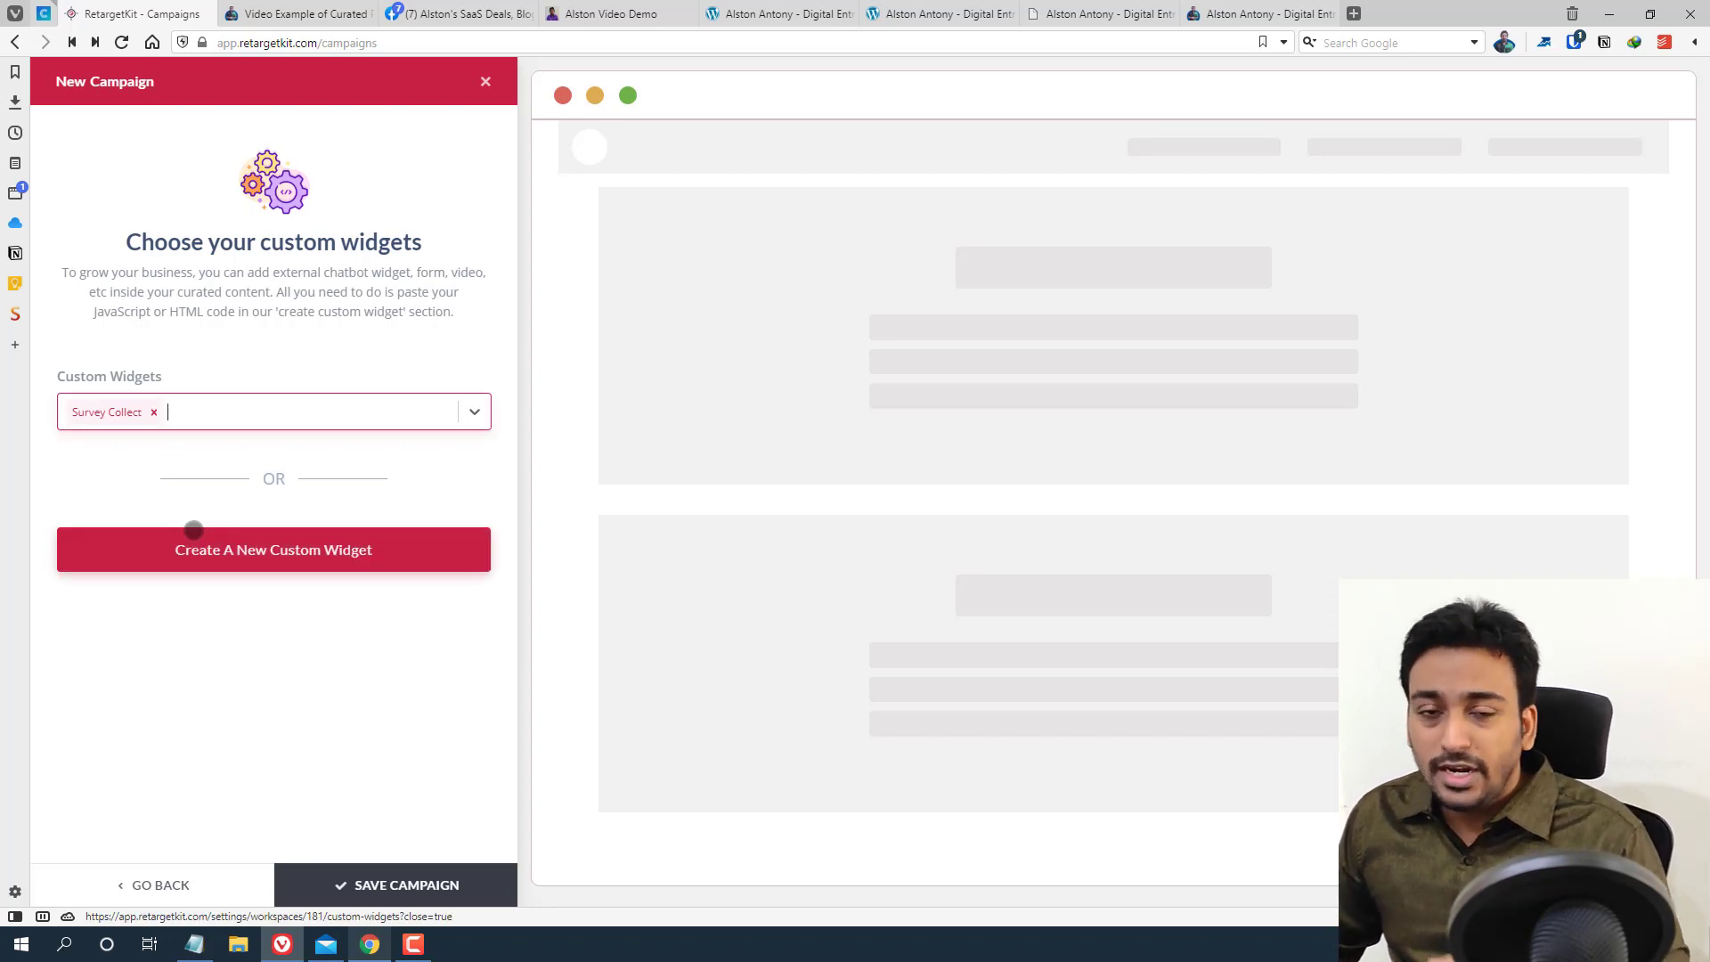
click(345, 883)
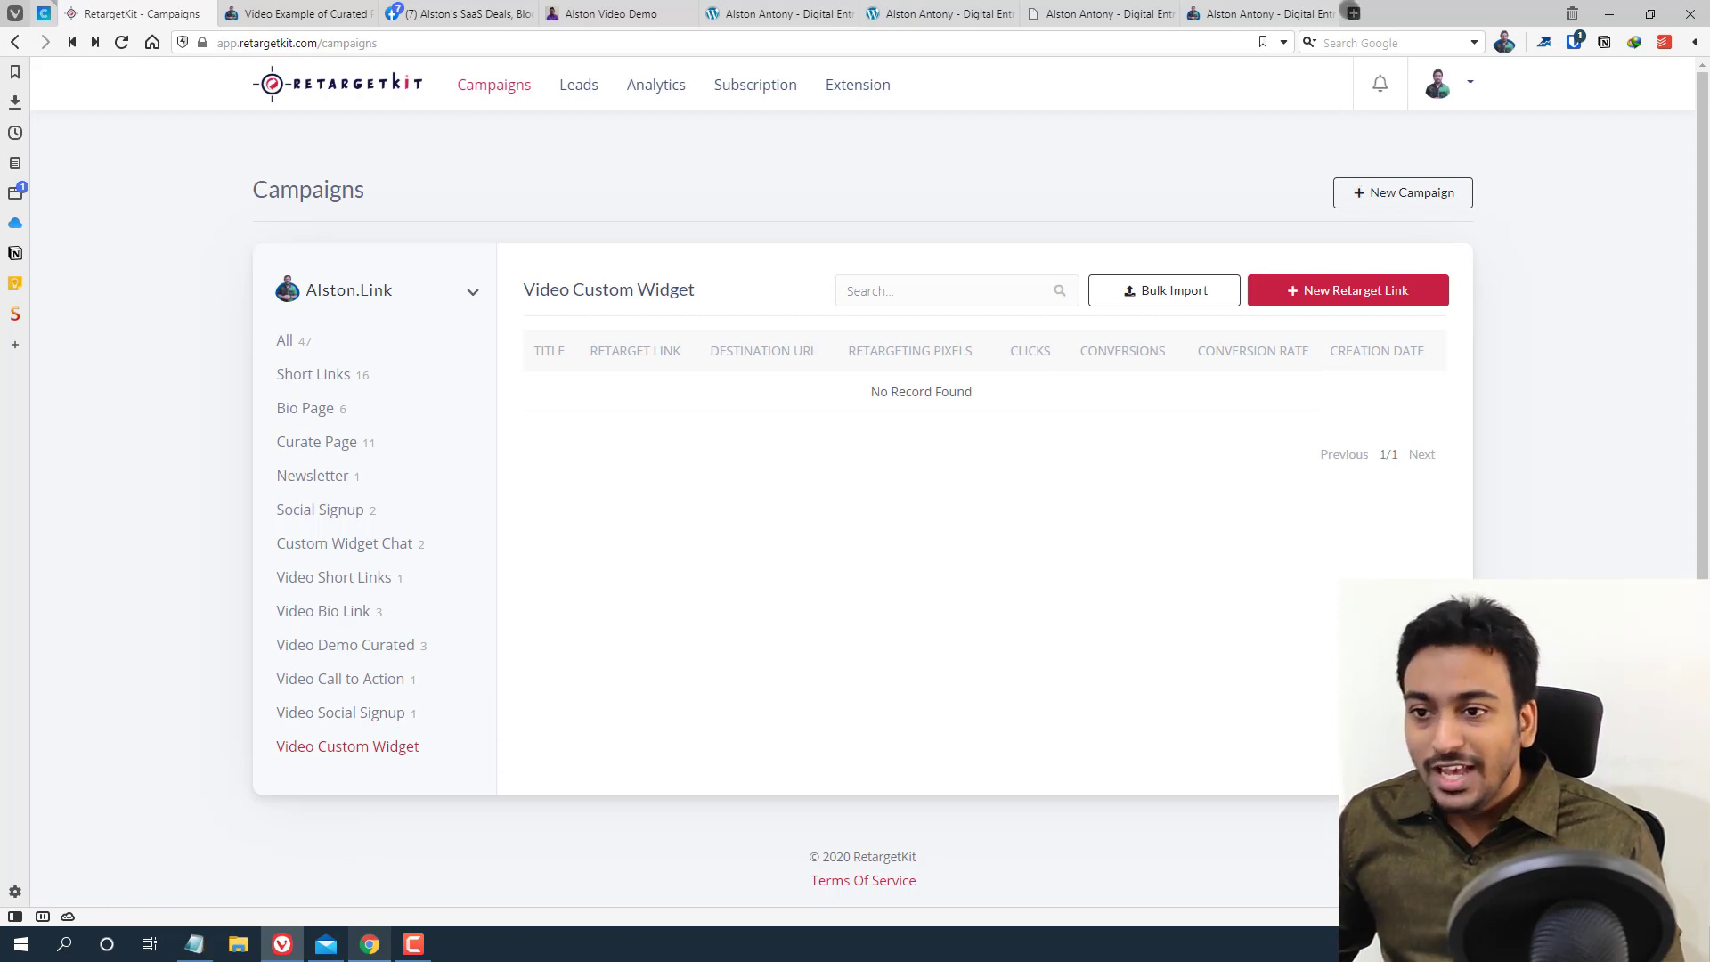
Open bbc.com in a new browser tab, select its address and dismiss the sign-in prompt
click(1353, 13)
text(bbc.com/)
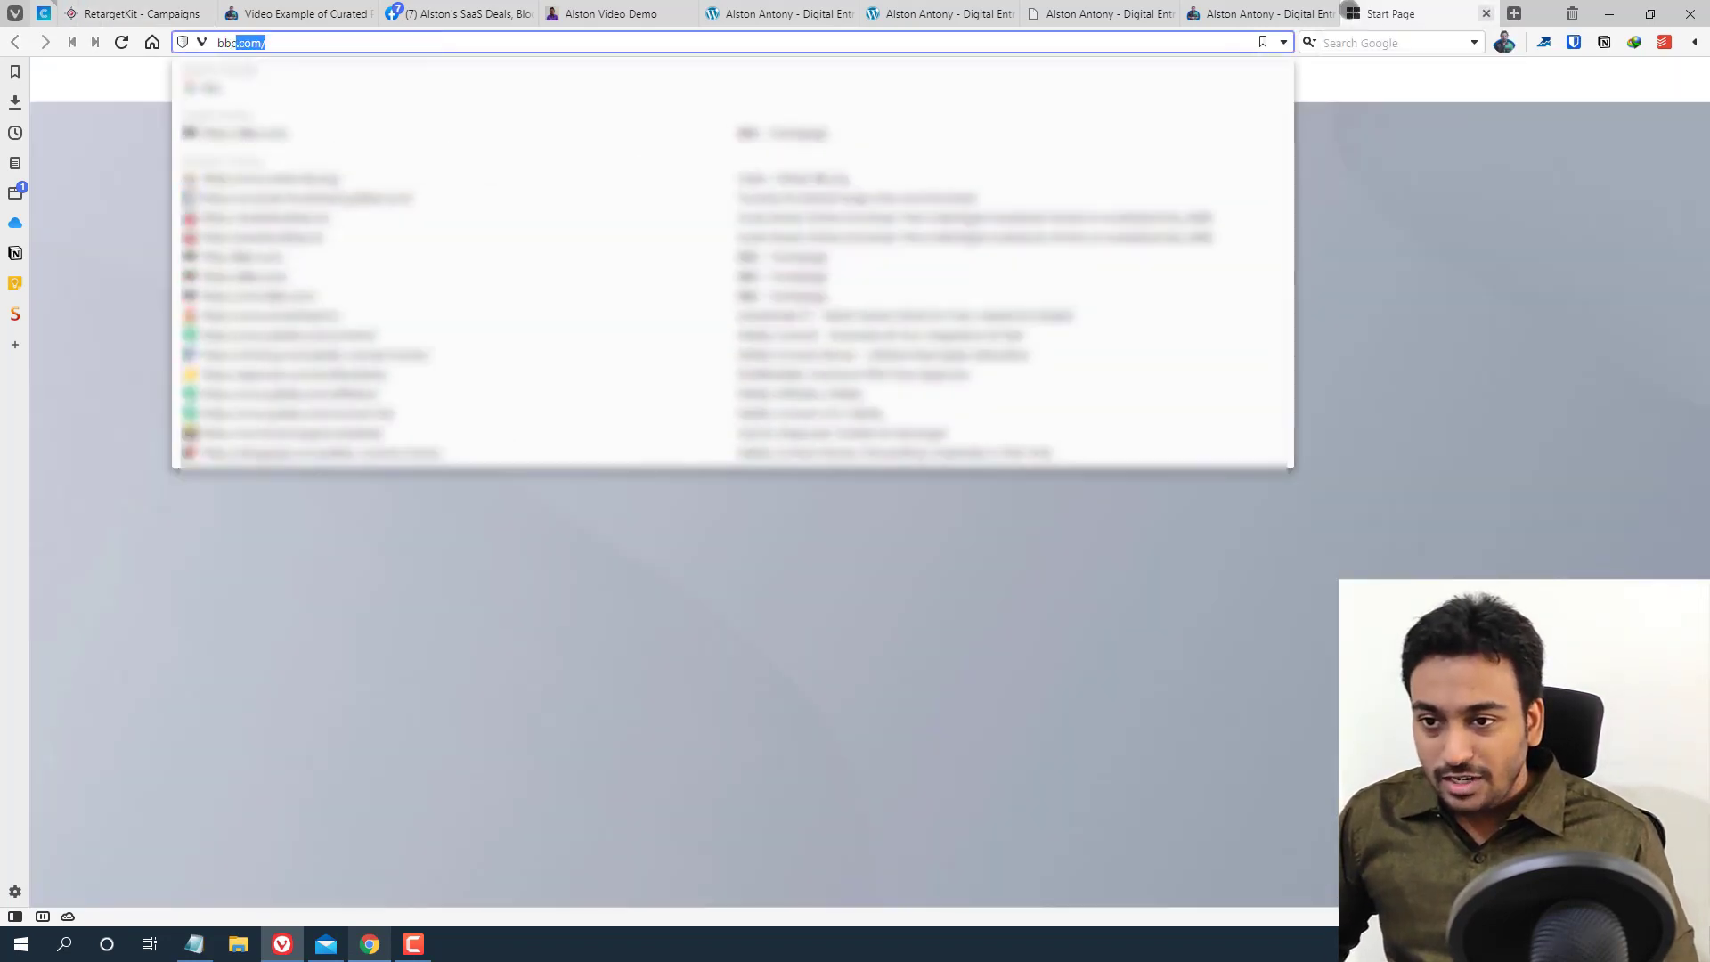
key(Return)
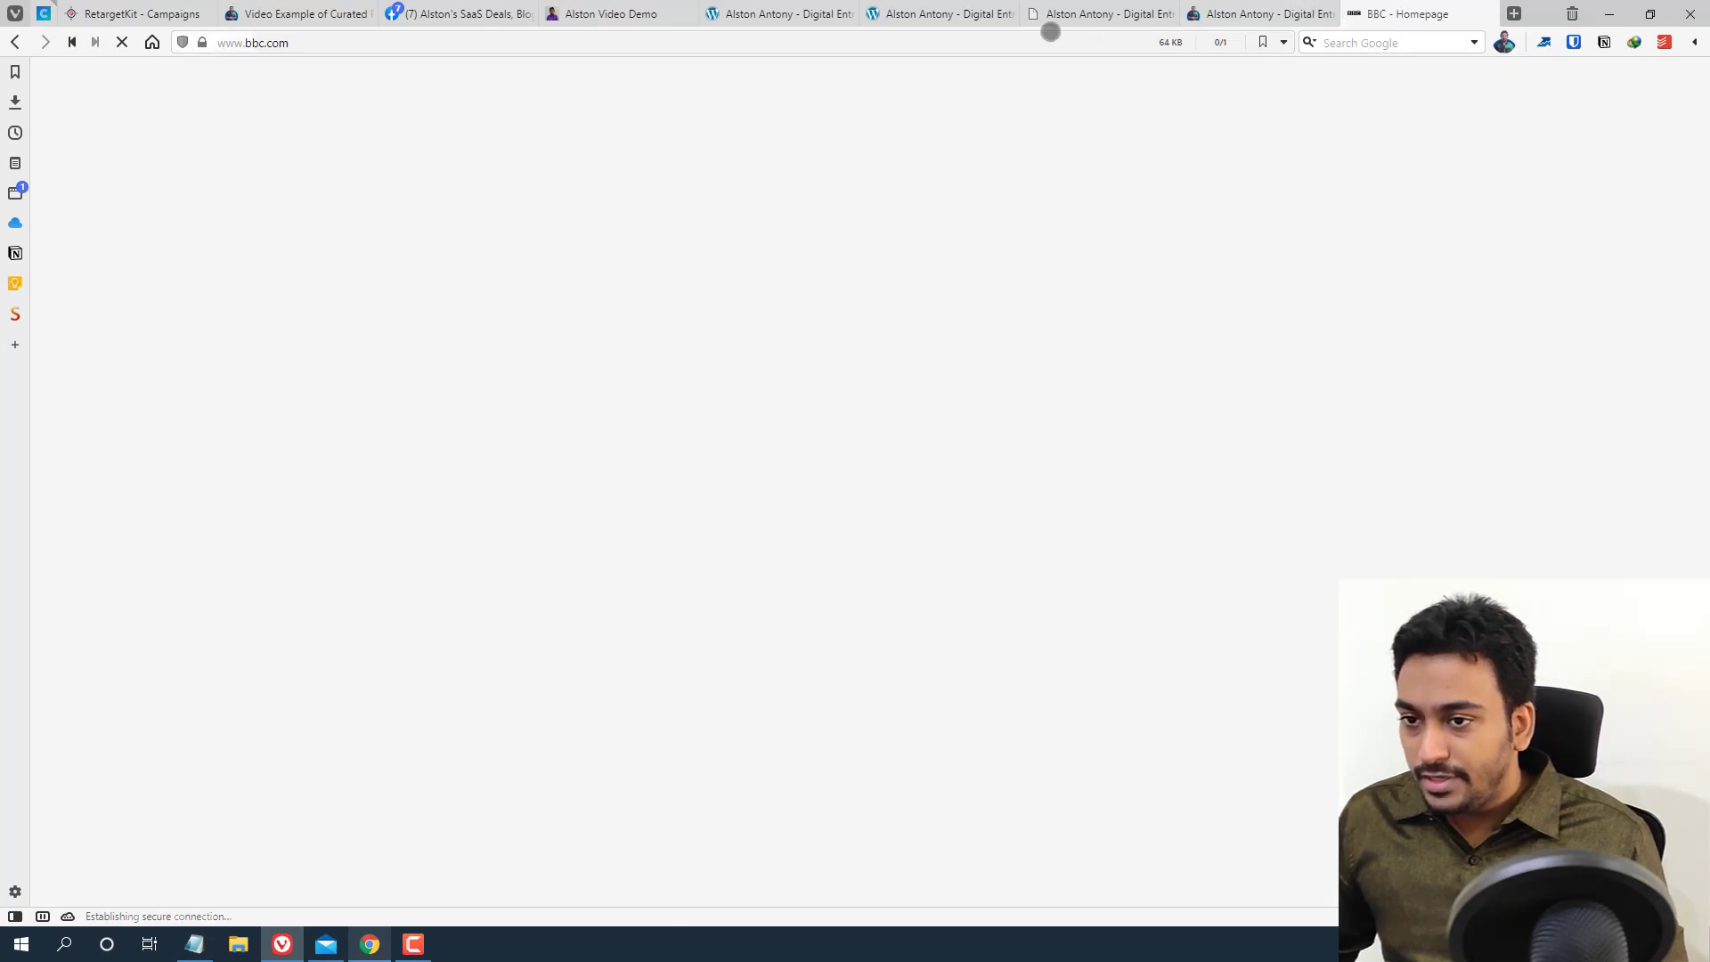
click(1047, 41)
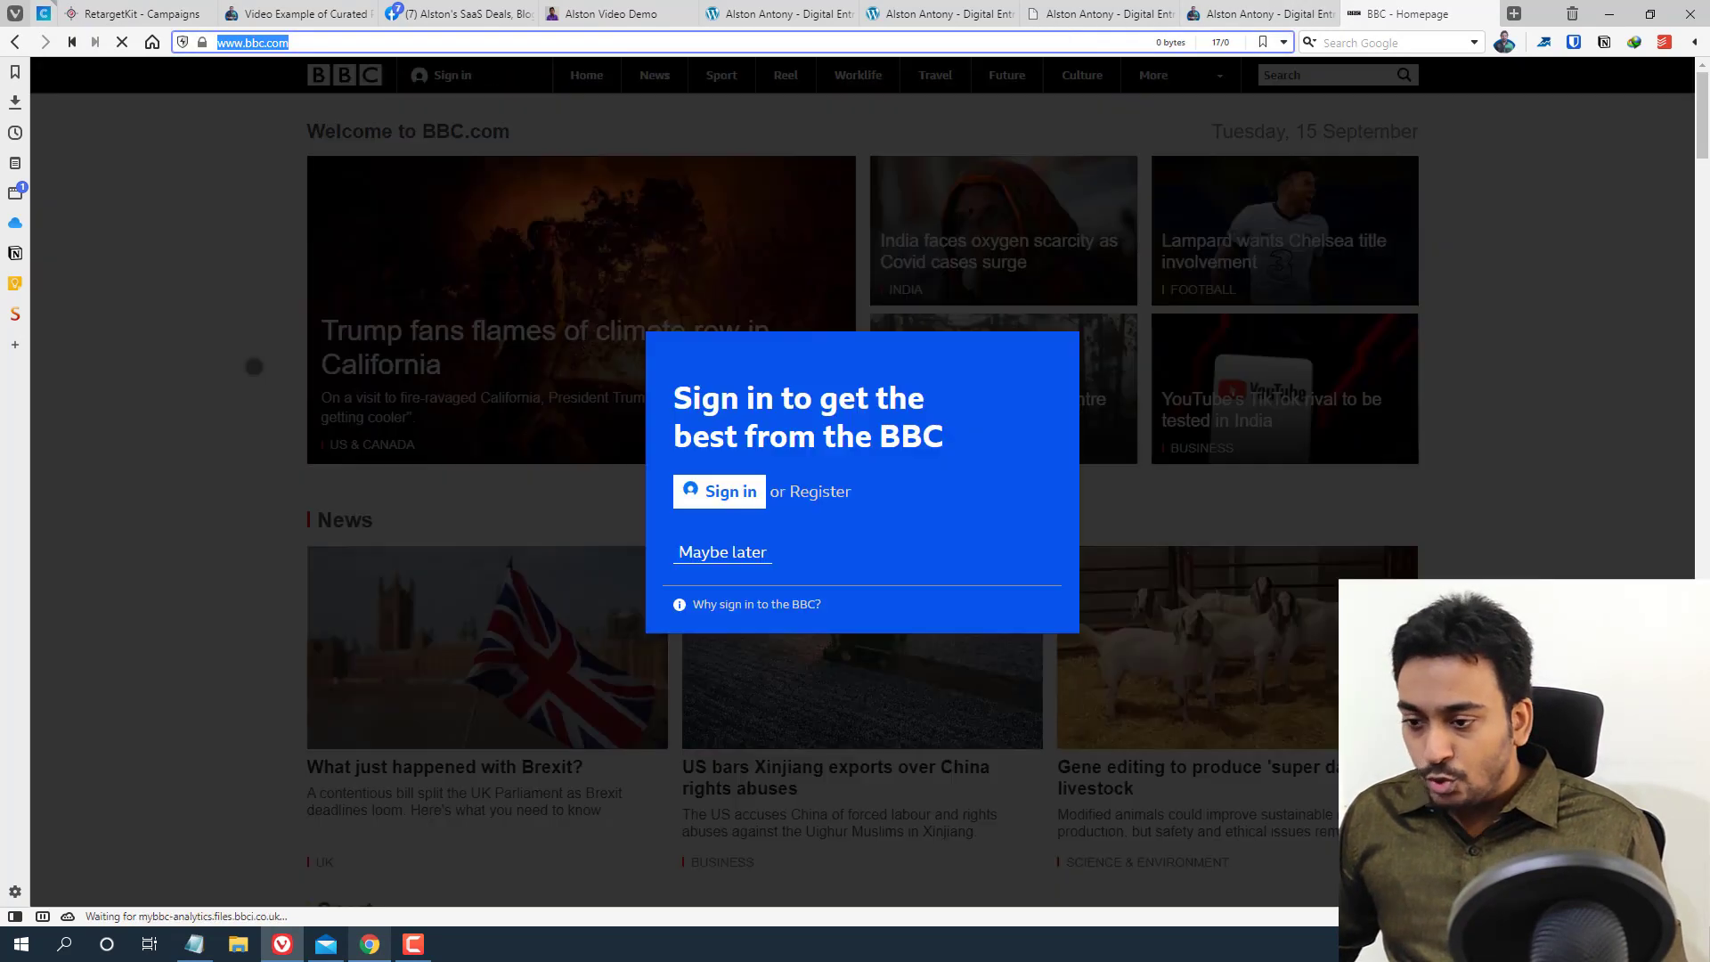
click(700, 553)
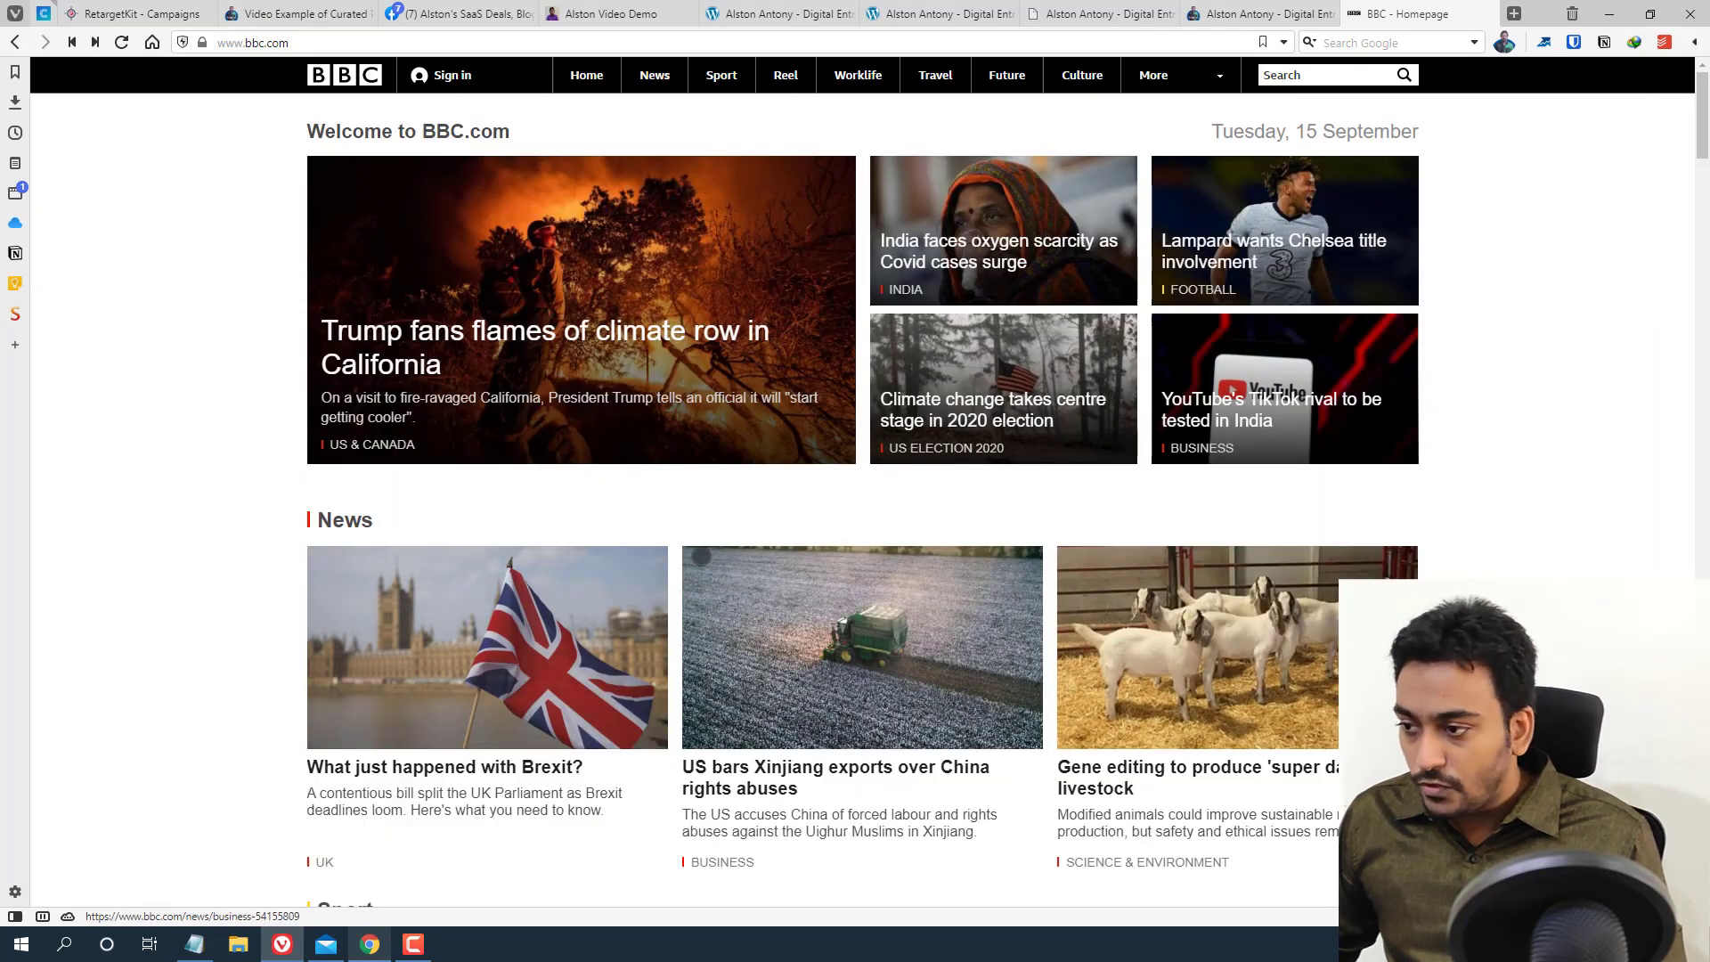
click(156, 9)
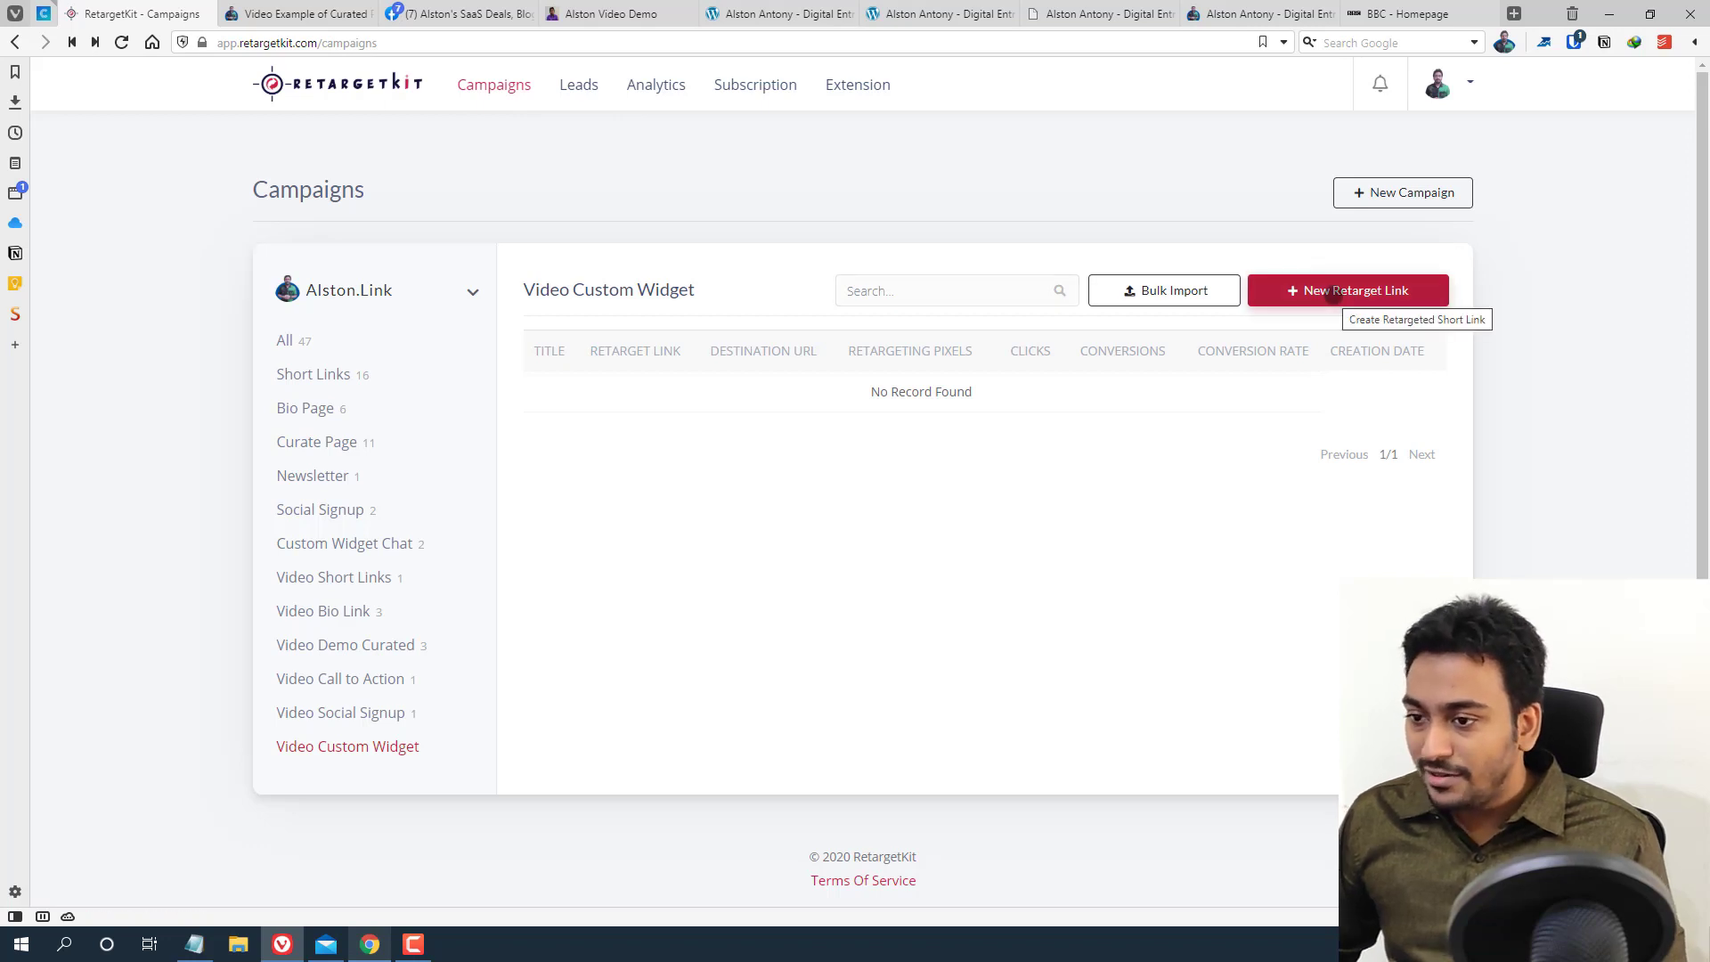
click(1334, 295)
click(766, 371)
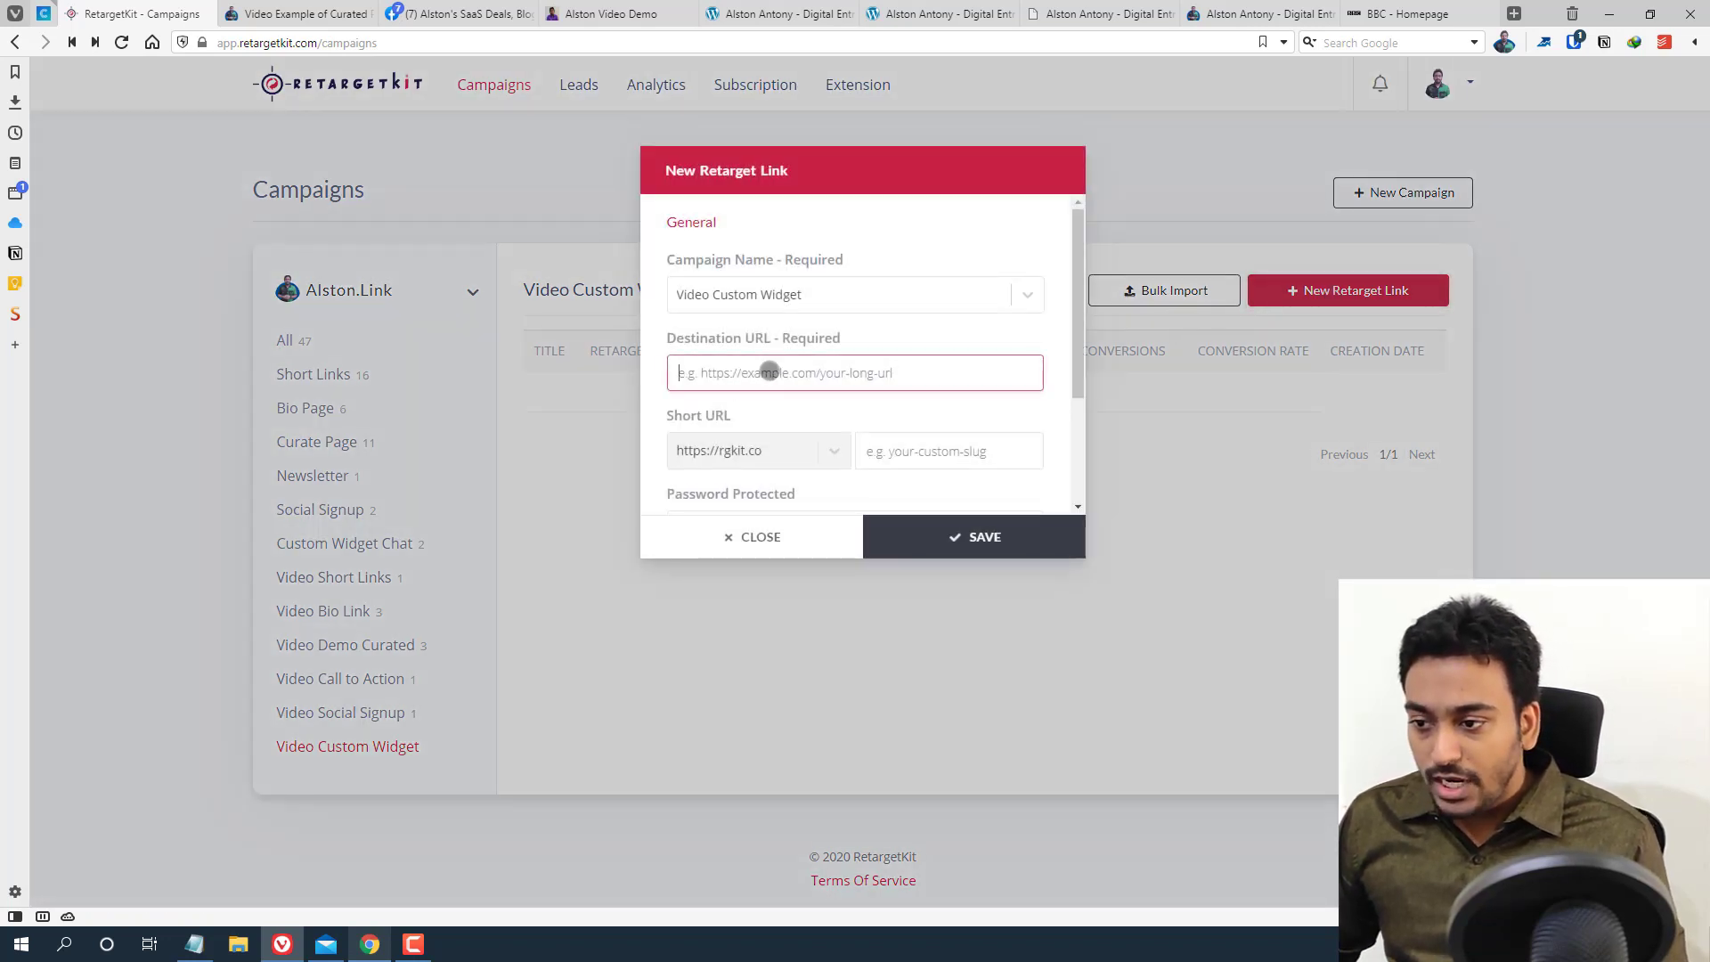
text(https://www.bbc.com)
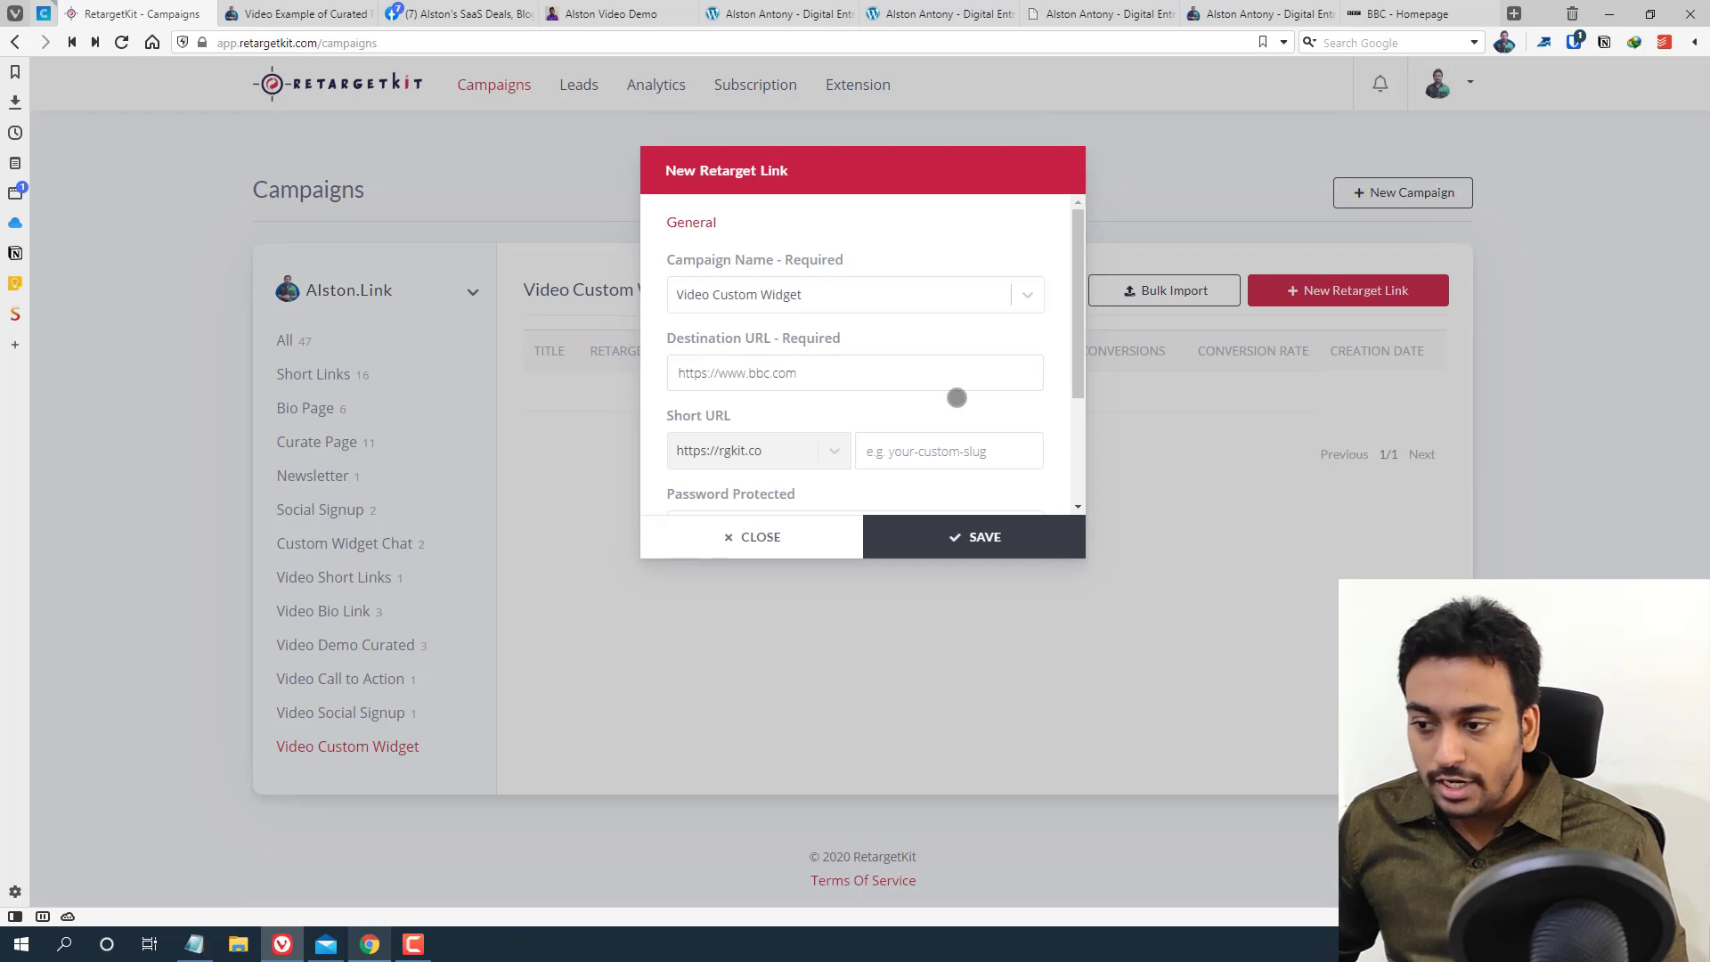
scroll(956, 397, down, 2)
click(940, 530)
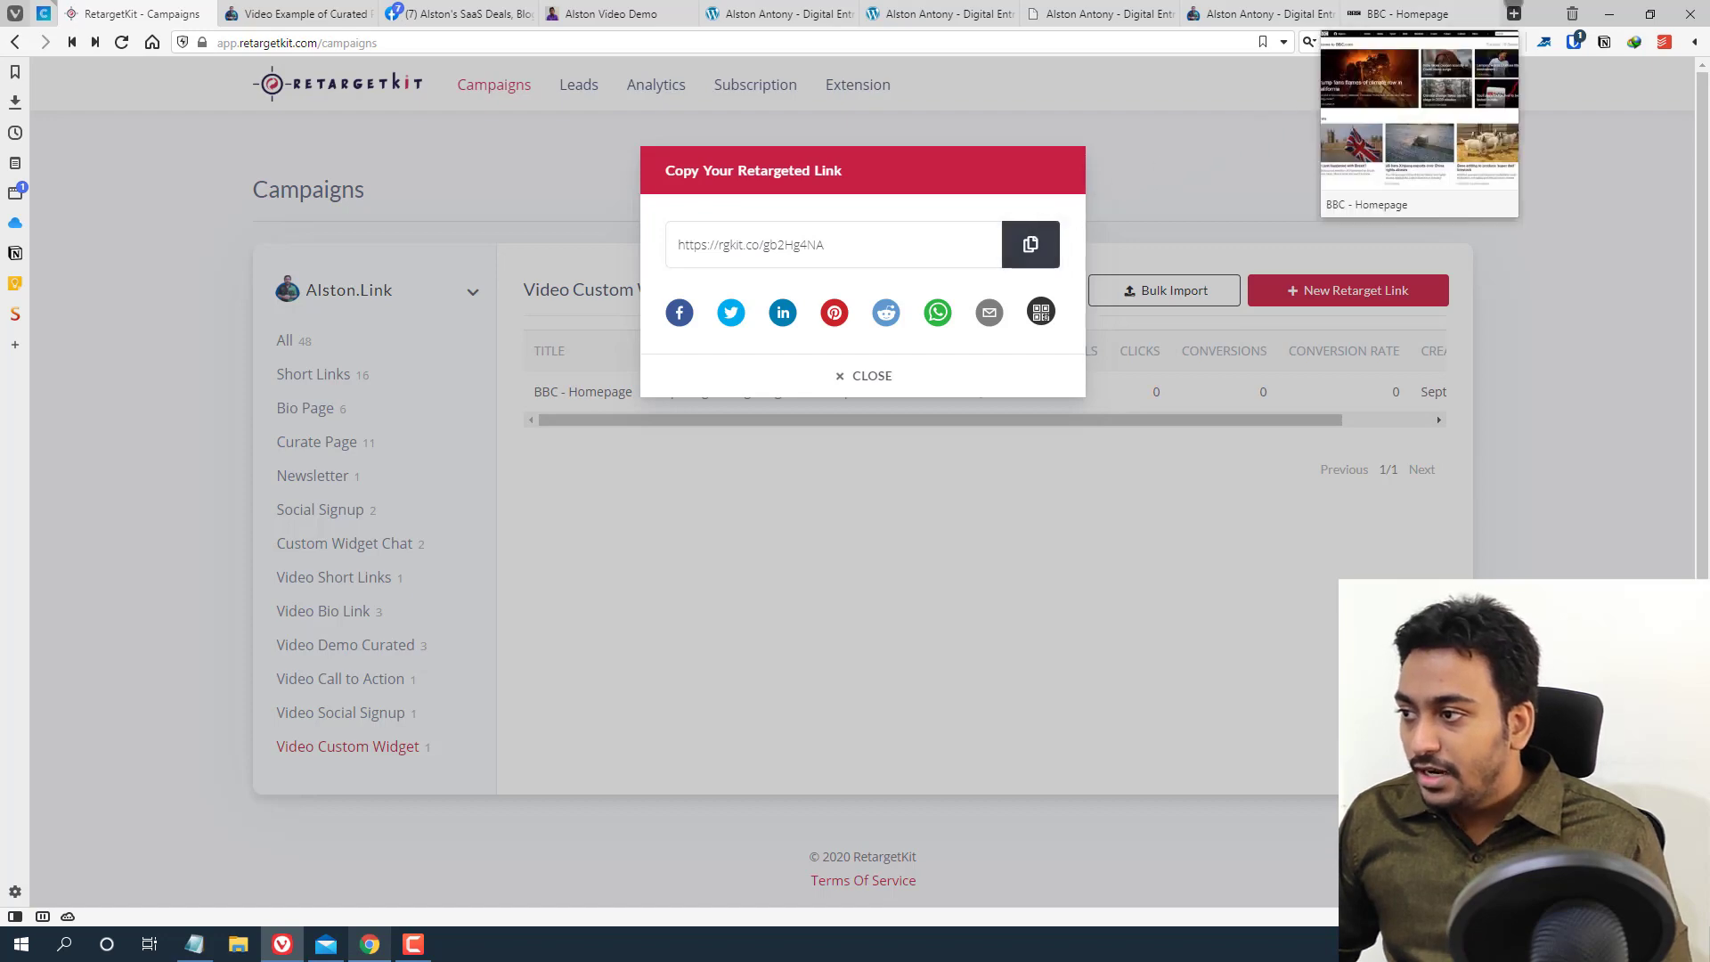
click(1514, 14)
text(https://rgkit.co/gb2Hg4NA)
key(Return)
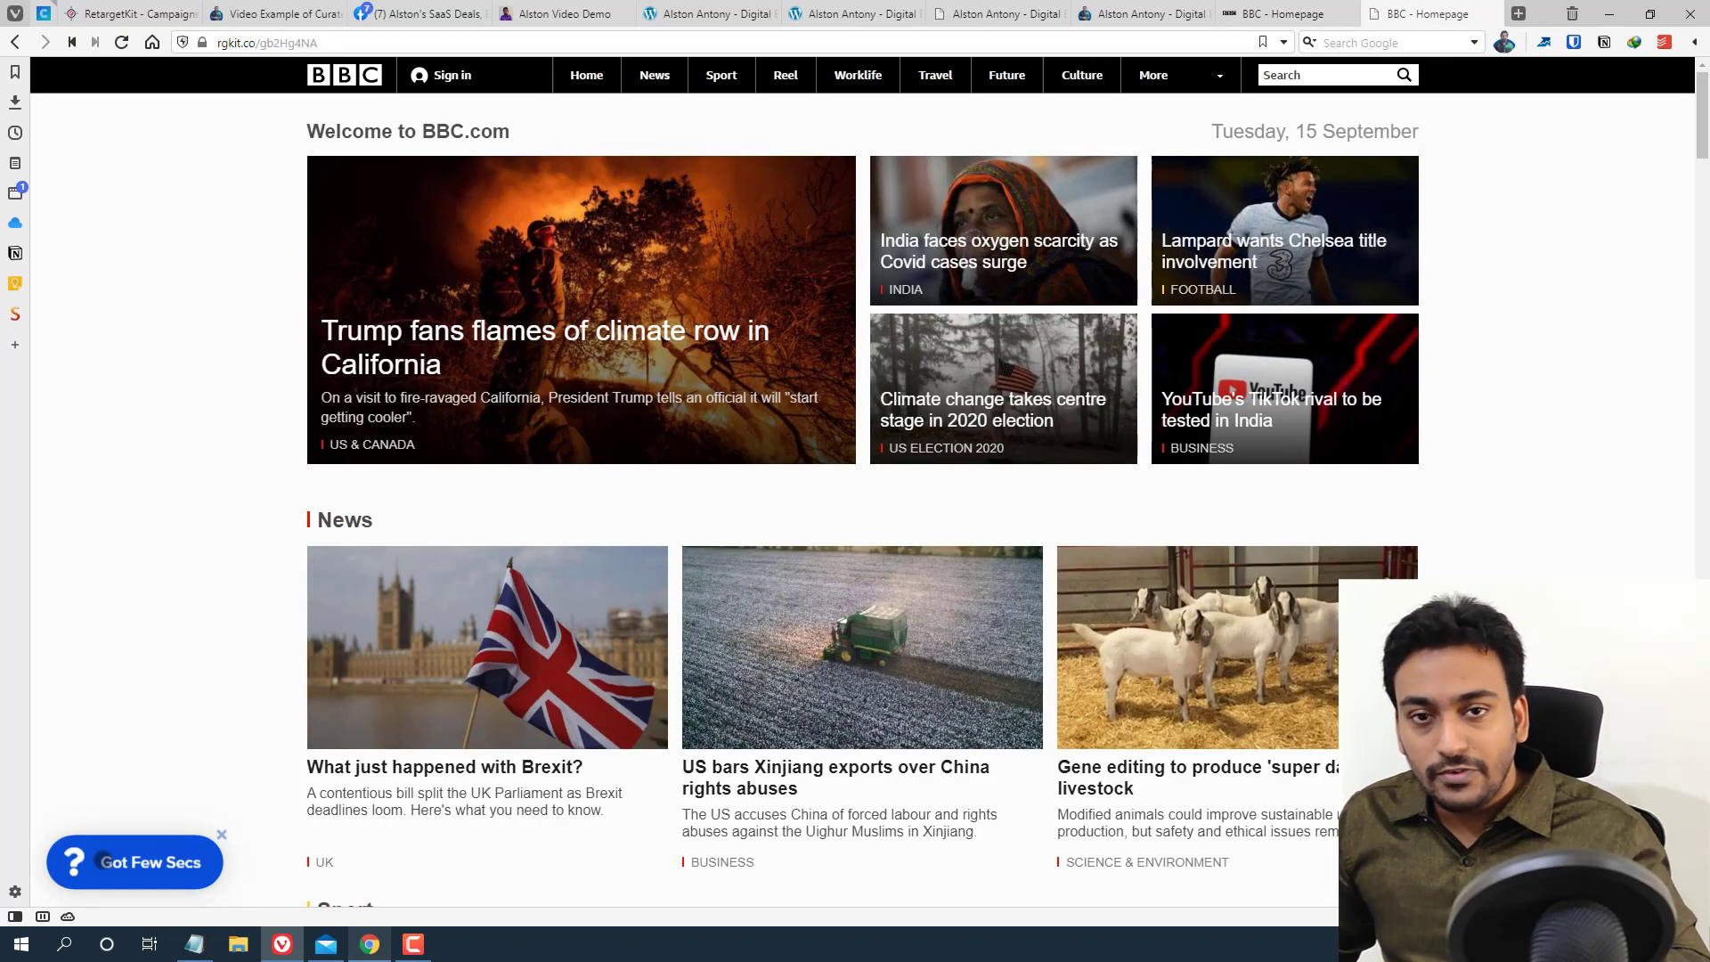
click(102, 861)
click(283, 742)
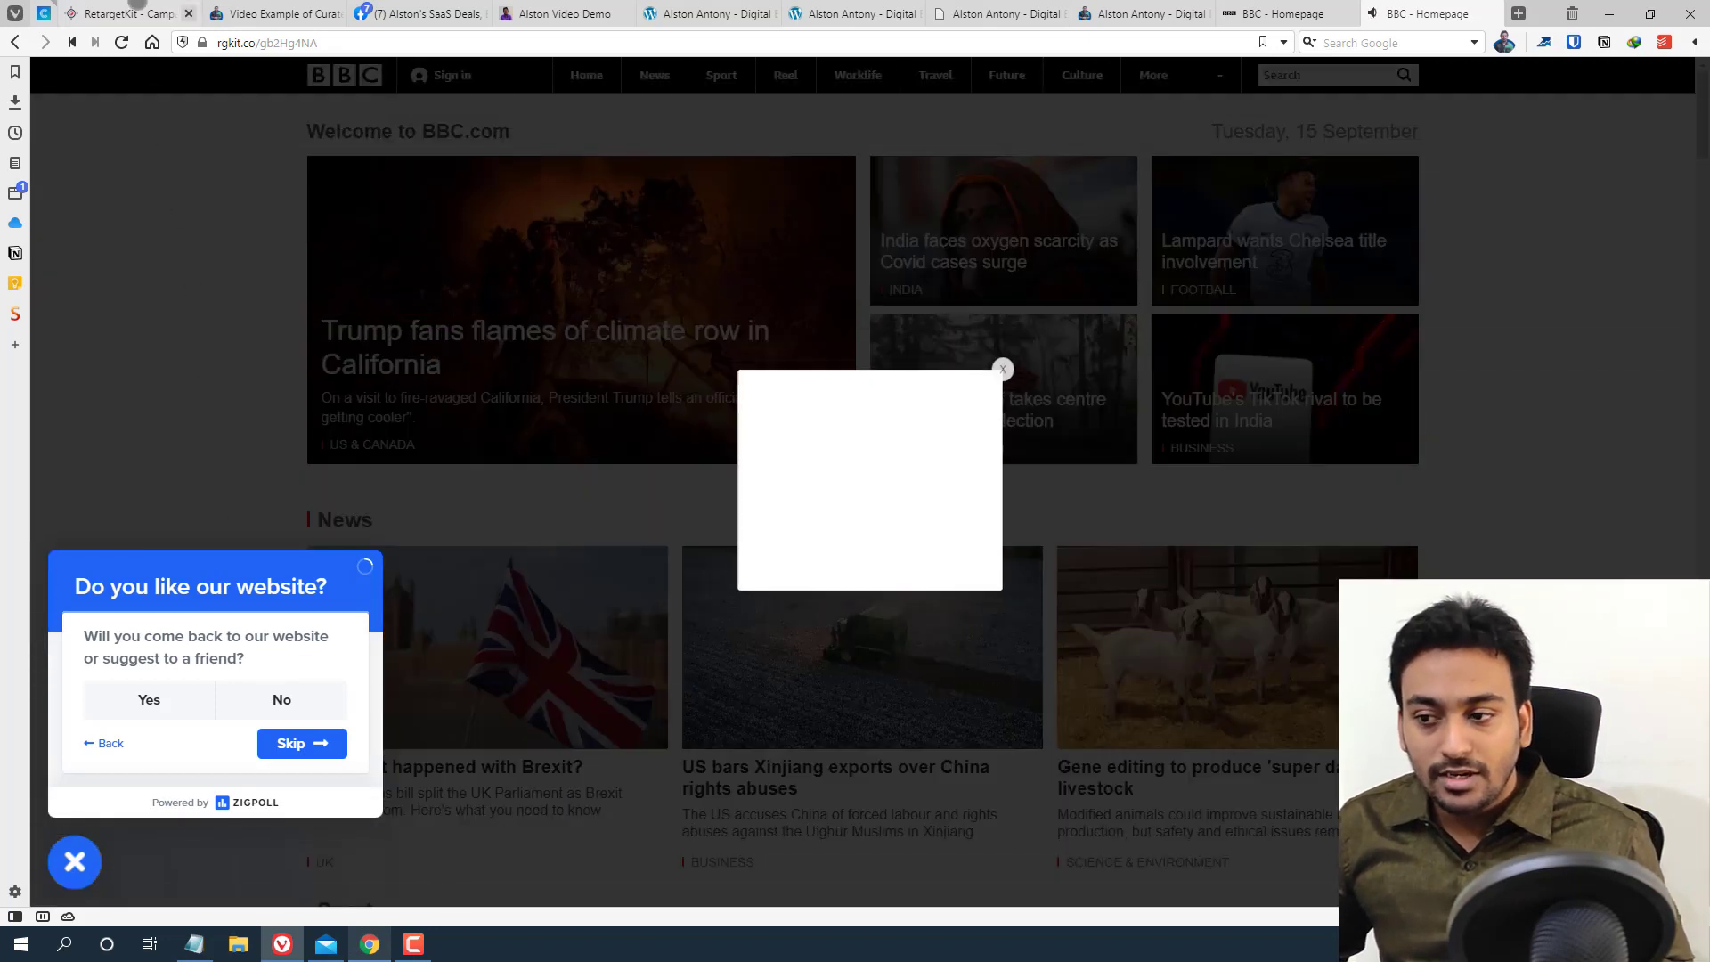
Return to the Video Custom Widget campaign's link list, and view the BBC retarget page with its survey widget in Chrome
click(169, 14)
click(737, 514)
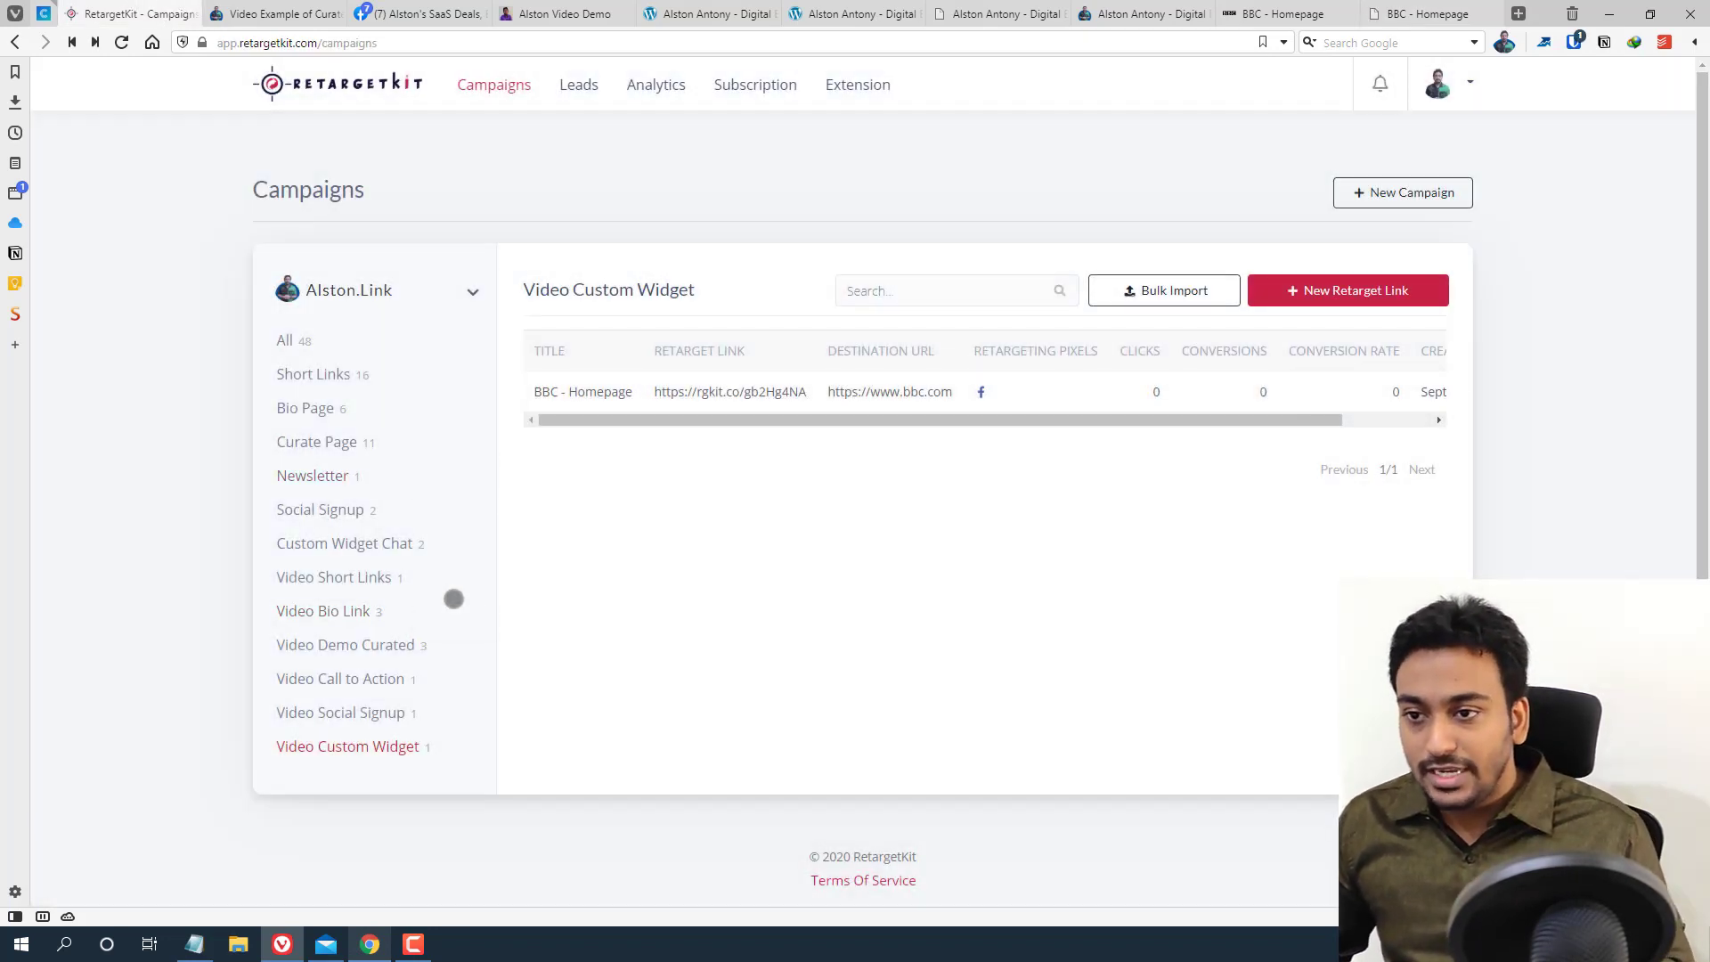
click(370, 944)
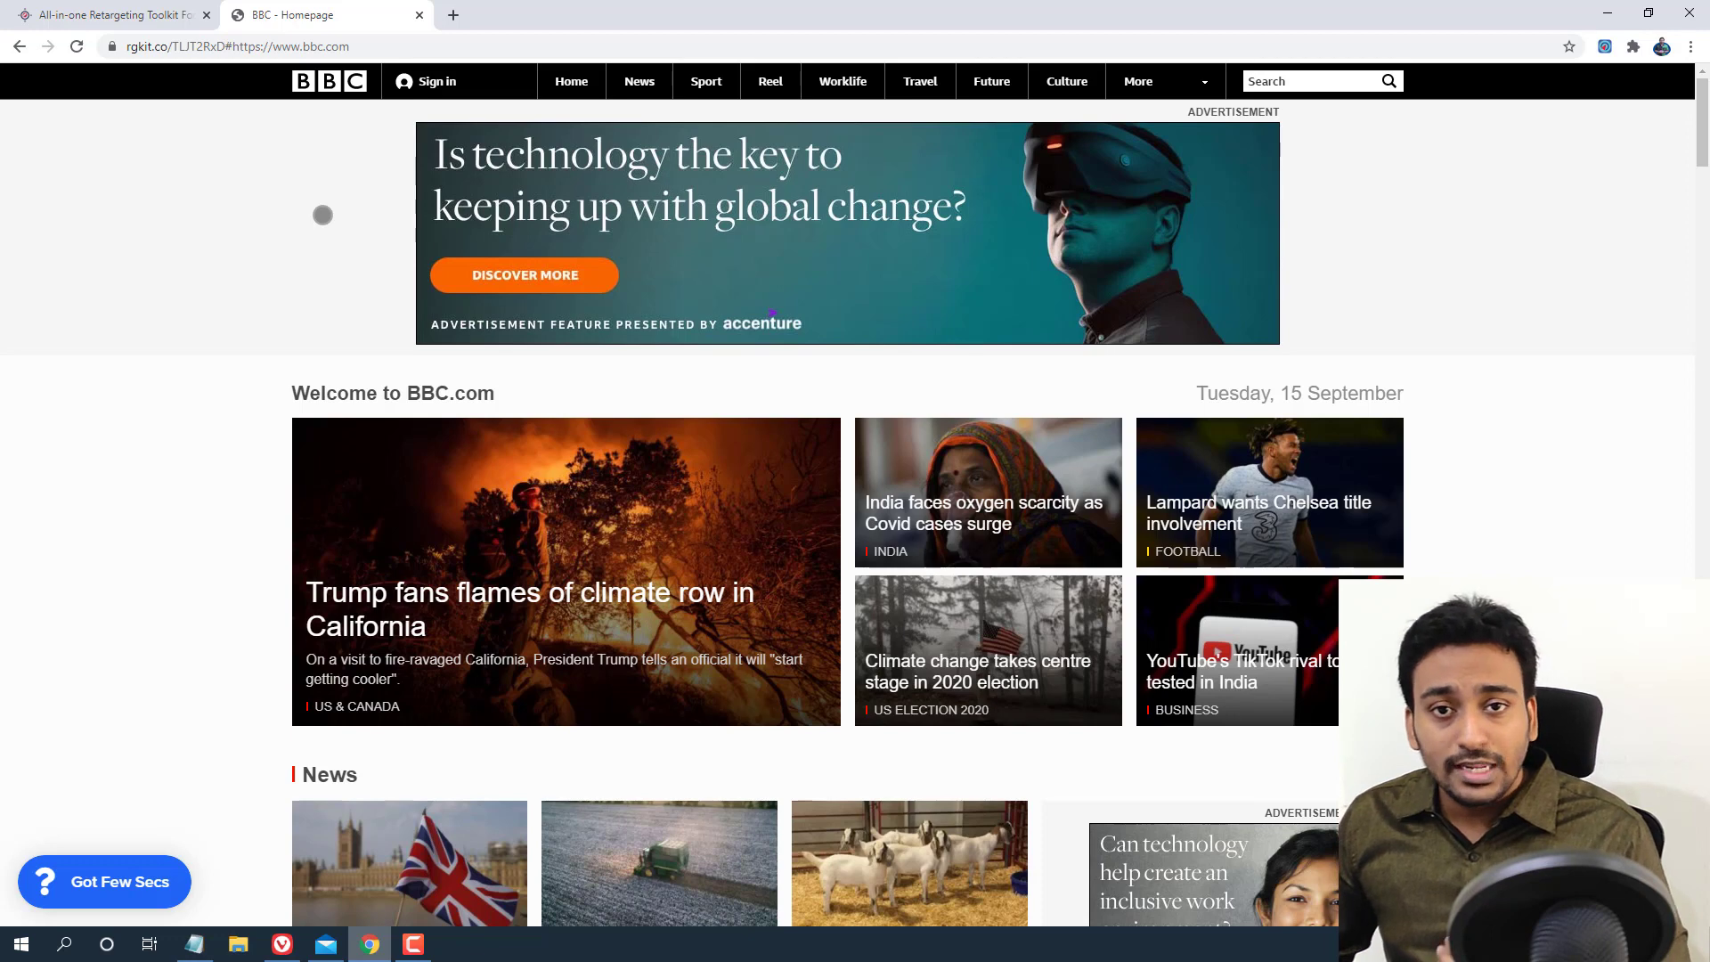
click(283, 944)
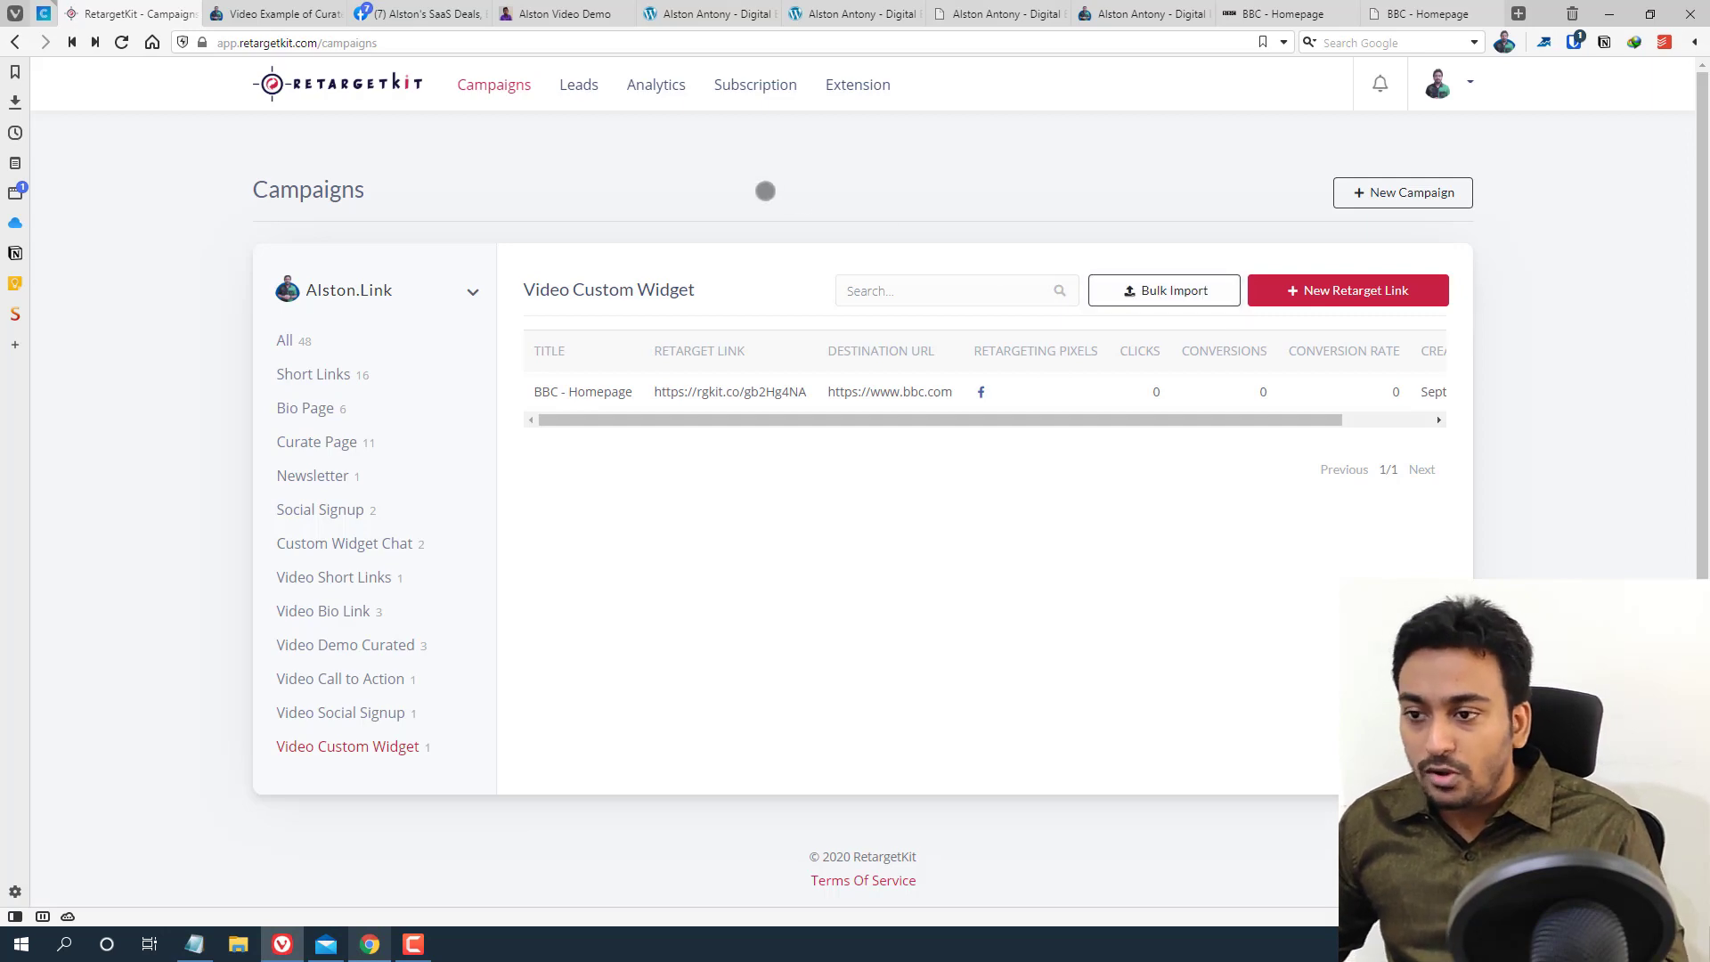
Close the BBC retarget page in Chrome and switch back to the RetargetKit campaigns page in Vivaldi
click(369, 945)
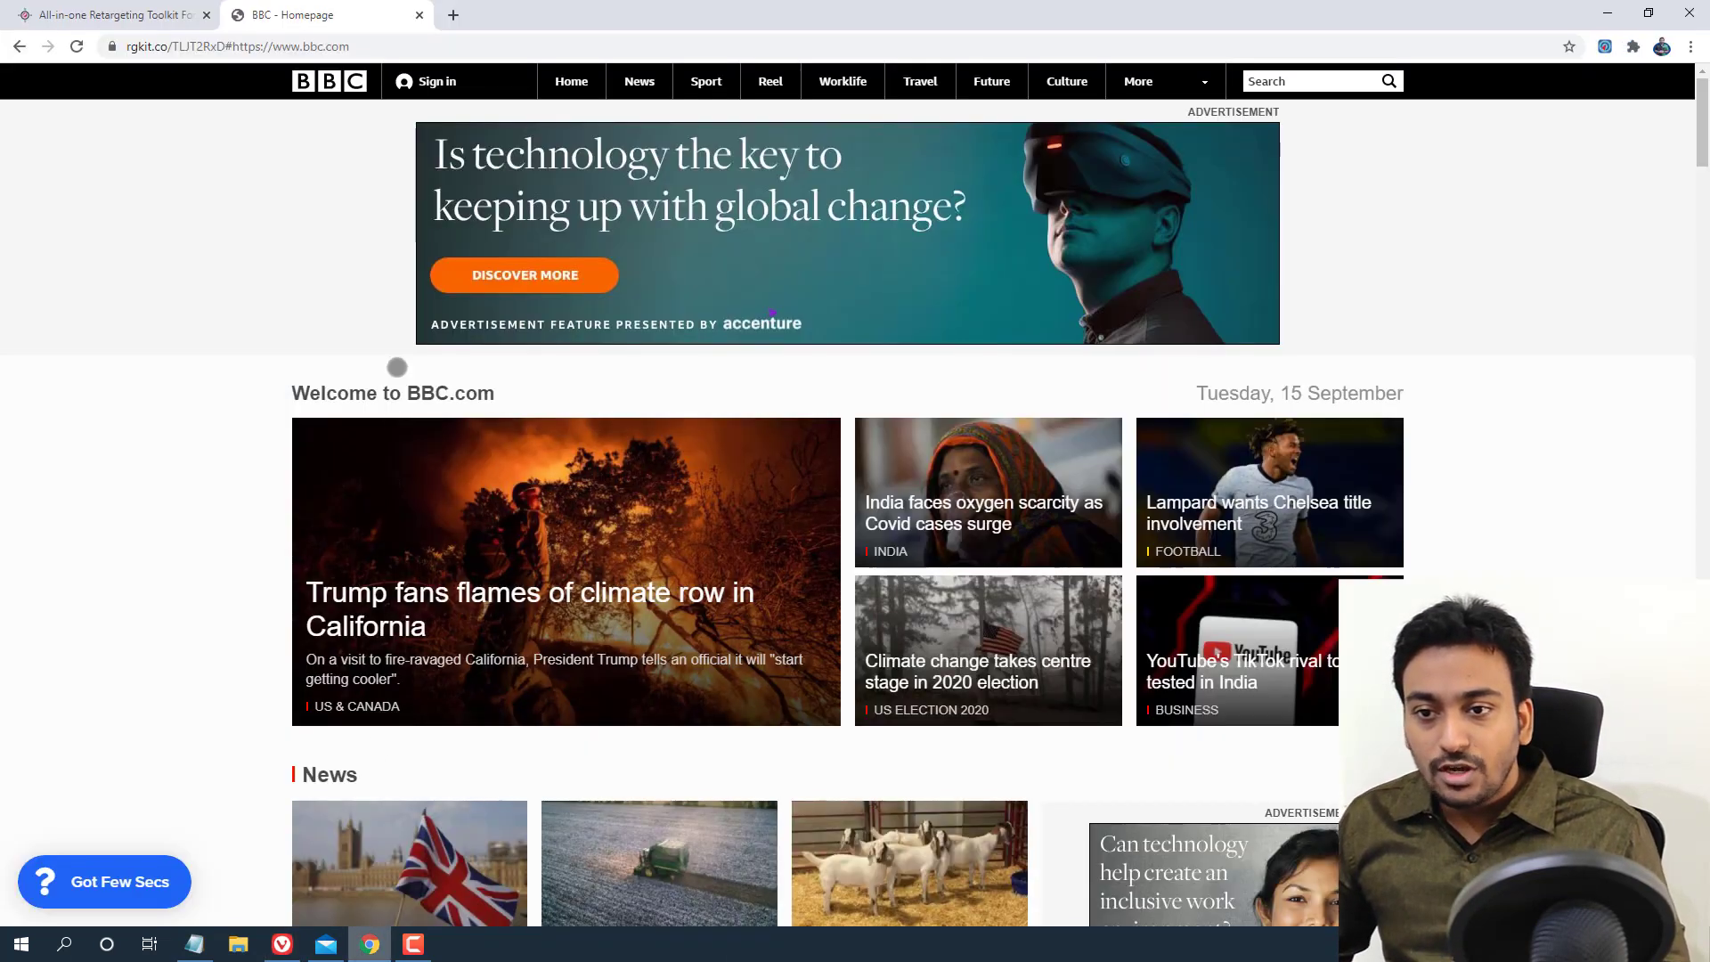
click(418, 14)
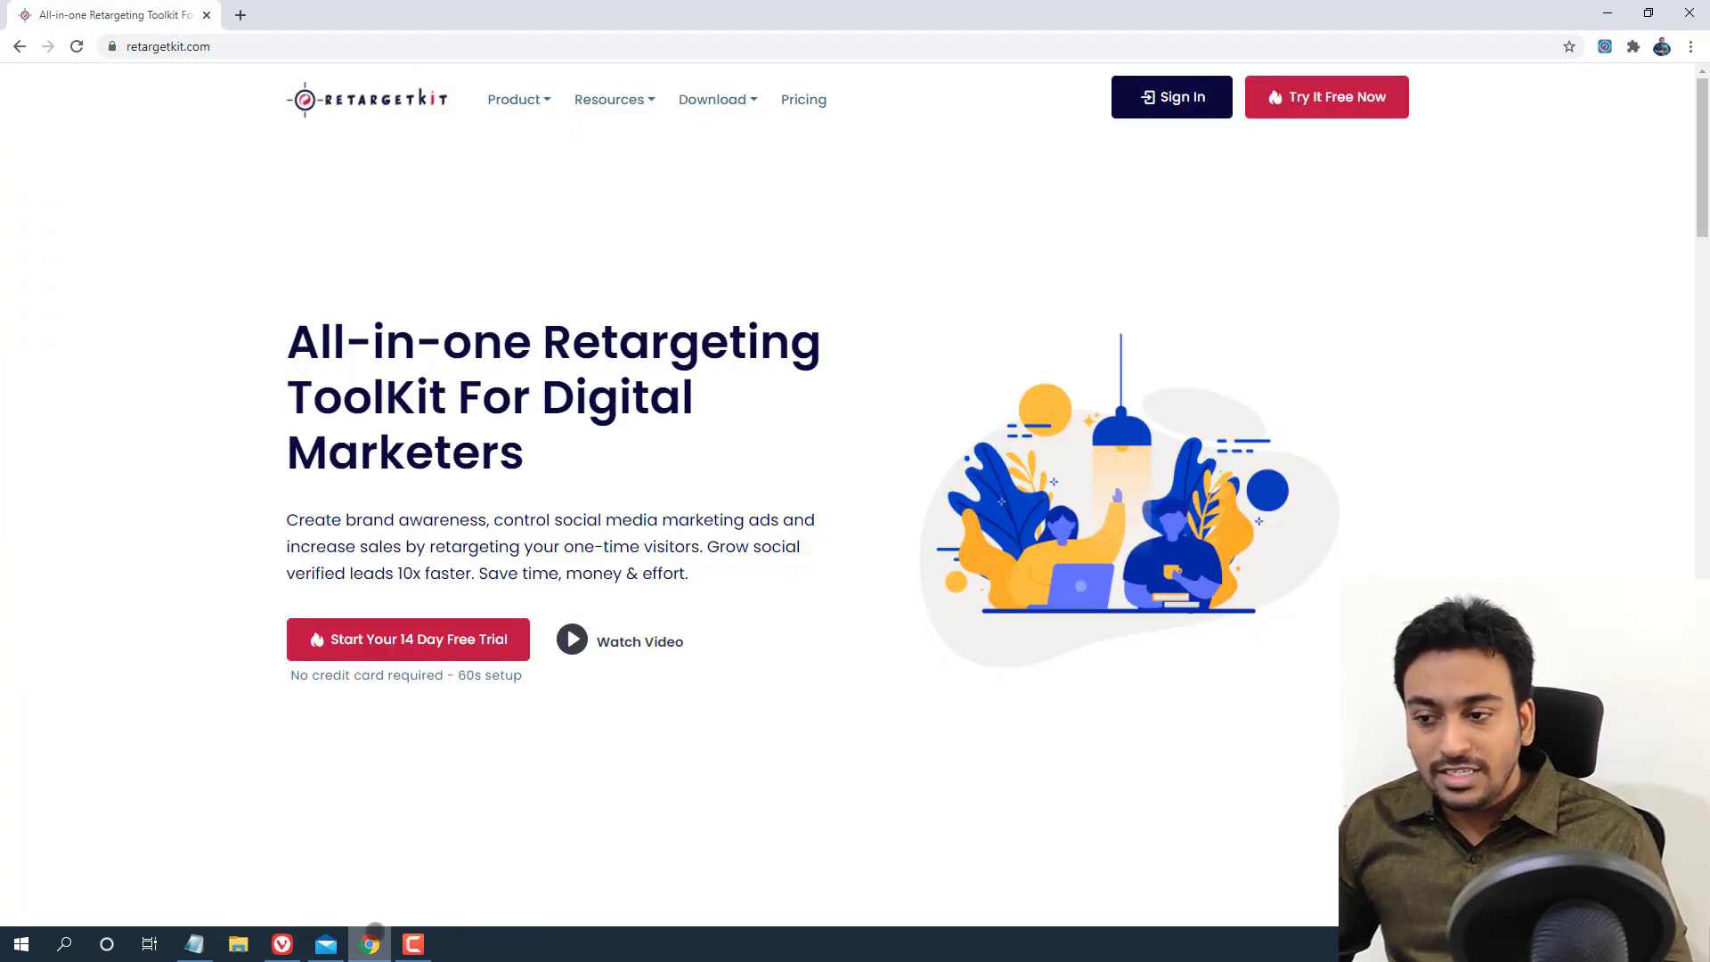
key(alt+Tab)
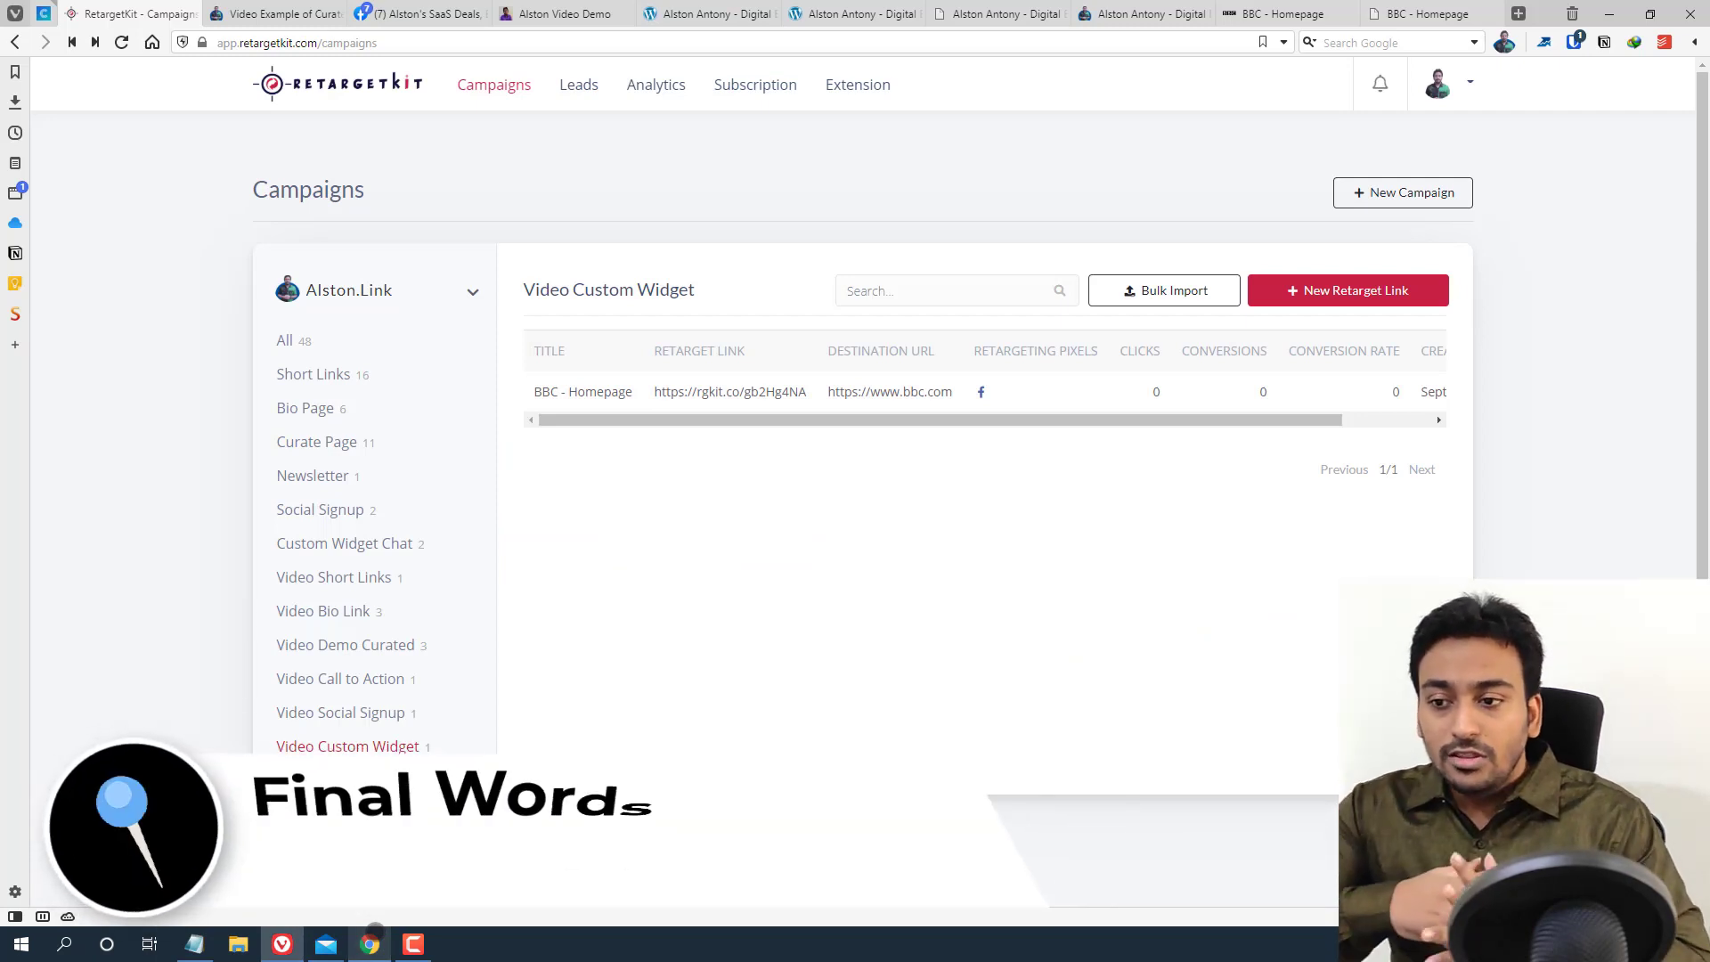